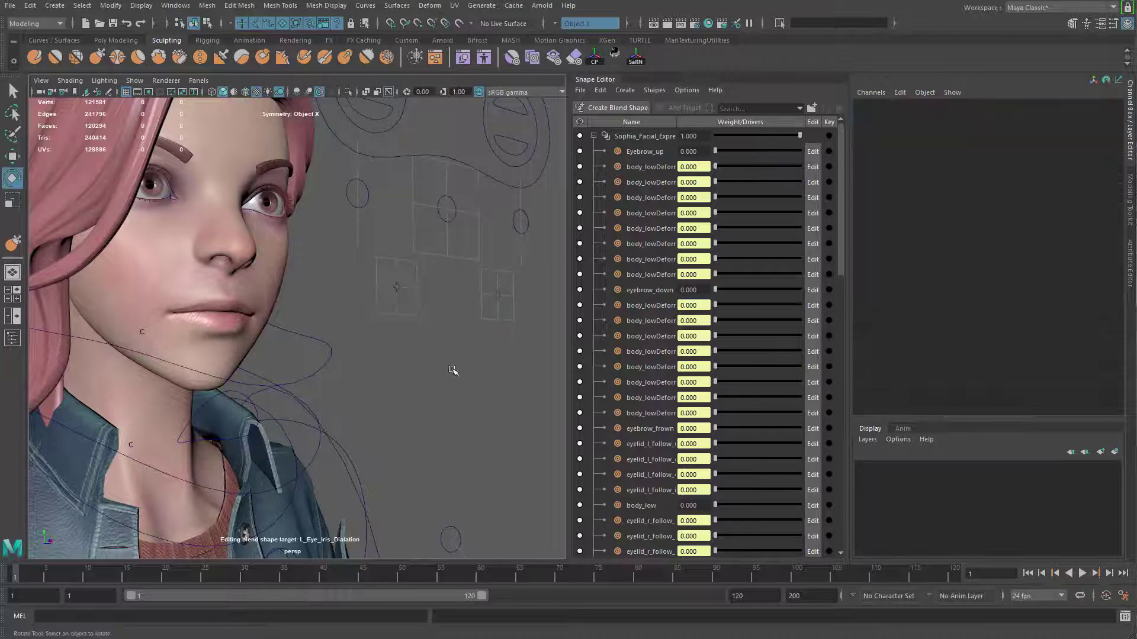
# Group all the blend shape targets under Sophia_Facial_Expression, from Eyebrow_up to the last mouth corner combination
pyautogui.keyDown('alt'); pyautogui.moveTo(453, 370); pyautogui.dragTo(433, 368); pyautogui.keyUp('alt')
pyautogui.click(635, 148)
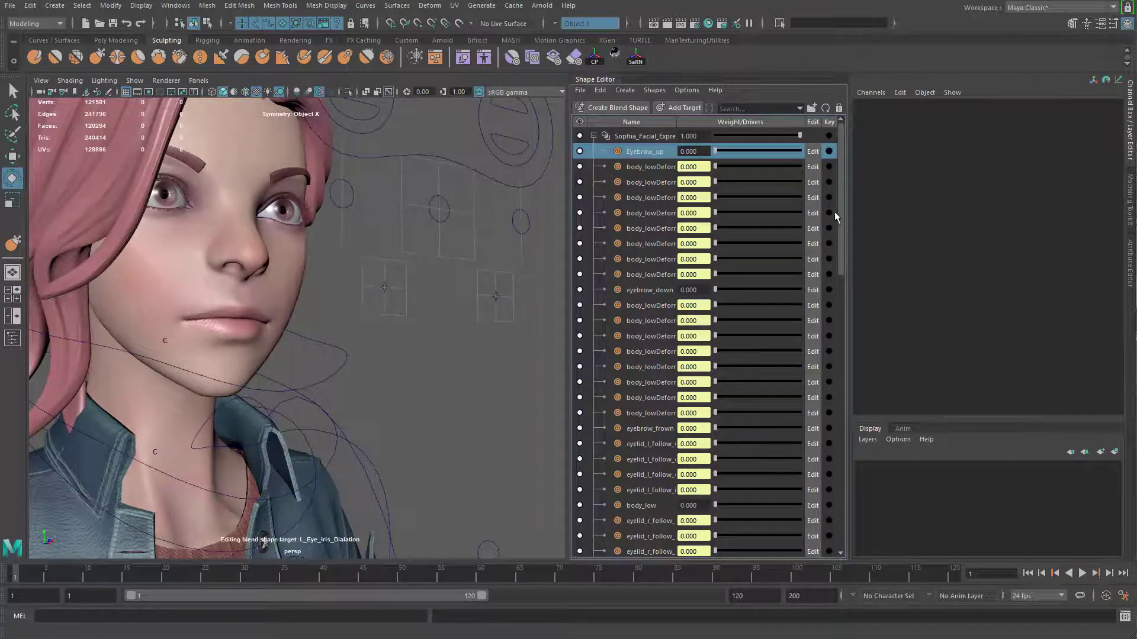
pyautogui.moveTo(839, 249); pyautogui.dragTo(835, 542)
pyautogui.keyDown('shift'); pyautogui.click(655, 510); pyautogui.keyUp('shift')
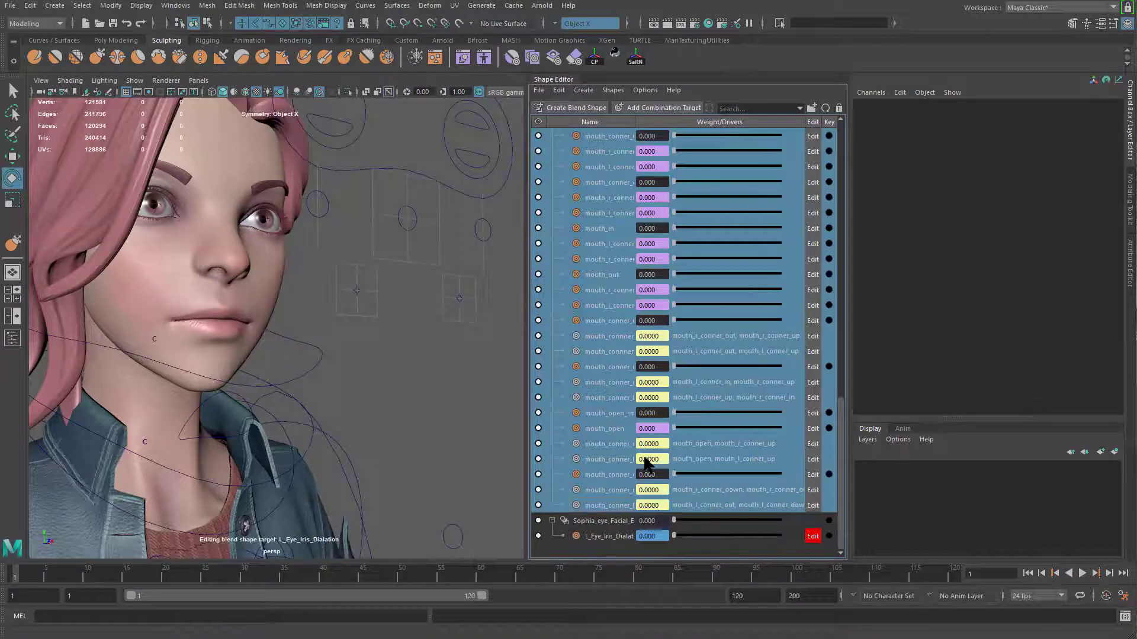
pyautogui.hotkey('ctrl', 'g')
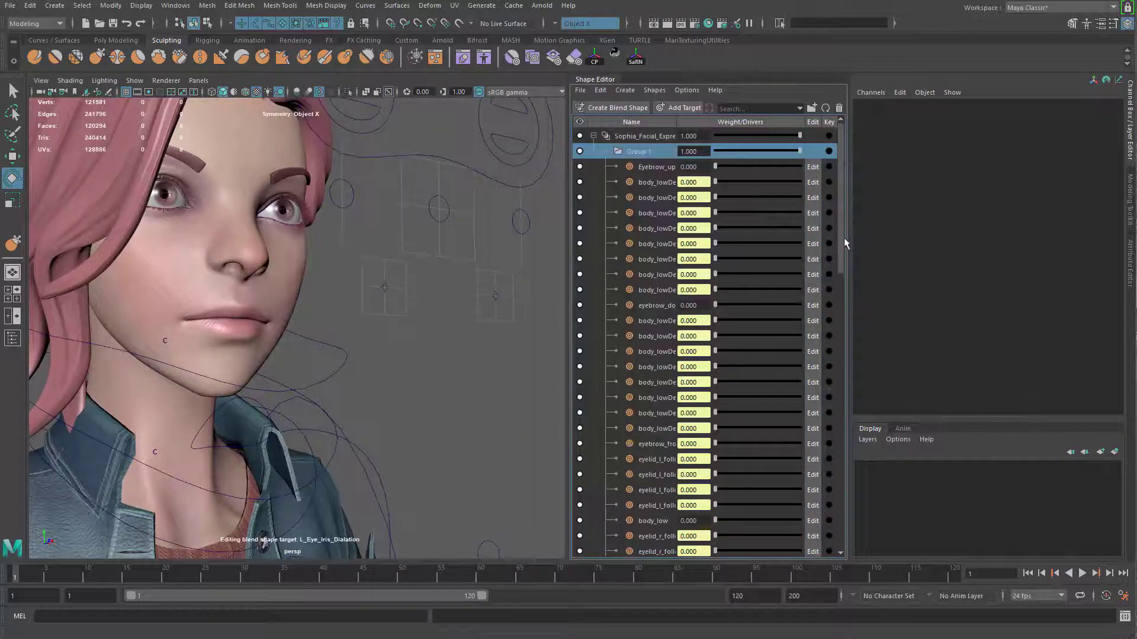
# Collapse the new target group and rename it faicail_expresson_sofar
pyautogui.click(605, 153)
pyautogui.doubleClick(641, 151)
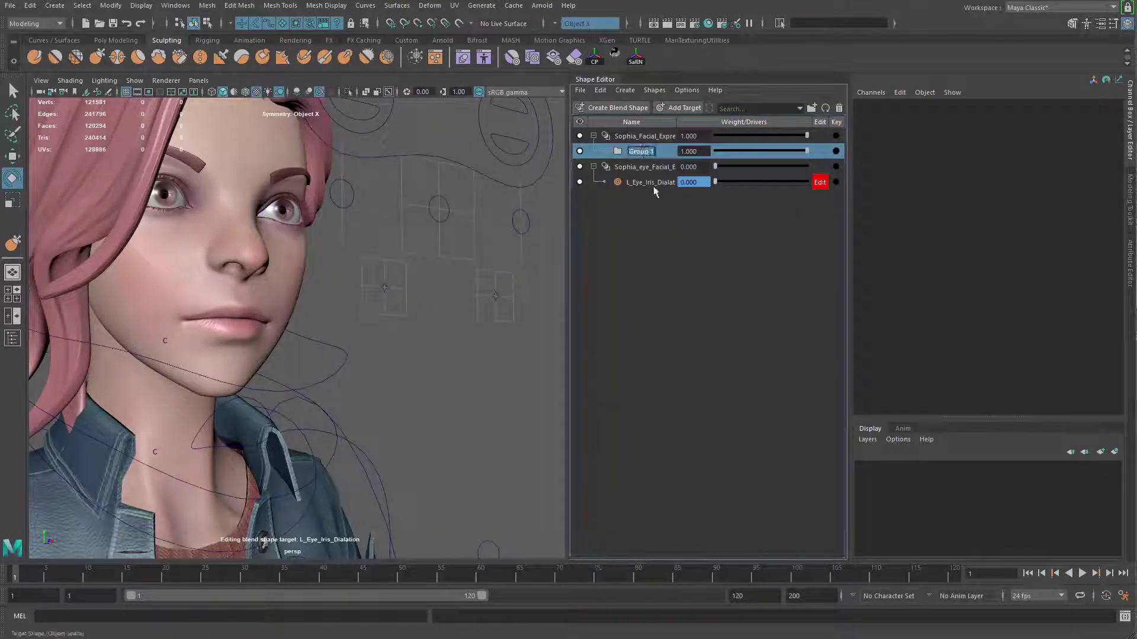
pyautogui.write('fa')
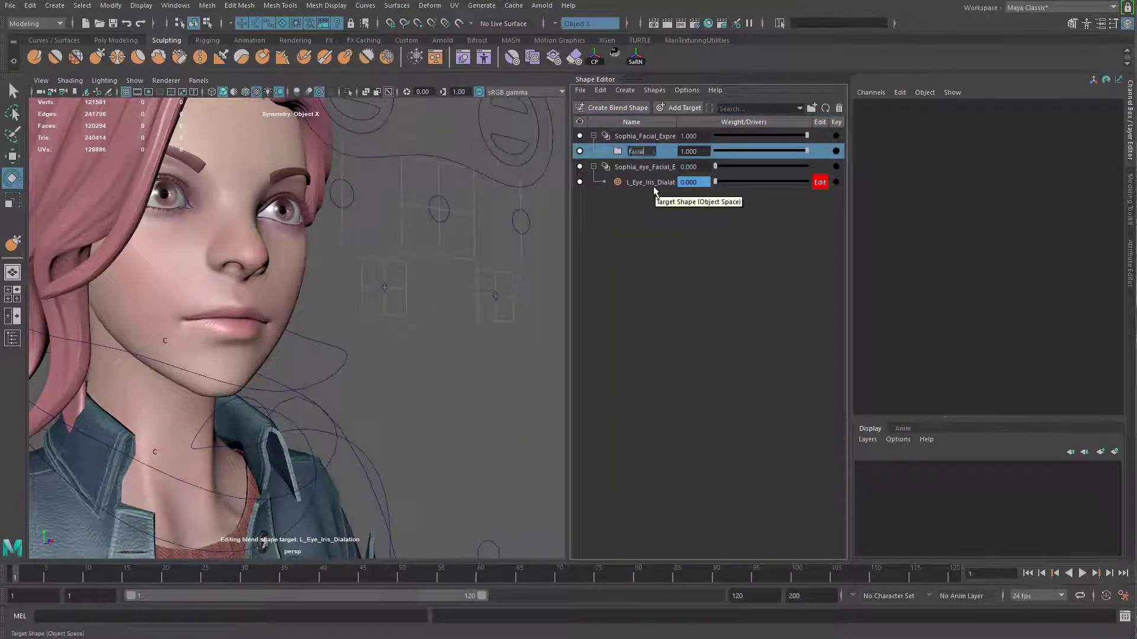
pyautogui.write('cial_expres')
pyautogui.press('Return')
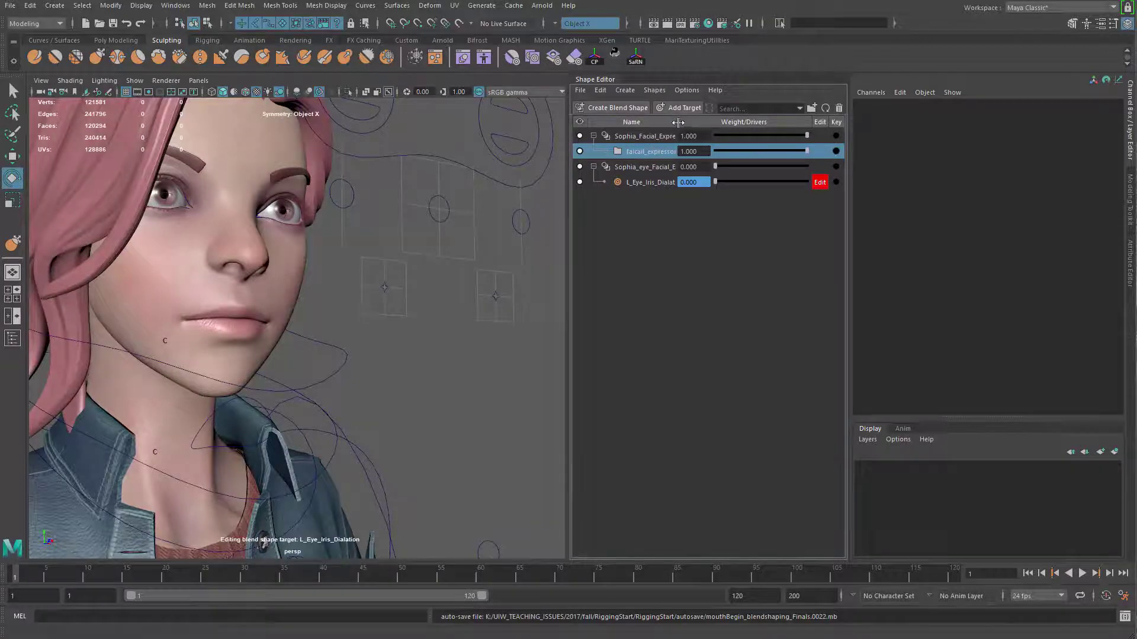
# Widen the Shape Editor's name column so the full target names fit, and adjust the editor's width
pyautogui.moveTo(678, 122); pyautogui.dragTo(743, 122)
pyautogui.click(726, 245)
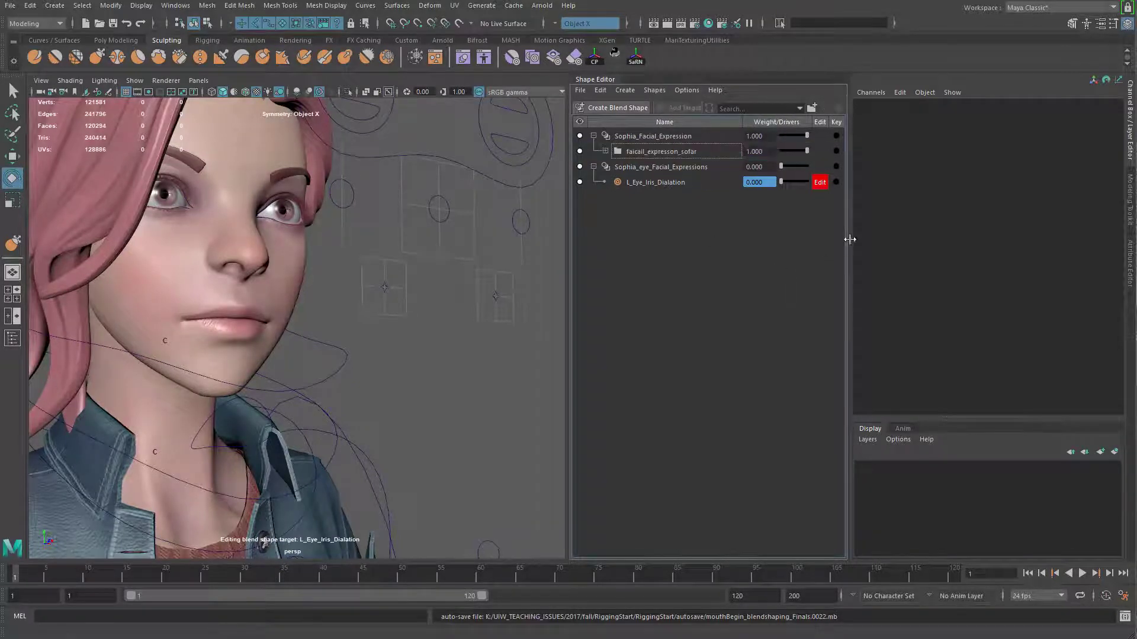
pyautogui.moveTo(849, 239); pyautogui.dragTo(861, 240)
pyautogui.moveTo(569, 244); pyautogui.dragTo(573, 244)
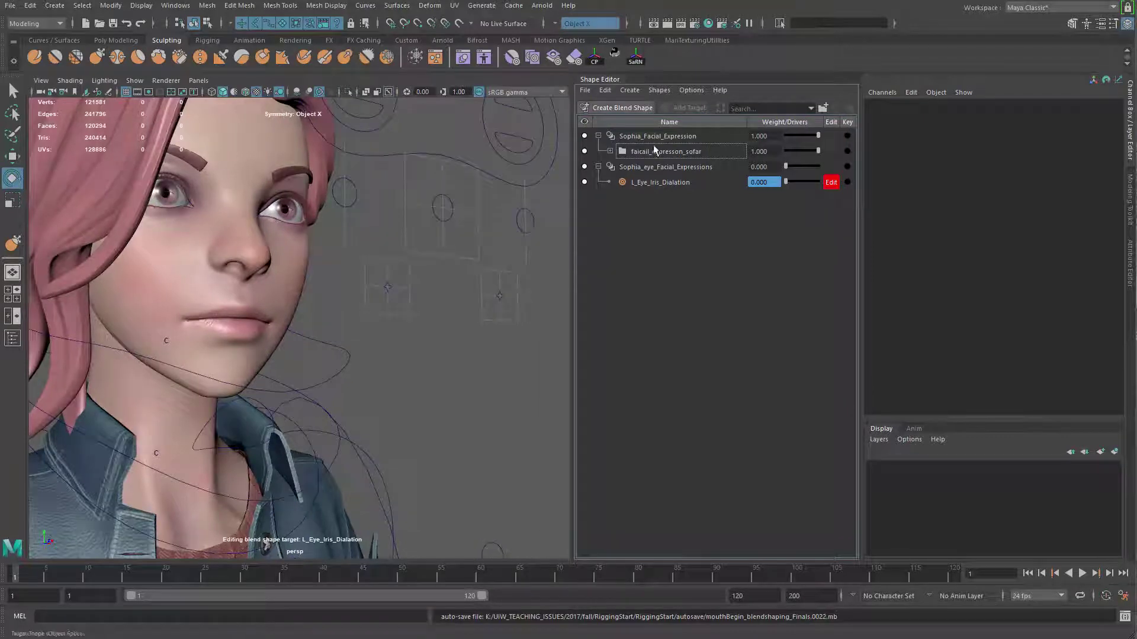
# Add a new target to the Sophia_Facial_Expression blend shape and name it upper_lip_up
pyautogui.click(657, 136)
pyautogui.click(686, 106)
pyautogui.doubleClick(648, 167)
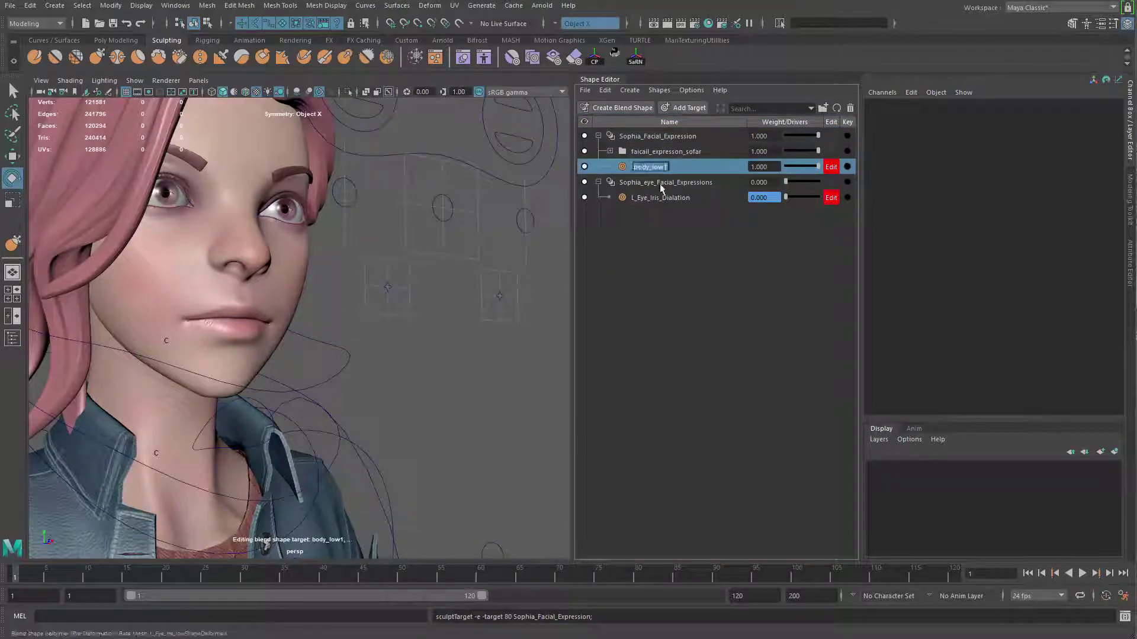
pyautogui.write('mo')
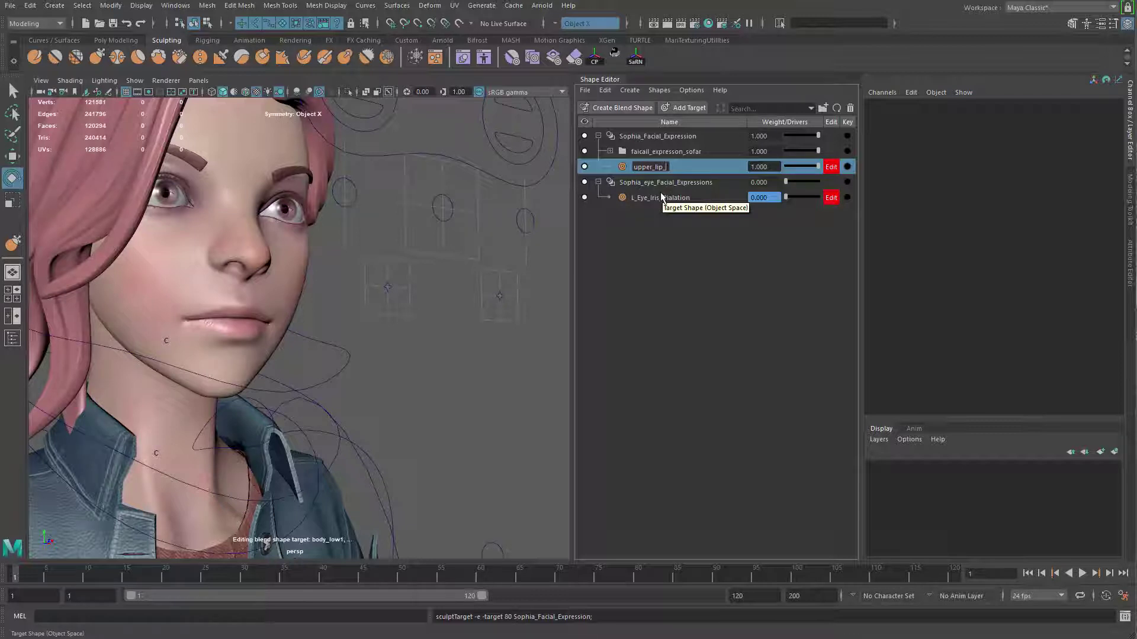
pyautogui.write('up')
pyautogui.press('Return')
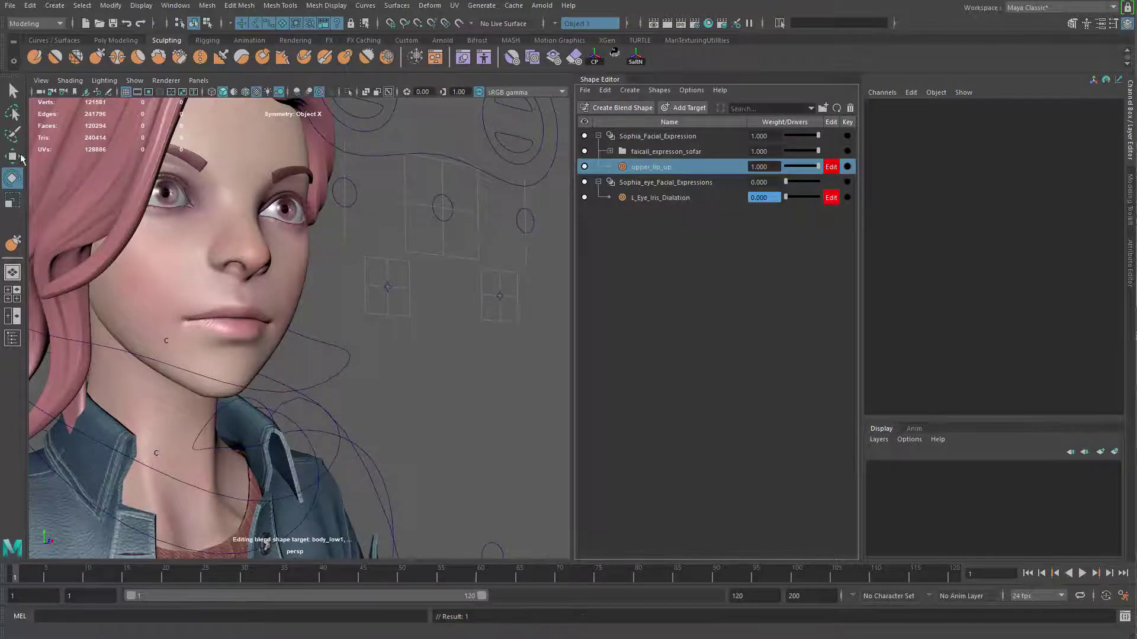
# Sculpt the upper_lip_up target by pulling the face mesh's upper lip upward with the Grab tool to expose the upper teeth
pyautogui.scroll(3, 381, 345)
pyautogui.click(342, 244)
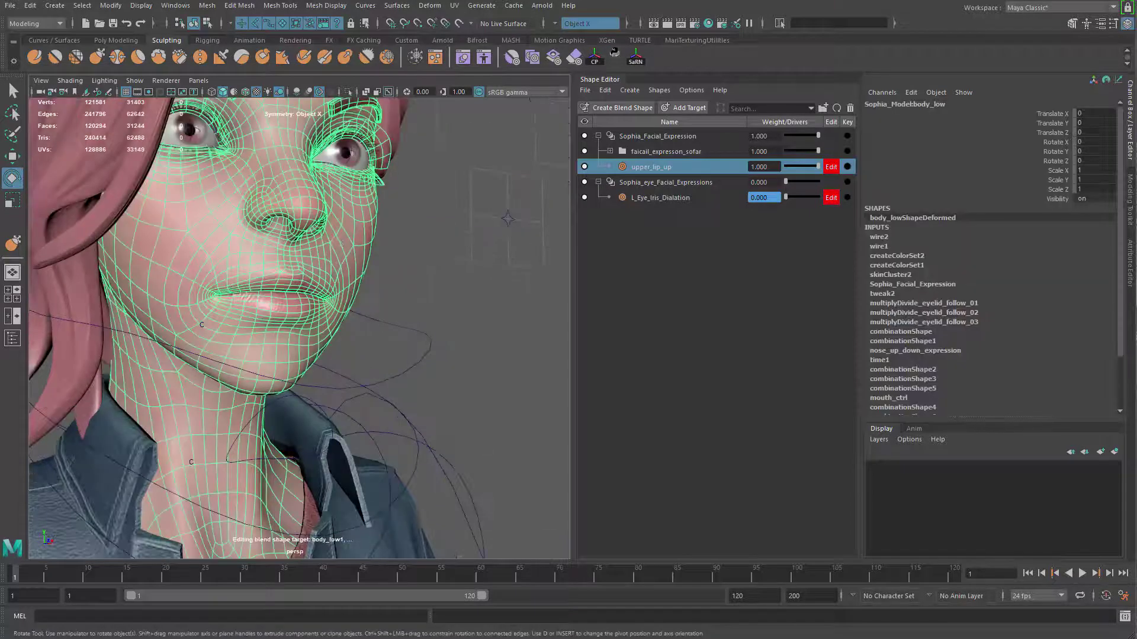
pyautogui.press('y')
pyautogui.keyDown('alt'); pyautogui.moveTo(342, 244); pyautogui.dragTo(284, 259); pyautogui.keyUp('alt')
pyautogui.moveTo(284, 259)
pyautogui.keyDown('alt'); pyautogui.mouseDown(button='right')
pyautogui.moveTo(329, 310)
pyautogui.moveTo(382, 260)
pyautogui.mouseUp(button='right'); pyautogui.keyUp('alt')
pyautogui.keyDown('shift'); pyautogui.moveTo(379, 218); pyautogui.dragTo(379, 186, button='right'); pyautogui.keyUp('shift')
pyautogui.press('b')
pyautogui.moveTo(345, 248)
pyautogui.mouseDown()
pyautogui.moveTo(362, 250)
pyautogui.moveTo(350, 253)
pyautogui.mouseUp()
pyautogui.keyDown('alt'); pyautogui.moveTo(350, 253); pyautogui.dragTo(401, 279, button='right'); pyautogui.keyUp('alt')
pyautogui.keyDown('ctrl'); pyautogui.keyDown('shift'); pyautogui.moveTo(387, 207); pyautogui.dragTo(320, 251, button='right'); pyautogui.keyUp('shift'); pyautogui.keyUp('ctrl')
pyautogui.keyDown('ctrl'); pyautogui.keyDown('shift'); pyautogui.moveTo(271, 282); pyautogui.dragTo(272, 282, button='right'); pyautogui.keyUp('shift'); pyautogui.keyUp('ctrl')
pyautogui.press('b')
pyautogui.moveTo(358, 236)
pyautogui.mouseDown()
pyautogui.moveTo(390, 236)
pyautogui.moveTo(360, 236)
pyautogui.moveTo(360, 198)
pyautogui.moveTo(363, 240)
pyautogui.moveTo(384, 223)
pyautogui.moveTo(314, 226)
pyautogui.mouseUp()
pyautogui.hotkey('ctrl', 'z')
pyautogui.press('b')
pyautogui.keyDown('alt'); pyautogui.moveTo(313, 226); pyautogui.dragTo(355, 234, button='right'); pyautogui.keyUp('alt')
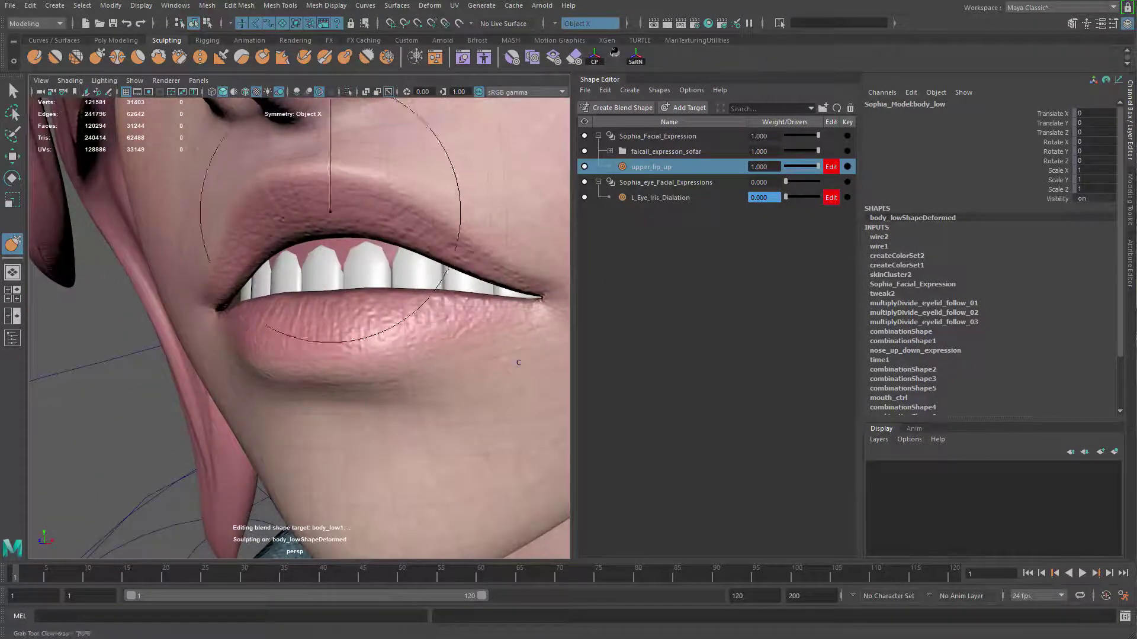
# Refine the raised upper lip's profile and mouth corners with a smaller Grab brush, working from the side and front
pyautogui.keyDown('alt'); pyautogui.moveTo(316, 230); pyautogui.dragTo(255, 240); pyautogui.keyUp('alt')
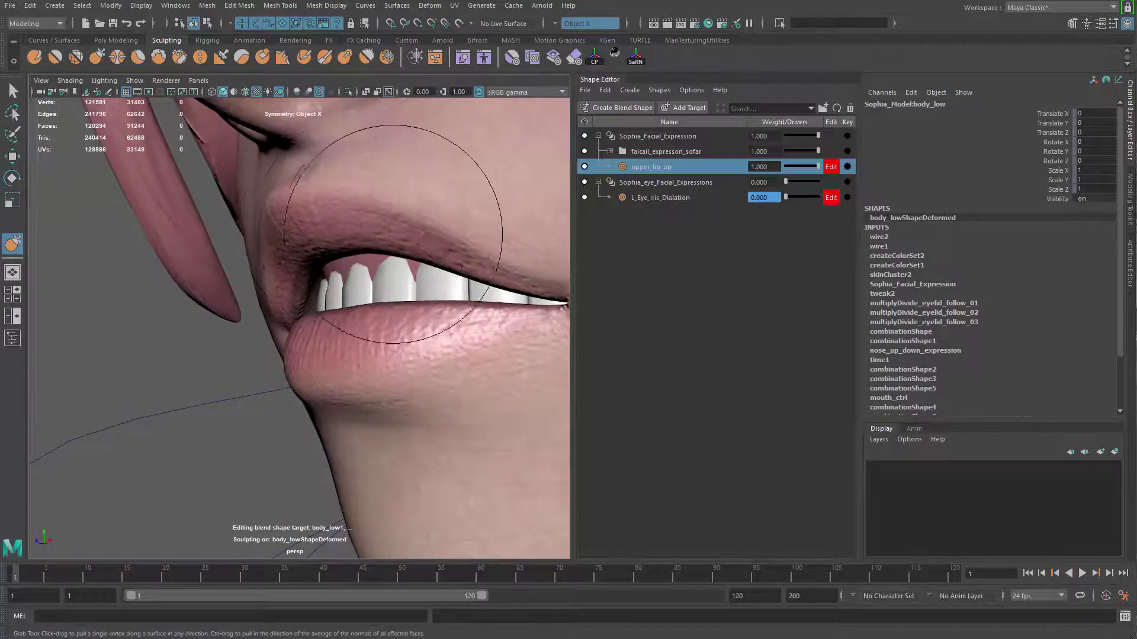
pyautogui.press('b')
pyautogui.moveTo(408, 209); pyautogui.dragTo(364, 220)
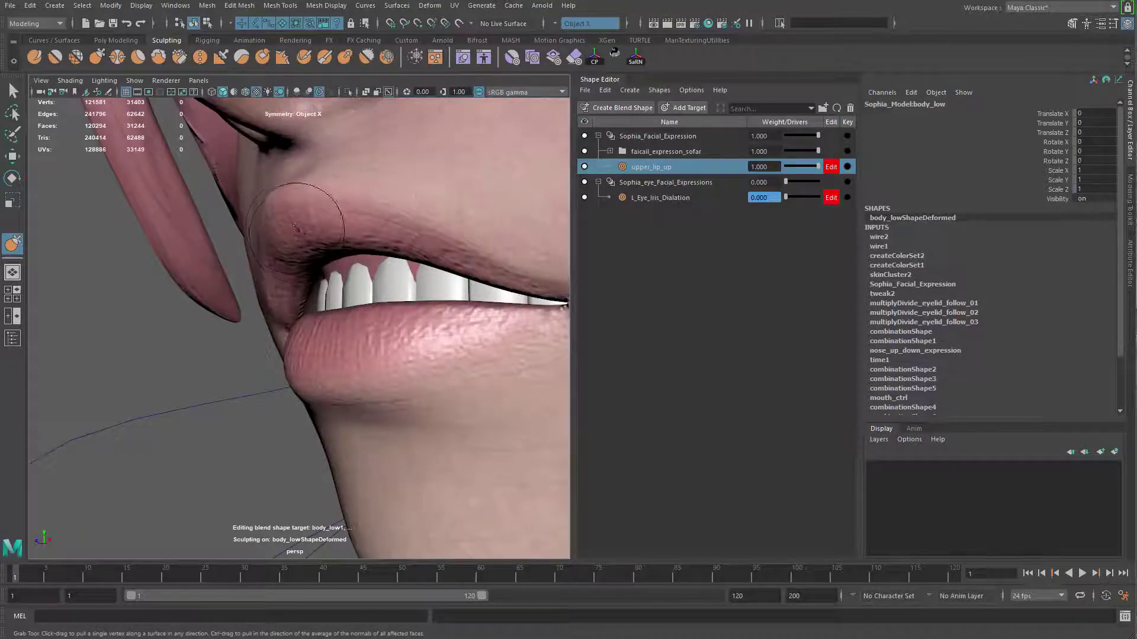
pyautogui.moveTo(299, 238)
pyautogui.keyDown('alt'); pyautogui.mouseDown()
pyautogui.moveTo(375, 246)
pyautogui.moveTo(357, 286)
pyautogui.moveTo(325, 248)
pyautogui.moveTo(403, 279)
pyautogui.moveTo(315, 261)
pyautogui.mouseUp(); pyautogui.keyUp('alt')
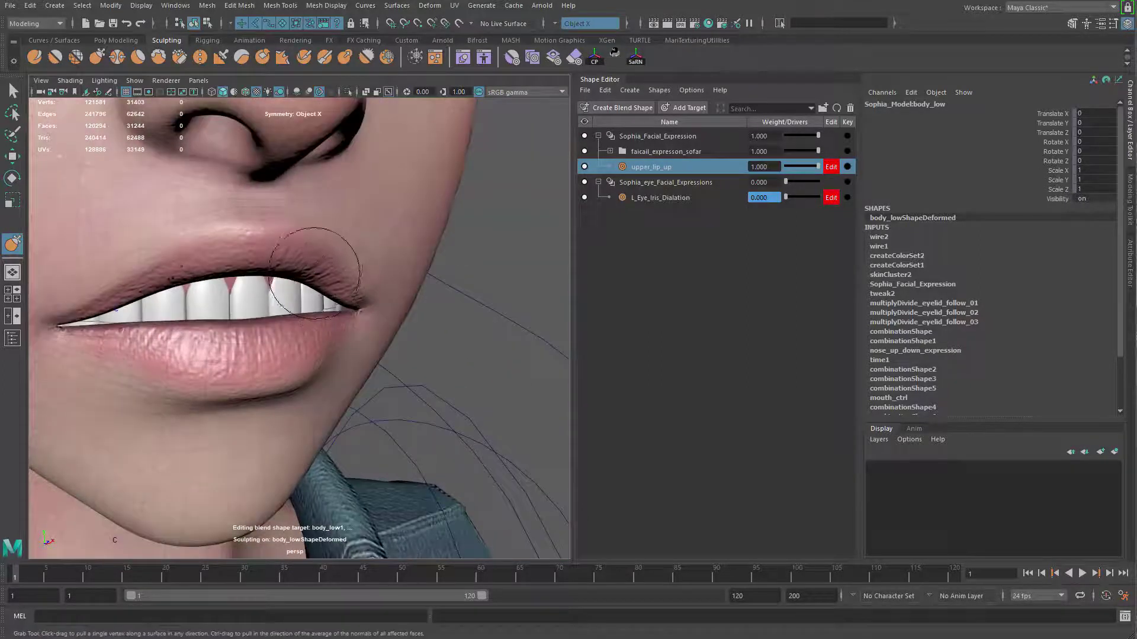
pyautogui.moveTo(363, 315)
pyautogui.keyDown('alt'); pyautogui.mouseDown()
pyautogui.moveTo(355, 279)
pyautogui.moveTo(376, 299)
pyautogui.moveTo(366, 331)
pyautogui.moveTo(342, 331)
pyautogui.mouseUp(); pyautogui.keyUp('alt')
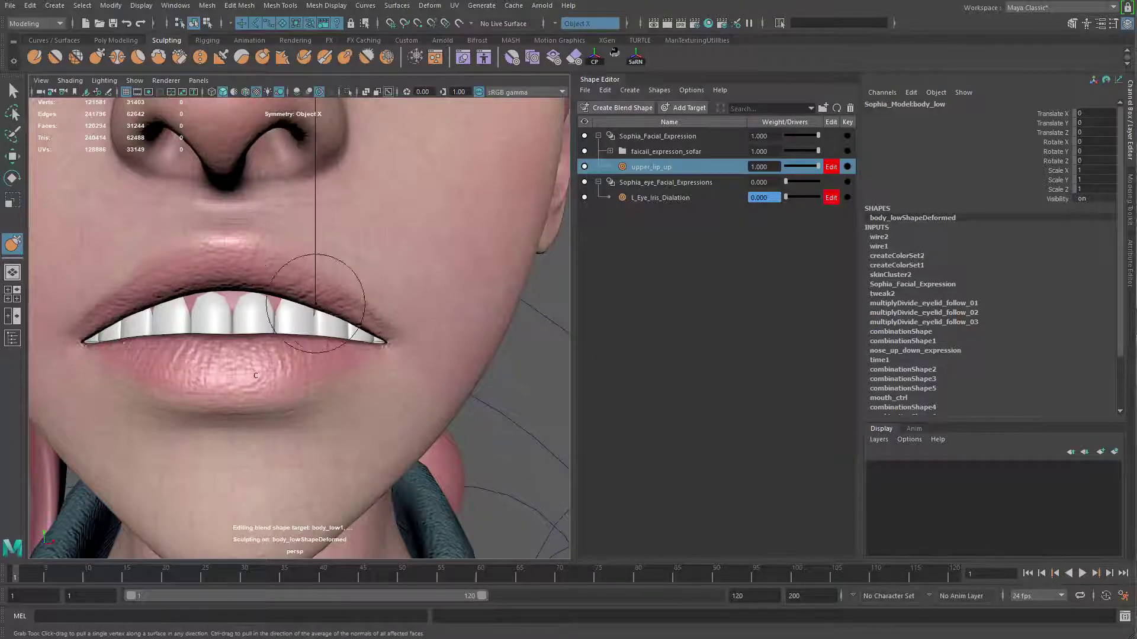
pyautogui.scroll(5, 344, 308)
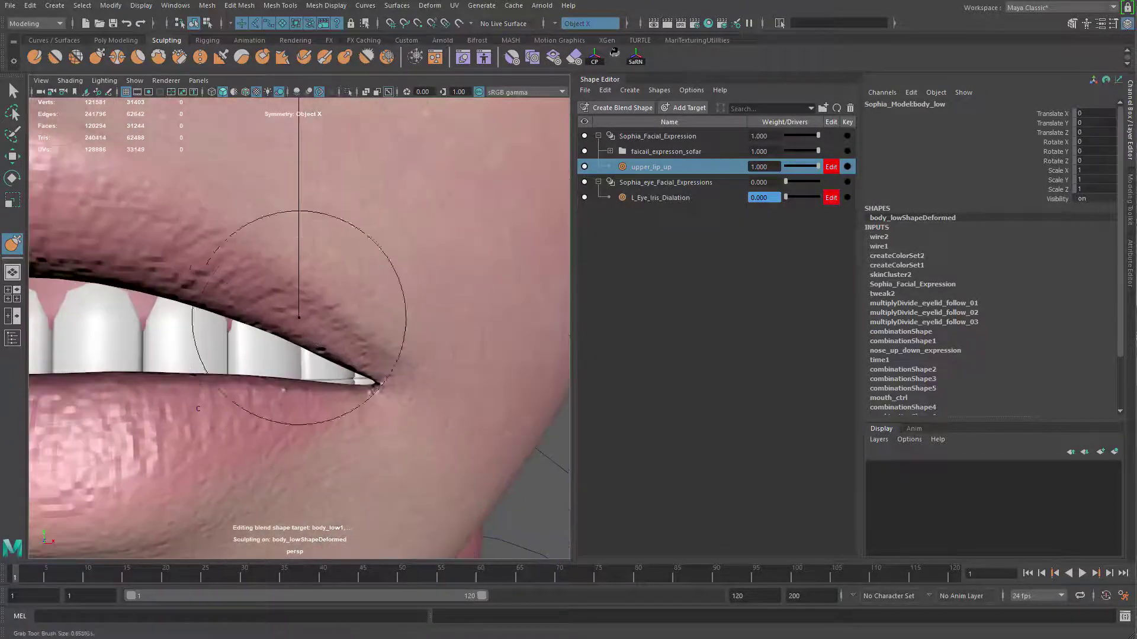
pyautogui.moveTo(241, 333)
pyautogui.keyDown('alt'); pyautogui.mouseDown()
pyautogui.moveTo(357, 345)
pyautogui.moveTo(293, 346)
pyautogui.mouseUp(); pyautogui.keyUp('alt')
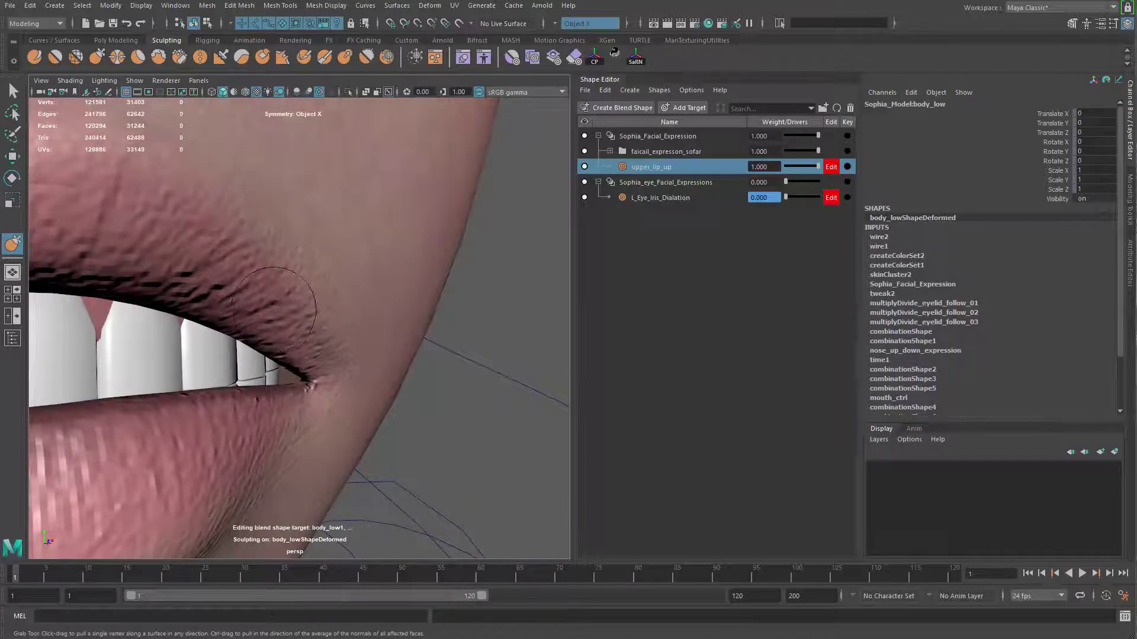
pyautogui.keyDown('alt'); pyautogui.moveTo(296, 344); pyautogui.dragTo(160, 195, button='right'); pyautogui.keyUp('alt')
pyautogui.keyDown('alt'); pyautogui.moveTo(180, 366); pyautogui.dragTo(122, 355); pyautogui.keyUp('alt')
# Leave sculpting and pose a smile by moving both mouth controls to Translate X -0.457 and Translate Y 1
pyautogui.press('q')
pyautogui.click(487, 322)
pyautogui.scroll(-2, 448, 348)
pyautogui.keyDown('alt'); pyautogui.moveTo(382, 347); pyautogui.dragTo(434, 371); pyautogui.keyUp('alt')
pyautogui.scroll(-5, 434, 373)
pyautogui.moveTo(379, 320)
pyautogui.keyDown('alt'); pyautogui.mouseDown()
pyautogui.moveTo(376, 362)
pyautogui.moveTo(337, 383)
pyautogui.moveTo(366, 312)
pyautogui.mouseUp(); pyautogui.keyUp('alt')
pyautogui.scroll(5, 375, 355)
pyautogui.keyDown('alt'); pyautogui.moveTo(379, 373); pyautogui.dragTo(424, 333); pyautogui.keyUp('alt')
pyautogui.click(438, 330)
pyautogui.press('w')
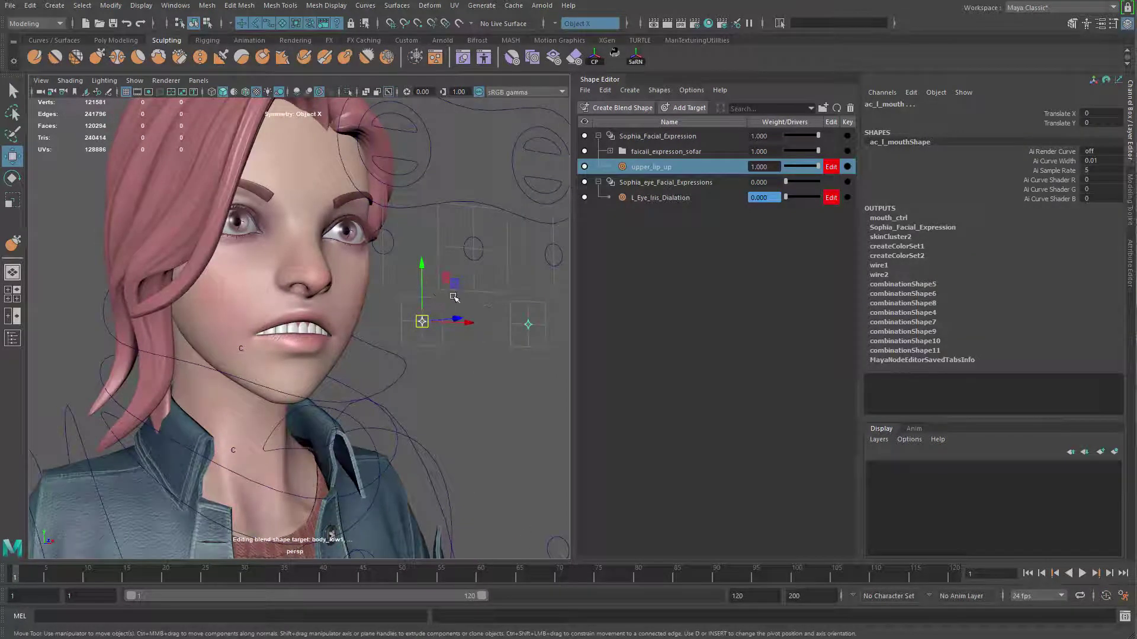
pyautogui.press('w')
pyautogui.moveTo(460, 309); pyautogui.dragTo(422, 249)
pyautogui.keyDown('alt'); pyautogui.moveTo(459, 295); pyautogui.dragTo(397, 296); pyautogui.keyUp('alt')
pyautogui.moveTo(341, 259); pyautogui.dragTo(348, 233)
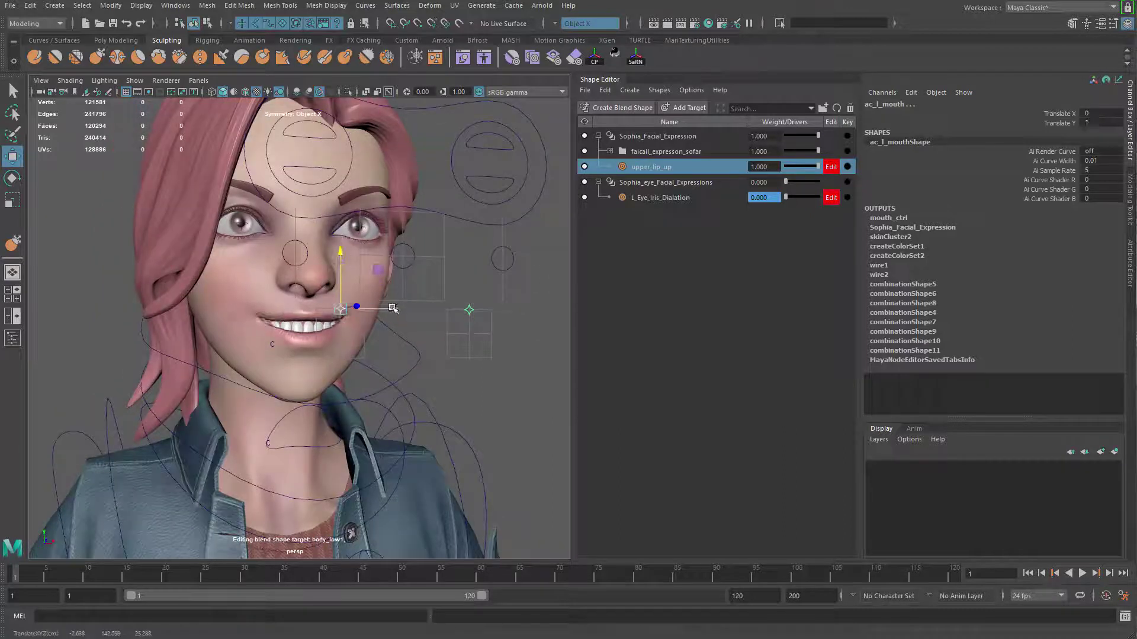
pyautogui.moveTo(393, 308); pyautogui.dragTo(381, 309)
# Select the face mesh and pull the middle of the smiling upper lip slightly down with the Grab tool
pyautogui.scroll(5, 331, 311)
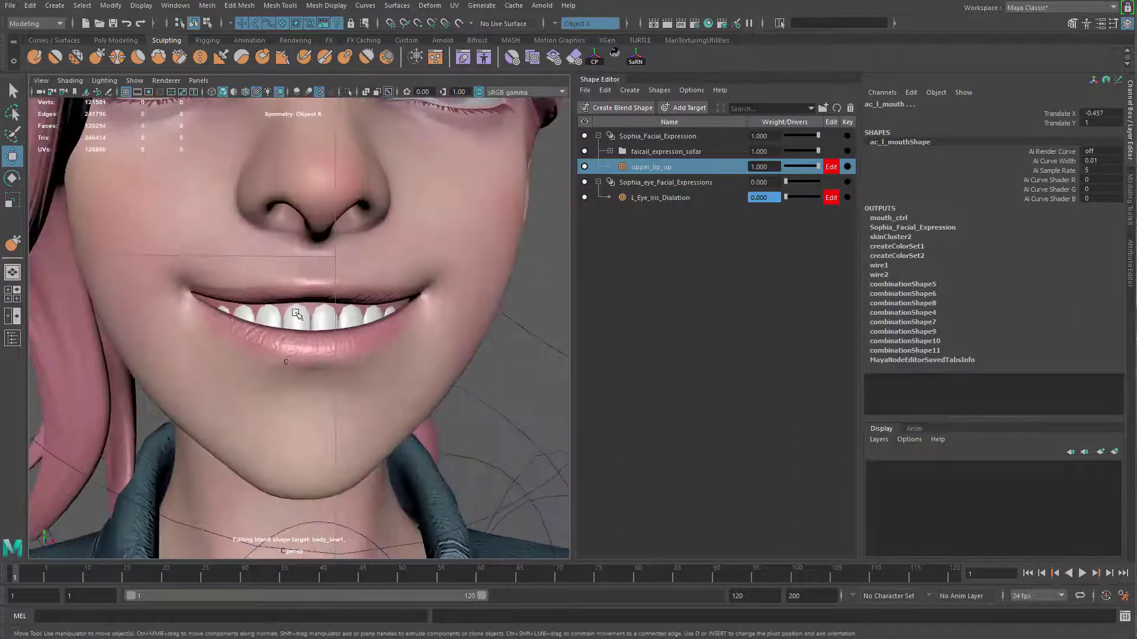
pyautogui.press('q')
pyautogui.click(405, 268)
pyautogui.keyDown('shift'); pyautogui.rightClick(403, 236); pyautogui.keyUp('shift')
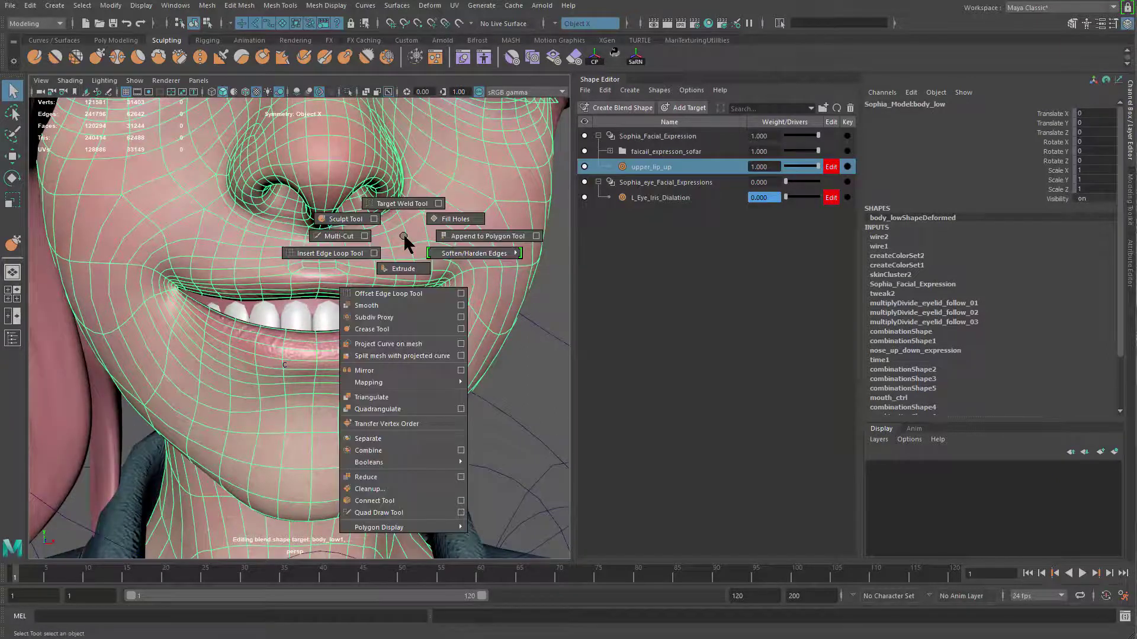
pyautogui.click(345, 218)
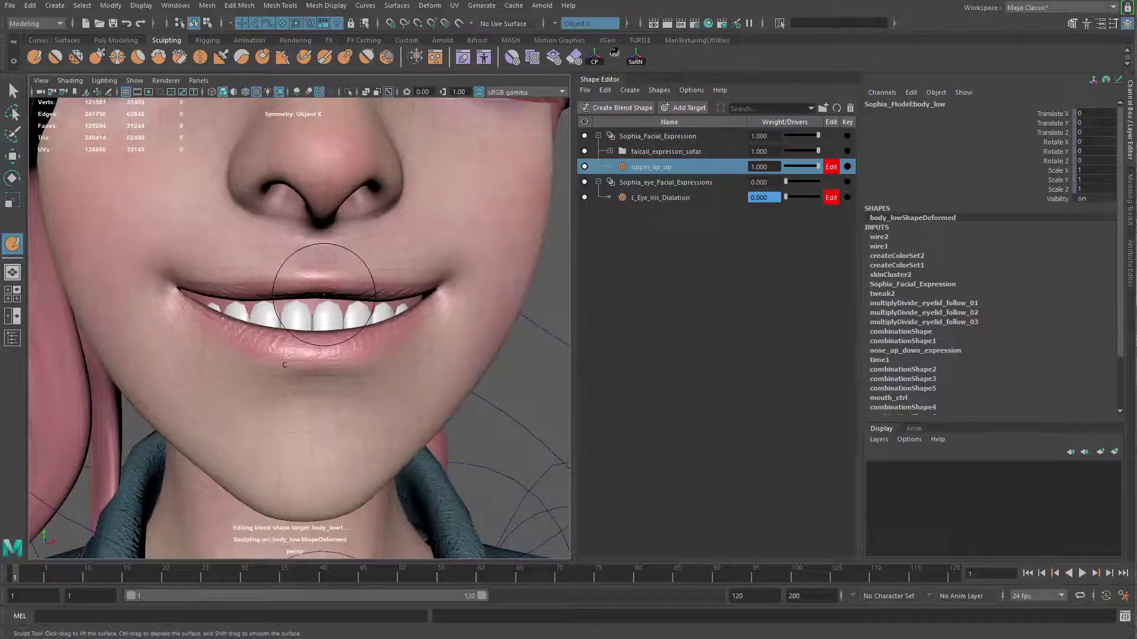
pyautogui.scroll(4, 326, 273)
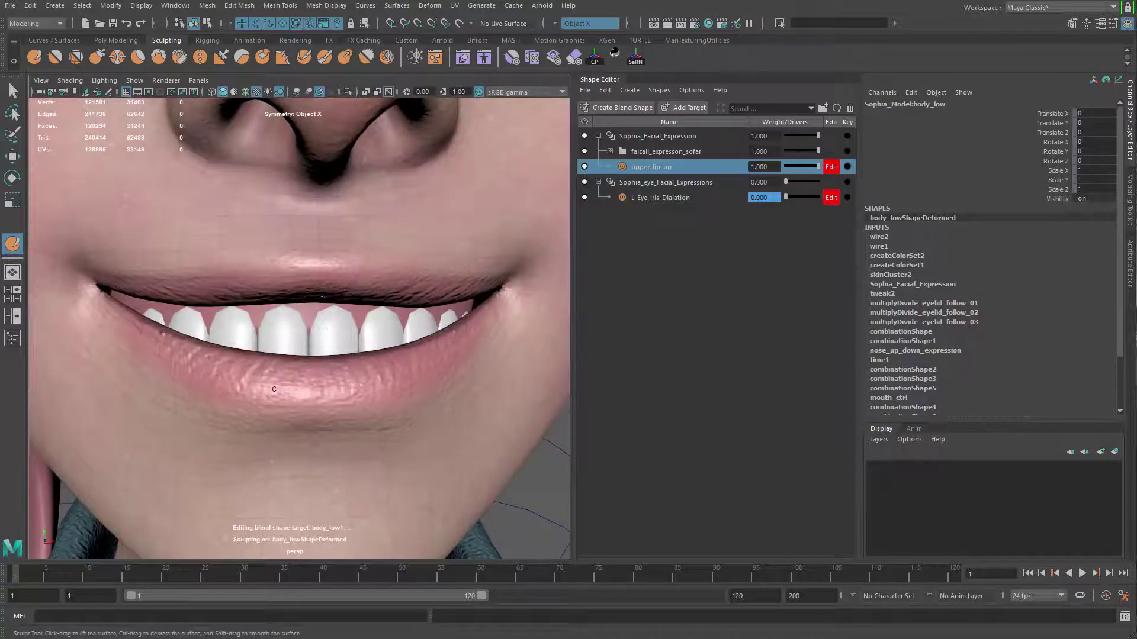
pyautogui.keyDown('shift'); pyautogui.moveTo(332, 286); pyautogui.dragTo(333, 254, button='right'); pyautogui.keyUp('shift')
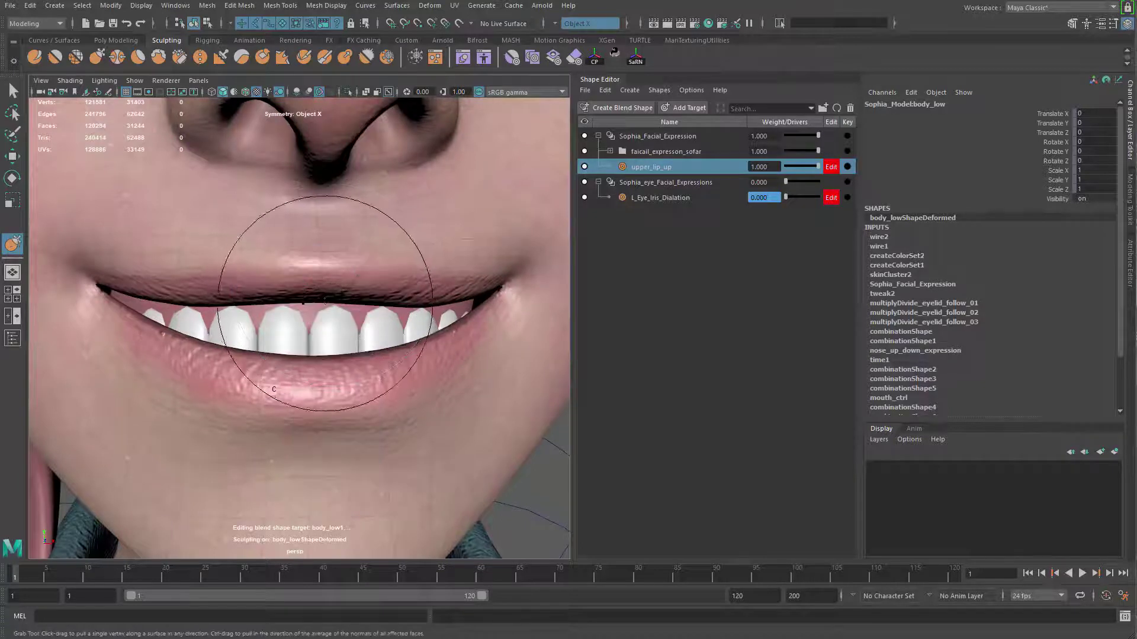
pyautogui.moveTo(324, 299); pyautogui.dragTo(324, 305)
pyautogui.hotkey('ctrl', 'z')
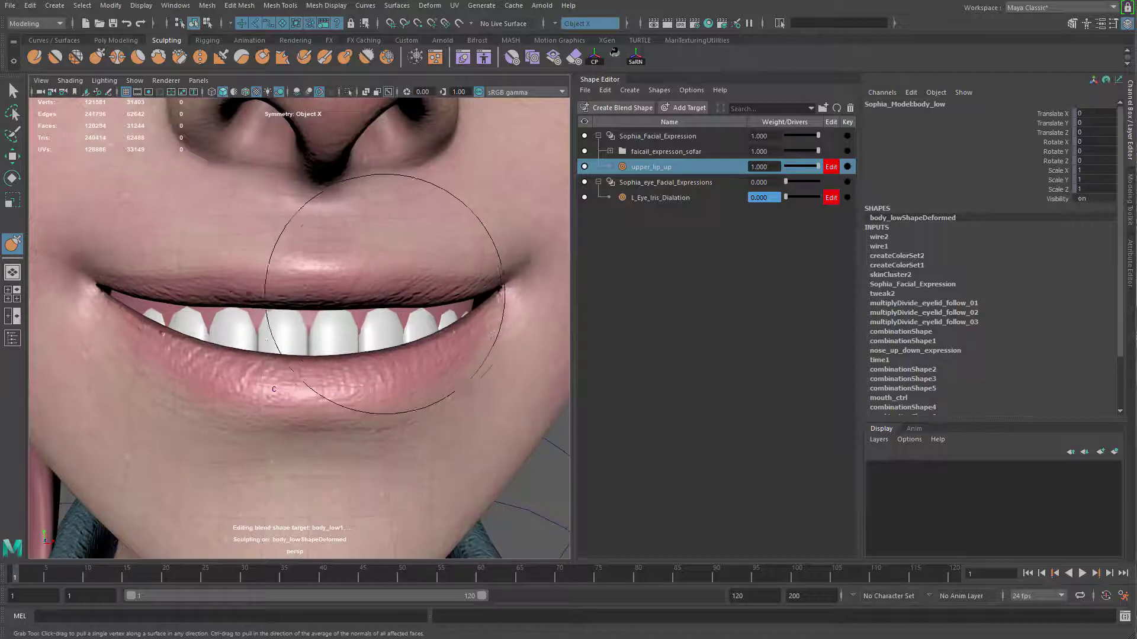
pyautogui.moveTo(398, 292); pyautogui.dragTo(400, 299)
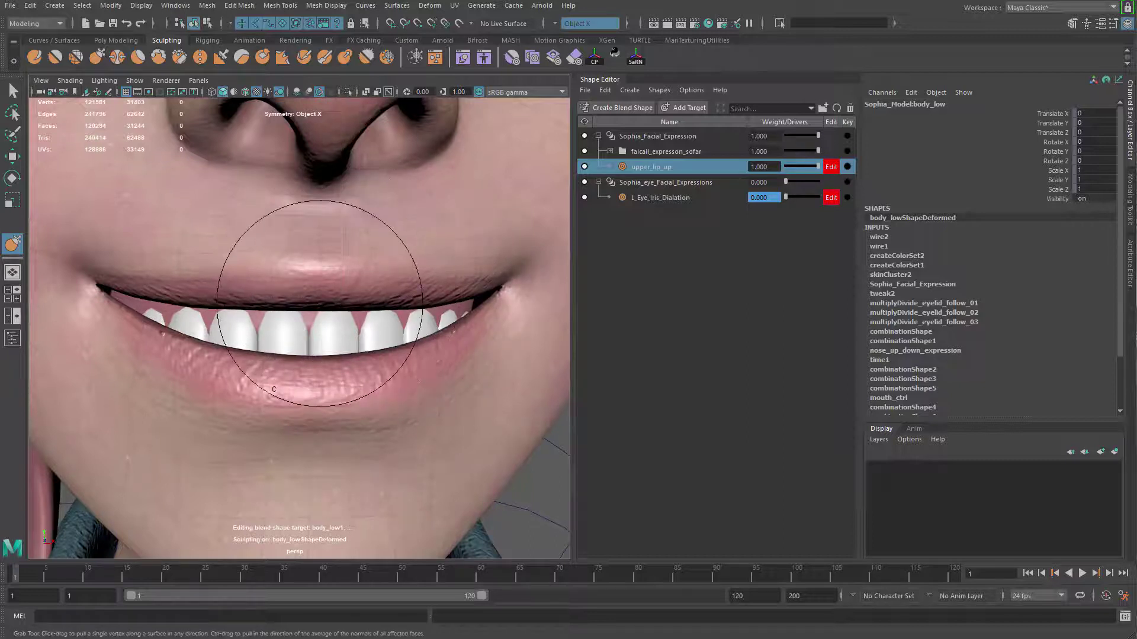
pyautogui.moveTo(320, 303); pyautogui.dragTo(320, 308)
# Nudge the outer part of the smiling upper lip slightly down and adjust the Grab brush size
pyautogui.press('space')
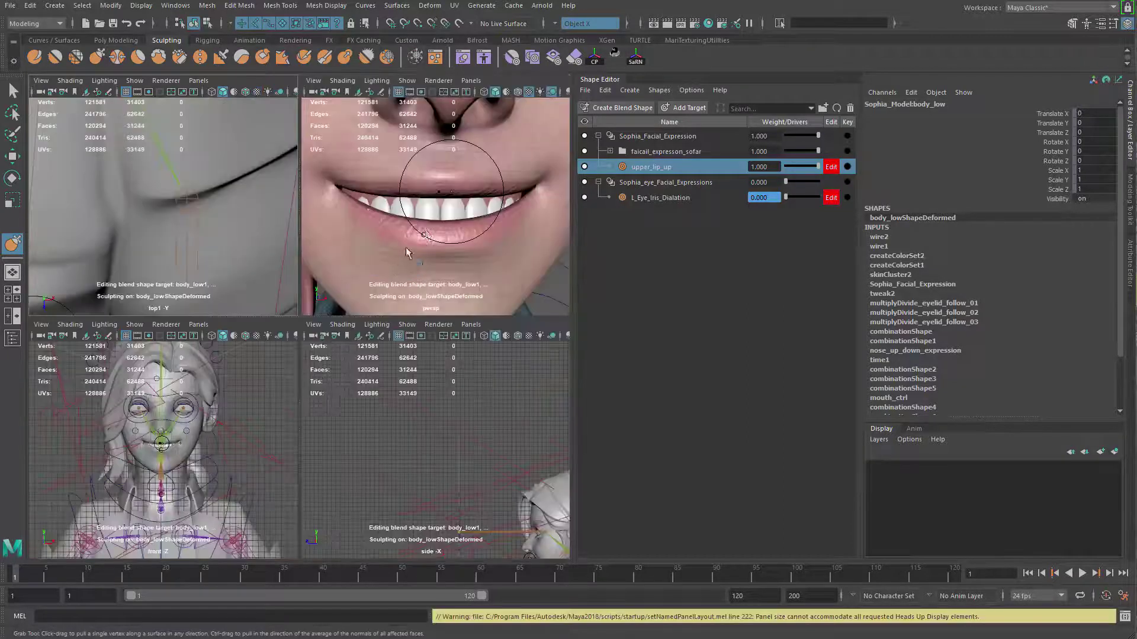
pyautogui.press('space')
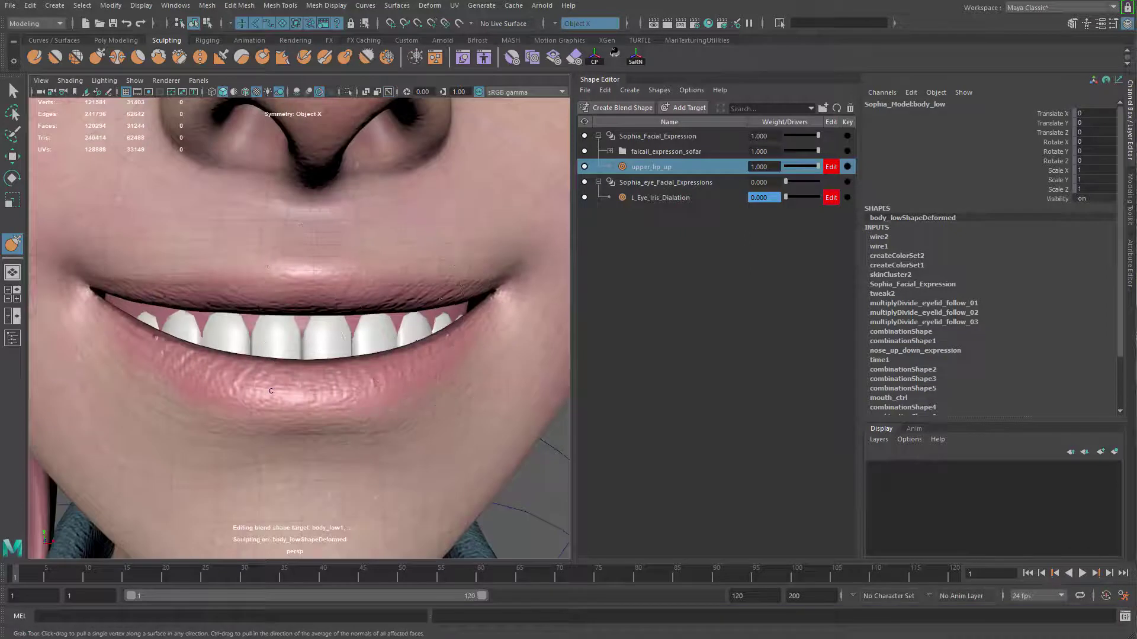
pyautogui.moveTo(441, 285); pyautogui.dragTo(442, 290)
pyautogui.press('b')
pyautogui.moveTo(432, 291); pyautogui.dragTo(410, 285)
pyautogui.keyDown('alt'); pyautogui.moveTo(414, 299); pyautogui.dragTo(305, 267, button='right'); pyautogui.keyUp('alt')
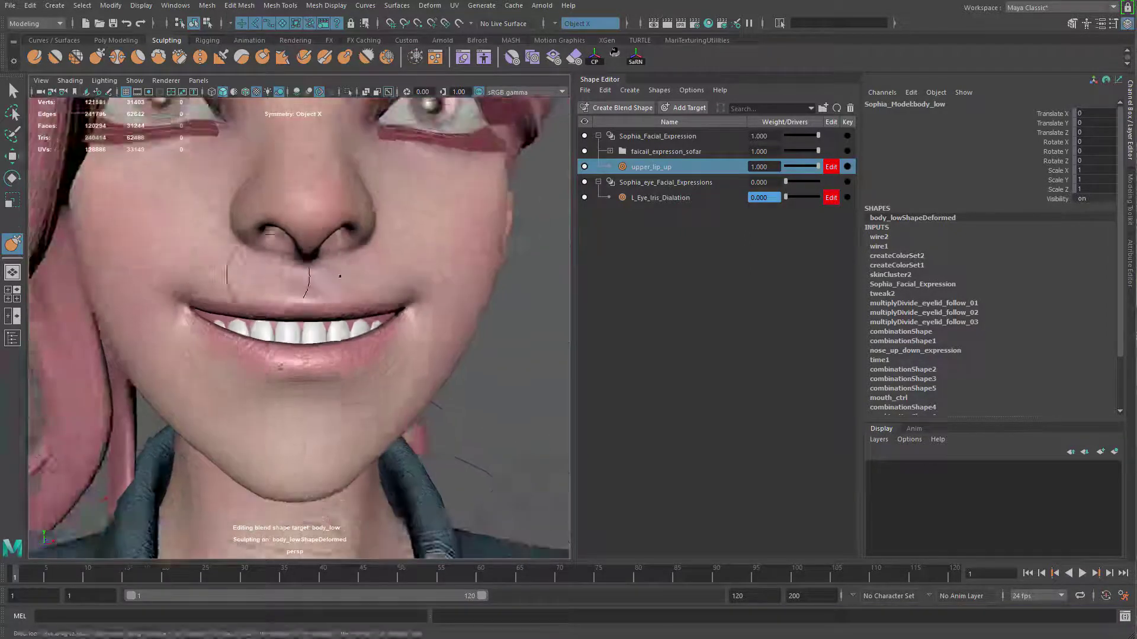
pyautogui.moveTo(254, 296)
pyautogui.keyDown('alt'); pyautogui.mouseDown()
pyautogui.moveTo(314, 313)
pyautogui.moveTo(158, 314)
pyautogui.moveTo(395, 321)
pyautogui.mouseUp(); pyautogui.keyUp('alt')
pyautogui.moveTo(299, 311)
pyautogui.mouseDown()
pyautogui.moveTo(330, 332)
pyautogui.moveTo(278, 332)
pyautogui.moveTo(340, 329)
pyautogui.moveTo(306, 313)
pyautogui.moveTo(172, 331)
pyautogui.mouseUp()
# Leave sculpting, select both mouth controls and reset their Translate X and Translate Y to 0
pyautogui.keyDown('alt'); pyautogui.moveTo(437, 347); pyautogui.dragTo(355, 355, button='right'); pyautogui.keyUp('alt')
pyautogui.keyDown('alt'); pyautogui.moveTo(356, 356); pyautogui.dragTo(405, 361); pyautogui.keyUp('alt')
pyautogui.press('q')
pyautogui.click(395, 346)
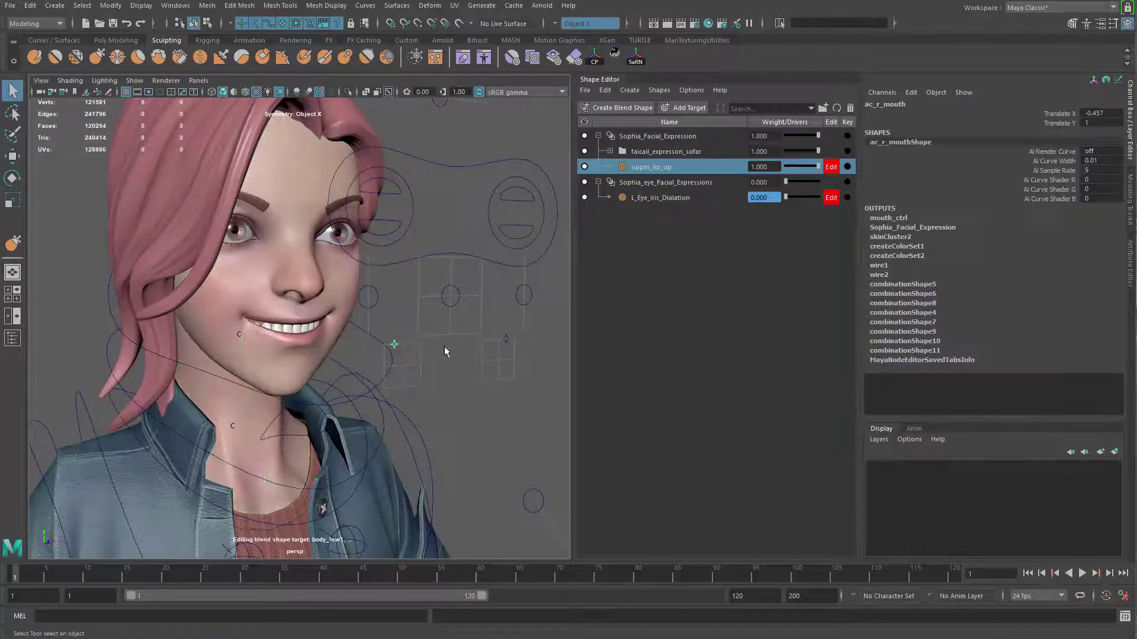
pyautogui.keyDown('shift'); pyautogui.click(507, 340); pyautogui.keyUp('shift')
pyautogui.press('w')
pyautogui.moveTo(396, 291); pyautogui.dragTo(479, 319)
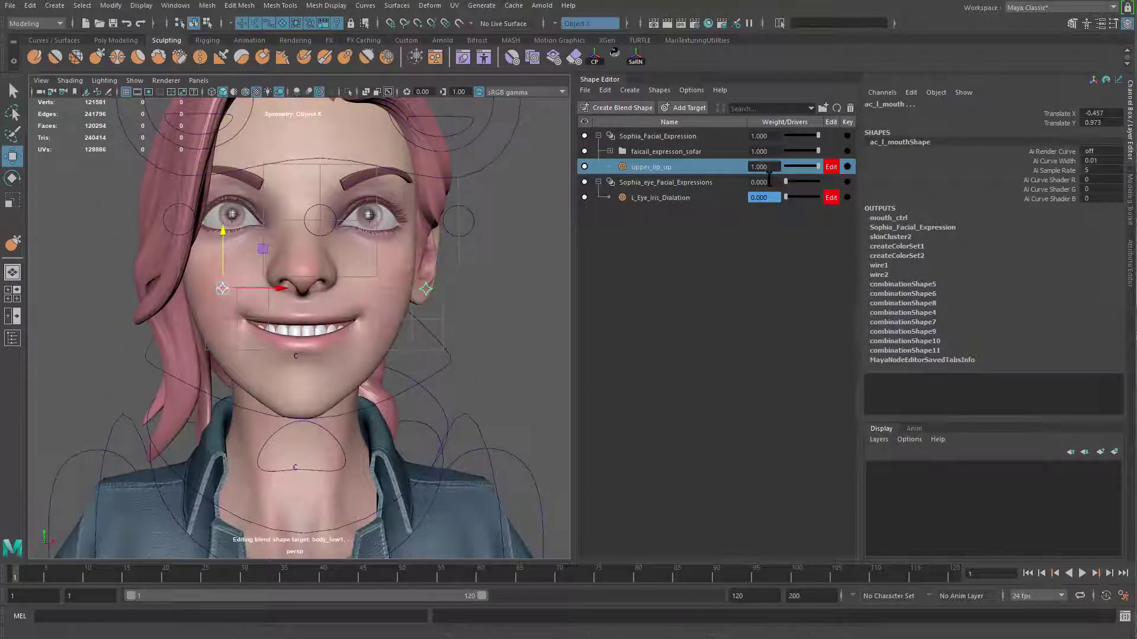
pyautogui.moveTo(1108, 114); pyautogui.dragTo(1080, 125)
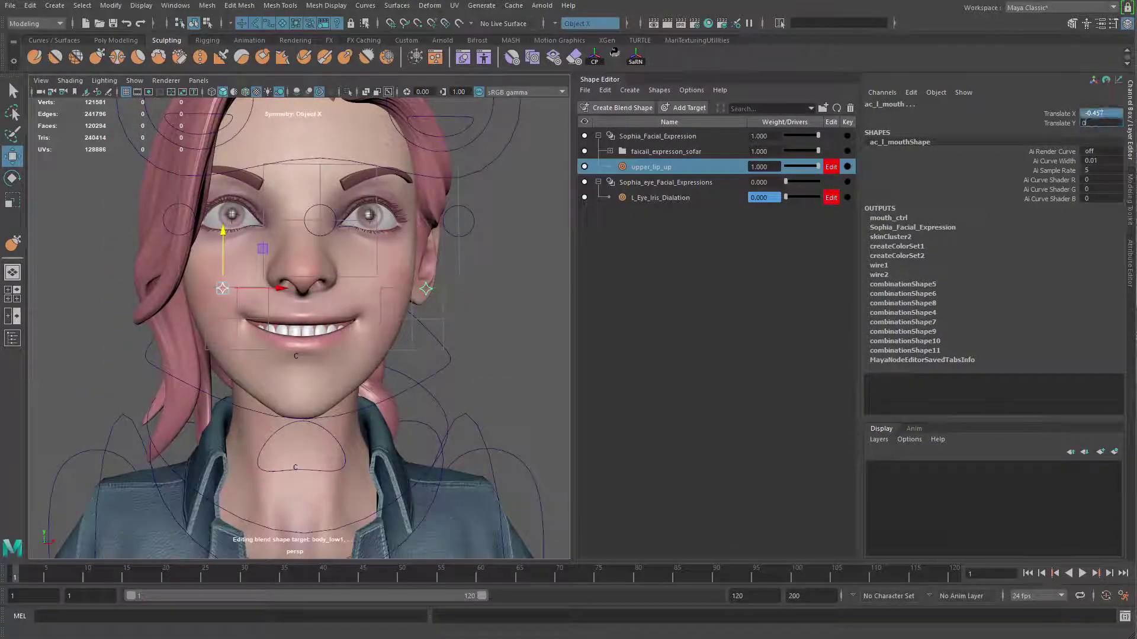
pyautogui.write('0')
pyautogui.press('Return')
pyautogui.keyDown('alt'); pyautogui.moveTo(85, 395); pyautogui.dragTo(404, 370, button='right'); pyautogui.keyUp('alt')
pyautogui.keyDown('alt'); pyautogui.moveTo(404, 369); pyautogui.dragTo(386, 294, button='middle'); pyautogui.keyUp('alt')
pyautogui.press('q')
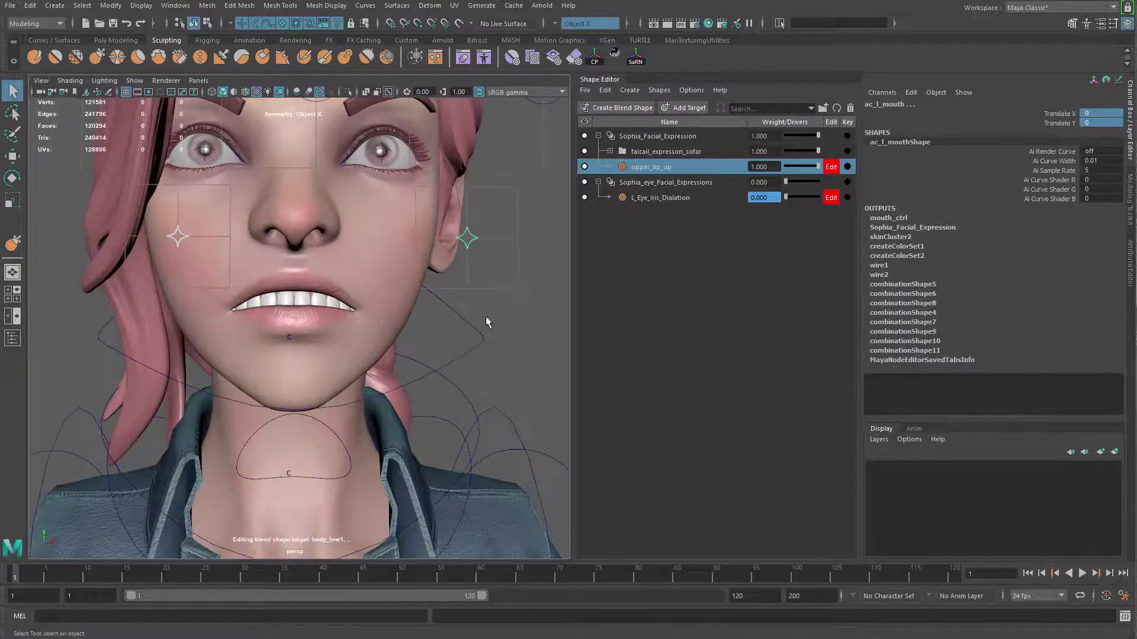
# Select the face mesh, set the upper_lip_up weight to 0 and add a new target to Sophia_Facial_Expression
pyautogui.click(486, 316)
pyautogui.keyDown('alt'); pyautogui.moveTo(281, 279); pyautogui.dragTo(333, 307); pyautogui.keyUp('alt')
pyautogui.click(369, 288)
pyautogui.keyDown('alt'); pyautogui.moveTo(356, 275); pyautogui.dragTo(435, 302, button='right'); pyautogui.keyUp('alt')
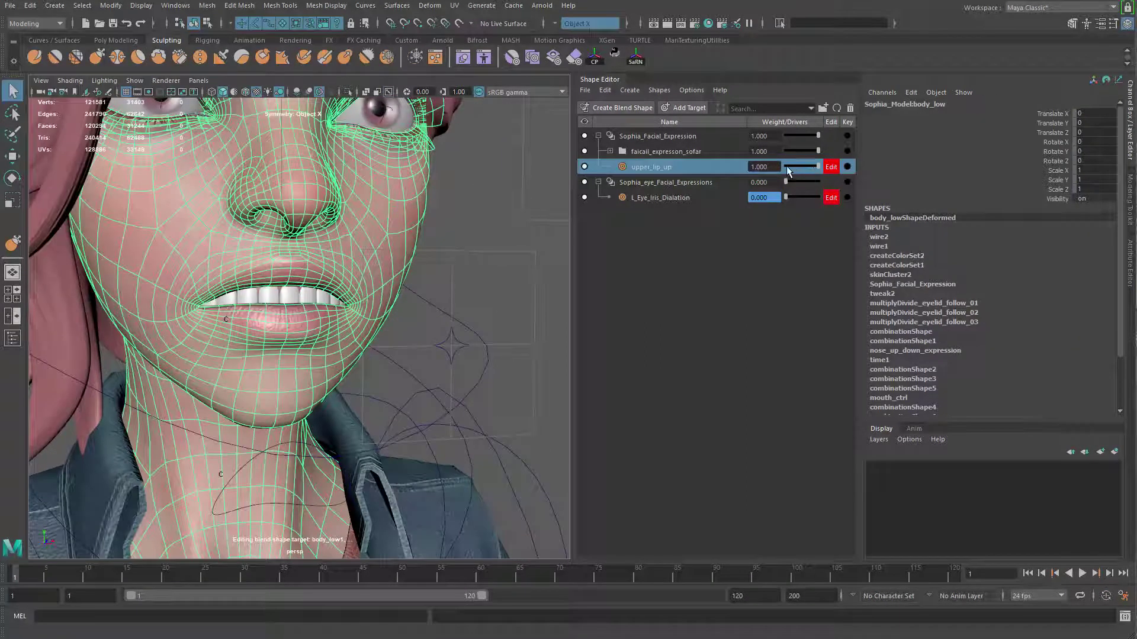
pyautogui.moveTo(818, 167); pyautogui.dragTo(708, 196)
pyautogui.click(675, 136)
pyautogui.click(686, 109)
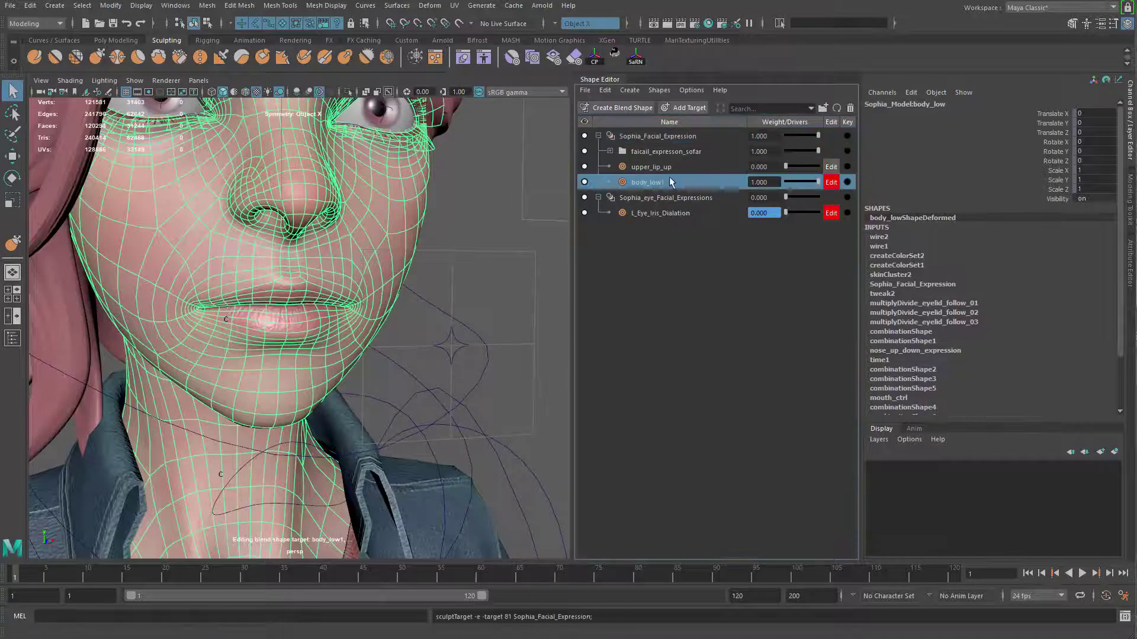
# Rename the new blend shape target as lower_lip_down
pyautogui.doubleClick(651, 182)
pyautogui.press('BackSpace')
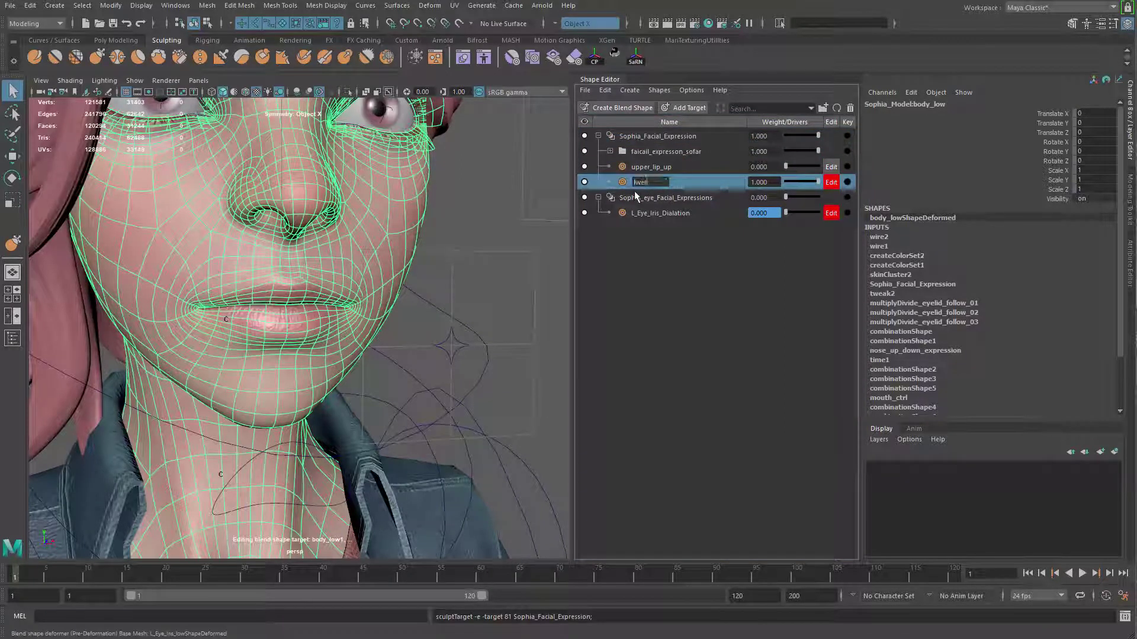
pyautogui.press('BackSpace')
pyautogui.write('ower_lip')
pyautogui.write('_lower')
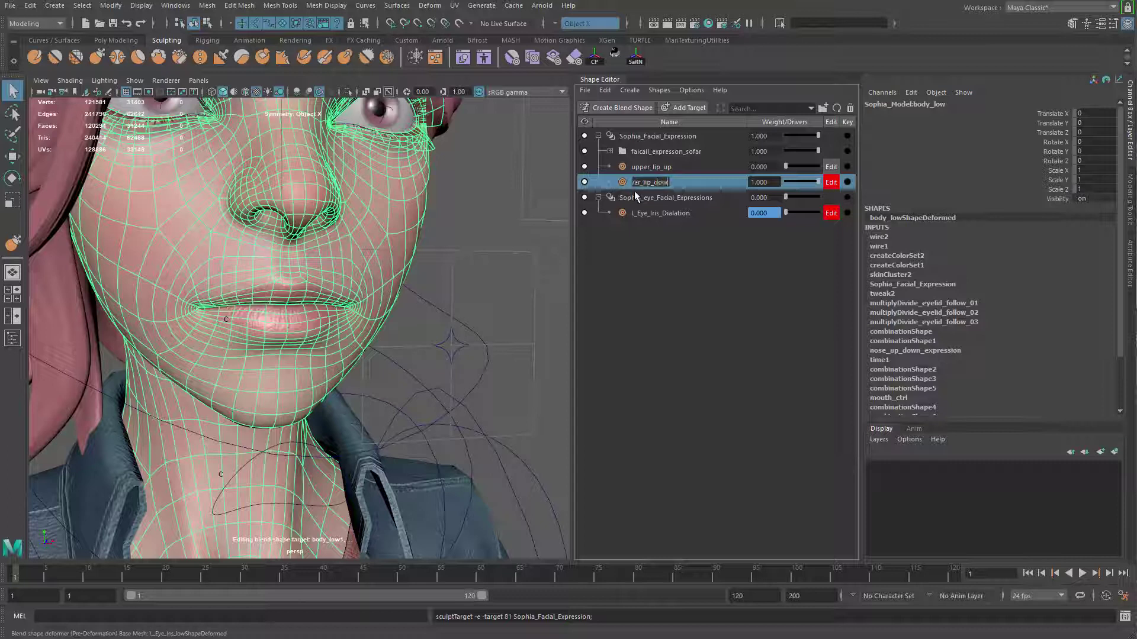
pyautogui.press('Return')
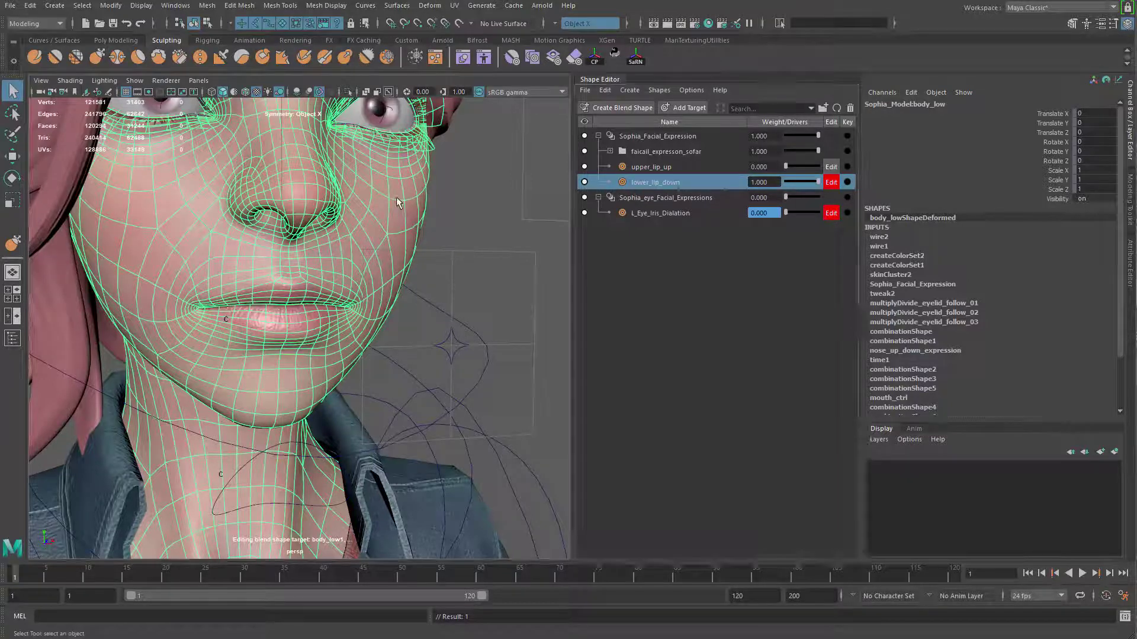
# Pull the middle of the lower lip down with the Grab tool so the mouth opens over the teeth
pyautogui.moveTo(382, 191)
pyautogui.keyDown('shift'); pyautogui.mouseDown(button='right')
pyautogui.moveTo(379, 222)
pyautogui.moveTo(487, 155)
pyautogui.mouseUp(button='right'); pyautogui.keyUp('shift')
pyautogui.press('w')
pyautogui.press('q')
pyautogui.keyDown('shift'); pyautogui.moveTo(389, 192); pyautogui.dragTo(331, 179, button='right'); pyautogui.keyUp('shift')
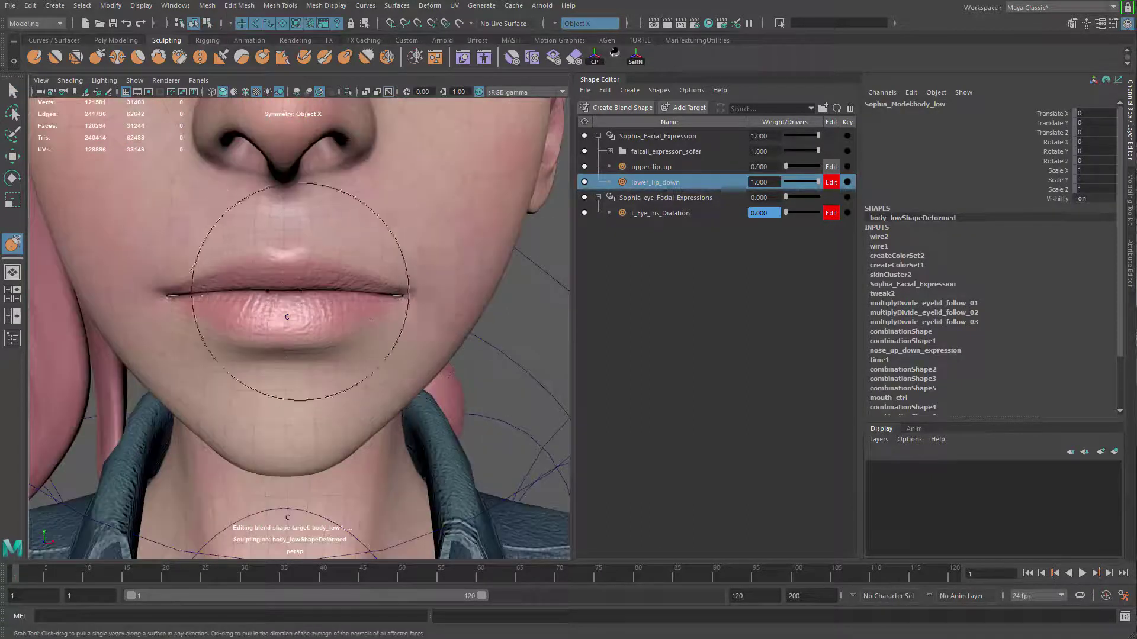
pyautogui.moveTo(287, 317); pyautogui.dragTo(305, 415)
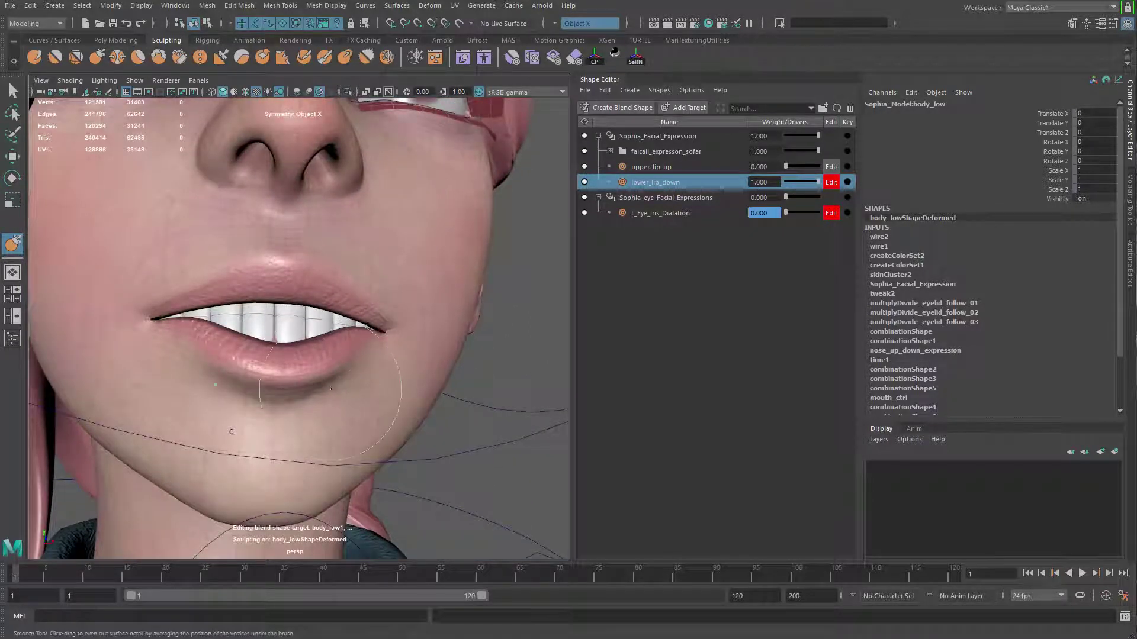
# Pull the outer part of the lower lip near the mouth corners slightly down and adjust the Grab brush size
pyautogui.keyDown('alt'); pyautogui.moveTo(359, 391); pyautogui.dragTo(343, 376); pyautogui.keyUp('alt')
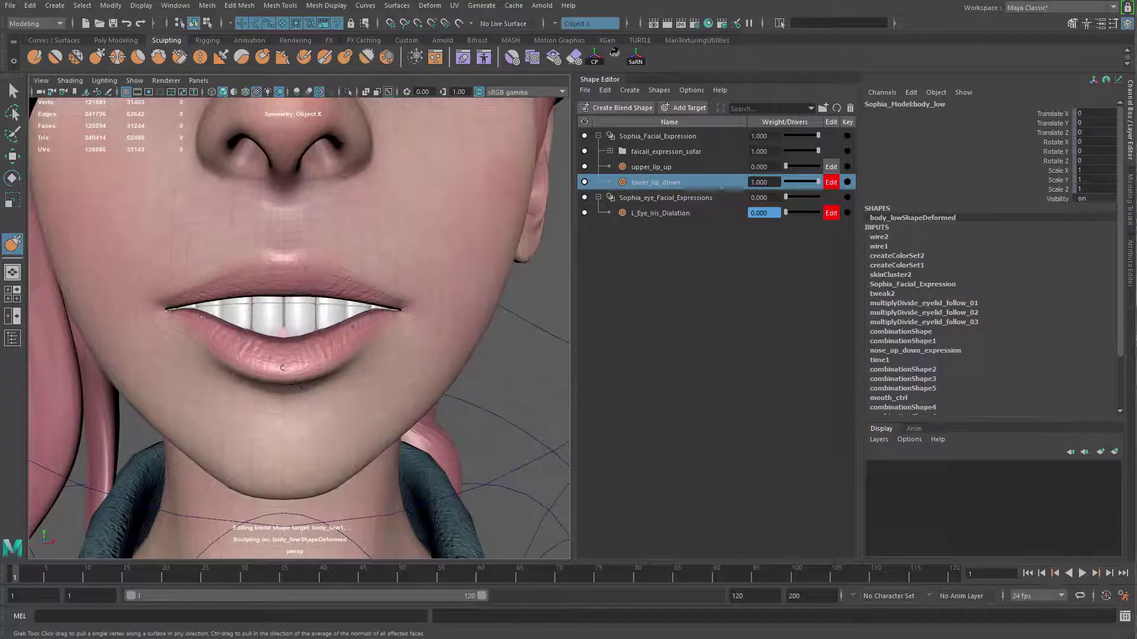
pyautogui.moveTo(375, 315); pyautogui.dragTo(372, 321)
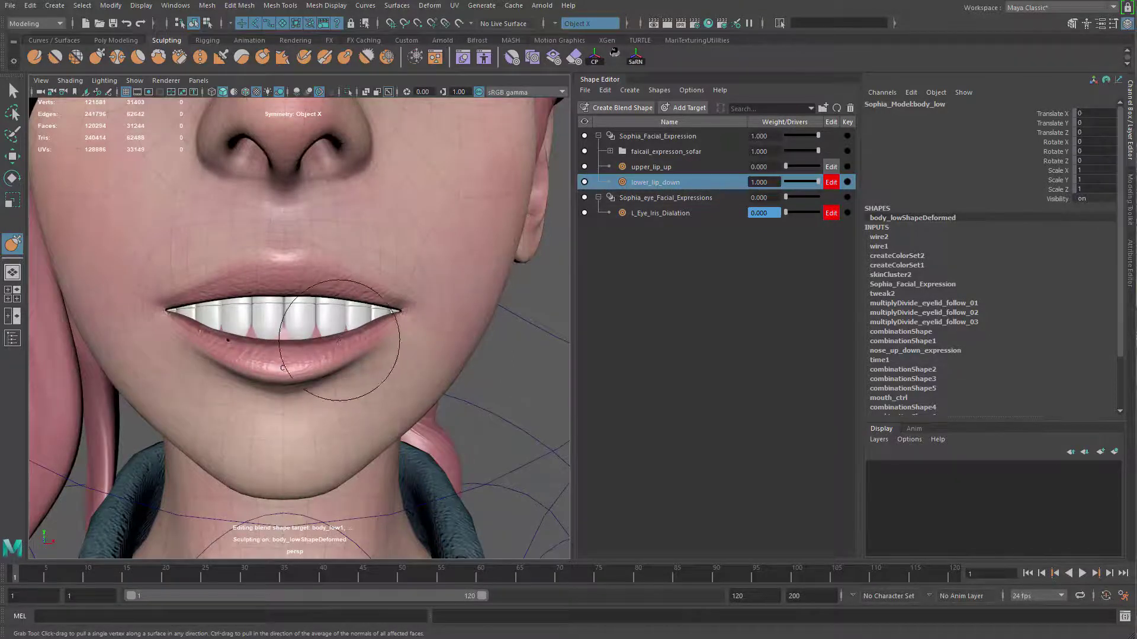
pyautogui.moveTo(339, 340)
pyautogui.keyDown('alt'); pyautogui.mouseDown()
pyautogui.moveTo(363, 348)
pyautogui.moveTo(320, 364)
pyautogui.mouseUp(); pyautogui.keyUp('alt')
pyautogui.press('b')
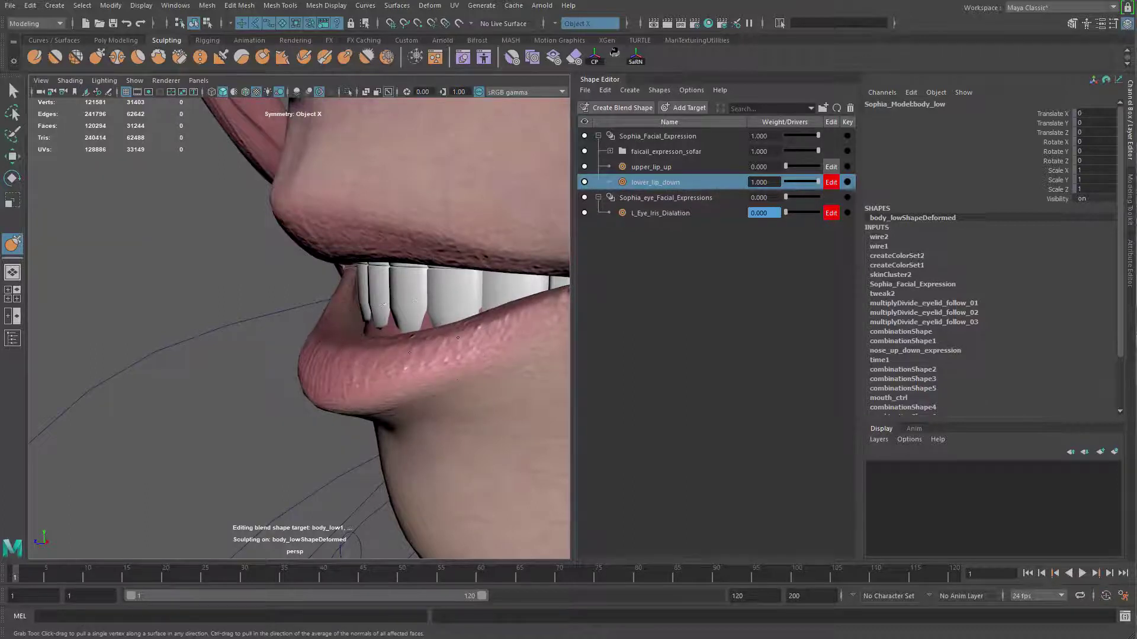
pyautogui.moveTo(350, 376)
pyautogui.keyDown('alt'); pyautogui.mouseDown()
pyautogui.moveTo(457, 367)
pyautogui.moveTo(346, 382)
pyautogui.mouseUp(); pyautogui.keyUp('alt')
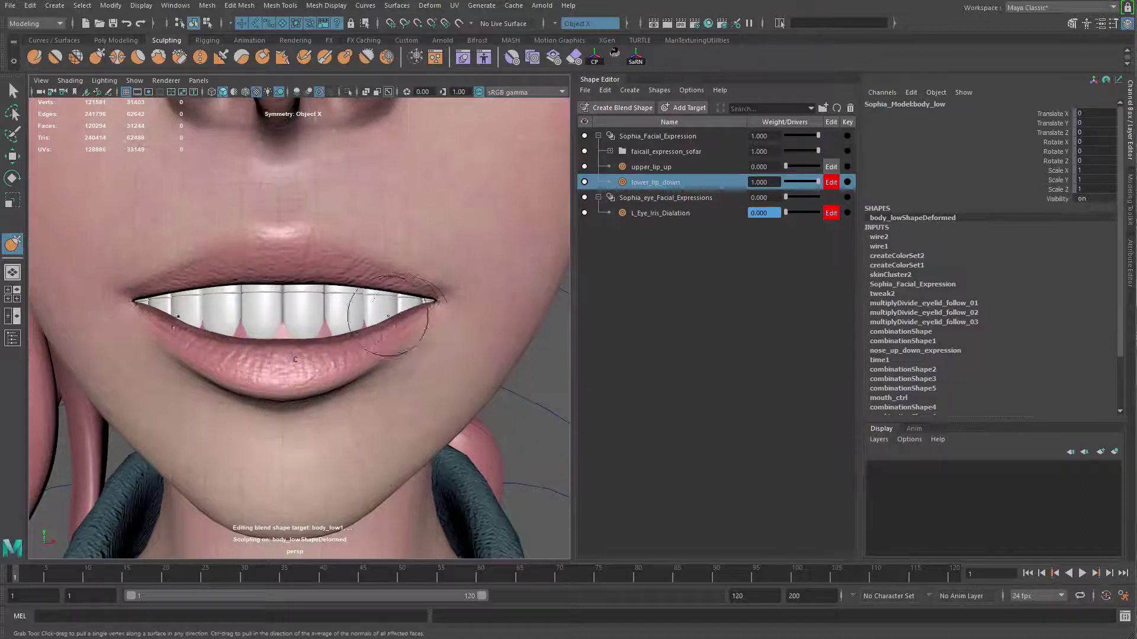
# Turn off the face mesh's smooth preview and nudge the outer part and middle of the lower lip slightly down
pyautogui.press('1')
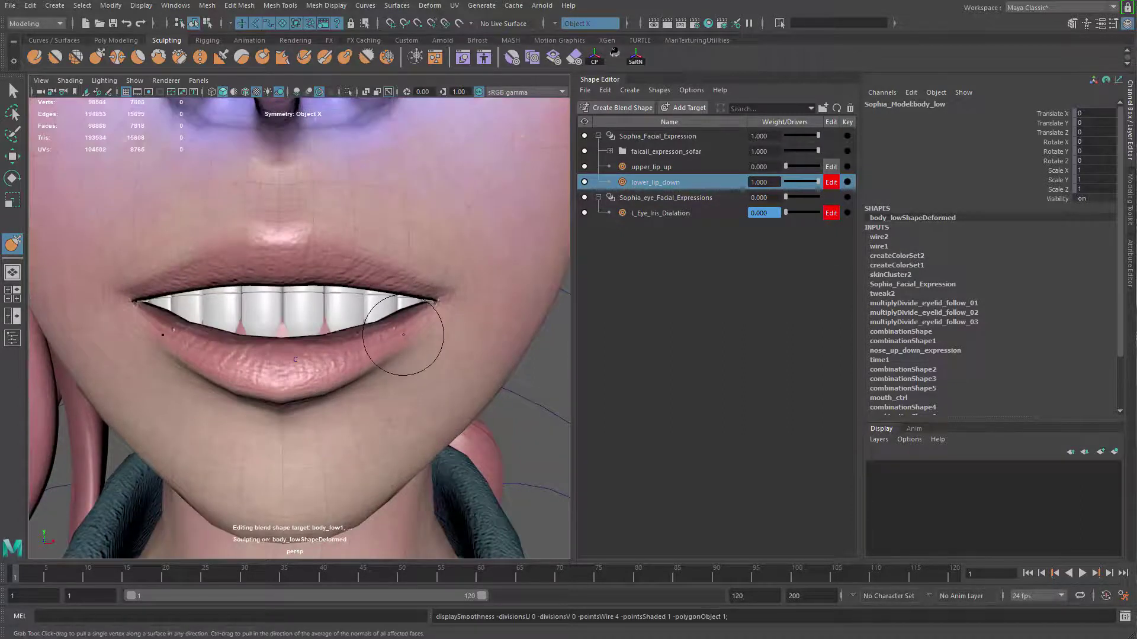
pyautogui.scroll(1, 402, 334)
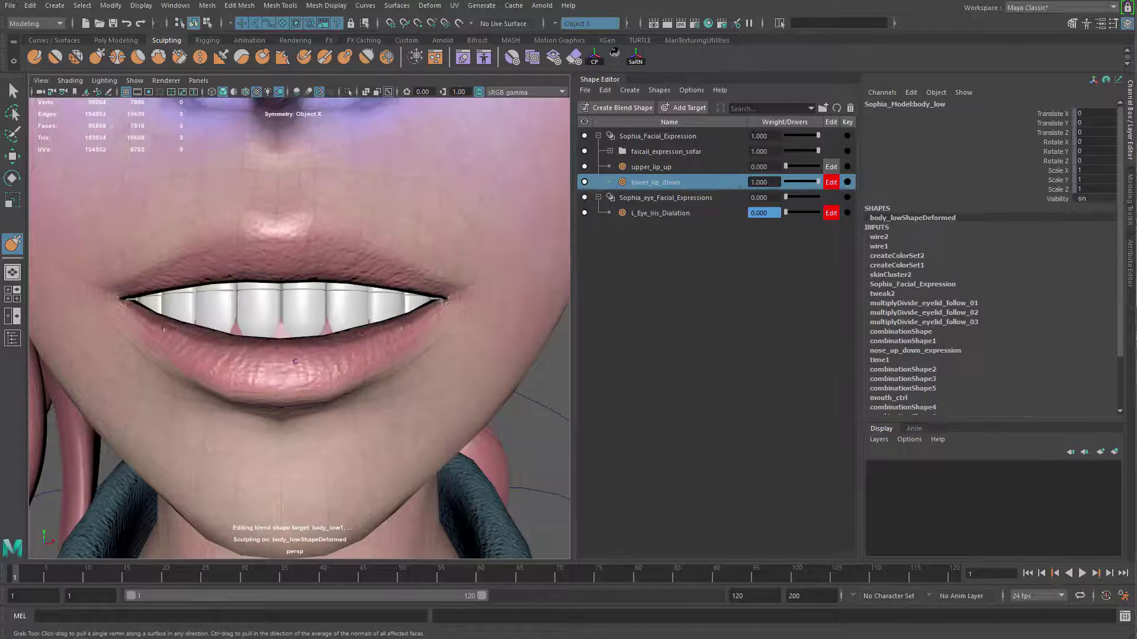
pyautogui.moveTo(358, 347); pyautogui.dragTo(357, 354)
pyautogui.moveTo(281, 348); pyautogui.dragTo(282, 354)
pyautogui.scroll(-4, 282, 315)
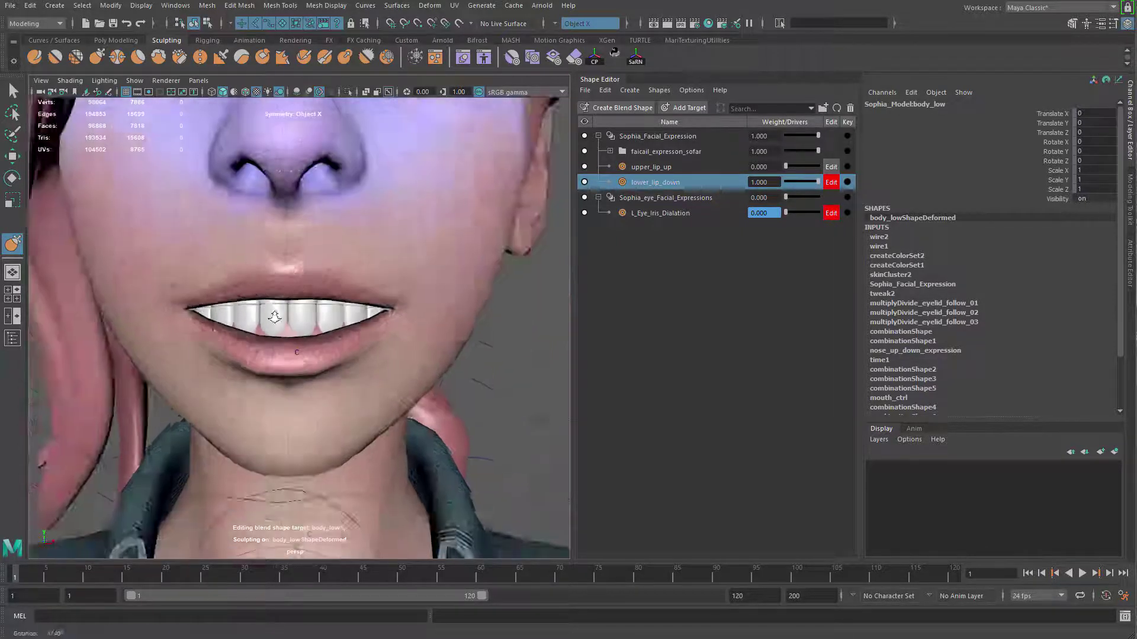
# Leave sculpting, examine the lowered lip from an angle and reselect the face mesh
pyautogui.moveTo(274, 315)
pyautogui.keyDown('alt'); pyautogui.mouseDown()
pyautogui.moveTo(325, 368)
pyautogui.moveTo(384, 369)
pyautogui.mouseUp(); pyautogui.keyUp('alt')
pyautogui.press('q')
pyautogui.click(414, 303)
pyautogui.keyDown('alt'); pyautogui.moveTo(413, 304); pyautogui.dragTo(319, 332); pyautogui.keyUp('alt')
pyautogui.click(366, 354)
pyautogui.press('1')
pyautogui.moveTo(340, 419)
pyautogui.keyDown('alt'); pyautogui.mouseDown()
pyautogui.moveTo(378, 406)
pyautogui.moveTo(343, 390)
pyautogui.mouseUp(); pyautogui.keyUp('alt')
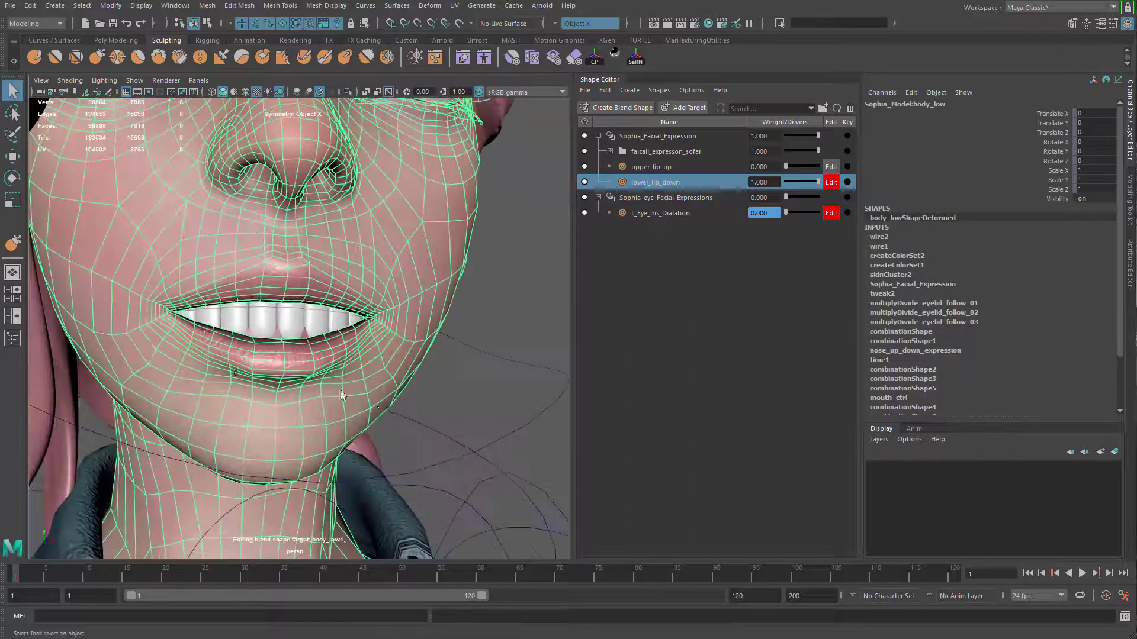
# Resume sculpting around the lower lip with a resized Grab brush and undo the last change
pyautogui.scroll(2, 343, 386)
pyautogui.keyDown('shift'); pyautogui.moveTo(342, 380); pyautogui.dragTo(282, 357, button='right'); pyautogui.keyUp('shift')
pyautogui.press('b')
pyautogui.moveTo(284, 352); pyautogui.dragTo(271, 336)
pyautogui.scroll(2, 284, 336)
pyautogui.keyDown('shift'); pyautogui.moveTo(279, 332); pyautogui.dragTo(279, 306, button='right'); pyautogui.keyUp('shift')
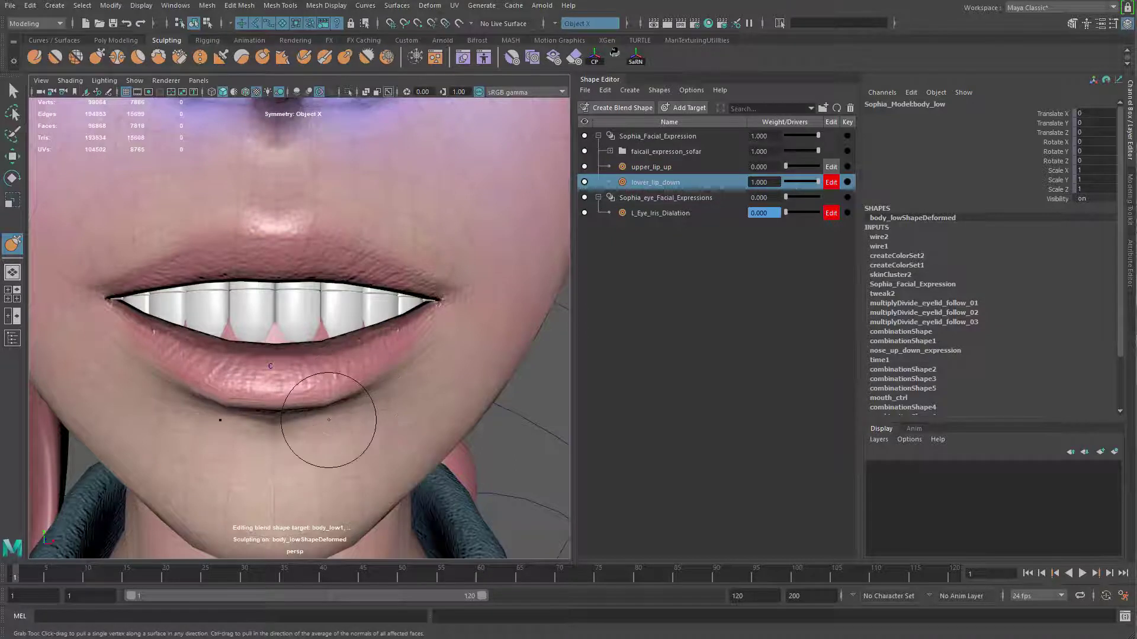
pyautogui.keyDown('alt'); pyautogui.moveTo(325, 418); pyautogui.dragTo(320, 401); pyautogui.keyUp('alt')
pyautogui.hotkey('ctrl', 'z')
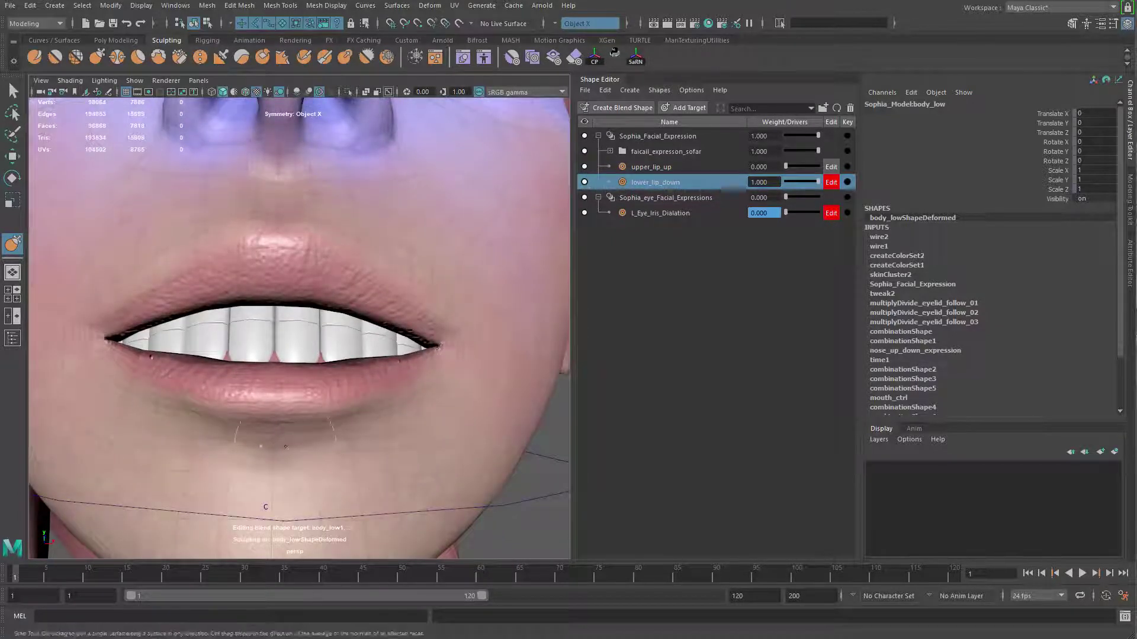
# Leave sculpting, select one mouth control and move it toward a smile position
pyautogui.keyDown('alt'); pyautogui.moveTo(407, 456); pyautogui.dragTo(475, 340); pyautogui.keyUp('alt')
pyautogui.press('q')
pyautogui.click(451, 315)
pyautogui.keyDown('alt'); pyautogui.moveTo(474, 340); pyautogui.dragTo(365, 305, button='right'); pyautogui.keyUp('alt')
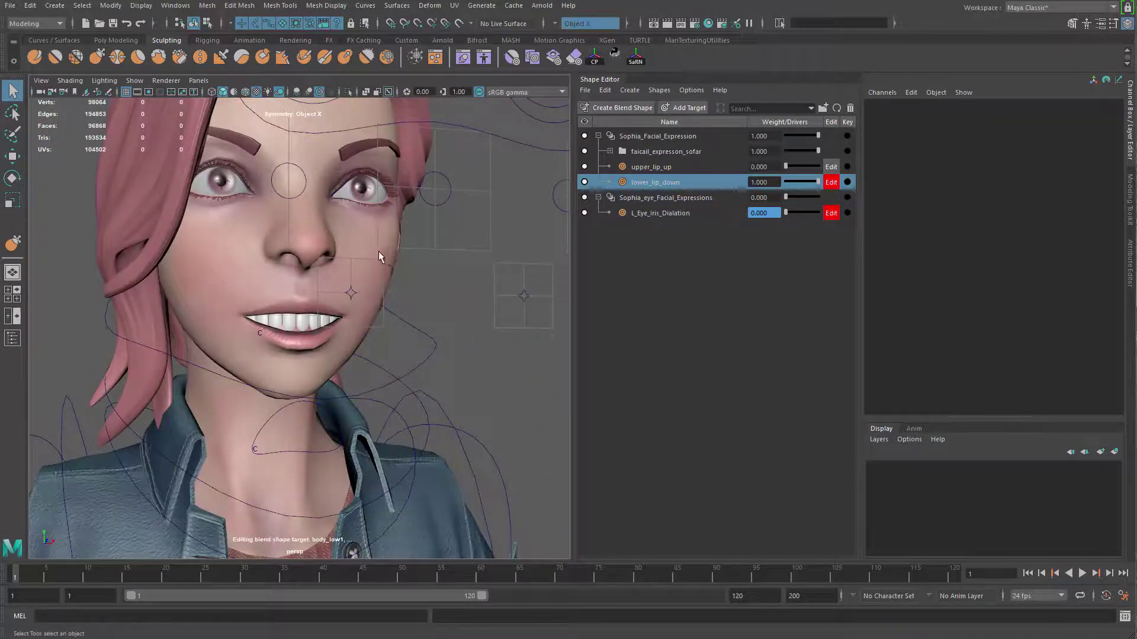
pyautogui.click(356, 301)
pyautogui.keyDown('alt'); pyautogui.moveTo(356, 300); pyautogui.dragTo(424, 314); pyautogui.keyUp('alt')
pyautogui.click(436, 292)
pyautogui.click(446, 294)
pyautogui.press('w')
pyautogui.moveTo(391, 278); pyautogui.dragTo(371, 252)
# Raise the other mouth control, then set both mouth controls to Translate X -0.442 and Translate Y 1
pyautogui.keyDown('alt'); pyautogui.moveTo(423, 317); pyautogui.dragTo(451, 308); pyautogui.keyUp('alt')
pyautogui.click(444, 332)
pyautogui.keyDown('alt'); pyautogui.moveTo(373, 363); pyautogui.dragTo(382, 331); pyautogui.keyUp('alt')
pyautogui.scroll(4, 269, 368)
pyautogui.scroll(-1, 305, 332)
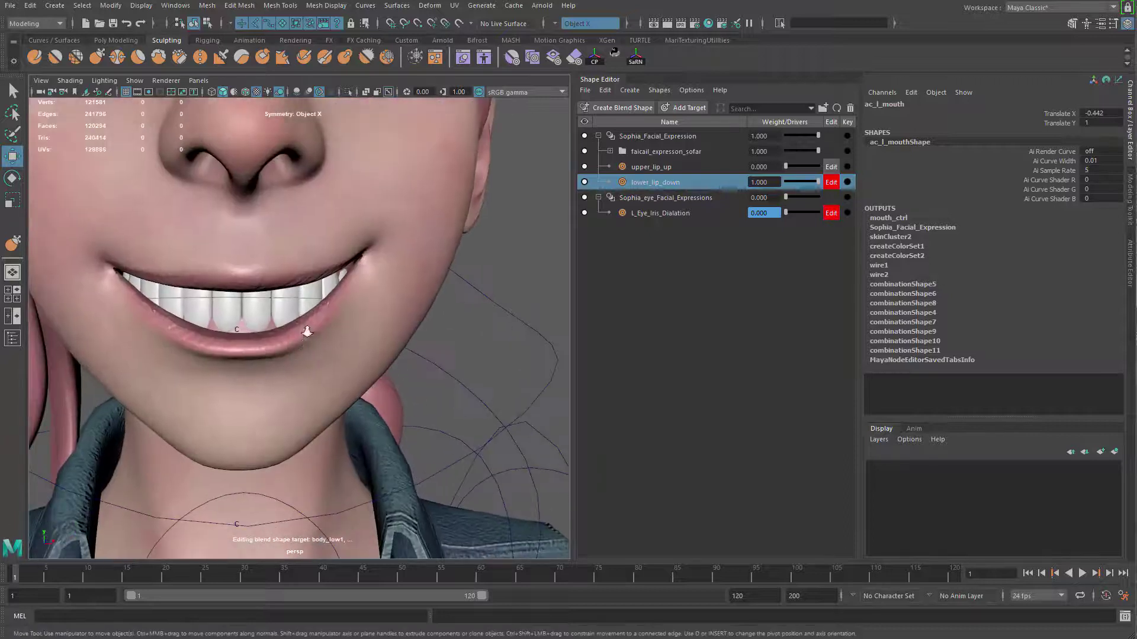
pyautogui.keyDown('alt'); pyautogui.moveTo(304, 332); pyautogui.dragTo(312, 315); pyautogui.keyUp('alt')
pyautogui.scroll(-5, 312, 314)
pyautogui.keyDown('alt'); pyautogui.moveTo(383, 337); pyautogui.dragTo(405, 327); pyautogui.keyUp('alt')
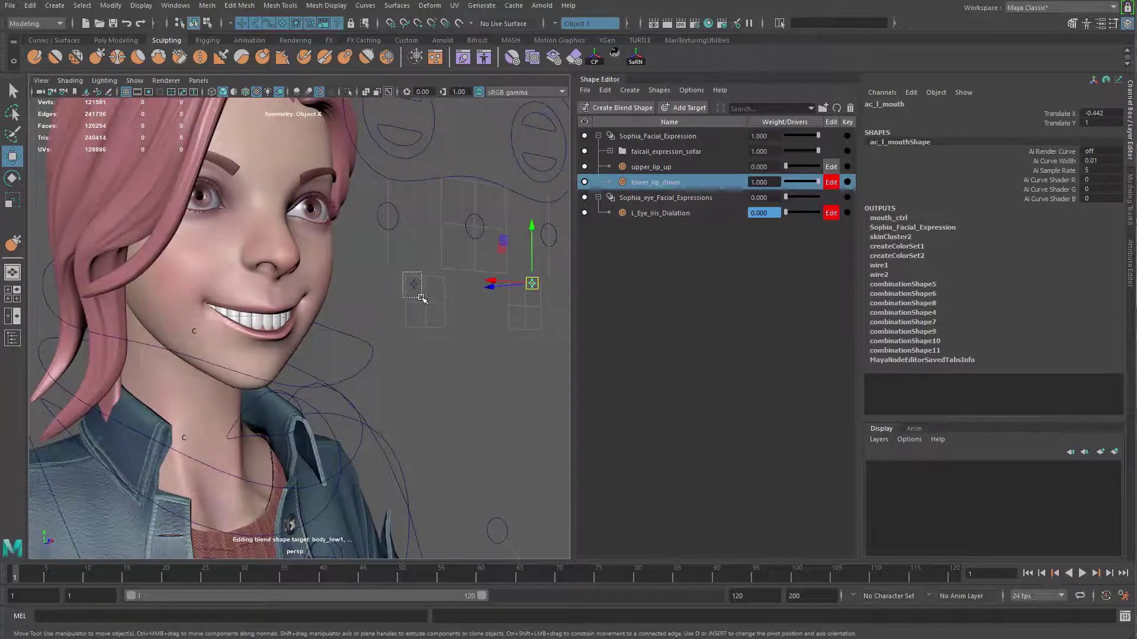
pyautogui.moveTo(403, 273); pyautogui.dragTo(421, 298)
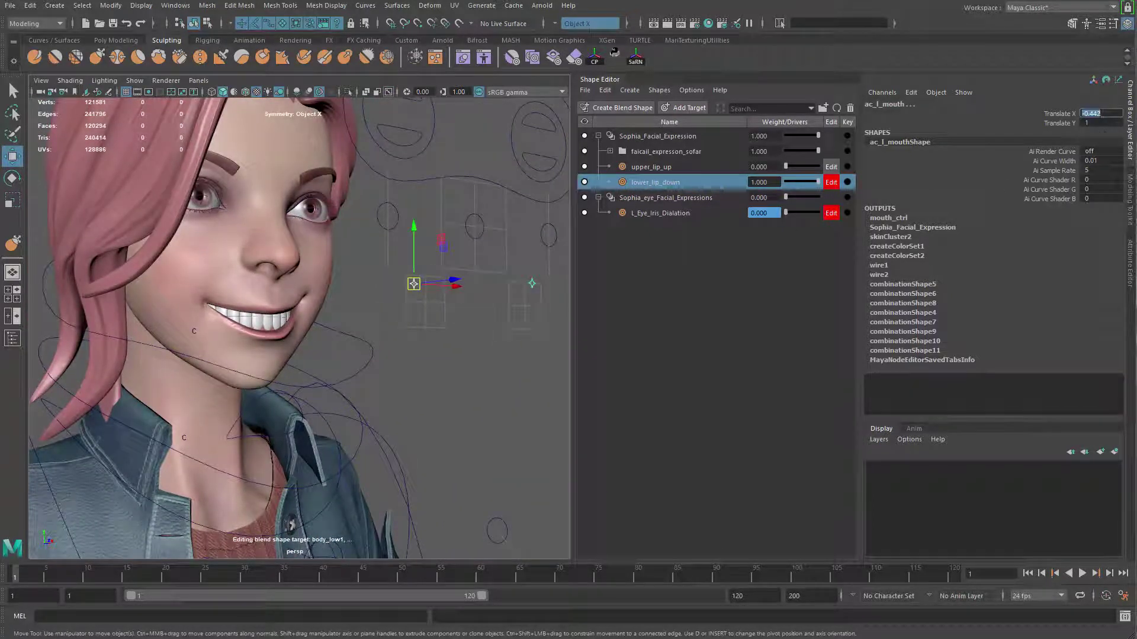
pyautogui.press('Return')
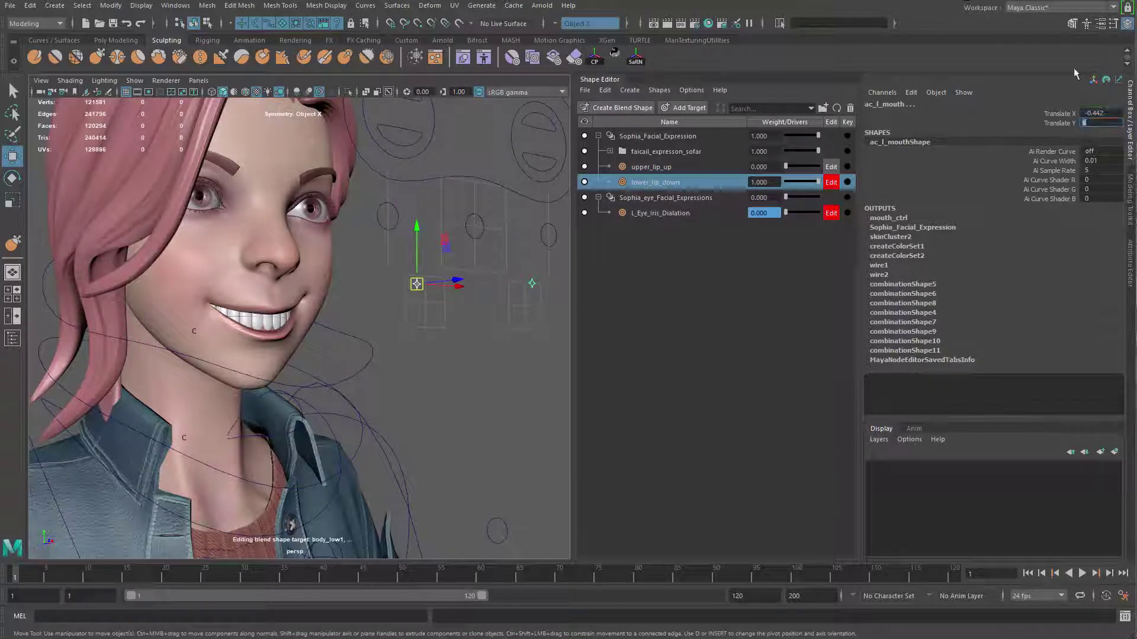
pyautogui.press('Return')
# Select the face mesh and reshape the area just below the smiling lower lip with the Grab tool
pyautogui.keyDown('alt'); pyautogui.moveTo(171, 333); pyautogui.dragTo(140, 332); pyautogui.keyUp('alt')
pyautogui.keyDown('alt'); pyautogui.moveTo(139, 332); pyautogui.dragTo(418, 330, button='right'); pyautogui.keyUp('alt')
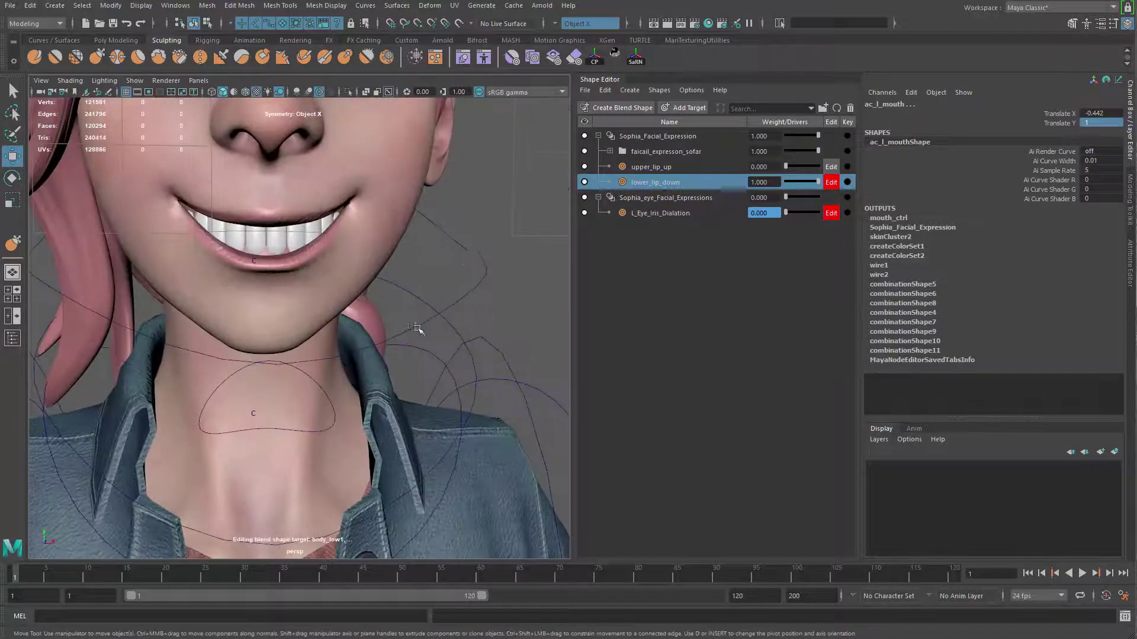
pyautogui.click(458, 261)
pyautogui.click(363, 262)
pyautogui.moveTo(363, 262)
pyautogui.keyDown('alt'); pyautogui.mouseDown(button='right')
pyautogui.moveTo(320, 315)
pyautogui.moveTo(344, 193)
pyautogui.moveTo(258, 163)
pyautogui.mouseUp(button='right'); pyautogui.keyUp('alt')
pyautogui.keyDown('alt'); pyautogui.moveTo(260, 213); pyautogui.dragTo(261, 257, button='middle'); pyautogui.keyUp('alt')
pyautogui.scroll(2, 261, 257)
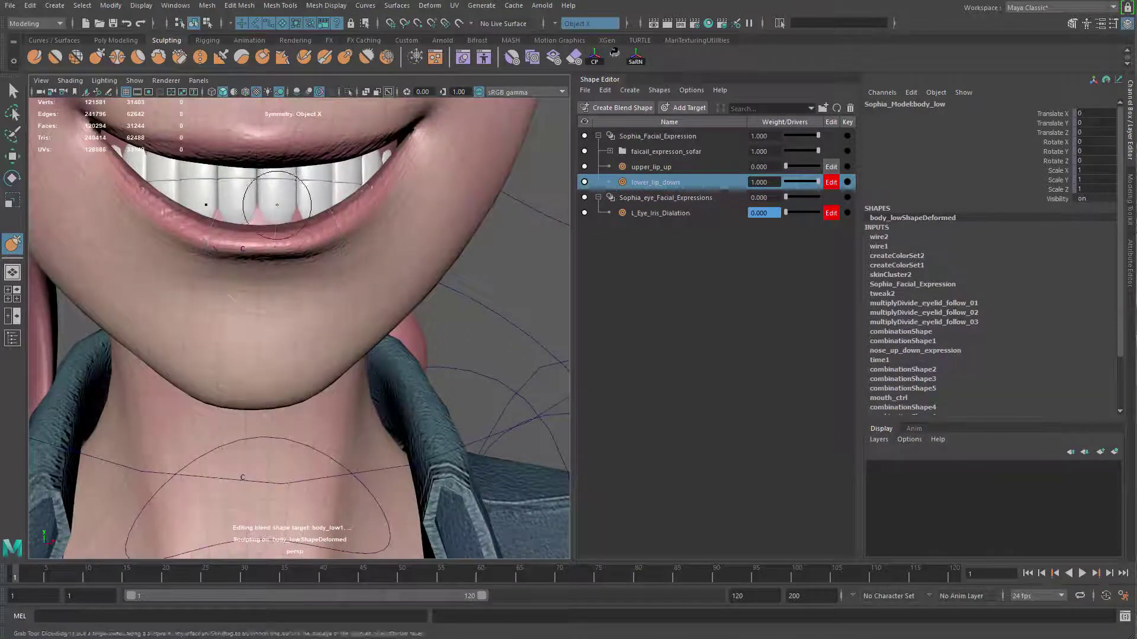
pyautogui.moveTo(266, 267); pyautogui.dragTo(255, 280)
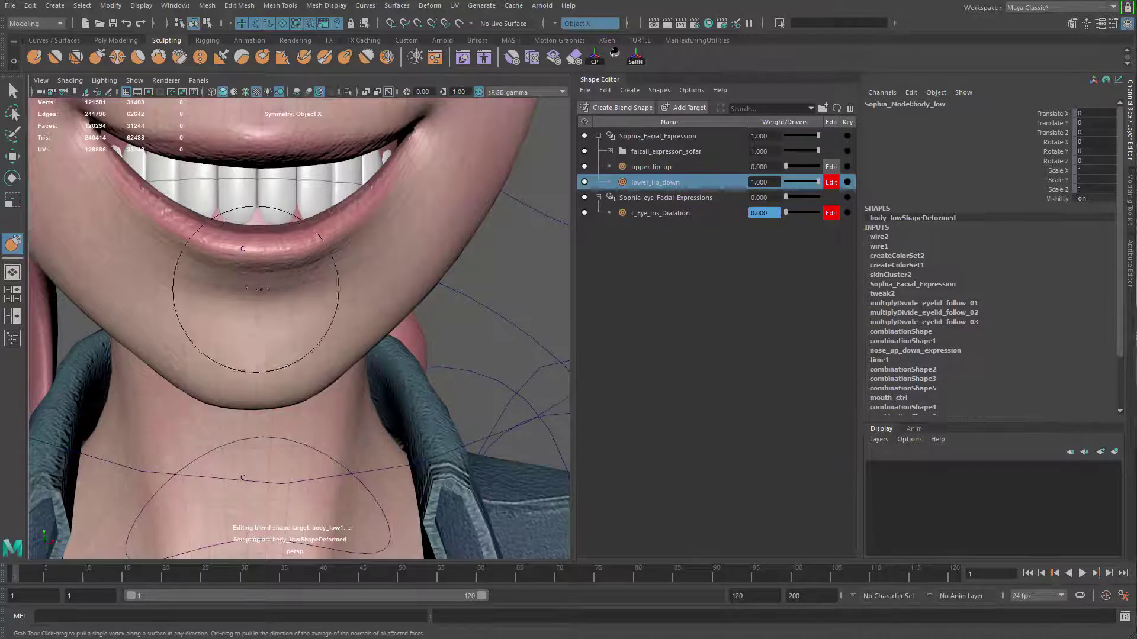
pyautogui.scroll(1, 248, 264)
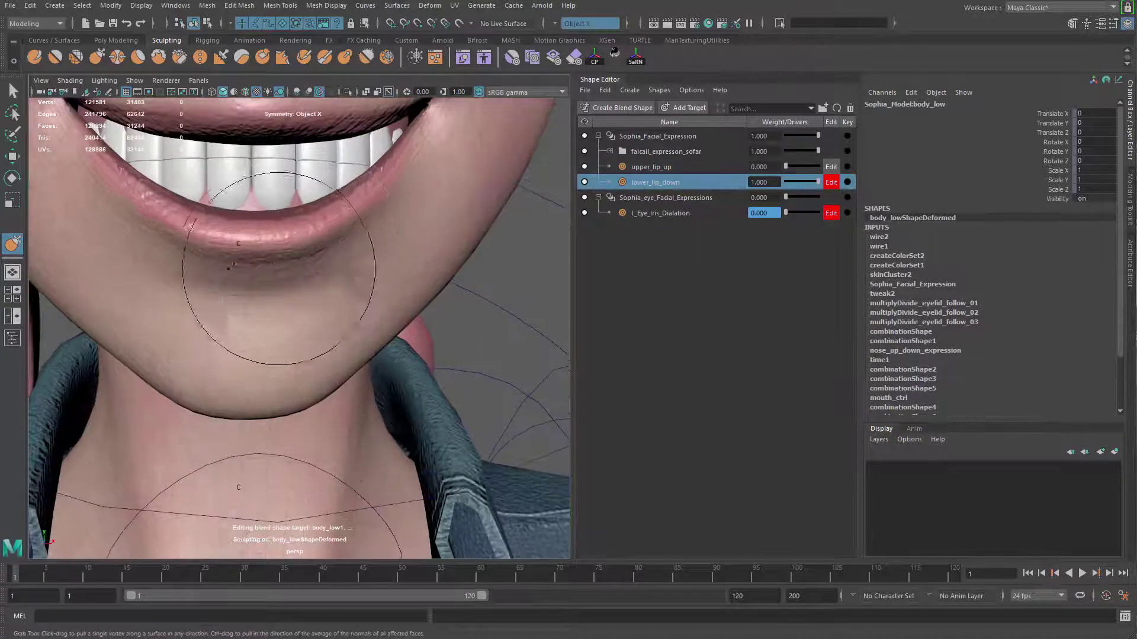
pyautogui.scroll(1, 318, 283)
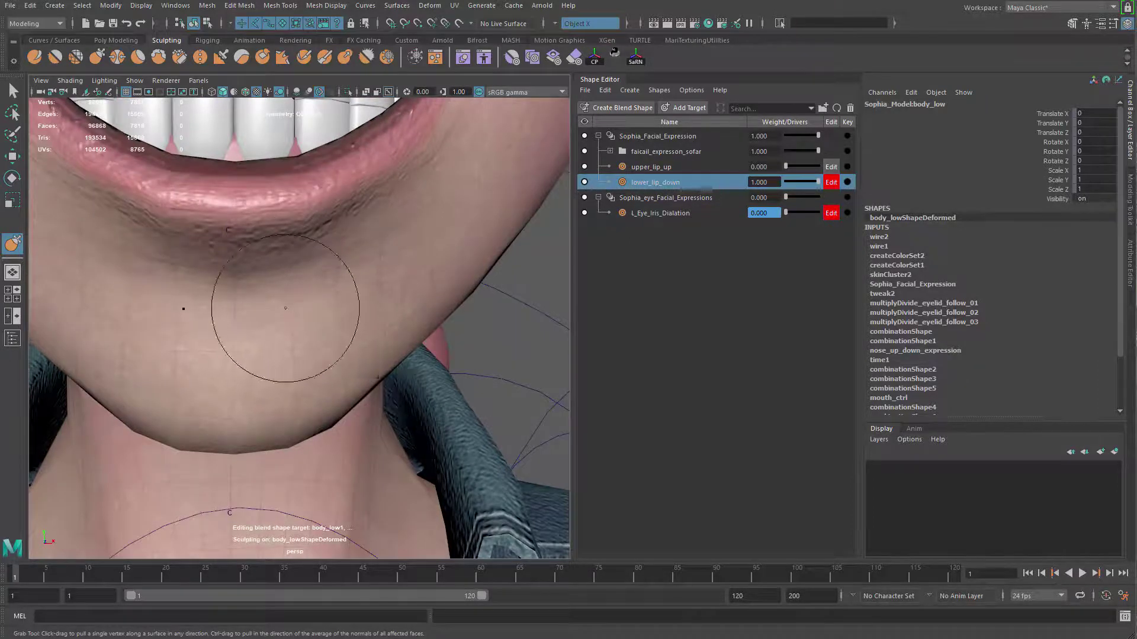
# Reselect the face mesh and push the front of the smiling lower lip back toward the teeth with the Grab tool, working from the side
pyautogui.keyDown('alt'); pyautogui.moveTo(345, 284); pyautogui.dragTo(243, 292, button='right'); pyautogui.keyUp('alt')
pyautogui.press('q')
pyautogui.click(436, 299)
pyautogui.keyDown('alt'); pyautogui.moveTo(435, 300); pyautogui.dragTo(296, 305, button='right'); pyautogui.keyUp('alt')
pyautogui.keyDown('alt'); pyautogui.moveTo(148, 307); pyautogui.dragTo(313, 372); pyautogui.keyUp('alt')
pyautogui.click(227, 262)
pyautogui.moveTo(276, 254)
pyautogui.keyDown('shift'); pyautogui.mouseDown(button='right')
pyautogui.moveTo(275, 223)
pyautogui.moveTo(225, 235)
pyautogui.mouseUp(button='right'); pyautogui.keyUp('shift')
pyautogui.moveTo(239, 263)
pyautogui.keyDown('alt'); pyautogui.mouseDown()
pyautogui.moveTo(373, 302)
pyautogui.moveTo(350, 328)
pyautogui.mouseUp(); pyautogui.keyUp('alt')
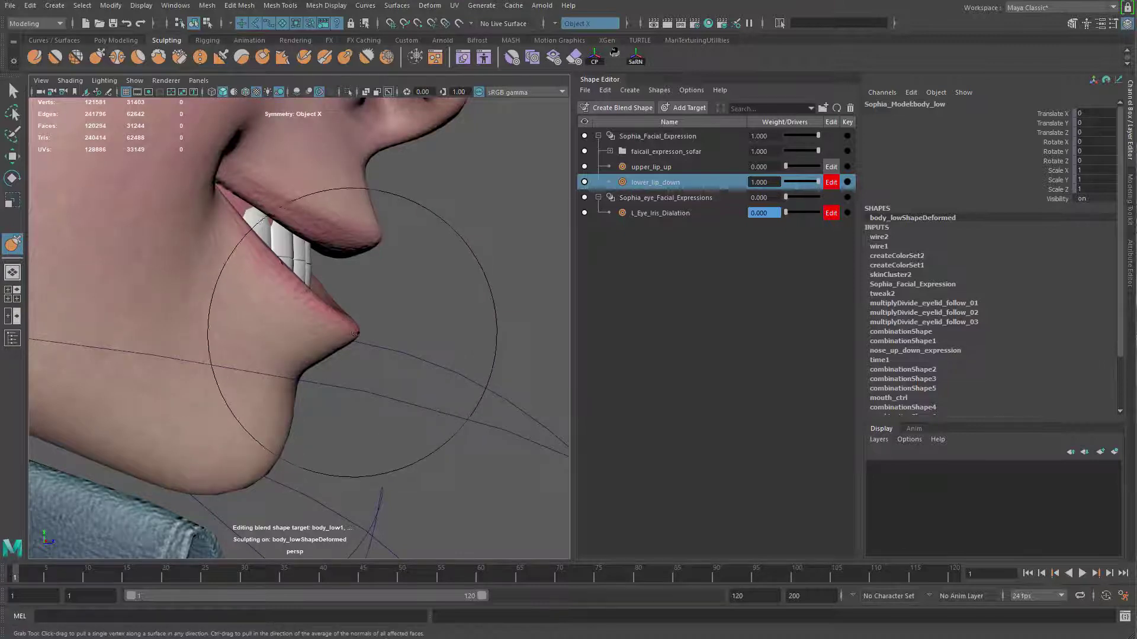
pyautogui.moveTo(356, 336)
pyautogui.mouseDown()
pyautogui.moveTo(246, 348)
pyautogui.moveTo(358, 358)
pyautogui.moveTo(394, 322)
pyautogui.moveTo(329, 319)
pyautogui.moveTo(264, 297)
pyautogui.moveTo(260, 311)
pyautogui.moveTo(296, 310)
pyautogui.moveTo(276, 325)
pyautogui.mouseUp()
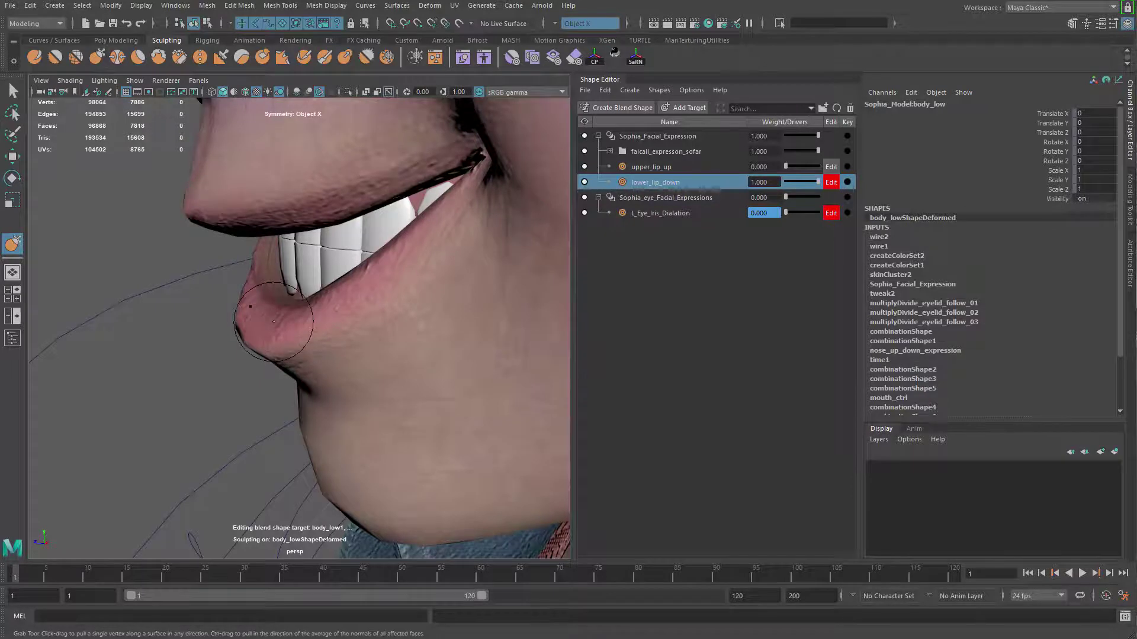
pyautogui.moveTo(264, 315)
pyautogui.keyDown('alt'); pyautogui.mouseDown()
pyautogui.moveTo(406, 285)
pyautogui.moveTo(406, 312)
pyautogui.moveTo(406, 255)
pyautogui.mouseUp(); pyautogui.keyUp('alt')
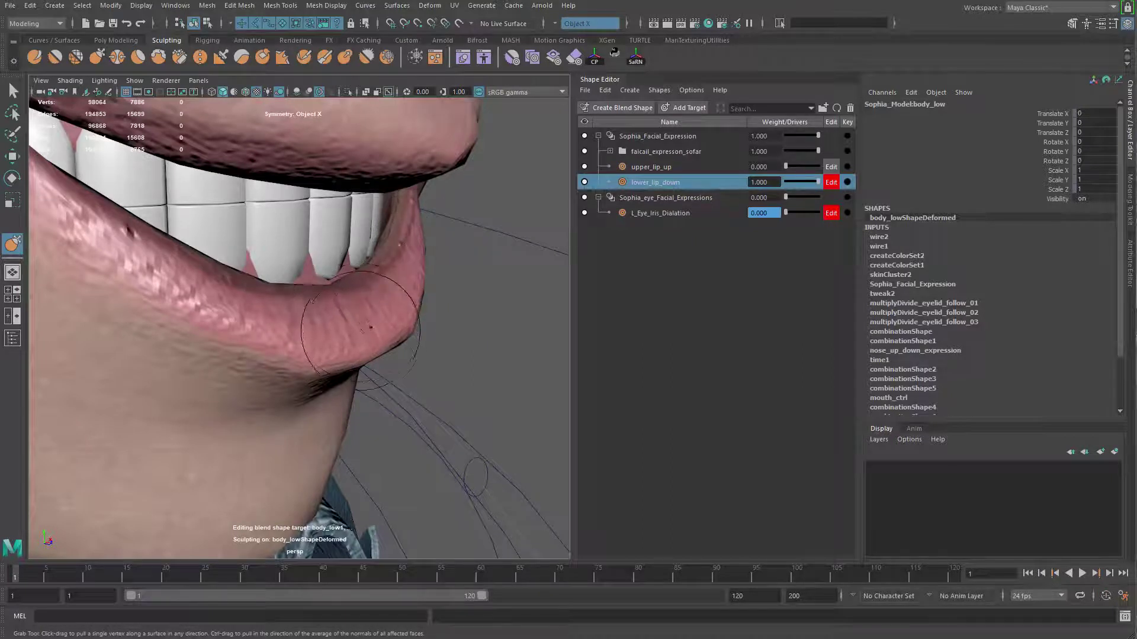
pyautogui.keyDown('alt'); pyautogui.moveTo(367, 369); pyautogui.dragTo(393, 329); pyautogui.keyUp('alt')
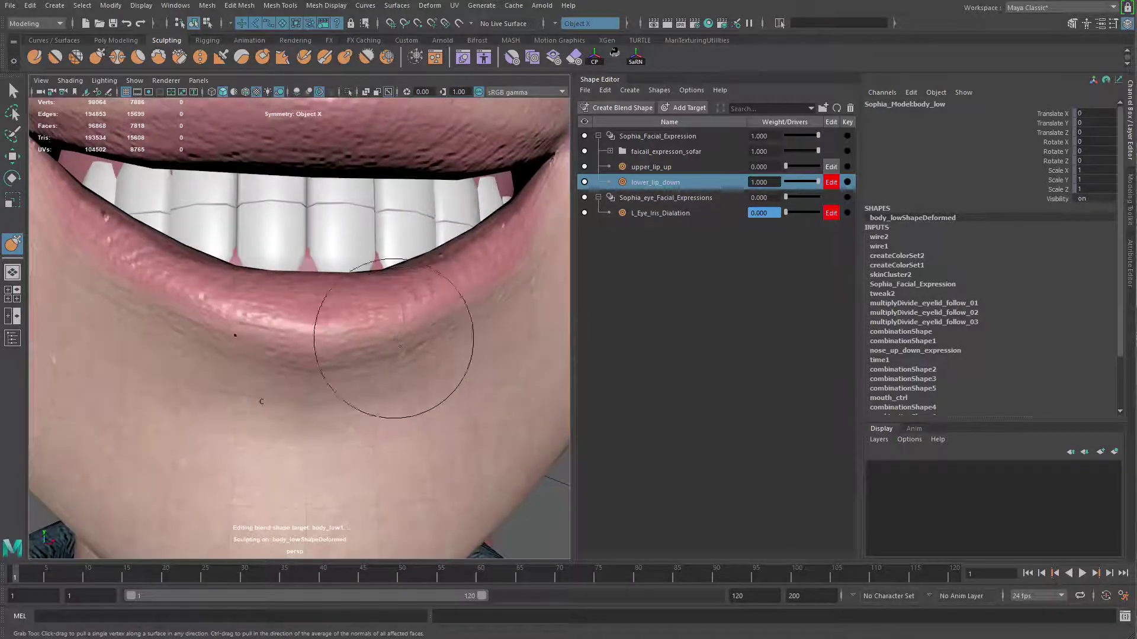
pyautogui.moveTo(451, 319)
pyautogui.keyDown('alt'); pyautogui.mouseDown(button='right')
pyautogui.moveTo(272, 350)
pyautogui.moveTo(180, 353)
pyautogui.moveTo(185, 343)
pyautogui.mouseUp(button='right'); pyautogui.keyUp('alt')
pyautogui.keyDown('alt'); pyautogui.moveTo(325, 399); pyautogui.dragTo(358, 312); pyautogui.keyUp('alt')
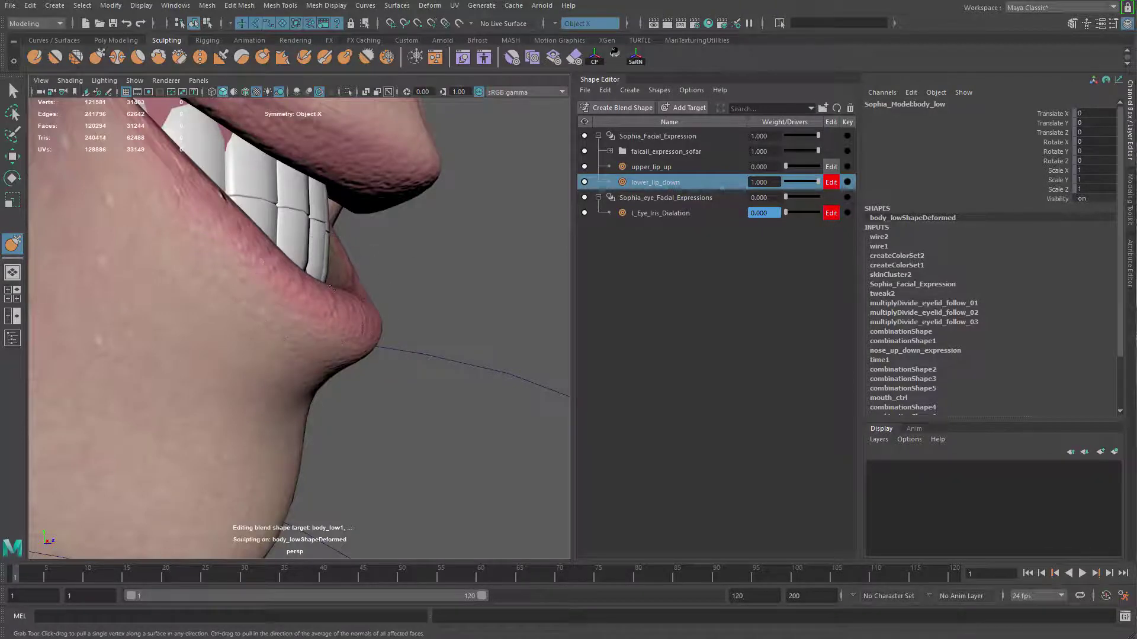
pyautogui.moveTo(400, 294)
pyautogui.keyDown('alt'); pyautogui.mouseDown()
pyautogui.moveTo(207, 281)
pyautogui.moveTo(322, 299)
pyautogui.moveTo(284, 266)
pyautogui.mouseUp(); pyautogui.keyUp('alt')
# Leave sculpting, select both mouth controls and reset their Translate X and Translate Y to 0
pyautogui.scroll(-5, 199, 278)
pyautogui.press('q')
pyautogui.scroll(-5, 257, 246)
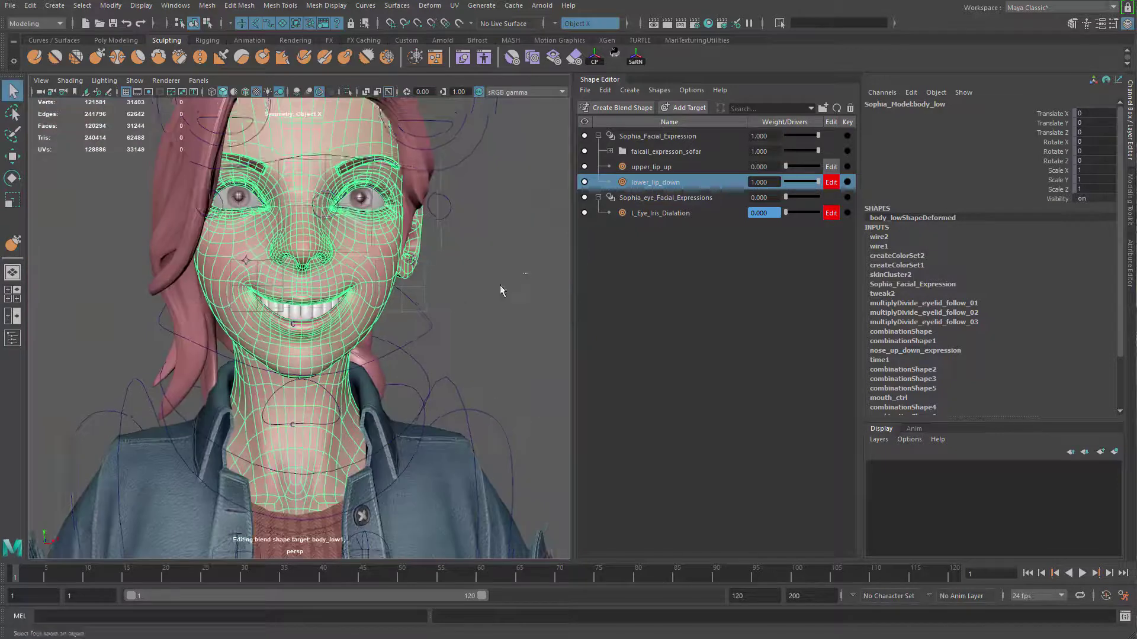
pyautogui.click(499, 290)
pyautogui.scroll(4, 501, 302)
pyautogui.keyDown('alt'); pyautogui.moveTo(483, 272); pyautogui.dragTo(409, 291); pyautogui.keyUp('alt')
pyautogui.click(373, 276)
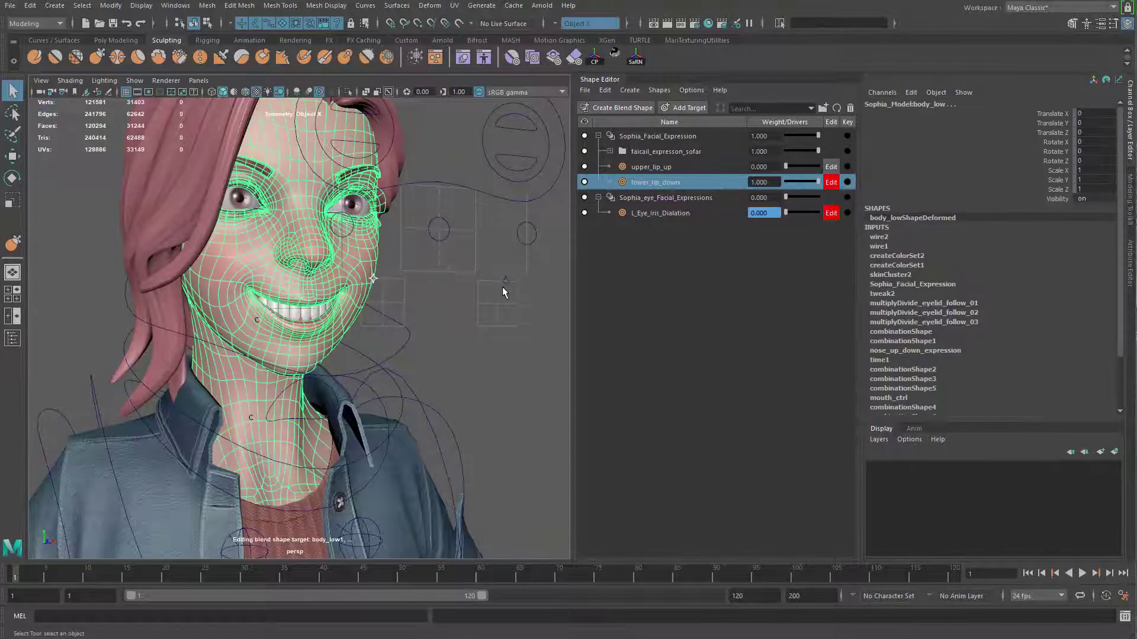
pyautogui.moveTo(502, 275); pyautogui.dragTo(513, 290)
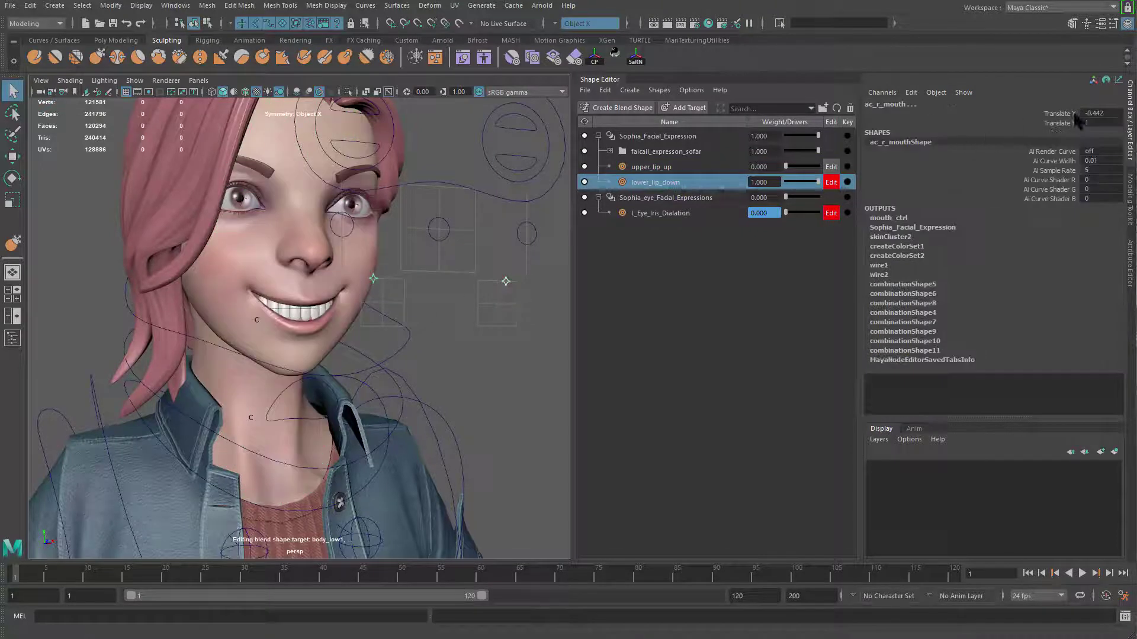
pyautogui.press('Return')
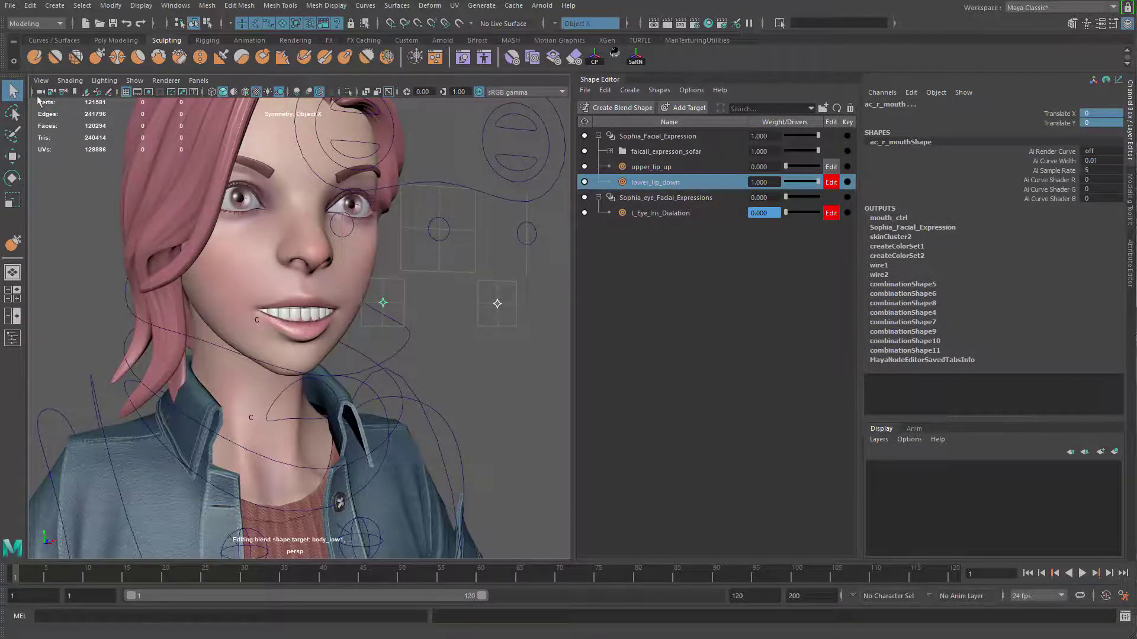
# Lower both mouth controls to Translate Y -1 for a frown pose
pyautogui.keyDown('alt'); pyautogui.moveTo(183, 373); pyautogui.dragTo(254, 380); pyautogui.keyUp('alt')
pyautogui.keyDown('alt'); pyautogui.moveTo(254, 380); pyautogui.dragTo(323, 355, button='right'); pyautogui.keyUp('alt')
pyautogui.press('w')
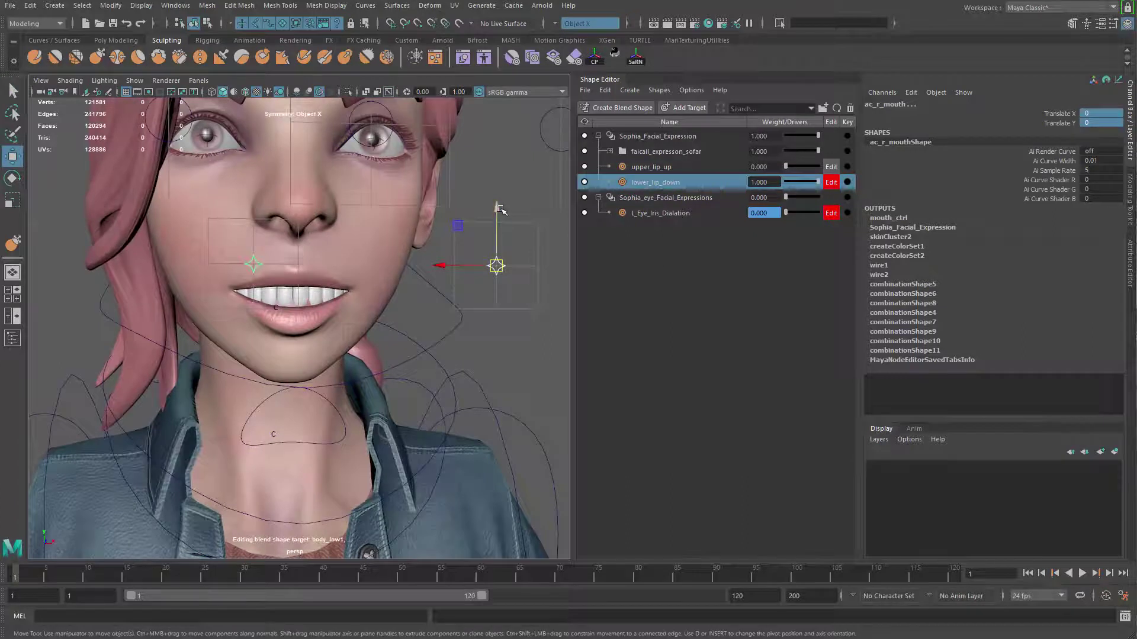
pyautogui.moveTo(500, 209); pyautogui.dragTo(505, 284)
pyautogui.keyDown('alt'); pyautogui.moveTo(200, 375); pyautogui.dragTo(225, 337); pyautogui.keyUp('alt')
pyautogui.keyDown('alt'); pyautogui.moveTo(225, 338); pyautogui.dragTo(308, 321, button='right'); pyautogui.keyUp('alt')
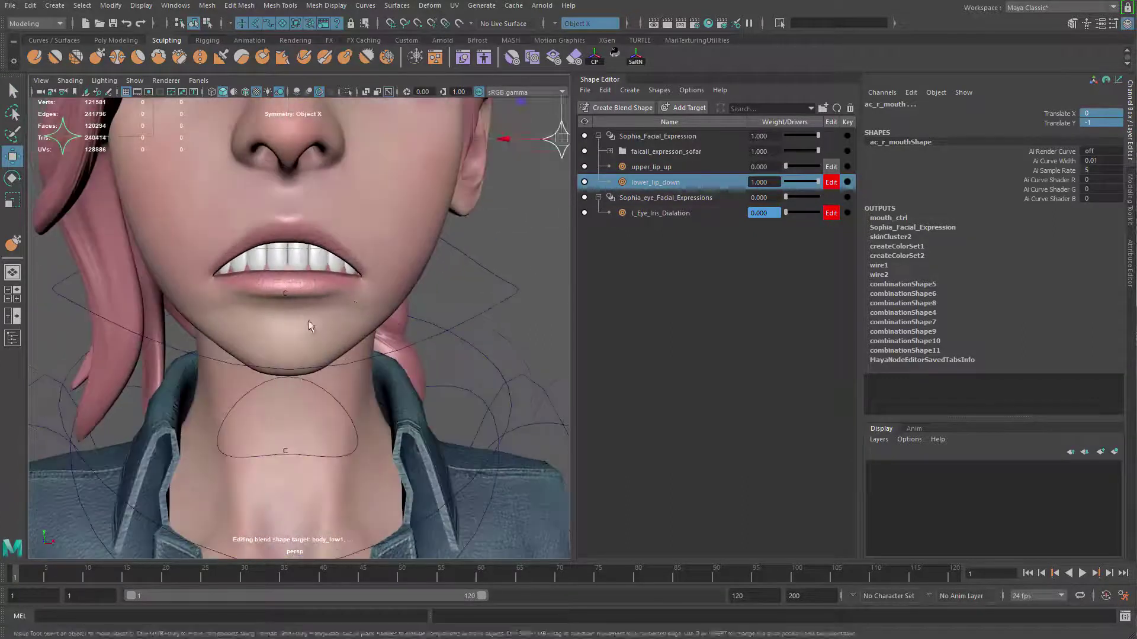
# Select the face mesh and rework the area just below the frowning lower lip with the Sculpt tool
pyautogui.click(310, 322)
pyautogui.press('q')
pyautogui.keyDown('shift'); pyautogui.rightClick(367, 290); pyautogui.keyUp('shift')
pyautogui.keyDown('shift'); pyautogui.moveTo(366, 288); pyautogui.dragTo(305, 272, button='right'); pyautogui.keyUp('shift')
pyautogui.scroll(4, 356, 248)
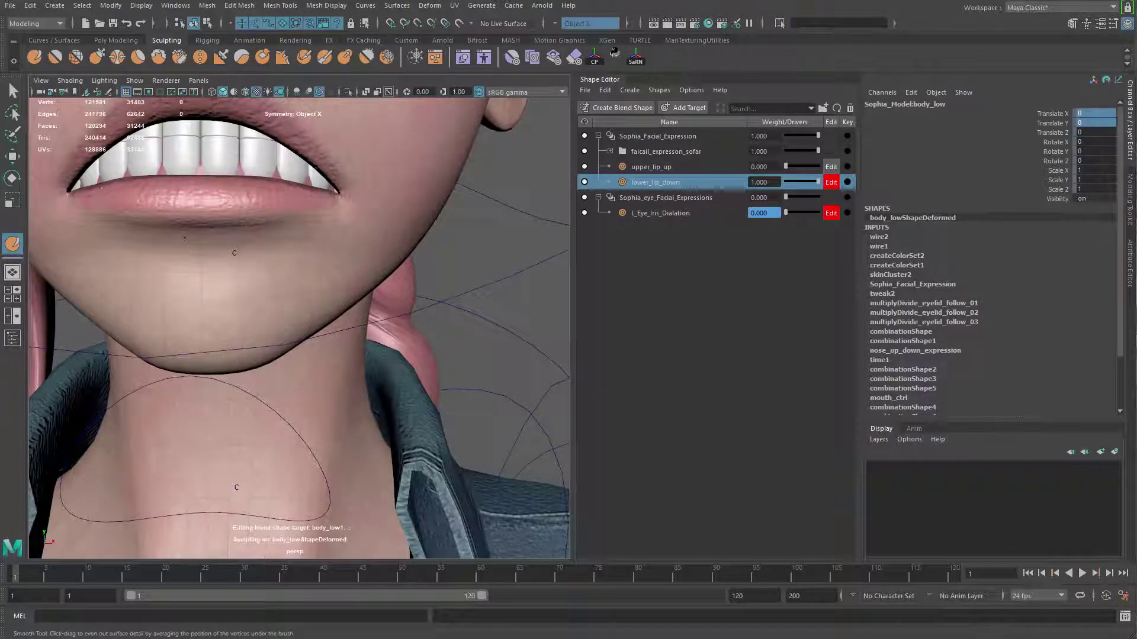
pyautogui.hotkey('ctrl', 'z')
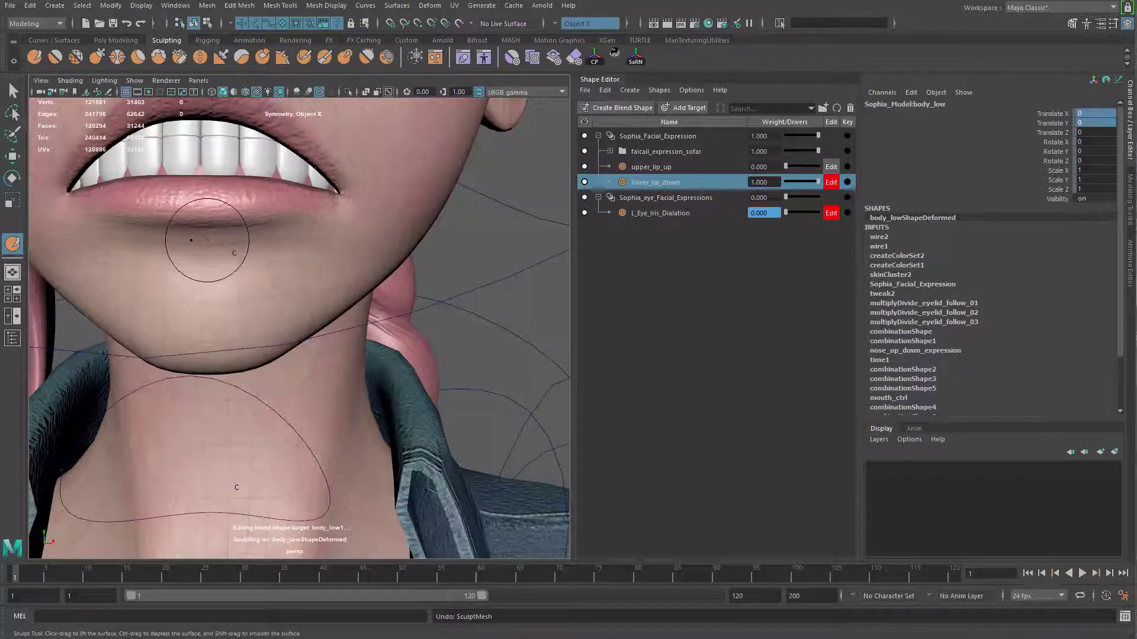
pyautogui.moveTo(203, 240); pyautogui.dragTo(239, 239)
pyautogui.hotkey('ctrl', 's')
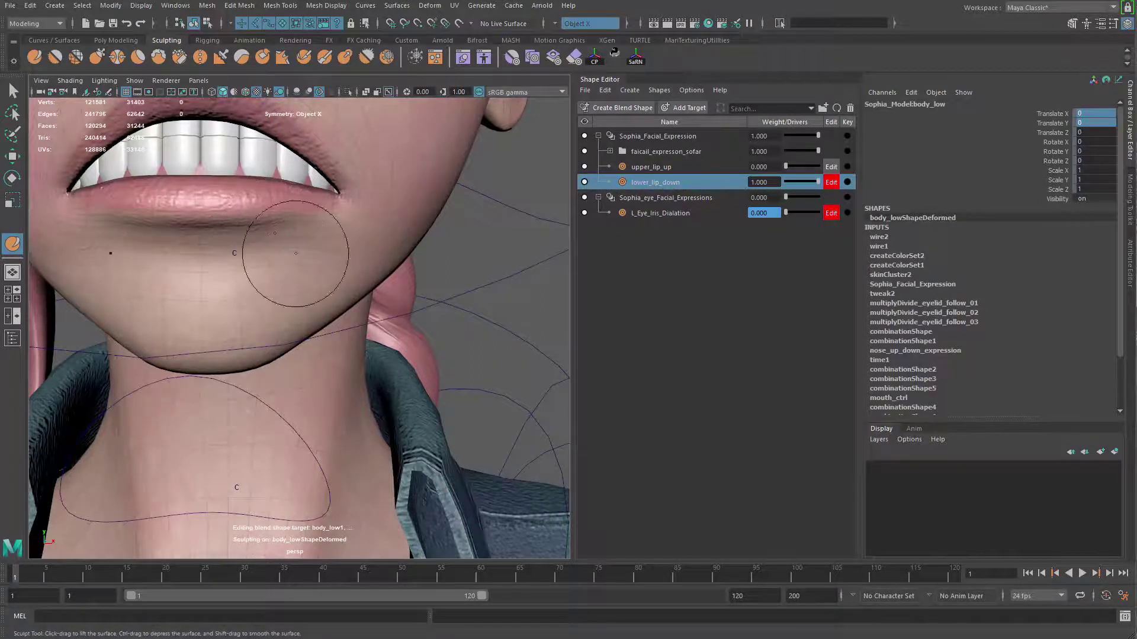
pyautogui.scroll(-5, 296, 253)
pyautogui.keyDown('alt'); pyautogui.moveTo(296, 253); pyautogui.dragTo(287, 276); pyautogui.keyUp('alt')
pyautogui.scroll(5, 287, 276)
pyautogui.moveTo(222, 250); pyautogui.dragTo(279, 248)
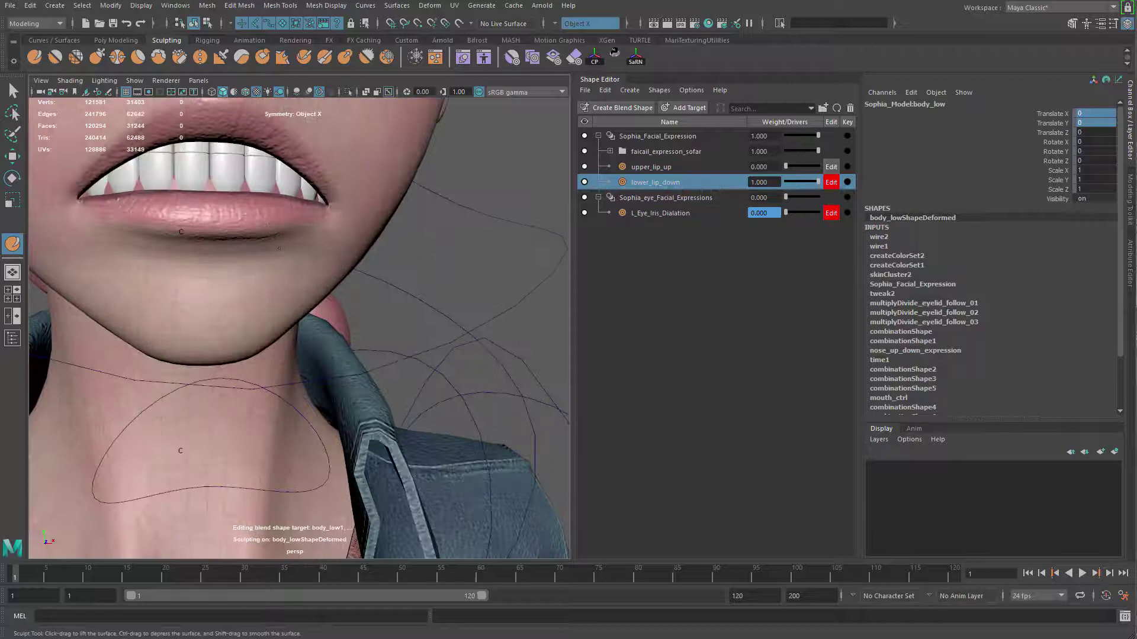
# Adjust the contour of the frowning lower lip with the Grab tool, working from front and side views
pyautogui.click(97, 57)
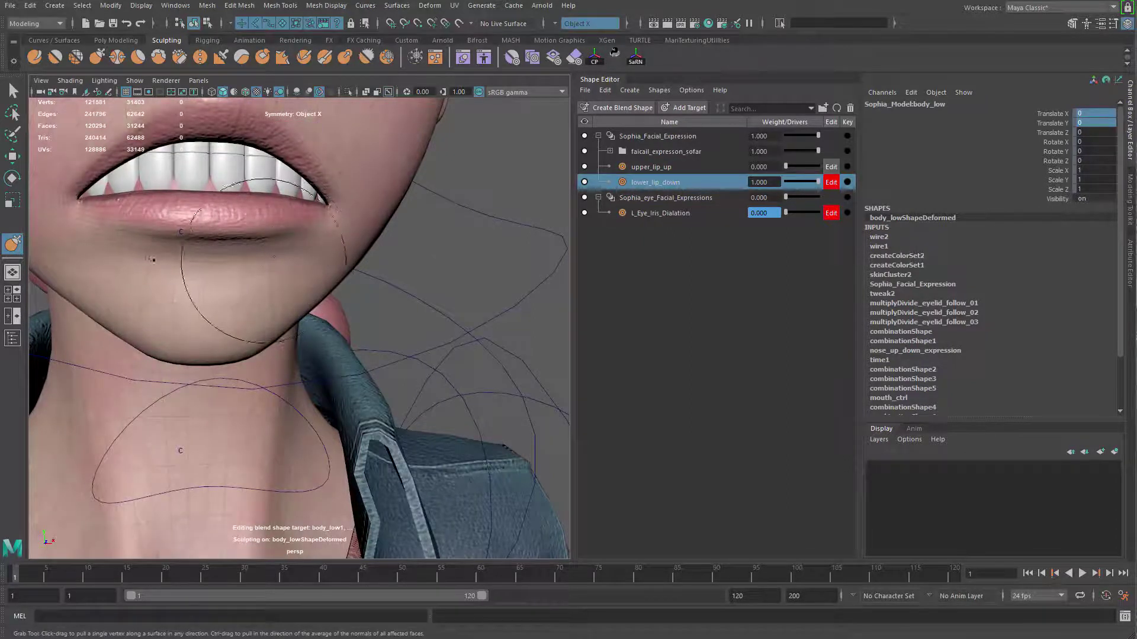
pyautogui.keyDown('alt'); pyautogui.moveTo(279, 214); pyautogui.dragTo(232, 201); pyautogui.keyUp('alt')
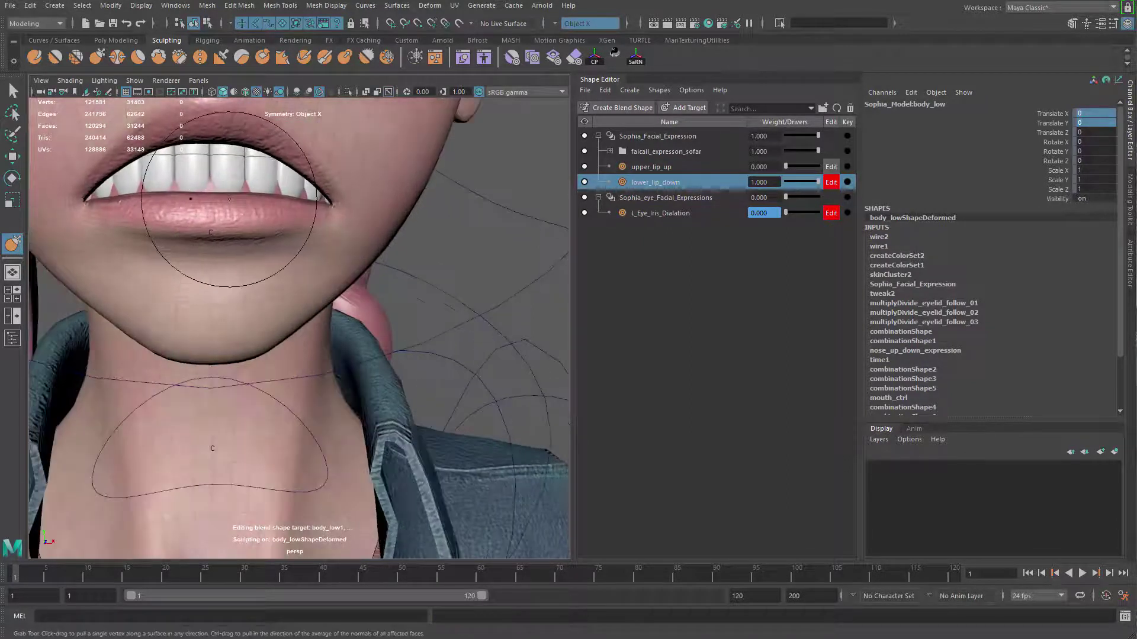
pyautogui.keyDown('alt'); pyautogui.moveTo(331, 249); pyautogui.dragTo(277, 209, button='right'); pyautogui.keyUp('alt')
pyautogui.keyDown('alt'); pyautogui.moveTo(276, 209); pyautogui.dragTo(322, 292); pyautogui.keyUp('alt')
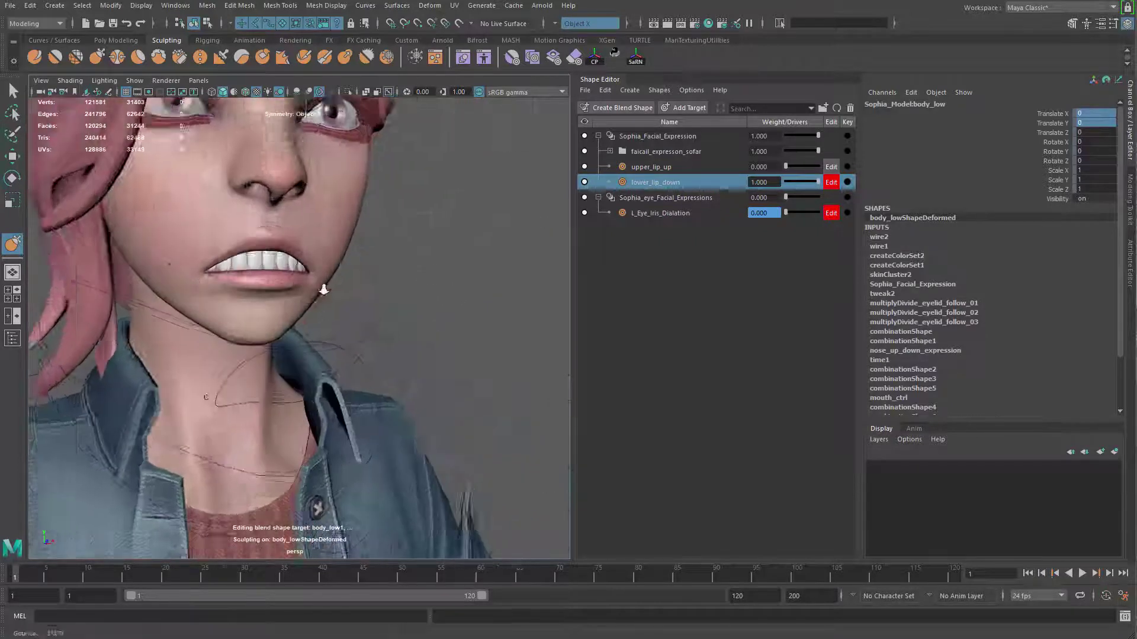
pyautogui.keyDown('alt'); pyautogui.moveTo(322, 292); pyautogui.dragTo(356, 302, button='right'); pyautogui.keyUp('alt')
pyautogui.keyDown('alt'); pyautogui.moveTo(285, 261); pyautogui.dragTo(252, 248); pyautogui.keyUp('alt')
pyautogui.keyDown('alt'); pyautogui.moveTo(252, 249); pyautogui.dragTo(293, 290, button='right'); pyautogui.keyUp('alt')
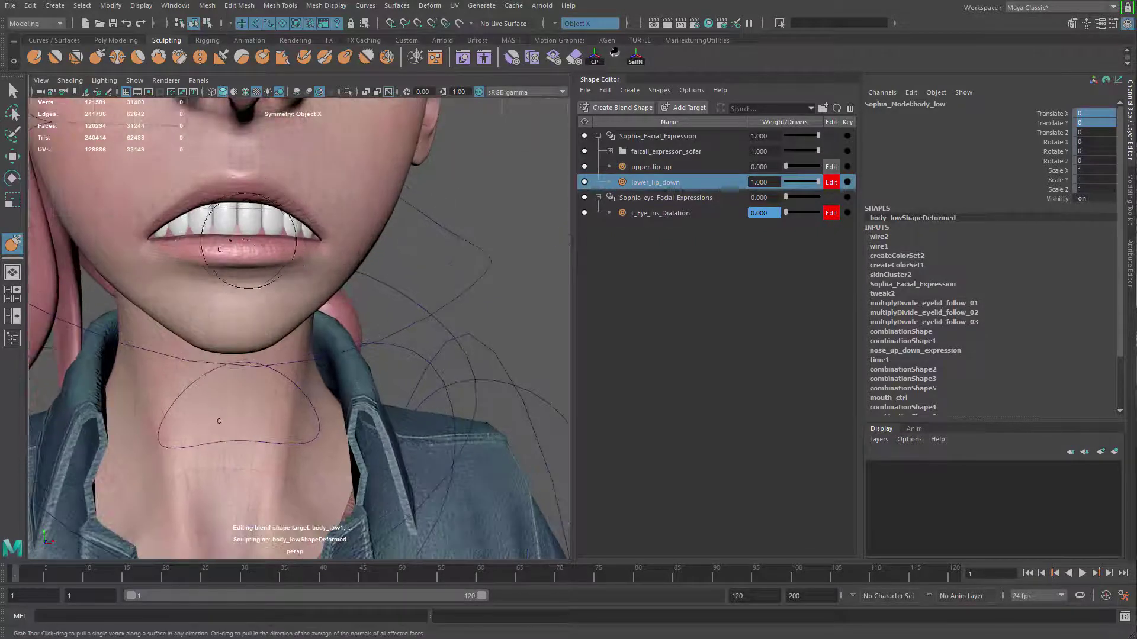
pyautogui.scroll(4, 288, 264)
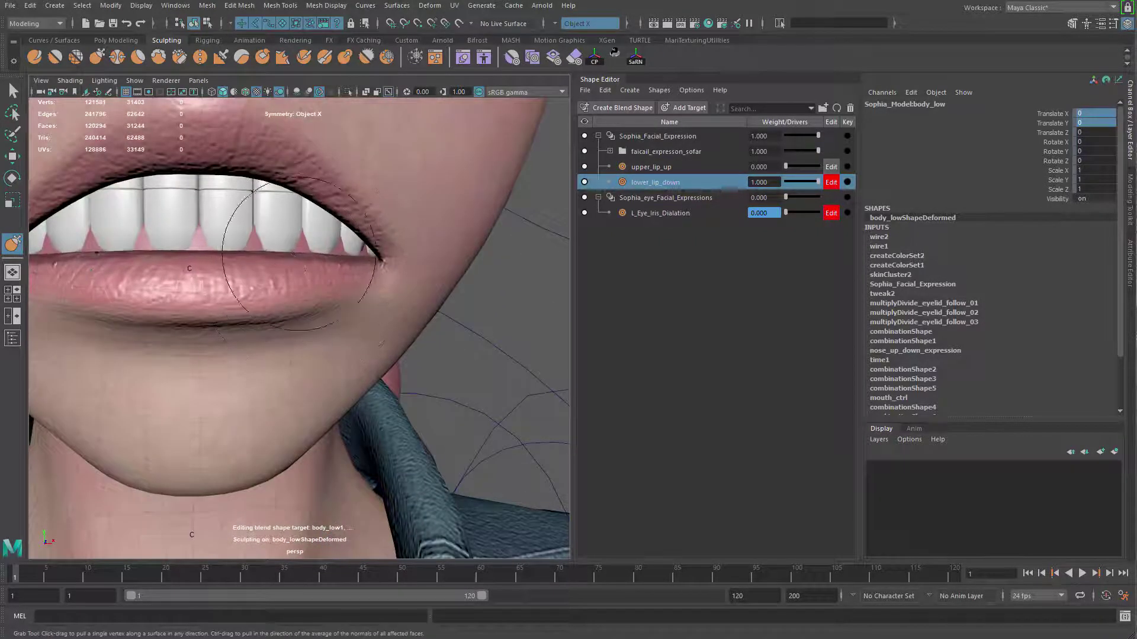
# Leave sculpting, preview the upper_lip_up and lower_lip_down weights on the frown, and return both weights to 0
pyautogui.scroll(-5, 288, 263)
pyautogui.press('q')
pyautogui.click(523, 220)
pyautogui.scroll(-3, 415, 249)
pyautogui.keyDown('alt'); pyautogui.moveTo(320, 261); pyautogui.dragTo(402, 261); pyautogui.keyUp('alt')
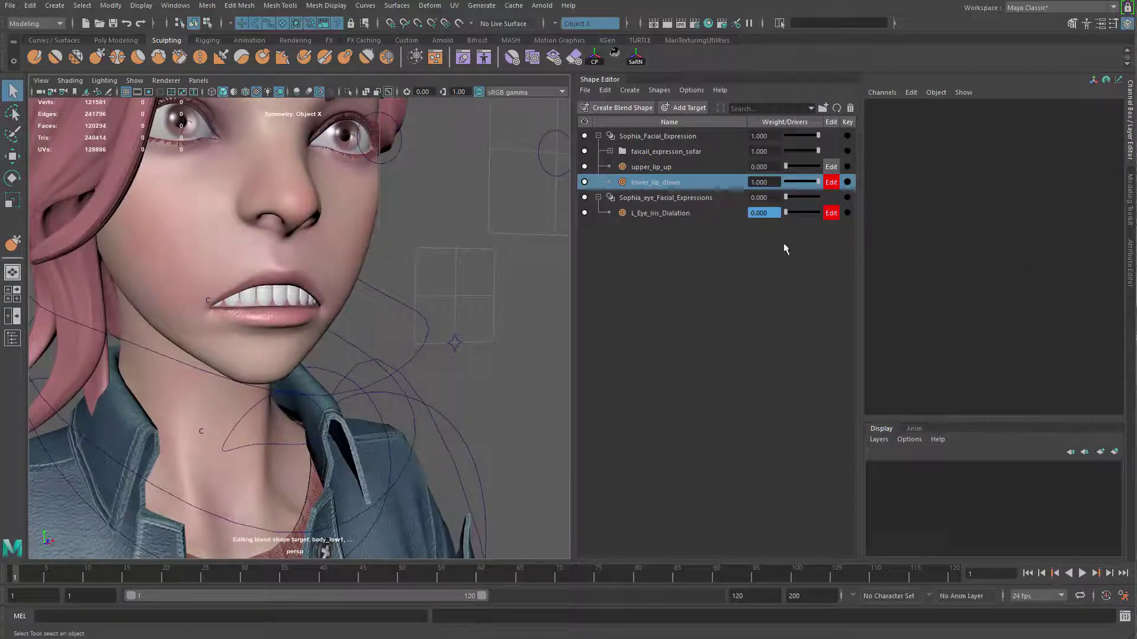
pyautogui.moveTo(787, 198); pyautogui.dragTo(820, 166)
pyautogui.keyDown('alt'); pyautogui.moveTo(331, 319); pyautogui.dragTo(391, 319); pyautogui.keyUp('alt')
pyautogui.moveTo(801, 183); pyautogui.dragTo(774, 168)
# Select both mouth controls and set their Translate X and Translate Y back to 0 from the frown
pyautogui.keyDown('alt'); pyautogui.moveTo(400, 240); pyautogui.dragTo(423, 308); pyautogui.keyUp('alt')
pyautogui.click(396, 308)
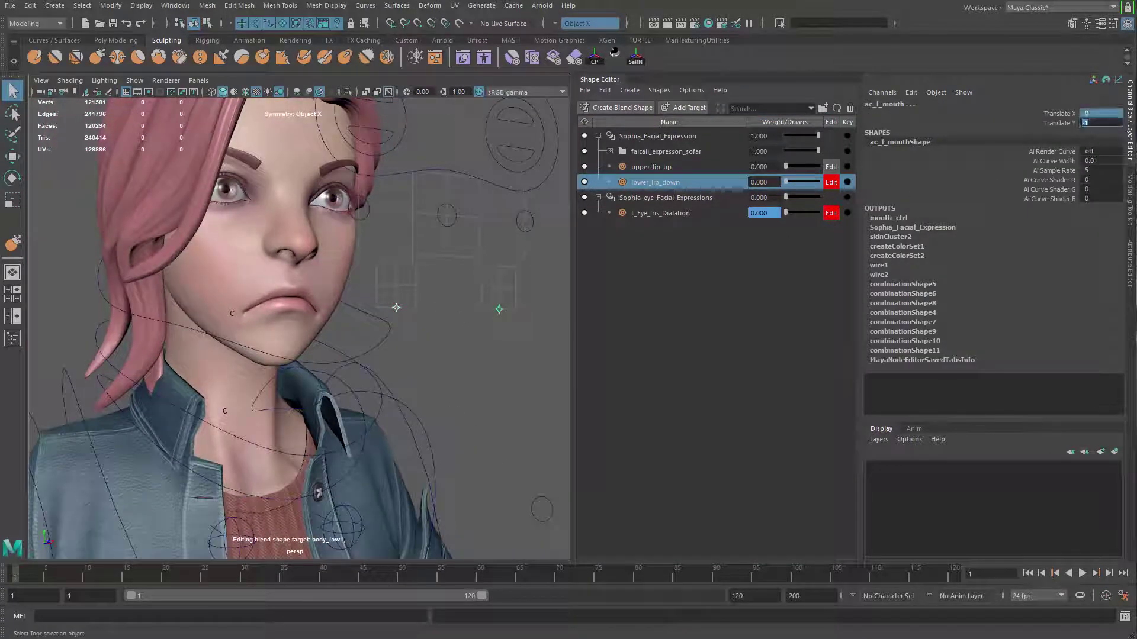
pyautogui.press('Return')
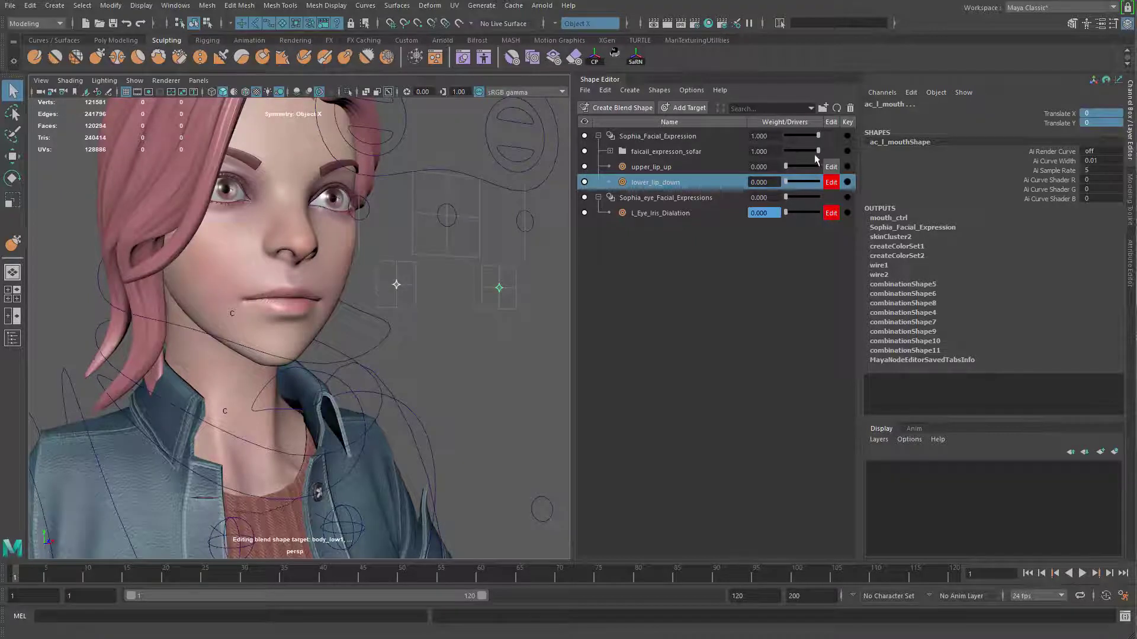
# Set the faicail_expresson_sofar group weight to 0 and the upper_lip_up weight to 1
pyautogui.moveTo(814, 156); pyautogui.dragTo(791, 152)
pyautogui.keyDown('alt'); pyautogui.moveTo(390, 324); pyautogui.dragTo(347, 329); pyautogui.keyUp('alt')
pyautogui.click(414, 302)
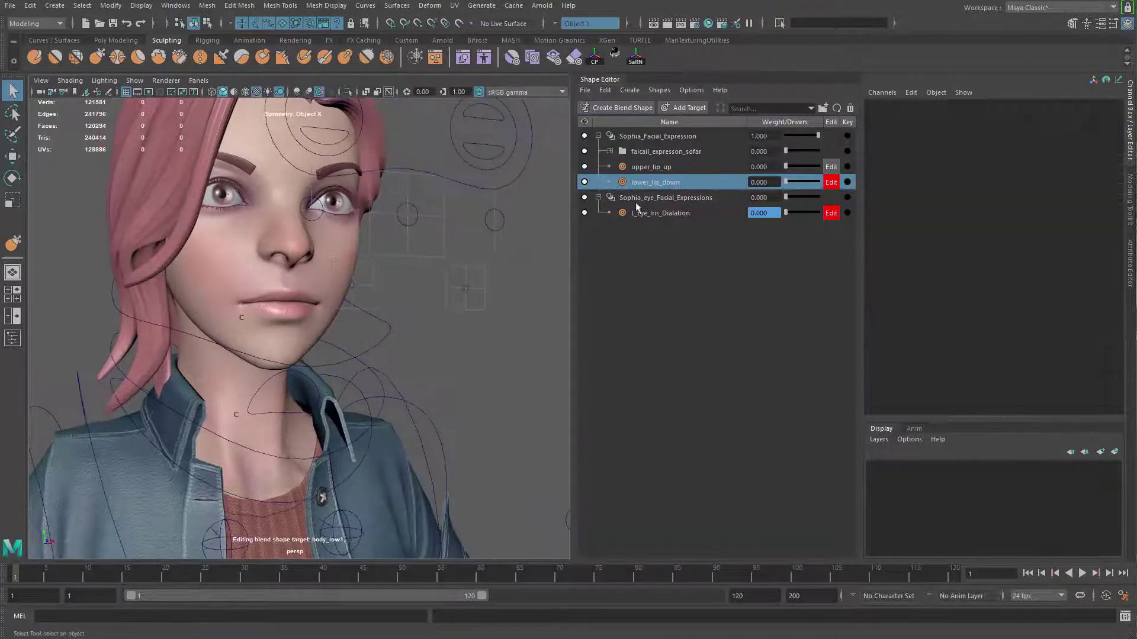
pyautogui.click(650, 165)
pyautogui.moveTo(796, 168); pyautogui.dragTo(829, 169)
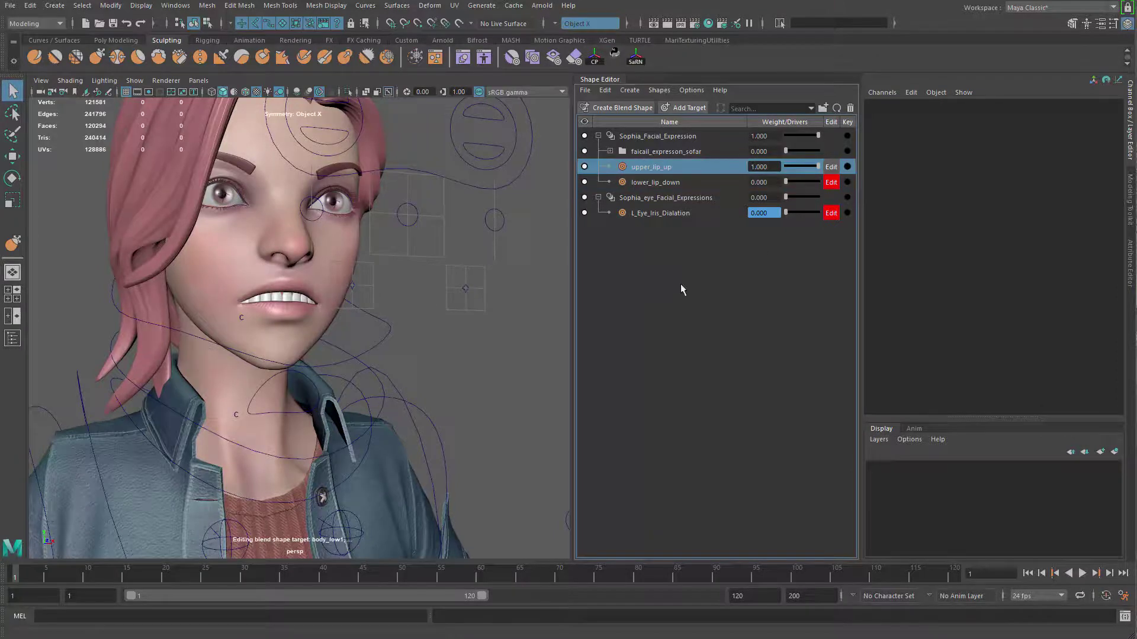
# Create two division planes for the face mesh with BlendShape Divider, with Controller and Specify BaseShape switched off
pyautogui.keyDown('alt'); pyautogui.moveTo(462, 355); pyautogui.dragTo(403, 372); pyautogui.keyUp('alt')
pyautogui.keyDown('alt'); pyautogui.moveTo(403, 371); pyautogui.dragTo(428, 367, button='right'); pyautogui.keyUp('alt')
pyautogui.keyDown('alt'); pyautogui.moveTo(427, 368); pyautogui.dragTo(431, 352); pyautogui.keyUp('alt')
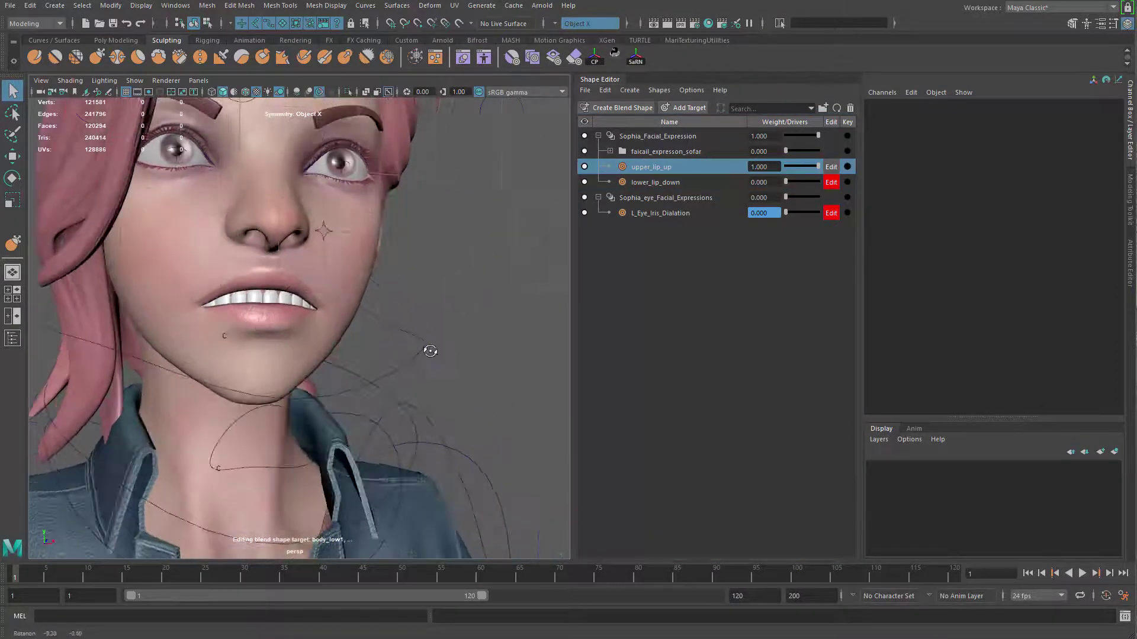
pyautogui.click(324, 307)
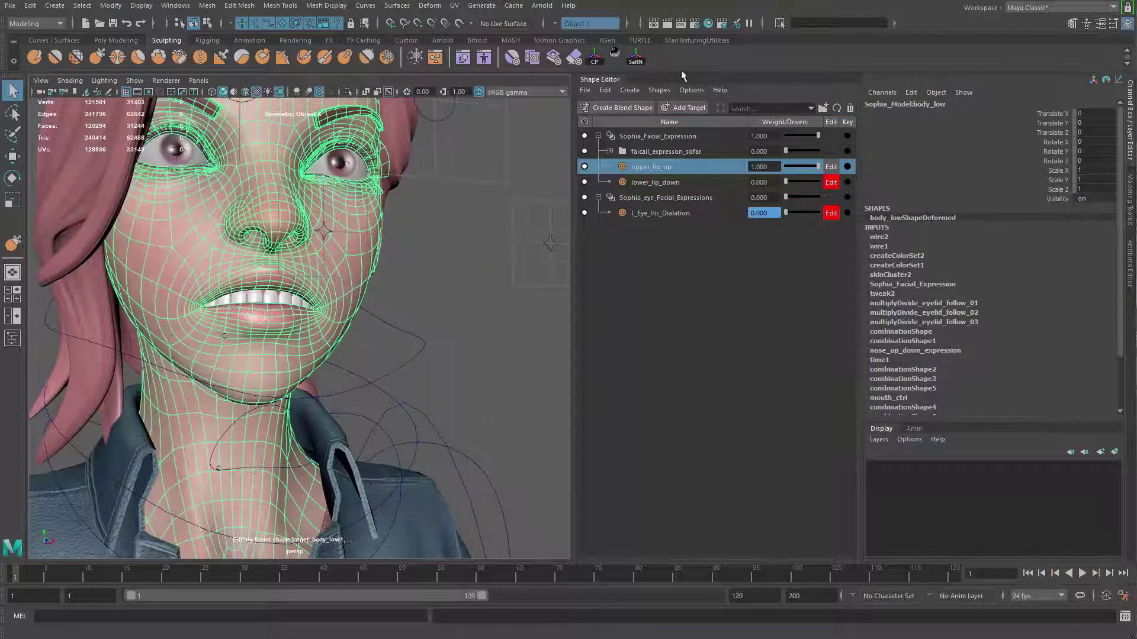
pyautogui.click(636, 61)
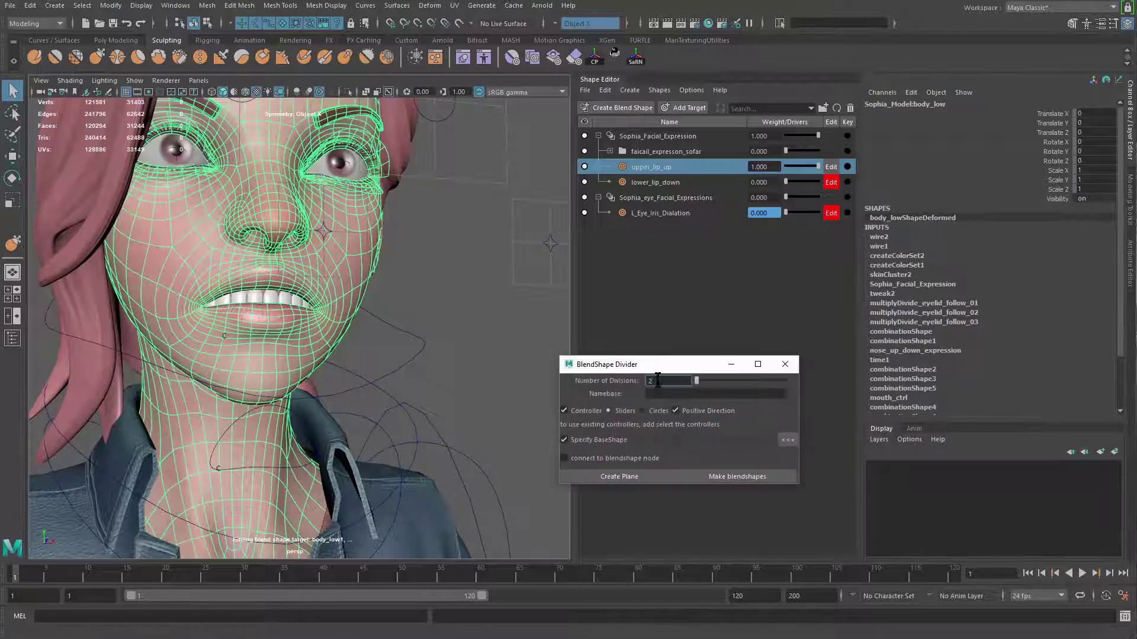
pyautogui.click(537, 293)
pyautogui.click(524, 316)
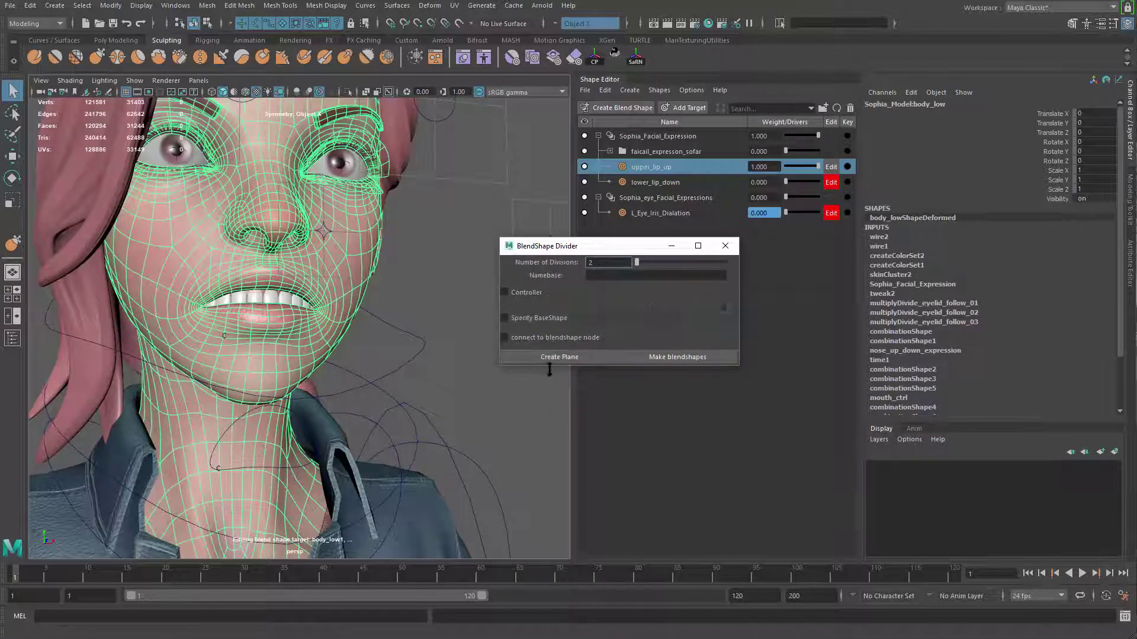
pyautogui.keyDown('alt'); pyautogui.moveTo(350, 411); pyautogui.dragTo(377, 408, button='middle'); pyautogui.keyUp('alt')
pyautogui.click(588, 356)
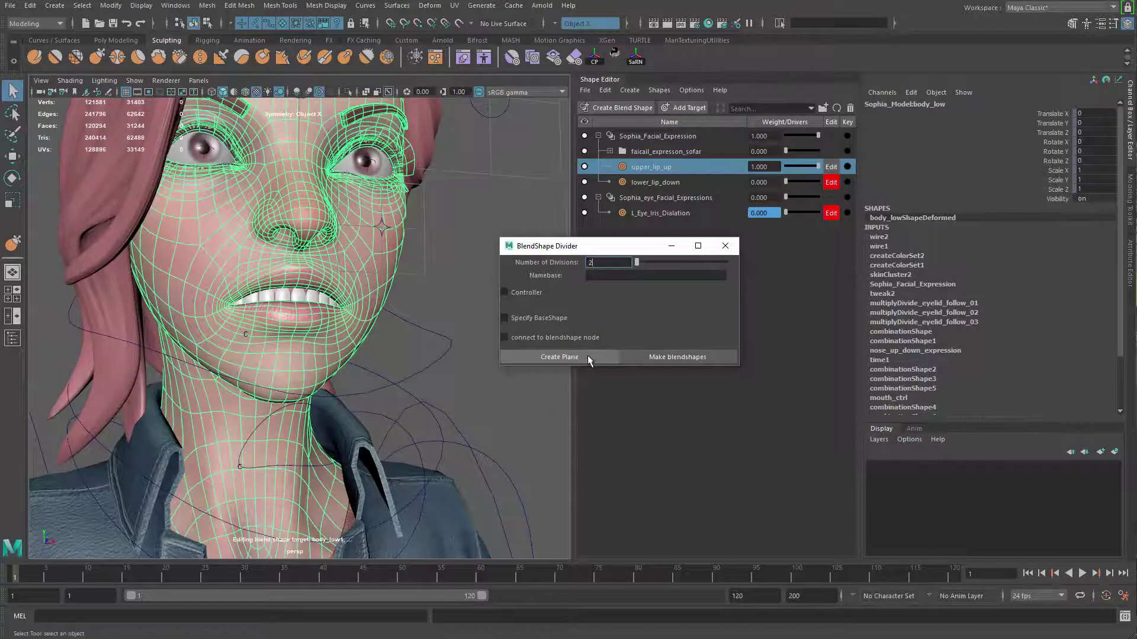
# Group both division planes, center the group's pivot and scale the planes around the mouth
pyautogui.keyDown('alt'); pyautogui.moveTo(253, 367); pyautogui.dragTo(386, 300); pyautogui.keyUp('alt')
pyautogui.click(385, 300)
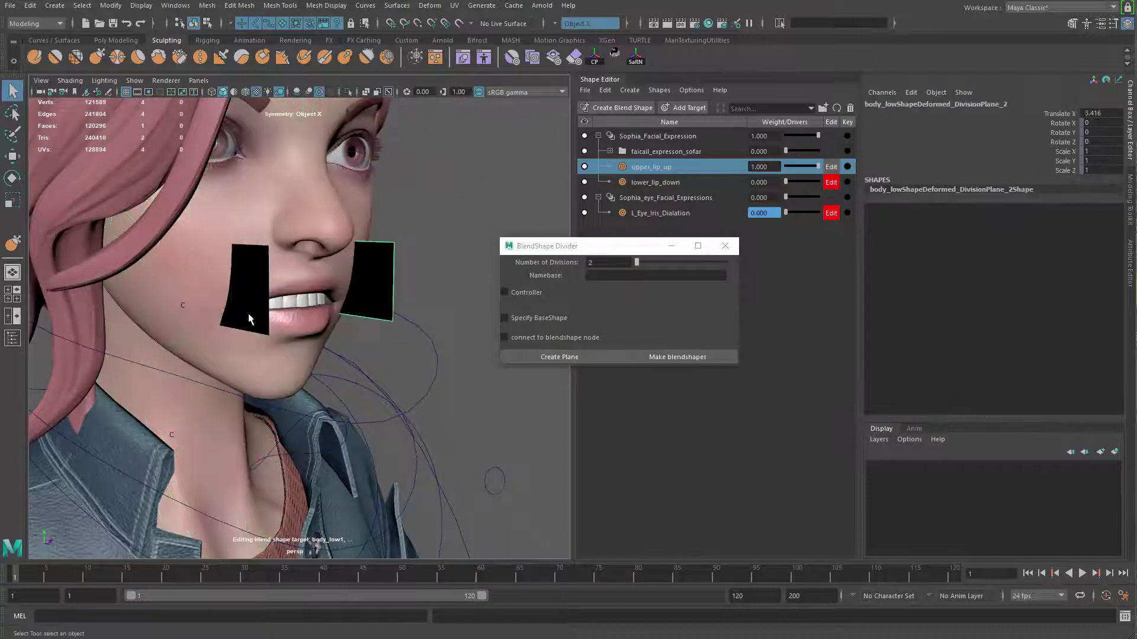
pyautogui.hotkey('ctrl', 'g')
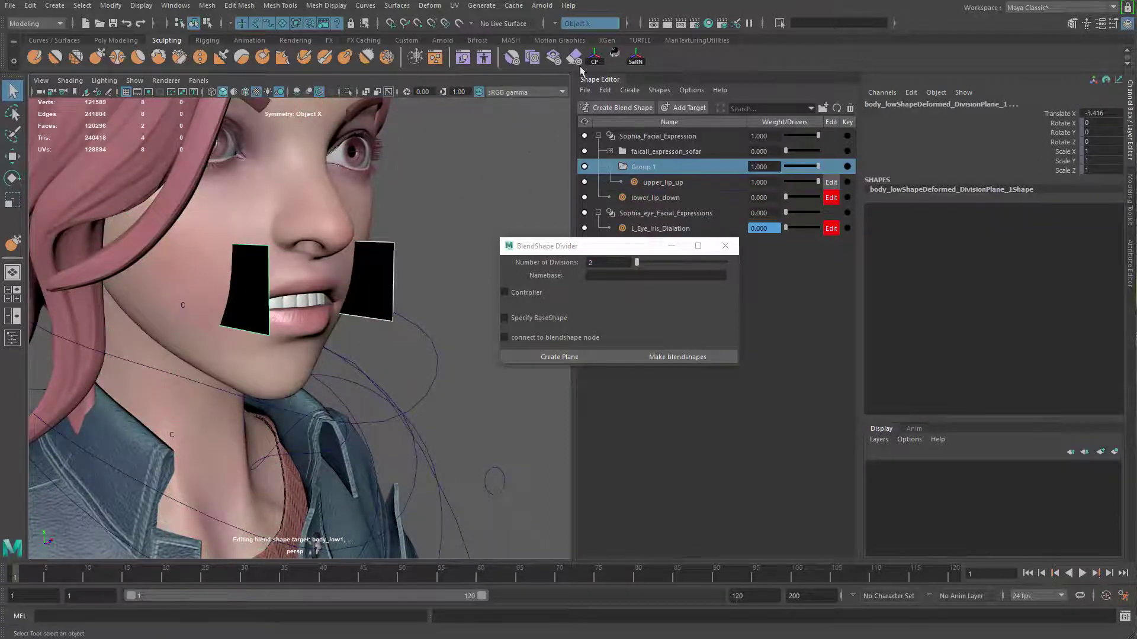
pyautogui.keyDown('alt'); pyautogui.moveTo(465, 180); pyautogui.dragTo(445, 290); pyautogui.keyUp('alt')
pyautogui.press('r')
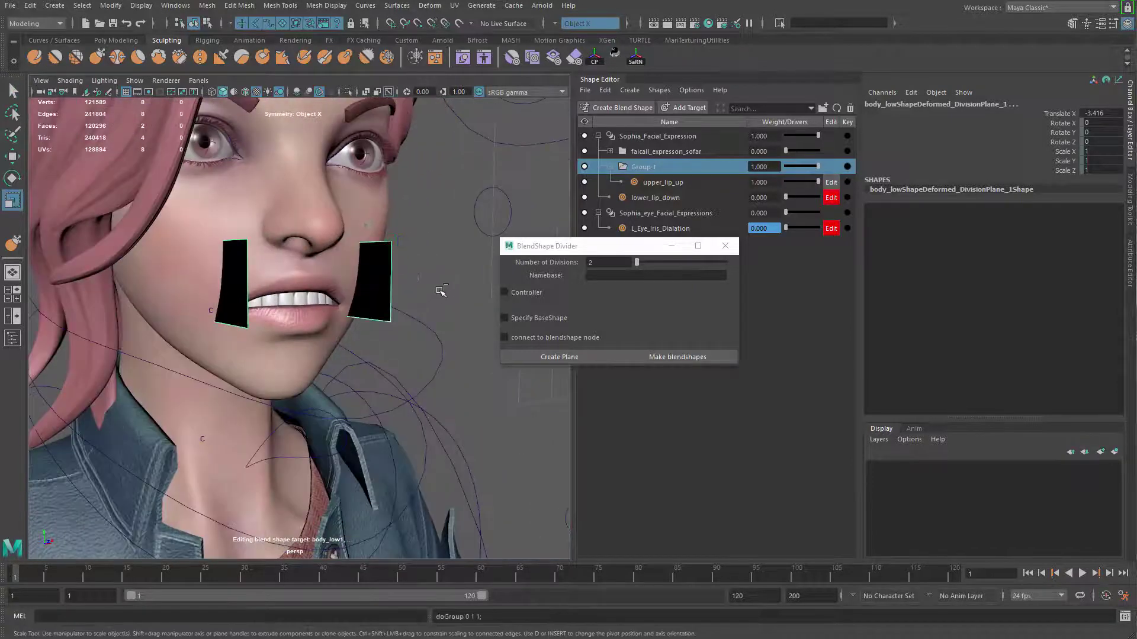
pyautogui.hotkey('ctrl', 'g')
pyautogui.click(594, 57)
pyautogui.keyDown('alt'); pyautogui.moveTo(450, 201); pyautogui.dragTo(385, 237); pyautogui.keyUp('alt')
pyautogui.moveTo(343, 282); pyautogui.dragTo(379, 267)
# Select the face mesh and make the split blend shapes from it with 2 divisions
pyautogui.press('q')
pyautogui.click(382, 242)
pyautogui.keyDown('alt'); pyautogui.moveTo(384, 313); pyautogui.dragTo(550, 143); pyautogui.keyUp('alt')
pyautogui.click(687, 355)
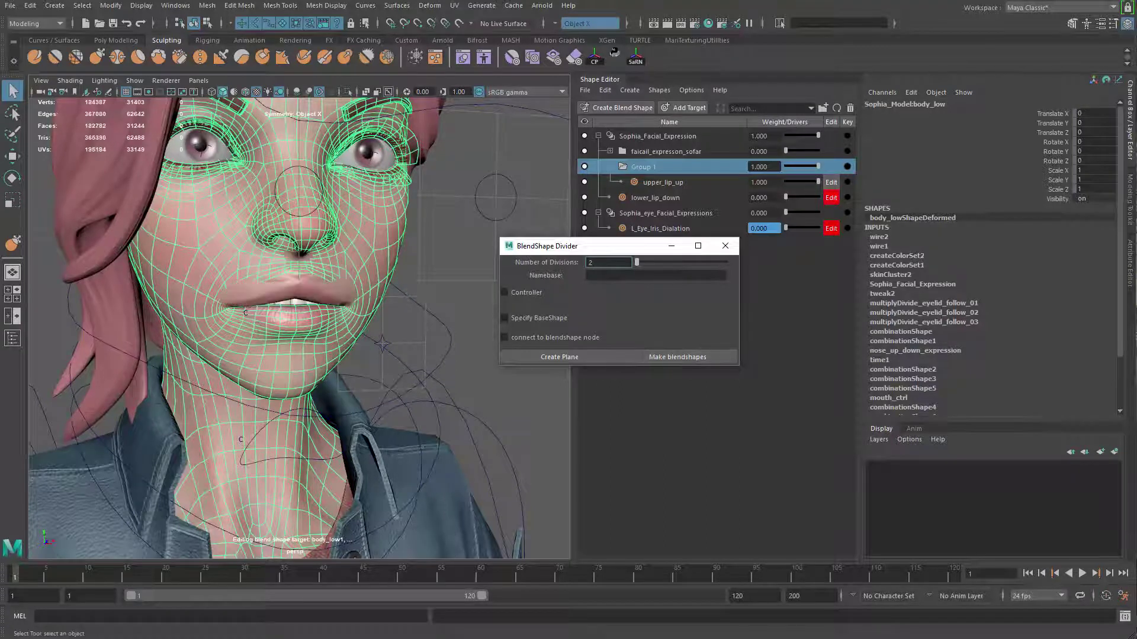
# Select the body_lowDeformed__1 and body_lowDeformed__2 meshes and add them as targets to Sophia_Facial_Expression
pyautogui.click(12, 338)
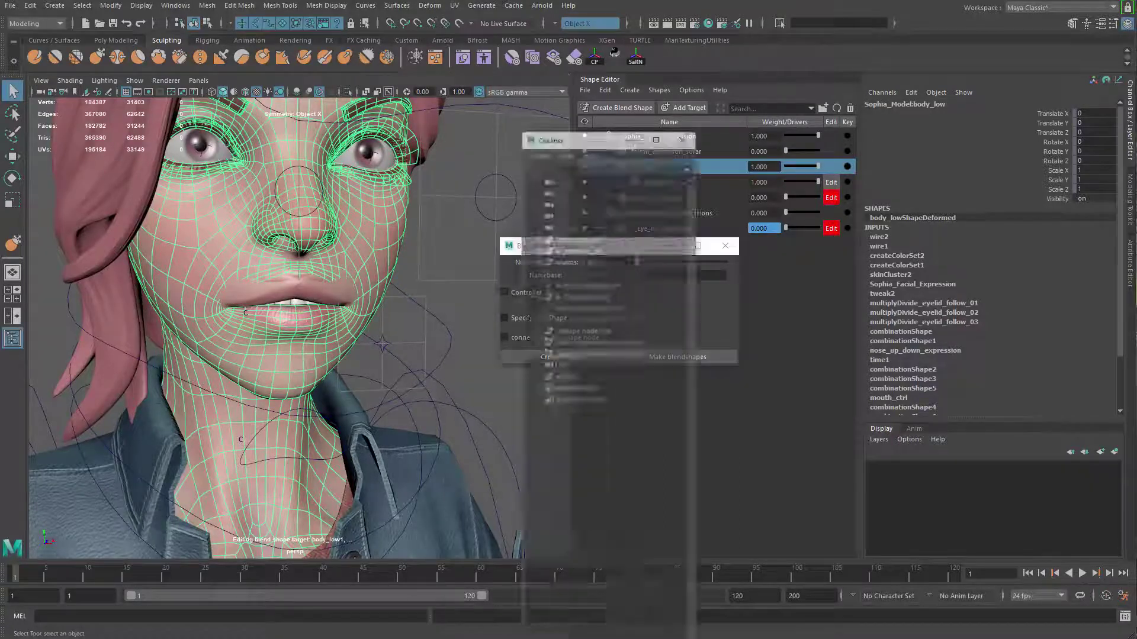
pyautogui.click(649, 287)
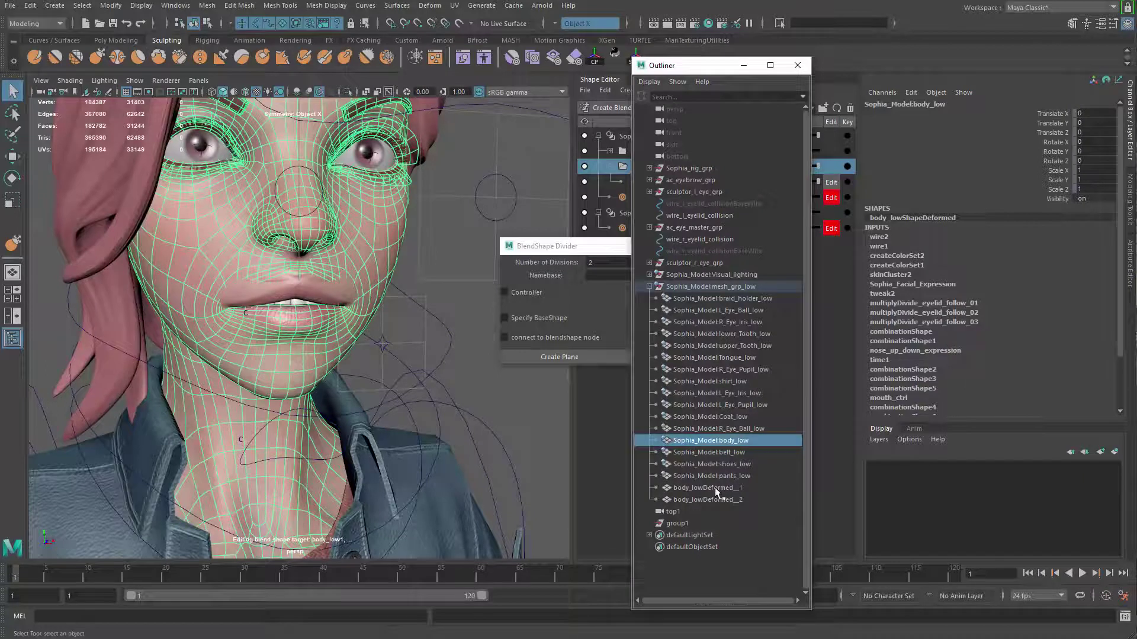
pyautogui.moveTo(715, 492); pyautogui.dragTo(715, 501)
pyautogui.moveTo(726, 66); pyautogui.dragTo(530, 472)
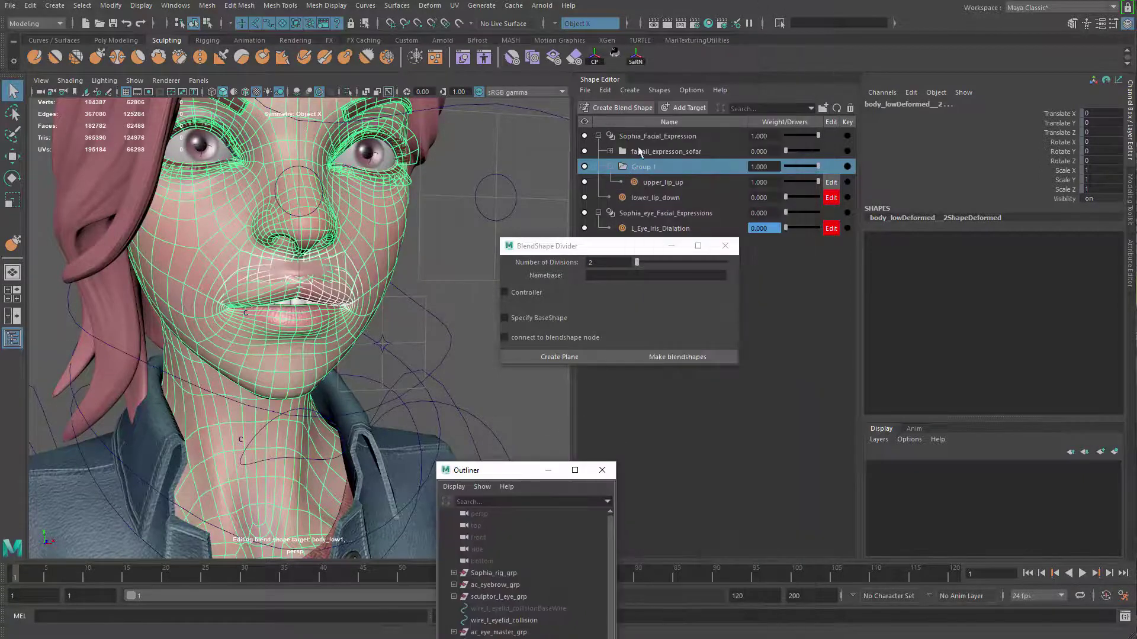
pyautogui.rightClick(650, 137)
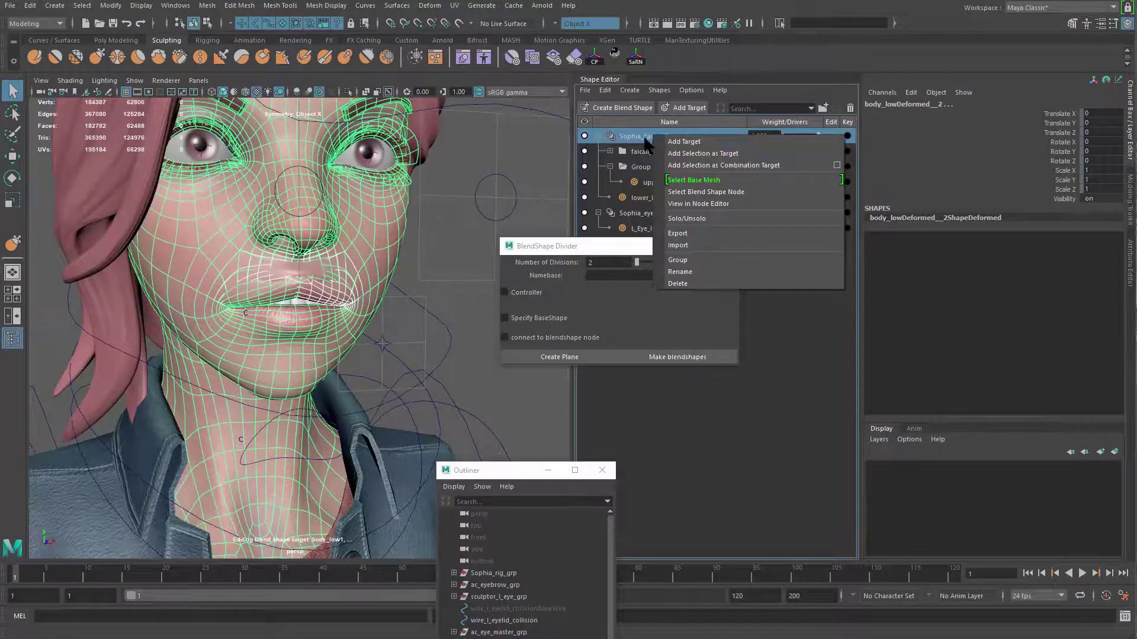
pyautogui.click(716, 154)
pyautogui.moveTo(683, 250); pyautogui.dragTo(0, 355)
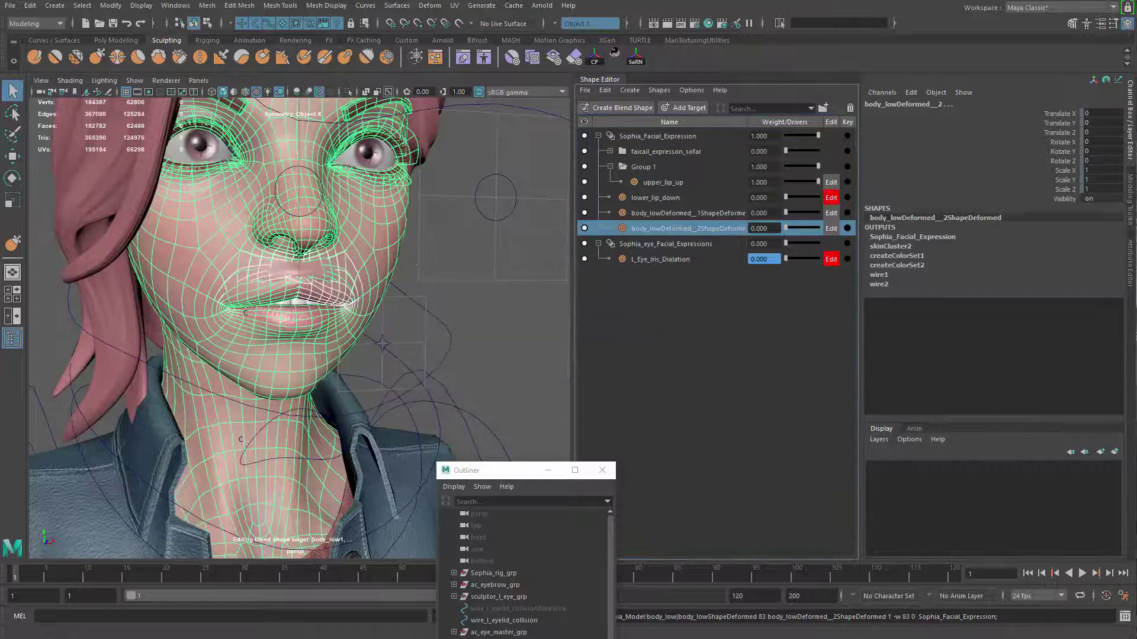
# Move upper_lip_up out of Group 1 to sit directly under Sophia_Facial_Expression, and remove the empty group
pyautogui.click(726, 293)
pyautogui.doubleClick(665, 182)
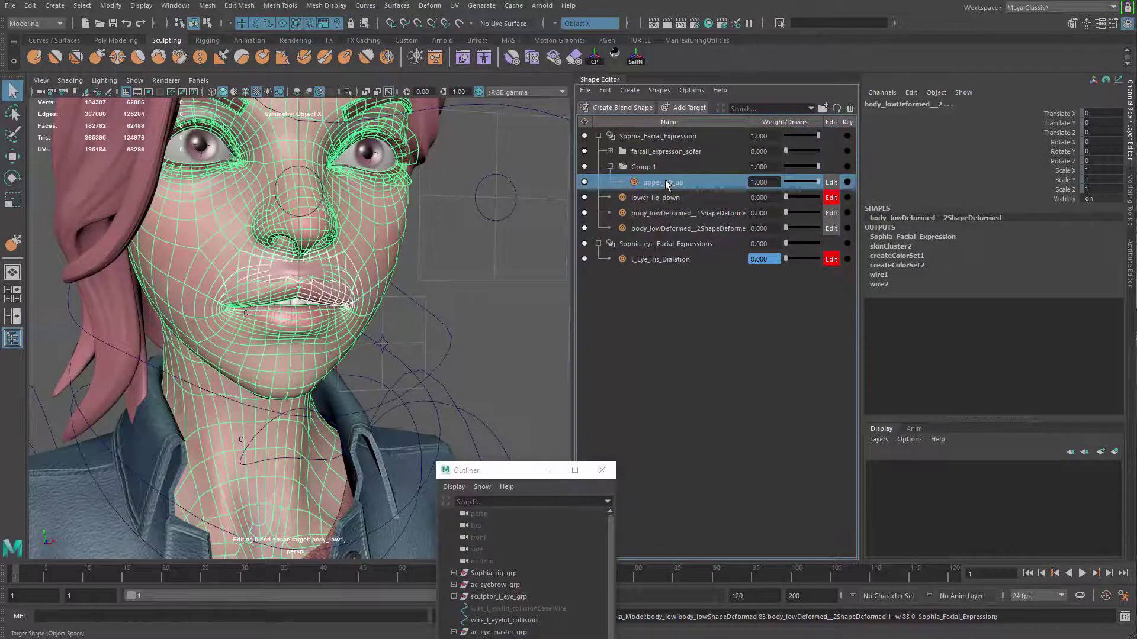
pyautogui.click(645, 197)
pyautogui.click(654, 213)
pyautogui.click(662, 182)
pyautogui.moveTo(663, 184); pyautogui.dragTo(663, 136, button='middle')
pyautogui.moveTo(664, 137); pyautogui.dragTo(663, 140)
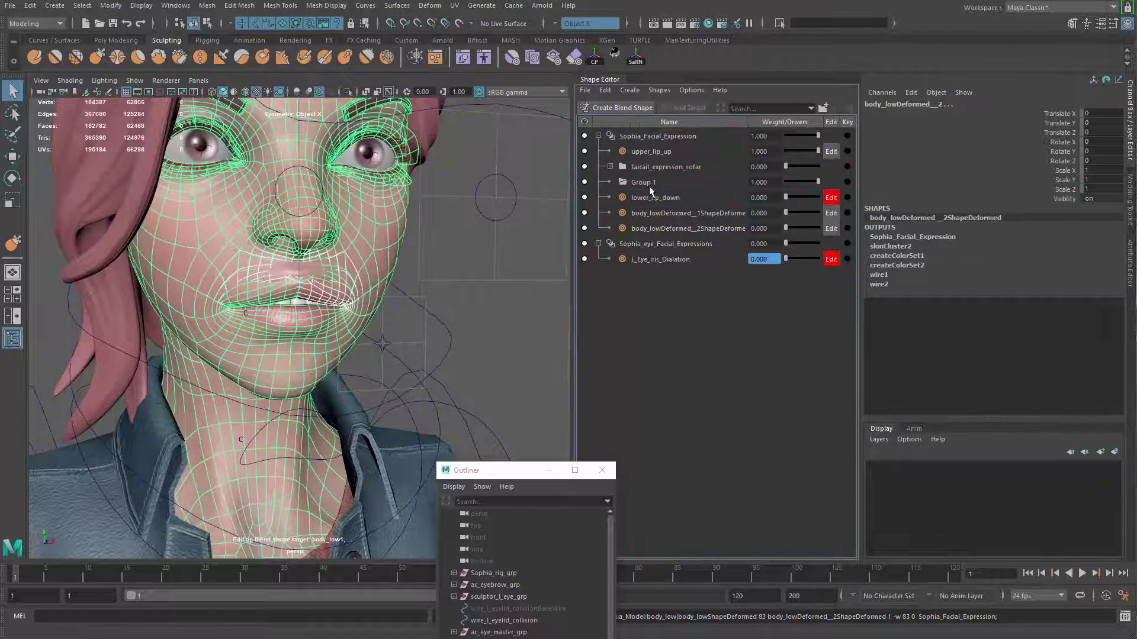
pyautogui.moveTo(651, 187)
pyautogui.mouseDown()
pyautogui.moveTo(652, 156)
pyautogui.moveTo(659, 176)
pyautogui.mouseUp()
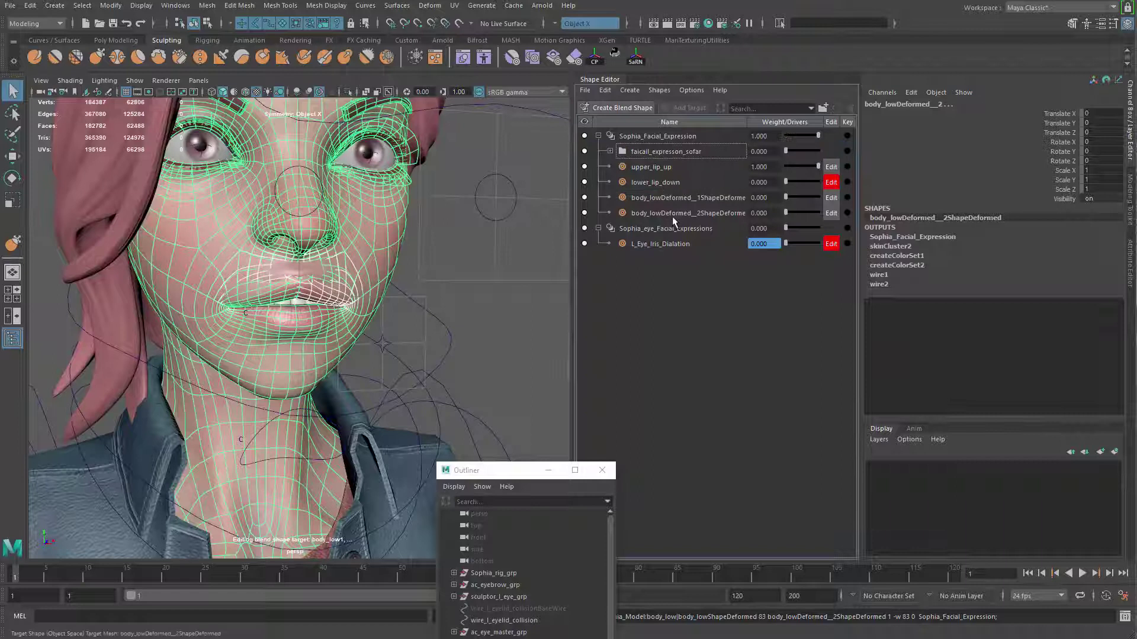
# Rename the body_lowDeformed__1 target as upper_lip_r_up, reusing the copied upper_lip_up name
pyautogui.doubleClick(665, 166)
pyautogui.hotkey('ctrl', 'c')
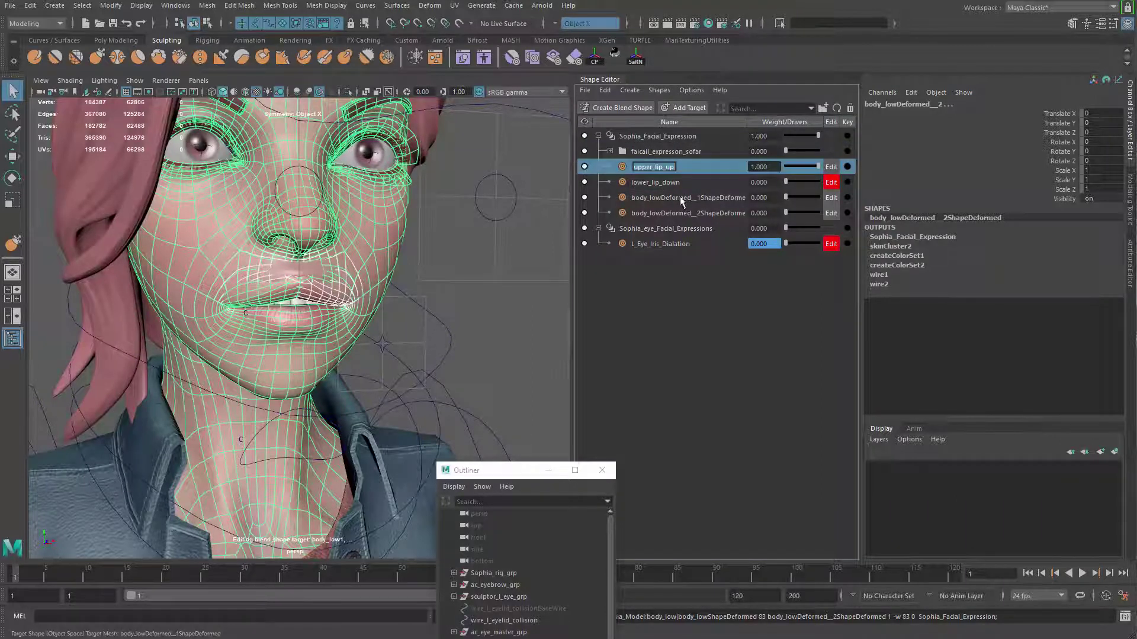
pyautogui.doubleClick(681, 198)
pyautogui.hotkey('ctrl', 'v')
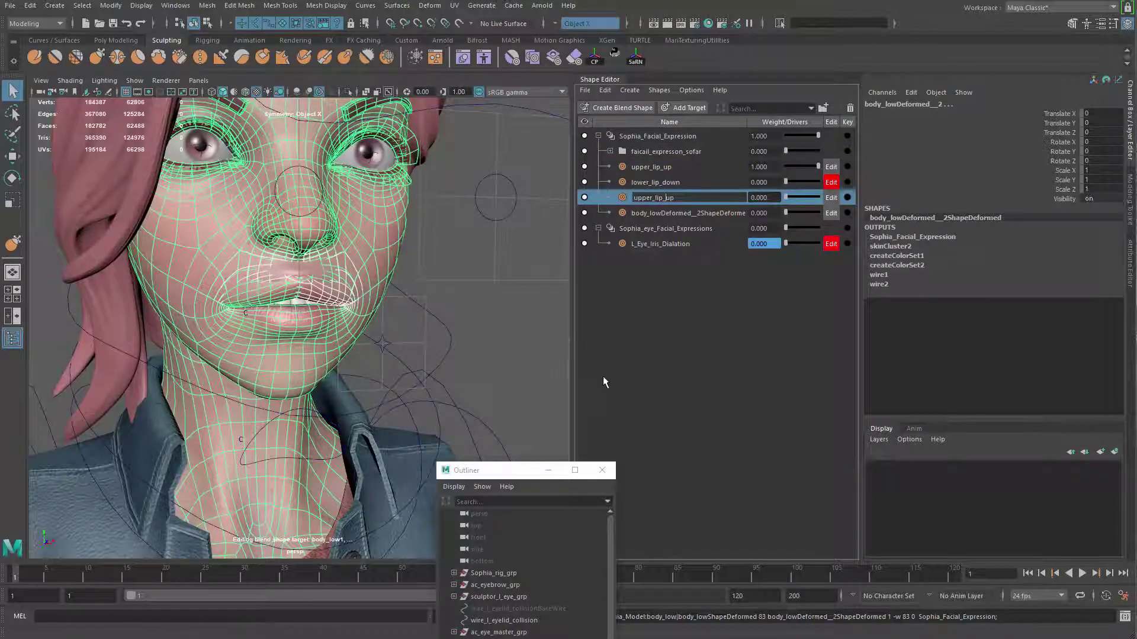
pyautogui.write('r_')
pyautogui.press('Return')
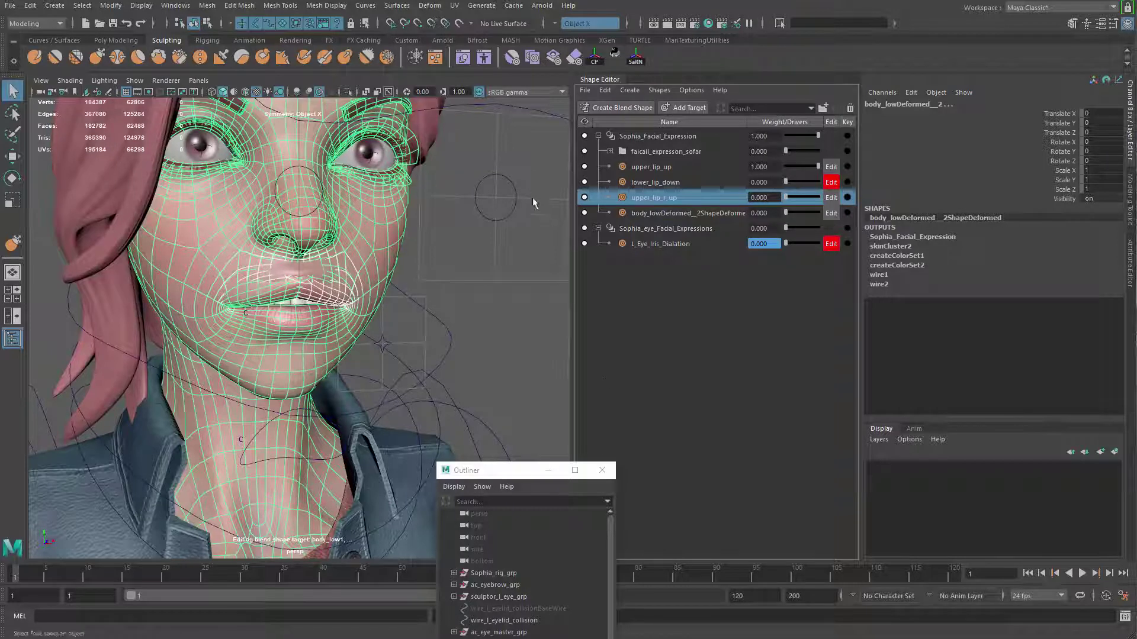
# Rename the body_lowDeformed__2 target as upper_lip_l_up
pyautogui.doubleClick(669, 213)
pyautogui.hotkey('ctrl', 'v')
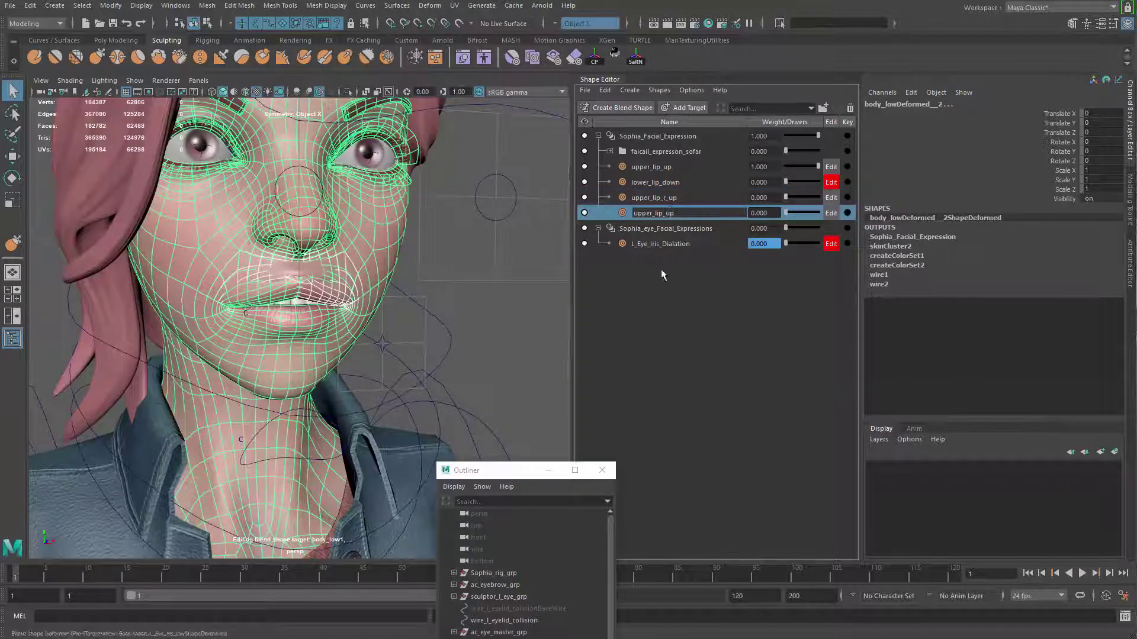
pyautogui.press('Return')
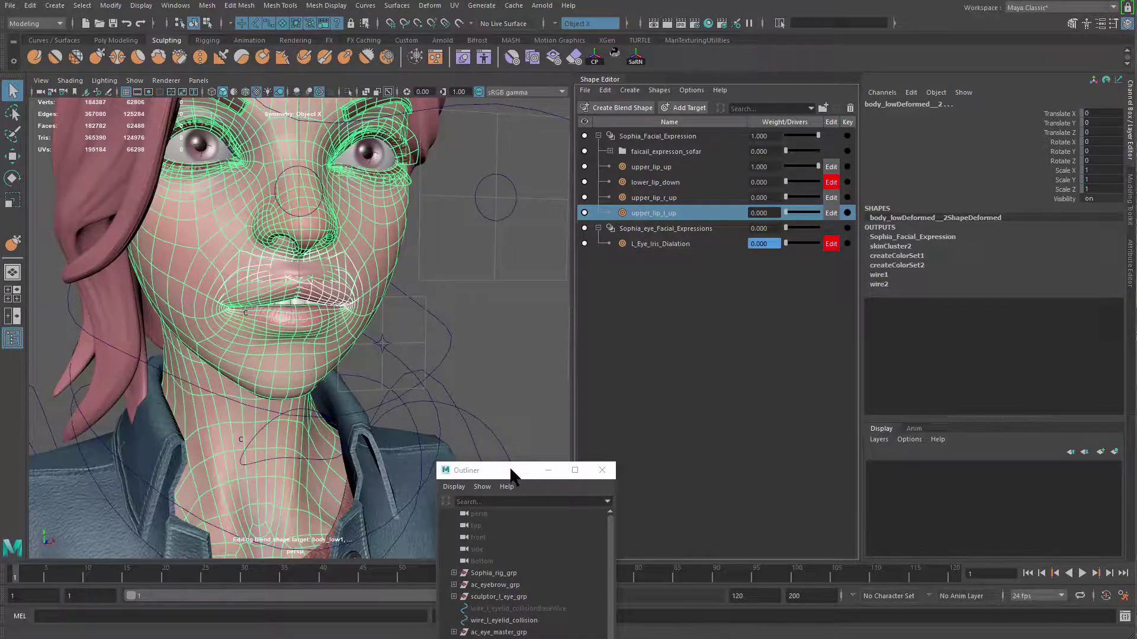
# Delete the body_lowDeformed__1 and body_lowDeformed__2 meshes and the plane group group1 from the scene
pyautogui.moveTo(507, 470); pyautogui.dragTo(677, 43)
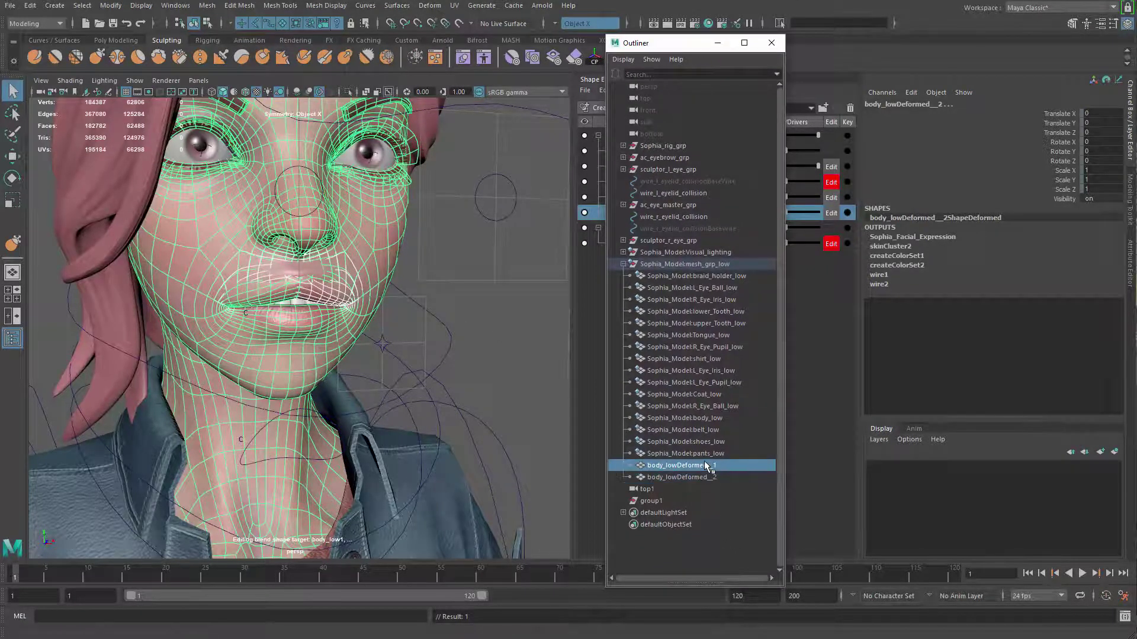
pyautogui.keyDown('shift'); pyautogui.click(651, 501); pyautogui.keyUp('shift')
pyautogui.press('Delete')
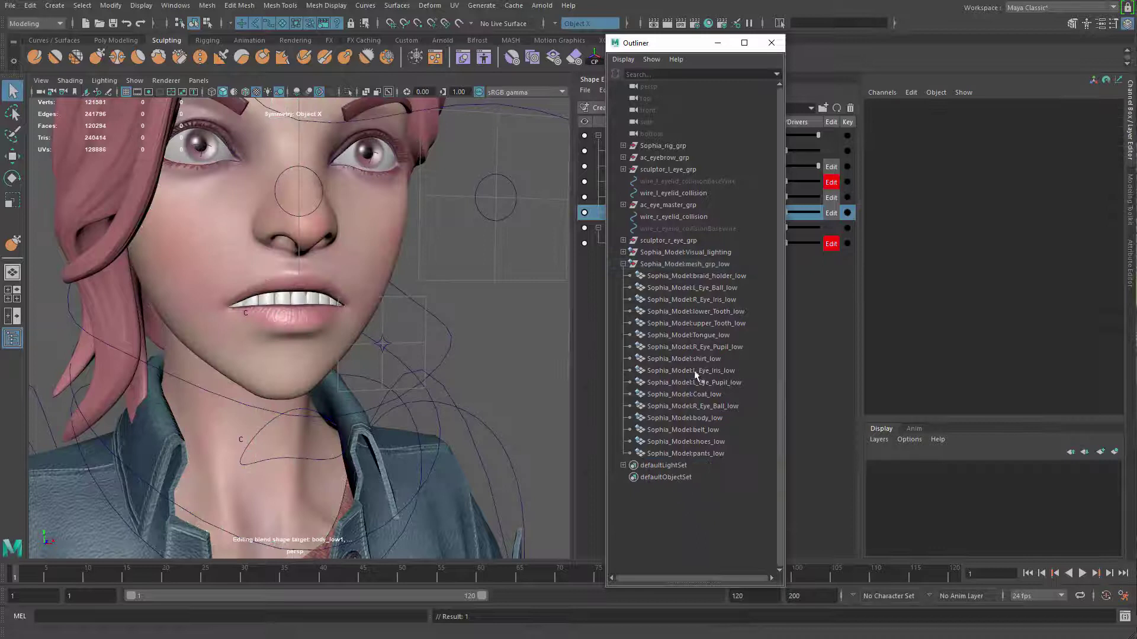
pyautogui.click(718, 43)
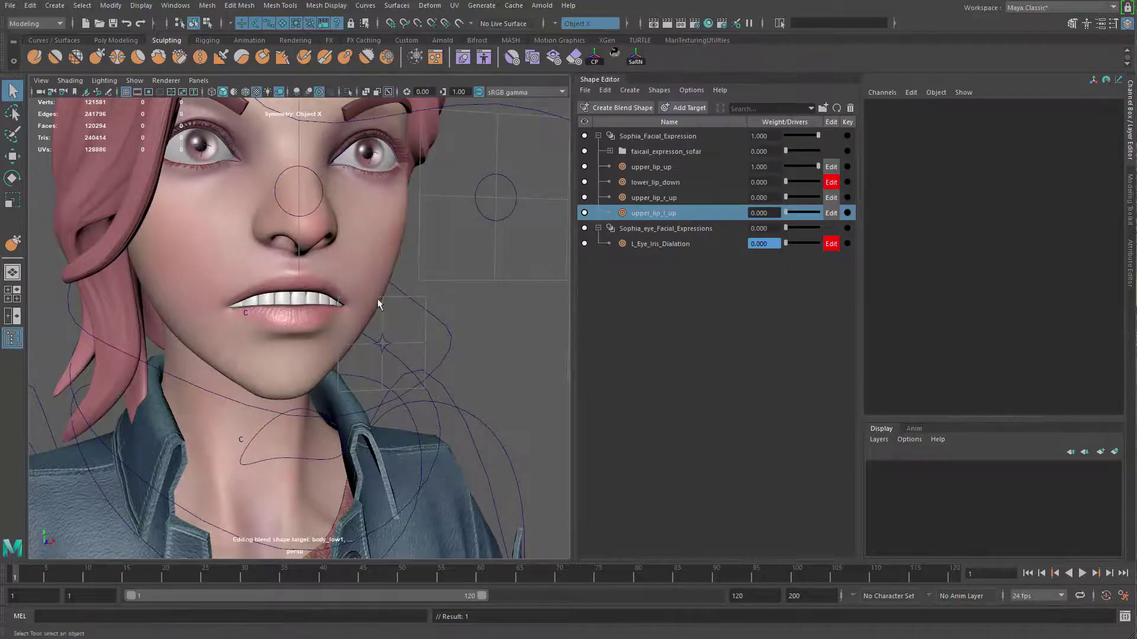
# Preview the split upper-lip targets, setting upper_lip_up to 0 and upper_lip_l_up to 1
pyautogui.keyDown('alt'); pyautogui.moveTo(377, 300); pyautogui.dragTo(409, 305); pyautogui.keyUp('alt')
pyautogui.moveTo(786, 197); pyautogui.dragTo(747, 220)
pyautogui.moveTo(818, 166); pyautogui.dragTo(802, 220)
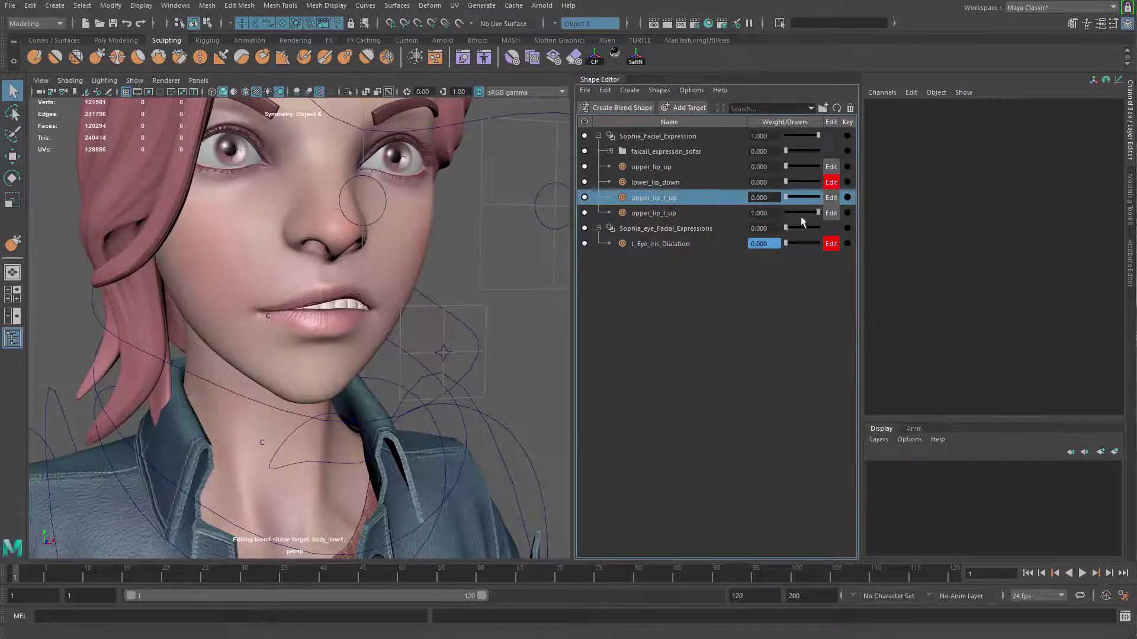
# Try the left upper-lip target with the mouth controls moved and the facial expression group switched on, and undo these test changes
pyautogui.keyDown('alt'); pyautogui.moveTo(421, 310); pyautogui.dragTo(329, 345); pyautogui.keyUp('alt')
pyautogui.click(436, 359)
pyautogui.press('w')
pyautogui.moveTo(437, 360)
pyautogui.mouseDown()
pyautogui.moveTo(457, 343)
pyautogui.moveTo(449, 384)
pyautogui.moveTo(440, 353)
pyautogui.mouseUp()
pyautogui.hotkey('ctrl', 'z')
pyautogui.click(783, 153)
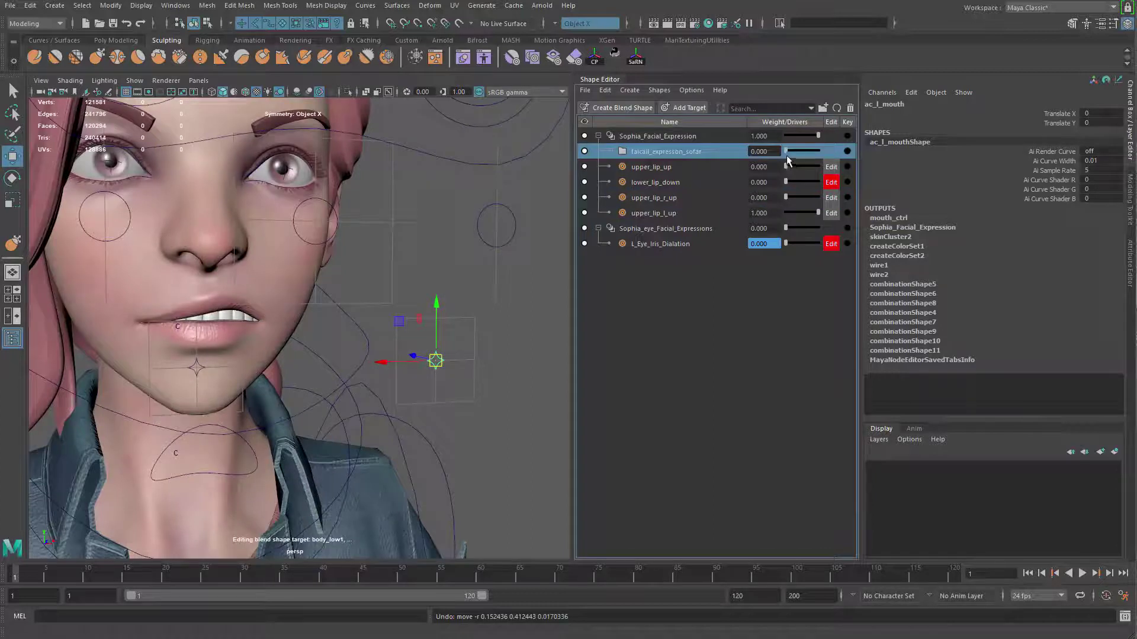
pyautogui.moveTo(436, 360); pyautogui.dragTo(470, 332)
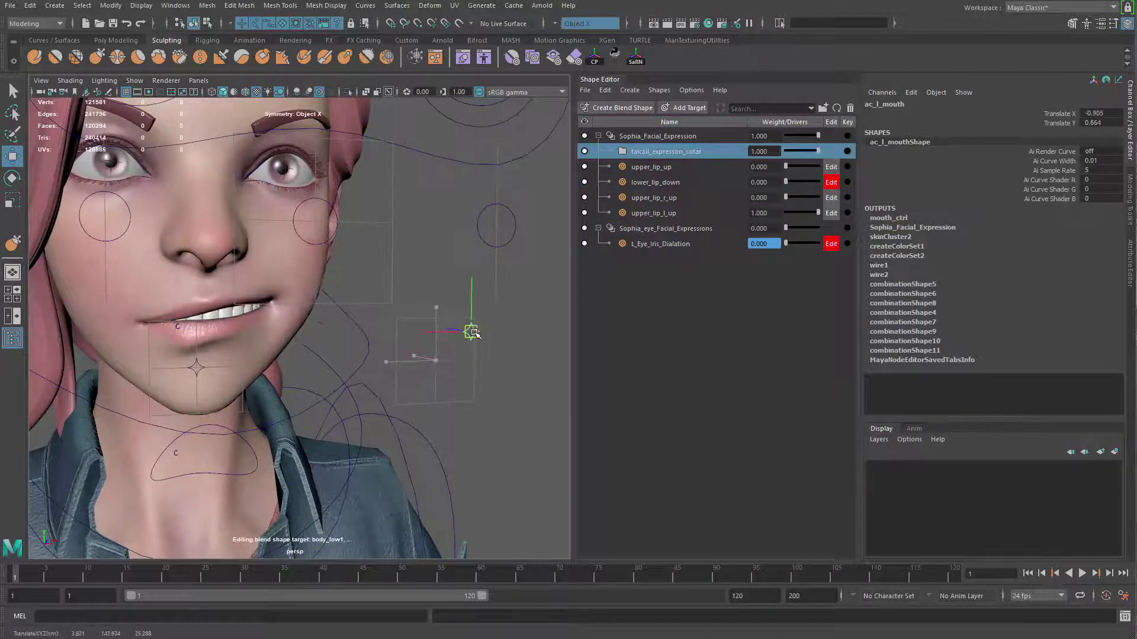
pyautogui.hotkey('ctrl', 'z')
pyautogui.click(196, 368)
pyautogui.moveTo(196, 367); pyautogui.dragTo(181, 344)
pyautogui.hotkey('ctrl', 'z')
pyautogui.hotkey('ctrl', 'z')
pyautogui.hotkey('ctrl', 'z')
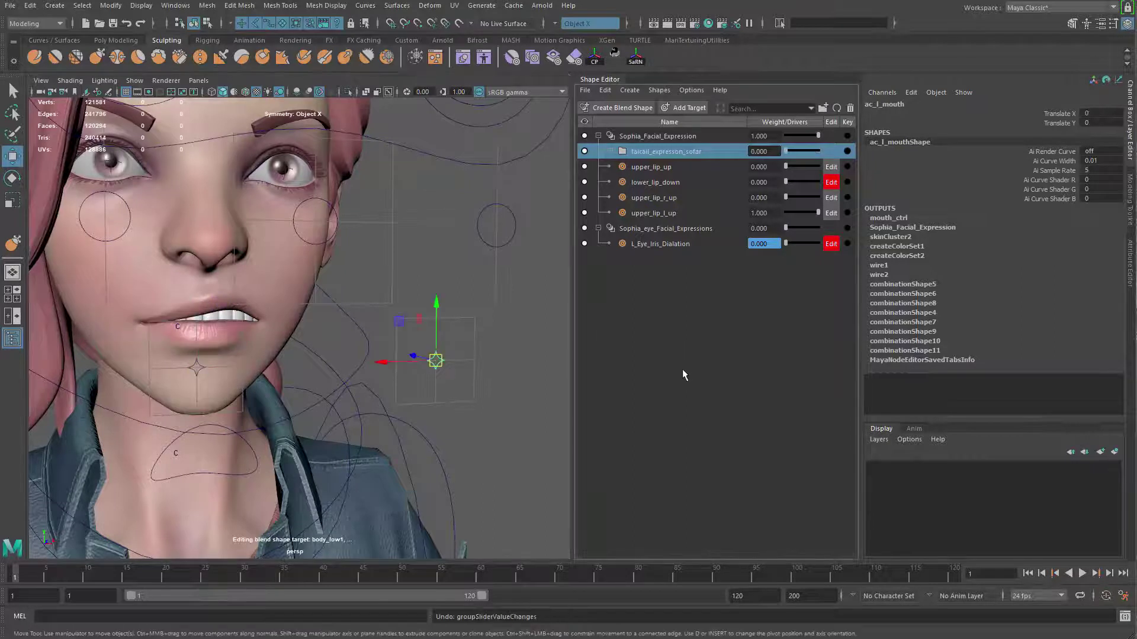
# Reset upper_lip_l_up to 0, select the face mesh and set lower_lip_down to 1
pyautogui.moveTo(817, 212); pyautogui.dragTo(785, 212)
pyautogui.keyDown('alt'); pyautogui.moveTo(287, 360); pyautogui.dragTo(329, 303); pyautogui.keyUp('alt')
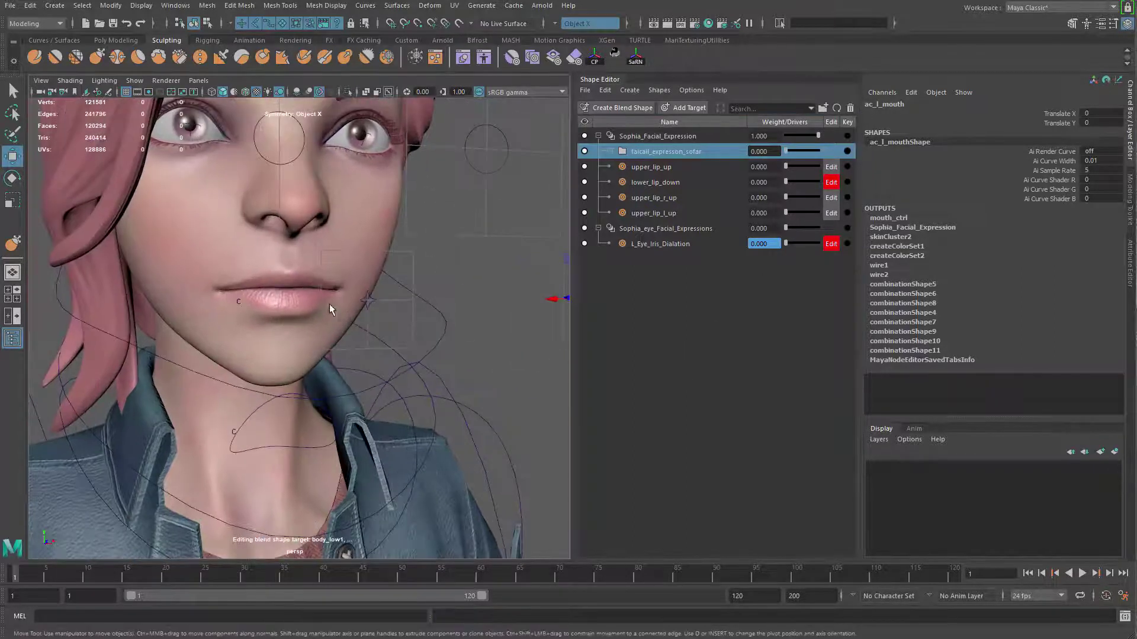
pyautogui.press('q')
pyautogui.click(345, 267)
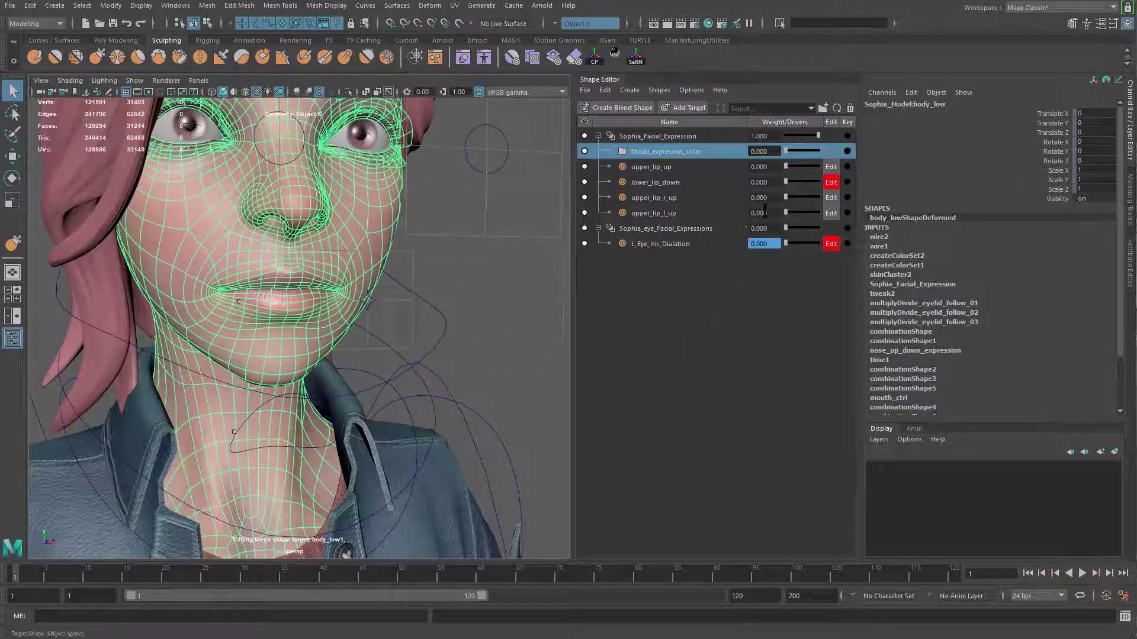
pyautogui.moveTo(785, 183); pyautogui.dragTo(820, 183)
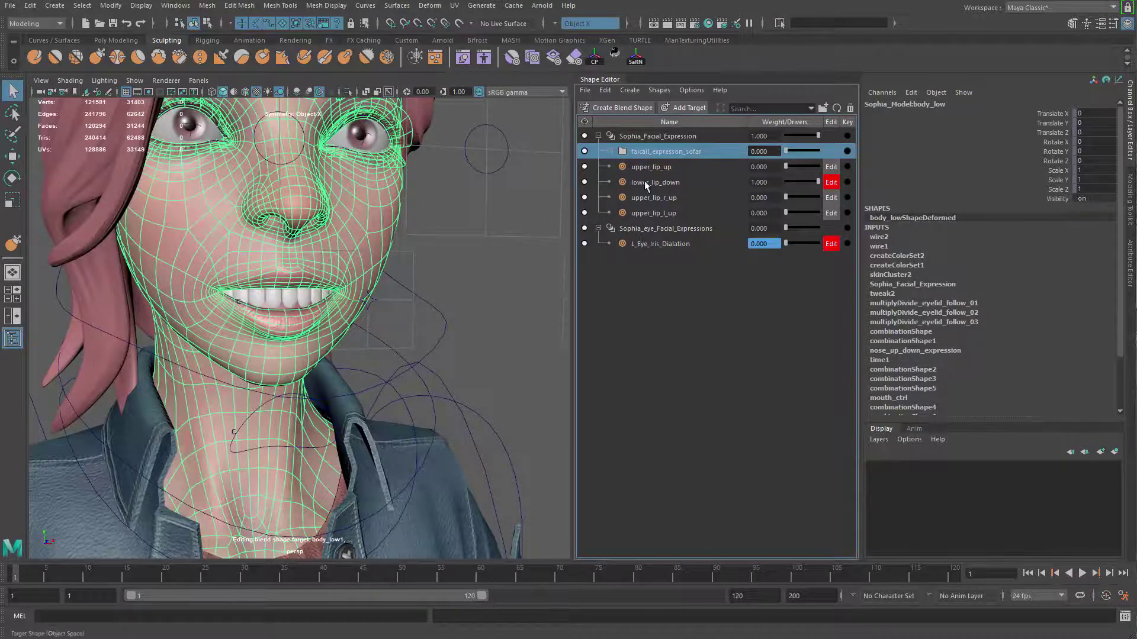
pyautogui.keyDown('alt'); pyautogui.moveTo(329, 315); pyautogui.dragTo(379, 346, button='middle'); pyautogui.keyUp('alt')
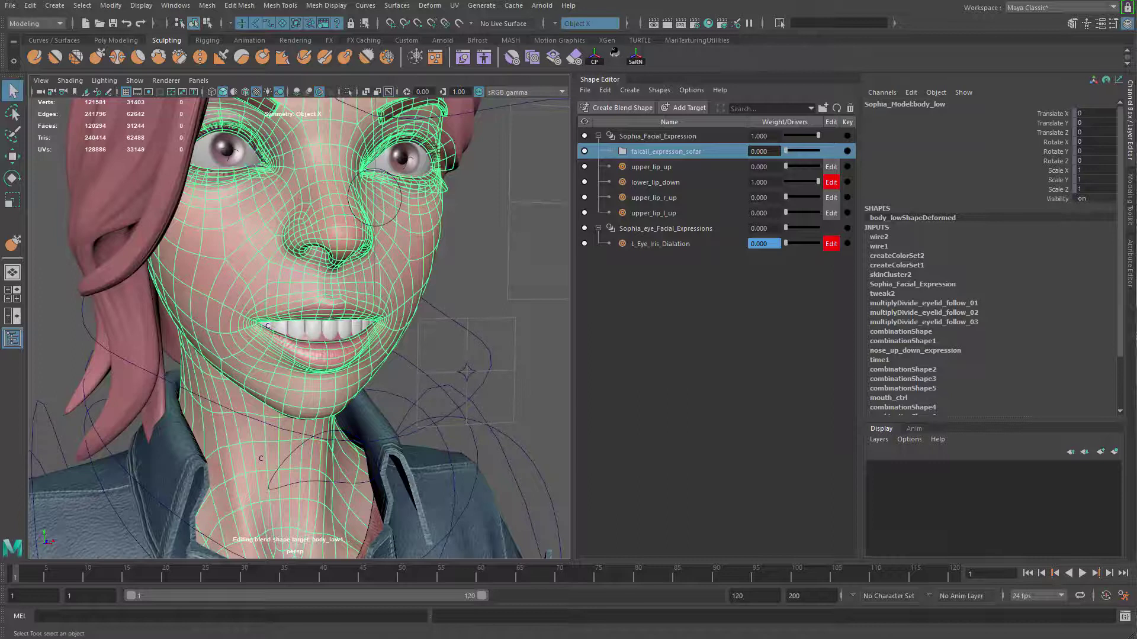
# Create two division planes for the face mesh with BlendShape Divider set to 2 divisions, and group both planes
pyautogui.moveTo(310, 189); pyautogui.dragTo(688, 125)
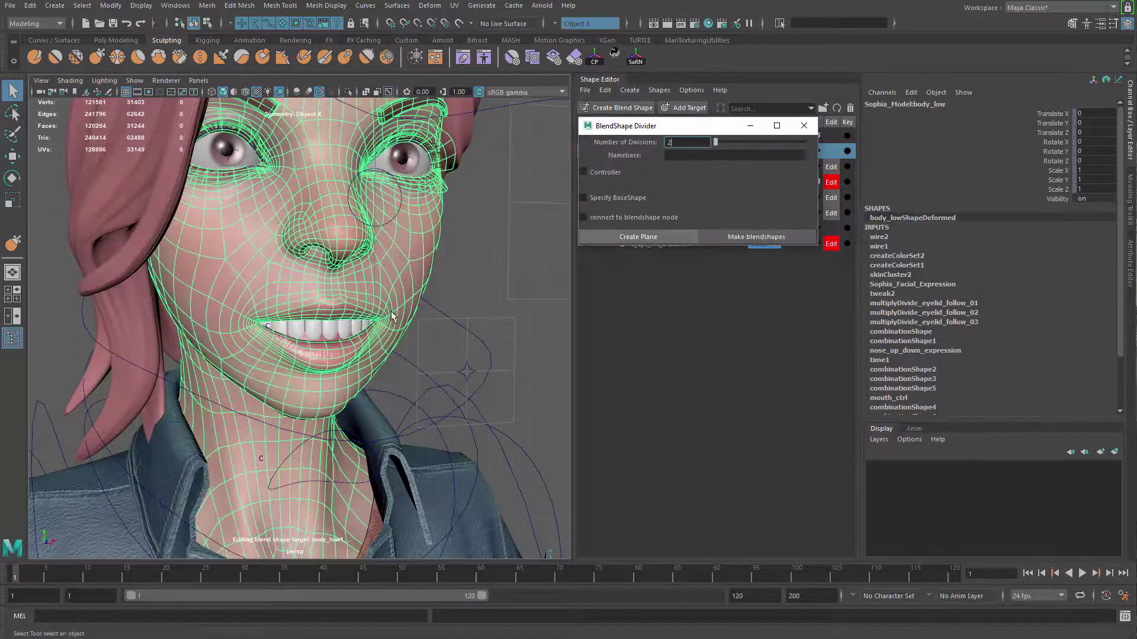
pyautogui.keyDown('alt'); pyautogui.moveTo(404, 358); pyautogui.dragTo(445, 301); pyautogui.keyUp('alt')
pyautogui.click(335, 327)
pyautogui.keyDown('shift'); pyautogui.click(298, 361); pyautogui.keyUp('shift')
pyautogui.hotkey('ctrl', 'g')
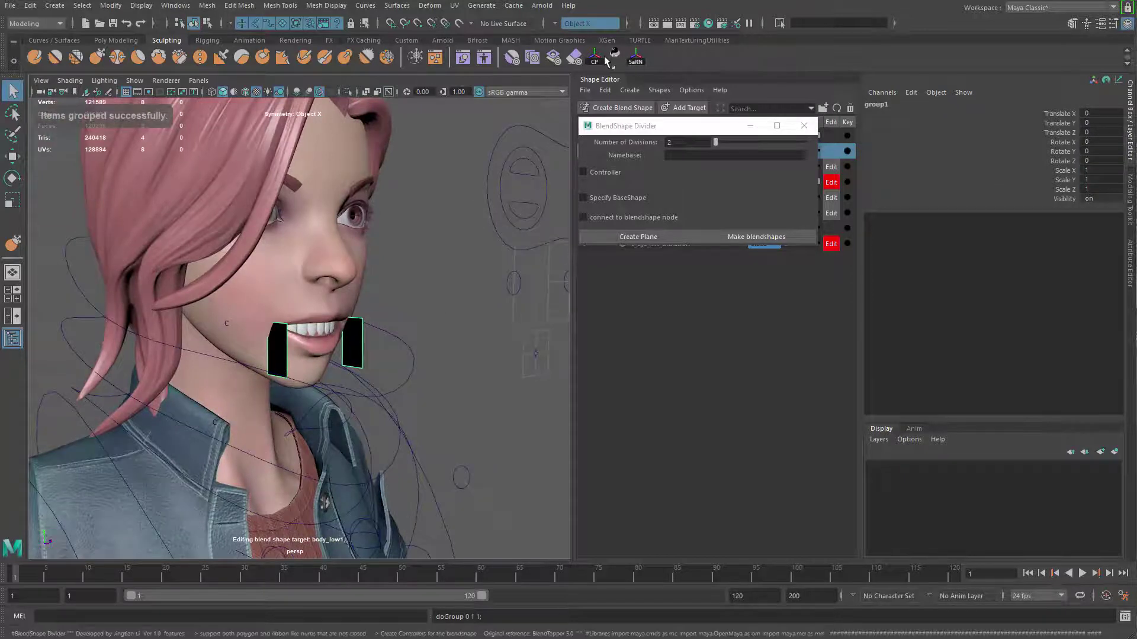
# Scale the plane group in X to about 0.55 around the center of the lower lip
pyautogui.keyDown('alt'); pyautogui.moveTo(380, 360); pyautogui.dragTo(393, 384); pyautogui.keyUp('alt')
pyautogui.press('r')
pyautogui.moveTo(361, 345)
pyautogui.mouseDown()
pyautogui.moveTo(339, 346)
pyautogui.moveTo(370, 363)
pyautogui.moveTo(364, 350)
pyautogui.mouseUp()
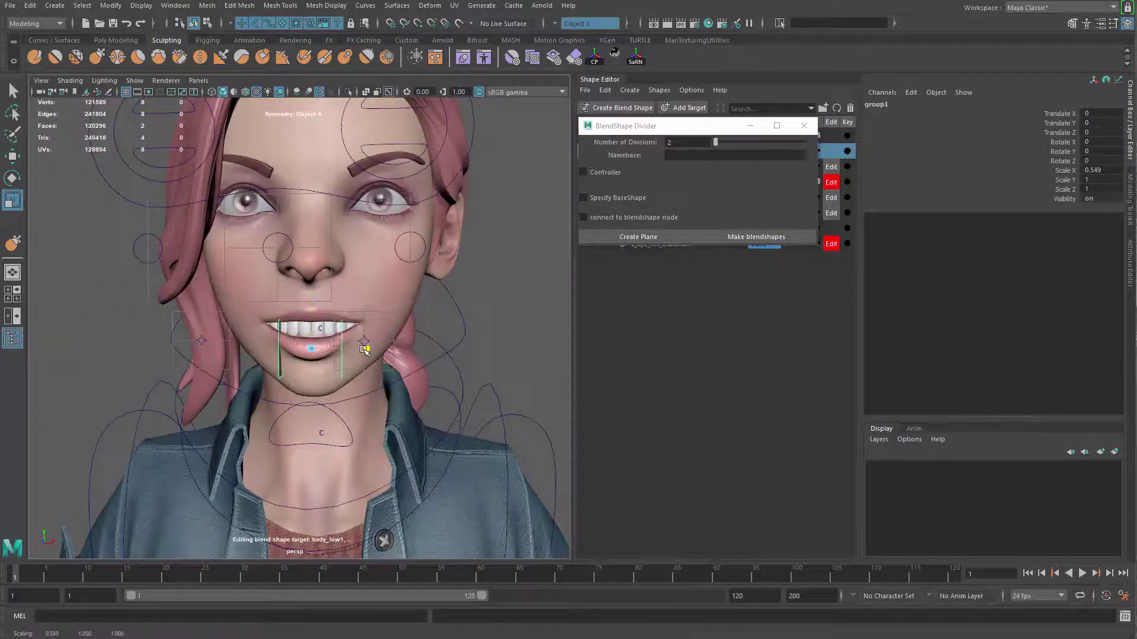
# Select the face mesh and make the split lower-lip blend shapes from it with 2 divisions
pyautogui.press('q')
pyautogui.click(380, 277)
pyautogui.keyDown('alt'); pyautogui.moveTo(380, 277); pyautogui.dragTo(433, 266); pyautogui.keyUp('alt')
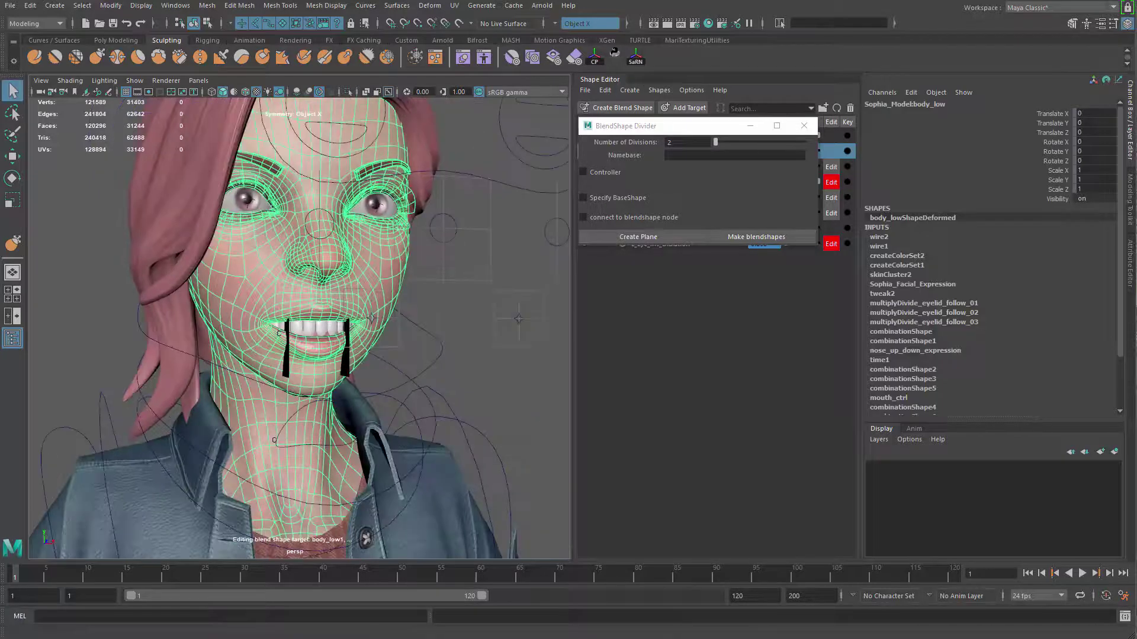
pyautogui.click(758, 236)
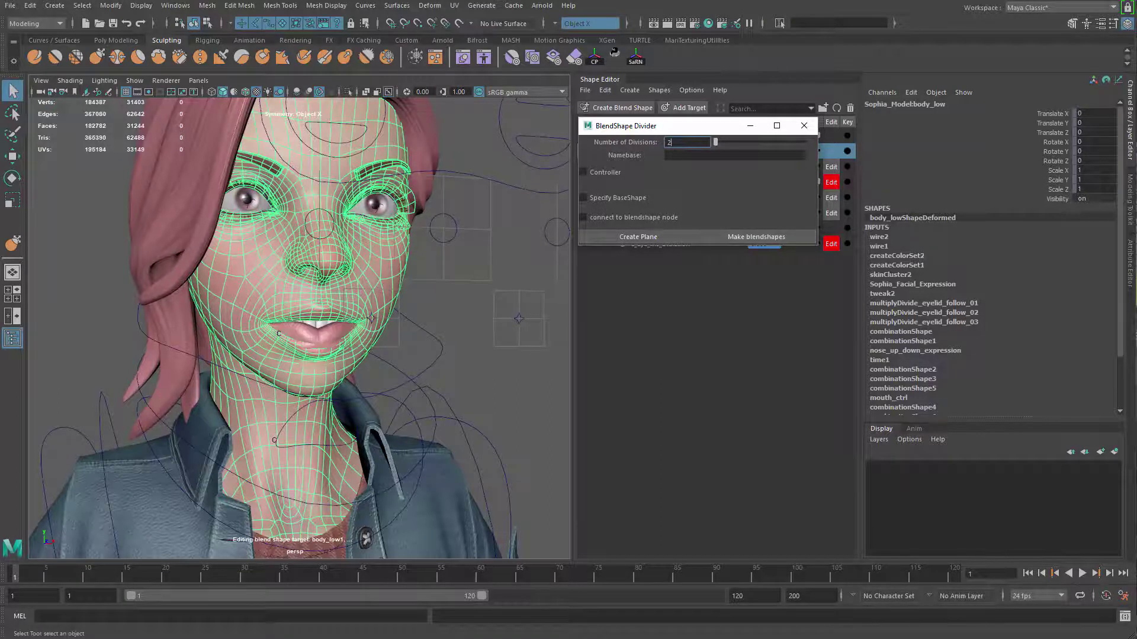
# Select the newly split body_lowDeformed__1 and body_lowDeformed__2 meshes and add them as targets to Sophia_Facial_Expression
pyautogui.moveTo(691, 638); pyautogui.dragTo(549, 414)
pyautogui.click(666, 460)
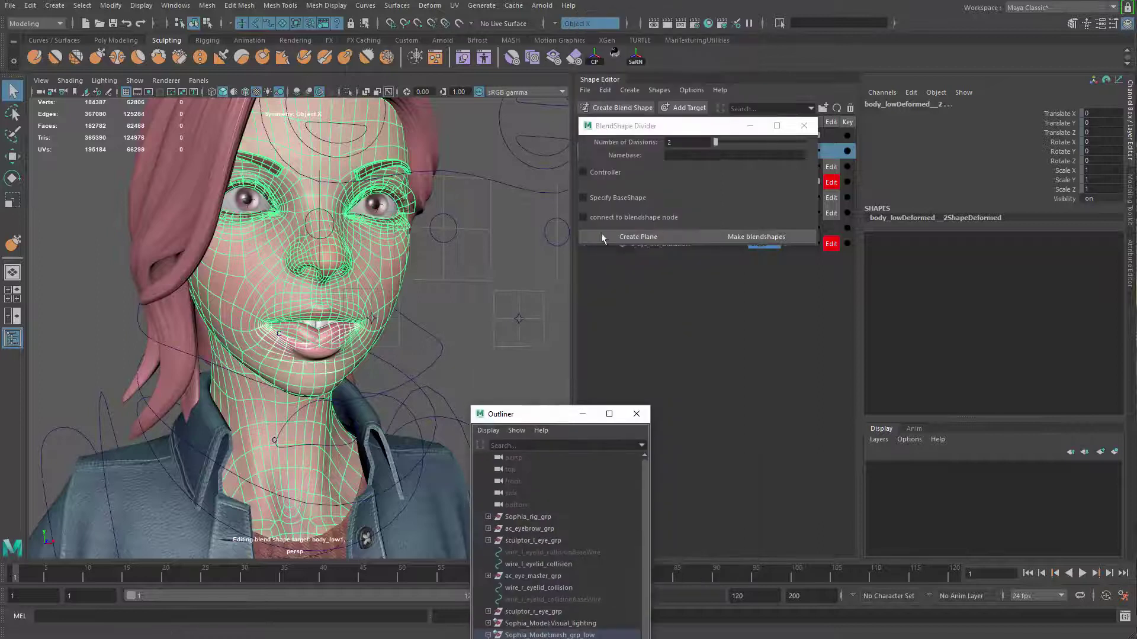
pyautogui.moveTo(651, 129); pyautogui.dragTo(752, 336)
pyautogui.click(654, 138)
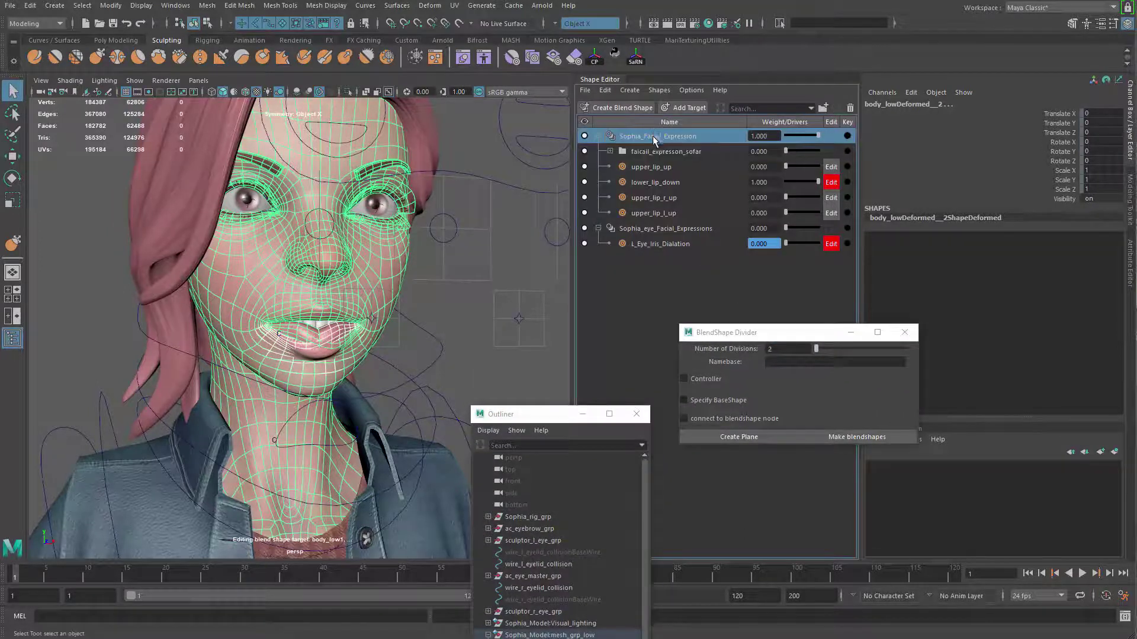
pyautogui.rightClick(654, 140)
pyautogui.click(697, 148)
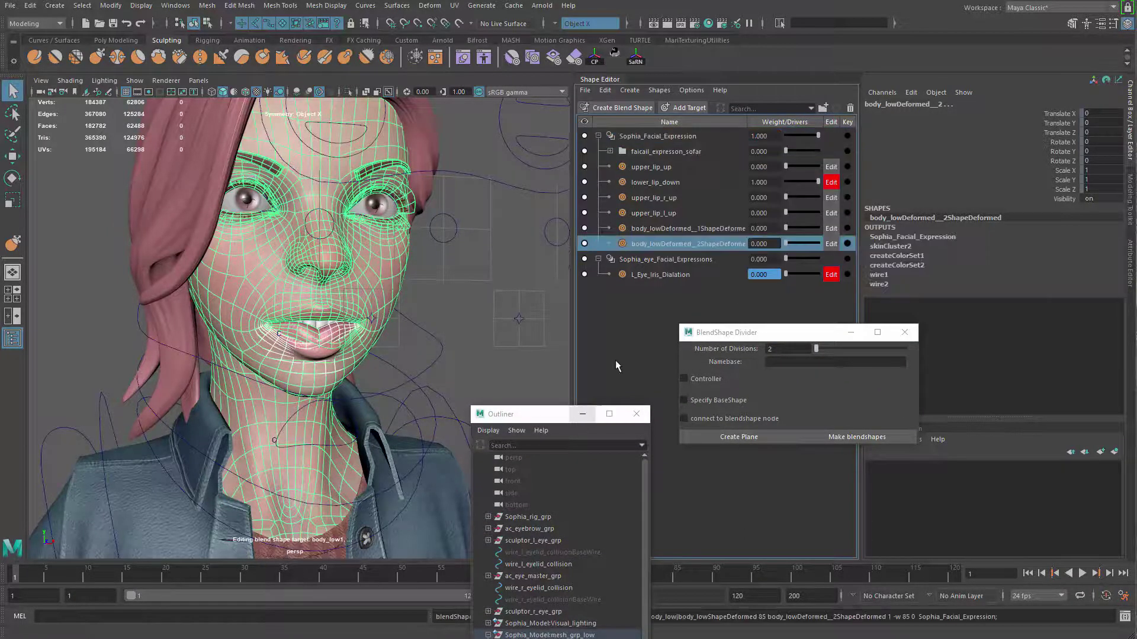
# Move the divider window out of the way and delete the two lower-lip split meshes and their plane group
pyautogui.moveTo(571, 414); pyautogui.dragTo(25, 527)
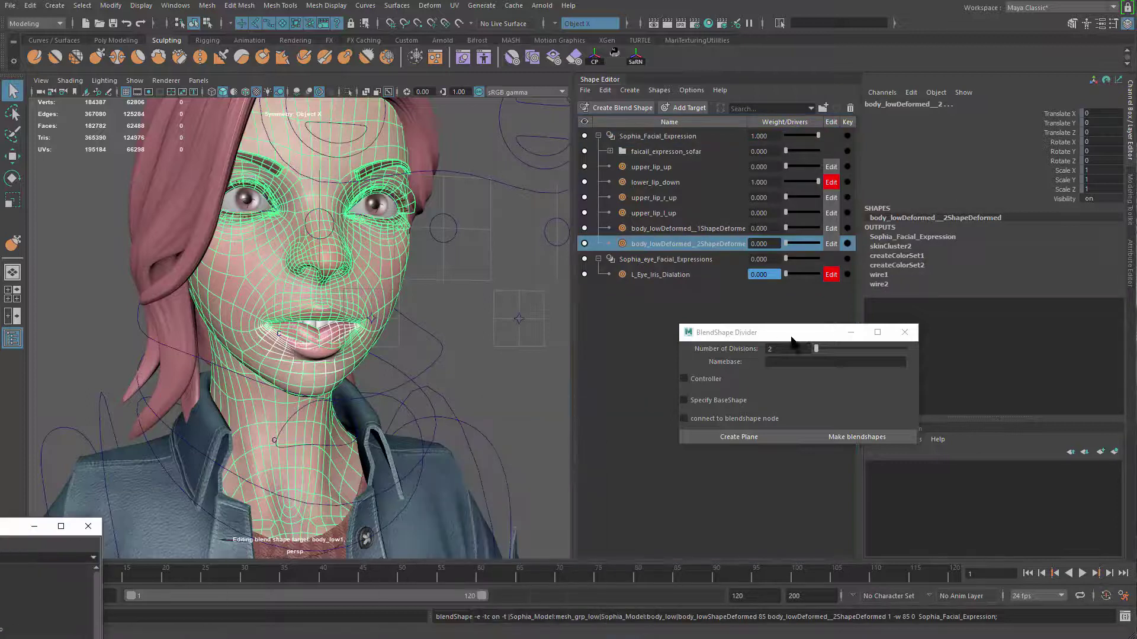
pyautogui.moveTo(791, 339); pyautogui.dragTo(1136, 154)
pyautogui.moveTo(6, 527); pyautogui.dragTo(678, 65)
pyautogui.click(642, 489)
pyautogui.keyDown('shift'); pyautogui.click(646, 510); pyautogui.keyUp('shift')
pyautogui.press('Delete')
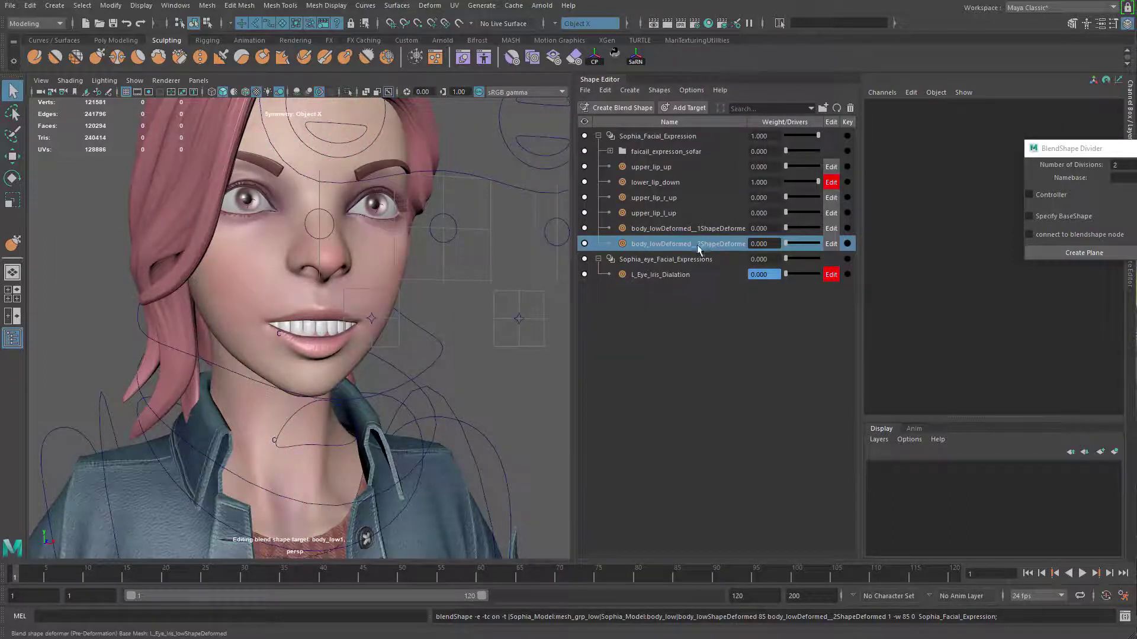
# Rename the new body_lowDeformed__1 target as lower_lip_r_down, based on the copied lower_lip_down name
pyautogui.click(694, 228)
pyautogui.click(670, 197)
pyautogui.doubleClick(676, 182)
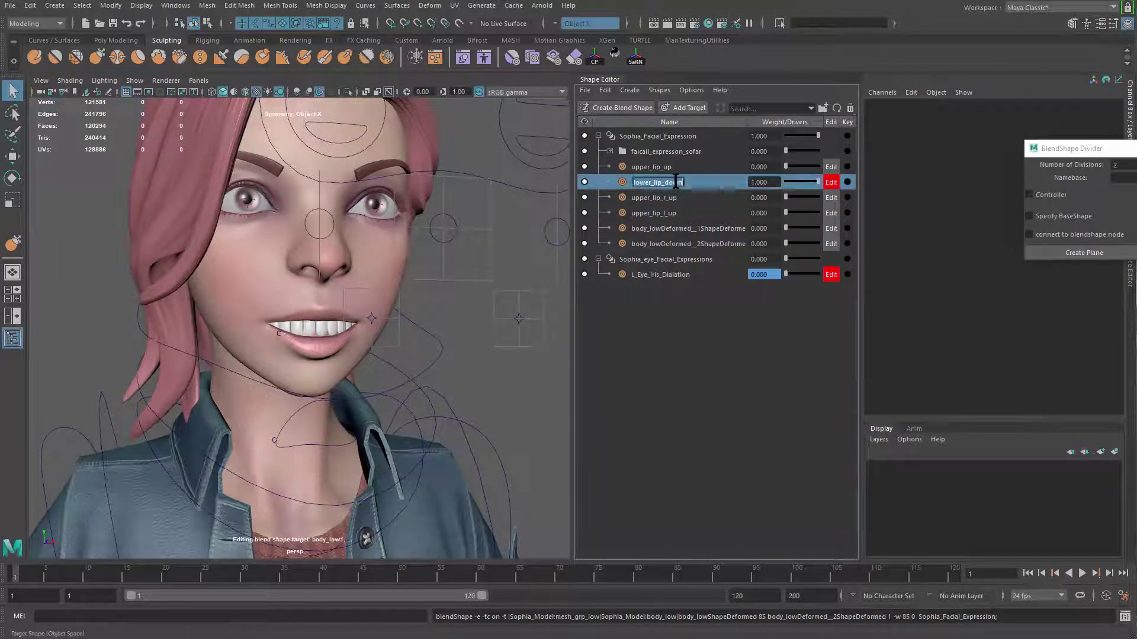
pyautogui.hotkey('ctrl', 'c')
pyautogui.doubleClick(683, 229)
pyautogui.hotkey('ctrl', 'v')
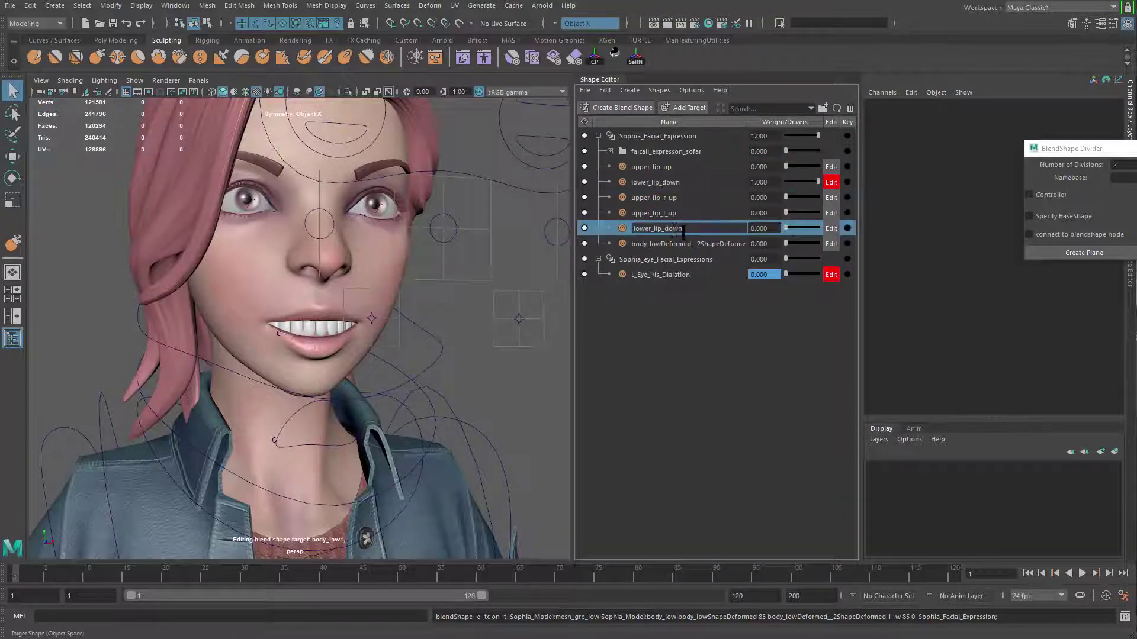
pyautogui.press('Left')
pyautogui.press('Left')
pyautogui.press('Left')
pyautogui.press('Left')
pyautogui.write('r_')
# Rename the remaining body_lowDeformed__2 target as lower_lip_l_down, based on the copied lower_lip_r_down name
pyautogui.hotkey('ctrl', 'a')
pyautogui.hotkey('ctrl', 'c')
pyautogui.doubleClick(708, 243)
pyautogui.hotkey('ctrl', 'v')
pyautogui.press('Left')
pyautogui.press('Left')
pyautogui.press('Left')
pyautogui.press('Left')
pyautogui.press('Left')
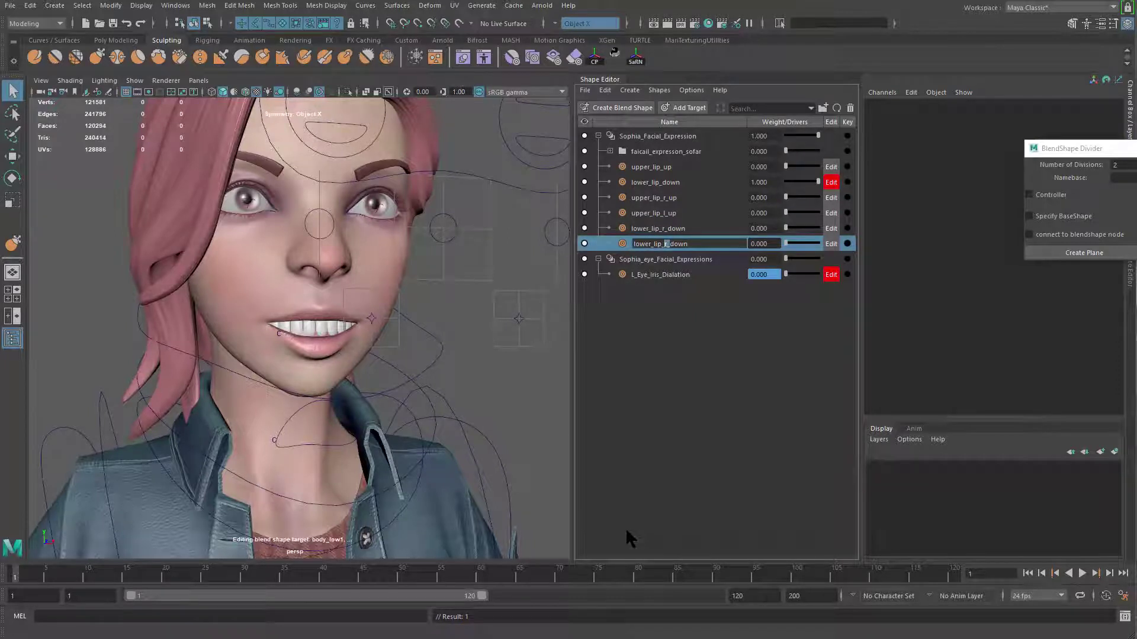
pyautogui.press('Return')
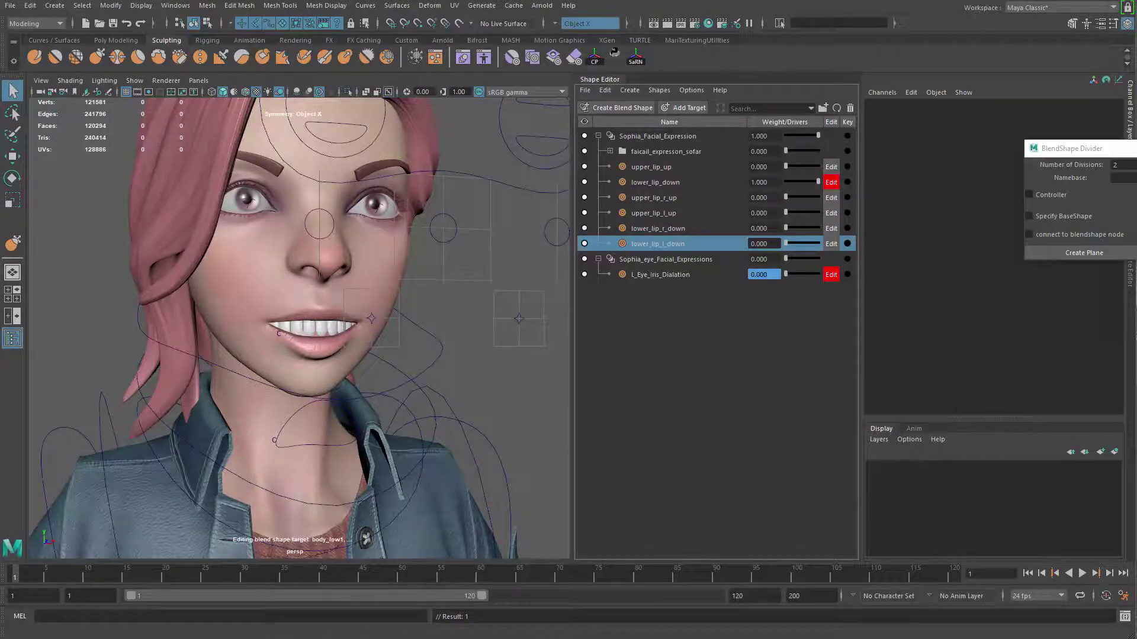
# Reset the lower_lip_down weight to 0 and check upper_lip_up and lower_lip_down together on the face
pyautogui.keyDown('alt'); pyautogui.moveTo(406, 347); pyautogui.dragTo(442, 385, button='right'); pyautogui.keyUp('alt')
pyautogui.keyDown('alt'); pyautogui.moveTo(442, 385); pyautogui.dragTo(409, 381, button='middle'); pyautogui.keyUp('alt')
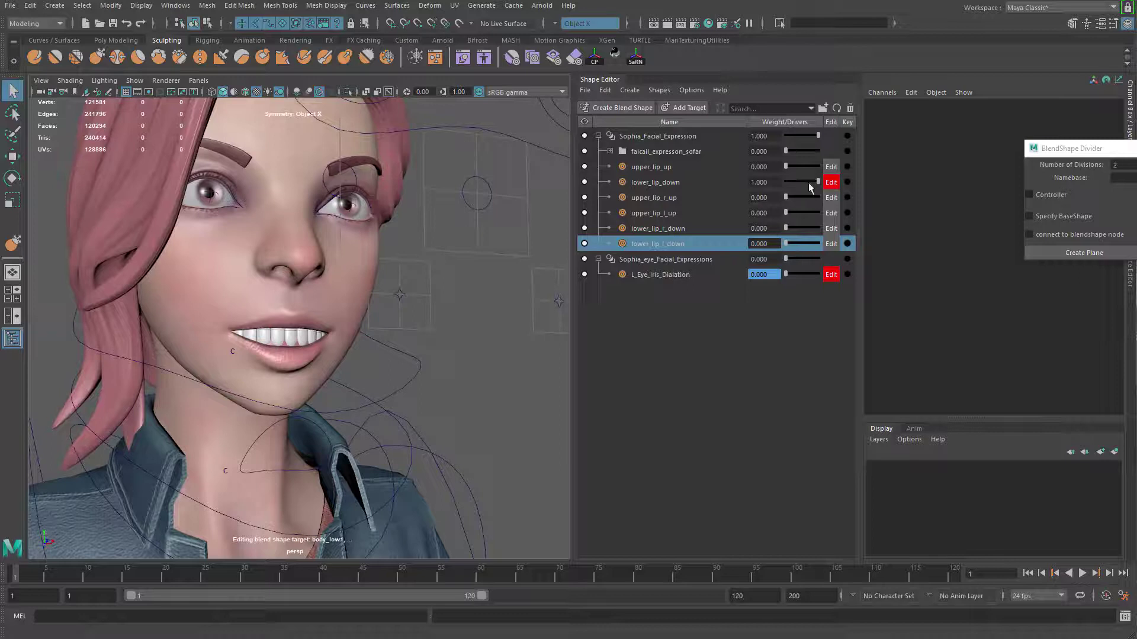
pyautogui.moveTo(815, 183); pyautogui.dragTo(687, 200)
pyautogui.click(649, 172)
pyautogui.keyDown('shift'); pyautogui.click(649, 182); pyautogui.keyUp('shift')
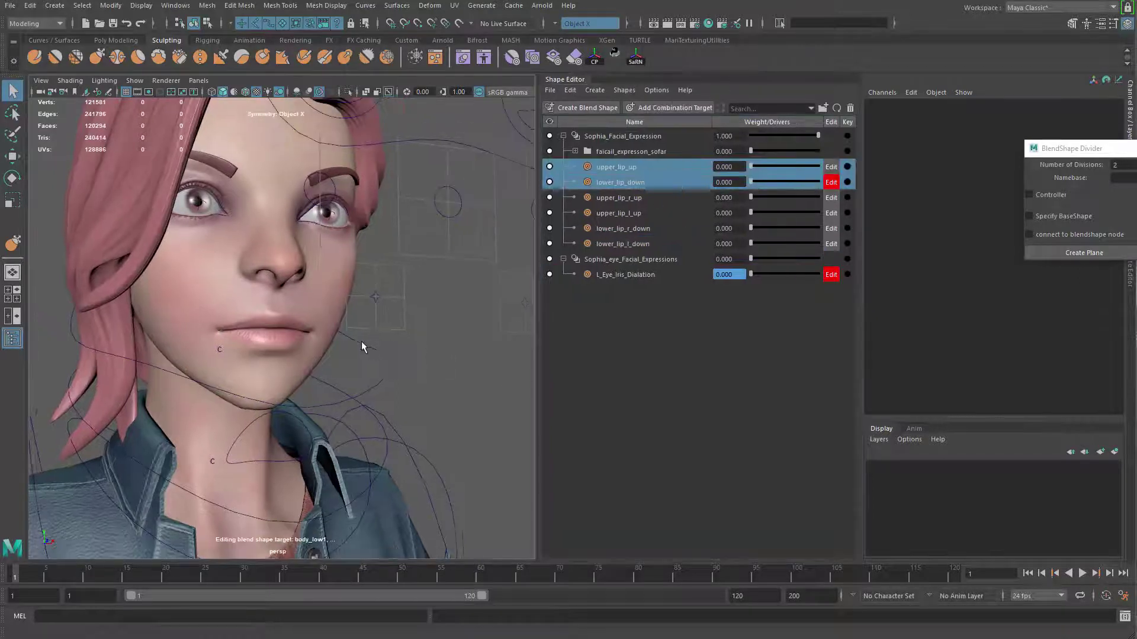
pyautogui.keyDown('alt'); pyautogui.moveTo(362, 341); pyautogui.dragTo(397, 345, button='middle'); pyautogui.keyUp('alt')
pyautogui.moveTo(752, 168); pyautogui.dragTo(704, 189)
pyautogui.keyDown('alt'); pyautogui.moveTo(331, 331); pyautogui.dragTo(316, 332, button='middle'); pyautogui.keyUp('alt')
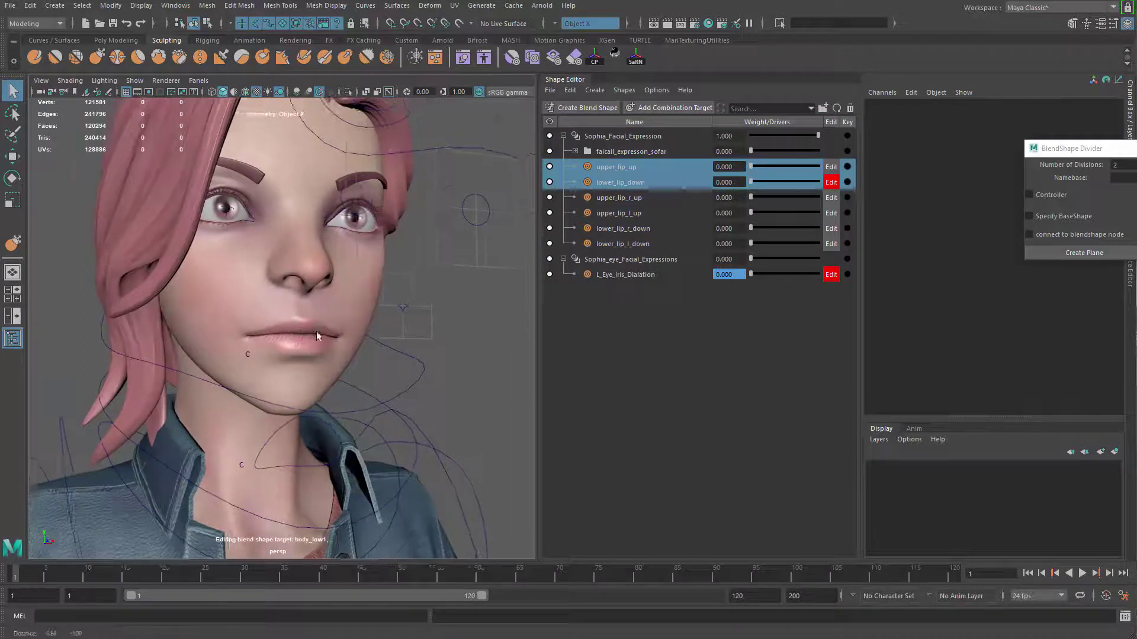
pyautogui.keyDown('alt'); pyautogui.moveTo(316, 332); pyautogui.dragTo(385, 363); pyautogui.keyUp('alt')
pyautogui.keyDown('alt'); pyautogui.moveTo(386, 304); pyautogui.dragTo(411, 269, button='middle'); pyautogui.keyUp('alt')
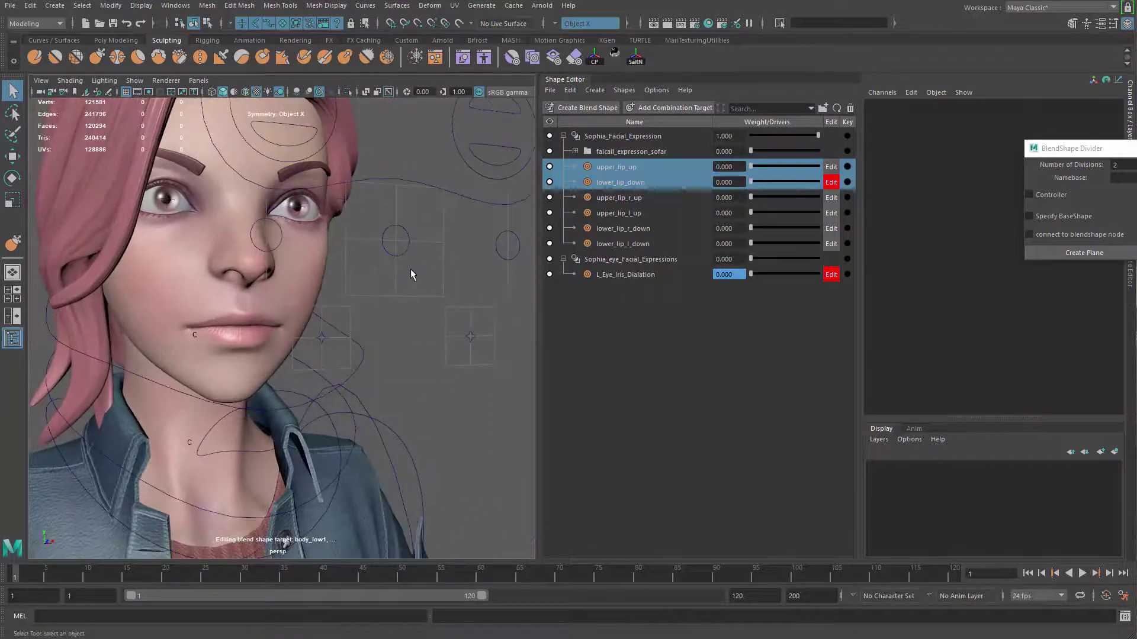
# Duplicate the nose control group and move the copy below the original to about Translate Y -3.115
pyautogui.click(432, 252)
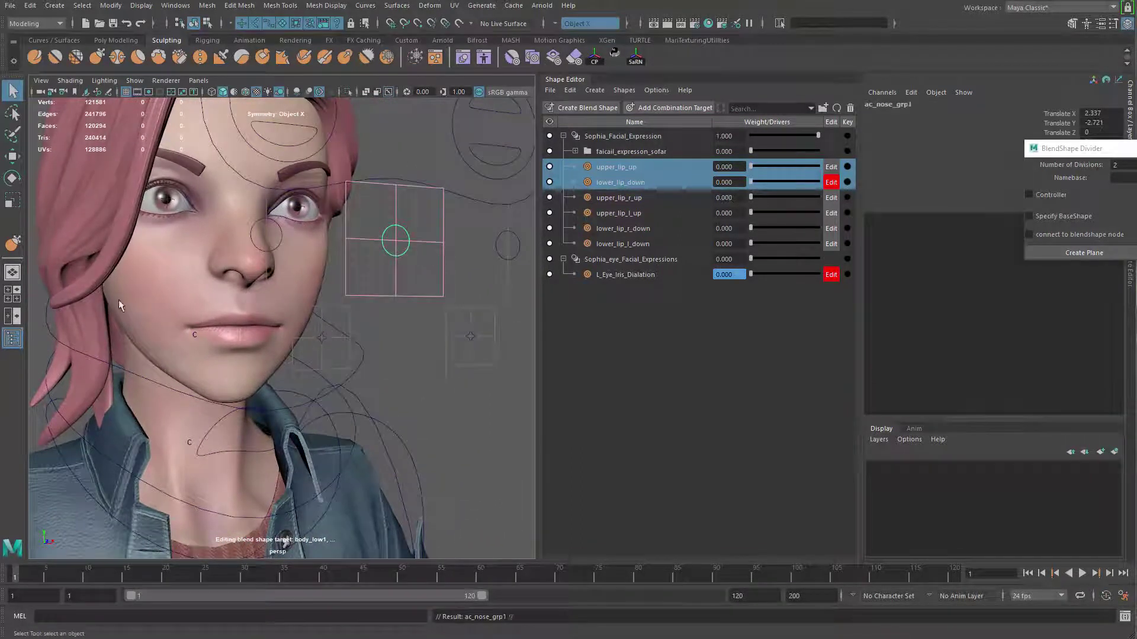
pyautogui.press('w')
pyautogui.moveTo(395, 184); pyautogui.dragTo(395, 266)
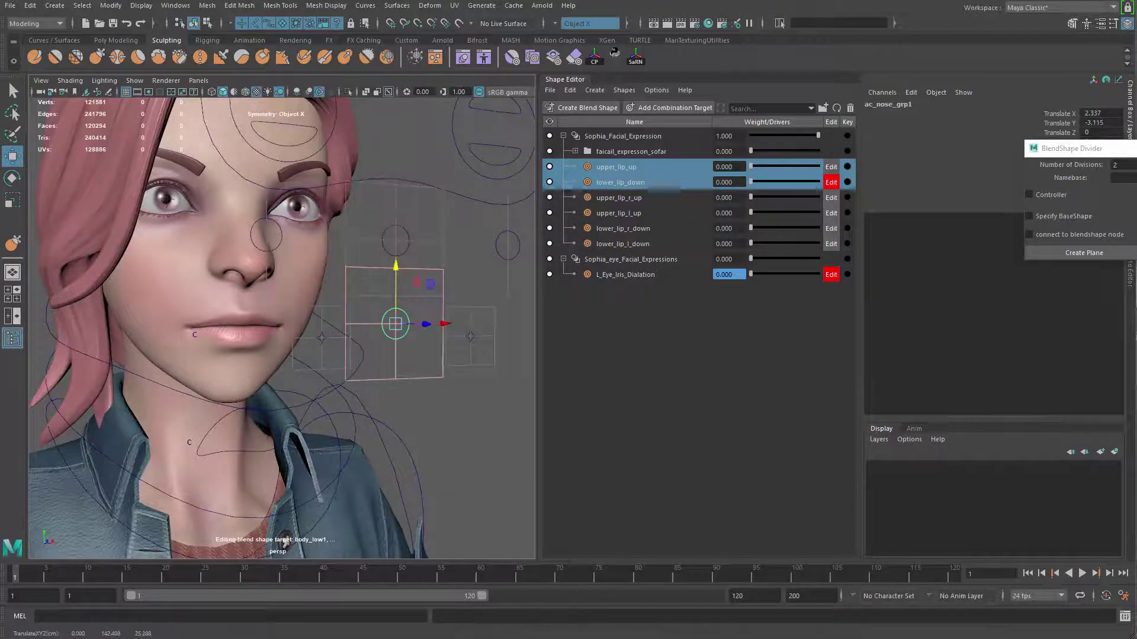
# Set Scale Y to 0.5 on the ac_nose_range, ac_nose_range1 and ac_nose_range2 curves inside ac_nose_grp1
pyautogui.moveTo(1136, 55); pyautogui.dragTo(817, 50)
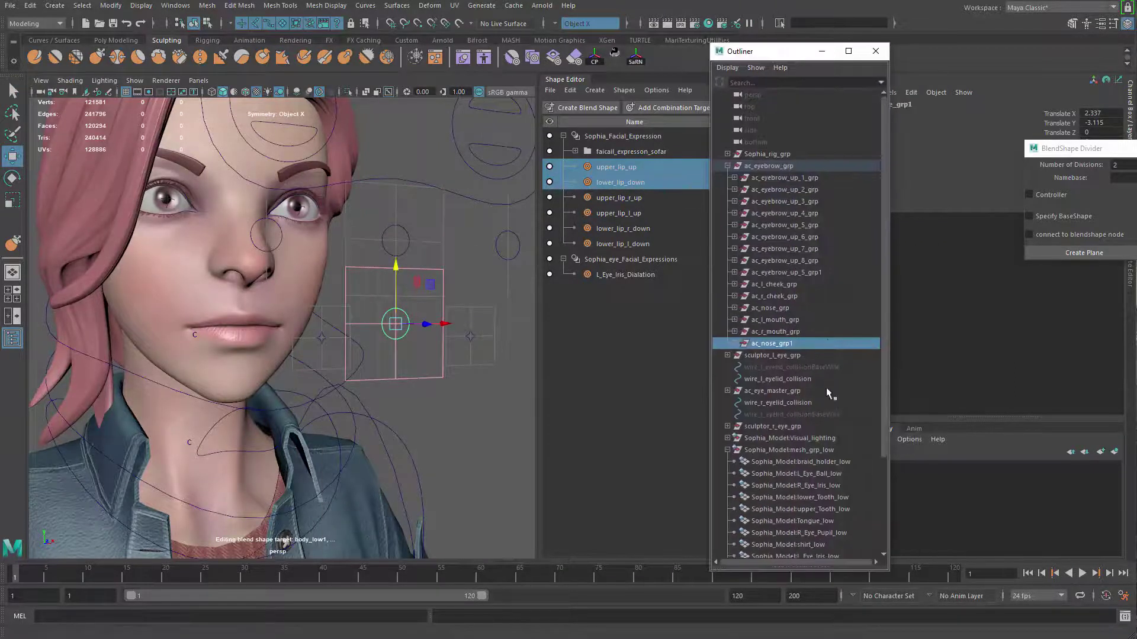
pyautogui.click(734, 343)
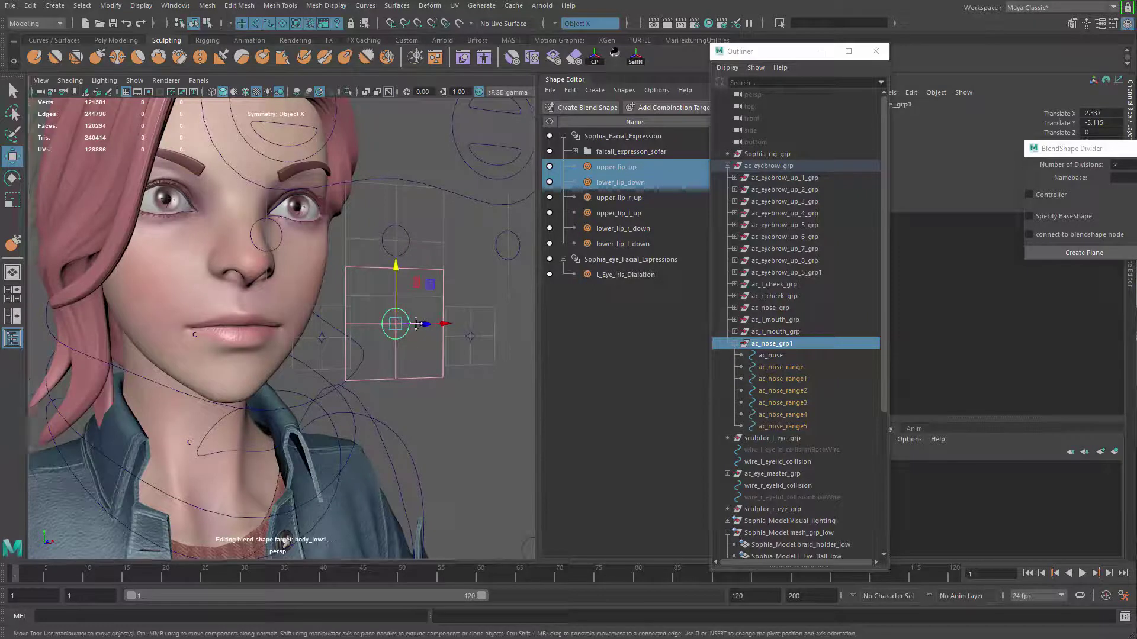
pyautogui.keyDown('alt'); pyautogui.moveTo(384, 344); pyautogui.dragTo(338, 375, button='middle'); pyautogui.keyUp('alt')
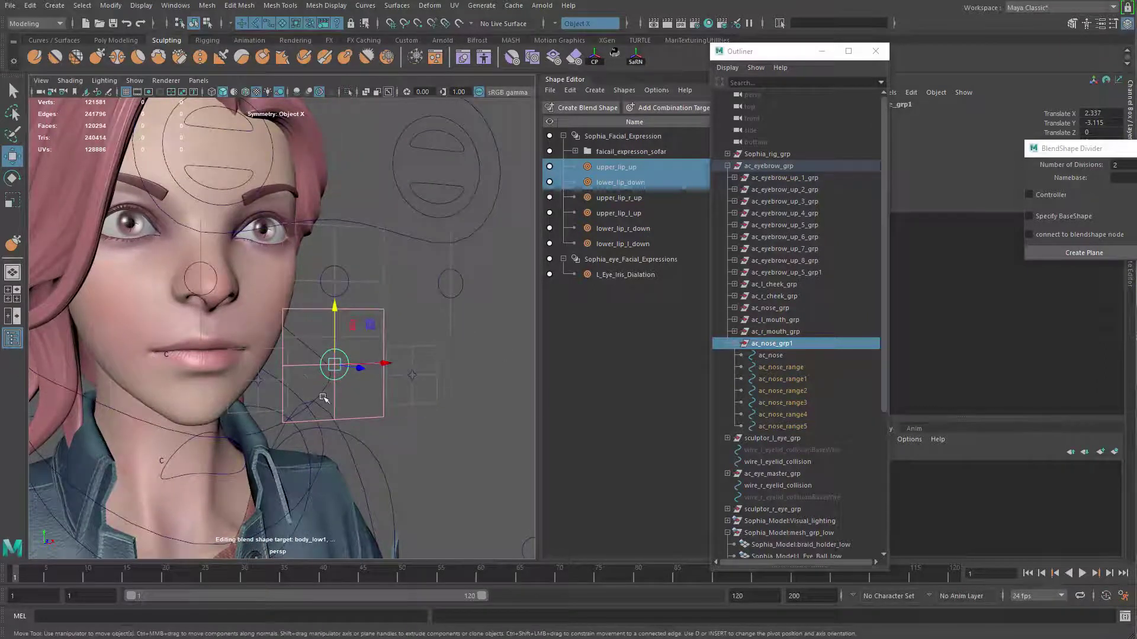
pyautogui.moveTo(791, 368); pyautogui.dragTo(792, 392)
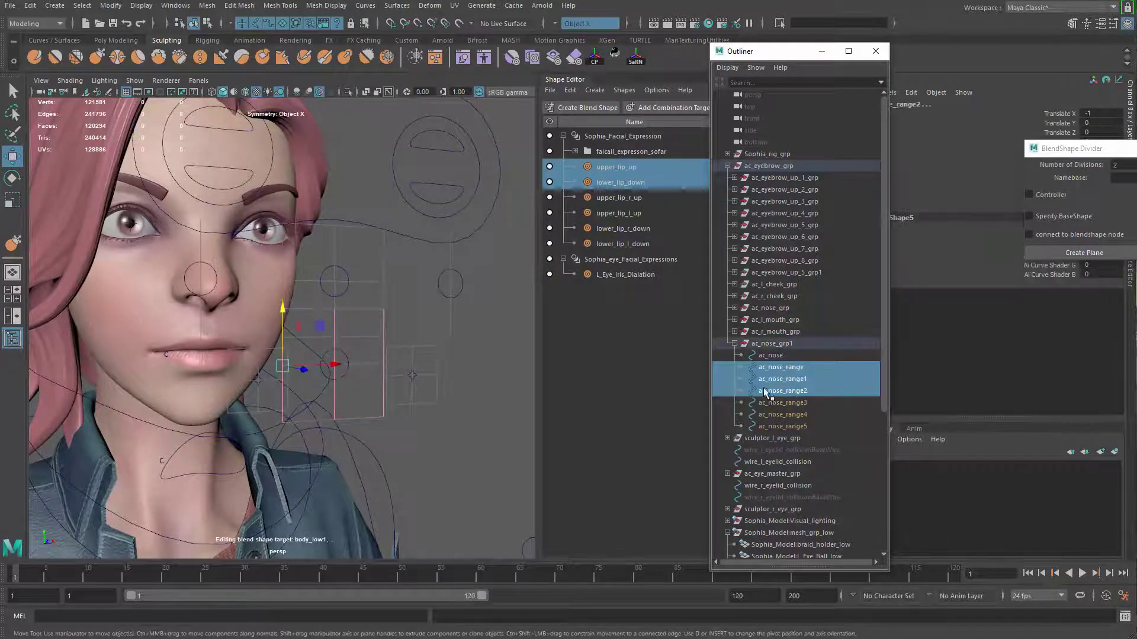
pyautogui.keyDown('alt'); pyautogui.moveTo(453, 342); pyautogui.dragTo(418, 269, button='middle'); pyautogui.keyUp('alt')
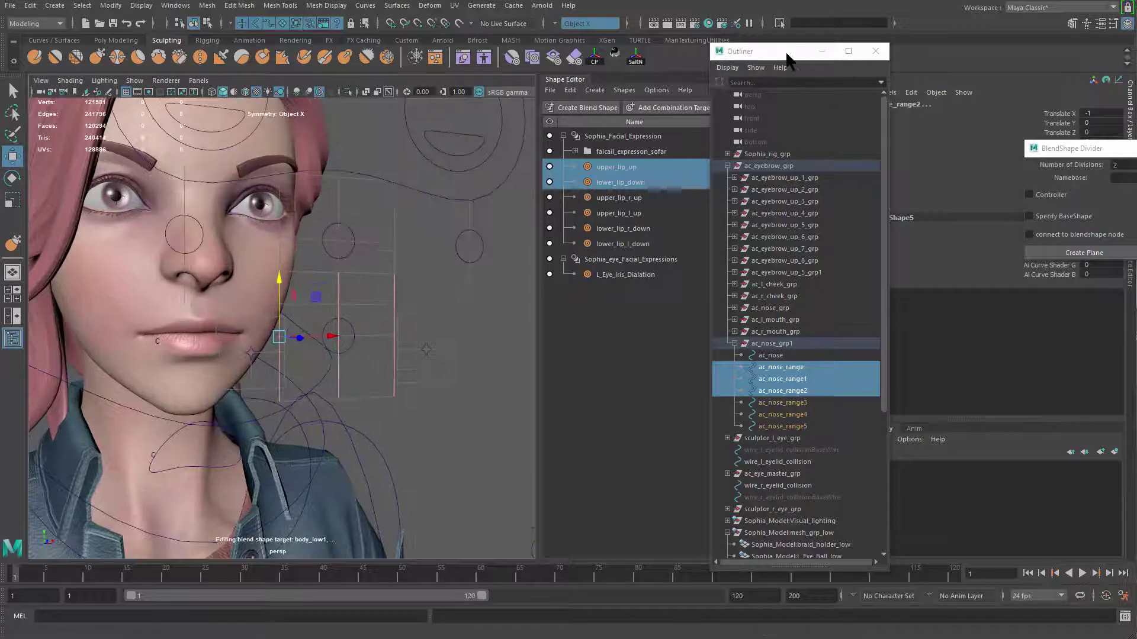
pyautogui.moveTo(789, 57); pyautogui.dragTo(662, 112)
pyautogui.moveTo(1099, 148); pyautogui.dragTo(964, 495)
pyautogui.click(1100, 179)
pyautogui.write('0.')
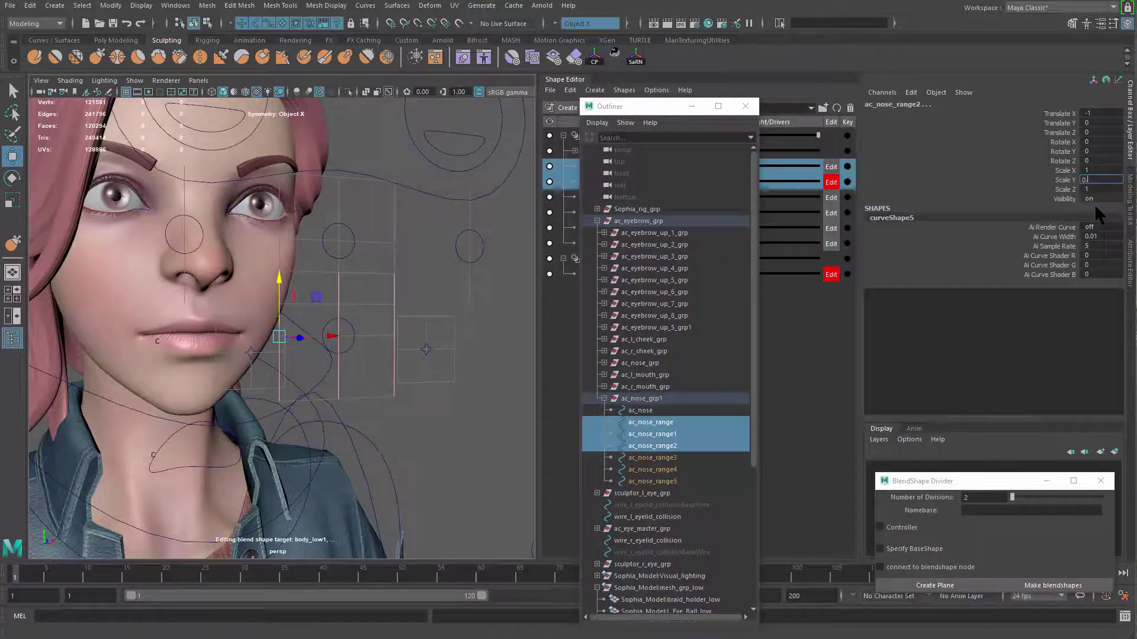
pyautogui.write('5')
pyautogui.press('Return')
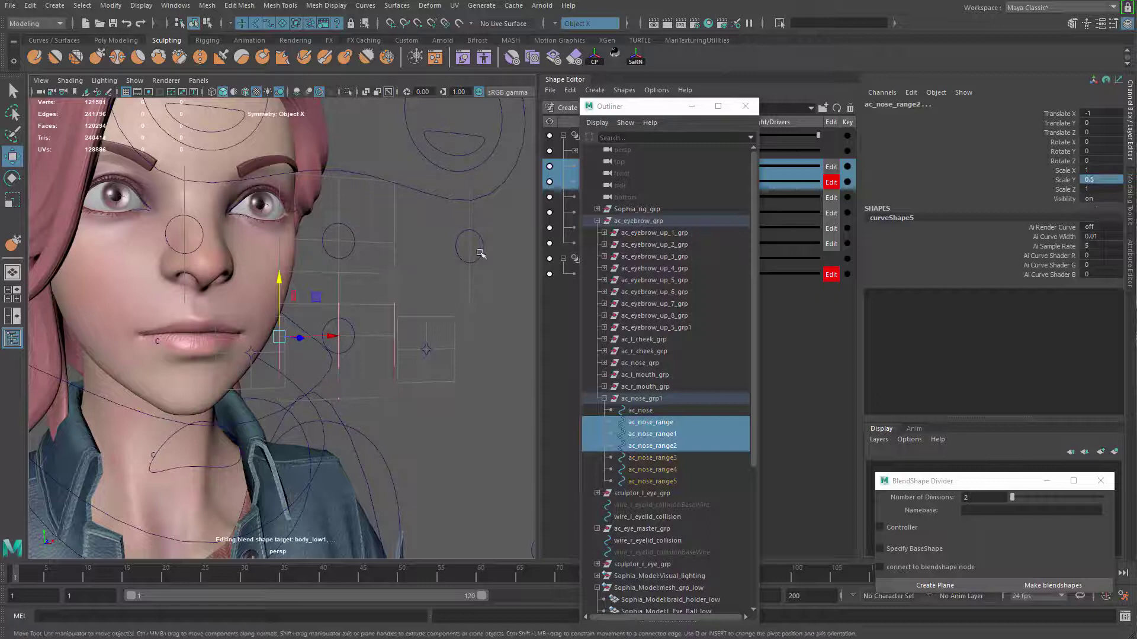
# Set Translate Y of the three shortened range curves to 0.5 and delete ac_nose_range5
pyautogui.doubleClick(1096, 123)
pyautogui.press('Return')
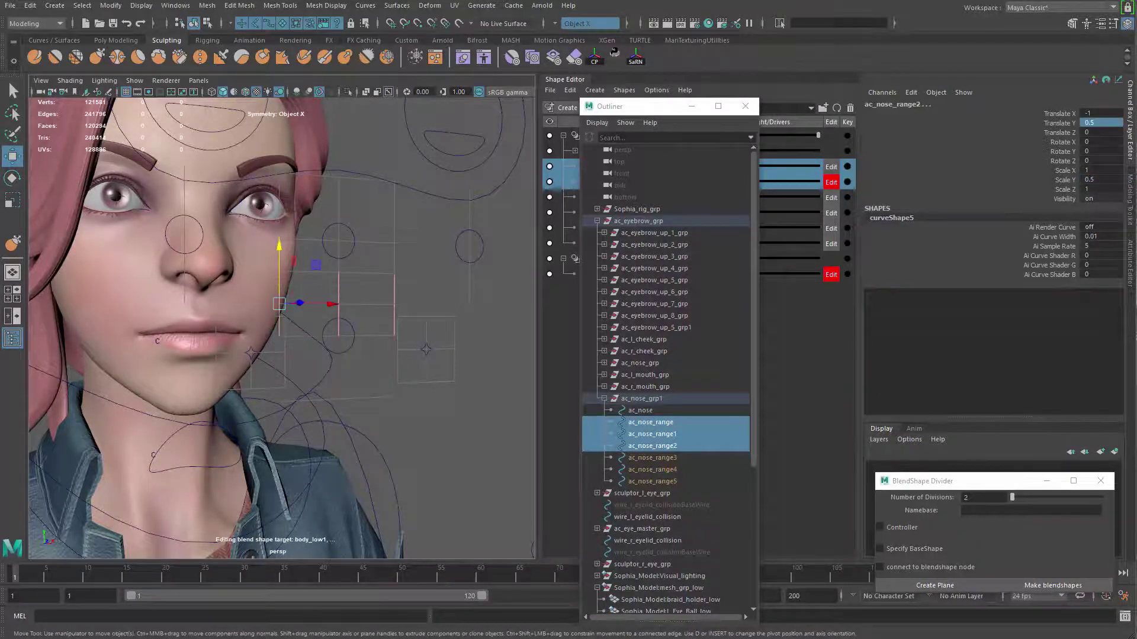
pyautogui.scroll(2, 360, 241)
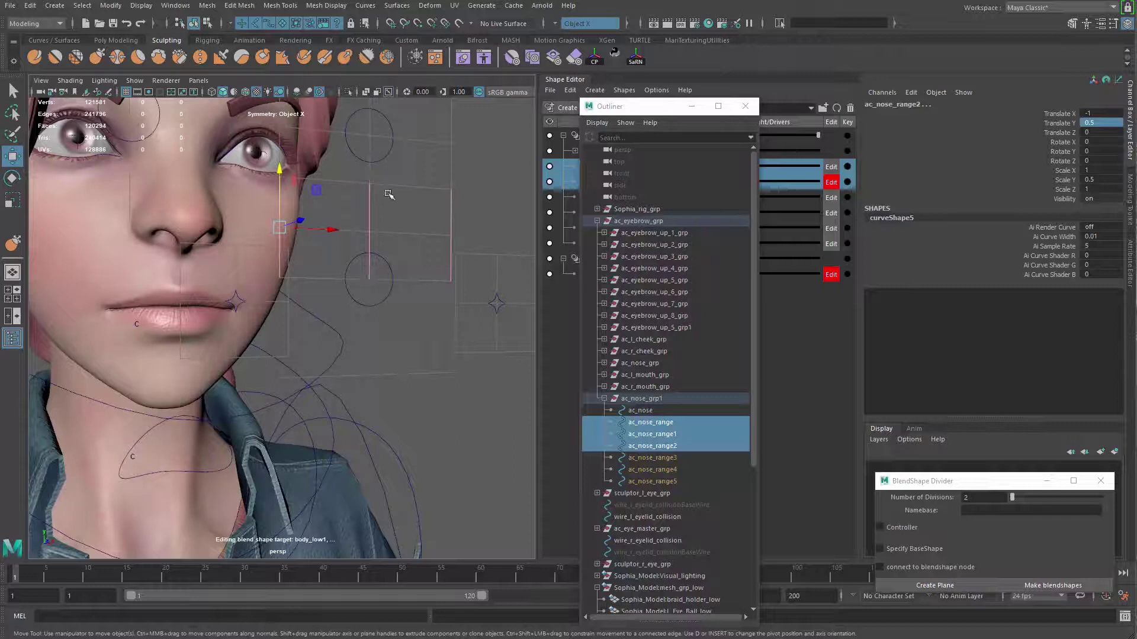
pyautogui.moveTo(411, 314)
pyautogui.keyDown('alt'); pyautogui.mouseDown()
pyautogui.moveTo(426, 318)
pyautogui.moveTo(413, 320)
pyautogui.mouseUp(); pyautogui.keyUp('alt')
pyautogui.keyDown('alt'); pyautogui.moveTo(413, 320); pyautogui.dragTo(365, 264, button='middle'); pyautogui.keyUp('alt')
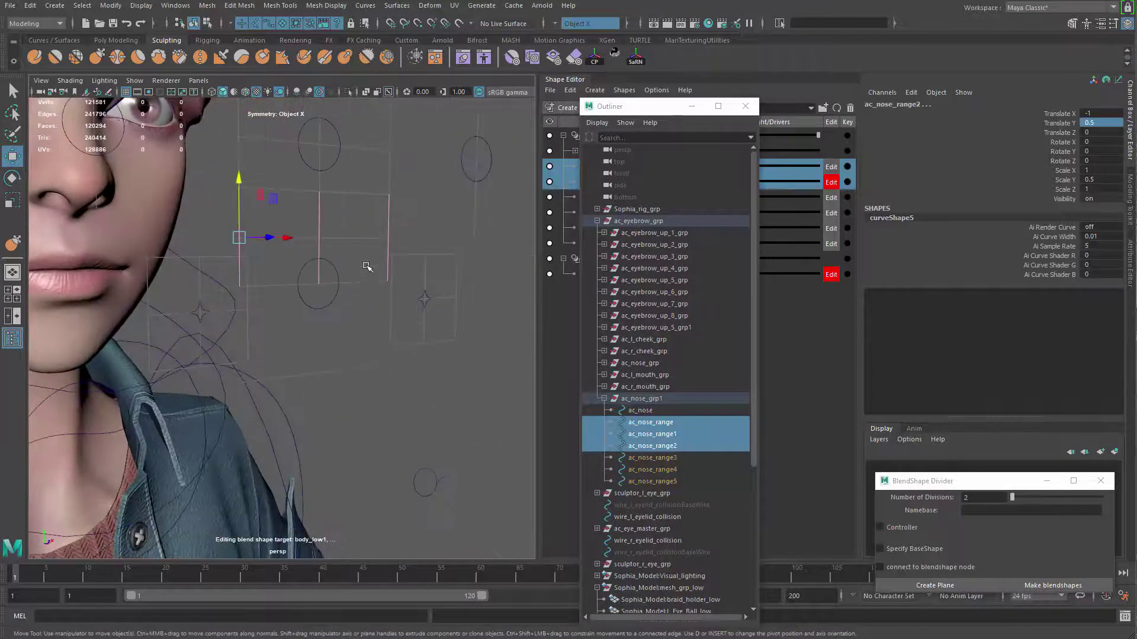
pyautogui.click(663, 481)
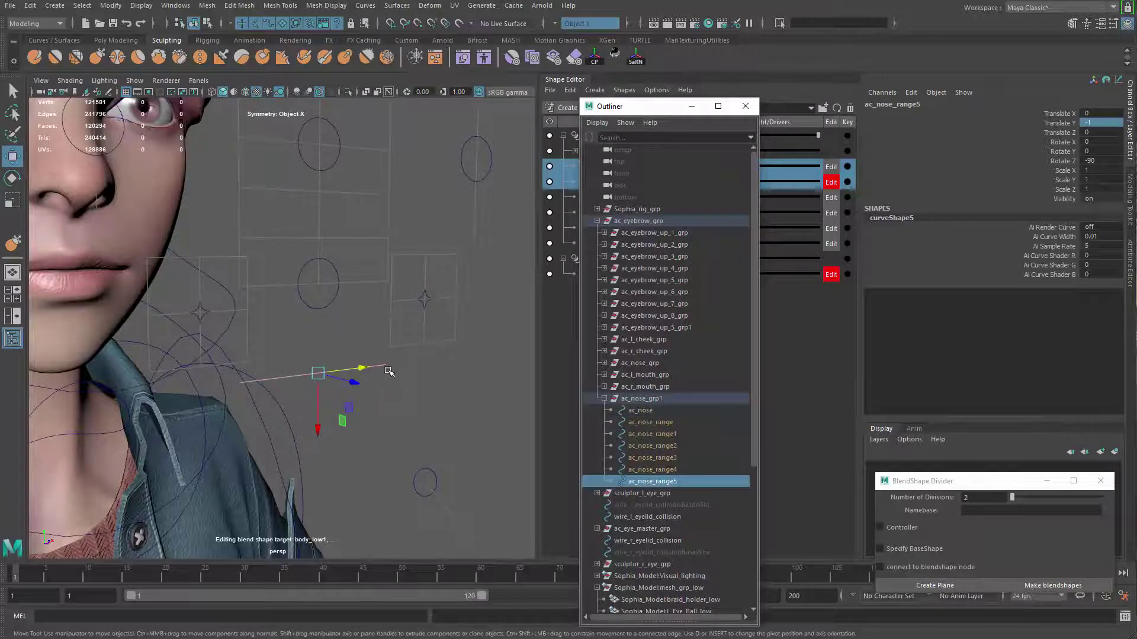
pyautogui.press('Delete')
# Move the whole ac_nose_grp1 control further down, to about Translate Y -3.27
pyautogui.click(322, 305)
pyautogui.press('Up')
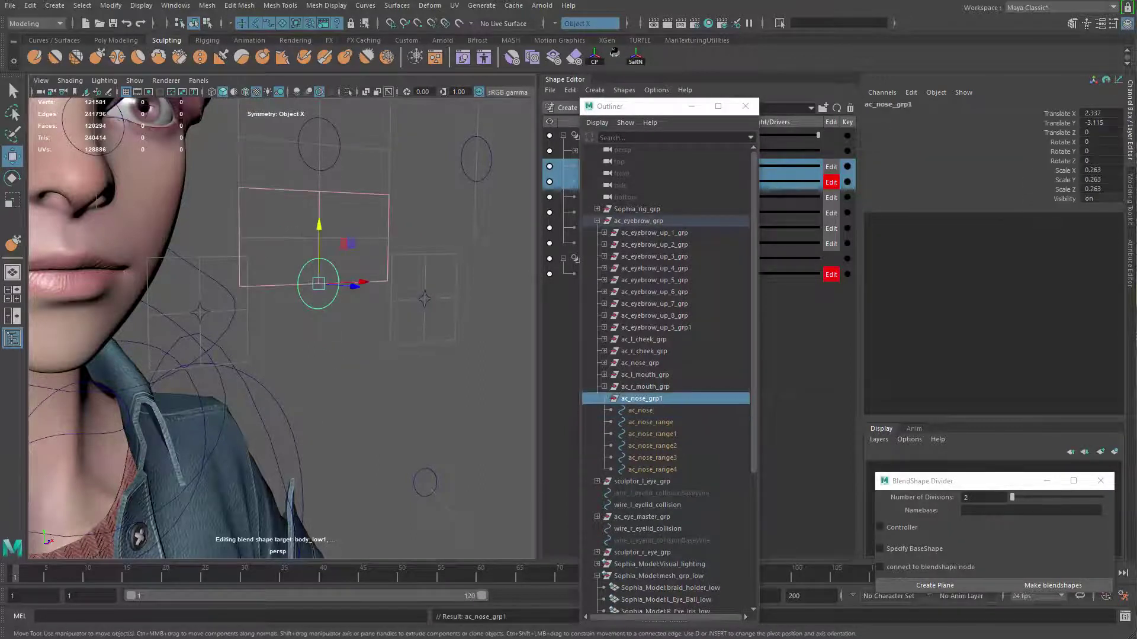
pyautogui.moveTo(317, 226); pyautogui.dragTo(319, 278)
# Scale down the original ac_nose_grp control uniformly
pyautogui.click(332, 123)
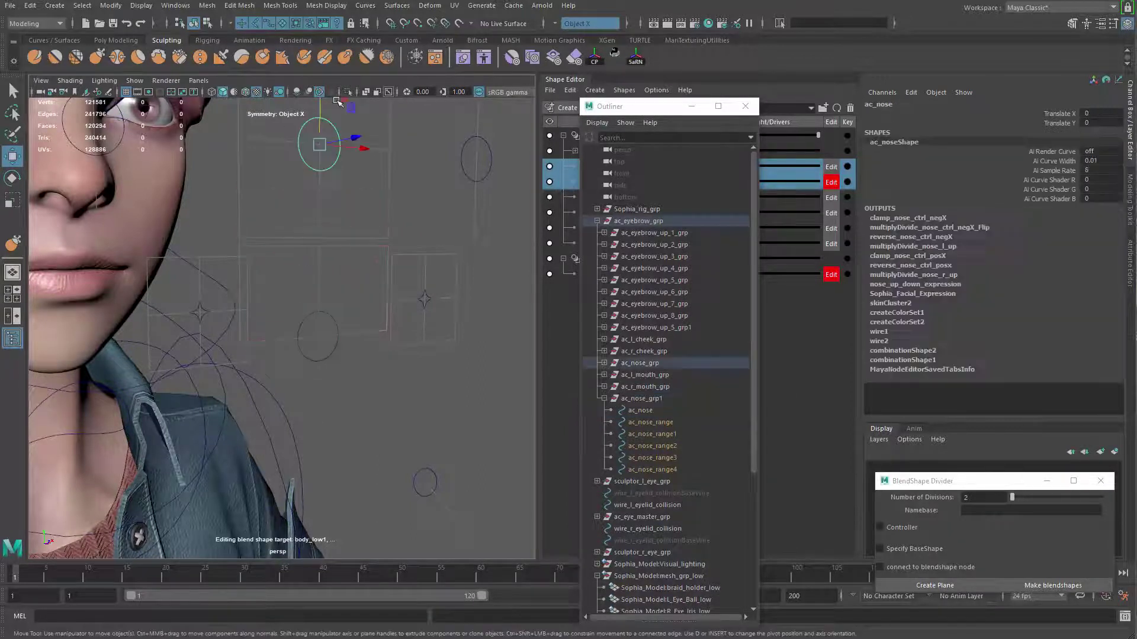
pyautogui.press('Up')
pyautogui.press('r')
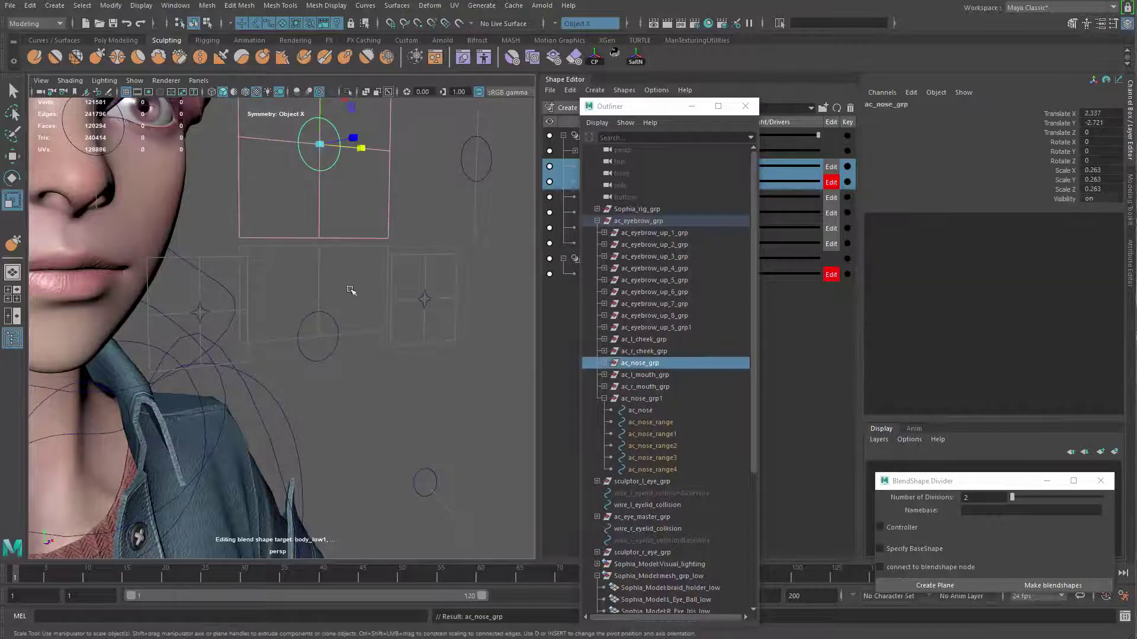
pyautogui.keyDown('alt'); pyautogui.moveTo(350, 291); pyautogui.dragTo(326, 363); pyautogui.keyUp('alt')
pyautogui.keyDown('alt'); pyautogui.moveTo(325, 363); pyautogui.dragTo(434, 424, button='middle'); pyautogui.keyUp('alt')
pyautogui.moveTo(358, 326); pyautogui.dragTo(301, 333)
# Scale ac_nose_grp1 down uniformly to about 0.12 and raise it beside the mouth to about Translate Y -3.155
pyautogui.keyDown('alt'); pyautogui.moveTo(322, 373); pyautogui.dragTo(398, 292, button='middle'); pyautogui.keyUp('alt')
pyautogui.moveTo(384, 274); pyautogui.dragTo(368, 338)
pyautogui.press('Up')
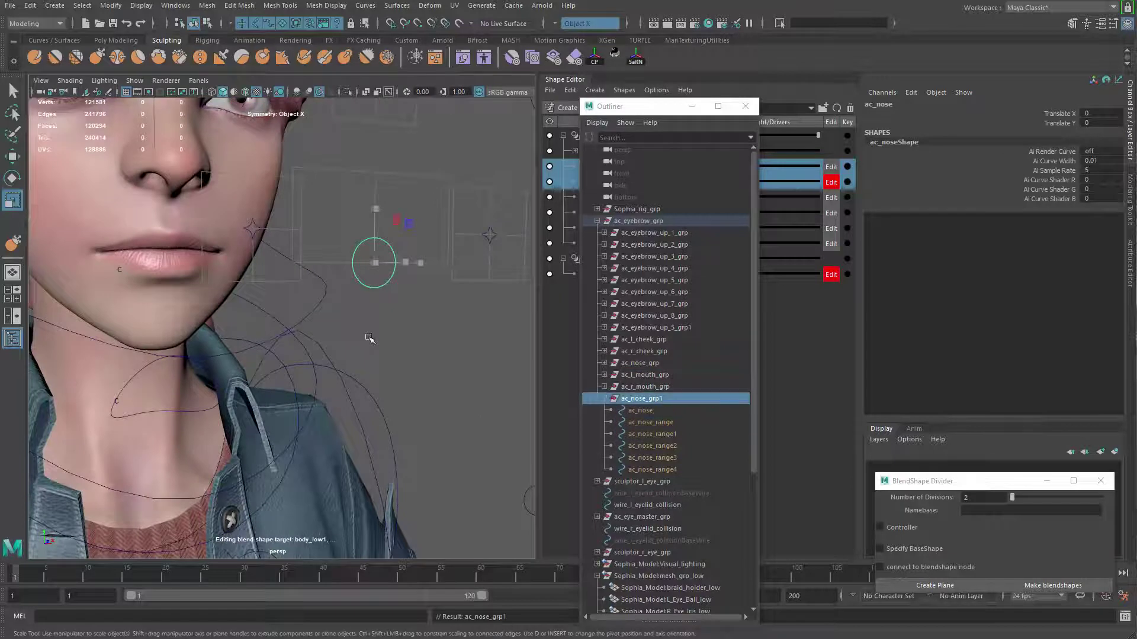
pyautogui.moveTo(374, 263); pyautogui.dragTo(321, 258)
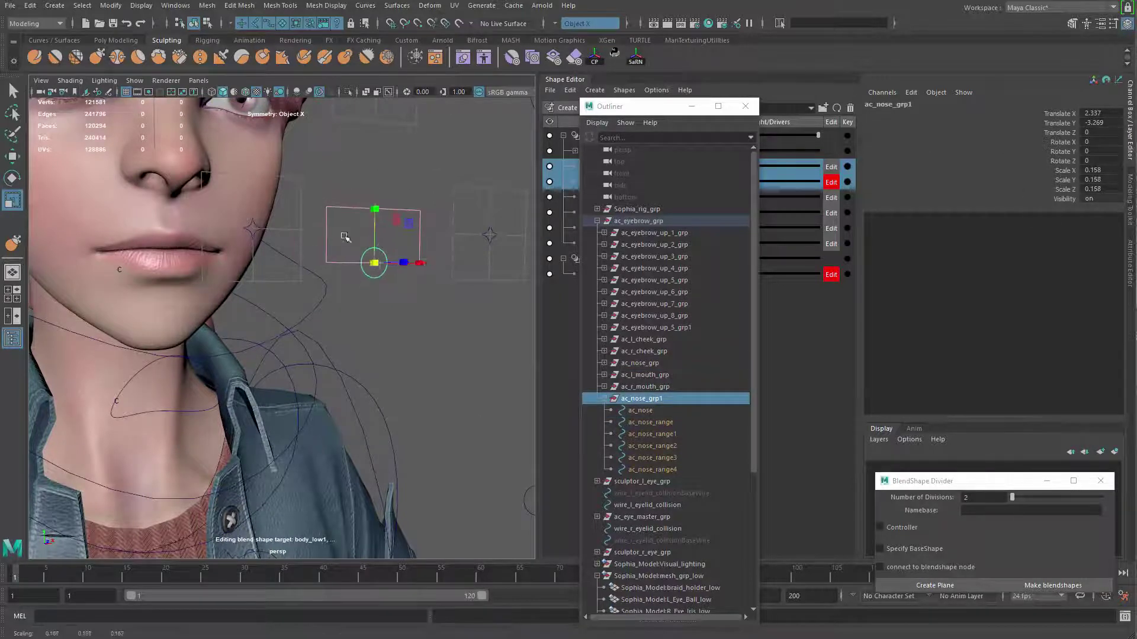
pyautogui.press('w')
pyautogui.moveTo(376, 205); pyautogui.dragTo(378, 170)
pyautogui.press('r')
pyautogui.moveTo(375, 228); pyautogui.dragTo(357, 216)
pyautogui.press('w')
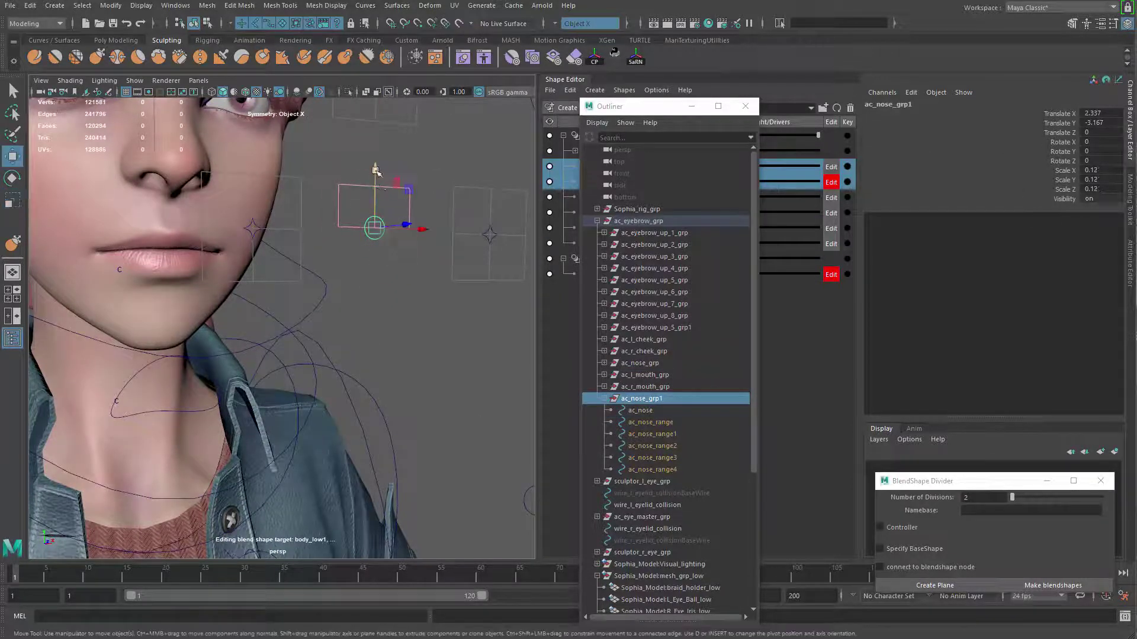
pyautogui.moveTo(376, 171); pyautogui.dragTo(377, 167)
pyautogui.keyDown('alt'); pyautogui.moveTo(399, 269); pyautogui.dragTo(390, 303); pyautogui.keyUp('alt')
pyautogui.click(373, 341)
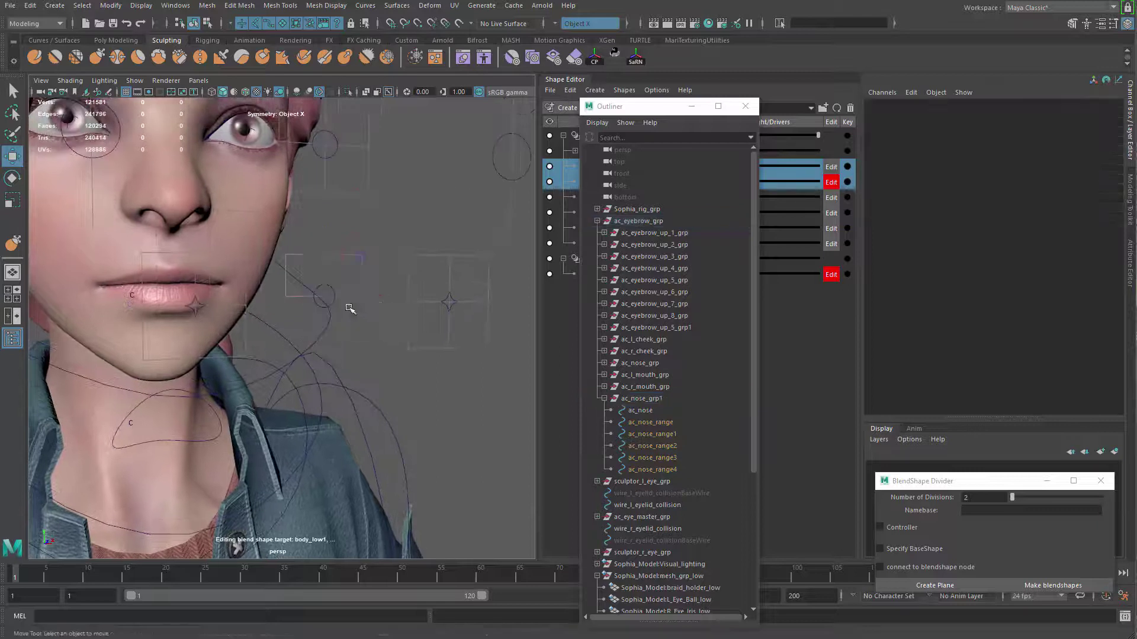
# Replace nose with upper_lip throughout the ac_nose_grp1 hierarchy and rename the group as ac_upper_lip_grp
pyautogui.click(642, 398)
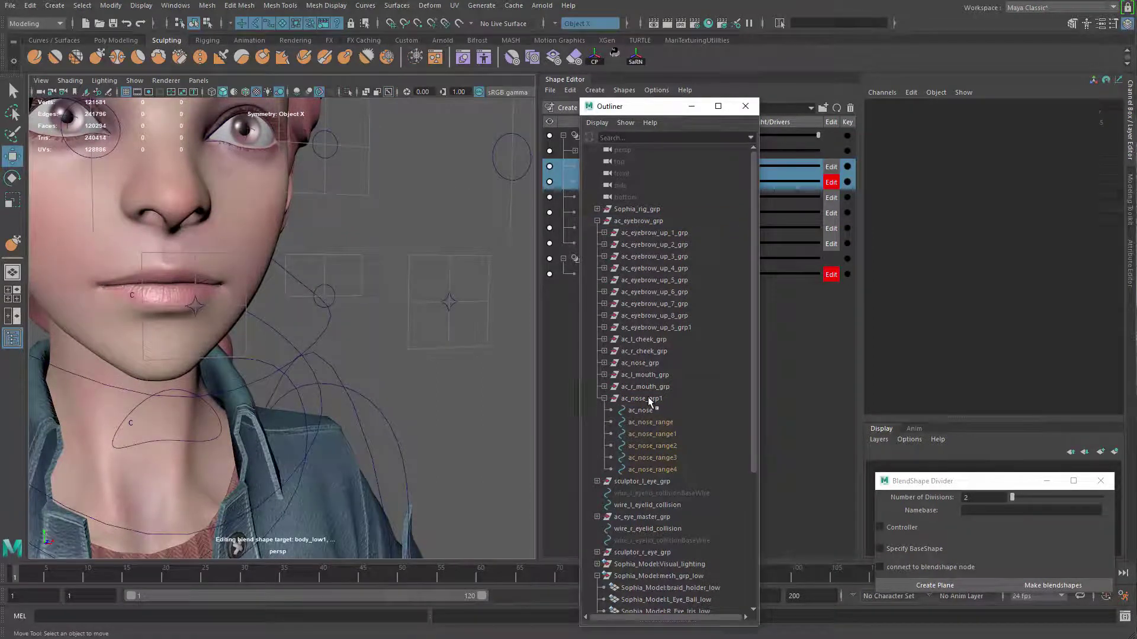
pyautogui.click(636, 59)
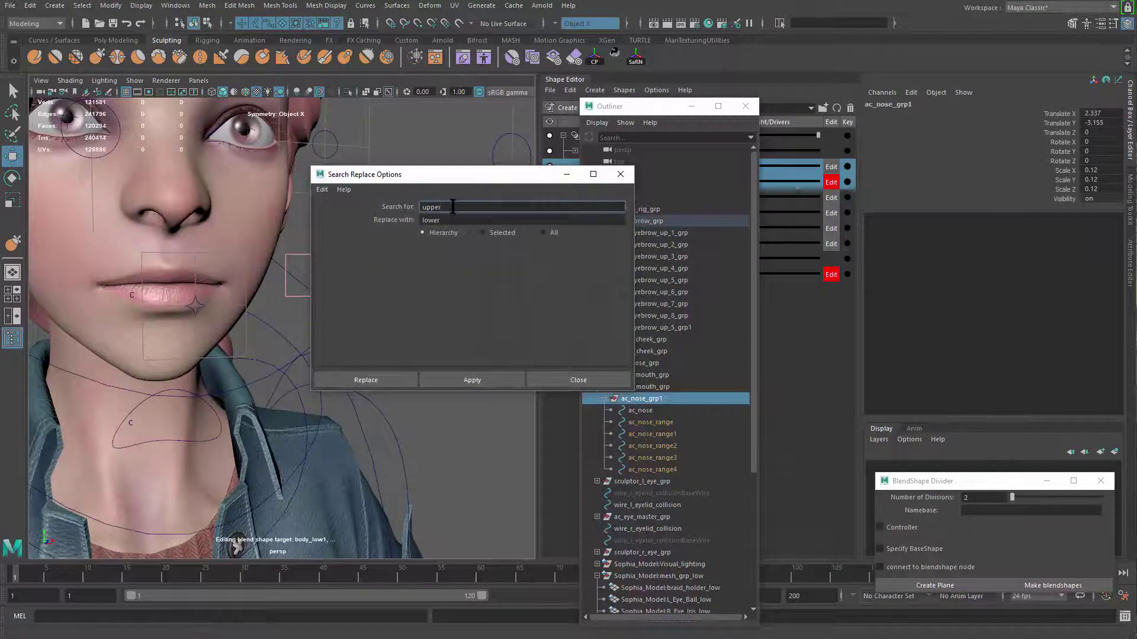
pyautogui.moveTo(447, 210); pyautogui.dragTo(227, 299)
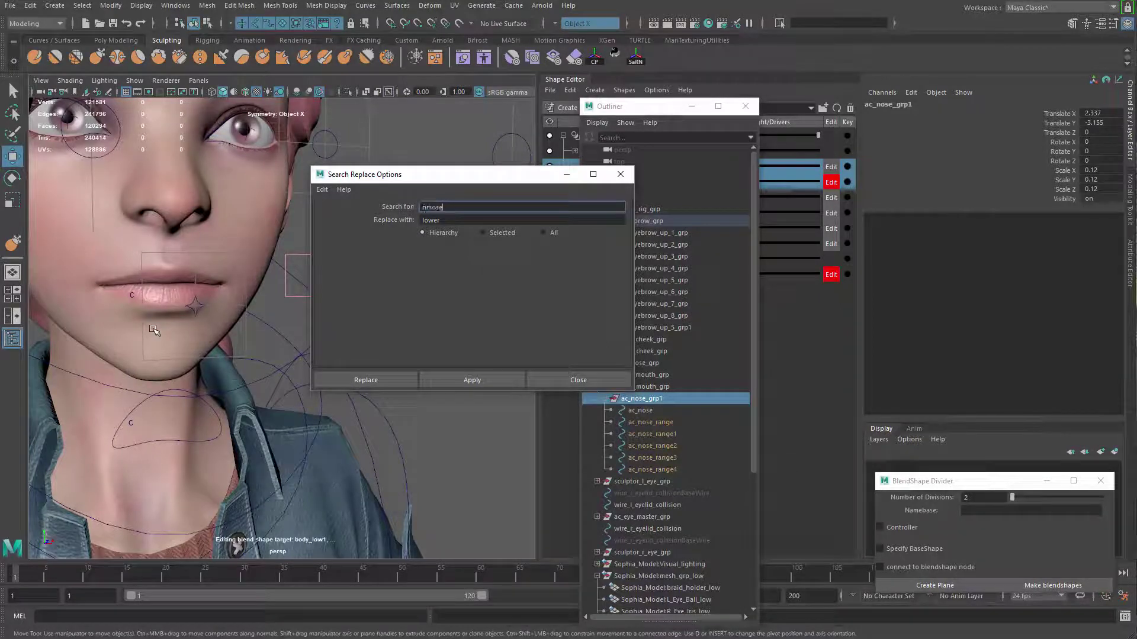
pyautogui.press('BackSpace')
pyautogui.press('Tab')
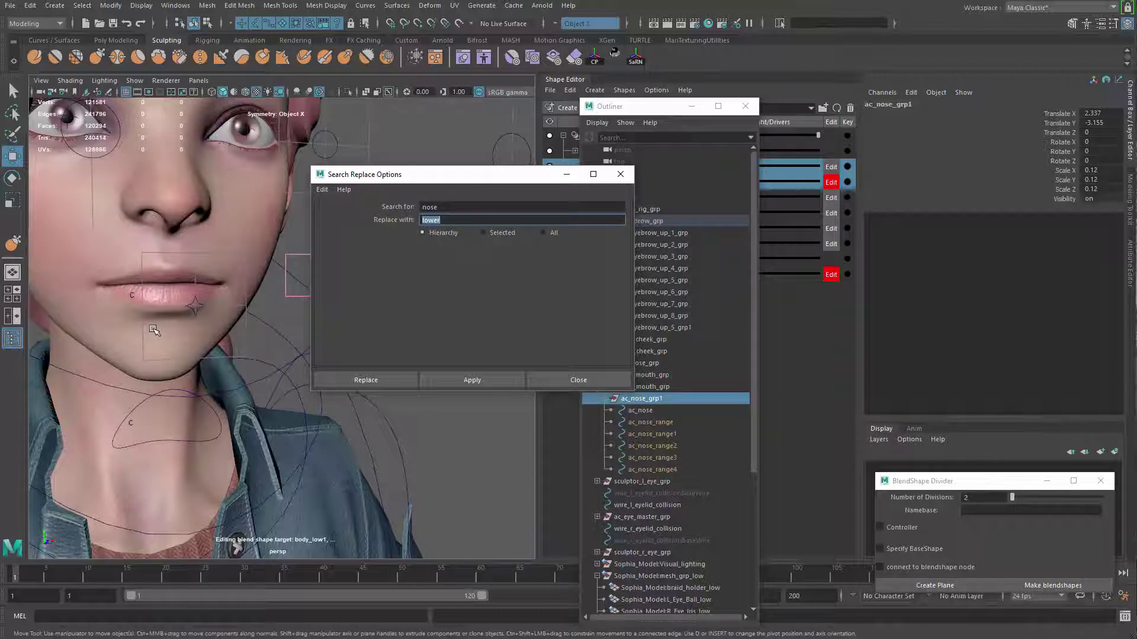
pyautogui.write('upper_lip')
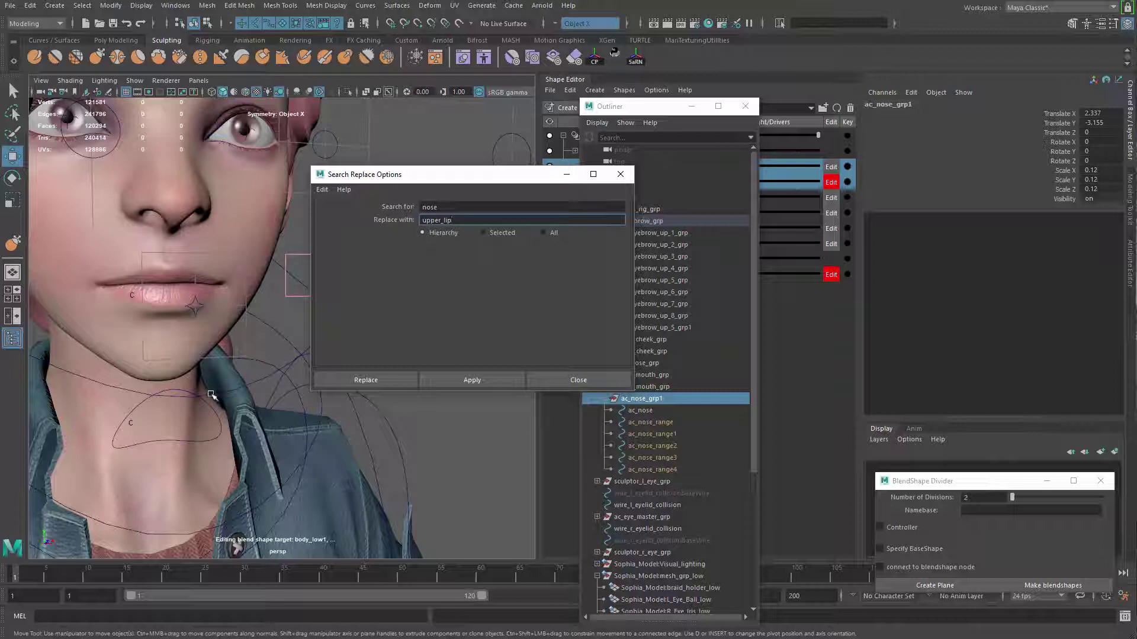
pyautogui.click(461, 380)
pyautogui.moveTo(497, 174); pyautogui.dragTo(178, 418)
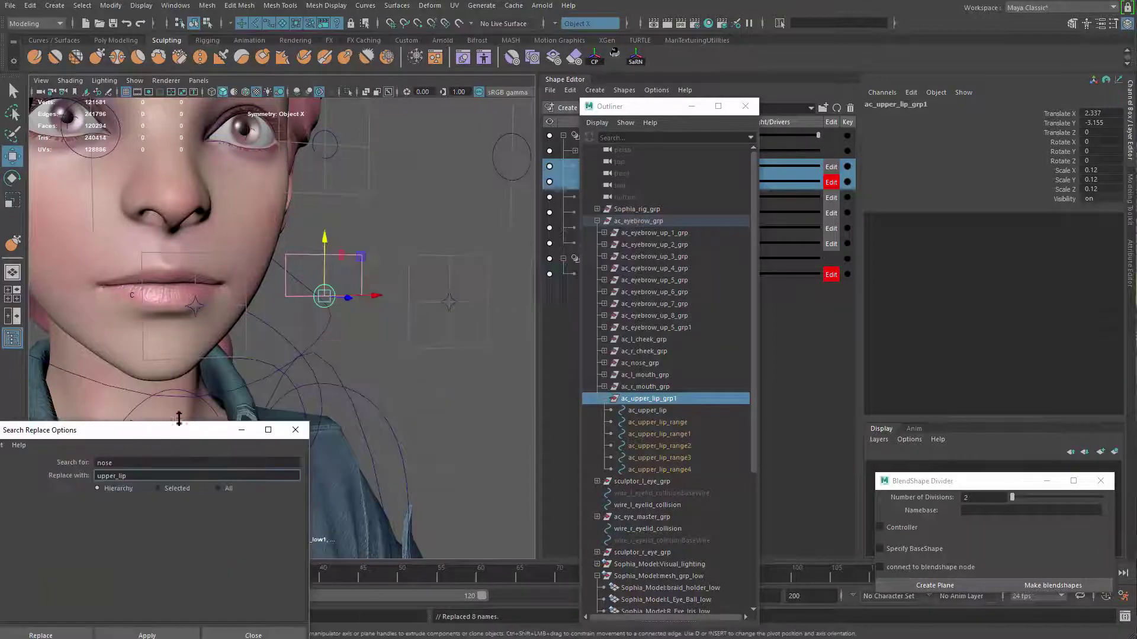
pyautogui.doubleClick(707, 398)
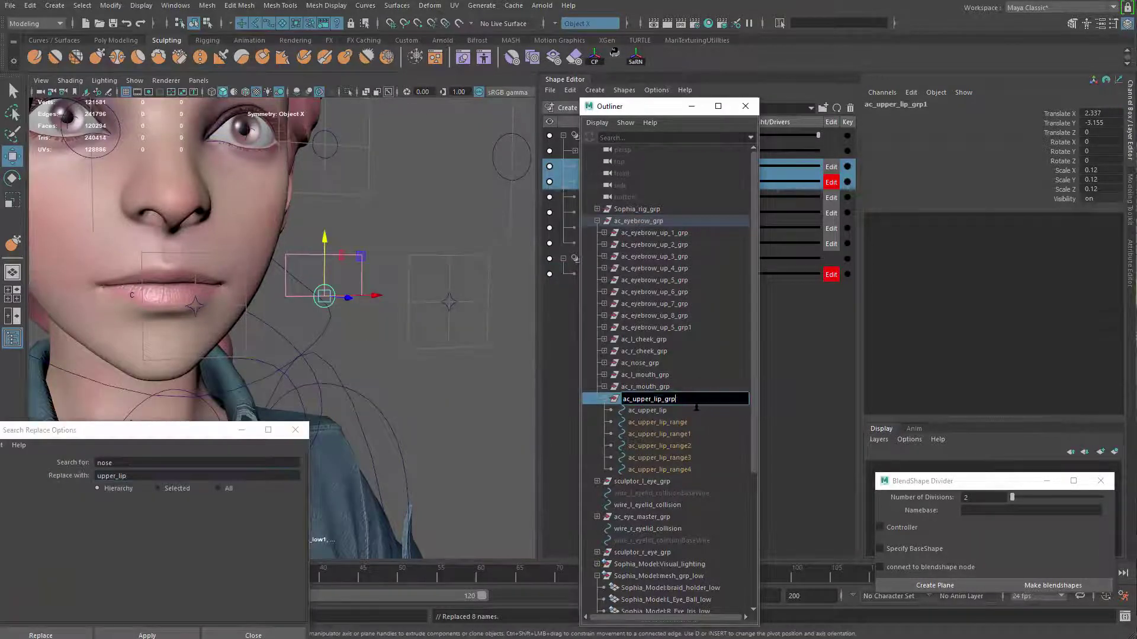
pyautogui.press('Return')
# Duplicate ac_upper_lip_grp and move the copy down to about Translate Y -3.351
pyautogui.keyDown('alt'); pyautogui.moveTo(359, 315); pyautogui.dragTo(373, 233); pyautogui.keyUp('alt')
pyautogui.hotkey('ctrl', 'd')
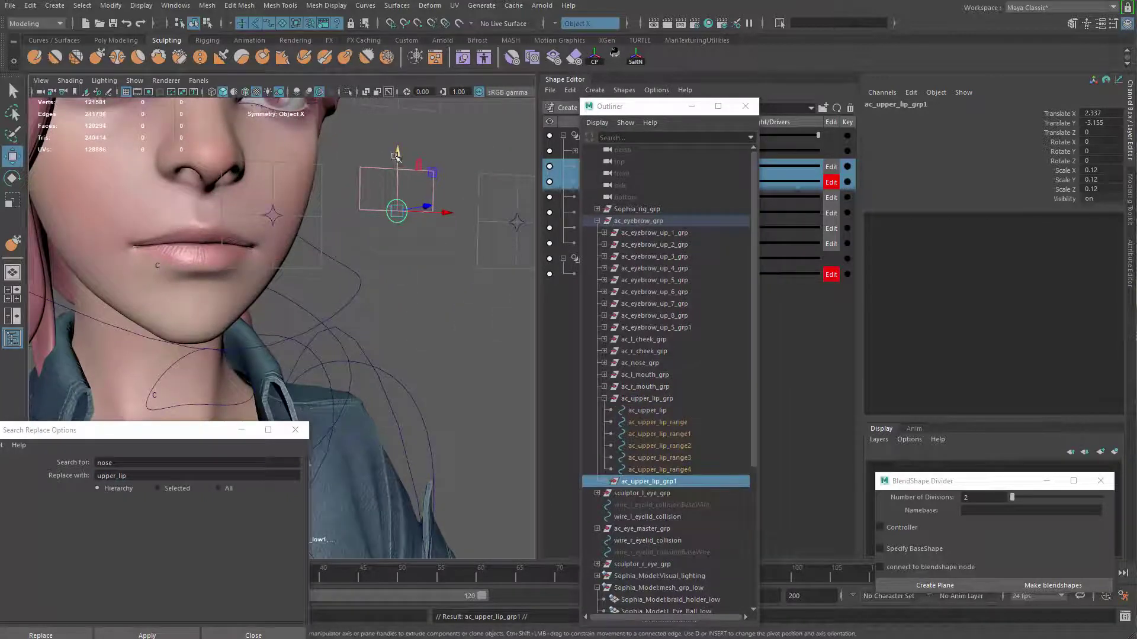
pyautogui.moveTo(395, 156); pyautogui.dragTo(404, 315)
pyautogui.press('r')
pyautogui.hotkey('ctrl', 'z')
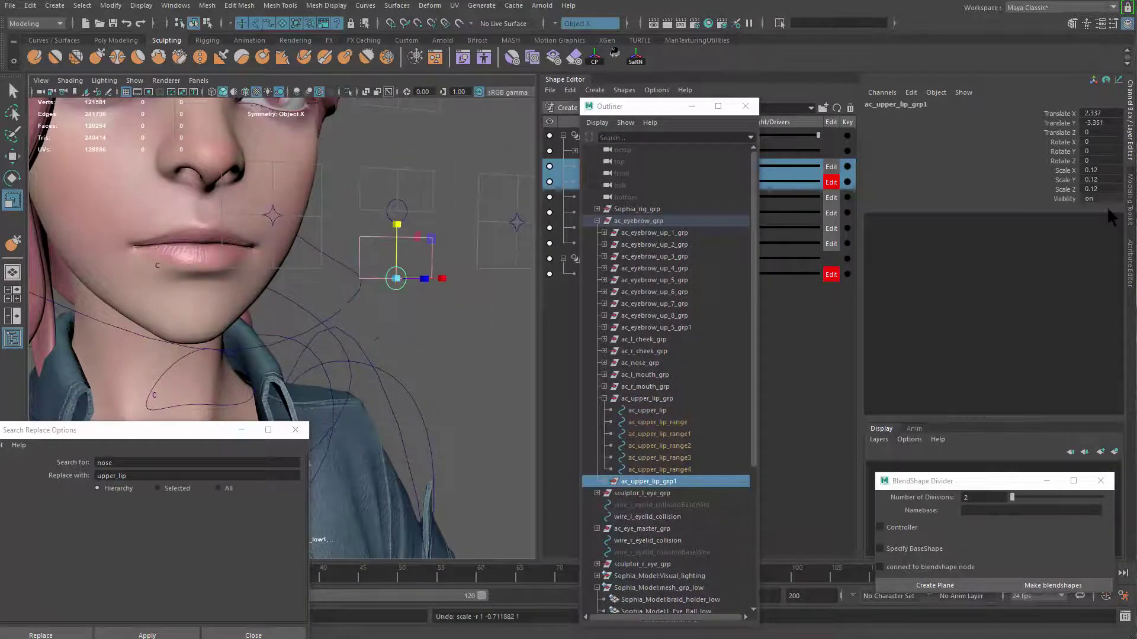
# Flip the duplicated lip control with Scale Y -0.12 and move it up to about Translate Y -3.222
pyautogui.click(1088, 180)
pyautogui.write('-')
pyautogui.press('Return')
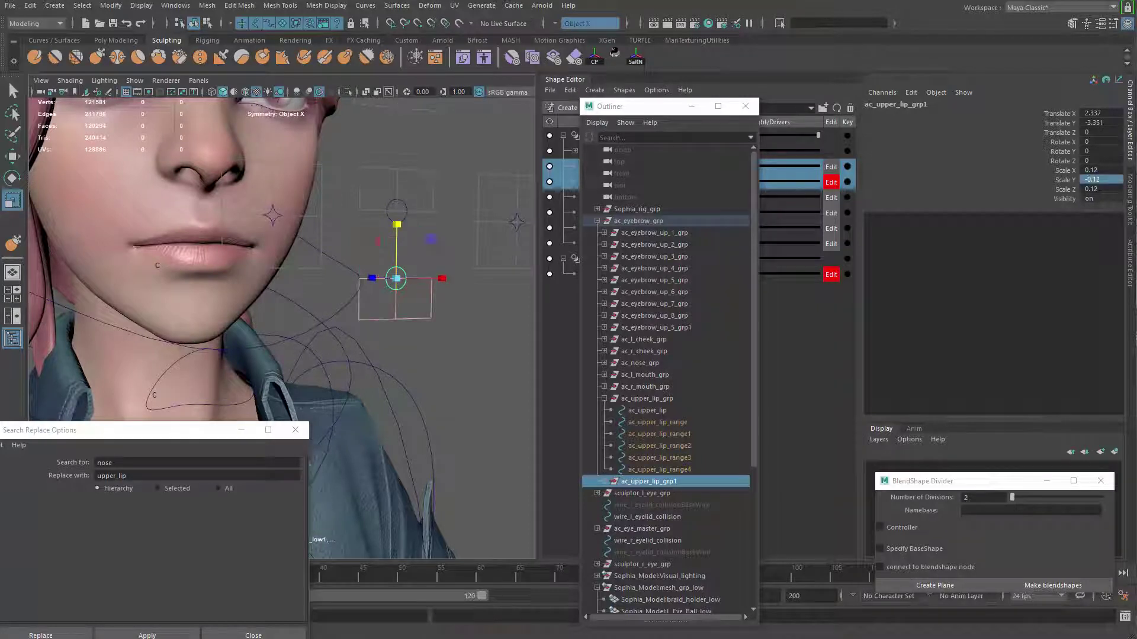
pyautogui.keyDown('alt'); pyautogui.moveTo(387, 243); pyautogui.dragTo(375, 231); pyautogui.keyUp('alt')
pyautogui.press('w')
pyautogui.moveTo(385, 330); pyautogui.dragTo(385, 291)
# Replace upper_lip with lower_lip throughout the duplicated ac_upper_lip_grp1 hierarchy and rename the group as ac_lower_lip_grp
pyautogui.moveTo(189, 432); pyautogui.dragTo(266, 370)
pyautogui.click(441, 296)
pyautogui.doubleClick(441, 296)
pyautogui.write('upper_lip')
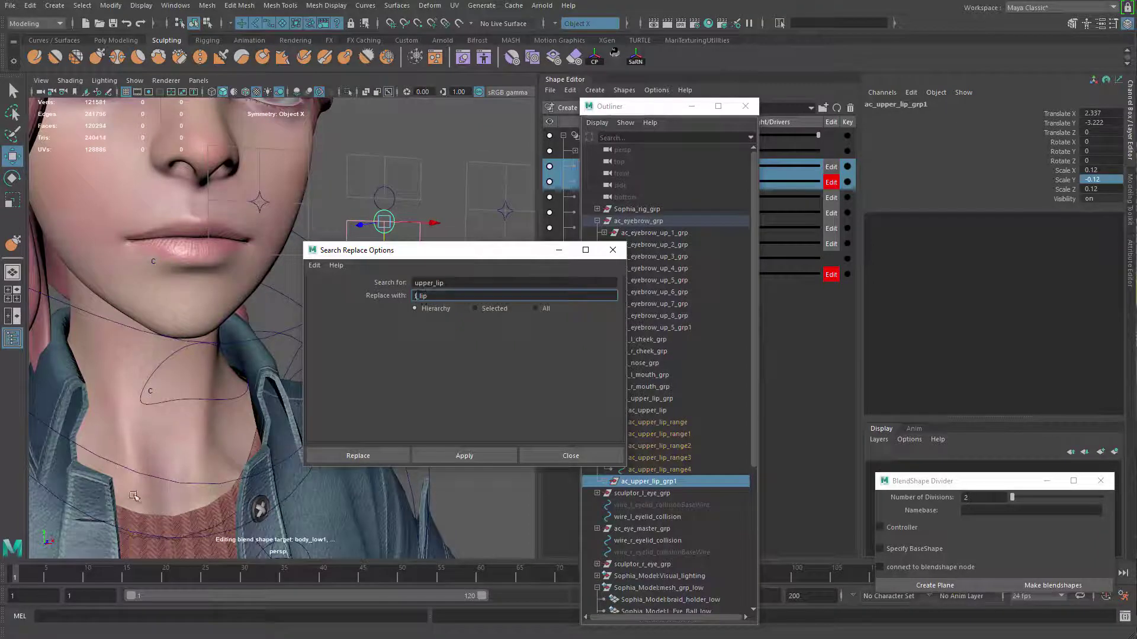
pyautogui.click(391, 456)
pyautogui.doubleClick(697, 482)
pyautogui.click(698, 482)
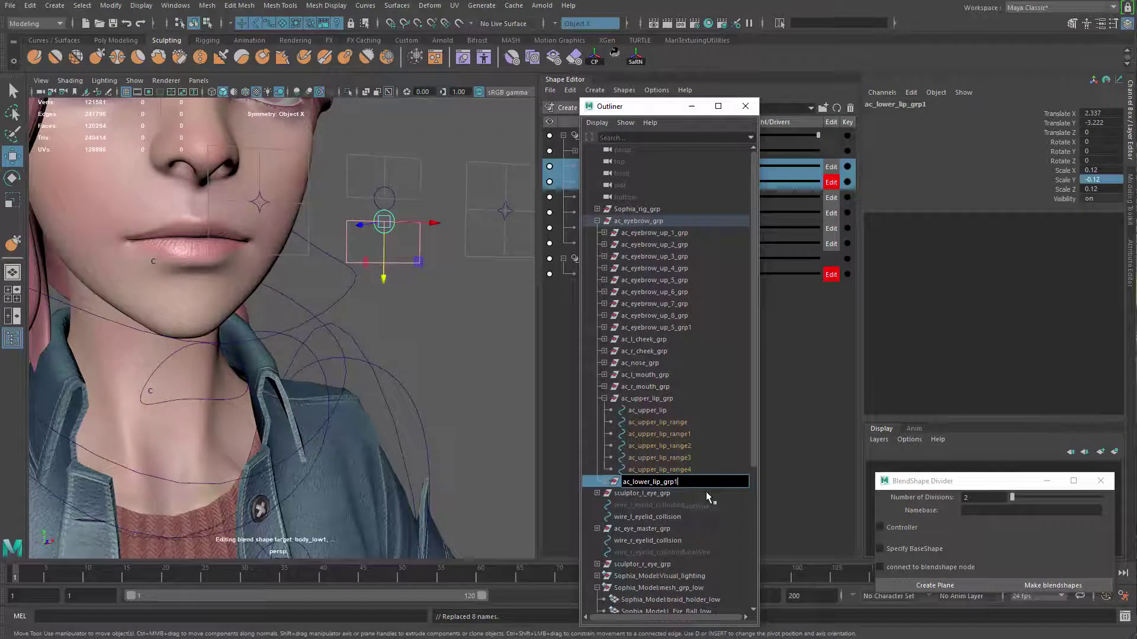
pyautogui.press('BackSpace')
pyautogui.press('Return')
pyautogui.click(604, 398)
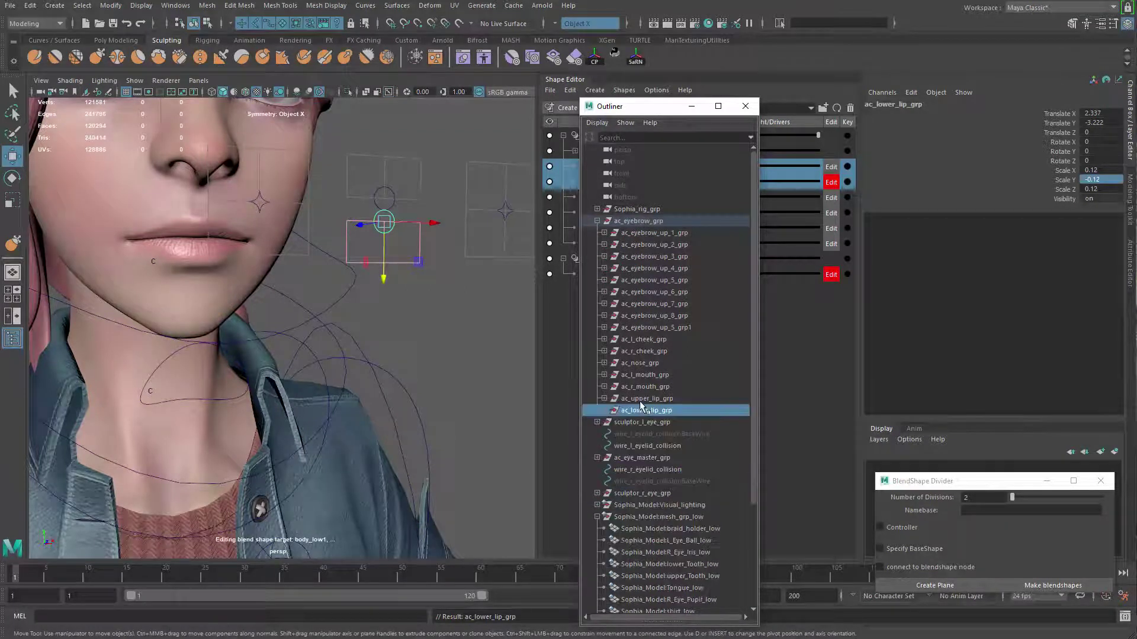
# Select both lip control groups, open the Expression Editor from the lip targets' weights, filter by expression name and load mouth_ctrl
pyautogui.keyDown('ctrl'); pyautogui.click(646, 398); pyautogui.keyUp('ctrl')
pyautogui.moveTo(673, 107); pyautogui.dragTo(2, 490)
pyautogui.rightClick(746, 168)
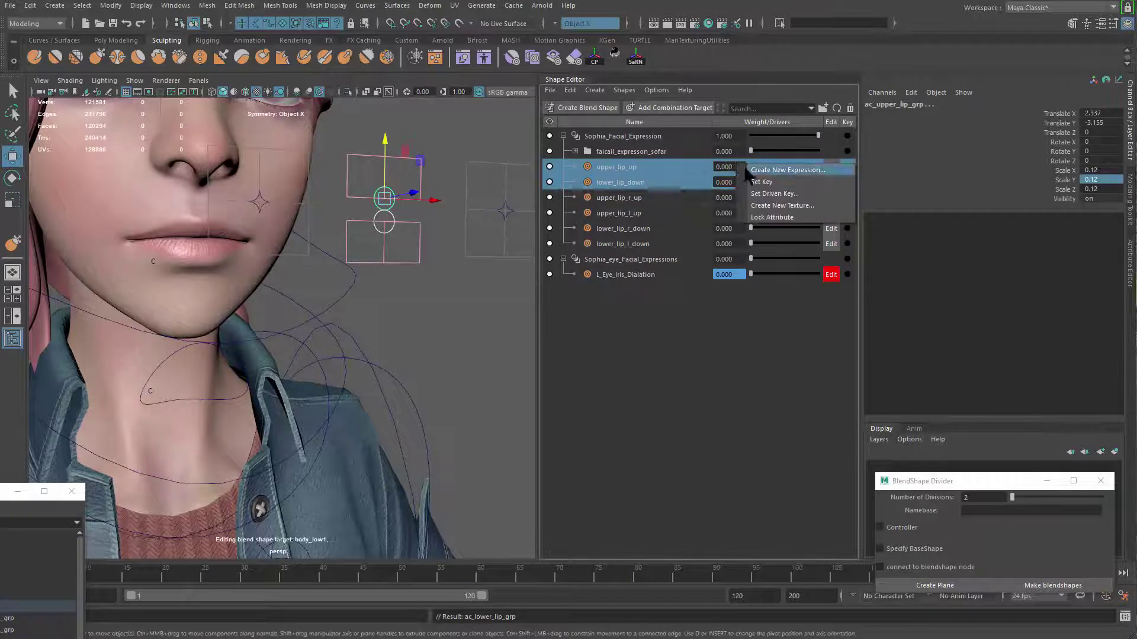
pyautogui.click(767, 171)
pyautogui.moveTo(419, 286); pyautogui.dragTo(625, 66)
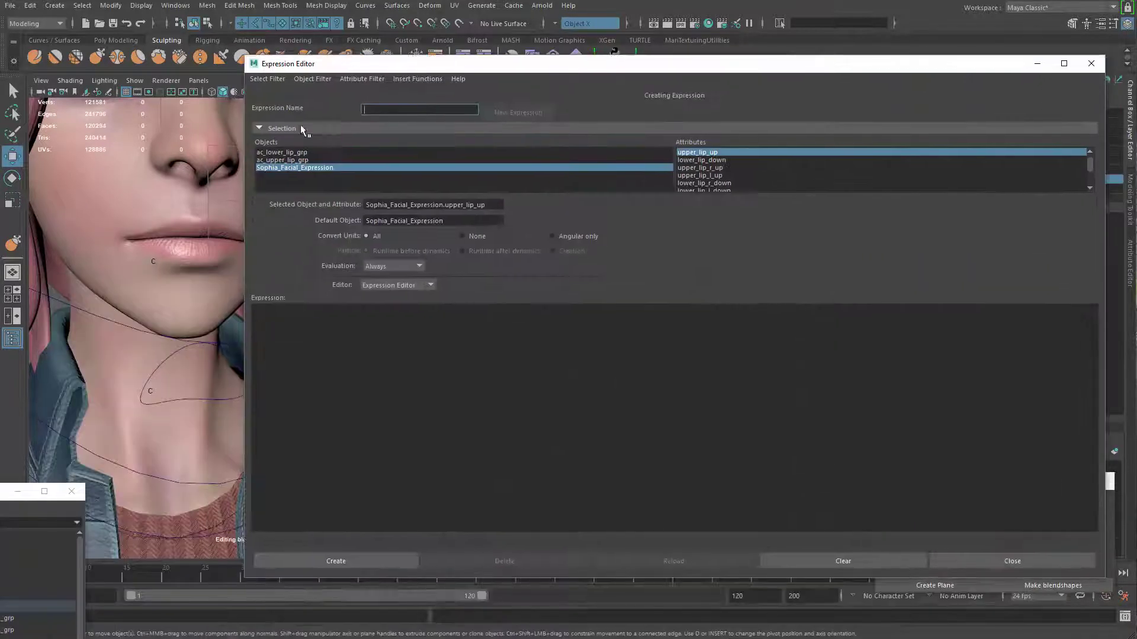
pyautogui.click(267, 78)
pyautogui.click(296, 102)
pyautogui.click(296, 152)
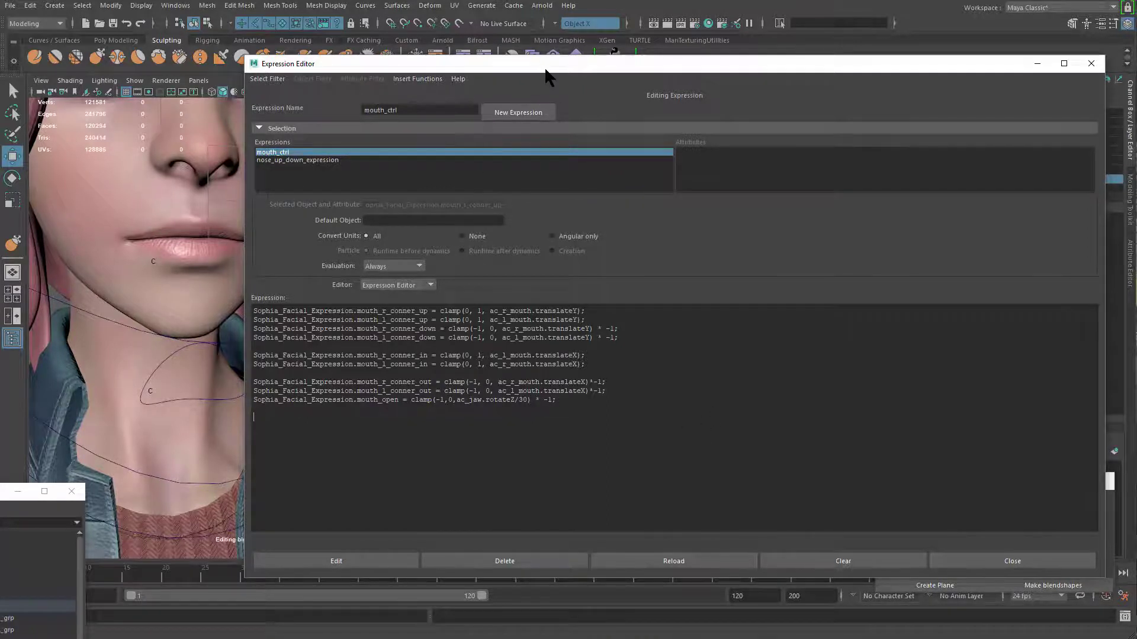
# Start a new last line in mouth_ctrl reading Sophia_Facial_Expression.upper_lip_r_up =, using the names from the Shape Editor
pyautogui.moveTo(540, 70); pyautogui.dragTo(506, 347)
pyautogui.click(674, 143)
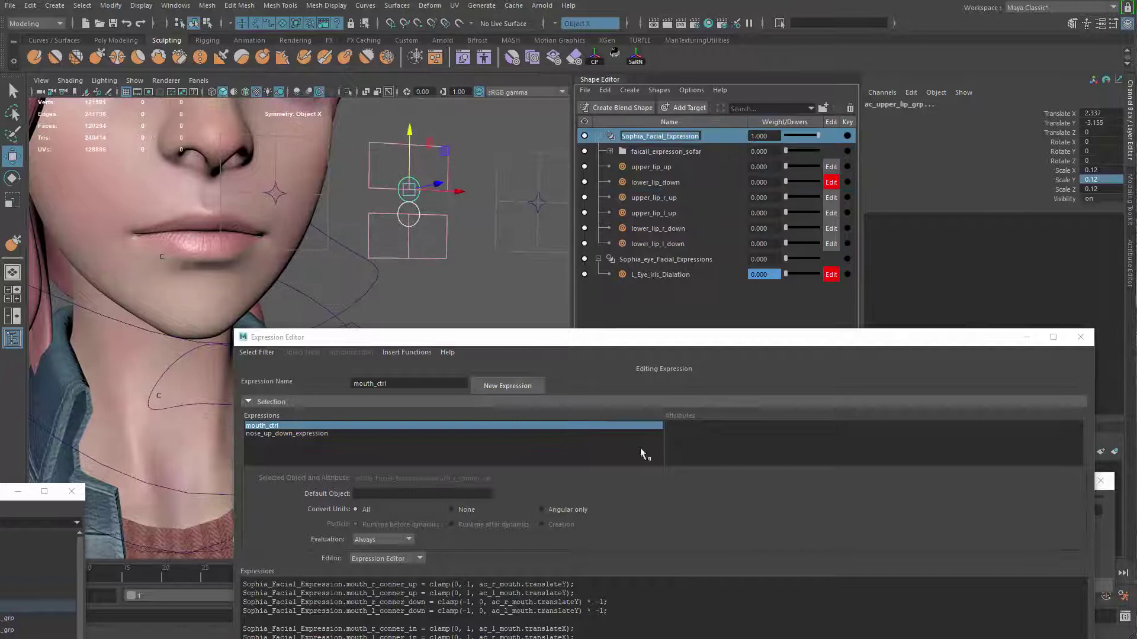
pyautogui.click(590, 578)
pyautogui.moveTo(603, 343); pyautogui.dragTo(804, 140)
pyautogui.click(682, 558)
pyautogui.write('Sophia_Facial_Expression')
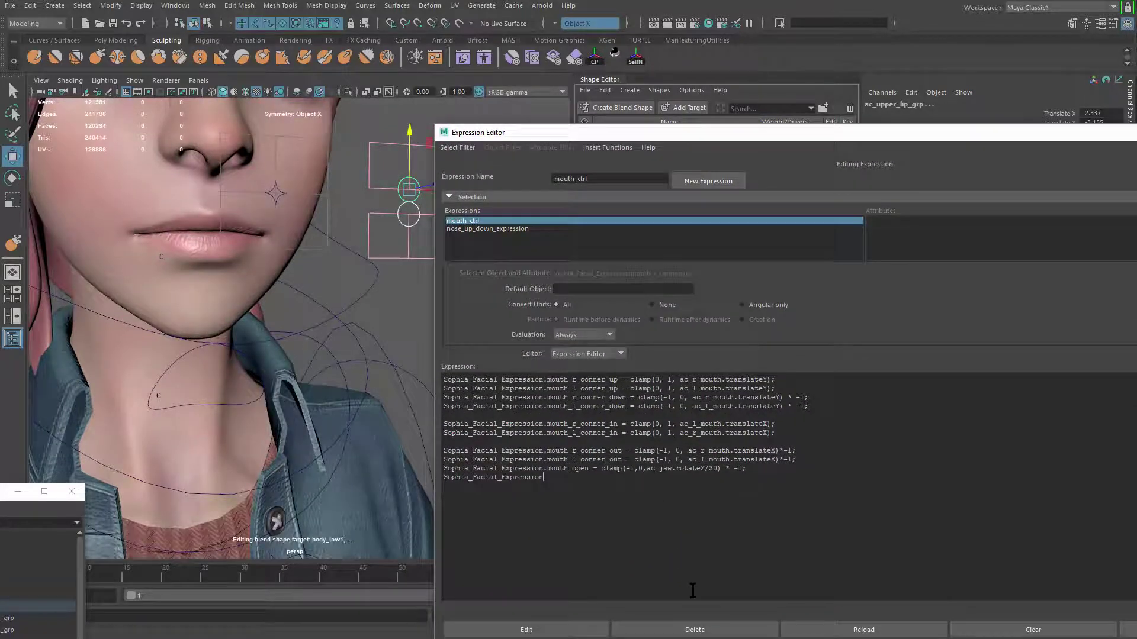
pyautogui.moveTo(725, 133); pyautogui.dragTo(726, 423)
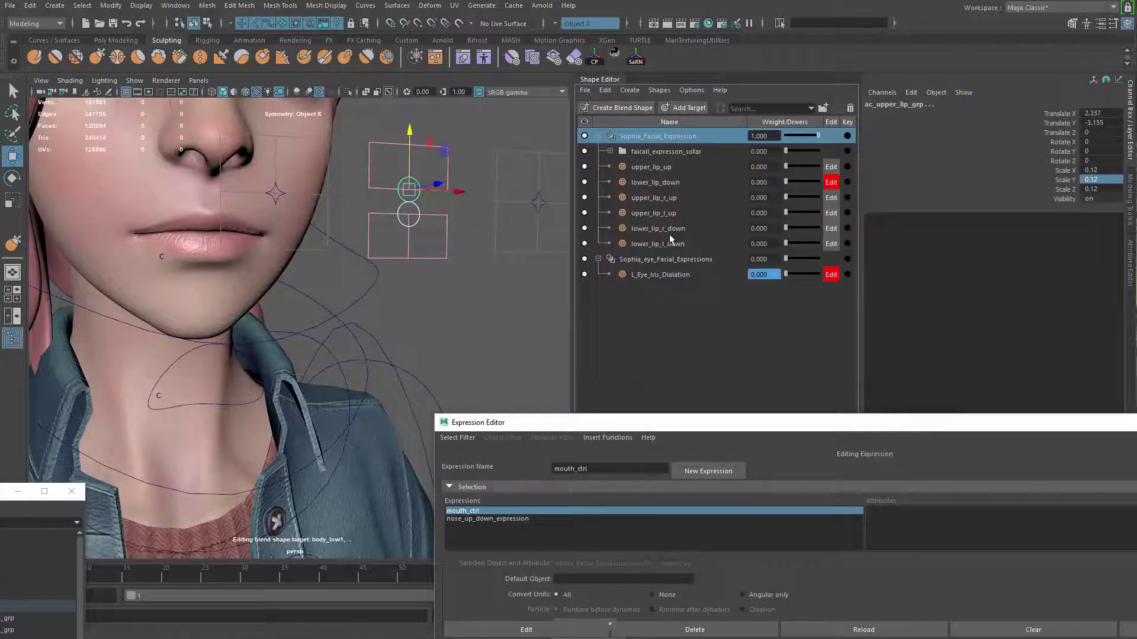
pyautogui.doubleClick(677, 197)
pyautogui.hotkey('ctrl', 'c')
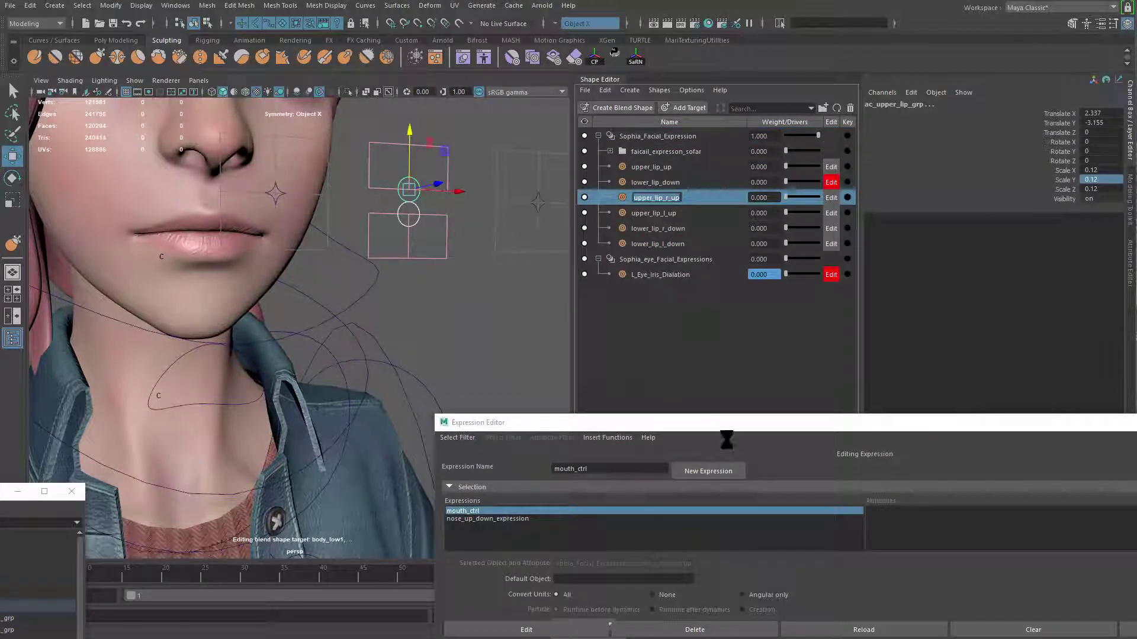
pyautogui.moveTo(733, 421); pyautogui.dragTo(733, 105)
pyautogui.hotkey('ctrl', 'v')
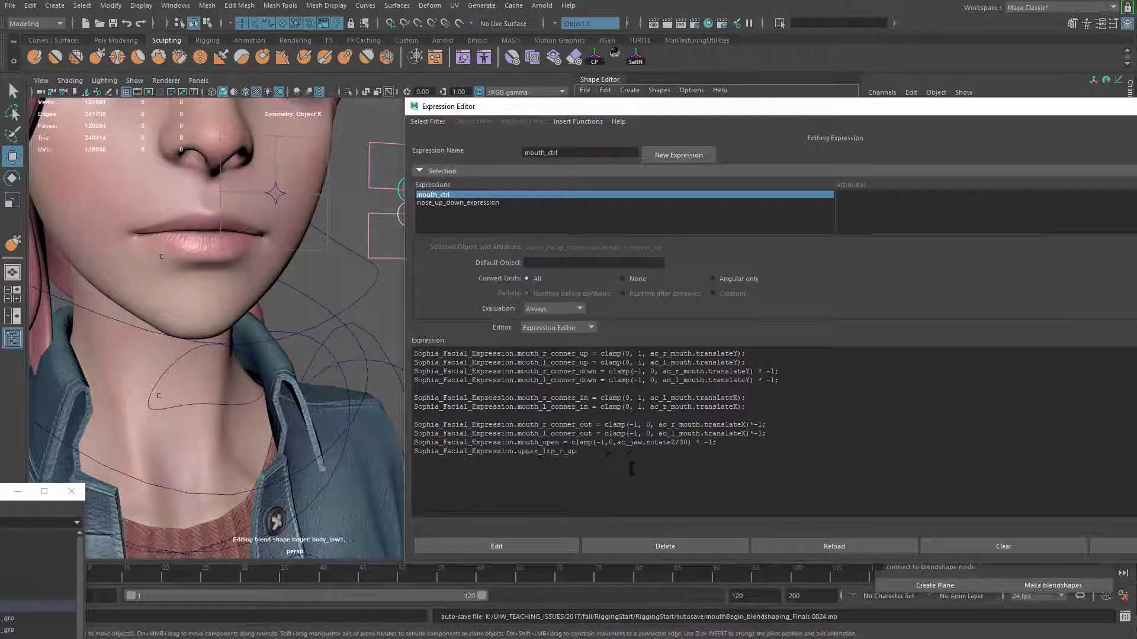
pyautogui.write('=')
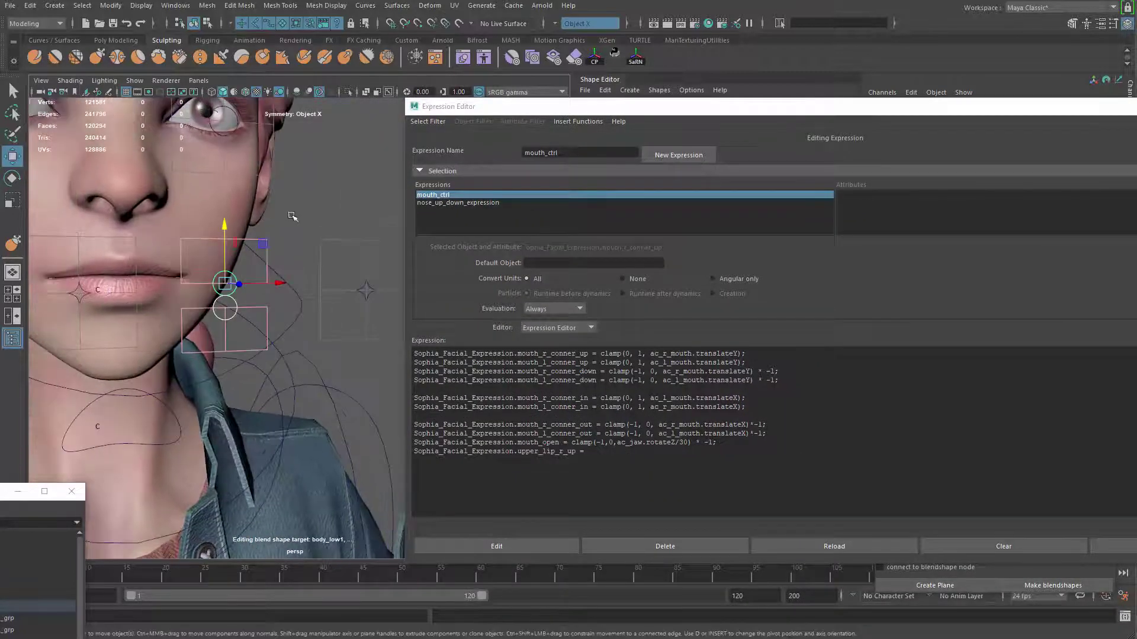
# Try to drive upper_lip_r_up with ac_upper_lip.ty * (1-clmap(0,1,ac_upper_lip.tx)); and apply the mouth_ctrl edit
pyautogui.click(308, 256)
pyautogui.press('q')
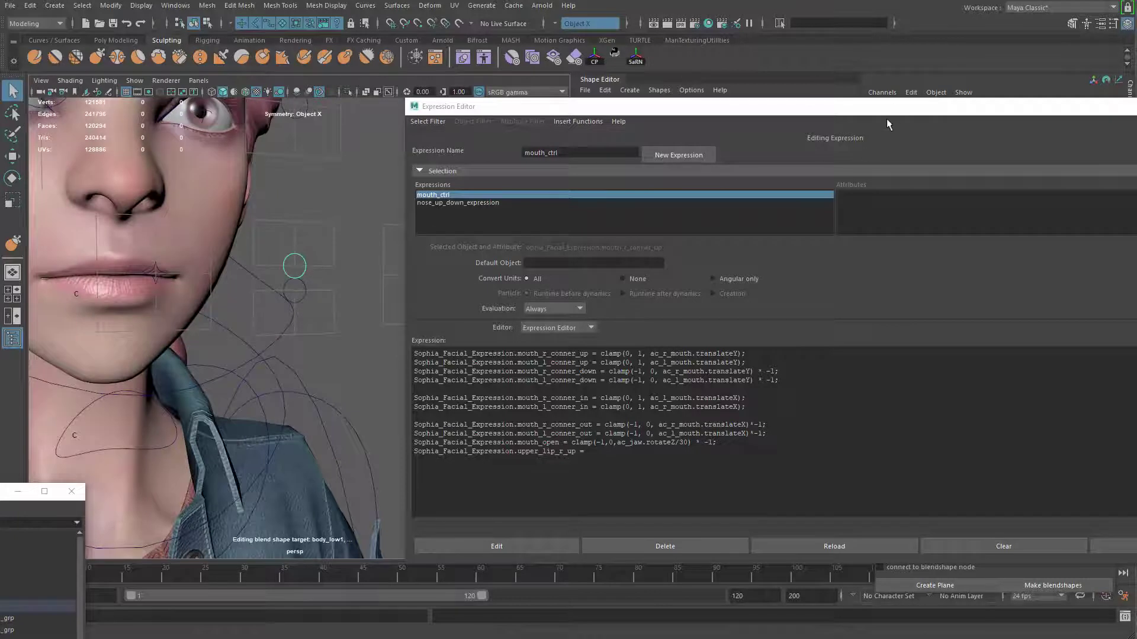
pyautogui.moveTo(897, 107); pyautogui.dragTo(900, 145)
pyautogui.doubleClick(921, 105)
pyautogui.hotkey('ctrl', 'c')
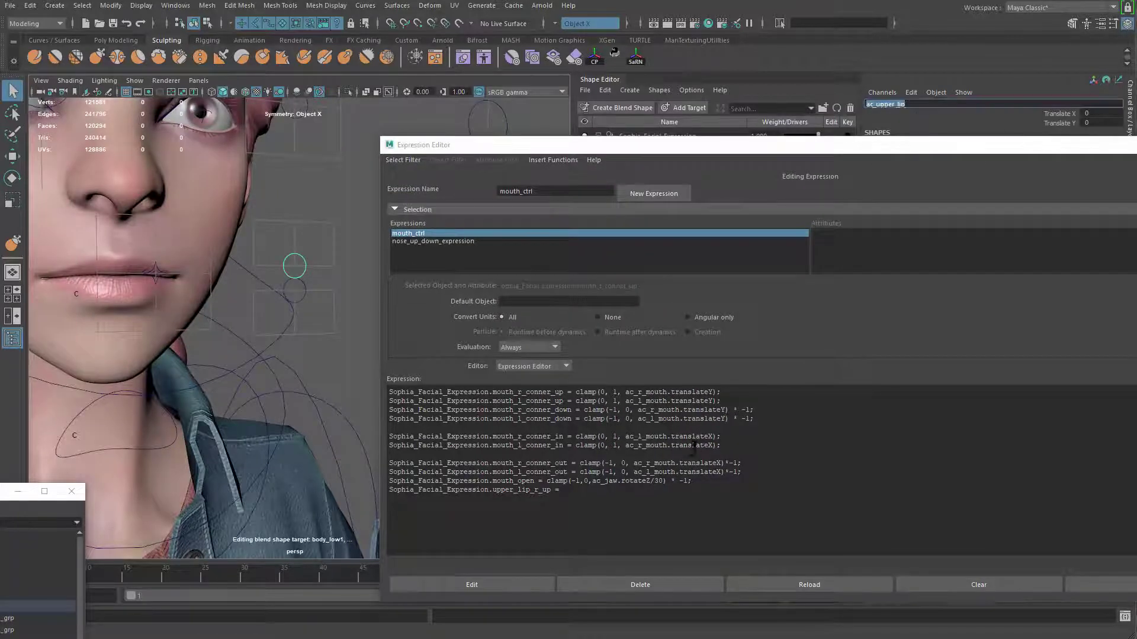
pyautogui.click(580, 493)
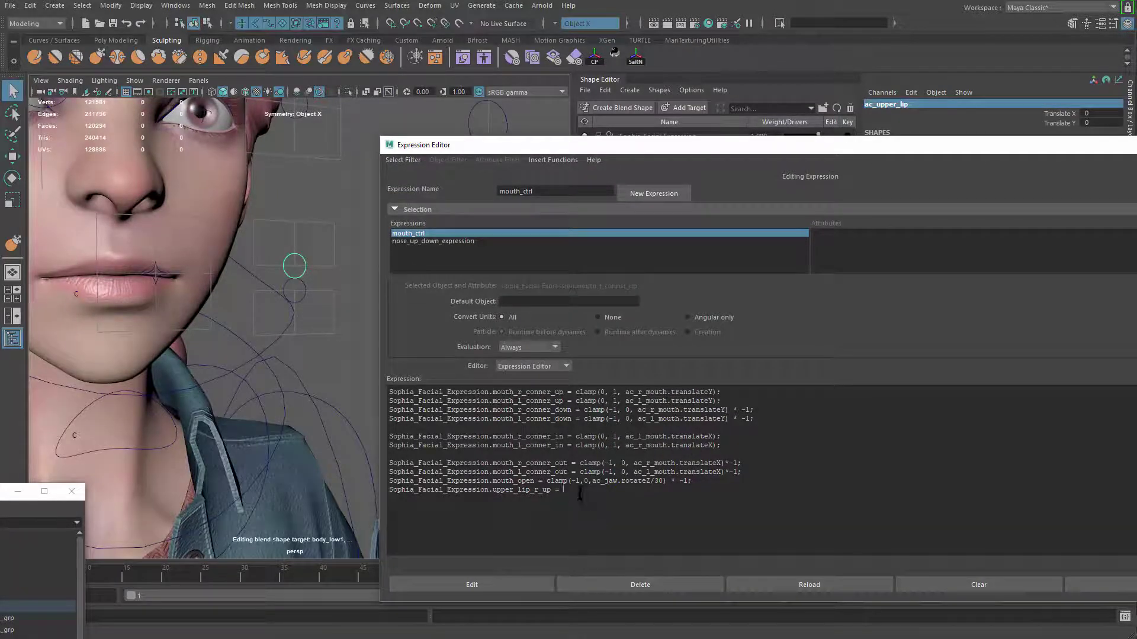
pyautogui.hotkey('ctrl', 'v')
pyautogui.hotkey('ctrl', 'v')
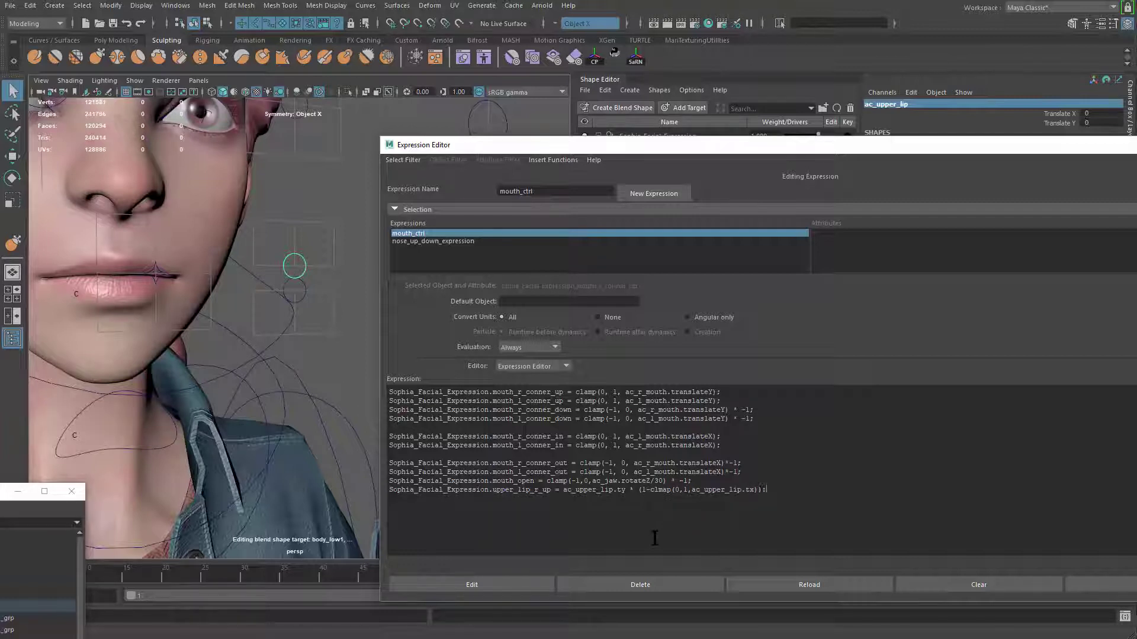
pyautogui.click(471, 585)
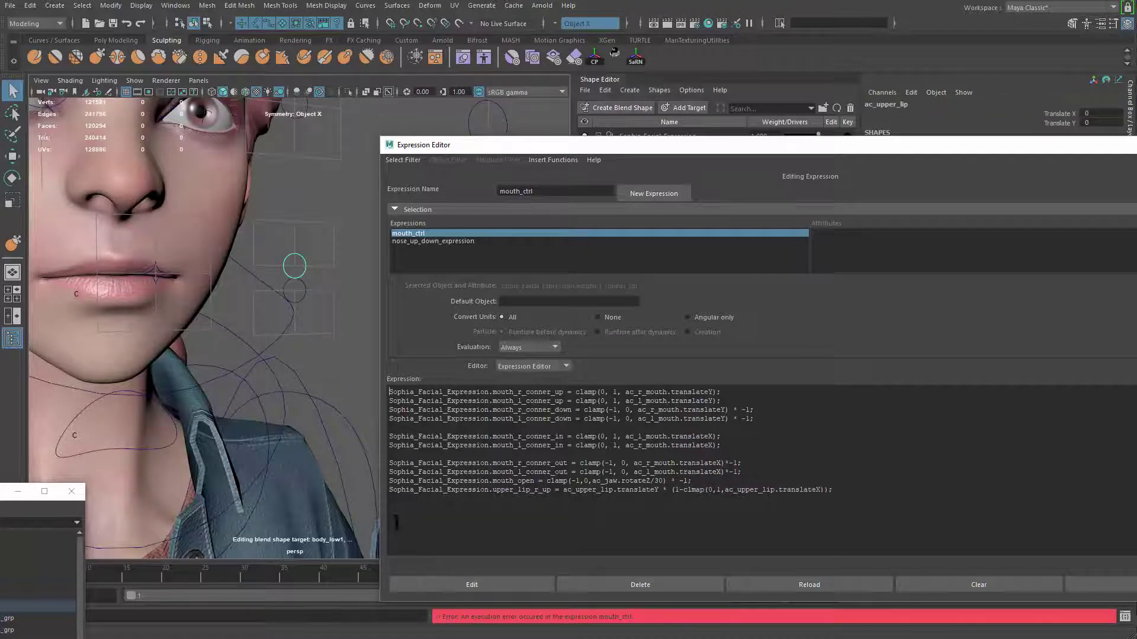
# Undo the last applied edit of the mouth_ctrl expression
pyautogui.keyDown('alt'); pyautogui.moveTo(256, 404); pyautogui.dragTo(266, 405); pyautogui.keyUp('alt')
pyautogui.hotkey('ctrl', 'z')
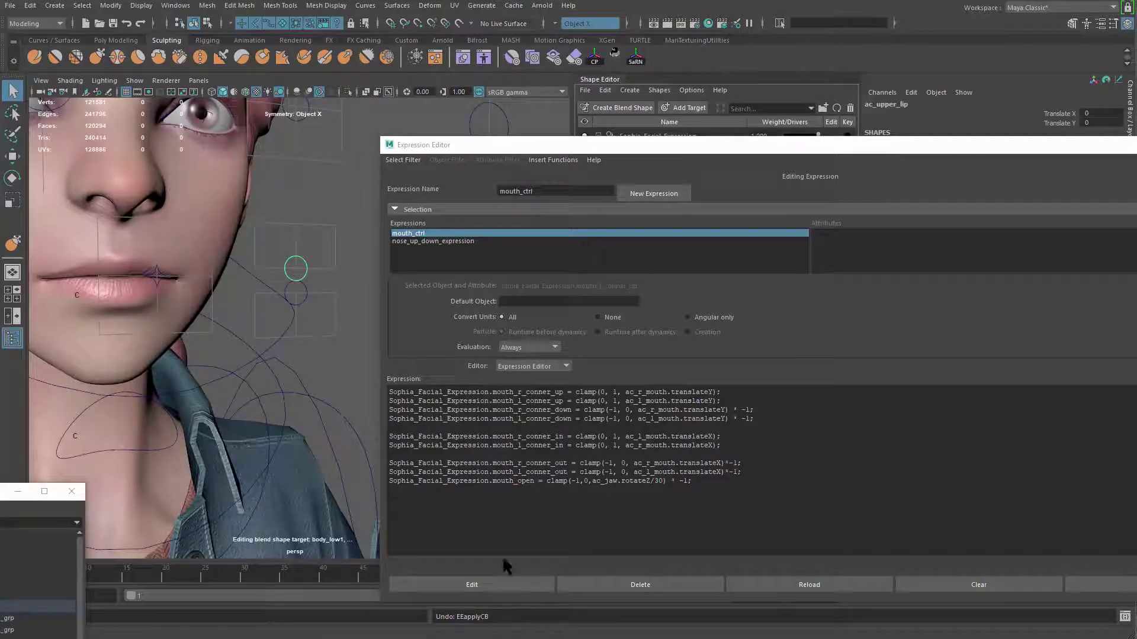
pyautogui.click(704, 489)
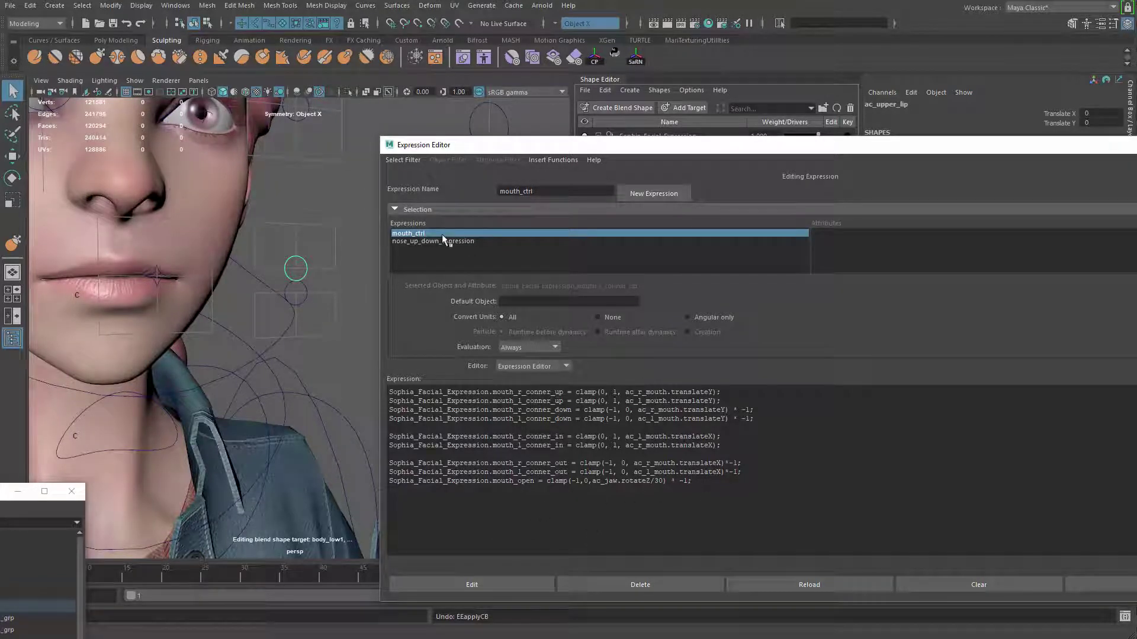
# Add a new line beginning with Sophia_Facial_Expression. below the mouth_open line in mouth_ctrl
pyautogui.doubleClick(469, 481)
pyautogui.hotkey('ctrl', 'c')
pyautogui.click(725, 482)
pyautogui.press('Return')
pyautogui.hotkey('ctrl', 'v')
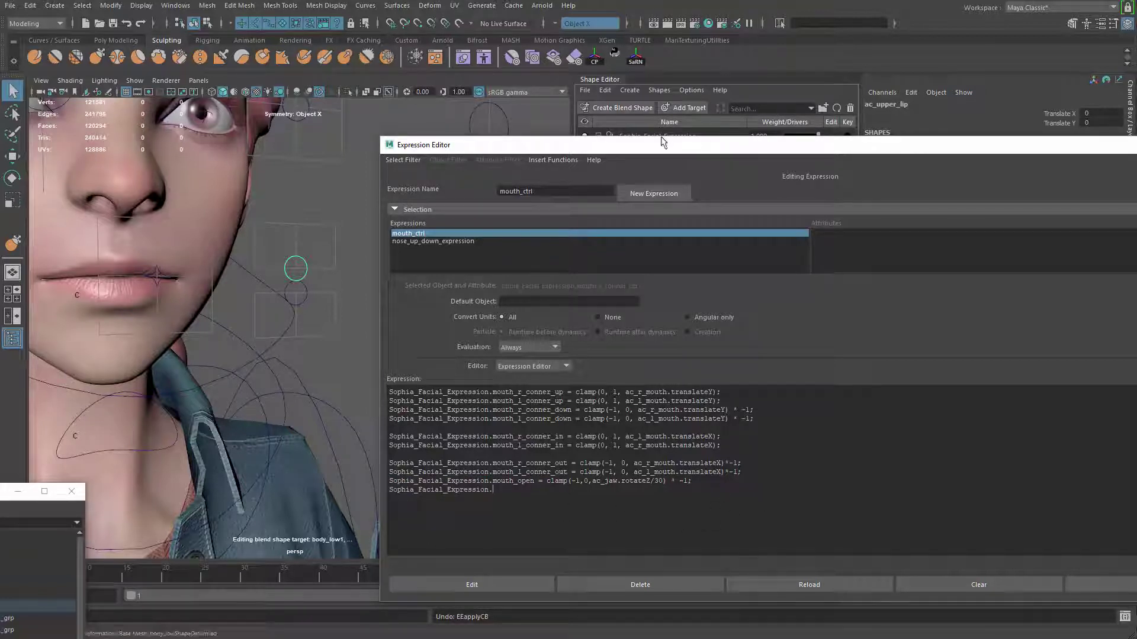
# Copy the upper_lip_r_up target name from the Shape Editor and extend the new line to Sophia_Facial_Expression.upper_lip_r_up =
pyautogui.moveTo(704, 144); pyautogui.dragTo(717, 280)
pyautogui.click(678, 197)
pyautogui.click(680, 197)
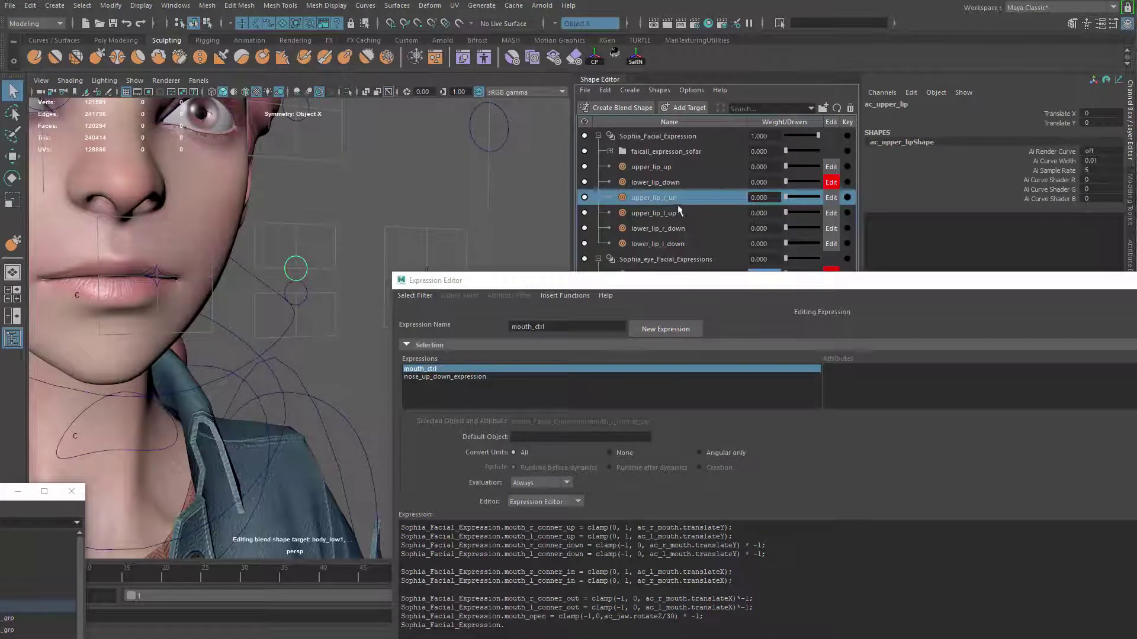
pyautogui.hotkey('ctrl', 'c')
pyautogui.moveTo(692, 286); pyautogui.dragTo(638, 108)
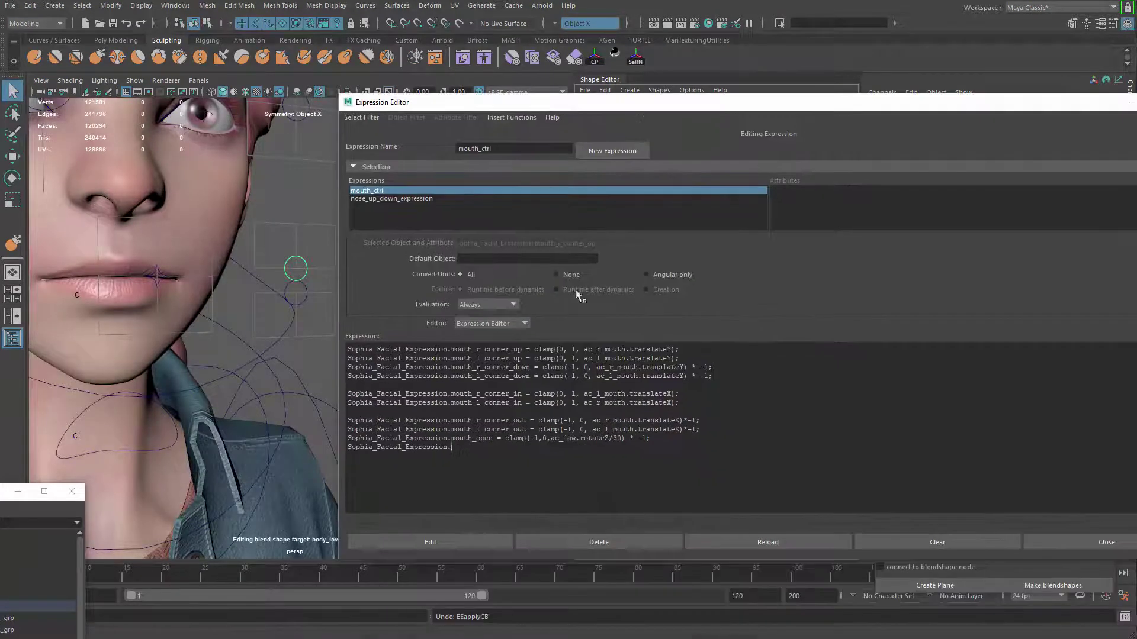
pyautogui.click(526, 487)
pyautogui.hotkey('ctrl', 'v')
pyautogui.write('=')
# Complete the line with upper_lip_r_up.ty *(1-clamp(0,1,upper_lip_r_up.tx)); and try to apply the expression
pyautogui.hotkey('ctrl', 'v')
pyautogui.write('.')
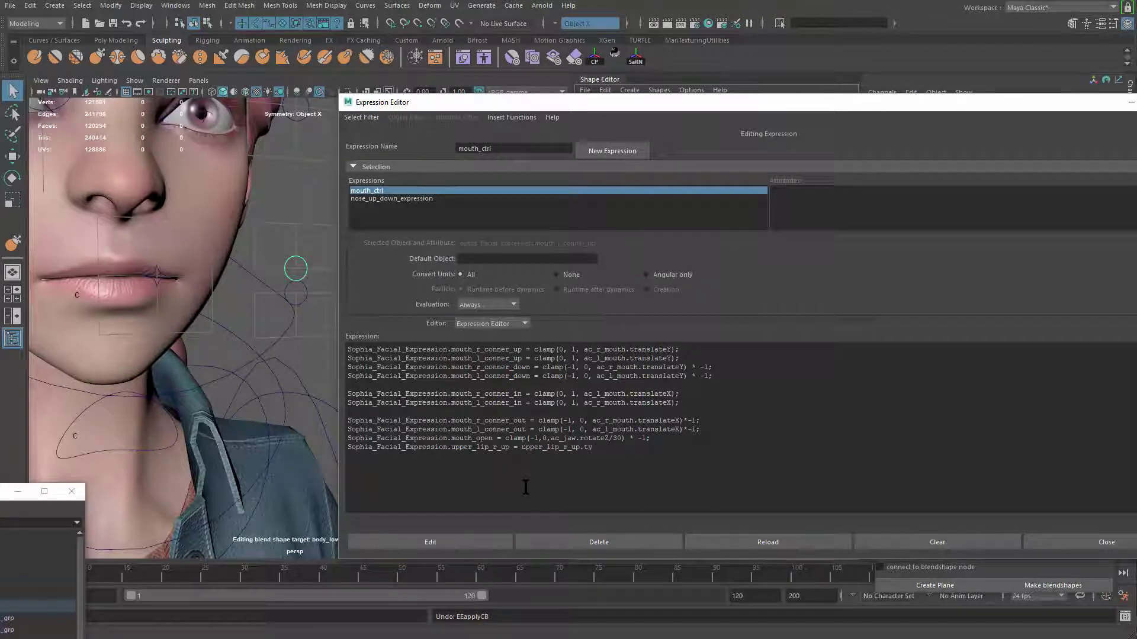
pyautogui.write('ty *(10')
pyautogui.hotkey('ctrl', 'v')
pyautogui.click(421, 542)
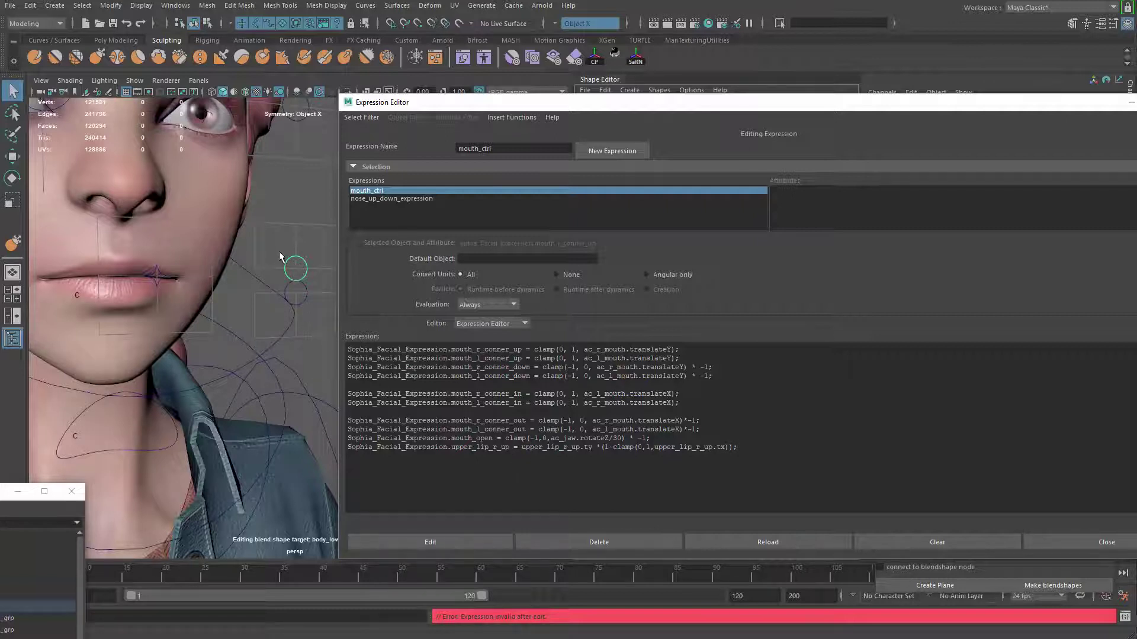
# Replace both upper_lip_r_up references in the line's formula with the control name ac_upper_lip and apply the expression
pyautogui.click(295, 269)
pyautogui.moveTo(698, 98); pyautogui.dragTo(698, 180)
pyautogui.click(926, 106)
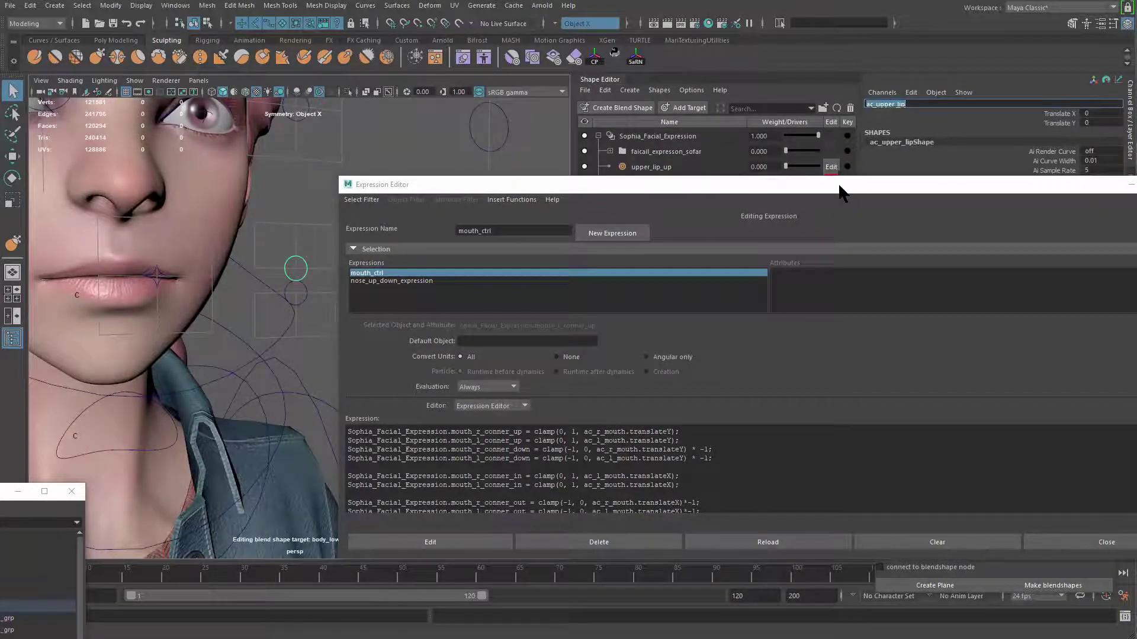
pyautogui.moveTo(845, 175); pyautogui.dragTo(845, 59)
pyautogui.doubleClick(553, 413)
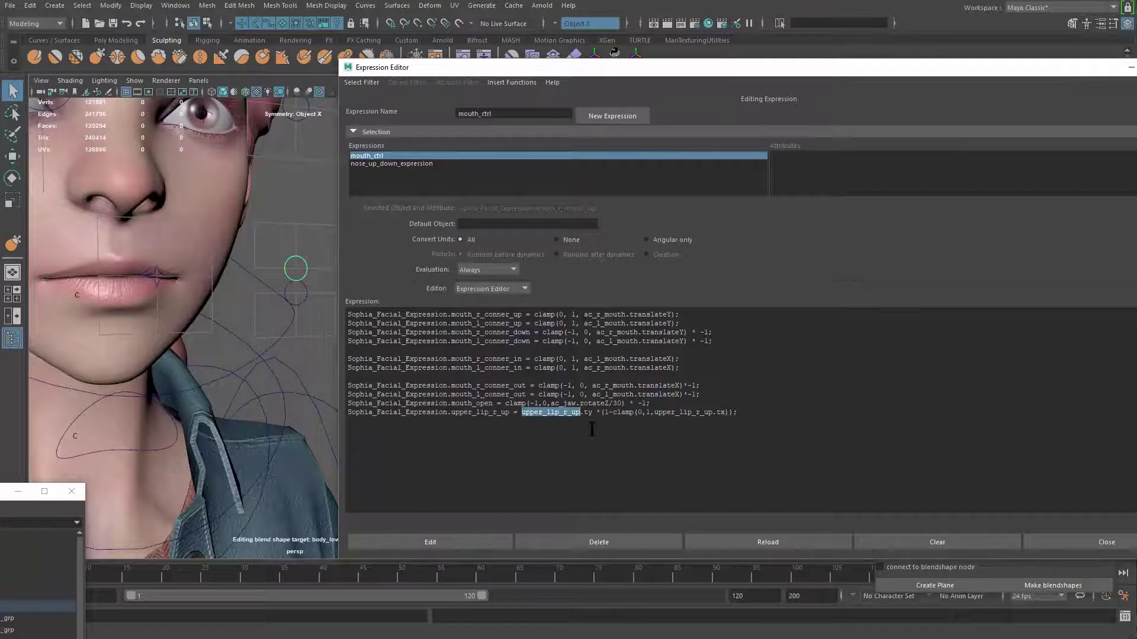
pyautogui.hotkey('ctrl', 'v')
pyautogui.doubleClick(658, 413)
pyautogui.hotkey('ctrl', 'v')
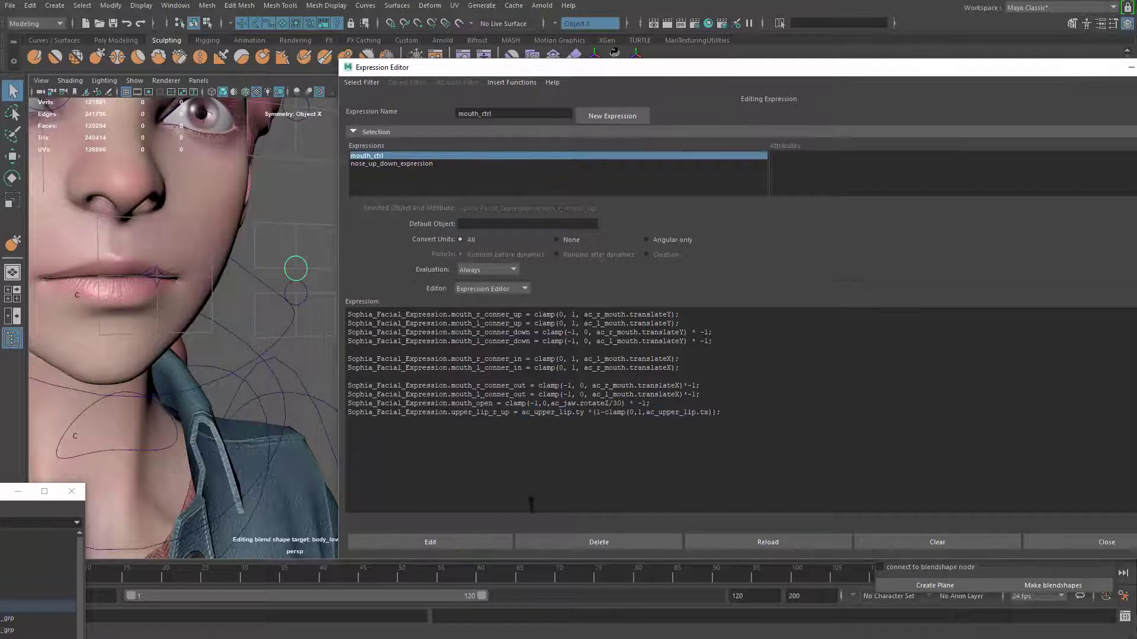
pyautogui.click(477, 539)
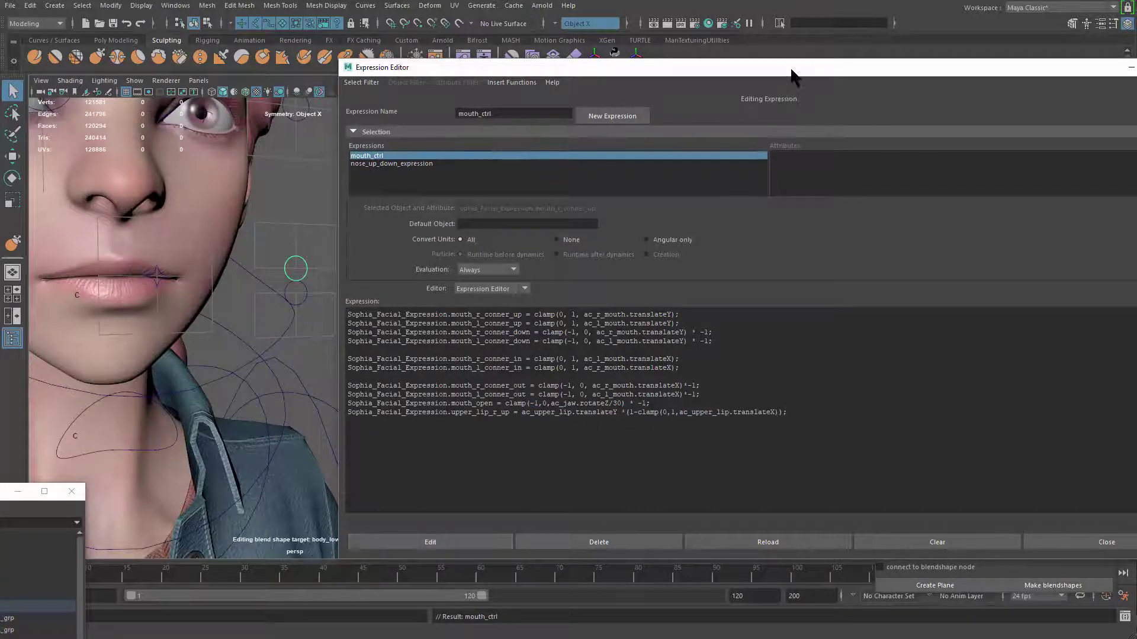
# Test the mouth_ctrl expression by moving the ac_upper_lip control vertically, and undo the move
pyautogui.moveTo(794, 68); pyautogui.dragTo(809, 520)
pyautogui.press('w')
pyautogui.moveTo(325, 232)
pyautogui.mouseDown()
pyautogui.moveTo(329, 188)
pyautogui.moveTo(326, 234)
pyautogui.mouseUp()
pyautogui.moveTo(598, 524); pyautogui.dragTo(610, 100)
pyautogui.moveTo(815, 441); pyautogui.dragTo(377, 443)
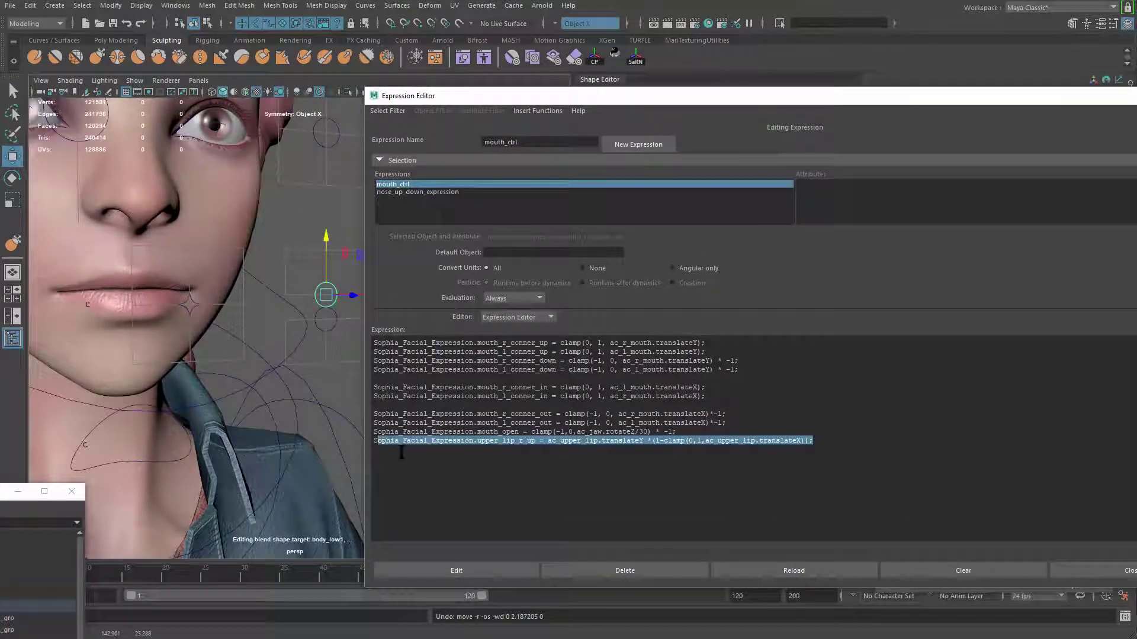
pyautogui.hotkey('ctrl', 'c')
pyautogui.click(816, 441)
pyautogui.press('Return')
pyautogui.hotkey('ctrl', 'v')
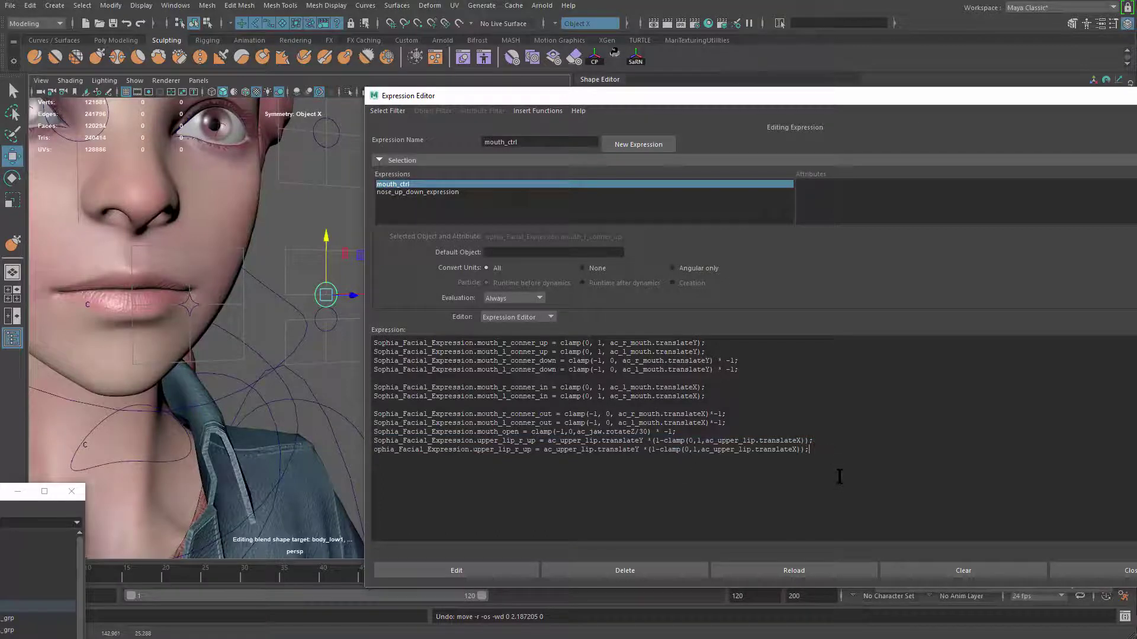
pyautogui.hotkey('ctrl', 'z')
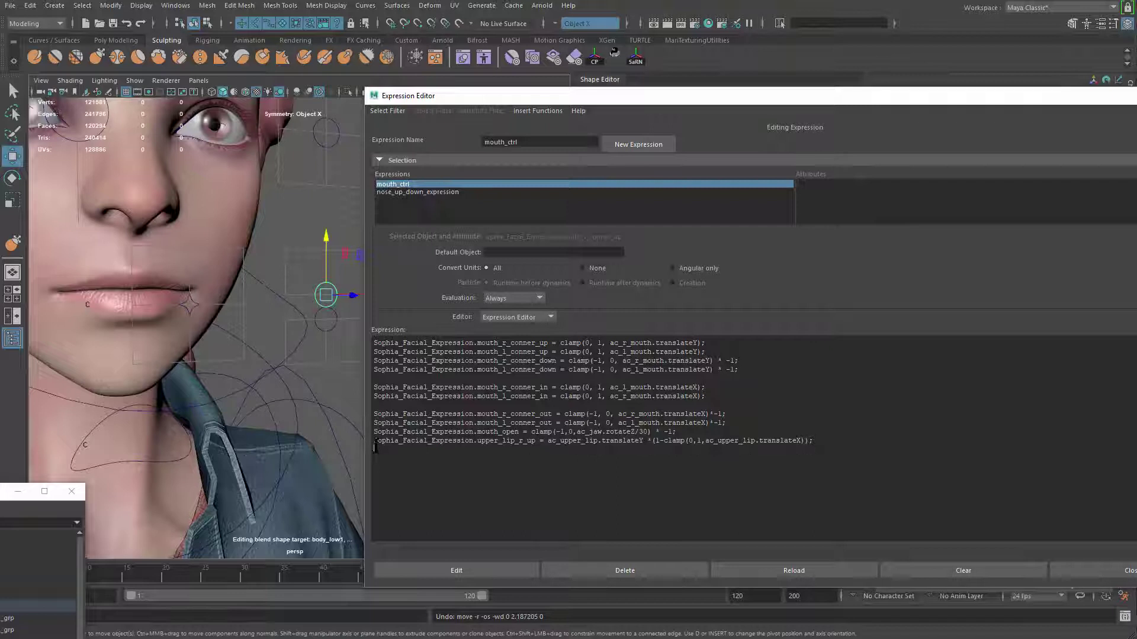
# Separate the upper_lip_r_up line with a blank line, duplicate it below and retarget the copy to upper_lip_l_up
pyautogui.moveTo(374, 442); pyautogui.dragTo(699, 448)
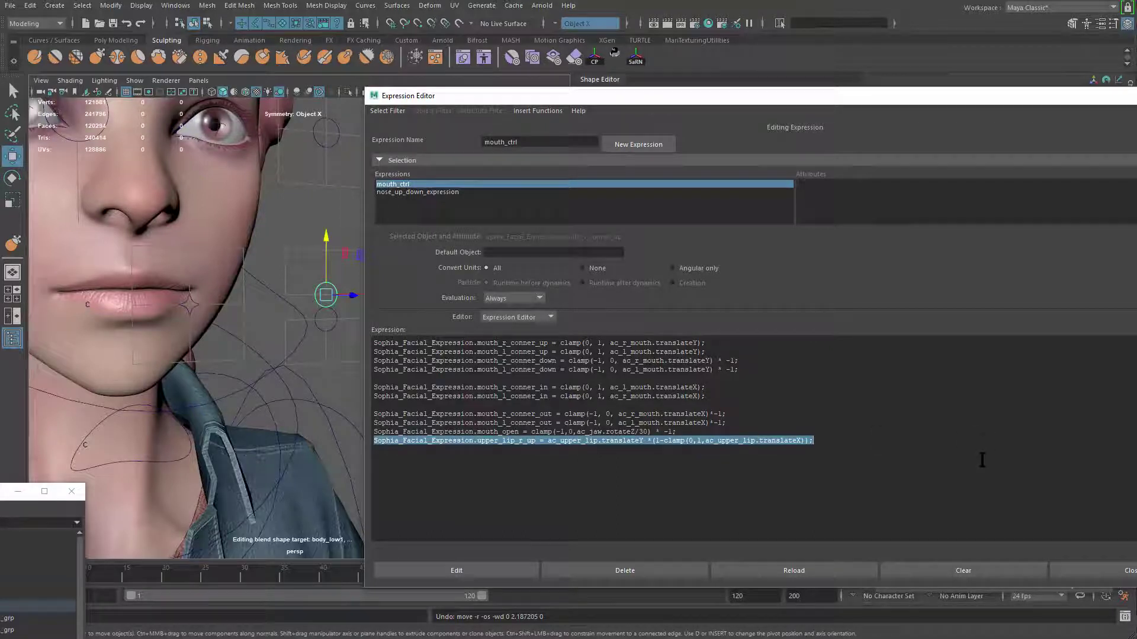
pyautogui.press('Left')
pyautogui.press('Return')
pyautogui.press('Up')
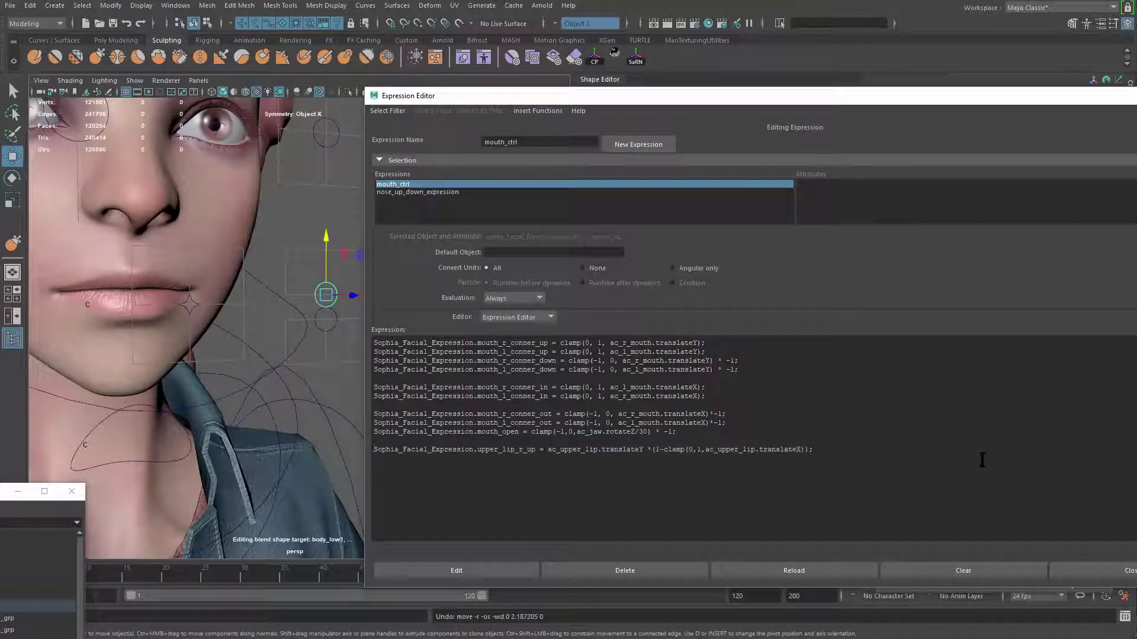
pyautogui.hotkey('ctrl', 'v')
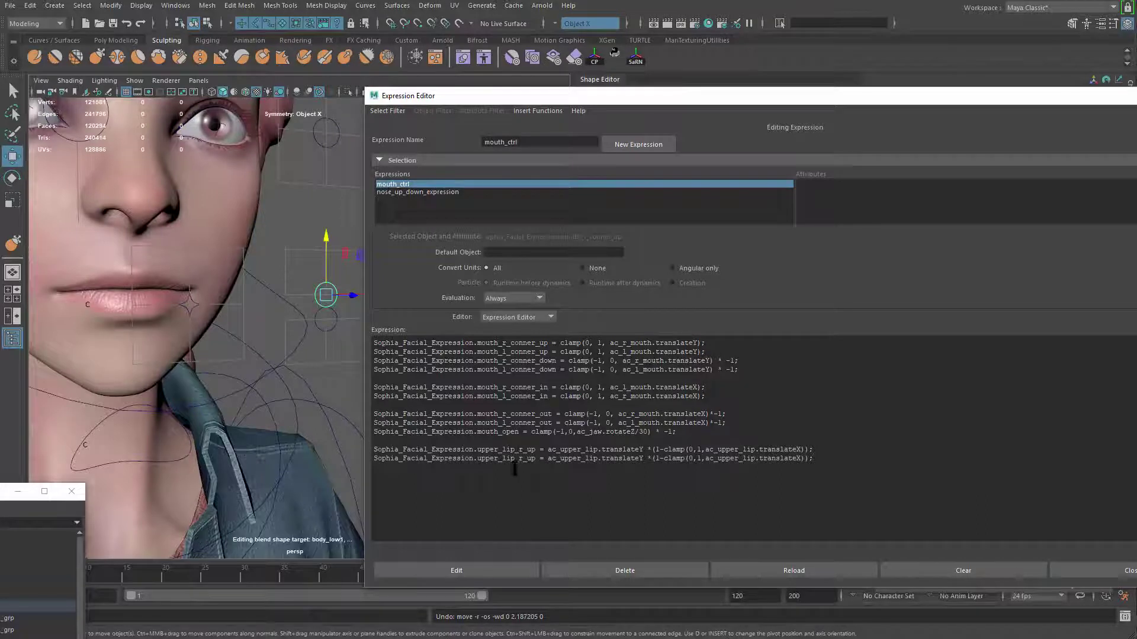
pyautogui.click(523, 459)
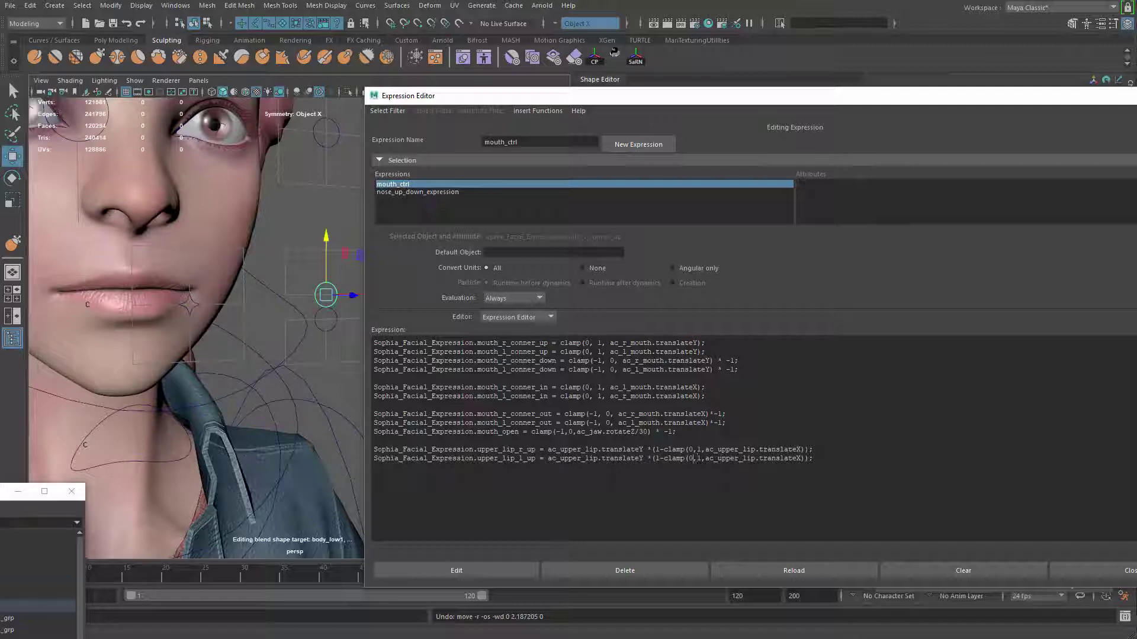
# Change the upper_lip_l_up line's clamp to clamp(-1,0,ac_upper_lip.translateX)*-1 and apply the expression
pyautogui.press('BackSpace')
pyautogui.write('-1')
pyautogui.press('Delete')
pyautogui.press('Delete')
pyautogui.write('0')
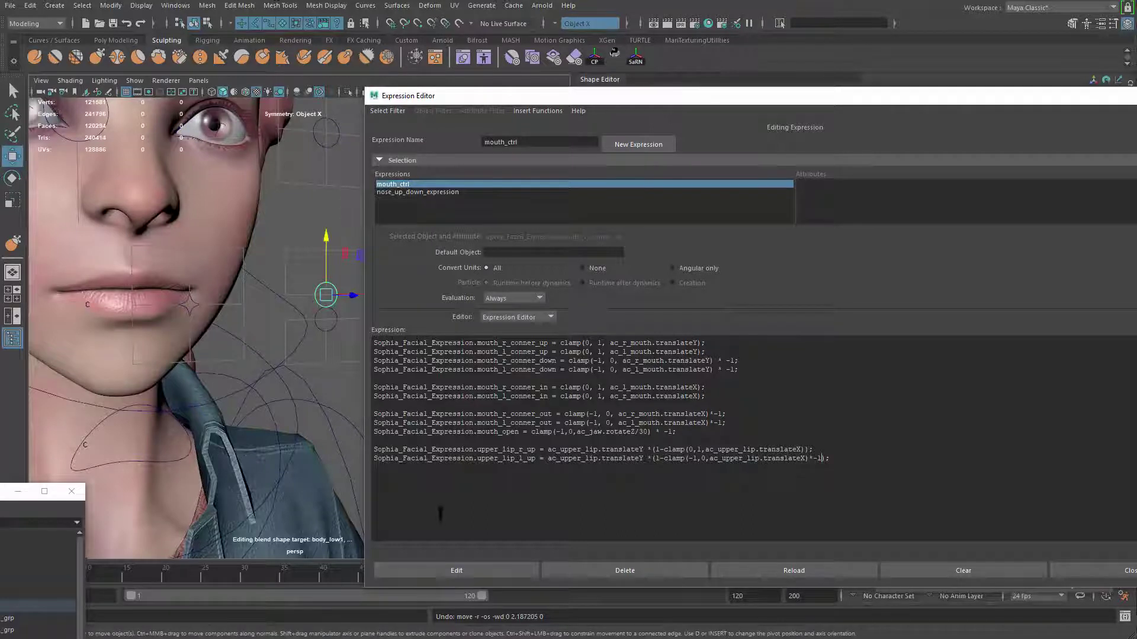
pyautogui.click(450, 571)
# Test the ac_upper_lip control by moving it up, sideways and down, and reset its Translate X and Y to 0
pyautogui.moveTo(602, 98); pyautogui.dragTo(1136, 253)
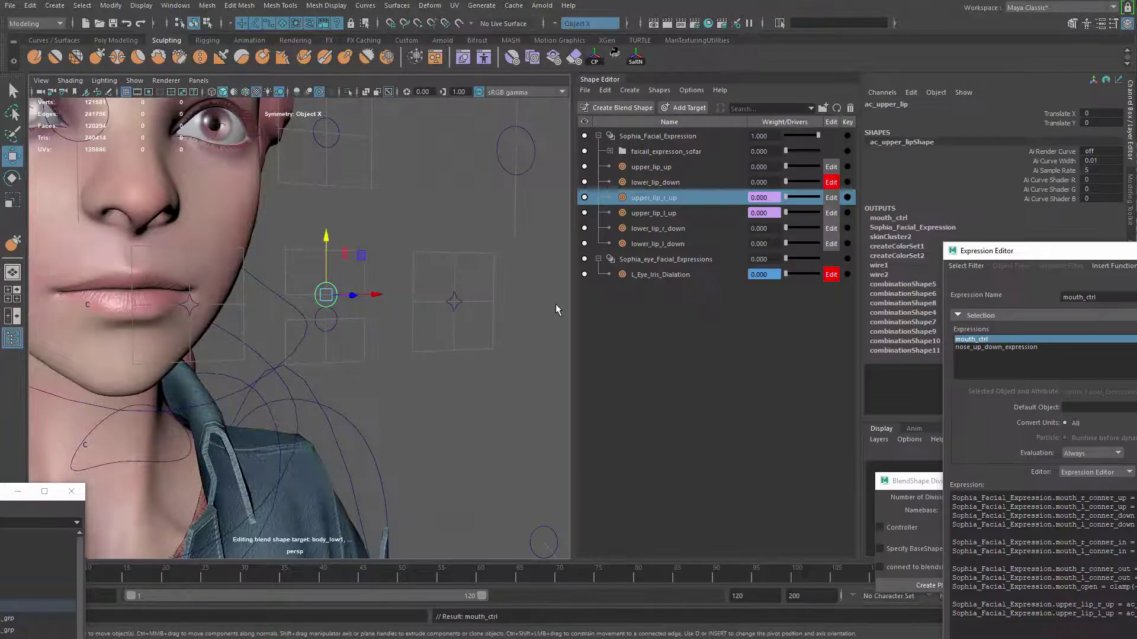
pyautogui.moveTo(326, 237); pyautogui.dragTo(324, 126)
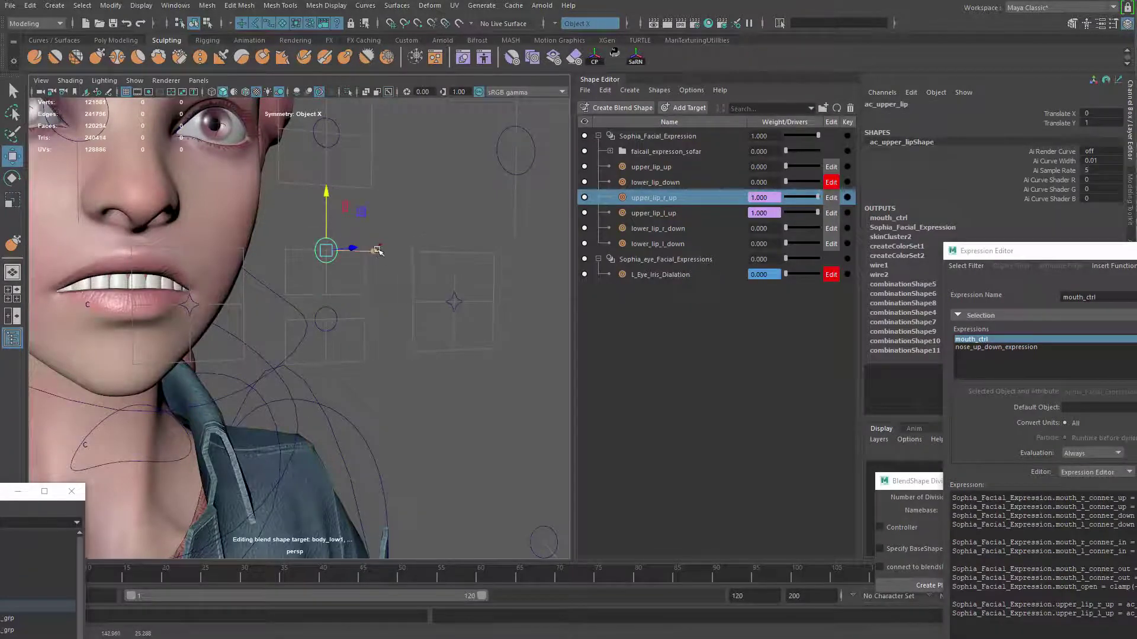
pyautogui.moveTo(374, 252); pyautogui.dragTo(364, 339)
pyautogui.moveTo(1101, 114); pyautogui.dragTo(1100, 123)
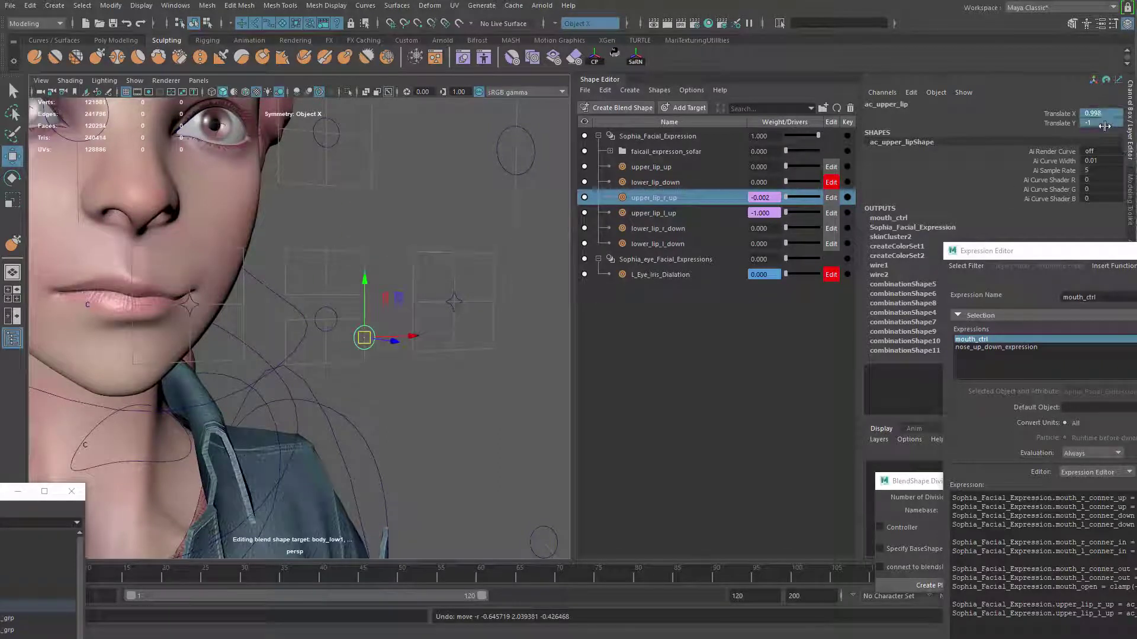
pyautogui.write('0')
pyautogui.press('Return')
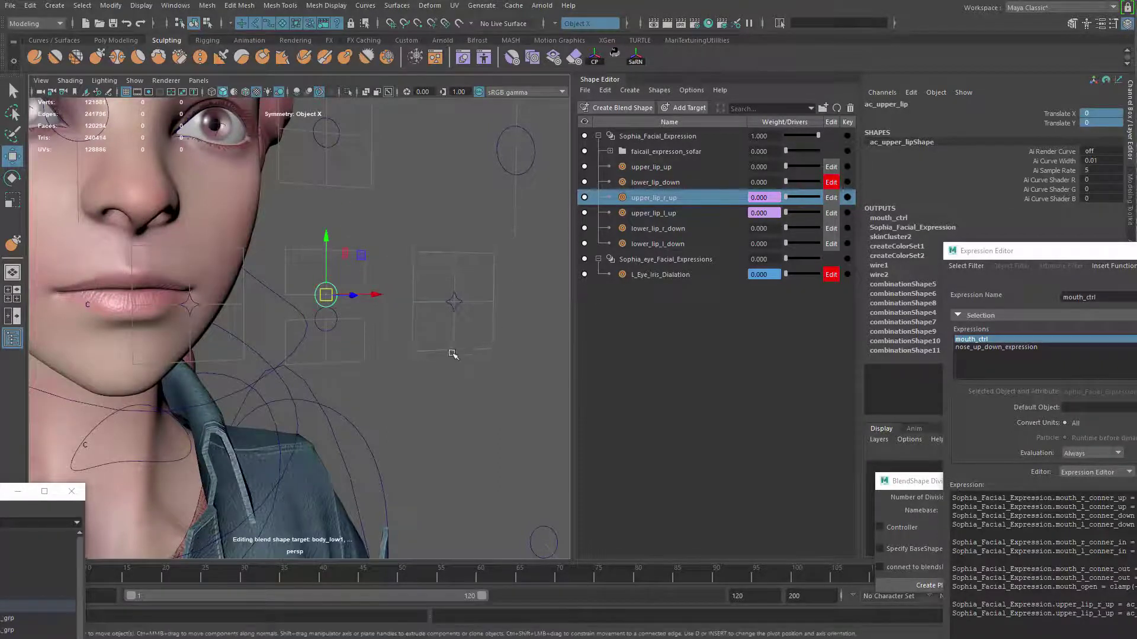
# Set the minimum Y translation limit of the ac_upper_lip control to 0
pyautogui.keyDown('alt'); pyautogui.moveTo(454, 355); pyautogui.dragTo(469, 338, button='middle'); pyautogui.keyUp('alt')
pyautogui.hotkey('ctrl', 'a')
pyautogui.moveTo(1020, 256); pyautogui.dragTo(905, 588)
pyautogui.click(960, 342)
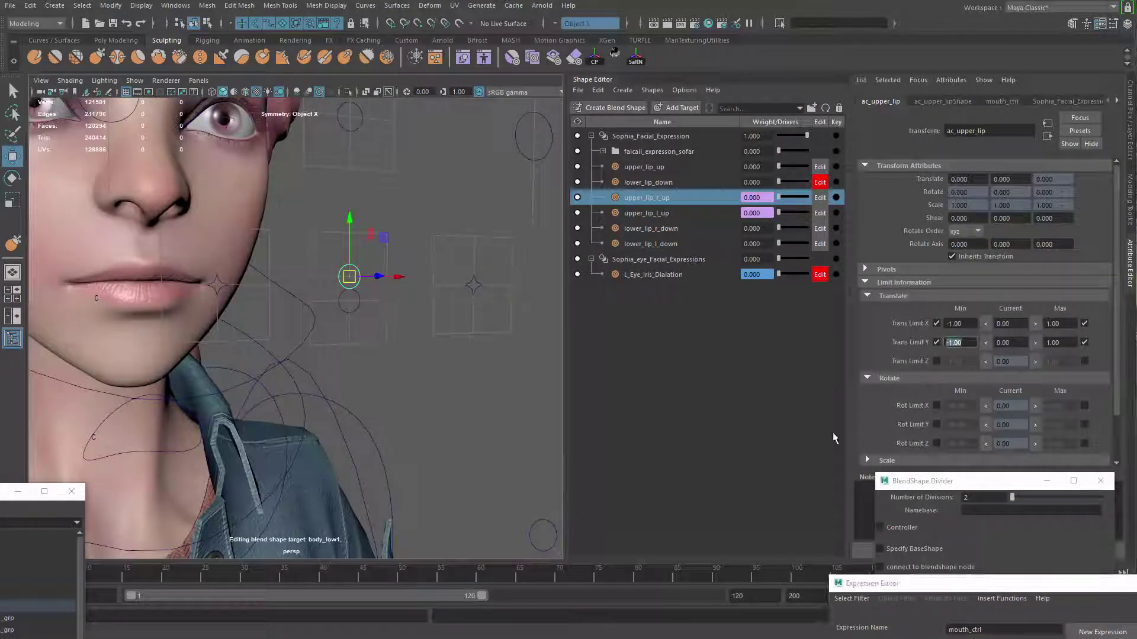
pyautogui.write('0')
pyautogui.press('Return')
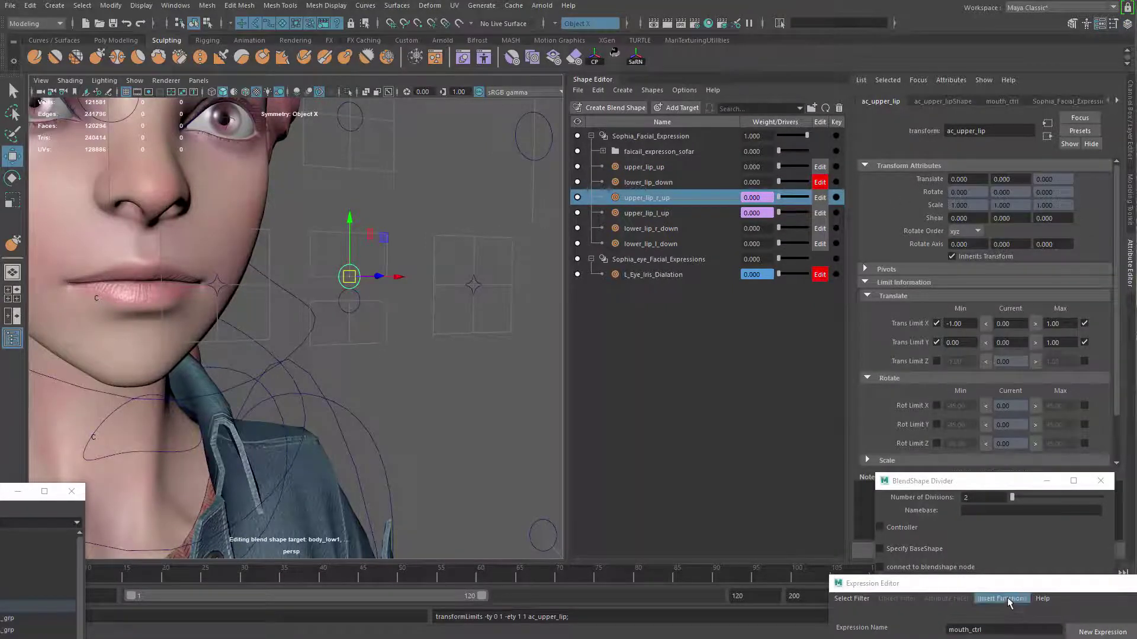
# Set the minimum Y translation limit of the ac_lower_lip control to 0
pyautogui.moveTo(1006, 586); pyautogui.dragTo(670, 212)
pyautogui.click(350, 312)
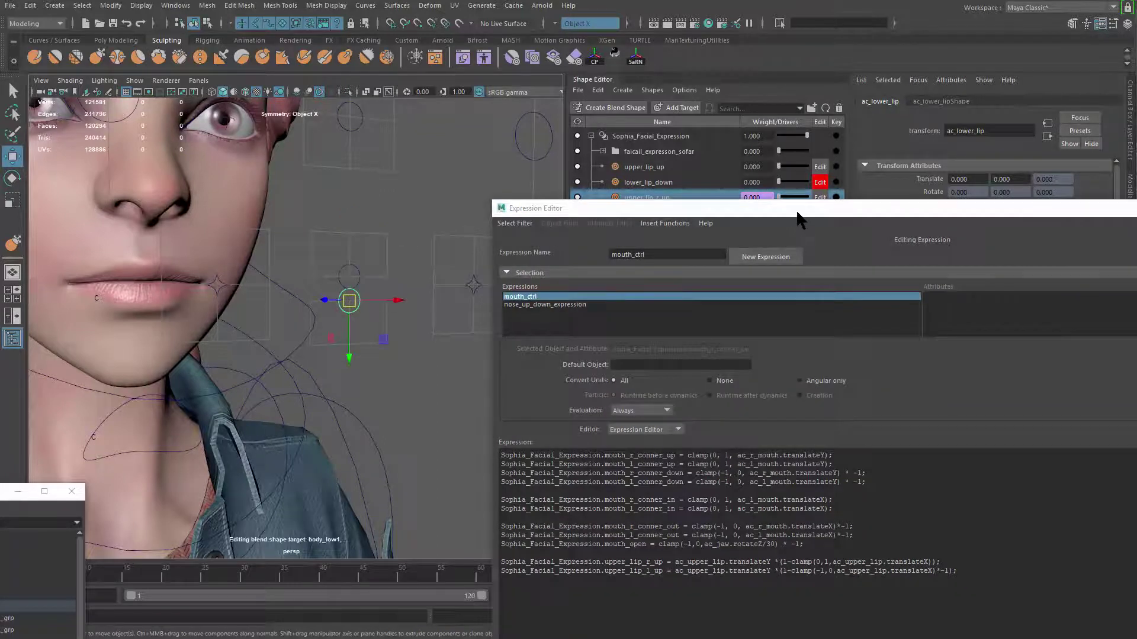
pyautogui.moveTo(797, 211); pyautogui.dragTo(854, 577)
pyautogui.moveTo(973, 342); pyautogui.dragTo(946, 343)
pyautogui.write('00')
pyautogui.press('Return')
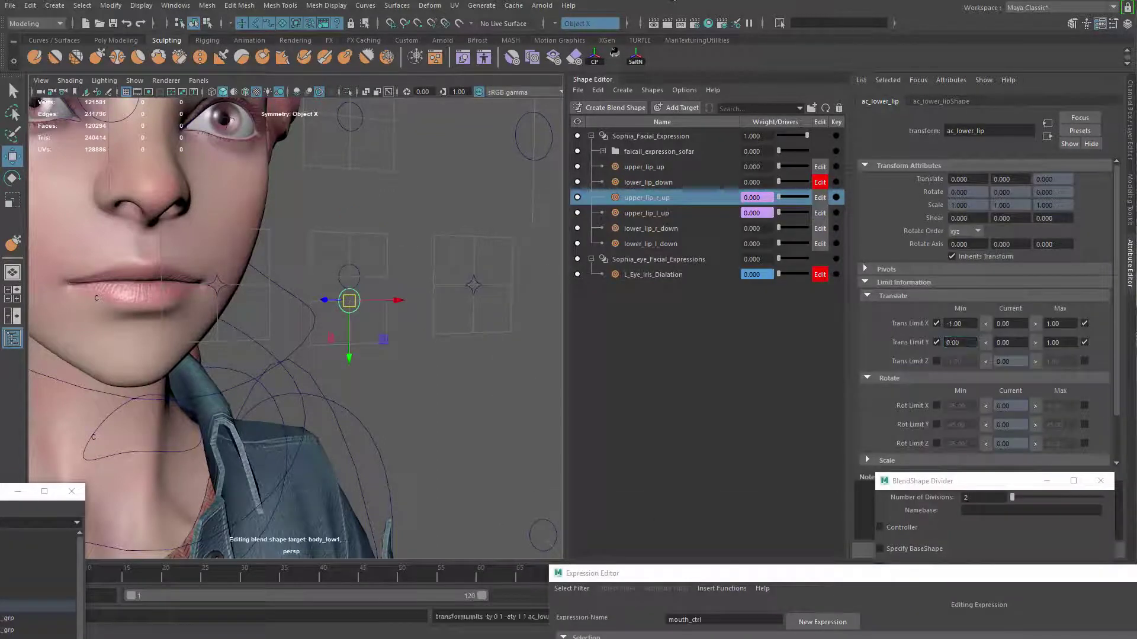
# Duplicate the upper_lip_r_up and upper_lip_l_up lines below the existing ones in the mouth_ctrl expression, separated by blank lines
pyautogui.moveTo(793, 573); pyautogui.dragTo(480, 13)
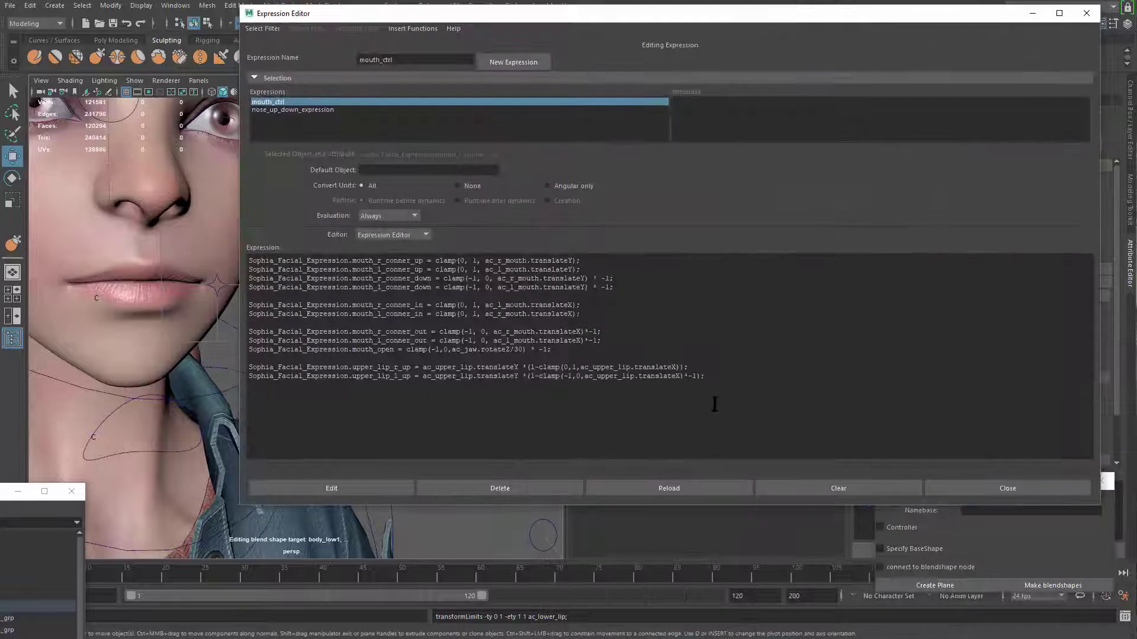
pyautogui.moveTo(704, 376); pyautogui.dragTo(199, 363)
pyautogui.click(768, 389)
pyautogui.press('Return')
pyautogui.press('Return')
pyautogui.press('Return')
pyautogui.hotkey('ctrl', 'v')
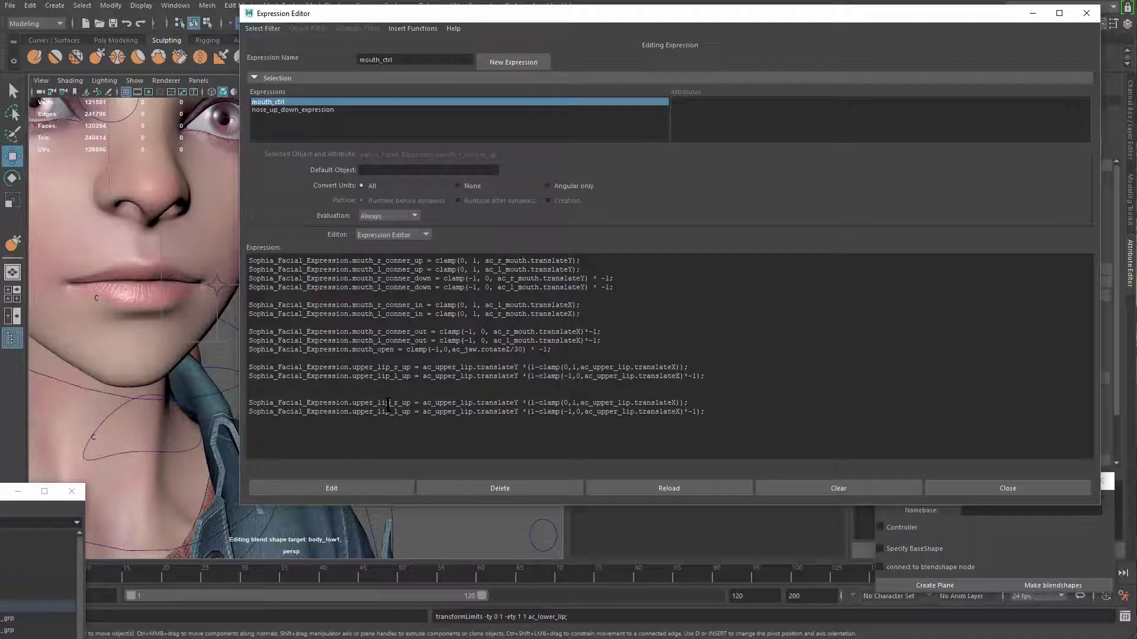
# Retarget the first copied line from the upper to the lower lip so it reads lower_lip_r_up
pyautogui.moveTo(363, 403); pyautogui.dragTo(335, 426)
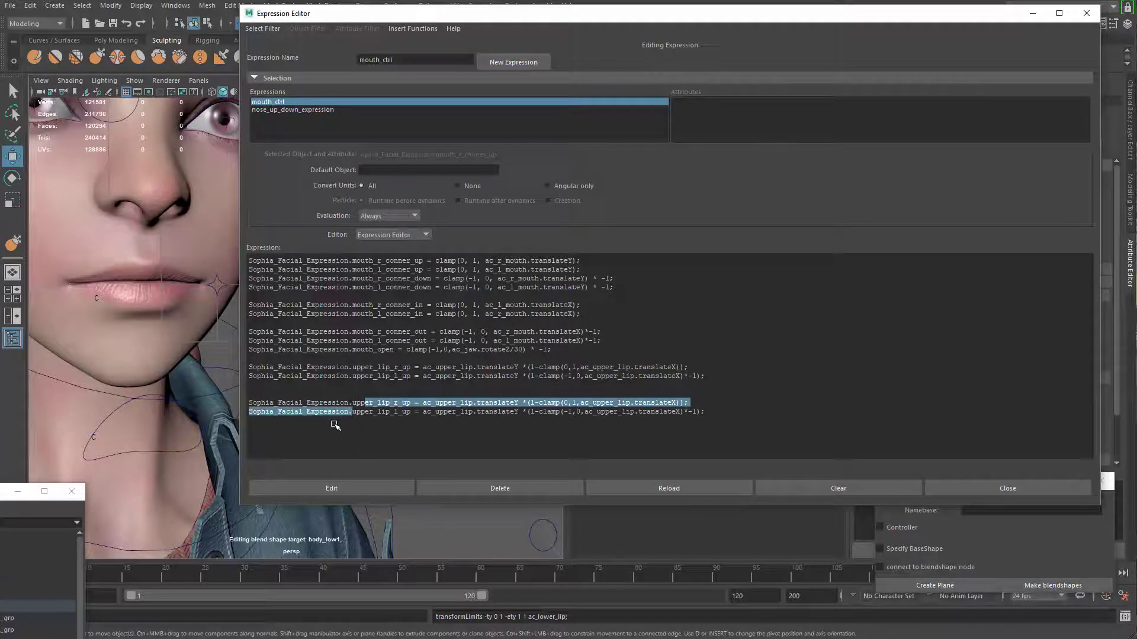
pyautogui.press('Left')
pyautogui.press('BackSpace')
pyautogui.press('BackSpace')
pyautogui.press('BackSpace')
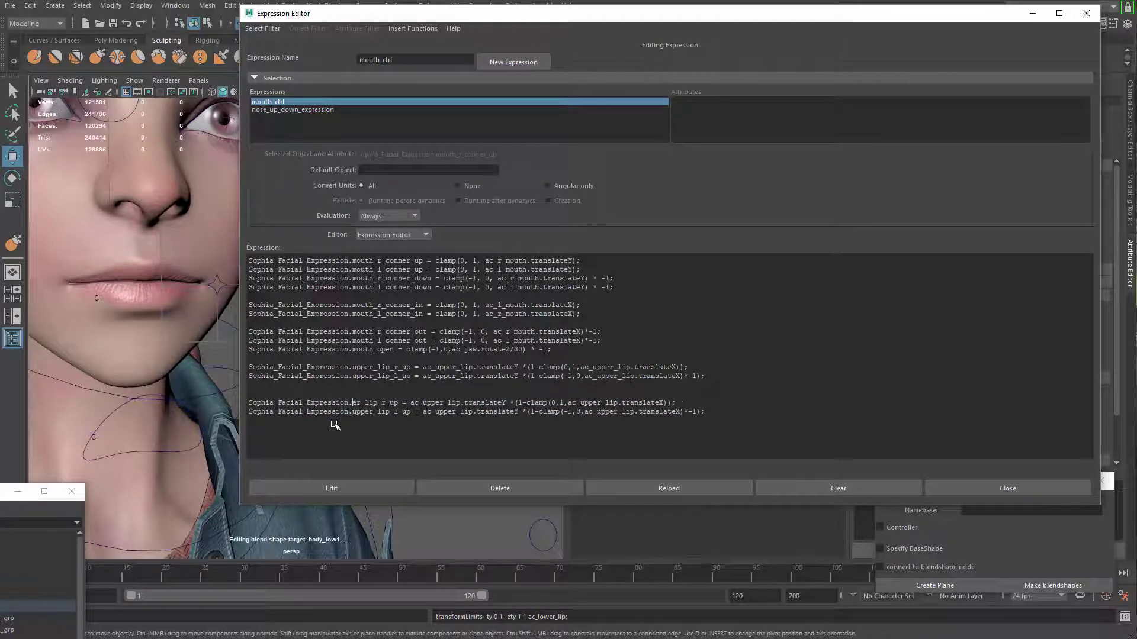
pyautogui.write('low')
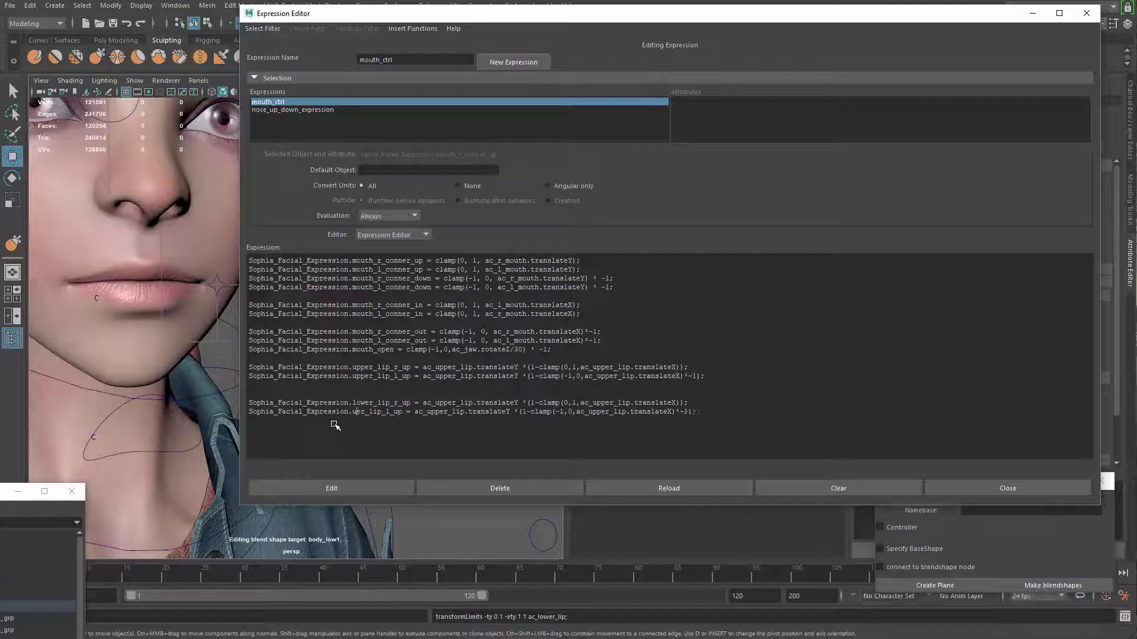
# Retarget the second copied line from the upper to the lower lip so it reads lower_lip_l_up
pyautogui.press('Down')
pyautogui.press('BackSpace')
pyautogui.press('BackSpace')
pyautogui.press('BackSpace')
pyautogui.press('BackSpace')
pyautogui.press('BackSpace')
pyautogui.write('lower')
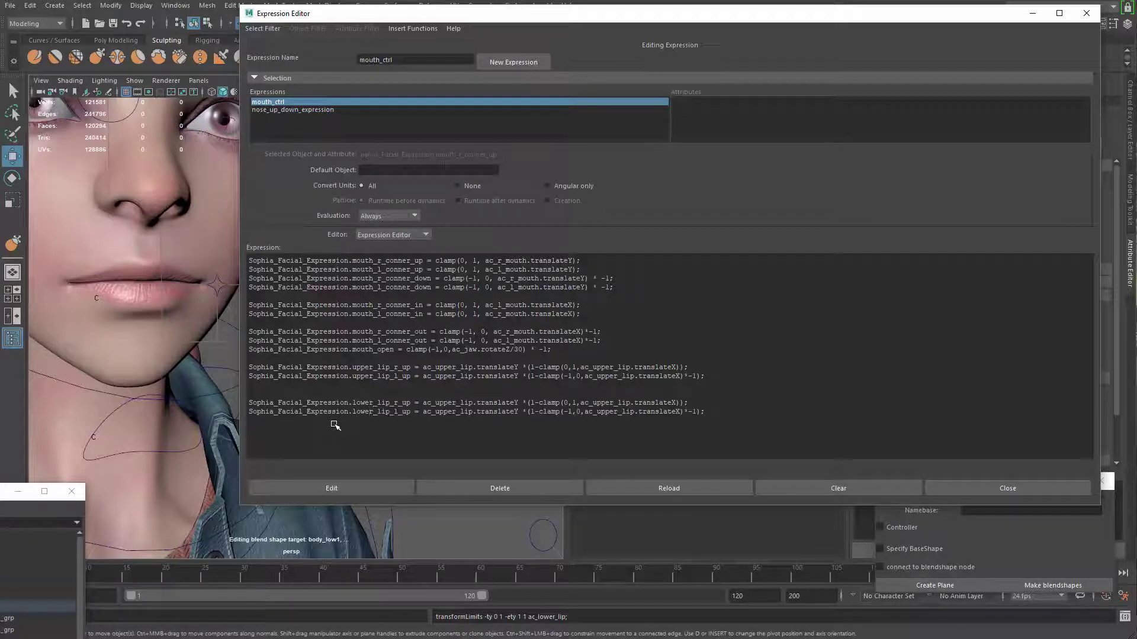
# Change the suffix of both lower lip targets so they read lower_lip_r_down and lower_lip_l_down
pyautogui.press('BackSpace')
pyautogui.press('BackSpace')
pyautogui.write('down')
pyautogui.press('Down')
pyautogui.press('BackSpace')
pyautogui.press('BackSpace')
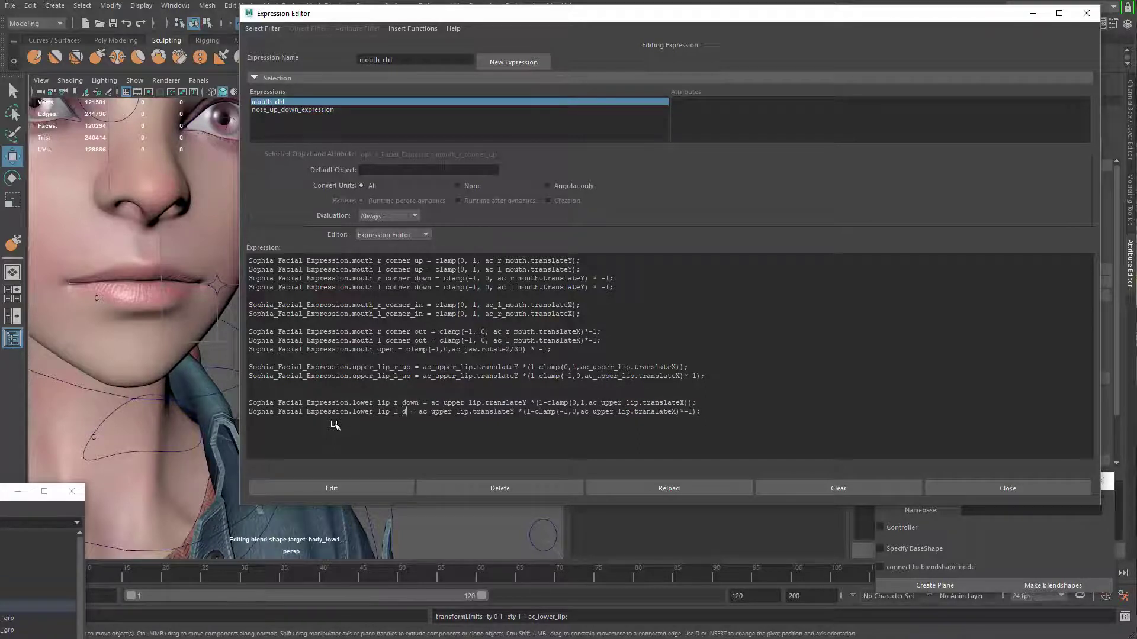
pyautogui.write('down')
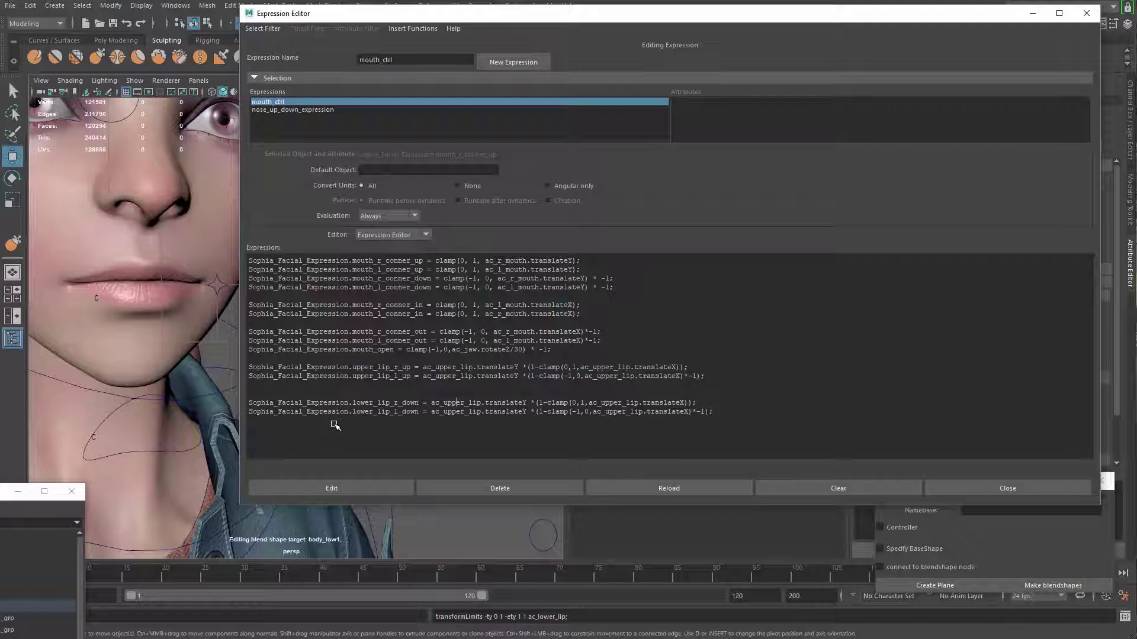
# Replace ac_upper_lip.translateY with ac_lower_lip.translateY in both lower lip lines
pyautogui.press('BackSpace')
pyautogui.press('BackSpace')
pyautogui.press('BackSpace')
pyautogui.write('low')
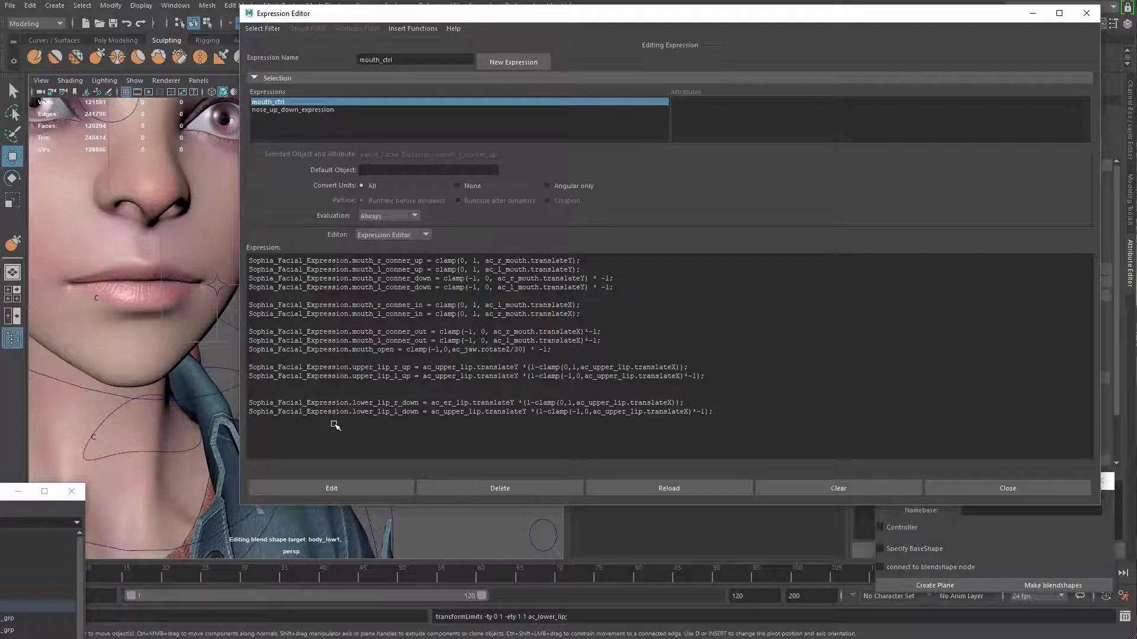
pyautogui.press('BackSpace')
pyautogui.press('BackSpace')
pyautogui.press('BackSpace')
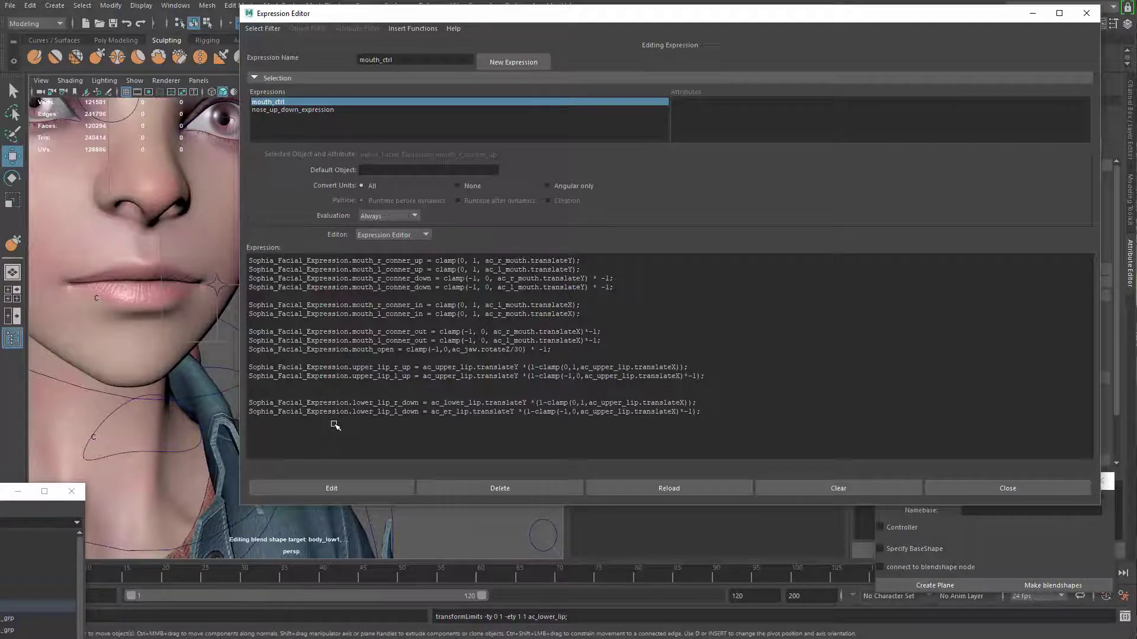
pyautogui.write('low')
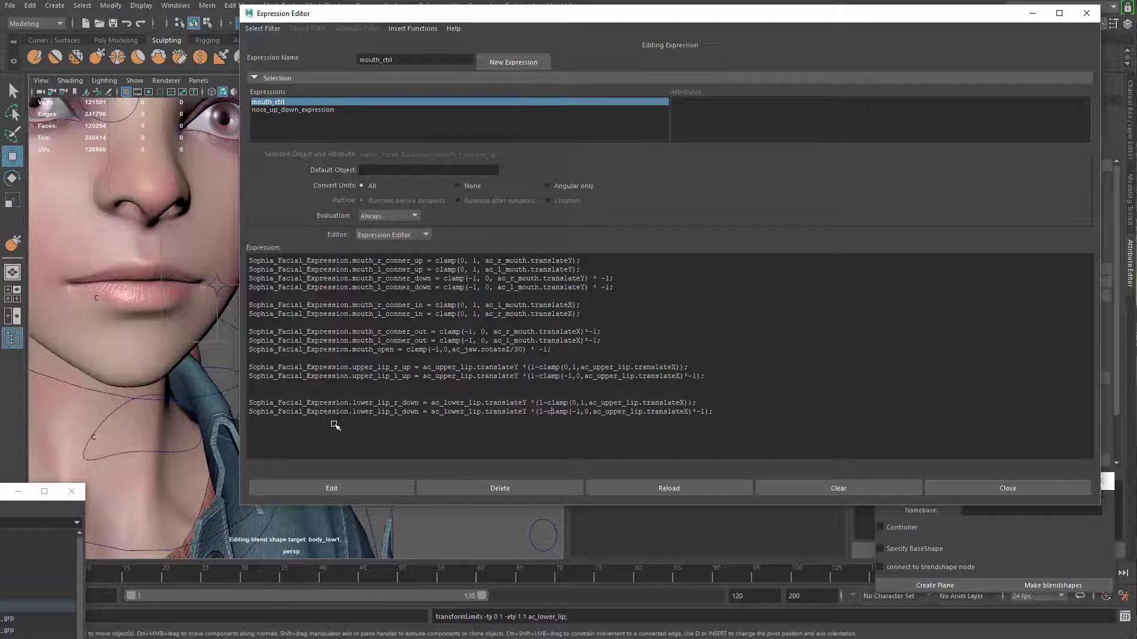
# Replace ac_upper_lip with ac_lower_lip in the clamp terms of both lower lip lines and apply the expression
pyautogui.press('BackSpace')
pyautogui.press('BackSpace')
pyautogui.press('BackSpace')
pyautogui.write('low')
pyautogui.click(357, 494)
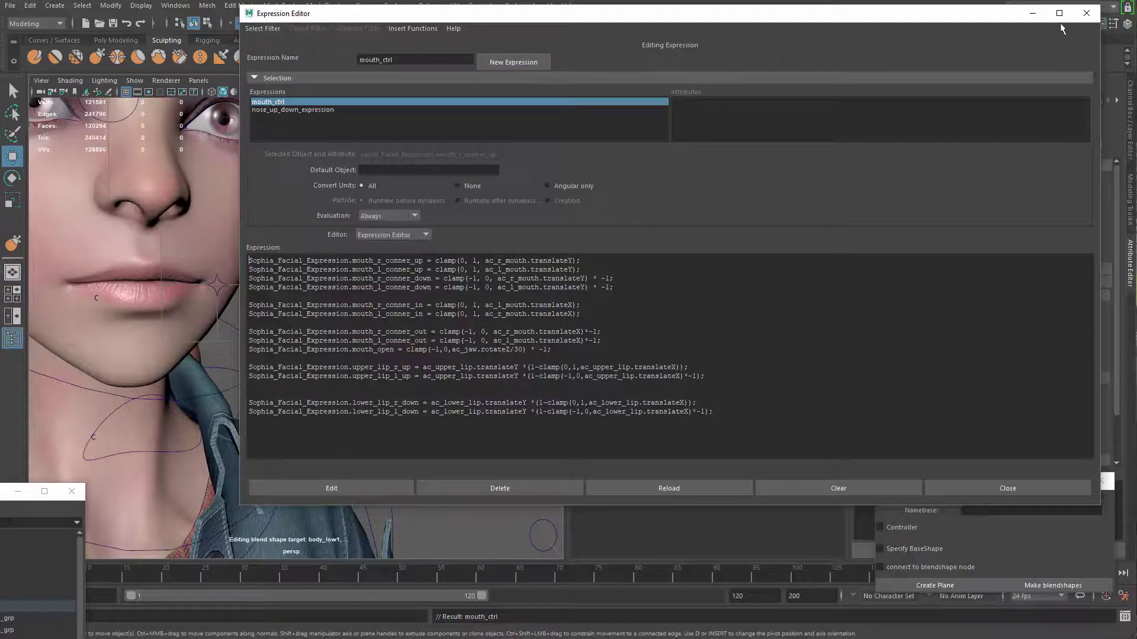
# Test the lip expressions by moving ac_lower_lip down and ac_upper_lip up, and return both controls to 0
pyautogui.moveTo(955, 6)
pyautogui.mouseDown()
pyautogui.moveTo(954, 140)
pyautogui.moveTo(955, 0)
pyautogui.mouseUp()
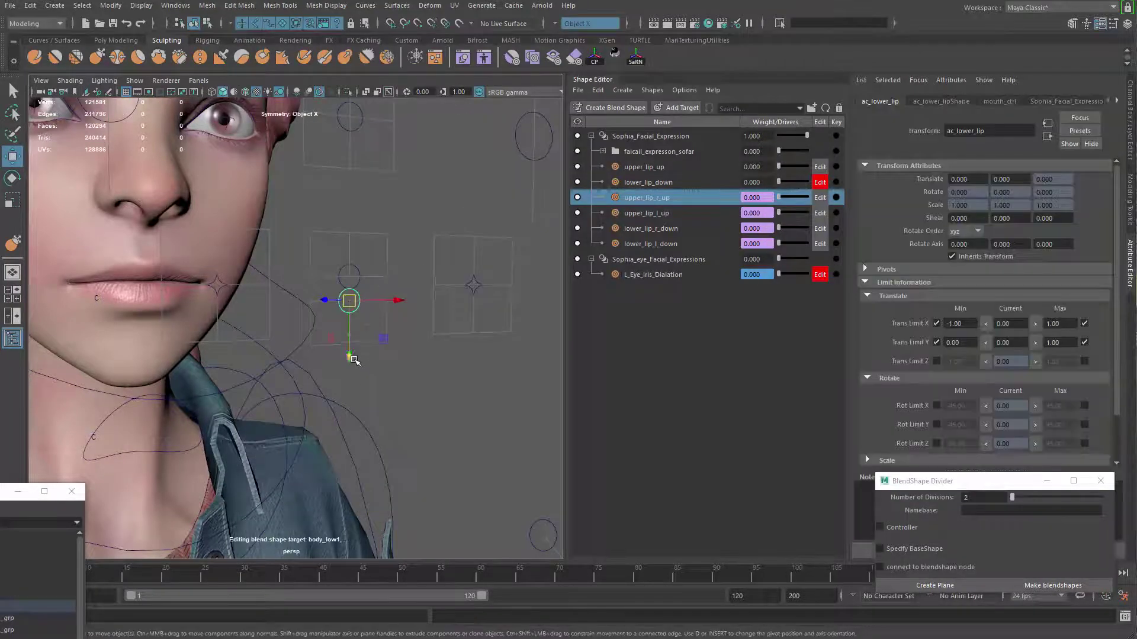
pyautogui.moveTo(350, 301); pyautogui.dragTo(345, 329)
pyautogui.click(348, 270)
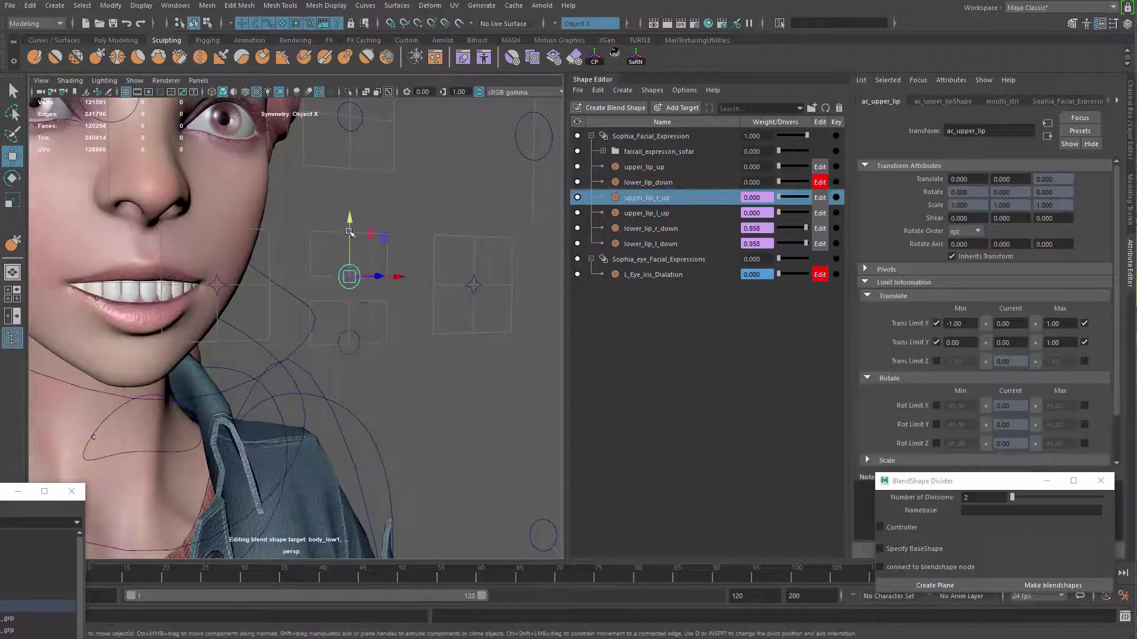
pyautogui.moveTo(349, 231); pyautogui.dragTo(349, 206)
pyautogui.keyDown('alt'); pyautogui.moveTo(381, 294); pyautogui.dragTo(388, 271); pyautogui.keyUp('alt')
pyautogui.moveTo(362, 229); pyautogui.dragTo(360, 319)
pyautogui.click(358, 318)
pyautogui.hotkey('ctrl', 'a')
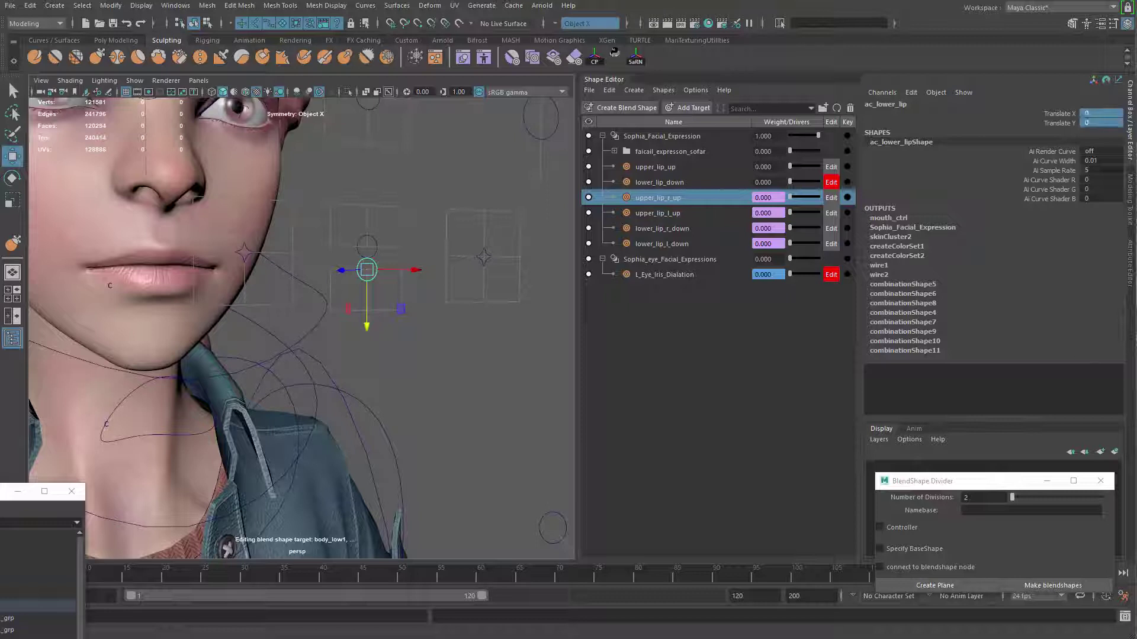
pyautogui.moveTo(368, 270); pyautogui.dragTo(473, 403)
pyautogui.scroll(-3, 396, 334)
pyautogui.hotkey('ctrl', 'z')
# Select the ac_upper_lip and ac_lower_lip controls together and move them in Y to about 0.355
pyautogui.press('q')
pyautogui.click(494, 418)
pyautogui.moveTo(434, 320); pyautogui.dragTo(449, 353)
pyautogui.press('w')
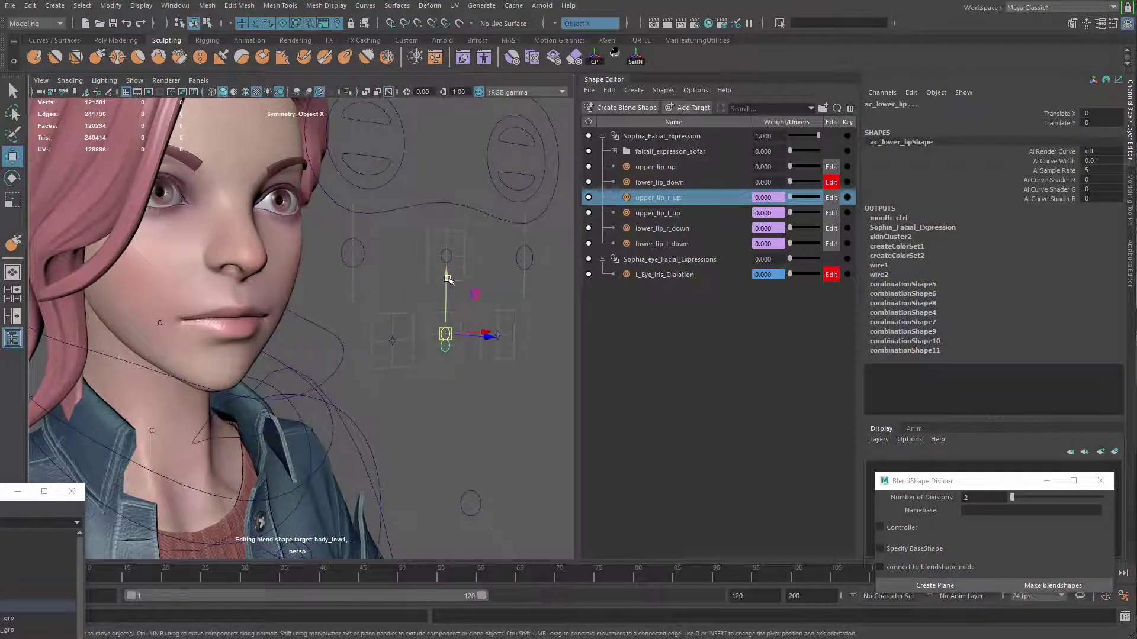
pyautogui.moveTo(448, 281); pyautogui.dragTo(422, 303)
pyautogui.hotkey('ctrl', 'z')
pyautogui.click(441, 433)
pyautogui.click(446, 335)
# Undo the move of the ac_r_mouth control and set the weight of the shape group under Sophia_Facial_Expression to 1.000
pyautogui.click(377, 330)
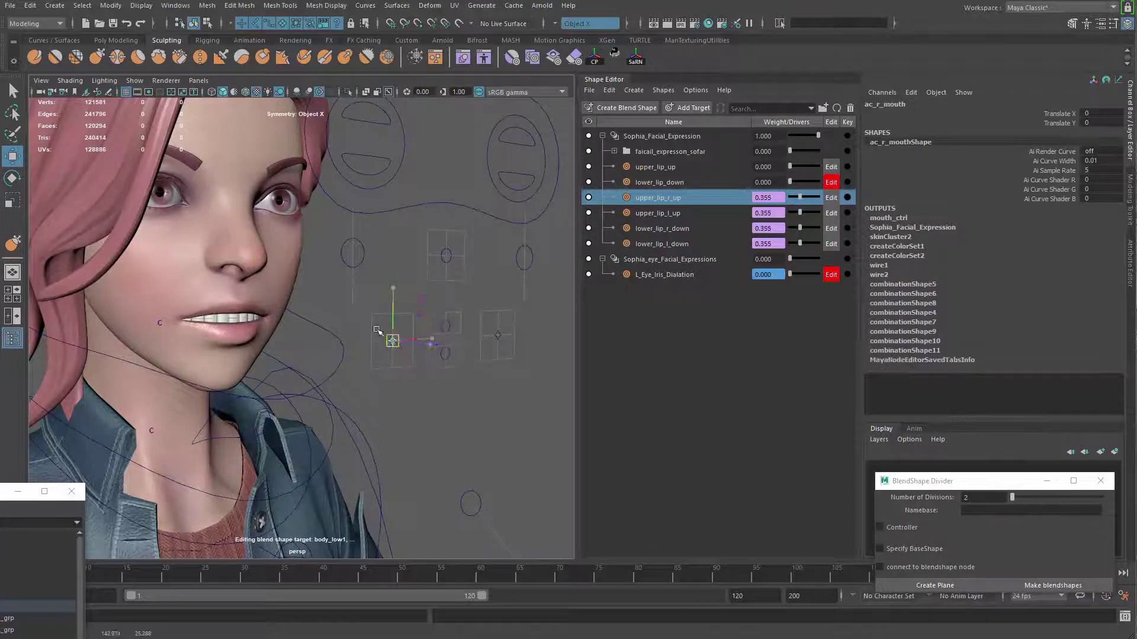
pyautogui.hotkey('ctrl', 'z')
pyautogui.moveTo(789, 151); pyautogui.dragTo(829, 153)
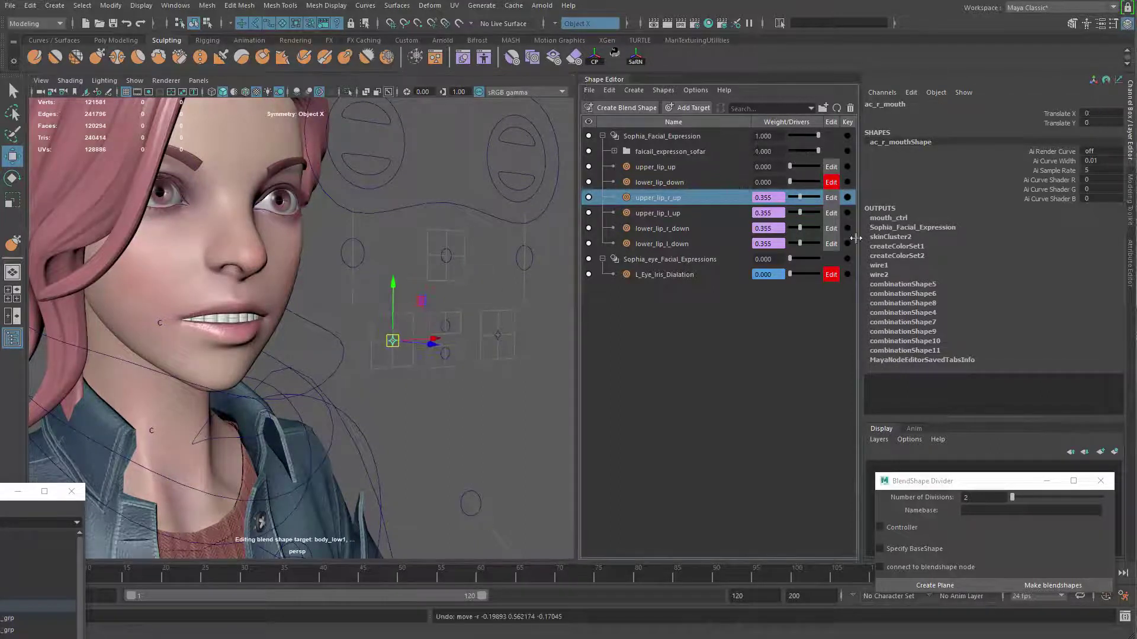
# Pose both mouth corners with the ac_r_mouth and ac_l_mouth controls, raising ac_l_mouth to about X -0.217, Y 0.584
pyautogui.moveTo(393, 341)
pyautogui.mouseDown()
pyautogui.moveTo(384, 324)
pyautogui.moveTo(399, 351)
pyautogui.mouseUp()
pyautogui.keyDown('alt'); pyautogui.moveTo(441, 397); pyautogui.dragTo(410, 379); pyautogui.keyUp('alt')
pyautogui.click(454, 301)
pyautogui.moveTo(454, 301); pyautogui.dragTo(466, 283)
# Offset the ac_upper_lip control and move ac_lower_lip to about X -0.294, Y 0.737 to test an asymmetric smile
pyautogui.click(372, 290)
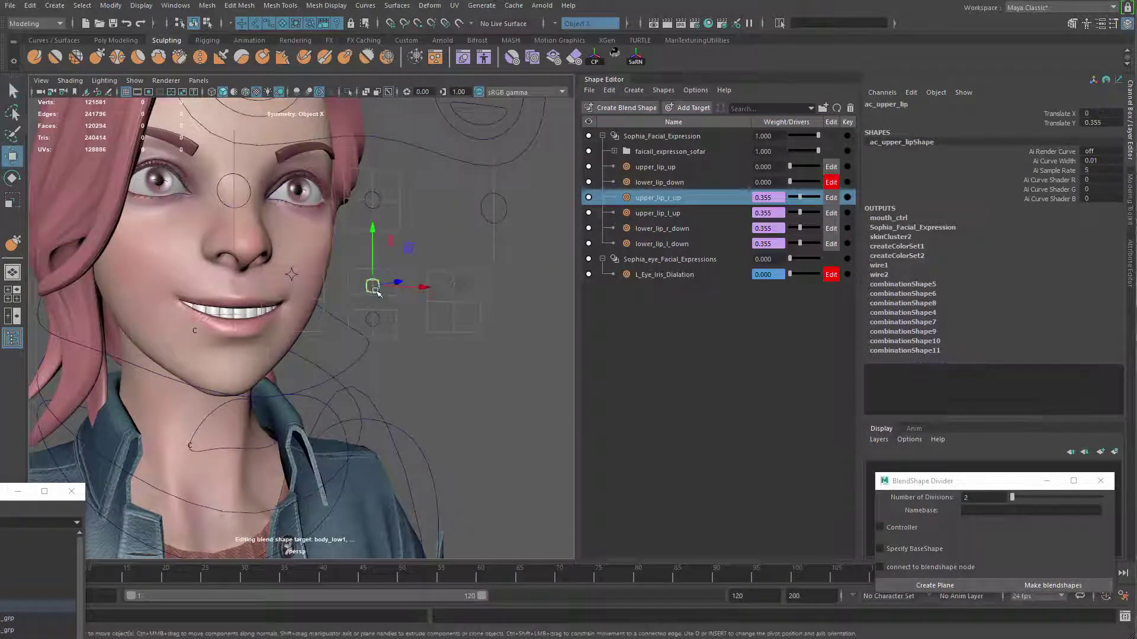
pyautogui.moveTo(372, 287); pyautogui.dragTo(365, 329)
pyautogui.click(372, 320)
pyautogui.click(371, 321)
pyautogui.moveTo(385, 335)
pyautogui.keyDown('alt'); pyautogui.mouseDown()
pyautogui.moveTo(350, 331)
pyautogui.moveTo(387, 345)
pyautogui.mouseUp(); pyautogui.keyUp('alt')
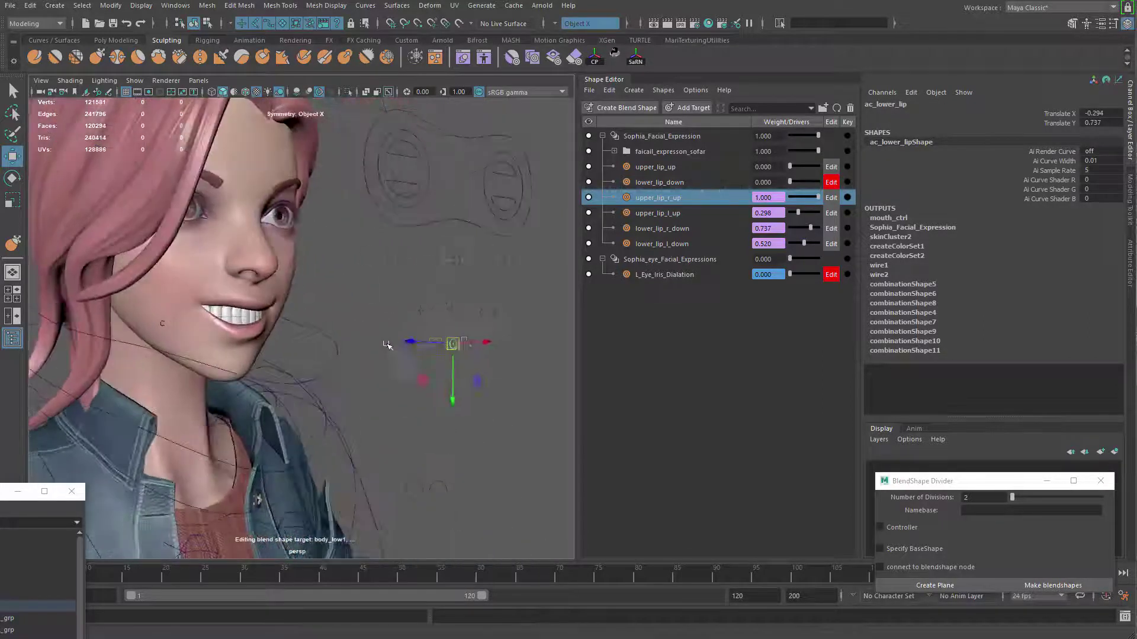
# Reset Translate X and Y of all four mouth and lip controls to 0 and clear the selection
pyautogui.press('q')
pyautogui.moveTo(506, 300); pyautogui.dragTo(406, 358)
pyautogui.moveTo(1099, 113); pyautogui.dragTo(1099, 124)
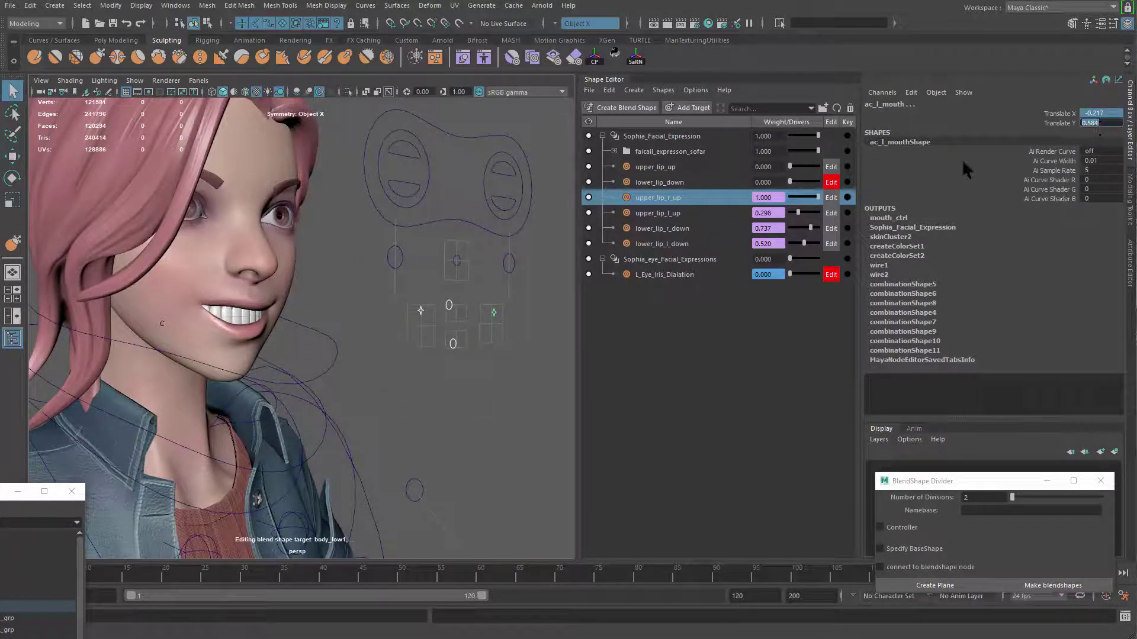
pyautogui.write('0')
pyautogui.press('Return')
pyautogui.keyDown('alt'); pyautogui.moveTo(403, 391); pyautogui.dragTo(345, 350, button='middle'); pyautogui.keyUp('alt')
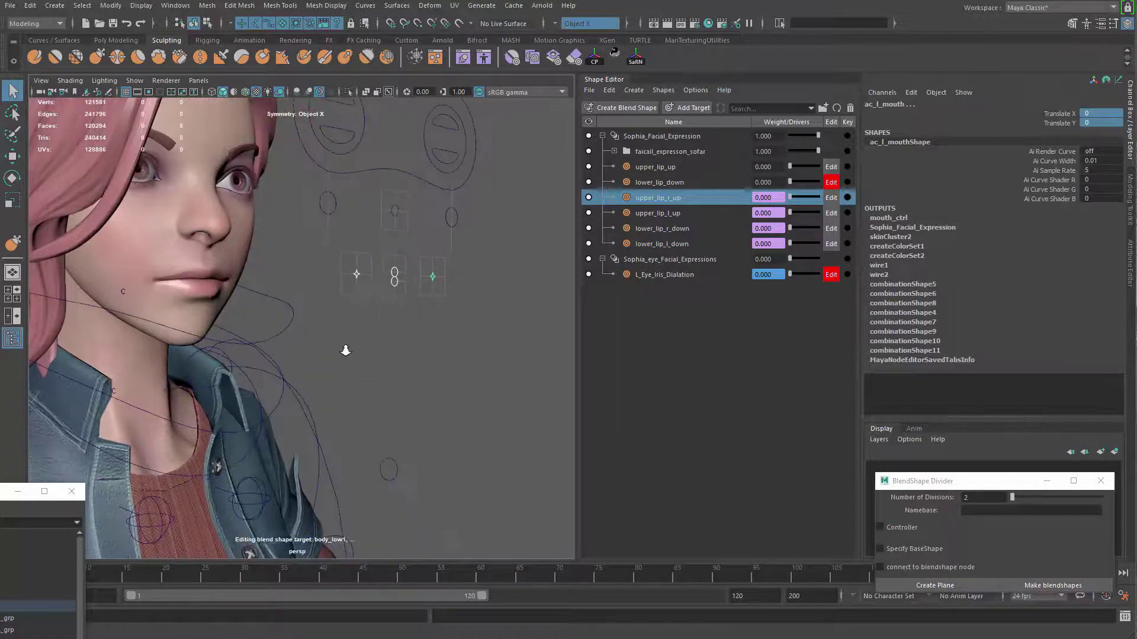
pyautogui.keyDown('alt'); pyautogui.moveTo(345, 350); pyautogui.dragTo(432, 314, button='right'); pyautogui.keyUp('alt')
pyautogui.click(438, 305)
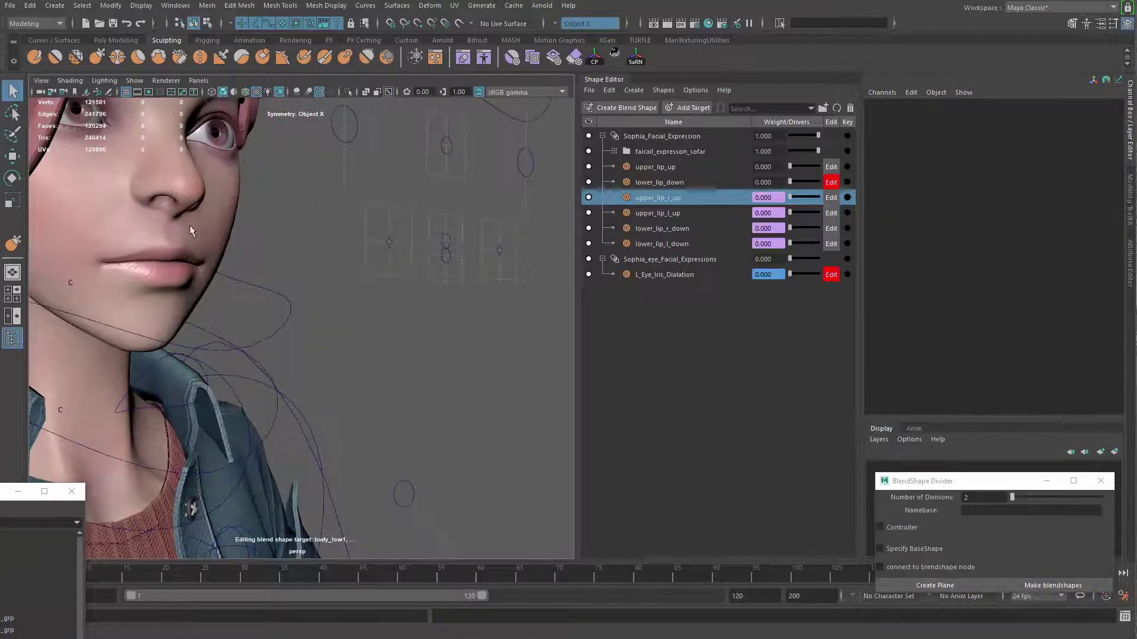
# Add a new blend shape target to Sophia_Facial_Expression and name it upper_lip_curl_in
pyautogui.keyDown('alt'); pyautogui.moveTo(208, 273); pyautogui.dragTo(196, 307, button='middle'); pyautogui.keyUp('alt')
pyautogui.keyDown('alt'); pyautogui.moveTo(197, 307); pyautogui.dragTo(136, 290, button='right'); pyautogui.keyUp('alt')
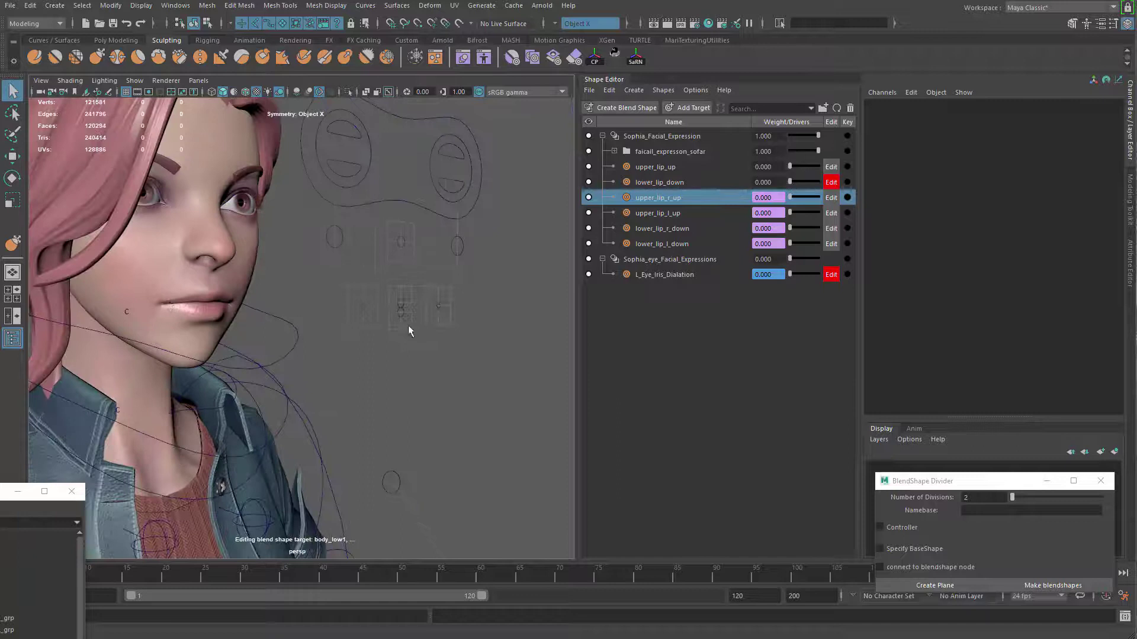
pyautogui.click(705, 137)
pyautogui.click(693, 109)
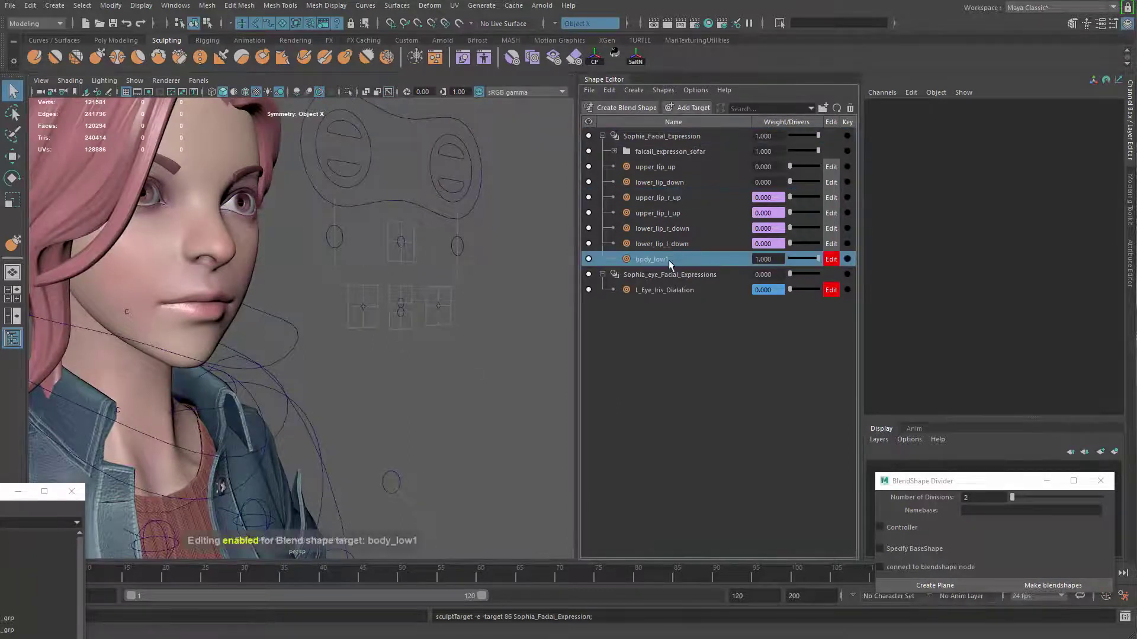
pyautogui.doubleClick(668, 260)
pyautogui.write('mouth')
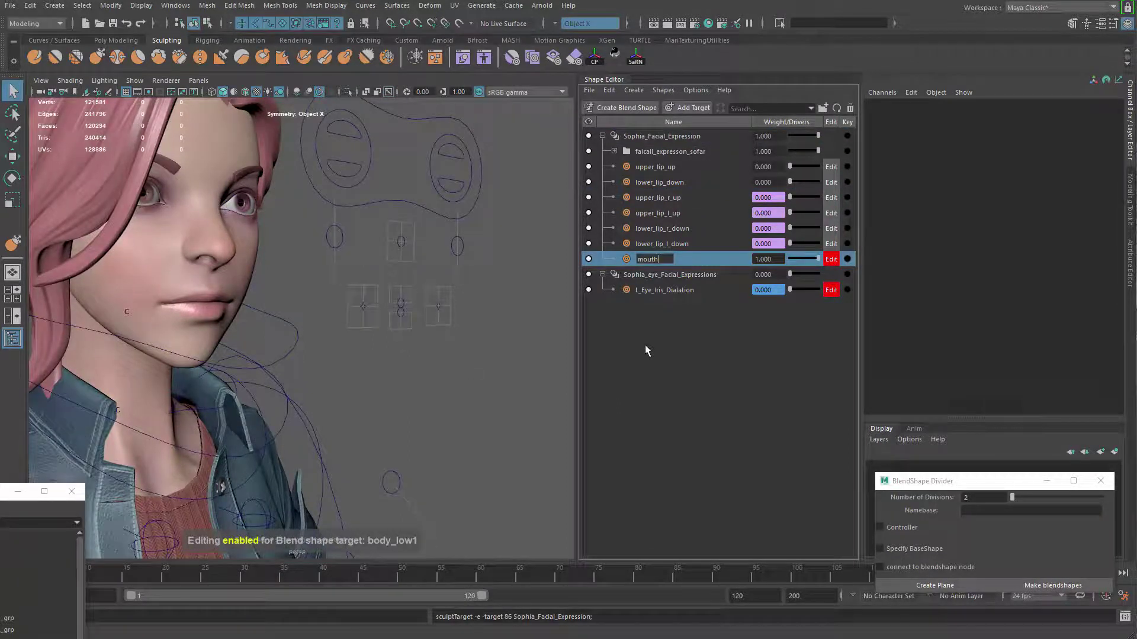
pyautogui.write('_')
pyautogui.press('BackSpace')
pyautogui.press('BackSpace')
pyautogui.press('BackSpace')
pyautogui.press('BackSpace')
pyautogui.press('BackSpace')
pyautogui.press('BackSpace')
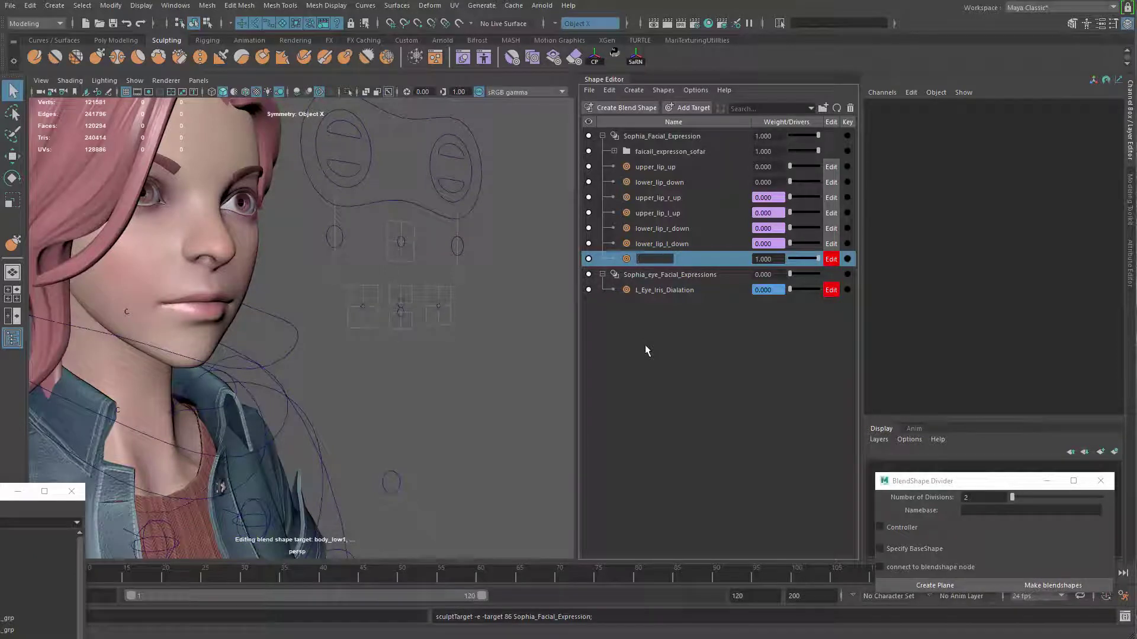
pyautogui.write('upper_')
pyautogui.write('lip_curl_in')
pyautogui.press('Return')
# Select the body_low mesh, activate a sculpting brush on it and resize the brush beside the upper lip in profile
pyautogui.scroll(5, 345, 361)
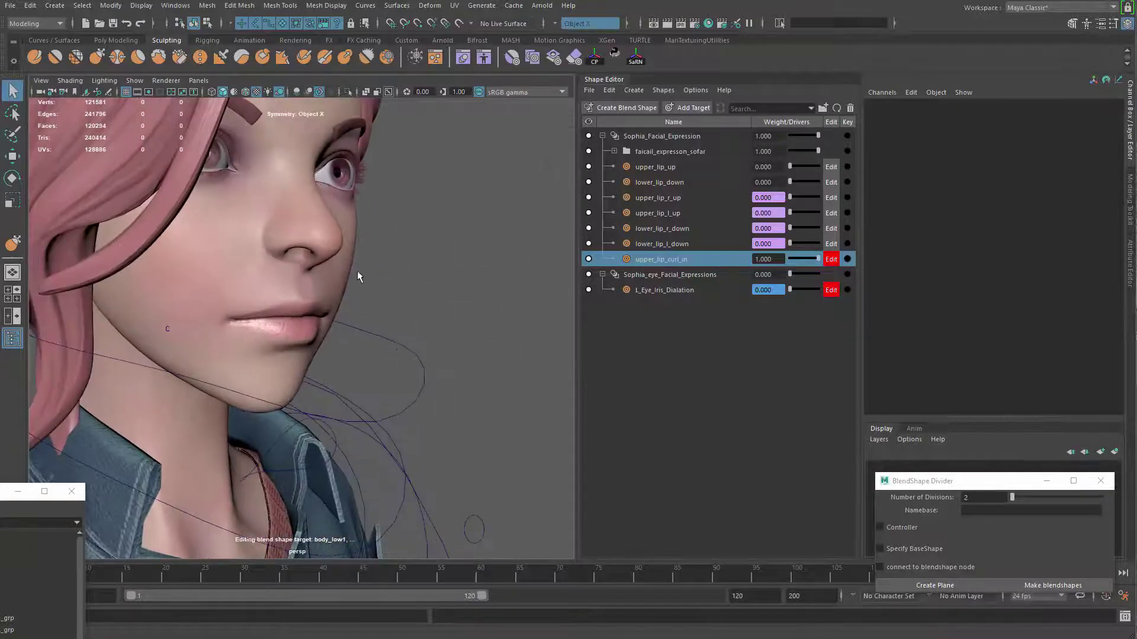
pyautogui.click(323, 252)
pyautogui.scroll(2, 319, 241)
pyautogui.keyDown('shift'); pyautogui.moveTo(319, 240); pyautogui.dragTo(320, 228, button='right'); pyautogui.keyUp('shift')
pyautogui.press('q')
pyautogui.scroll(3, 308, 255)
pyautogui.keyDown('alt'); pyautogui.moveTo(283, 296); pyautogui.dragTo(298, 266, button='middle'); pyautogui.keyUp('alt')
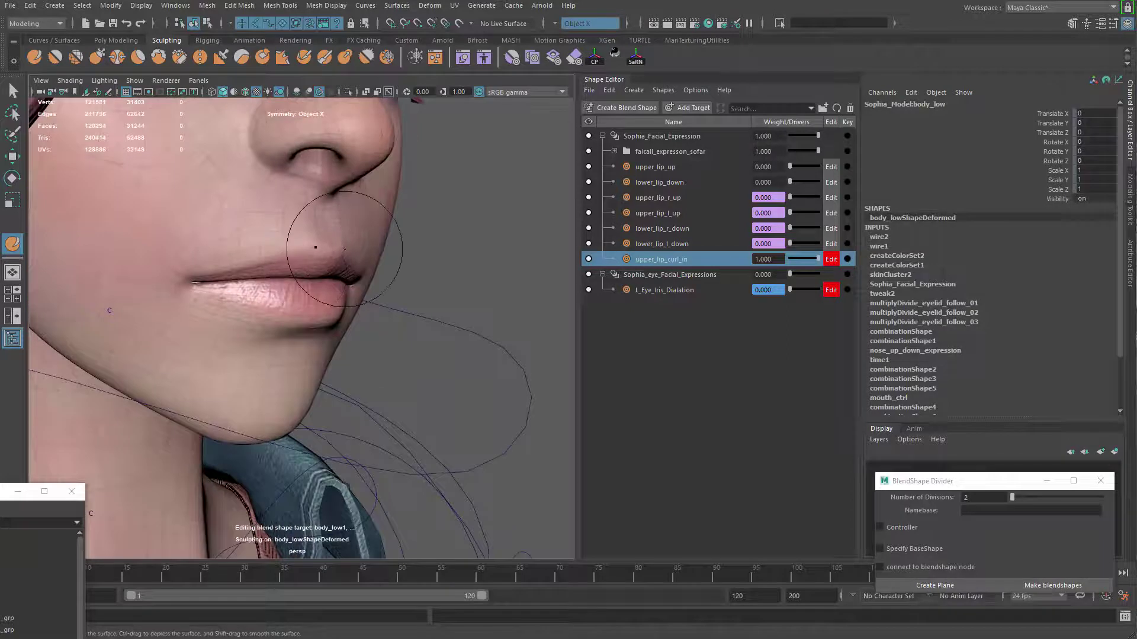
pyautogui.moveTo(345, 249)
pyautogui.keyDown('alt'); pyautogui.mouseDown()
pyautogui.moveTo(409, 264)
pyautogui.moveTo(442, 299)
pyautogui.mouseUp(); pyautogui.keyUp('alt')
pyautogui.scroll(2, 415, 272)
pyautogui.press('b')
pyautogui.moveTo(381, 226); pyautogui.dragTo(392, 227)
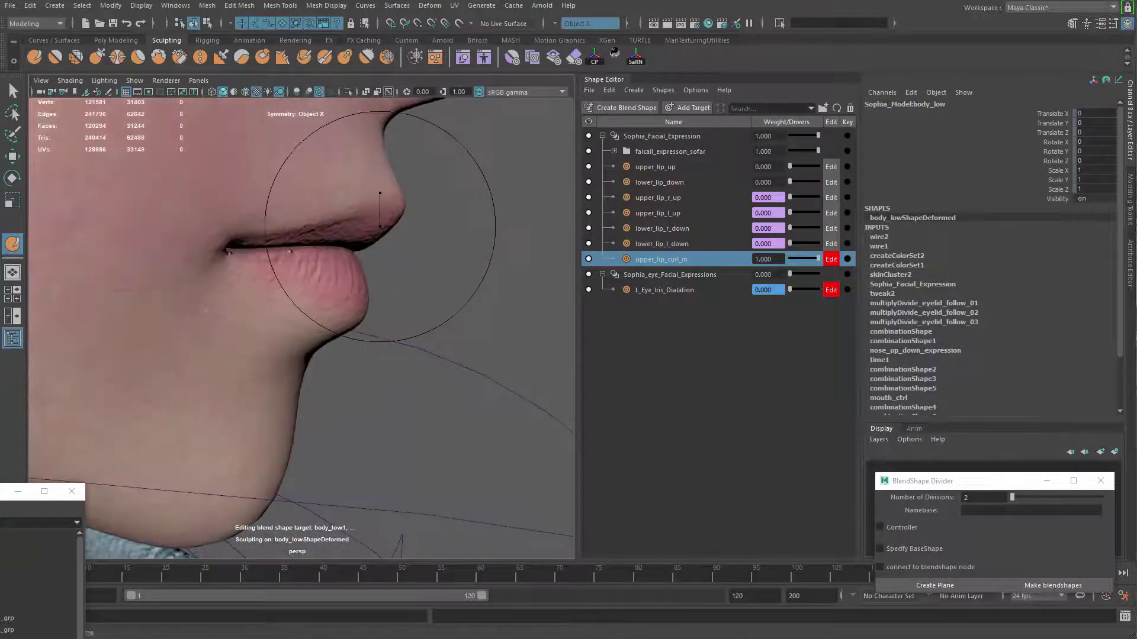
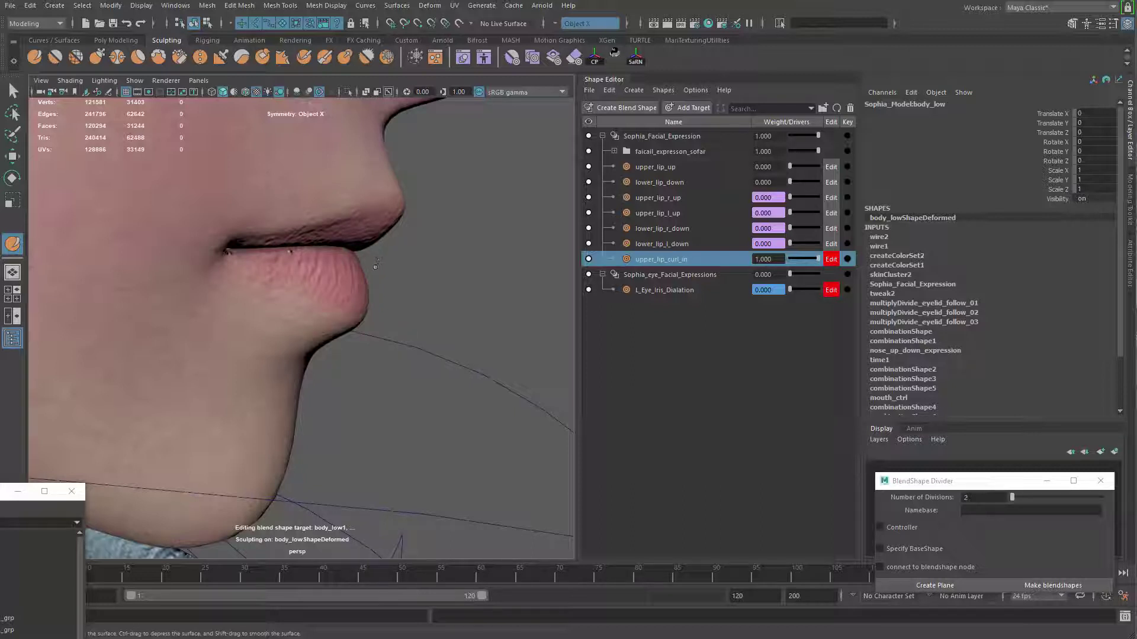
# Push the front of the upper lip back and inward with the Grab tool in profile, redoing the first stroke, and reduce the brush size
pyautogui.keyDown('alt'); pyautogui.moveTo(361, 256); pyautogui.dragTo(379, 255); pyautogui.keyUp('alt')
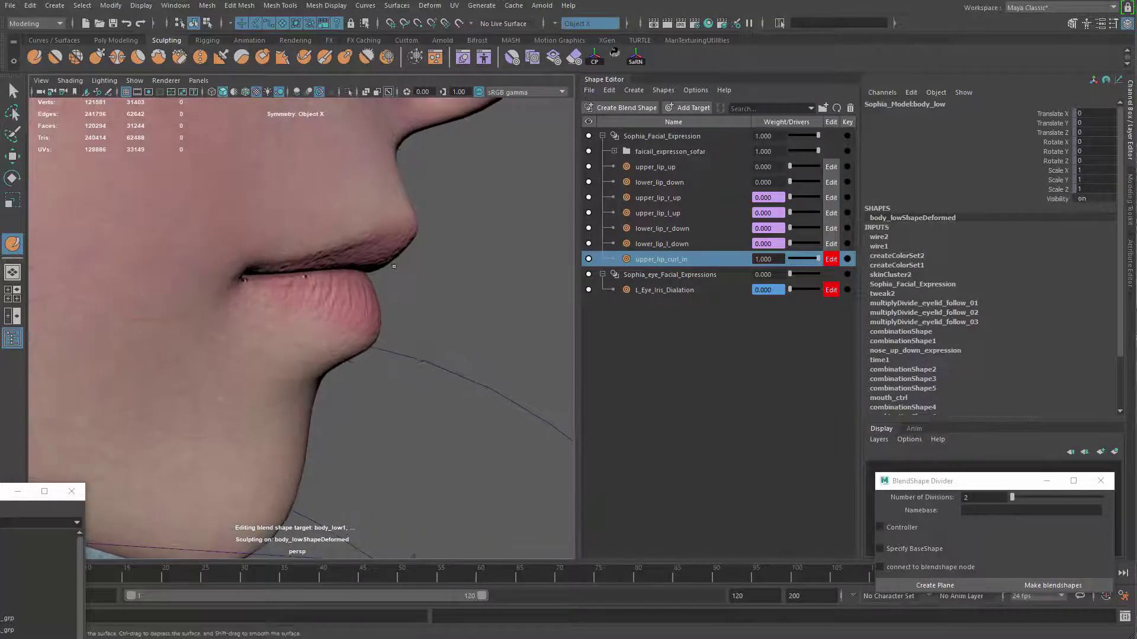
pyautogui.keyDown('alt'); pyautogui.moveTo(379, 237); pyautogui.dragTo(394, 264, button='middle'); pyautogui.keyUp('alt')
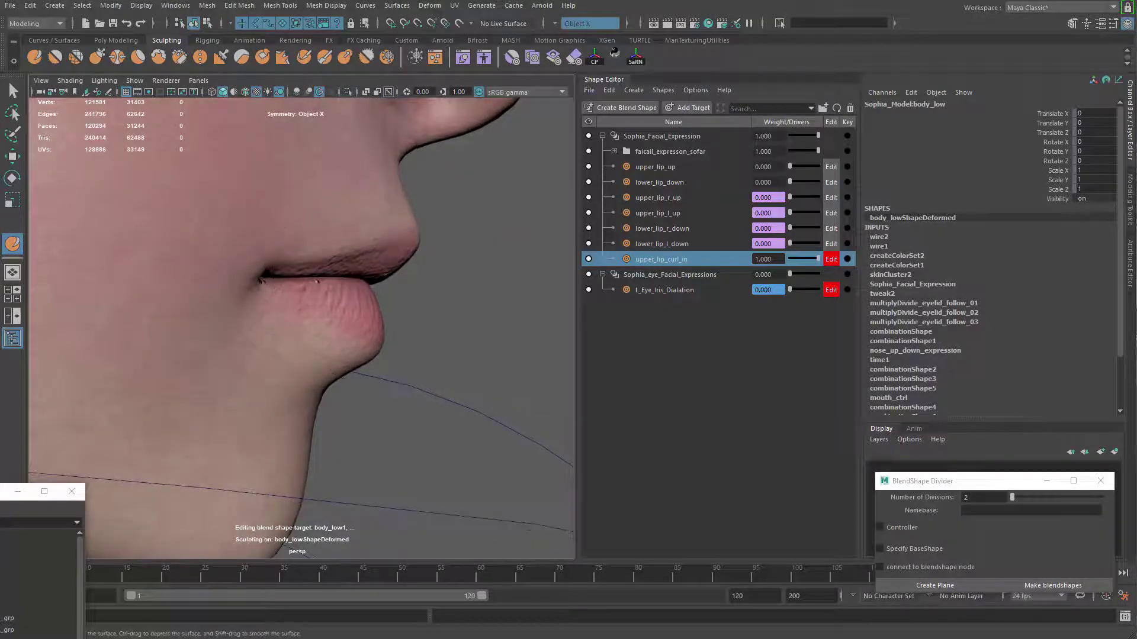
pyautogui.click(97, 57)
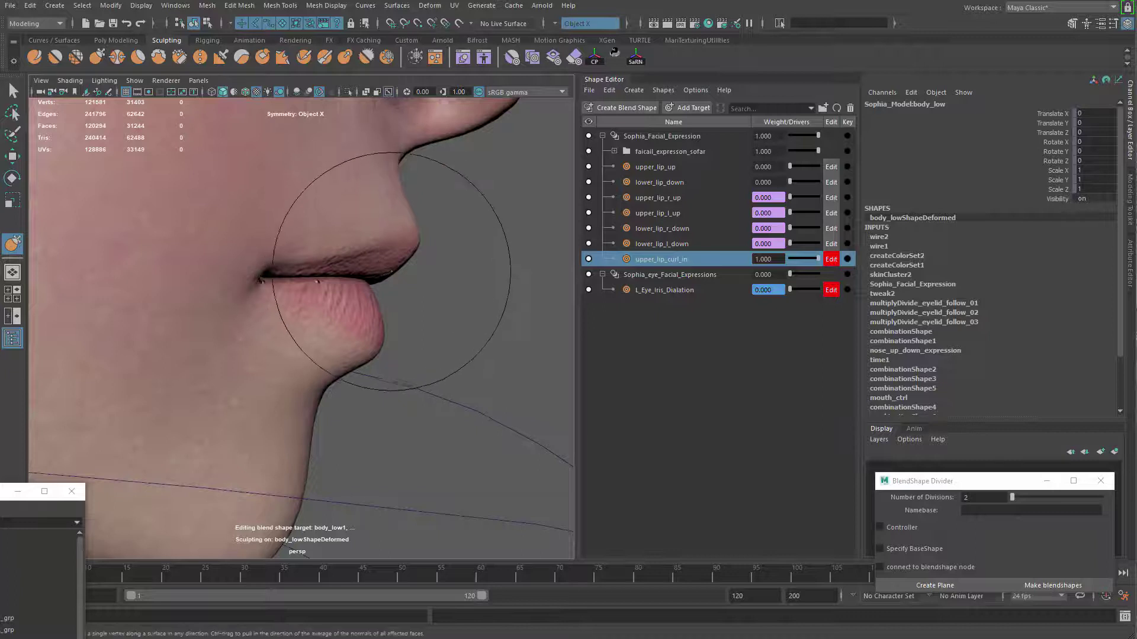
pyautogui.moveTo(383, 276); pyautogui.dragTo(363, 272)
pyautogui.hotkey('ctrl', 'z')
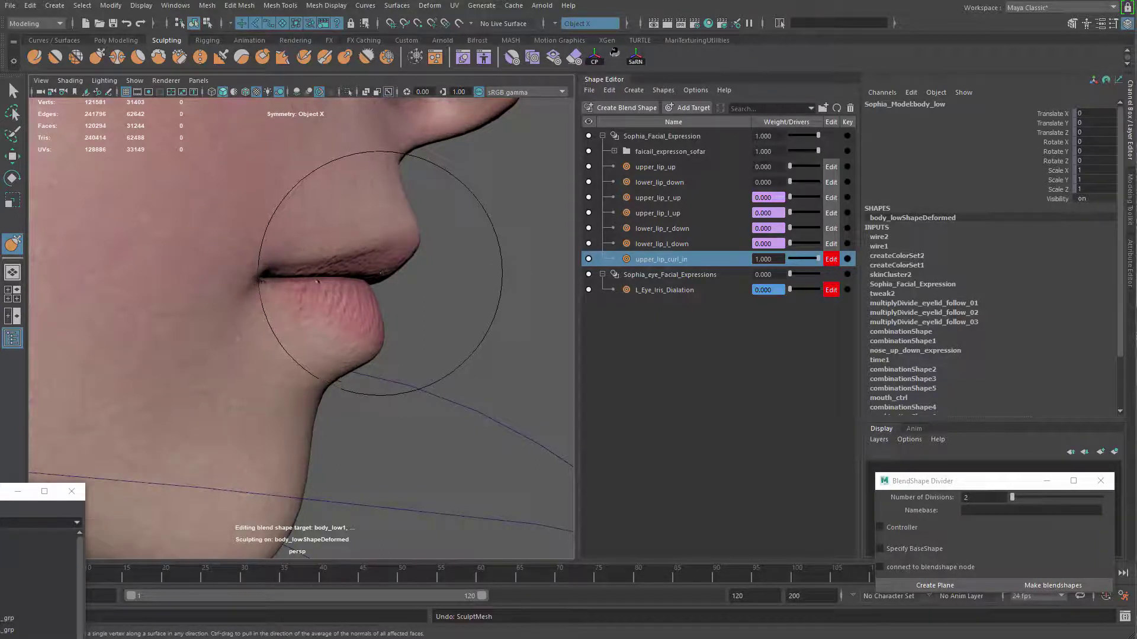
pyautogui.moveTo(380, 255)
pyautogui.mouseDown()
pyautogui.moveTo(370, 264)
pyautogui.moveTo(386, 251)
pyautogui.moveTo(344, 254)
pyautogui.moveTo(367, 271)
pyautogui.moveTo(331, 265)
pyautogui.mouseUp()
pyautogui.press('b')
pyautogui.press('b')
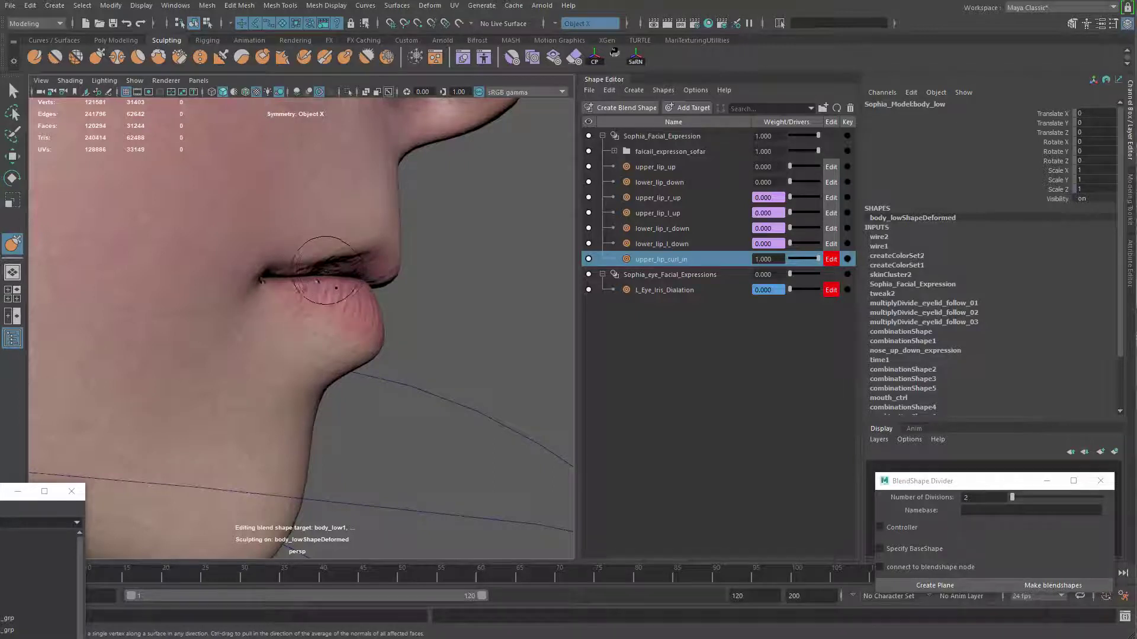
# Turn off the smooth mesh preview and even out the curled upper lip's edge toward the mouth corner with Grab strokes
pyautogui.scroll(4, 381, 283)
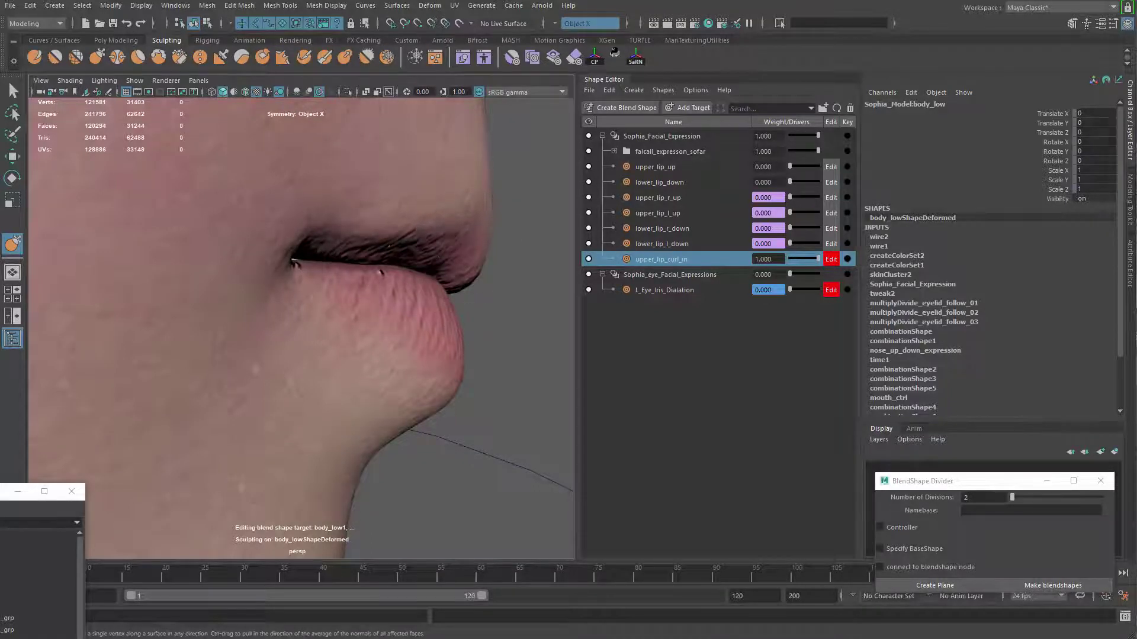
pyautogui.keyDown('alt'); pyautogui.moveTo(453, 269); pyautogui.dragTo(300, 272); pyautogui.keyUp('alt')
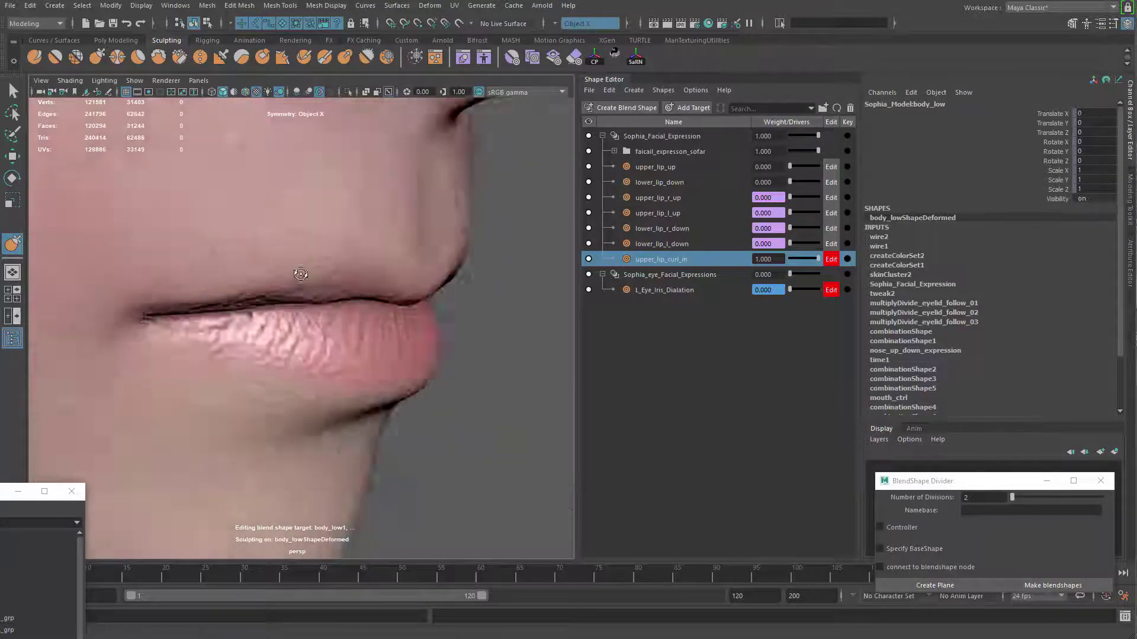
pyautogui.keyDown('alt'); pyautogui.moveTo(300, 272); pyautogui.dragTo(369, 293, button='middle'); pyautogui.keyUp('alt')
pyautogui.keyDown('alt'); pyautogui.moveTo(369, 294); pyautogui.dragTo(370, 266); pyautogui.keyUp('alt')
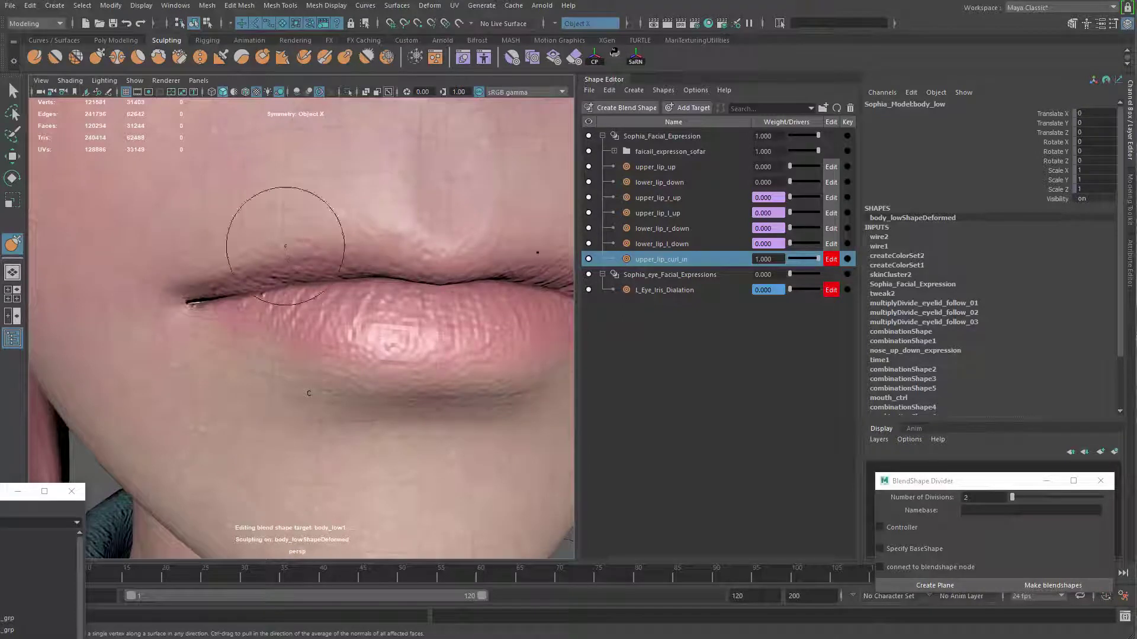
pyautogui.press('1')
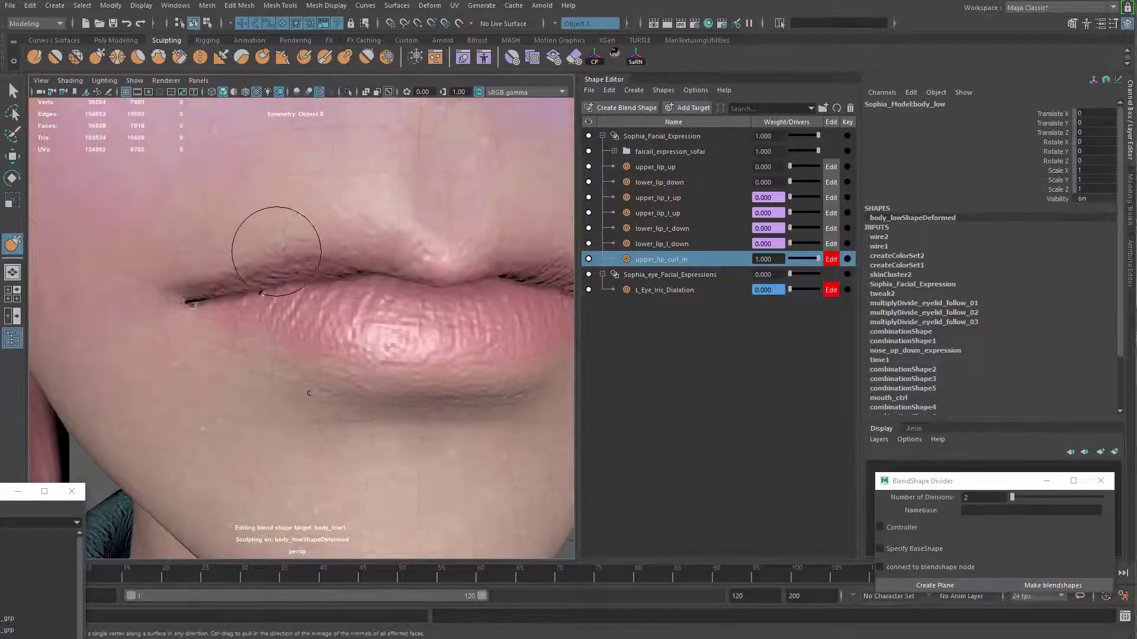
pyautogui.moveTo(322, 248); pyautogui.dragTo(330, 261)
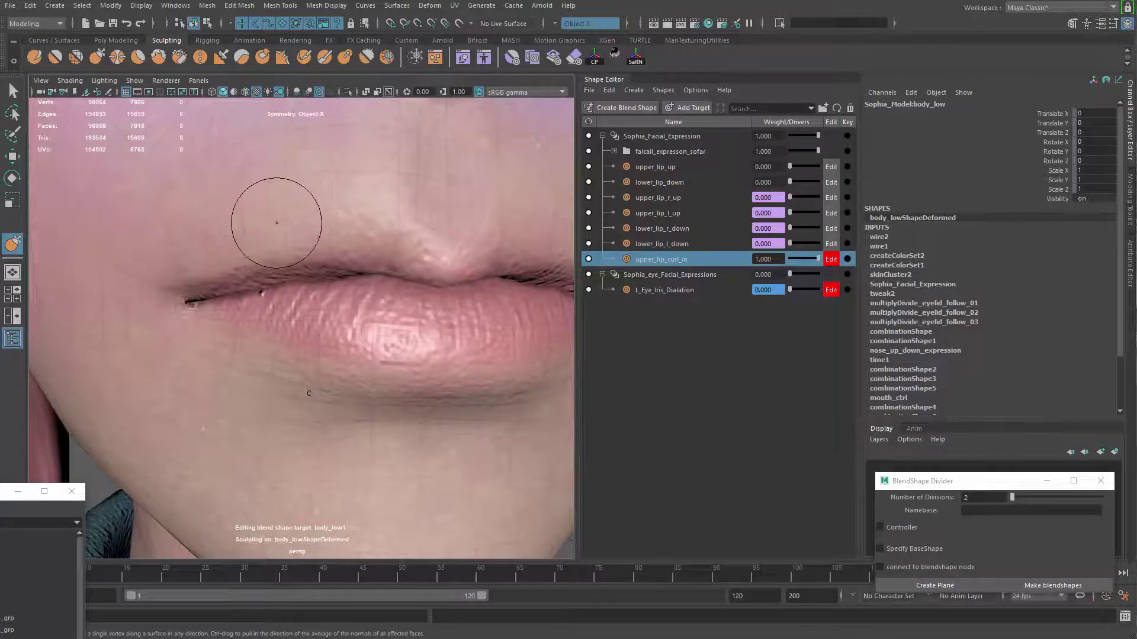
pyautogui.moveTo(237, 249); pyautogui.dragTo(250, 263)
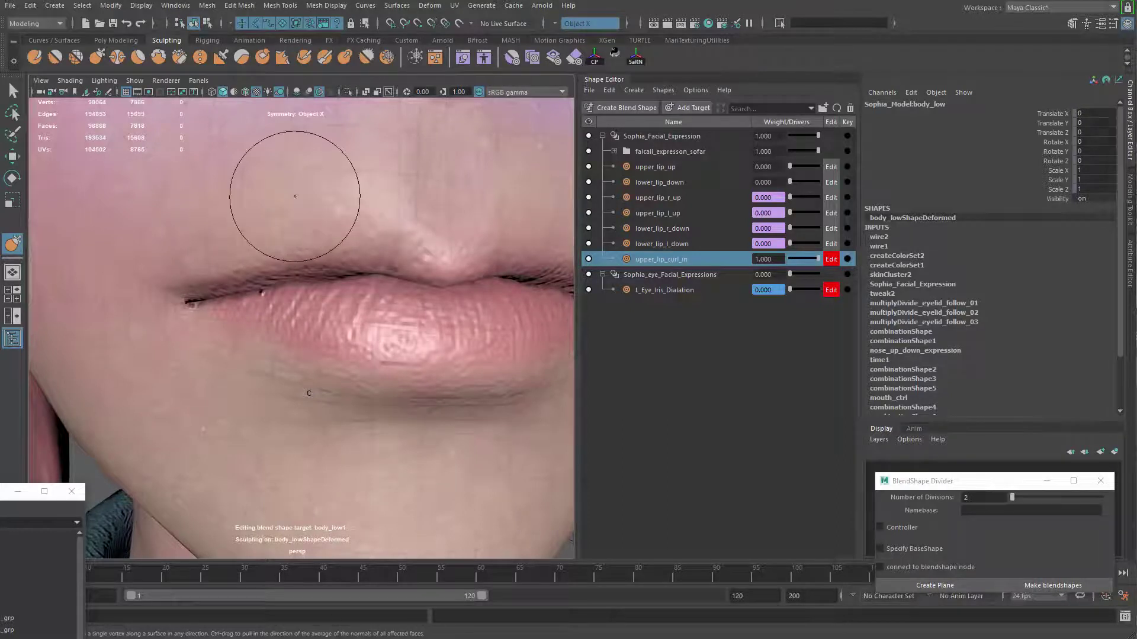
pyautogui.hotkey('ctrl', 'z')
pyautogui.moveTo(293, 257); pyautogui.dragTo(289, 264)
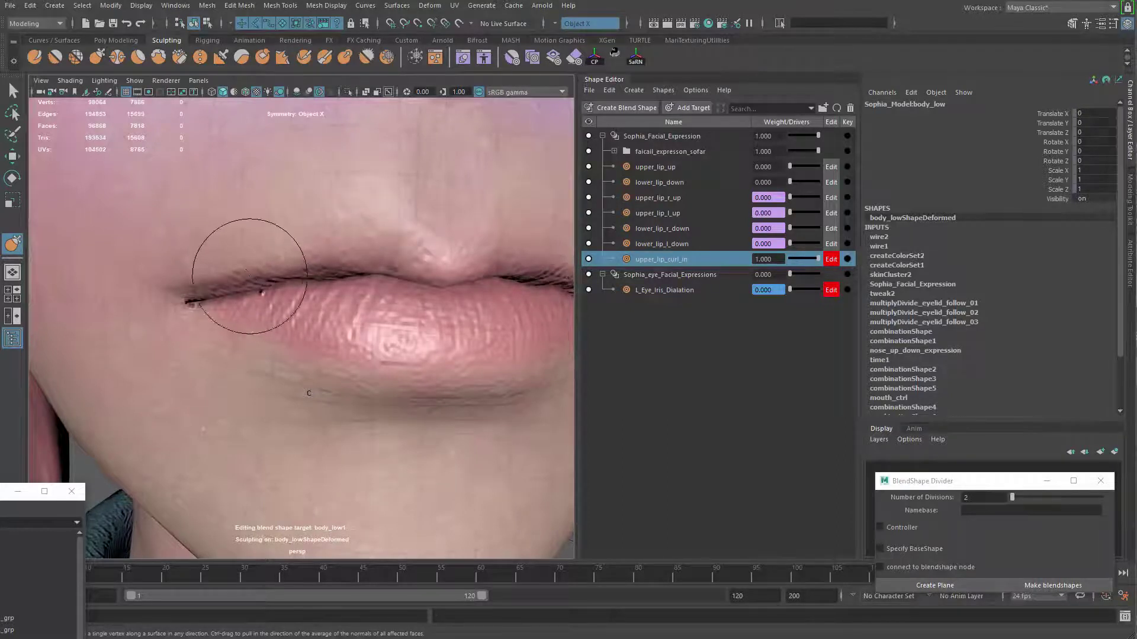
# Refine the upper lip edge near the mouth corner with short Grab strokes and undo the last stroke
pyautogui.keyDown('alt'); pyautogui.moveTo(239, 287); pyautogui.dragTo(330, 361, button='right'); pyautogui.keyUp('alt')
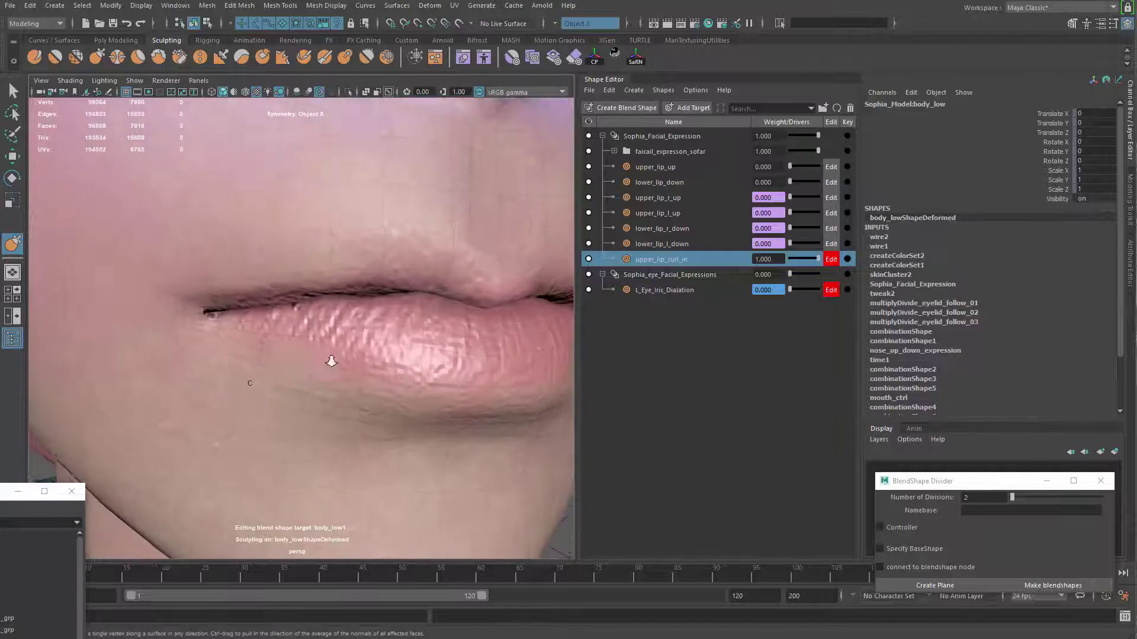
pyautogui.keyDown('alt'); pyautogui.moveTo(329, 360); pyautogui.dragTo(286, 300, button='middle'); pyautogui.keyUp('alt')
pyautogui.moveTo(274, 268); pyautogui.dragTo(279, 266)
pyautogui.moveTo(278, 266); pyautogui.dragTo(343, 254)
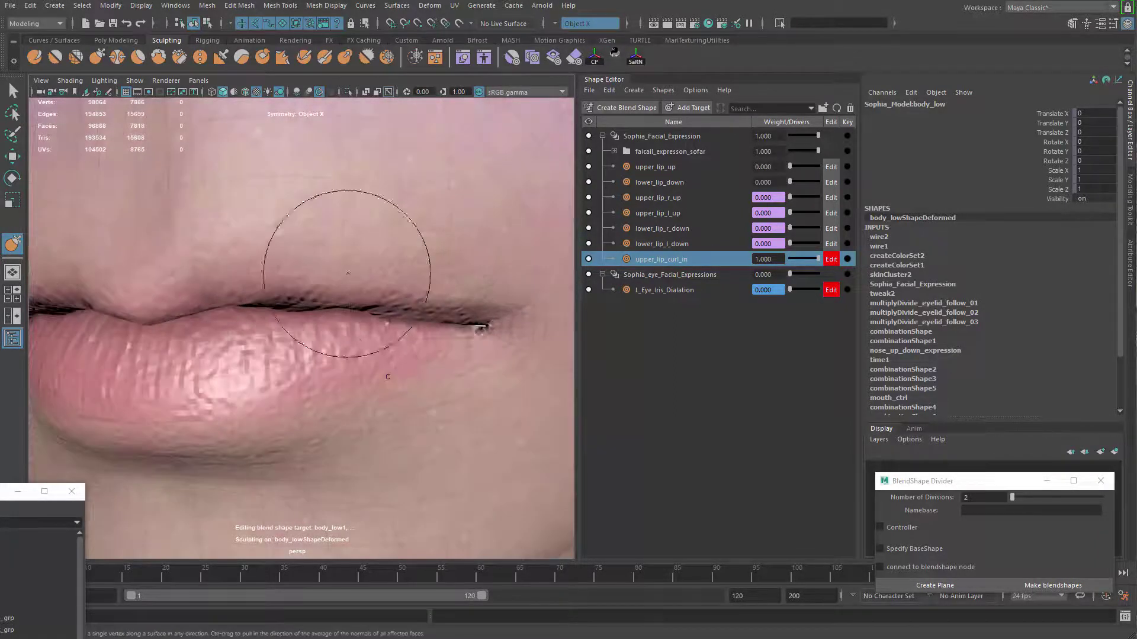
pyautogui.moveTo(400, 302)
pyautogui.mouseDown()
pyautogui.moveTo(393, 224)
pyautogui.moveTo(396, 276)
pyautogui.moveTo(420, 256)
pyautogui.mouseUp()
pyautogui.hotkey('ctrl', 'z')
# Set the Move tool's soft selection falloff mode to Surface and lower a vertex on the upper lip edge near the mouth corner
pyautogui.press('q')
pyautogui.press('F9')
pyautogui.click(406, 264)
pyautogui.press('b')
pyautogui.press('w')
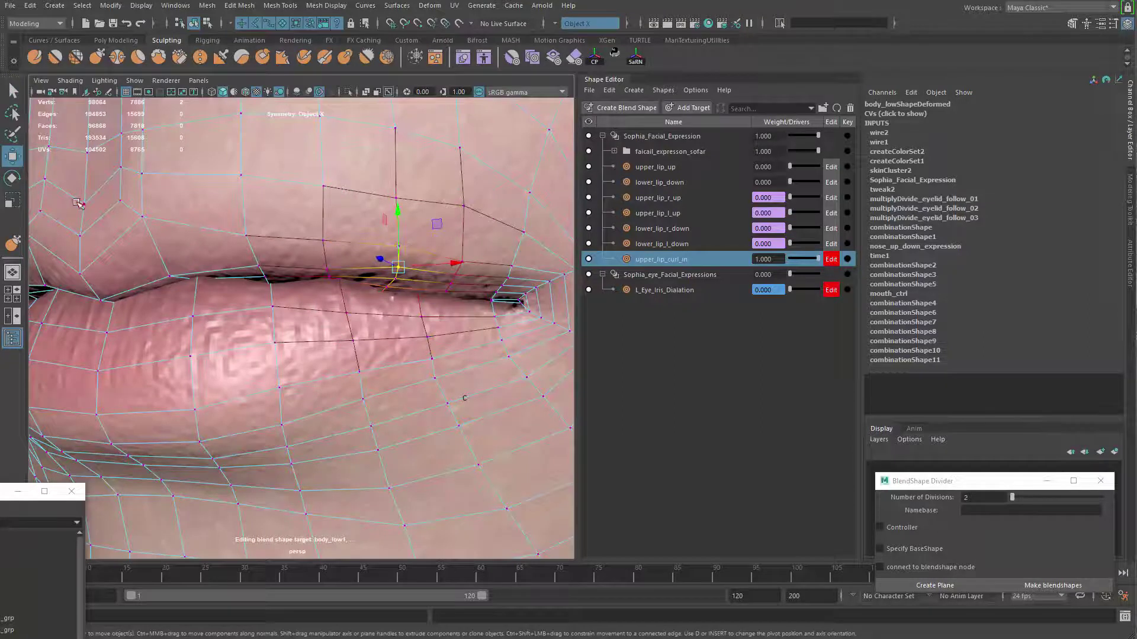
pyautogui.doubleClick(17, 157)
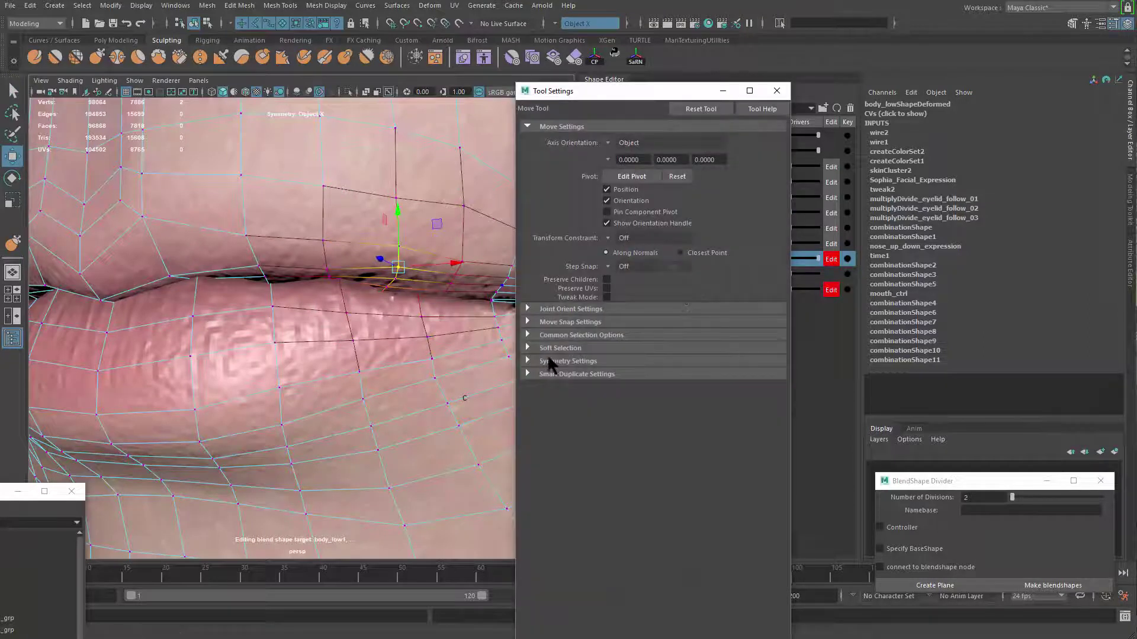
pyautogui.click(551, 350)
pyautogui.click(616, 401)
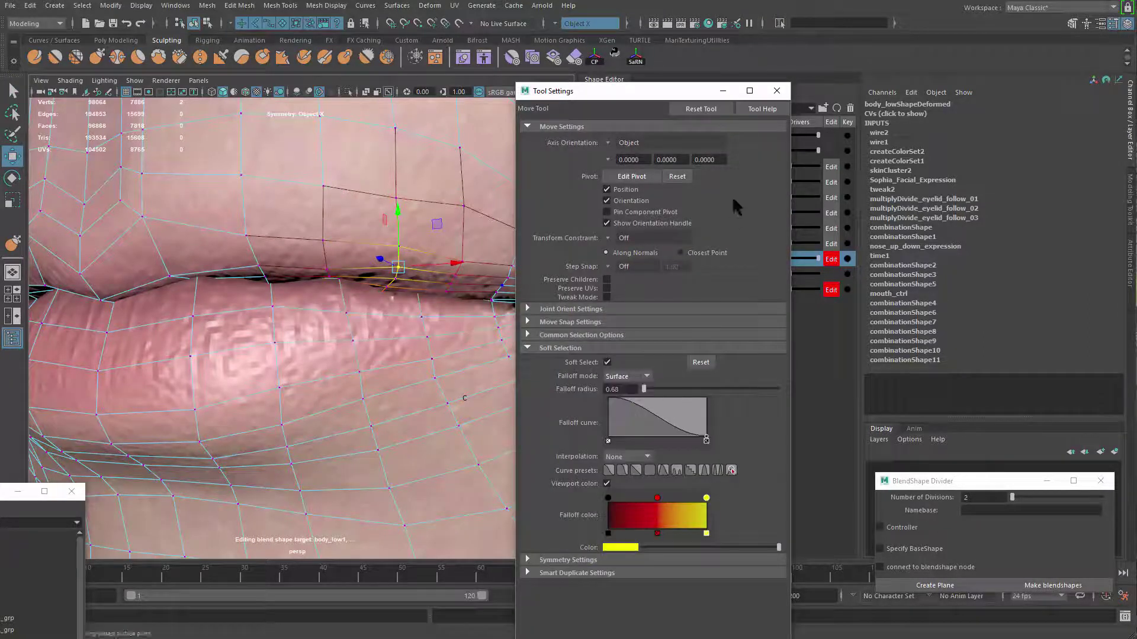
pyautogui.click(723, 92)
pyautogui.moveTo(399, 207); pyautogui.dragTo(399, 214)
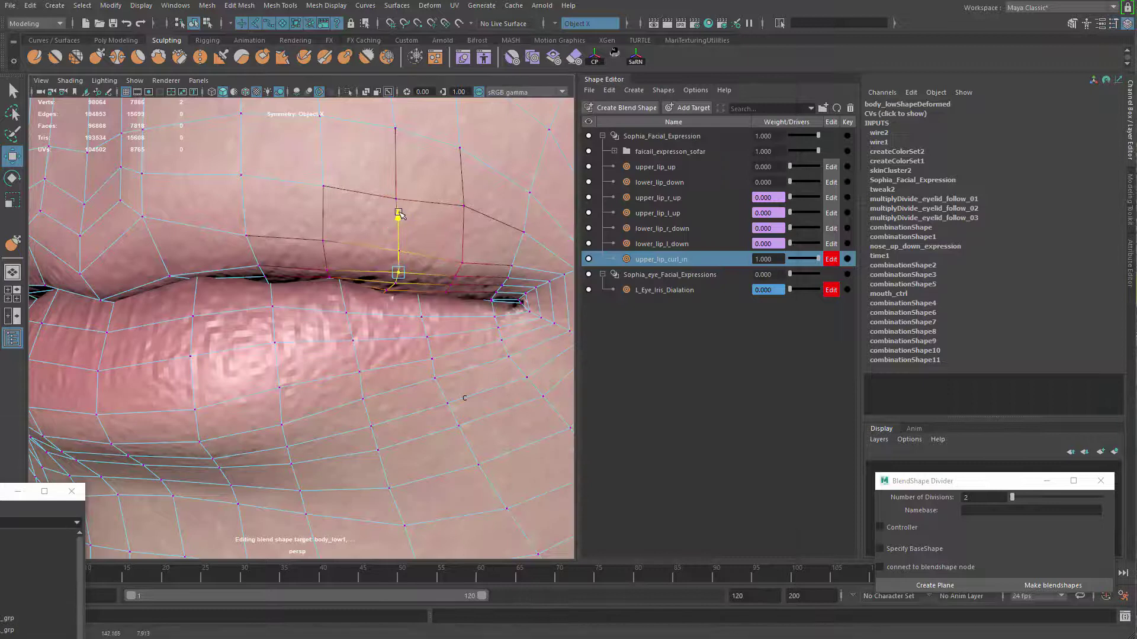
# Select a vertex on the inner rim of the upper lip near the mouth corner and move it slightly upward
pyautogui.click(464, 209)
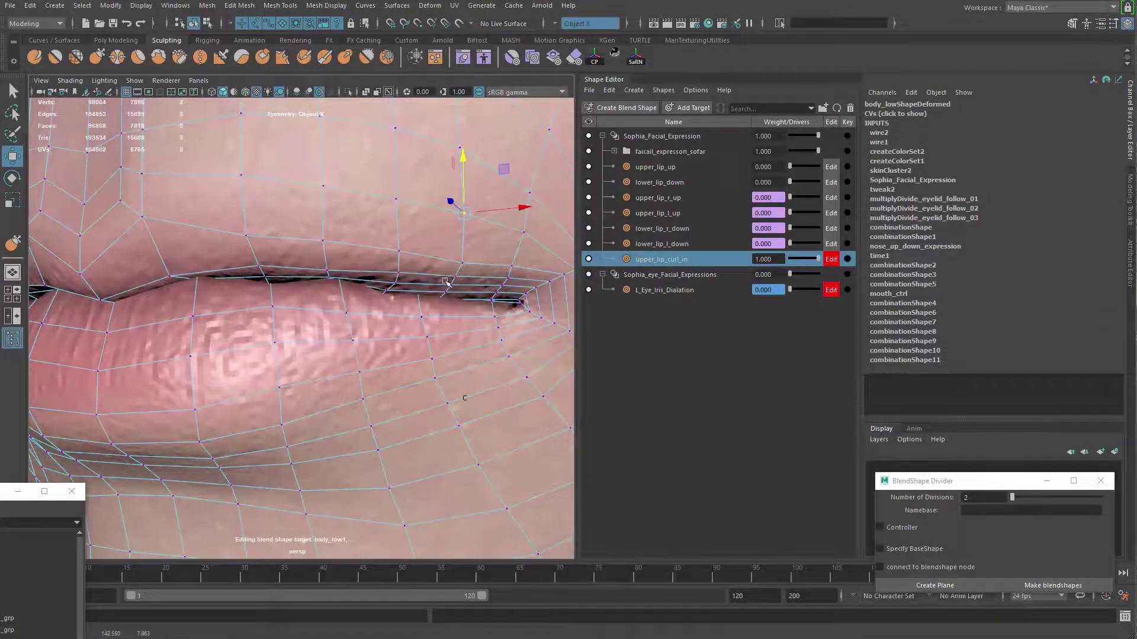
pyautogui.click(389, 291)
pyautogui.press('4')
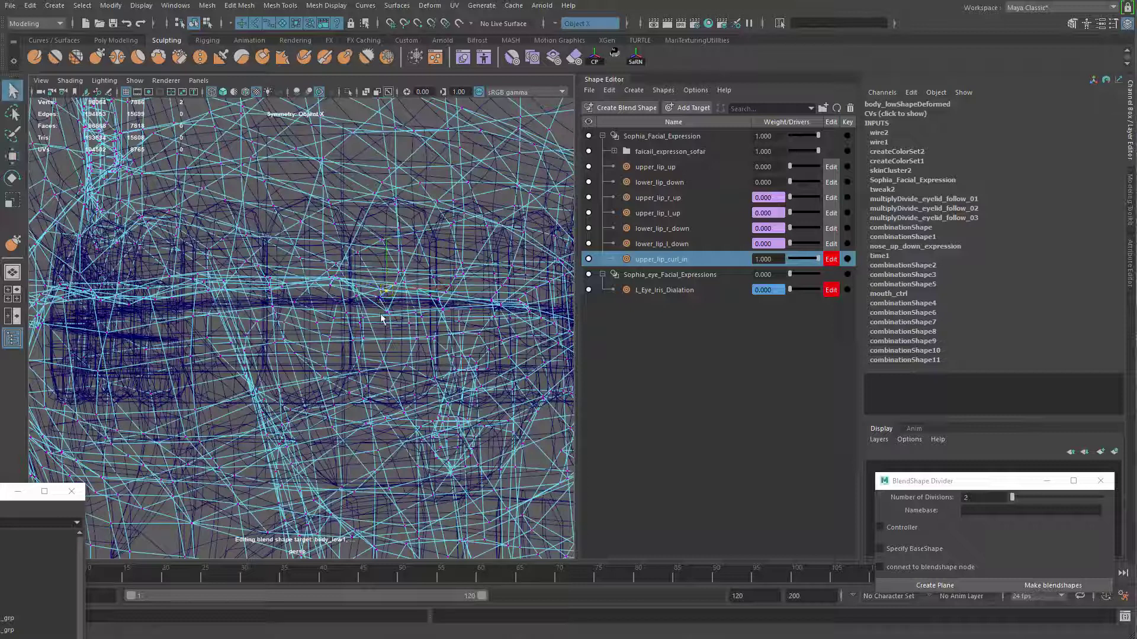
pyautogui.click(377, 259)
pyautogui.press('6')
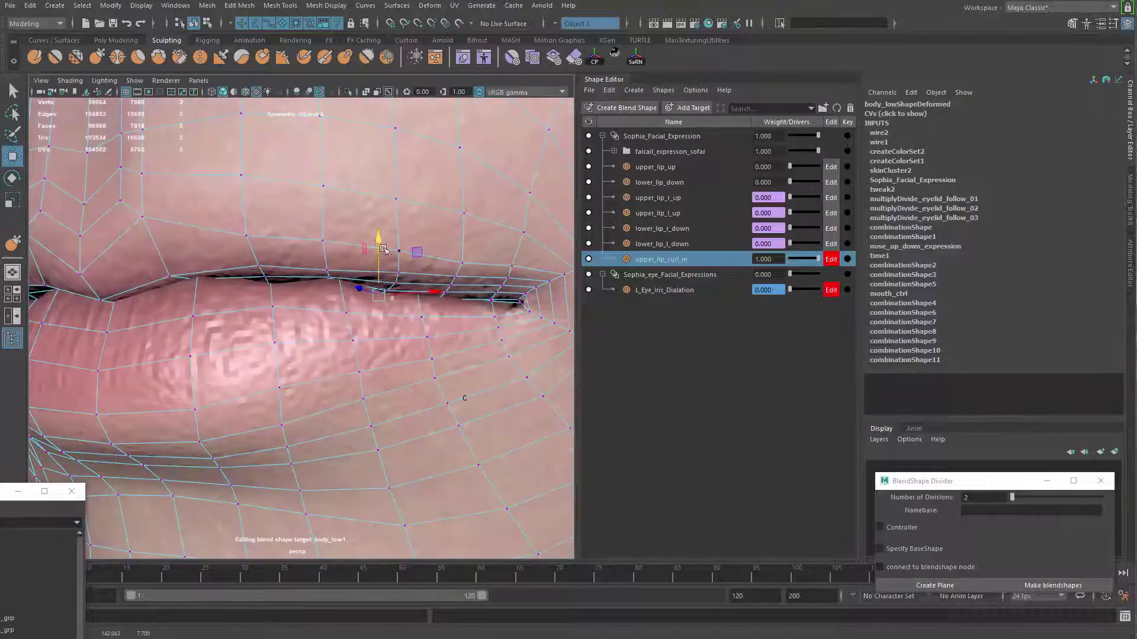
pyautogui.moveTo(380, 250); pyautogui.dragTo(380, 238)
# Return the body mesh to object mode and reactivate the Grab tool for sculpting around the mouth
pyautogui.press('q')
pyautogui.keyDown('alt'); pyautogui.moveTo(379, 243); pyautogui.dragTo(290, 255, button='right'); pyautogui.keyUp('alt')
pyautogui.moveTo(391, 323); pyautogui.dragTo(458, 248, button='right')
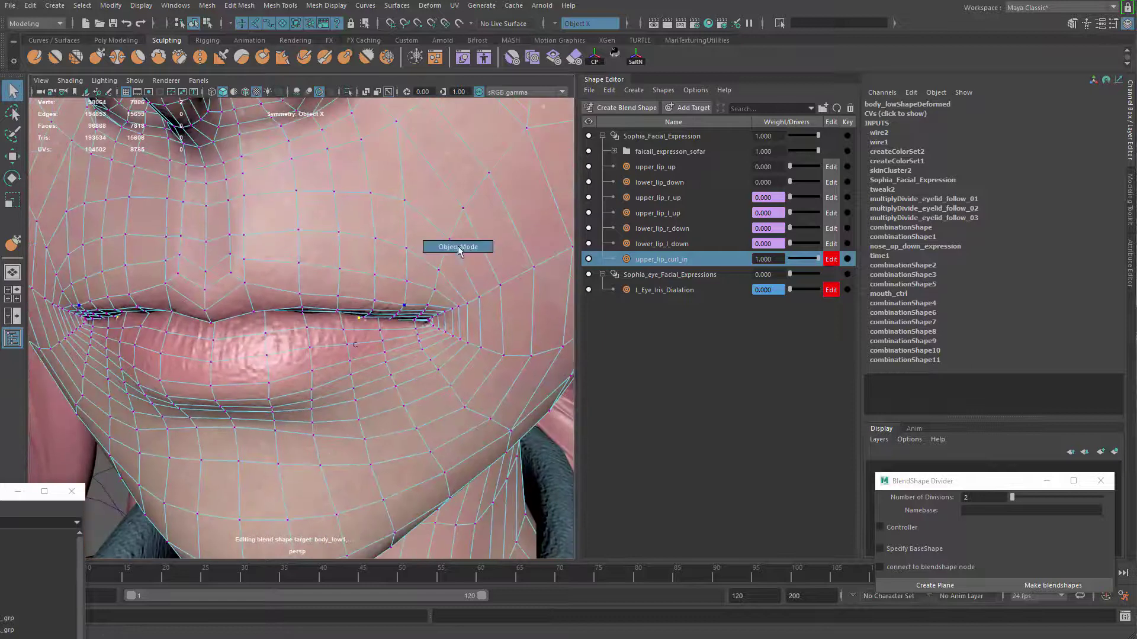
pyautogui.keyDown('alt'); pyautogui.moveTo(374, 276); pyautogui.dragTo(390, 276, button='middle'); pyautogui.keyUp('alt')
pyautogui.keyDown('shift'); pyautogui.moveTo(380, 243); pyautogui.dragTo(357, 230, button='right'); pyautogui.keyUp('shift')
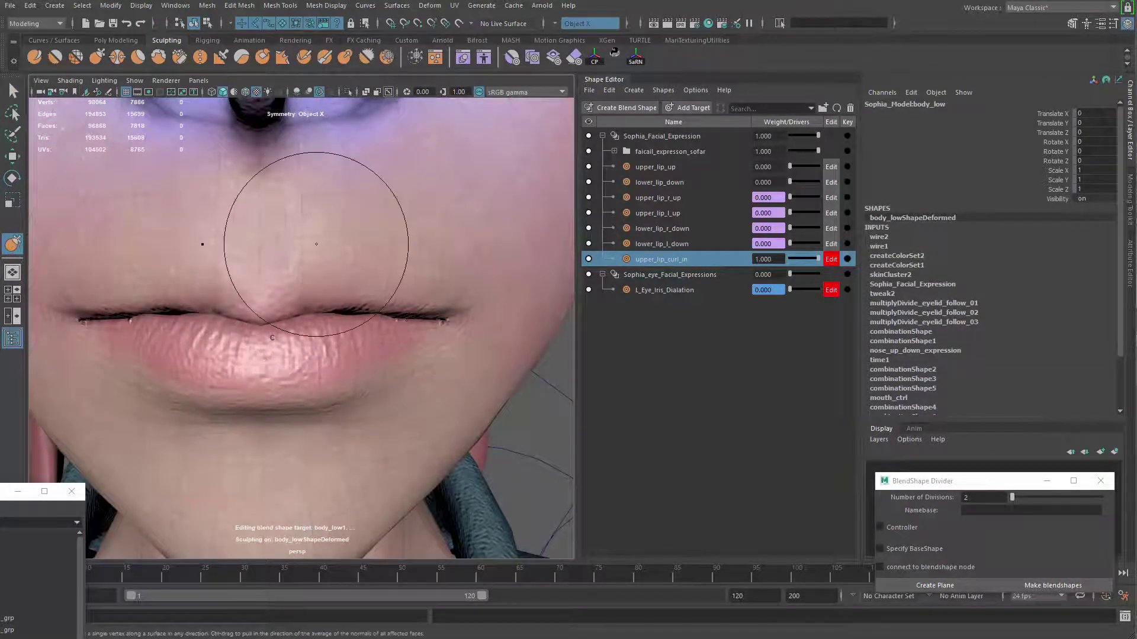
pyautogui.click(97, 57)
pyautogui.keyDown('alt'); pyautogui.moveTo(362, 309); pyautogui.dragTo(405, 285, button='middle'); pyautogui.keyUp('alt')
pyautogui.keyDown('alt'); pyautogui.moveTo(405, 285); pyautogui.dragTo(438, 279, button='right'); pyautogui.keyUp('alt')
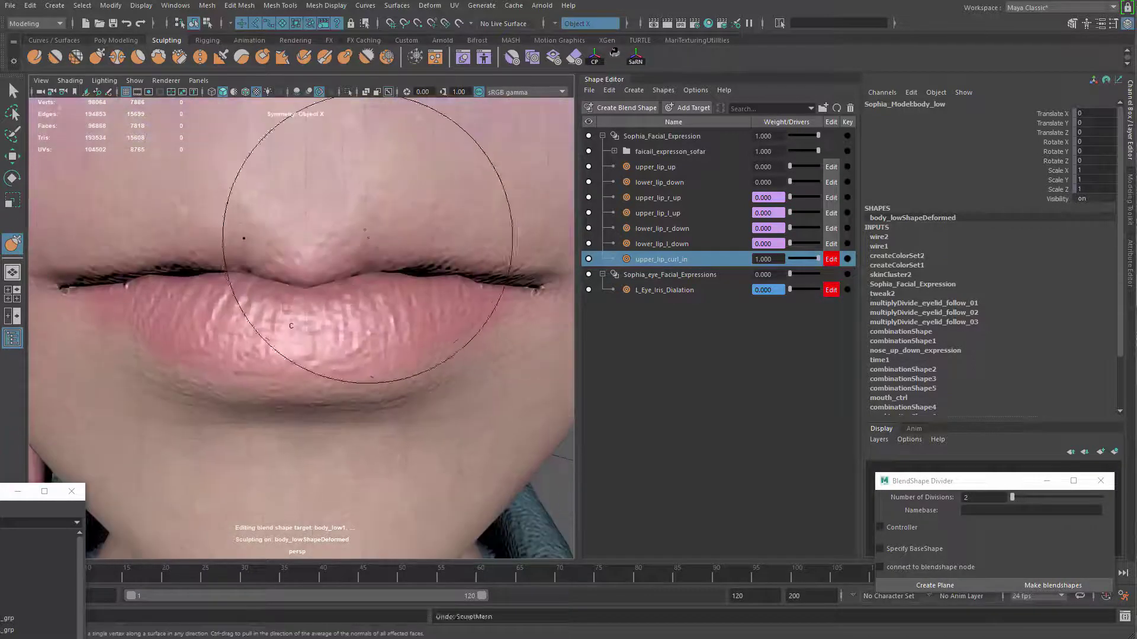
# Turn on the smooth mesh preview, shrink the brush and adjust the upper lip toward the mouth corner with the Grab tool
pyautogui.press('3')
pyautogui.press('b')
pyautogui.moveTo(376, 230); pyautogui.dragTo(355, 241)
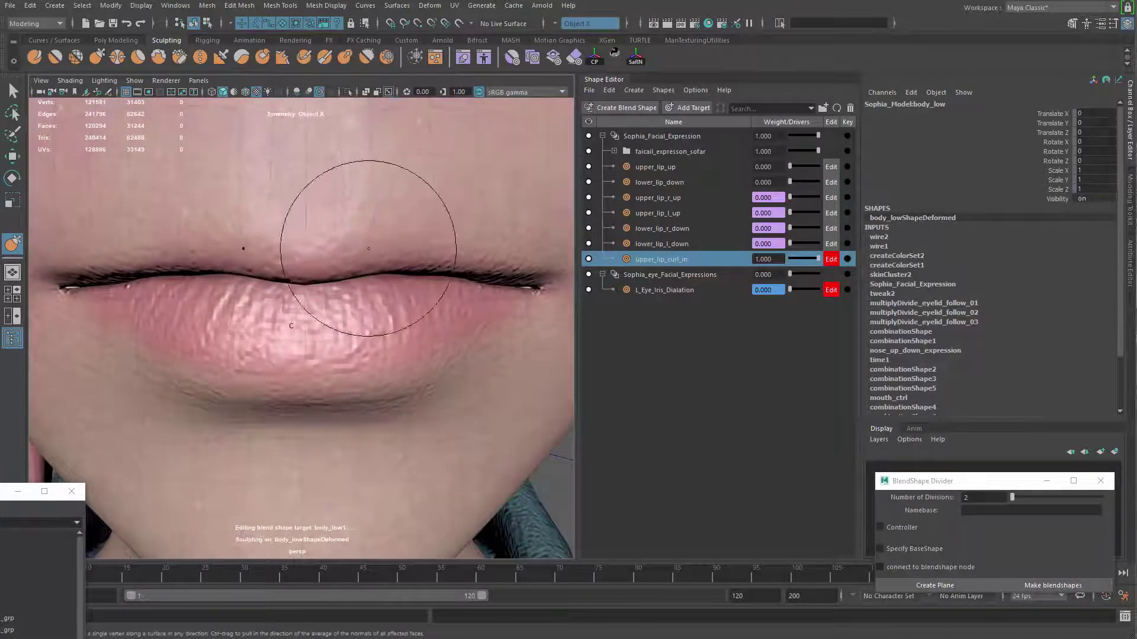
pyautogui.moveTo(483, 256); pyautogui.dragTo(535, 278)
pyautogui.keyDown('alt'); pyautogui.moveTo(542, 282); pyautogui.dragTo(458, 295, button='middle'); pyautogui.keyUp('alt')
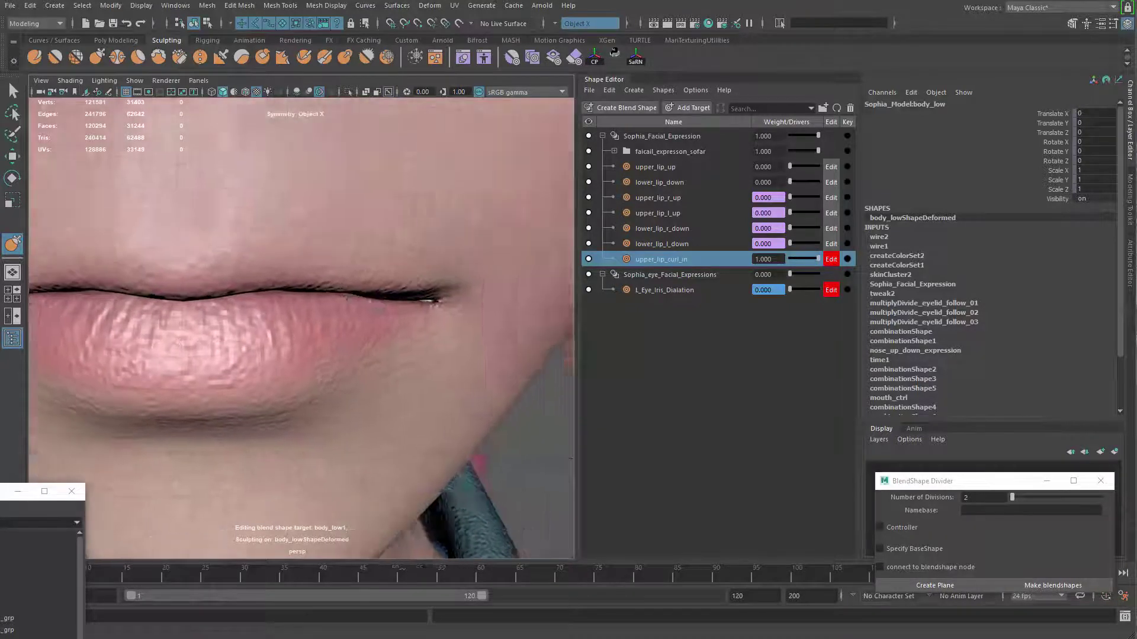
# Resize the Grab brush and refine the upper lip line toward the mouth corner on the upper_lip_curl_in target
pyautogui.keyDown('alt'); pyautogui.moveTo(458, 295); pyautogui.dragTo(479, 299, button='right'); pyautogui.keyUp('alt')
pyautogui.press('space')
pyautogui.moveTo(497, 270); pyautogui.dragTo(653, 421)
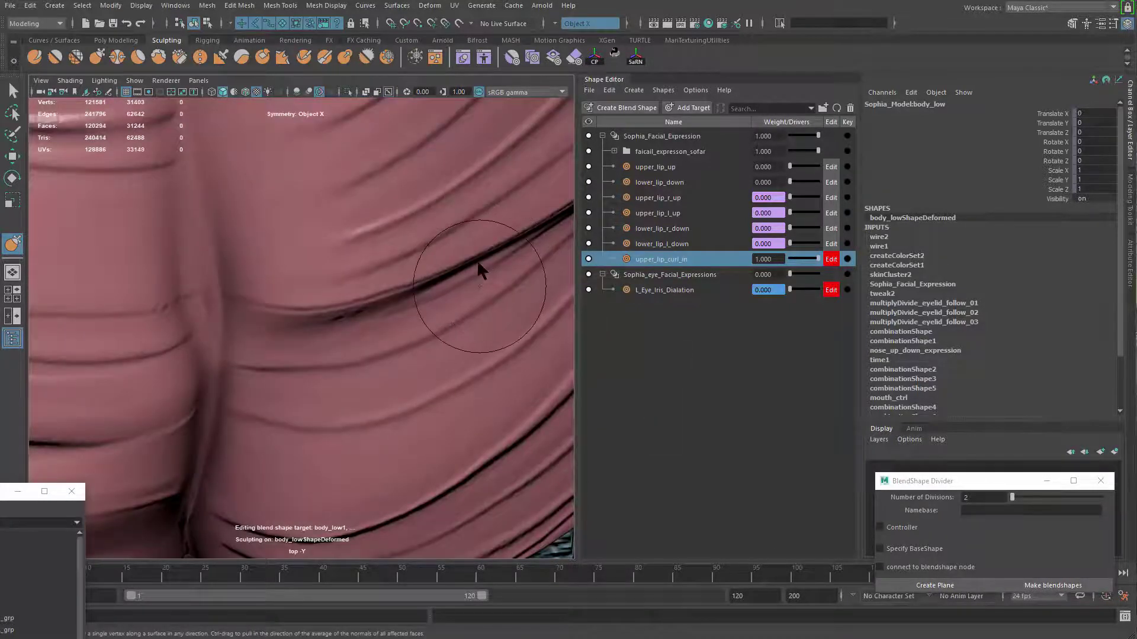
pyautogui.press('space')
pyautogui.moveTo(477, 260); pyautogui.dragTo(477, 228)
pyautogui.keyDown('alt'); pyautogui.moveTo(471, 290); pyautogui.dragTo(416, 278); pyautogui.keyUp('alt')
pyautogui.press('b')
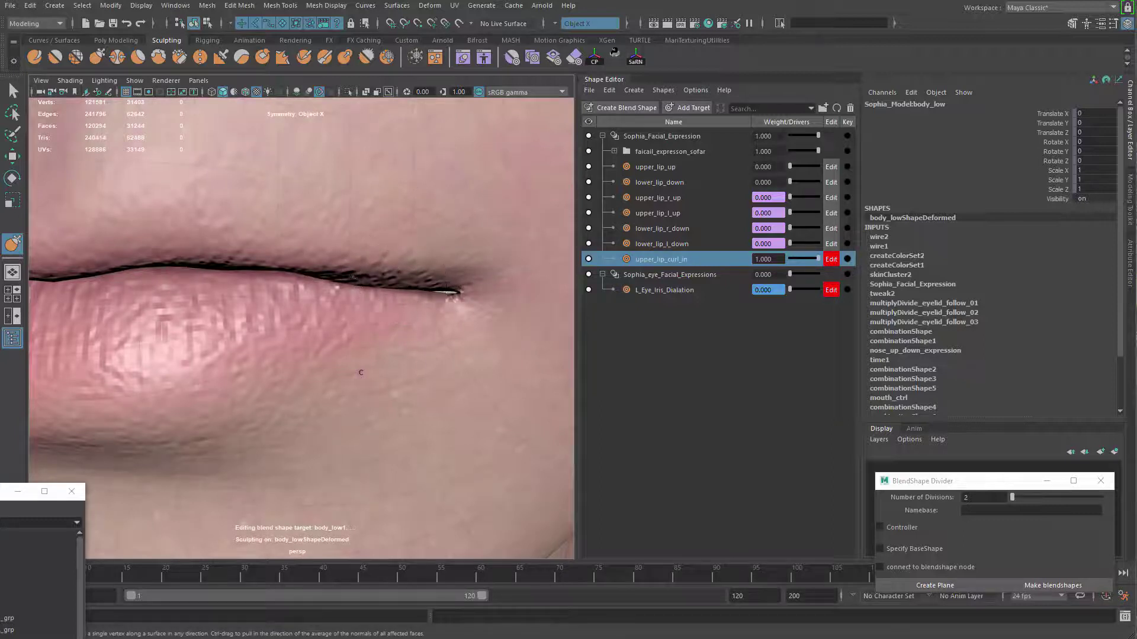
pyautogui.keyDown('alt'); pyautogui.moveTo(385, 260); pyautogui.dragTo(261, 236, button='right'); pyautogui.keyUp('alt')
pyautogui.moveTo(261, 236)
pyautogui.keyDown('alt'); pyautogui.mouseDown()
pyautogui.moveTo(257, 279)
pyautogui.moveTo(283, 275)
pyautogui.mouseUp(); pyautogui.keyUp('alt')
pyautogui.press('b')
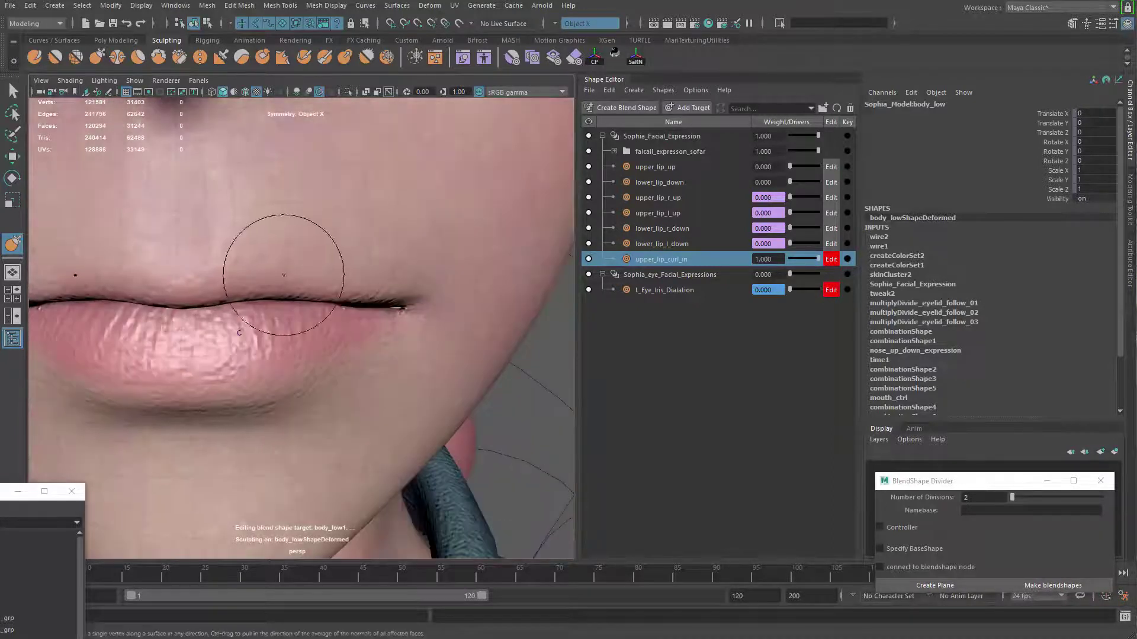
pyautogui.keyDown('alt'); pyautogui.moveTo(368, 315); pyautogui.dragTo(322, 297); pyautogui.keyUp('alt')
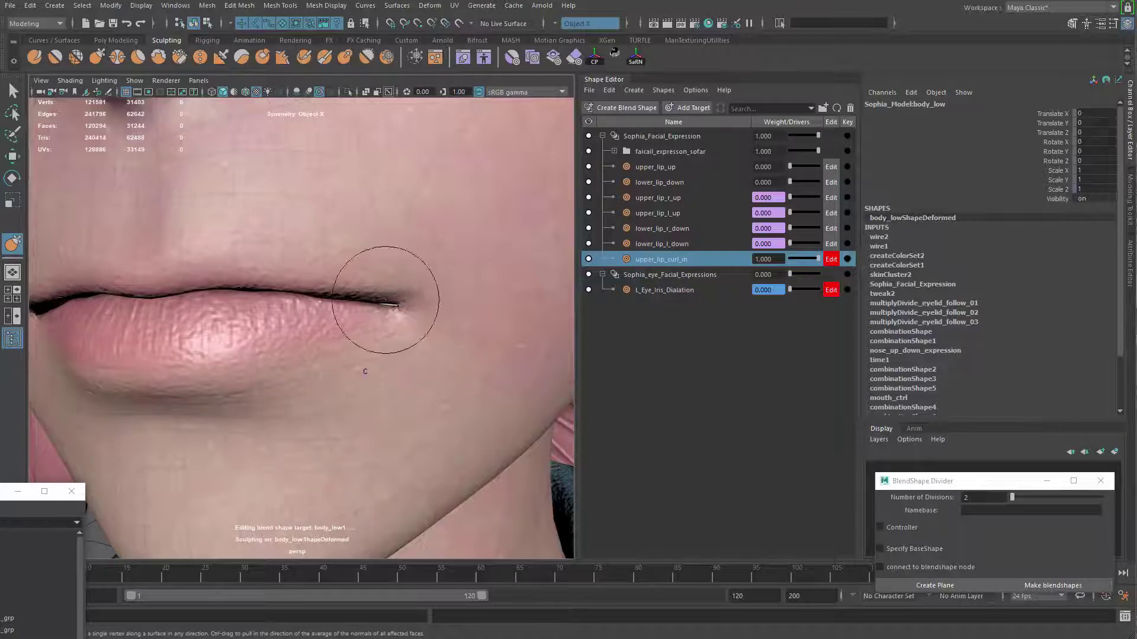
# Adjust the Grab brush size and strength, reshape the upper lip in profile and compare the result through the target's weight
pyautogui.keyDown('alt'); pyautogui.moveTo(385, 300); pyautogui.dragTo(318, 327, button='right'); pyautogui.keyUp('alt')
pyautogui.moveTo(317, 327)
pyautogui.keyDown('alt'); pyautogui.mouseDown()
pyautogui.moveTo(409, 314)
pyautogui.moveTo(340, 296)
pyautogui.moveTo(377, 319)
pyautogui.moveTo(521, 314)
pyautogui.mouseUp(); pyautogui.keyUp('alt')
pyautogui.press('b')
pyautogui.keyDown('alt'); pyautogui.moveTo(429, 261); pyautogui.dragTo(468, 267, button='right'); pyautogui.keyUp('alt')
pyautogui.keyDown('alt'); pyautogui.moveTo(467, 266); pyautogui.dragTo(444, 299, button='middle'); pyautogui.keyUp('alt')
pyautogui.press('m')
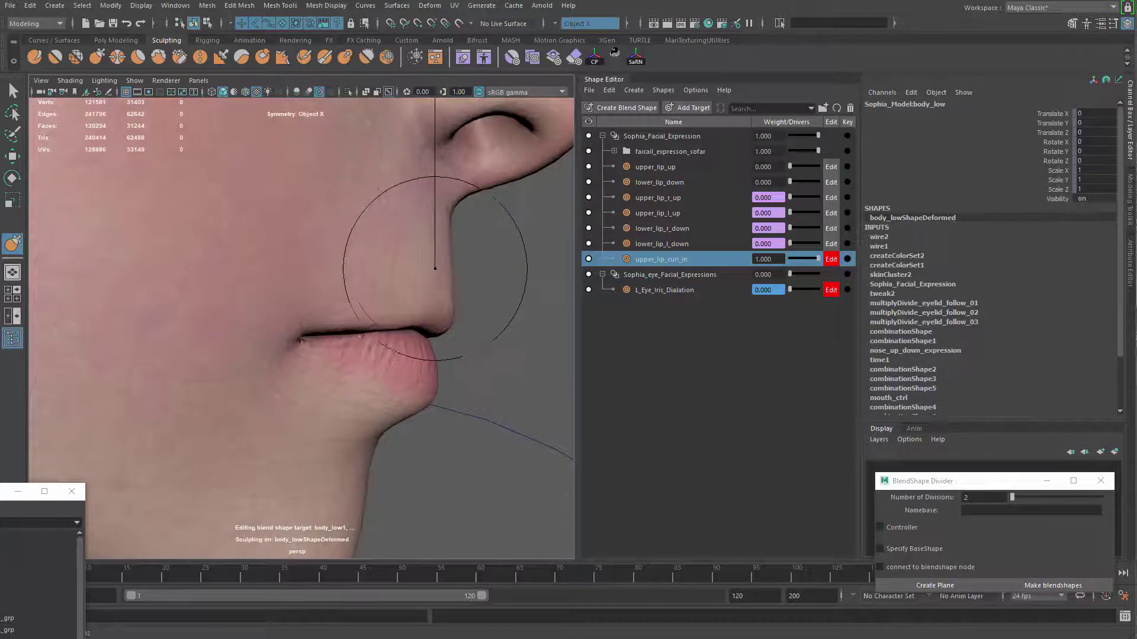
pyautogui.moveTo(435, 268)
pyautogui.mouseDown()
pyautogui.moveTo(437, 255)
pyautogui.moveTo(358, 287)
pyautogui.moveTo(387, 277)
pyautogui.moveTo(462, 287)
pyautogui.mouseUp()
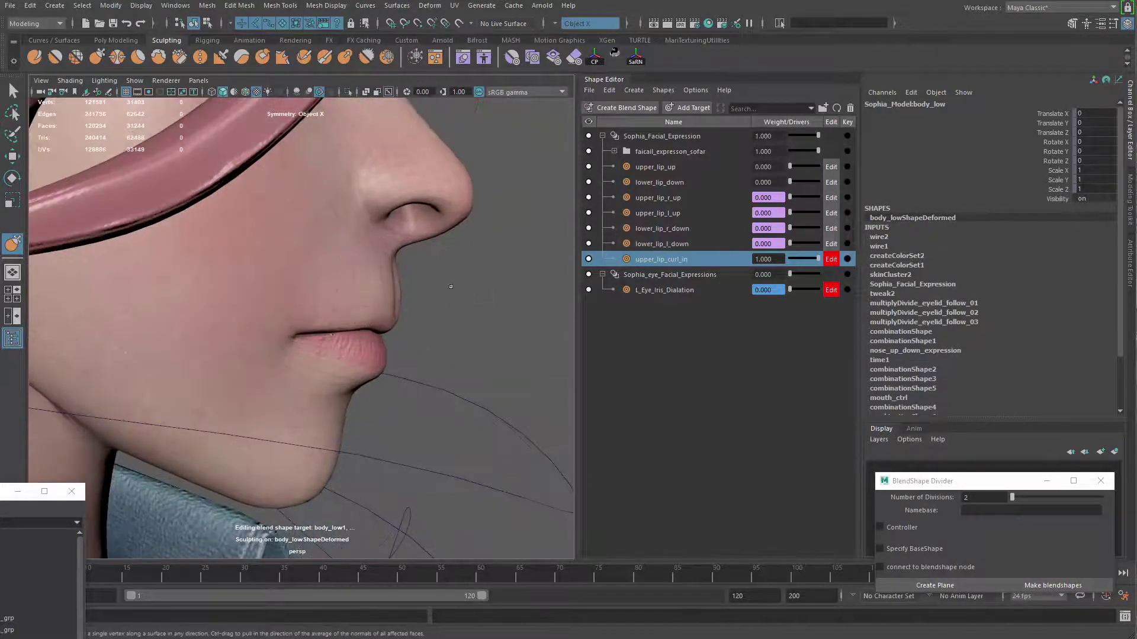
pyautogui.moveTo(794, 261); pyautogui.dragTo(787, 262)
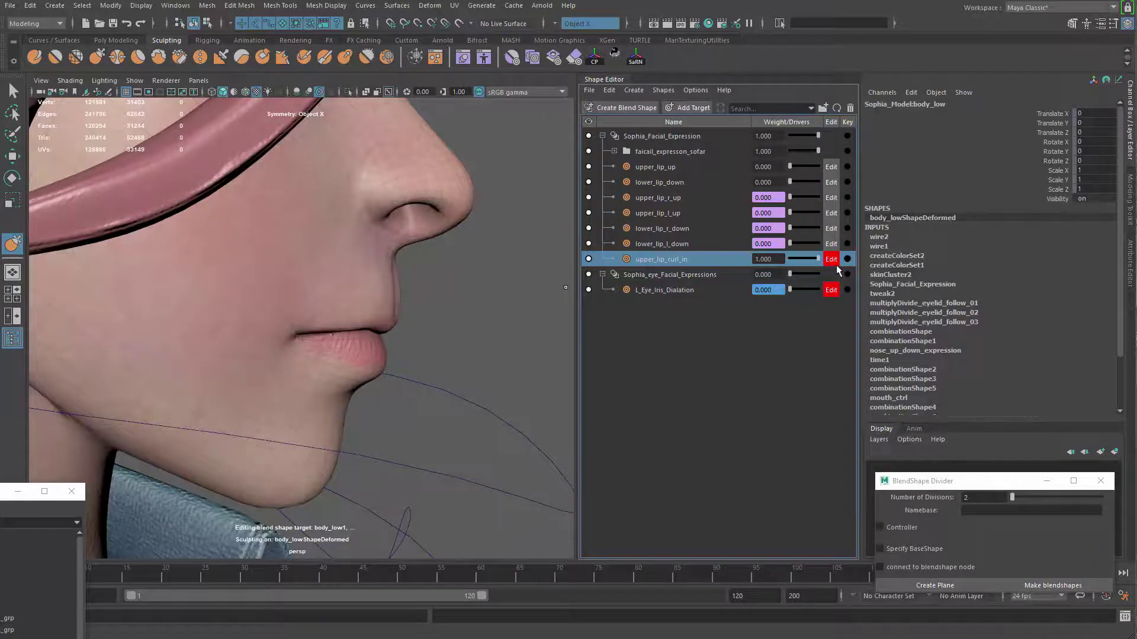
# Nudge the centre and outer parts of the upper lip edge slightly upward with the Grab tool from the front
pyautogui.keyDown('alt'); pyautogui.moveTo(438, 379); pyautogui.dragTo(271, 424); pyautogui.keyUp('alt')
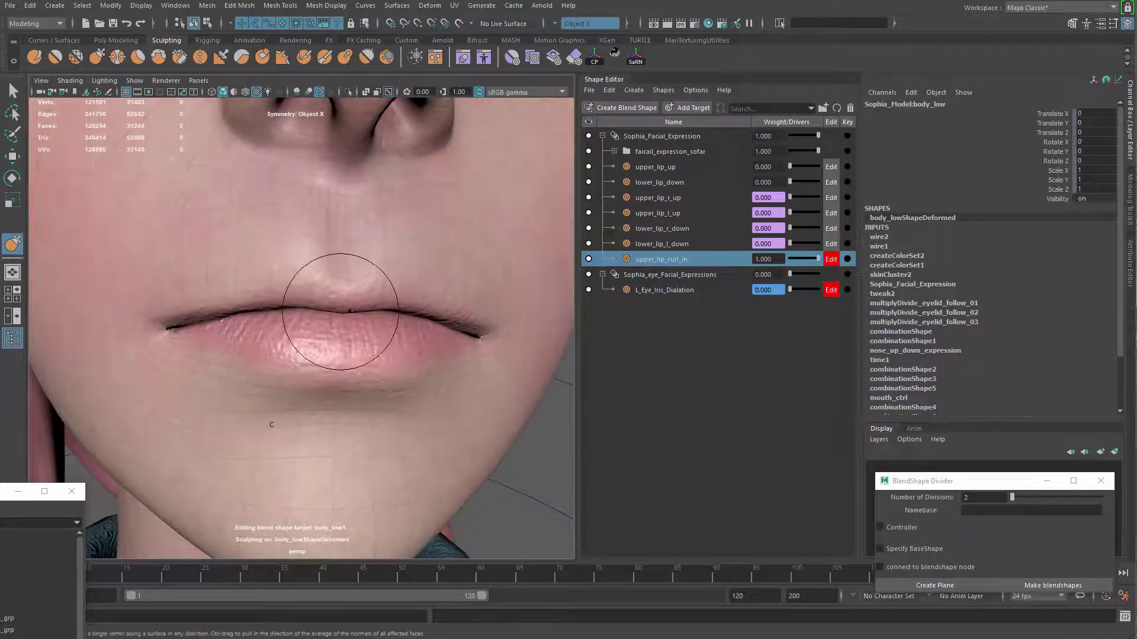
pyautogui.moveTo(419, 305); pyautogui.dragTo(421, 298)
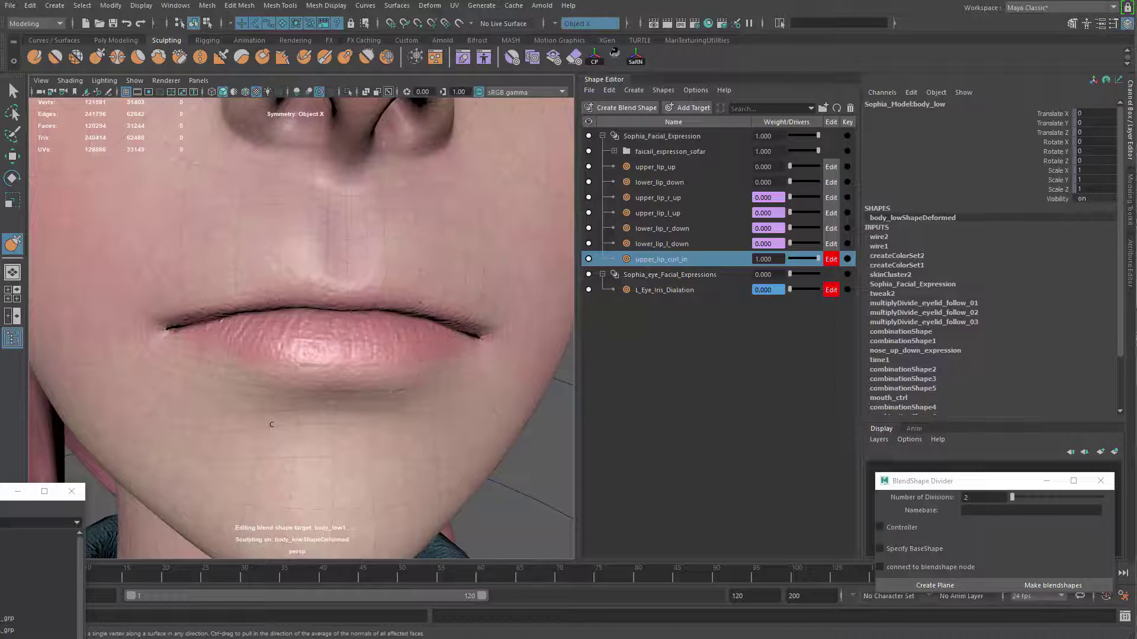
pyautogui.keyDown('alt'); pyautogui.moveTo(414, 388); pyautogui.dragTo(363, 402); pyautogui.keyUp('alt')
pyautogui.moveTo(312, 307); pyautogui.dragTo(314, 303)
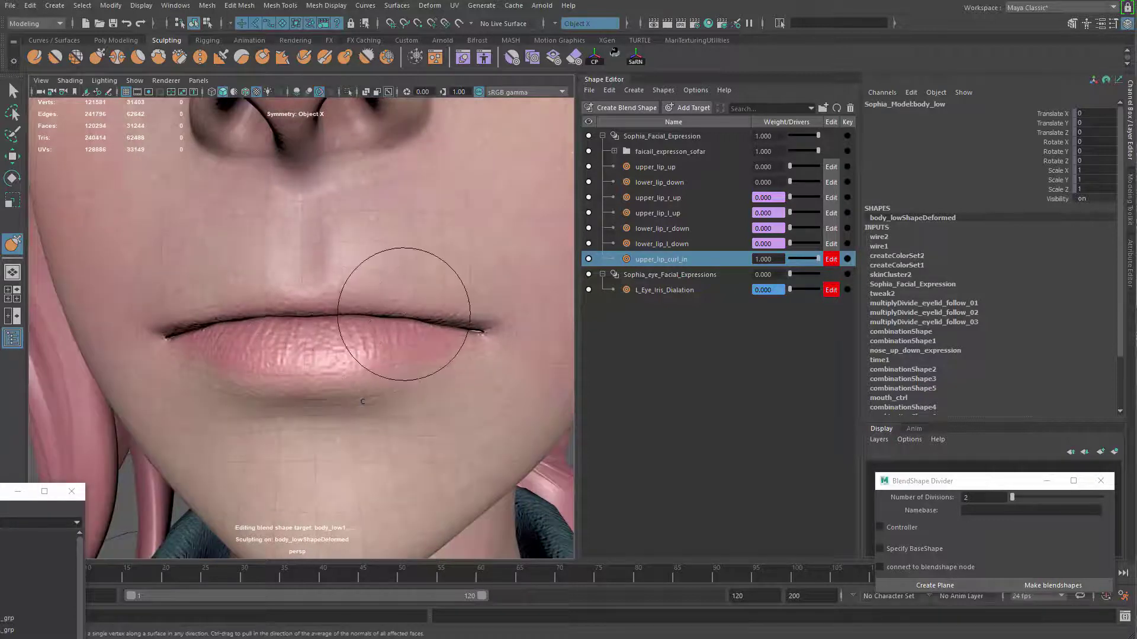
pyautogui.moveTo(422, 311); pyautogui.dragTo(420, 309)
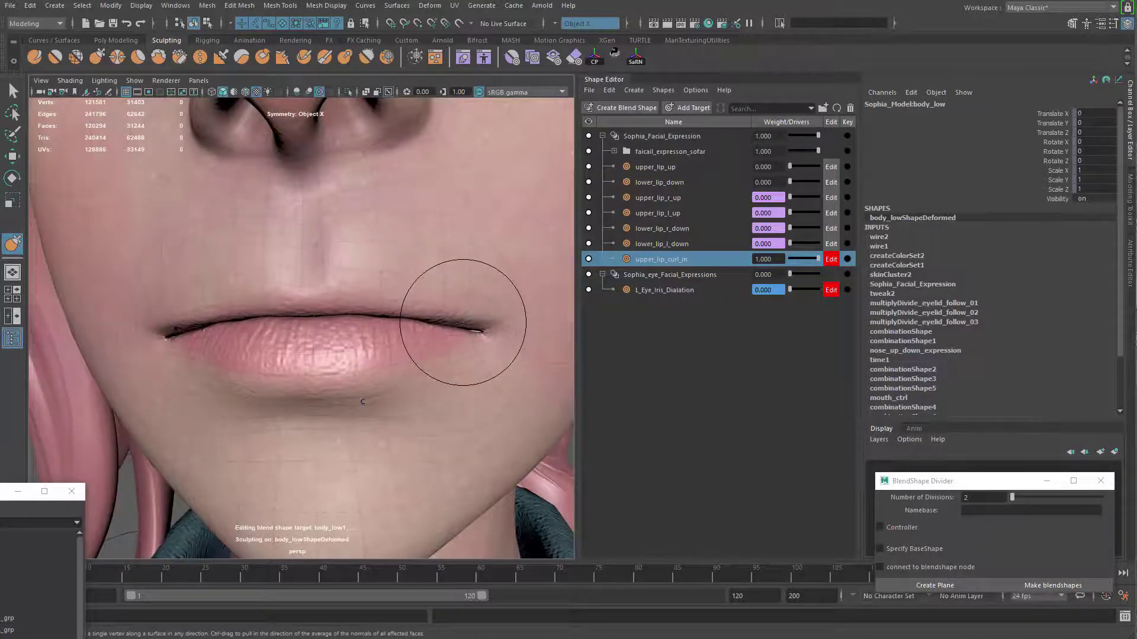
# Preview the upper_lip_curl_in target by sweeping its weight, and leave the weight at 0
pyautogui.keyDown('alt'); pyautogui.moveTo(465, 301); pyautogui.dragTo(359, 321, button='right'); pyautogui.keyUp('alt')
pyautogui.keyDown('alt'); pyautogui.moveTo(359, 321); pyautogui.dragTo(455, 333); pyautogui.keyUp('alt')
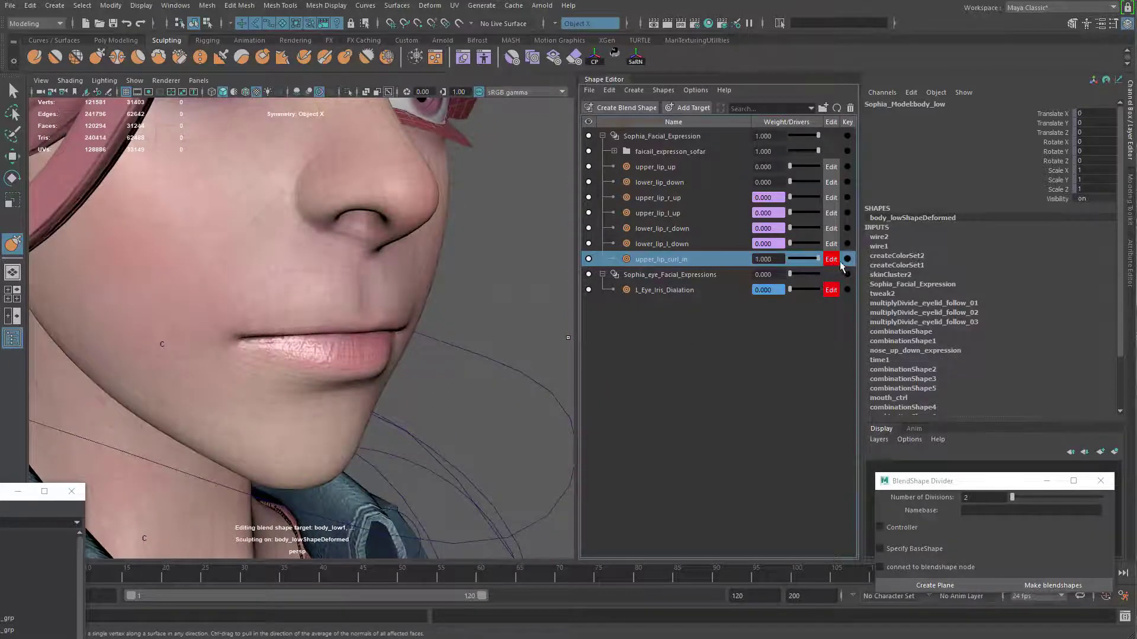
pyautogui.moveTo(818, 258); pyautogui.dragTo(843, 263)
pyautogui.keyDown('alt'); pyautogui.moveTo(376, 349); pyautogui.dragTo(287, 347); pyautogui.keyUp('alt')
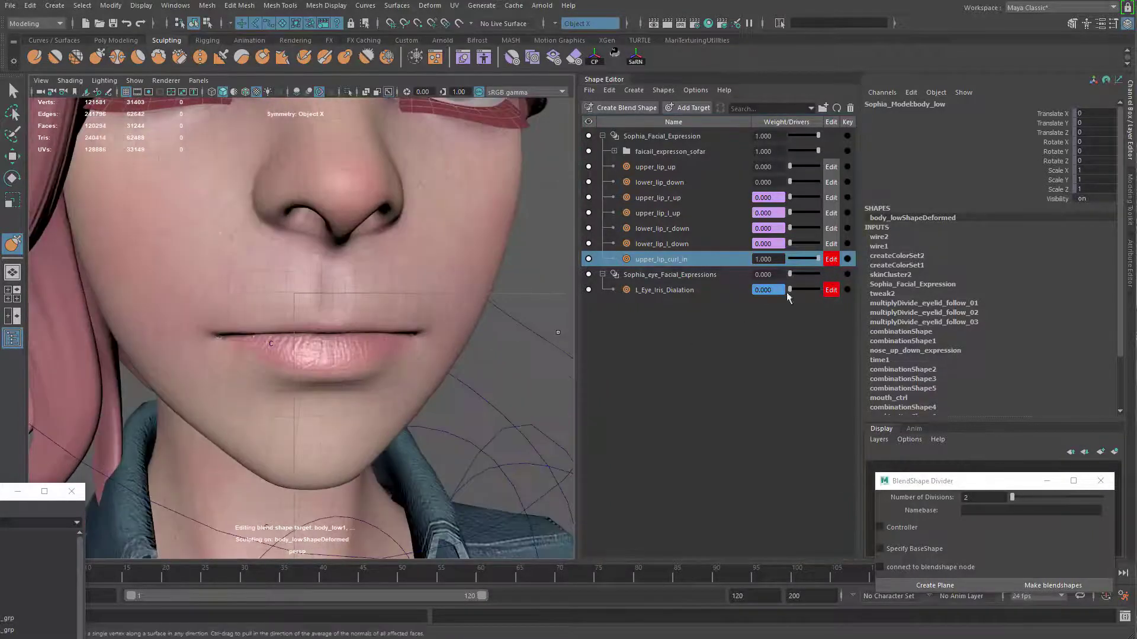
pyautogui.moveTo(815, 260); pyautogui.dragTo(662, 264)
# Add a new target to the Sophia_Facial_Expression blend shape and name it upper_lip_curl_out
pyautogui.click(690, 107)
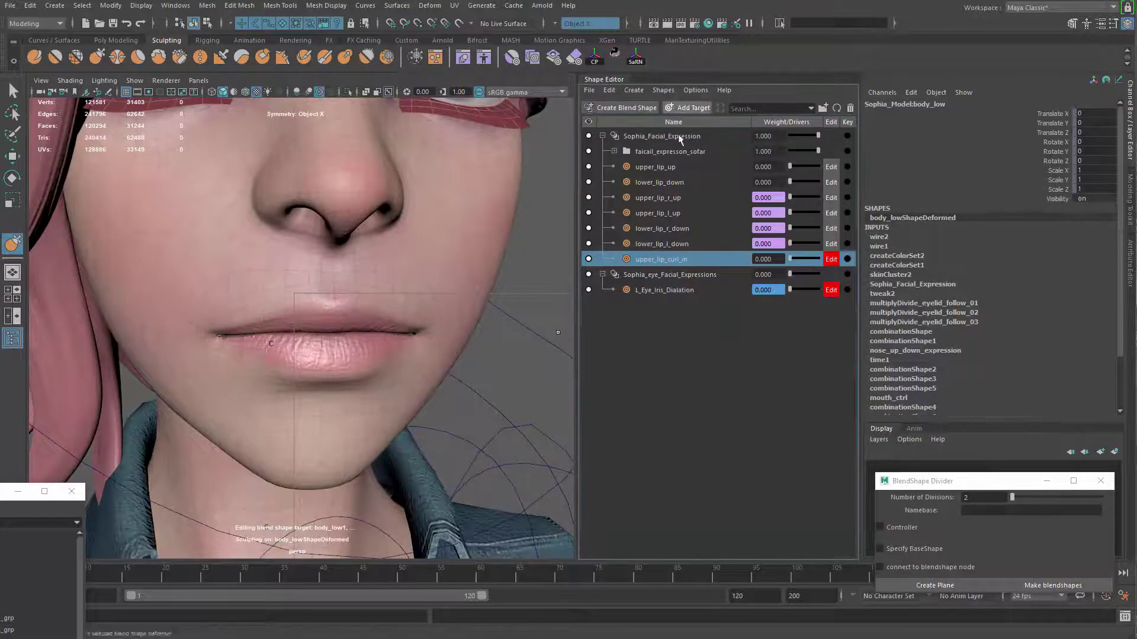
pyautogui.write('up')
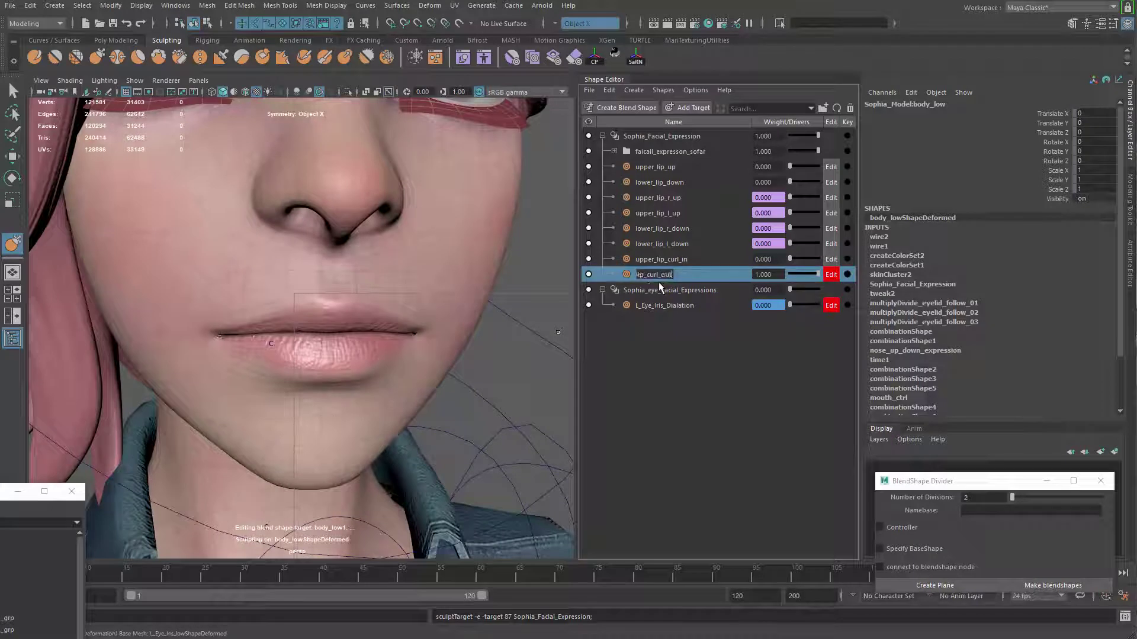
pyautogui.press('Return')
# Activate the Grab tool, resize the brush and start pulling the upper lip outward in profile
pyautogui.keyDown('alt'); pyautogui.moveTo(284, 267); pyautogui.dragTo(362, 296); pyautogui.keyUp('alt')
pyautogui.keyDown('shift'); pyautogui.rightClick(361, 293); pyautogui.keyUp('shift')
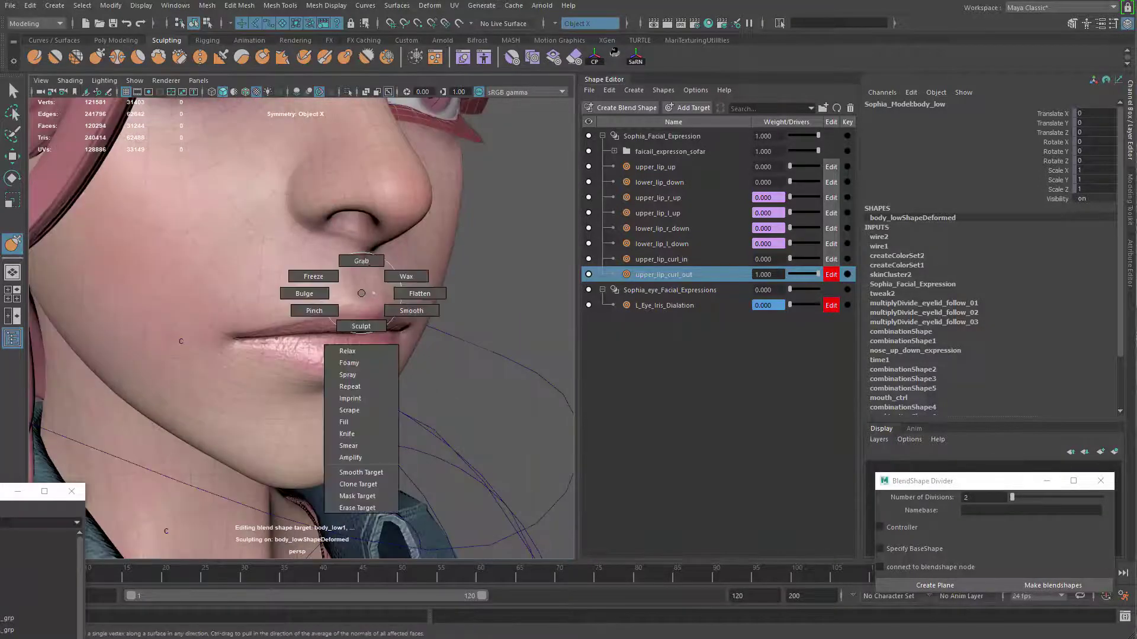
pyautogui.keyDown('shift'); pyautogui.moveTo(369, 263); pyautogui.dragTo(365, 256, button='right'); pyautogui.keyUp('shift')
pyautogui.press('b')
pyautogui.moveTo(302, 339)
pyautogui.mouseDown()
pyautogui.moveTo(333, 340)
pyautogui.moveTo(417, 301)
pyautogui.mouseUp()
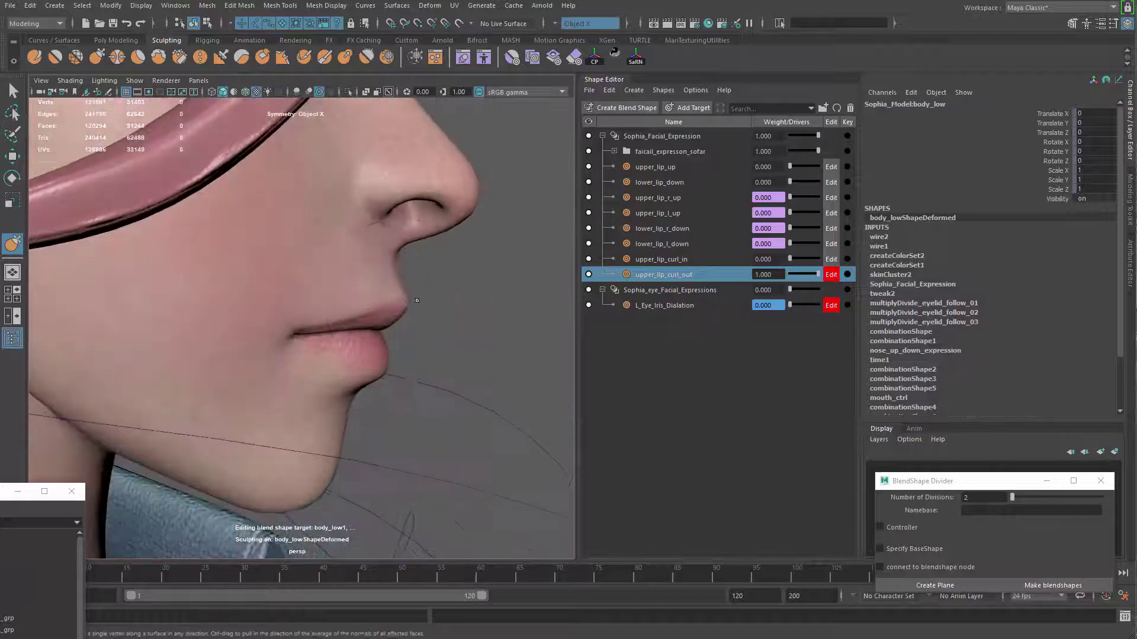
pyautogui.scroll(3, 417, 300)
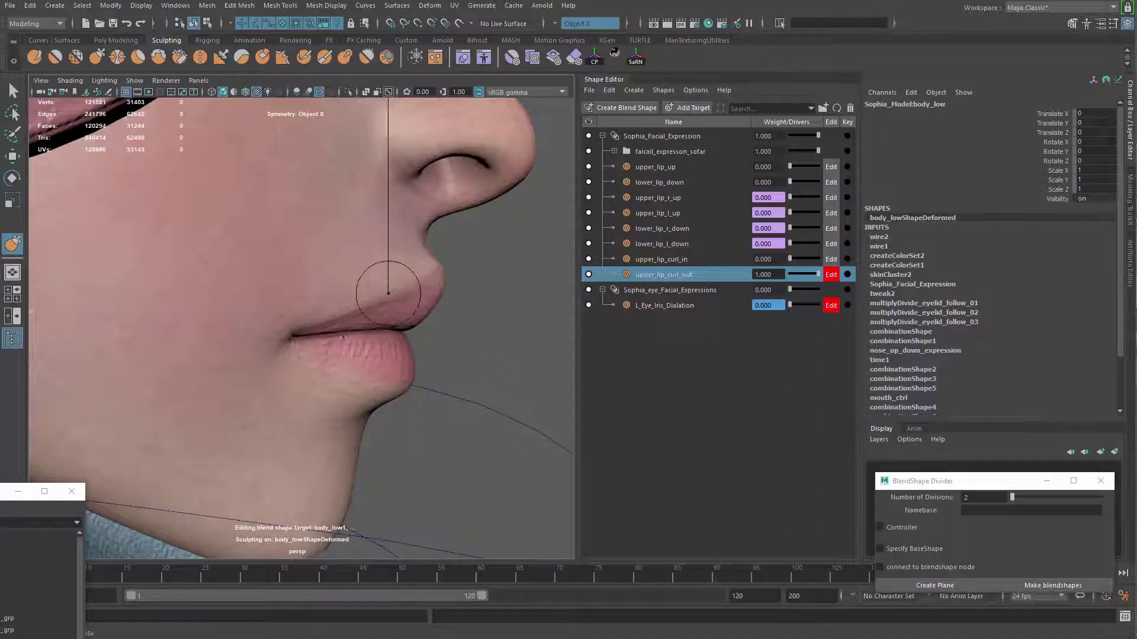
# Freeze the nose area with the smooth mesh preview turned off, and switch back to the Grab tool
pyautogui.keyDown('shift'); pyautogui.moveTo(407, 282); pyautogui.dragTo(321, 225, button='right'); pyautogui.keyUp('shift')
pyautogui.press('1')
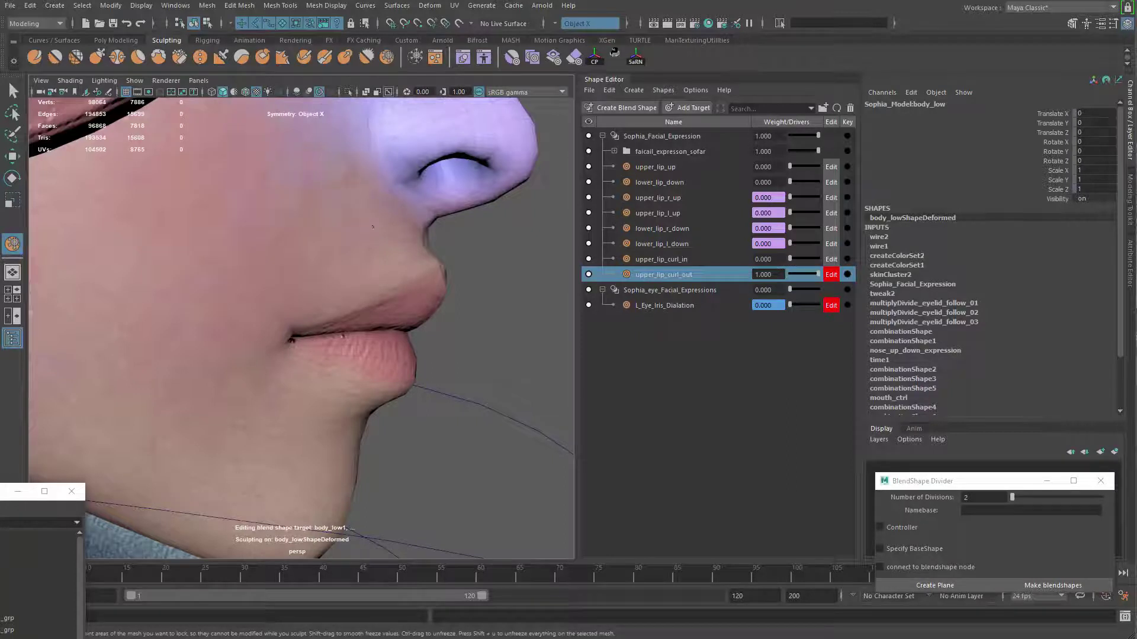
pyautogui.keyDown('shift'); pyautogui.moveTo(394, 302); pyautogui.dragTo(395, 270, button='right'); pyautogui.keyUp('shift')
# Resize the Grab brush, curl the upper lip further outward and turn the smooth mesh preview back on
pyautogui.press('b')
pyautogui.moveTo(379, 296)
pyautogui.mouseDown()
pyautogui.moveTo(398, 293)
pyautogui.moveTo(373, 283)
pyautogui.mouseUp()
pyautogui.press('b')
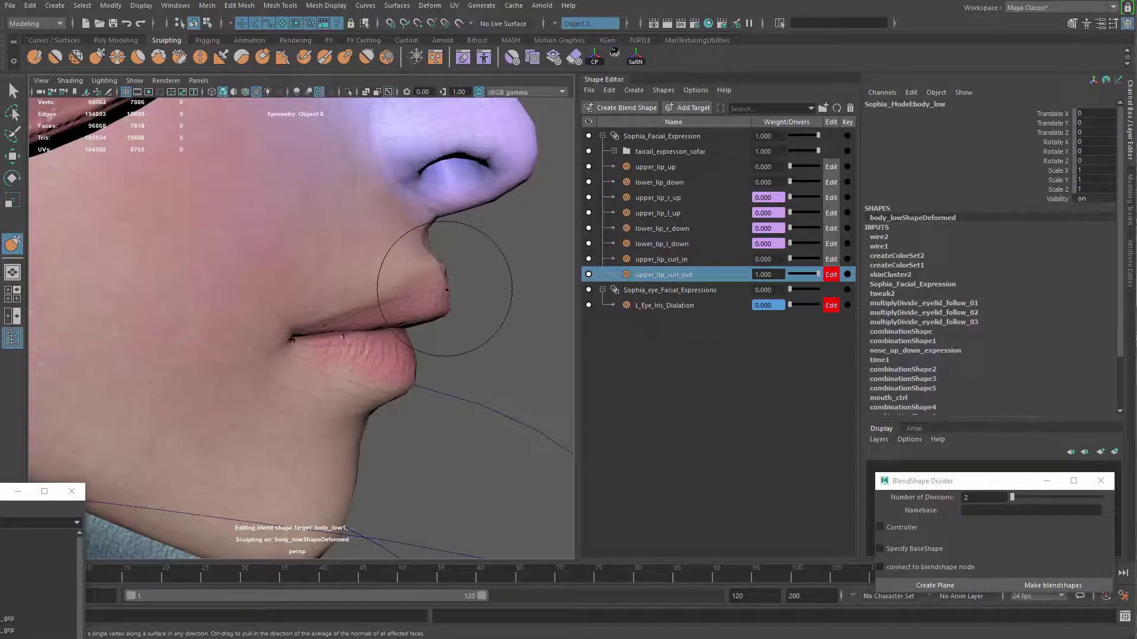
pyautogui.moveTo(406, 279)
pyautogui.keyDown('alt'); pyautogui.mouseDown()
pyautogui.moveTo(383, 290)
pyautogui.moveTo(393, 282)
pyautogui.moveTo(474, 320)
pyautogui.mouseUp(); pyautogui.keyUp('alt')
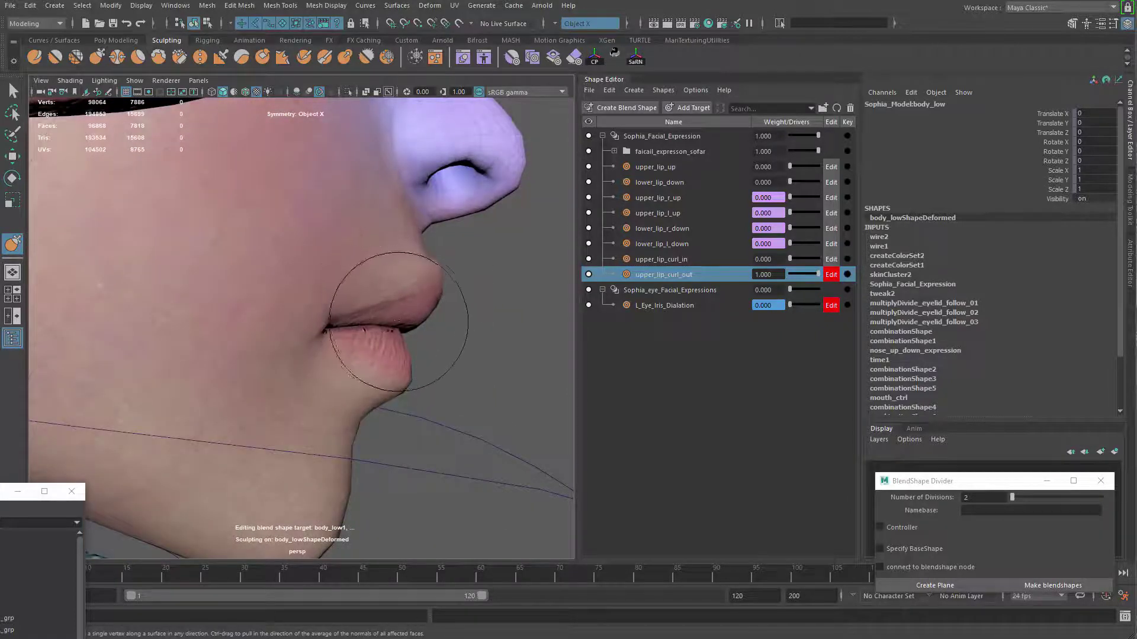
pyautogui.moveTo(430, 334)
pyautogui.keyDown('alt'); pyautogui.mouseDown()
pyautogui.moveTo(319, 331)
pyautogui.moveTo(195, 302)
pyautogui.moveTo(193, 320)
pyautogui.moveTo(213, 309)
pyautogui.moveTo(175, 309)
pyautogui.moveTo(152, 284)
pyautogui.moveTo(330, 314)
pyautogui.moveTo(371, 305)
pyautogui.moveTo(357, 328)
pyautogui.moveTo(343, 311)
pyautogui.mouseUp(); pyautogui.keyUp('alt')
pyautogui.press('3')
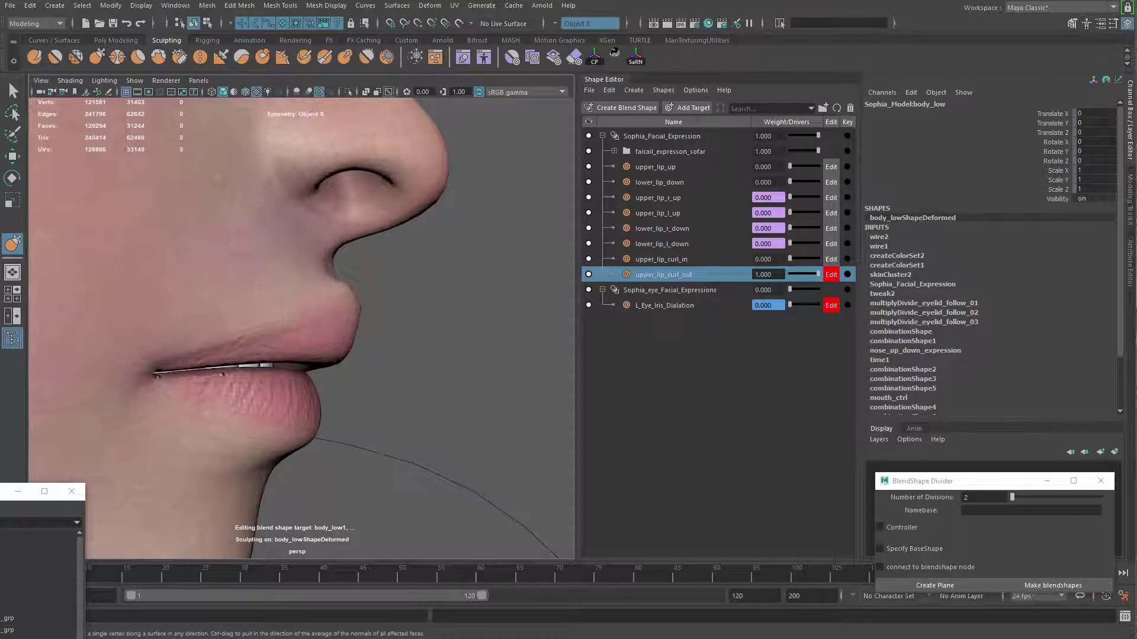
# Adjust the upper lip curl from the opposite side of the face and compare it by sweeping the upper_lip_curl_out weight
pyautogui.keyDown('alt'); pyautogui.moveTo(367, 349); pyautogui.dragTo(216, 337); pyautogui.keyUp('alt')
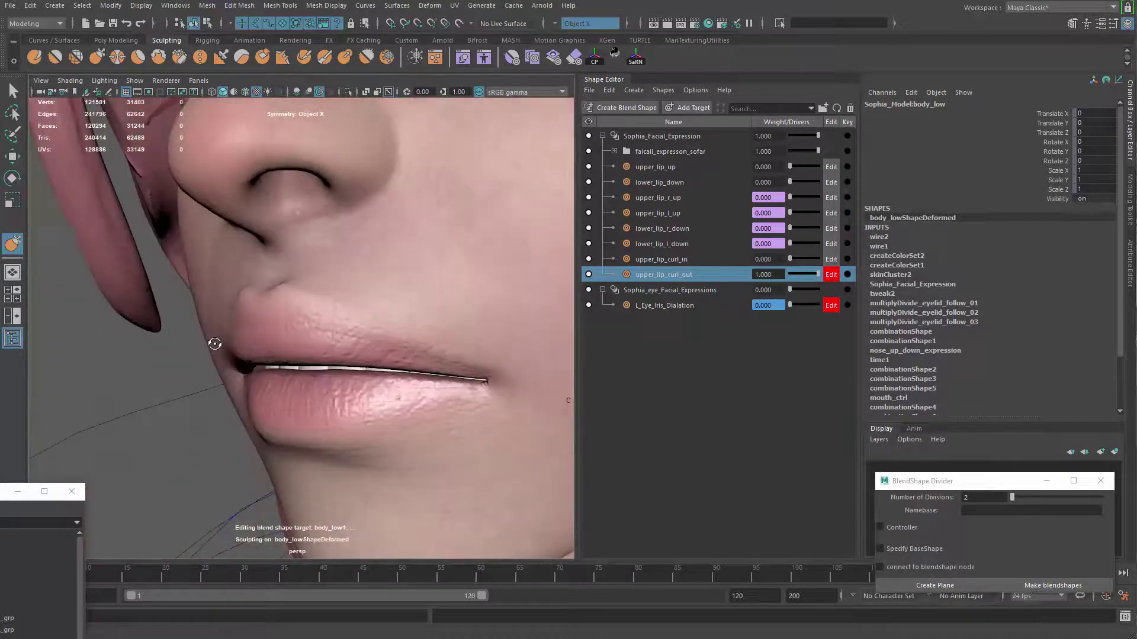
pyautogui.moveTo(300, 355)
pyautogui.keyDown('alt'); pyautogui.mouseDown()
pyautogui.moveTo(271, 322)
pyautogui.moveTo(282, 295)
pyautogui.mouseUp(); pyautogui.keyUp('alt')
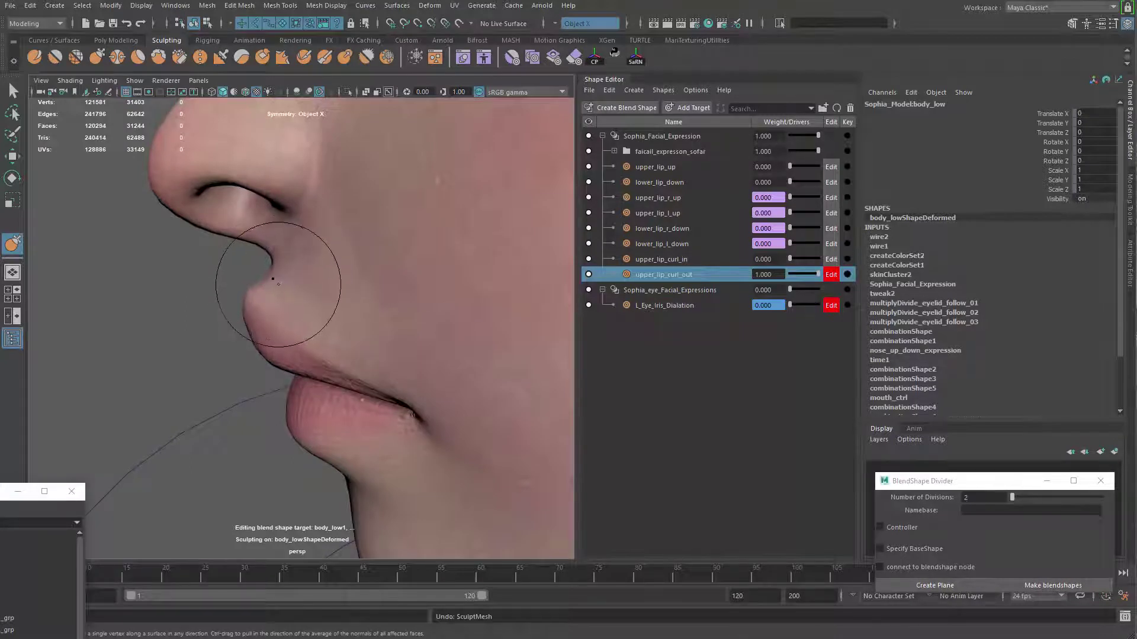
pyautogui.keyDown('alt'); pyautogui.moveTo(295, 337); pyautogui.dragTo(498, 358); pyautogui.keyUp('alt')
pyautogui.moveTo(817, 274)
pyautogui.mouseDown()
pyautogui.moveTo(790, 280)
pyautogui.moveTo(829, 283)
pyautogui.moveTo(755, 285)
pyautogui.moveTo(821, 285)
pyautogui.mouseUp()
# Reshape the outward bulge of the upper lip and its transition to the nose base in close-up profile
pyautogui.keyDown('alt'); pyautogui.moveTo(385, 382); pyautogui.dragTo(419, 385); pyautogui.keyUp('alt')
pyautogui.keyDown('alt'); pyautogui.moveTo(419, 384); pyautogui.dragTo(456, 388, button='right'); pyautogui.keyUp('alt')
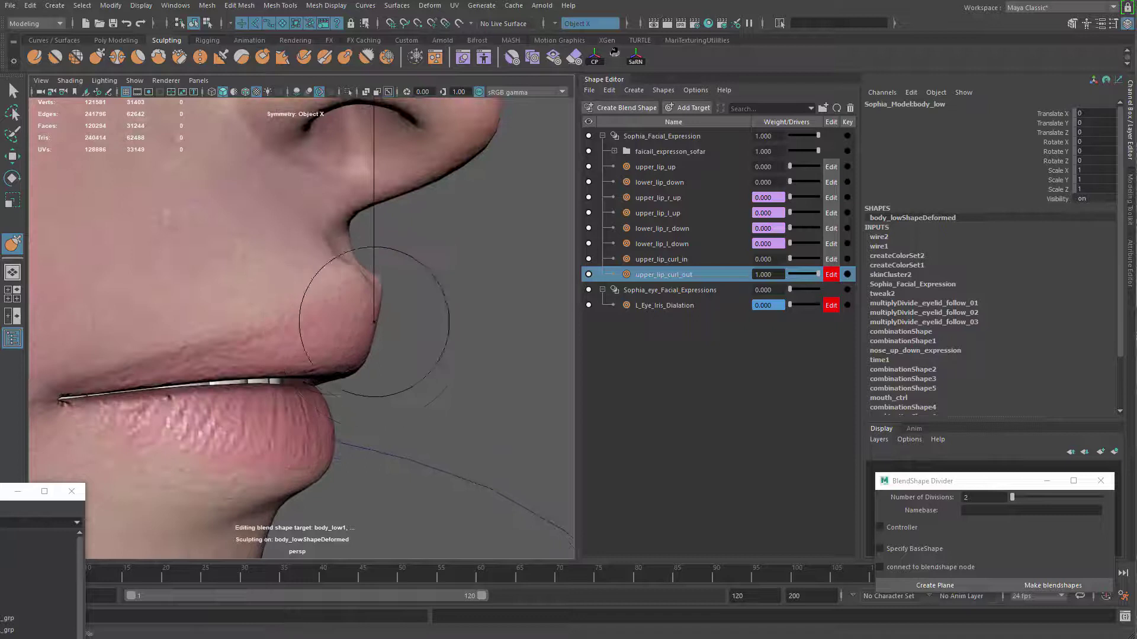
pyautogui.scroll(-3, 374, 338)
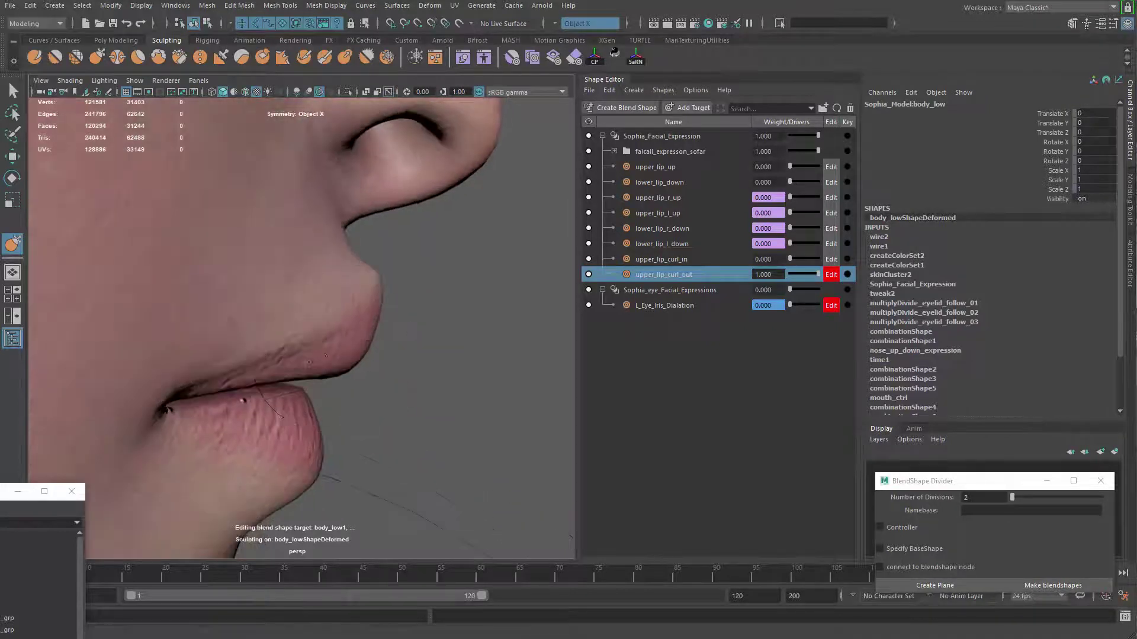
pyautogui.scroll(2, 304, 332)
pyautogui.keyDown('alt'); pyautogui.moveTo(362, 347); pyautogui.dragTo(393, 309); pyautogui.keyUp('alt')
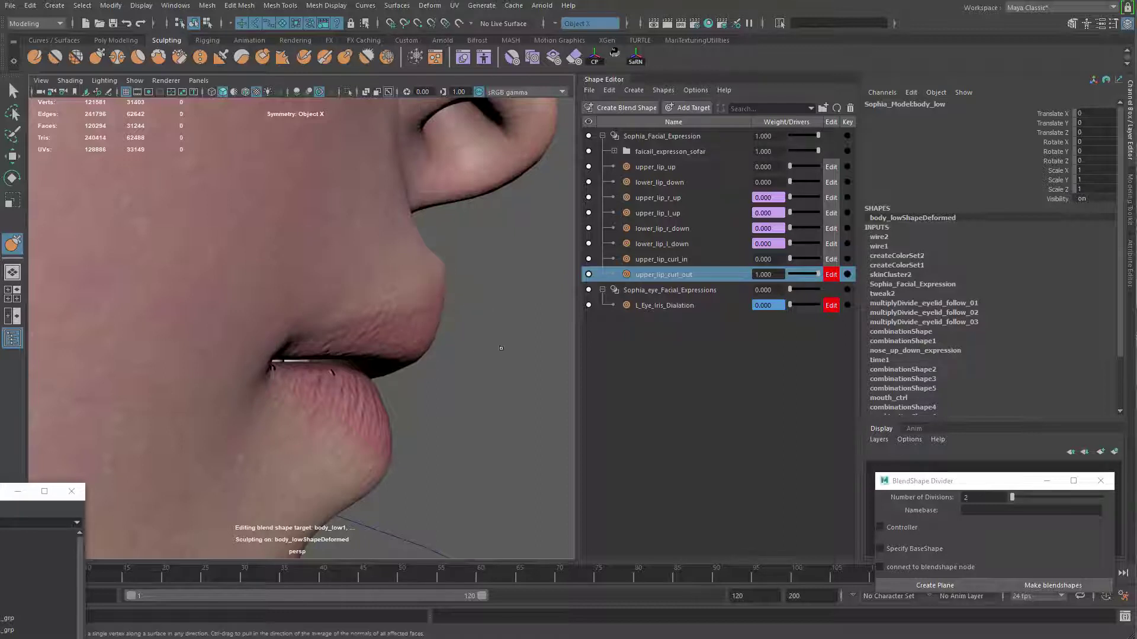
# Inspect the upper_lip_curl_out shape from the front and three-quarter view while sweeping its weight
pyautogui.moveTo(422, 319)
pyautogui.keyDown('alt'); pyautogui.mouseDown()
pyautogui.moveTo(379, 326)
pyautogui.moveTo(358, 360)
pyautogui.moveTo(276, 309)
pyautogui.moveTo(258, 313)
pyautogui.moveTo(429, 296)
pyautogui.moveTo(305, 334)
pyautogui.mouseUp(); pyautogui.keyUp('alt')
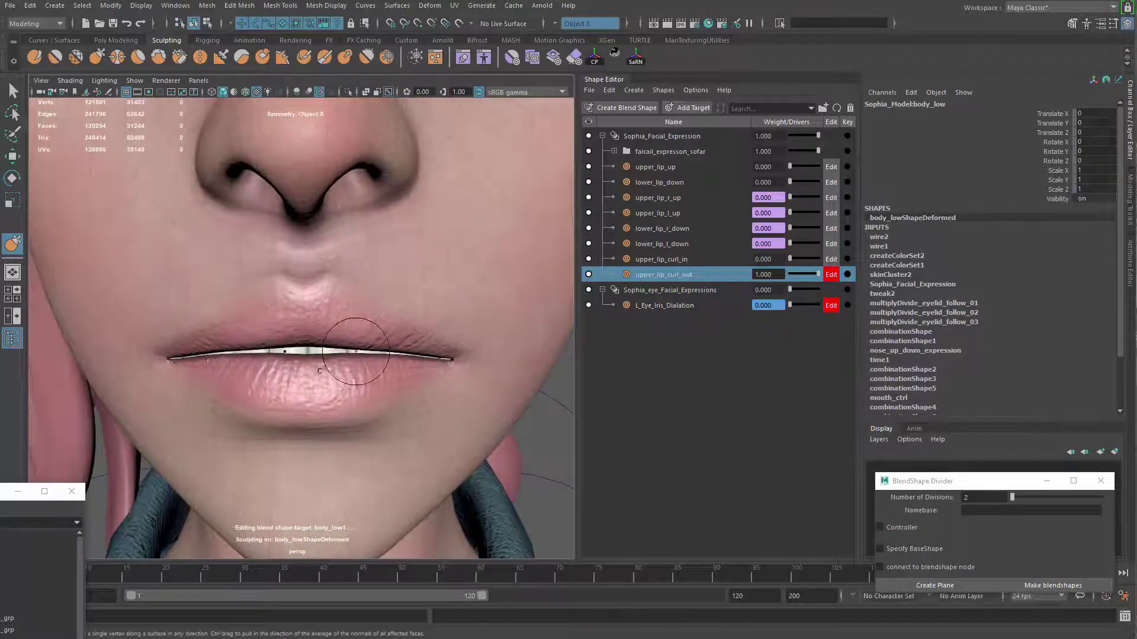
pyautogui.keyDown('alt'); pyautogui.moveTo(329, 325); pyautogui.dragTo(248, 326); pyautogui.keyUp('alt')
pyautogui.moveTo(818, 275)
pyautogui.mouseDown()
pyautogui.moveTo(795, 276)
pyautogui.moveTo(830, 274)
pyautogui.mouseUp()
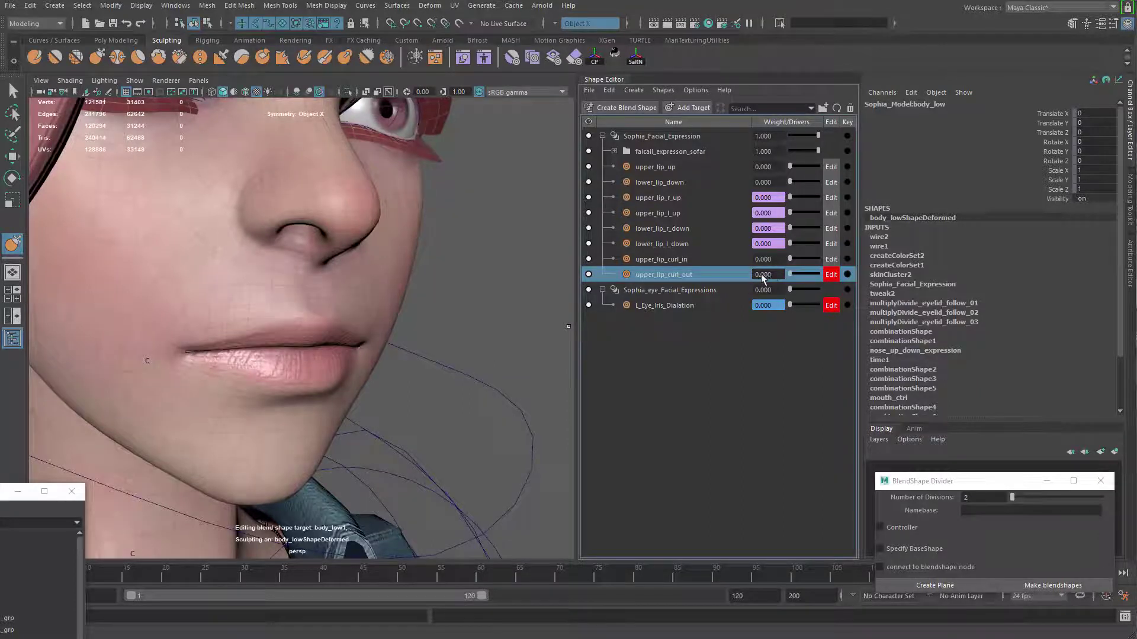
# Resize the Grab brush and refine the protruding front of the upper lip from the side
pyautogui.keyDown('alt'); pyautogui.moveTo(409, 308); pyautogui.dragTo(259, 317); pyautogui.keyUp('alt')
pyautogui.press('b')
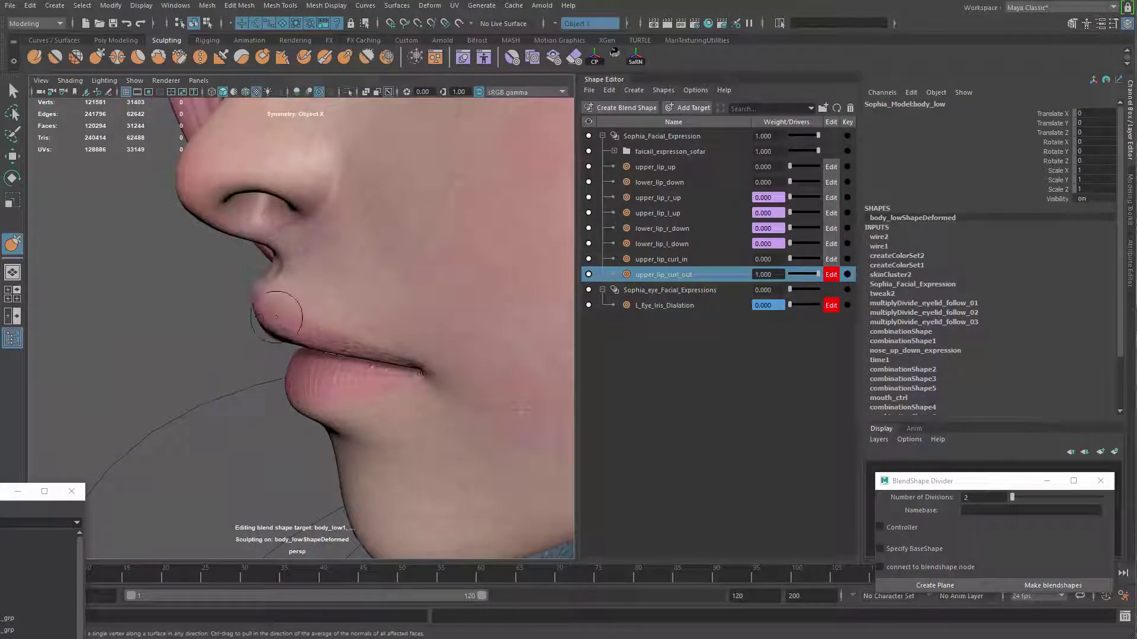
pyautogui.keyDown('alt'); pyautogui.moveTo(271, 315); pyautogui.dragTo(408, 337); pyautogui.keyUp('alt')
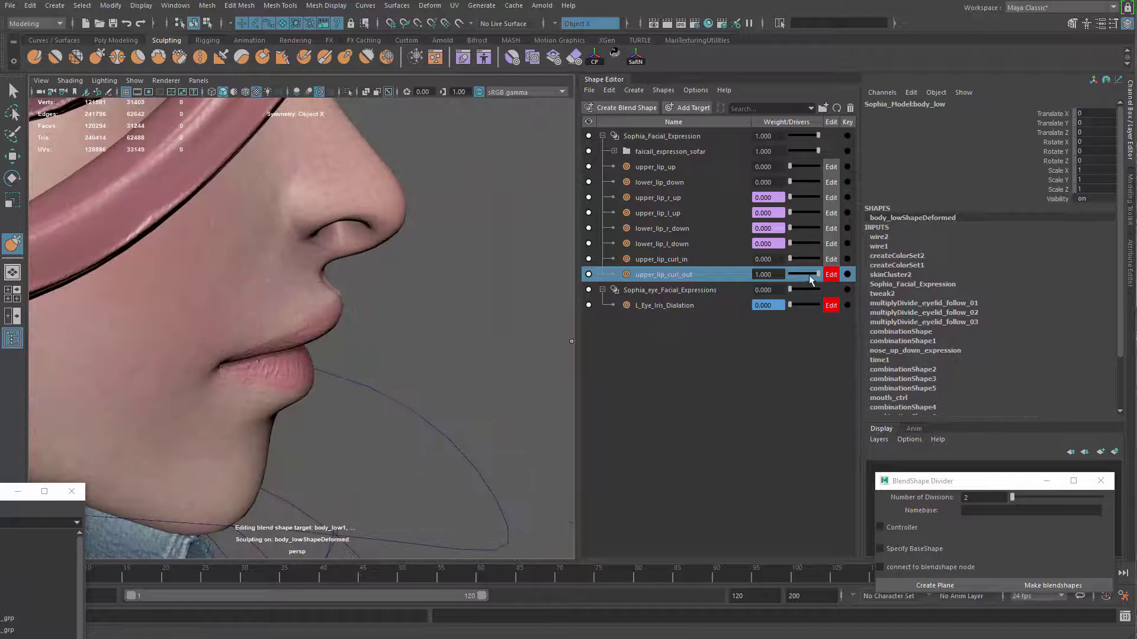
# Preview the upper_lip_curl_out target by sweeping its weight, and leave the weight at 0
pyautogui.moveTo(818, 274); pyautogui.dragTo(854, 272)
pyautogui.keyDown('alt'); pyautogui.moveTo(396, 357); pyautogui.dragTo(337, 350); pyautogui.keyUp('alt')
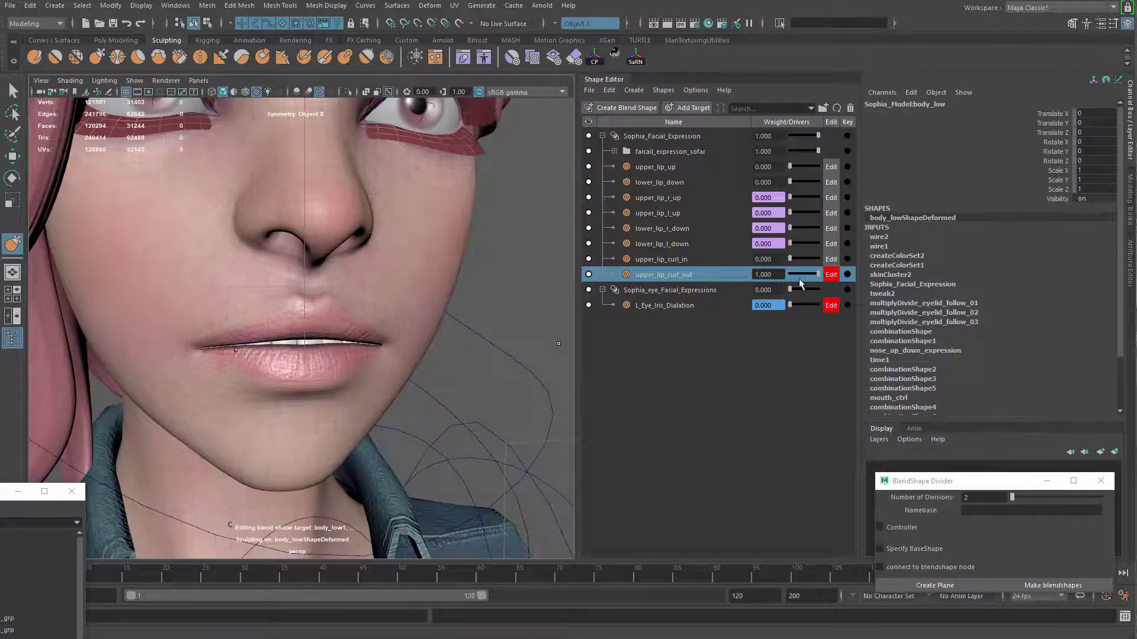
pyautogui.moveTo(818, 275); pyautogui.dragTo(776, 279)
# Leave the sculpting tool, add another target to the Sophia_Facial_Expression blend shape and name it lower_lip_curl_in
pyautogui.keyDown('alt'); pyautogui.moveTo(332, 308); pyautogui.dragTo(376, 293); pyautogui.keyUp('alt')
pyautogui.press('q')
pyautogui.moveTo(681, 262); pyautogui.dragTo(683, 185)
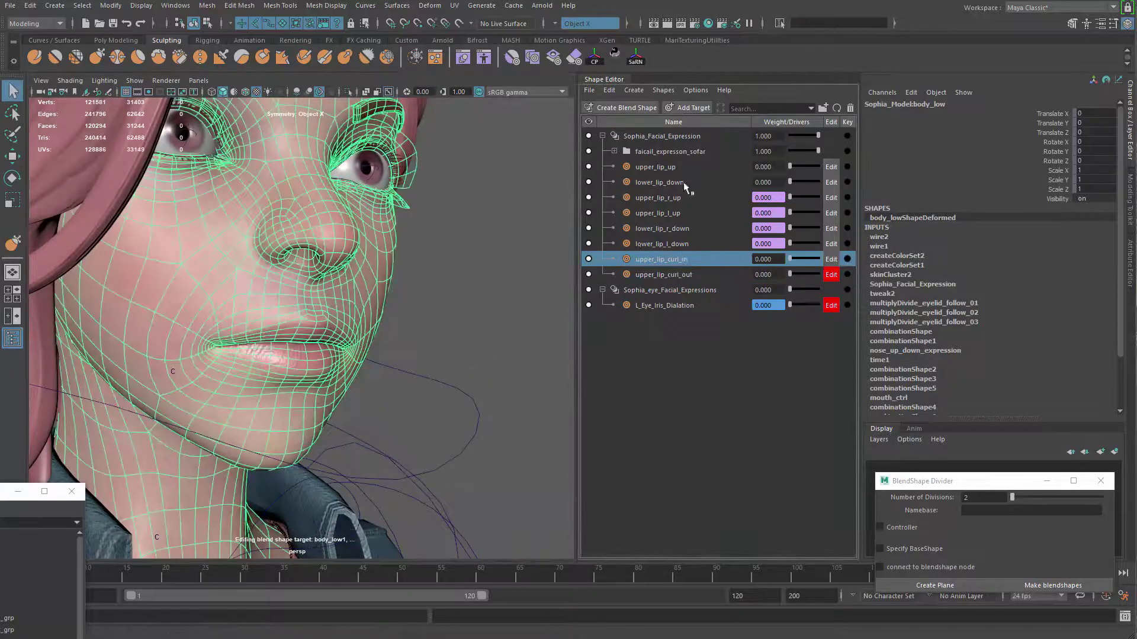
pyautogui.click(677, 134)
pyautogui.click(687, 108)
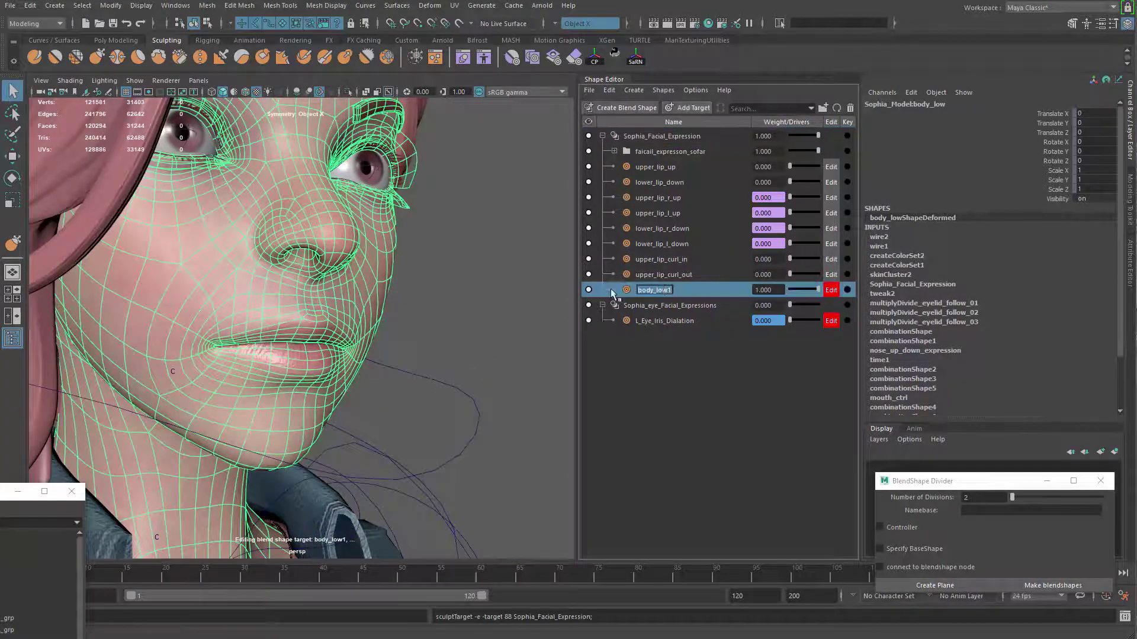
pyautogui.write('lower_l')
pyautogui.write('ip_curl_')
pyautogui.write('in')
pyautogui.press('Return')
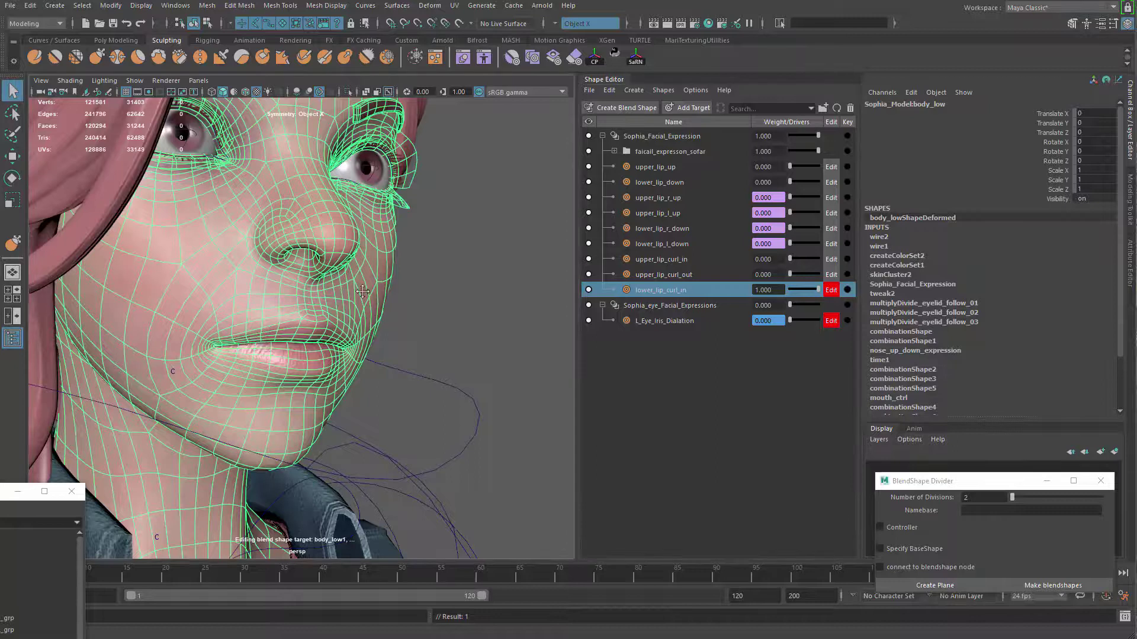
# Deselect the body mesh and set the faicail_expresson_sofar group's weight to 0
pyautogui.scroll(5, 362, 290)
pyautogui.keyDown('shift'); pyautogui.rightClick(379, 305); pyautogui.keyUp('shift')
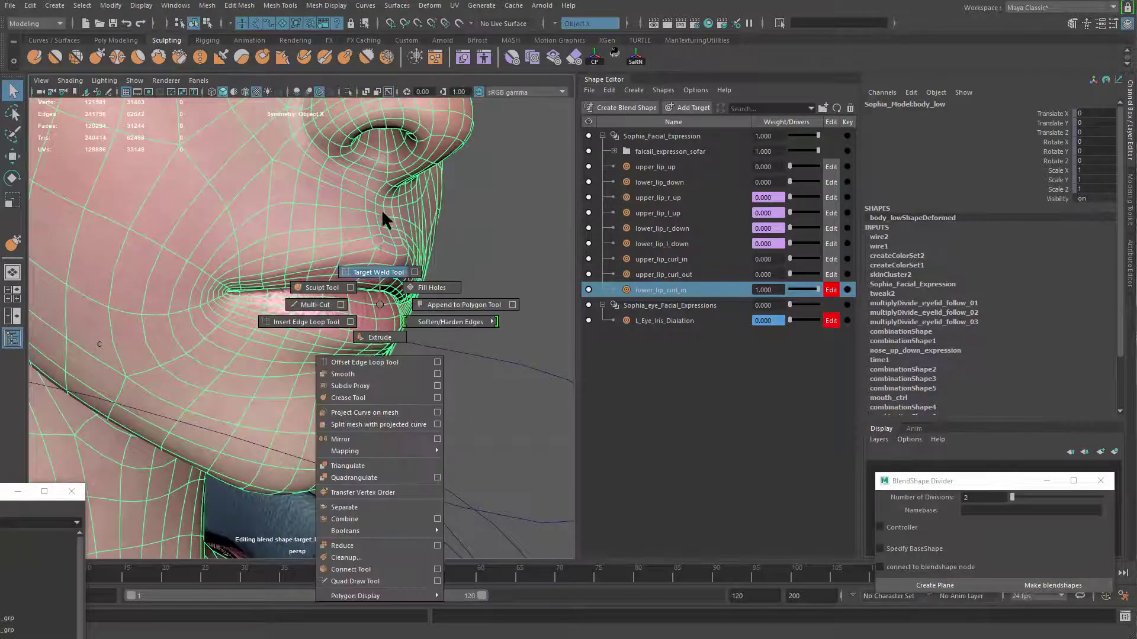
pyautogui.keyDown('shift'); pyautogui.moveTo(382, 212); pyautogui.dragTo(386, 207, button='right'); pyautogui.keyUp('shift')
pyautogui.press('q')
pyautogui.moveTo(388, 290); pyautogui.dragTo(421, 255, button='right')
pyautogui.click(510, 237)
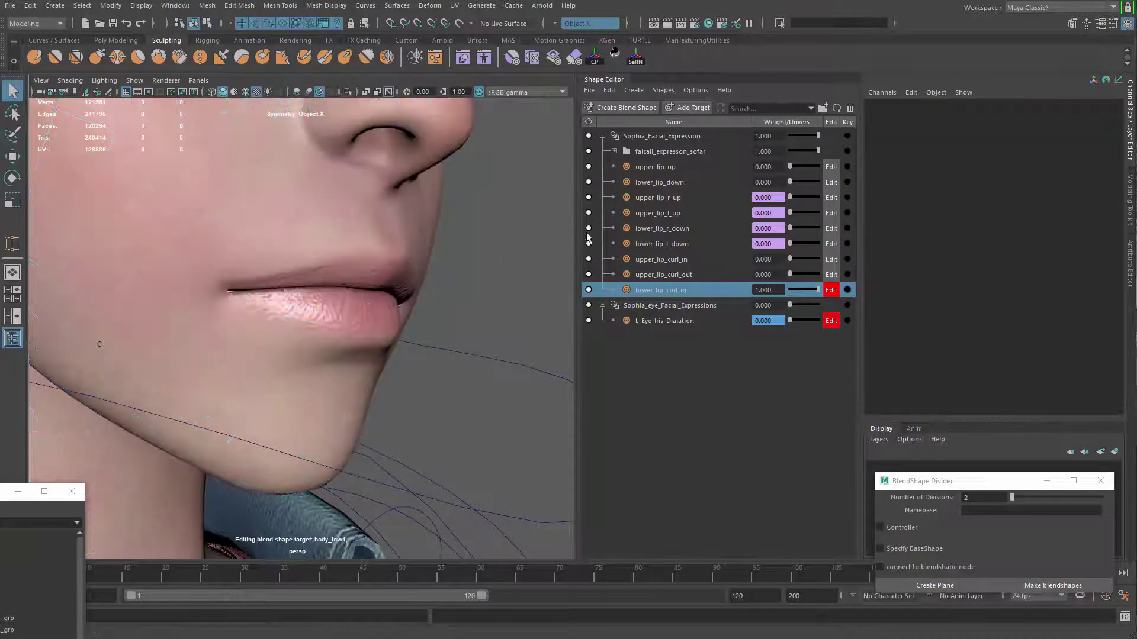
pyautogui.moveTo(818, 151); pyautogui.dragTo(789, 151)
# Select the body mesh again and push its lower lip inward with the Grab brush from the side, undoing the last stroke
pyautogui.keyDown('alt'); pyautogui.moveTo(364, 359); pyautogui.dragTo(392, 333, button='middle'); pyautogui.keyUp('alt')
pyautogui.click(375, 290)
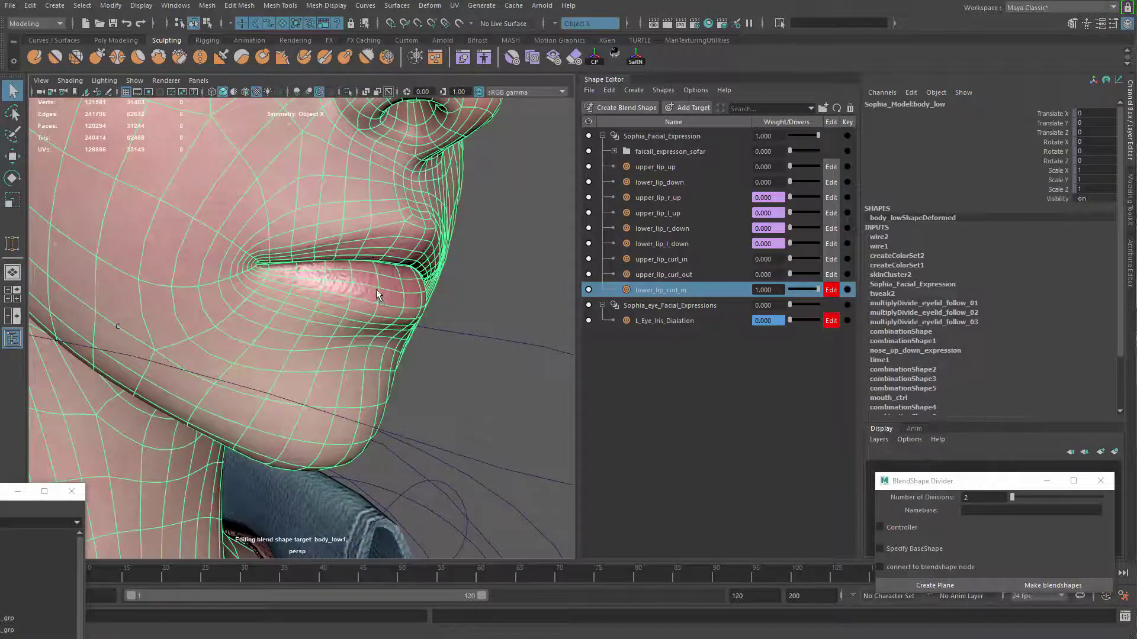
pyautogui.keyDown('shift'); pyautogui.moveTo(374, 288); pyautogui.dragTo(369, 286, button='right'); pyautogui.keyUp('shift')
pyautogui.click(315, 270)
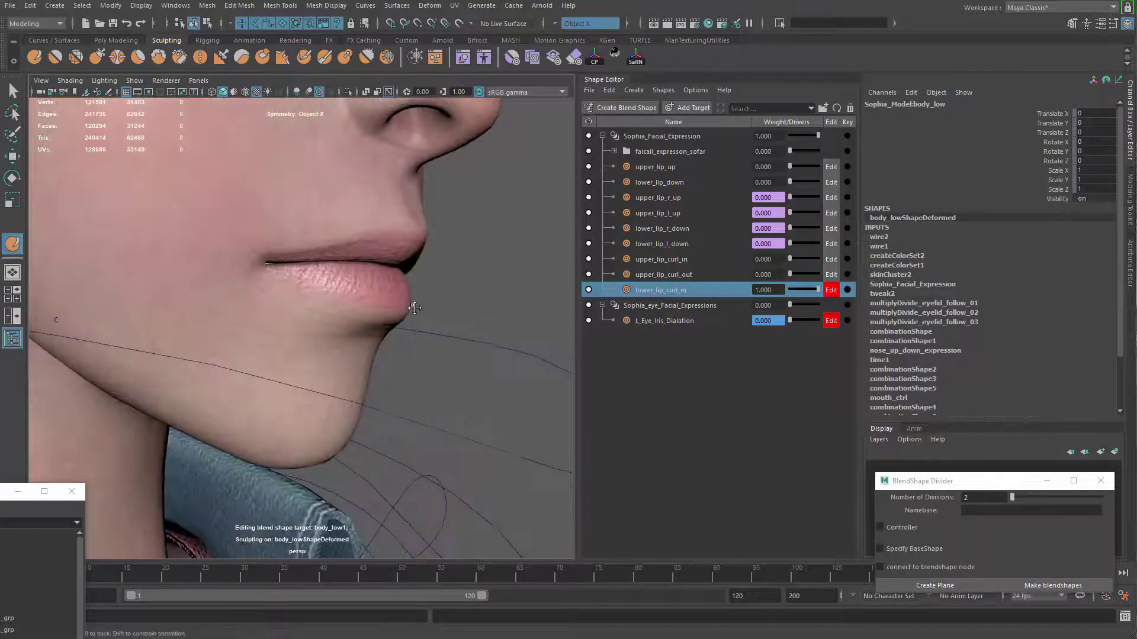
pyautogui.keyDown('alt'); pyautogui.moveTo(414, 309); pyautogui.dragTo(452, 324); pyautogui.keyUp('alt')
pyautogui.scroll(2, 417, 283)
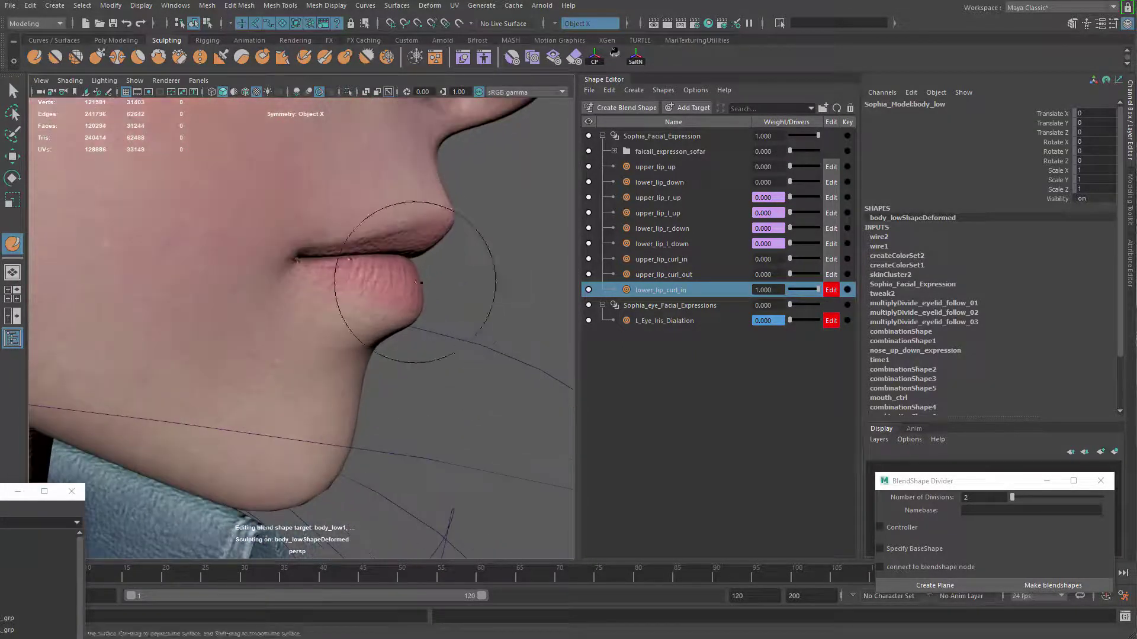
pyautogui.press('g')
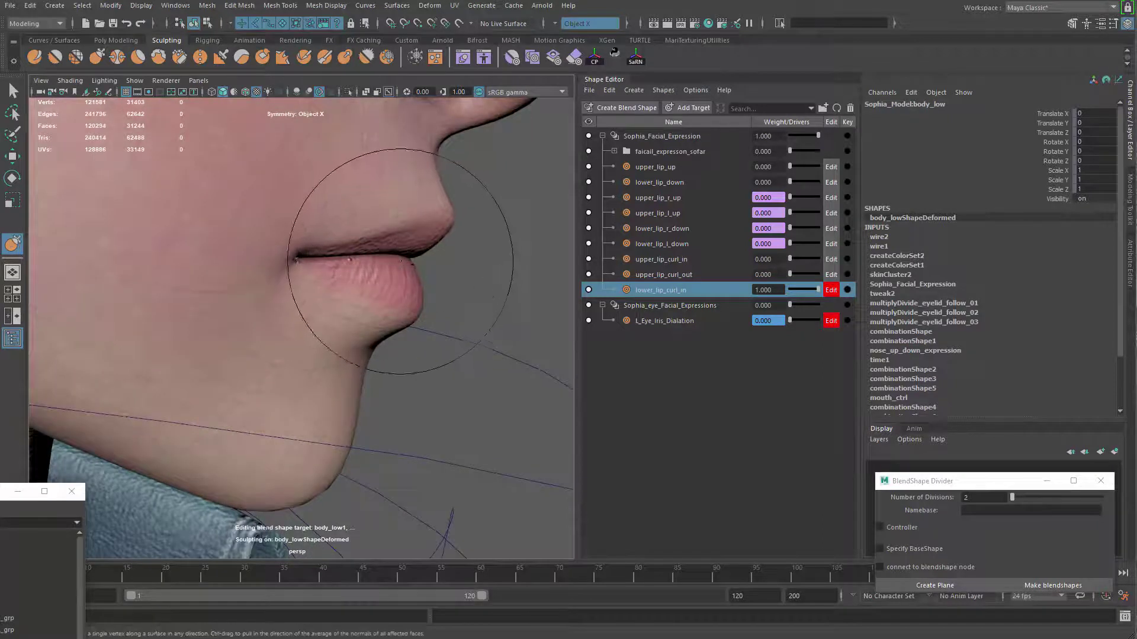
pyautogui.moveTo(407, 262); pyautogui.dragTo(390, 265)
pyautogui.moveTo(401, 316)
pyautogui.mouseDown()
pyautogui.moveTo(406, 276)
pyautogui.moveTo(382, 256)
pyautogui.moveTo(421, 289)
pyautogui.moveTo(427, 271)
pyautogui.moveTo(434, 299)
pyautogui.mouseUp()
pyautogui.hotkey('ctrl', 'z')
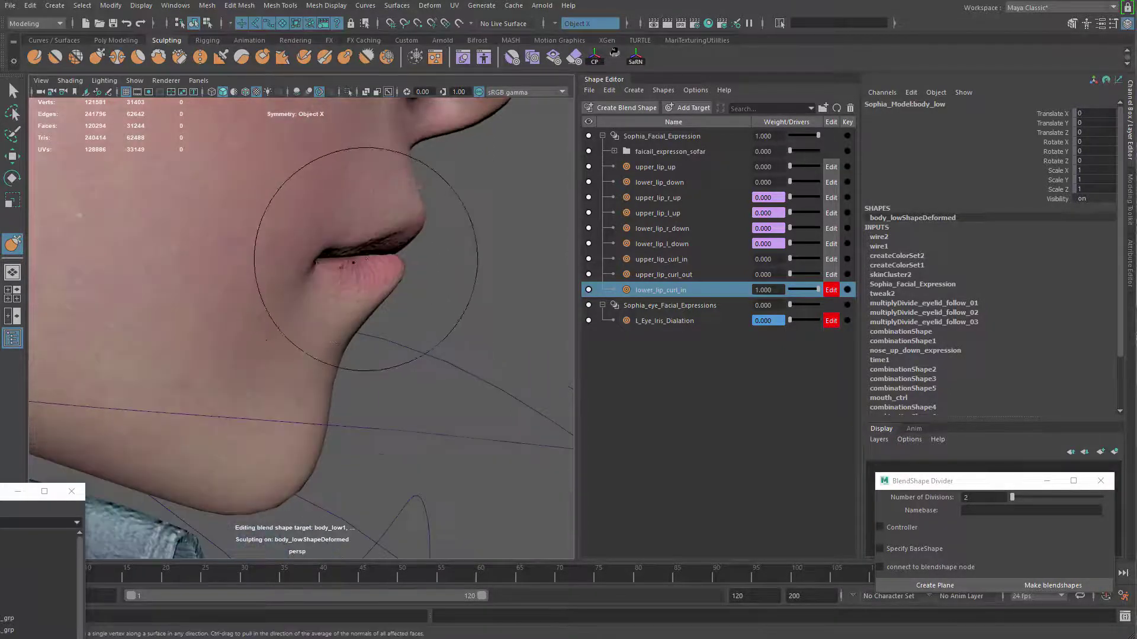
# Tuck the lower lip's upper edge and front further inward with the Grab brush in a close side view
pyautogui.keyDown('alt'); pyautogui.moveTo(325, 277); pyautogui.dragTo(379, 278, button='right'); pyautogui.keyUp('alt')
pyautogui.keyDown('alt'); pyautogui.moveTo(379, 278); pyautogui.dragTo(343, 280); pyautogui.keyUp('alt')
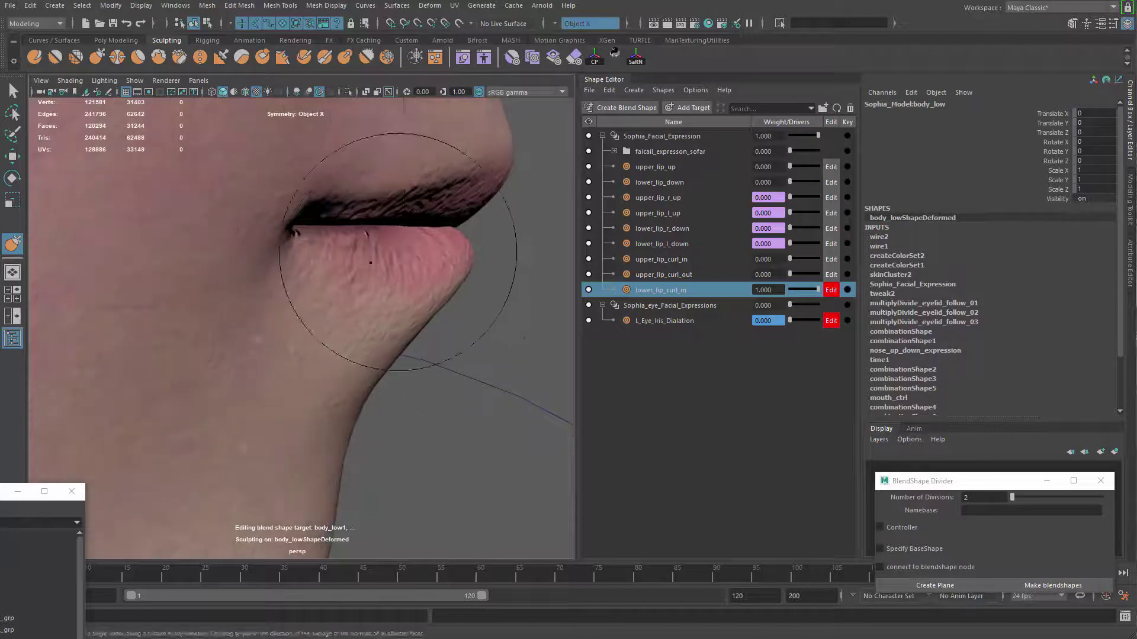
pyautogui.moveTo(370, 231); pyautogui.dragTo(355, 234)
pyautogui.moveTo(419, 258)
pyautogui.mouseDown()
pyautogui.moveTo(385, 287)
pyautogui.moveTo(366, 277)
pyautogui.moveTo(349, 289)
pyautogui.moveTo(409, 268)
pyautogui.mouseUp()
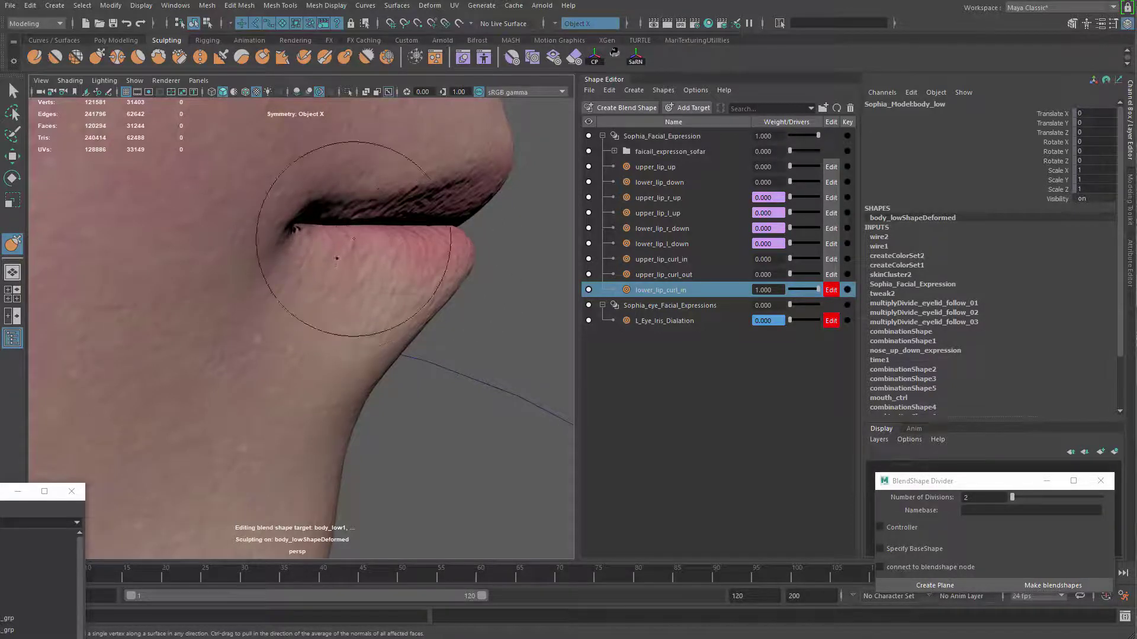
# Examine the curled-in lower lip from the front and from both sides of the face
pyautogui.moveTo(393, 204)
pyautogui.keyDown('alt'); pyautogui.mouseDown()
pyautogui.moveTo(477, 292)
pyautogui.moveTo(343, 304)
pyautogui.moveTo(372, 330)
pyautogui.mouseUp(); pyautogui.keyUp('alt')
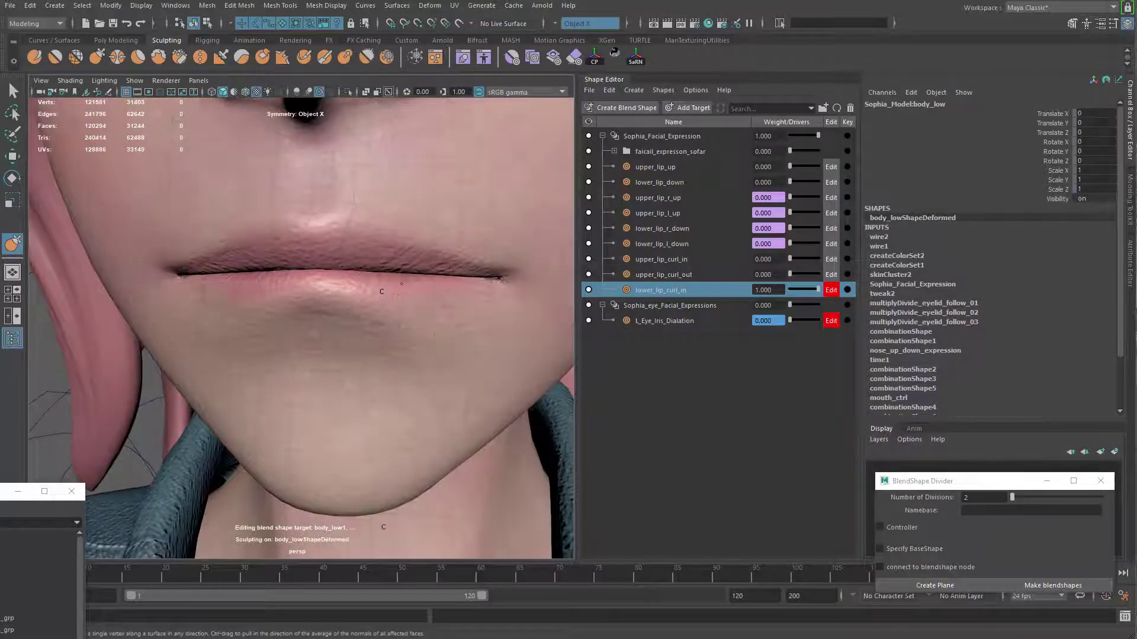
pyautogui.moveTo(409, 296)
pyautogui.keyDown('alt'); pyautogui.mouseDown()
pyautogui.moveTo(355, 278)
pyautogui.moveTo(255, 290)
pyautogui.moveTo(239, 251)
pyautogui.moveTo(211, 253)
pyautogui.mouseUp(); pyautogui.keyUp('alt')
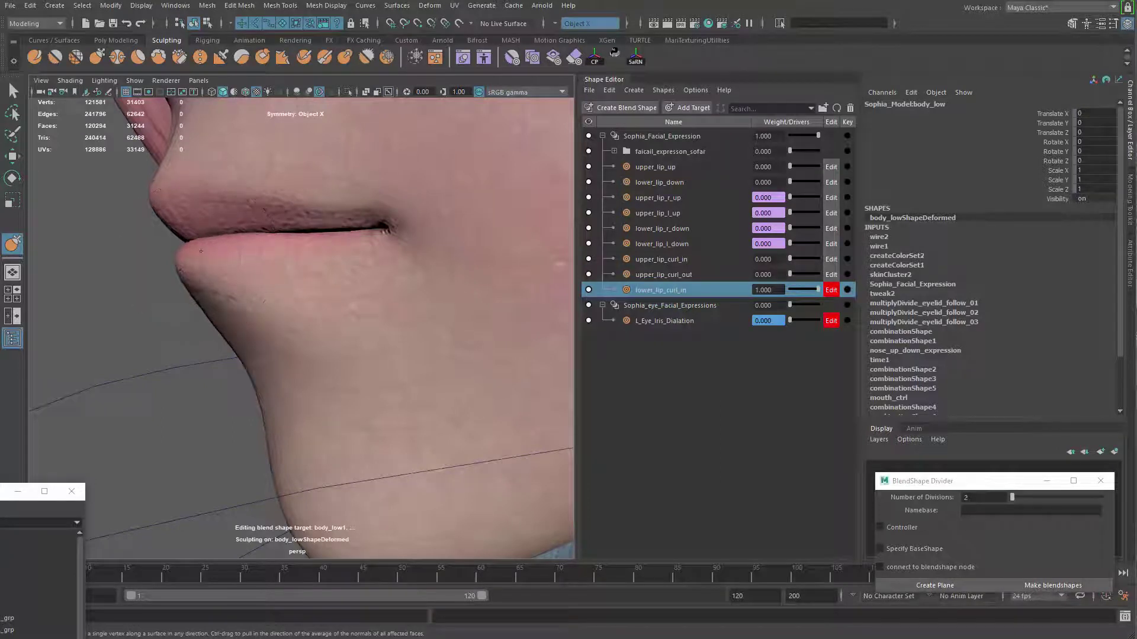
pyautogui.moveTo(368, 229)
pyautogui.keyDown('alt'); pyautogui.mouseDown()
pyautogui.moveTo(432, 292)
pyautogui.moveTo(367, 320)
pyautogui.mouseUp(); pyautogui.keyUp('alt')
pyautogui.keyDown('alt'); pyautogui.moveTo(367, 320); pyautogui.dragTo(340, 322, button='right'); pyautogui.keyUp('alt')
pyautogui.keyDown('alt'); pyautogui.moveTo(340, 322); pyautogui.dragTo(373, 337); pyautogui.keyUp('alt')
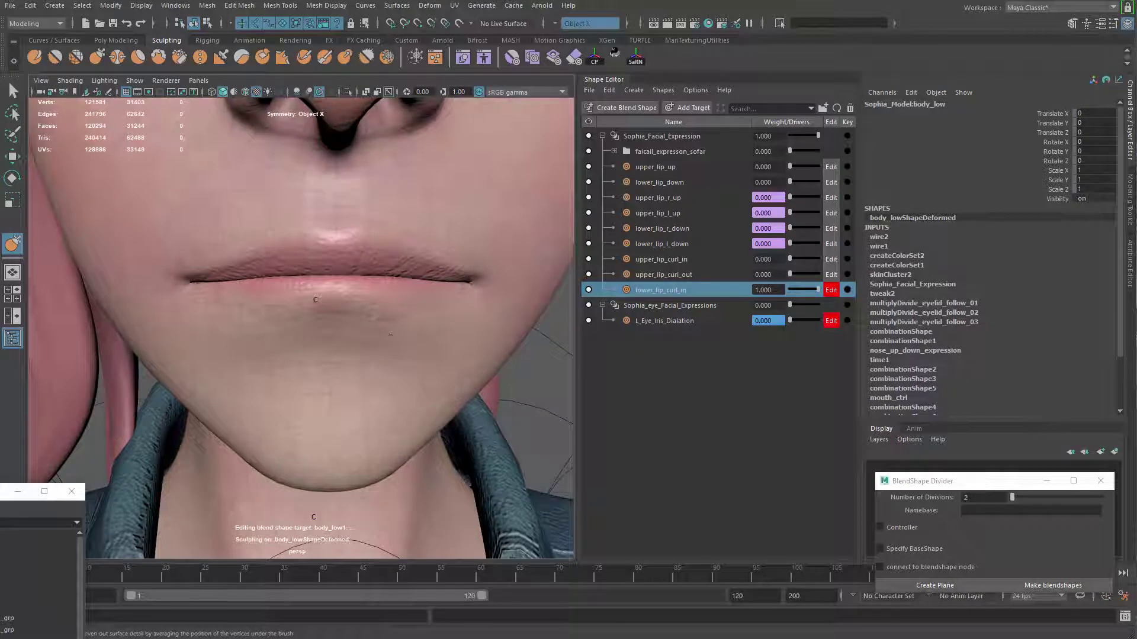
pyautogui.keyDown('alt'); pyautogui.moveTo(407, 336); pyautogui.dragTo(285, 349, button='right'); pyautogui.keyUp('alt')
pyautogui.moveTo(284, 349)
pyautogui.keyDown('alt'); pyautogui.mouseDown()
pyautogui.moveTo(367, 362)
pyautogui.moveTo(266, 358)
pyautogui.mouseUp(); pyautogui.keyUp('alt')
pyautogui.keyDown('alt'); pyautogui.moveTo(267, 358); pyautogui.dragTo(389, 362, button='right'); pyautogui.keyUp('alt')
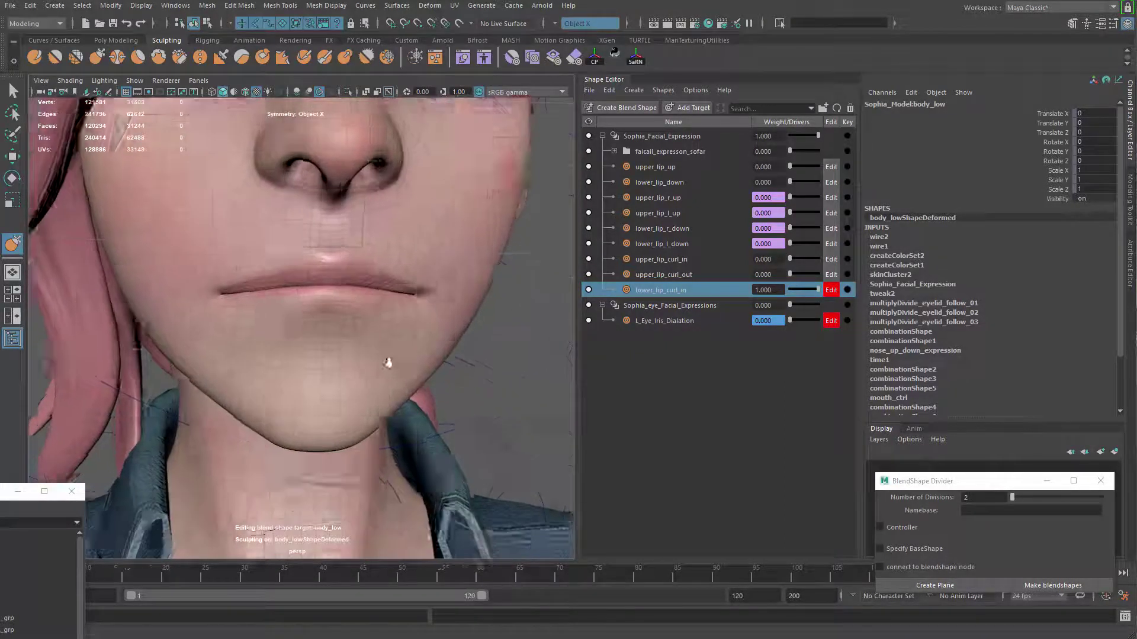
pyautogui.keyDown('alt'); pyautogui.moveTo(388, 361); pyautogui.dragTo(502, 352); pyautogui.keyUp('alt')
# Preview the lower_lip_curl_in target by sweeping its weight from several angles, and leave the weight at 0
pyautogui.moveTo(816, 291); pyautogui.dragTo(847, 305)
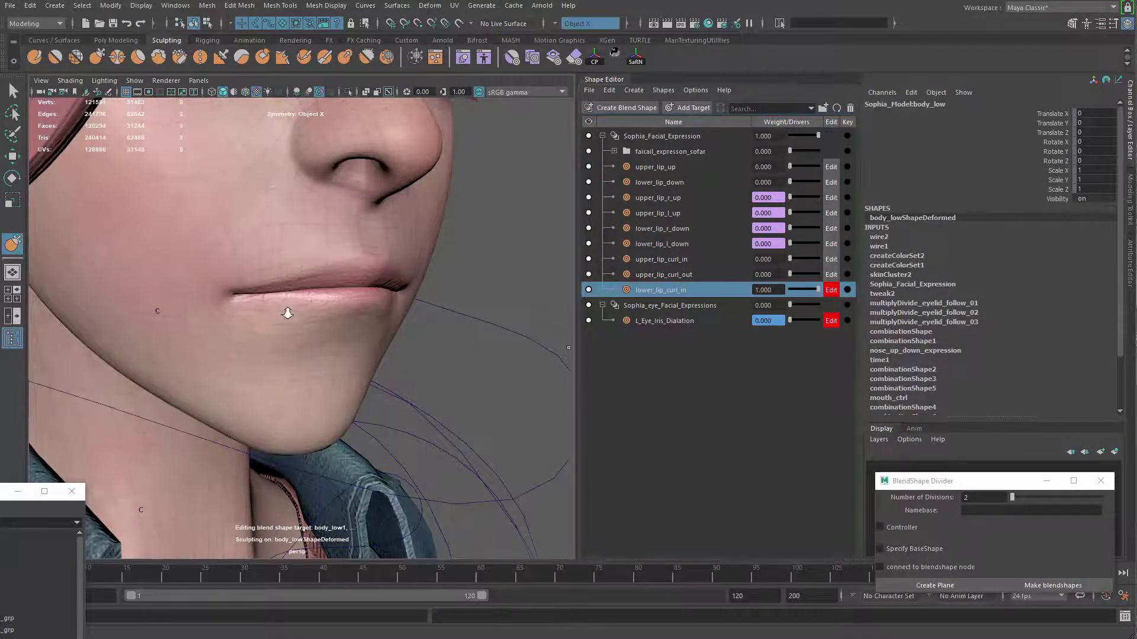
pyautogui.keyDown('alt'); pyautogui.moveTo(287, 312); pyautogui.dragTo(168, 277, button='right'); pyautogui.keyUp('alt')
pyautogui.keyDown('alt'); pyautogui.moveTo(167, 277); pyautogui.dragTo(107, 284); pyautogui.keyUp('alt')
pyautogui.keyDown('alt'); pyautogui.moveTo(237, 297); pyautogui.dragTo(355, 314, button='right'); pyautogui.keyUp('alt')
pyautogui.keyDown('alt'); pyautogui.moveTo(356, 314); pyautogui.dragTo(444, 326); pyautogui.keyUp('alt')
pyautogui.keyDown('alt'); pyautogui.moveTo(444, 326); pyautogui.dragTo(616, 343, button='right'); pyautogui.keyUp('alt')
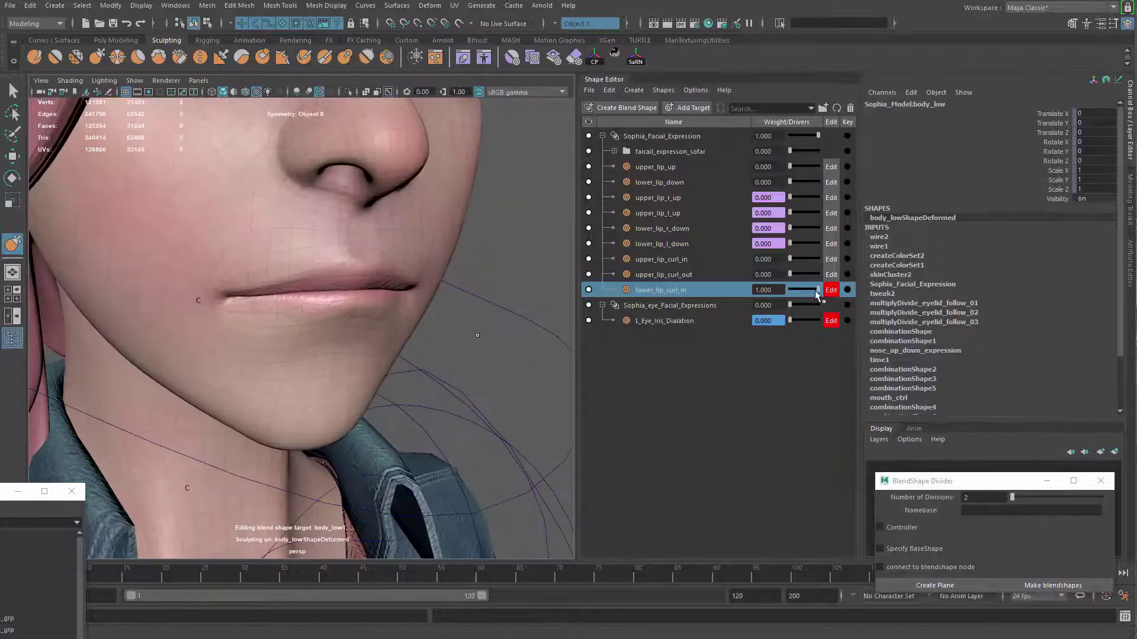
pyautogui.moveTo(816, 290); pyautogui.dragTo(764, 283)
# Add another target to the Sophia_Facial_Expression blend shape and name it lower_lip_curl_out
pyautogui.click(675, 141)
pyautogui.click(686, 108)
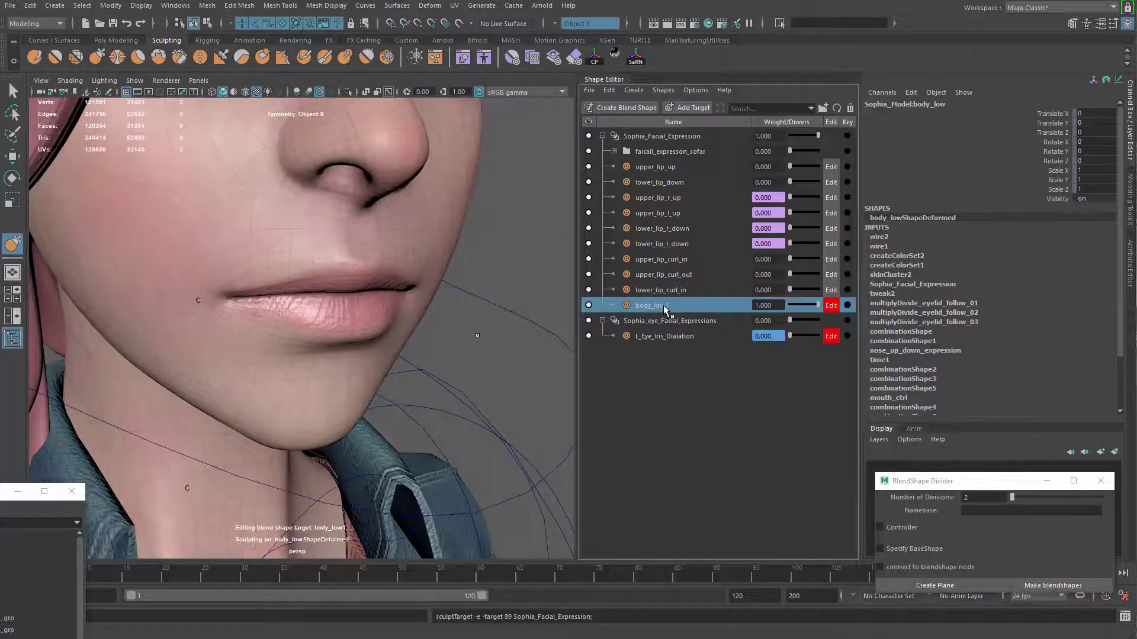
pyautogui.write('lip')
pyautogui.press('BackSpace')
pyautogui.press('BackSpace')
pyautogui.press('BackSpace')
pyautogui.press('BackSpace')
pyautogui.press('BackSpace')
pyautogui.press('BackSpace')
pyautogui.press('BackSpace')
pyautogui.write('_lip_curl_')
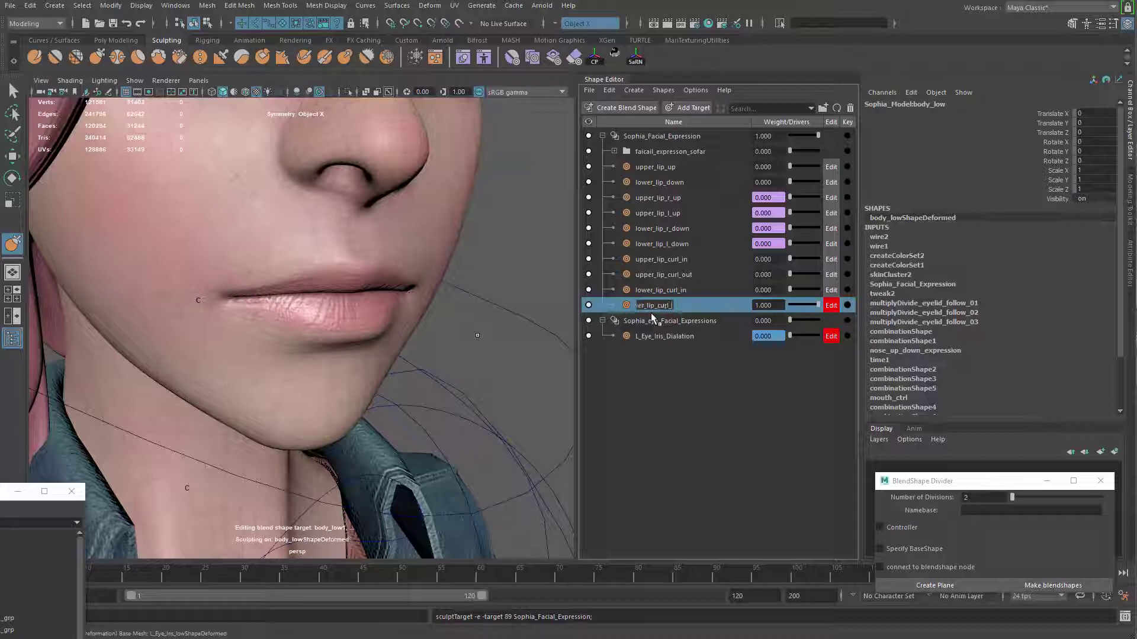
pyautogui.write('out')
pyautogui.press('Return')
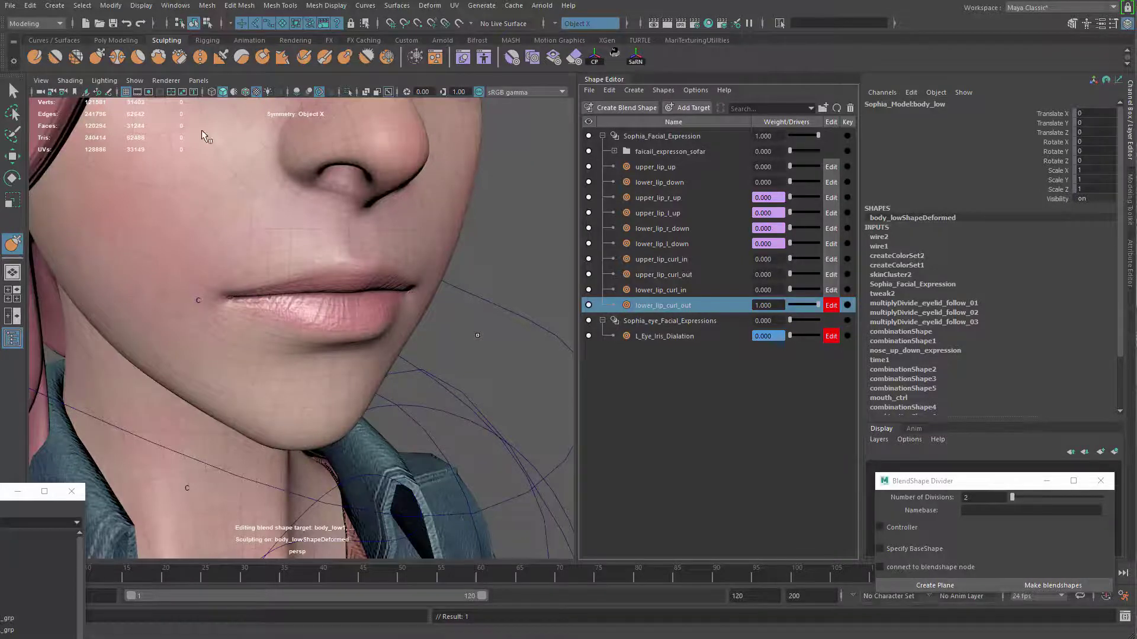
# Pull the lower lip outward with the Grab brush from the side to shape the lower_lip_curl_out target
pyautogui.scroll(5, 332, 260)
pyautogui.moveTo(355, 312)
pyautogui.keyDown('alt'); pyautogui.mouseDown()
pyautogui.moveTo(392, 298)
pyautogui.moveTo(398, 206)
pyautogui.mouseUp(); pyautogui.keyUp('alt')
pyautogui.moveTo(383, 288); pyautogui.dragTo(385, 254)
pyautogui.moveTo(394, 342)
pyautogui.keyDown('alt'); pyautogui.mouseDown()
pyautogui.moveTo(390, 319)
pyautogui.moveTo(393, 358)
pyautogui.mouseUp(); pyautogui.keyUp('alt')
pyautogui.moveTo(407, 281)
pyautogui.mouseDown()
pyautogui.moveTo(422, 281)
pyautogui.moveTo(355, 278)
pyautogui.moveTo(427, 284)
pyautogui.moveTo(347, 305)
pyautogui.moveTo(368, 330)
pyautogui.moveTo(241, 330)
pyautogui.mouseUp()
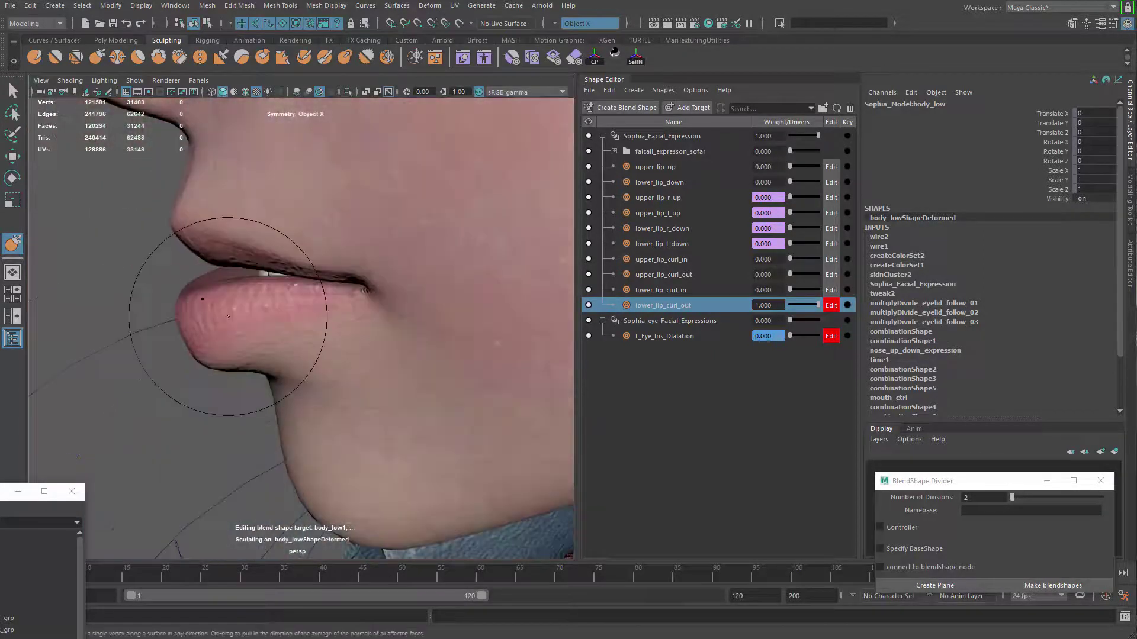
# Sculpt the lower lip and mouth corners of the lower_lip_curl_out target symmetrically with the Grab brush
pyautogui.moveTo(264, 291); pyautogui.dragTo(240, 302)
pyautogui.moveTo(225, 364)
pyautogui.keyDown('alt'); pyautogui.mouseDown()
pyautogui.moveTo(201, 313)
pyautogui.moveTo(249, 330)
pyautogui.moveTo(281, 313)
pyautogui.mouseUp(); pyautogui.keyUp('alt')
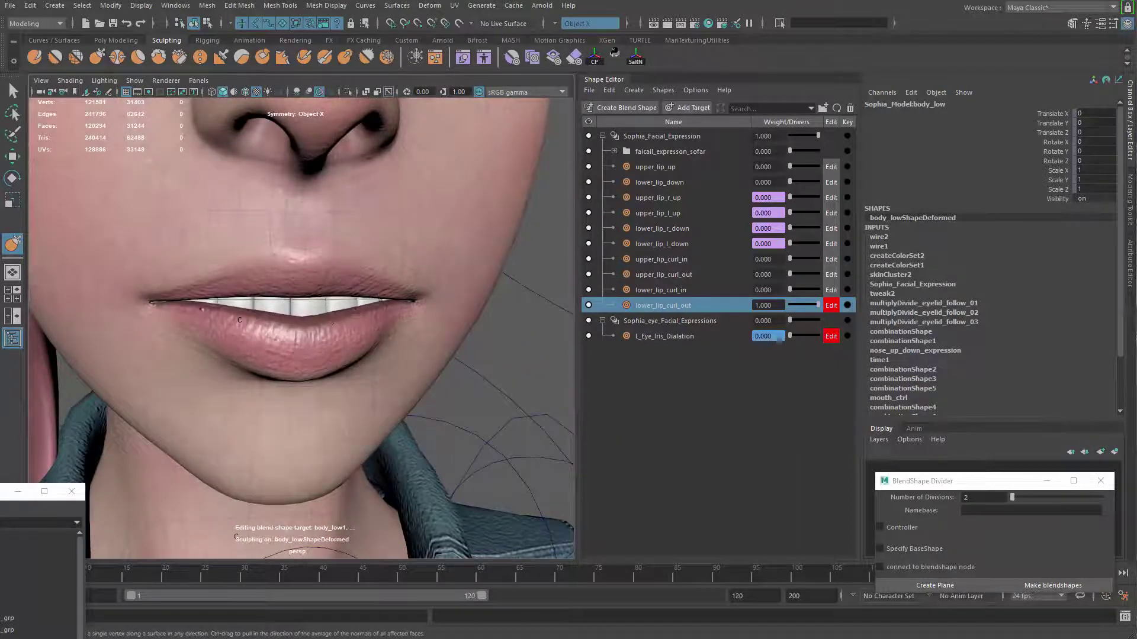
pyautogui.keyDown('alt'); pyautogui.moveTo(358, 313); pyautogui.dragTo(411, 375); pyautogui.keyUp('alt')
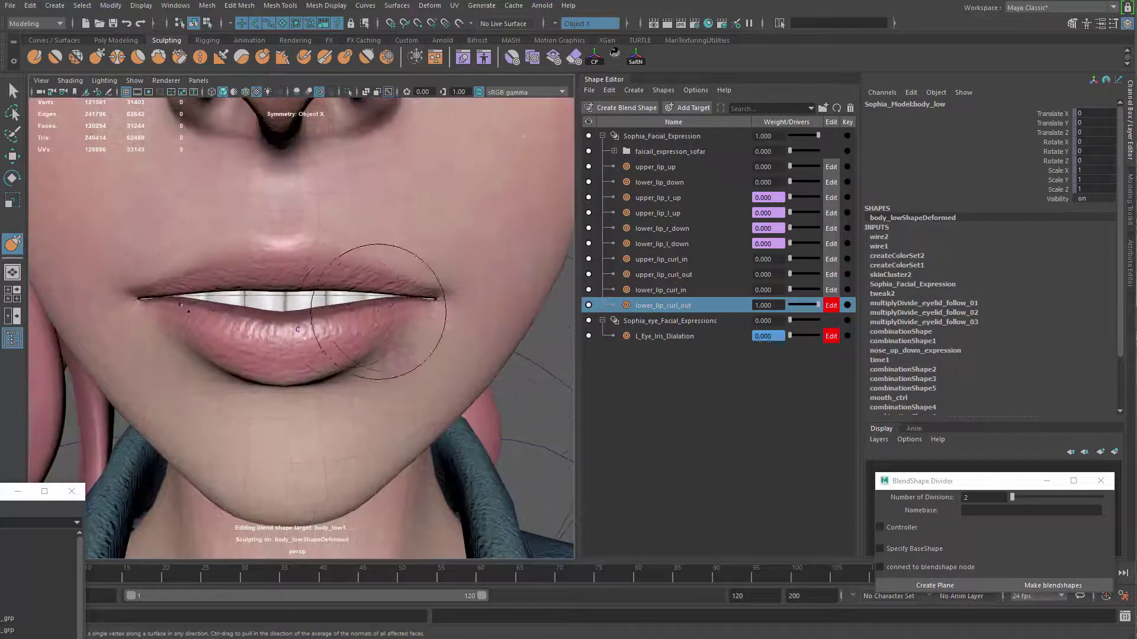
pyautogui.moveTo(392, 317); pyautogui.dragTo(368, 306)
pyautogui.press('b')
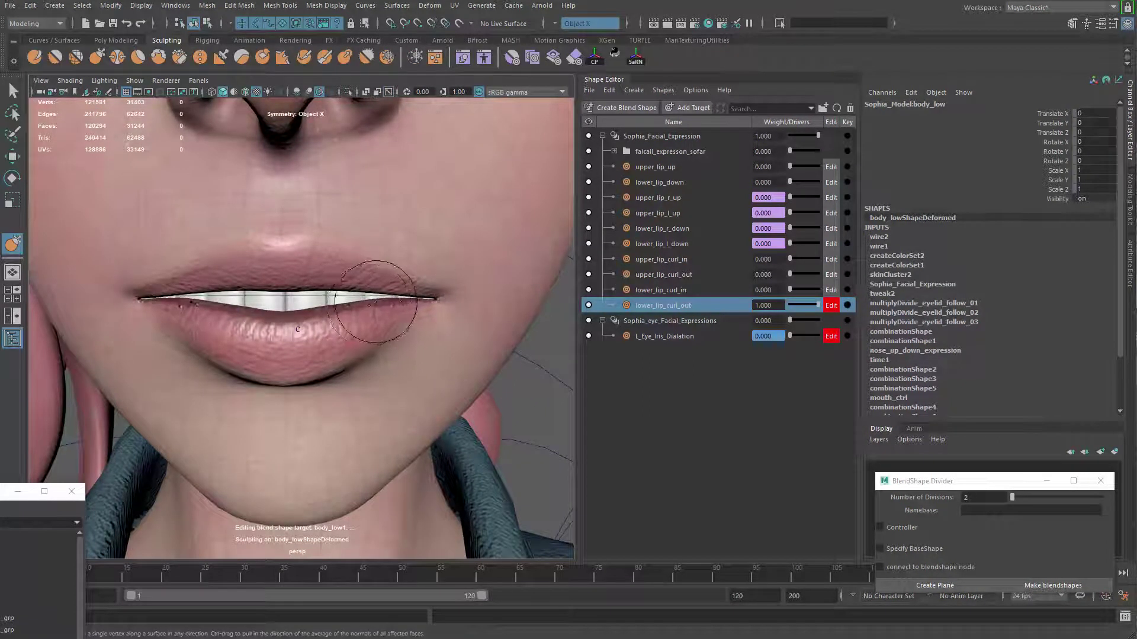
pyautogui.keyDown('alt'); pyautogui.moveTo(388, 367); pyautogui.dragTo(288, 344); pyautogui.keyUp('alt')
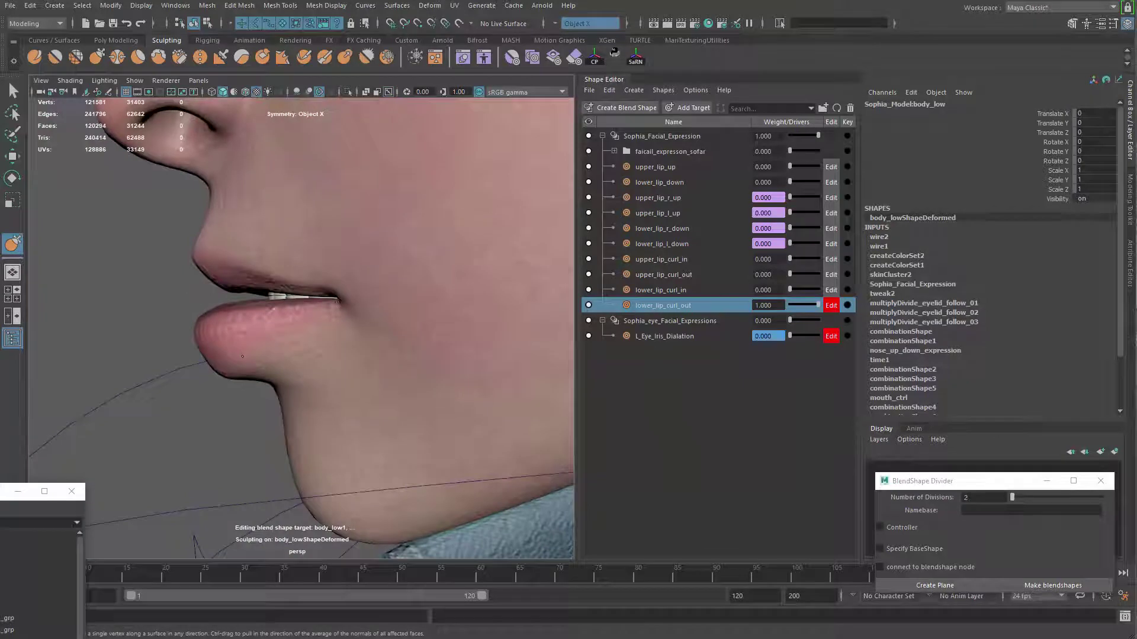
pyautogui.keyDown('alt'); pyautogui.moveTo(211, 386); pyautogui.dragTo(331, 362); pyautogui.keyUp('alt')
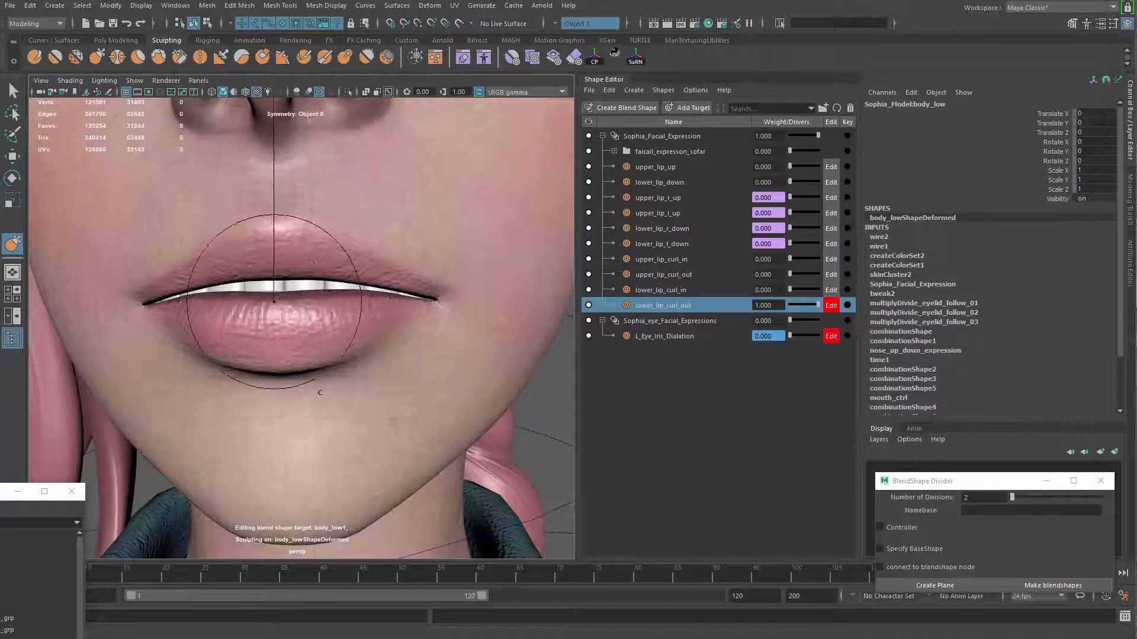
pyautogui.keyDown('alt'); pyautogui.moveTo(254, 254); pyautogui.dragTo(405, 351); pyautogui.keyUp('alt')
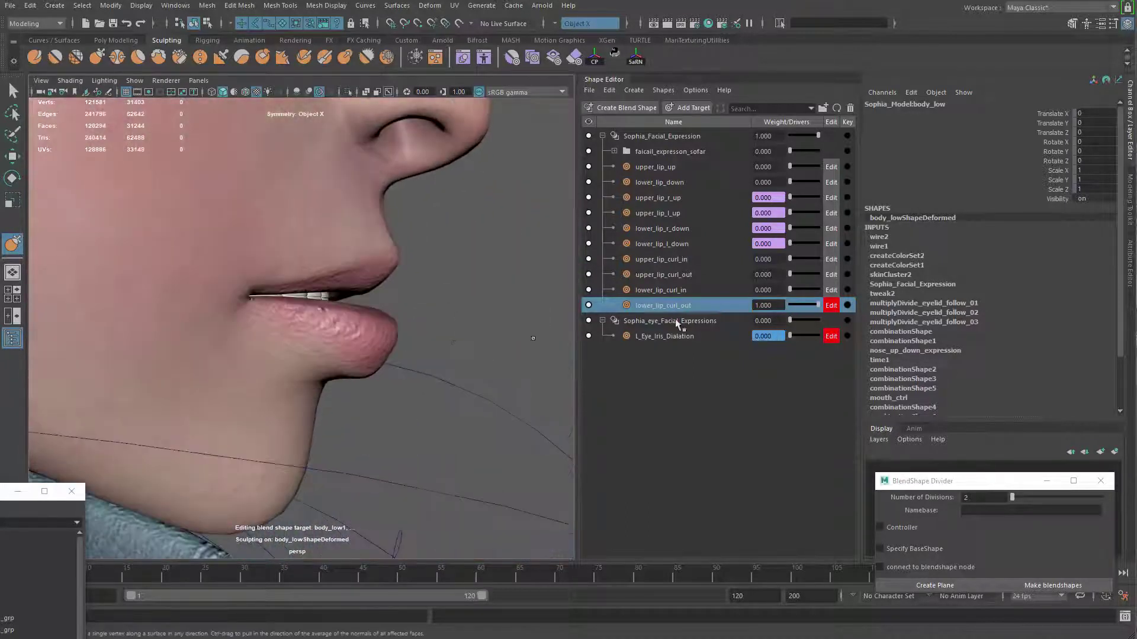
# Test the lower_lip_curl_out target by varying its weight, reset it to 0, and deselect the body mesh
pyautogui.moveTo(793, 307); pyautogui.dragTo(824, 314)
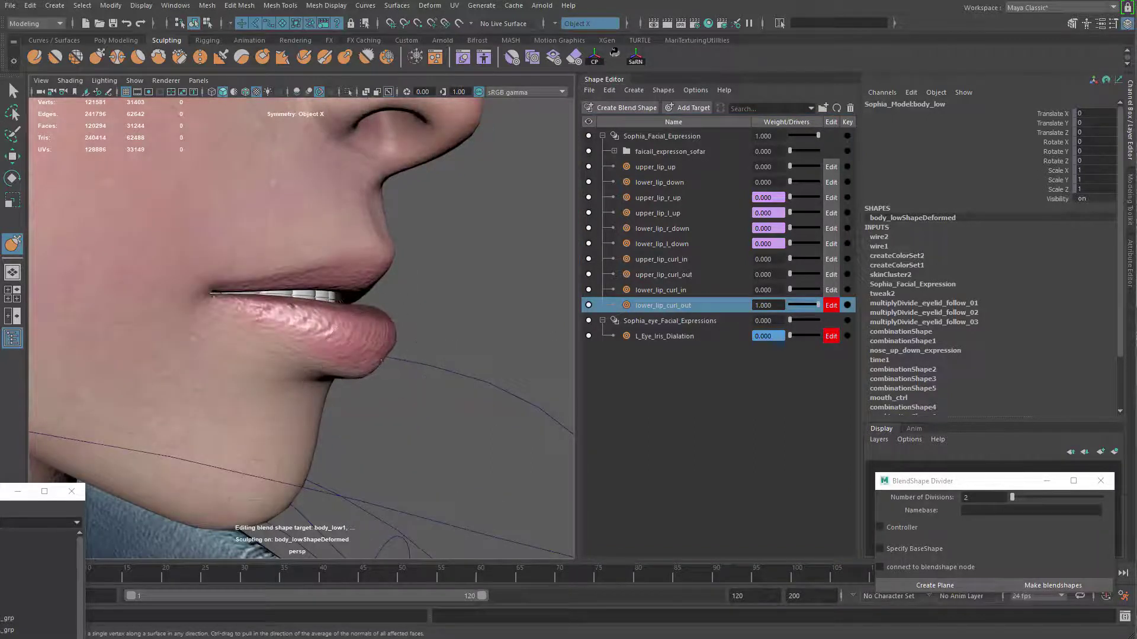
pyautogui.hotkey('ctrl', 'z')
pyautogui.moveTo(462, 334)
pyautogui.keyDown('alt'); pyautogui.mouseDown()
pyautogui.moveTo(154, 349)
pyautogui.moveTo(384, 377)
pyautogui.moveTo(373, 355)
pyautogui.moveTo(209, 326)
pyautogui.mouseUp(); pyautogui.keyUp('alt')
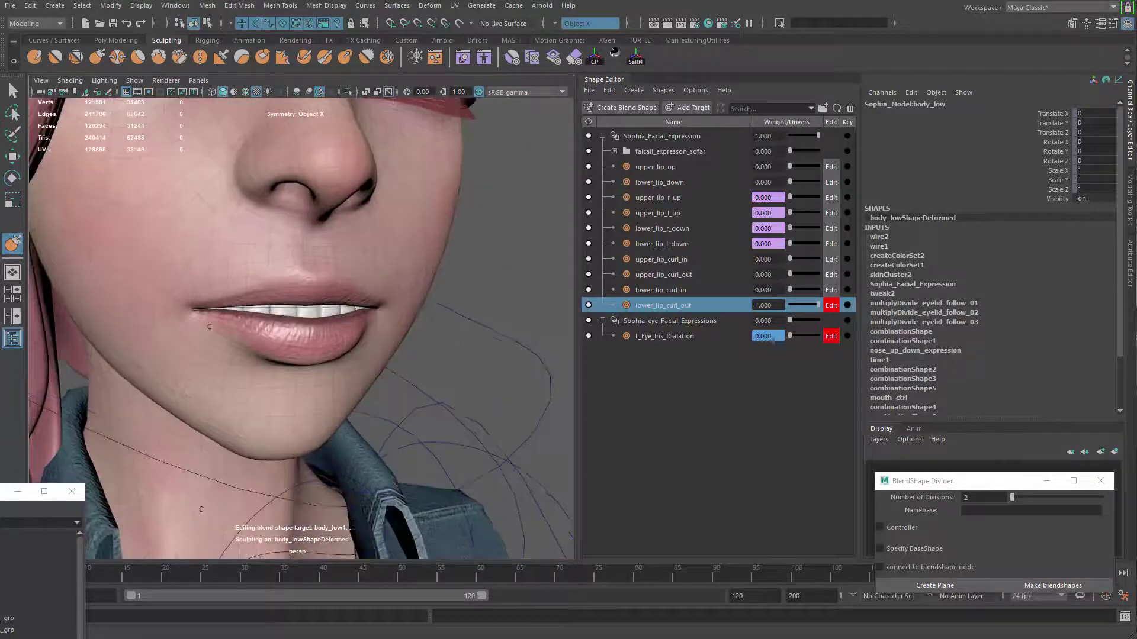
pyautogui.moveTo(818, 305); pyautogui.dragTo(763, 317)
pyautogui.keyDown('alt'); pyautogui.moveTo(485, 408); pyautogui.dragTo(368, 462, button='right'); pyautogui.keyUp('alt')
pyautogui.moveTo(432, 509)
pyautogui.keyDown('alt'); pyautogui.mouseDown()
pyautogui.moveTo(363, 525)
pyautogui.moveTo(427, 510)
pyautogui.mouseUp(); pyautogui.keyUp('alt')
pyautogui.keyDown('alt'); pyautogui.moveTo(367, 450); pyautogui.dragTo(474, 419, button='right'); pyautogui.keyUp('alt')
pyautogui.press('q')
pyautogui.click(524, 289)
pyautogui.keyDown('alt'); pyautogui.moveTo(524, 289); pyautogui.dragTo(322, 311, button='right'); pyautogui.keyUp('alt')
pyautogui.keyDown('alt'); pyautogui.moveTo(322, 310); pyautogui.dragTo(363, 317); pyautogui.keyUp('alt')
# Review the four upper and lower lip curl targets, and set the upper_lip_curl_in weight to 1
pyautogui.moveTo(653, 261); pyautogui.dragTo(659, 308)
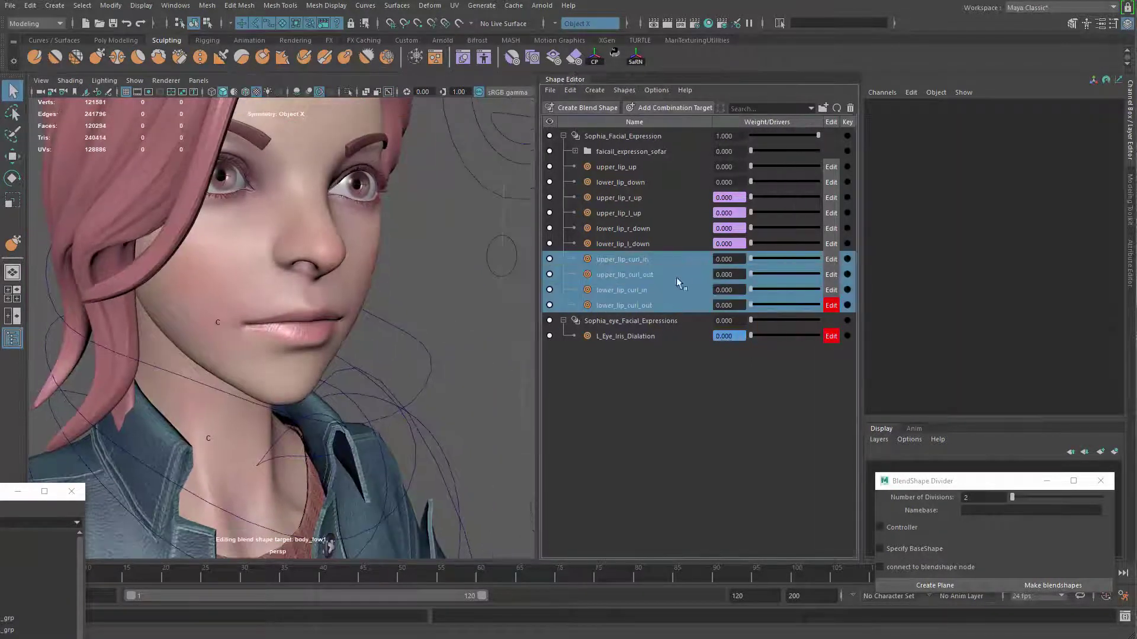
pyautogui.keyDown('alt'); pyautogui.moveTo(442, 282); pyautogui.dragTo(407, 338); pyautogui.keyUp('alt')
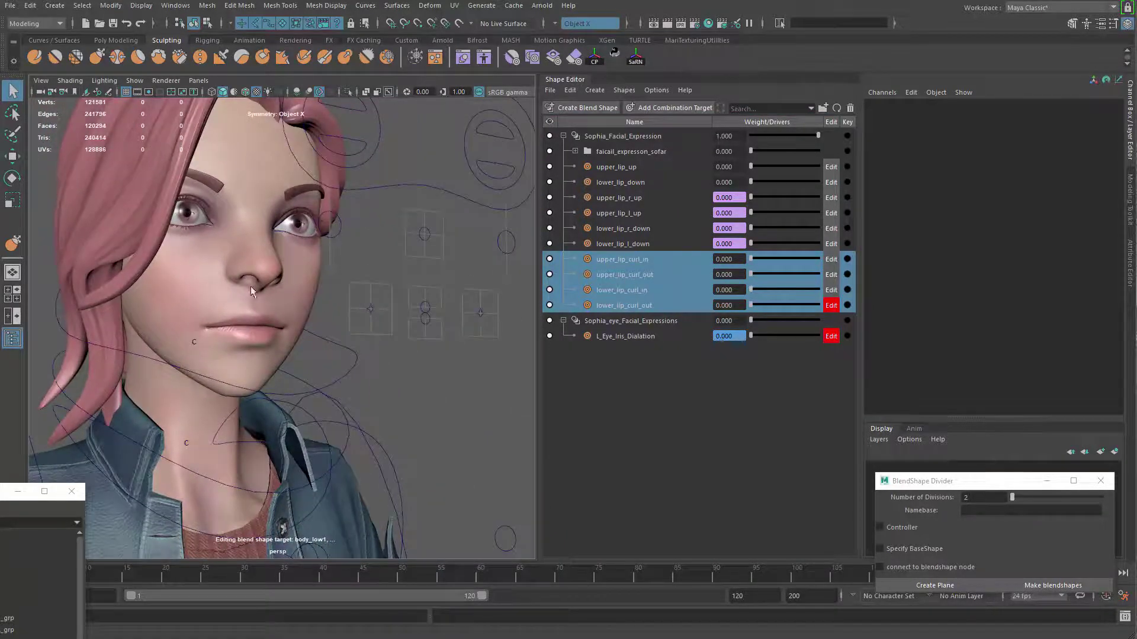
pyautogui.keyDown('alt'); pyautogui.moveTo(473, 313); pyautogui.dragTo(326, 354); pyautogui.keyUp('alt')
pyautogui.click(685, 266)
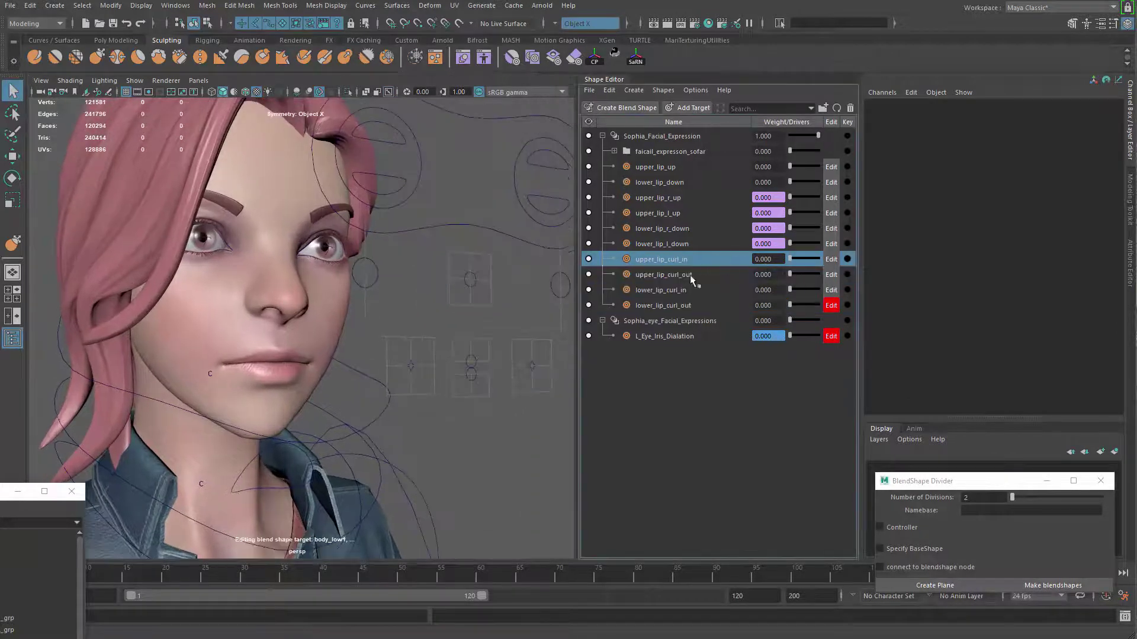
pyautogui.moveTo(575, 238); pyautogui.dragTo(550, 238)
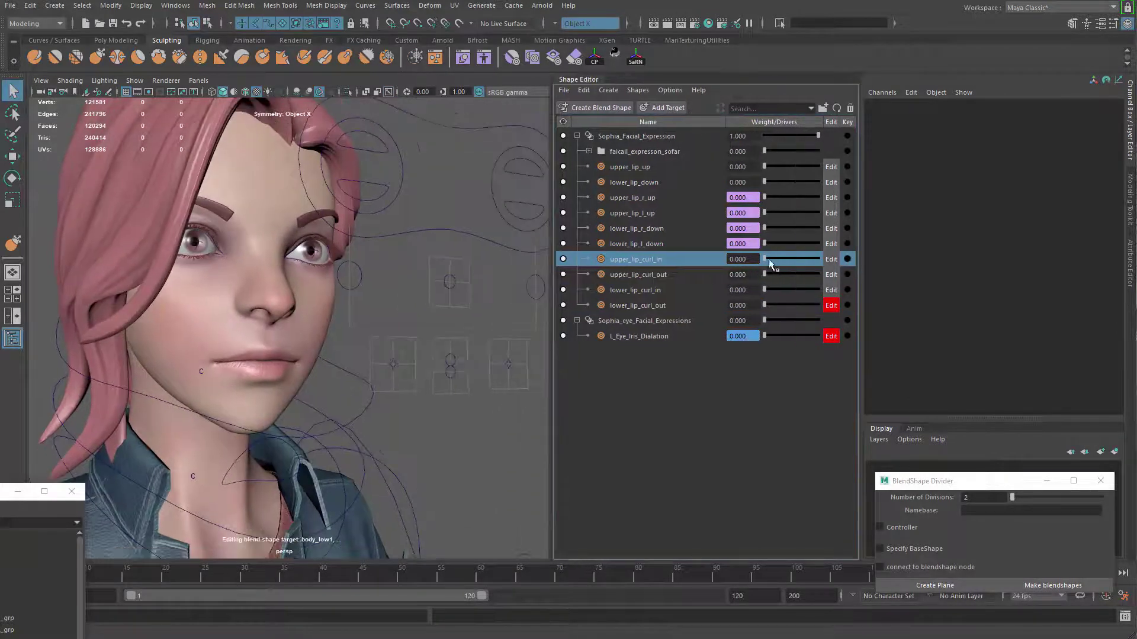
pyautogui.moveTo(770, 262); pyautogui.dragTo(818, 260)
# Create division planes for the body mesh with the BlendShape Divider at 2 divisions, with Controller and Specify BaseShape off
pyautogui.click(271, 321)
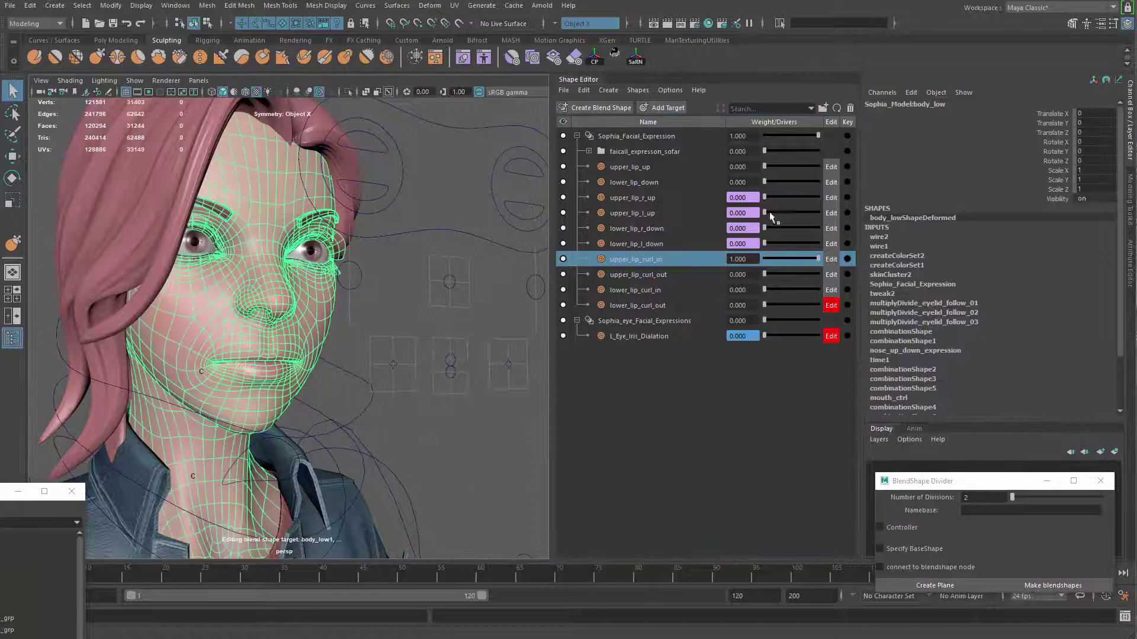
pyautogui.keyDown('alt'); pyautogui.moveTo(325, 330); pyautogui.dragTo(369, 286, button='middle'); pyautogui.keyUp('alt')
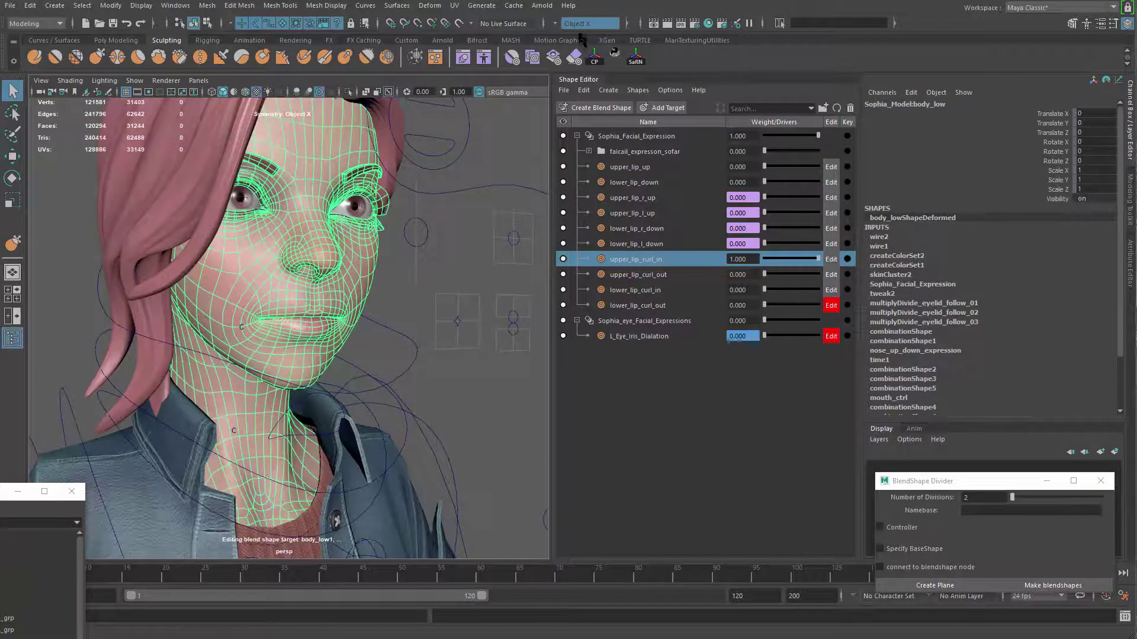
pyautogui.click(616, 64)
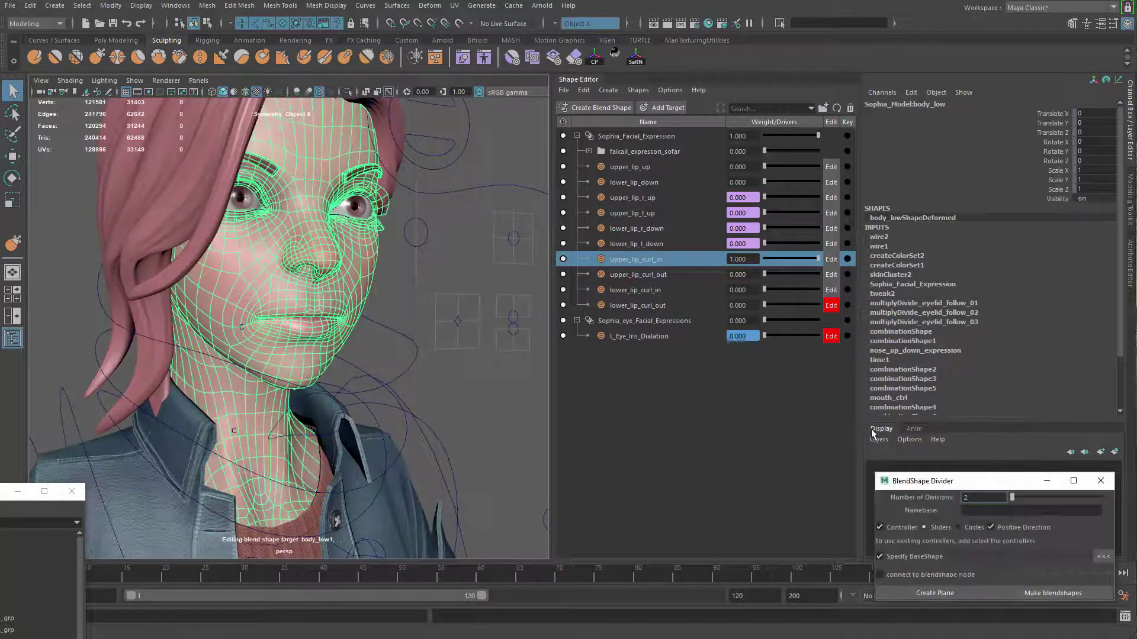
pyautogui.moveTo(906, 484); pyautogui.dragTo(386, 161)
pyautogui.click(379, 202)
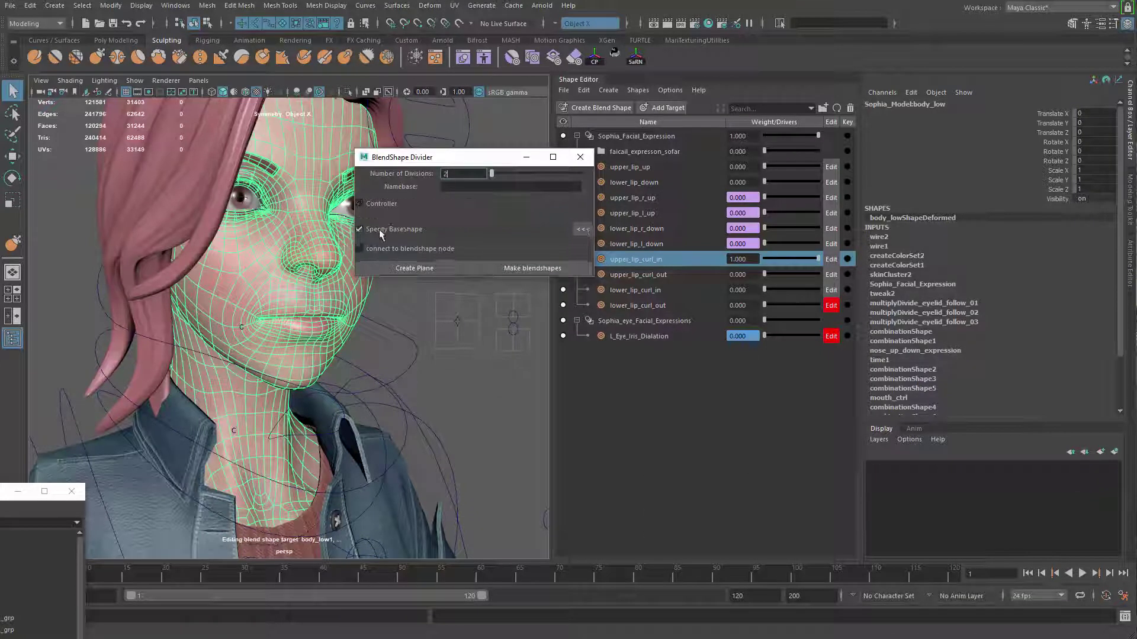
# Group the two division planes beside the mouth and scale the group to 0.599 along X
pyautogui.keyDown('alt'); pyautogui.moveTo(350, 355); pyautogui.dragTo(379, 330); pyautogui.keyUp('alt')
pyautogui.click(347, 311)
pyautogui.keyDown('shift'); pyautogui.click(279, 307); pyautogui.keyUp('shift')
pyautogui.hotkey('ctrl', 'g')
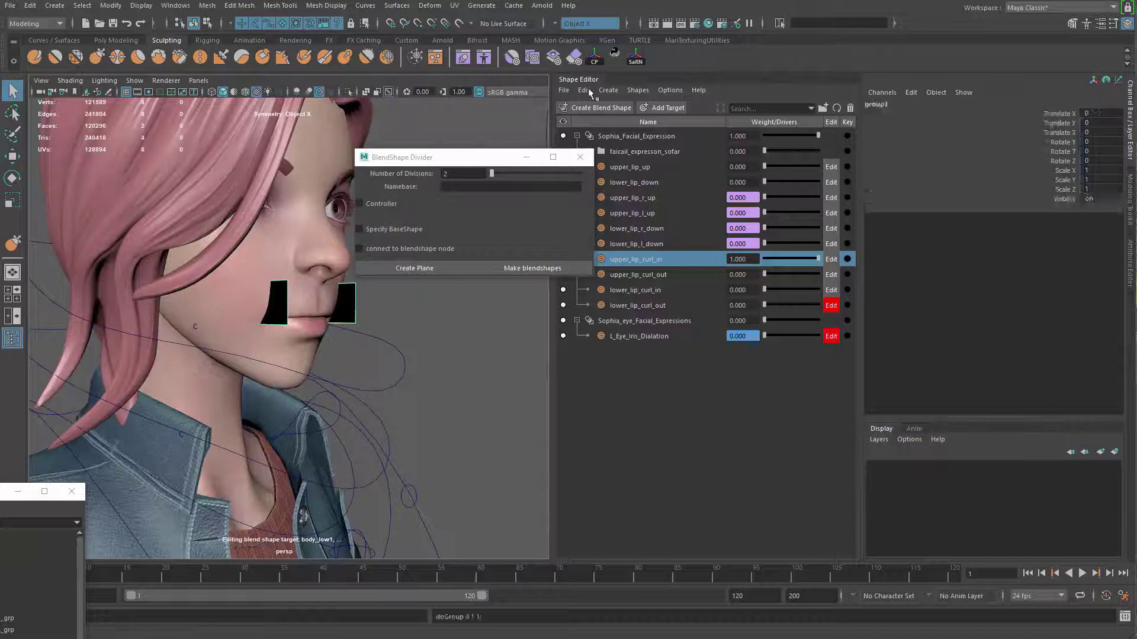
pyautogui.keyDown('alt'); pyautogui.moveTo(355, 388); pyautogui.dragTo(283, 380); pyautogui.keyUp('alt')
pyautogui.press('r')
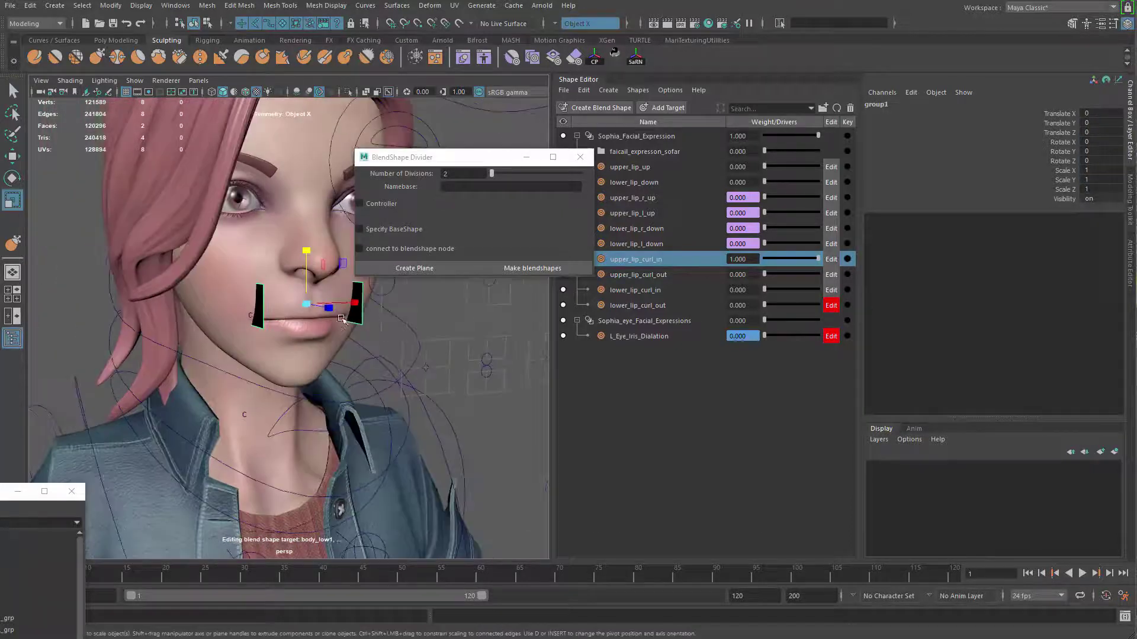
pyautogui.moveTo(354, 304)
pyautogui.mouseDown()
pyautogui.moveTo(326, 309)
pyautogui.moveTo(358, 304)
pyautogui.mouseUp()
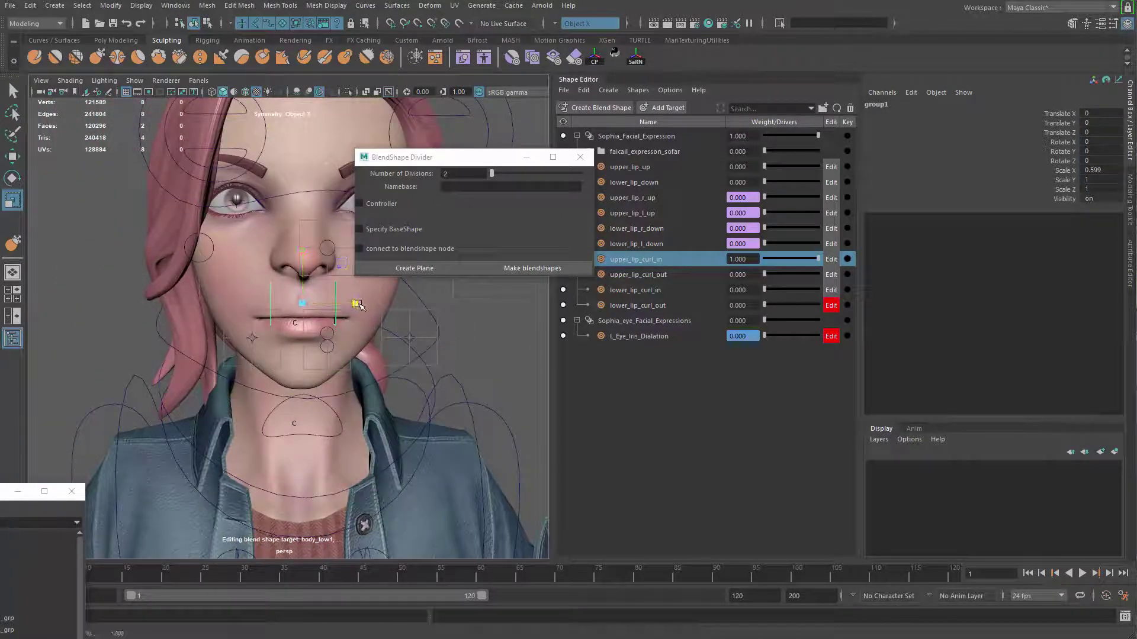
# Generate the two divided blend shape meshes from the body mesh
pyautogui.press('q')
pyautogui.click(371, 306)
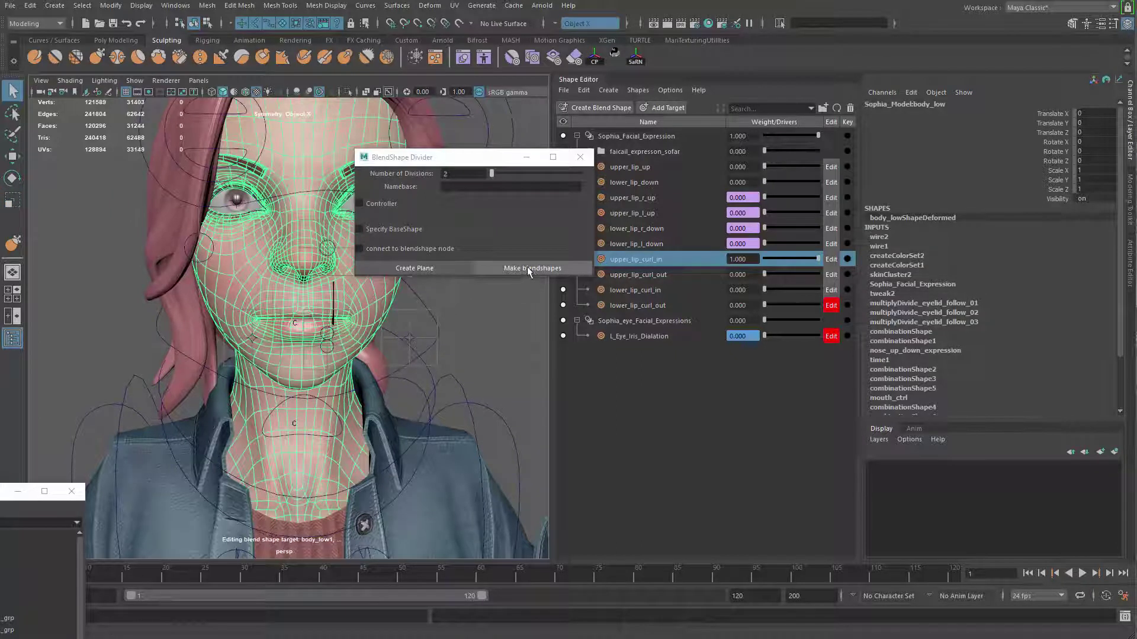
pyautogui.click(527, 268)
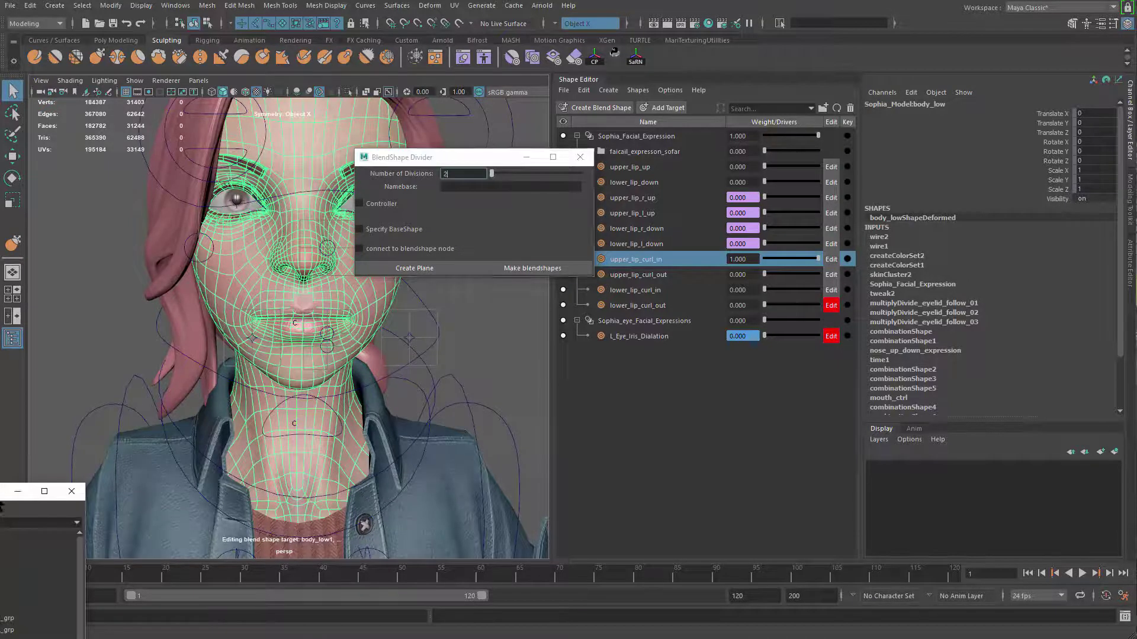
# Add the meshes body_lowDeformed__1 and body_lowDeformed__2 as targets of the Sophia_Facial_Expression blend shape
pyautogui.click(43, 492)
pyautogui.scroll(-1, 617, 434)
pyautogui.scroll(-4, 617, 434)
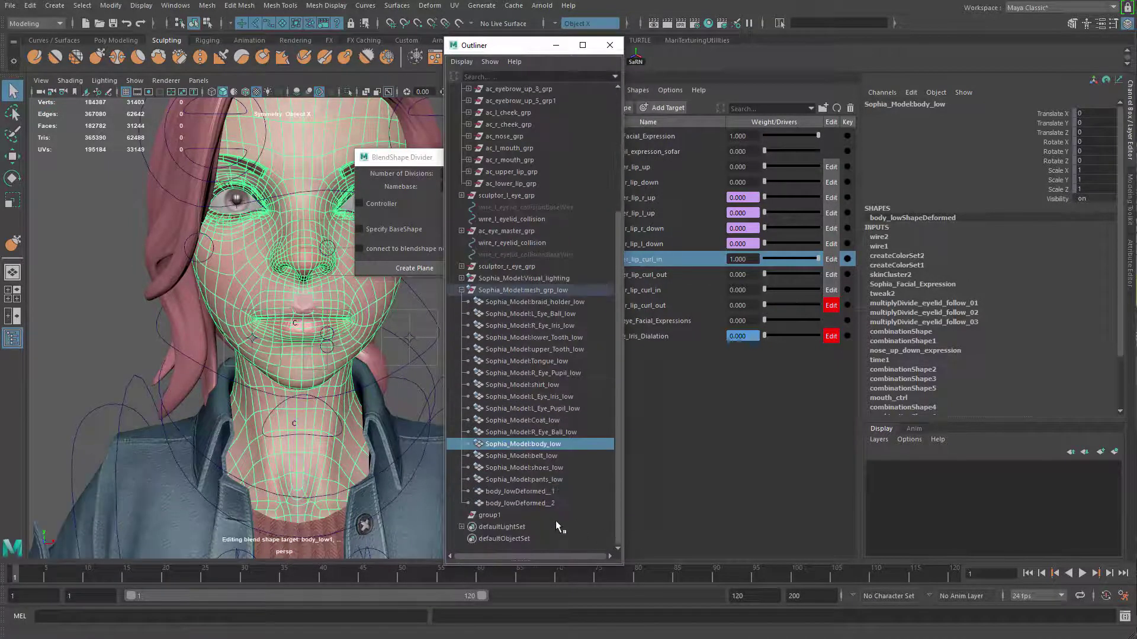
pyautogui.moveTo(519, 492); pyautogui.dragTo(519, 504)
pyautogui.click(685, 135)
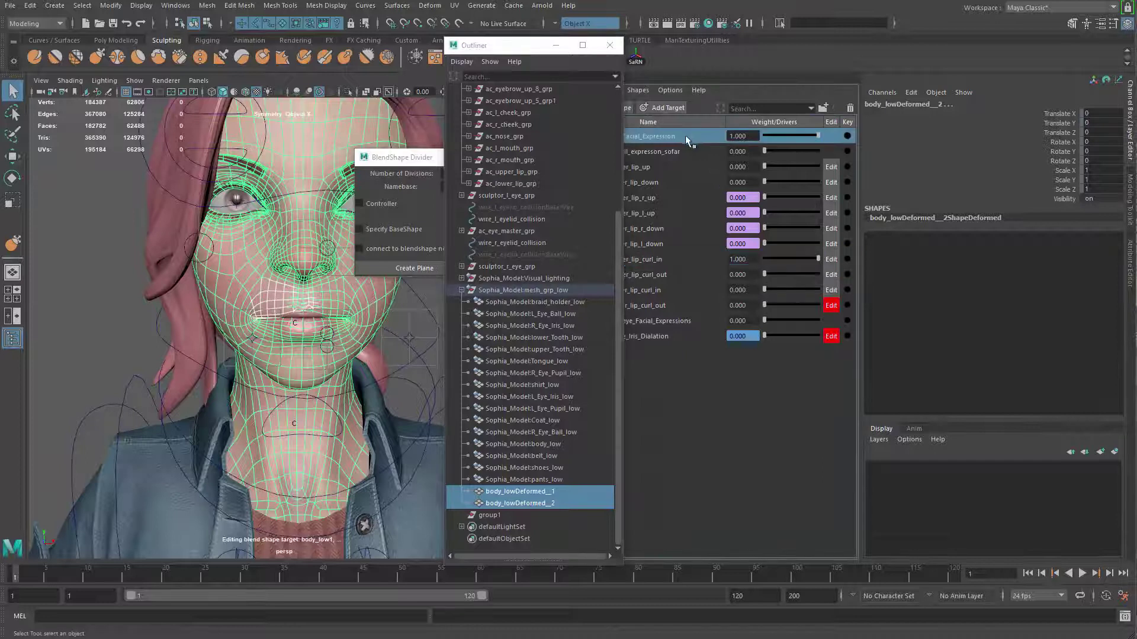
pyautogui.rightClick(684, 135)
pyautogui.click(717, 155)
pyautogui.moveTo(538, 47); pyautogui.dragTo(80, 427)
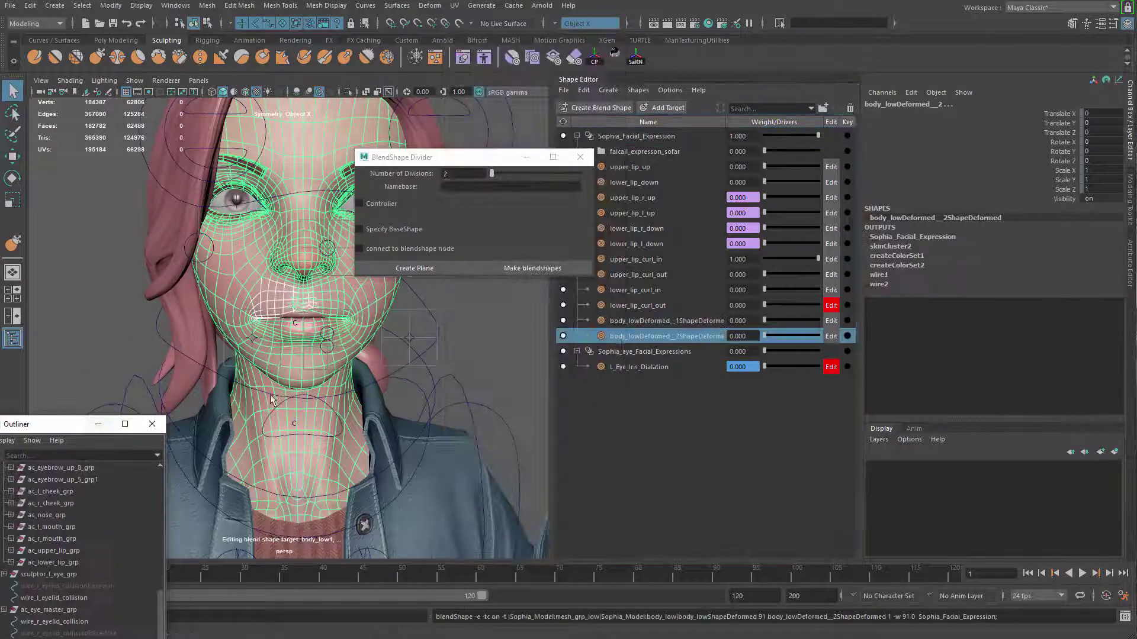
# Rename the first new target as upper_lip_r_curl_in, based on the name of the upper_lip_curl_in target
pyautogui.doubleClick(656, 261)
pyautogui.hotkey('ctrl', 'c')
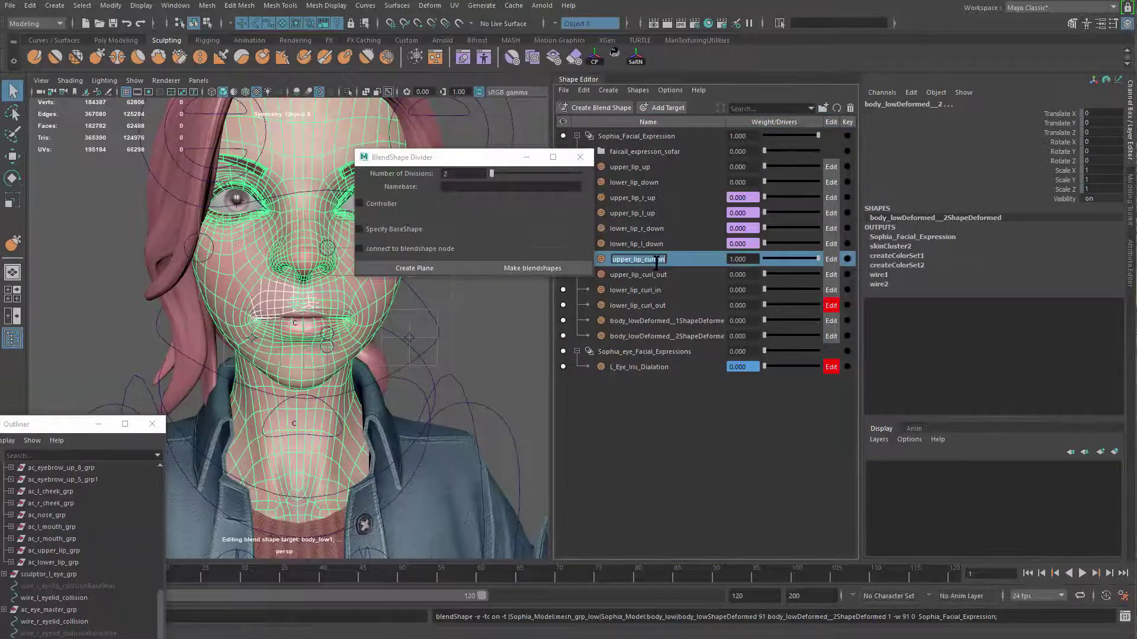
pyautogui.doubleClick(662, 324)
pyautogui.hotkey('ctrl', 'v')
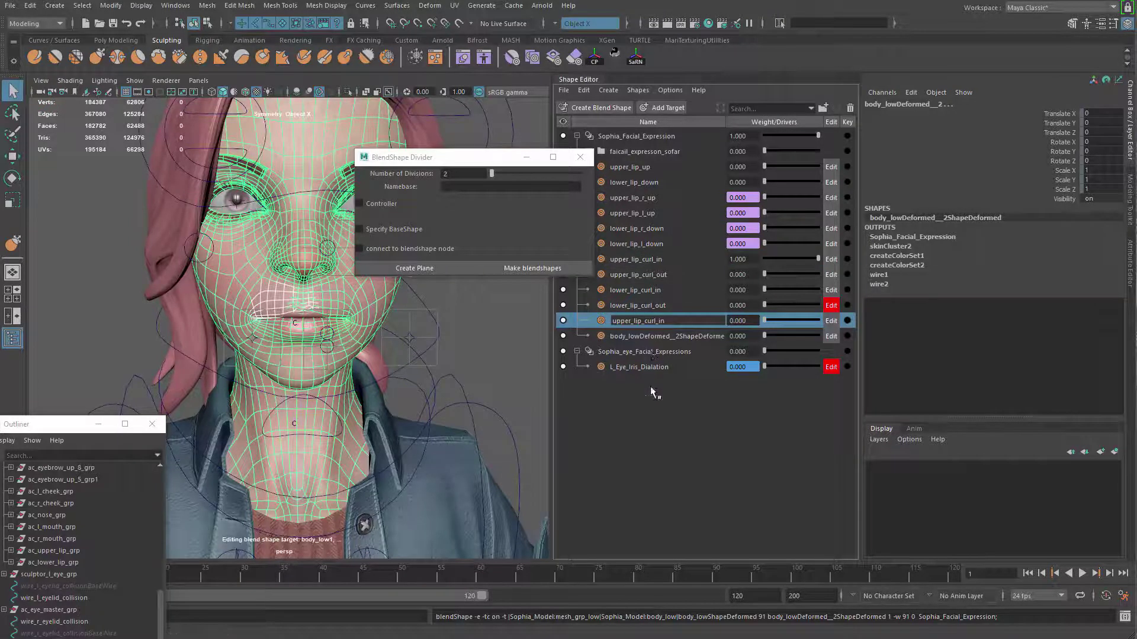
pyautogui.write('r_')
pyautogui.press('Return')
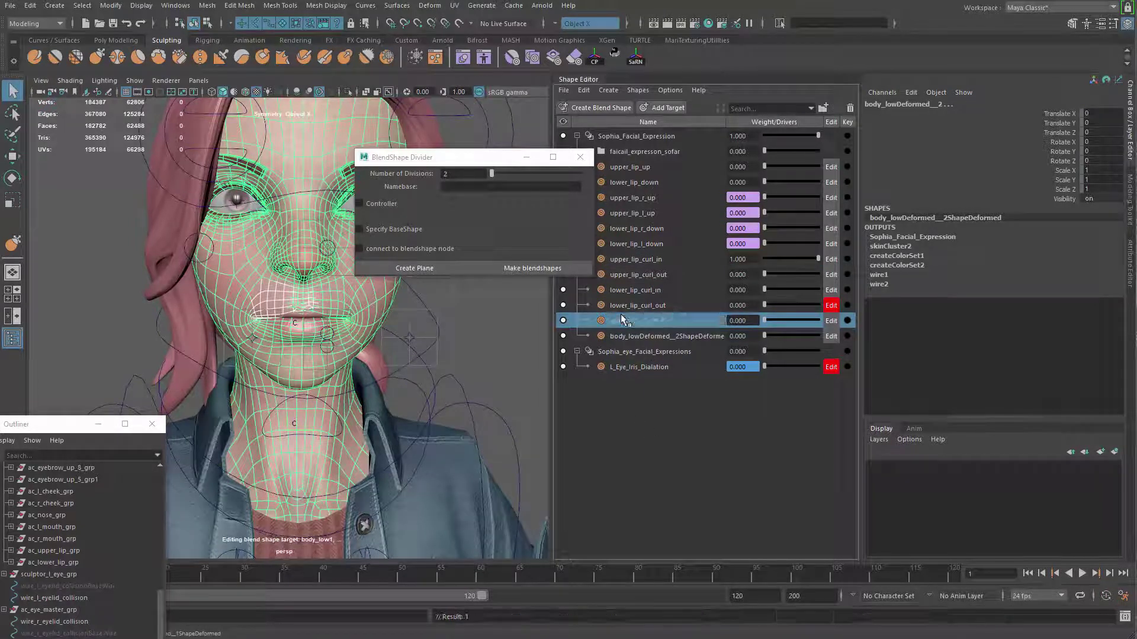
# Rename the second new target as upper_lip_l_curl_in, based on the name of the right-side target
pyautogui.doubleClick(658, 322)
pyautogui.hotkey('ctrl', 'c')
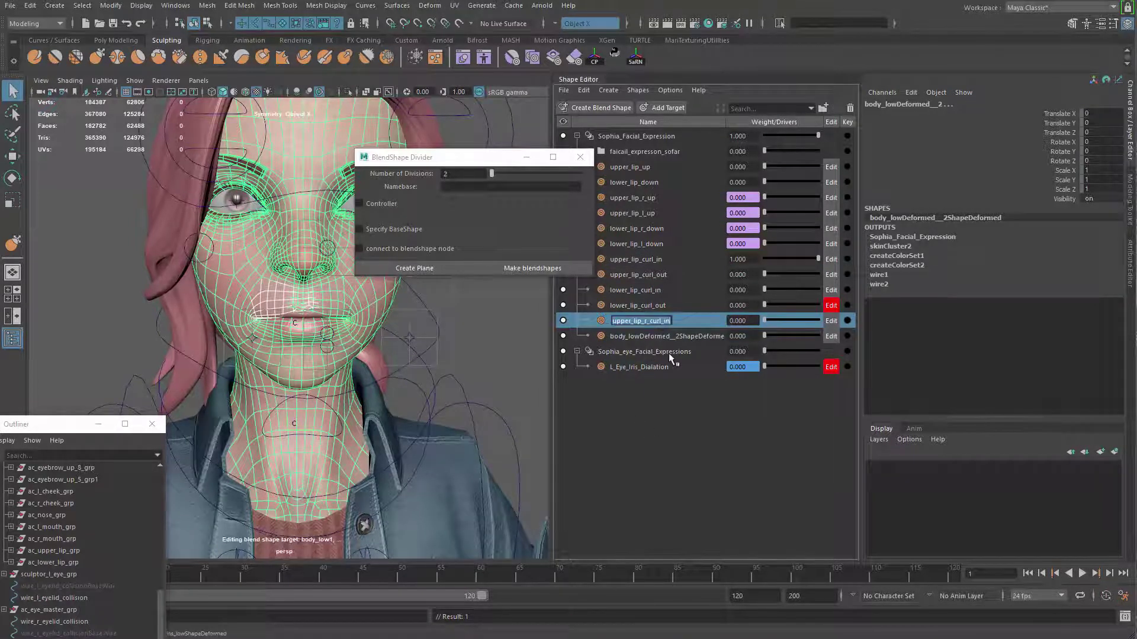
pyautogui.doubleClick(656, 336)
pyautogui.hotkey('ctrl', 'v')
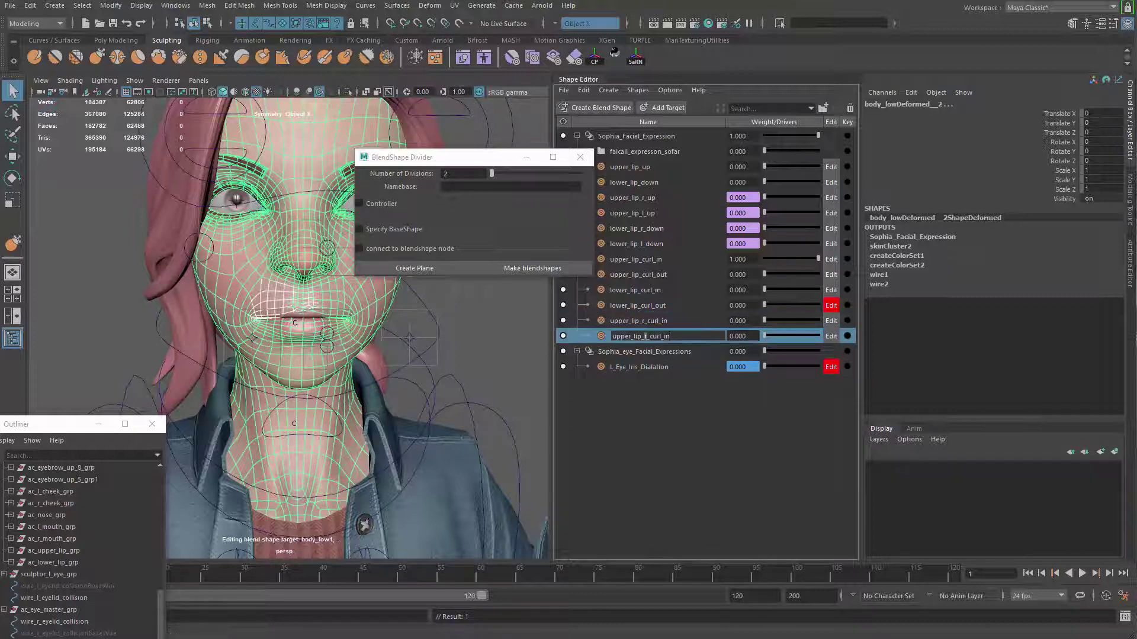
pyautogui.write('l')
pyautogui.press('Return')
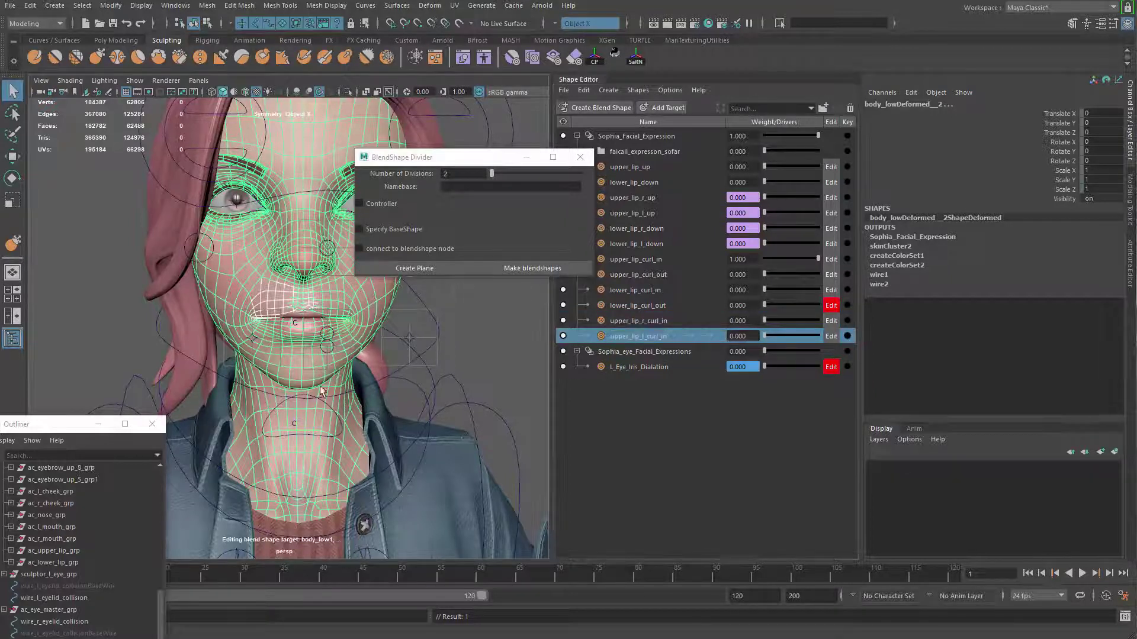
# Delete the two leftover split meshes, body_lowDeformed__1 and body_lowDeformed__2, from the scene
pyautogui.keyDown('alt'); pyautogui.moveTo(251, 386); pyautogui.dragTo(299, 388); pyautogui.keyUp('alt')
pyautogui.keyDown('alt'); pyautogui.moveTo(348, 363); pyautogui.dragTo(331, 420, button='right'); pyautogui.keyUp('alt')
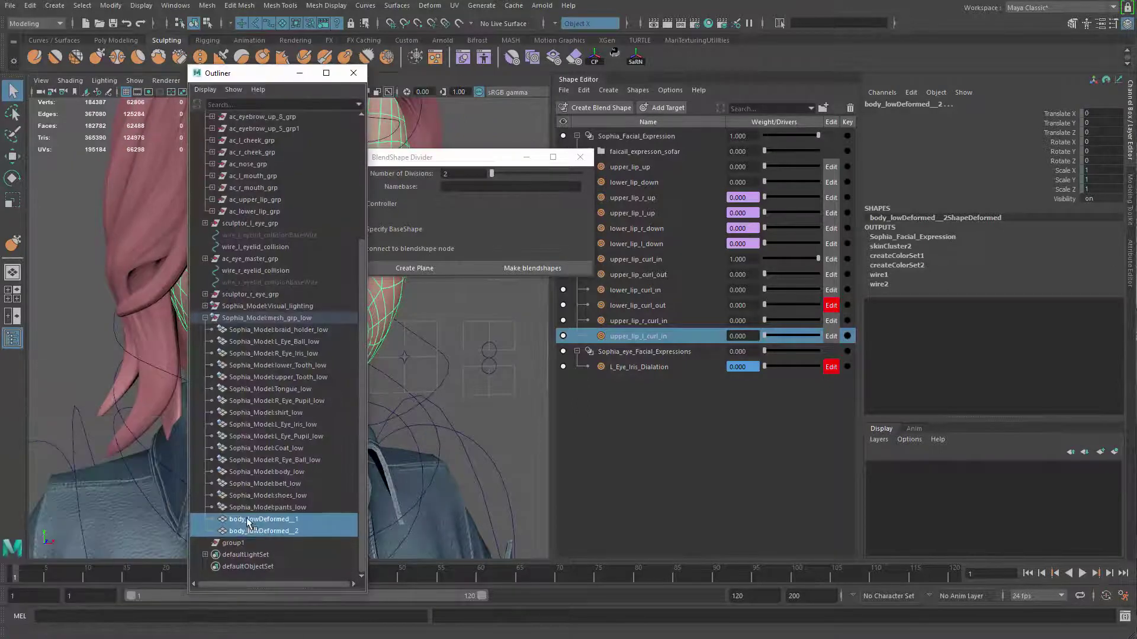
pyautogui.press('Delete')
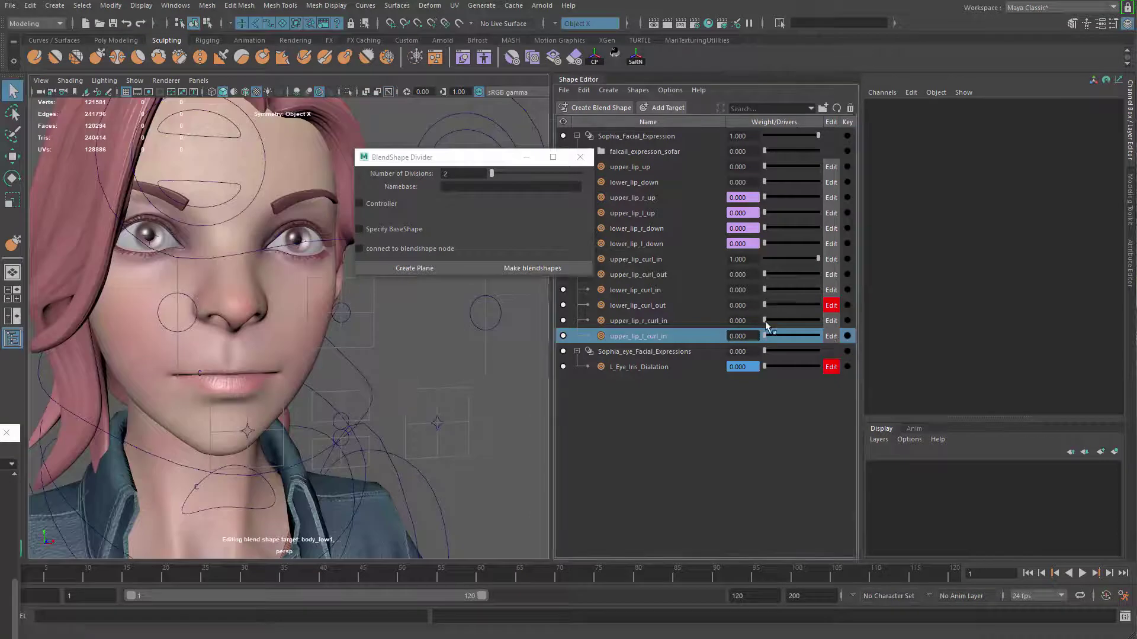
# Reset the upper_lip_curl_in weight to 0 and set upper_lip_r_curl_in to 1 to check the lip up close
pyautogui.moveTo(818, 259); pyautogui.dragTo(703, 362)
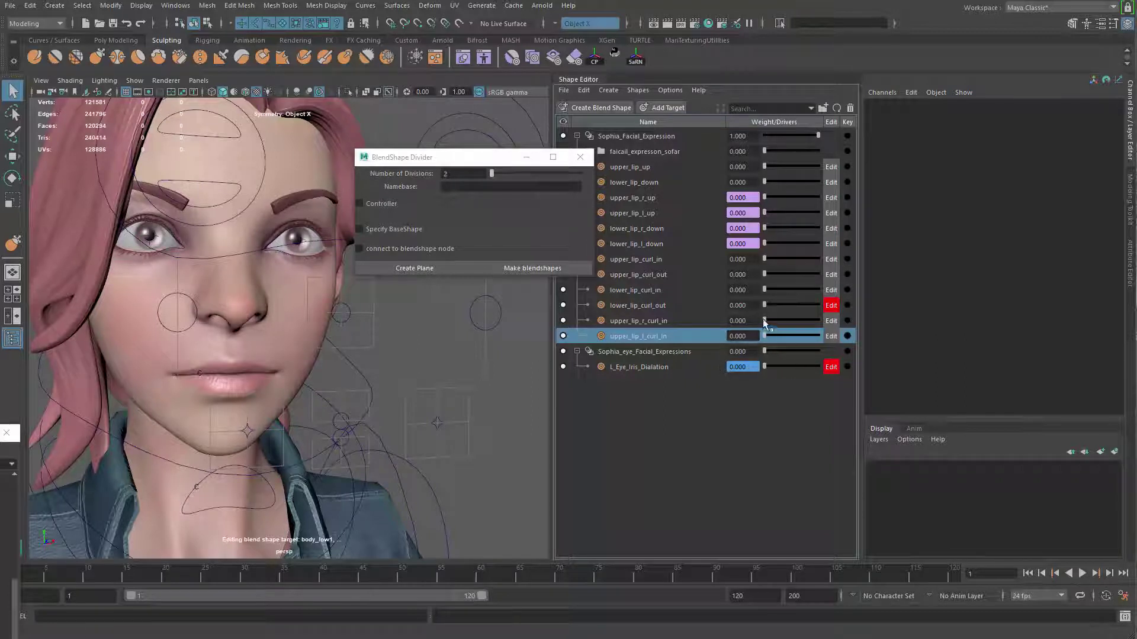
pyautogui.moveTo(764, 320); pyautogui.dragTo(848, 336)
pyautogui.scroll(6, 242, 338)
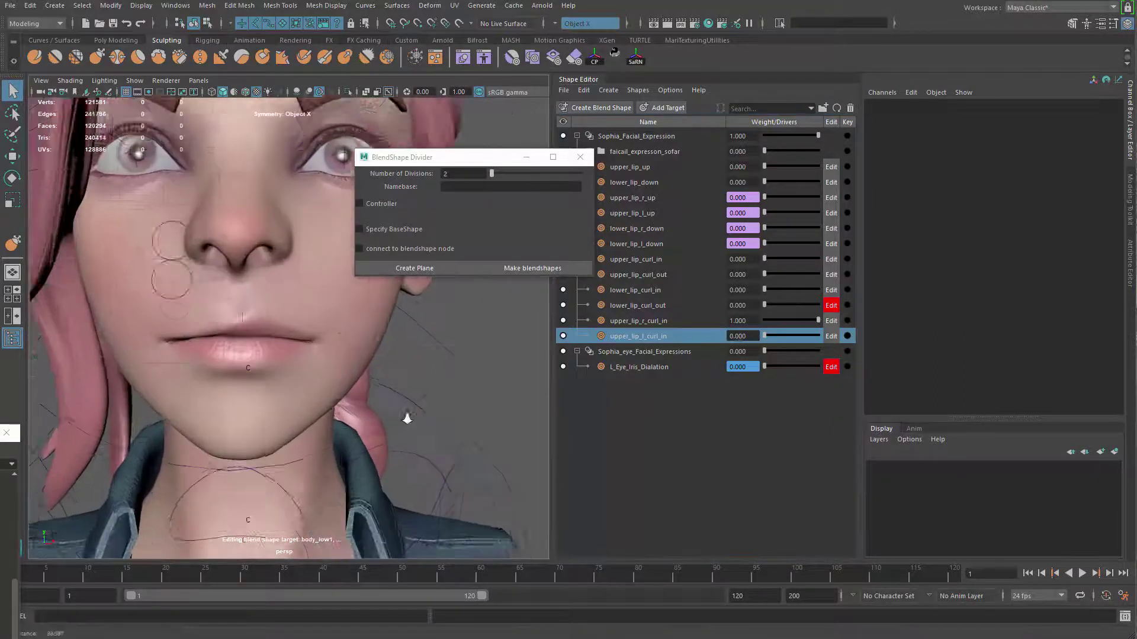
pyautogui.scroll(3, 212, 351)
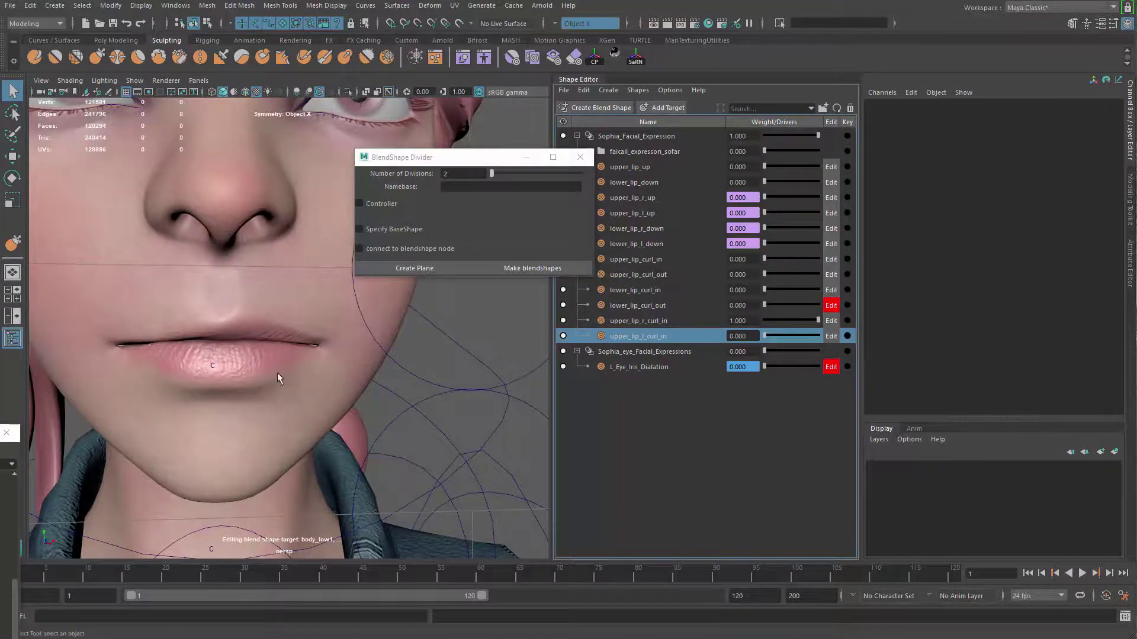
# Check the upper_lip_r_curl_in shape by varying its weight between 0 and 1 while viewing the mouth from several angles
pyautogui.scroll(-5, 277, 372)
pyautogui.keyDown('alt'); pyautogui.moveTo(277, 372); pyautogui.dragTo(310, 368); pyautogui.keyUp('alt')
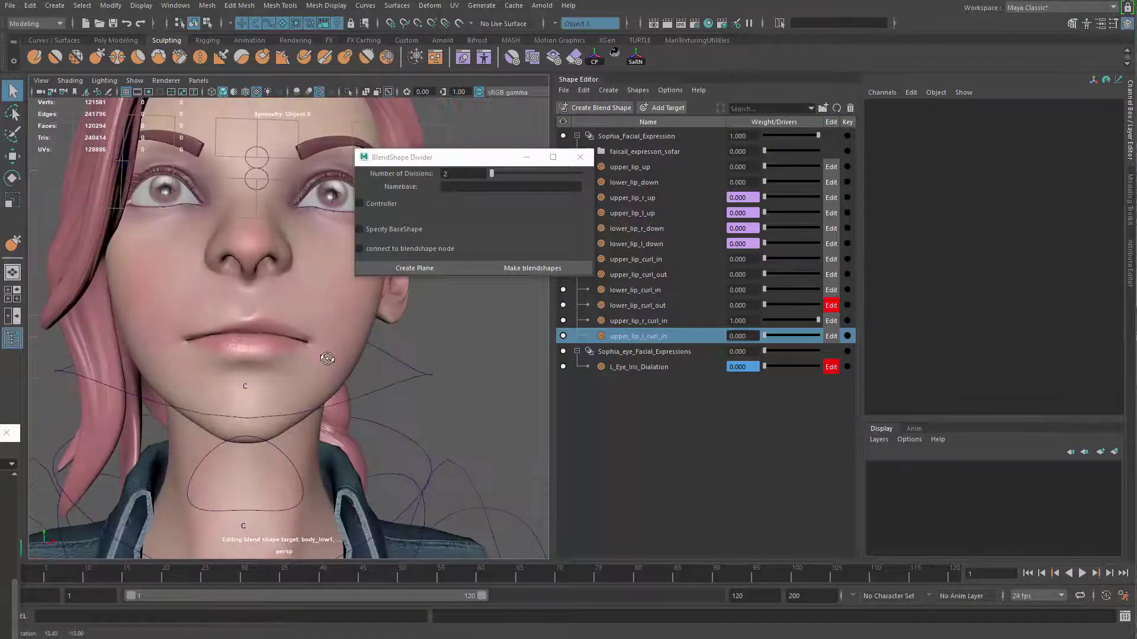
pyautogui.scroll(3, 340, 374)
pyautogui.scroll(3, 398, 386)
pyautogui.click(773, 321)
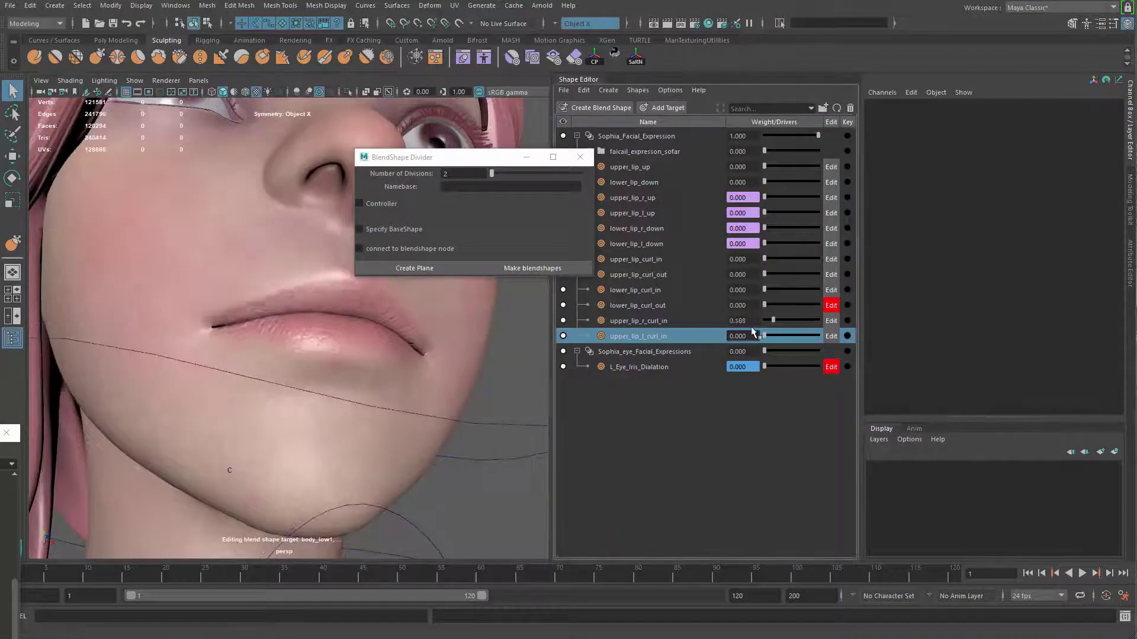
pyautogui.moveTo(752, 333)
pyautogui.mouseDown()
pyautogui.moveTo(831, 320)
pyautogui.moveTo(747, 330)
pyautogui.mouseUp()
pyautogui.keyDown('alt'); pyautogui.moveTo(294, 349); pyautogui.dragTo(295, 349); pyautogui.keyUp('alt')
pyautogui.moveTo(771, 323); pyautogui.dragTo(843, 327)
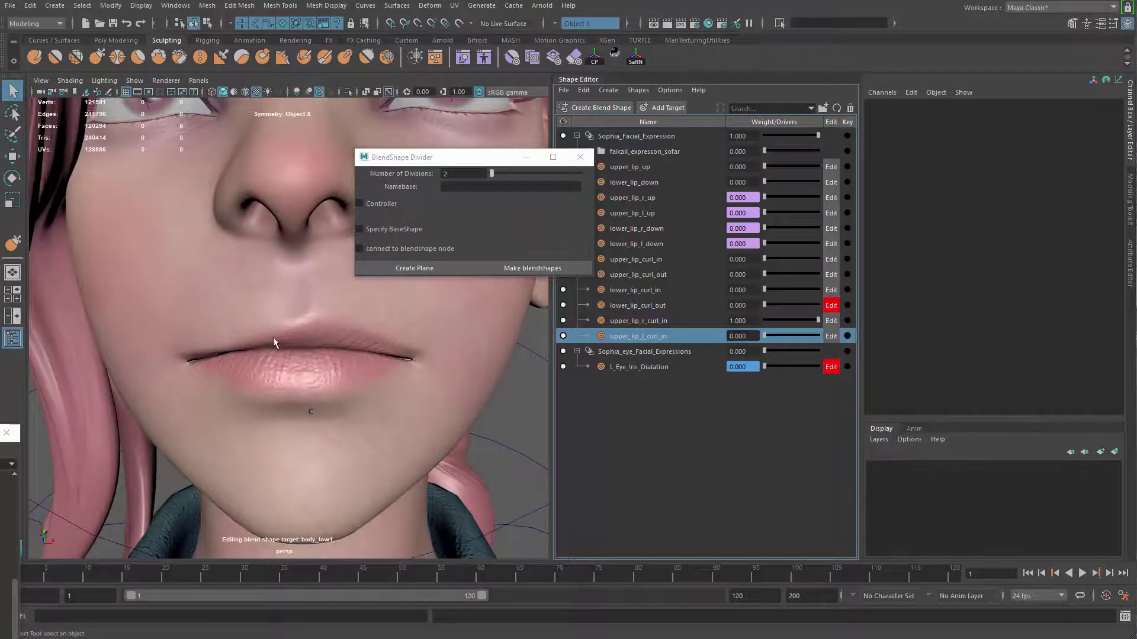
pyautogui.scroll(-5, 273, 338)
pyautogui.keyDown('alt'); pyautogui.moveTo(274, 338); pyautogui.dragTo(338, 355); pyautogui.keyUp('alt')
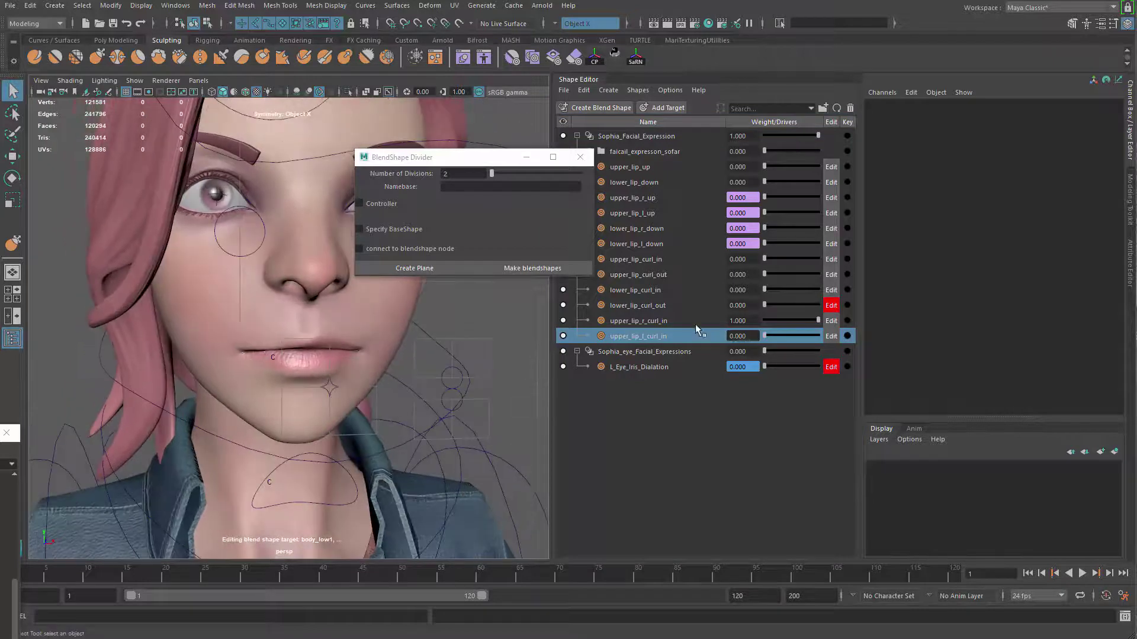
# Reset the upper_lip_r_curl_in weight to 0 and inspect the neutral lips from the side
pyautogui.moveTo(811, 321); pyautogui.dragTo(692, 325)
pyautogui.moveTo(190, 306)
pyautogui.keyDown('alt'); pyautogui.mouseDown()
pyautogui.moveTo(385, 290)
pyautogui.moveTo(188, 309)
pyautogui.mouseUp(); pyautogui.keyUp('alt')
pyautogui.scroll(5, 355, 407)
pyautogui.keyDown('alt'); pyautogui.moveTo(355, 406); pyautogui.dragTo(450, 396); pyautogui.keyUp('alt')
pyautogui.moveTo(750, 413); pyautogui.dragTo(587, 326)
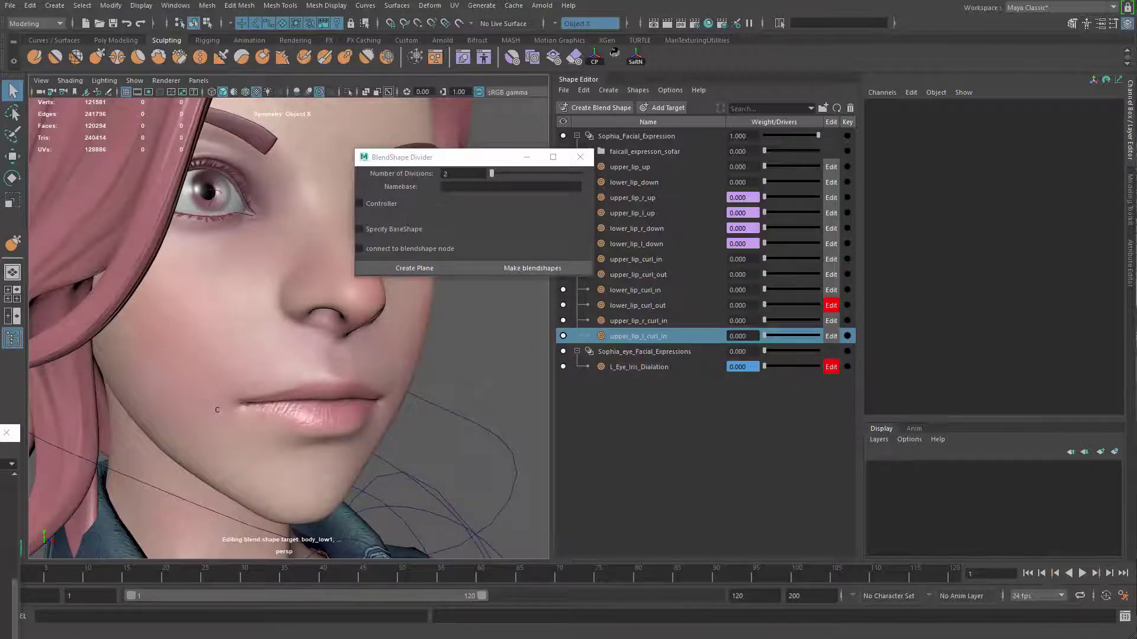
pyautogui.keyDown('alt'); pyautogui.moveTo(403, 402); pyautogui.dragTo(315, 428); pyautogui.keyUp('alt')
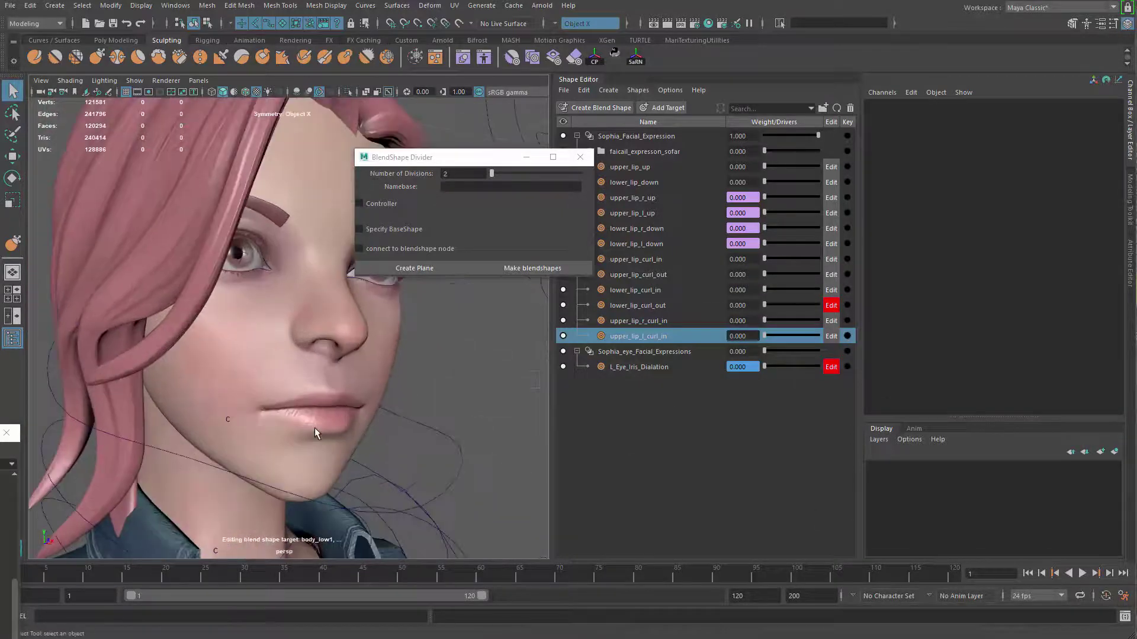
pyautogui.keyDown('alt'); pyautogui.moveTo(429, 372); pyautogui.dragTo(423, 455); pyautogui.keyUp('alt')
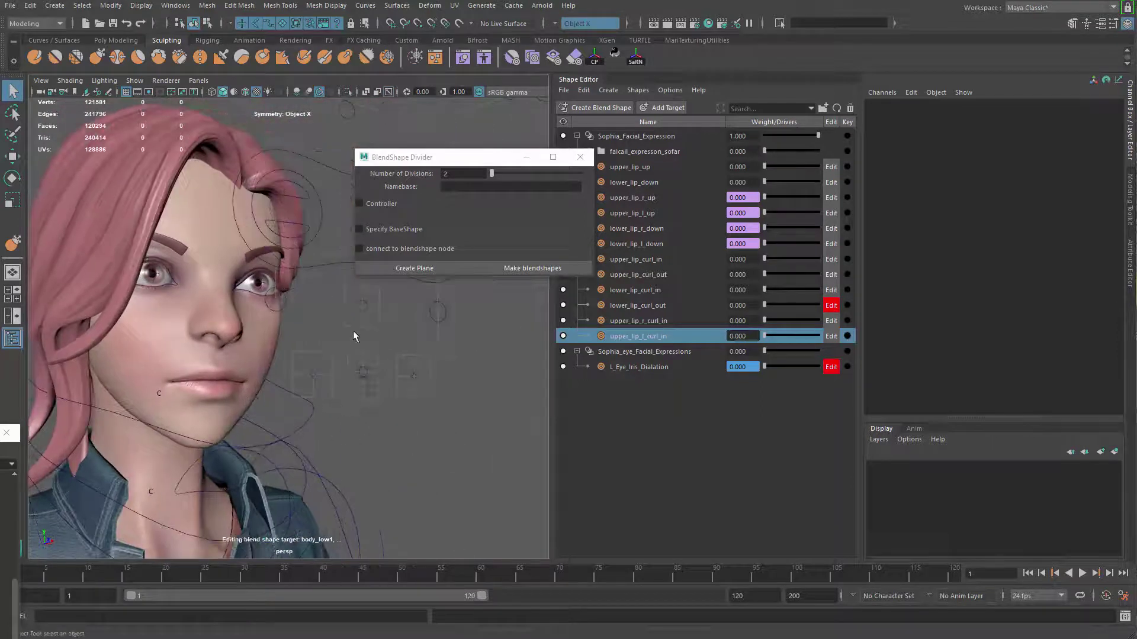
pyautogui.moveTo(366, 319); pyautogui.dragTo(368, 323)
pyautogui.keyDown('alt'); pyautogui.moveTo(374, 358); pyautogui.dragTo(388, 402, button='middle'); pyautogui.keyUp('alt')
pyautogui.keyDown('alt'); pyautogui.moveTo(388, 403); pyautogui.dragTo(440, 318, button='right'); pyautogui.keyUp('alt')
pyautogui.press('Up')
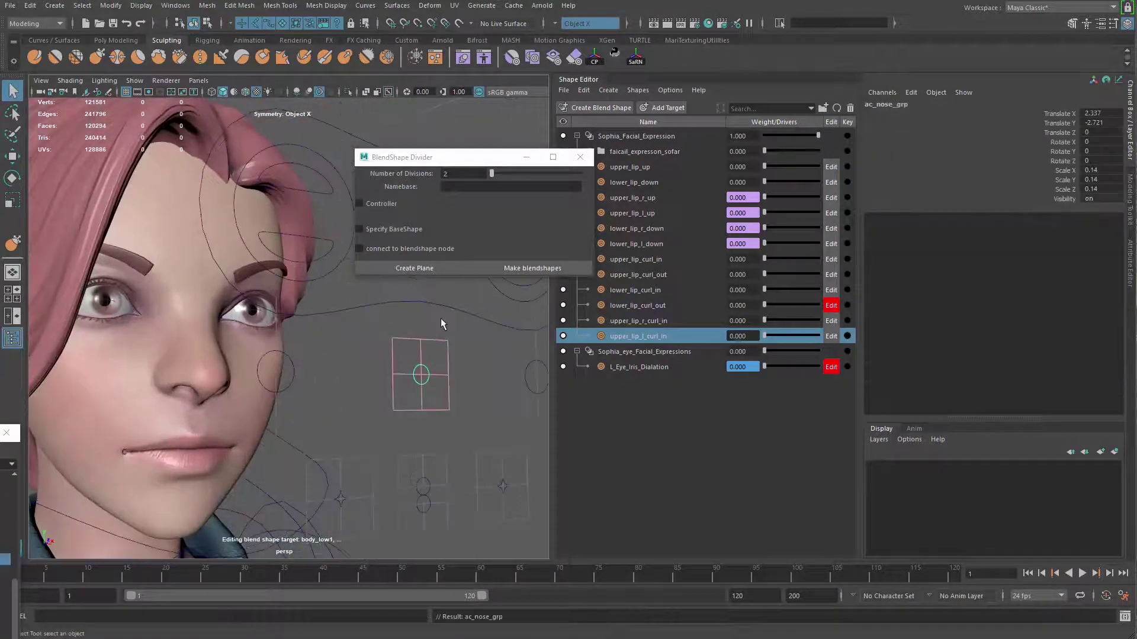
# Set the upper_lip_curl_out weight to 1 and create two division planes around the lips of the body mesh
pyautogui.keyDown('alt'); pyautogui.moveTo(119, 374); pyautogui.dragTo(282, 376); pyautogui.keyUp('alt')
pyautogui.click(282, 376)
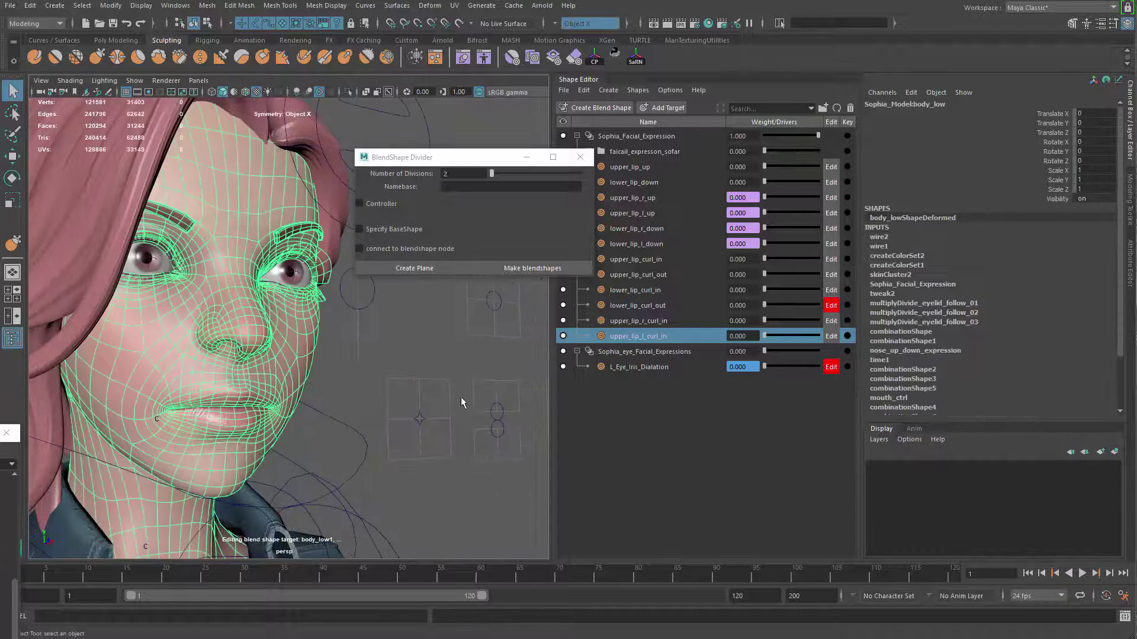
pyautogui.click(649, 275)
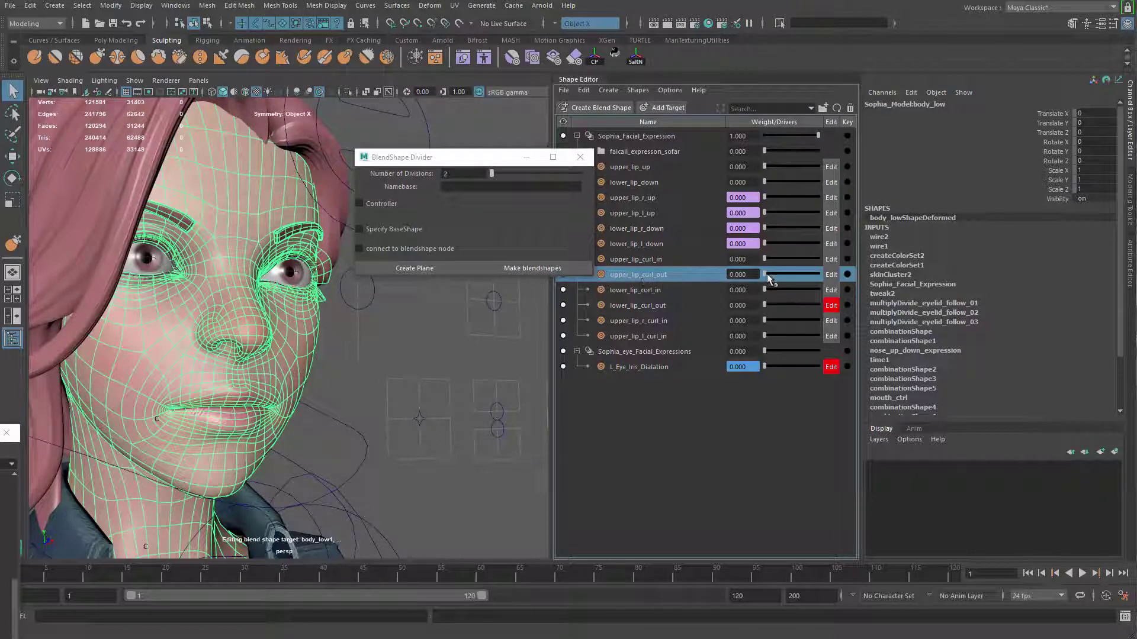
pyautogui.moveTo(768, 279); pyautogui.dragTo(819, 276)
pyautogui.click(435, 273)
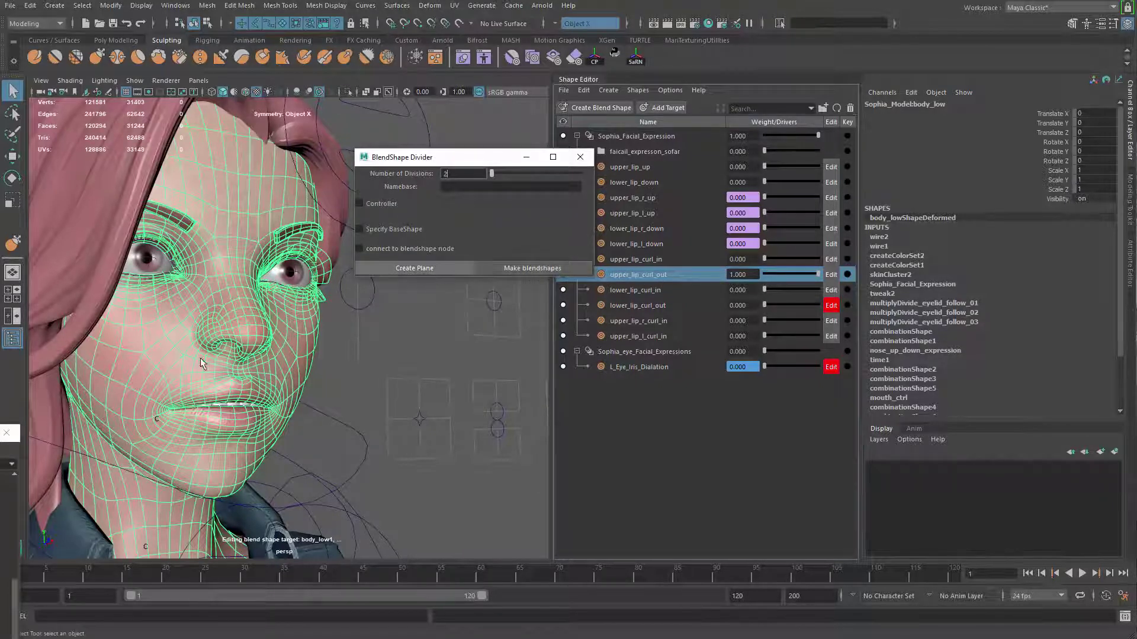
pyautogui.click(291, 412)
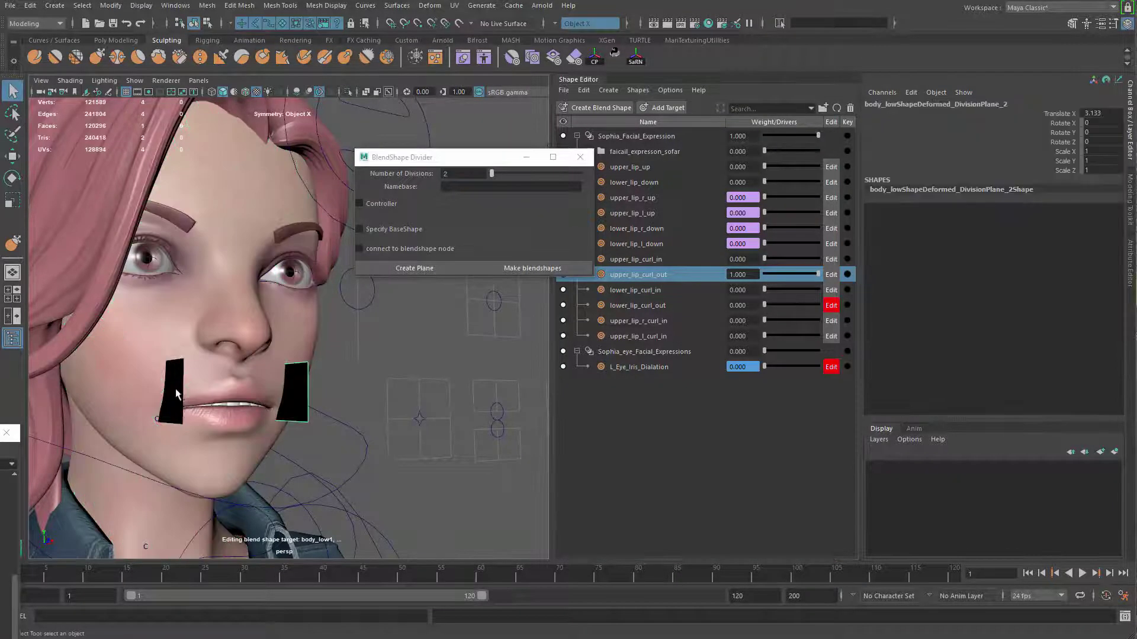
pyautogui.hotkey('ctrl', 'g')
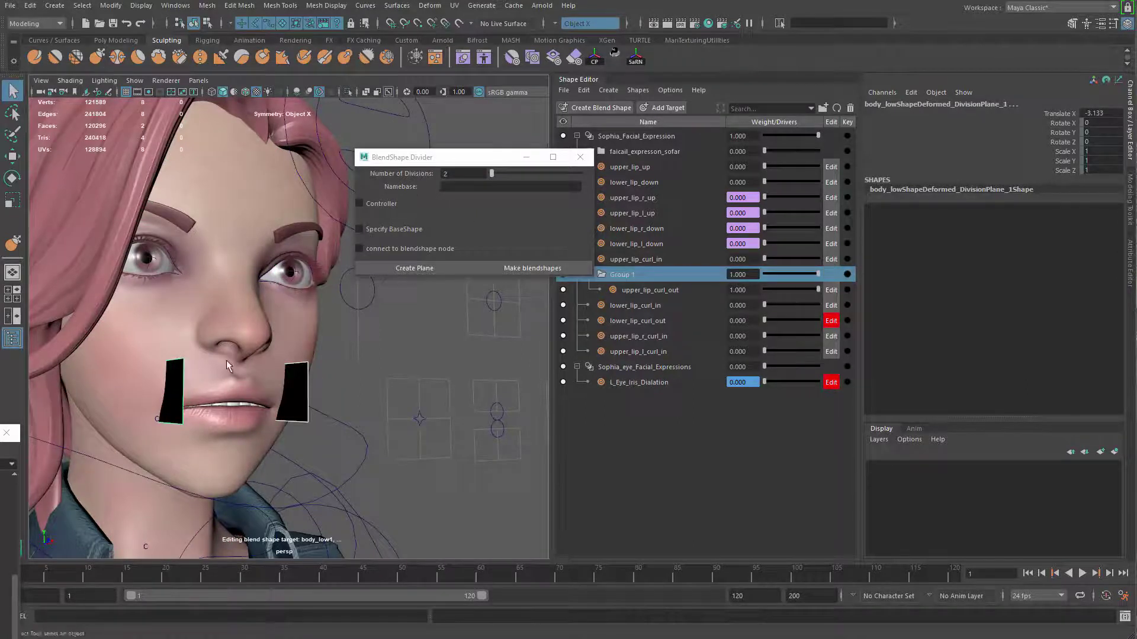
pyautogui.keyDown('alt'); pyautogui.moveTo(226, 360); pyautogui.dragTo(221, 382); pyautogui.keyUp('alt')
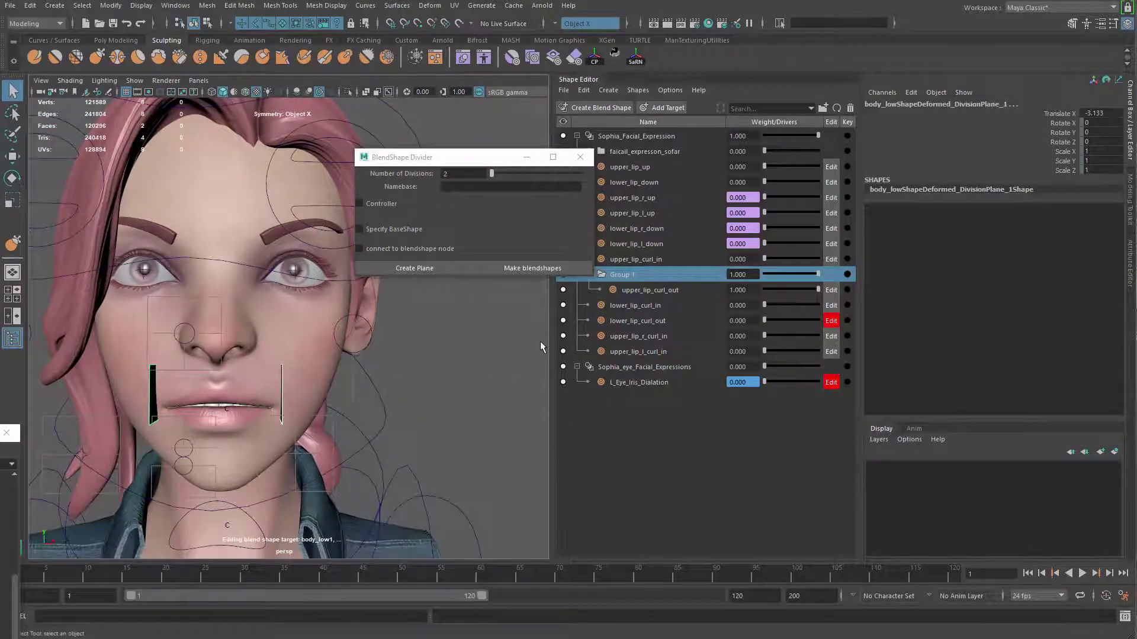
pyautogui.hotkey('ctrl', 'z')
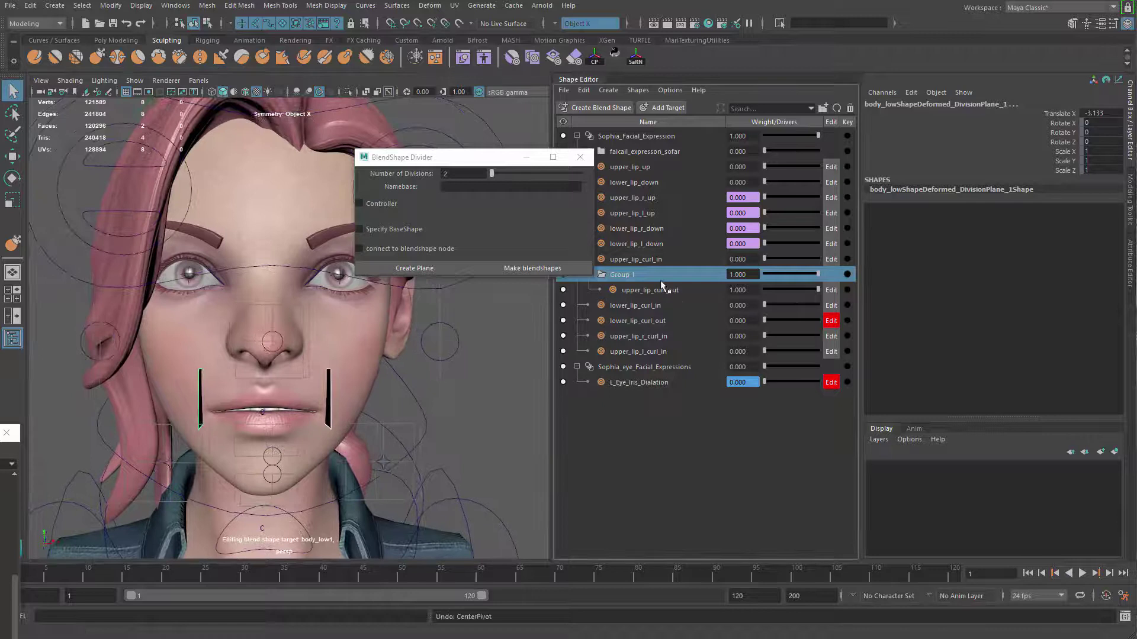
pyautogui.hotkey('ctrl', 'z')
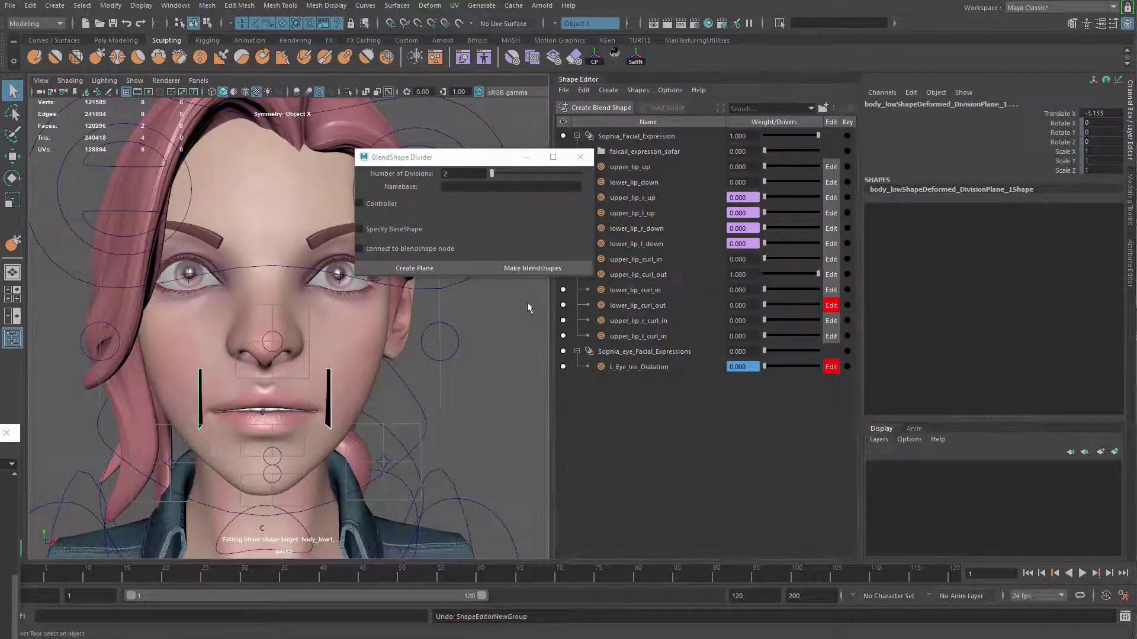
# Group the two division planes and scale the group inward along X so the planes sit closer together across the mouth
pyautogui.keyDown('alt'); pyautogui.moveTo(256, 408); pyautogui.dragTo(360, 436); pyautogui.keyUp('alt')
pyautogui.hotkey('ctrl', 'g')
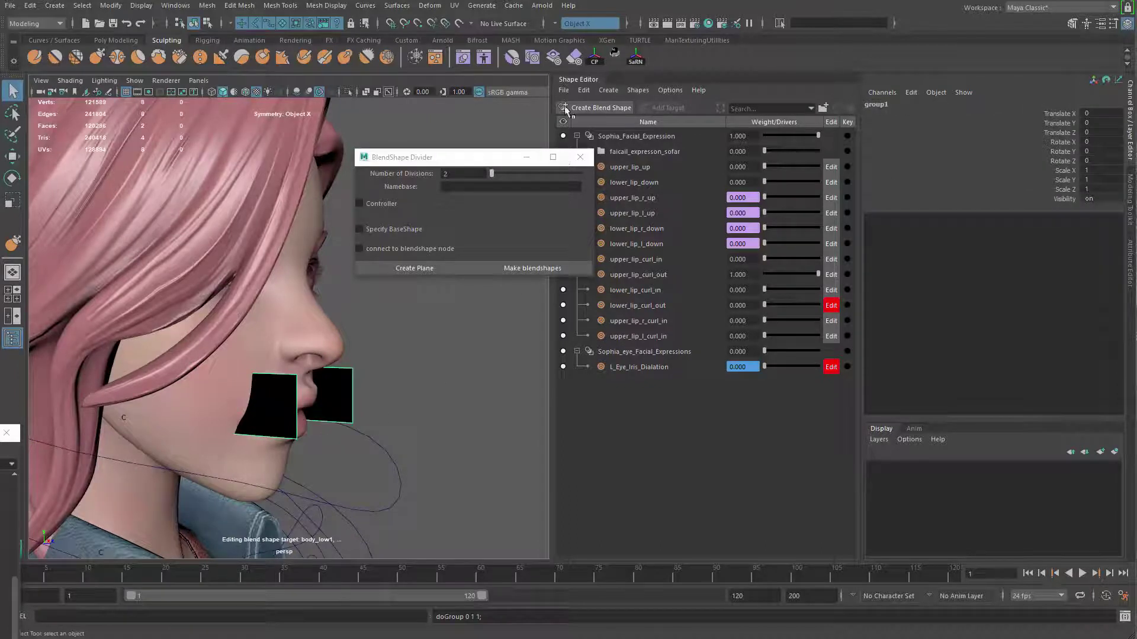
pyautogui.press('[')
pyautogui.press('r')
pyautogui.press('[')
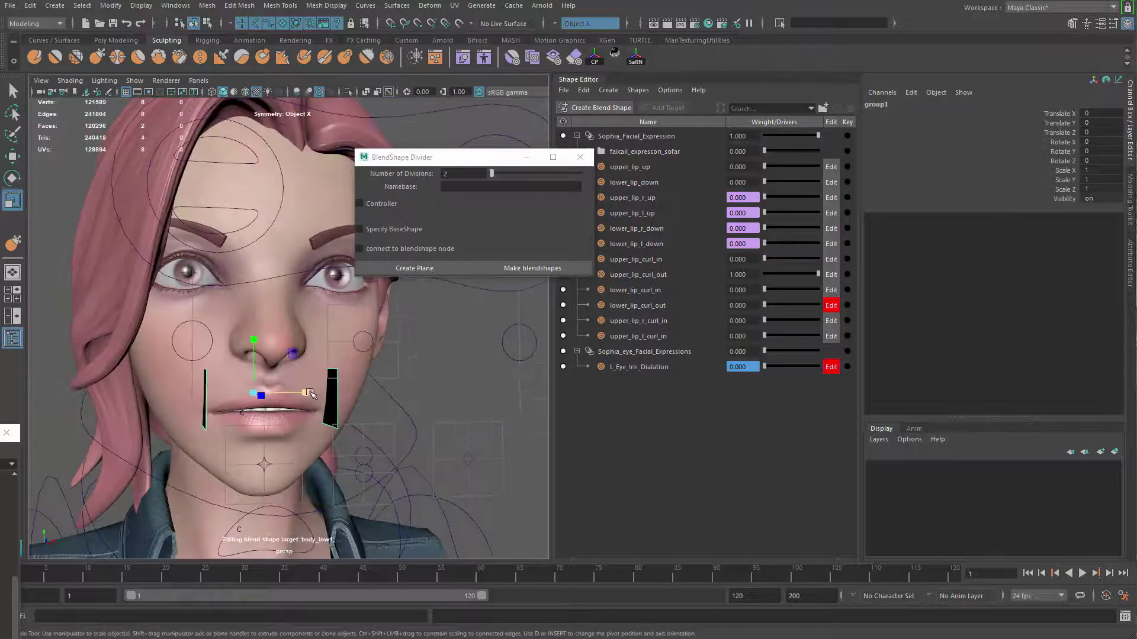
pyautogui.moveTo(307, 392); pyautogui.dragTo(288, 392)
# Select the body mesh and make the split blend shape meshes from upper_lip_curl_out with 2 divisions
pyautogui.keyDown('alt'); pyautogui.moveTo(335, 427); pyautogui.dragTo(317, 399); pyautogui.keyUp('alt')
pyautogui.press('q')
pyautogui.click(356, 345)
pyautogui.keyDown('alt'); pyautogui.moveTo(355, 345); pyautogui.dragTo(374, 364); pyautogui.keyUp('alt')
pyautogui.scroll(1, 374, 363)
pyautogui.click(538, 267)
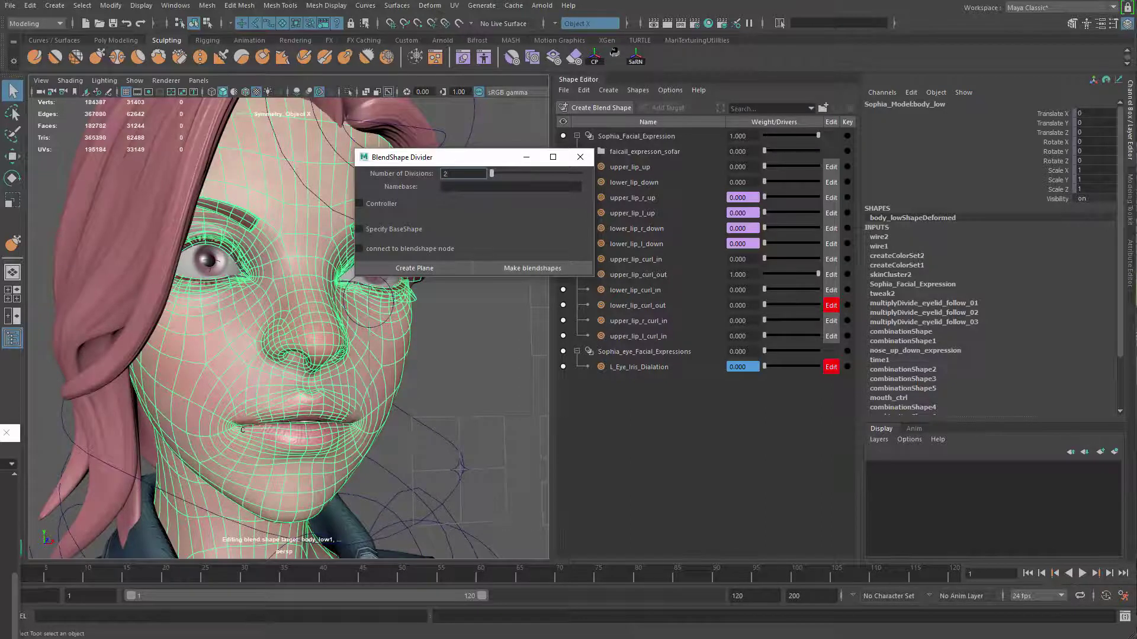
# Add the split meshes body_lowDeformed__1 and body_lowDeformed__2 as targets of the Sophia_Facial_Expression blend shape
pyautogui.moveTo(0, 259); pyautogui.dragTo(277, 47)
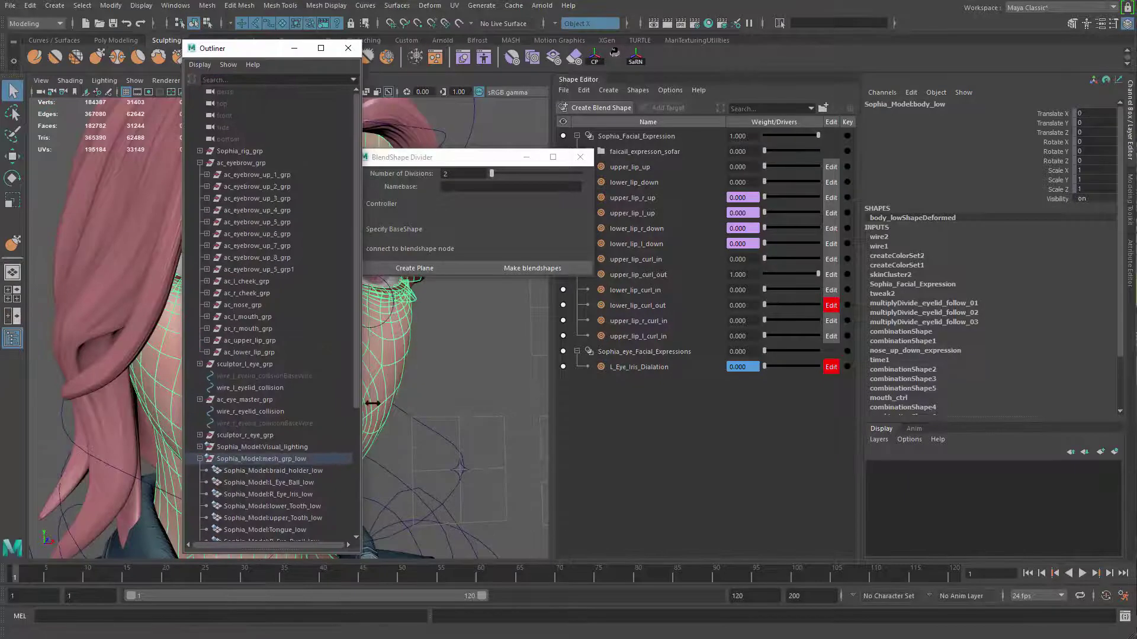
pyautogui.moveTo(357, 360); pyautogui.dragTo(300, 554)
pyautogui.moveTo(258, 484); pyautogui.dragTo(258, 494)
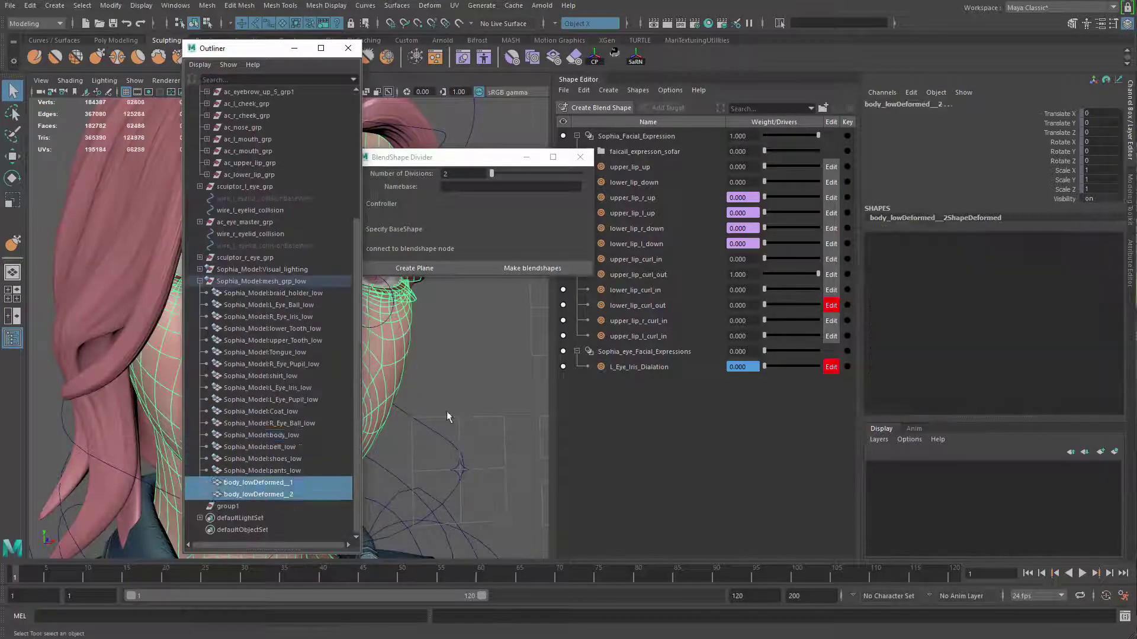
pyautogui.click(661, 139)
pyautogui.rightClick(661, 142)
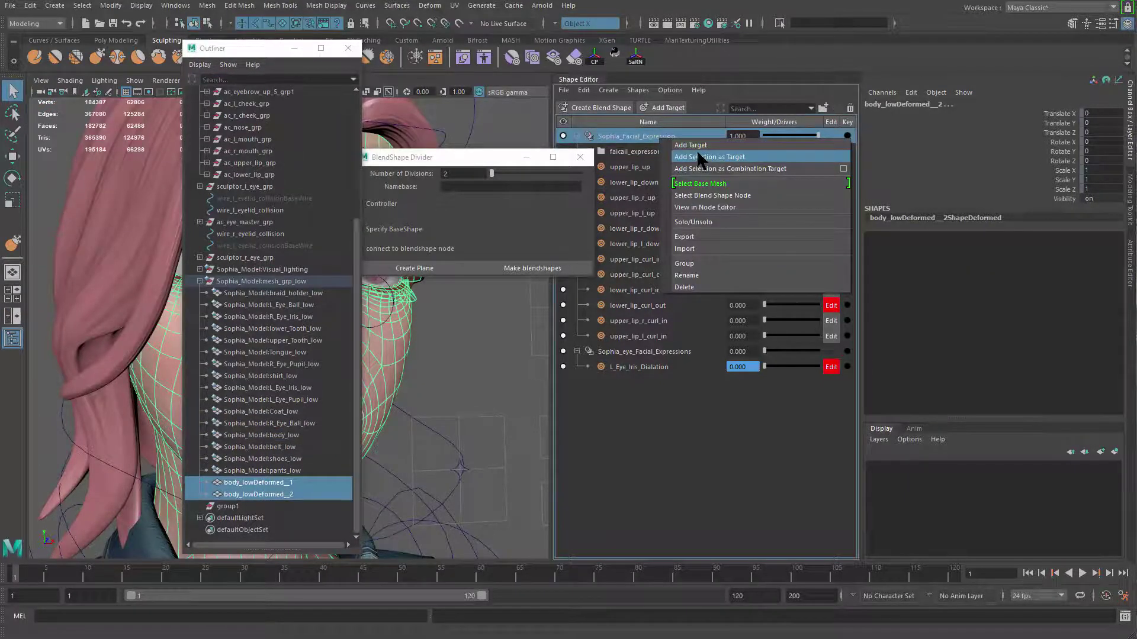
pyautogui.click(697, 149)
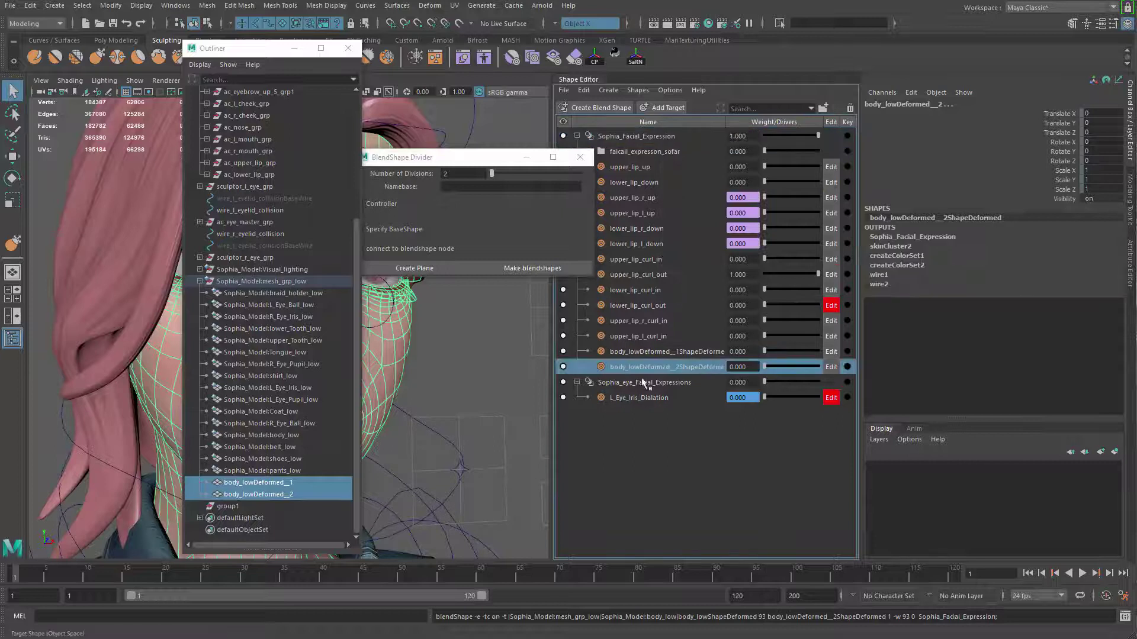
# Rename the first new target as upper_lip_r_curl_out, based on the name of the upper_lip_curl_out target
pyautogui.doubleClick(655, 276)
pyautogui.hotkey('ctrl', 'c')
pyautogui.doubleClick(671, 352)
pyautogui.hotkey('ctrl', 'v')
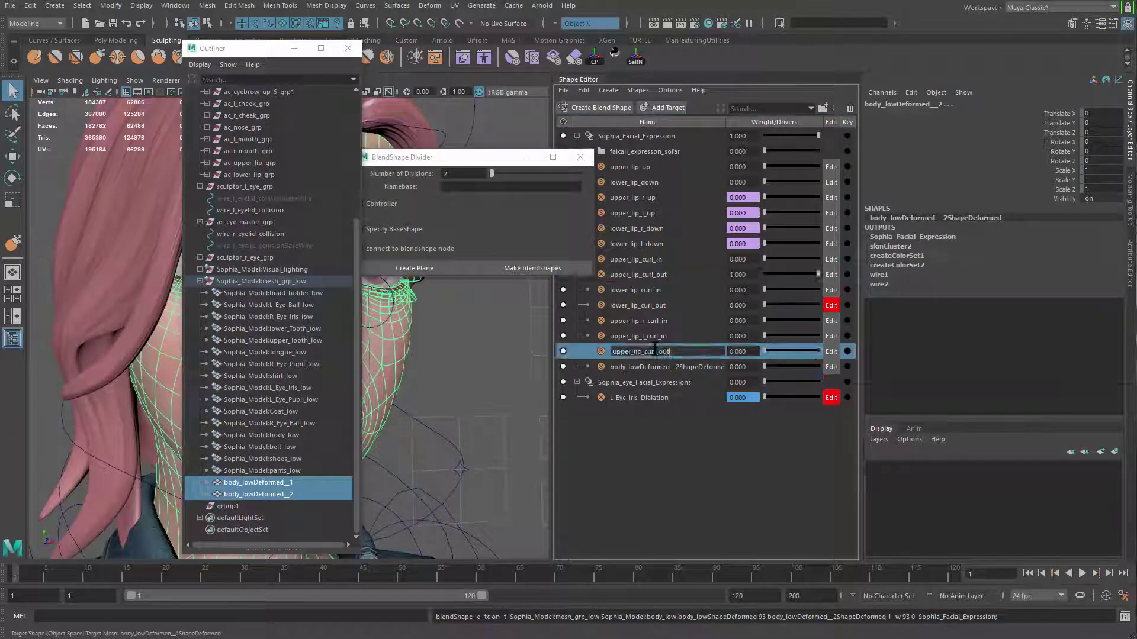
pyautogui.press('Left')
pyautogui.press('Left')
pyautogui.press('Left')
pyautogui.press('Left')
pyautogui.press('Left')
pyautogui.press('Left')
pyautogui.press('Left')
pyautogui.press('Left')
pyautogui.write('r_')
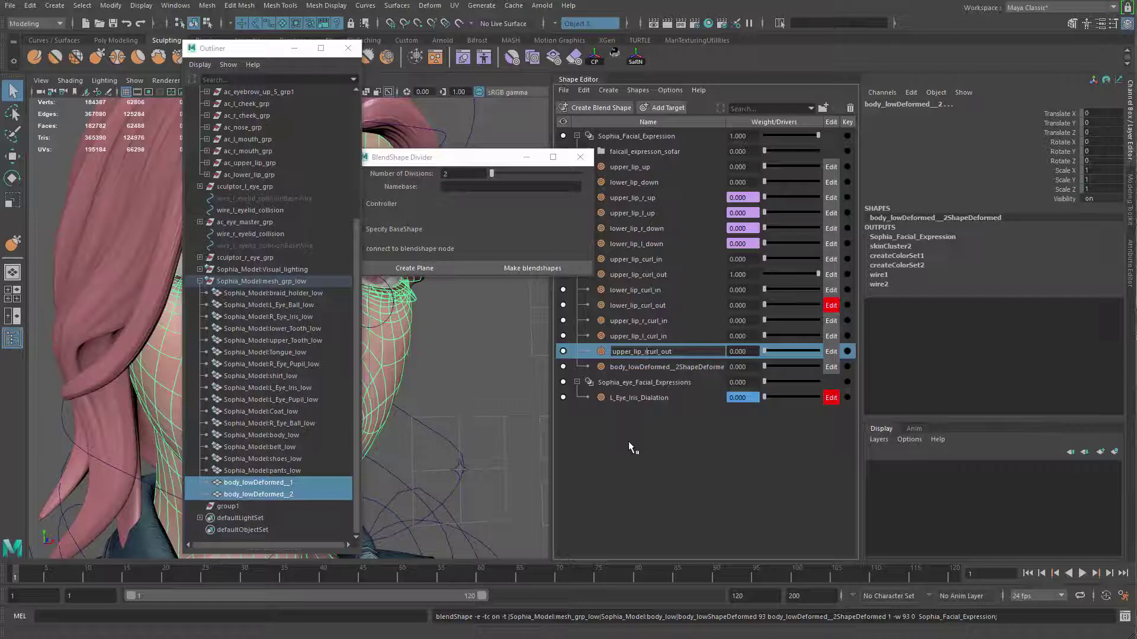
# Rename the second new target as upper_lip_l_curl_out, based on the name of the right-side target
pyautogui.hotkey('ctrl', 'a')
pyautogui.hotkey('ctrl', 'c')
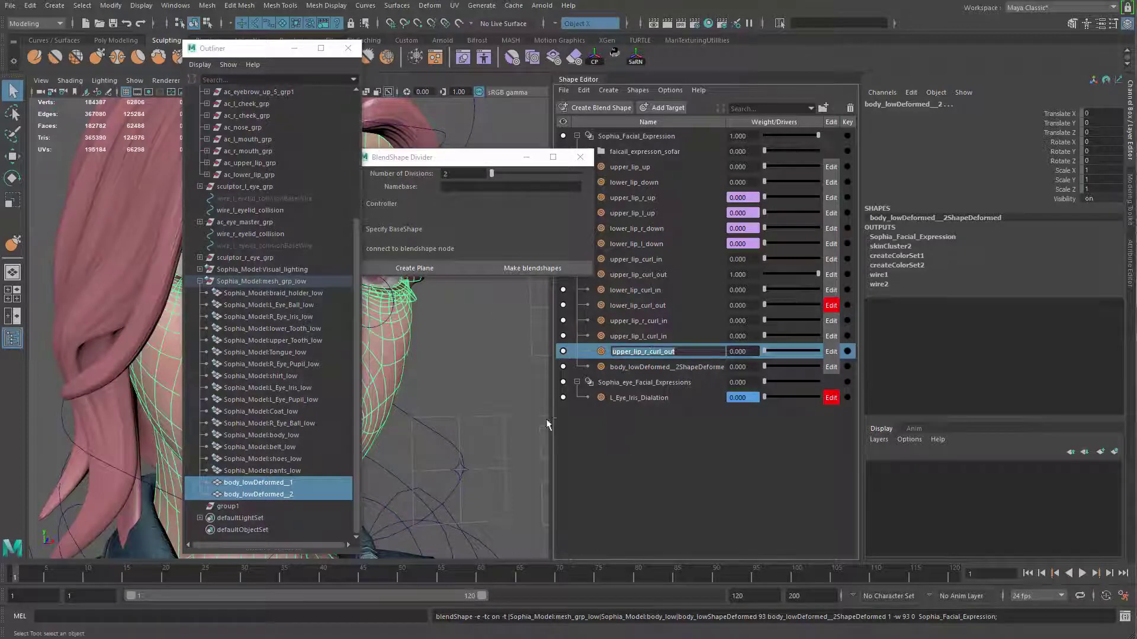
pyautogui.doubleClick(642, 367)
pyautogui.hotkey('ctrl', 'v')
pyautogui.moveTo(644, 367); pyautogui.dragTo(647, 368)
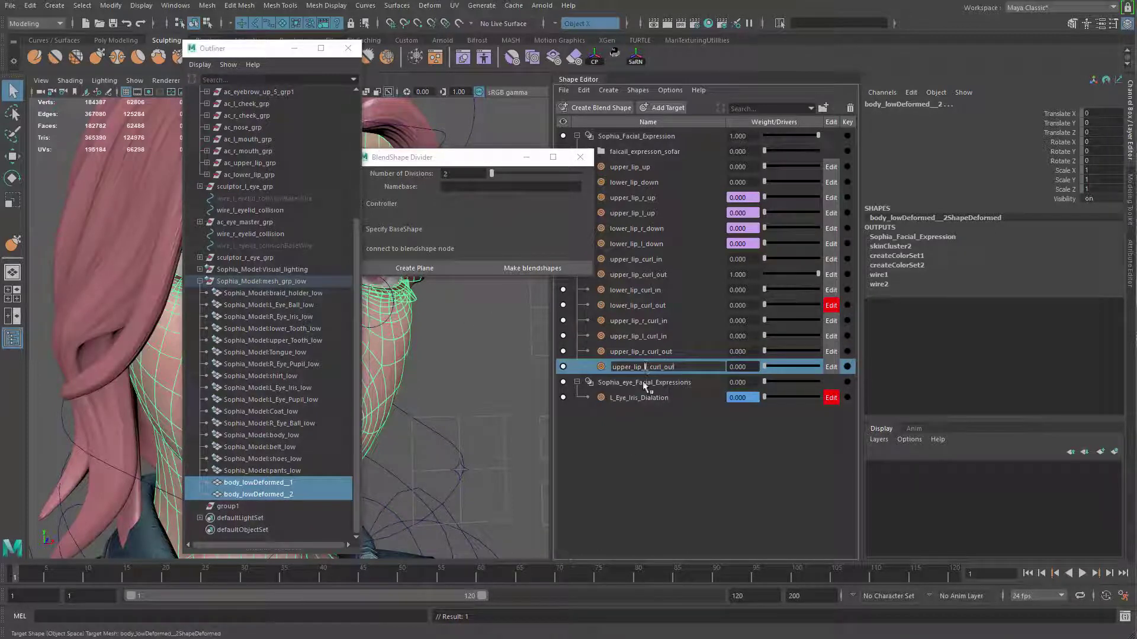
pyautogui.press('Return')
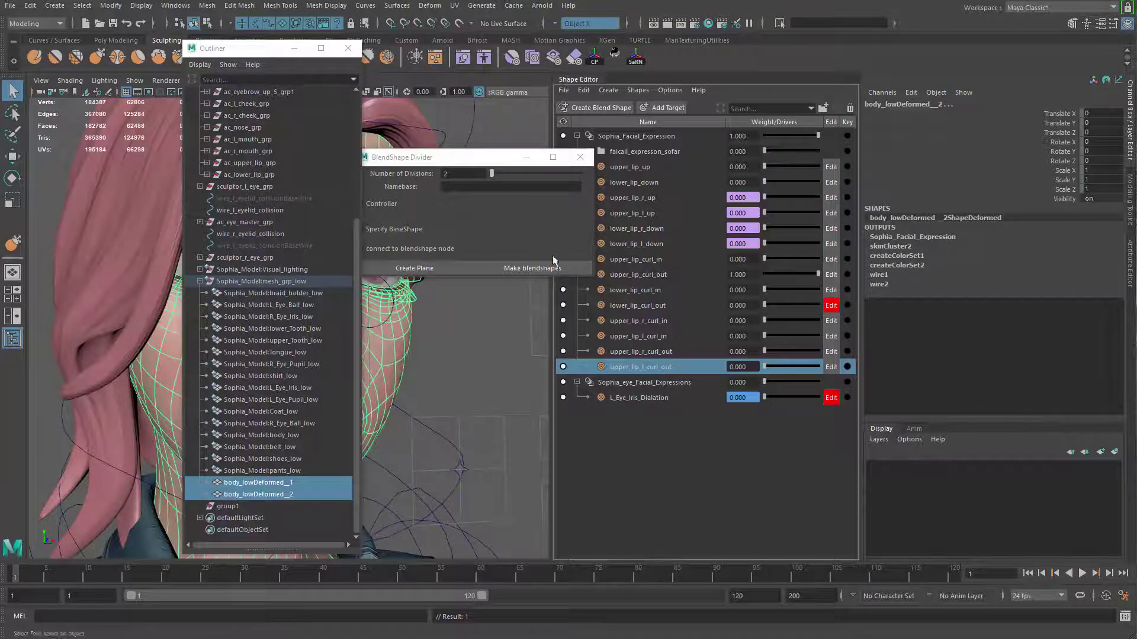
# Reset the upper_lip_curl_out weight to 0 and select the lower_lip_curl_in target
pyautogui.moveTo(812, 272); pyautogui.dragTo(761, 274)
pyautogui.click(637, 292)
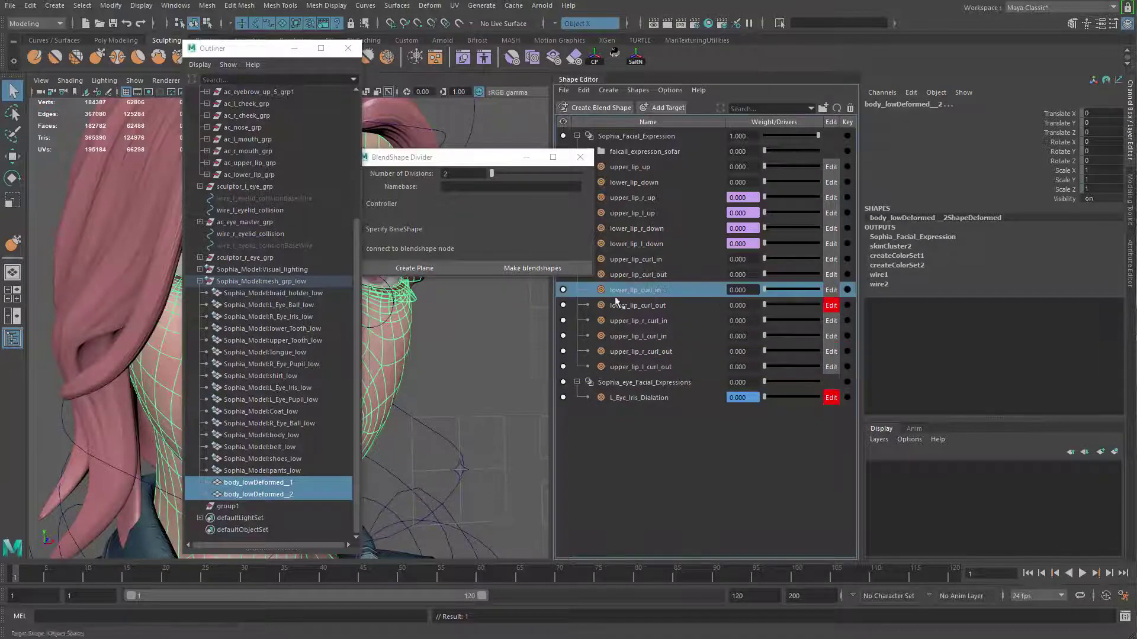
pyautogui.moveTo(427, 161); pyautogui.dragTo(865, 271)
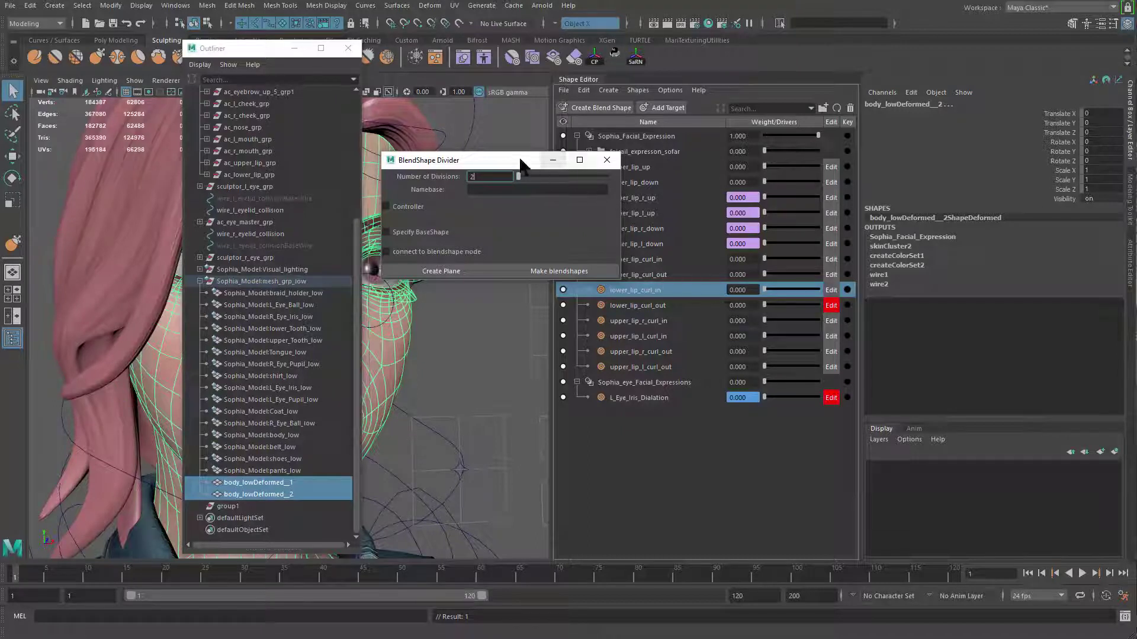
pyautogui.moveTo(521, 164); pyautogui.dragTo(521, 171)
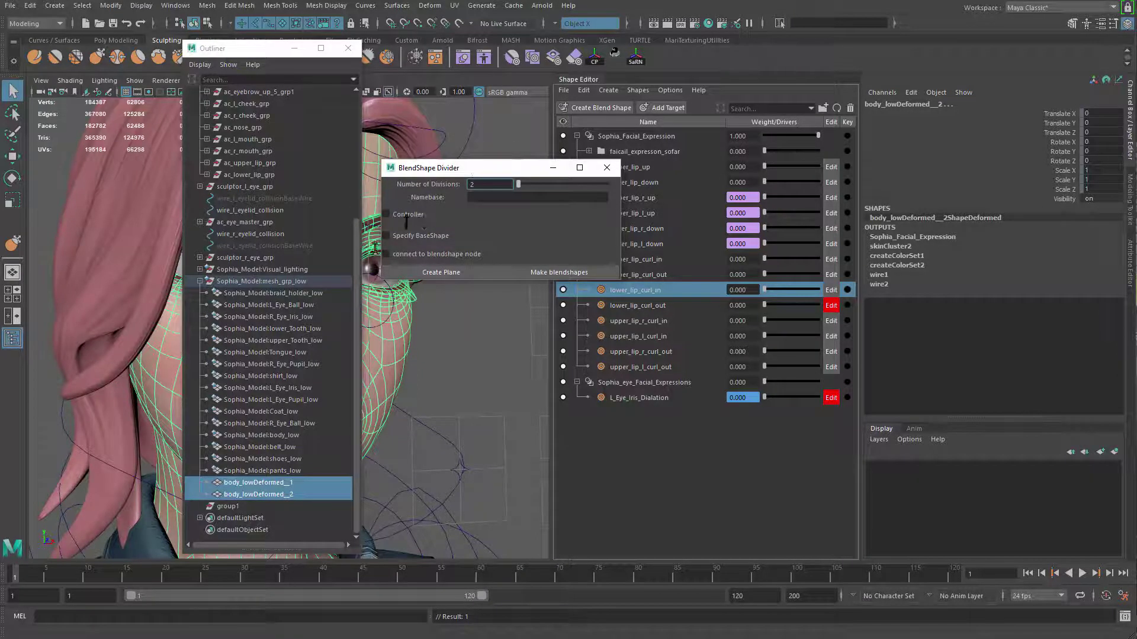
# Turn off edit mode on lower_lip_curl_out and set the lower_lip_curl_in weight to 1
pyautogui.click(831, 305)
pyautogui.moveTo(842, 295); pyautogui.dragTo(845, 295)
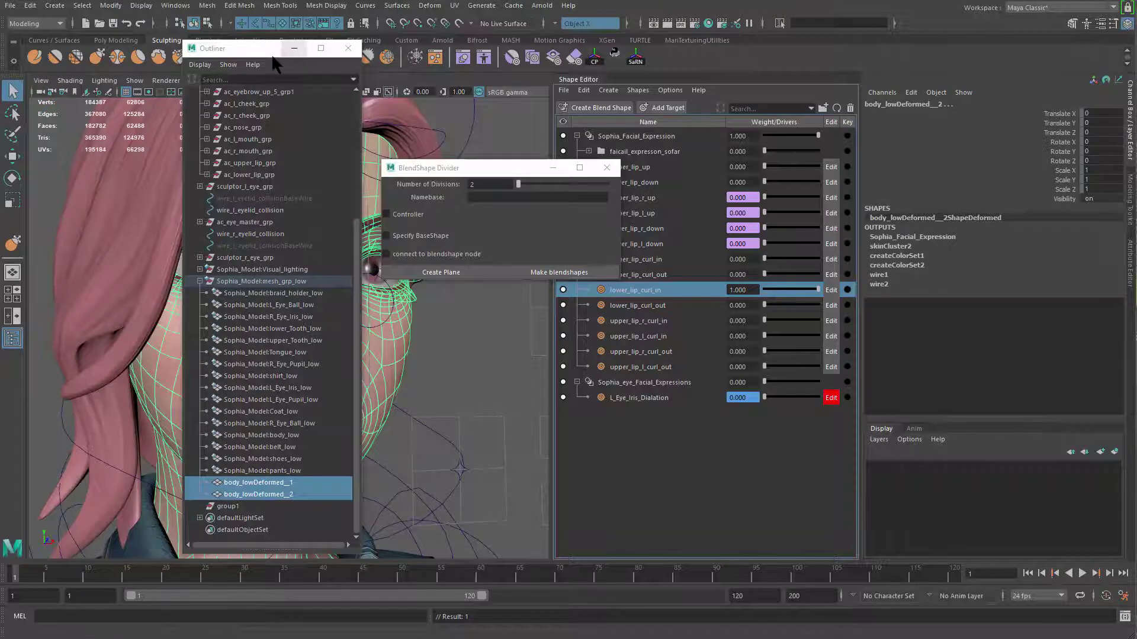
# Minimise the Outliner and delete the two leftover upper-lip split meshes from the scene
pyautogui.click(294, 48)
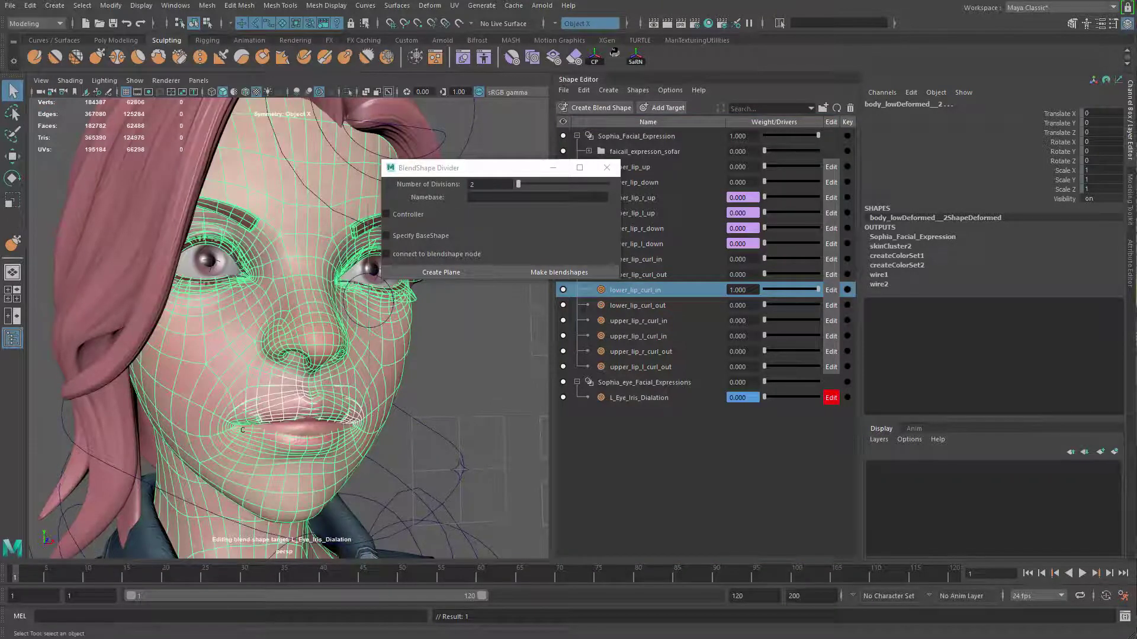
pyautogui.click(168, 514)
pyautogui.click(461, 420)
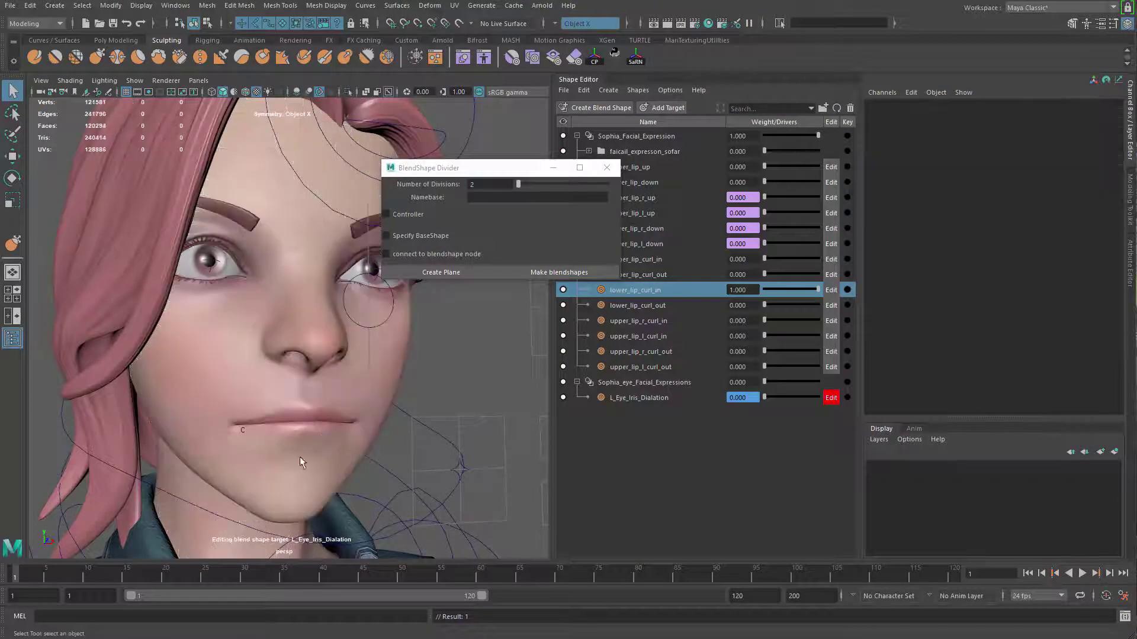
# Create two division planes around the lips of the body mesh for splitting lower_lip_curl_in
pyautogui.click(411, 335)
pyautogui.click(474, 272)
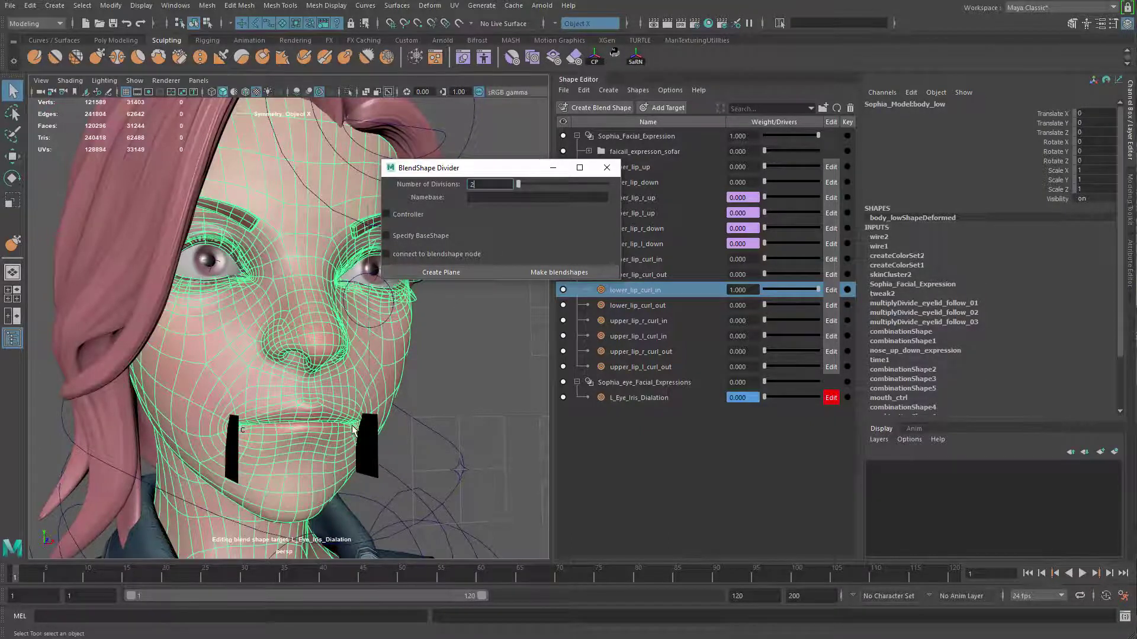
# Group the two division planes, centre the group's pivot and scale the group in X to about 0.686
pyautogui.keyDown('alt'); pyautogui.moveTo(351, 425); pyautogui.dragTo(378, 436); pyautogui.keyUp('alt')
pyautogui.click(368, 439)
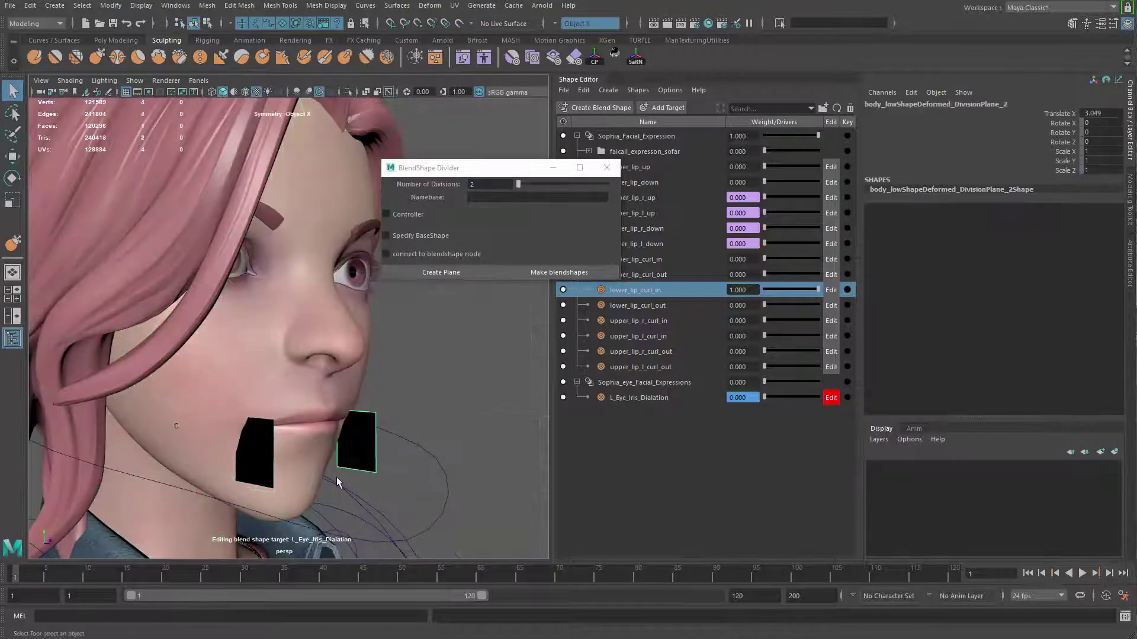
pyautogui.keyDown('shift'); pyautogui.click(266, 471); pyautogui.keyUp('shift')
pyautogui.keyDown('alt'); pyautogui.moveTo(266, 471); pyautogui.dragTo(371, 437); pyautogui.keyUp('alt')
pyautogui.hotkey('ctrl', 'g')
pyautogui.click(594, 57)
pyautogui.press('r')
pyautogui.press('q')
# Select the body mesh and generate the two split meshes of lower_lip_curl_in, undoing any extra division planes
pyautogui.click(412, 354)
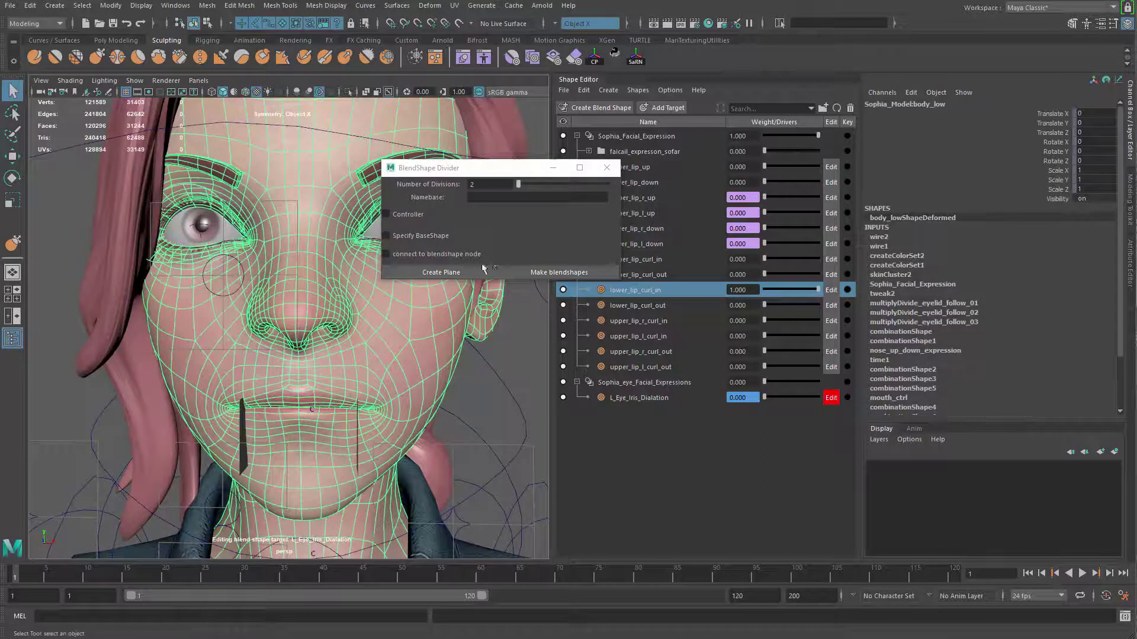
pyautogui.click(479, 276)
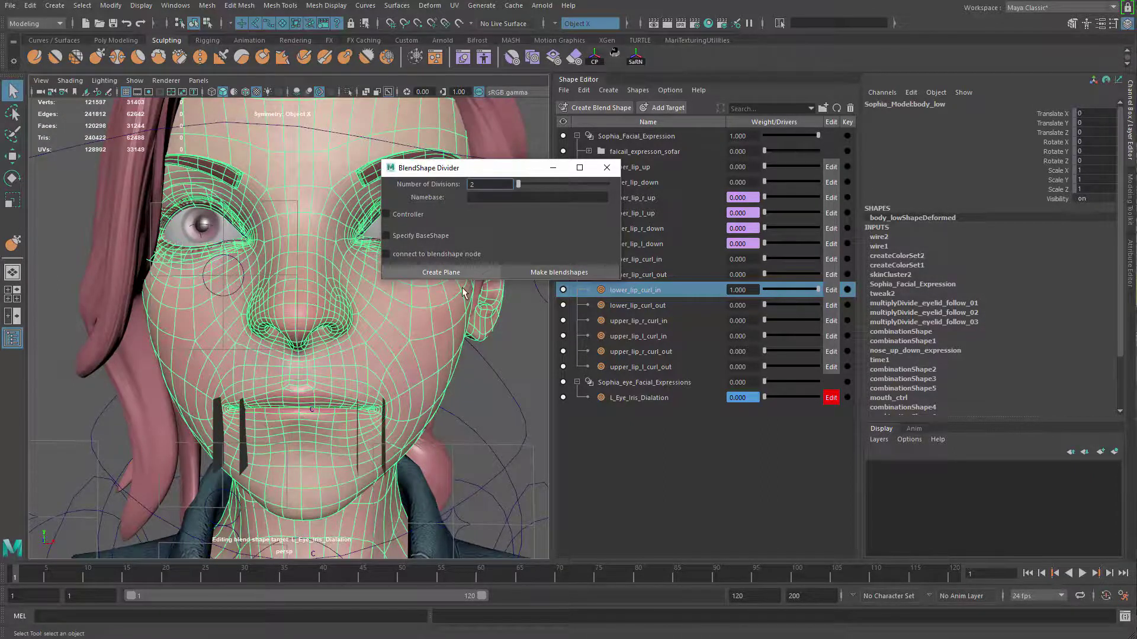
pyautogui.keyDown('alt'); pyautogui.moveTo(343, 387); pyautogui.dragTo(358, 376, button='middle'); pyautogui.keyUp('alt')
pyautogui.hotkey('ctrl', 'z')
pyautogui.keyDown('alt'); pyautogui.moveTo(358, 362); pyautogui.dragTo(391, 363); pyautogui.keyUp('alt')
pyautogui.click(567, 271)
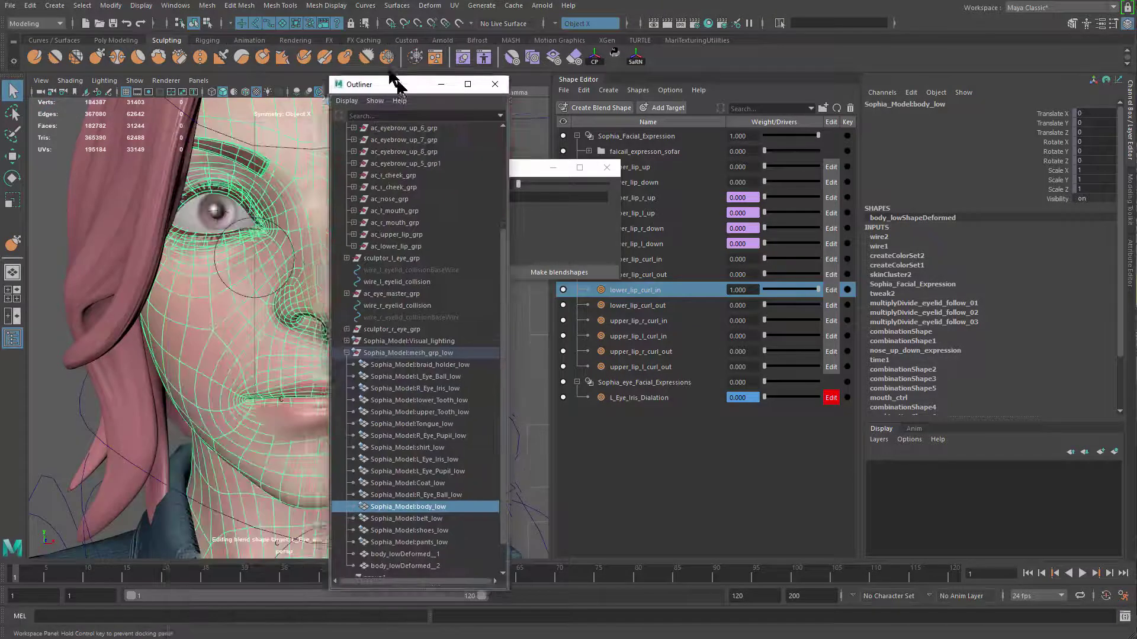
# Add body_lowDeformed__1 and body_lowDeformed__2 as targets of the Sophia_Facial_Expression blend shape
pyautogui.moveTo(395, 79); pyautogui.dragTo(383, 72)
pyautogui.moveTo(402, 559); pyautogui.dragTo(417, 543)
pyautogui.moveTo(621, 136); pyautogui.dragTo(660, 137)
pyautogui.rightClick(659, 138)
pyautogui.click(690, 174)
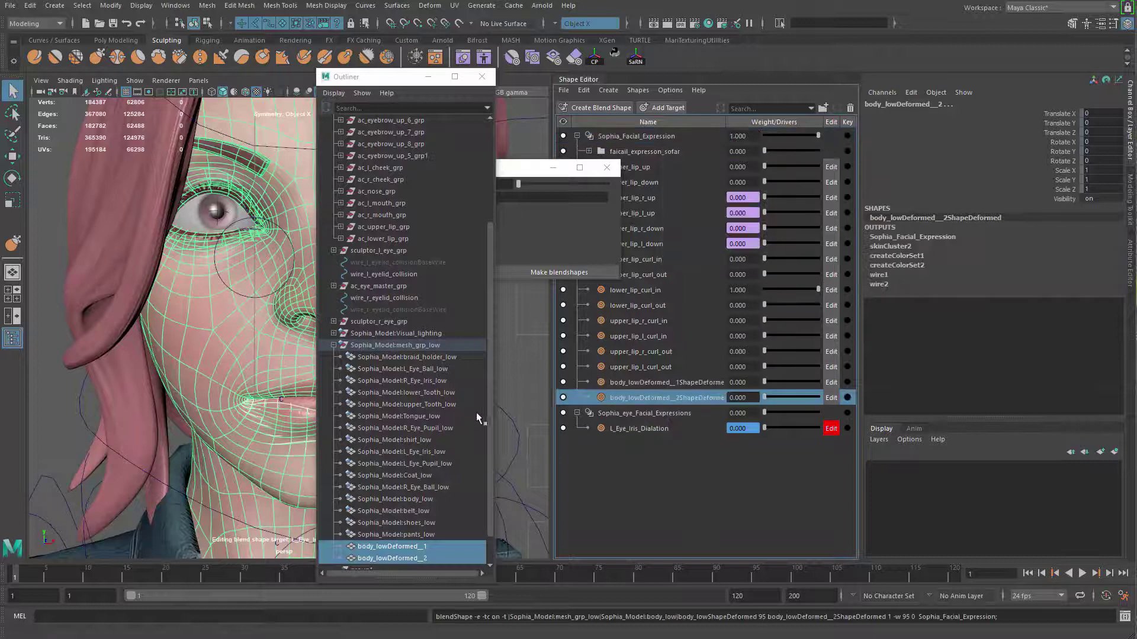
# Delete the two split meshes and the division plane group, and move the Outliner out of the way
pyautogui.scroll(-1, 489, 437)
pyautogui.keyDown('shift'); pyautogui.click(414, 533); pyautogui.keyUp('shift')
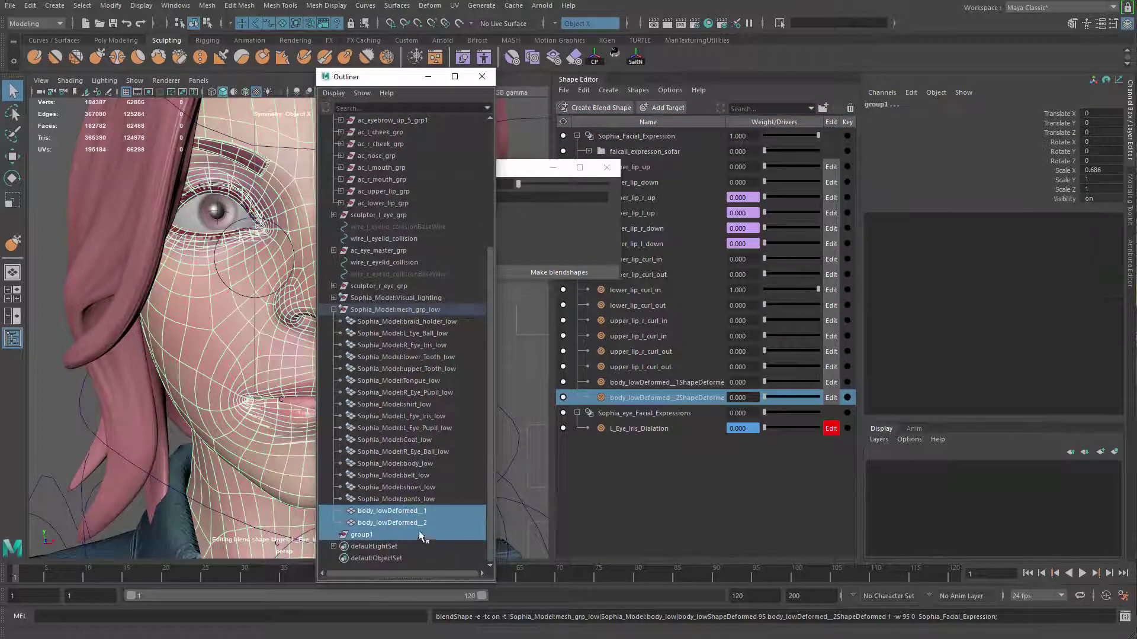
pyautogui.press('Delete')
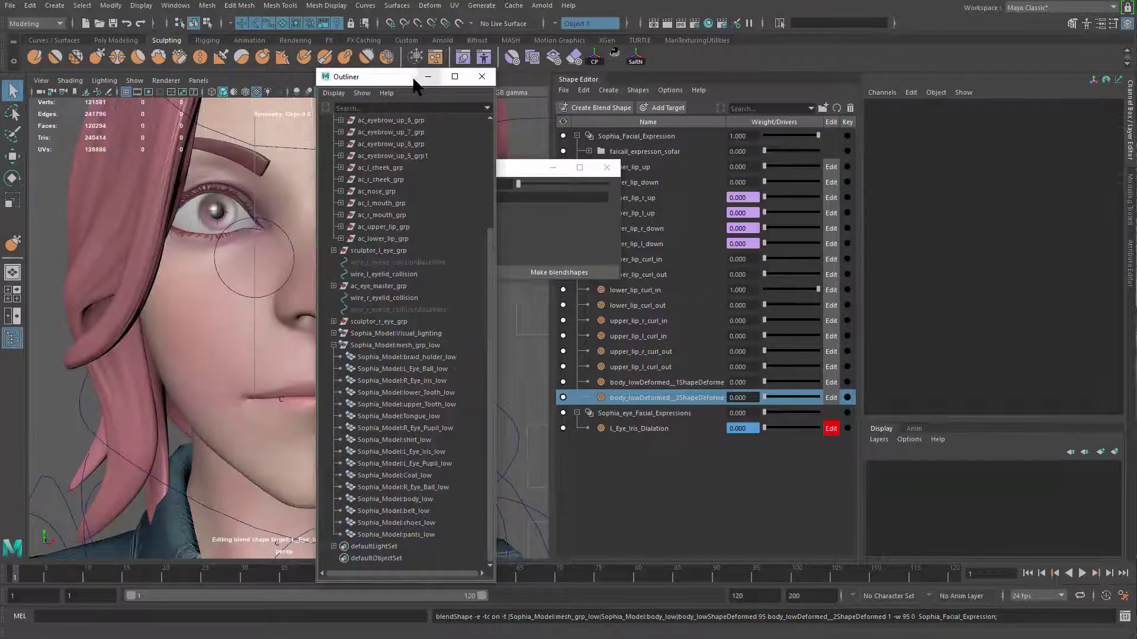
pyautogui.moveTo(414, 80); pyautogui.dragTo(12, 322)
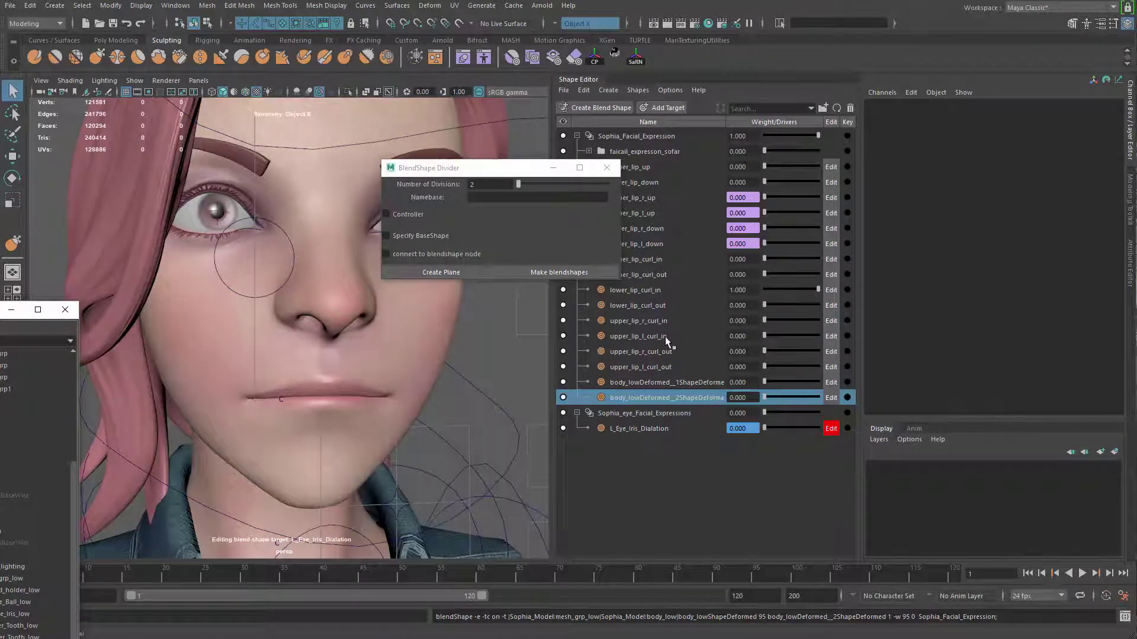
# Rename the first new split target as lower_lip_r_curl_in, reusing the name of the original lower_lip_curl_in target
pyautogui.doubleClick(670, 289)
pyautogui.hotkey('ctrl', 'c')
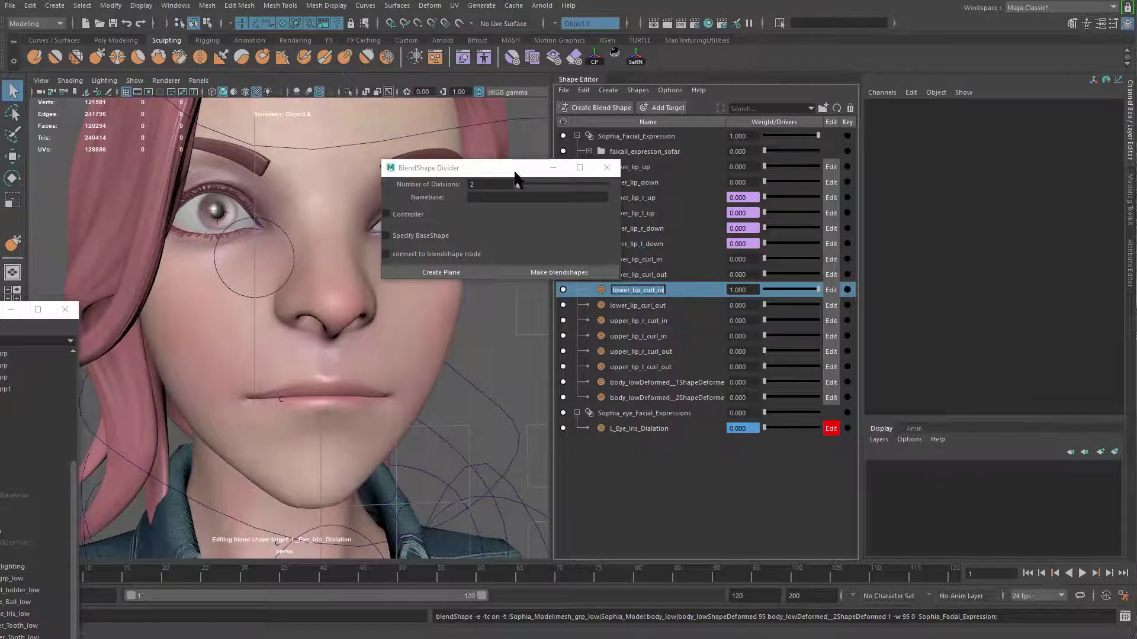
pyautogui.moveTo(493, 170); pyautogui.dragTo(273, 248)
pyautogui.doubleClick(669, 384)
pyautogui.hotkey('ctrl', 'v')
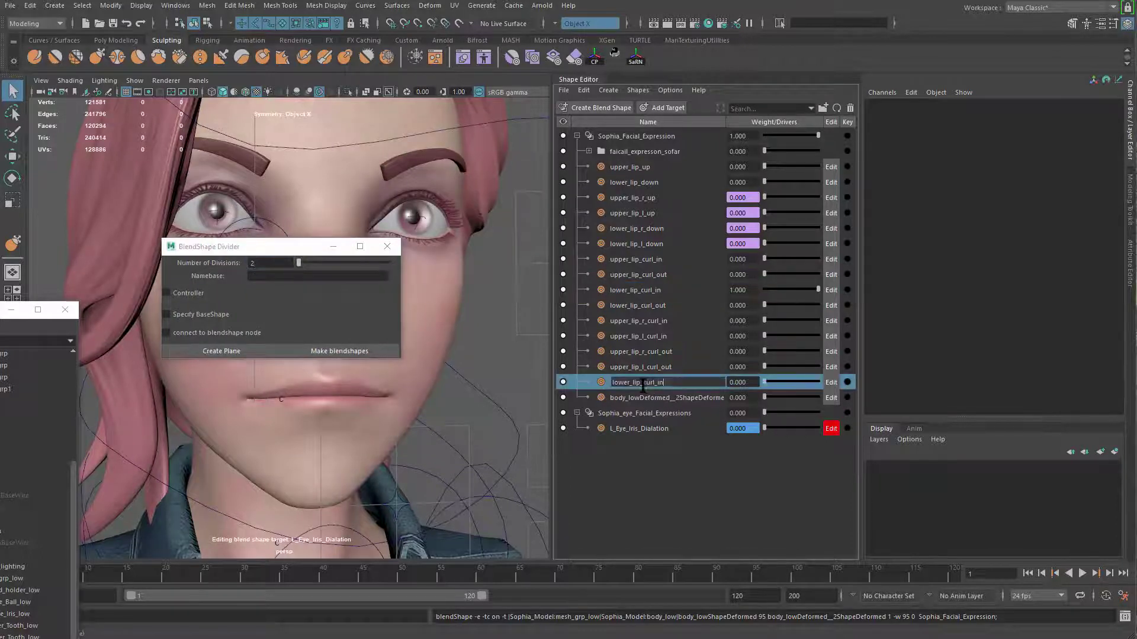
pyautogui.write('_r')
pyautogui.press('Return')
# Rename the second new split target as lower_lip_l_curl_in
pyautogui.doubleClick(685, 398)
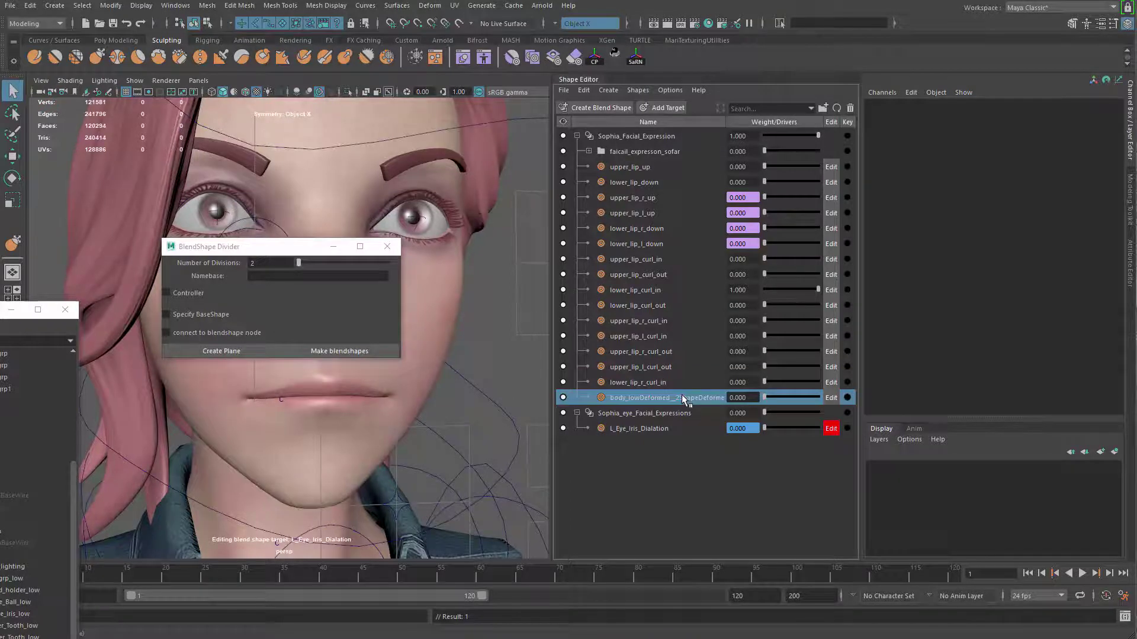
pyautogui.write('lower_lip_r_curl_in')
pyautogui.click(644, 399)
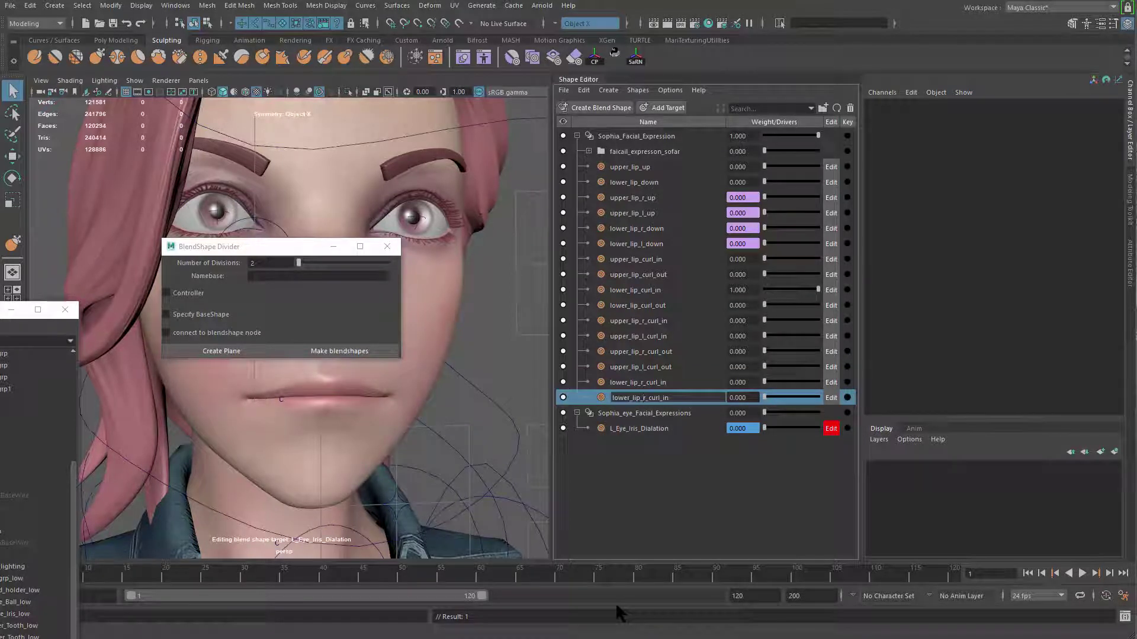
pyautogui.press('Return')
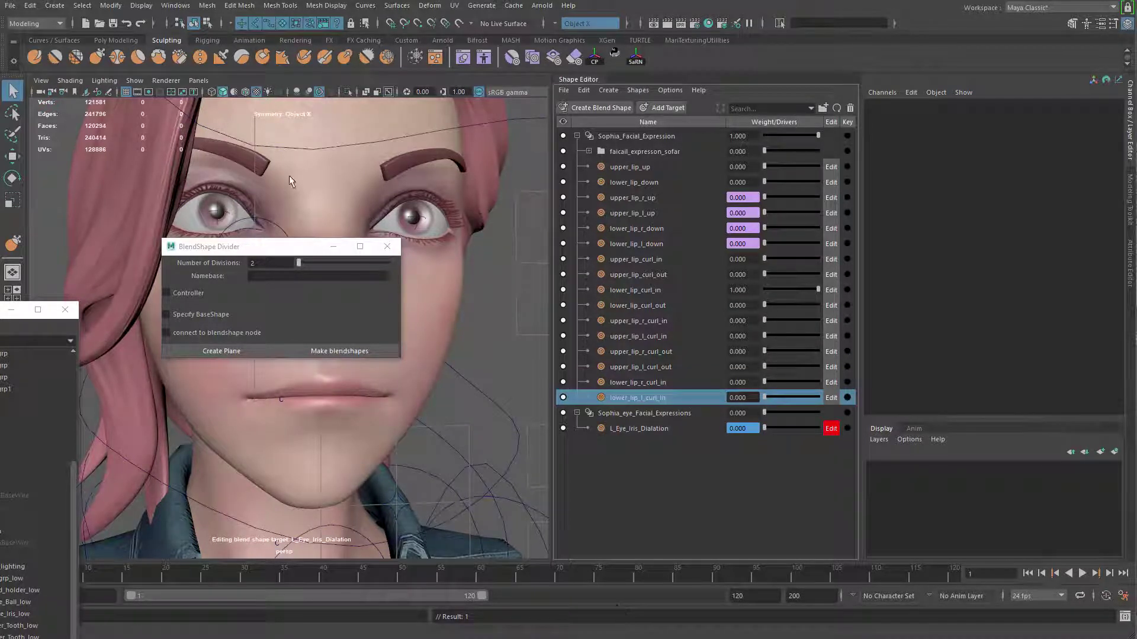
# Reset the lower_lip_curl_in weight to 0 and set the lower_lip_curl_out weight to 1
pyautogui.moveTo(803, 291); pyautogui.dragTo(826, 308)
pyautogui.click(637, 306)
pyautogui.keyDown('alt'); pyautogui.moveTo(323, 453); pyautogui.dragTo(374, 453); pyautogui.keyUp('alt')
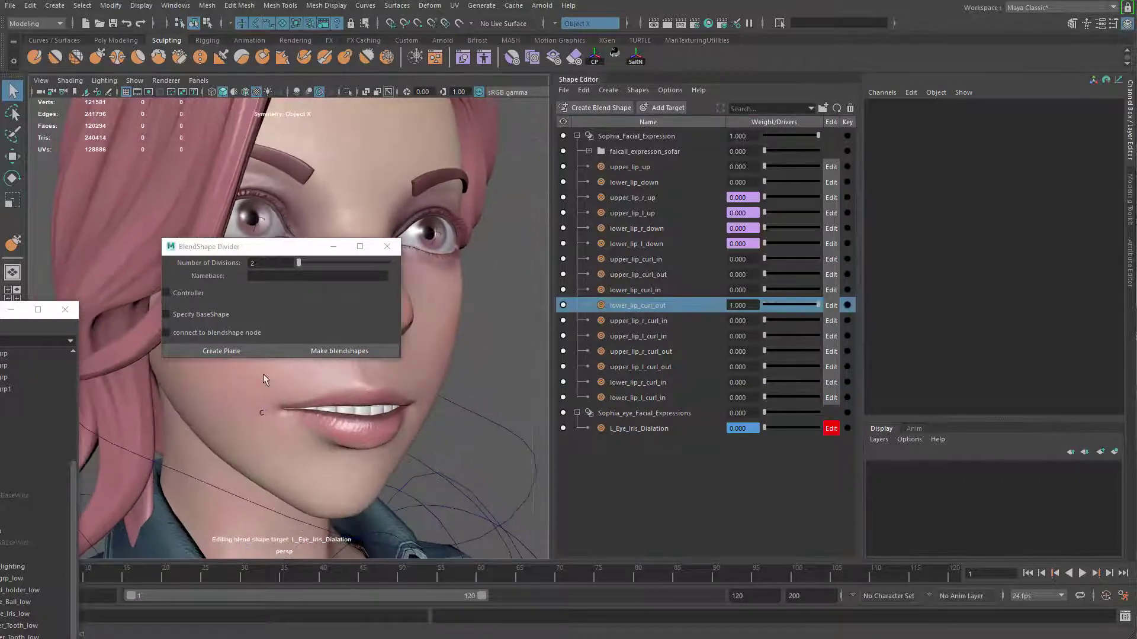
# Create two division planes around the lips of the body mesh for splitting lower_lip_curl_out
pyautogui.click(234, 352)
pyautogui.click(238, 380)
pyautogui.click(221, 351)
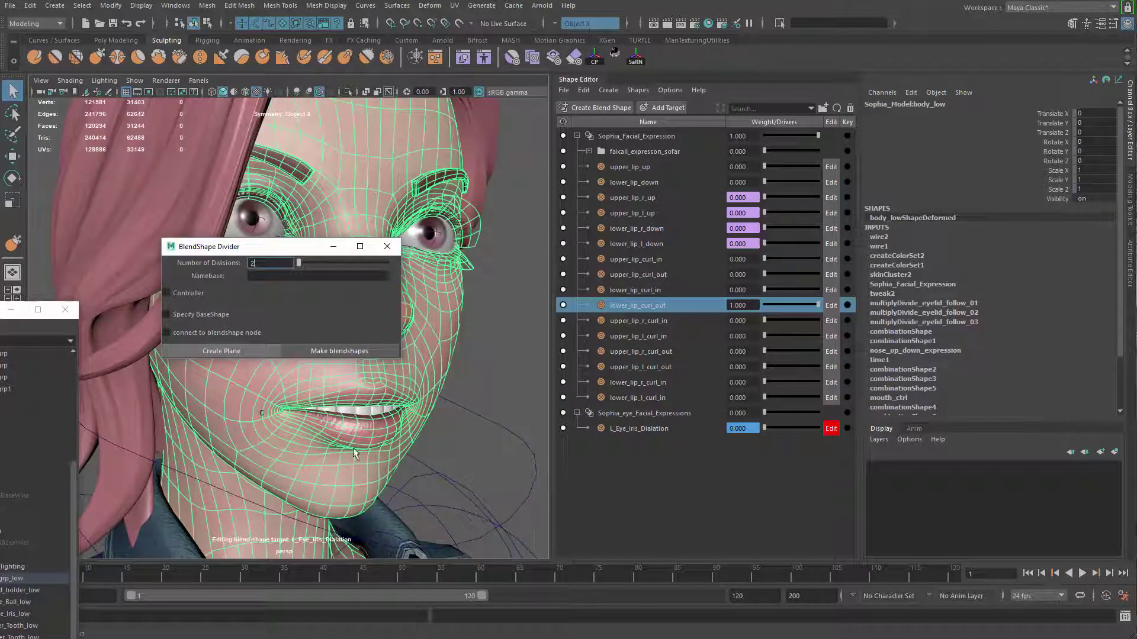
# Group the new division planes, centre the group's pivot and scale the planes closer together across the mouth
pyautogui.click(422, 423)
pyautogui.keyDown('shift'); pyautogui.click(314, 450); pyautogui.keyUp('shift')
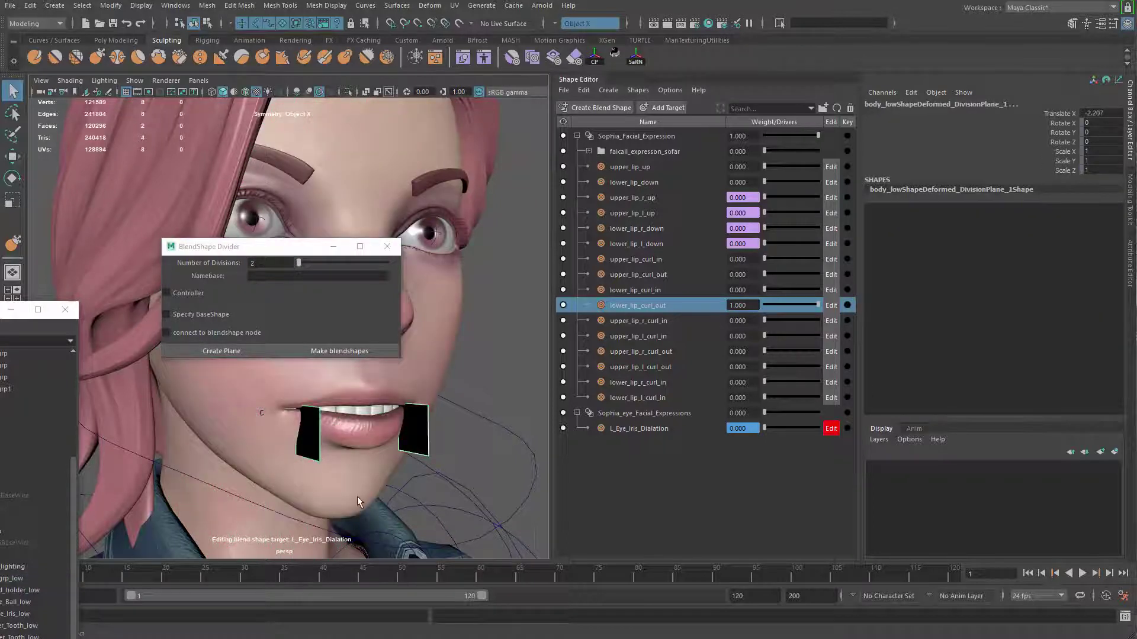
pyautogui.keyDown('alt'); pyautogui.moveTo(389, 416); pyautogui.dragTo(399, 425, button='middle'); pyautogui.keyUp('alt')
pyautogui.hotkey('ctrl', 'g')
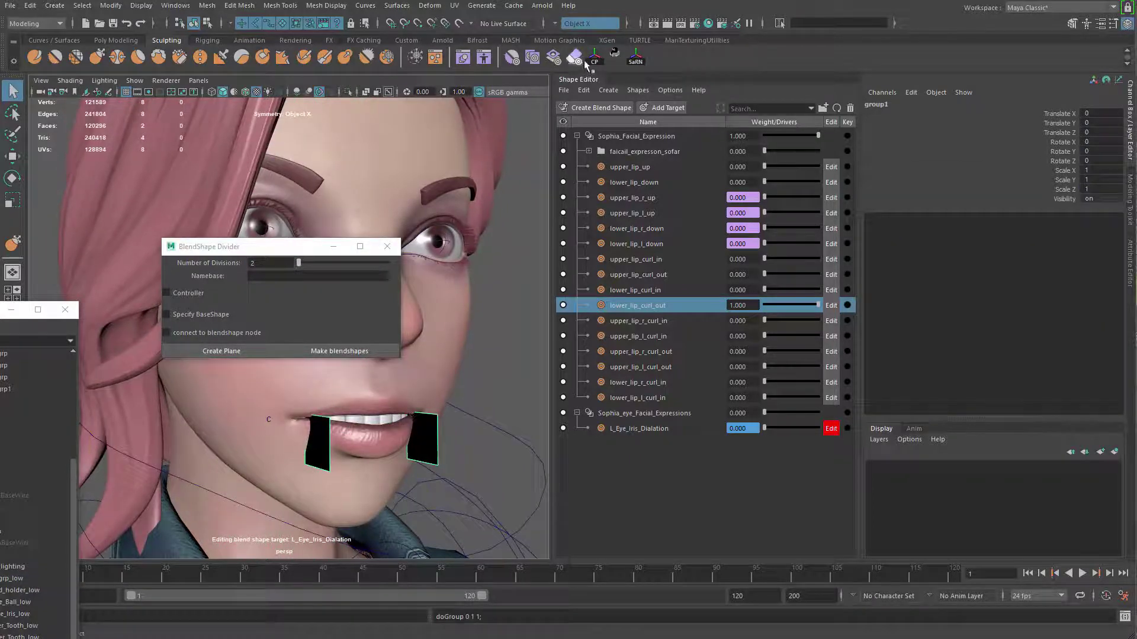
pyautogui.keyDown('alt'); pyautogui.moveTo(361, 376); pyautogui.dragTo(380, 338); pyautogui.keyUp('alt')
pyautogui.press('r')
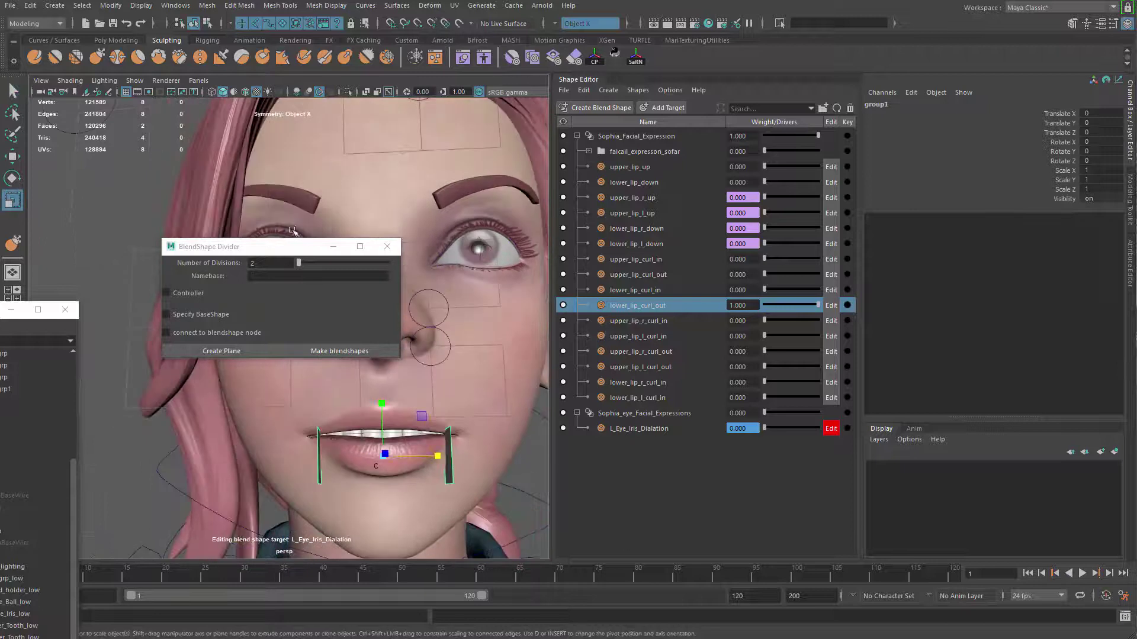
pyautogui.click(393, 246)
pyautogui.moveTo(439, 457)
pyautogui.mouseDown()
pyautogui.moveTo(426, 459)
pyautogui.moveTo(439, 468)
pyautogui.mouseUp()
pyautogui.press('q')
# Select the body mesh, reopen BlendShape Divider and generate the two split meshes of lower_lip_curl_out without specifying a base shape
pyautogui.click(500, 336)
pyautogui.keyDown('alt'); pyautogui.moveTo(500, 336); pyautogui.dragTo(532, 323); pyautogui.keyUp('alt')
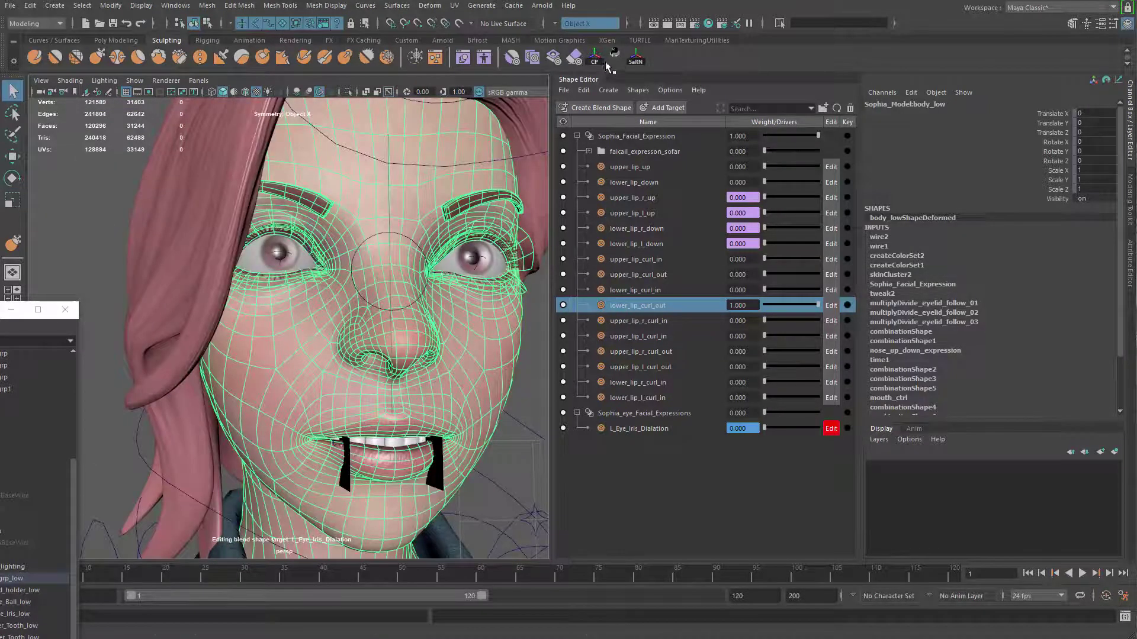
pyautogui.click(615, 60)
pyautogui.click(187, 294)
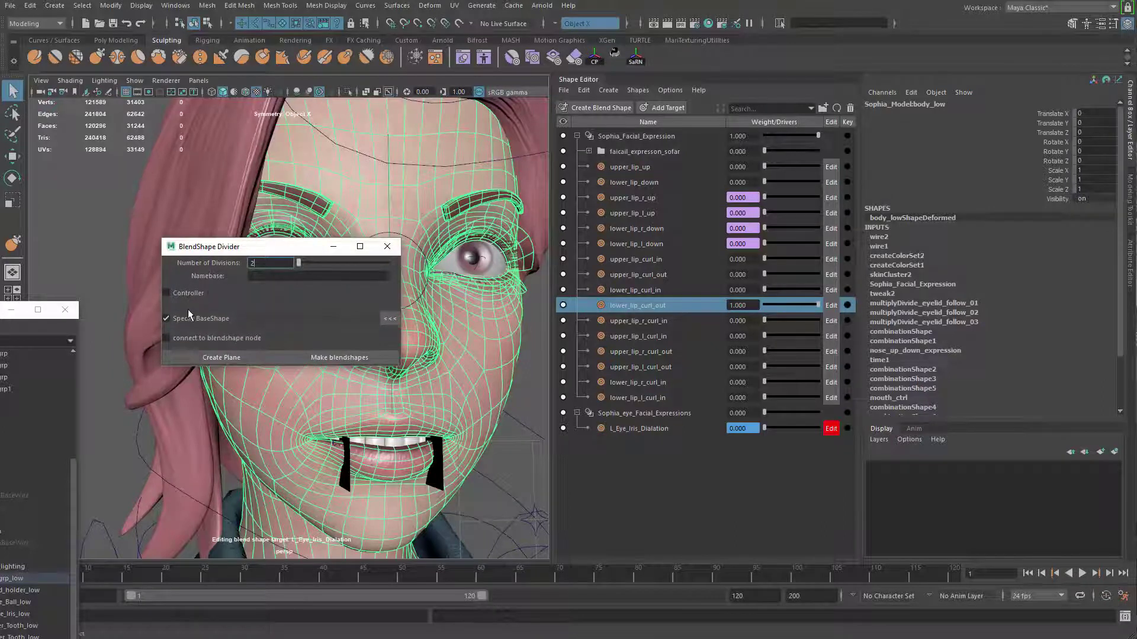
pyautogui.click(167, 319)
pyautogui.click(346, 358)
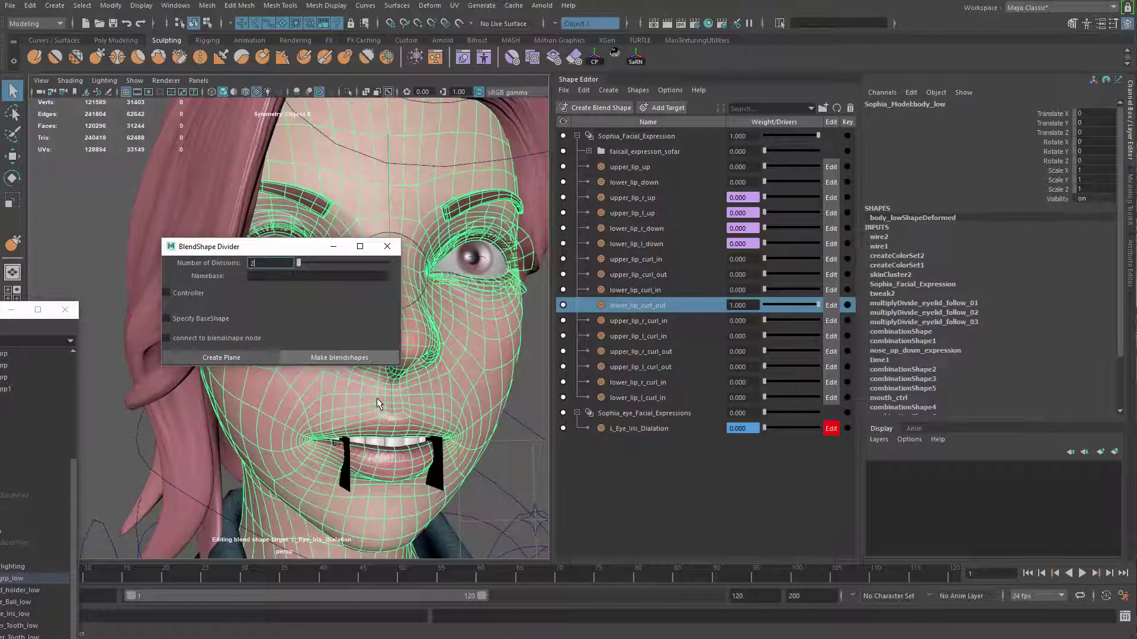
# Add the two split lower_lip_curl_out meshes as targets of Sophia_Facial_Expression and clear the leftover meshes and plane group from the scene
pyautogui.moveTo(14, 310); pyautogui.dragTo(372, 96)
pyautogui.click(331, 566)
pyautogui.keyDown('shift'); pyautogui.click(364, 578); pyautogui.keyUp('shift')
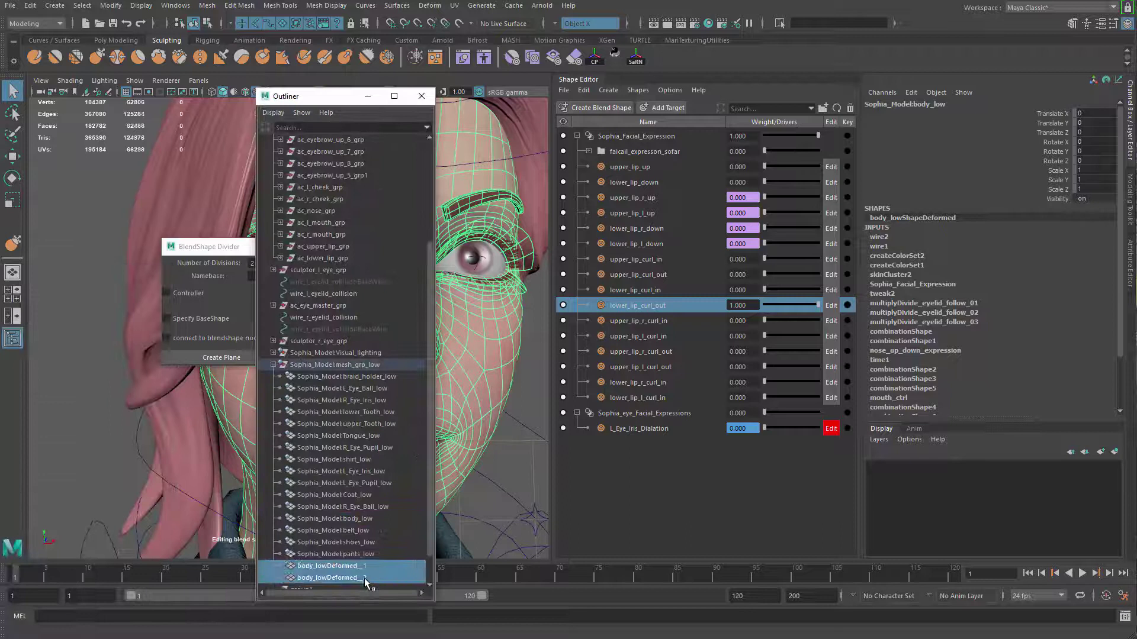
pyautogui.rightClick(638, 136)
pyautogui.click(684, 158)
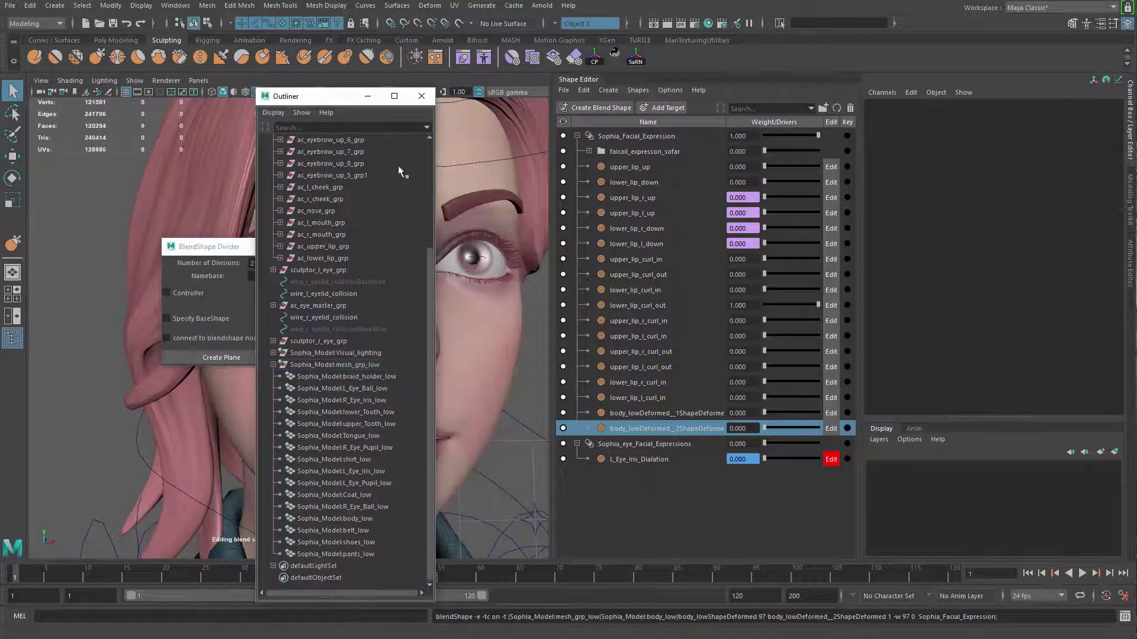
pyautogui.click(421, 96)
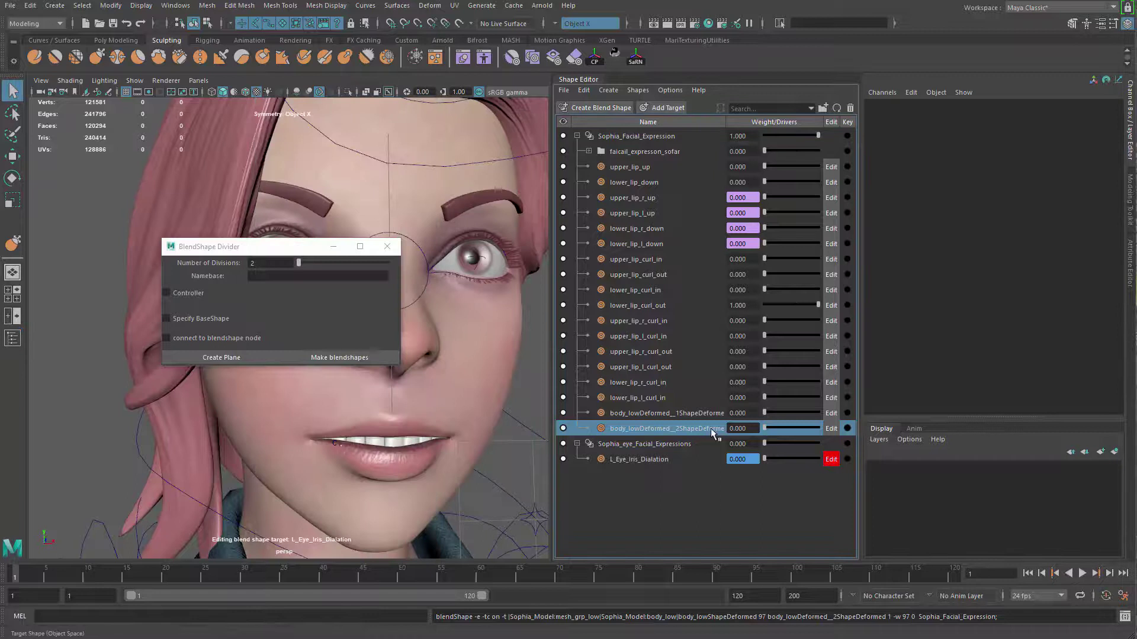
# Rename the first new lower-lip split target as lower_lip_r_curl_out, based on the original target's name
pyautogui.doubleClick(663, 305)
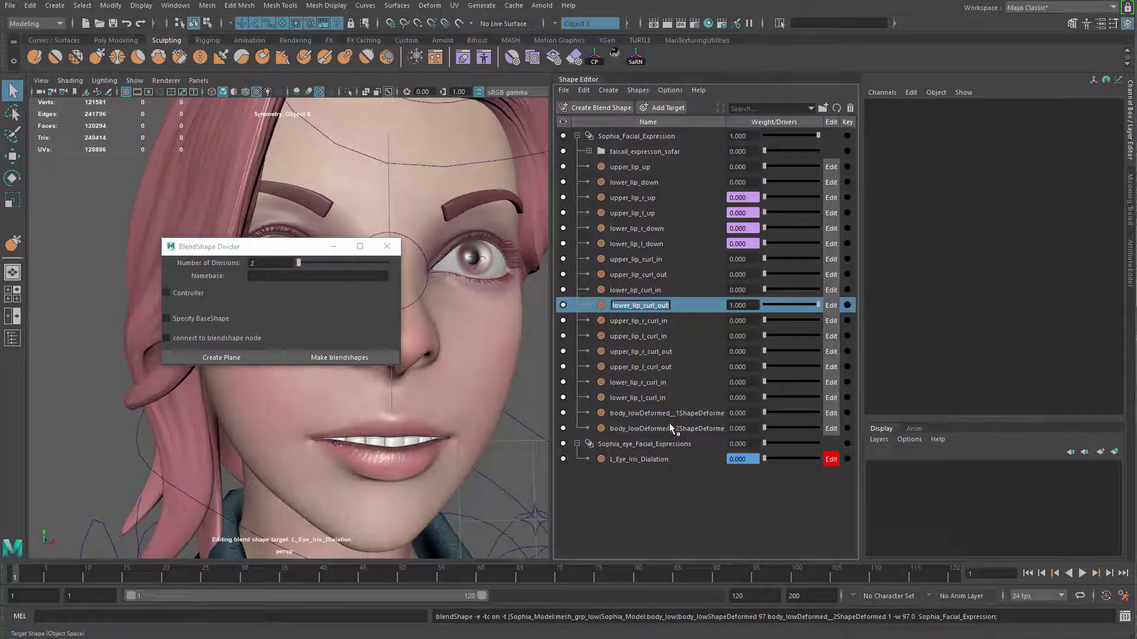
pyautogui.hotkey('ctrl', 'c')
pyautogui.doubleClick(647, 413)
pyautogui.hotkey('ctrl', 'v')
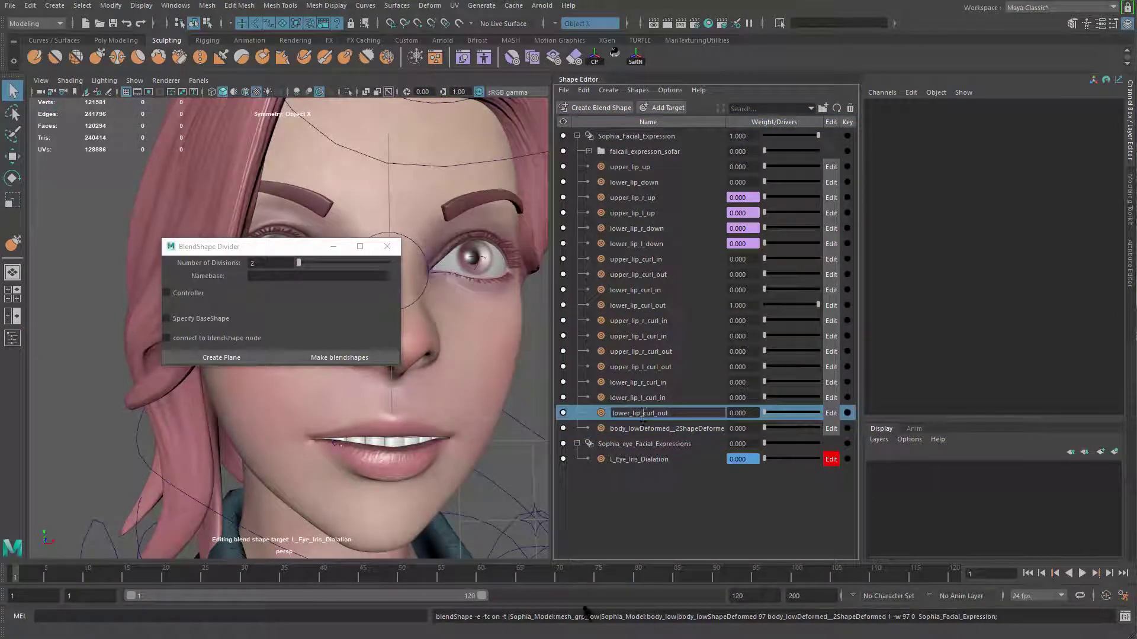
pyautogui.press('Return')
# Rename the second new split target as lower_lip_l_curl_out and reset the lower_lip_curl_out weight to 0
pyautogui.doubleClick(708, 430)
pyautogui.hotkey('ctrl', 'v')
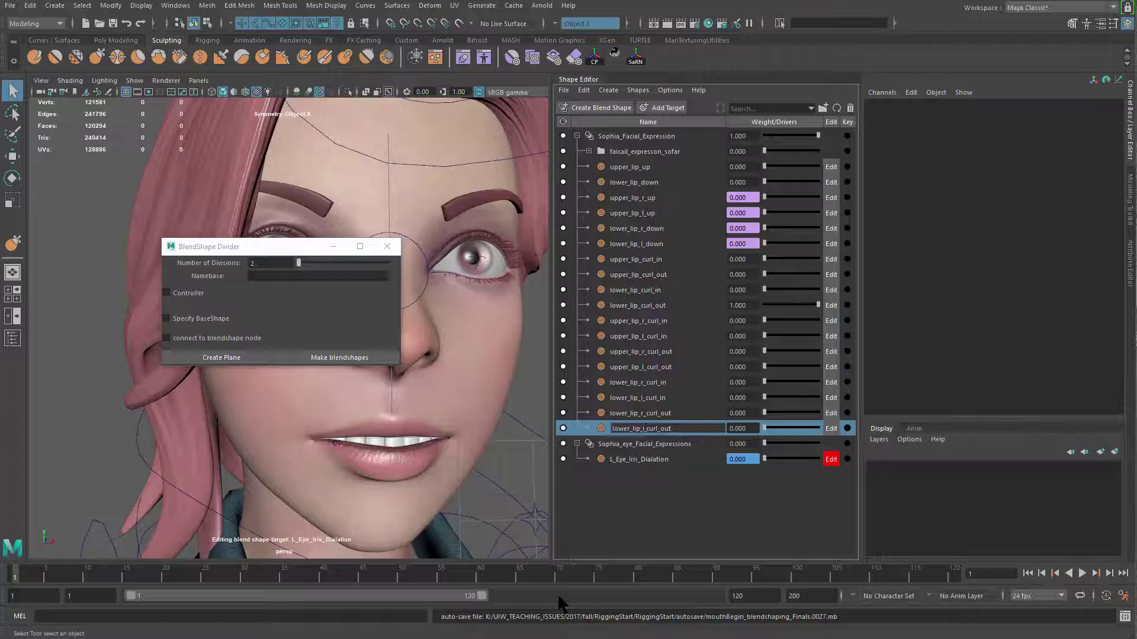
pyautogui.press('Return')
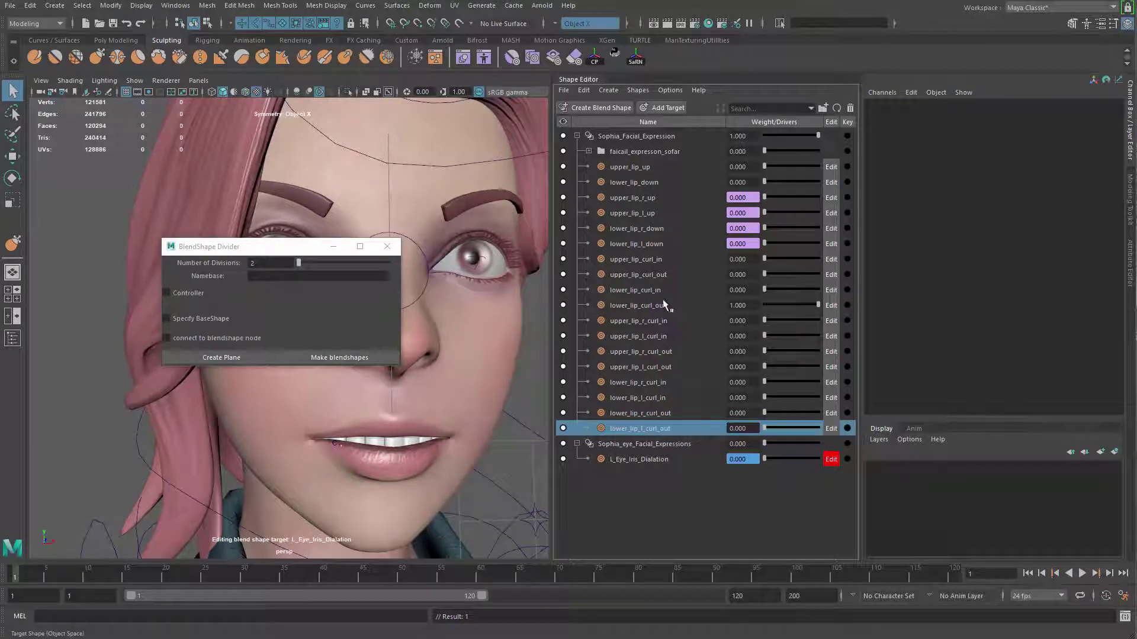
pyautogui.moveTo(773, 303); pyautogui.dragTo(759, 304)
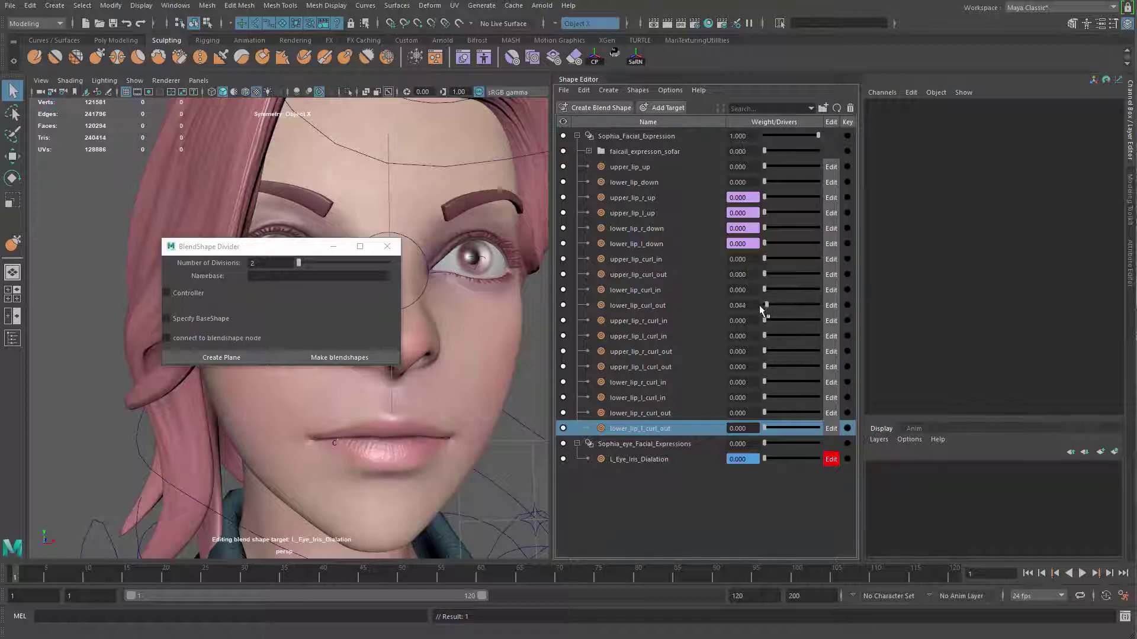
# Group the four unsplit upper and lower lip curl targets under the name lip_curl_original_shape
pyautogui.click(642, 258)
pyautogui.keyDown('shift'); pyautogui.click(644, 306); pyautogui.keyUp('shift')
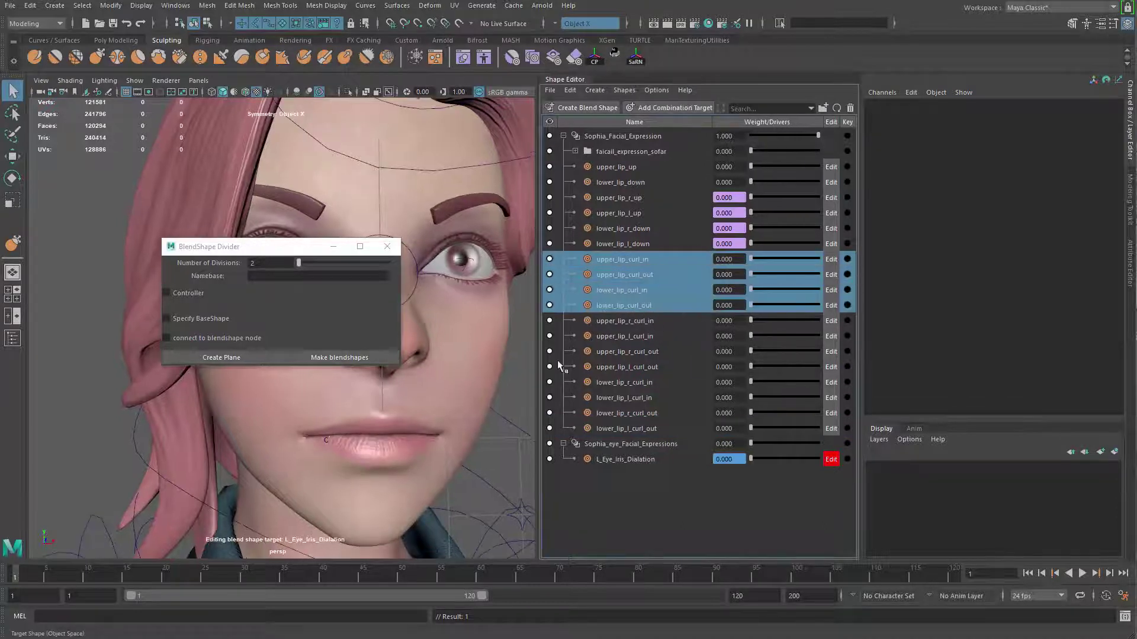
pyautogui.keyDown('alt'); pyautogui.moveTo(522, 373); pyautogui.dragTo(385, 424); pyautogui.keyUp('alt')
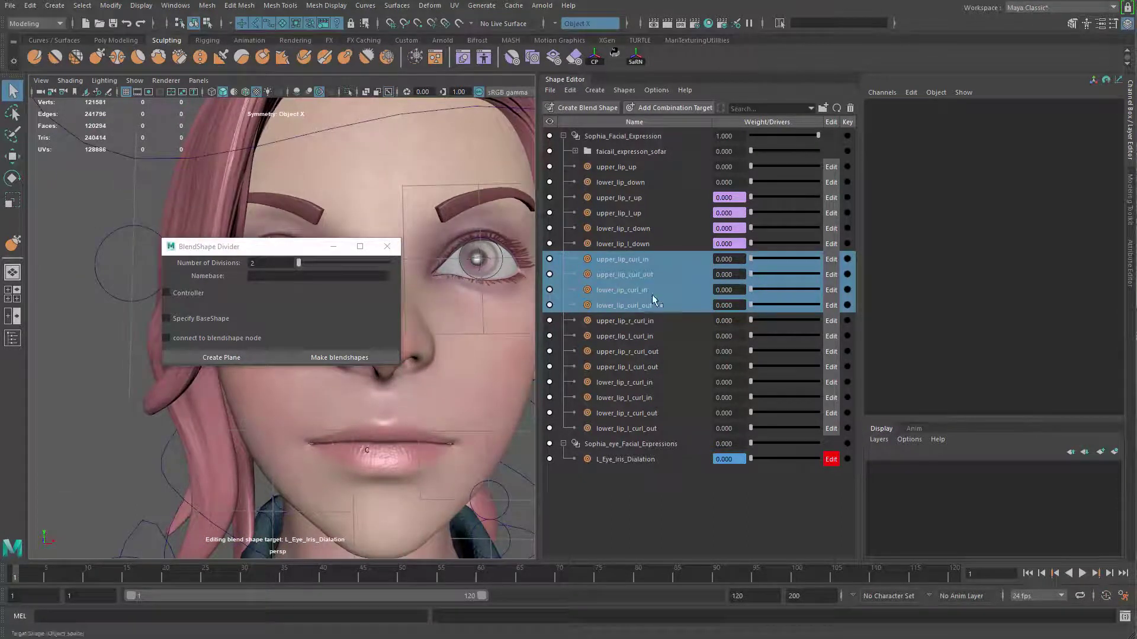
pyautogui.hotkey('ctrl', 'g')
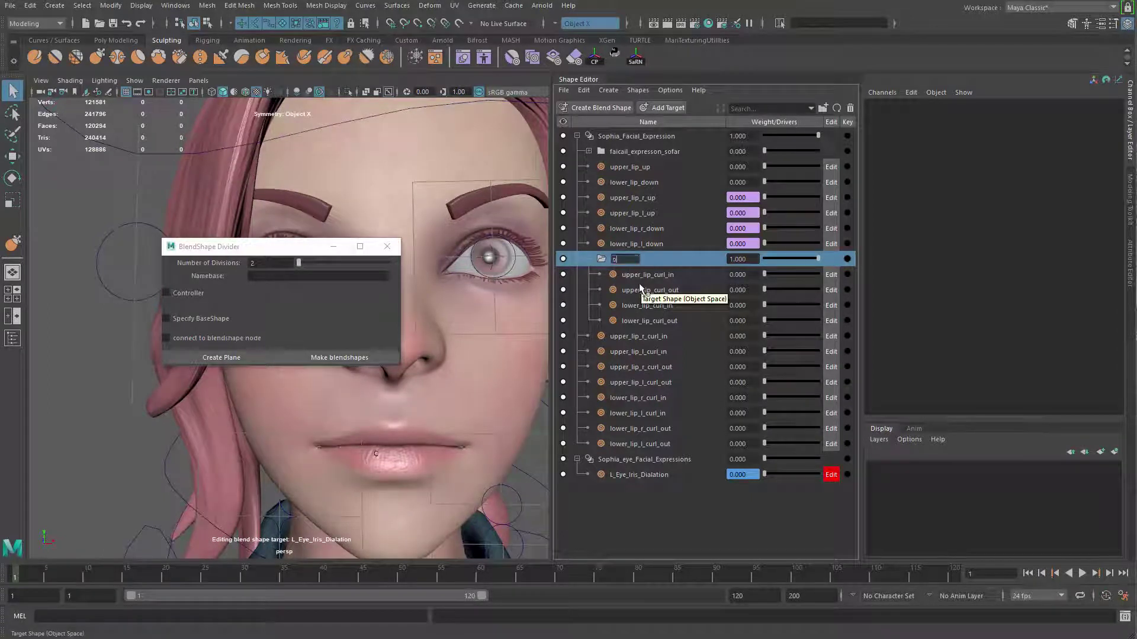
pyautogui.write('lip_')
pyautogui.write('curl_o')
pyautogui.write('riginal_shape')
pyautogui.press('Return')
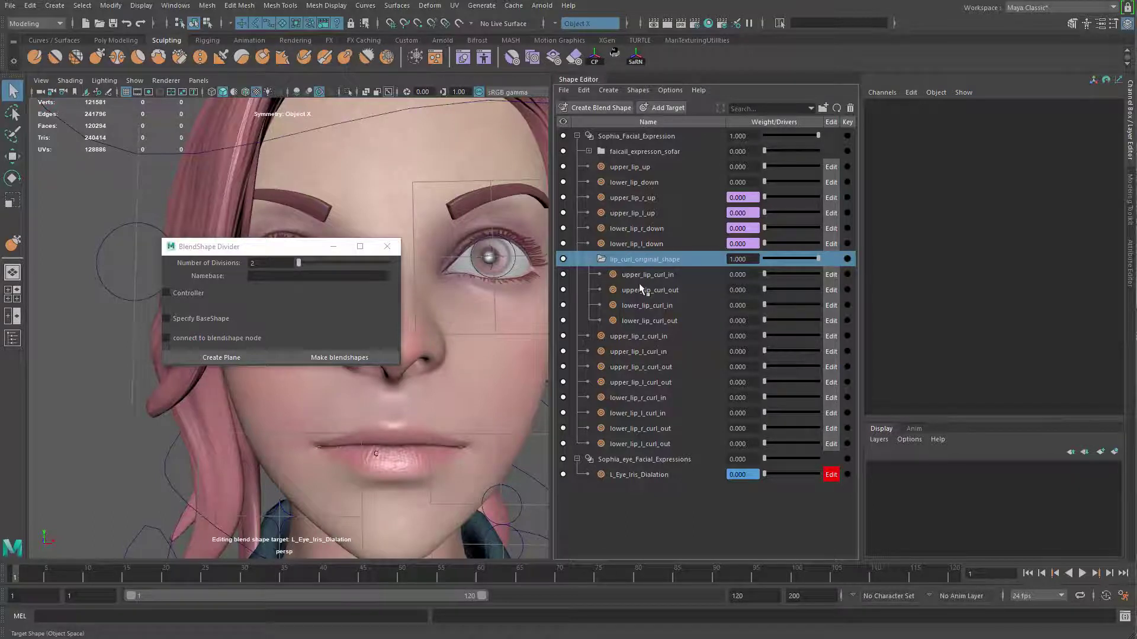
# Collapse the lip_curl_original_shape group, set its weight to 0 and move the BlendShape Divider window off the face
pyautogui.click(588, 260)
pyautogui.moveTo(810, 258); pyautogui.dragTo(762, 259)
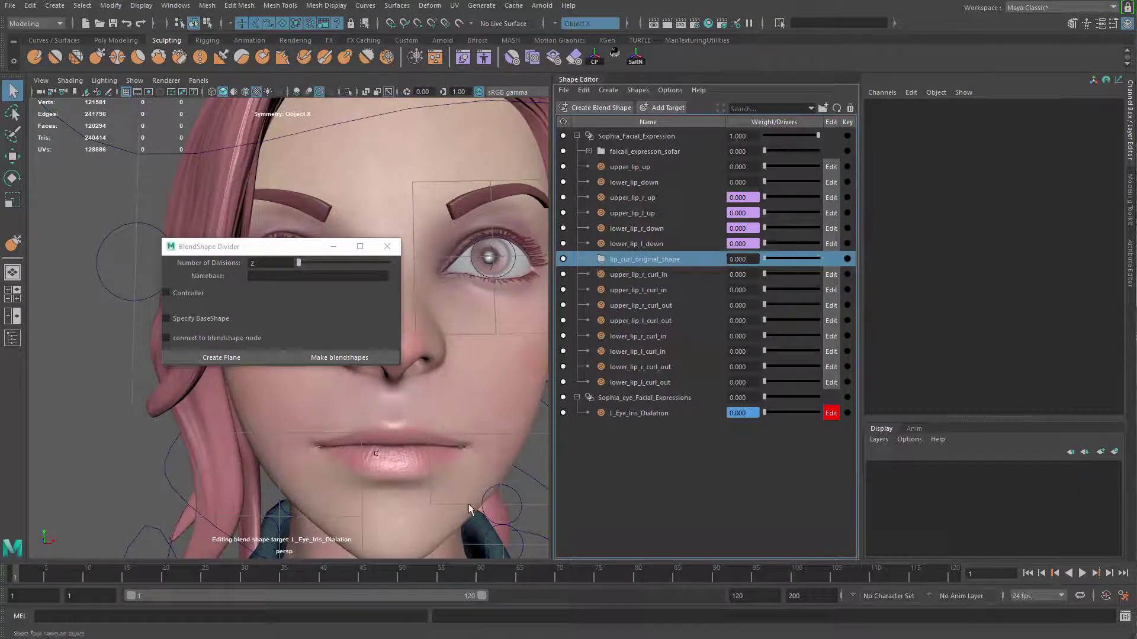
pyautogui.moveTo(309, 251); pyautogui.dragTo(0, 352)
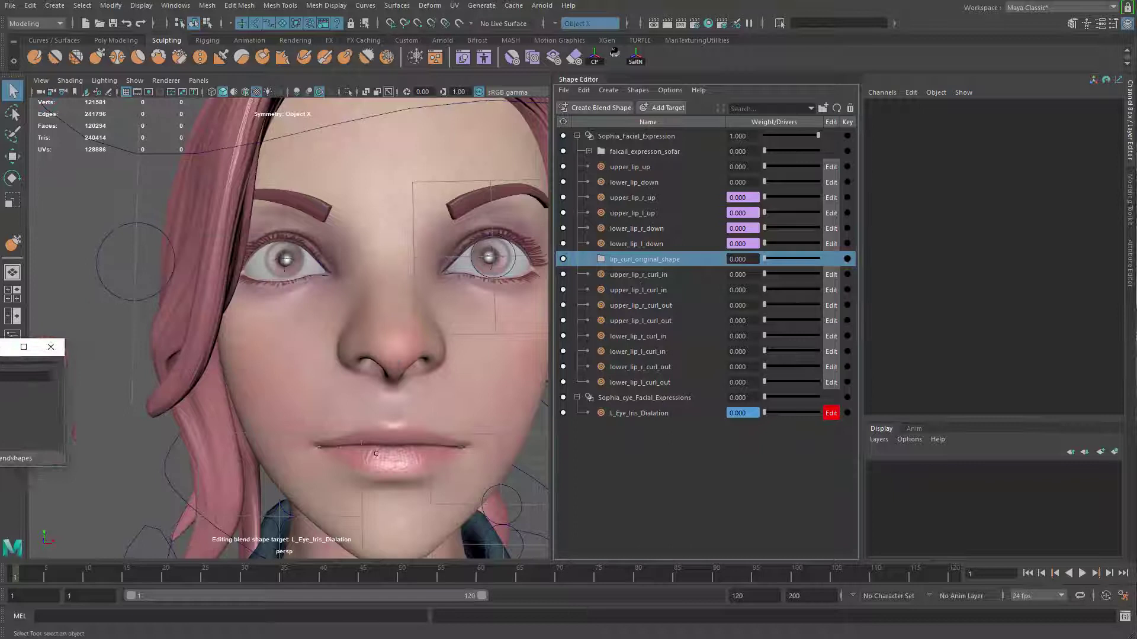
# Select the eight split lip curl targets from upper_lip_r_curl_in to lower_lip_l_curl_out and check the face from the side
pyautogui.click(650, 277)
pyautogui.keyDown('shift'); pyautogui.click(655, 385); pyautogui.keyUp('shift')
pyautogui.keyDown('alt'); pyautogui.moveTo(467, 375); pyautogui.dragTo(492, 374); pyautogui.keyUp('alt')
pyautogui.keyDown('alt'); pyautogui.moveTo(491, 374); pyautogui.dragTo(438, 363, button='right'); pyautogui.keyUp('alt')
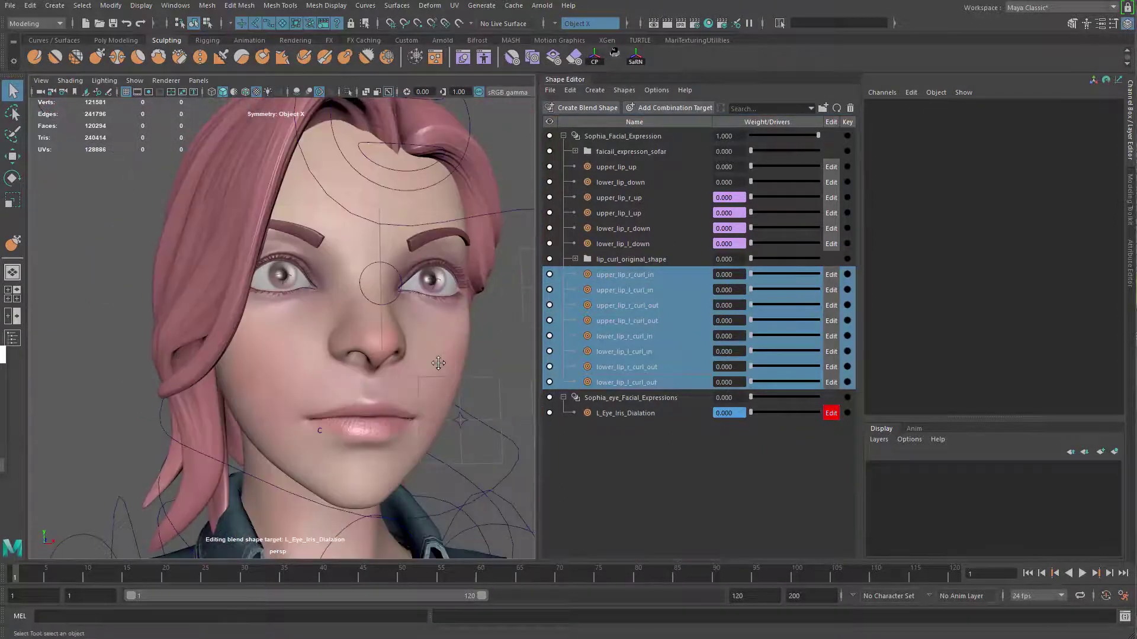
pyautogui.keyDown('alt'); pyautogui.moveTo(439, 363); pyautogui.dragTo(444, 349, button='middle'); pyautogui.keyUp('alt')
pyautogui.moveTo(762, 276); pyautogui.dragTo(538, 322)
pyautogui.keyDown('alt'); pyautogui.moveTo(419, 322); pyautogui.dragTo(311, 317, button='right'); pyautogui.keyUp('alt')
pyautogui.keyDown('alt'); pyautogui.moveTo(312, 317); pyautogui.dragTo(408, 332); pyautogui.keyUp('alt')
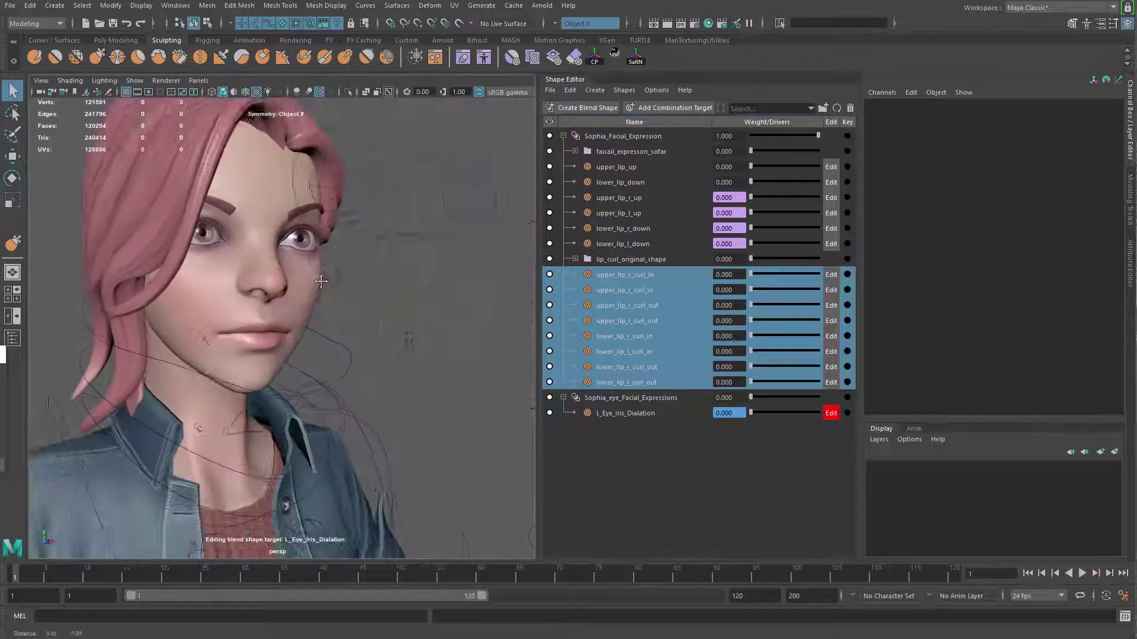
# Duplicate the ac_nose_grp control group, scale the copy to 0.071 and place it below the nose control at Translate Y -2.954
pyautogui.keyDown('alt'); pyautogui.moveTo(379, 385); pyautogui.dragTo(450, 474, button='right'); pyautogui.keyUp('alt')
pyautogui.keyDown('alt'); pyautogui.moveTo(465, 279); pyautogui.dragTo(435, 226); pyautogui.keyUp('alt')
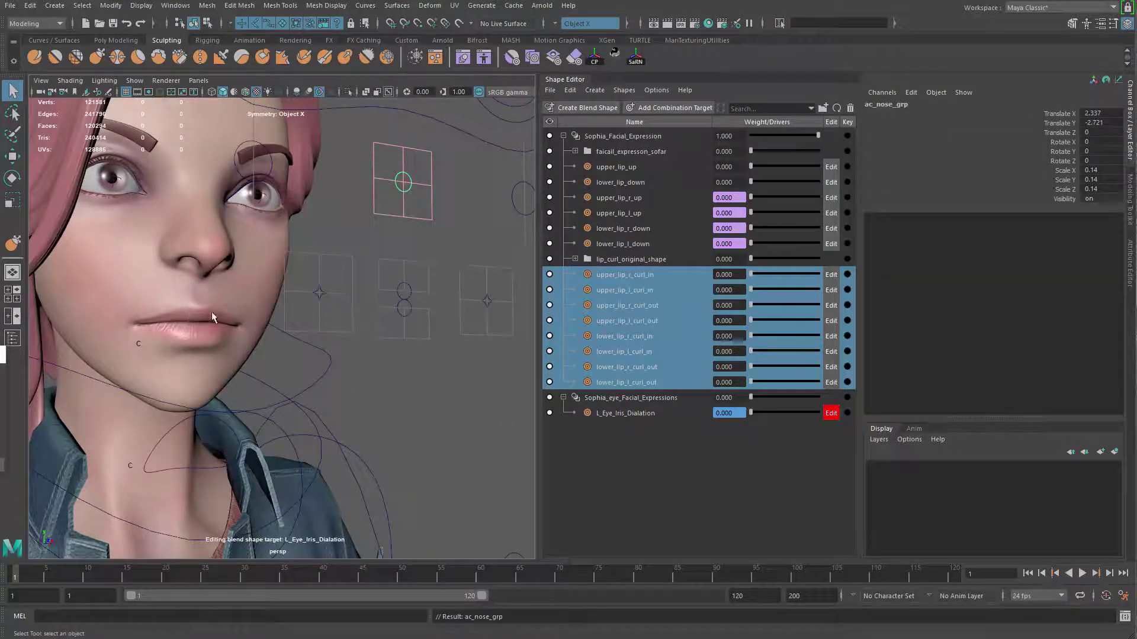
pyautogui.click(405, 379)
pyautogui.click(413, 228)
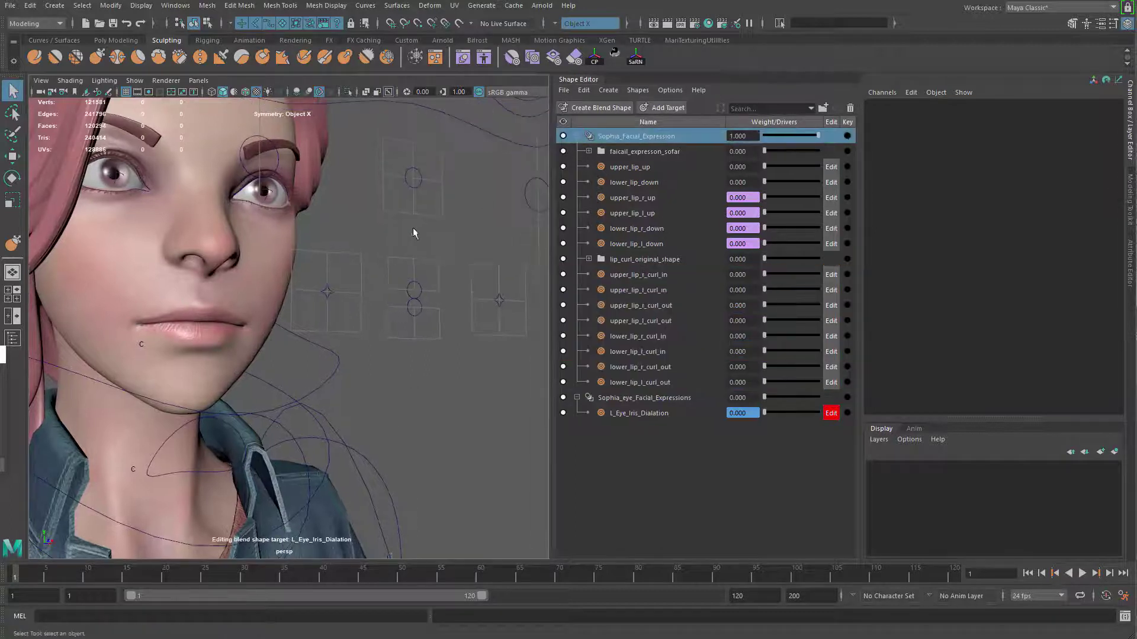
pyautogui.click(425, 185)
pyautogui.press('Up')
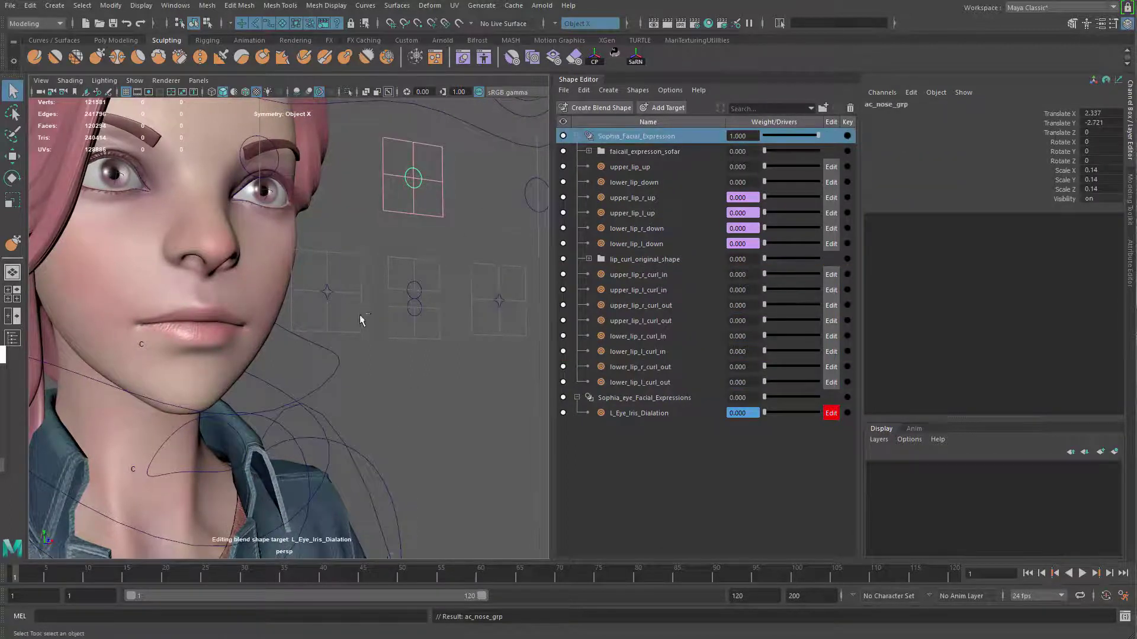
pyautogui.keyDown('alt'); pyautogui.moveTo(401, 265); pyautogui.dragTo(392, 285); pyautogui.keyUp('alt')
pyautogui.keyDown('alt'); pyautogui.moveTo(392, 286); pyautogui.dragTo(431, 317, button='middle'); pyautogui.keyUp('alt')
pyautogui.press('w')
pyautogui.moveTo(364, 218); pyautogui.dragTo(347, 316)
pyautogui.press('r')
pyautogui.press('w')
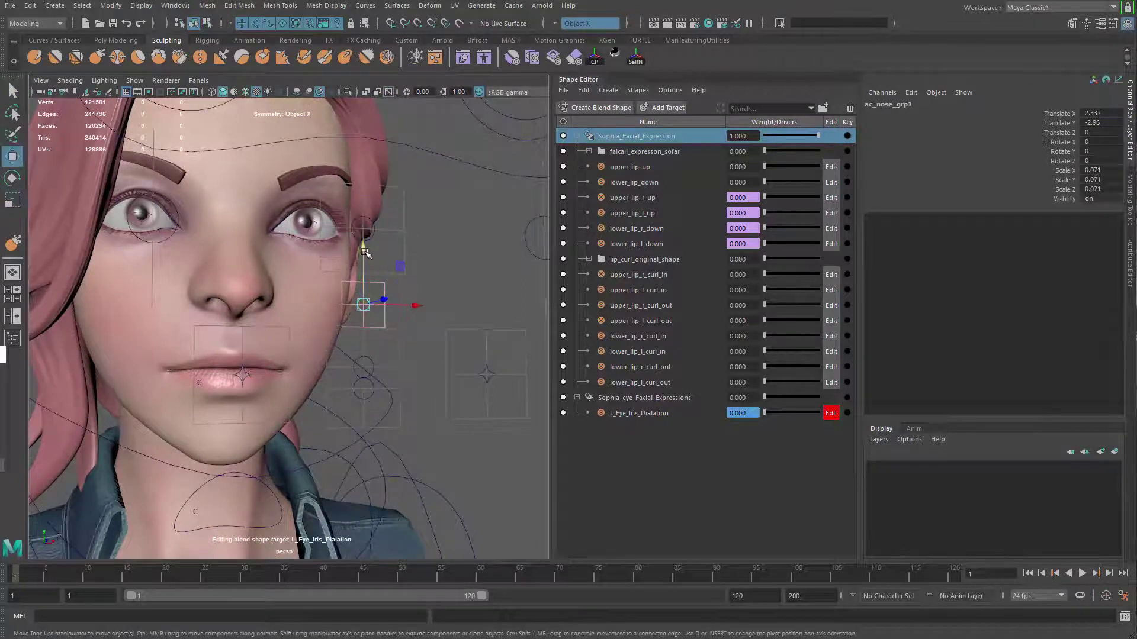
pyautogui.moveTo(364, 247); pyautogui.dragTo(365, 248)
pyautogui.keyDown('alt'); pyautogui.moveTo(366, 251); pyautogui.dragTo(396, 264); pyautogui.keyUp('alt')
pyautogui.keyDown('alt'); pyautogui.moveTo(396, 265); pyautogui.dragTo(350, 218, button='middle'); pyautogui.keyUp('alt')
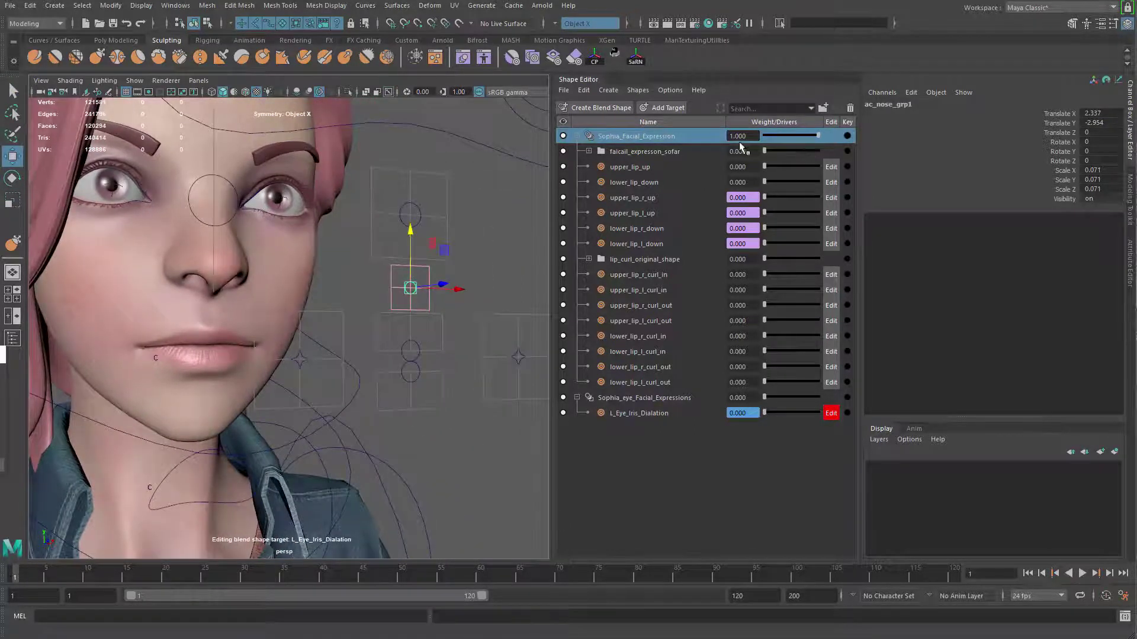
# Replace nose with upper_lip_curl in the names throughout the duplicated control group's hierarchy
pyautogui.click(13, 338)
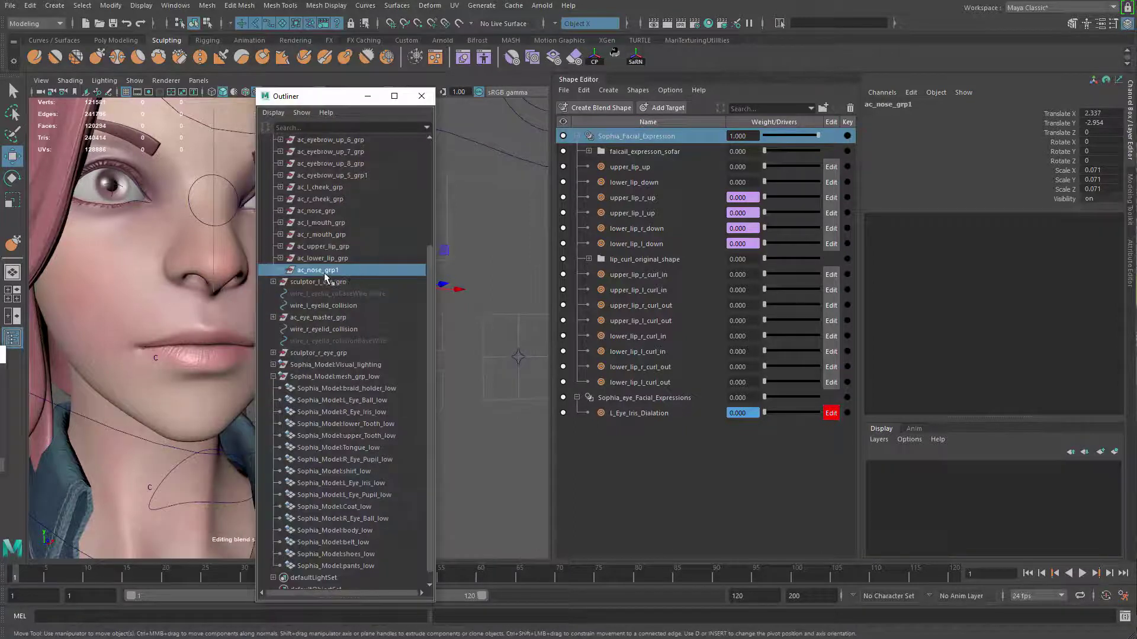
pyautogui.click(635, 58)
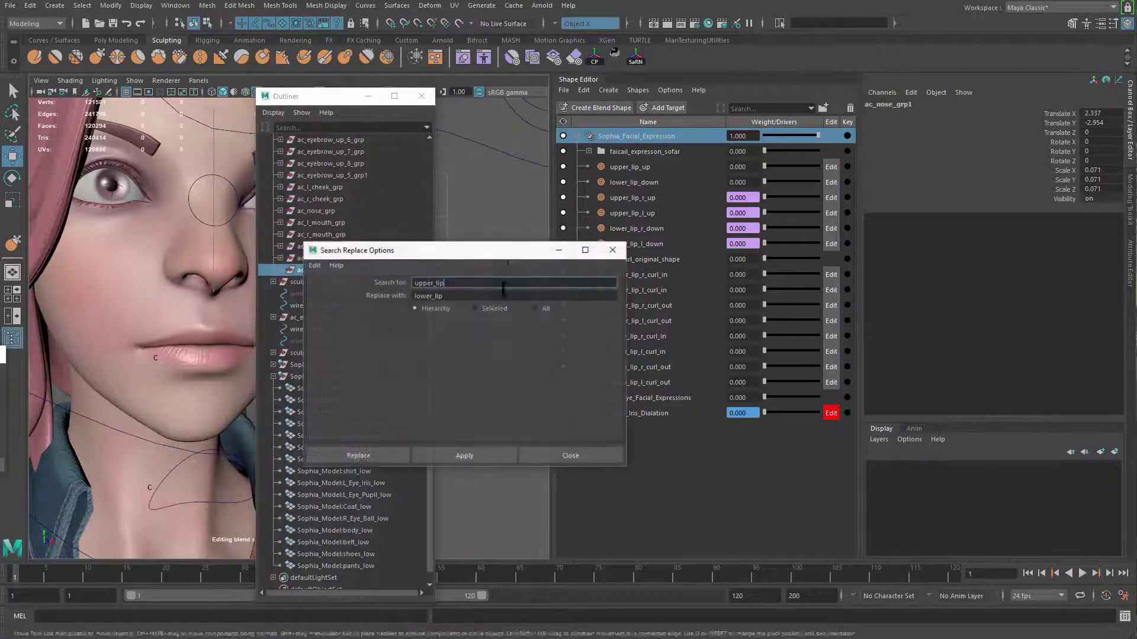
pyautogui.doubleClick(466, 282)
pyautogui.write('nose')
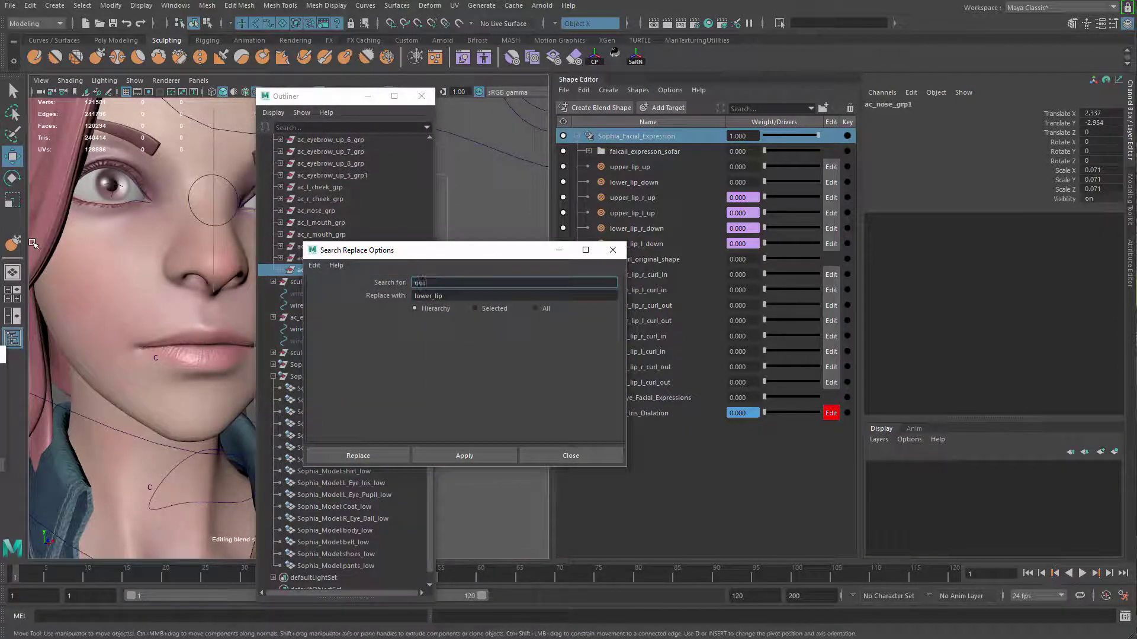
pyautogui.press('Tab')
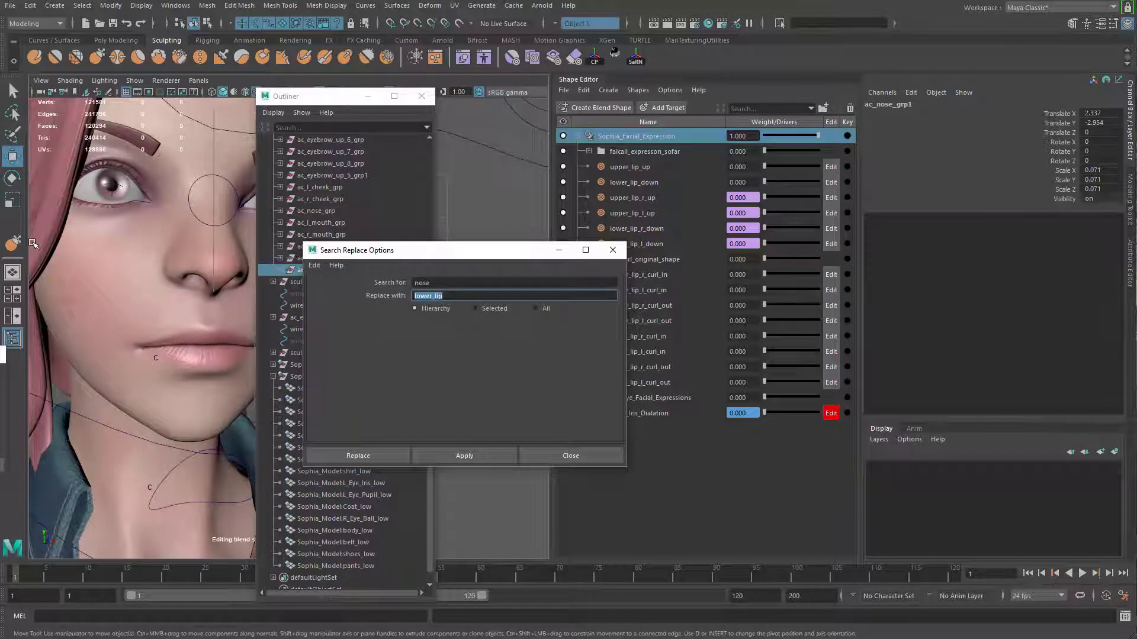
pyautogui.click(440, 296)
pyautogui.write('pp')
pyautogui.click(465, 457)
pyautogui.moveTo(464, 251); pyautogui.dragTo(621, 239)
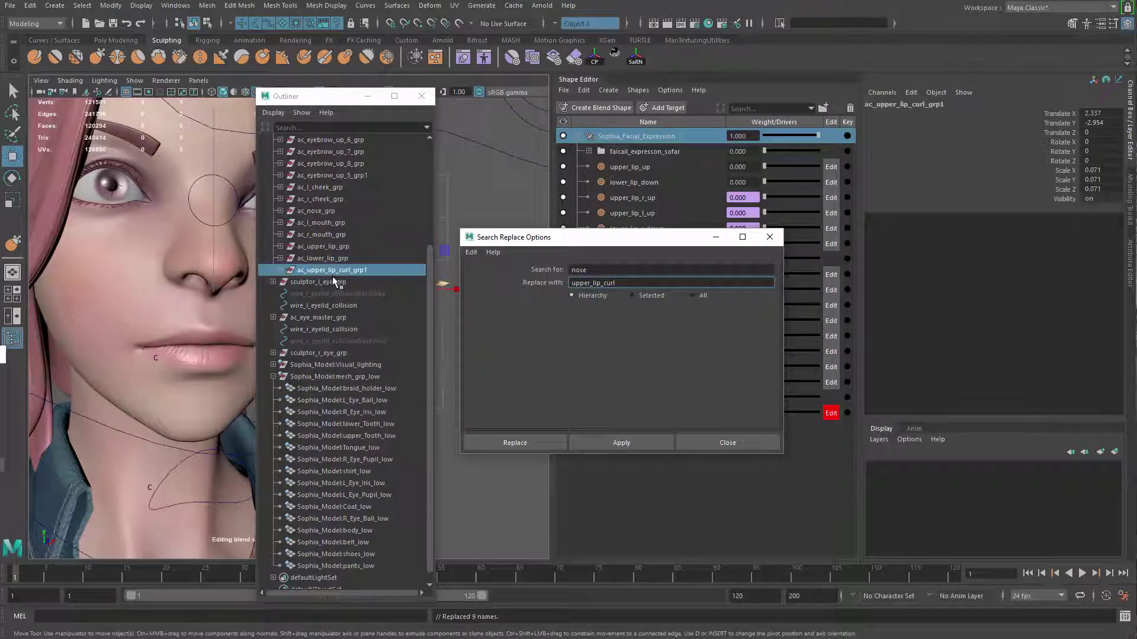
# Rename the duplicated control group as ac_upper_lip_curl_grp, without the trailing 1
pyautogui.click(386, 263)
pyautogui.click(384, 270)
pyautogui.doubleClick(383, 270)
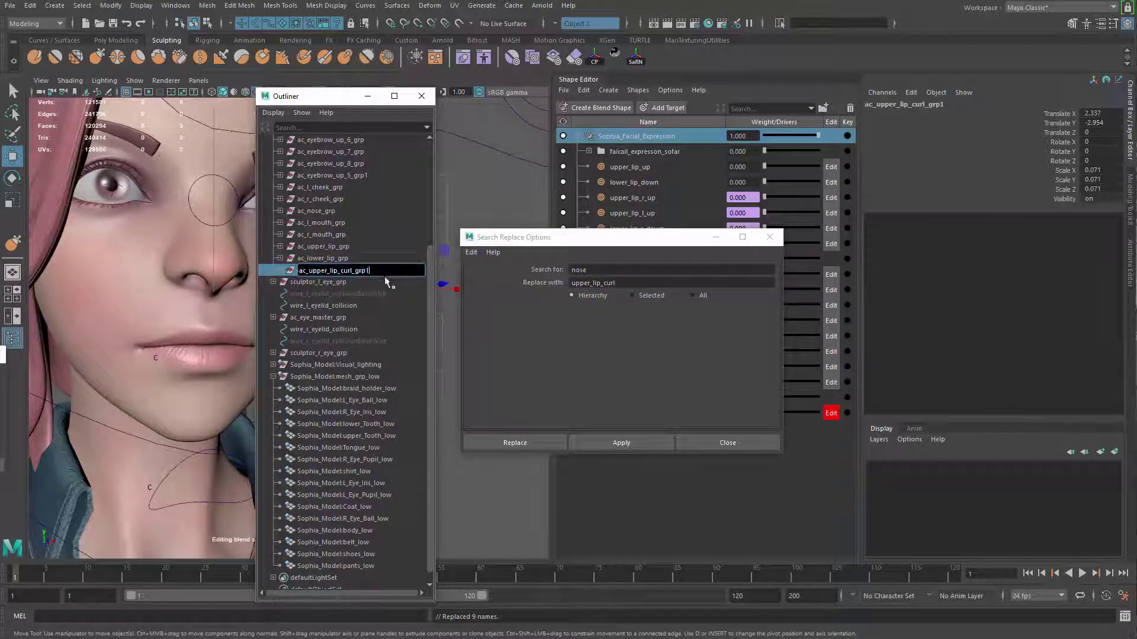
pyautogui.press('BackSpace')
pyautogui.press('Return')
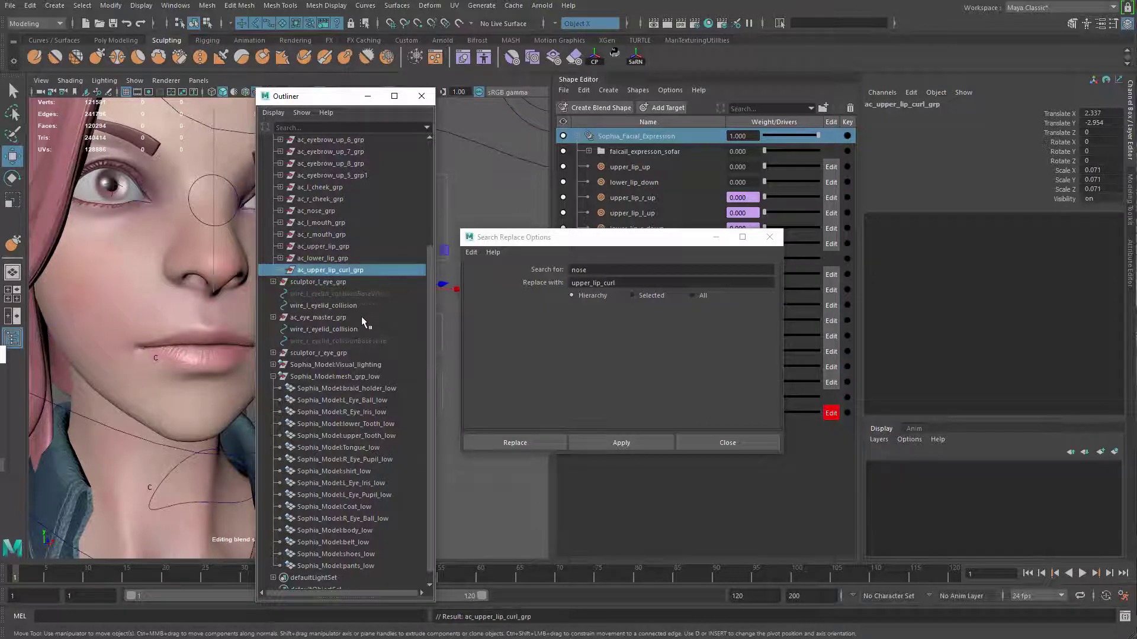
# Duplicate ac_upper_lip_curl_grp and replace upper with lower in the names of the copy's hierarchy
pyautogui.click(361, 307)
pyautogui.click(360, 274)
pyautogui.hotkey('ctrl', 'd')
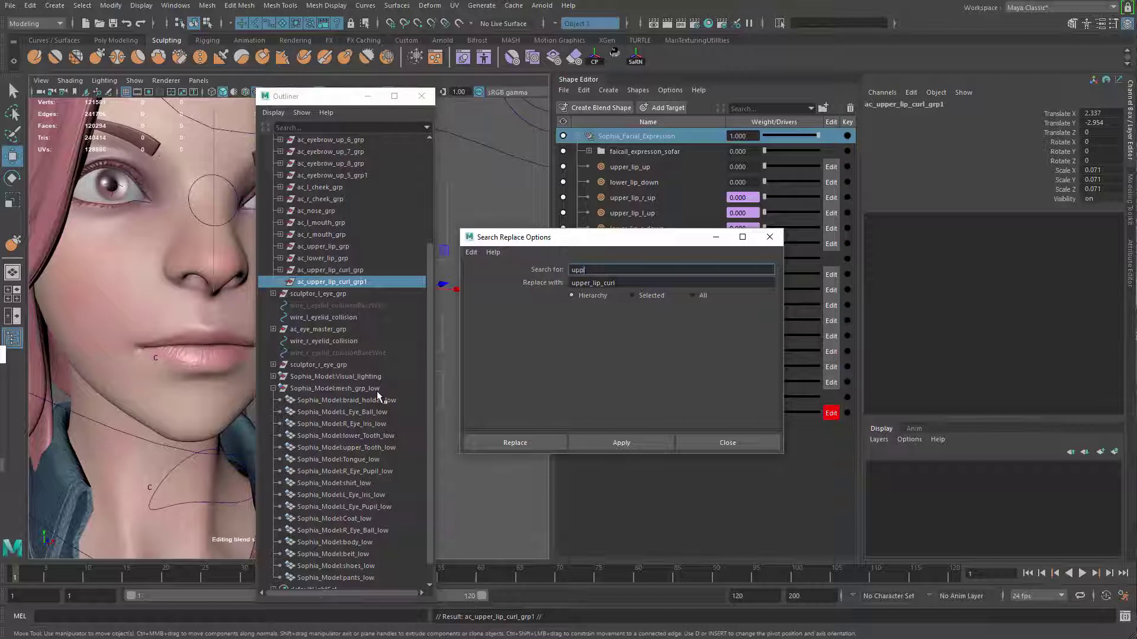
pyautogui.press('BackSpace')
pyautogui.write('er')
pyautogui.press('Tab')
pyautogui.write('lower')
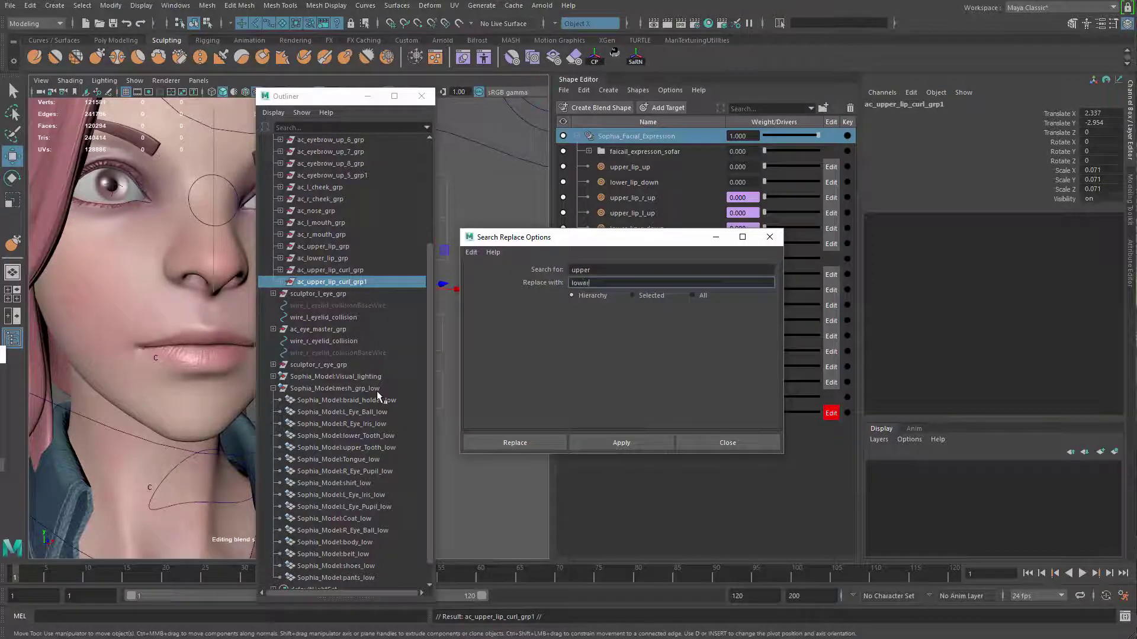
pyautogui.click(530, 442)
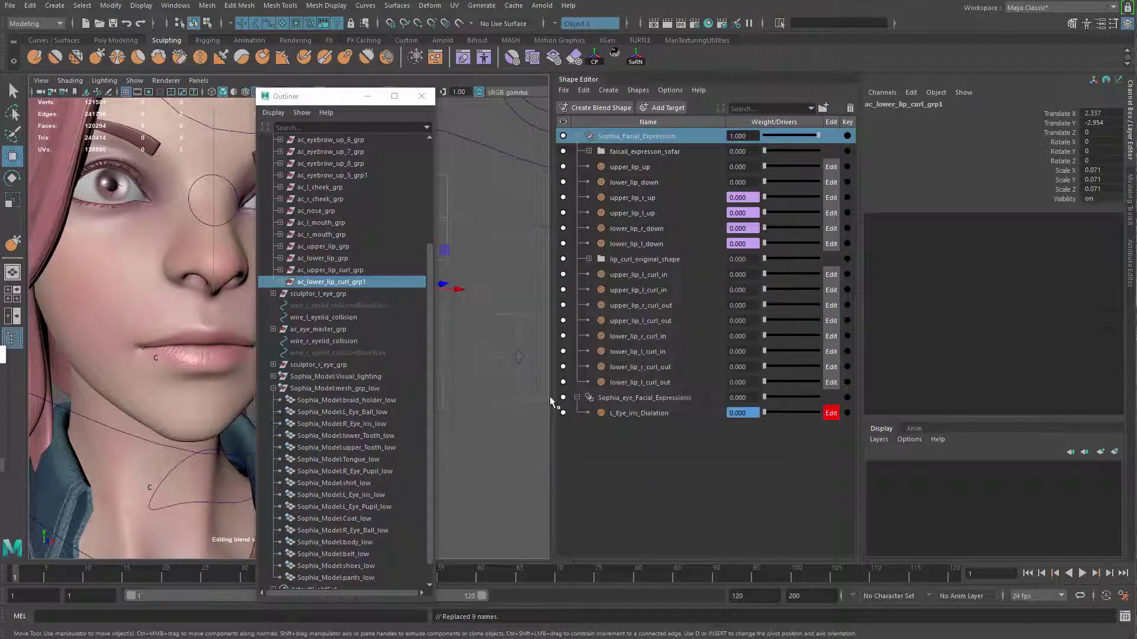
# Rename the copied group as ac_lower_lip_curl_grp and move it below the lower lip control
pyautogui.doubleClick(374, 281)
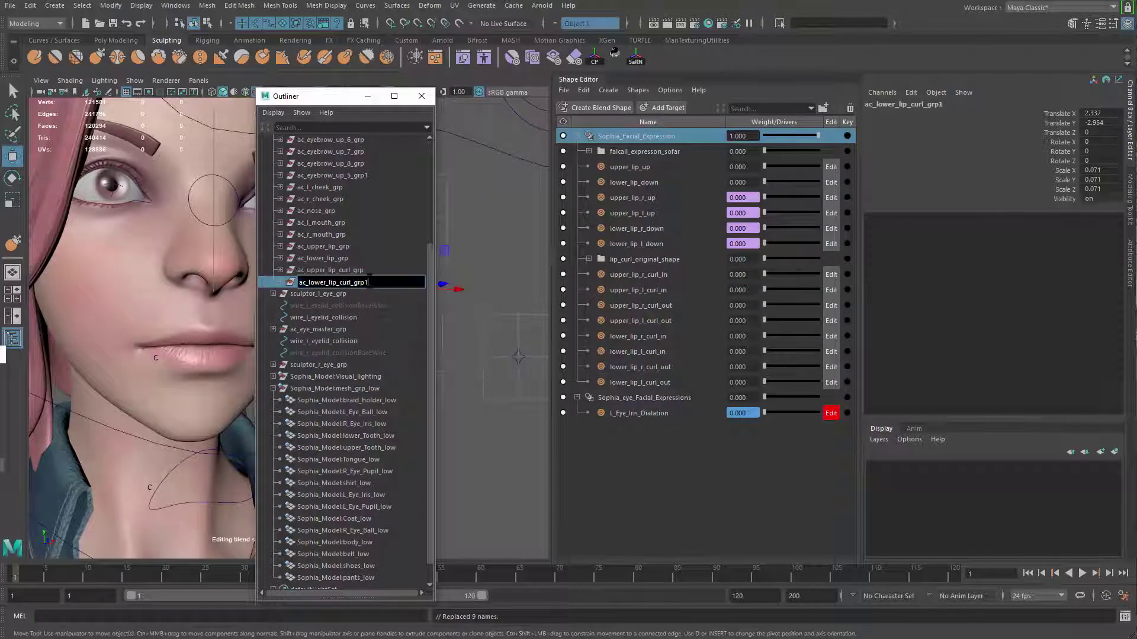
pyautogui.press('BackSpace')
pyautogui.press('Return')
pyautogui.moveTo(335, 100); pyautogui.dragTo(161, 153)
pyautogui.keyDown('alt'); pyautogui.moveTo(426, 301); pyautogui.dragTo(438, 216, button='middle'); pyautogui.keyUp('alt')
pyautogui.moveTo(420, 149); pyautogui.dragTo(496, 359)
# Test moving the ac_lower_lip_curl control within its frame, undo the move and put the Outliner away
pyautogui.press('q')
pyautogui.click(418, 337)
pyautogui.press('w')
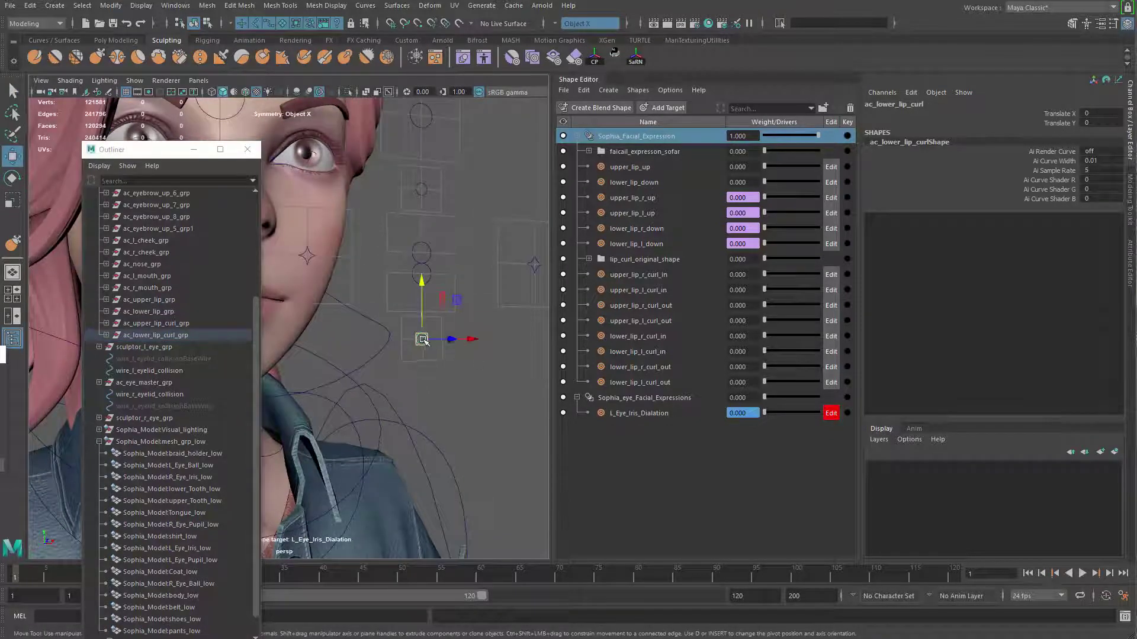
pyautogui.moveTo(421, 339); pyautogui.dragTo(427, 334)
pyautogui.hotkey('ctrl', 'z')
pyautogui.moveTo(194, 150); pyautogui.dragTo(175, 174)
pyautogui.click(175, 174)
pyautogui.moveTo(361, 261)
pyautogui.keyDown('alt'); pyautogui.mouseDown()
pyautogui.moveTo(311, 260)
pyautogui.moveTo(340, 266)
pyautogui.mouseUp(); pyautogui.keyUp('alt')
pyautogui.keyDown('alt'); pyautogui.moveTo(340, 266); pyautogui.dragTo(290, 314, button='middle'); pyautogui.keyUp('alt')
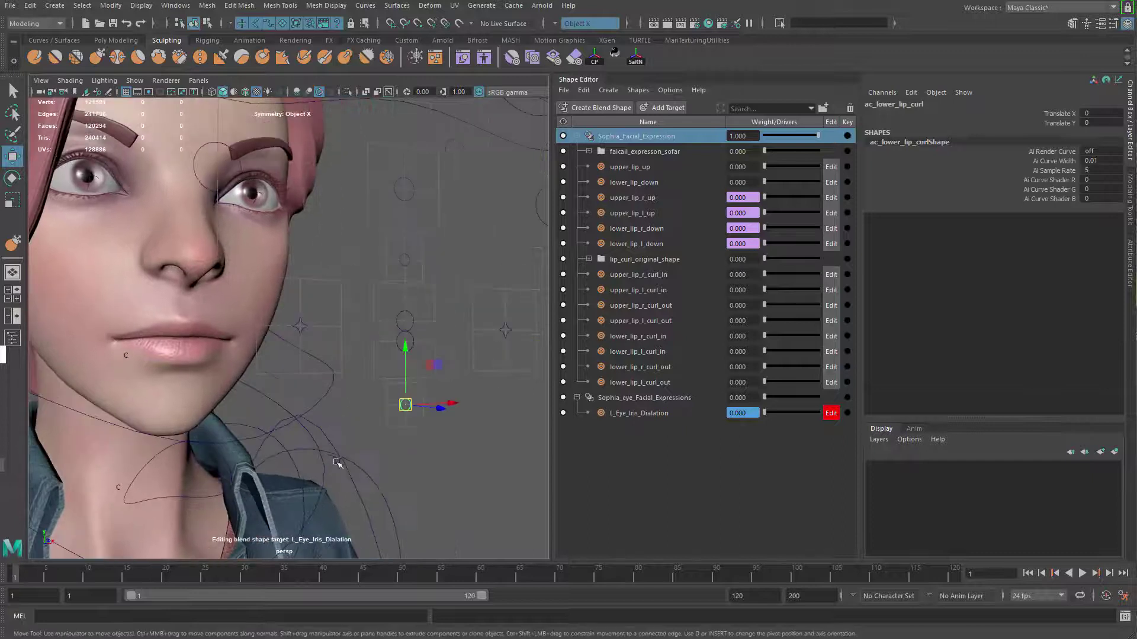
pyautogui.click(340, 458)
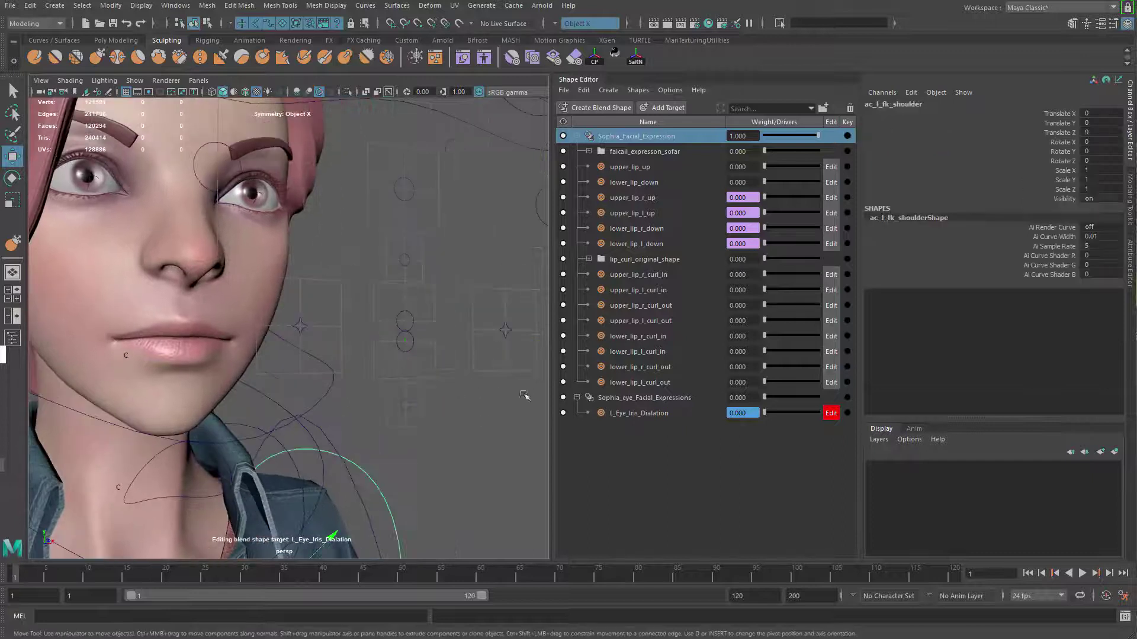
# Open the Expression Editor from the upper_lip_r_curl_in weight, filter by expression name and load the mouth_ctrl expression
pyautogui.rightClick(752, 276)
pyautogui.click(780, 282)
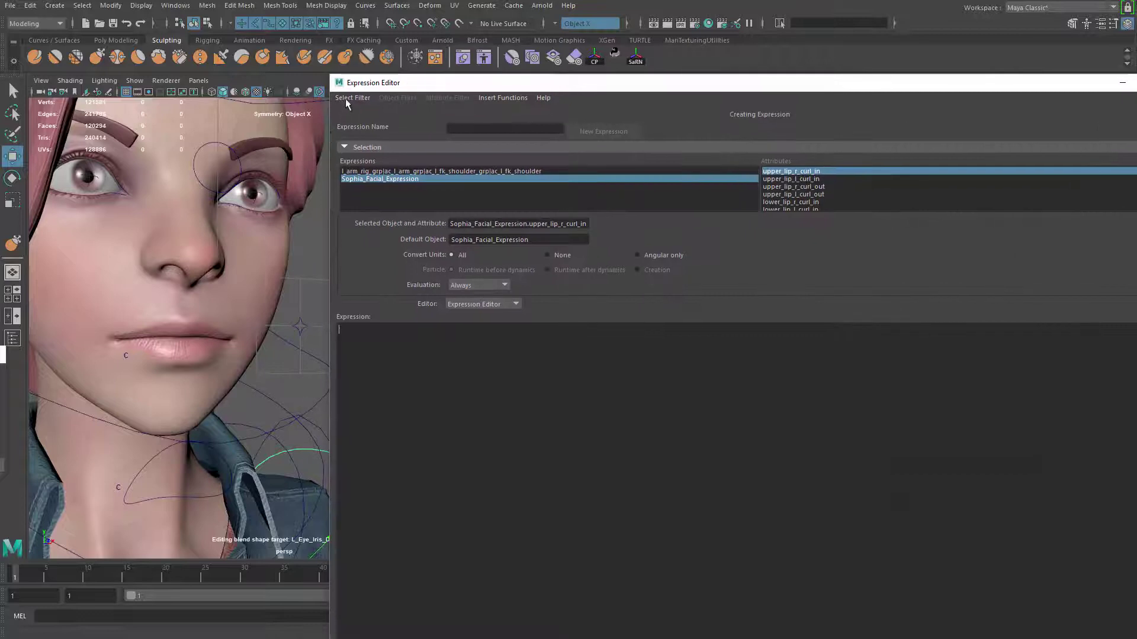
pyautogui.click(353, 98)
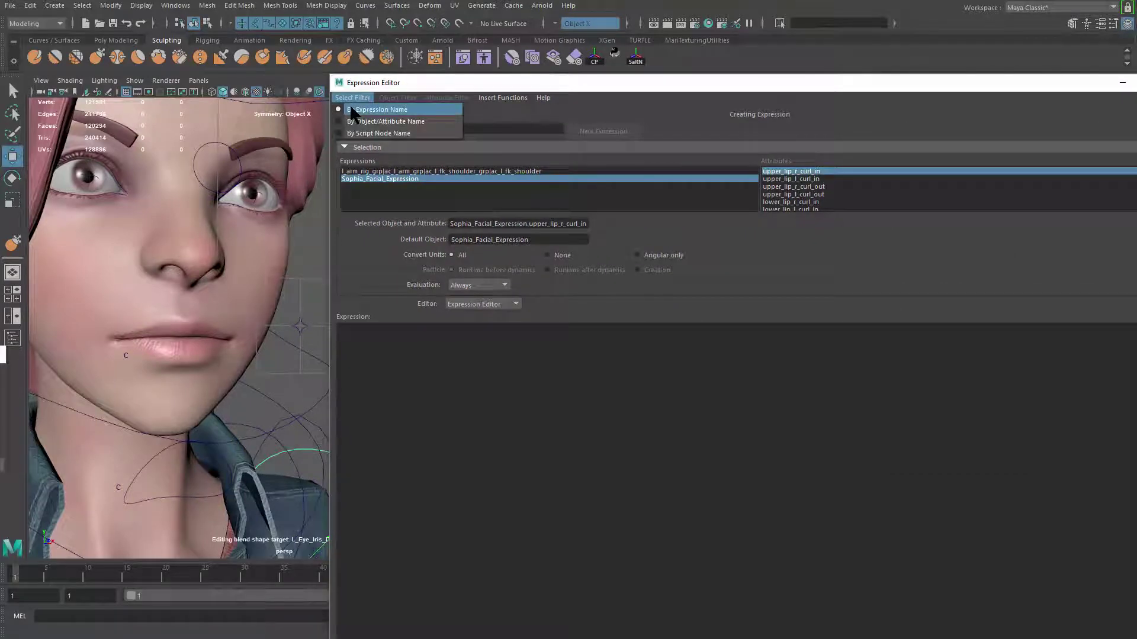
pyautogui.click(355, 117)
pyautogui.click(383, 172)
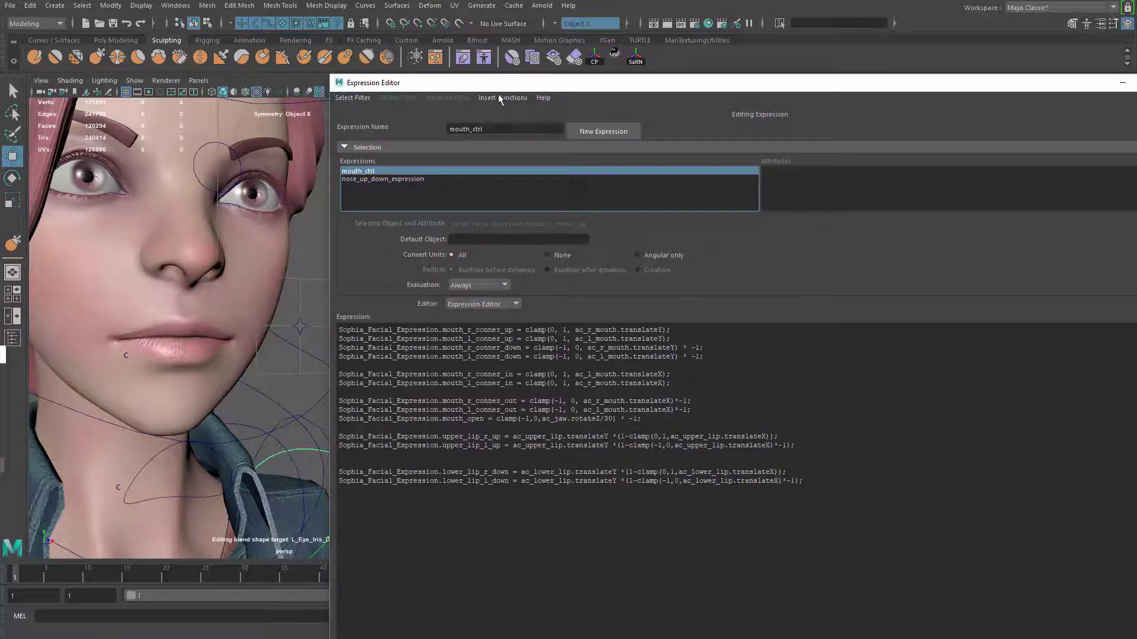
# Select the ac_upper_lip_curl and ac_lower_lip_curl controls together through the Outliner, keeping the windows clear of them
pyautogui.moveTo(502, 87); pyautogui.dragTo(783, 138)
pyautogui.click(405, 405)
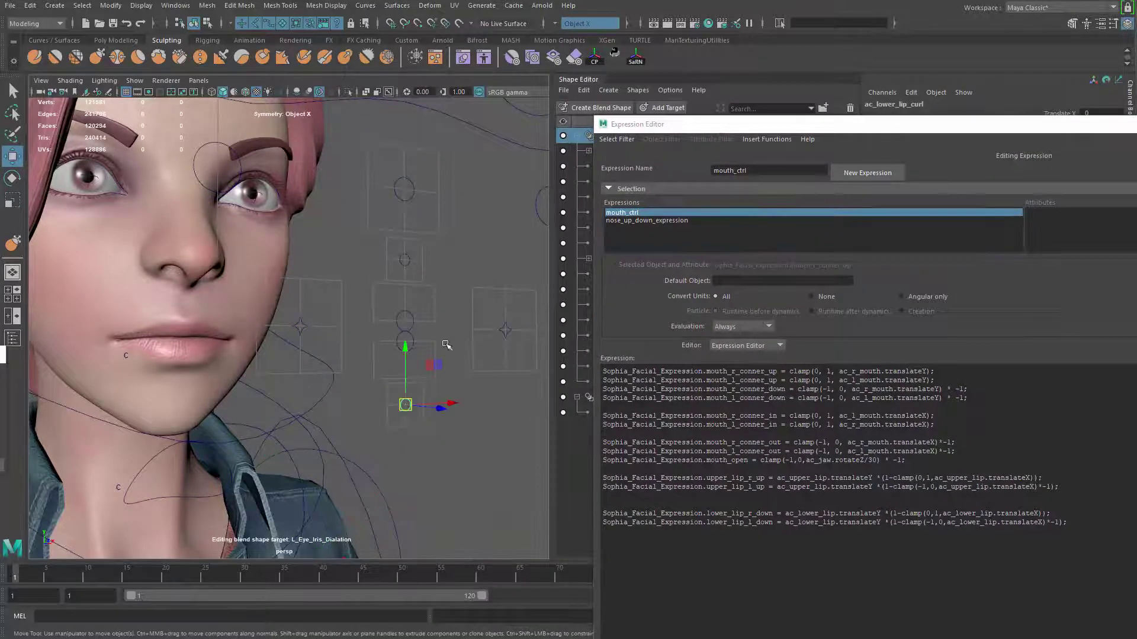
pyautogui.click(13, 338)
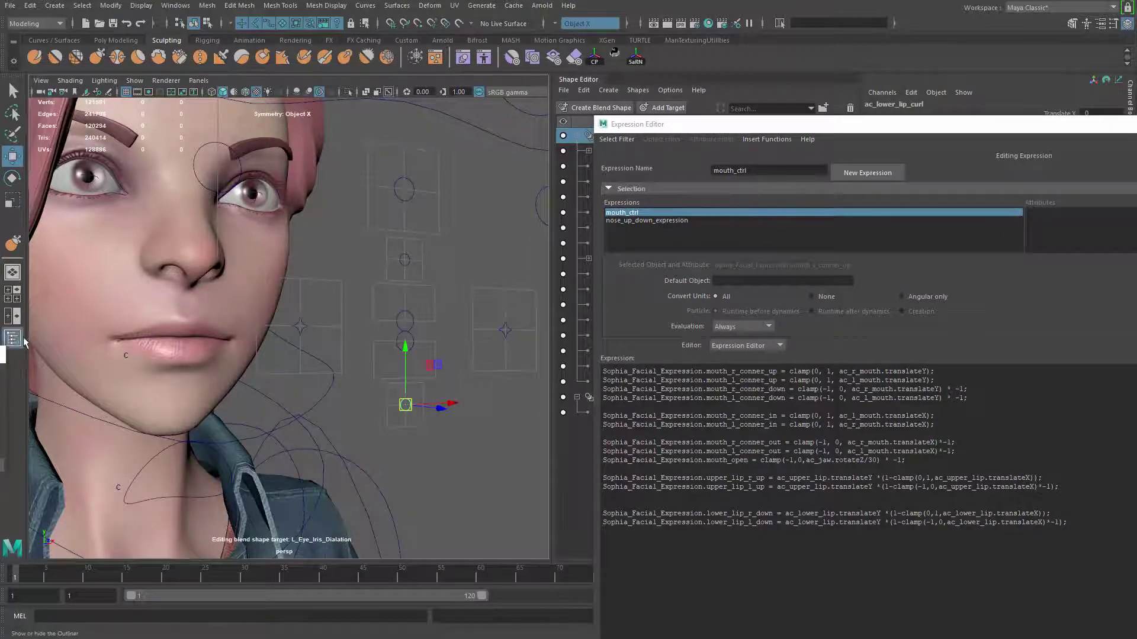
pyautogui.press('f')
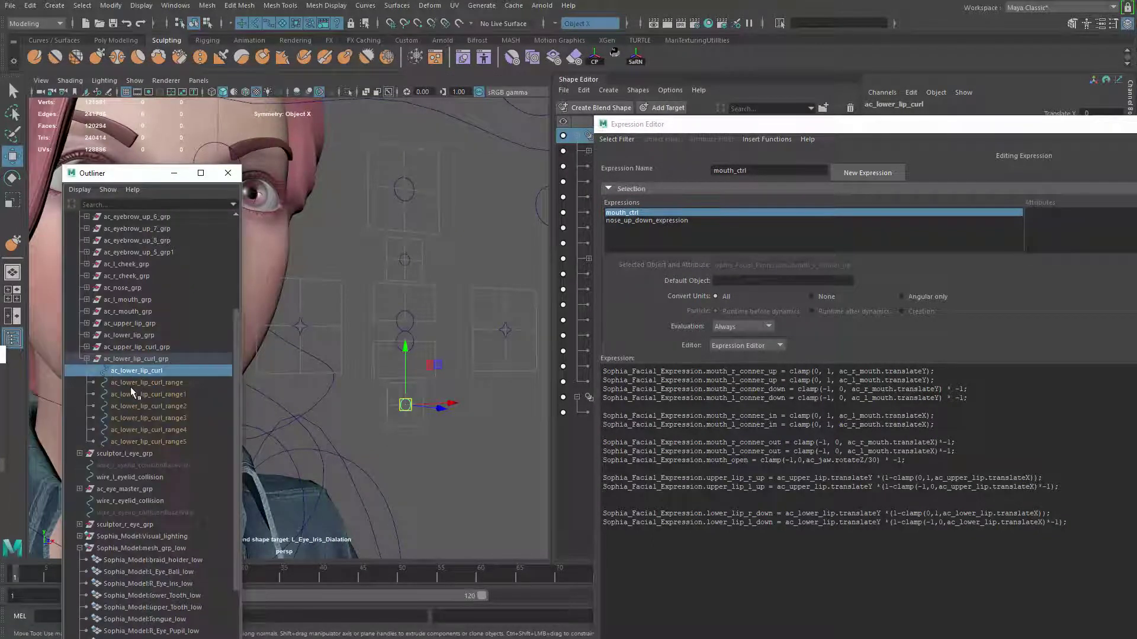
pyautogui.click(86, 347)
pyautogui.click(151, 358)
pyautogui.keyDown('ctrl'); pyautogui.click(162, 453); pyautogui.keyUp('ctrl')
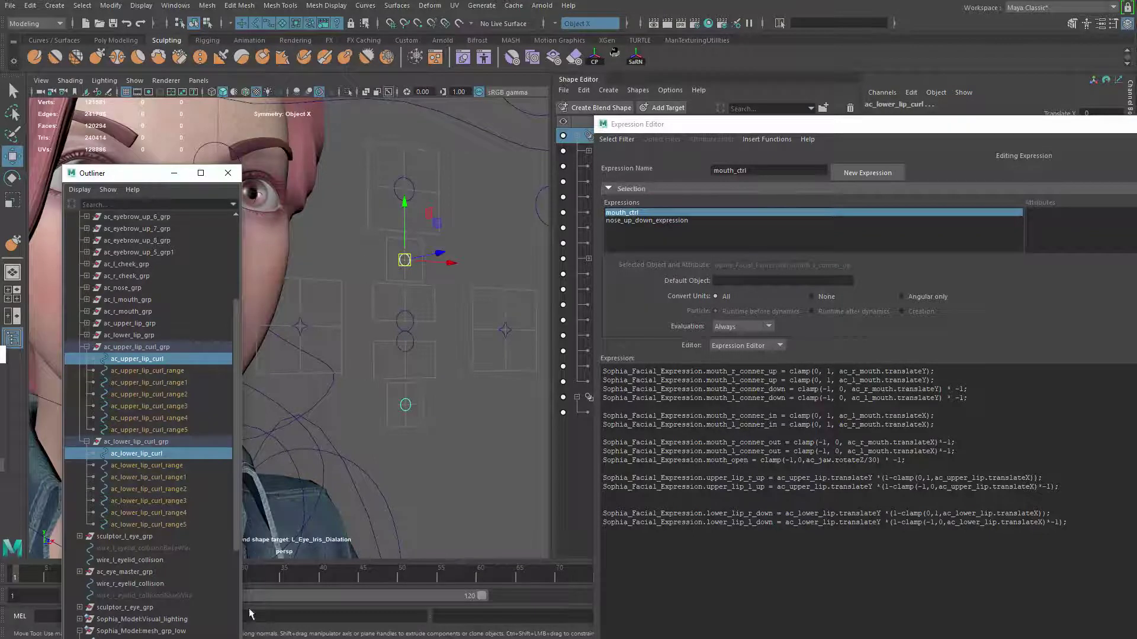
pyautogui.moveTo(131, 176); pyautogui.dragTo(0, 172)
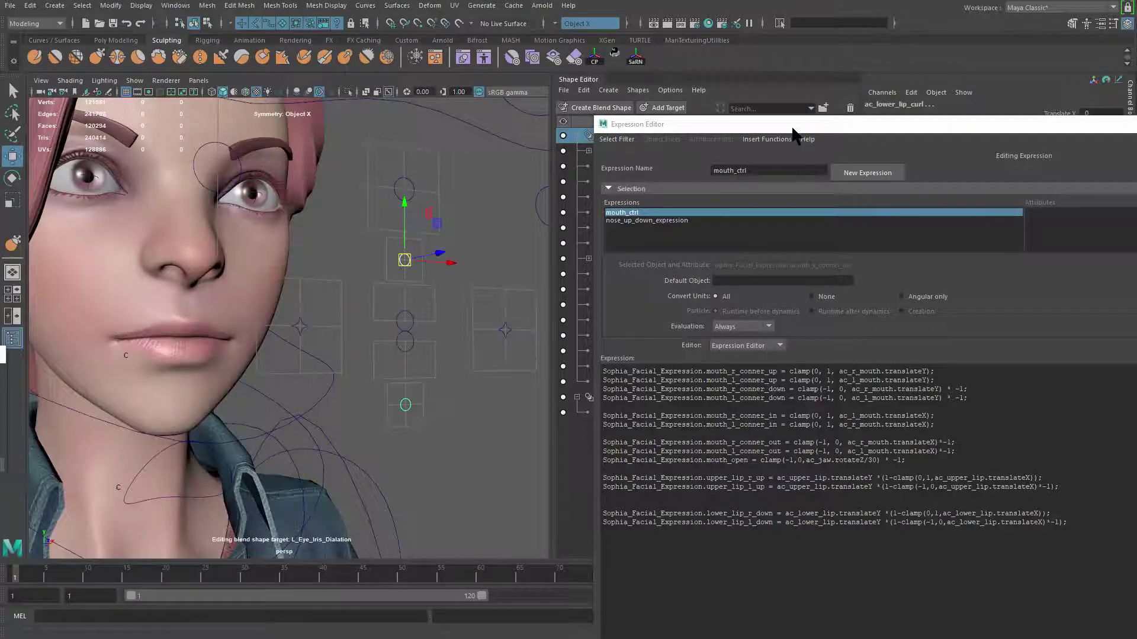
# Start a new line at the end of the mouth_ctrl expression with the copied node name Sophia_Facial_Expression
pyautogui.moveTo(797, 127); pyautogui.dragTo(552, 29)
pyautogui.click(675, 423)
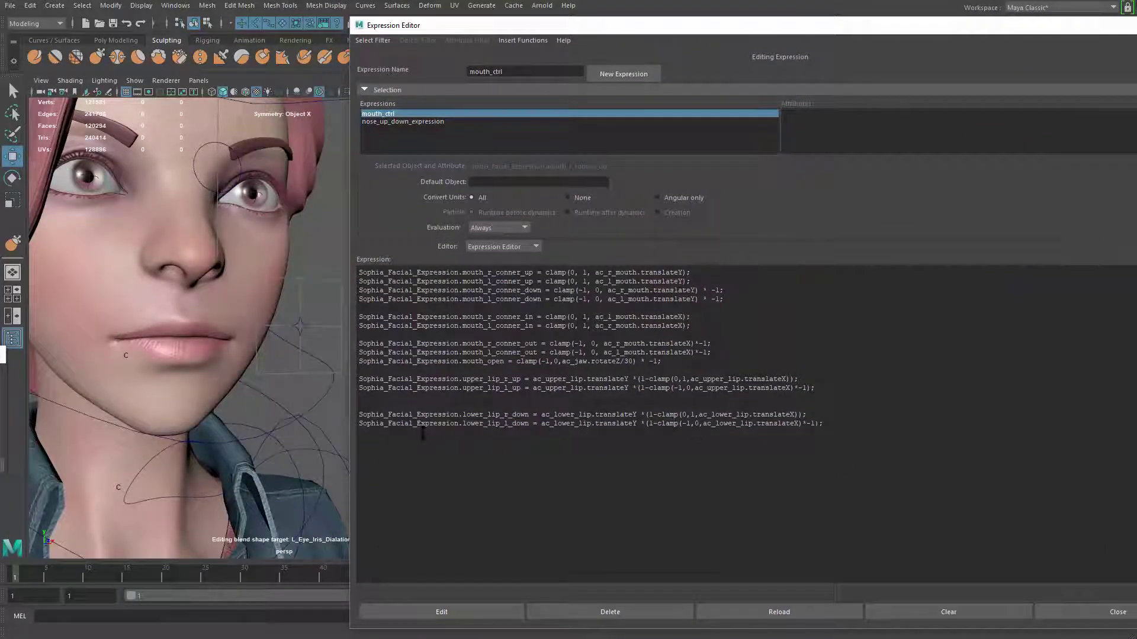
pyautogui.moveTo(529, 425); pyautogui.dragTo(336, 416)
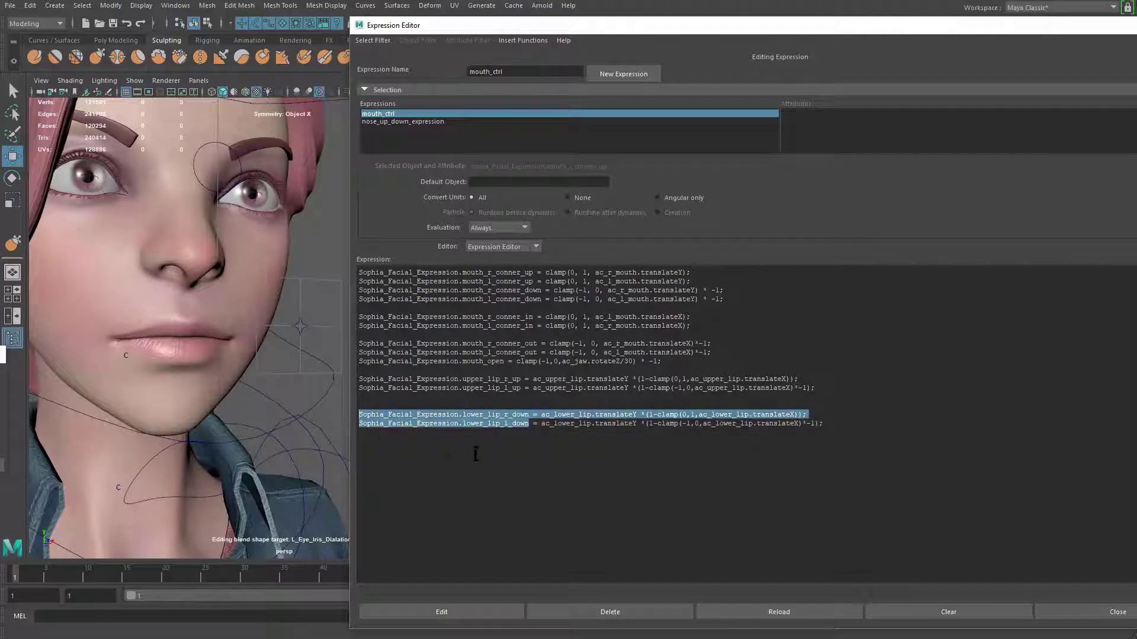
pyautogui.click(460, 424)
pyautogui.moveTo(461, 424); pyautogui.dragTo(333, 423)
pyautogui.hotkey('ctrl', 'c')
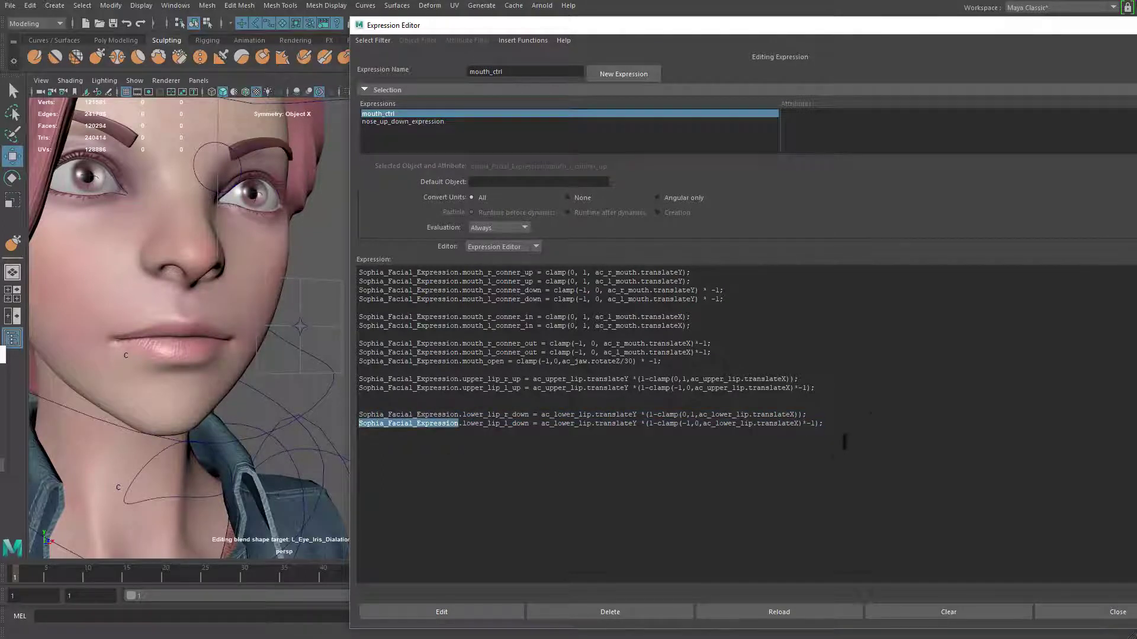
pyautogui.moveTo(875, 418); pyautogui.dragTo(753, 454)
pyautogui.click(755, 453)
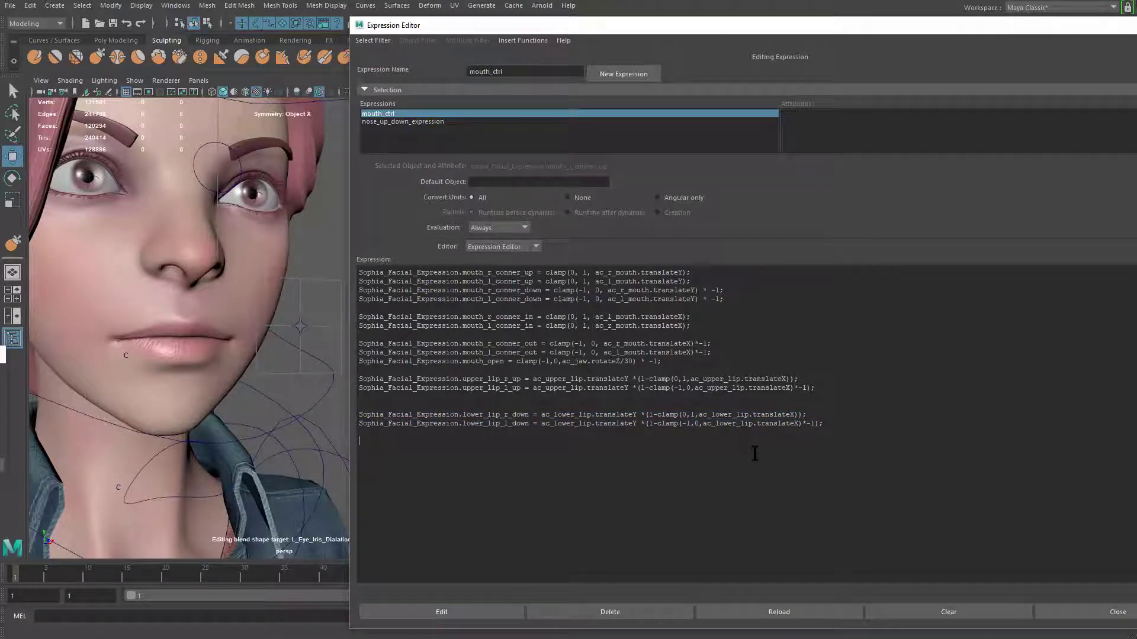
pyautogui.press('Return')
pyautogui.press('Return')
pyautogui.hotkey('ctrl', 'v')
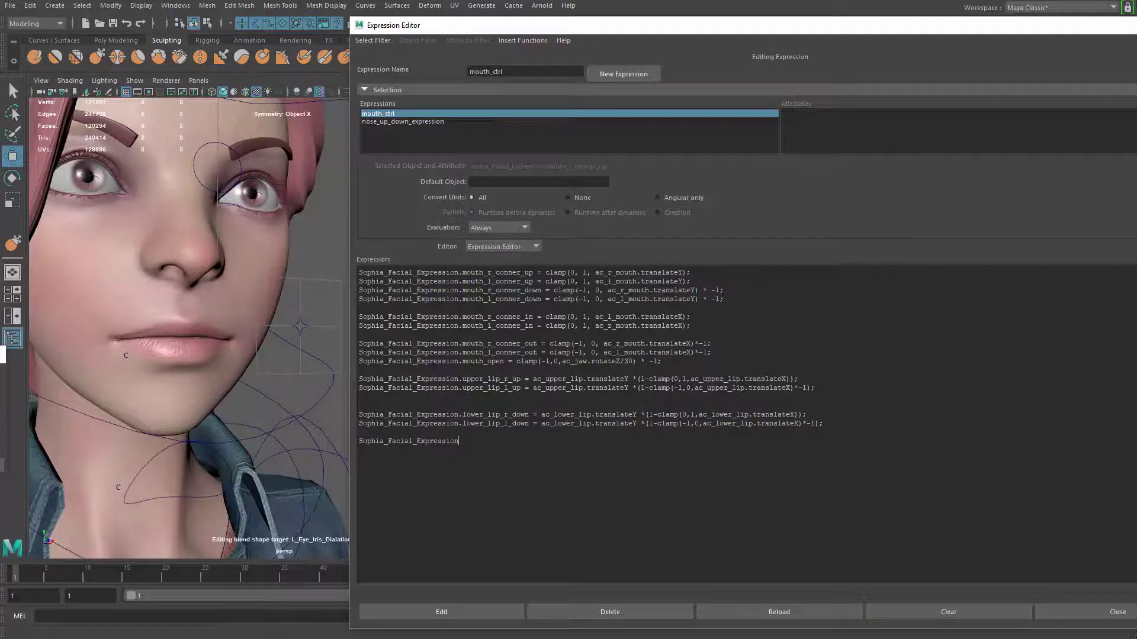
# Extend the new line with the upper_lip_r_curl_in target name copied from the Shape Editor, followed by "= clamp(0,1,)"
pyautogui.hotkey('ctrl', 't')
pyautogui.click(776, 92)
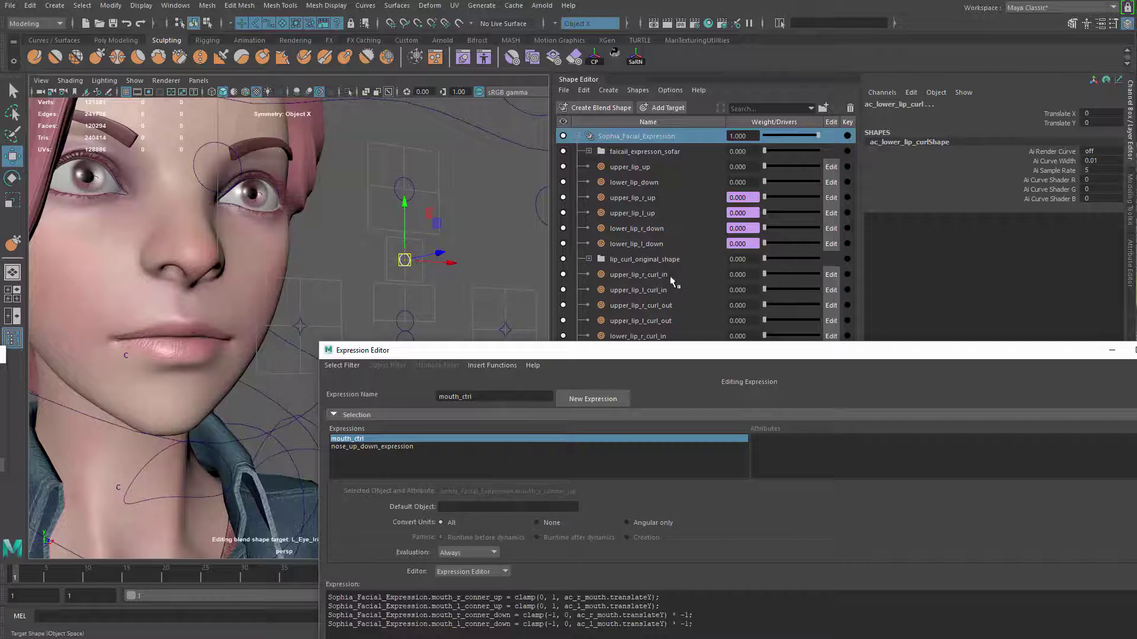
pyautogui.doubleClick(671, 276)
pyautogui.hotkey('ctrl', 'c')
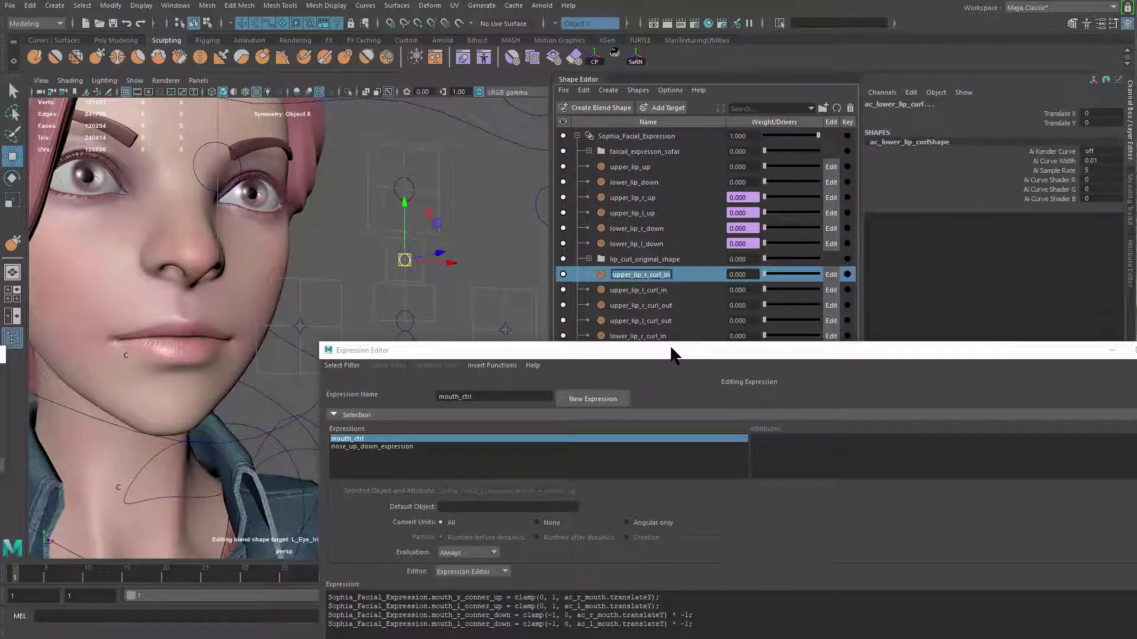
pyautogui.moveTo(673, 354); pyautogui.dragTo(533, 21)
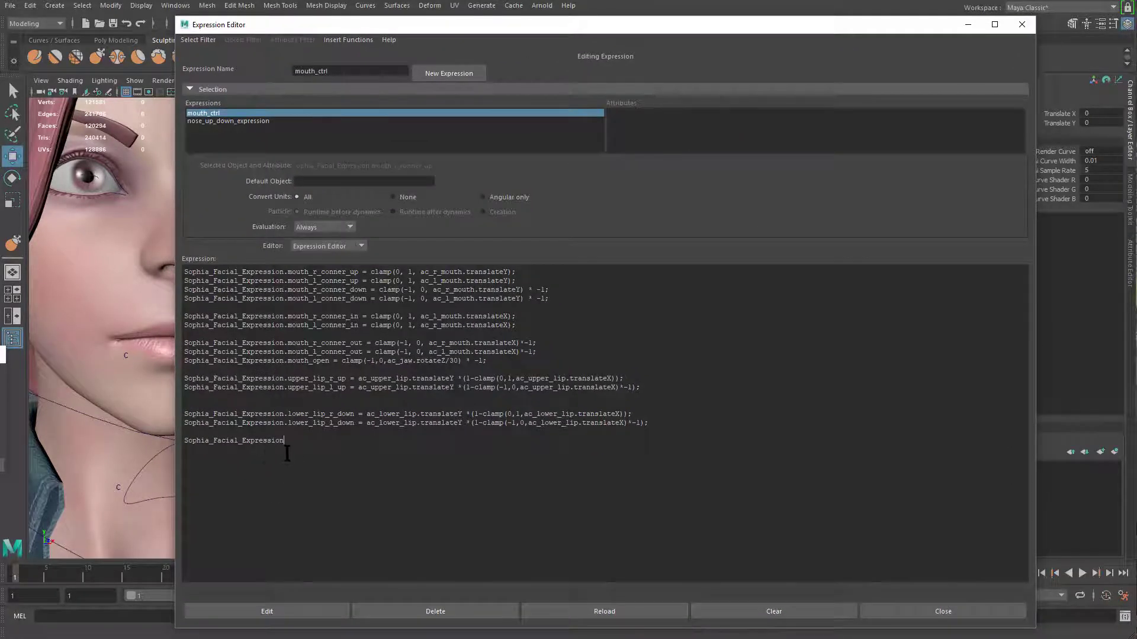
pyautogui.write('.')
pyautogui.hotkey('ctrl', 'v')
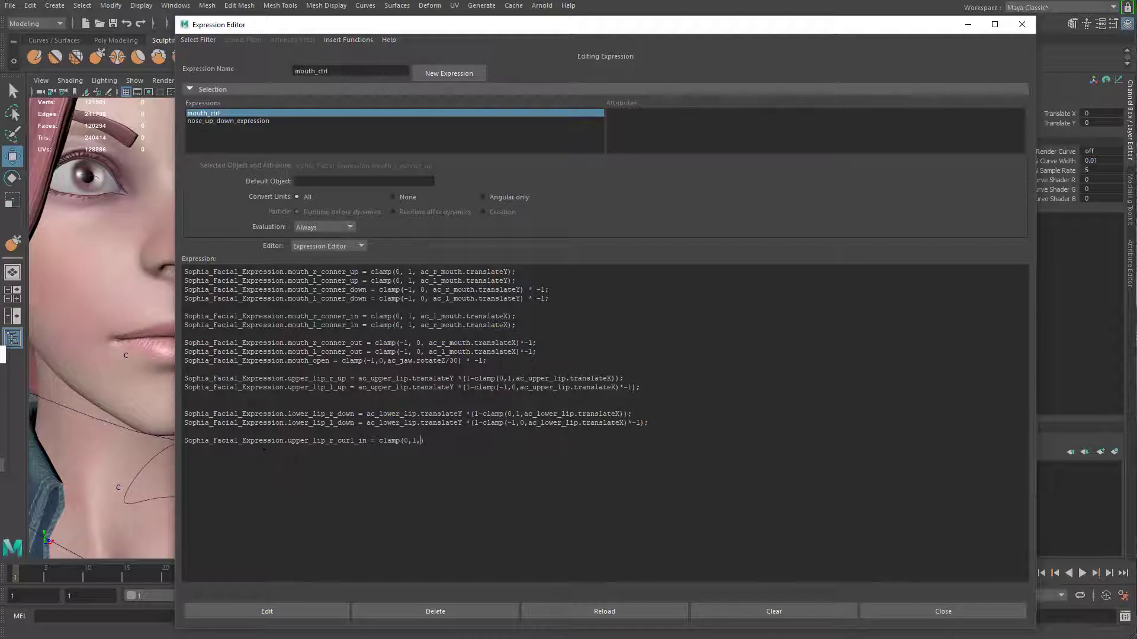
# Complete the clamp with the control name copied from the Outliner as ac_upper_lip_curl.ty and add a multiplication sign
pyautogui.moveTo(0, 184); pyautogui.dragTo(113, 145)
pyautogui.doubleClick(109, 332)
pyautogui.hotkey('ctrl', 'c')
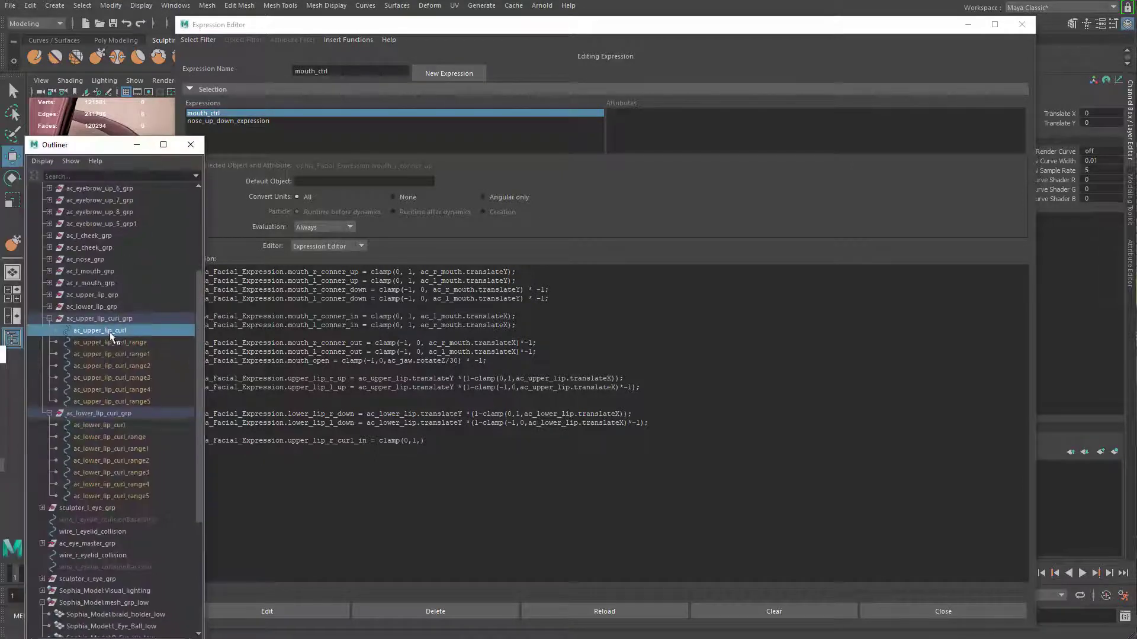
pyautogui.click(422, 441)
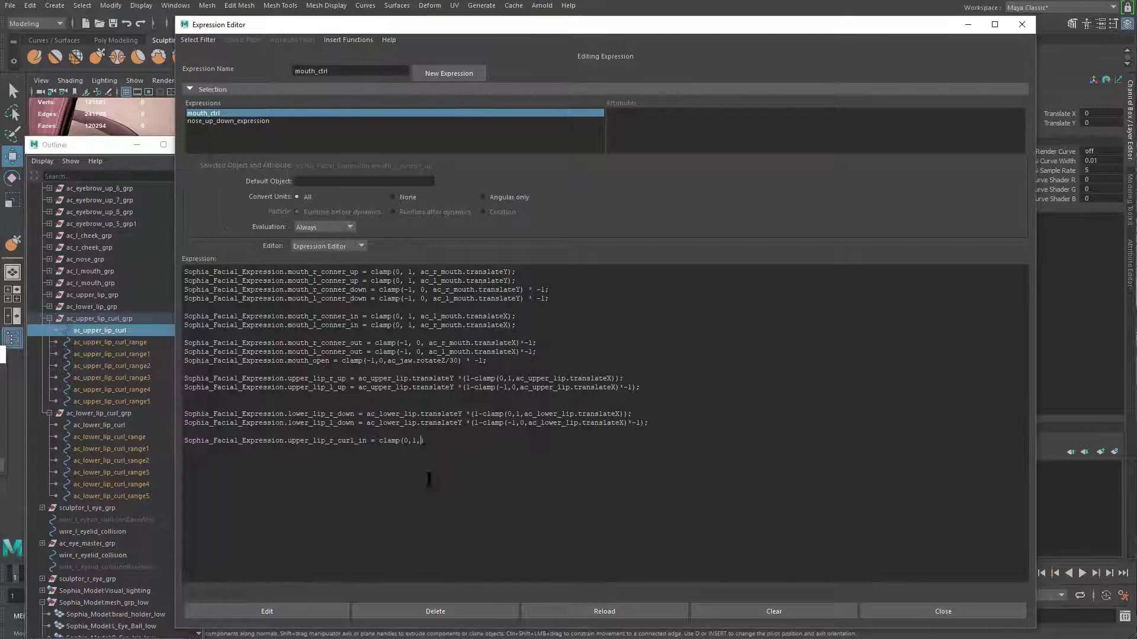
pyautogui.hotkey('ctrl', 'v')
pyautogui.write('.ty) *')
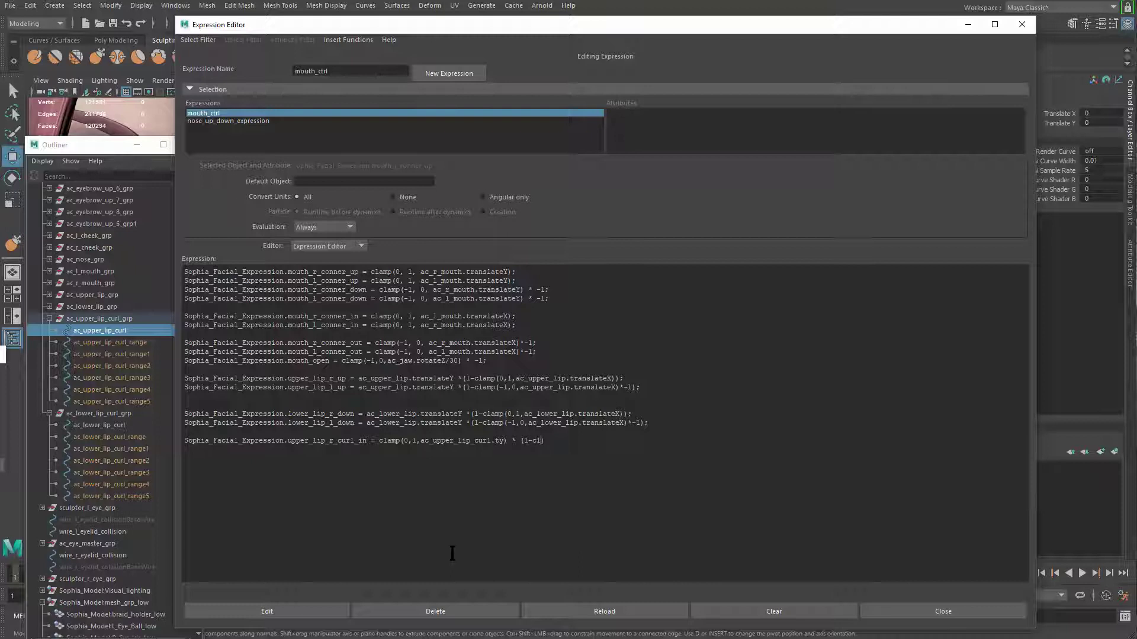
# Finish the upper_lip_r_curl_in line with (1-clamp(0,1,ac_upper_lip_curl.tx)); and apply the edited expression
pyautogui.write('(1-clamp)(0,1,')
pyautogui.hotkey('ctrl', 'v')
pyautogui.write('.t')
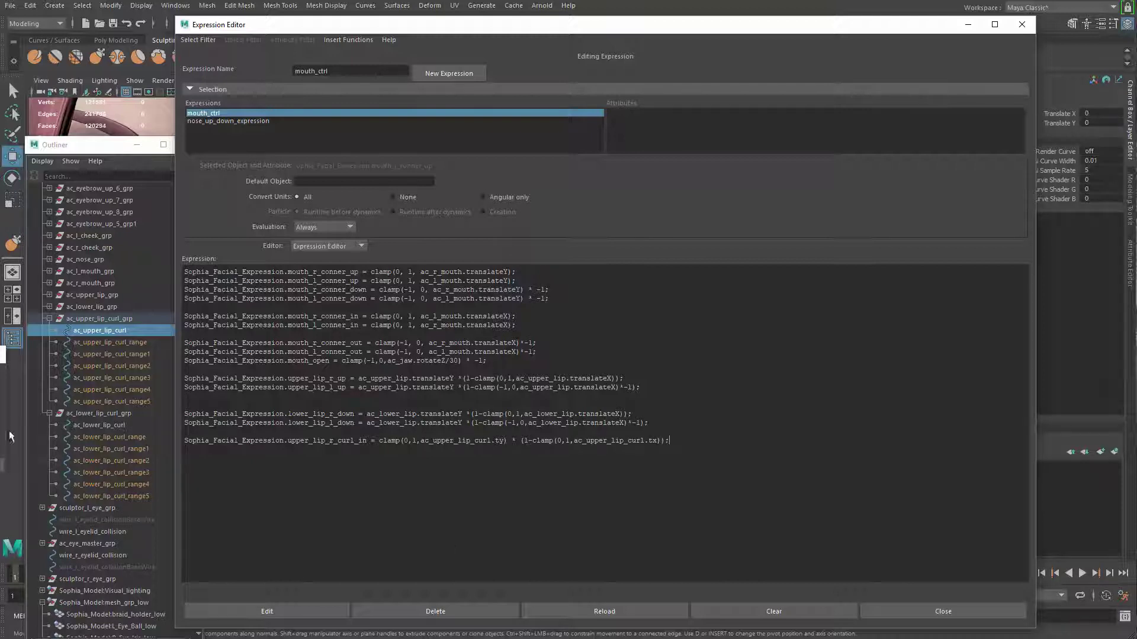
pyautogui.moveTo(530, 23); pyautogui.dragTo(374, 0)
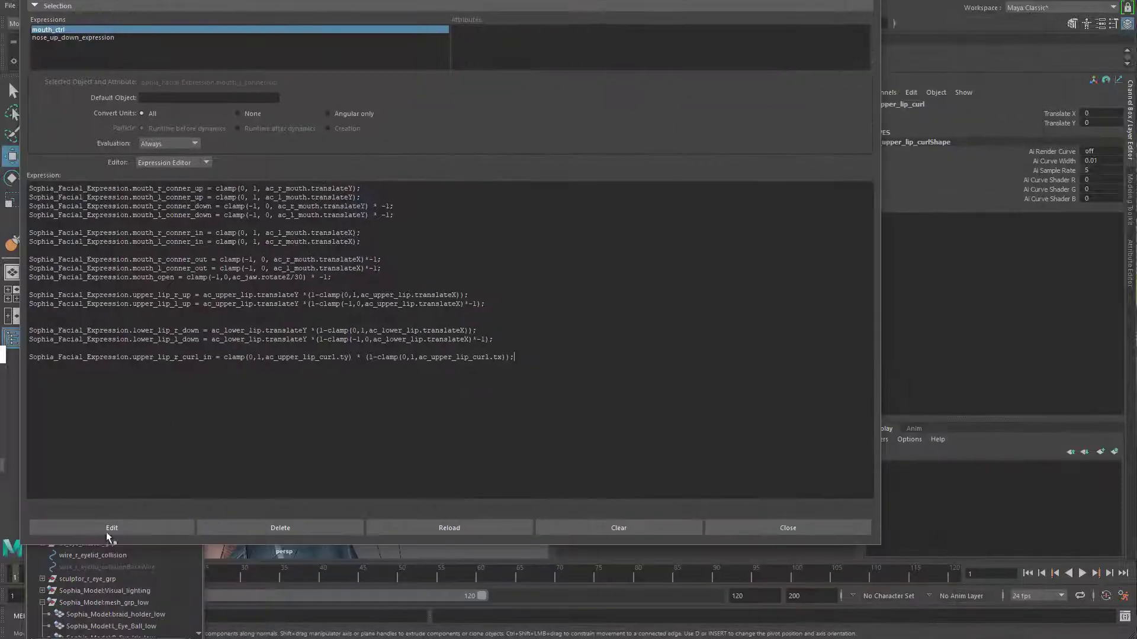
pyautogui.click(108, 535)
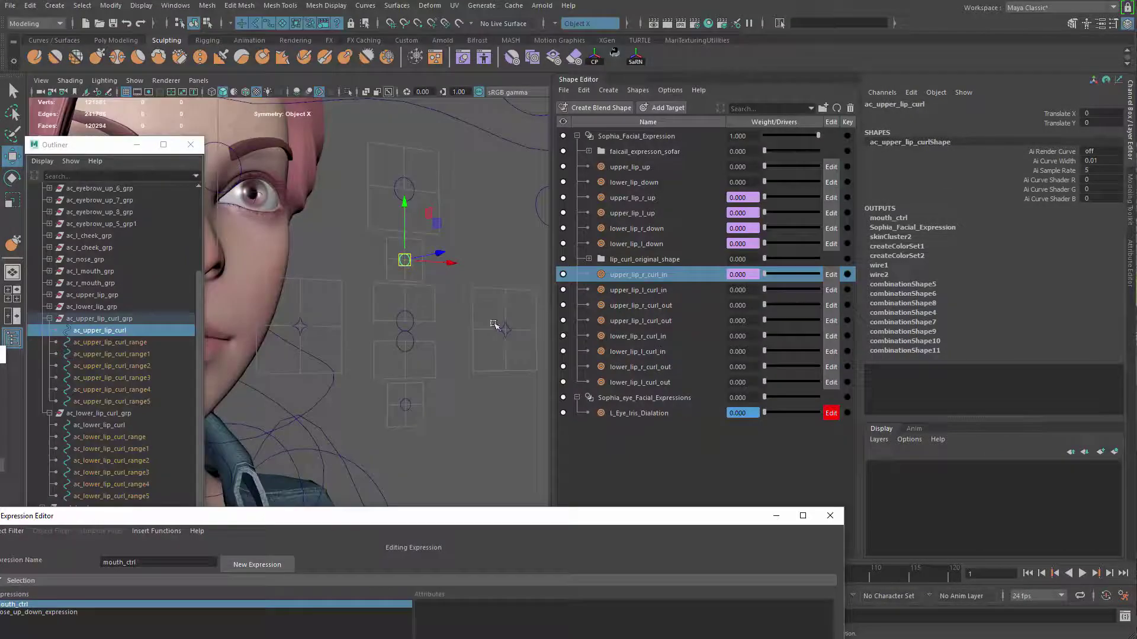
# Test the ac_upper_lip_curl control by moving it up in the viewport, then undo the move
pyautogui.scroll(3, 433, 165)
pyautogui.moveTo(432, 165); pyautogui.dragTo(433, 89)
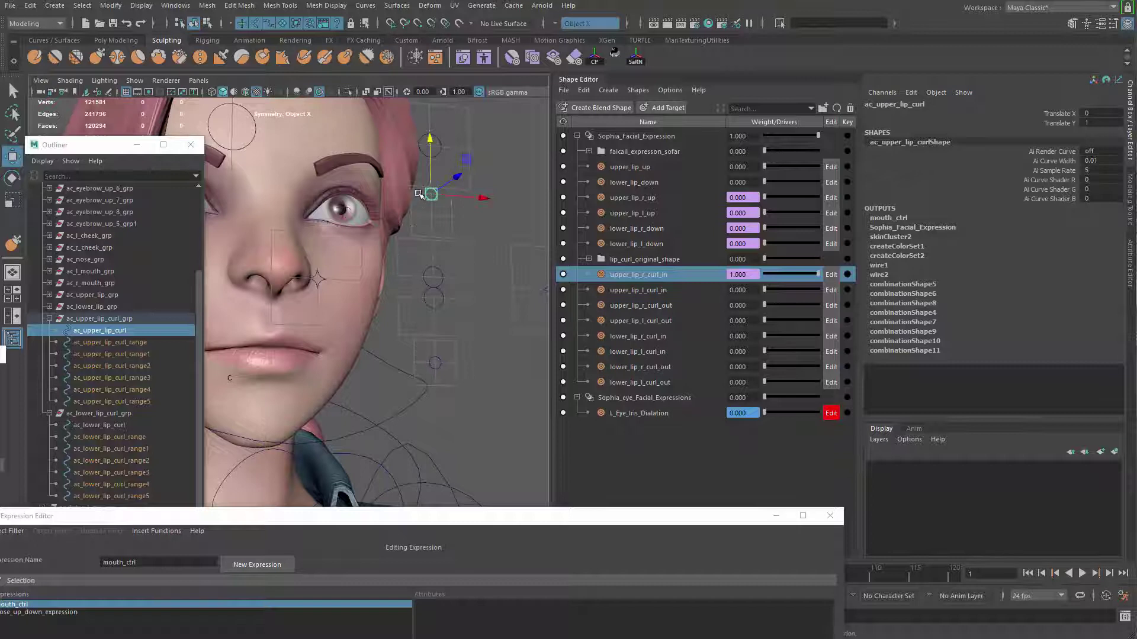
pyautogui.hotkey('ctrl', 'z')
# Change the target in the new expression line to upper_lip_r_curl_out and apply the edit
pyautogui.moveTo(478, 520); pyautogui.dragTo(855, 26)
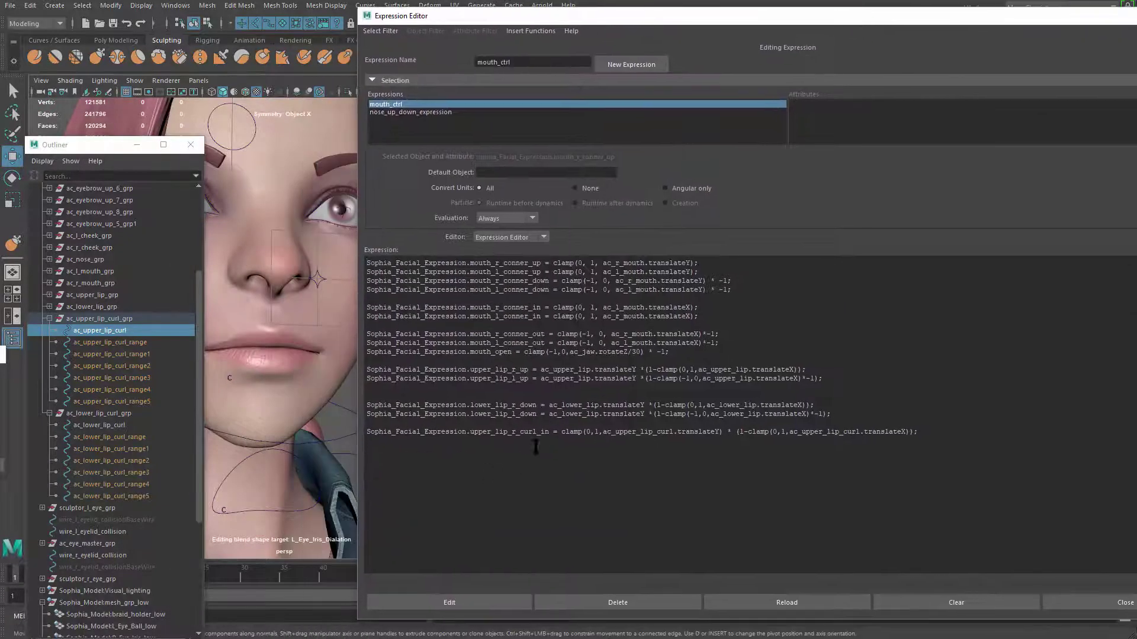
pyautogui.press('BackSpace')
pyautogui.press('BackSpace')
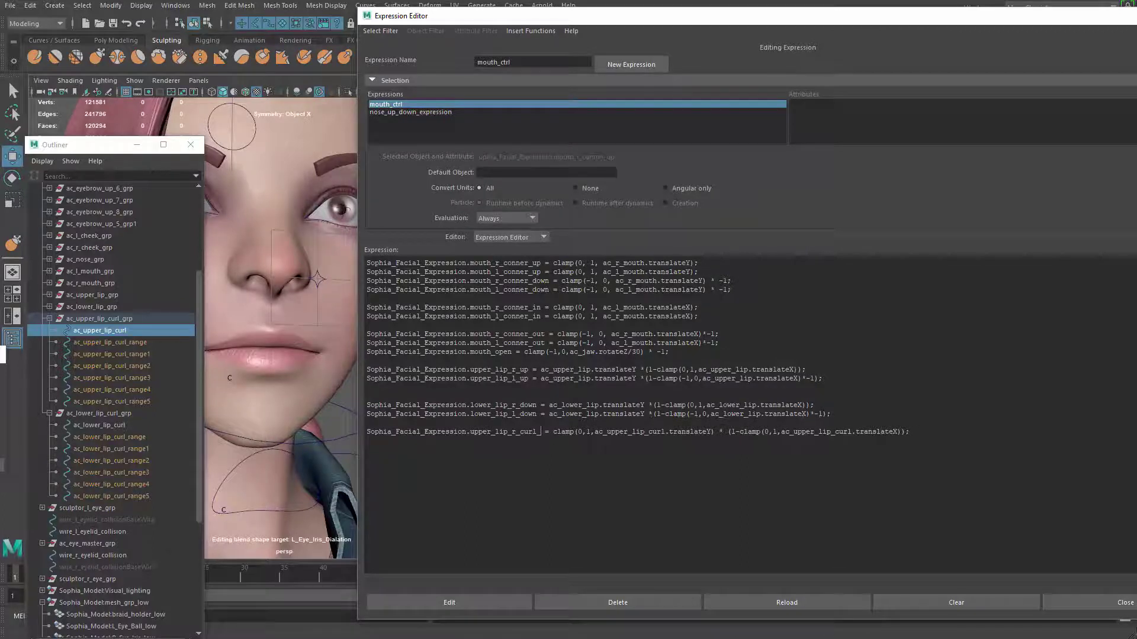
pyautogui.write('out')
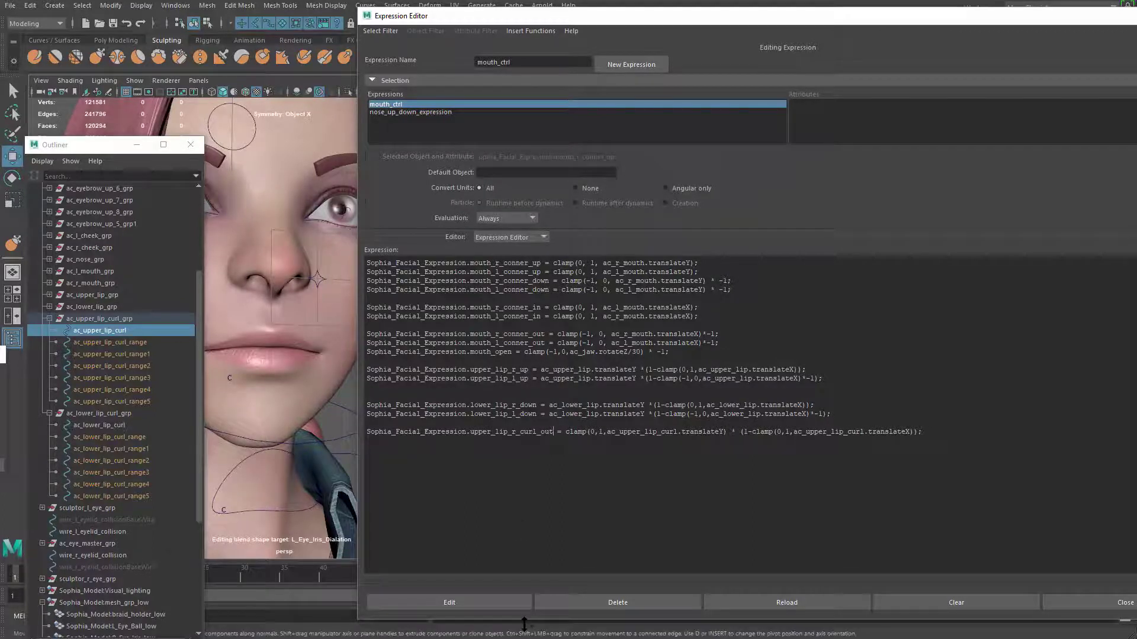
pyautogui.click(520, 602)
pyautogui.moveTo(722, 13); pyautogui.dragTo(601, 361)
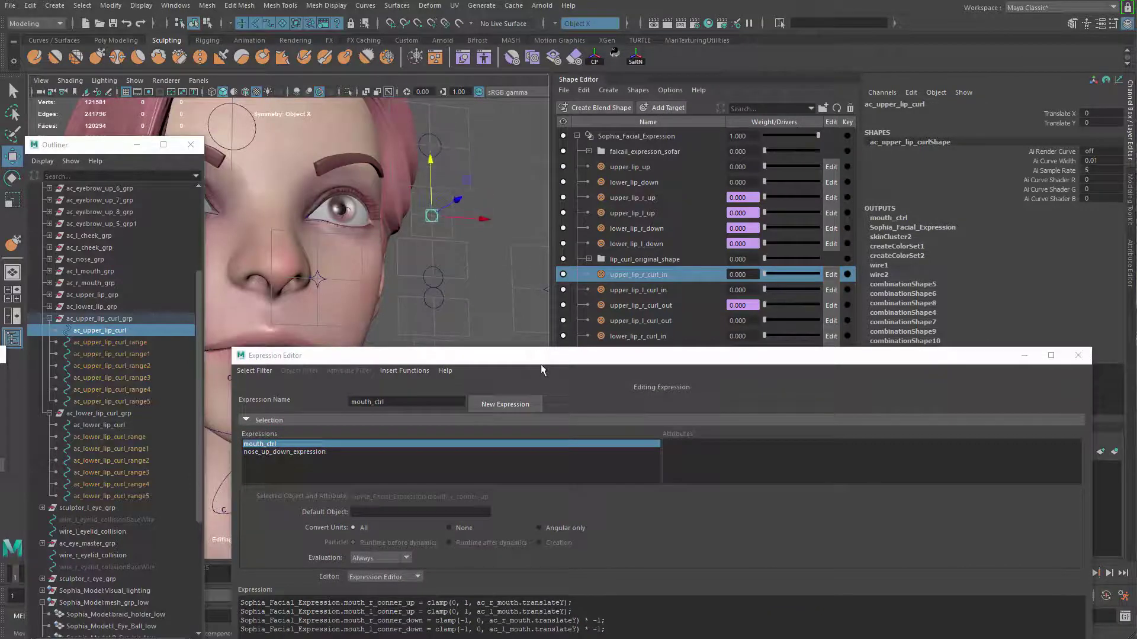
# Duplicate the upper_lip_r_curl_out line directly below itself without a blank line between them
pyautogui.moveTo(541, 363); pyautogui.dragTo(604, 3)
pyautogui.moveTo(879, 356); pyautogui.dragTo(317, 372)
pyautogui.hotkey('ctrl', 'c')
pyautogui.click(874, 373)
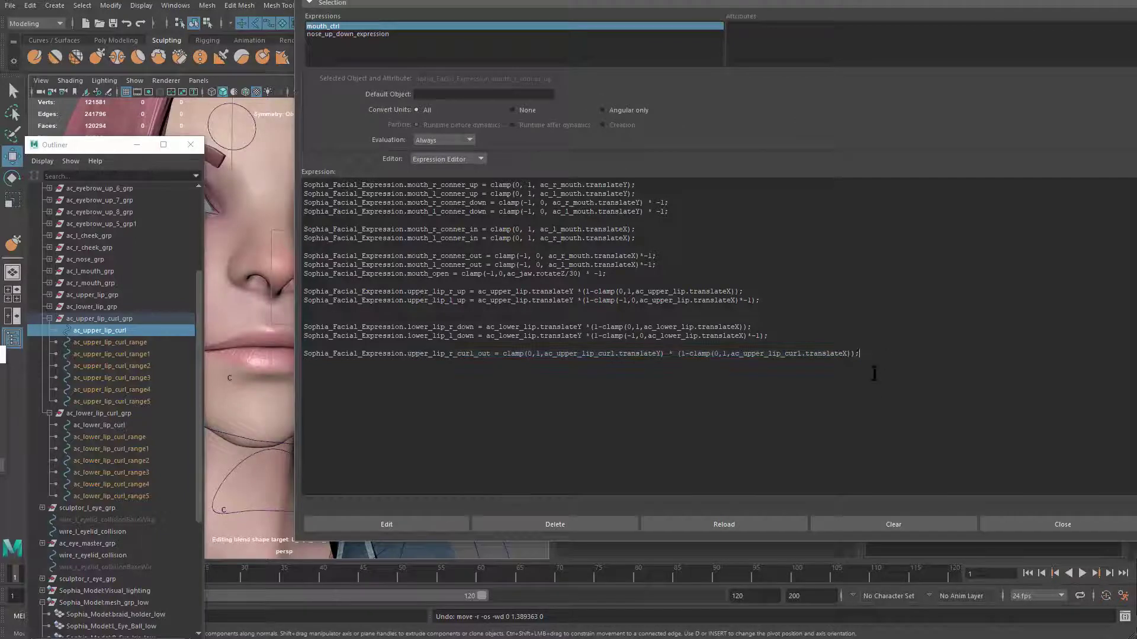
pyautogui.press('Return')
pyautogui.hotkey('ctrl', 'v')
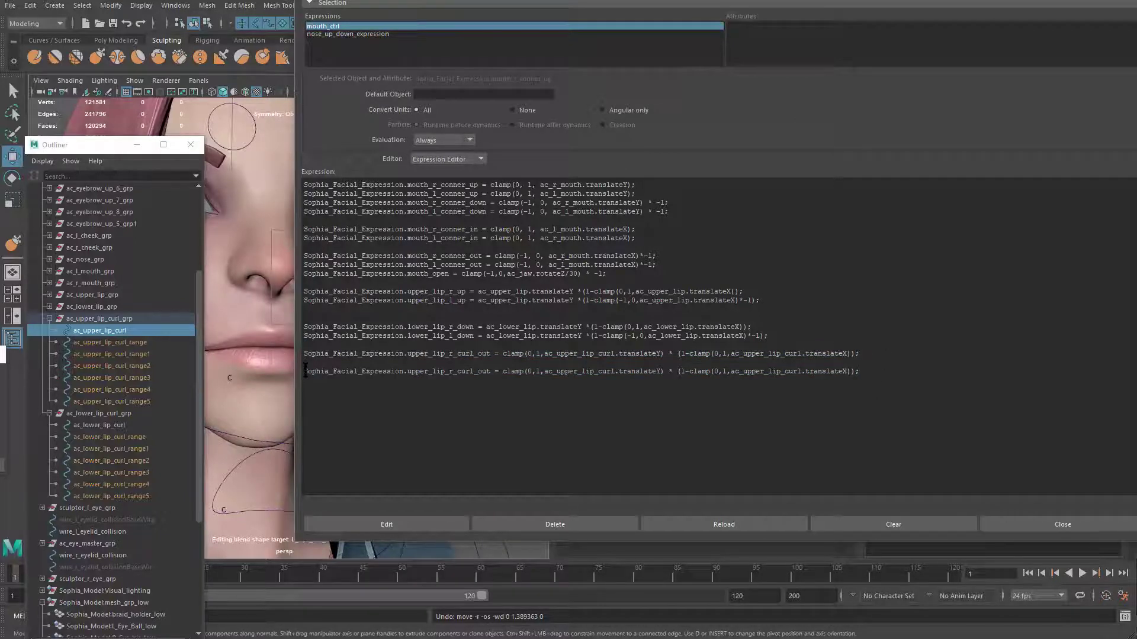
pyautogui.press('BackSpace')
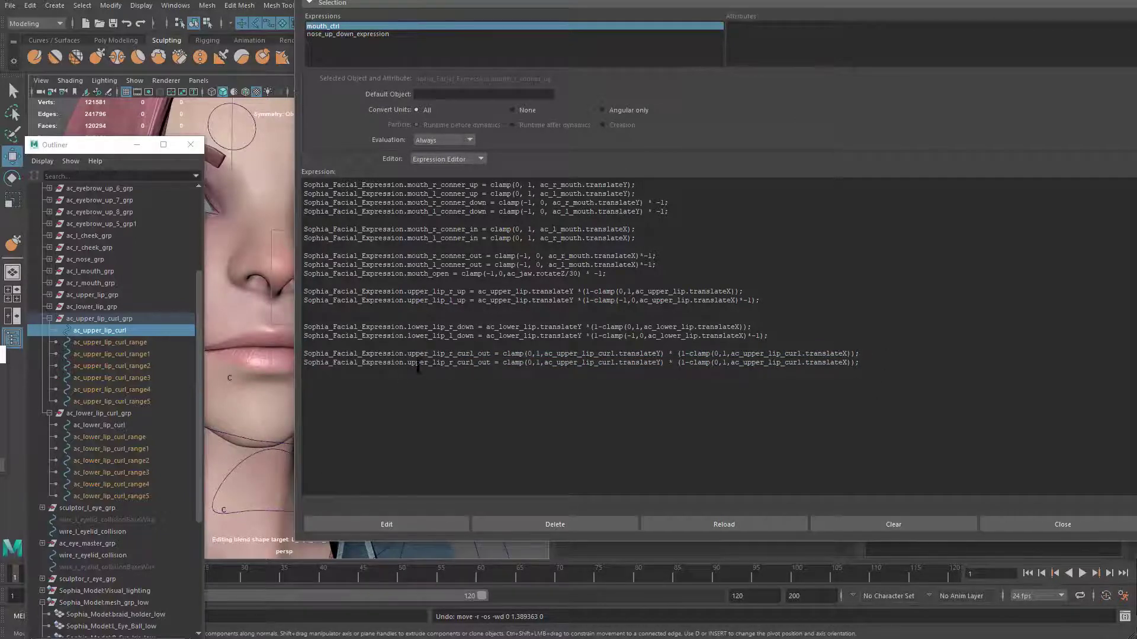
# Change the copied line to upper_lip_l_curl_out, set its translateX clamp range to -1,0 multiplied by -1, and apply the edit
pyautogui.moveTo(451, 363); pyautogui.dragTo(448, 363)
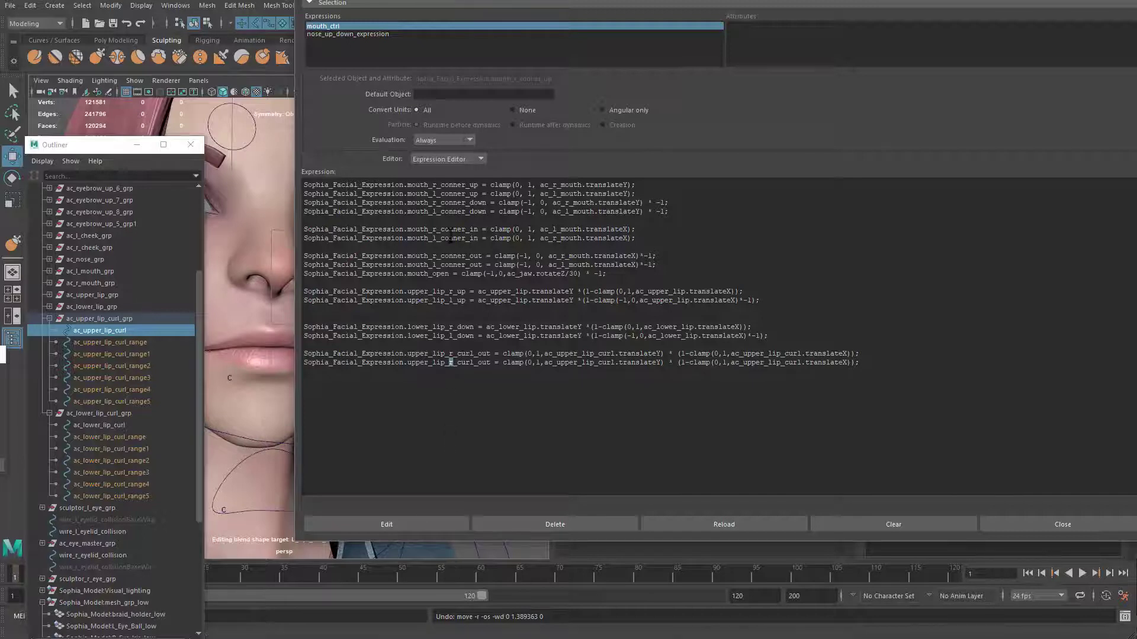
pyautogui.write('l')
pyautogui.moveTo(719, 362); pyautogui.dragTo(713, 363)
pyautogui.write('-1')
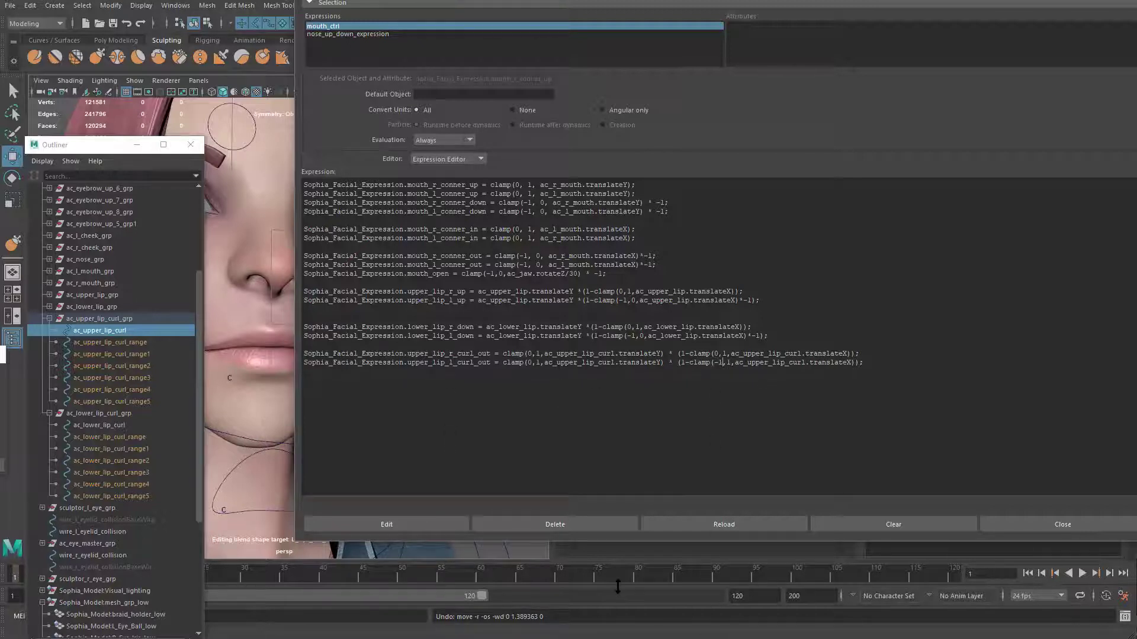
pyautogui.press('Delete')
pyautogui.write('0')
pyautogui.click(419, 526)
# Test the ac_upper_lip_curl control by moving it up, sideways and down, undoing the sideways move
pyautogui.moveTo(669, 0); pyautogui.dragTo(668, 562)
pyautogui.moveTo(453, 382)
pyautogui.keyDown('alt'); pyautogui.mouseDown()
pyautogui.moveTo(441, 388)
pyautogui.moveTo(468, 394)
pyautogui.mouseUp(); pyautogui.keyUp('alt')
pyautogui.click(482, 385)
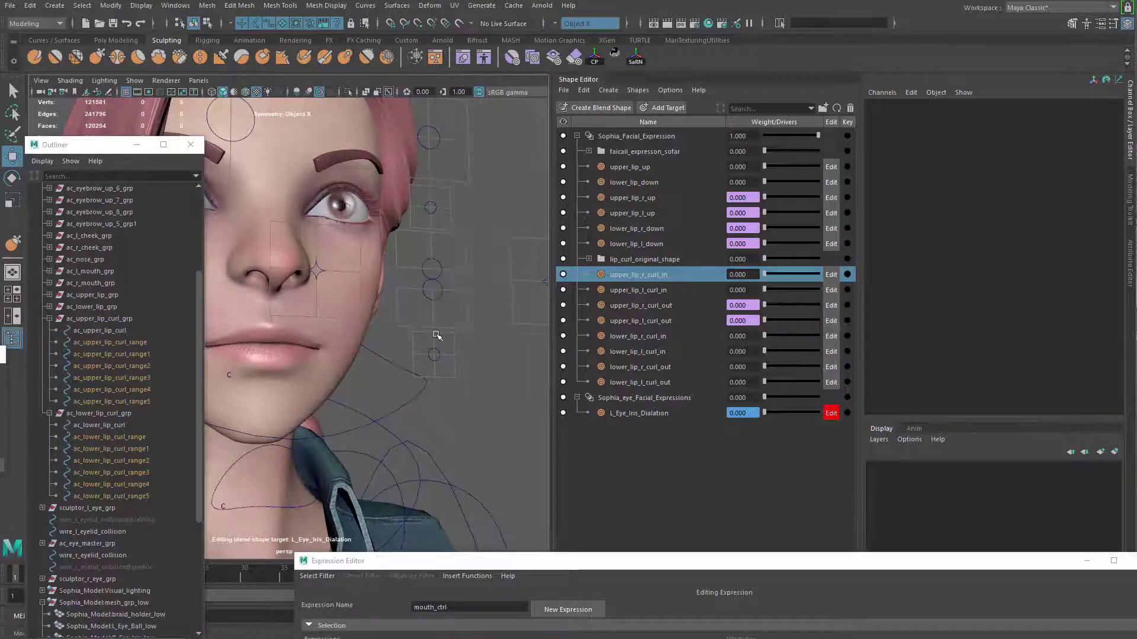
pyautogui.moveTo(422, 193); pyautogui.dragTo(443, 220)
pyautogui.moveTo(431, 155); pyautogui.dragTo(506, 181)
pyautogui.hotkey('ctrl', 'z')
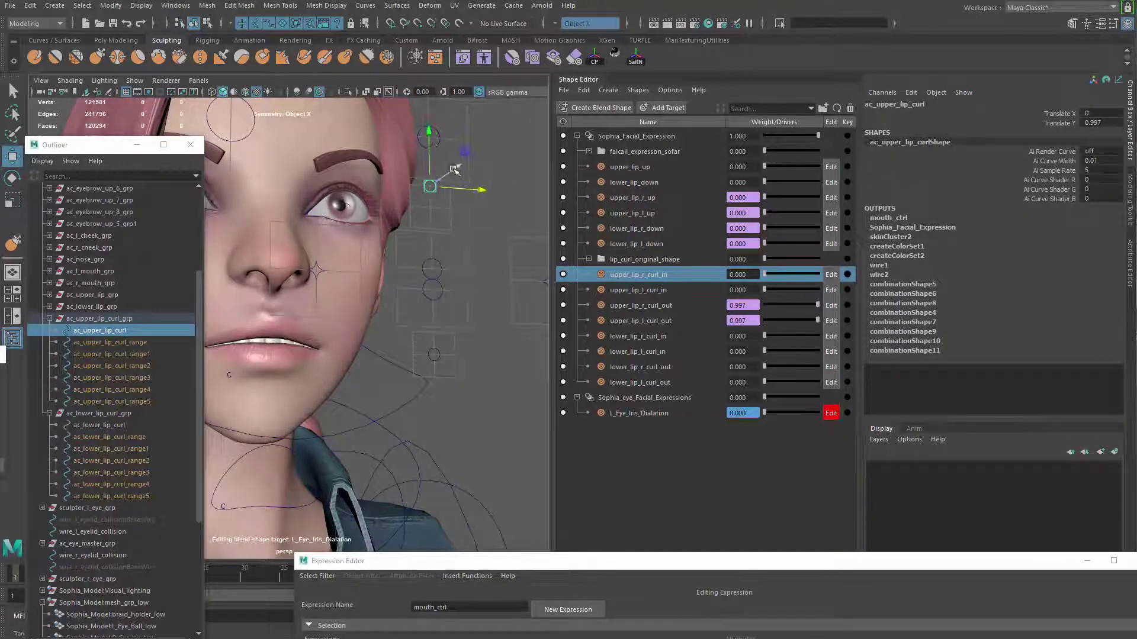
pyautogui.moveTo(432, 139); pyautogui.dragTo(445, 266)
# Duplicate the two upper lip curl_out lines below the existing ones in the mouth_ctrl expression
pyautogui.moveTo(490, 562); pyautogui.dragTo(506, 8)
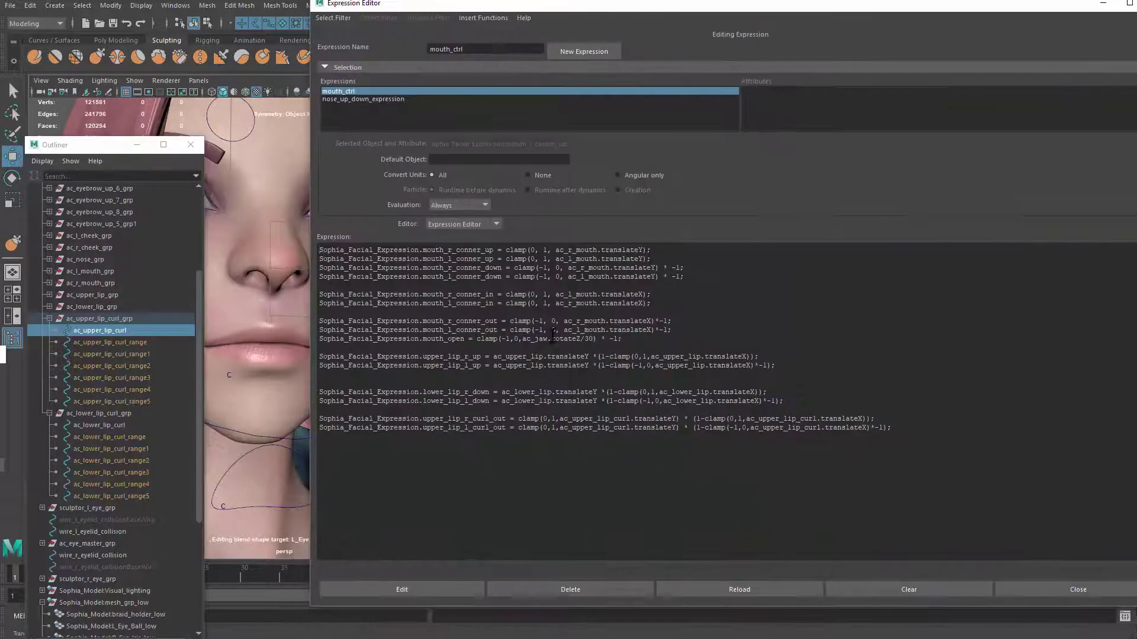
pyautogui.moveTo(939, 441); pyautogui.dragTo(253, 408)
pyautogui.hotkey('ctrl', 'c')
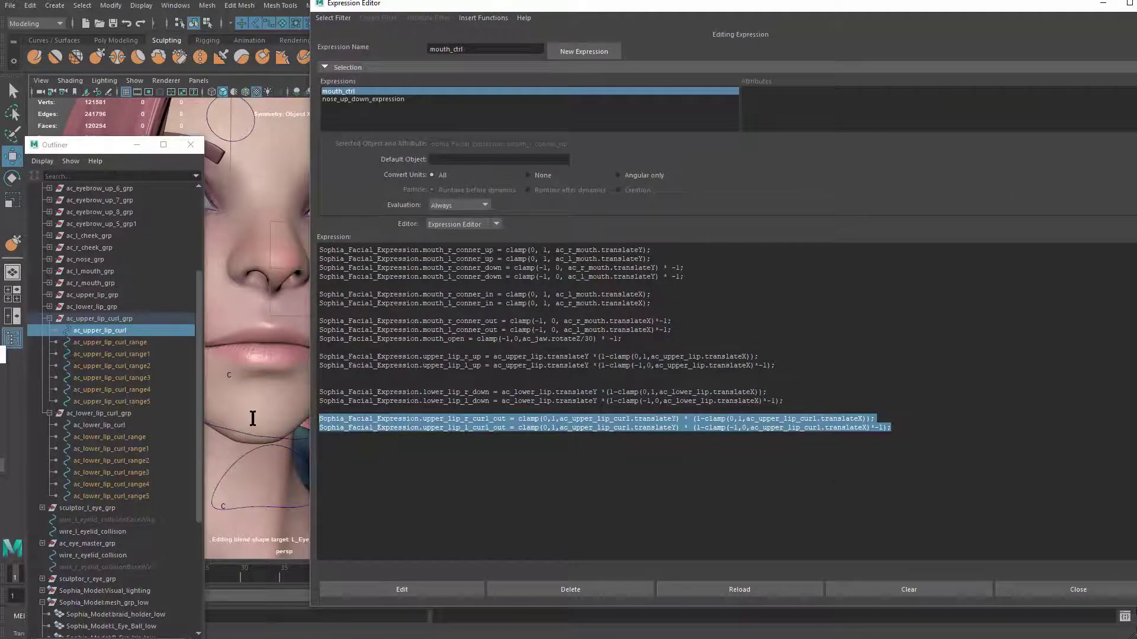
pyautogui.click(885, 529)
pyautogui.press('Return')
pyautogui.write('\\')
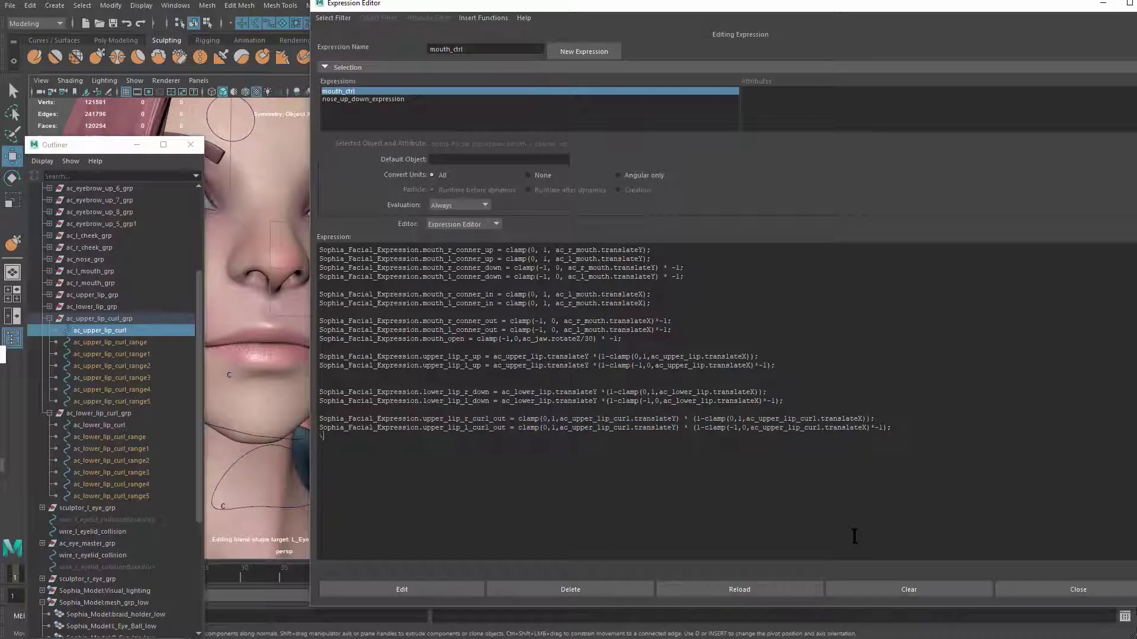
pyautogui.hotkey('ctrl', 'v')
# Change the targets of the two copied lines to upper_lip_r_curl_in and upper_lip_l_curl_in
pyautogui.doubleClick(496, 437)
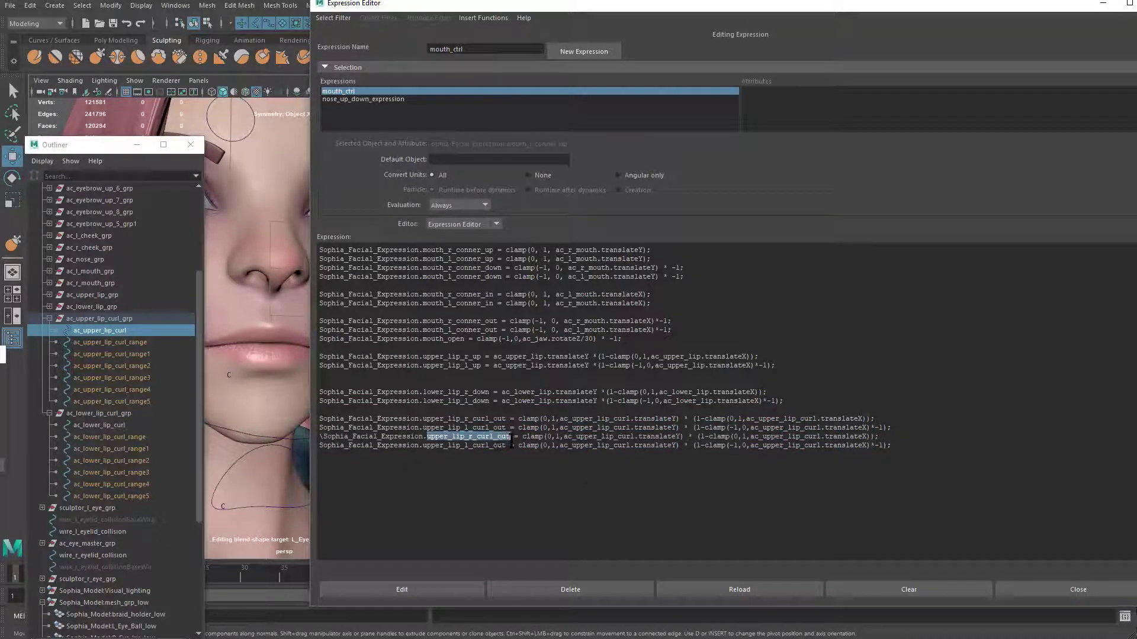
pyautogui.click(510, 436)
pyautogui.press('BackSpace')
pyautogui.press('BackSpace')
pyautogui.press('BackSpace')
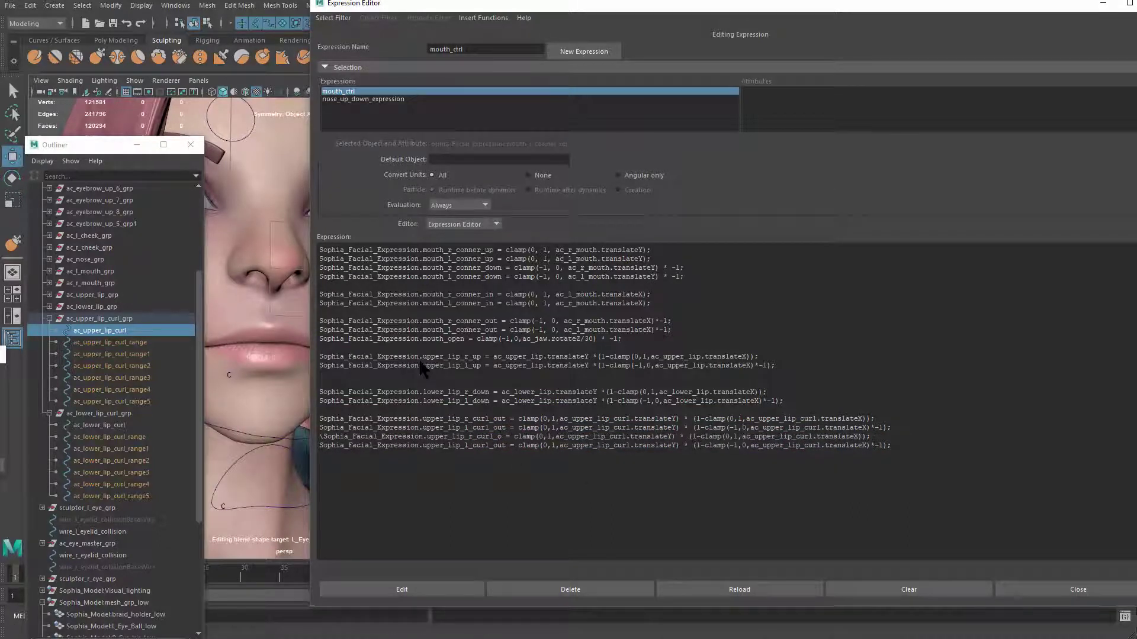
pyautogui.write('in')
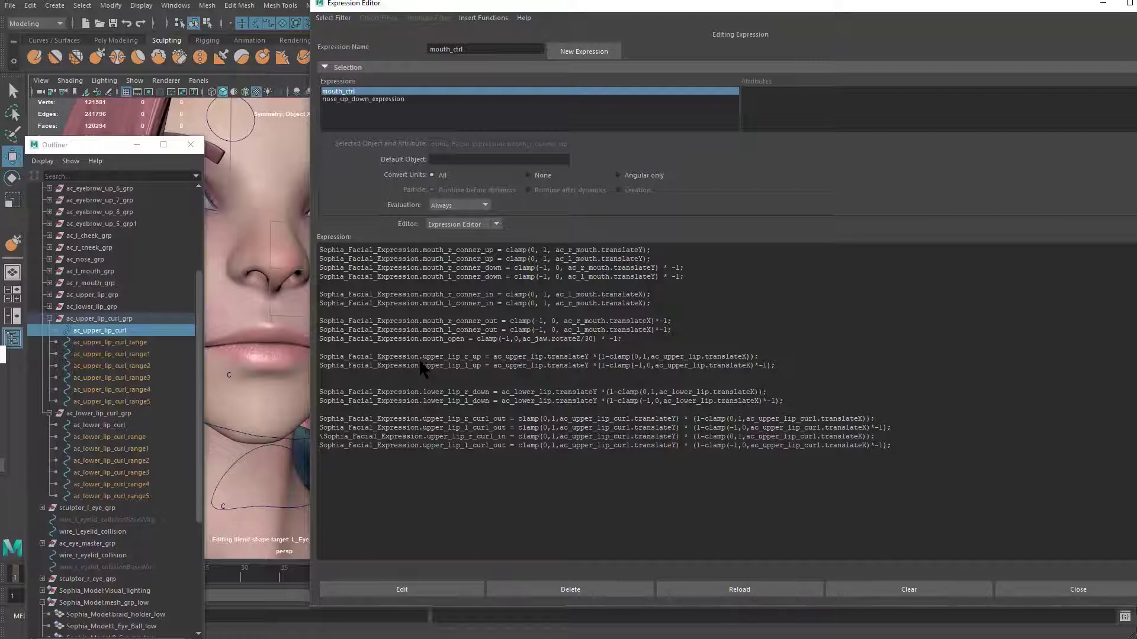
pyautogui.press('Down')
pyautogui.press('BackSpace')
pyautogui.press('BackSpace')
pyautogui.press('BackSpace')
pyautogui.write('in')
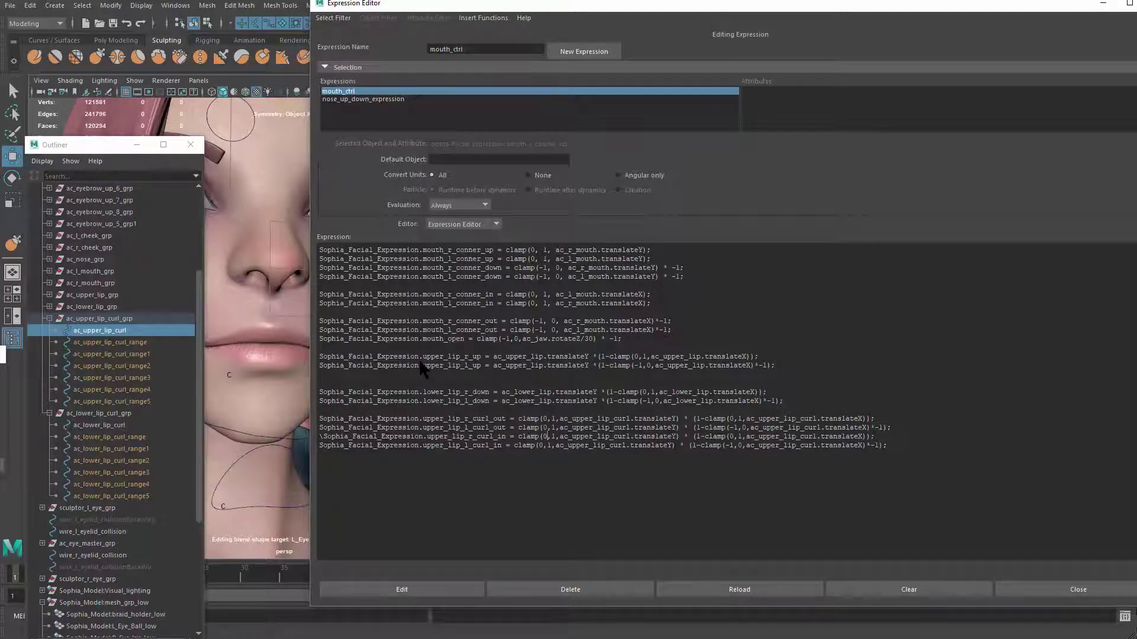
# Set the translateY clamp range to -1,0 in the upper_lip_r_curl_in and upper_lip_l_curl_in lines of the mouth_ctrl expression
pyautogui.press('Up')
pyautogui.press('Right')
pyautogui.press('Right')
pyautogui.press('Right')
pyautogui.press('Right')
pyautogui.press('Right')
pyautogui.press('Right')
pyautogui.press('Right')
pyautogui.press('Right')
pyautogui.press('Right')
pyautogui.press('Right')
pyautogui.press('Right')
pyautogui.press('Right')
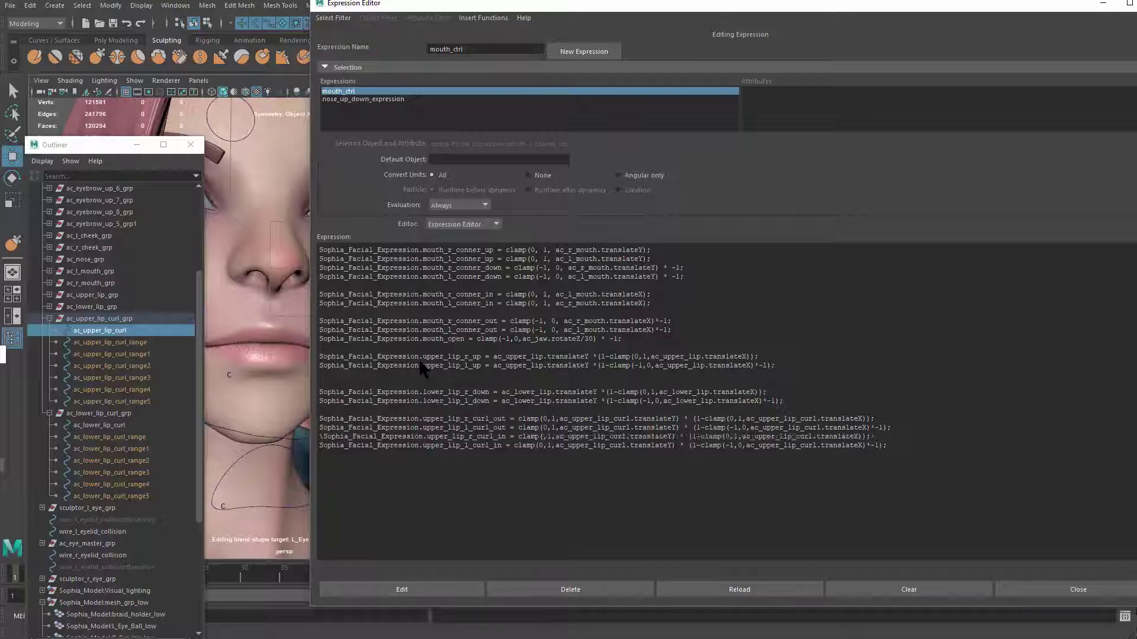
pyautogui.press('BackSpace')
pyautogui.press('BackSpace')
pyautogui.write('-1,')
pyautogui.press('Delete')
pyautogui.write('0')
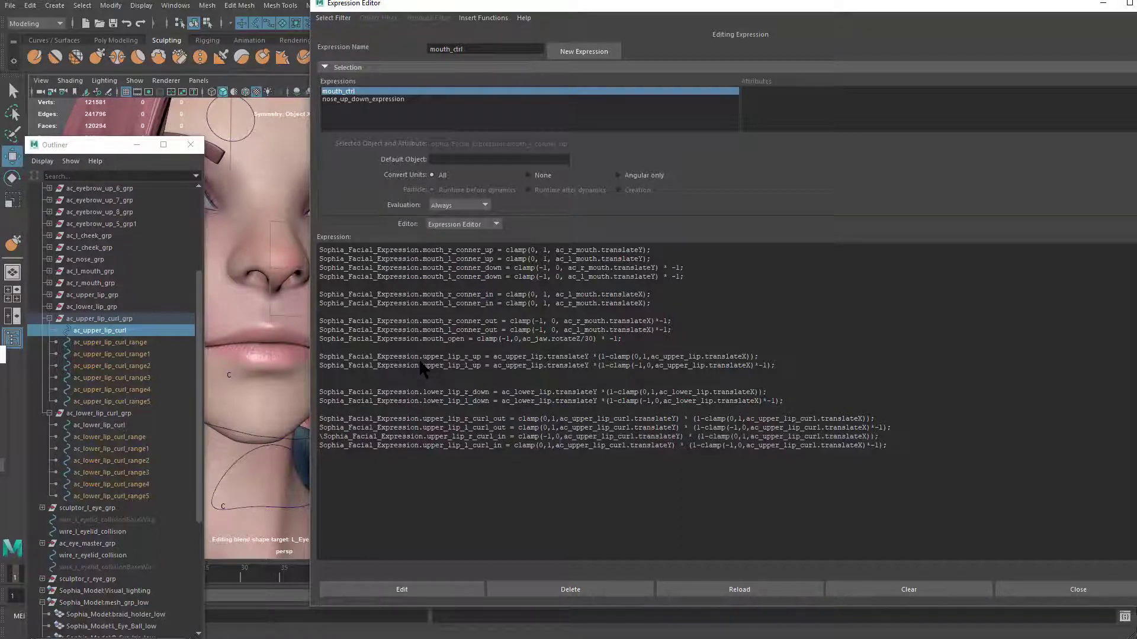
pyautogui.press('BackSpace')
pyautogui.write('-1')
pyautogui.press('Right')
pyautogui.press('Delete')
pyautogui.write('0')
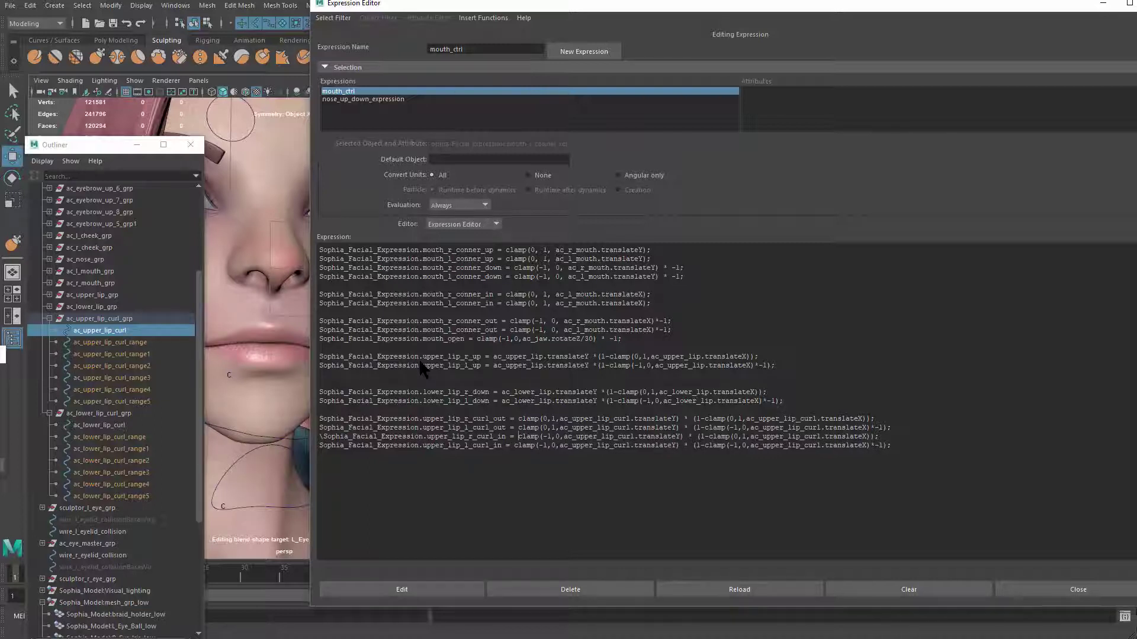
# Multiply both upper lip curl_in lines by -1, remove the stray backslash before the upper_lip_r_curl_in line, and apply the expression edit
pyautogui.write('*')
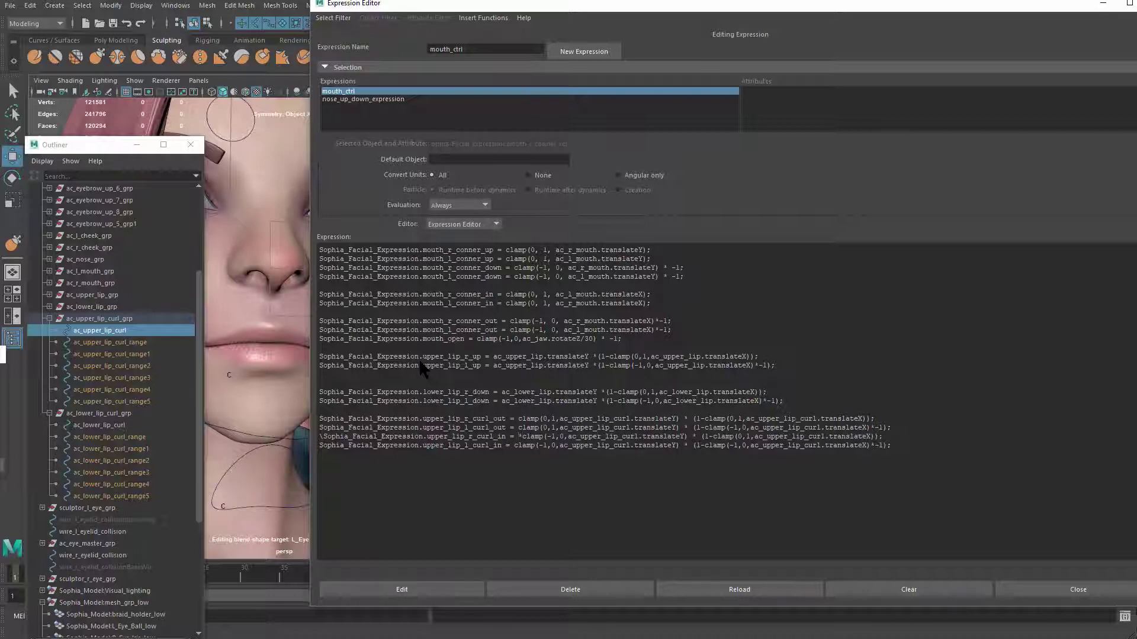
pyautogui.write('1*')
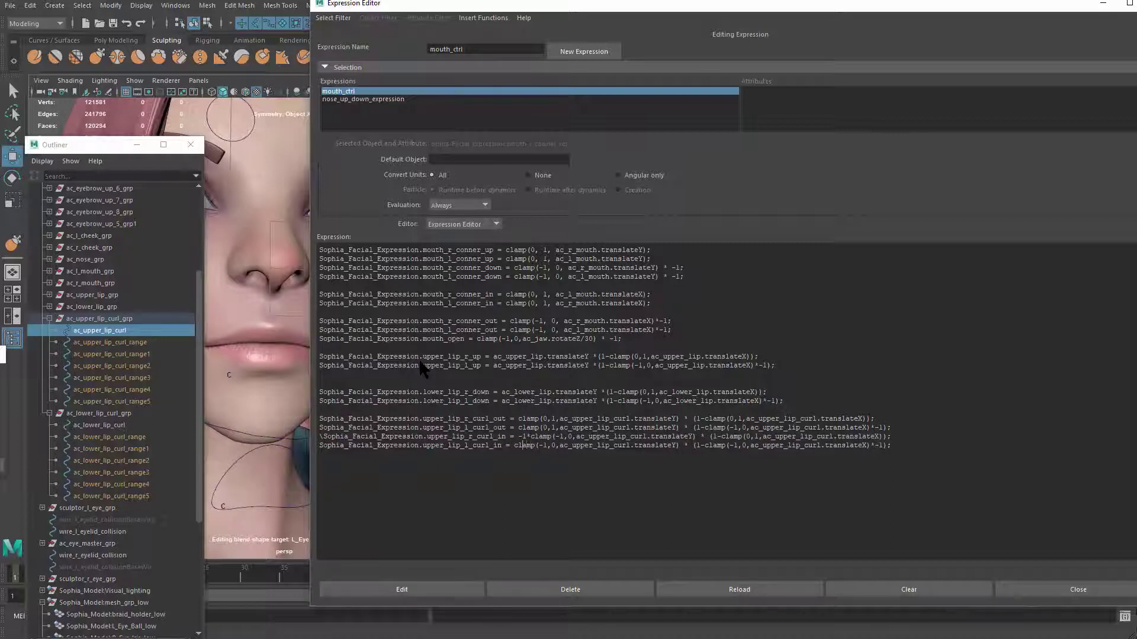
pyautogui.press('Down')
pyautogui.write('-1*')
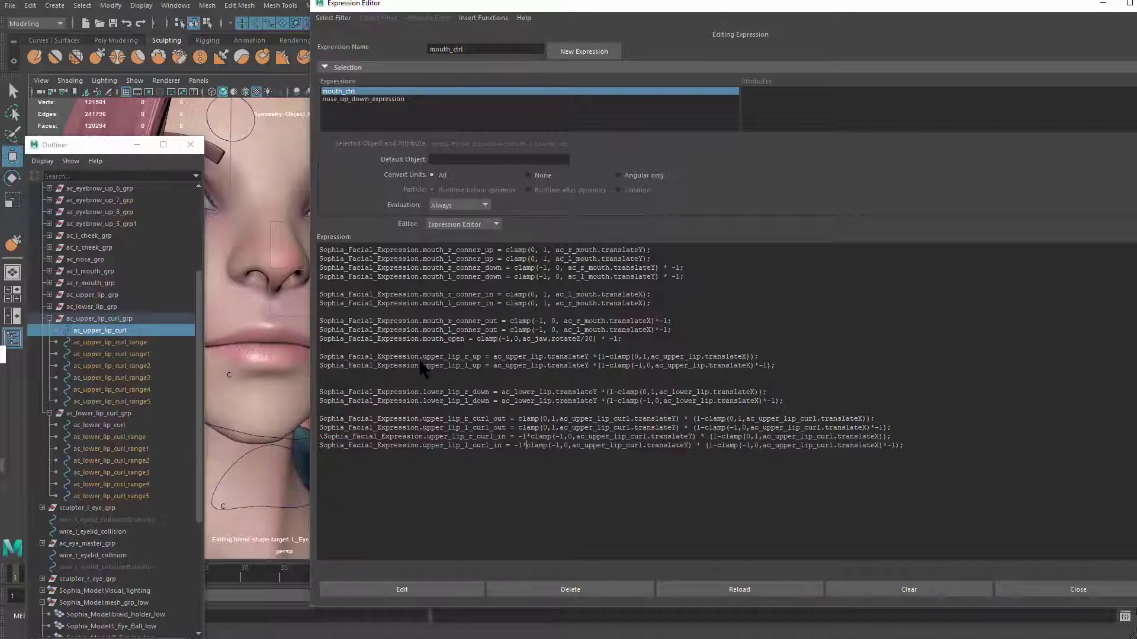
pyautogui.click(397, 586)
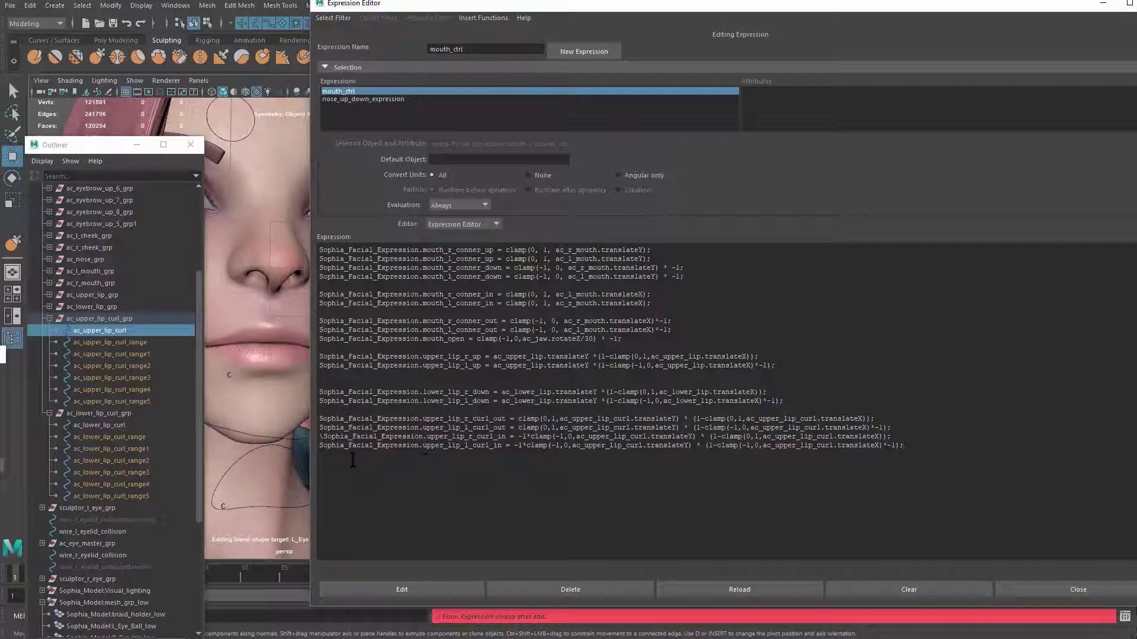
pyautogui.press('BackSpace')
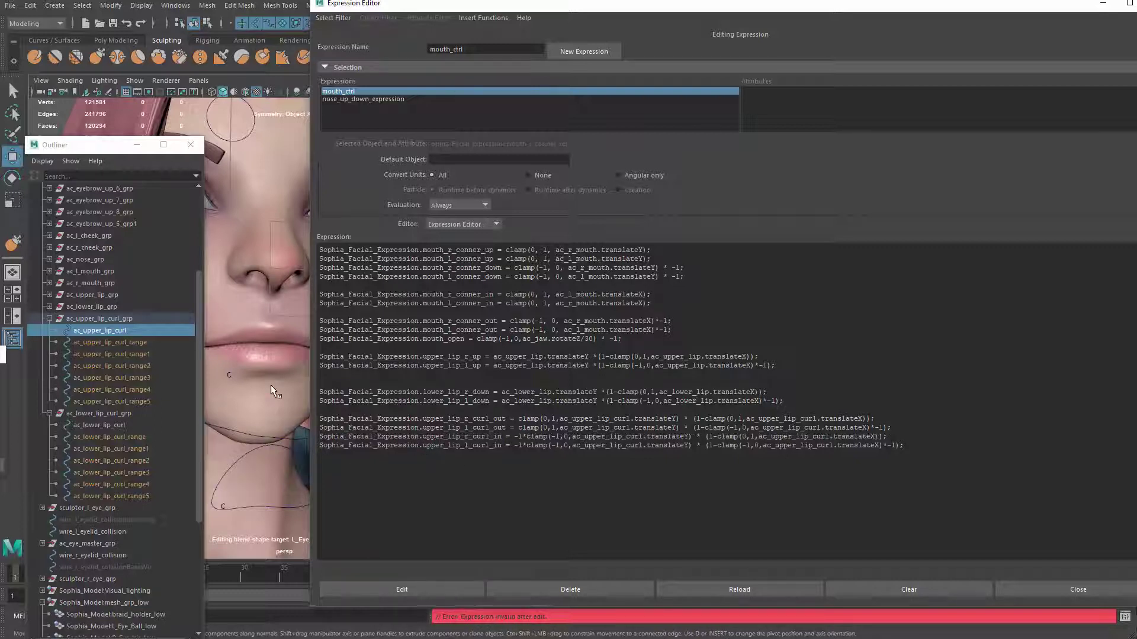
pyautogui.click(402, 590)
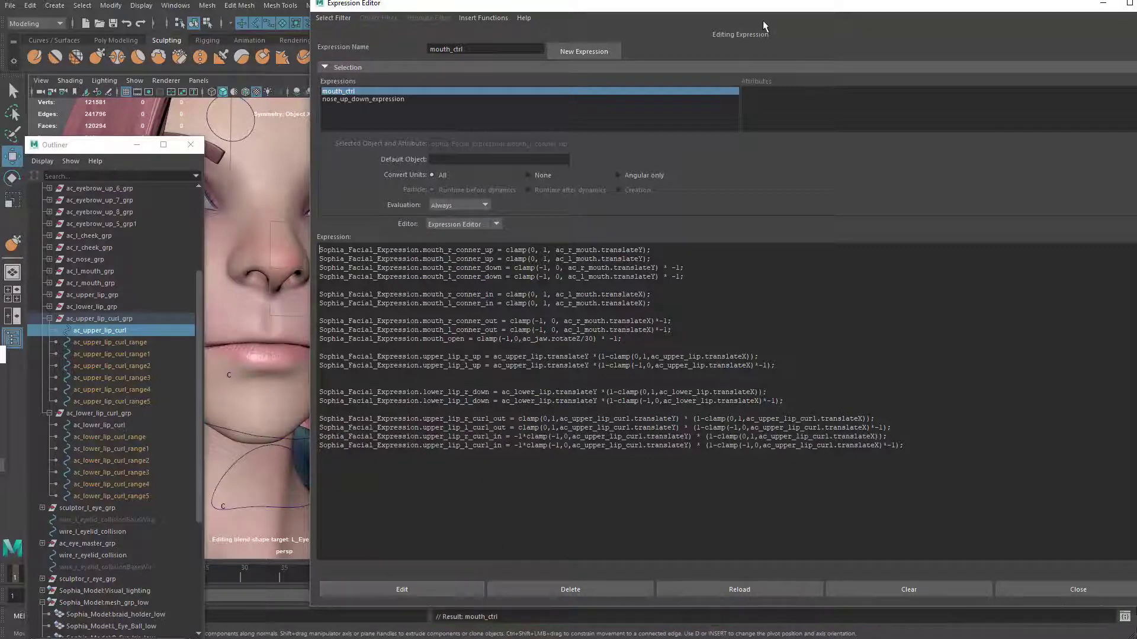
# Uncover the viewport and test the ac_upper_lip_curl control by moving it vertically and sideways
pyautogui.moveTo(777, 8); pyautogui.dragTo(779, 598)
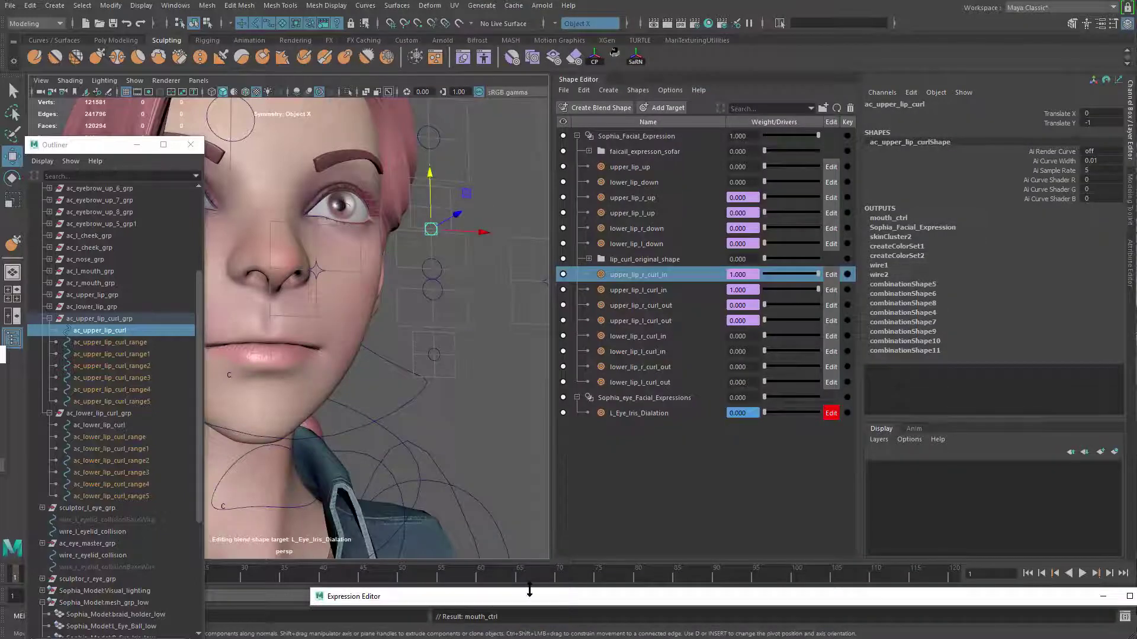
pyautogui.moveTo(529, 591); pyautogui.dragTo(544, 638)
pyautogui.click(459, 310)
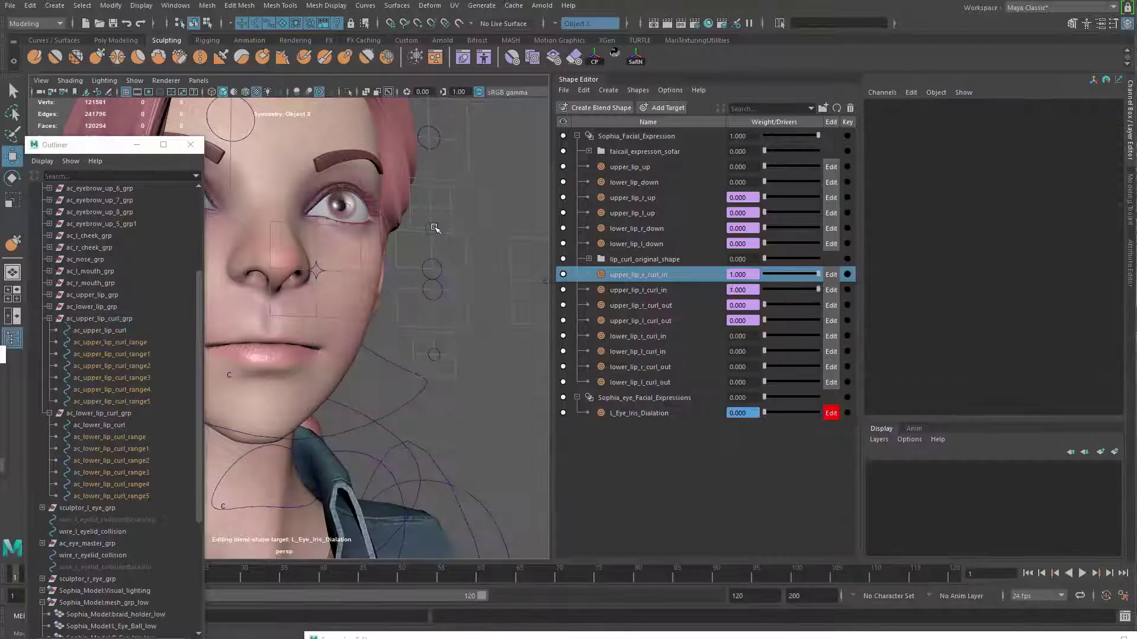
pyautogui.click(434, 228)
pyautogui.moveTo(432, 178)
pyautogui.mouseDown()
pyautogui.moveTo(432, 142)
pyautogui.moveTo(432, 181)
pyautogui.mouseUp()
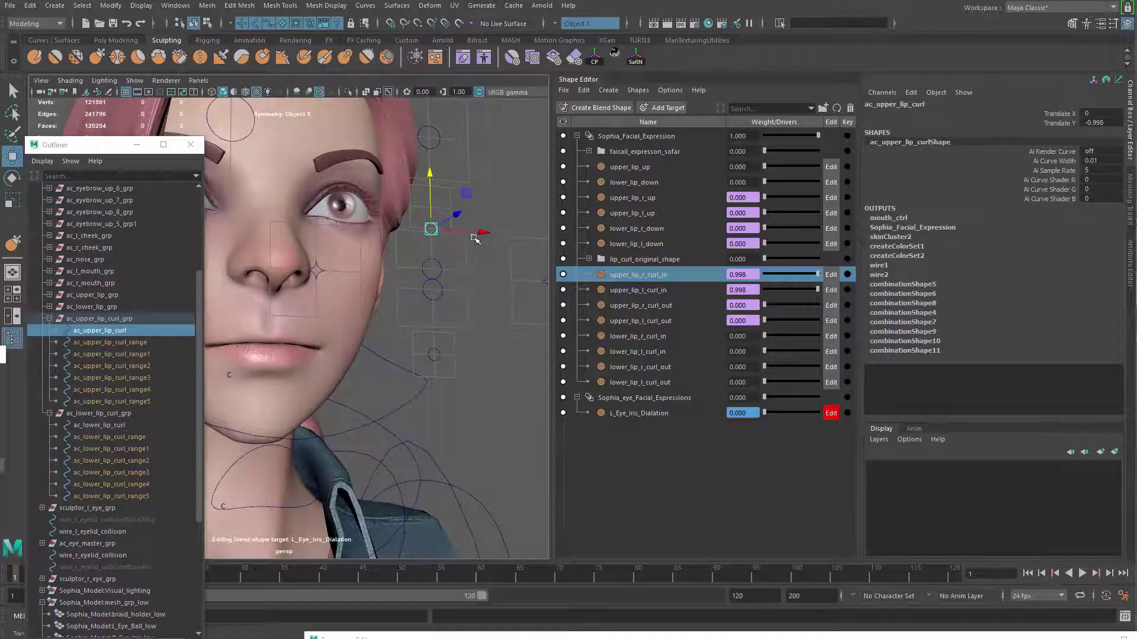
pyautogui.moveTo(476, 238); pyautogui.dragTo(410, 196)
pyautogui.moveTo(428, 219); pyautogui.dragTo(438, 194)
# Reset Translate X and Translate Y of ac_upper_lip_curl to 0
pyautogui.moveTo(1106, 112); pyautogui.dragTo(1102, 123)
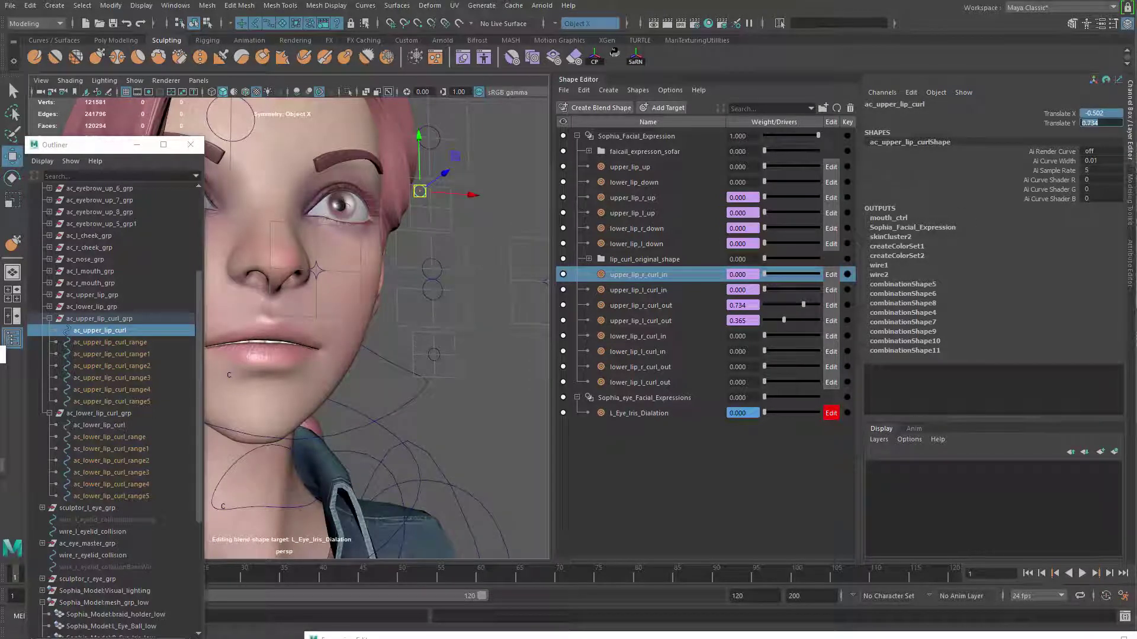
pyautogui.write('0')
pyautogui.press('Return')
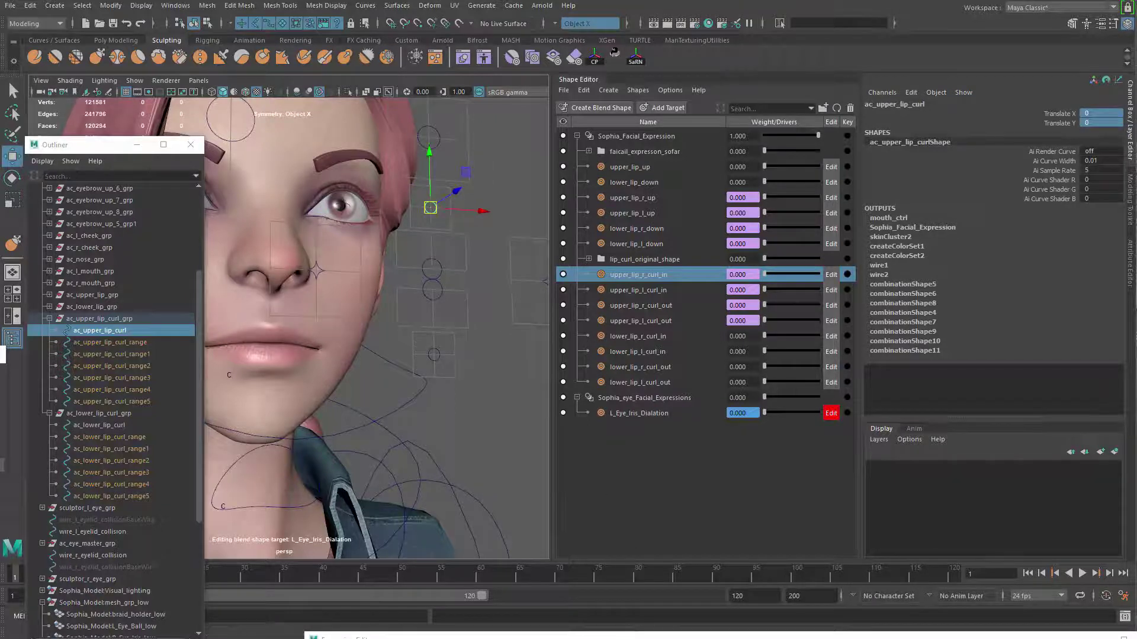
# Duplicate the four upper lip curl lines below the existing ones in the mouth_ctrl expression
pyautogui.moveTo(613, 636); pyautogui.dragTo(608, 81)
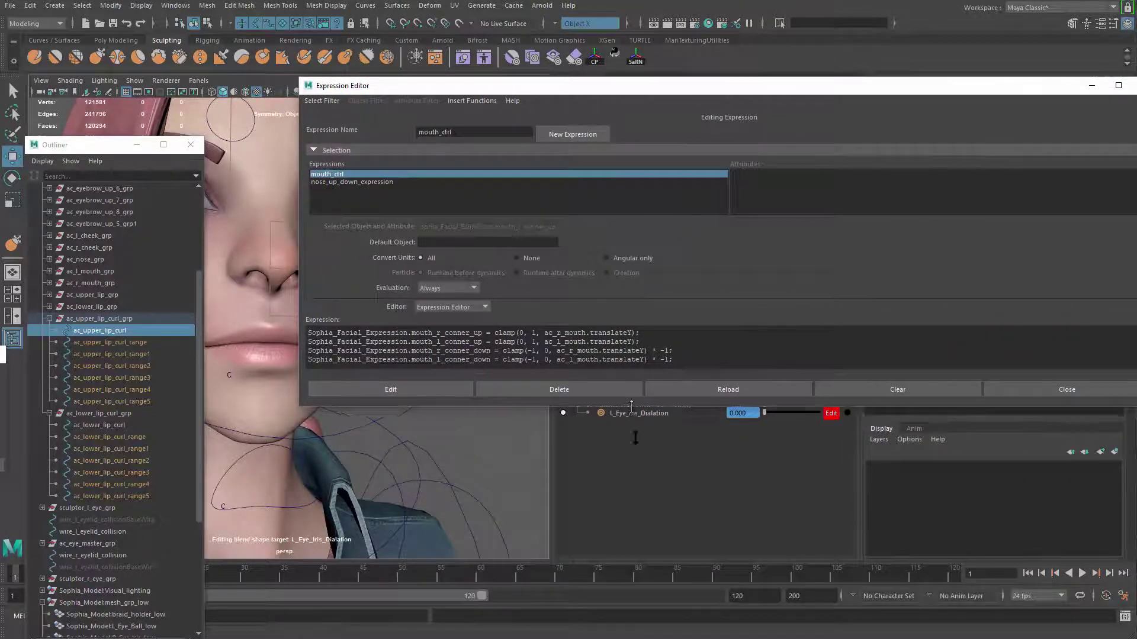
pyautogui.doubleClick(629, 401)
pyautogui.moveTo(341, 537); pyautogui.dragTo(162, 496)
pyautogui.hotkey('ctrl', 'c')
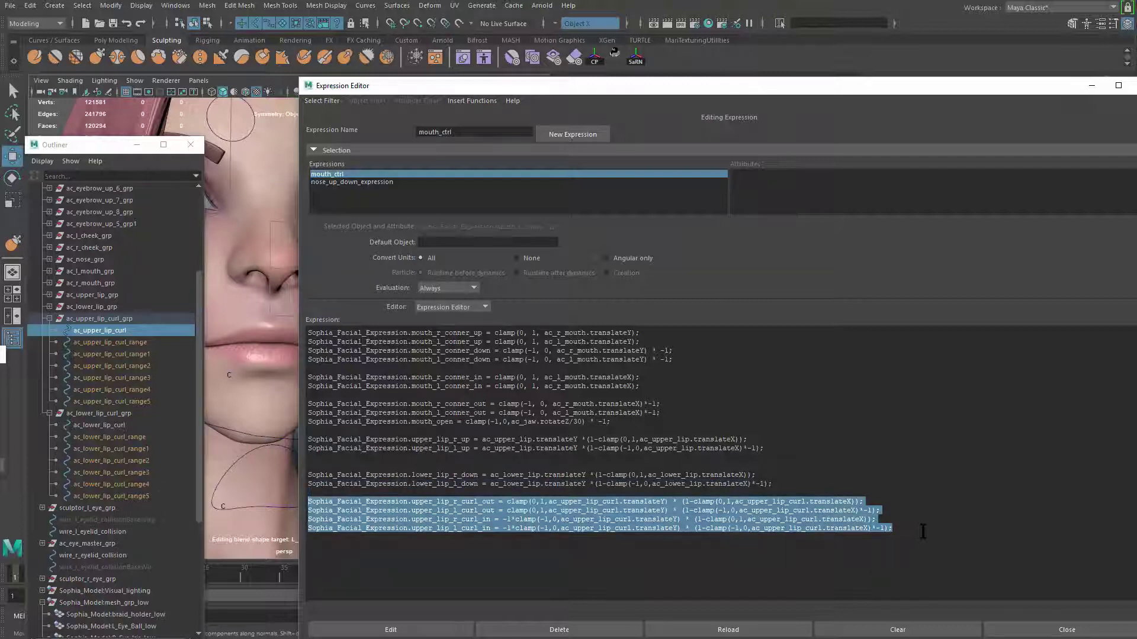
pyautogui.click(915, 551)
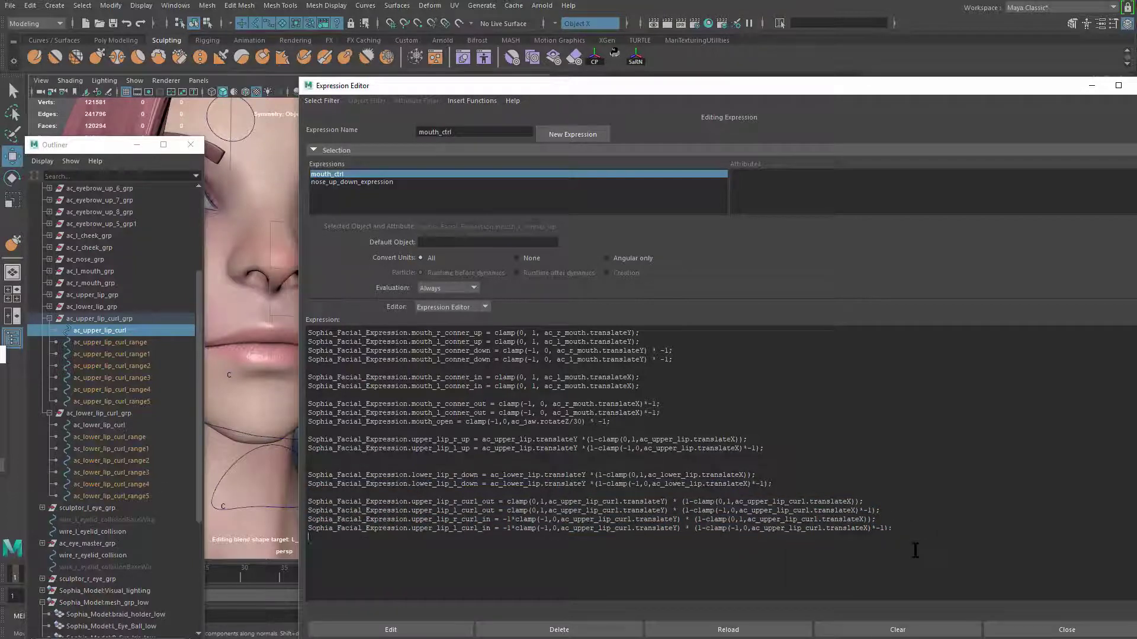
pyautogui.hotkey('ctrl', 'v')
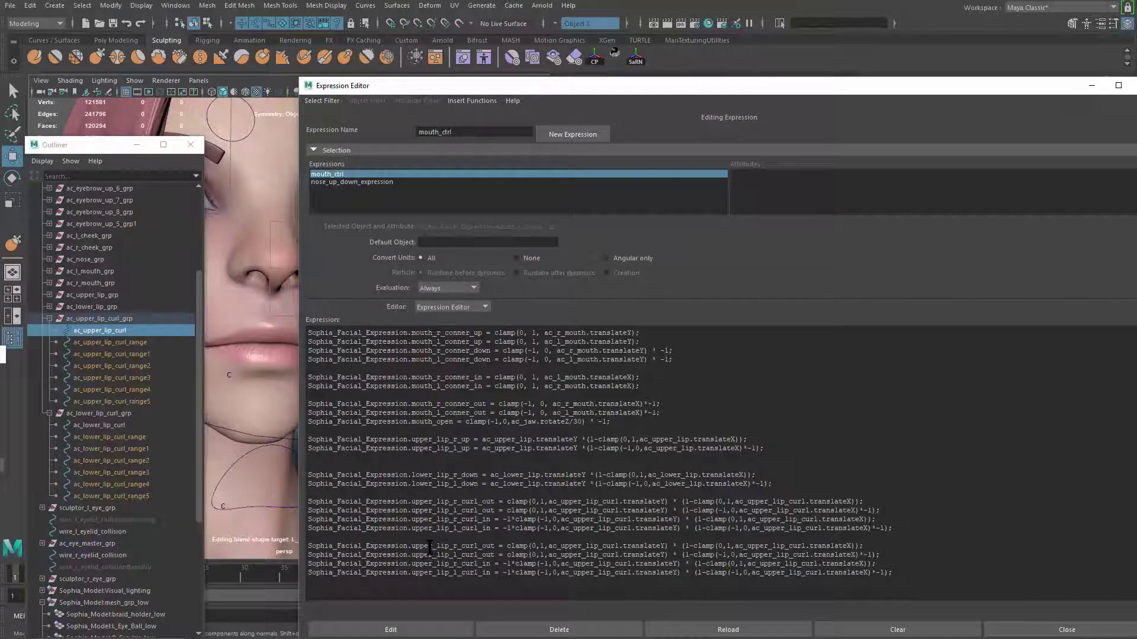
# Change the targets of the four copied lines from upper_lip to the matching lower_lip curl_out and curl_in shapes
pyautogui.press('BackSpace')
pyautogui.press('BackSpace')
pyautogui.press('BackSpace')
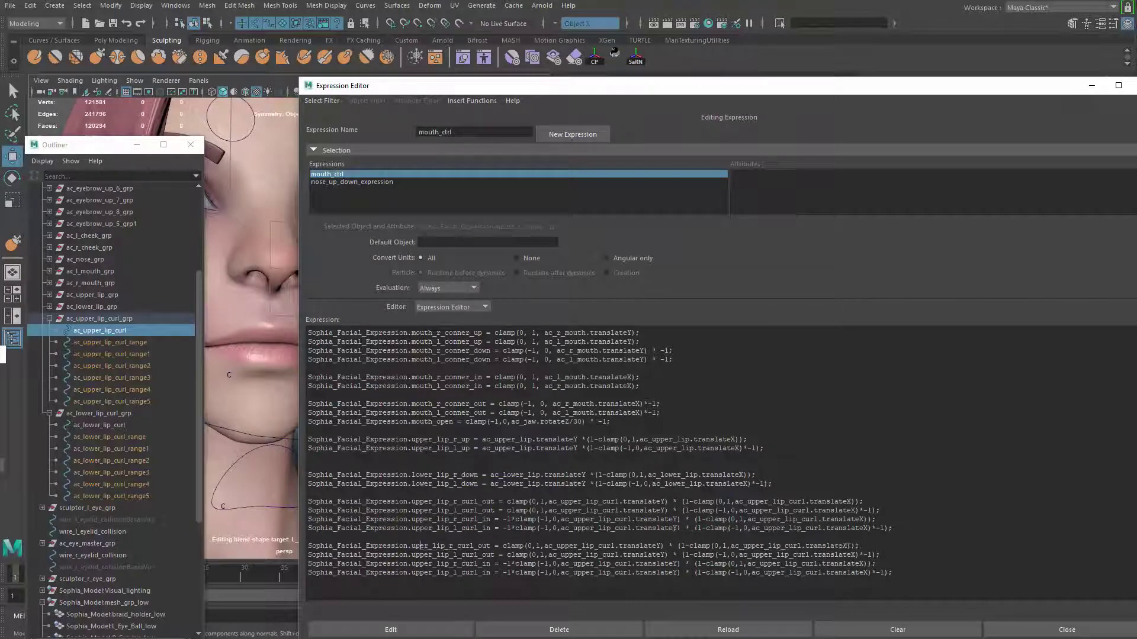
pyautogui.write('low')
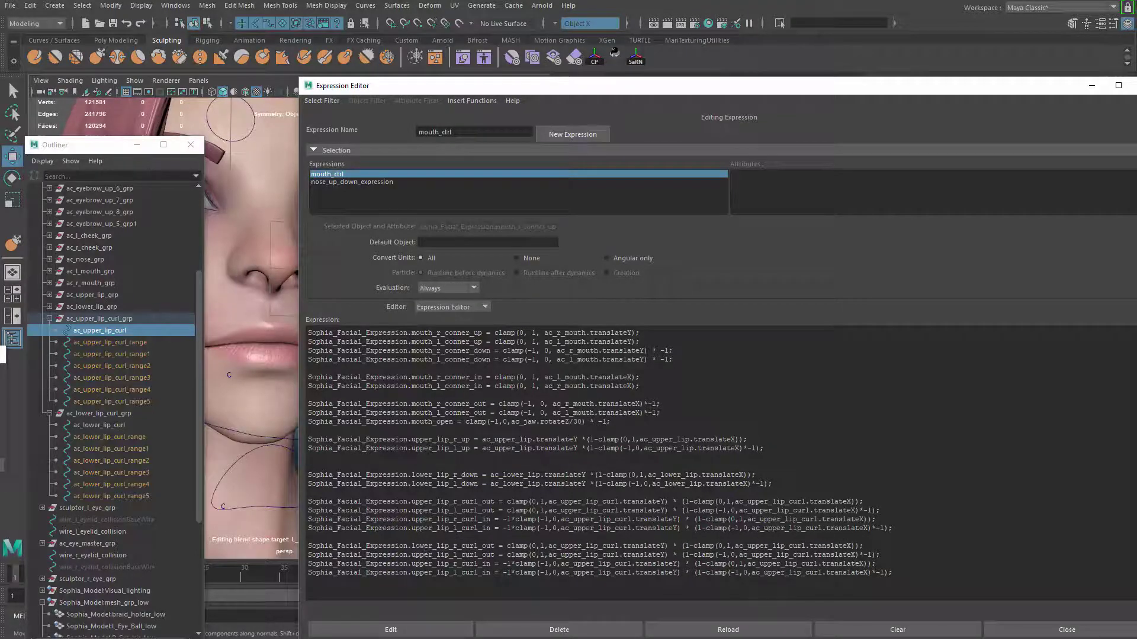
pyautogui.press('Down')
pyautogui.press('BackSpace')
pyautogui.press('BackSpace')
pyautogui.press('BackSpace')
pyautogui.write('low')
pyautogui.press('Down')
pyautogui.press('BackSpace')
pyautogui.press('BackSpace')
pyautogui.press('BackSpace')
pyautogui.write('low')
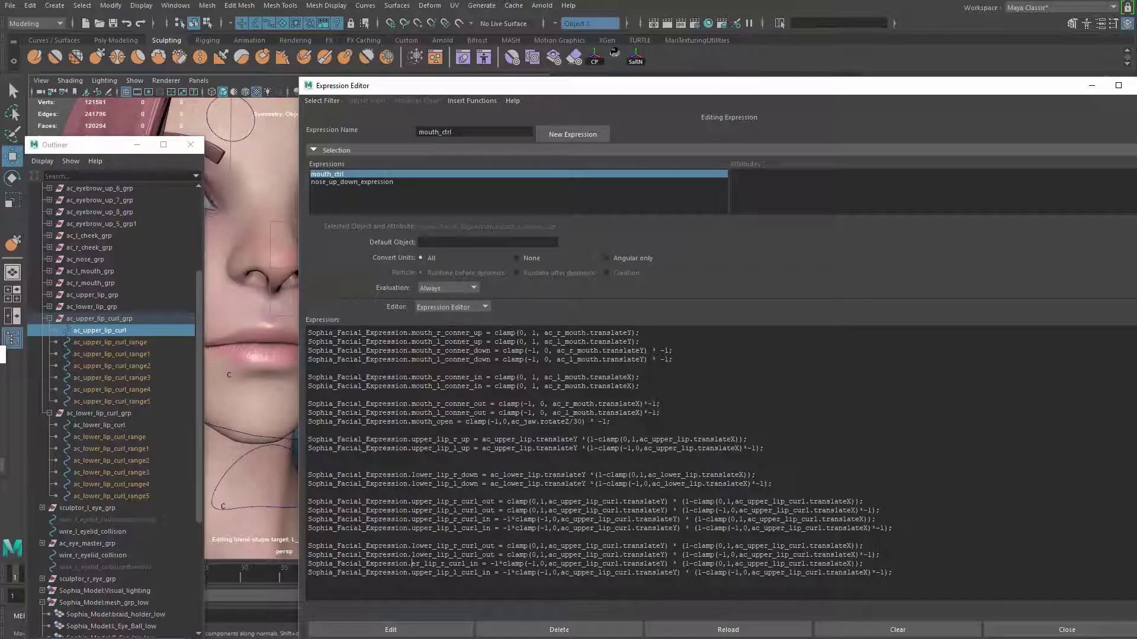
pyautogui.press('BackSpace')
pyautogui.press('BackSpace')
pyautogui.press('BackSpace')
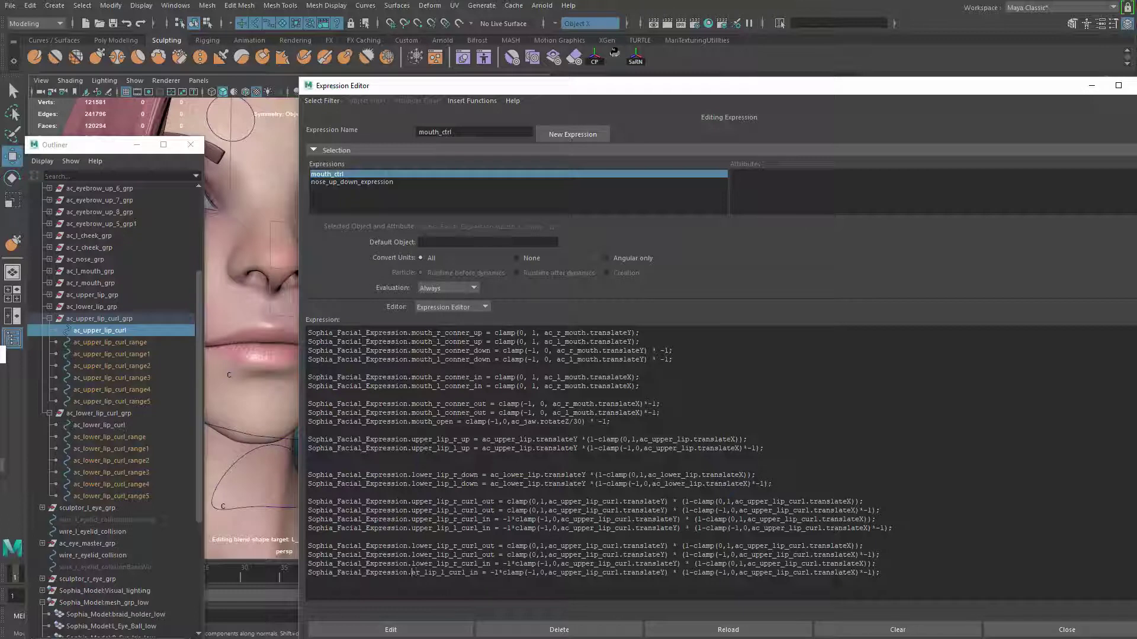
pyautogui.write('low')
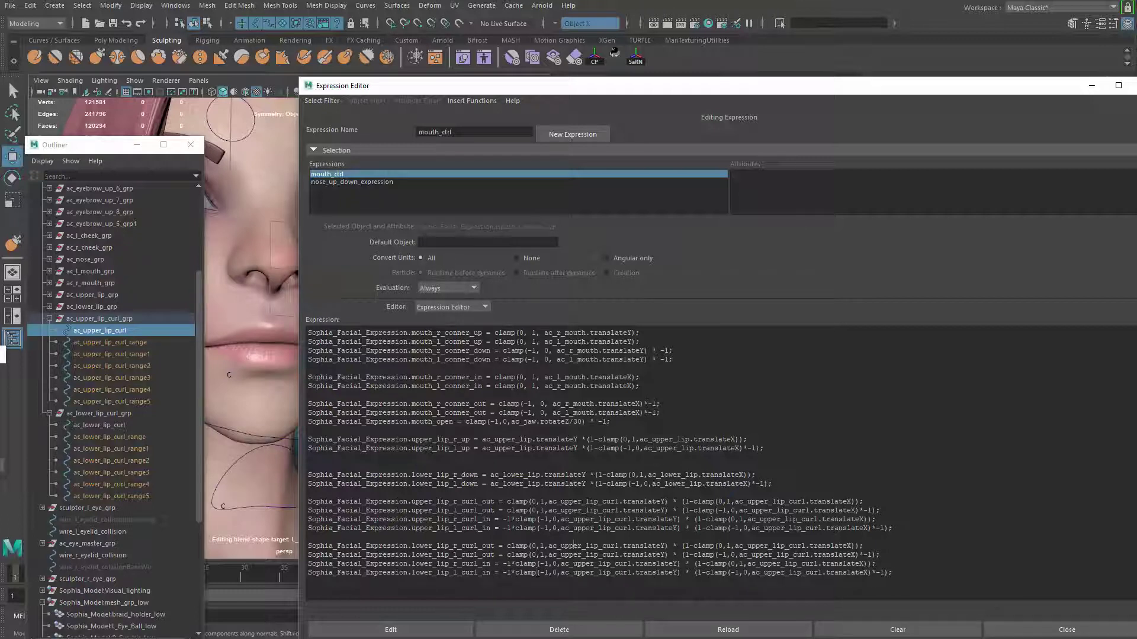
# Change the translateY driver in the four lower lip curl lines to ac_lower_lip_curl
pyautogui.press('BackSpace')
pyautogui.press('BackSpace')
pyautogui.write('low')
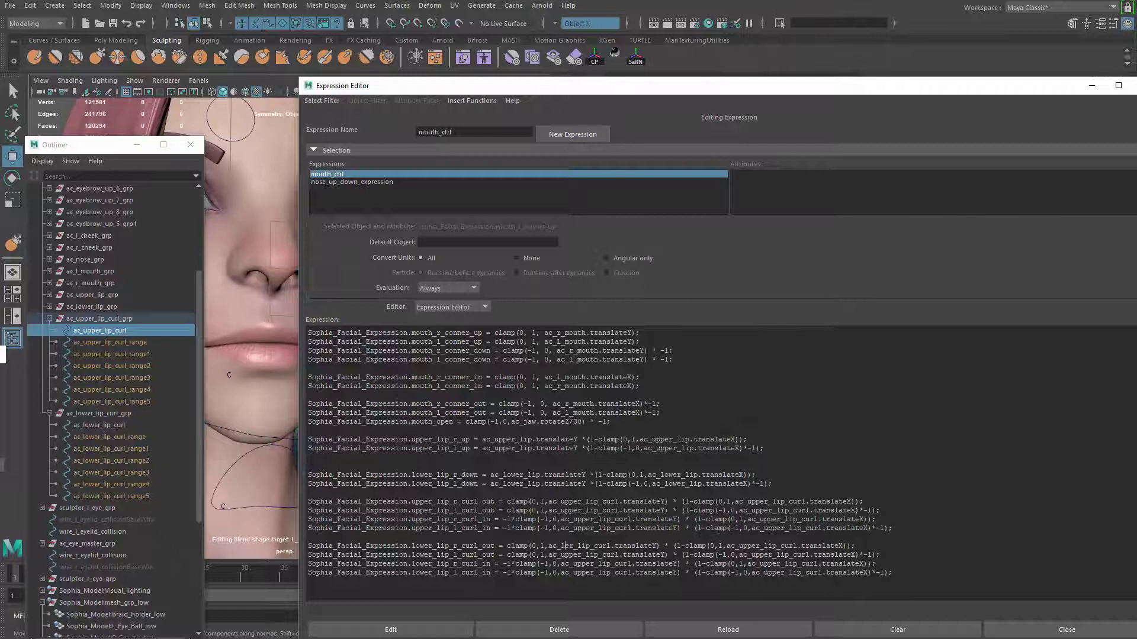
pyautogui.click(571, 555)
pyautogui.press('BackSpace')
pyautogui.press('BackSpace')
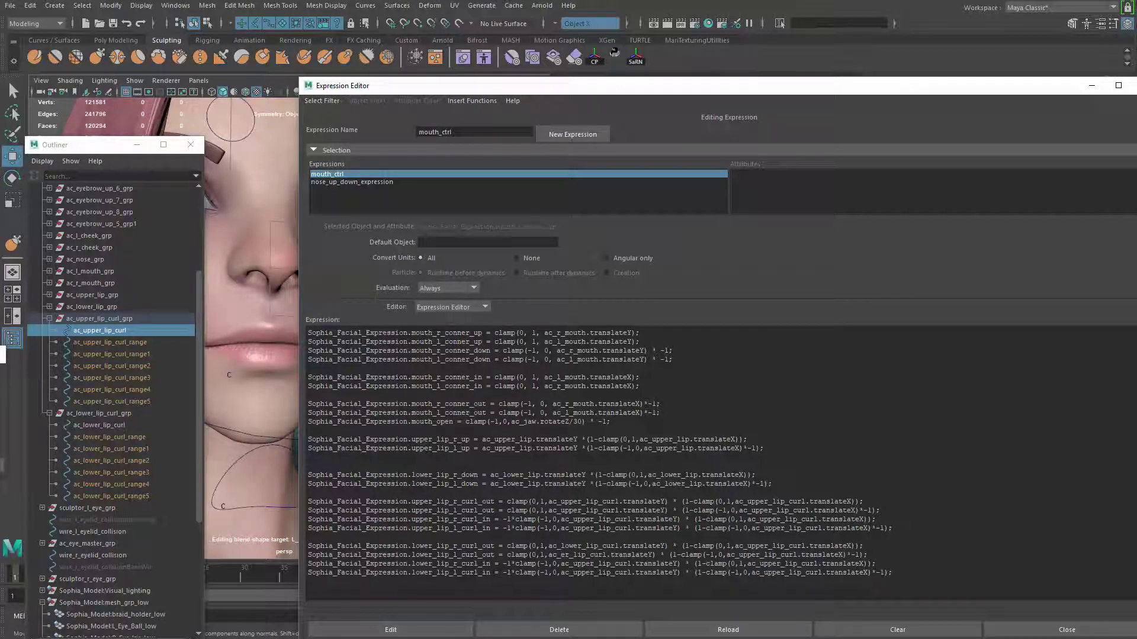
pyautogui.write('low')
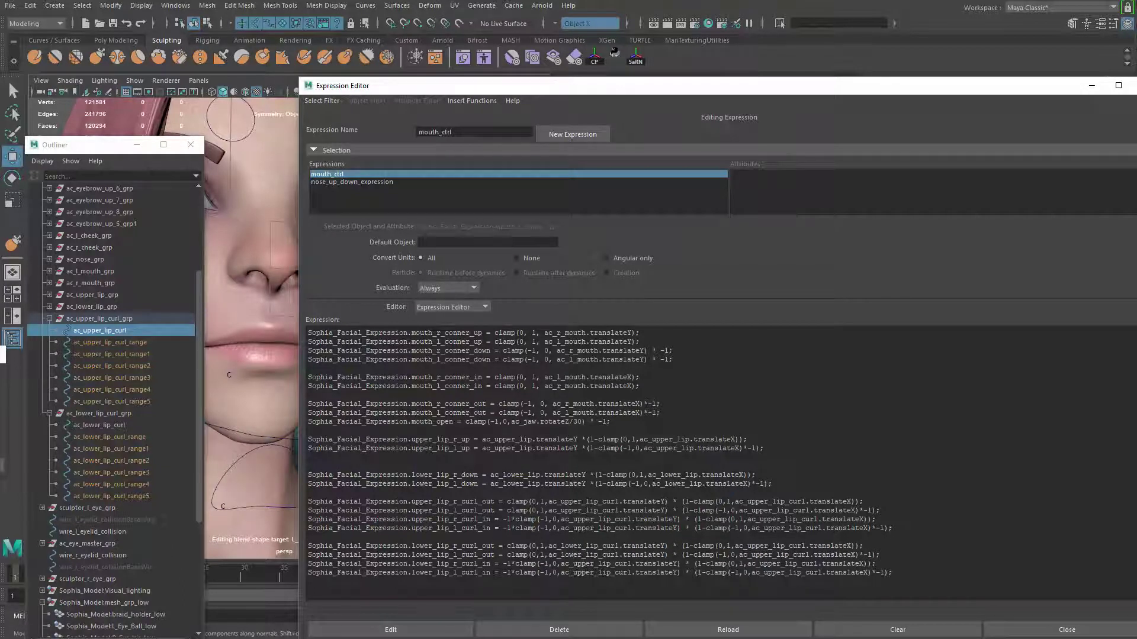
pyautogui.press('BackSpace')
pyautogui.press('BackSpace')
pyautogui.press('BackSpace')
pyautogui.write('low')
pyautogui.press('BackSpace')
pyautogui.press('BackSpace')
pyautogui.press('BackSpace')
pyautogui.write('low')
# Change the translateX driver in the four lower lip curl lines to ac_lower_lip_curl and apply the expression edit
pyautogui.click(762, 546)
pyautogui.press('BackSpace')
pyautogui.press('BackSpace')
pyautogui.press('BackSpace')
pyautogui.write('low')
pyautogui.click(761, 555)
pyautogui.press('BackSpace')
pyautogui.press('BackSpace')
pyautogui.press('BackSpace')
pyautogui.write('low')
pyautogui.click(773, 564)
pyautogui.press('BackSpace')
pyautogui.press('BackSpace')
pyautogui.press('BackSpace')
pyautogui.write('low')
pyautogui.press('BackSpace')
pyautogui.press('BackSpace')
pyautogui.press('BackSpace')
pyautogui.press('BackSpace')
pyautogui.write('lowe')
pyautogui.click(436, 630)
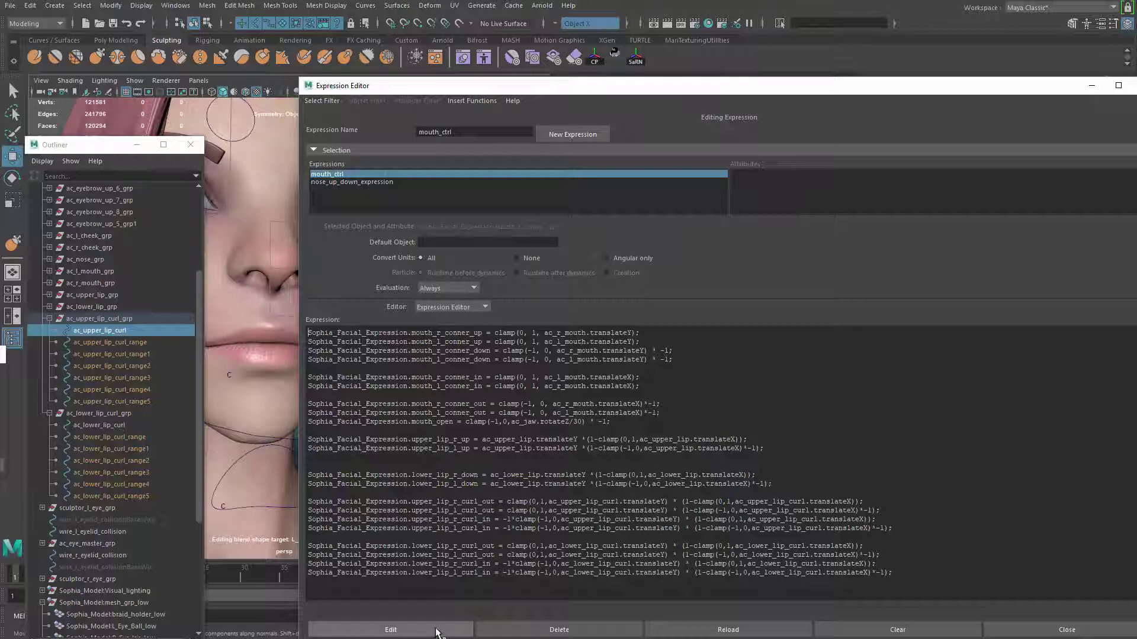
# Uncover the viewport and test the ac_lower_lip_curl control by moving it up and sideways
pyautogui.moveTo(598, 85); pyautogui.dragTo(1134, 295)
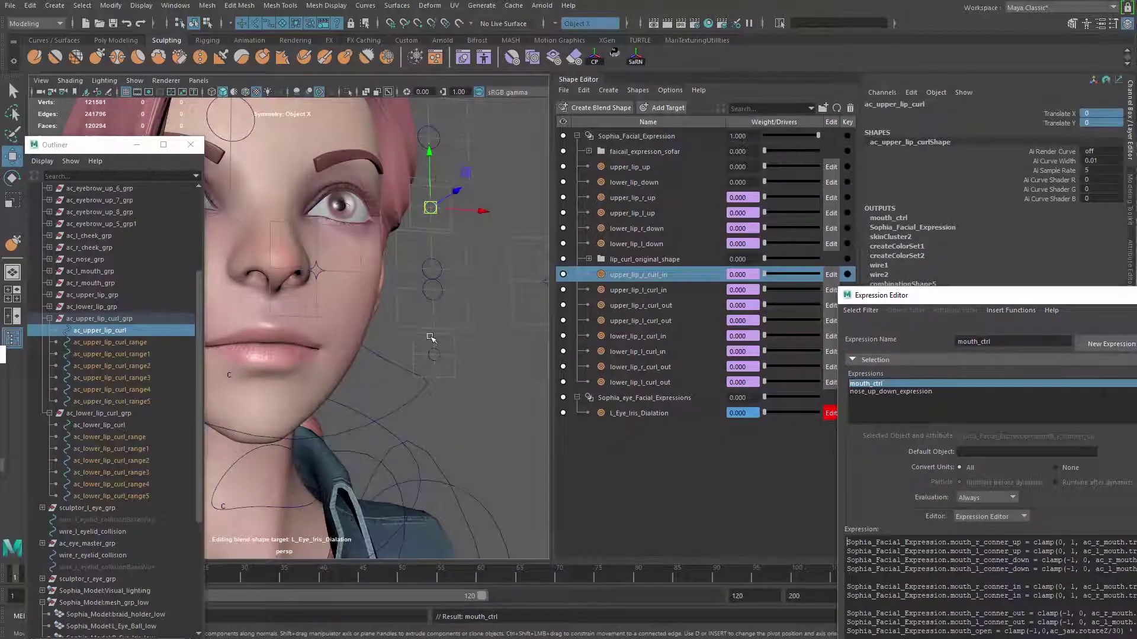
pyautogui.click(434, 352)
pyautogui.moveTo(434, 305); pyautogui.dragTo(438, 270)
pyautogui.moveTo(434, 332); pyautogui.dragTo(400, 326)
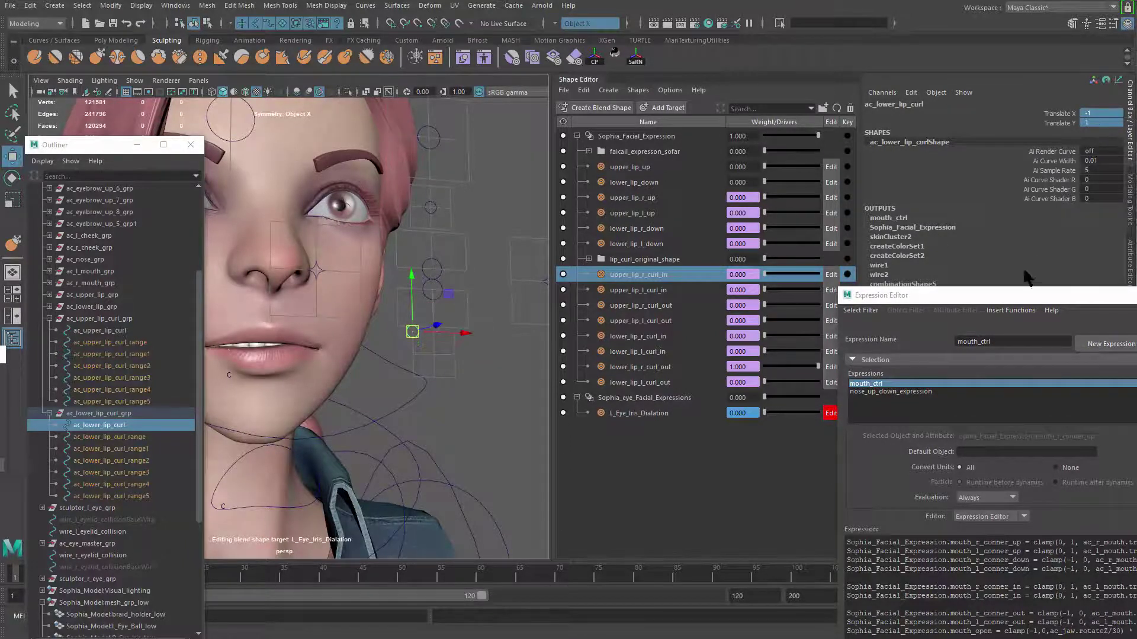
# Try to swap the curl_in and curl_out targets in the lower lip curl lines of the mouth_ctrl expression
pyautogui.moveTo(1022, 296); pyautogui.dragTo(393, 46)
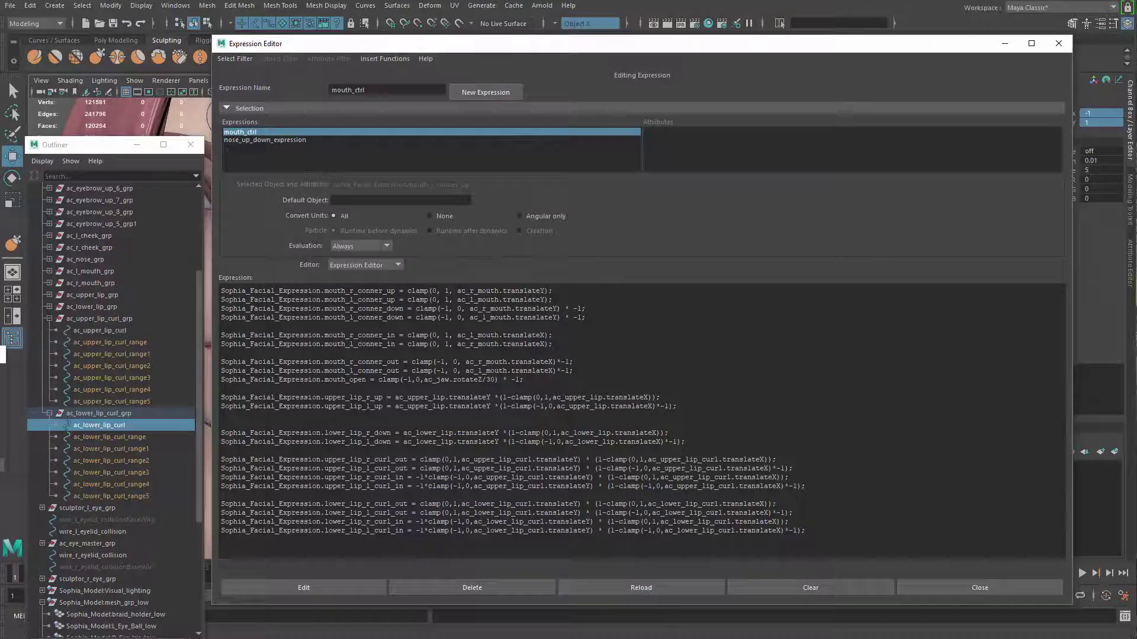
pyautogui.press('BackSpace')
pyautogui.press('BackSpace')
pyautogui.press('BackSpace')
pyautogui.write('in')
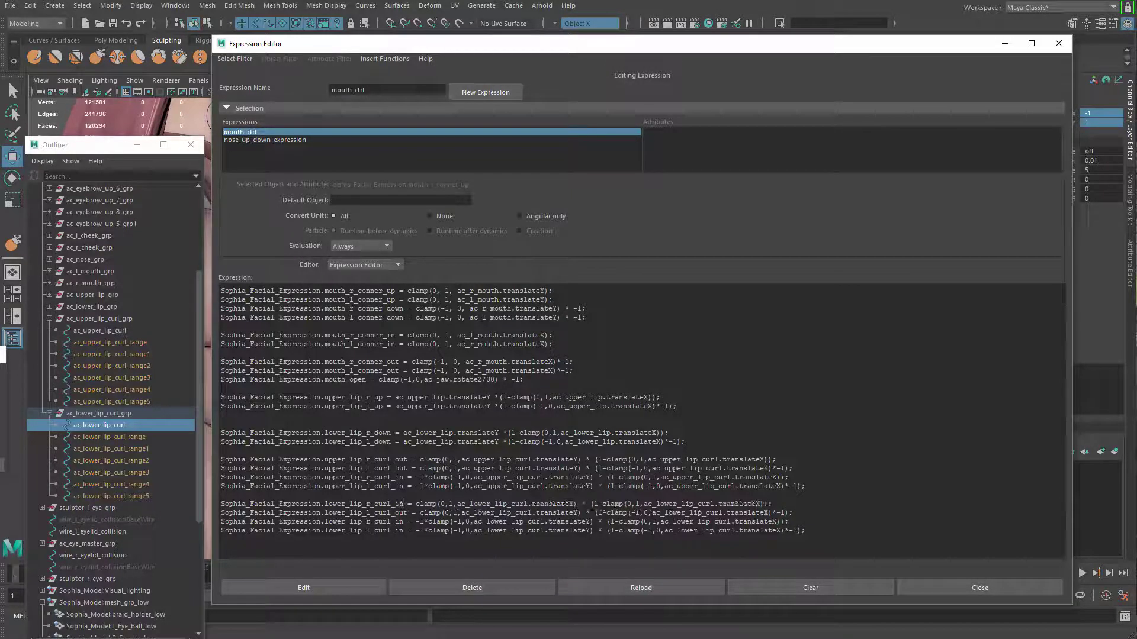
pyautogui.press('BackSpace')
pyautogui.press('BackSpace')
pyautogui.press('BackSpace')
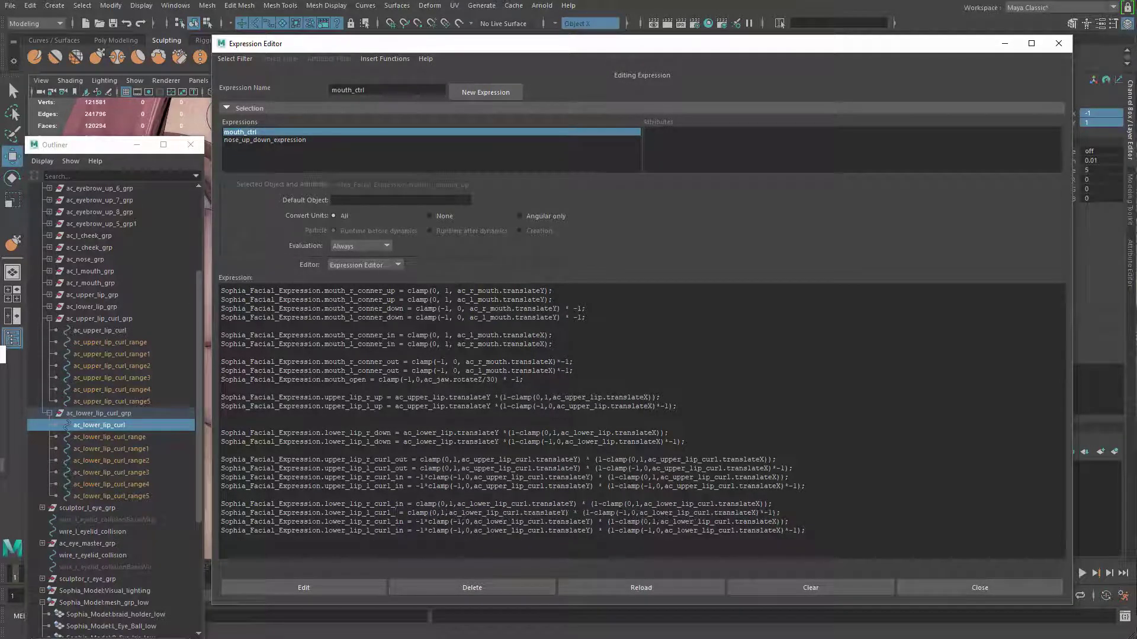
pyautogui.write('in')
pyautogui.press('Down')
pyautogui.press('BackSpace')
pyautogui.press('BackSpace')
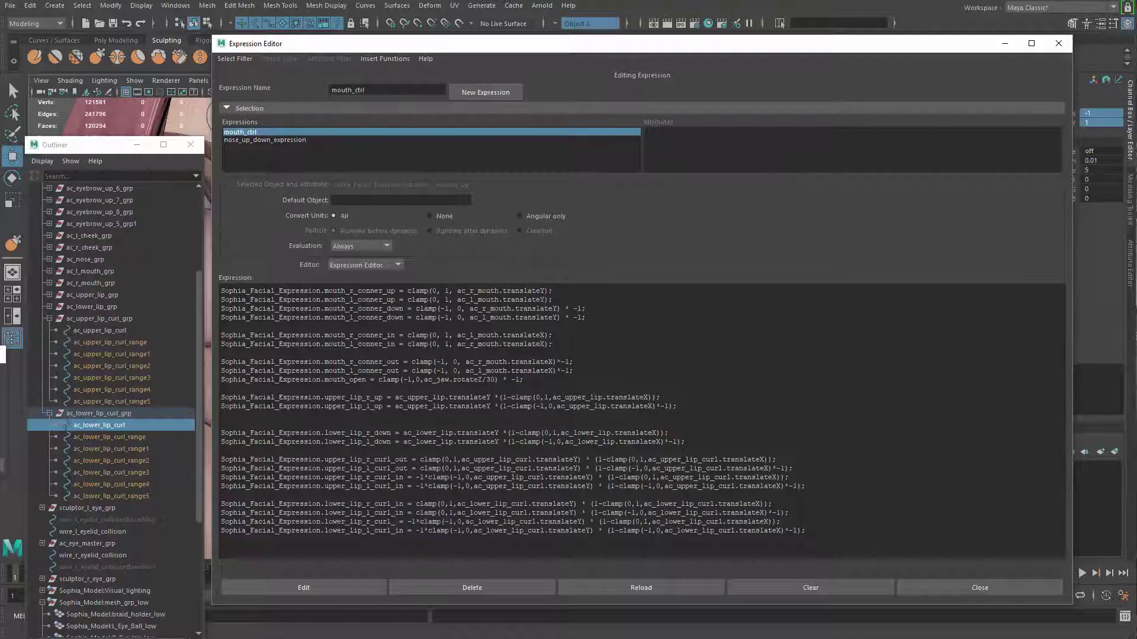
pyautogui.write('out')
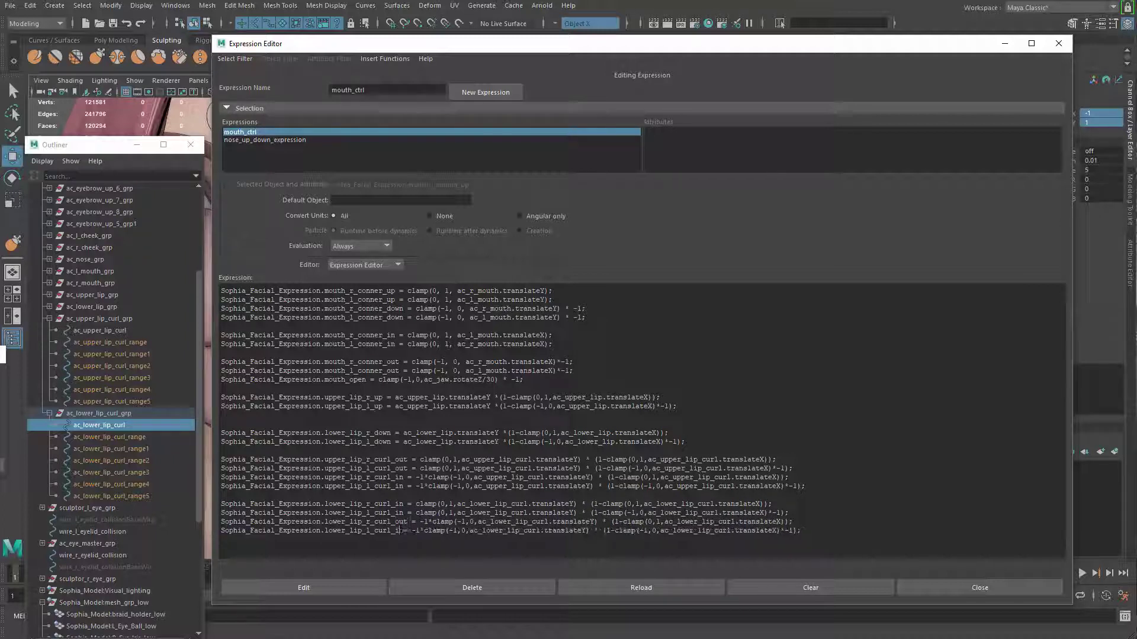
# Undo the swap of the curl_in and curl_out targets in the lower lip lines
pyautogui.hotkey('ctrl', 'z')
pyautogui.hotkey('ctrl', 'z')
pyautogui.hotkey('ctrl', 'z')
pyautogui.hotkey('ctrl', 'z')
pyautogui.hotkey('ctrl', 'z')
pyautogui.hotkey('ctrl', 'z')
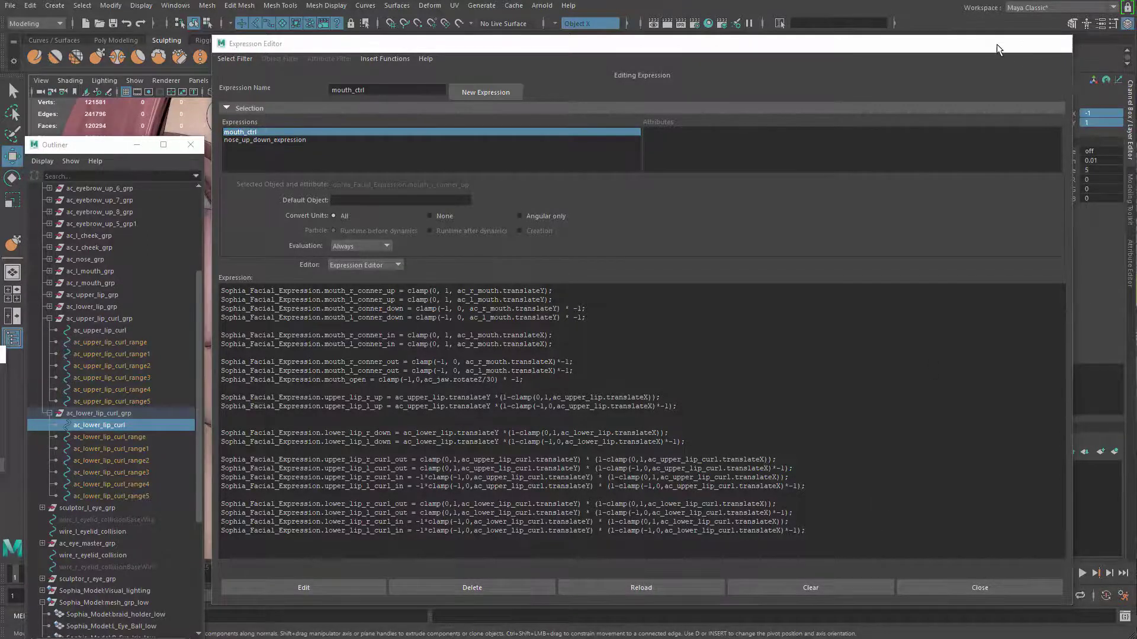
# Flip the ac_lower_lip_curl_grp group vertically by setting its Scale Y to -0.071
pyautogui.click(1004, 43)
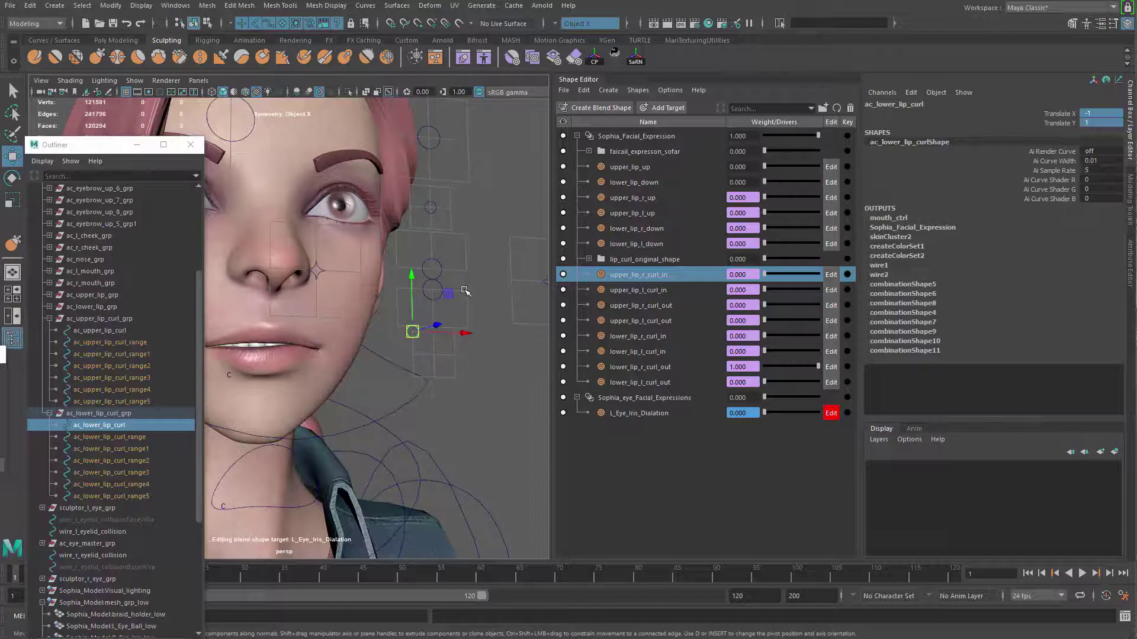
pyautogui.press('Up')
pyautogui.press('r')
pyautogui.moveTo(436, 302); pyautogui.dragTo(445, 418)
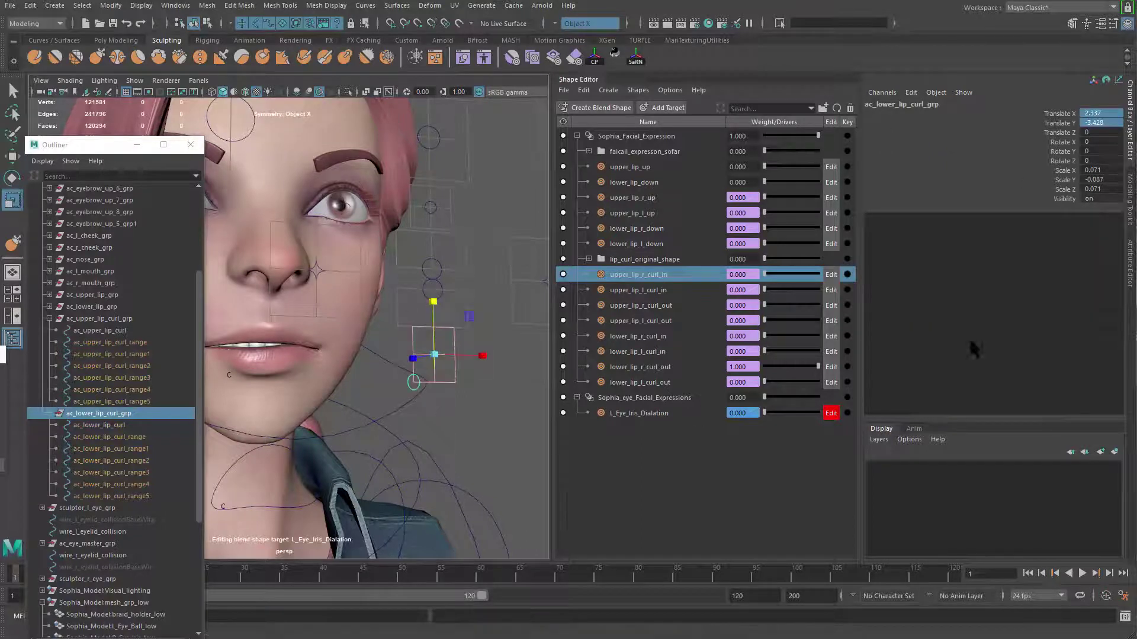
pyautogui.hotkey('ctrl', 'z')
pyautogui.click(1083, 180)
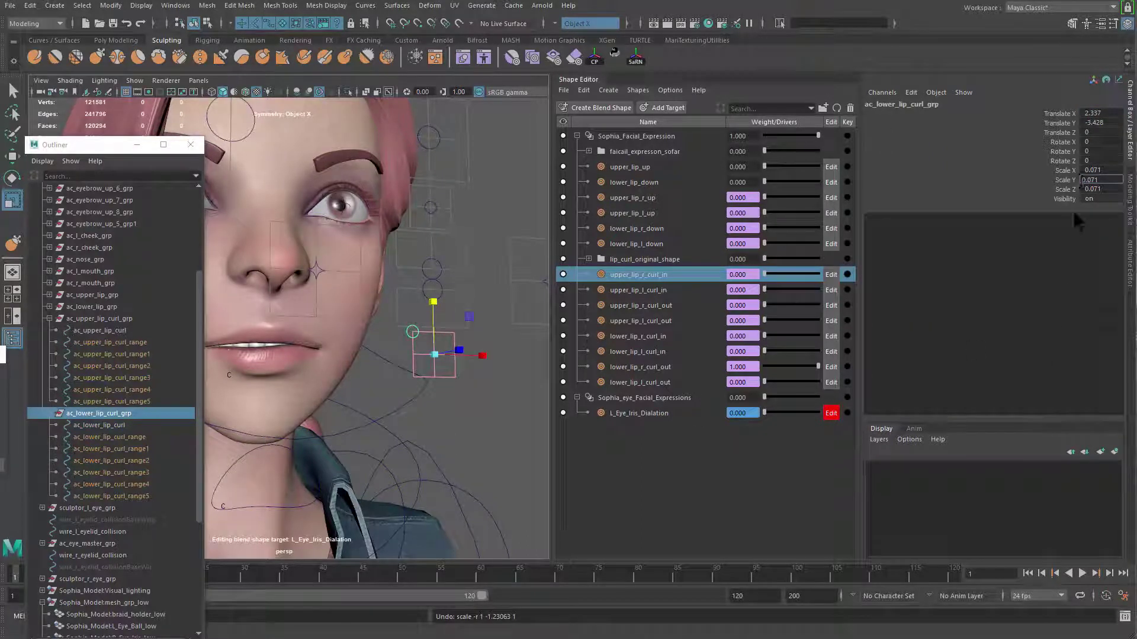
pyautogui.press('Return')
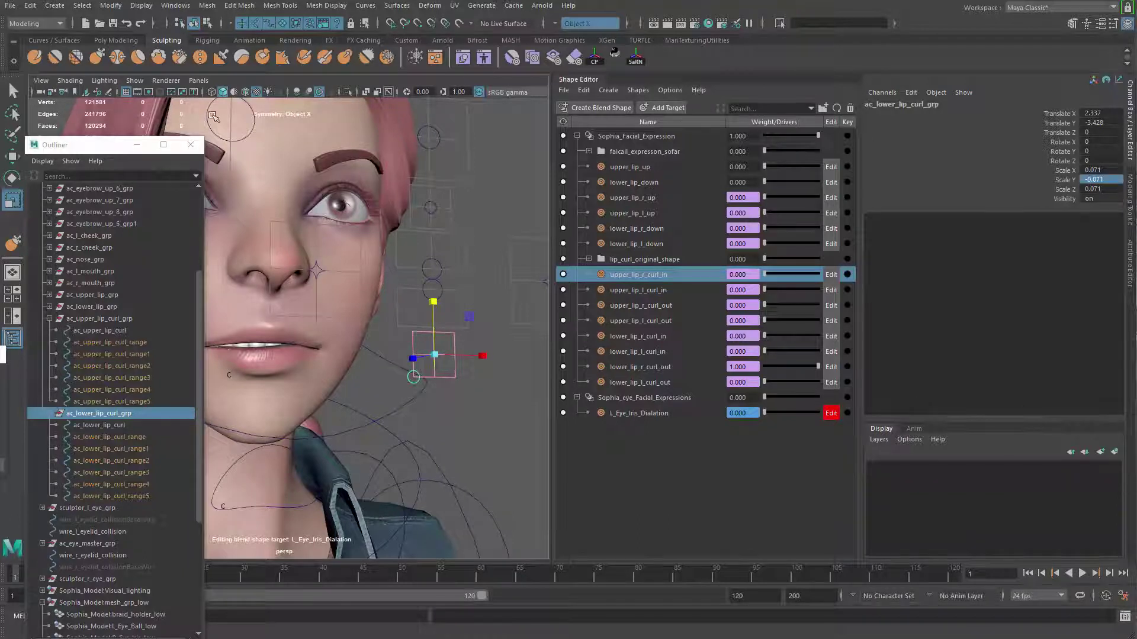
# Test the flipped ac_lower_lip_curl control by moving it up to a Translate Y of -1
pyautogui.click(396, 439)
pyautogui.click(411, 380)
pyautogui.press('w')
pyautogui.moveTo(413, 377); pyautogui.dragTo(421, 316)
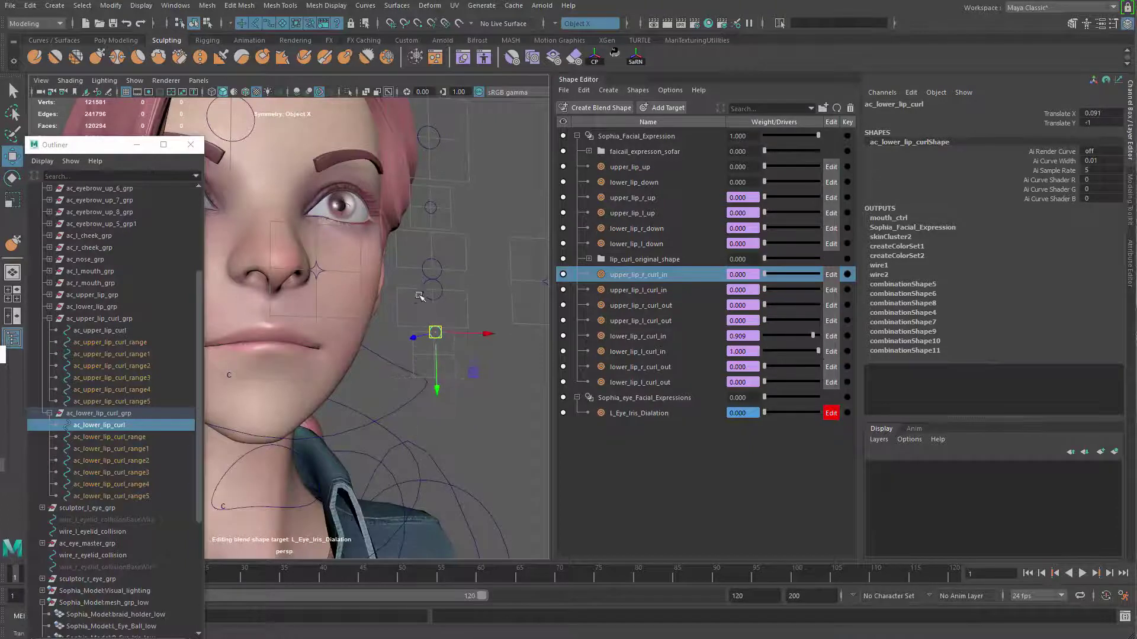
# Test the lips together by lowering ac_upper_lip_curl, raising ac_upper_lip and lowering ac_lower_lip to part them
pyautogui.click(425, 289)
pyautogui.click(432, 208)
pyautogui.moveTo(430, 210)
pyautogui.mouseDown()
pyautogui.moveTo(433, 238)
pyautogui.moveTo(431, 192)
pyautogui.mouseUp()
pyautogui.click(439, 269)
pyautogui.click(432, 290)
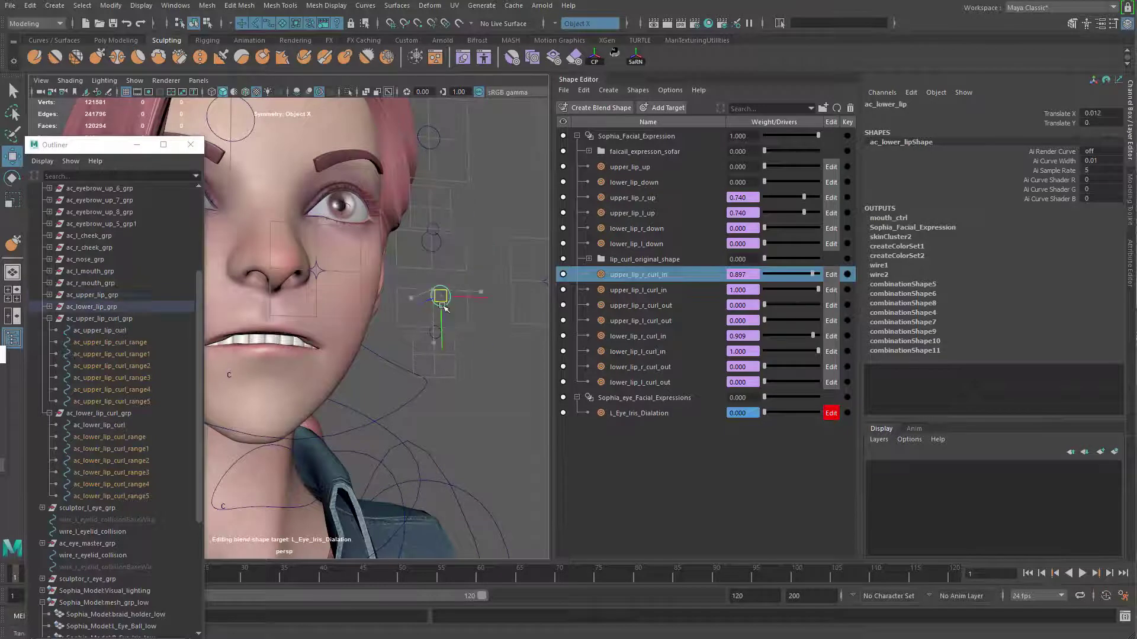
pyautogui.moveTo(432, 290); pyautogui.dragTo(433, 315)
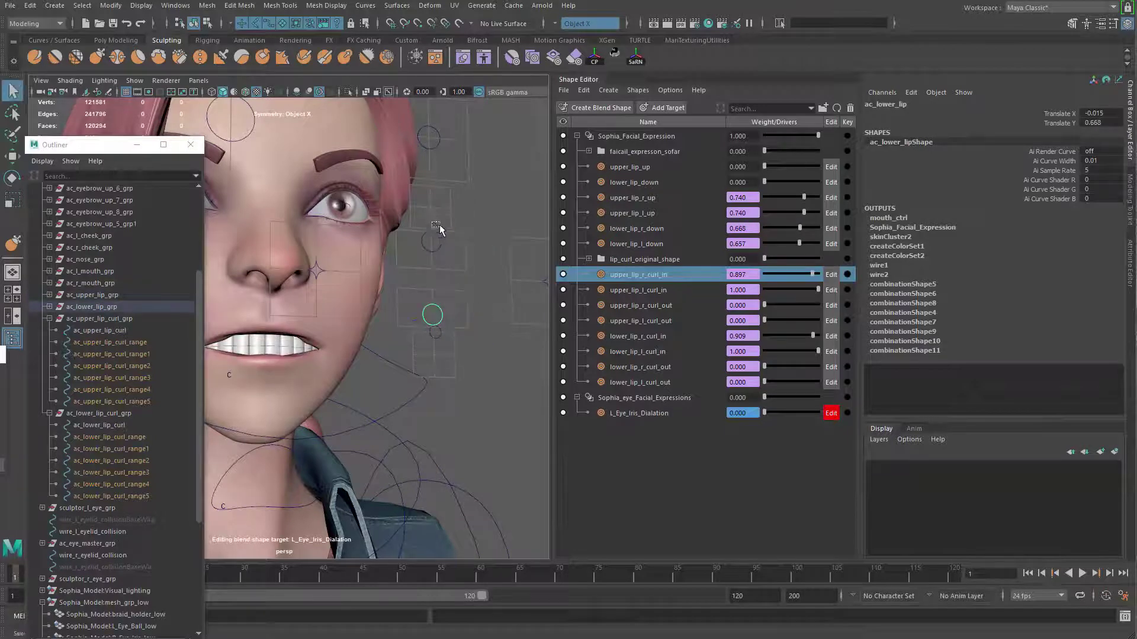
# With the lips parted, ease ac_upper_lip_curl to about -0.37 and ac_lower_lip_curl back to -1, moving the Outliner off the viewport
pyautogui.moveTo(439, 225); pyautogui.dragTo(441, 230)
pyautogui.press('w')
pyautogui.moveTo(433, 177); pyautogui.dragTo(432, 164)
pyautogui.press('q')
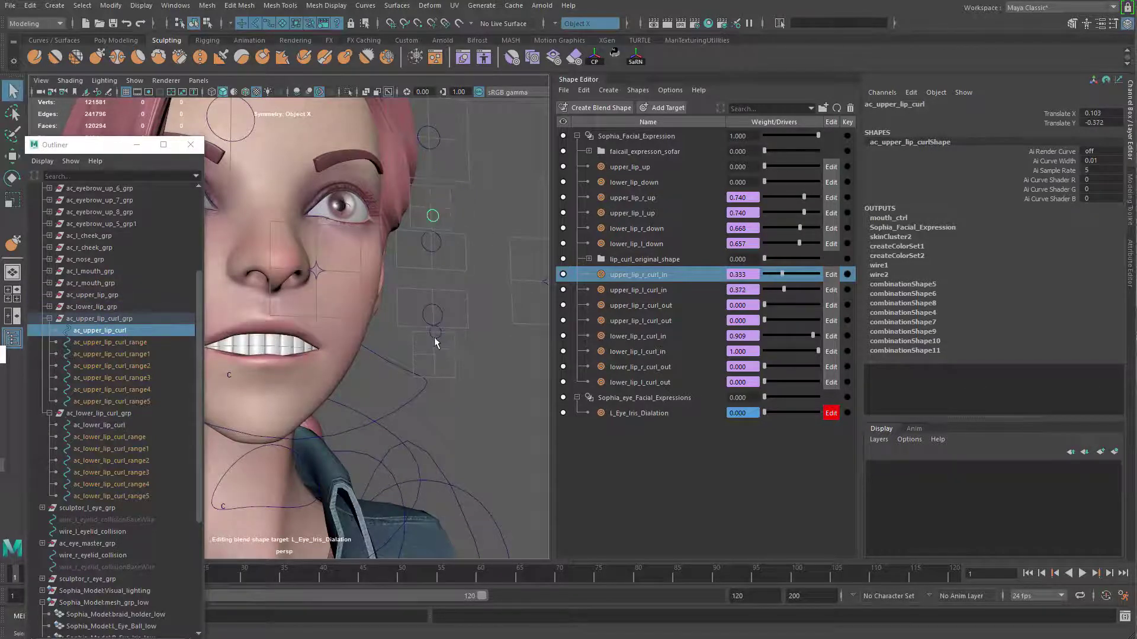
pyautogui.click(434, 332)
pyautogui.press('w')
pyautogui.moveTo(438, 389)
pyautogui.mouseDown()
pyautogui.moveTo(438, 407)
pyautogui.moveTo(437, 378)
pyautogui.mouseUp()
pyautogui.moveTo(113, 146); pyautogui.dragTo(0, 175)
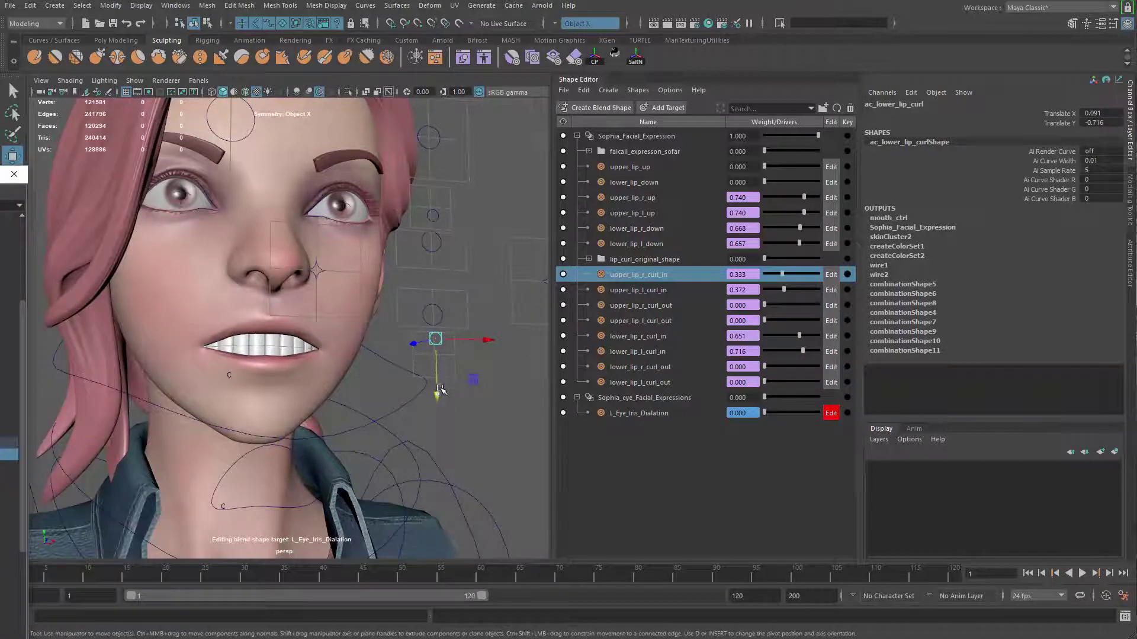
pyautogui.moveTo(437, 393); pyautogui.dragTo(435, 361)
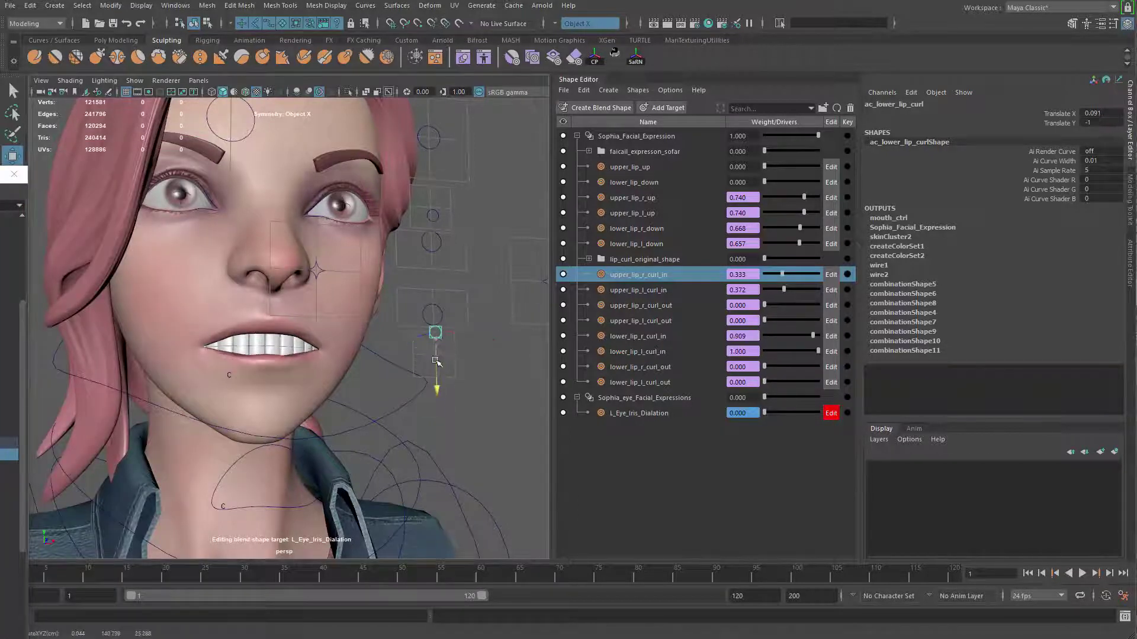
# Test partial curls by moving ac_upper_lip_curl to about -0.45 and ac_lower_lip_curl to about -0.36 in Translate Y
pyautogui.click(429, 213)
pyautogui.moveTo(432, 166); pyautogui.dragTo(434, 395)
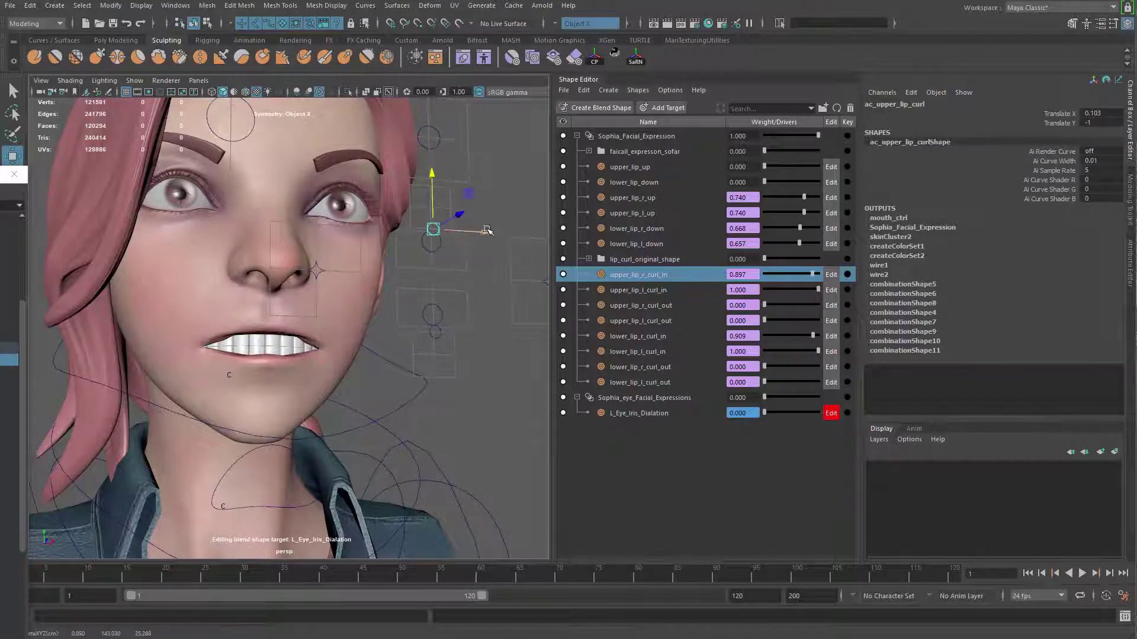
pyautogui.moveTo(434, 177); pyautogui.dragTo(435, 166)
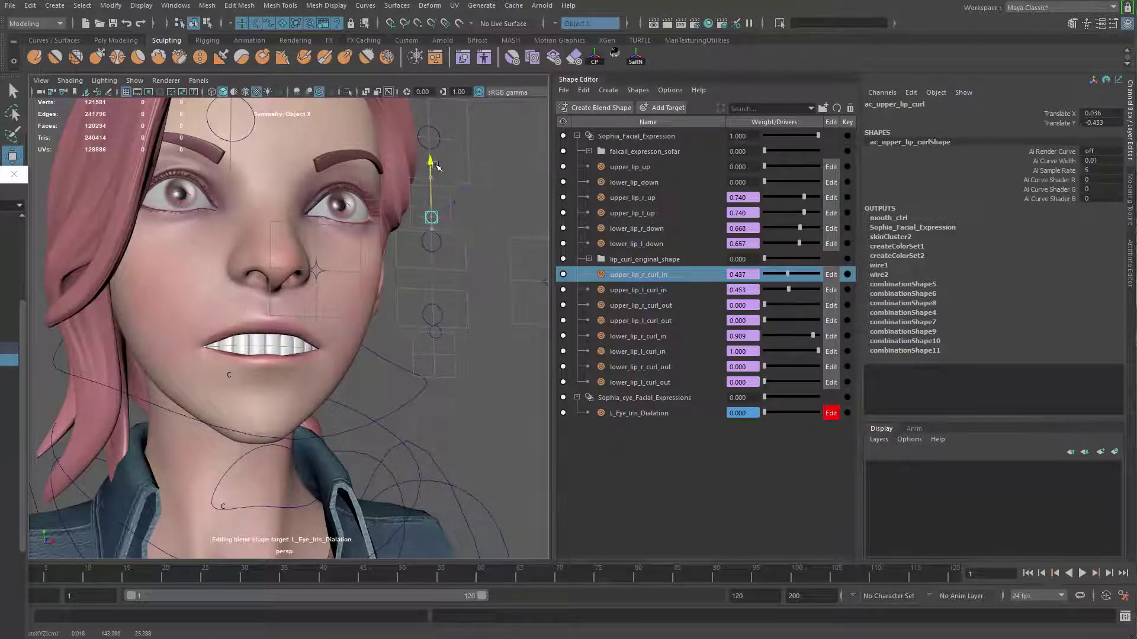
pyautogui.click(445, 355)
pyautogui.moveTo(444, 392); pyautogui.dragTo(437, 407)
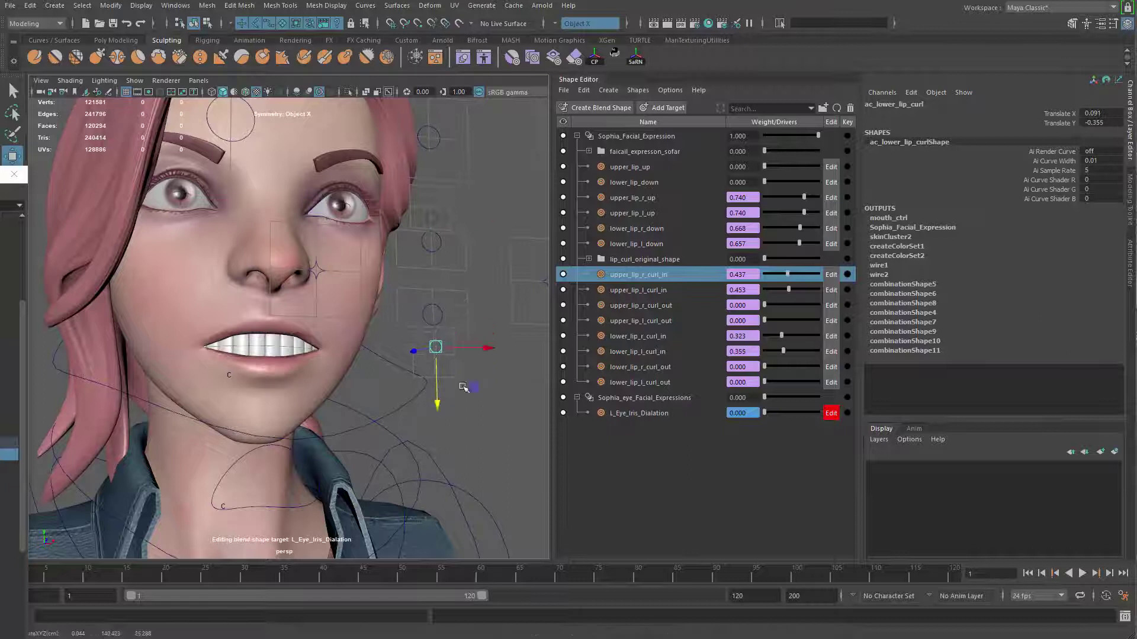
pyautogui.moveTo(480, 352); pyautogui.dragTo(485, 350)
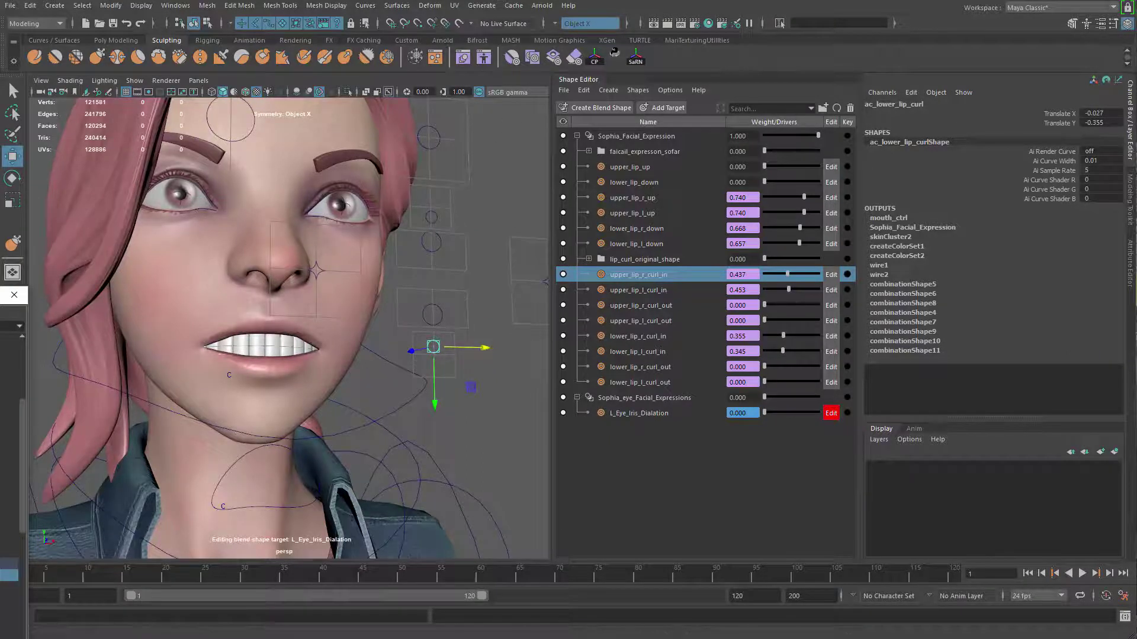
pyautogui.moveTo(0, 295); pyautogui.dragTo(0, 355)
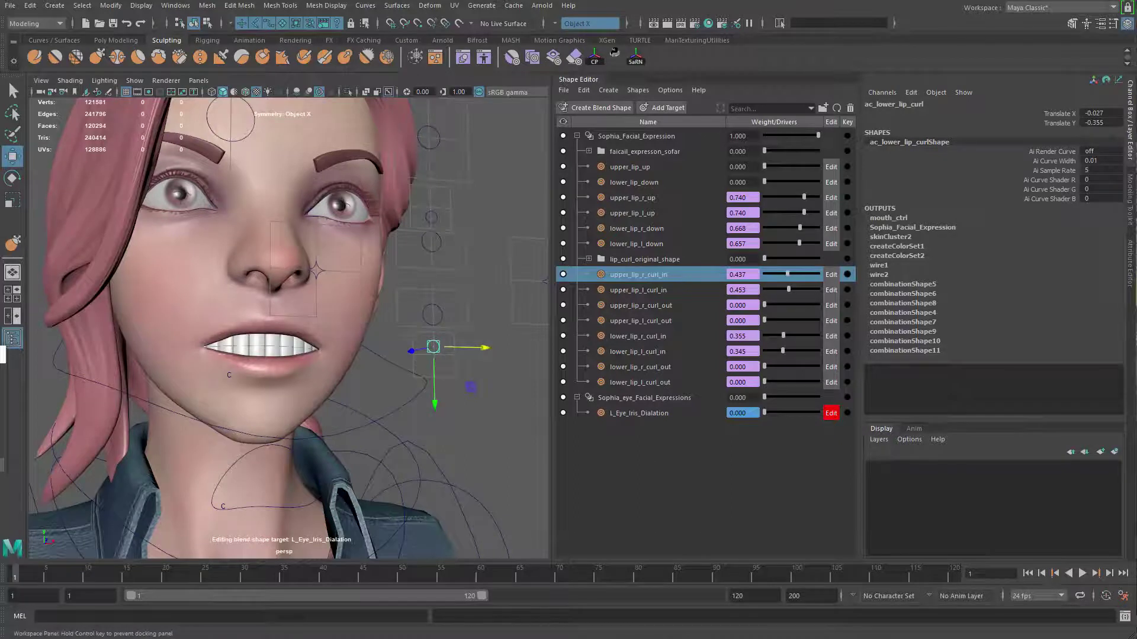
# Push both lip curl controls to full curl in and open the lips fully with ac_upper_lip and ac_lower_lip
pyautogui.moveTo(435, 400); pyautogui.dragTo(438, 386)
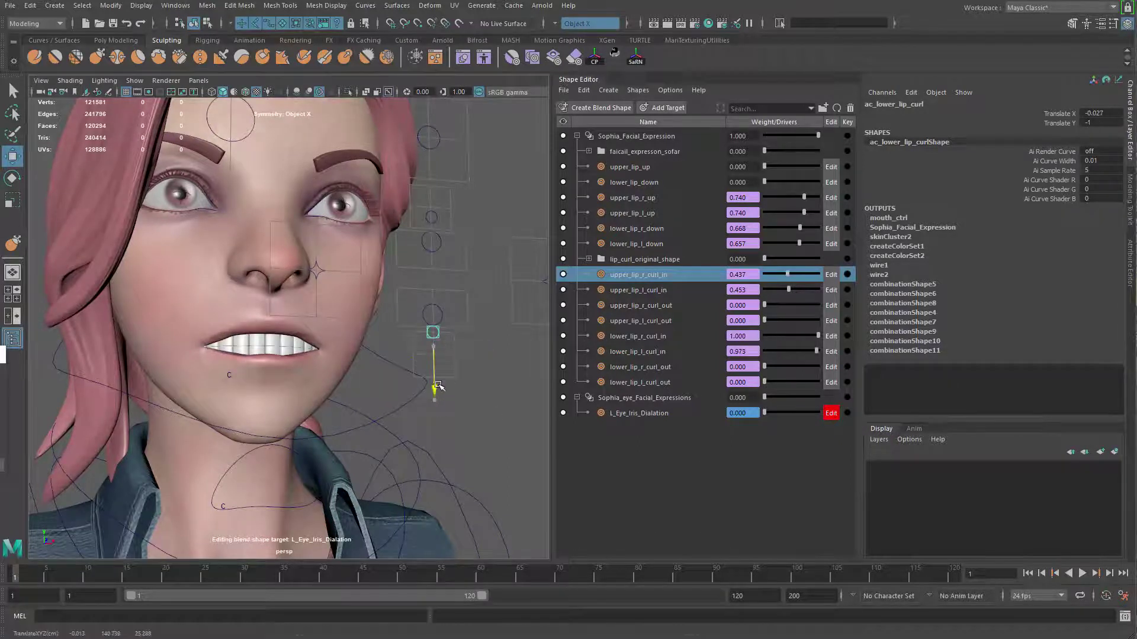
pyautogui.click(432, 215)
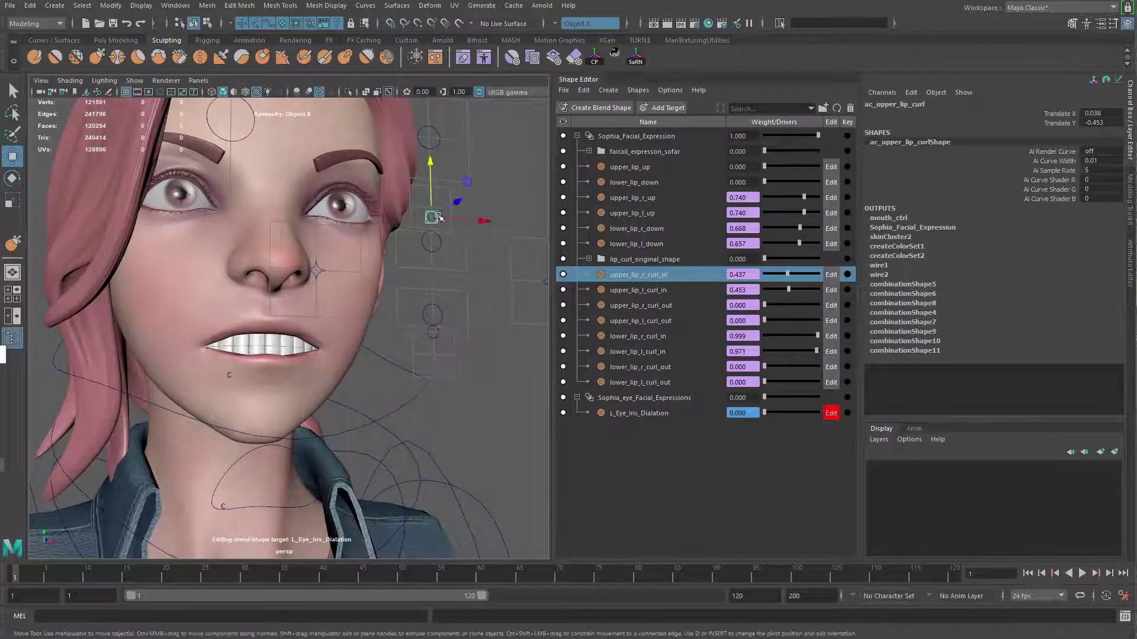
pyautogui.moveTo(431, 171)
pyautogui.mouseDown()
pyautogui.moveTo(429, 211)
pyautogui.moveTo(430, 177)
pyautogui.mouseUp()
pyautogui.click(433, 251)
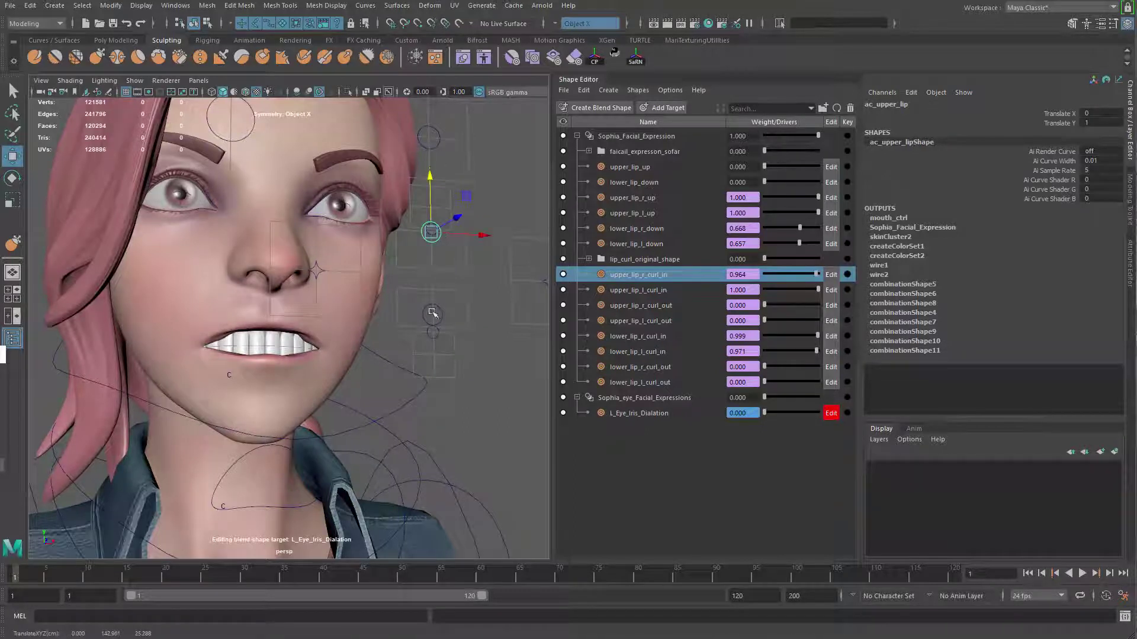
pyautogui.click(431, 305)
pyautogui.moveTo(436, 377); pyautogui.dragTo(435, 389)
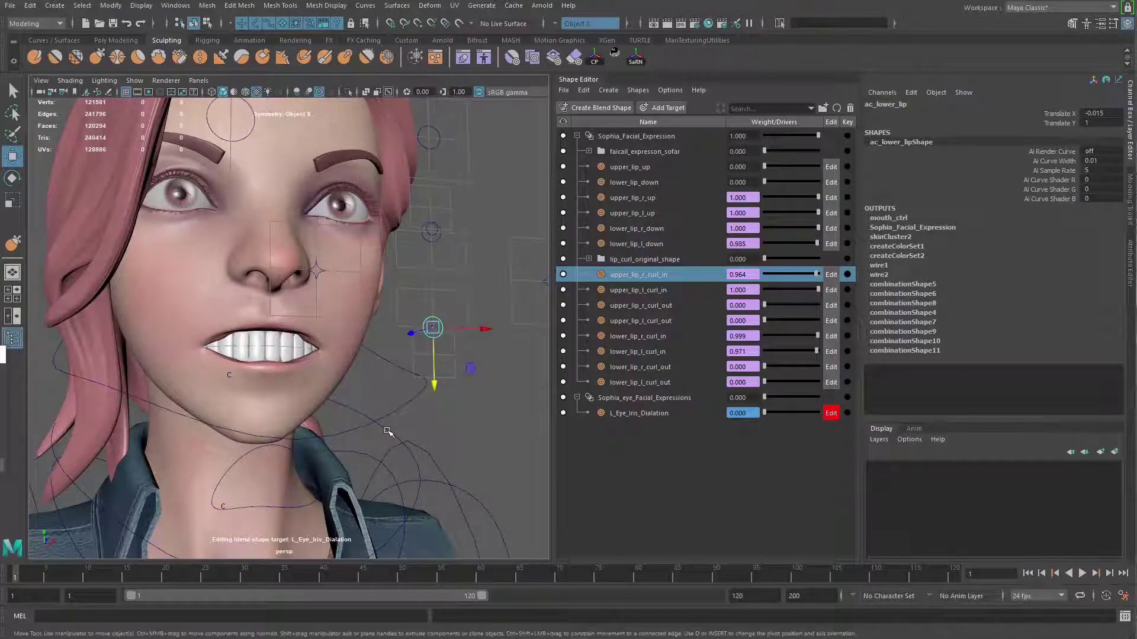
# Reset the Translate X and Y of all four lip controls to 0 and deselect them
pyautogui.click(431, 232)
pyautogui.moveTo(1111, 112); pyautogui.dragTo(1101, 123)
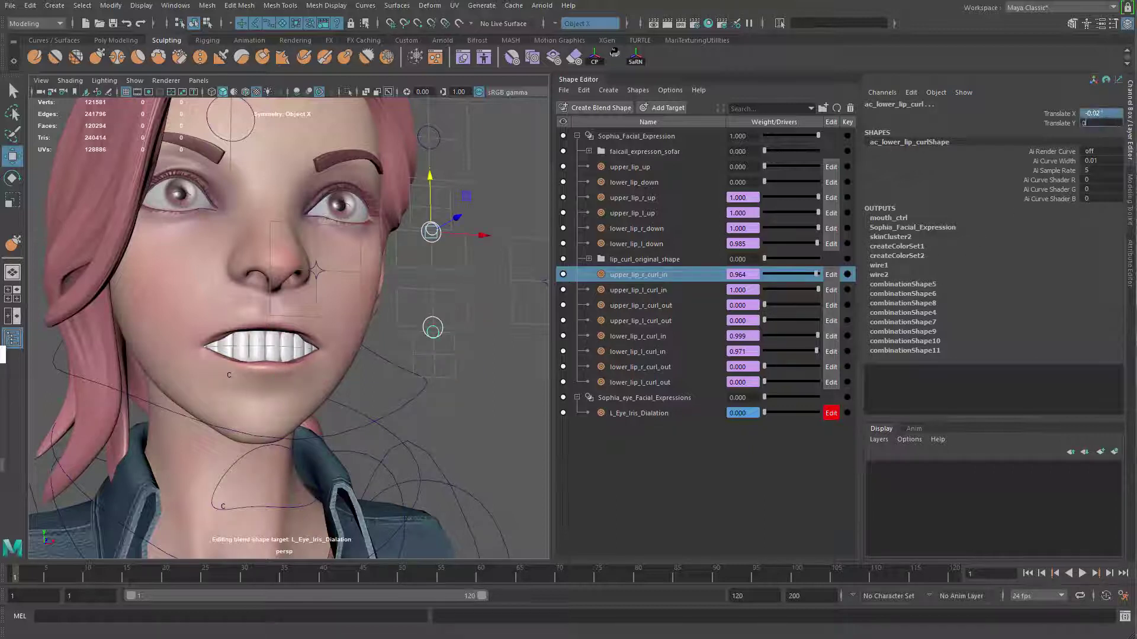
pyautogui.press('Return')
pyautogui.click(495, 382)
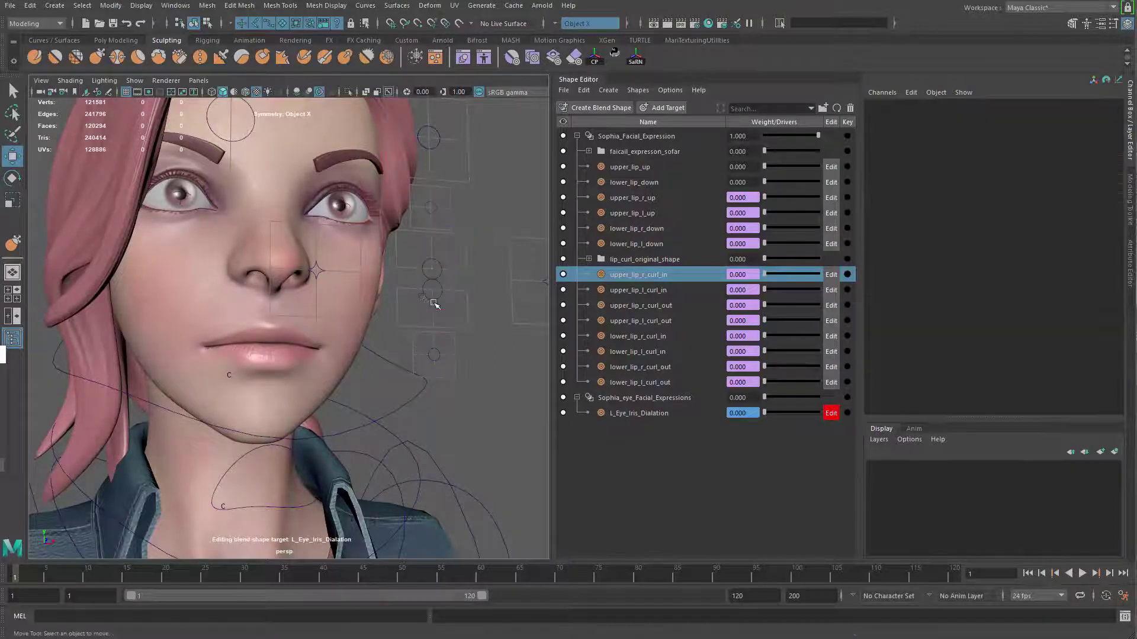
# Test a one-sided lower lip curl by lowering ac_lower_lip and moving ac_lower_lip_curl to X -1 and Y about -0.64
pyautogui.click(432, 290)
pyautogui.moveTo(432, 349)
pyautogui.mouseDown()
pyautogui.moveTo(433, 376)
pyautogui.moveTo(440, 366)
pyautogui.mouseUp()
pyautogui.press('q')
pyautogui.press('w')
pyautogui.moveTo(436, 415)
pyautogui.mouseDown()
pyautogui.moveTo(462, 381)
pyautogui.moveTo(436, 405)
pyautogui.mouseUp()
pyautogui.moveTo(485, 348); pyautogui.dragTo(449, 360)
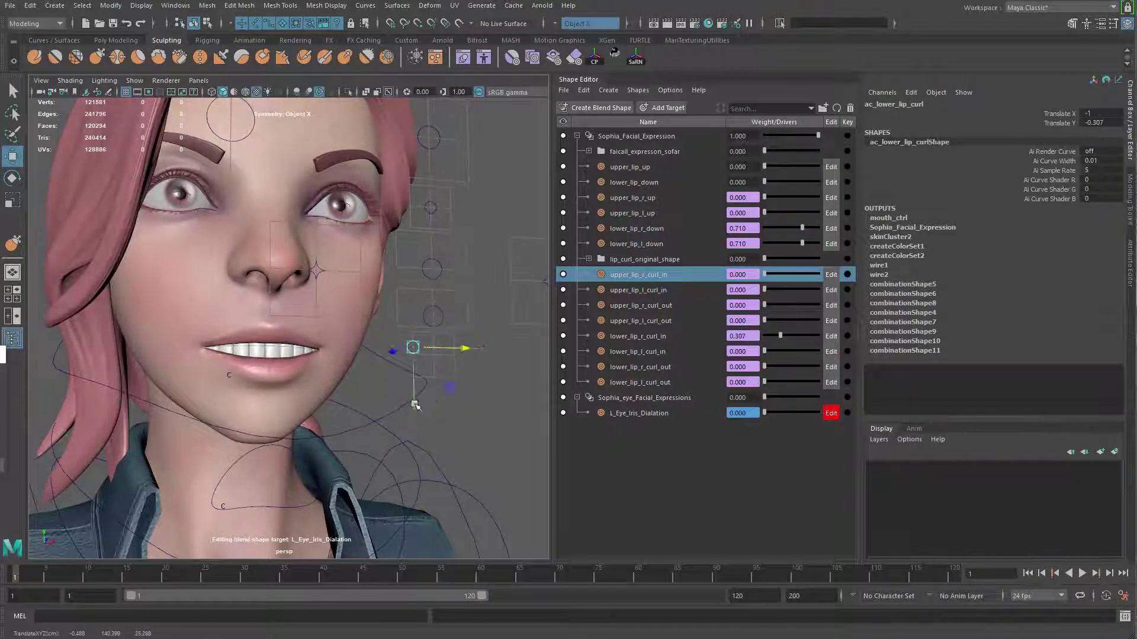
pyautogui.moveTo(416, 405); pyautogui.dragTo(415, 398)
pyautogui.press('q')
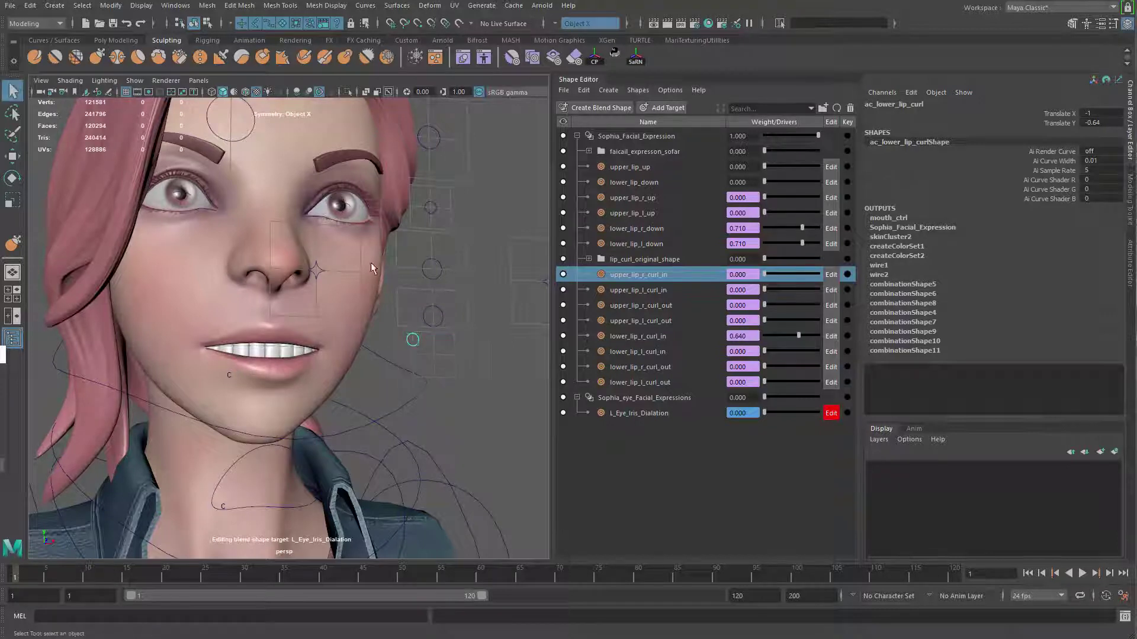
# Set the faicail_expresson_sofar group weight to 1 and raise the ac_r_mouth corner control to test it
pyautogui.click(318, 270)
pyautogui.press('w')
pyautogui.moveTo(316, 271)
pyautogui.mouseDown()
pyautogui.moveTo(292, 244)
pyautogui.moveTo(309, 259)
pyautogui.mouseUp()
pyautogui.hotkey('ctrl', 'z')
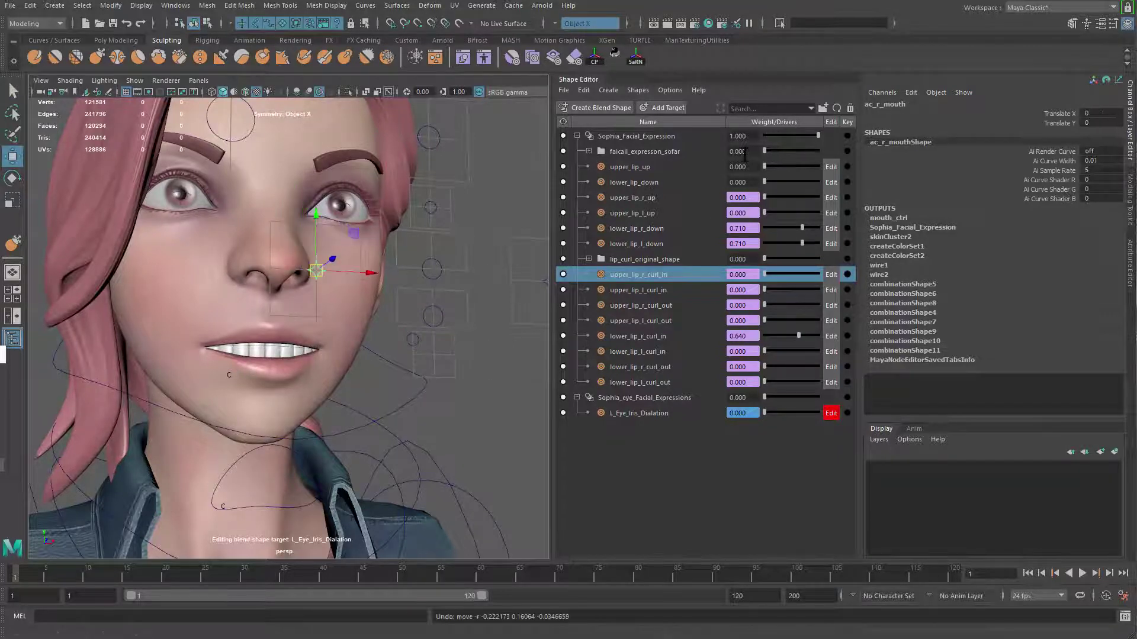
pyautogui.moveTo(765, 151); pyautogui.dragTo(820, 151)
pyautogui.moveTo(319, 273); pyautogui.dragTo(315, 244)
# Test the ac_lower_lip_curl control at about -0.49, -0.36 and move ac_upper_lip sideways in combination with the raised mouth corner
pyautogui.moveTo(405, 330); pyautogui.dragTo(423, 351)
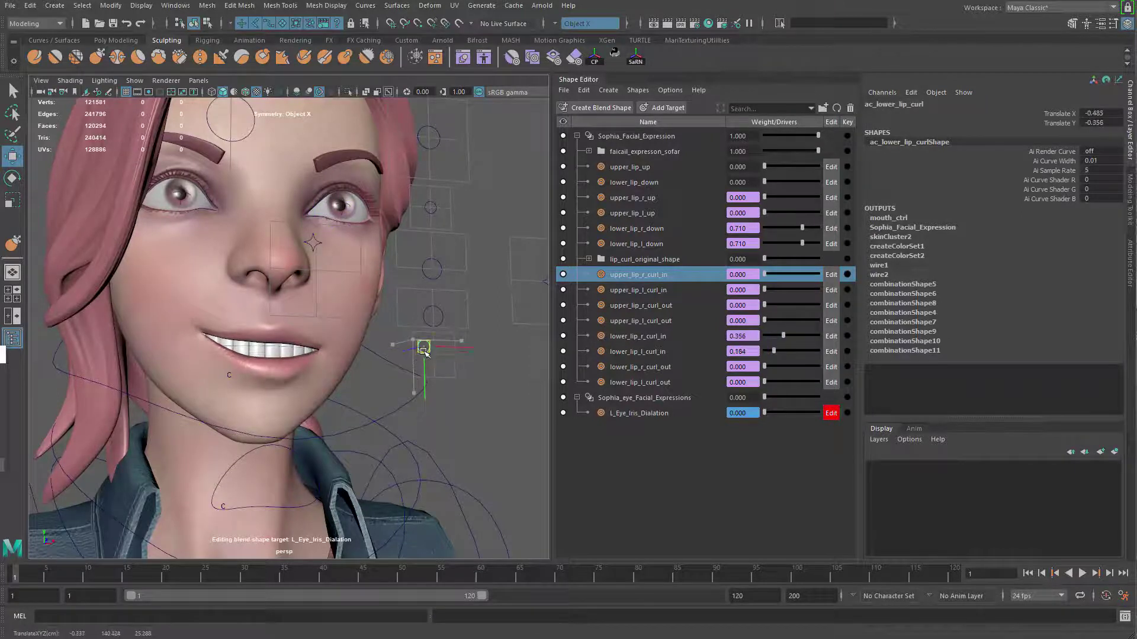
pyautogui.press('q')
pyautogui.click(431, 267)
pyautogui.press('w')
pyautogui.moveTo(431, 266); pyautogui.dragTo(398, 230)
pyautogui.keyDown('alt'); pyautogui.moveTo(450, 296); pyautogui.dragTo(396, 334, button='middle'); pyautogui.keyUp('alt')
# Pull the ac_l_mouth and ac_r_mouth controls to turn both mouth corners down
pyautogui.click(446, 330)
pyautogui.moveTo(448, 330); pyautogui.dragTo(398, 315)
pyautogui.click(398, 336)
pyautogui.click(407, 314)
pyautogui.moveTo(407, 256); pyautogui.dragTo(299, 290)
pyautogui.press('q')
# Lower ac_lower_lip to a Translate Y of about 0.42 and raise ac_upper_lip fully on the character's right side
pyautogui.click(378, 337)
pyautogui.press('w')
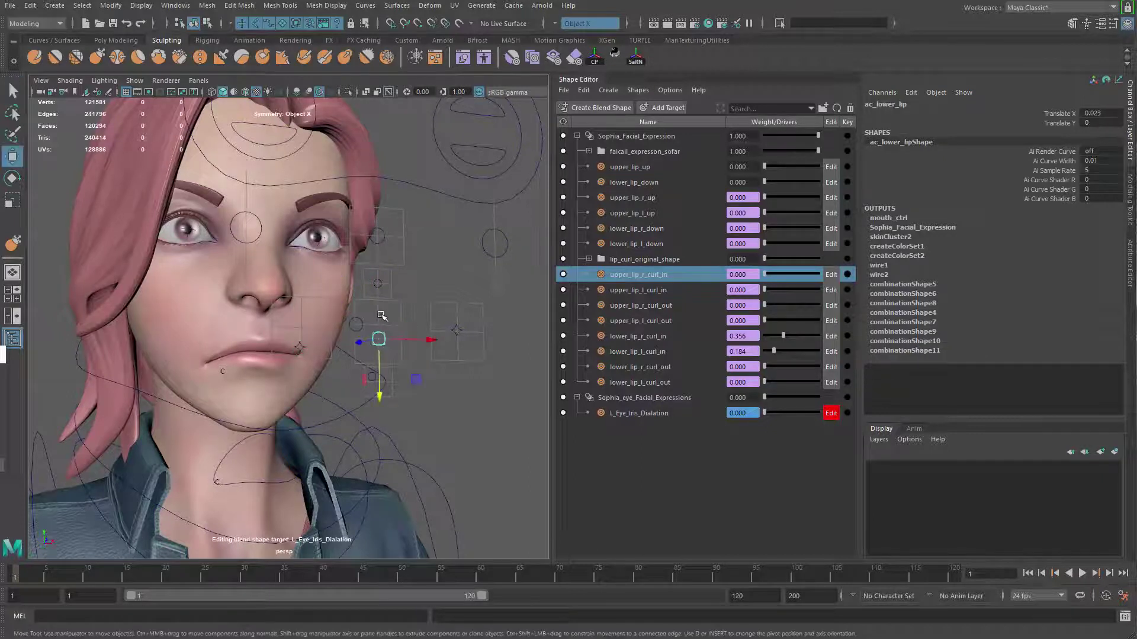
pyautogui.moveTo(383, 370); pyautogui.dragTo(381, 379)
pyautogui.press('q')
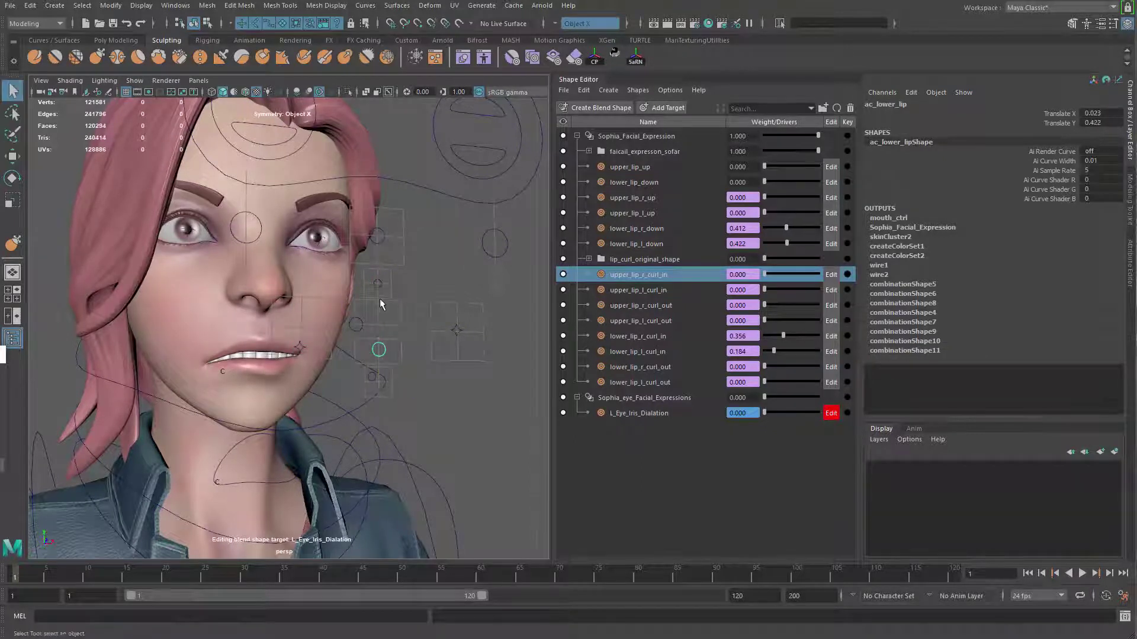
pyautogui.click(355, 324)
pyautogui.press('w')
pyautogui.moveTo(356, 325); pyautogui.dragTo(340, 258)
# Test the right lower lip curl out by moving ac_lower_lip_curl to X -1 and Y about 1
pyautogui.keyDown('alt'); pyautogui.moveTo(474, 350); pyautogui.dragTo(437, 358); pyautogui.keyUp('alt')
pyautogui.click(449, 328)
pyautogui.keyDown('alt'); pyautogui.moveTo(378, 371); pyautogui.dragTo(431, 381, button='right'); pyautogui.keyUp('alt')
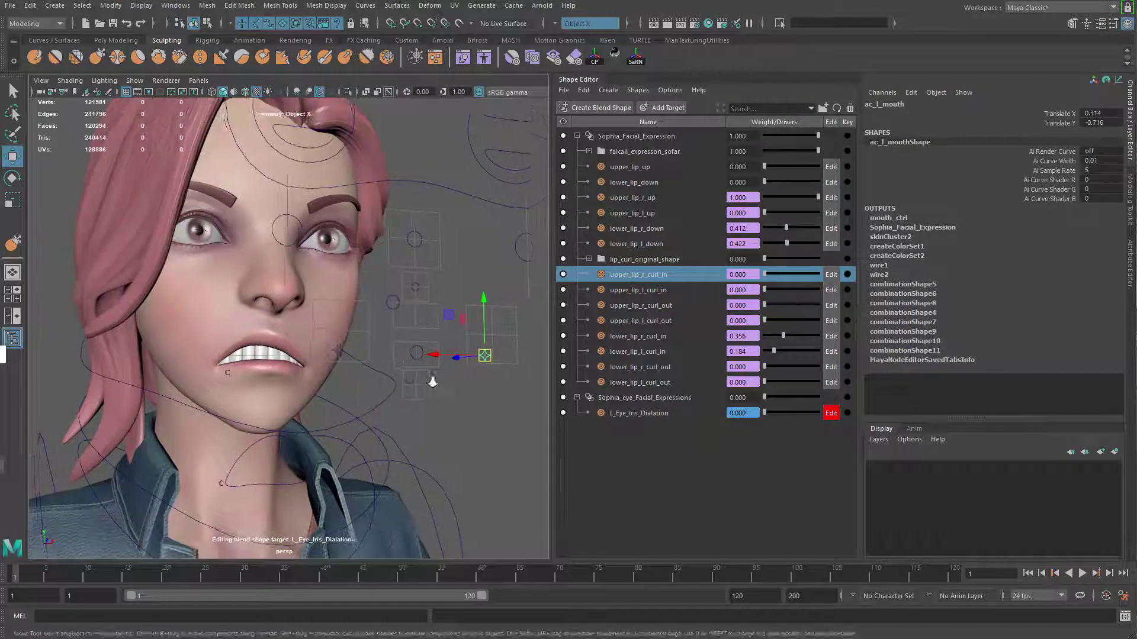
pyautogui.press('q')
pyautogui.moveTo(431, 381)
pyautogui.keyDown('alt'); pyautogui.mouseDown()
pyautogui.moveTo(457, 393)
pyautogui.moveTo(449, 402)
pyautogui.moveTo(428, 386)
pyautogui.mouseUp(); pyautogui.keyUp('alt')
pyautogui.click(465, 403)
pyautogui.press('w')
pyautogui.moveTo(374, 439); pyautogui.dragTo(375, 478)
pyautogui.moveTo(420, 421); pyautogui.dragTo(397, 436)
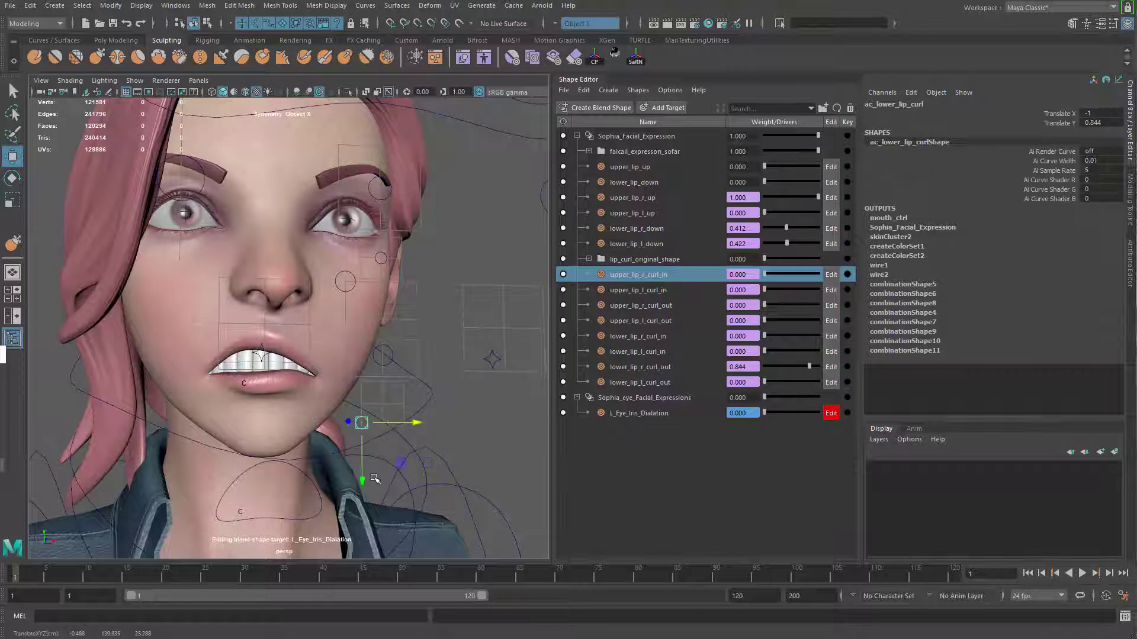
pyautogui.moveTo(362, 483); pyautogui.dragTo(362, 489)
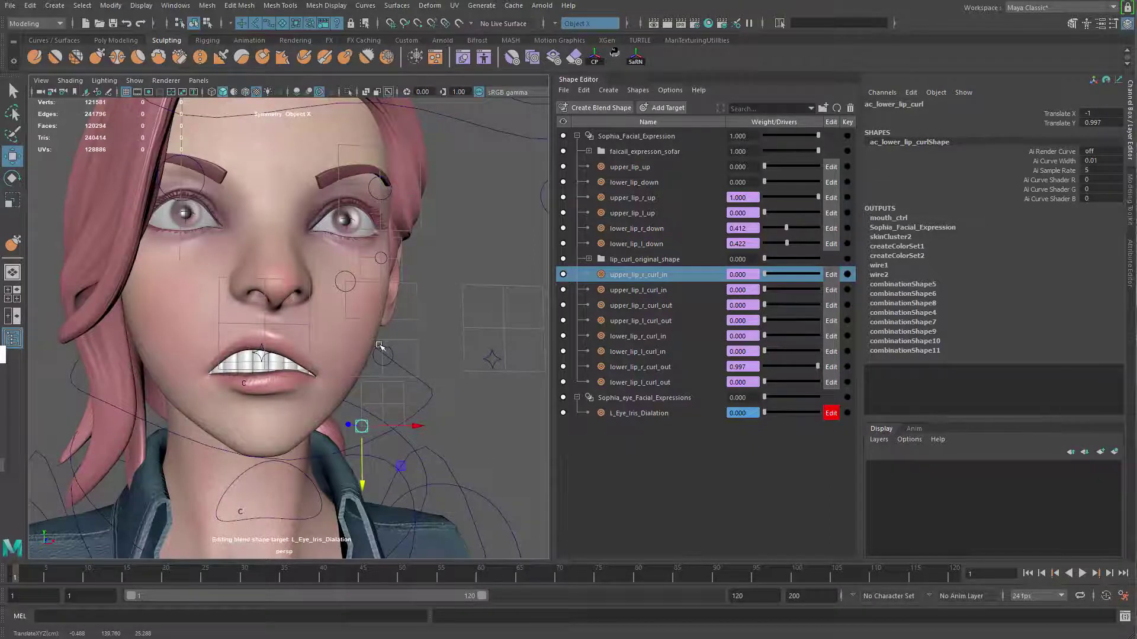
# Move ac_upper_lip_curl to X -1 and Y 1, and examine the resulting snarl from several angles
pyautogui.keyDown('alt'); pyautogui.moveTo(391, 305); pyautogui.dragTo(237, 379); pyautogui.keyUp('alt')
pyautogui.moveTo(475, 260); pyautogui.dragTo(423, 239)
pyautogui.keyDown('alt'); pyautogui.moveTo(218, 359); pyautogui.dragTo(178, 337); pyautogui.keyUp('alt')
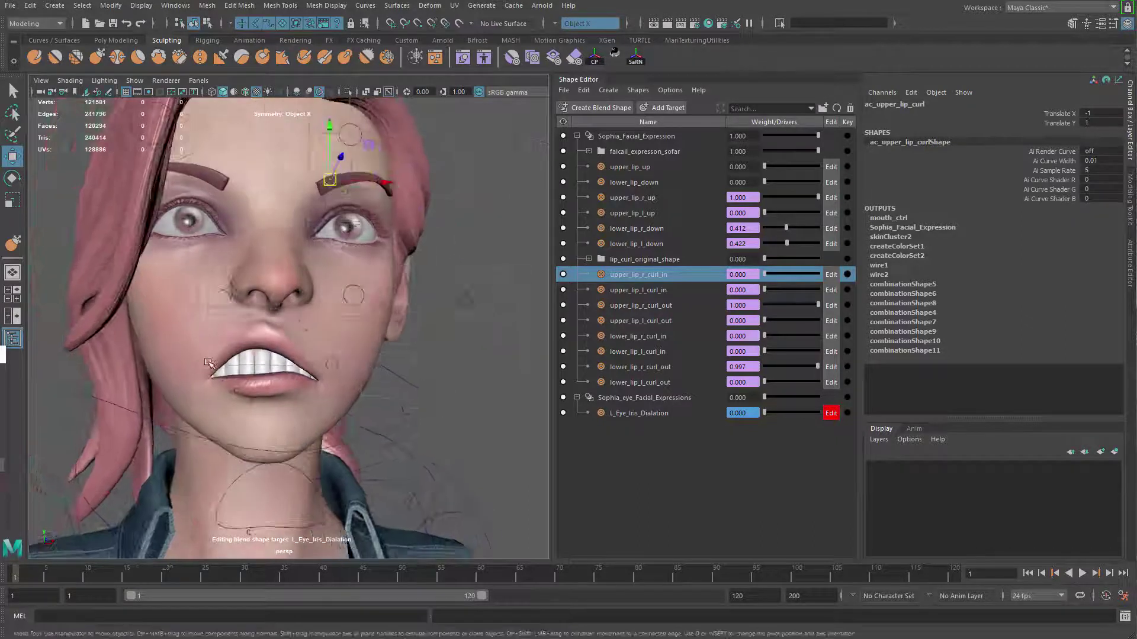
pyautogui.keyDown('alt'); pyautogui.moveTo(178, 337); pyautogui.dragTo(245, 342, button='right'); pyautogui.keyUp('alt')
pyautogui.keyDown('alt'); pyautogui.moveTo(270, 387); pyautogui.dragTo(377, 389); pyautogui.keyUp('alt')
pyautogui.keyDown('alt'); pyautogui.moveTo(365, 371); pyautogui.dragTo(261, 362); pyautogui.keyUp('alt')
pyautogui.keyDown('alt'); pyautogui.moveTo(261, 362); pyautogui.dragTo(207, 355, button='right'); pyautogui.keyUp('alt')
pyautogui.keyDown('alt'); pyautogui.moveTo(208, 356); pyautogui.dragTo(302, 355); pyautogui.keyUp('alt')
pyautogui.keyDown('alt'); pyautogui.moveTo(302, 355); pyautogui.dragTo(401, 356, button='right'); pyautogui.keyUp('alt')
pyautogui.keyDown('alt'); pyautogui.moveTo(402, 355); pyautogui.dragTo(402, 341); pyautogui.keyUp('alt')
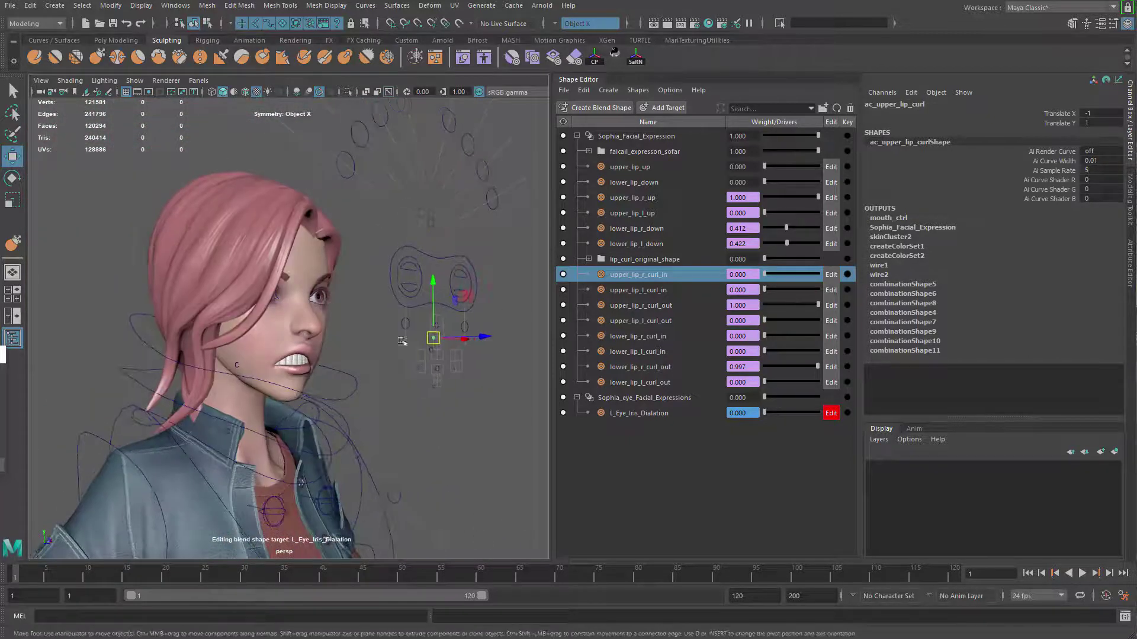
# Select all the facial controls, reset their Translate X and Y to 0, and deselect them
pyautogui.moveTo(393, 391); pyautogui.dragTo(385, 411)
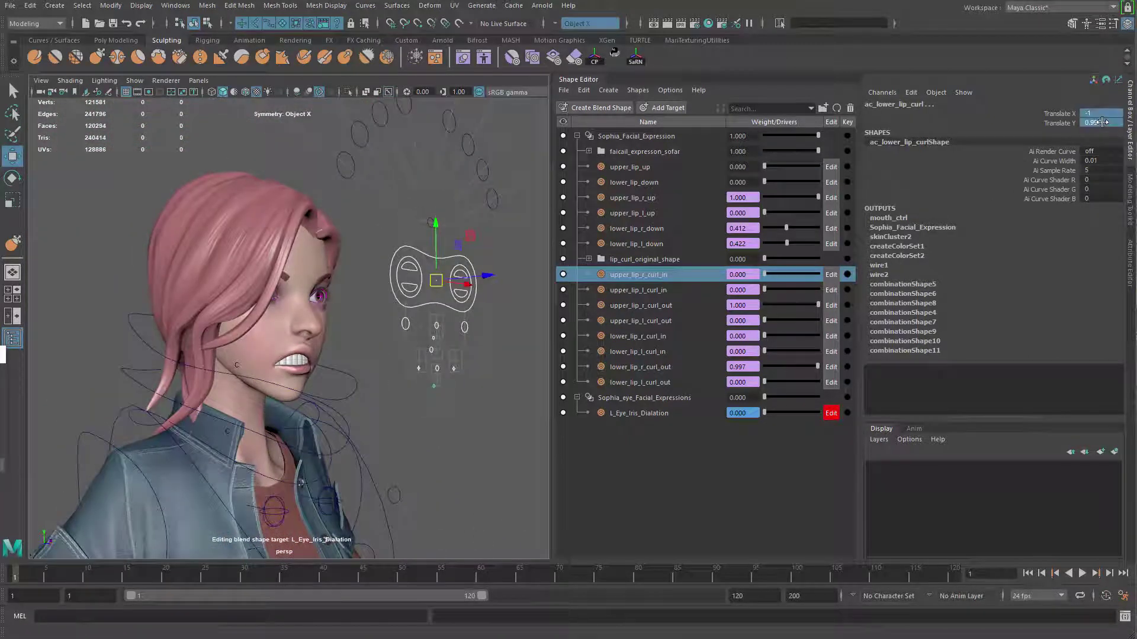
pyautogui.press('Return')
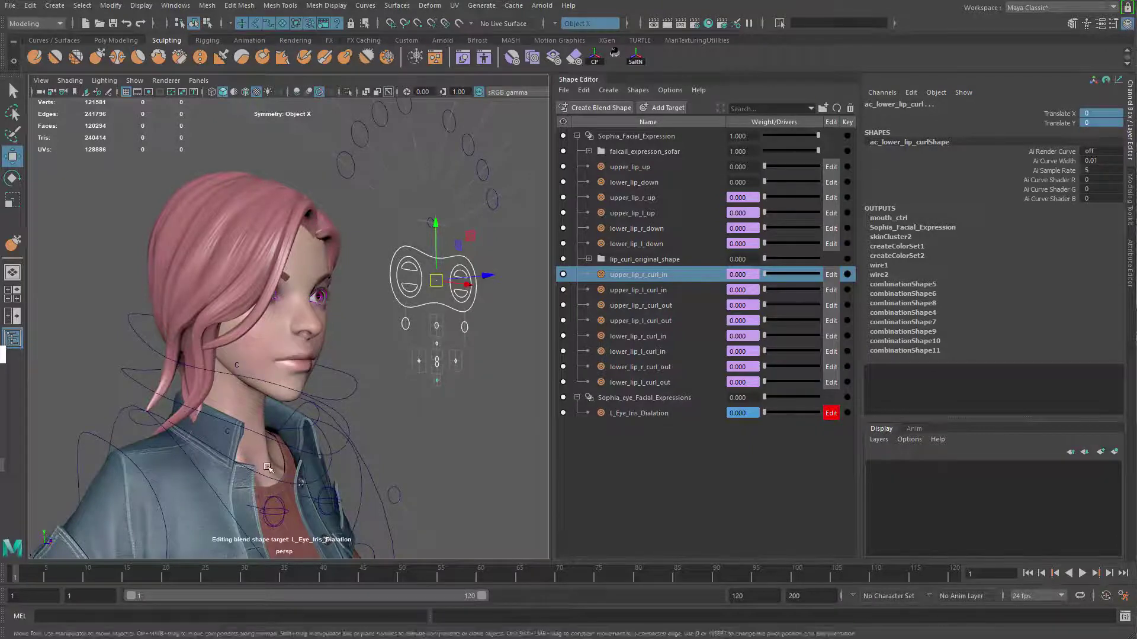
pyautogui.keyDown('alt'); pyautogui.moveTo(269, 467); pyautogui.dragTo(314, 424); pyautogui.keyUp('alt')
pyautogui.keyDown('alt'); pyautogui.moveTo(314, 424); pyautogui.dragTo(385, 413, button='right'); pyautogui.keyUp('alt')
pyautogui.click(508, 314)
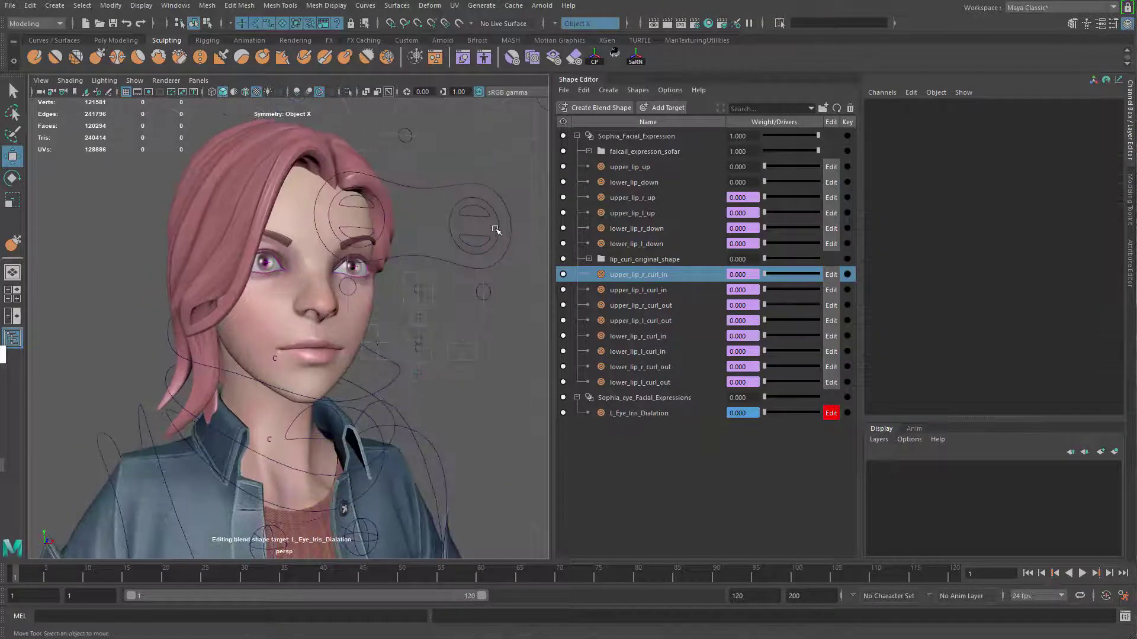
# Try moving the ac_l_mouth control slightly, undo the move, and examine the neutral mouth from several angles
pyautogui.click(508, 234)
pyautogui.keyDown('alt'); pyautogui.moveTo(391, 381); pyautogui.dragTo(420, 366, button='middle'); pyautogui.keyUp('alt')
pyautogui.keyDown('alt'); pyautogui.moveTo(420, 366); pyautogui.dragTo(435, 386, button='right'); pyautogui.keyUp('alt')
pyautogui.click(491, 378)
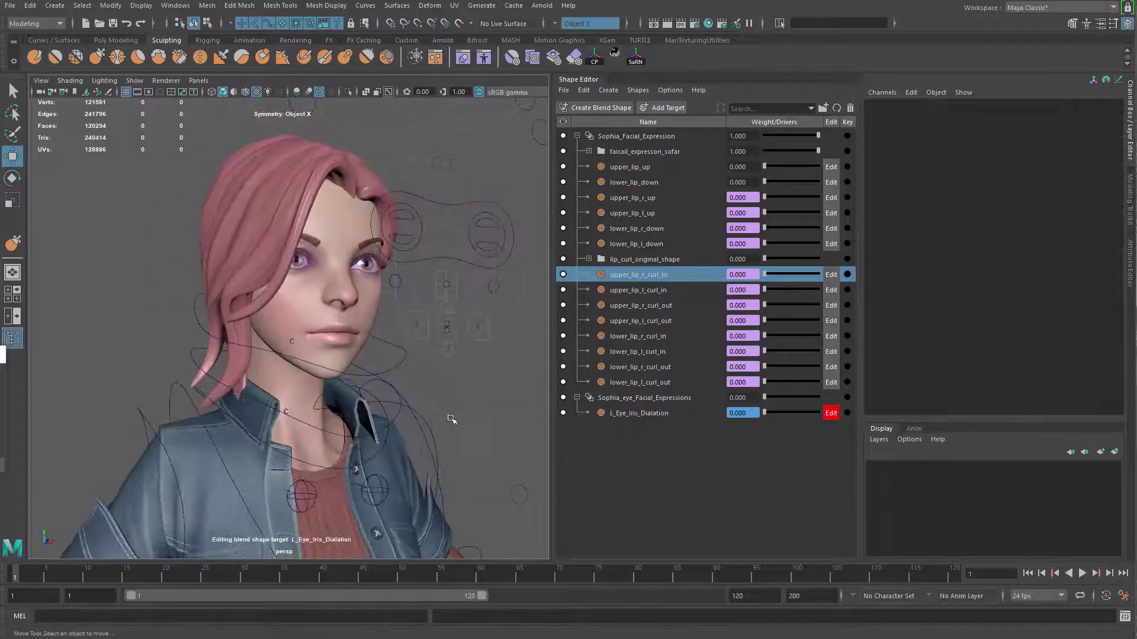
pyautogui.keyDown('alt'); pyautogui.moveTo(408, 358); pyautogui.dragTo(388, 381); pyautogui.keyUp('alt')
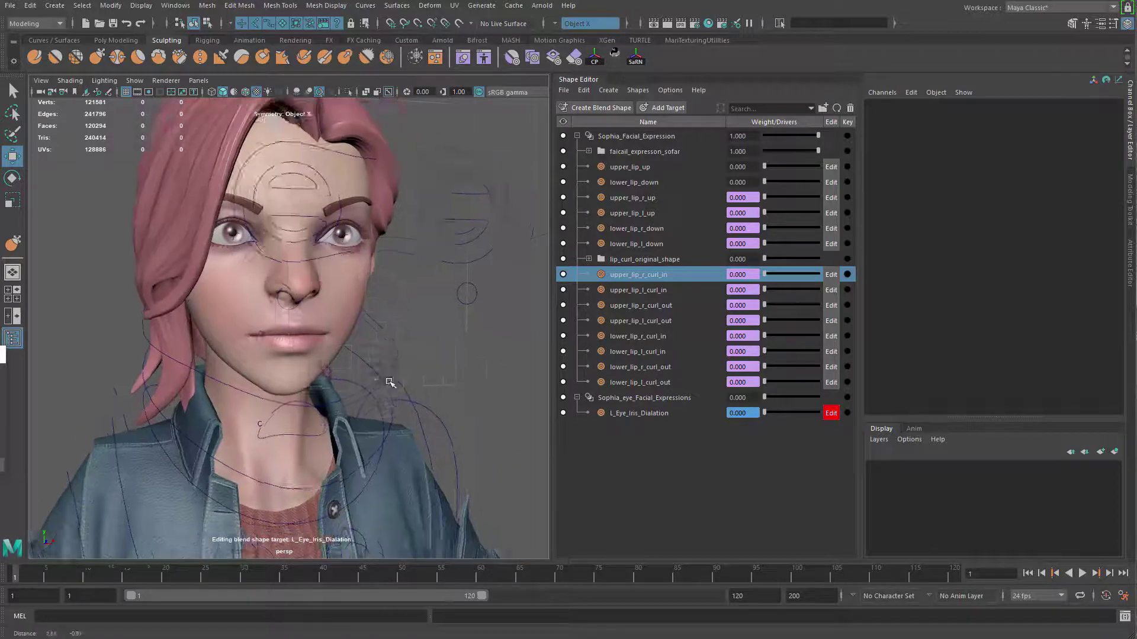
pyautogui.keyDown('alt'); pyautogui.moveTo(389, 380); pyautogui.dragTo(430, 389, button='right'); pyautogui.keyUp('alt')
pyautogui.keyDown('alt'); pyautogui.moveTo(430, 389); pyautogui.dragTo(404, 285); pyautogui.keyUp('alt')
pyautogui.moveTo(404, 285); pyautogui.dragTo(384, 297, button='middle')
pyautogui.moveTo(517, 307)
pyautogui.mouseDown()
pyautogui.moveTo(531, 337)
pyautogui.moveTo(528, 313)
pyautogui.mouseUp()
pyautogui.hotkey('ctrl', 'z')
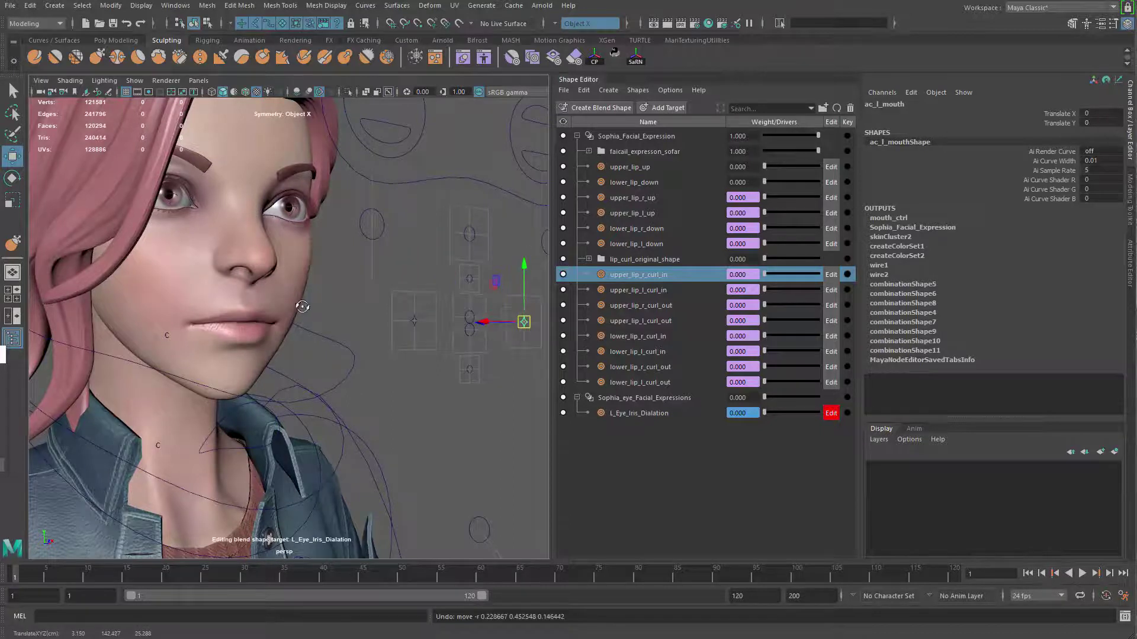
pyautogui.keyDown('alt'); pyautogui.moveTo(302, 306); pyautogui.dragTo(306, 312); pyautogui.keyUp('alt')
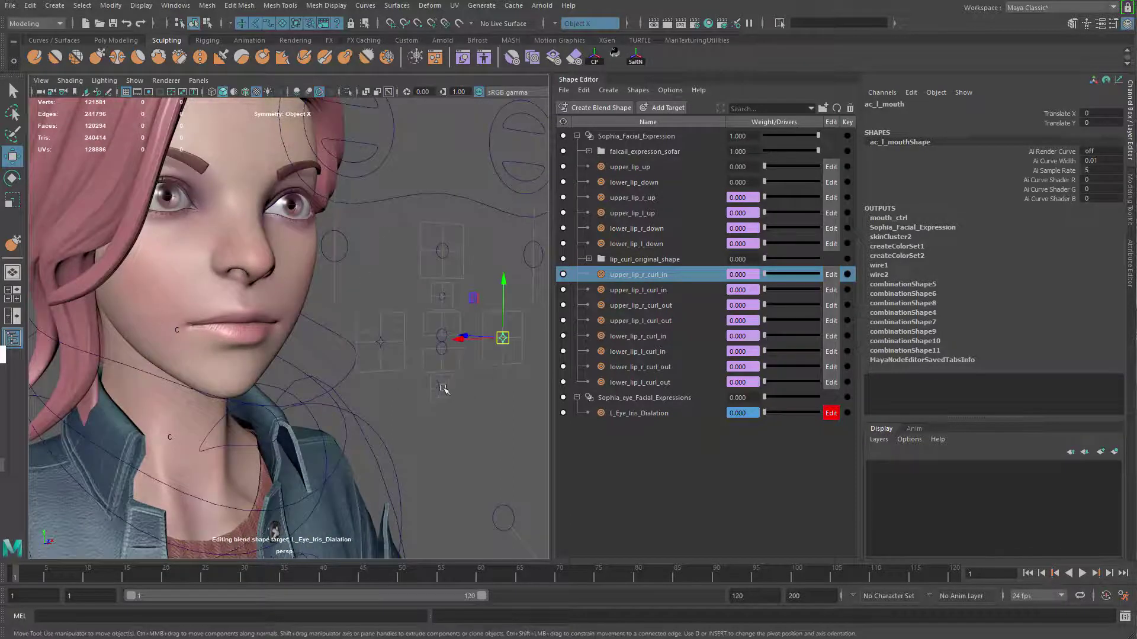
pyautogui.keyDown('alt'); pyautogui.moveTo(443, 389); pyautogui.dragTo(294, 344); pyautogui.keyUp('alt')
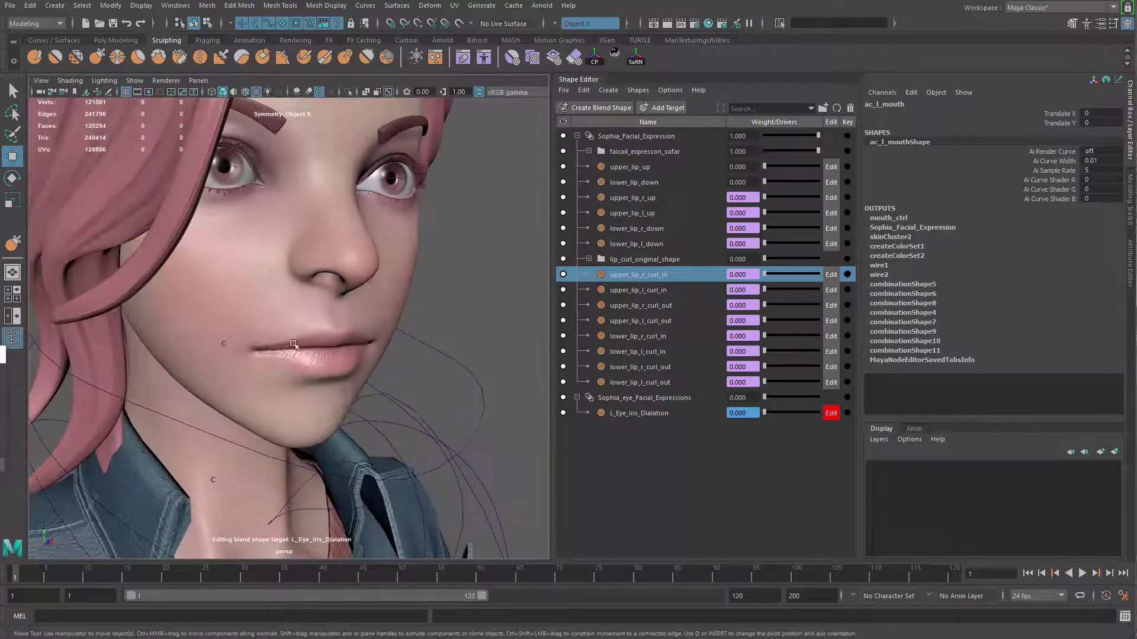
# Add a target for the body_low mesh to the Sophia_Facial_Expression blend shape and name it lip_kiss
pyautogui.keyDown('alt'); pyautogui.moveTo(210, 370); pyautogui.dragTo(404, 274); pyautogui.keyUp('alt')
pyautogui.press('q')
pyautogui.click(350, 311)
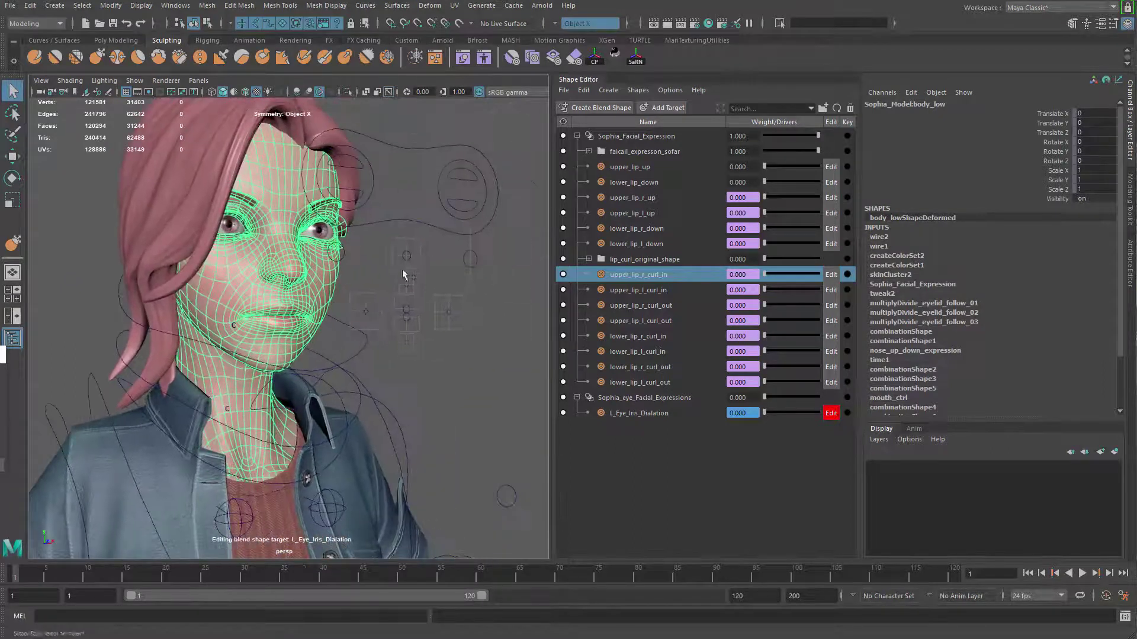
pyautogui.click(662, 108)
pyautogui.doubleClick(627, 397)
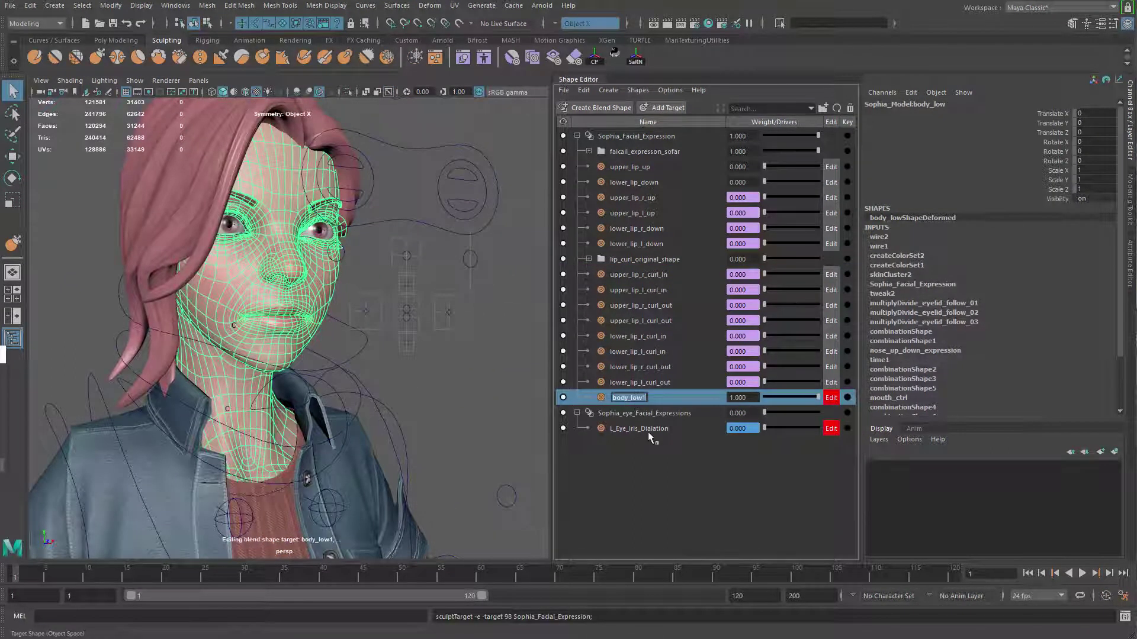
pyautogui.write('mouth')
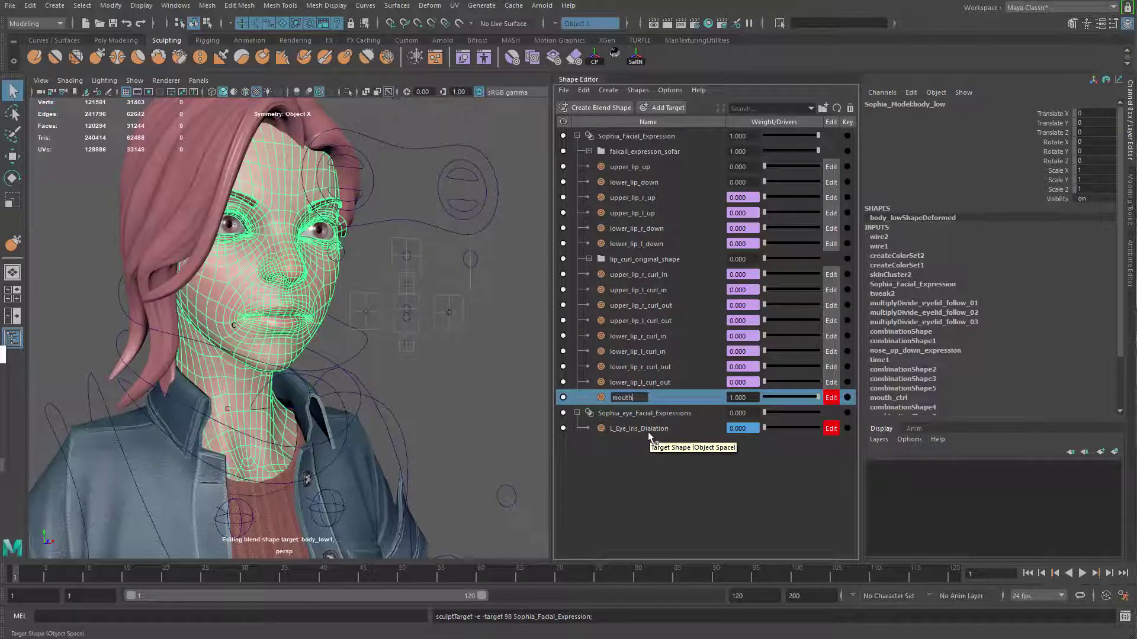
pyautogui.write('_kiss')
pyautogui.press('Return')
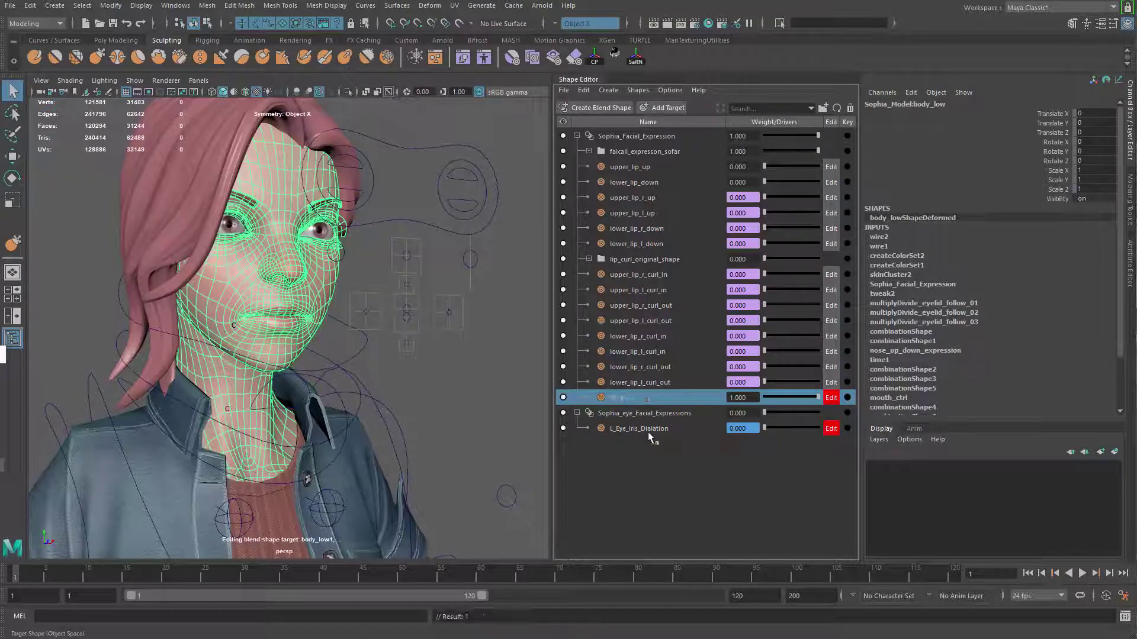
# Try sculpting the mouth corners on lip_kiss from a low view with an enlarged brush, and undo the strokes
pyautogui.keyDown('alt'); pyautogui.moveTo(298, 266); pyautogui.dragTo(350, 270); pyautogui.keyUp('alt')
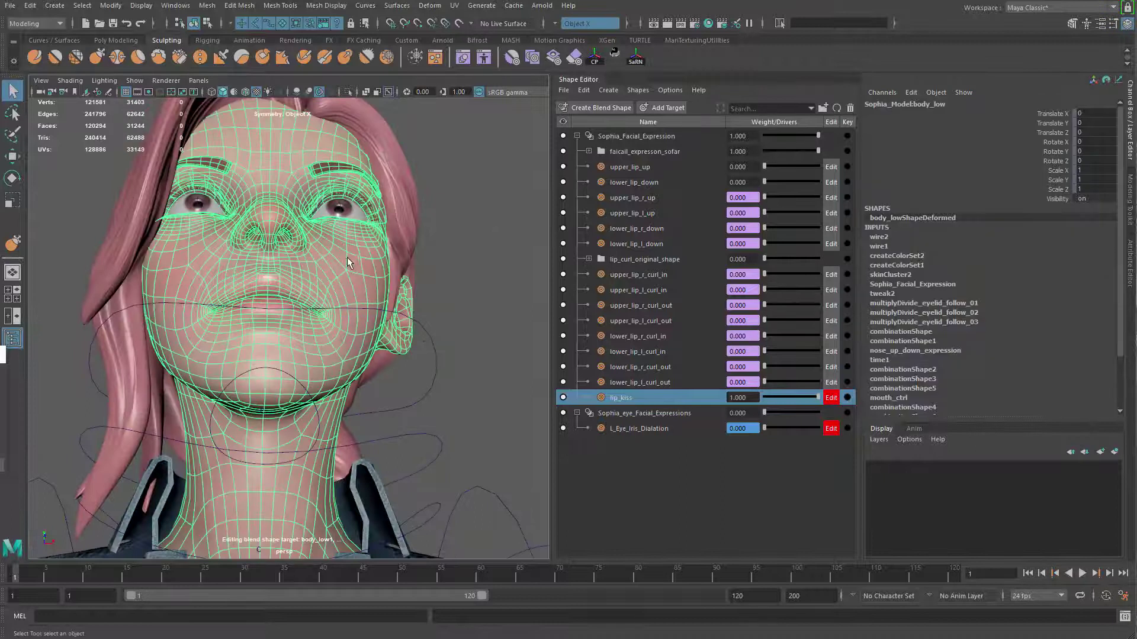
pyautogui.keyDown('shift'); pyautogui.moveTo(349, 259); pyautogui.dragTo(250, 193, button='right'); pyautogui.keyUp('shift')
pyautogui.keyDown('alt'); pyautogui.moveTo(343, 261); pyautogui.dragTo(312, 264); pyautogui.keyUp('alt')
pyautogui.keyDown('alt'); pyautogui.moveTo(312, 265); pyautogui.dragTo(335, 314, button='right'); pyautogui.keyUp('alt')
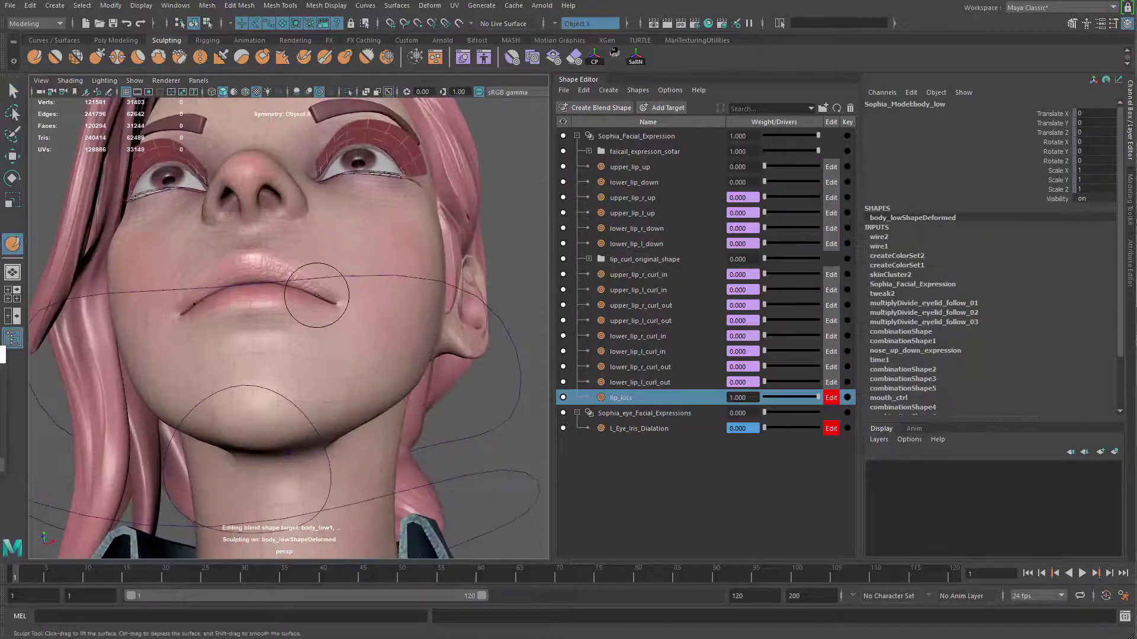
pyautogui.press('b')
pyautogui.moveTo(316, 295); pyautogui.dragTo(359, 291)
pyautogui.keyDown('shift'); pyautogui.moveTo(372, 271); pyautogui.dragTo(373, 235, button='right'); pyautogui.keyUp('shift')
pyautogui.keyDown('alt'); pyautogui.moveTo(328, 314); pyautogui.dragTo(340, 301); pyautogui.keyUp('alt')
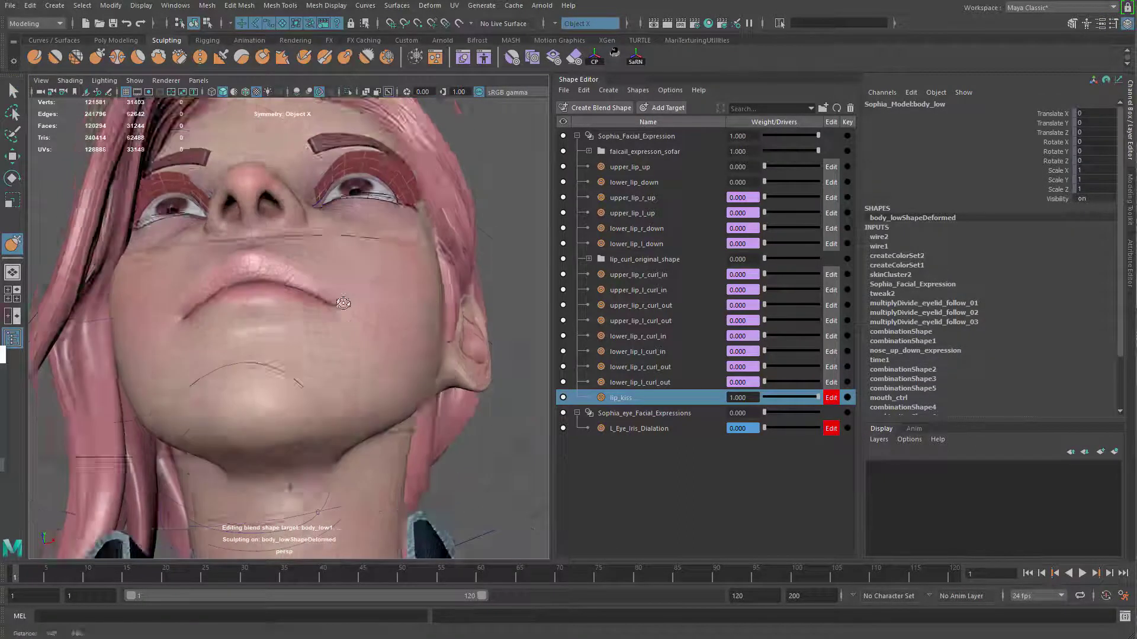
pyautogui.keyDown('alt'); pyautogui.moveTo(340, 301); pyautogui.dragTo(367, 282, button='right'); pyautogui.keyUp('alt')
pyautogui.moveTo(349, 315)
pyautogui.keyDown('alt'); pyautogui.mouseDown()
pyautogui.moveTo(370, 283)
pyautogui.moveTo(331, 257)
pyautogui.moveTo(349, 271)
pyautogui.mouseUp(); pyautogui.keyUp('alt')
pyautogui.hotkey('ctrl', 'z')
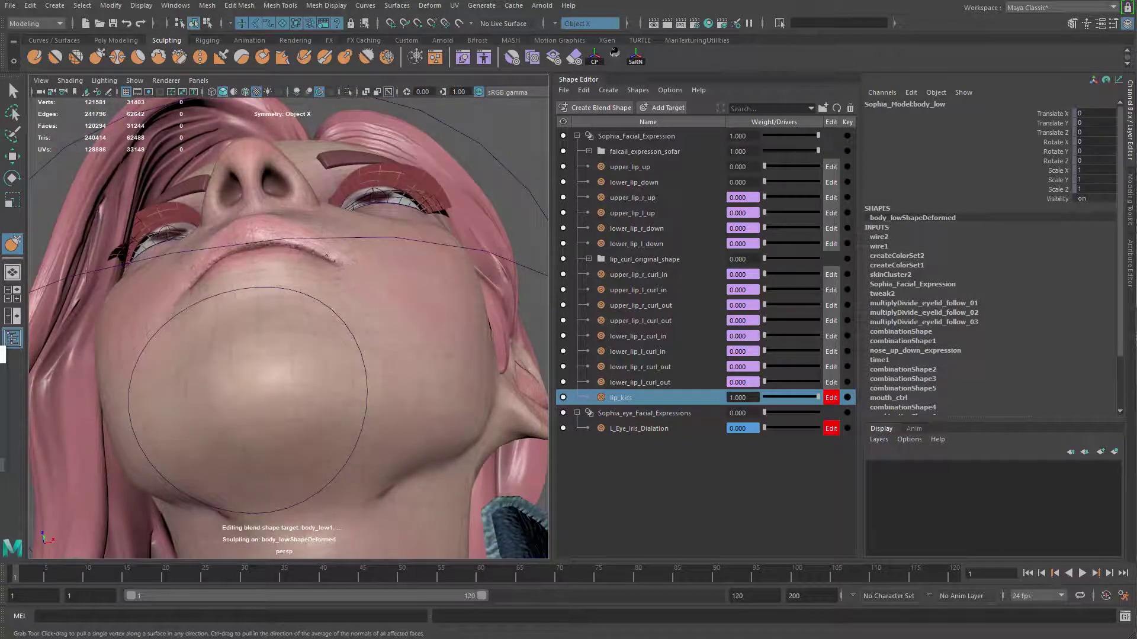
pyautogui.moveTo(316, 251)
pyautogui.keyDown('alt'); pyautogui.mouseDown()
pyautogui.moveTo(303, 288)
pyautogui.moveTo(286, 291)
pyautogui.moveTo(336, 277)
pyautogui.moveTo(379, 294)
pyautogui.mouseUp(); pyautogui.keyUp('alt')
pyautogui.hotkey('ctrl', 'z')
pyautogui.hotkey('ctrl', 'z')
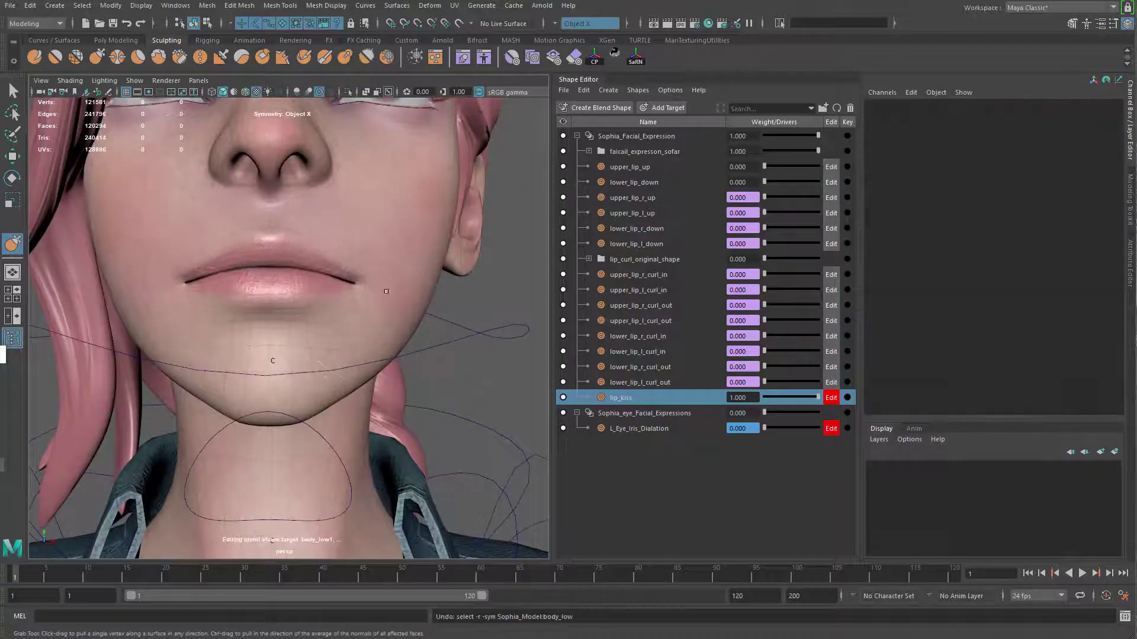
# Reselect the body mesh and pull the mouth corners inward symmetrically on lip_kiss with the Grab tool
pyautogui.click(384, 257)
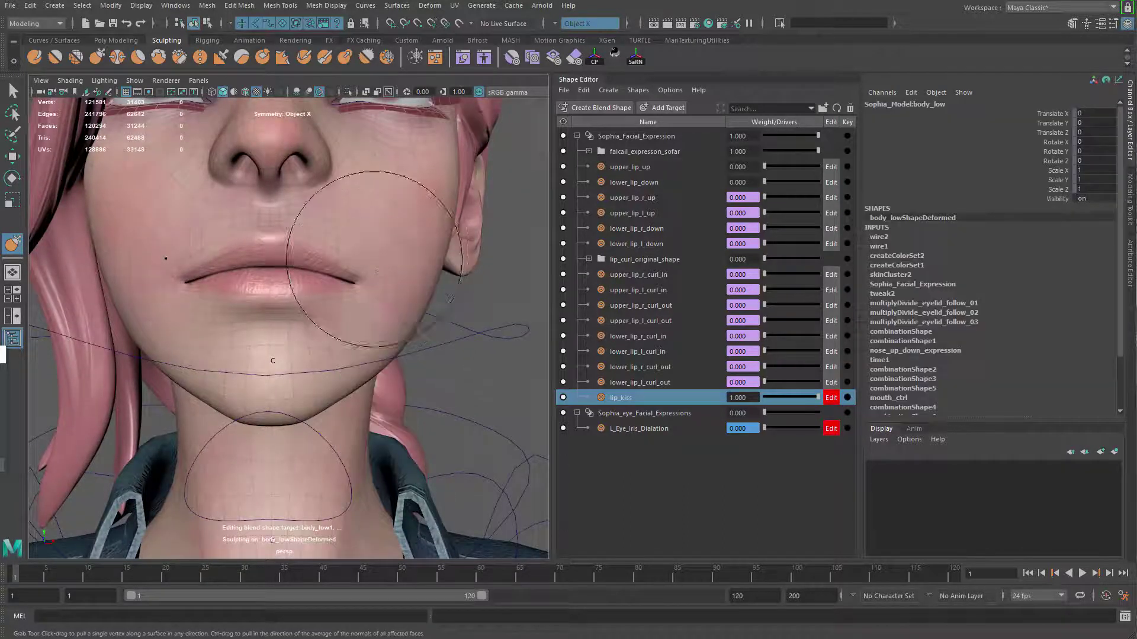
pyautogui.keyDown('shift'); pyautogui.moveTo(382, 246); pyautogui.dragTo(345, 265, button='right'); pyautogui.keyUp('shift')
pyautogui.keyDown('shift'); pyautogui.moveTo(343, 315); pyautogui.dragTo(344, 317, button='right'); pyautogui.keyUp('shift')
pyautogui.moveTo(344, 316)
pyautogui.keyDown('alt'); pyautogui.mouseDown()
pyautogui.moveTo(341, 263)
pyautogui.moveTo(368, 284)
pyautogui.mouseUp(); pyautogui.keyUp('alt')
pyautogui.hotkey('ctrl', 'z')
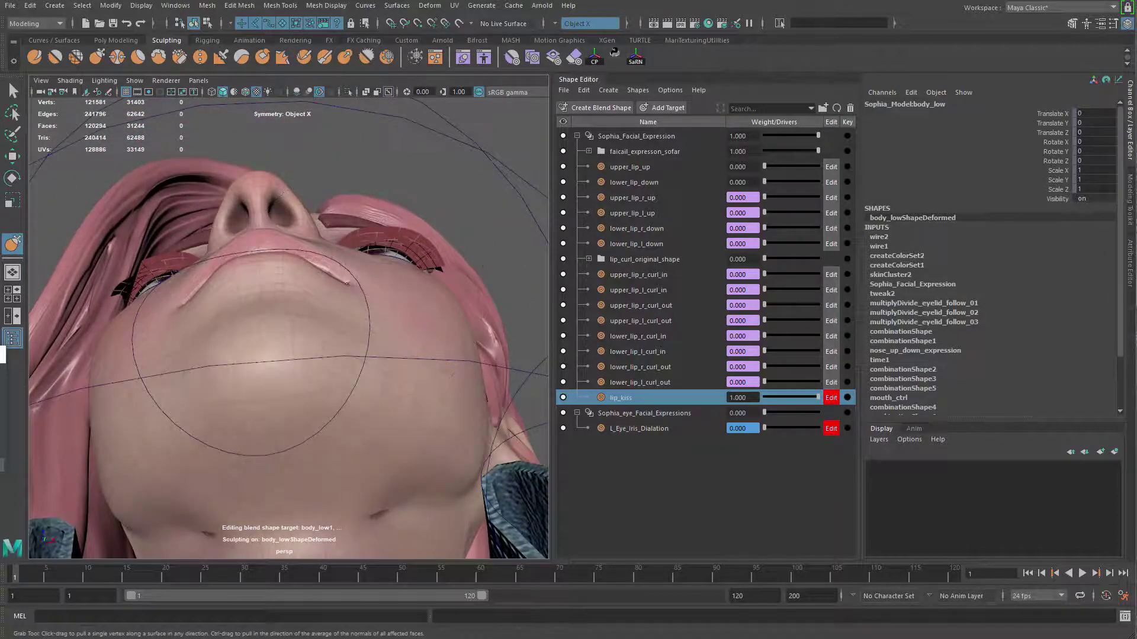
pyautogui.moveTo(334, 277)
pyautogui.keyDown('alt'); pyautogui.mouseDown()
pyautogui.moveTo(338, 318)
pyautogui.moveTo(286, 296)
pyautogui.moveTo(295, 288)
pyautogui.moveTo(258, 294)
pyautogui.moveTo(355, 264)
pyautogui.mouseUp(); pyautogui.keyUp('alt')
pyautogui.press('b')
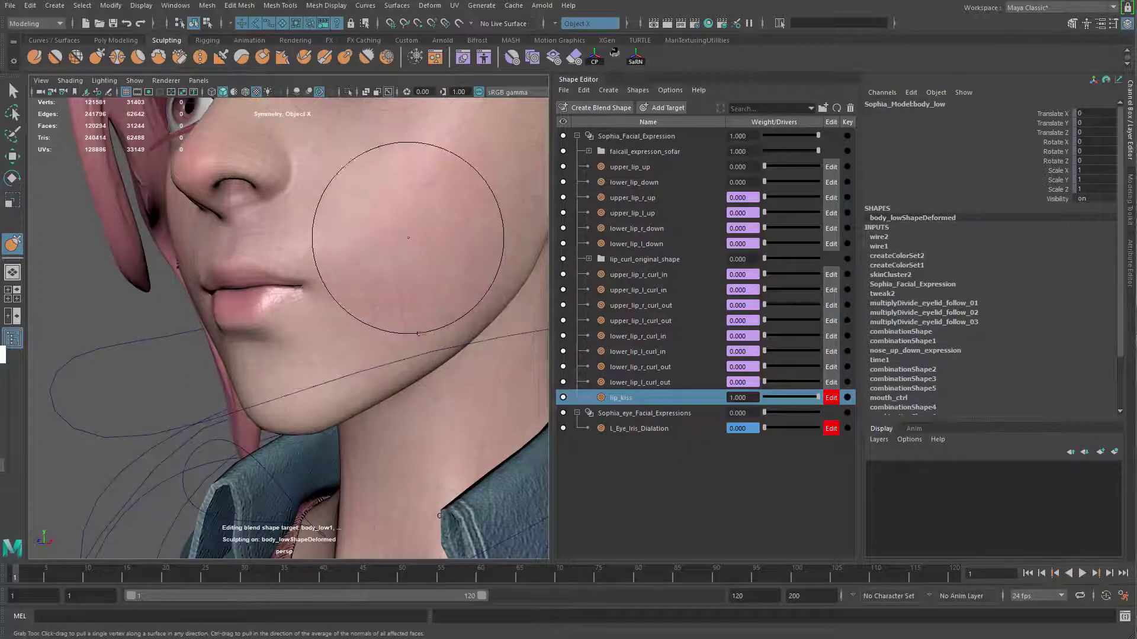
# Push both lips forward and narrow the mouth on lip_kiss, undoing the last unwanted stroke
pyautogui.moveTo(408, 237)
pyautogui.keyDown('alt'); pyautogui.mouseDown()
pyautogui.moveTo(368, 292)
pyautogui.moveTo(304, 279)
pyautogui.moveTo(356, 279)
pyautogui.mouseUp(); pyautogui.keyUp('alt')
pyautogui.keyDown('shift'); pyautogui.moveTo(329, 256); pyautogui.dragTo(301, 249, button='right'); pyautogui.keyUp('shift')
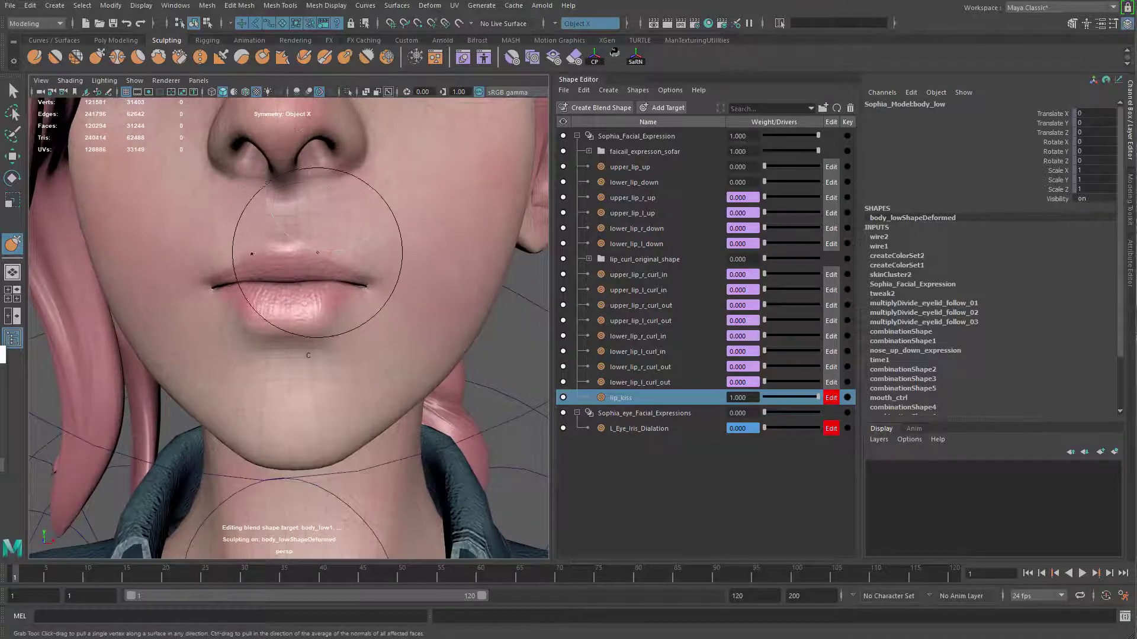
pyautogui.moveTo(321, 296)
pyautogui.keyDown('alt'); pyautogui.mouseDown()
pyautogui.moveTo(330, 241)
pyautogui.moveTo(355, 278)
pyautogui.moveTo(318, 292)
pyautogui.moveTo(347, 299)
pyautogui.moveTo(301, 298)
pyautogui.moveTo(315, 309)
pyautogui.moveTo(452, 307)
pyautogui.moveTo(316, 284)
pyautogui.mouseUp(); pyautogui.keyUp('alt')
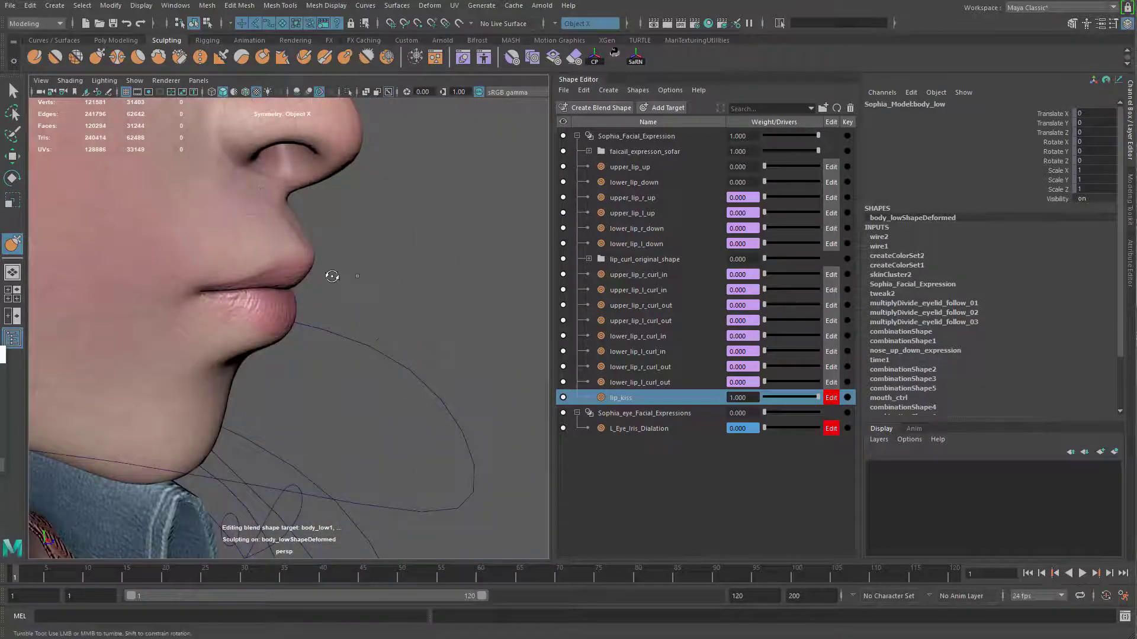
pyautogui.moveTo(415, 276)
pyautogui.keyDown('alt'); pyautogui.mouseDown()
pyautogui.moveTo(356, 274)
pyautogui.moveTo(308, 252)
pyautogui.moveTo(308, 280)
pyautogui.mouseUp(); pyautogui.keyUp('alt')
pyautogui.hotkey('ctrl', 'z')
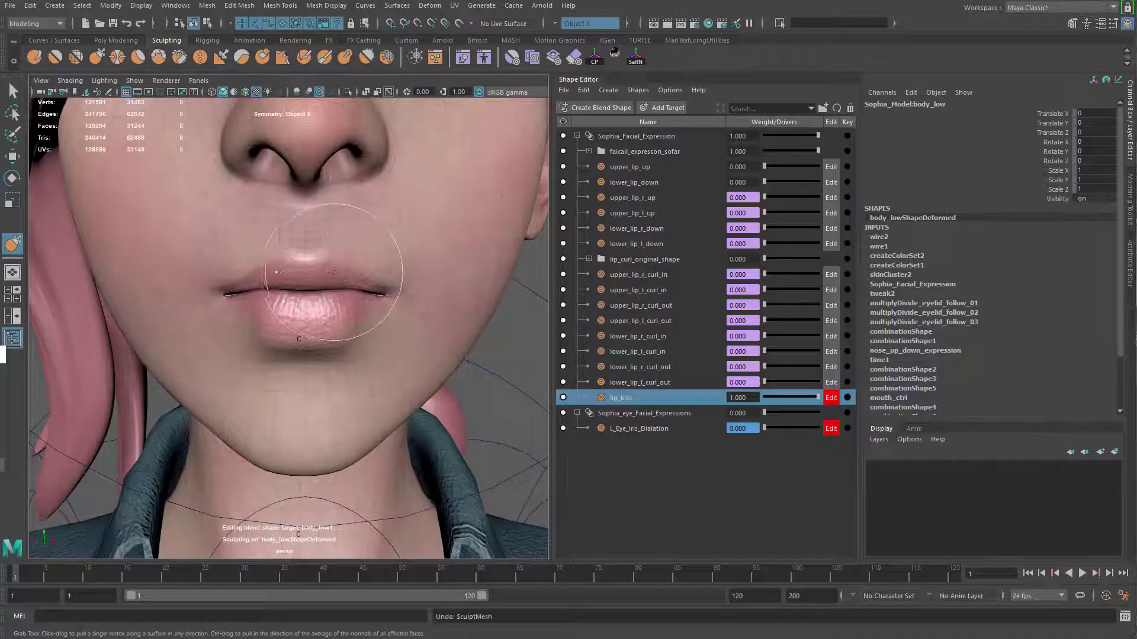
# Part the lips at the centre by grabbing the upper lip up and the lower lip down into a rounded pucker
pyautogui.moveTo(335, 273)
pyautogui.keyDown('ctrl'); pyautogui.keyDown('shift'); pyautogui.mouseDown(button='right')
pyautogui.moveTo(296, 333)
pyautogui.moveTo(264, 329)
pyautogui.mouseUp(button='right'); pyautogui.keyUp('shift'); pyautogui.keyUp('ctrl')
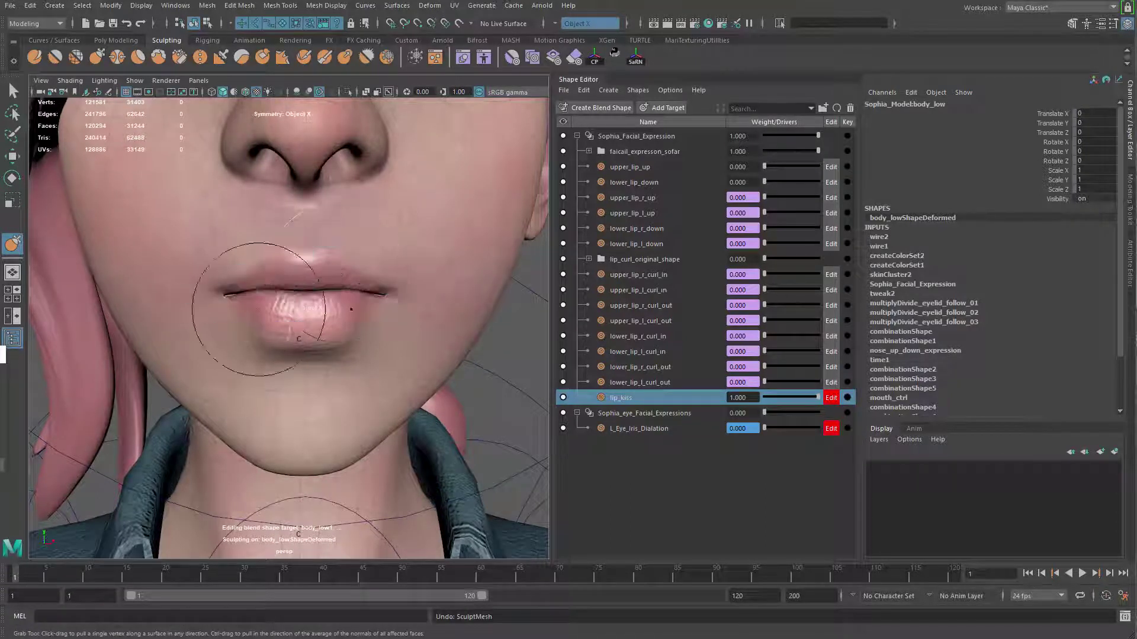
pyautogui.moveTo(306, 292)
pyautogui.mouseDown()
pyautogui.moveTo(344, 242)
pyautogui.moveTo(368, 233)
pyautogui.mouseUp()
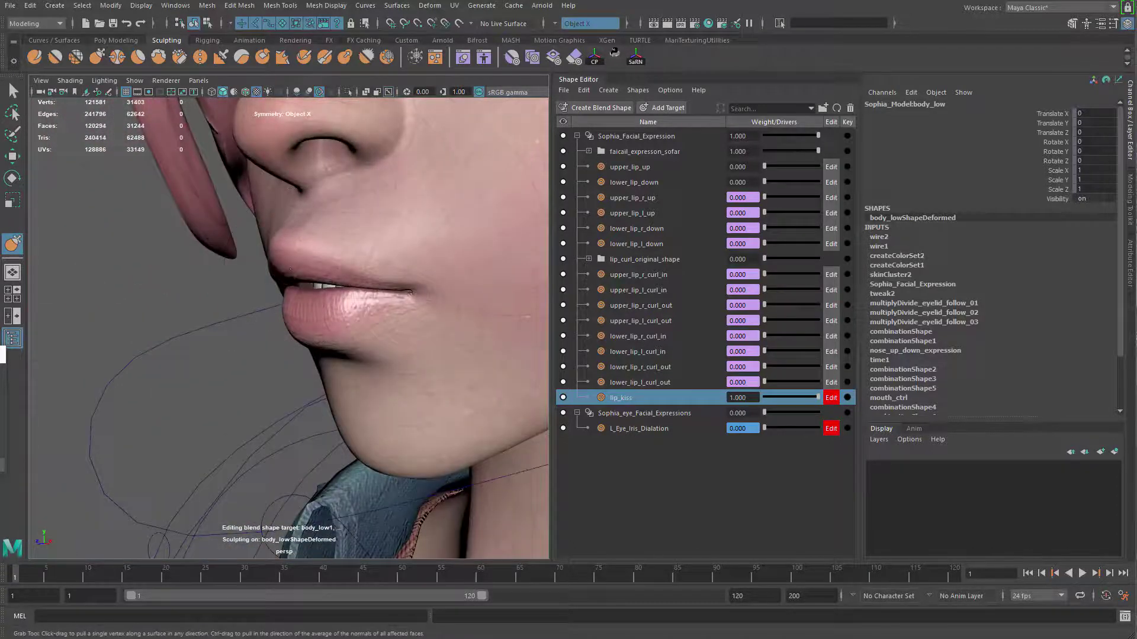
pyautogui.moveTo(290, 269)
pyautogui.keyDown('alt'); pyautogui.mouseDown()
pyautogui.moveTo(500, 247)
pyautogui.moveTo(288, 273)
pyautogui.moveTo(296, 240)
pyautogui.moveTo(373, 243)
pyautogui.moveTo(305, 269)
pyautogui.mouseUp(); pyautogui.keyUp('alt')
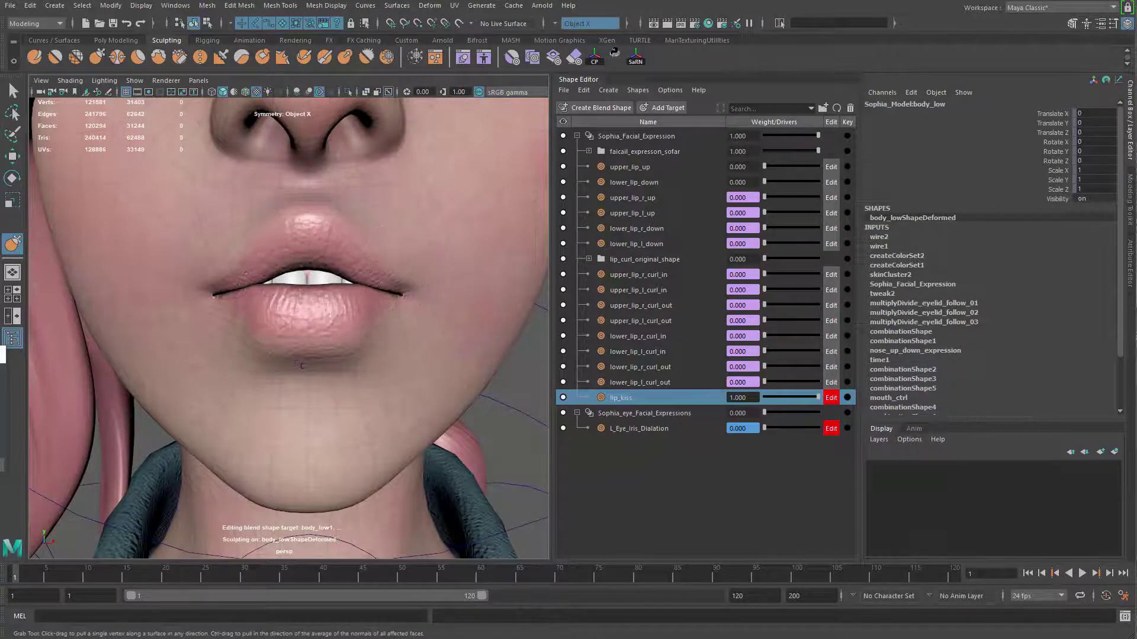
pyautogui.keyDown('alt'); pyautogui.moveTo(300, 364); pyautogui.dragTo(384, 223); pyautogui.keyUp('alt')
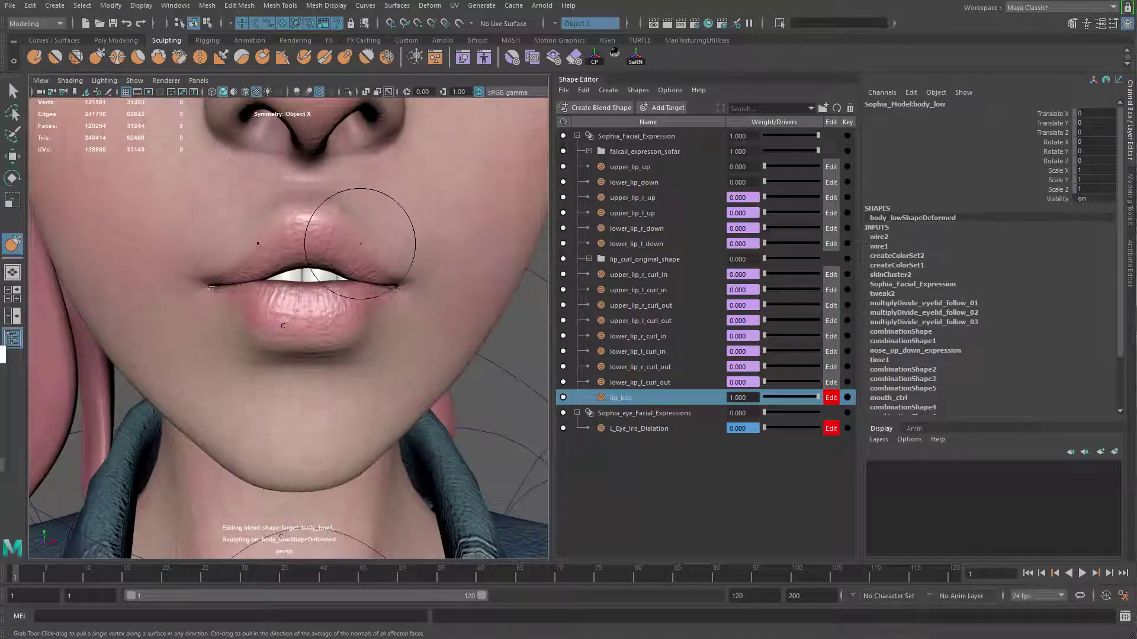
pyautogui.moveTo(405, 195)
pyautogui.keyDown('alt'); pyautogui.mouseDown()
pyautogui.moveTo(303, 195)
pyautogui.moveTo(431, 241)
pyautogui.moveTo(367, 253)
pyautogui.mouseUp(); pyautogui.keyUp('alt')
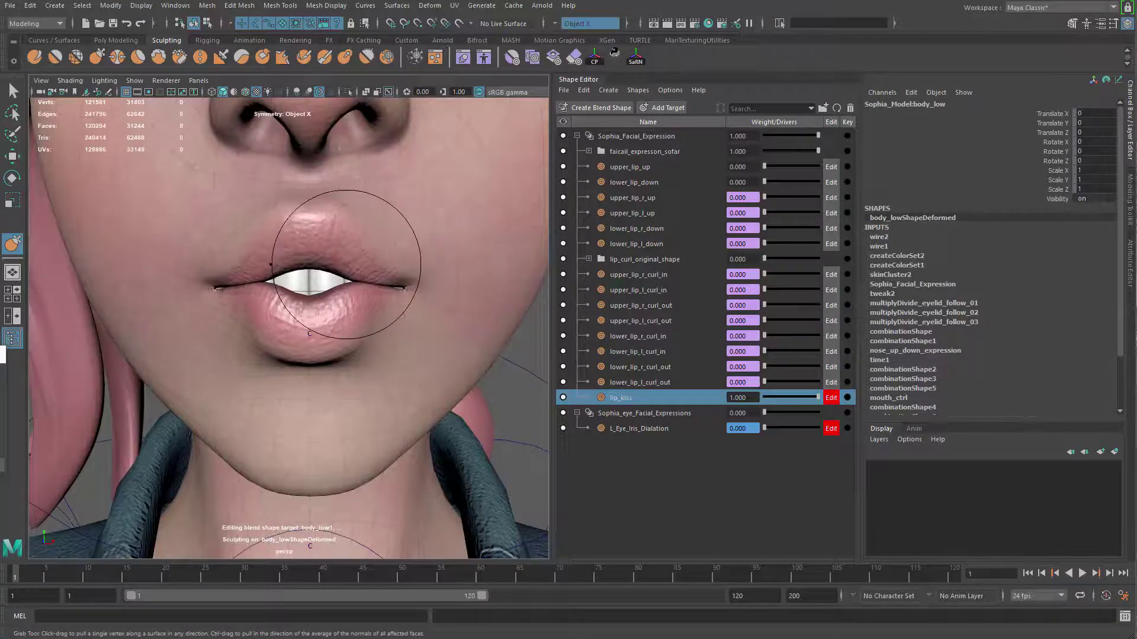
# Compare the lip_kiss profile by sweeping its weight, and pull the lower lip and the area beneath it forward
pyautogui.keyDown('alt'); pyautogui.moveTo(378, 318); pyautogui.dragTo(332, 320, button='right'); pyautogui.keyUp('alt')
pyautogui.moveTo(331, 320)
pyautogui.keyDown('alt'); pyautogui.mouseDown()
pyautogui.moveTo(260, 326)
pyautogui.moveTo(322, 332)
pyautogui.mouseUp(); pyautogui.keyUp('alt')
pyautogui.keyDown('alt'); pyautogui.moveTo(279, 350); pyautogui.dragTo(320, 359, button='right'); pyautogui.keyUp('alt')
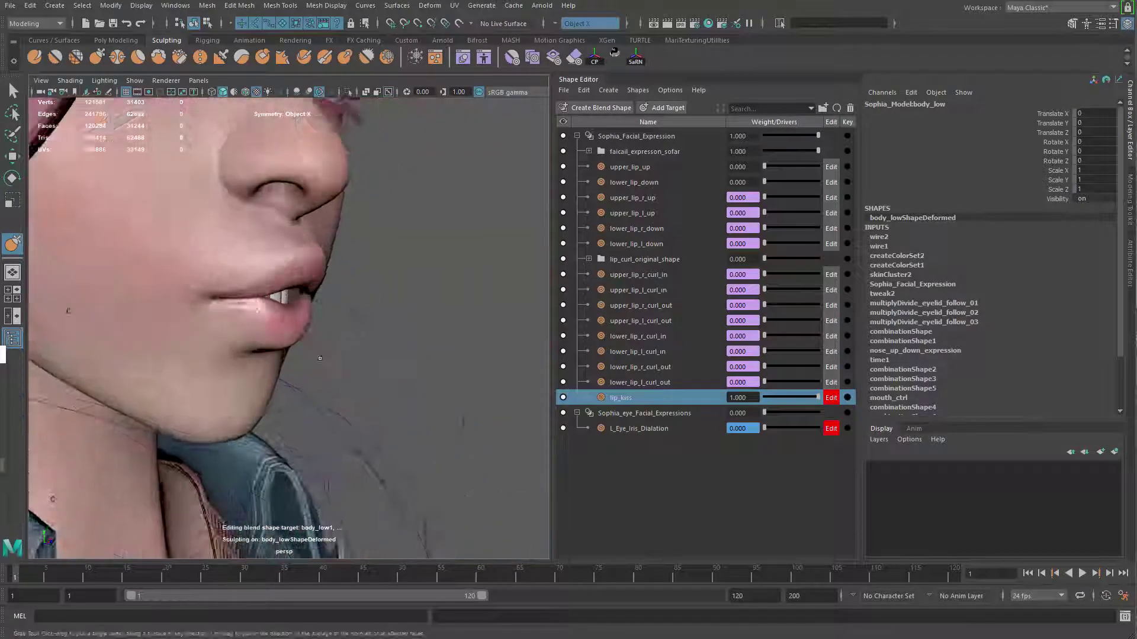
pyautogui.keyDown('alt'); pyautogui.moveTo(320, 358); pyautogui.dragTo(381, 347); pyautogui.keyUp('alt')
pyautogui.moveTo(793, 401); pyautogui.dragTo(726, 405)
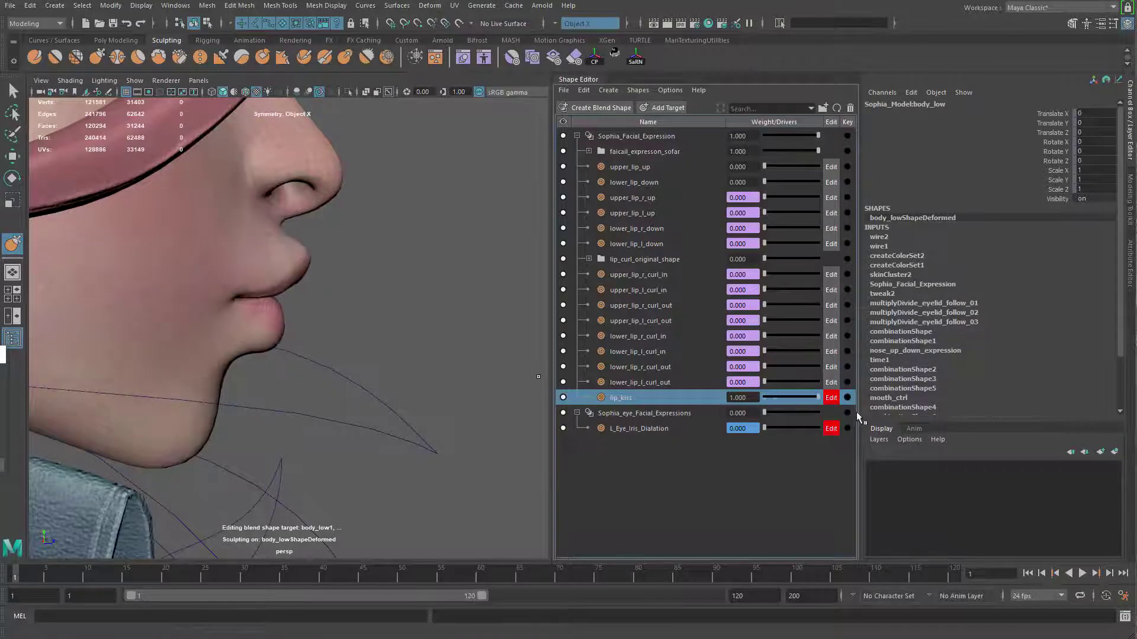
pyautogui.moveTo(379, 367)
pyautogui.keyDown('alt'); pyautogui.mouseDown()
pyautogui.moveTo(155, 360)
pyautogui.moveTo(219, 349)
pyautogui.moveTo(107, 355)
pyautogui.mouseUp(); pyautogui.keyUp('alt')
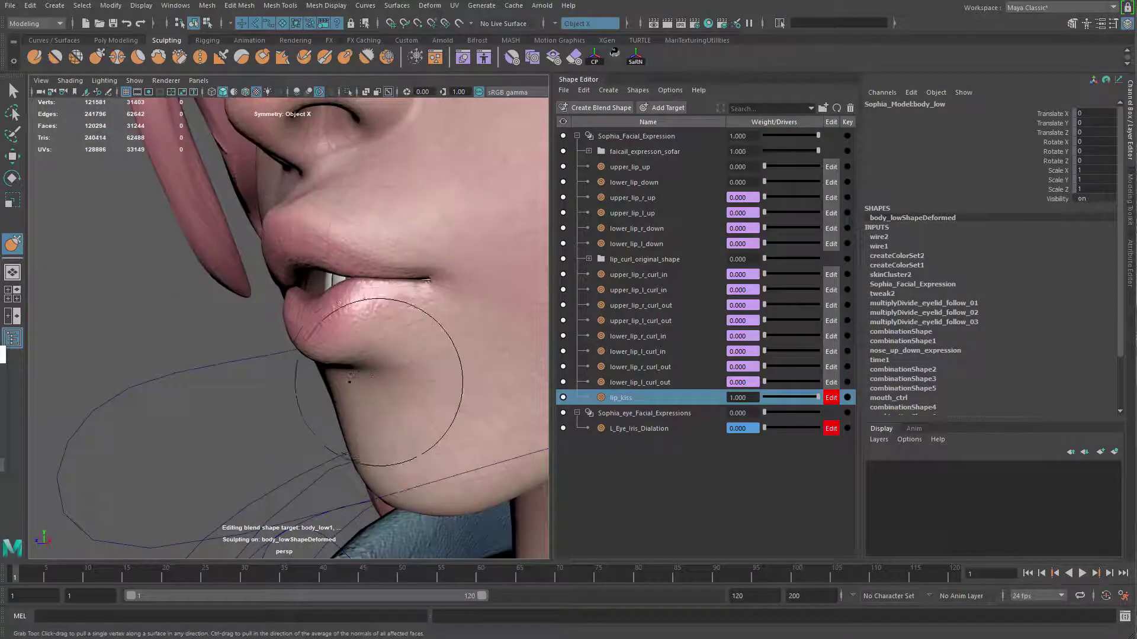
pyautogui.moveTo(379, 382)
pyautogui.keyDown('alt'); pyautogui.mouseDown()
pyautogui.moveTo(321, 383)
pyautogui.moveTo(309, 357)
pyautogui.moveTo(504, 385)
pyautogui.mouseUp(); pyautogui.keyUp('alt')
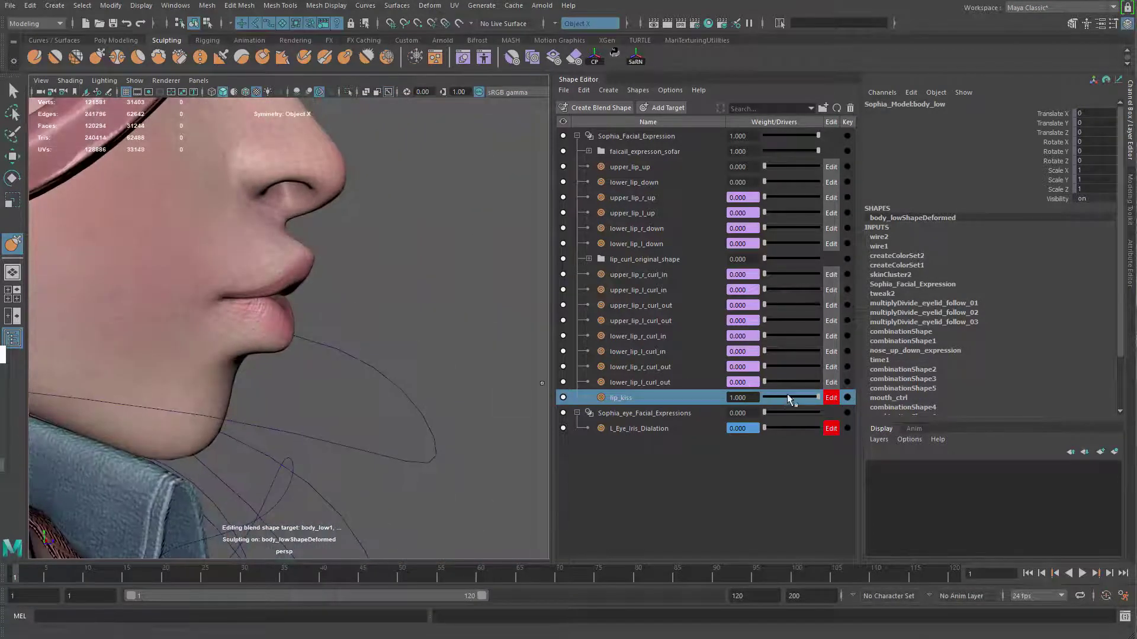
# Sweep the lip_kiss weight back to 1 and examine the pucker on the whole face from several angles
pyautogui.moveTo(818, 397)
pyautogui.mouseDown()
pyautogui.moveTo(763, 402)
pyautogui.moveTo(844, 397)
pyautogui.moveTo(730, 384)
pyautogui.moveTo(719, 393)
pyautogui.moveTo(856, 395)
pyautogui.moveTo(684, 395)
pyautogui.moveTo(820, 397)
pyautogui.mouseUp()
pyautogui.scroll(-5, 308, 332)
pyautogui.keyDown('alt'); pyautogui.moveTo(308, 331); pyautogui.dragTo(438, 359); pyautogui.keyUp('alt')
pyautogui.scroll(4, 312, 368)
pyautogui.click(749, 413)
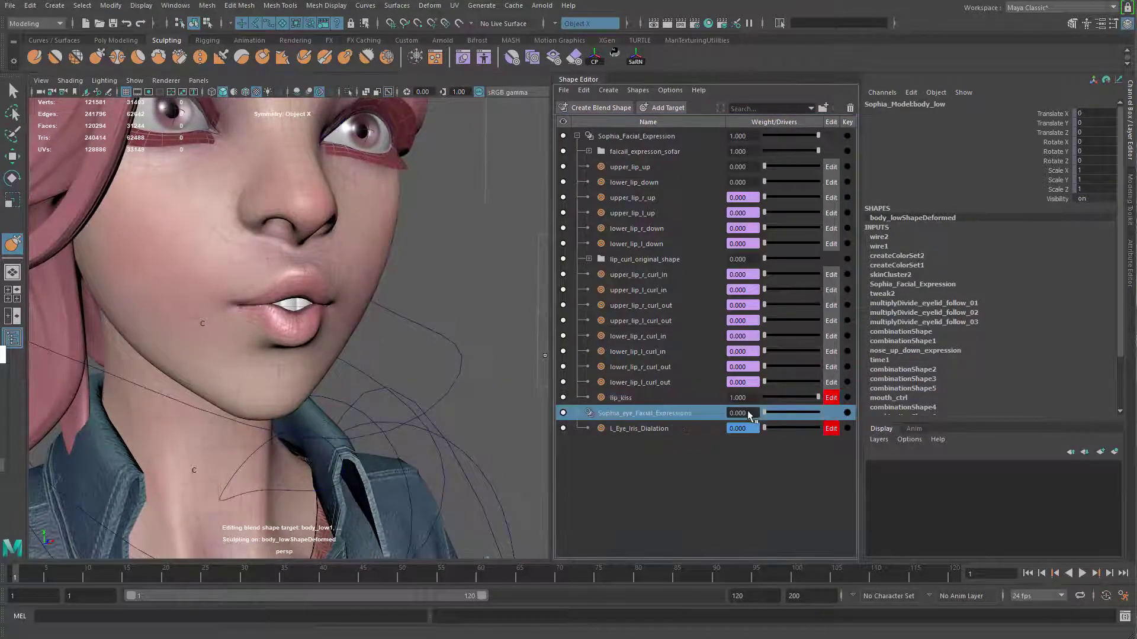
pyautogui.moveTo(818, 398)
pyautogui.mouseDown()
pyautogui.moveTo(840, 407)
pyautogui.moveTo(820, 407)
pyautogui.mouseUp()
pyautogui.keyDown('alt'); pyautogui.moveTo(355, 279); pyautogui.dragTo(326, 348, button='right'); pyautogui.keyUp('alt')
pyautogui.keyDown('alt'); pyautogui.moveTo(326, 348); pyautogui.dragTo(362, 347); pyautogui.keyUp('alt')
pyautogui.keyDown('alt'); pyautogui.moveTo(361, 347); pyautogui.dragTo(380, 350, button='middle'); pyautogui.keyUp('alt')
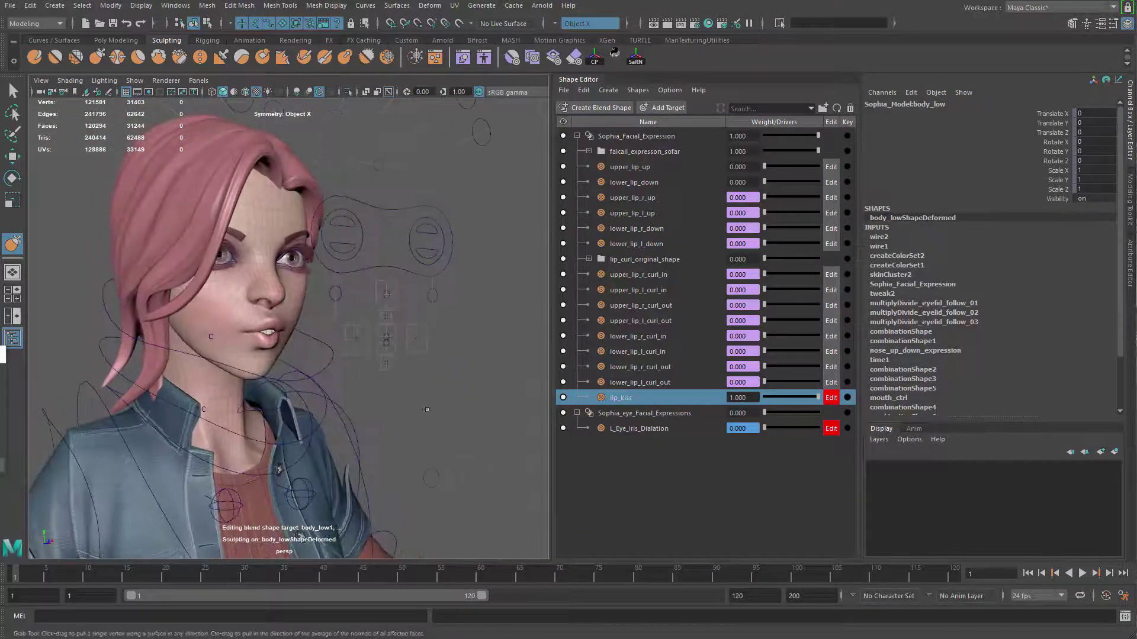
# Duplicate ac_r_cheek_grp, scale the copy to 0.13, move it below the mouth controls to X 1.934, Y -3.622, and open the Outliner
pyautogui.press('q')
pyautogui.click(336, 294)
pyautogui.scroll(3, 351, 309)
pyautogui.press('Up')
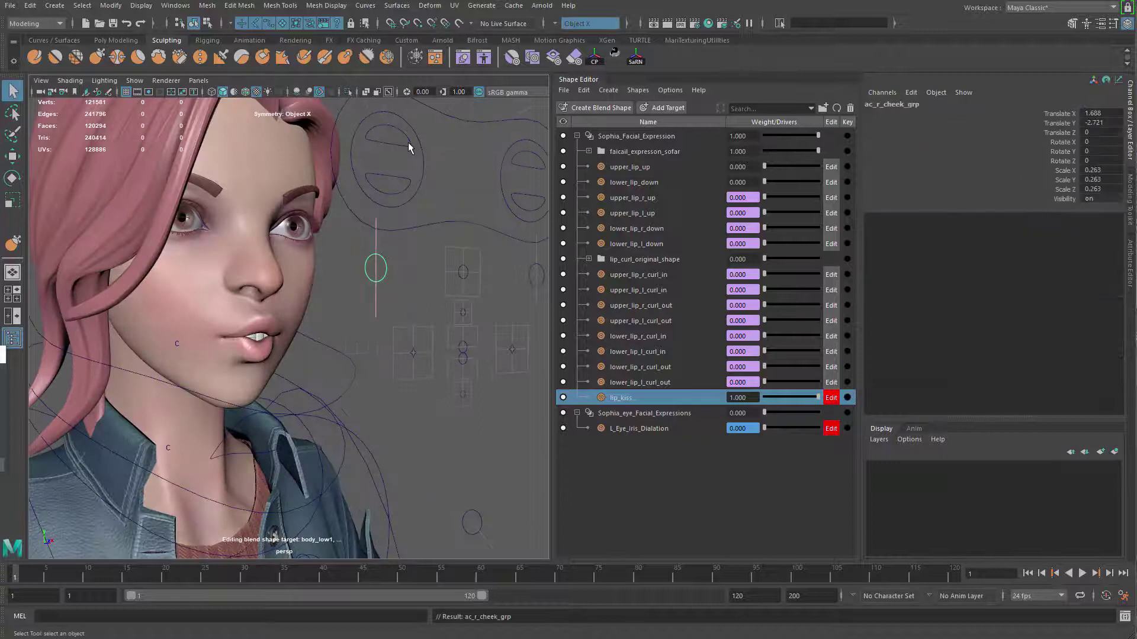
pyautogui.press('w')
pyautogui.moveTo(379, 224); pyautogui.dragTo(380, 444)
pyautogui.press('r')
pyautogui.press('w')
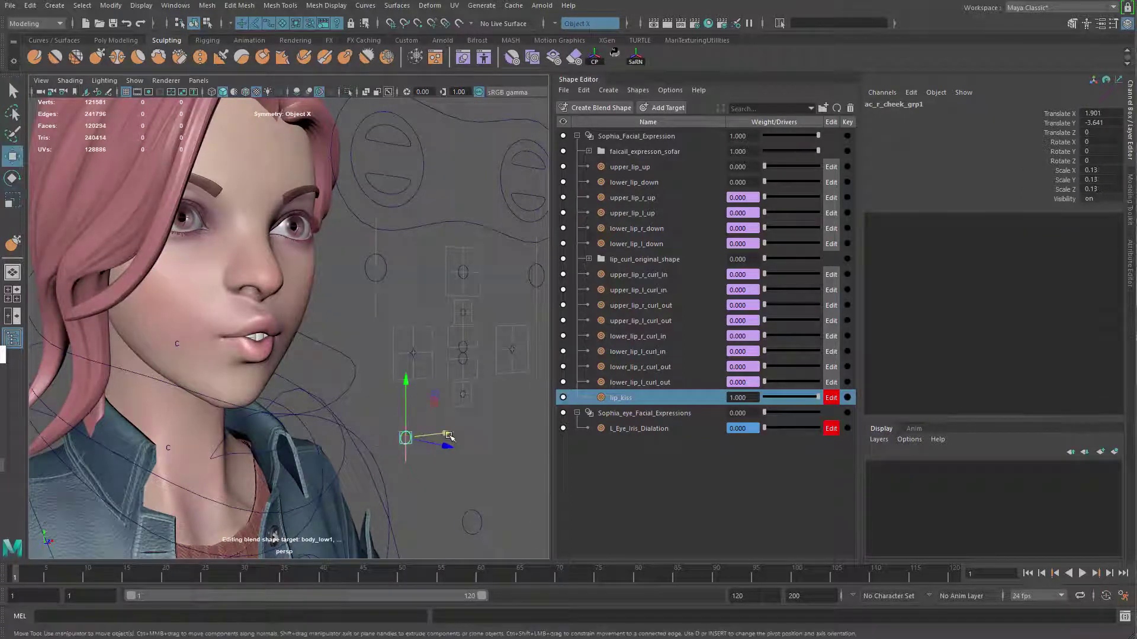
pyautogui.moveTo(446, 434); pyautogui.dragTo(451, 433)
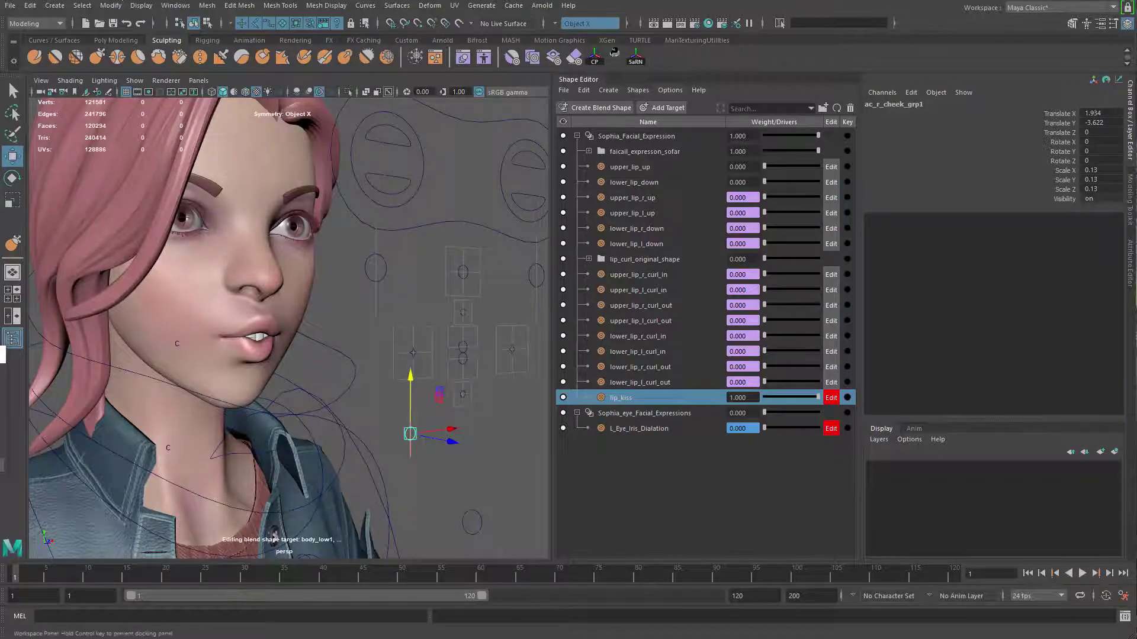
pyautogui.click(13, 338)
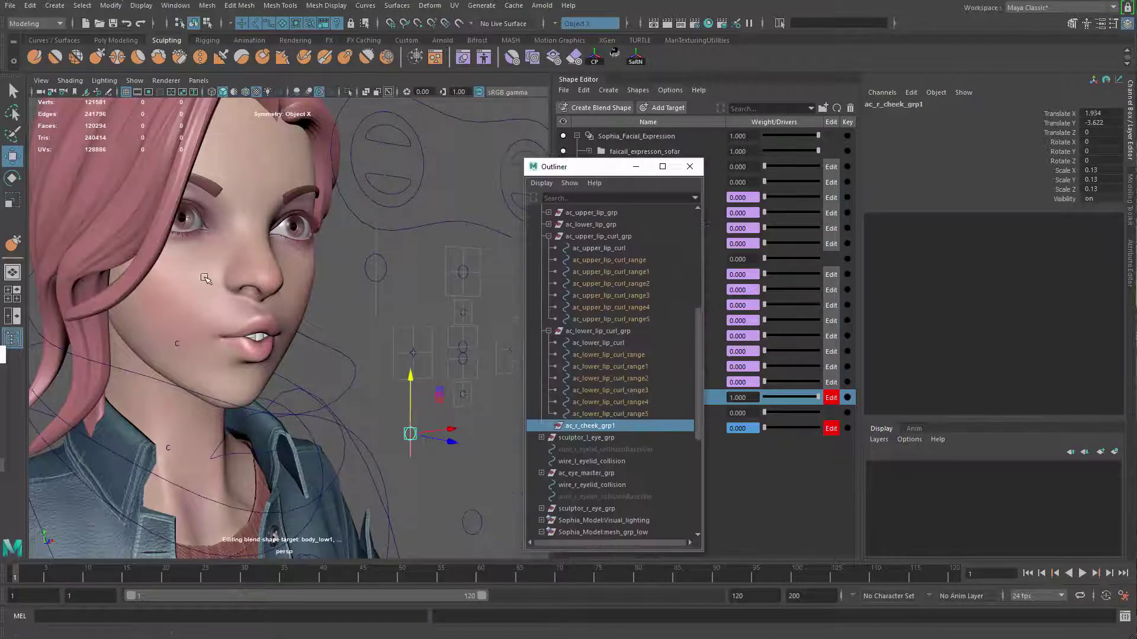
# Replace "cheek" with "kiss" in the names throughout the duplicated group's hierarchy
pyautogui.click(463, 57)
pyautogui.moveTo(569, 253); pyautogui.dragTo(233, 257)
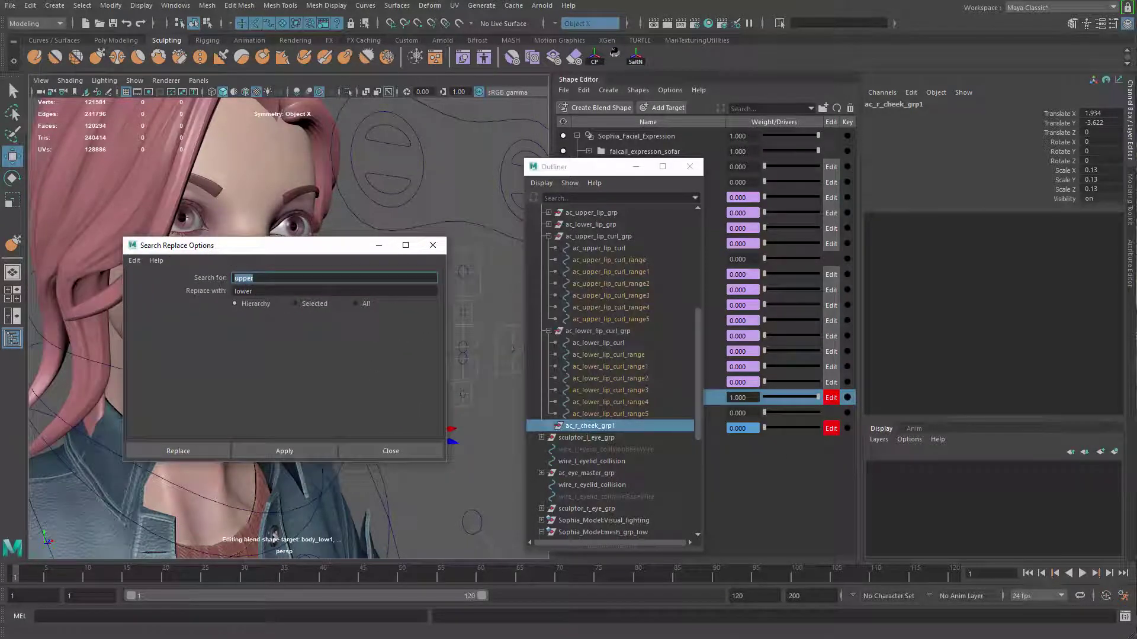
pyautogui.write('cheek')
pyautogui.press('Tab')
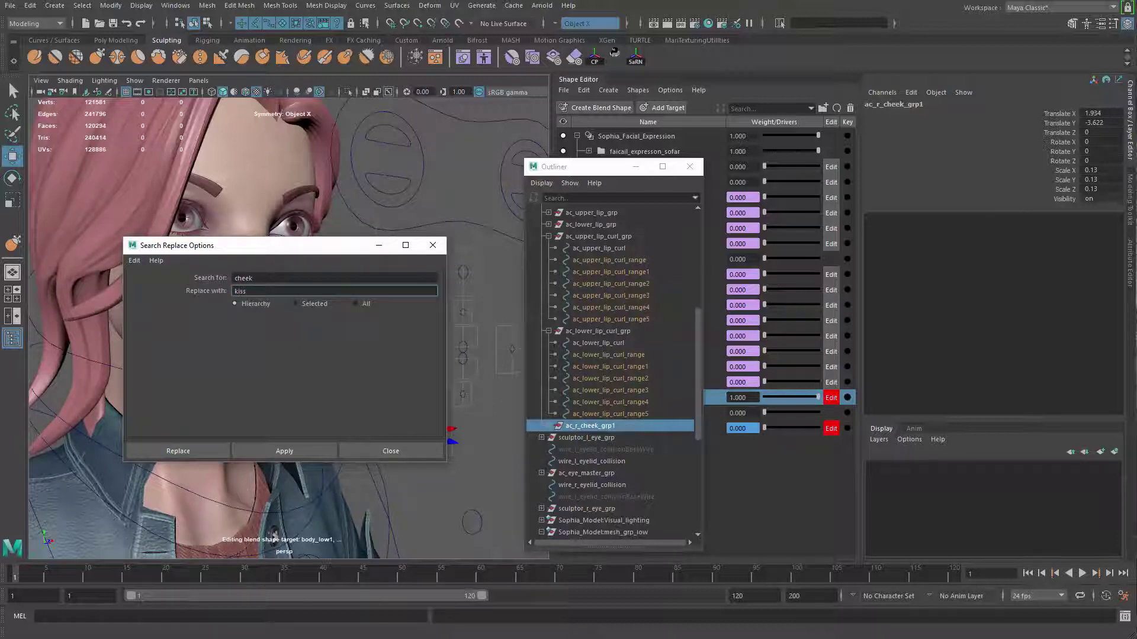
pyautogui.click(195, 450)
# Rename the duplicated top group to ac_r_kiss_grp and expand it to show its child curves
pyautogui.doubleClick(592, 426)
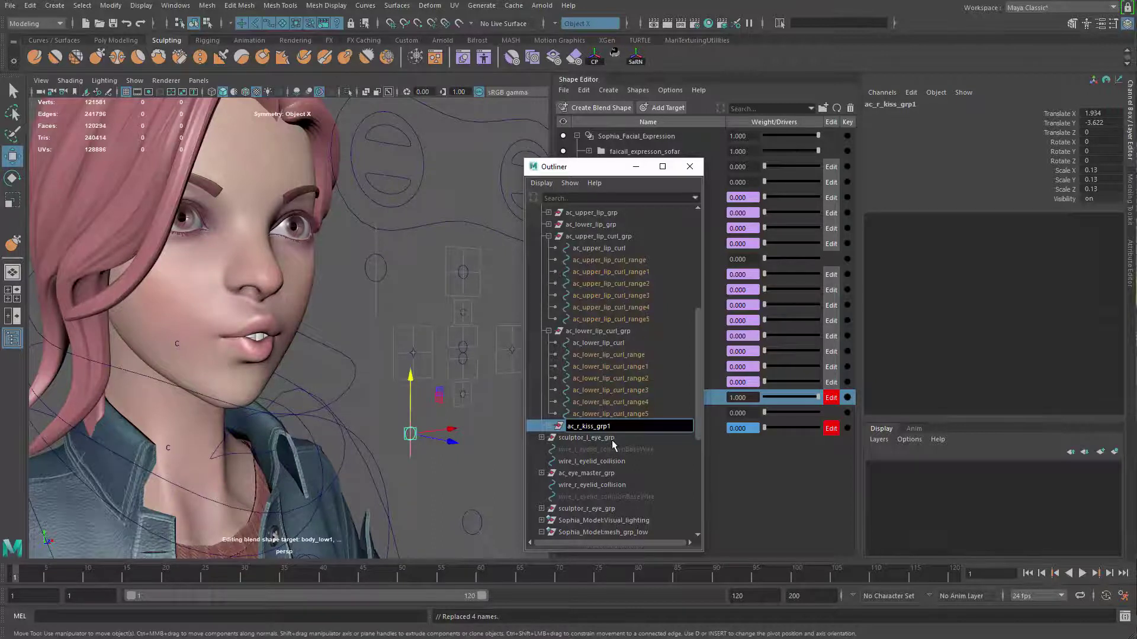
pyautogui.press('BackSpace')
pyautogui.press('Return')
pyautogui.click(548, 427)
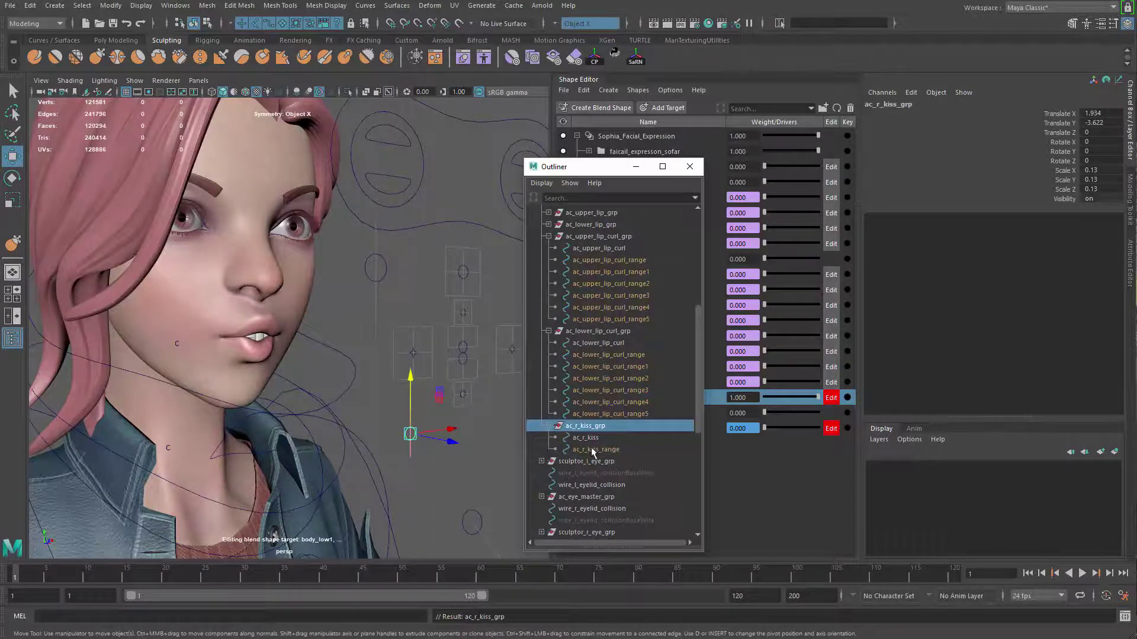
# Try moving the ac_r_kiss control upward along its axis, and undo the move
pyautogui.keyDown('alt'); pyautogui.moveTo(389, 446); pyautogui.dragTo(433, 474, button='right'); pyautogui.keyUp('alt')
pyautogui.keyDown('alt'); pyautogui.moveTo(432, 474); pyautogui.dragTo(428, 447, button='middle'); pyautogui.keyUp('alt')
pyautogui.click(431, 429)
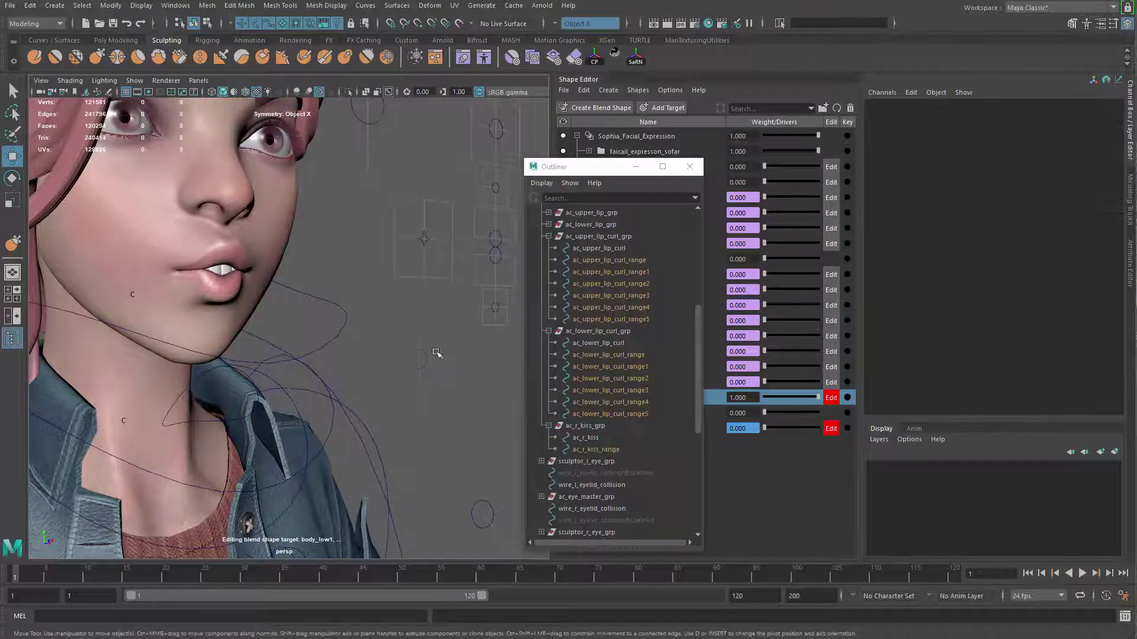
pyautogui.click(434, 354)
pyautogui.hotkey('ctrl', 'z')
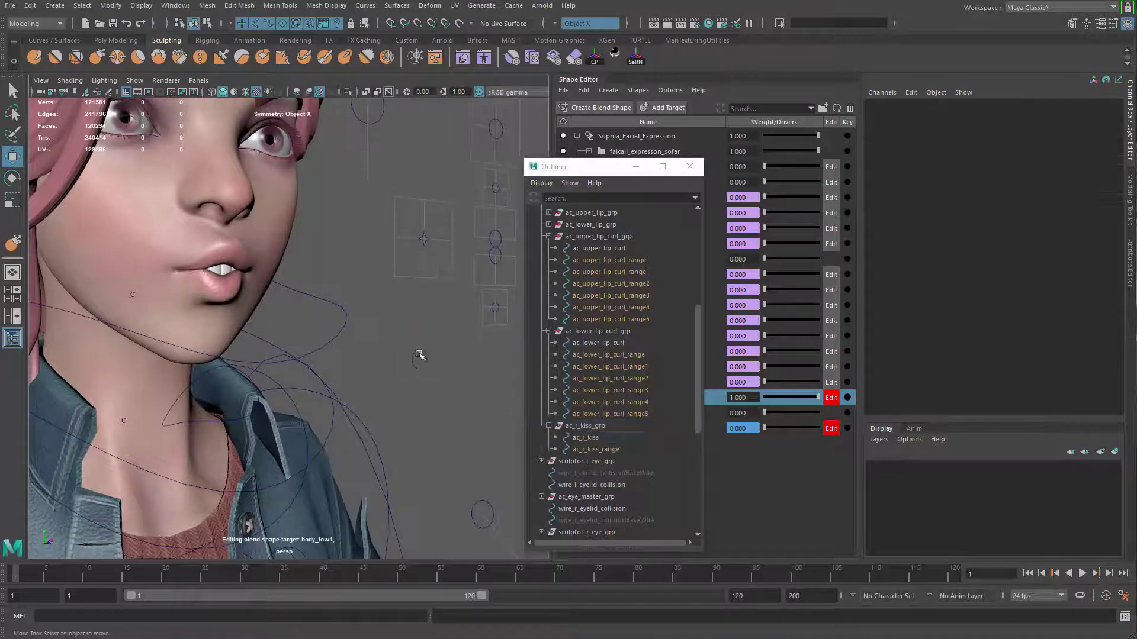
pyautogui.click(418, 357)
pyautogui.moveTo(420, 301); pyautogui.dragTo(433, 224)
pyautogui.hotkey('ctrl', 'z')
pyautogui.hotkey('ctrl', 'z')
# Select the ac_r_kiss control and load the mouth_ctrl expression in the Expression Editor, opened from the lip_kiss weight
pyautogui.click(416, 359)
pyautogui.moveTo(614, 176); pyautogui.dragTo(166, 523)
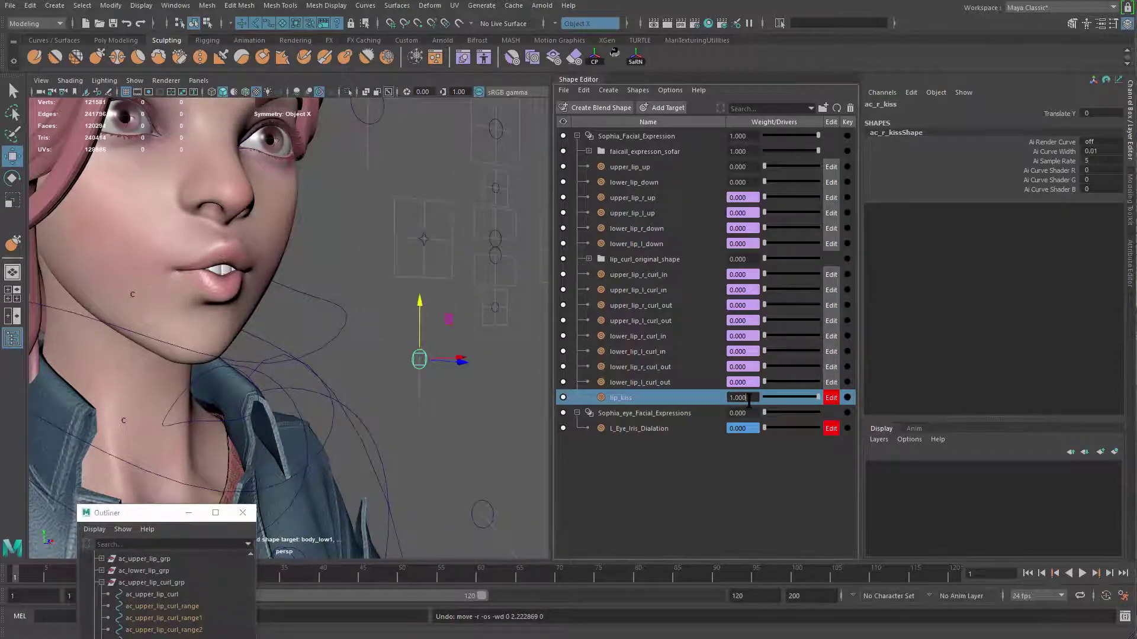
pyautogui.rightClick(747, 396)
pyautogui.click(793, 401)
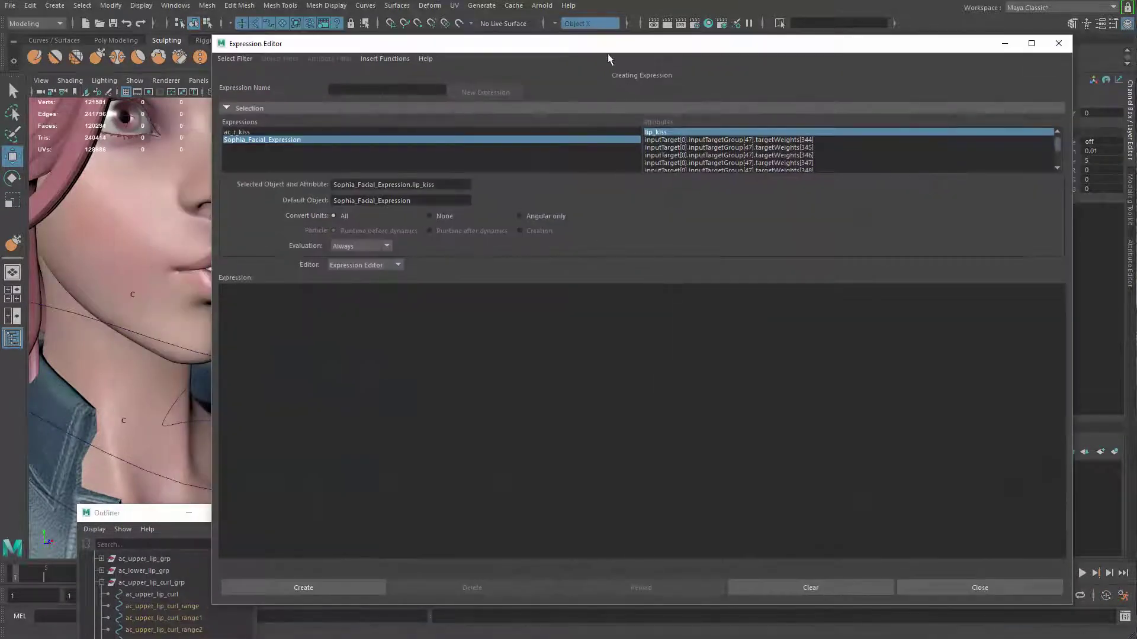
pyautogui.moveTo(608, 47); pyautogui.dragTo(793, 53)
pyautogui.click(419, 65)
pyautogui.click(436, 78)
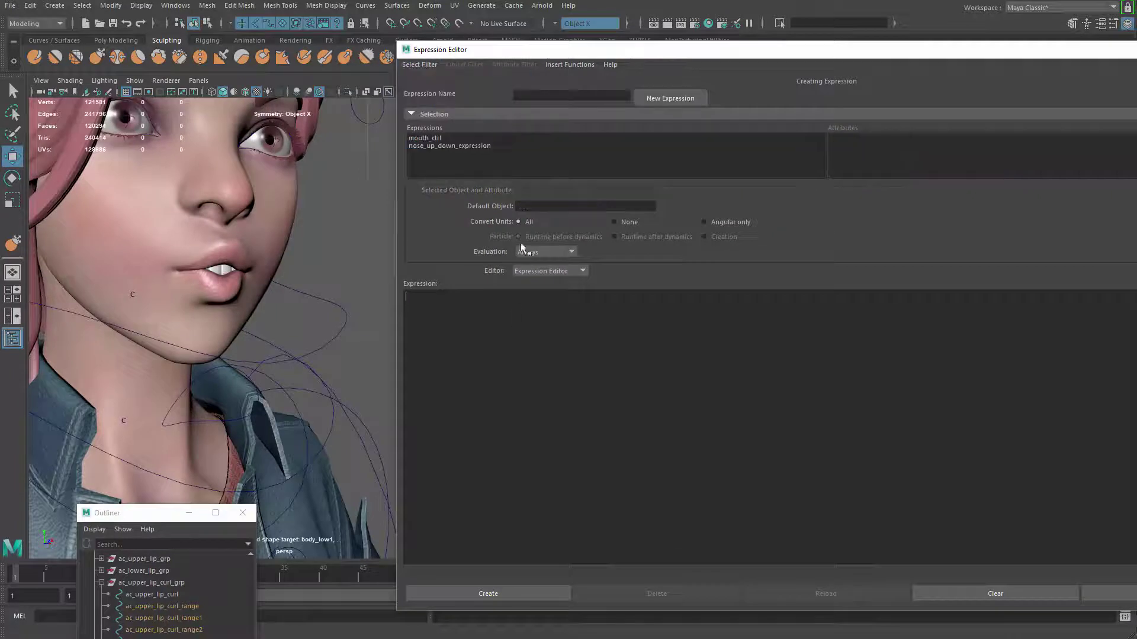
pyautogui.click(425, 138)
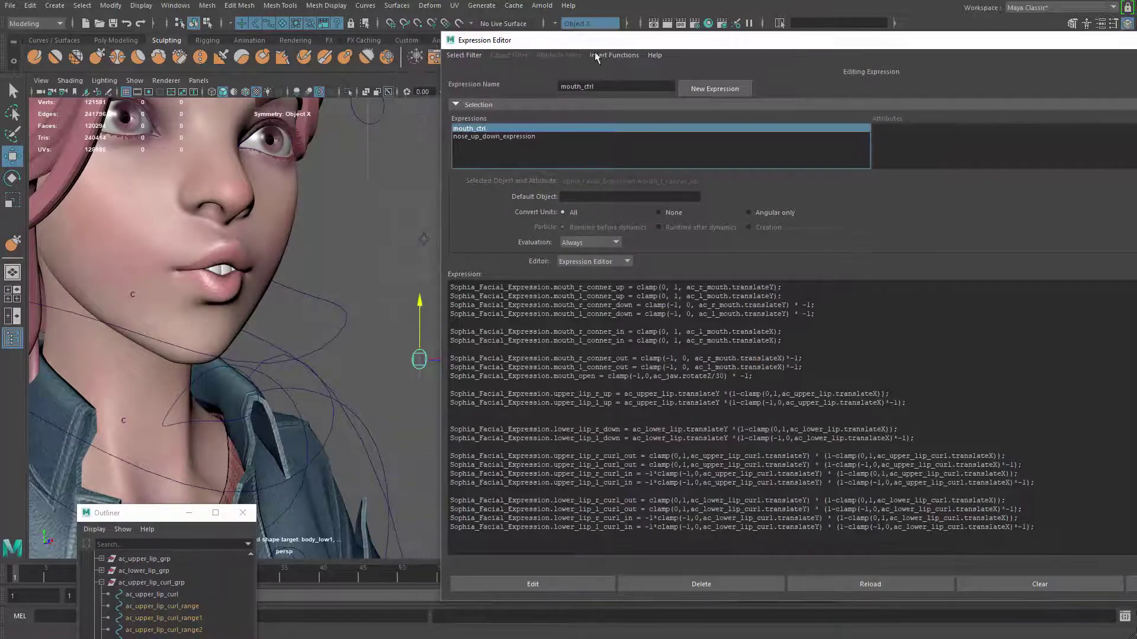
pyautogui.moveTo(594, 42); pyautogui.dragTo(665, 45)
pyautogui.click(386, 324)
pyautogui.hotkey('ctrl', 'z')
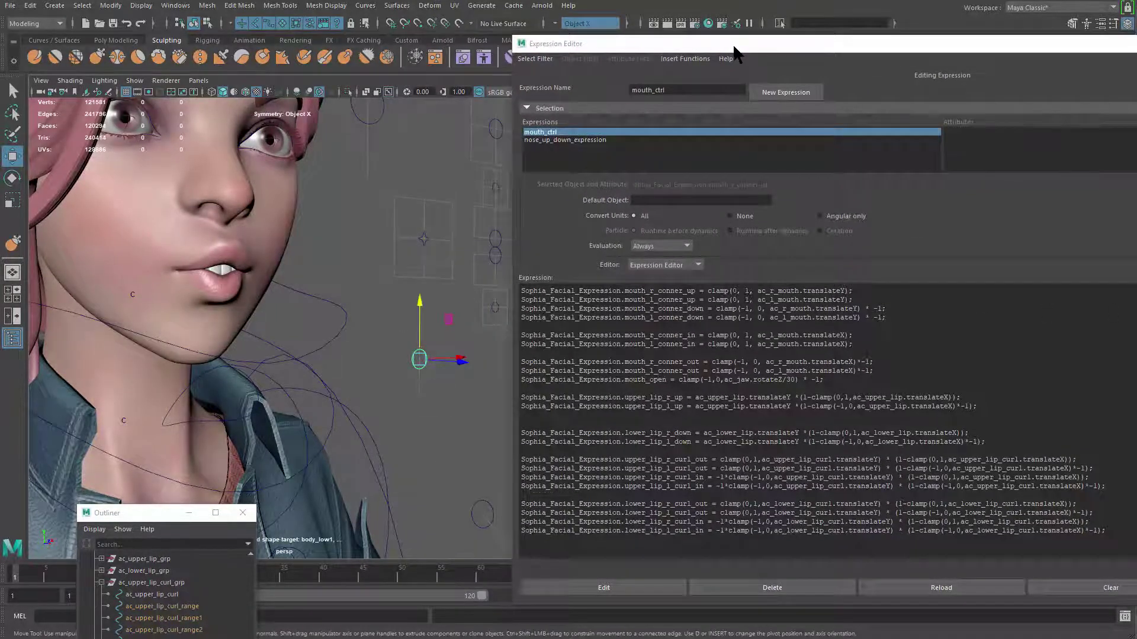
pyautogui.moveTo(734, 52); pyautogui.dragTo(789, 39)
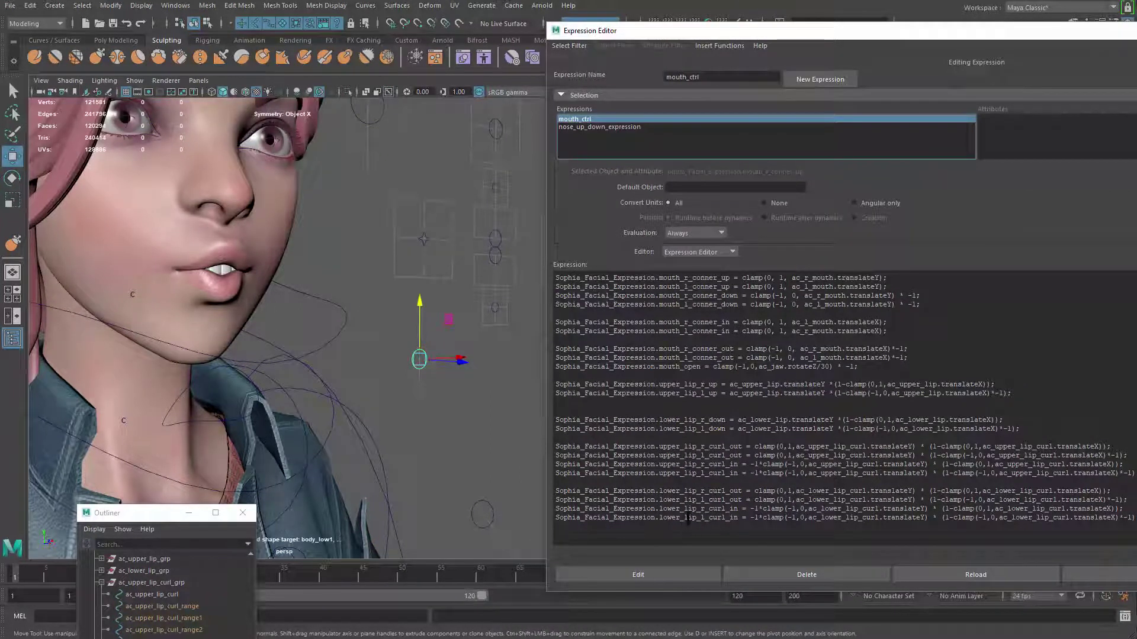
# Try pasting a copy of the lower_lip_r_curl_in line at the end of the mouth_ctrl expression
pyautogui.moveTo(654, 518); pyautogui.dragTo(500, 508)
pyautogui.hotkey('ctrl', 'c')
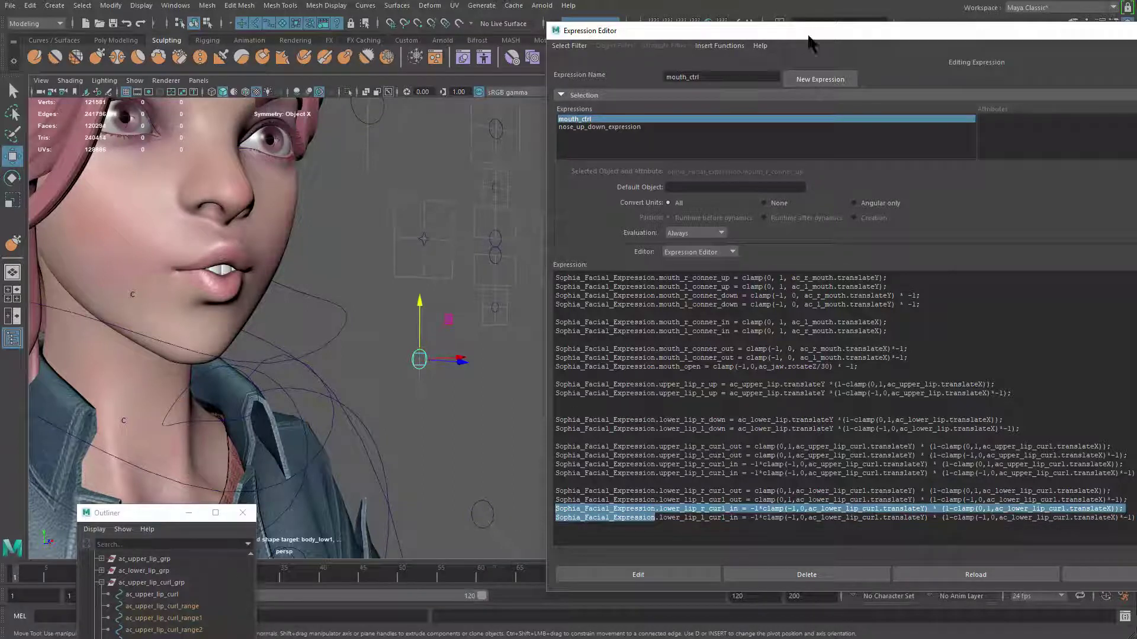
pyautogui.moveTo(810, 37); pyautogui.dragTo(508, 3)
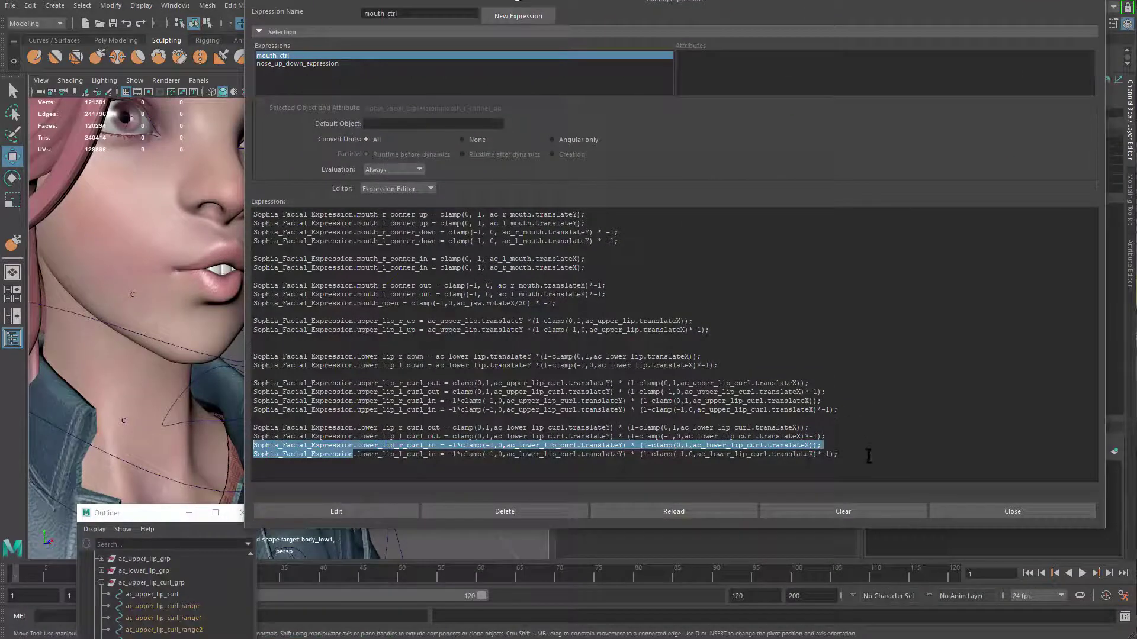
pyautogui.click(868, 452)
pyautogui.press('Return')
pyautogui.hotkey('ctrl', 'v')
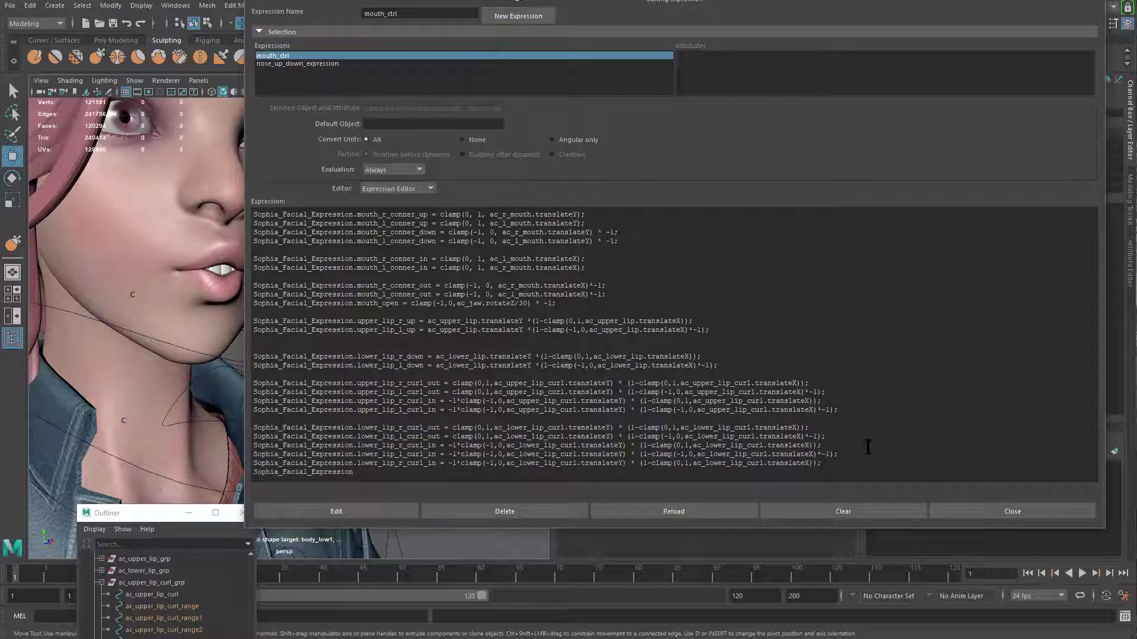
pyautogui.hotkey('ctrl', 'z')
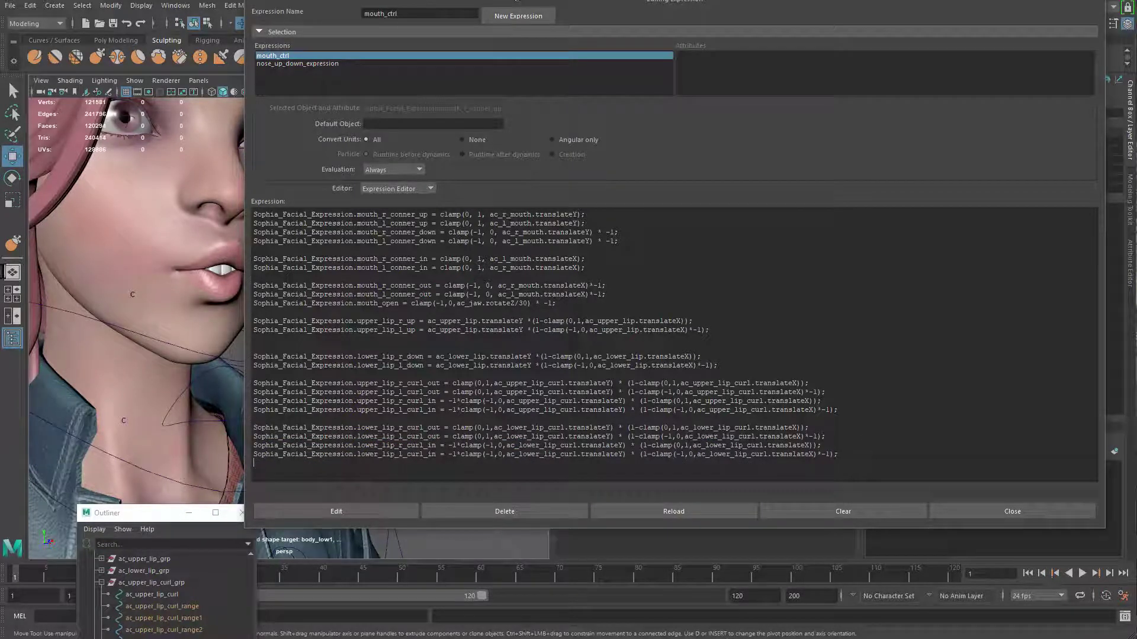
# Start a new last line in the mouth_ctrl expression with Sophia_Facial_Expression.lip_kiss, copying the node name from the line above
pyautogui.moveTo(350, 455)
pyautogui.mouseDown()
pyautogui.moveTo(297, 455)
pyautogui.moveTo(353, 463)
pyautogui.mouseUp()
pyautogui.click(353, 457)
pyautogui.hotkey('shift', 'End')
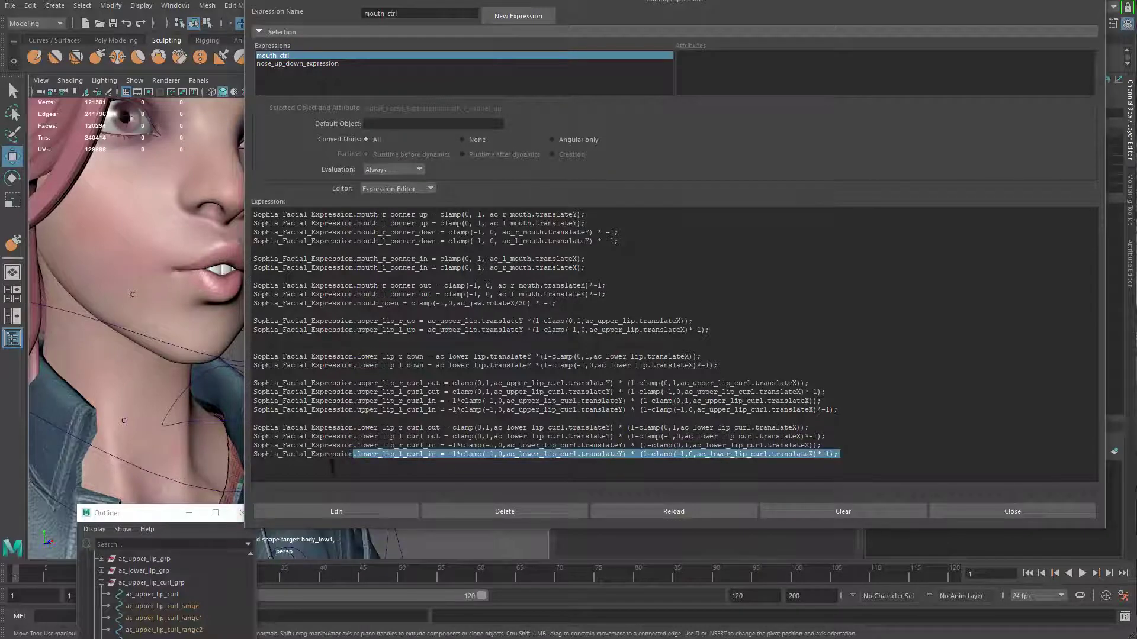
pyautogui.click(354, 475)
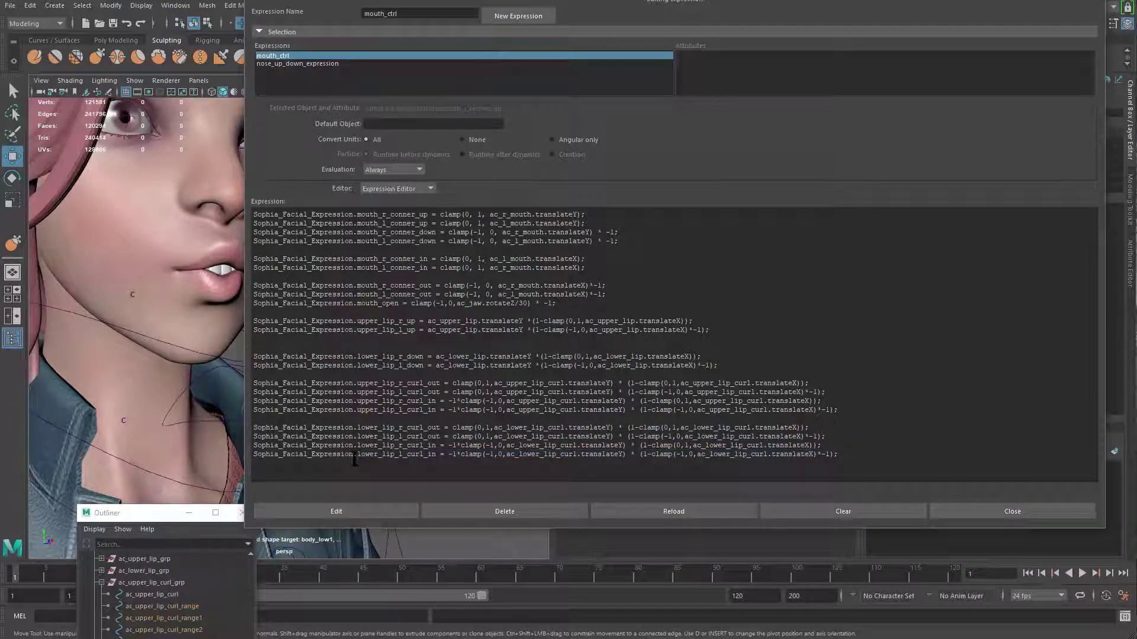
pyautogui.moveTo(354, 460); pyautogui.dragTo(259, 455)
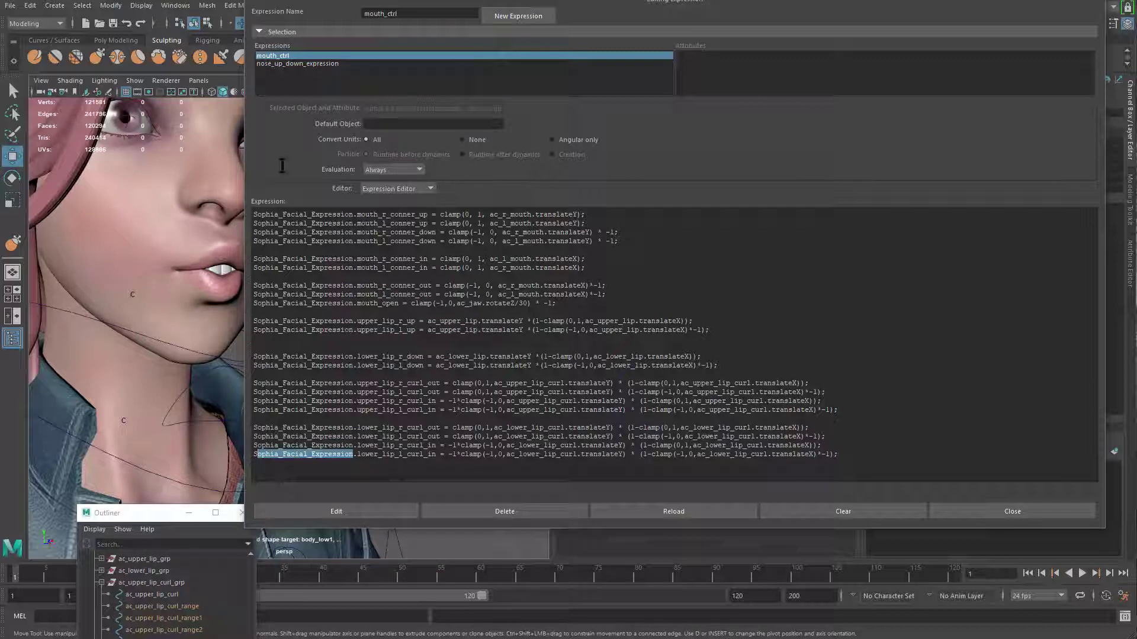
pyautogui.hotkey('ctrl', 'c')
pyautogui.press('Down')
pyautogui.hotkey('ctrl', 'v')
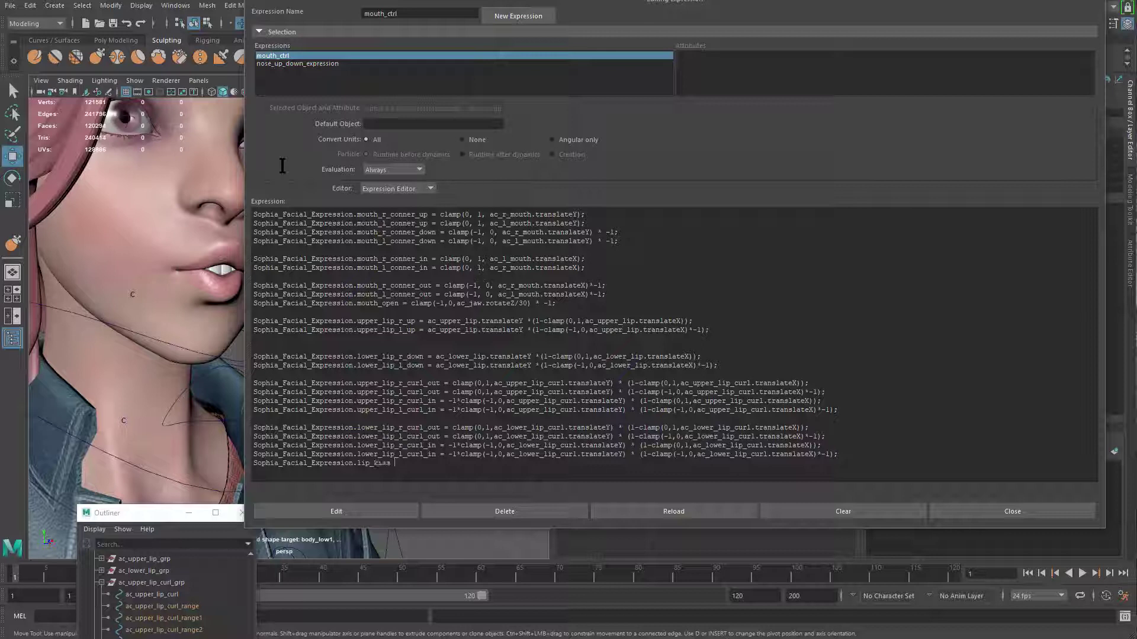
# Complete the lip_kiss line with "= ac_r_kiss.ty;", copying the control's name from its channels, and apply the expression edit
pyautogui.moveTo(496, 0); pyautogui.dragTo(623, 336)
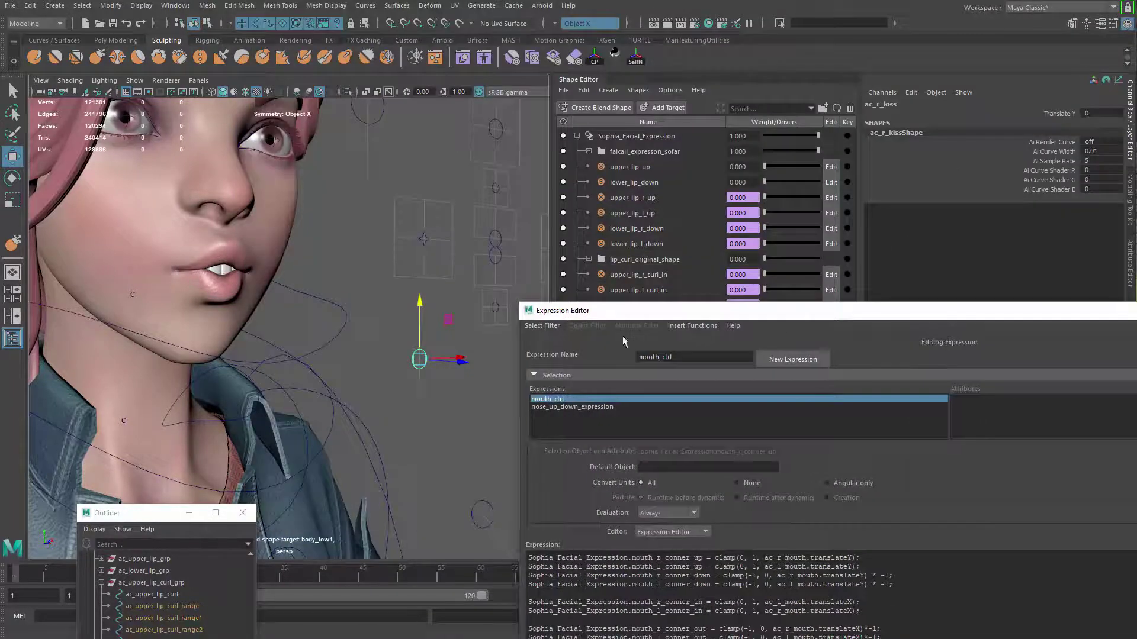
pyautogui.doubleClick(923, 107)
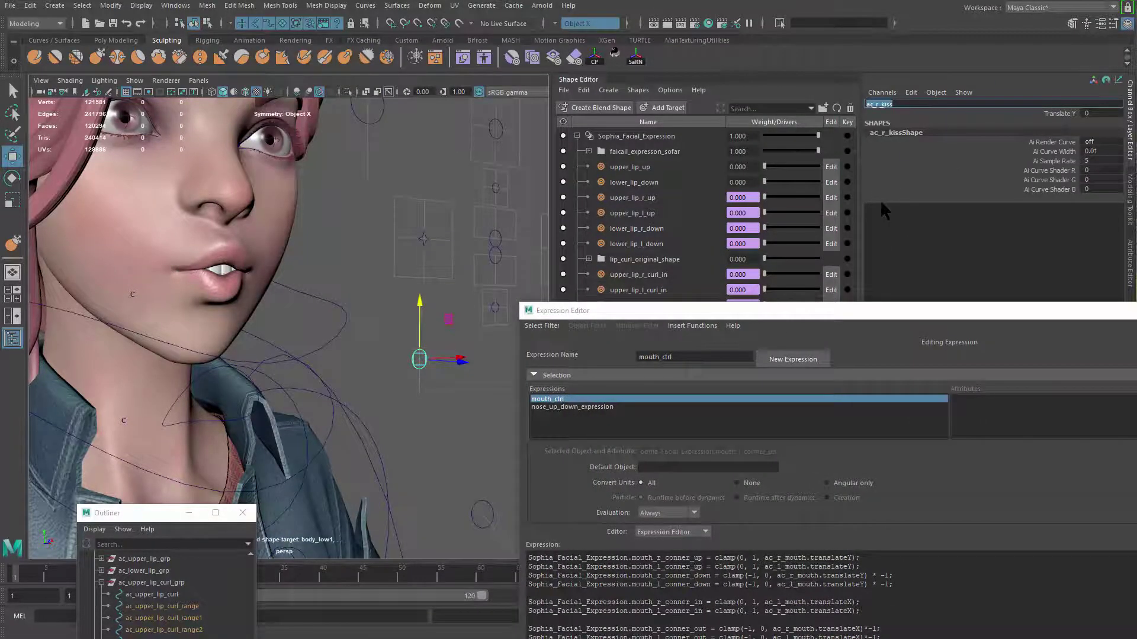
pyautogui.moveTo(860, 300); pyautogui.dragTo(634, 53)
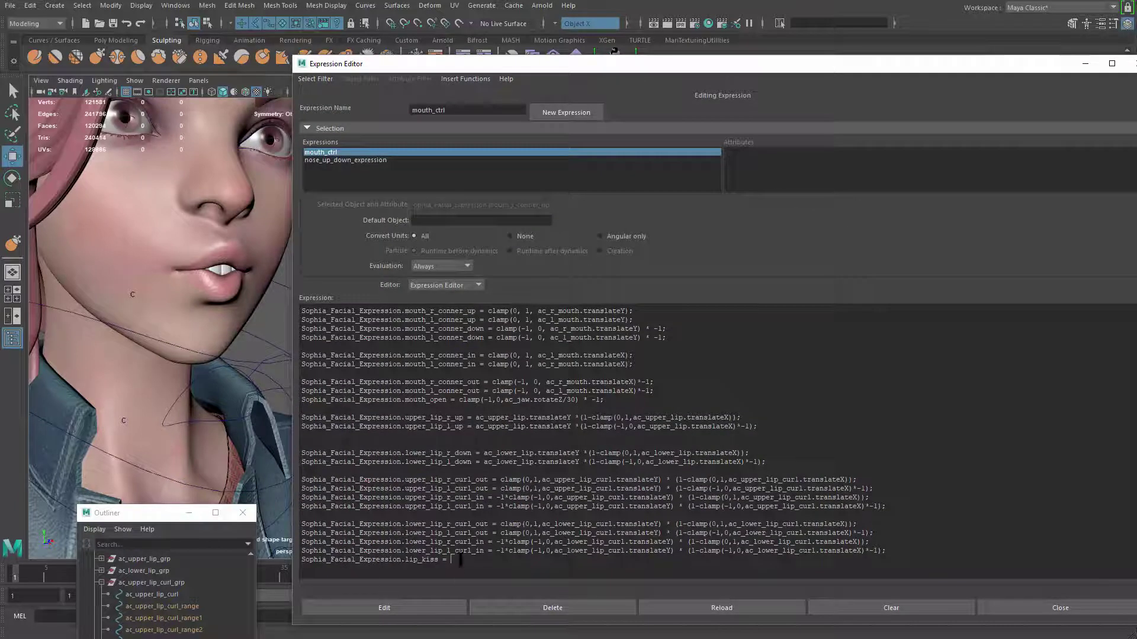
pyautogui.hotkey('ctrl', 'v')
pyautogui.write('.ty')
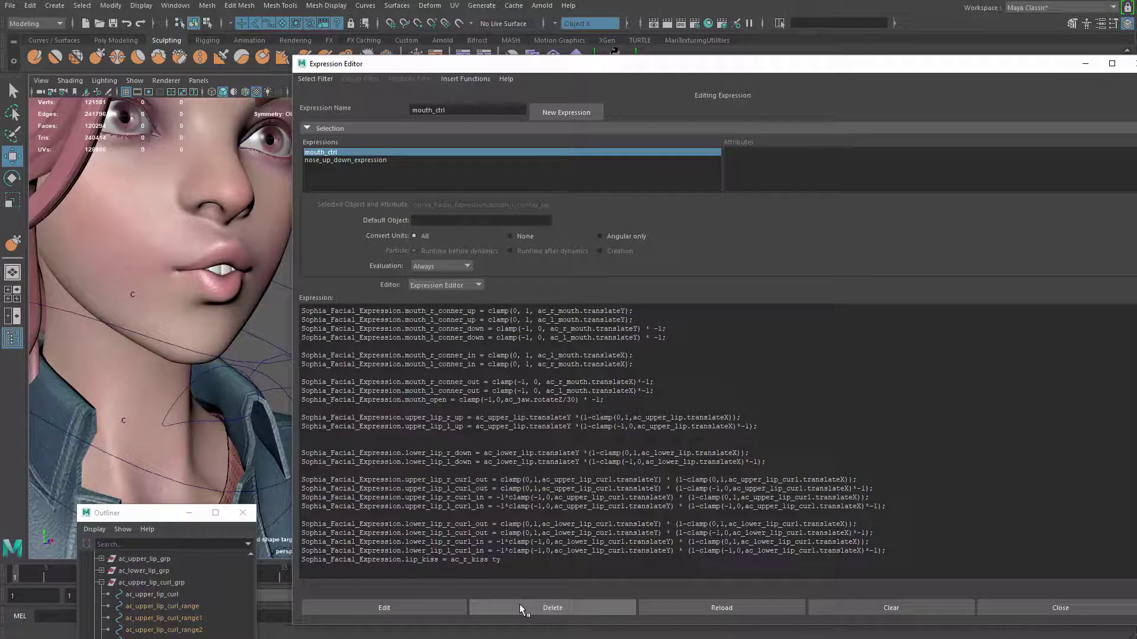
pyautogui.write(';')
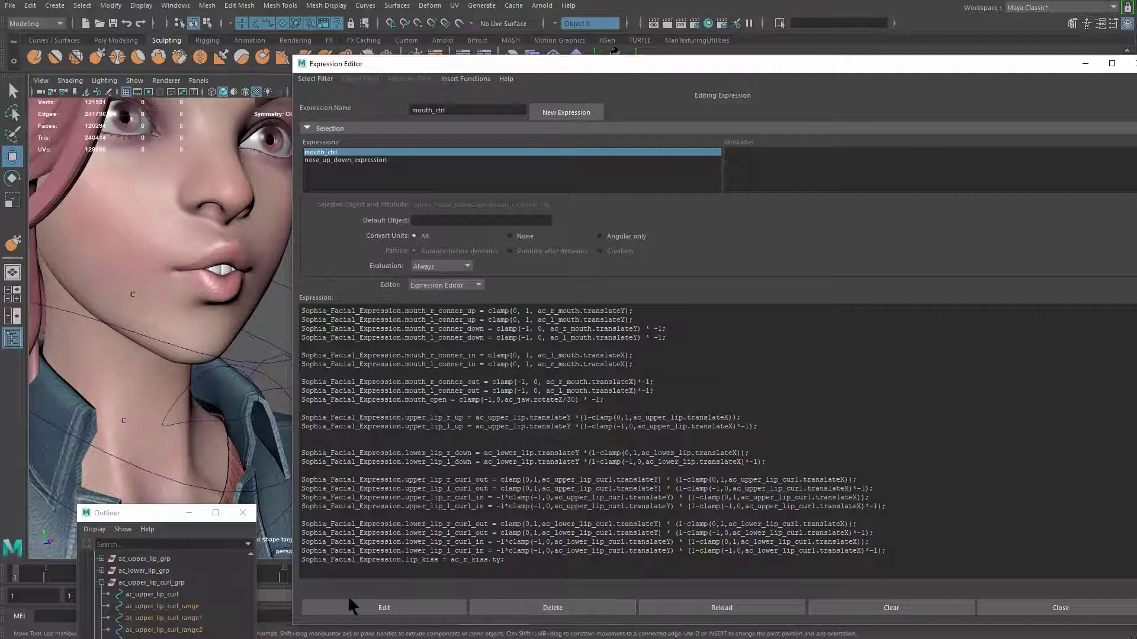
pyautogui.click(417, 610)
# Test the lip_kiss drive by moving the ac_r_kiss control up and down while watching the mouth
pyautogui.moveTo(657, 77); pyautogui.dragTo(659, 547)
pyautogui.moveTo(424, 250); pyautogui.dragTo(394, 447, button='middle')
pyautogui.keyDown('alt'); pyautogui.moveTo(394, 447); pyautogui.dragTo(258, 274); pyautogui.keyUp('alt')
pyautogui.moveTo(337, 290); pyautogui.dragTo(339, 239)
pyautogui.moveTo(554, 528); pyautogui.dragTo(656, 29)
pyautogui.moveTo(325, 250); pyautogui.dragTo(327, 308, button='middle')
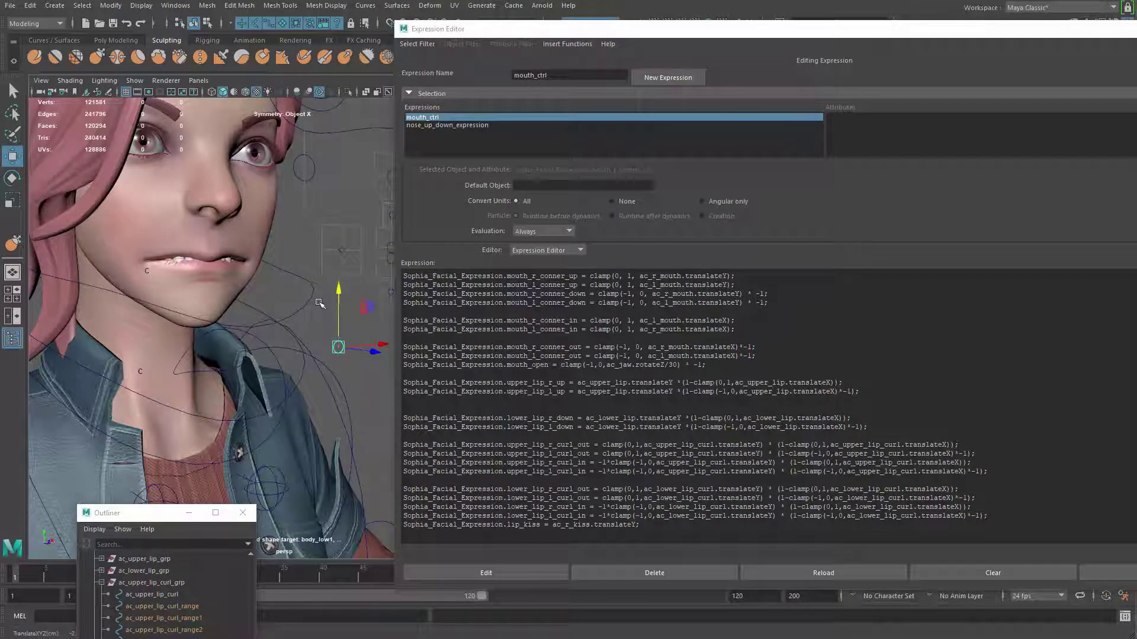
pyautogui.moveTo(338, 289); pyautogui.dragTo(359, 179)
# Change the lip_kiss line to clamp(0,1,ac_r_kiss.translateY), apply the edit, and lower the kiss control to Translate Y -1
pyautogui.click(675, 535)
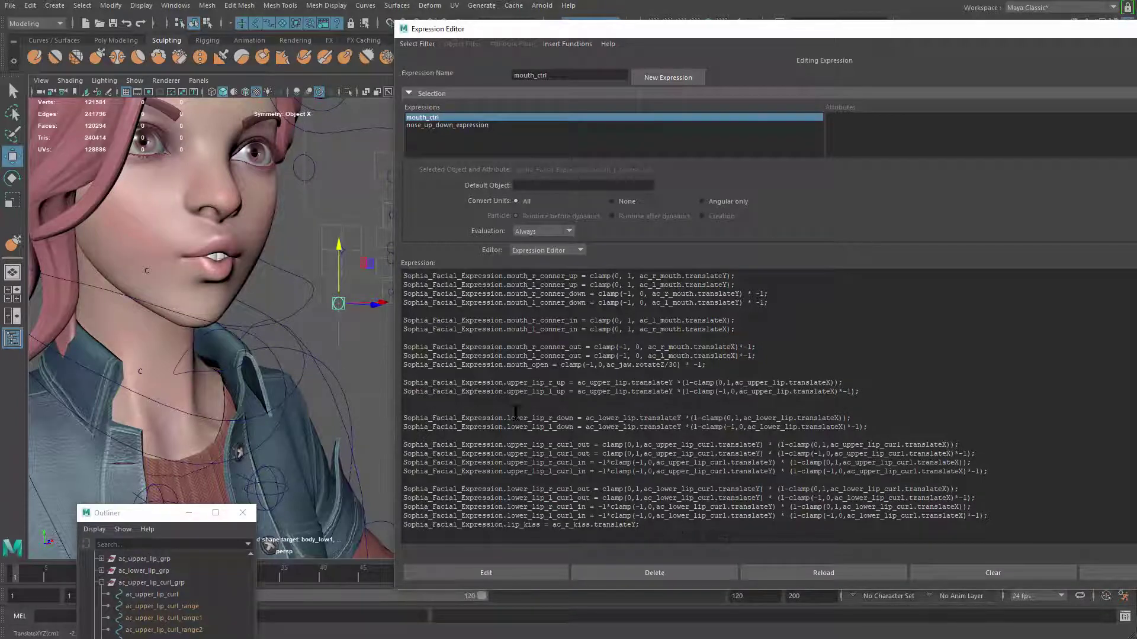
pyautogui.moveTo(694, 36); pyautogui.dragTo(729, 10)
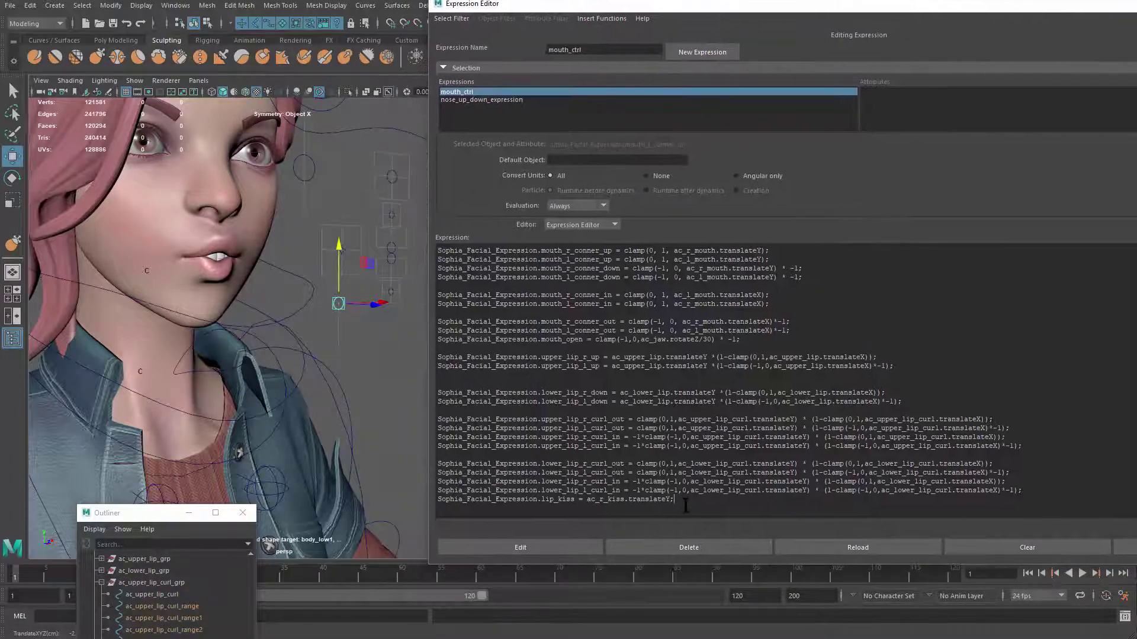
pyautogui.moveTo(688, 492); pyautogui.dragTo(562, 498)
pyautogui.click(692, 510)
pyautogui.write('clamp')
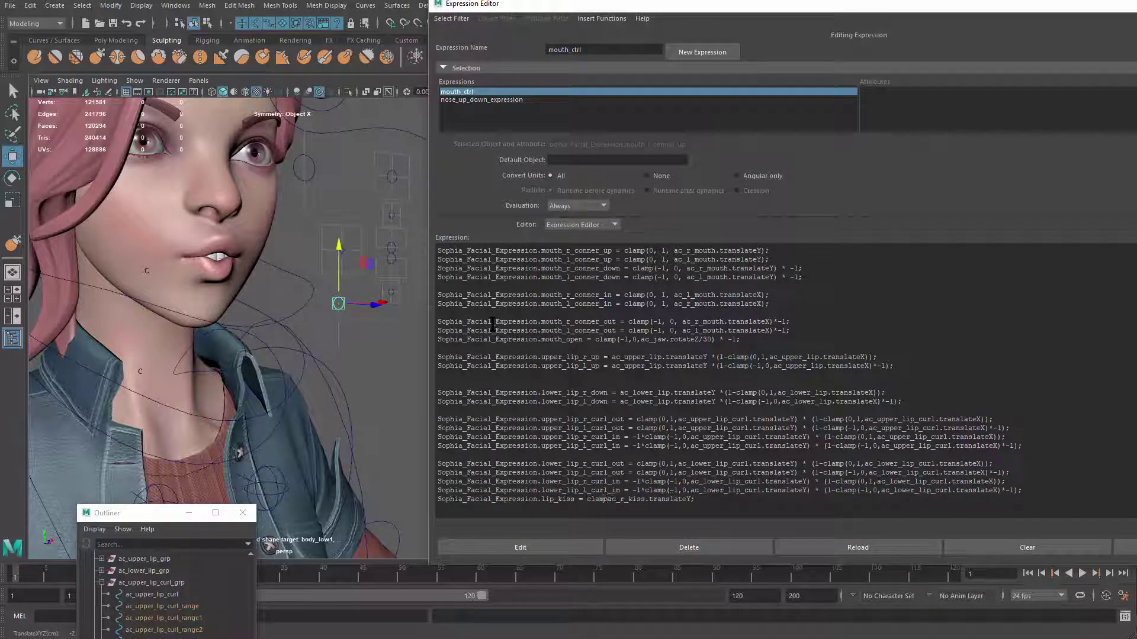
pyautogui.write('(0,1,')
pyautogui.press('Left')
pyautogui.write(')')
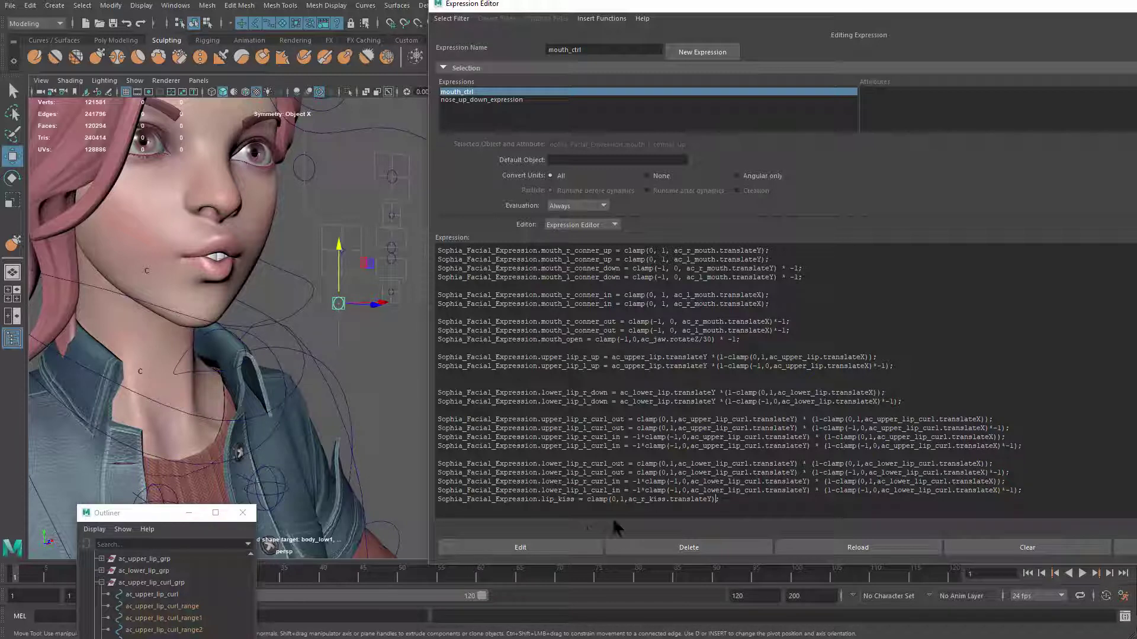
pyautogui.click(520, 547)
pyautogui.moveTo(338, 249); pyautogui.dragTo(338, 290)
# Add a new blend shape target to Sophia_Facial_Expression and name it lip_collapse
pyautogui.moveTo(735, 5); pyautogui.dragTo(582, 583)
pyautogui.click(662, 107)
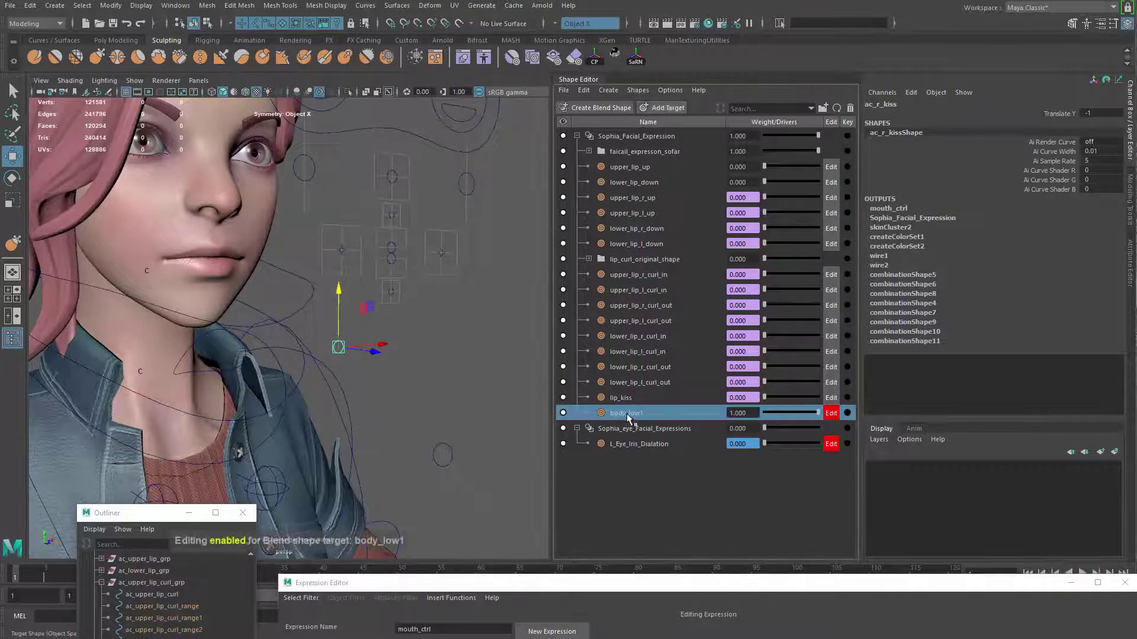
pyautogui.doubleClick(598, 413)
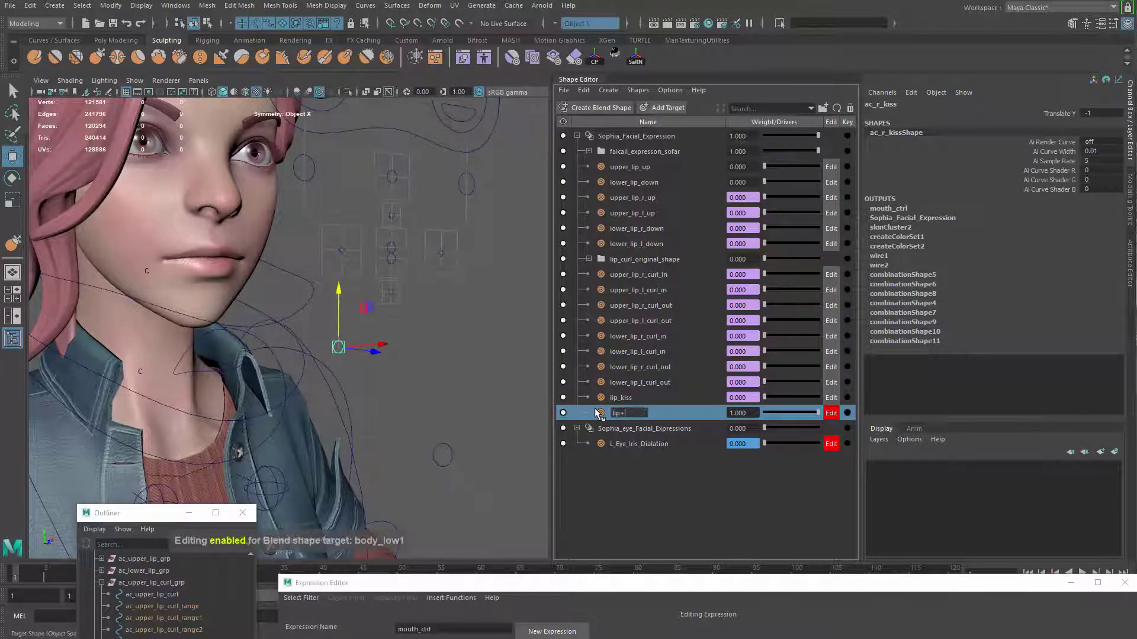
pyautogui.write('lip_curl')
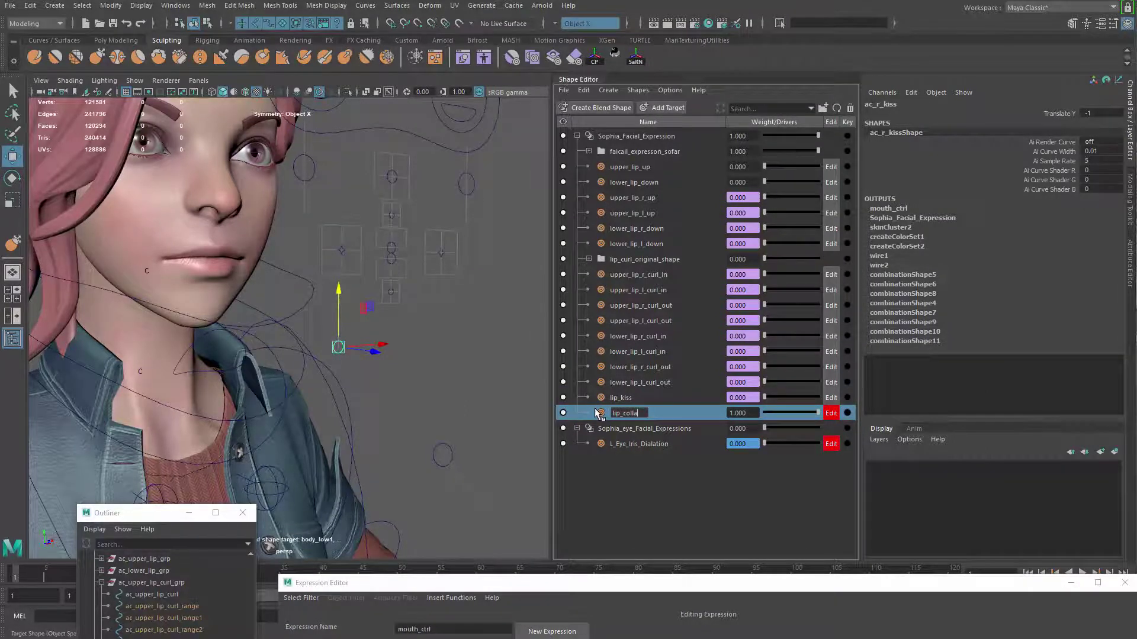
pyautogui.write('apse')
pyautogui.press('Return')
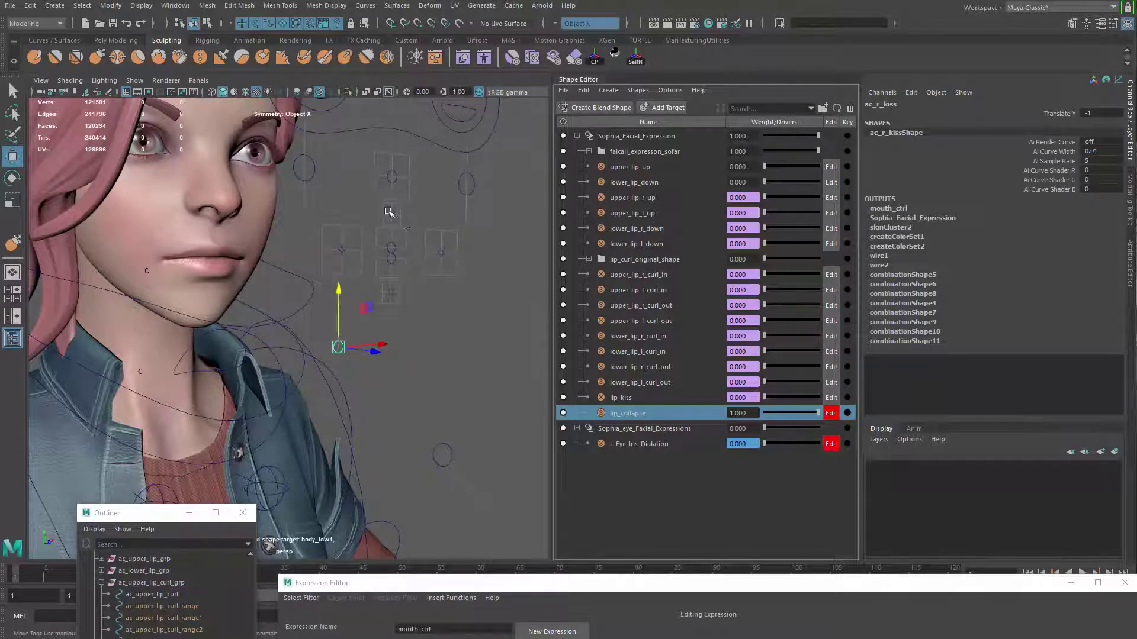
# Roll both lips inward with the upper and lower lip curl controls, bringing ac_lower_lip_curl to Translate Y -0.999
pyautogui.click(389, 212)
pyautogui.click(385, 285)
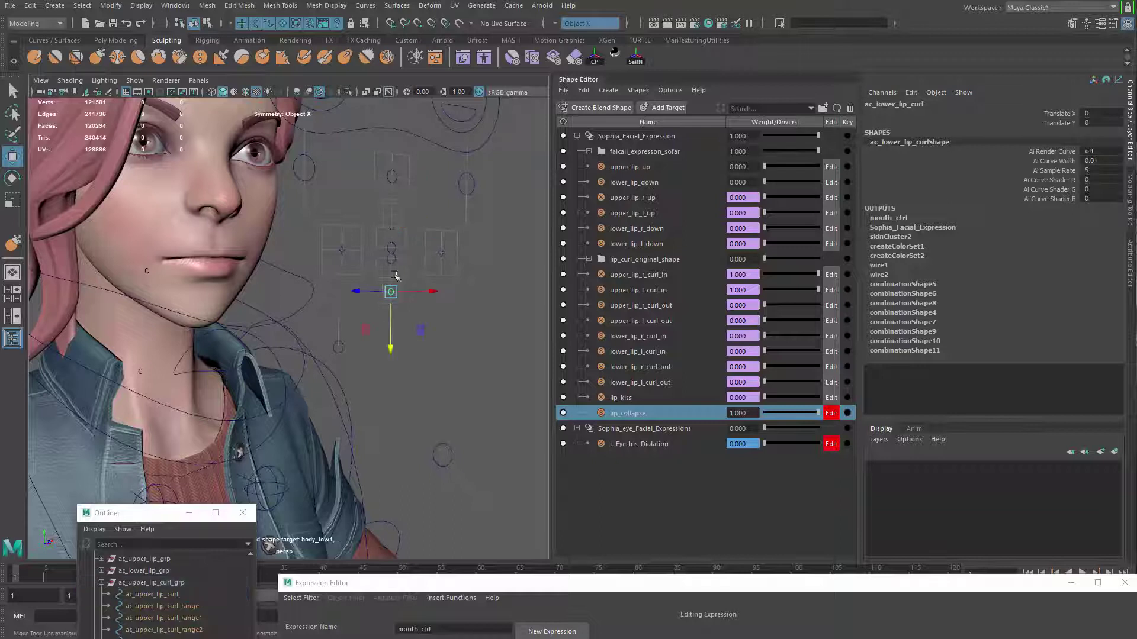
pyautogui.moveTo(391, 346); pyautogui.dragTo(392, 334)
pyautogui.keyDown('alt'); pyautogui.moveTo(368, 294); pyautogui.dragTo(404, 271); pyautogui.keyUp('alt')
pyautogui.scroll(2, 323, 264)
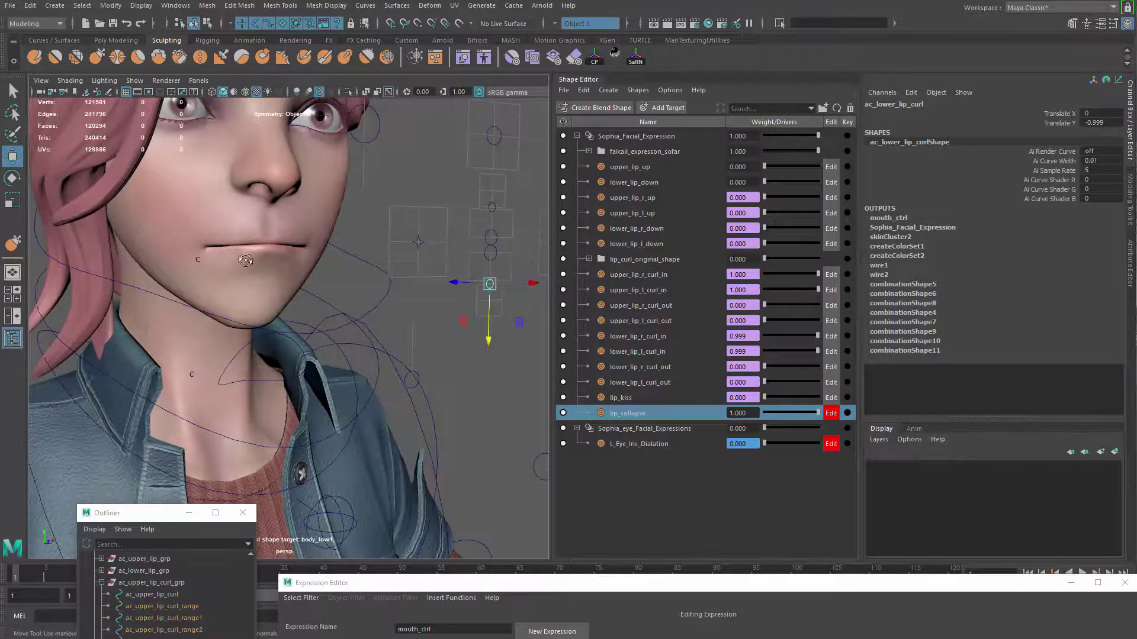
pyautogui.scroll(5, 313, 271)
pyautogui.scroll(-5, 313, 272)
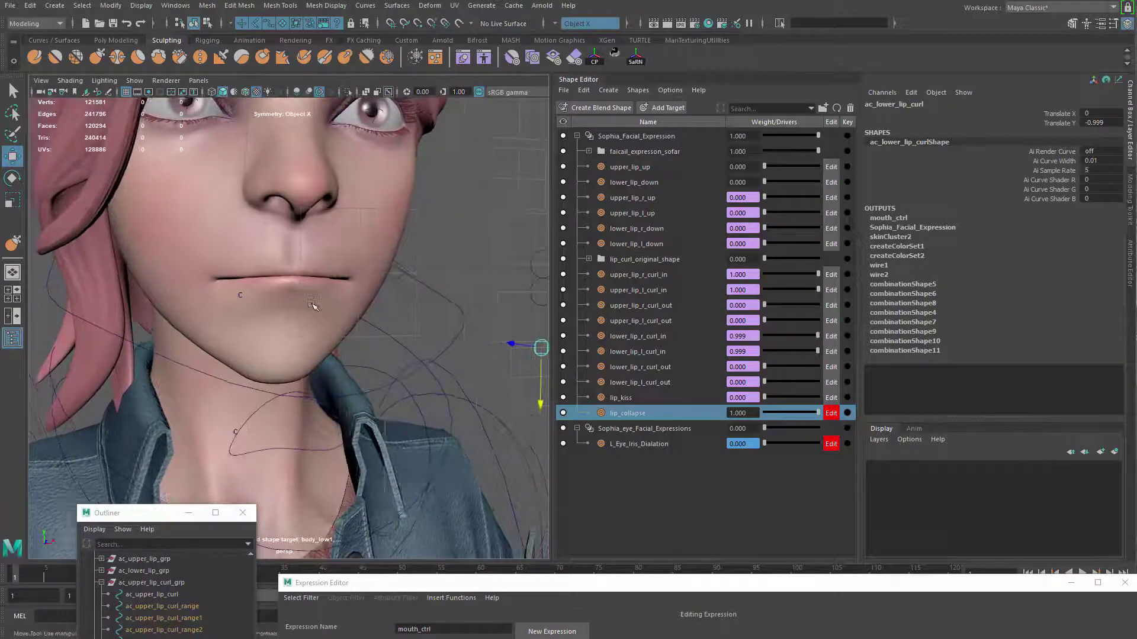
# Select the head mesh body_low and activate the Grab sculpting brush for reshaping the mouth on the lip_collapse target
pyautogui.press('q')
pyautogui.click(323, 330)
pyautogui.scroll(-5, 324, 331)
pyautogui.keyDown('alt'); pyautogui.moveTo(322, 320); pyautogui.dragTo(350, 310); pyautogui.keyUp('alt')
pyautogui.scroll(6, 281, 218)
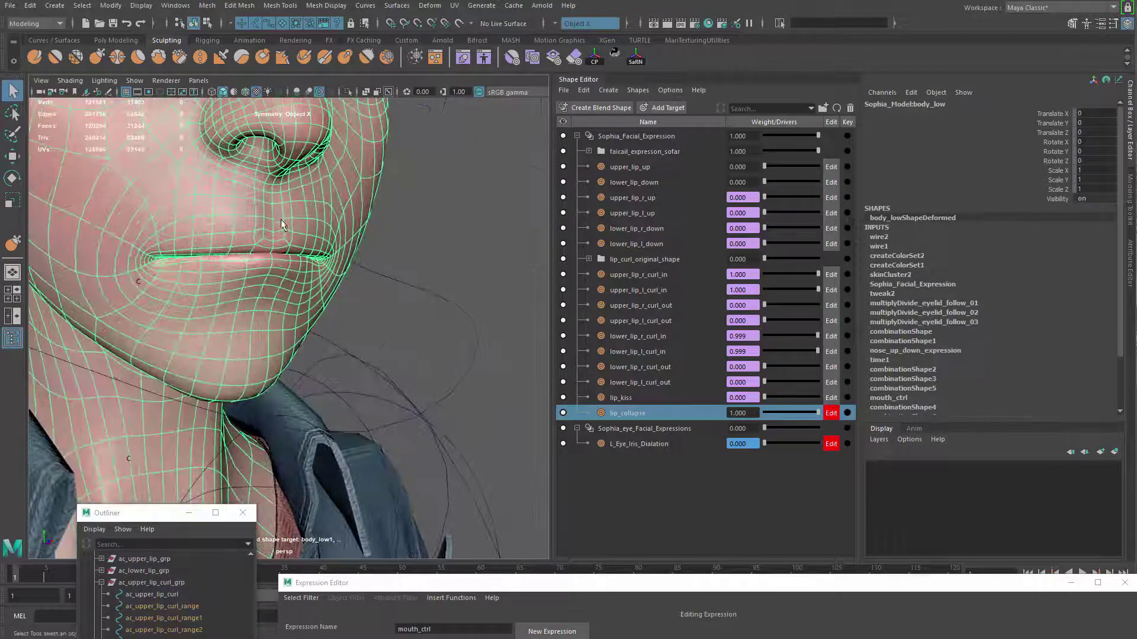
pyautogui.keyDown('shift'); pyautogui.rightClick(281, 216); pyautogui.keyUp('shift')
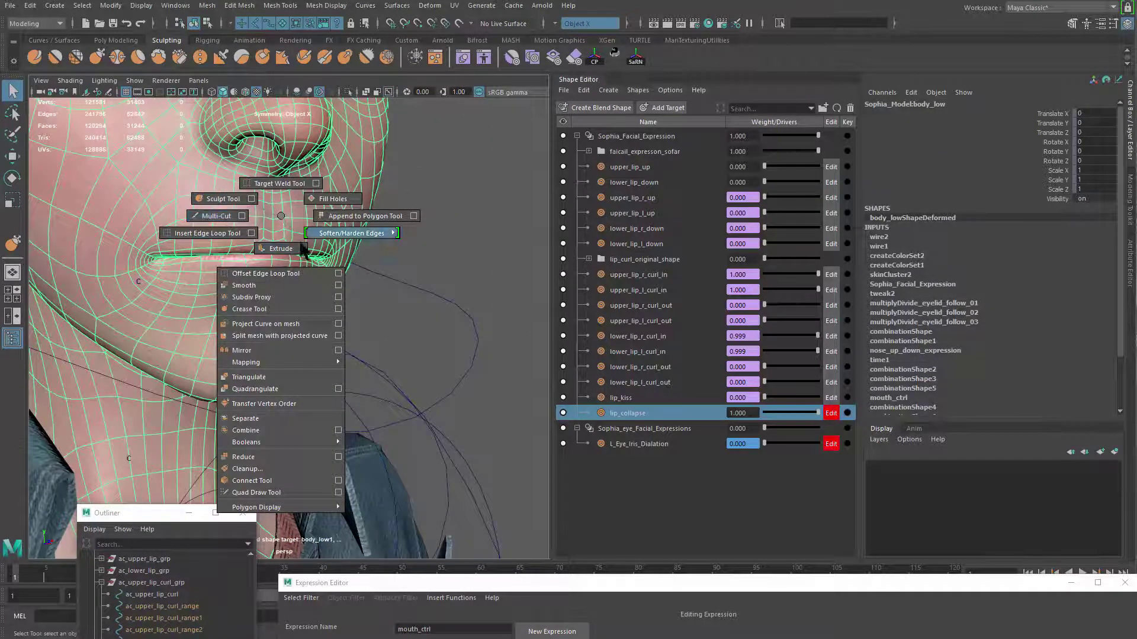
pyautogui.keyDown('shift'); pyautogui.moveTo(210, 191); pyautogui.dragTo(210, 192, button='right'); pyautogui.keyUp('shift')
pyautogui.scroll(-5, 233, 228)
pyautogui.keyDown('alt'); pyautogui.moveTo(234, 229); pyautogui.dragTo(213, 230); pyautogui.keyUp('alt')
pyautogui.scroll(5, 297, 311)
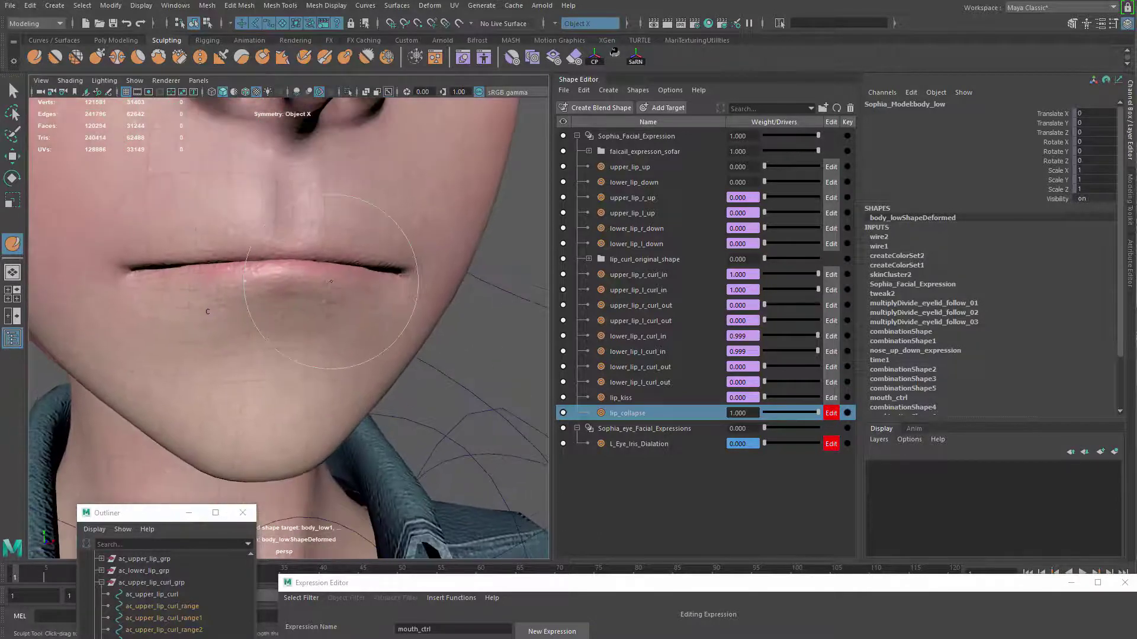
pyautogui.keyDown('shift'); pyautogui.moveTo(331, 283); pyautogui.dragTo(335, 219, button='right'); pyautogui.keyUp('shift')
pyautogui.keyDown('alt'); pyautogui.moveTo(358, 266); pyautogui.dragTo(331, 273); pyautogui.keyUp('alt')
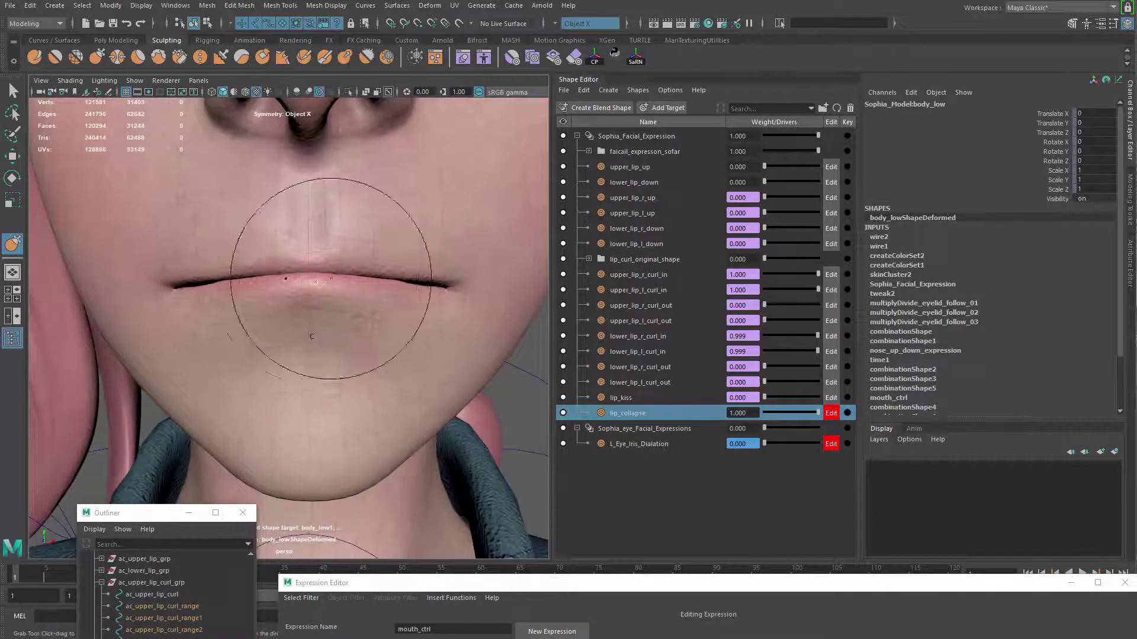
pyautogui.keyDown('shift'); pyautogui.rightClick(334, 278); pyautogui.keyUp('shift')
pyautogui.keyDown('shift'); pyautogui.moveTo(334, 278); pyautogui.dragTo(334, 246, button='right'); pyautogui.keyUp('shift')
# Adjust the middle of the lips from the front with the symmetric Grab brush, and push the lower lip slightly back in profile
pyautogui.moveTo(340, 289); pyautogui.dragTo(354, 297)
pyautogui.moveTo(345, 251); pyautogui.dragTo(344, 257)
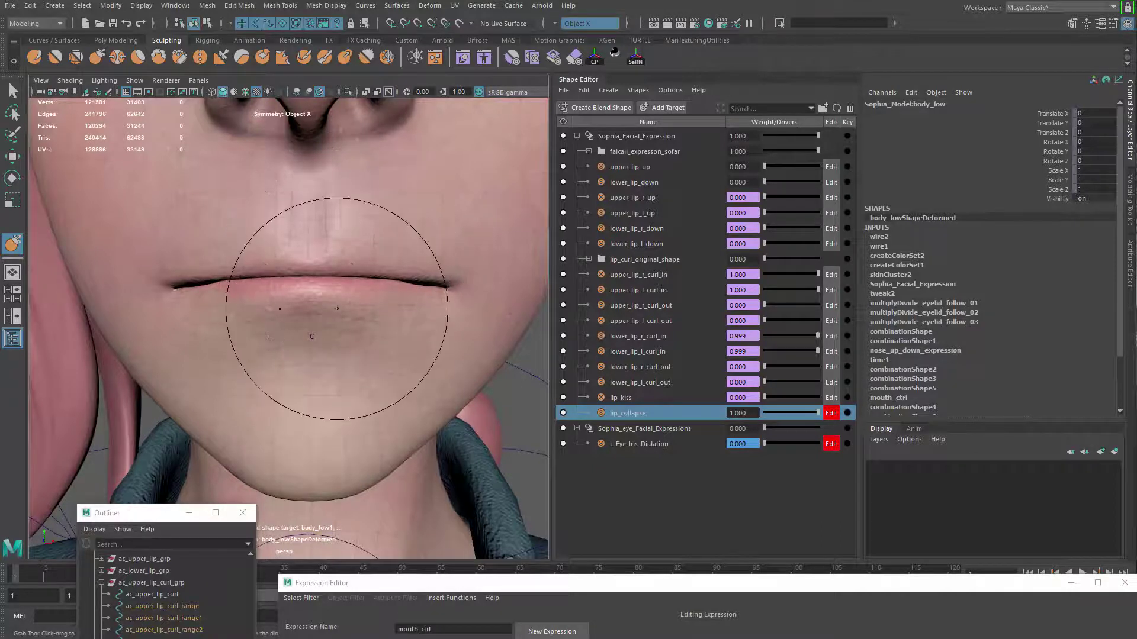
pyautogui.keyDown('alt'); pyautogui.moveTo(330, 309); pyautogui.dragTo(390, 351); pyautogui.keyUp('alt')
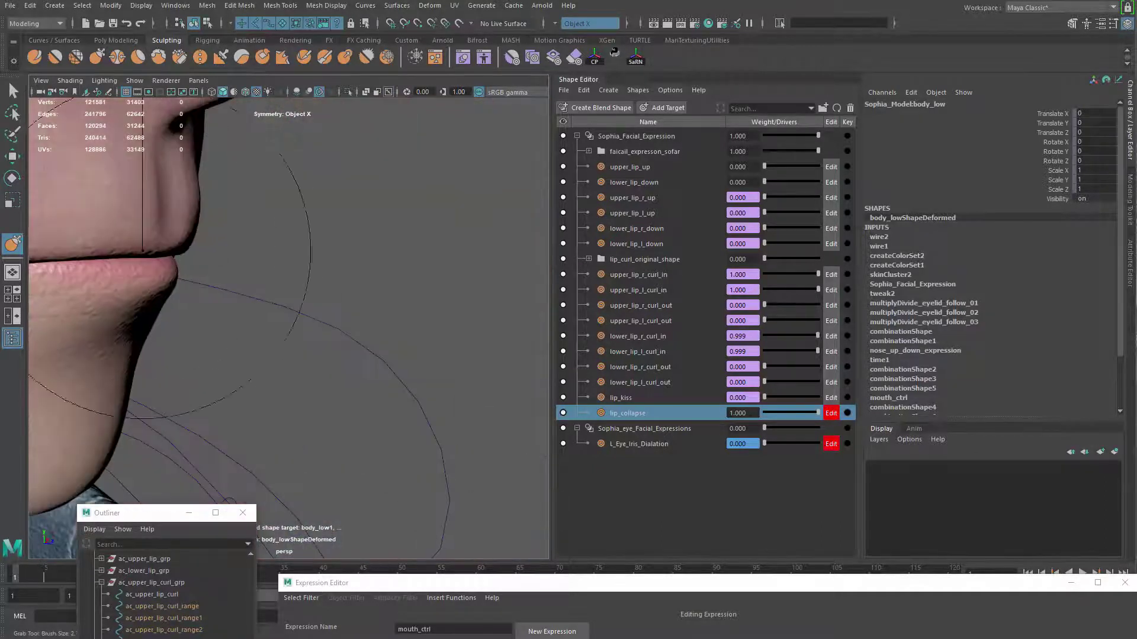
pyautogui.keyDown('alt'); pyautogui.moveTo(296, 267); pyautogui.dragTo(420, 299, button='middle'); pyautogui.keyUp('alt')
pyautogui.keyDown('alt'); pyautogui.moveTo(420, 299); pyautogui.dragTo(450, 283); pyautogui.keyUp('alt')
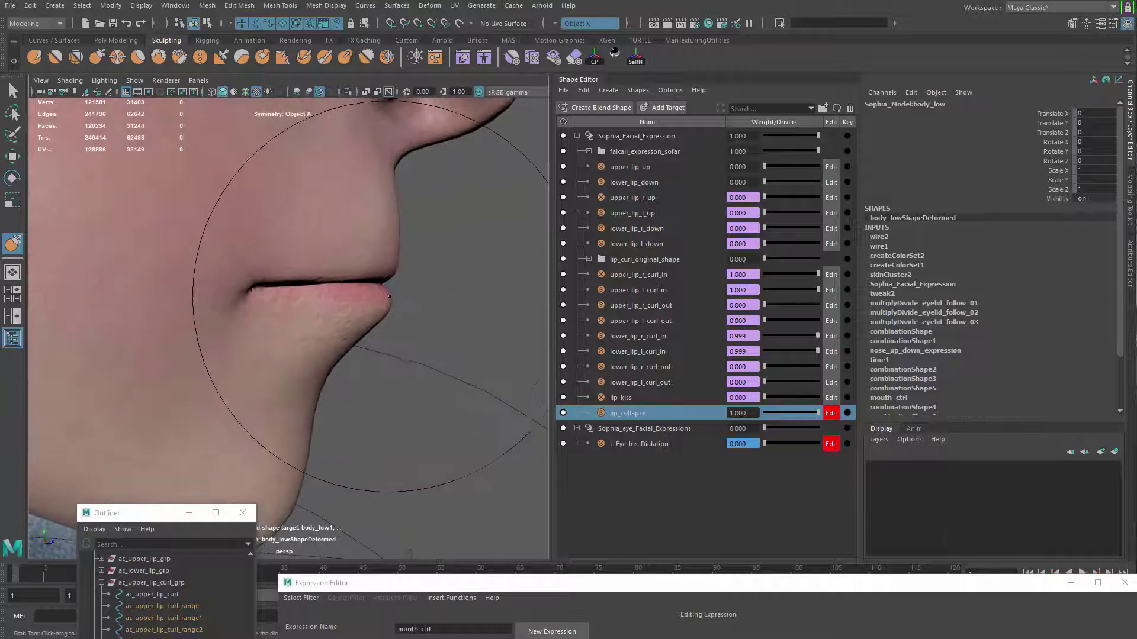
pyautogui.moveTo(381, 298); pyautogui.dragTo(370, 298)
# Push the lips slightly further into the face with another Grab stroke in profile
pyautogui.moveTo(365, 254)
pyautogui.keyDown('alt'); pyautogui.mouseDown()
pyautogui.moveTo(424, 287)
pyautogui.moveTo(353, 273)
pyautogui.moveTo(426, 356)
pyautogui.moveTo(432, 319)
pyautogui.mouseUp(); pyautogui.keyUp('alt')
pyautogui.keyDown('alt'); pyautogui.moveTo(433, 320); pyautogui.dragTo(343, 246, button='right'); pyautogui.keyUp('alt')
pyautogui.keyDown('alt'); pyautogui.moveTo(342, 246); pyautogui.dragTo(373, 315); pyautogui.keyUp('alt')
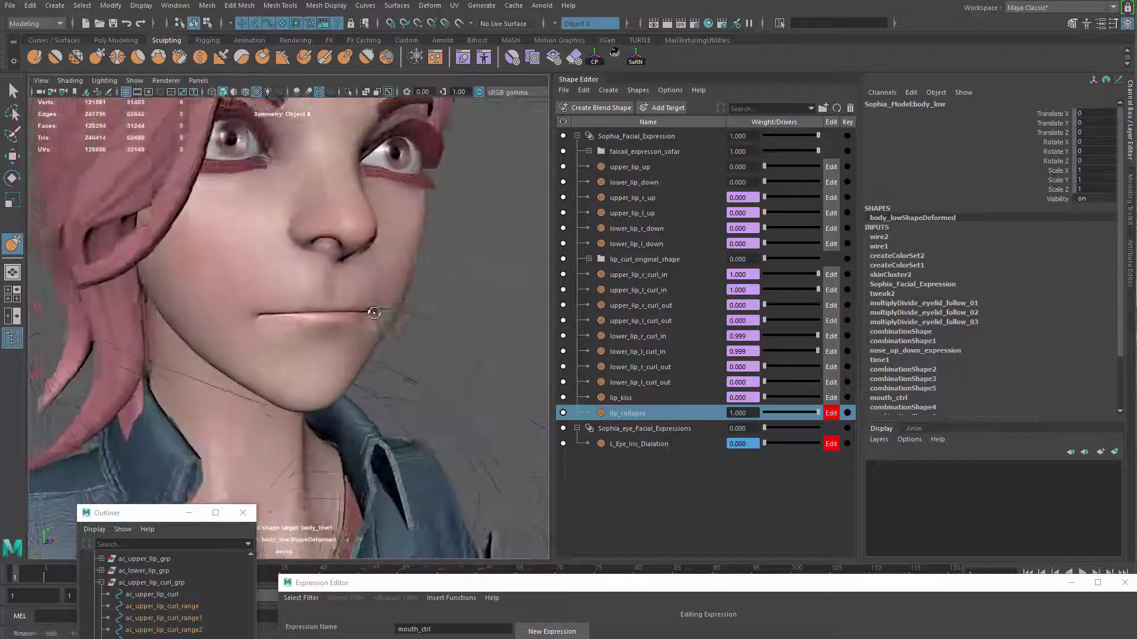
pyautogui.keyDown('alt'); pyautogui.moveTo(373, 314); pyautogui.dragTo(432, 332, button='right'); pyautogui.keyUp('alt')
pyautogui.moveTo(432, 332)
pyautogui.keyDown('alt'); pyautogui.mouseDown()
pyautogui.moveTo(353, 348)
pyautogui.moveTo(398, 300)
pyautogui.moveTo(434, 335)
pyautogui.mouseUp(); pyautogui.keyUp('alt')
pyautogui.moveTo(427, 280); pyautogui.dragTo(418, 281)
pyautogui.keyDown('alt'); pyautogui.moveTo(434, 295); pyautogui.dragTo(385, 324, button='right'); pyautogui.keyUp('alt')
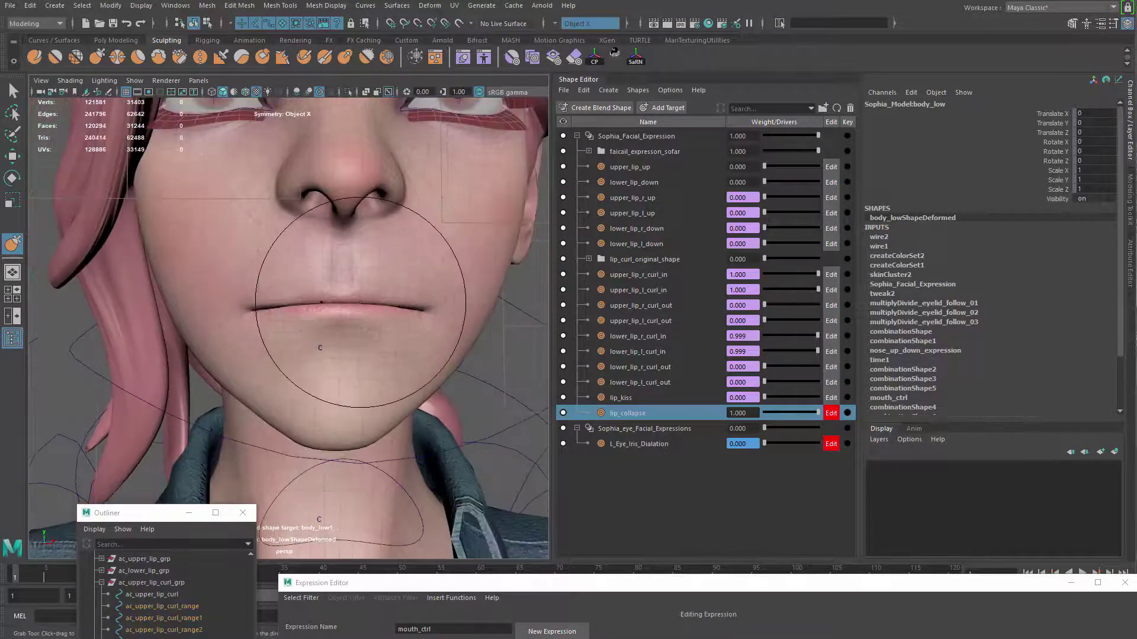
# Test the sculpted lip_collapse shape by sliding its weight and return it to 1.000
pyautogui.keyDown('alt'); pyautogui.moveTo(385, 324); pyautogui.dragTo(415, 350); pyautogui.keyUp('alt')
pyautogui.keyDown('alt'); pyautogui.moveTo(415, 349); pyautogui.dragTo(455, 373, button='right'); pyautogui.keyUp('alt')
pyautogui.keyDown('alt'); pyautogui.moveTo(455, 373); pyautogui.dragTo(437, 337); pyautogui.keyUp('alt')
pyautogui.moveTo(776, 413); pyautogui.dragTo(845, 414)
pyautogui.keyDown('alt'); pyautogui.moveTo(348, 347); pyautogui.dragTo(284, 303, button='right'); pyautogui.keyUp('alt')
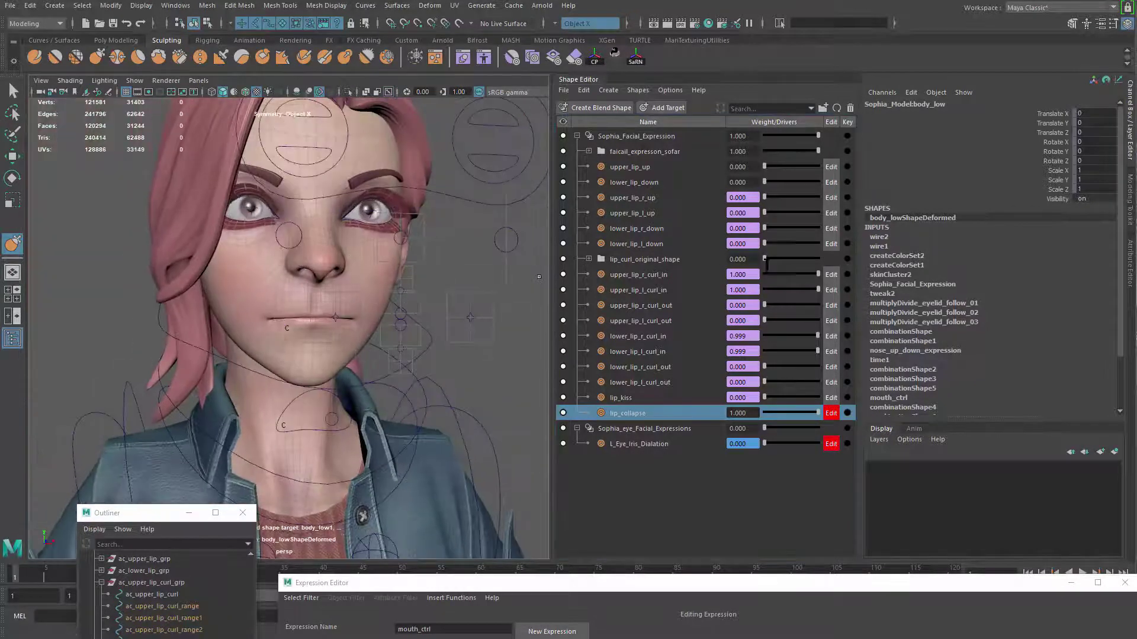
# Reselect the head mesh, open the BlendShape Divider for it, and toggle the divider's Controller option
pyautogui.press('q')
pyautogui.click(457, 272)
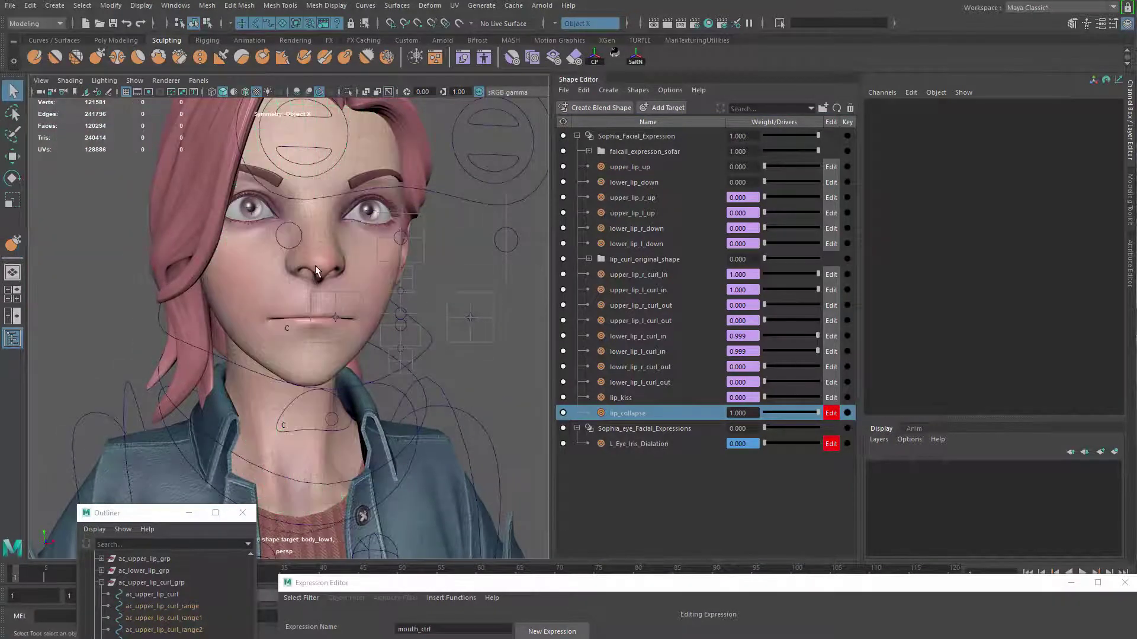
pyautogui.click(319, 267)
pyautogui.moveTo(399, 297)
pyautogui.keyDown('alt'); pyautogui.mouseDown()
pyautogui.moveTo(327, 290)
pyautogui.moveTo(405, 335)
pyautogui.mouseUp(); pyautogui.keyUp('alt')
pyautogui.keyDown('alt'); pyautogui.moveTo(362, 301); pyautogui.dragTo(359, 316); pyautogui.keyUp('alt')
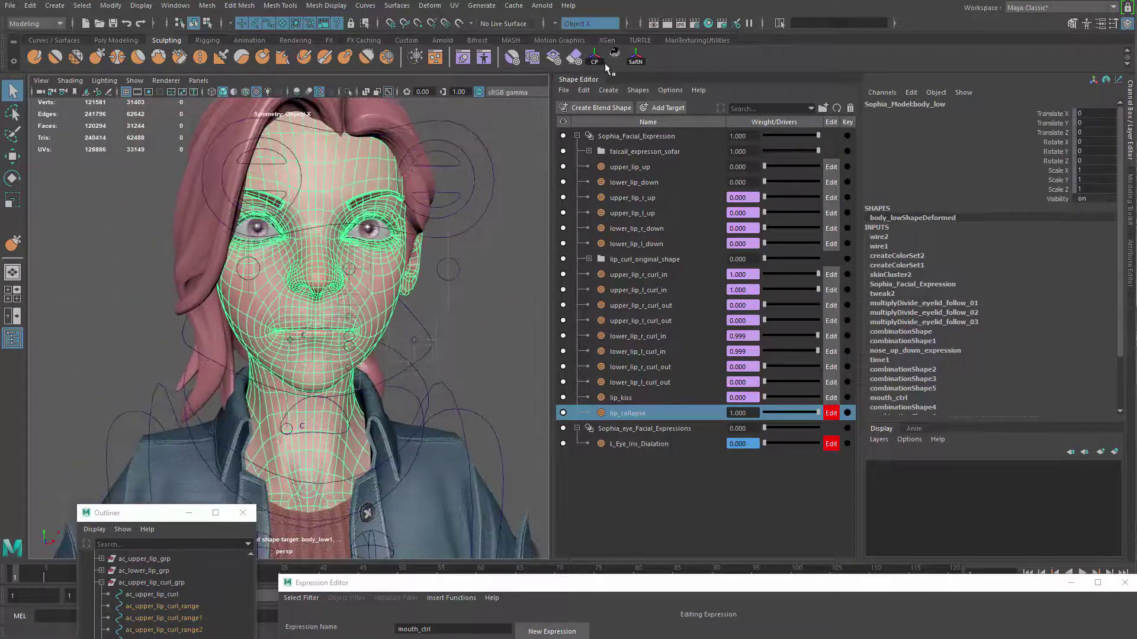
pyautogui.moveTo(2, 355); pyautogui.dragTo(592, 174)
pyautogui.keyDown('alt'); pyautogui.moveTo(207, 313); pyautogui.dragTo(254, 332, button='right'); pyautogui.keyUp('alt')
pyautogui.keyDown('alt'); pyautogui.moveTo(254, 331); pyautogui.dragTo(220, 318, button='middle'); pyautogui.keyUp('alt')
pyautogui.click(524, 220)
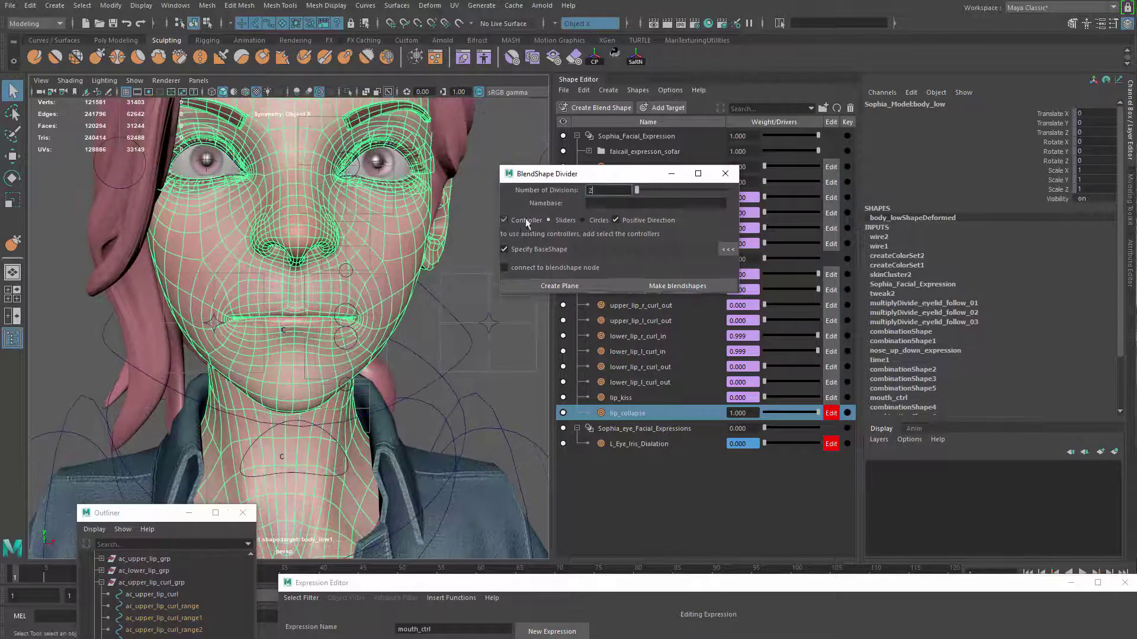
# Create division planes for 2 divisions in BlendShape Divider without controllers, then group the two planes
pyautogui.click(525, 243)
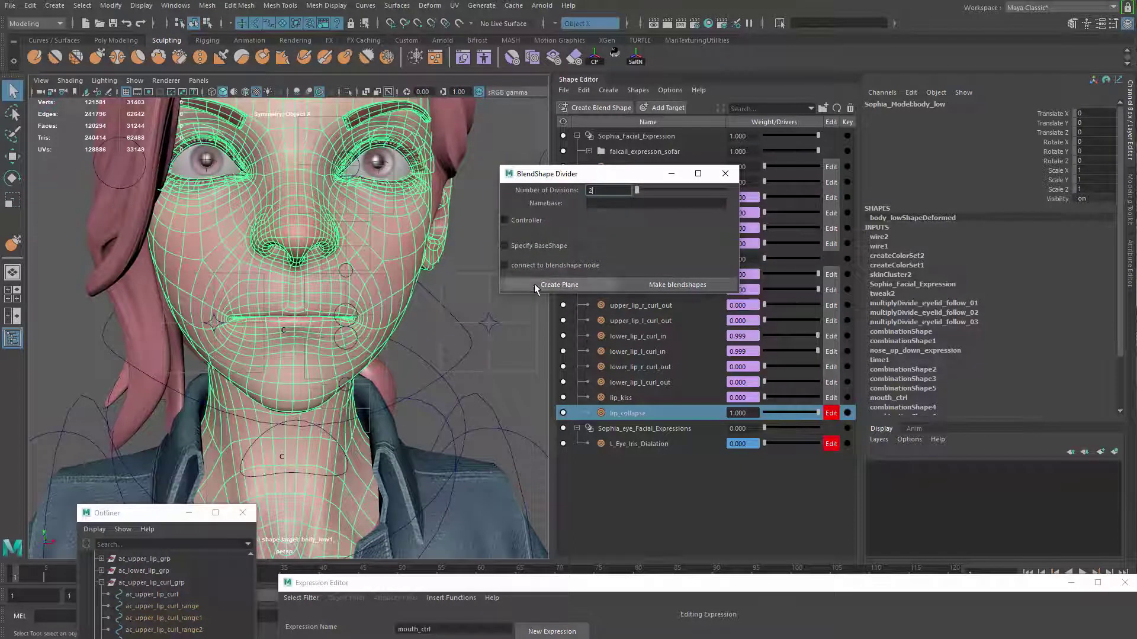
pyautogui.click(537, 285)
pyautogui.keyDown('alt'); pyautogui.moveTo(274, 355); pyautogui.dragTo(363, 363); pyautogui.keyUp('alt')
pyautogui.click(369, 315)
pyautogui.keyDown('shift'); pyautogui.click(279, 336); pyautogui.keyUp('shift')
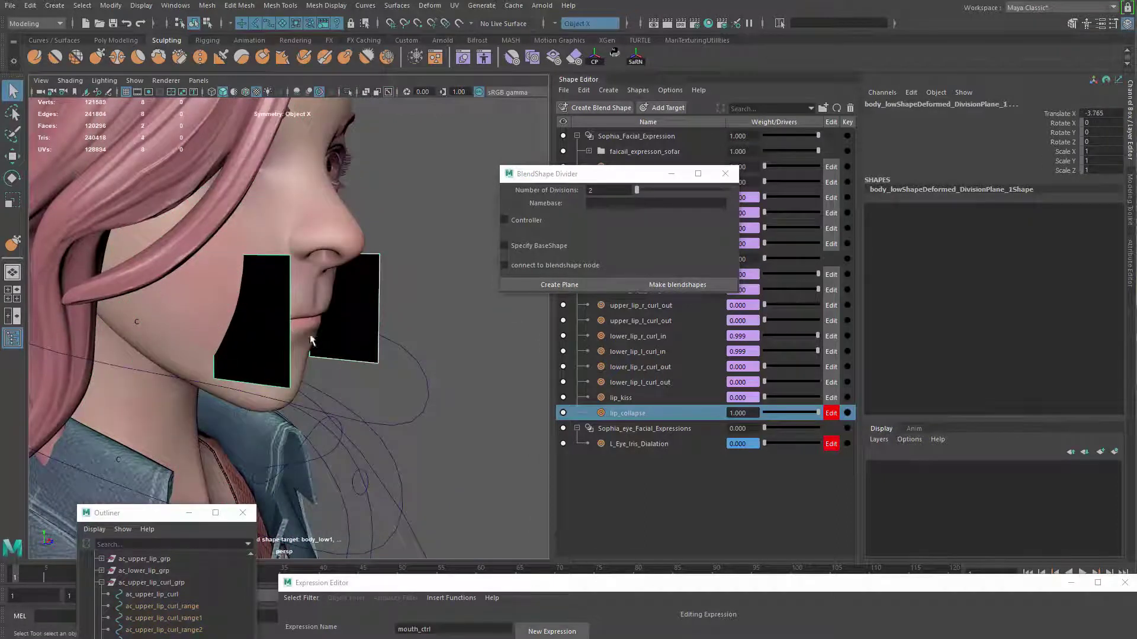
pyautogui.hotkey('ctrl', 'g')
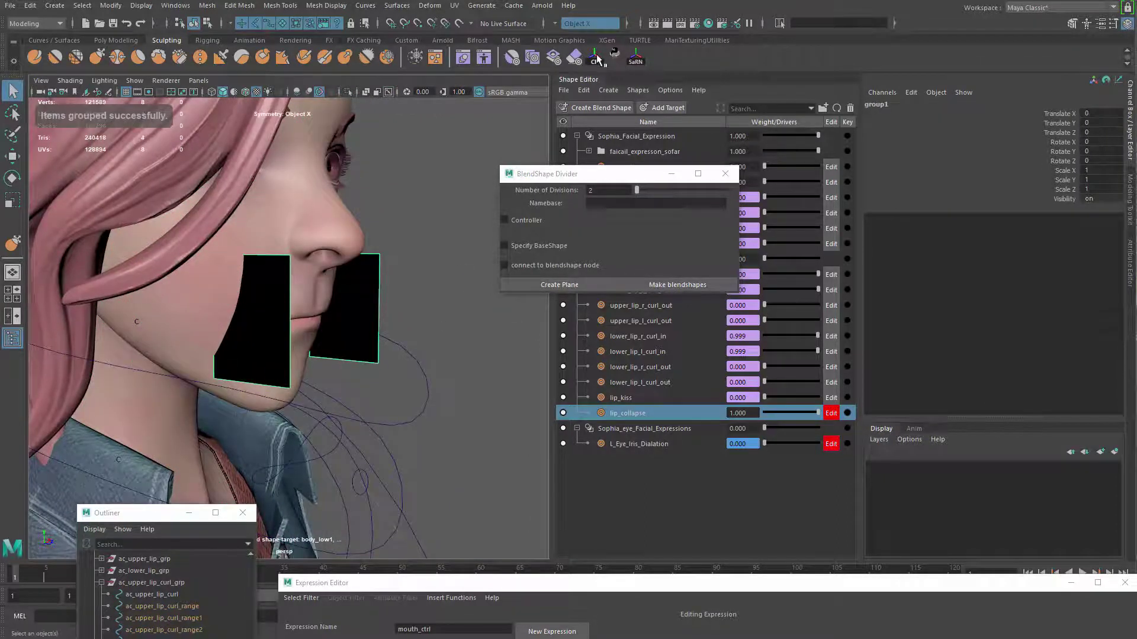
# Scale the plane group to about 0.551 in X and try making divided blendshapes from the body mesh
pyautogui.moveTo(381, 305)
pyautogui.keyDown('alt'); pyautogui.mouseDown()
pyautogui.moveTo(426, 307)
pyautogui.moveTo(341, 330)
pyautogui.moveTo(382, 315)
pyautogui.mouseUp(); pyautogui.keyUp('alt')
pyautogui.press('r')
pyautogui.press('q')
pyautogui.click(381, 315)
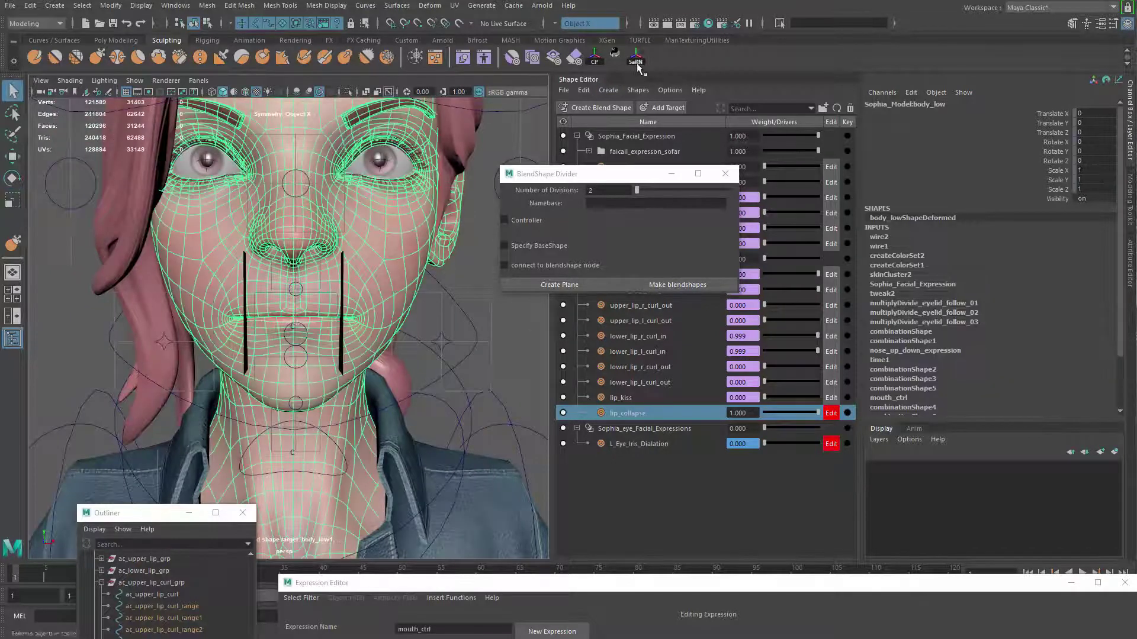
pyautogui.click(650, 285)
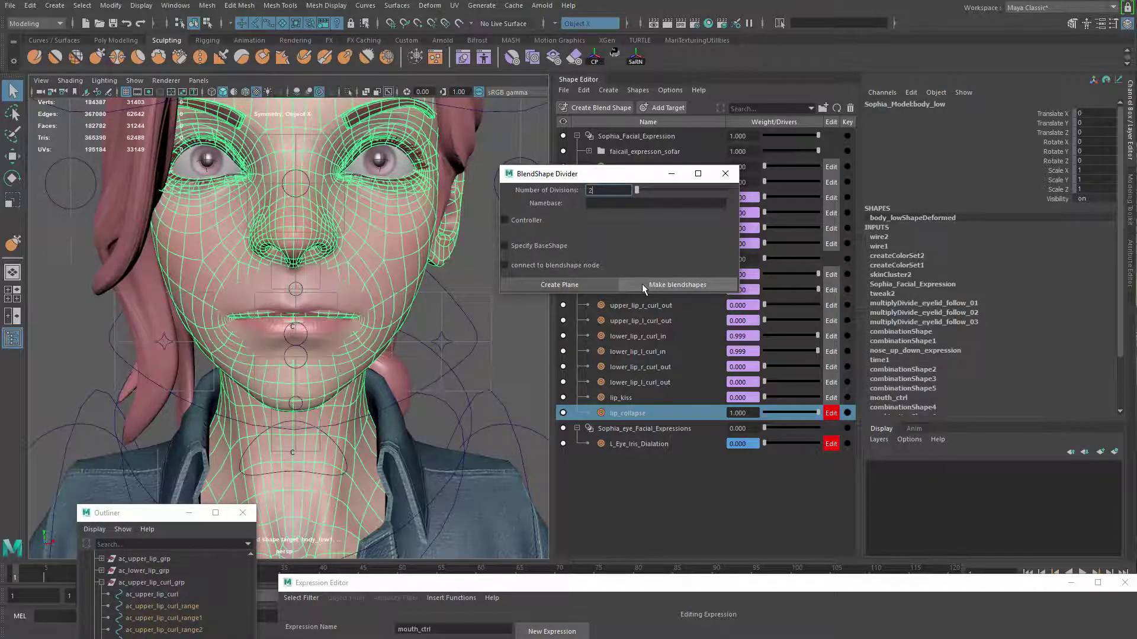
# Discard the divided blendshape meshes and delete group1 with its division planes
pyautogui.moveTo(159, 513); pyautogui.dragTo(279, 122)
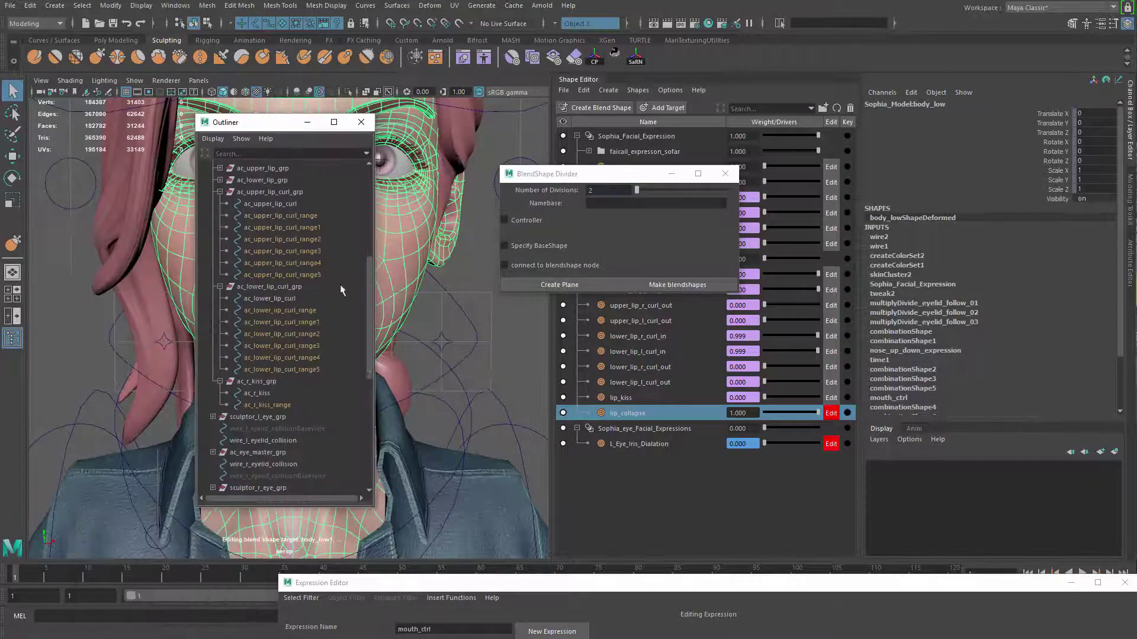
pyautogui.keyDown('alt'); pyautogui.moveTo(441, 332); pyautogui.dragTo(479, 368, button='middle'); pyautogui.keyUp('alt')
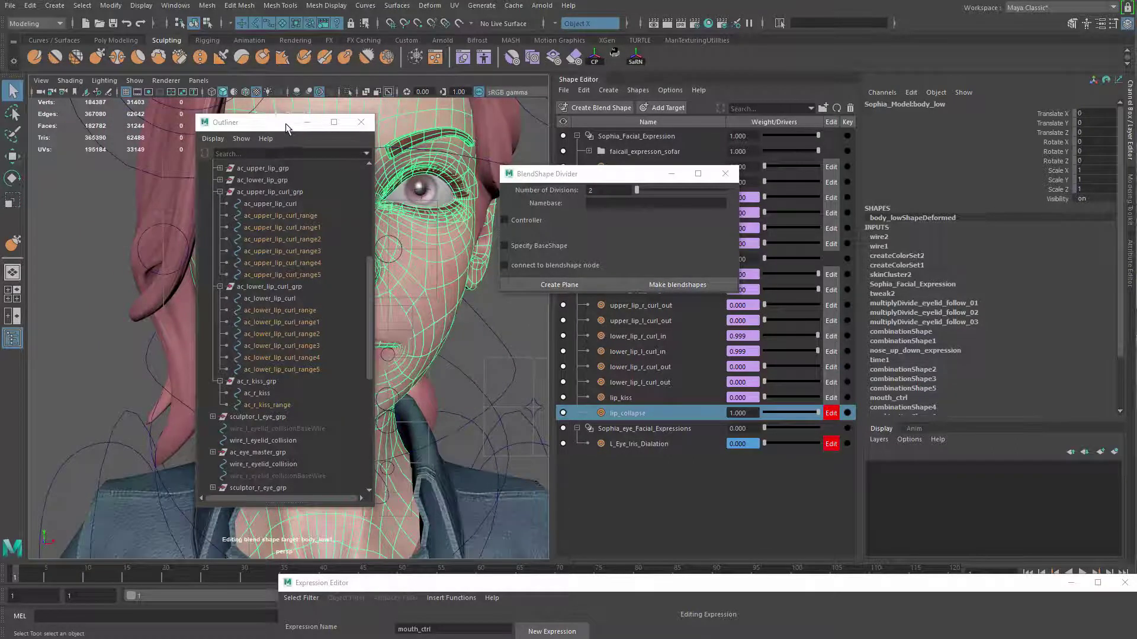
pyautogui.moveTo(283, 131); pyautogui.dragTo(269, 132)
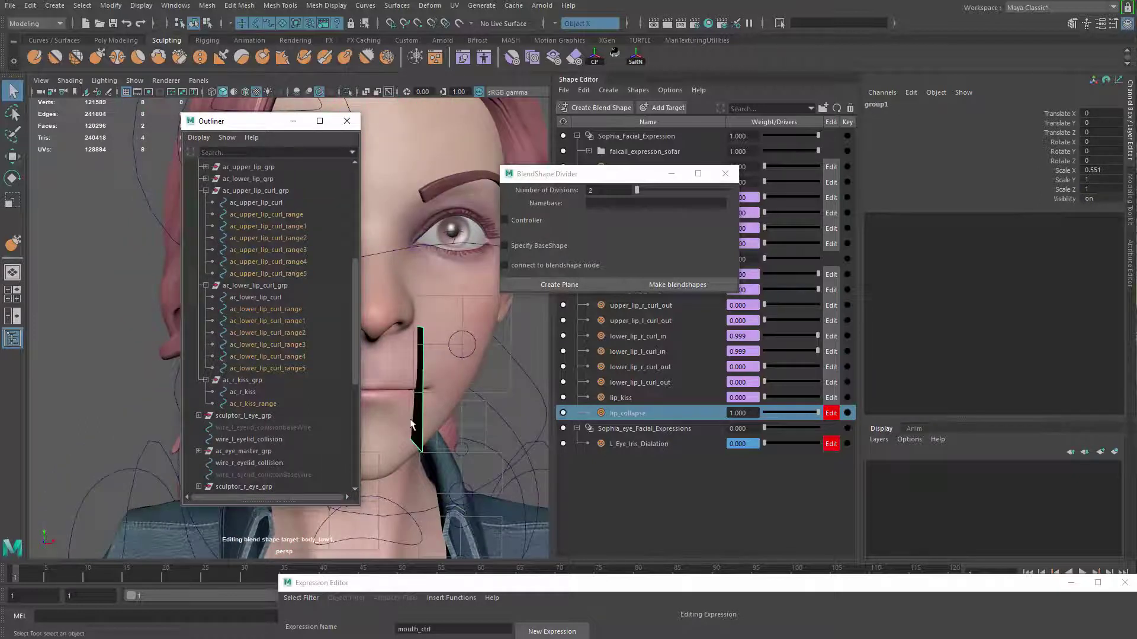
pyautogui.scroll(-6, 291, 341)
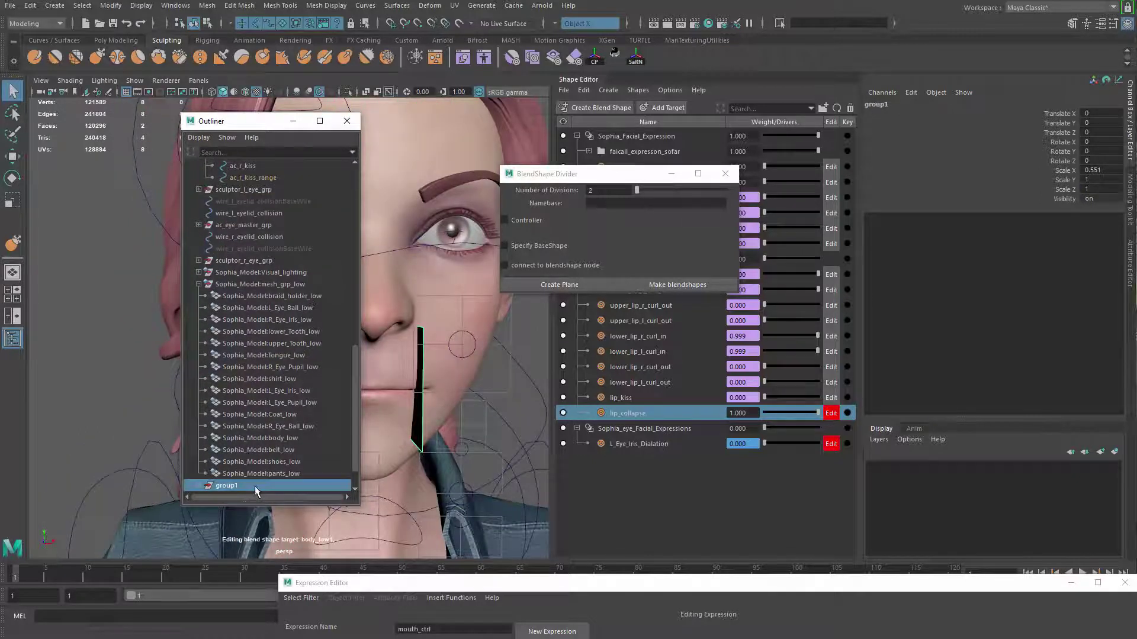
pyautogui.press('Delete')
pyautogui.moveTo(258, 127); pyautogui.dragTo(2, 249)
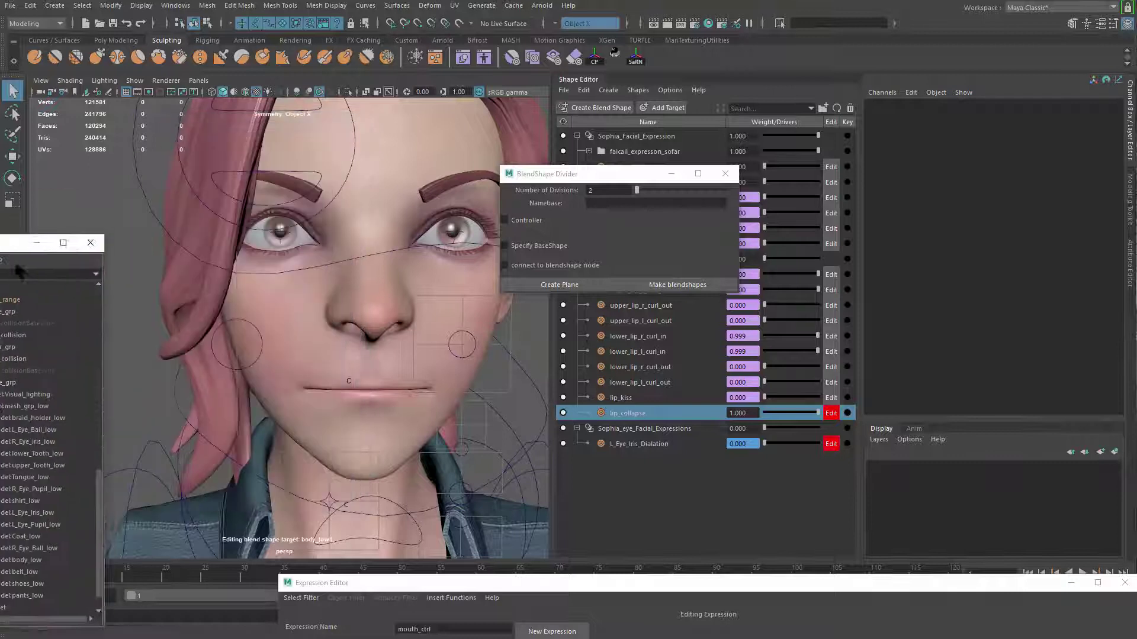
# Duplicate the collapsed-lip body mesh and add the duplicate as a new target of Sophia_Facial_Expression
pyautogui.keyDown('alt'); pyautogui.moveTo(359, 355); pyautogui.dragTo(431, 313); pyautogui.keyUp('alt')
pyautogui.click(436, 325)
pyautogui.keyDown('alt'); pyautogui.moveTo(435, 325); pyautogui.dragTo(391, 356, button='right'); pyautogui.keyUp('alt')
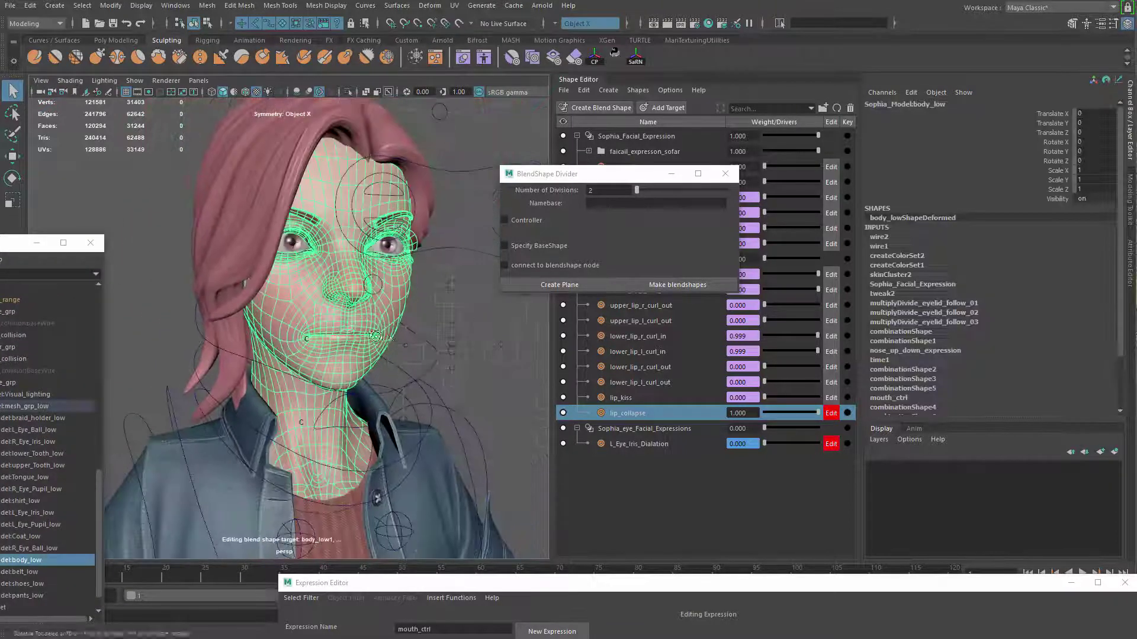
pyautogui.keyDown('alt'); pyautogui.moveTo(429, 379); pyautogui.dragTo(397, 388); pyautogui.keyUp('alt')
pyautogui.hotkey('ctrl', 'd')
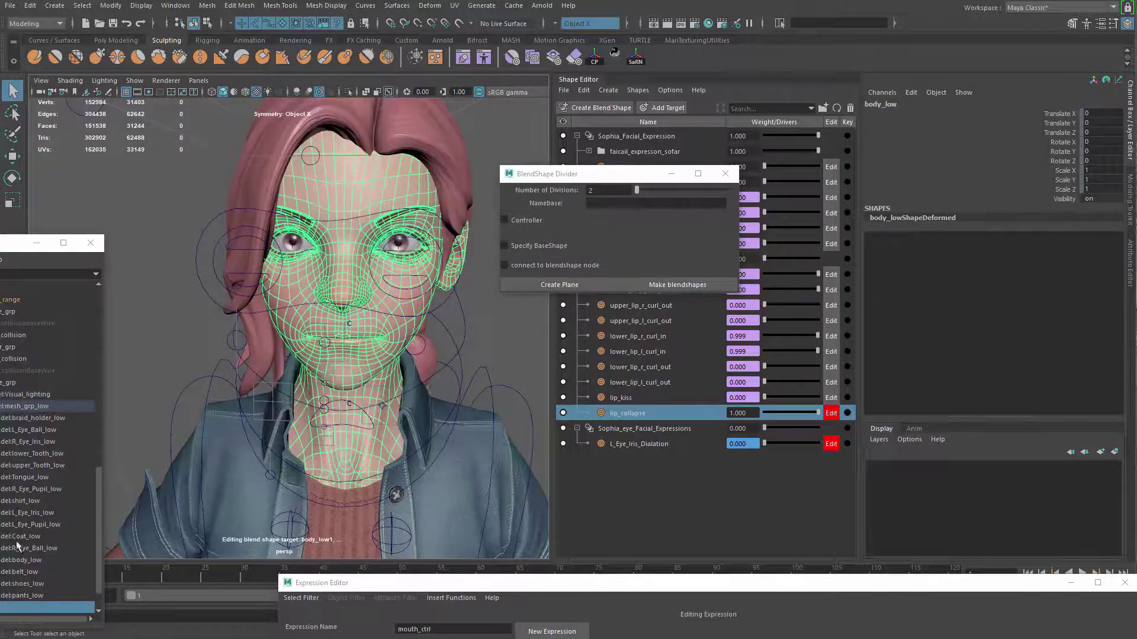
pyautogui.click(629, 137)
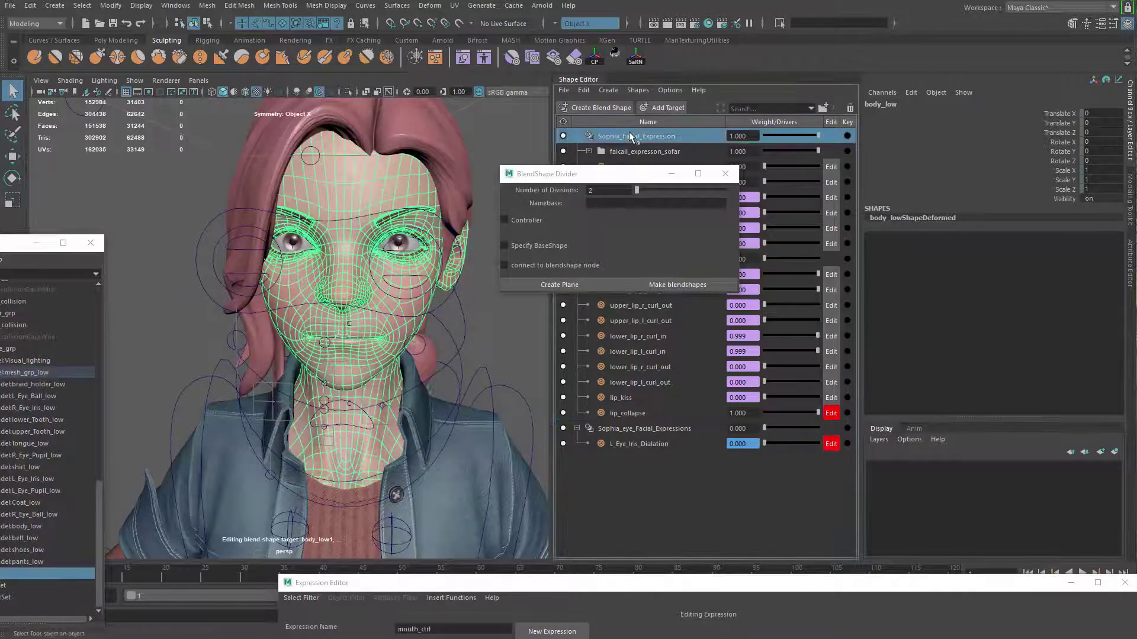
pyautogui.rightClick(629, 137)
pyautogui.click(667, 155)
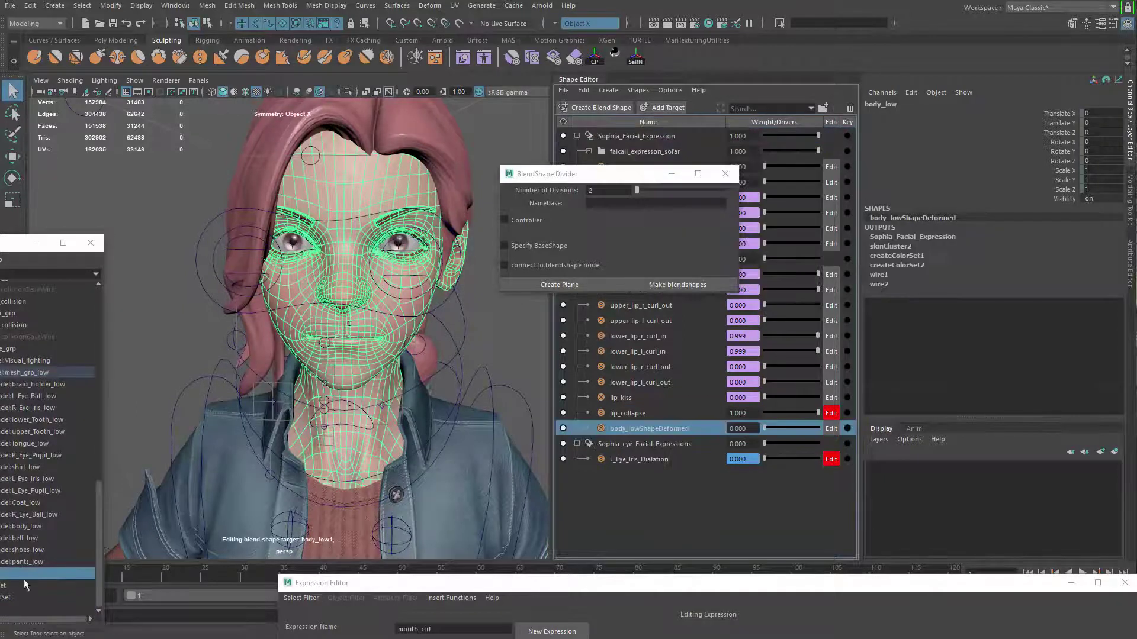
# Delete the duplicated body mesh from the scene and close BlendShape Divider
pyautogui.click(13, 562)
pyautogui.click(49, 573)
pyautogui.press('Delete')
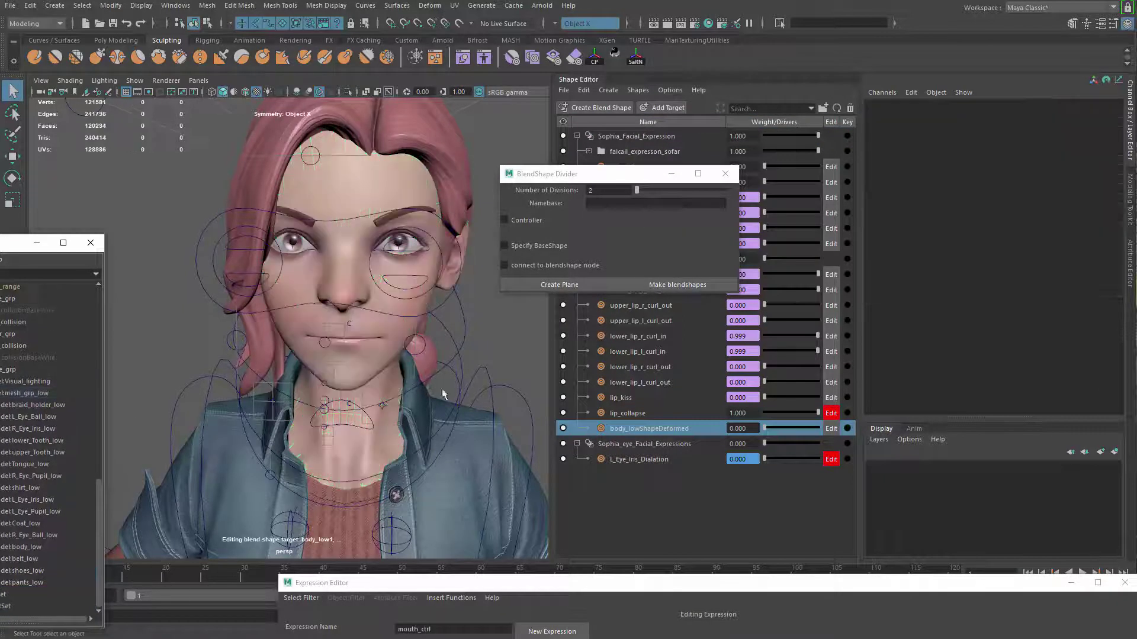
pyautogui.click(725, 174)
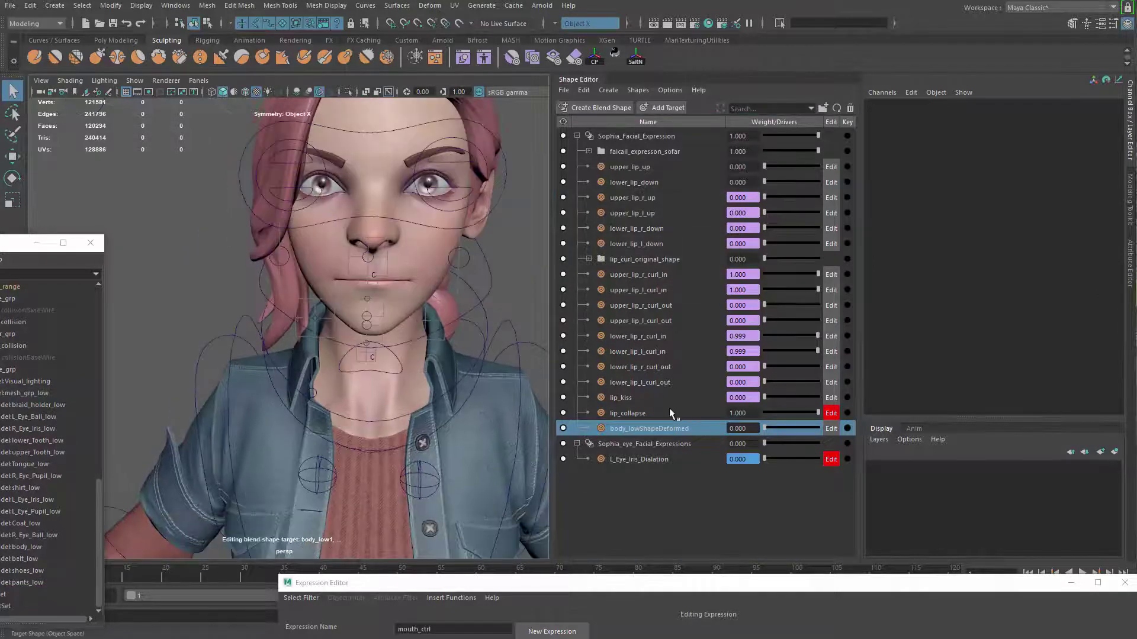
# Delete the original lip_collapse target and give its name to the body_lowShapeDeformed target
pyautogui.doubleClick(648, 413)
pyautogui.hotkey('ctrl', 'c')
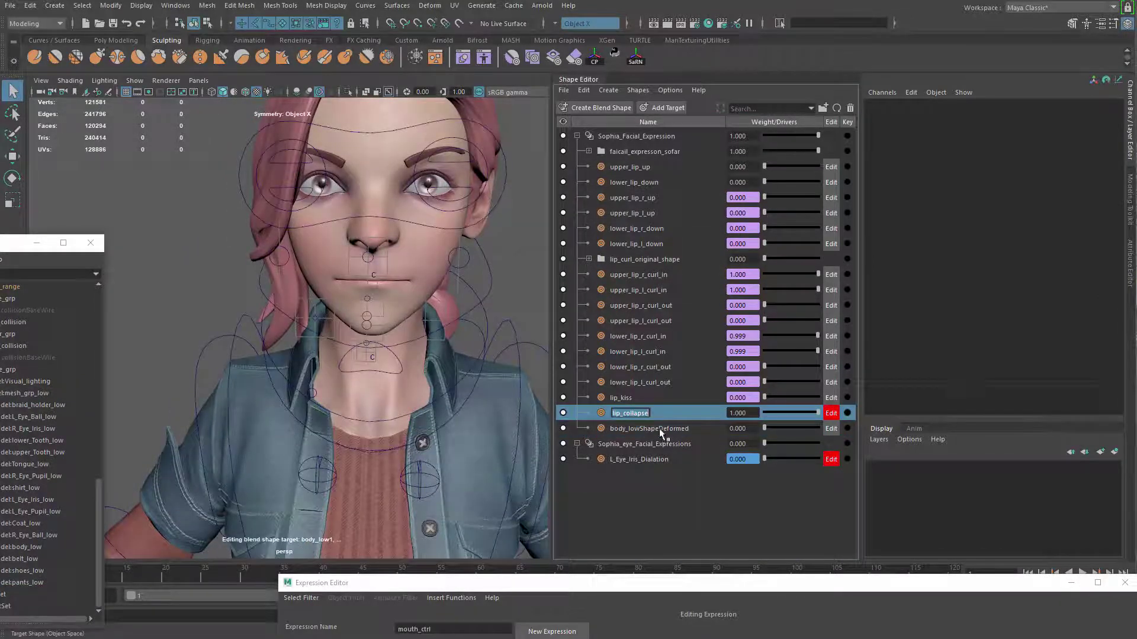
pyautogui.click(658, 414)
pyautogui.press('Delete')
pyautogui.doubleClick(656, 414)
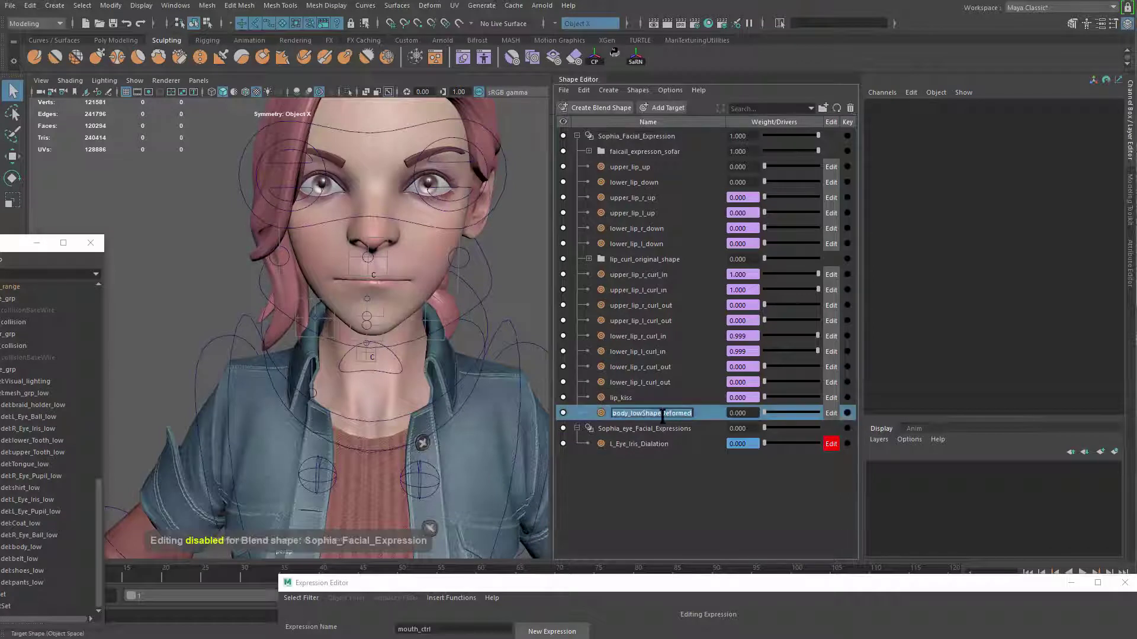
pyautogui.hotkey('ctrl', 'v')
pyautogui.press('Return')
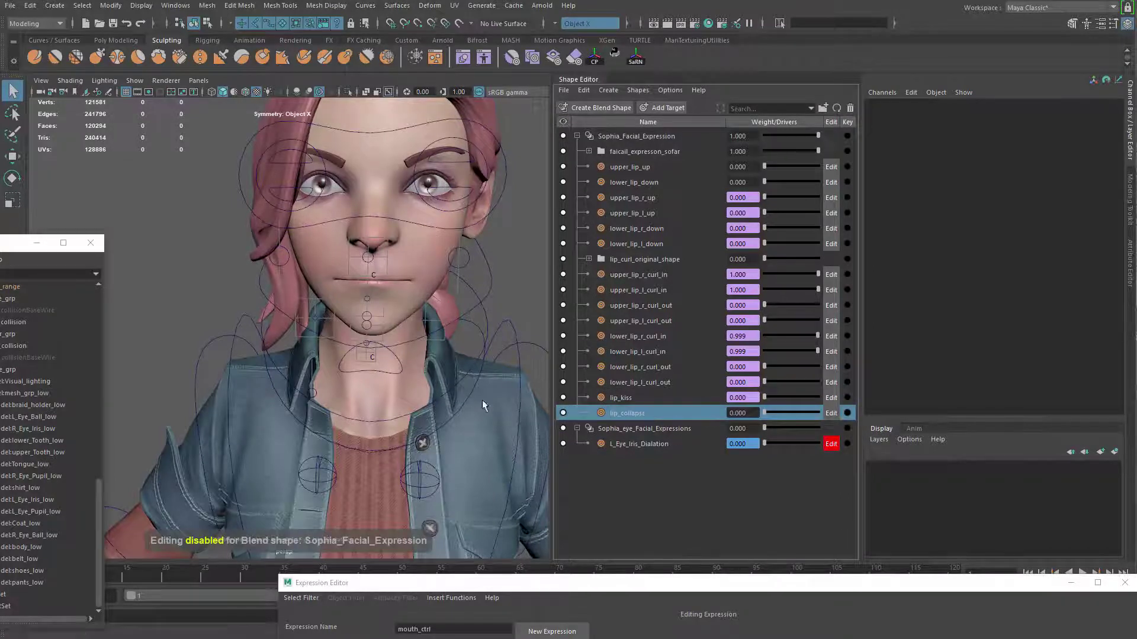
# Set Translate X and Y of the upper and lower lip curl controls to 0 and test the lip_collapse weight
pyautogui.keyDown('alt'); pyautogui.moveTo(371, 335); pyautogui.dragTo(445, 356); pyautogui.keyUp('alt')
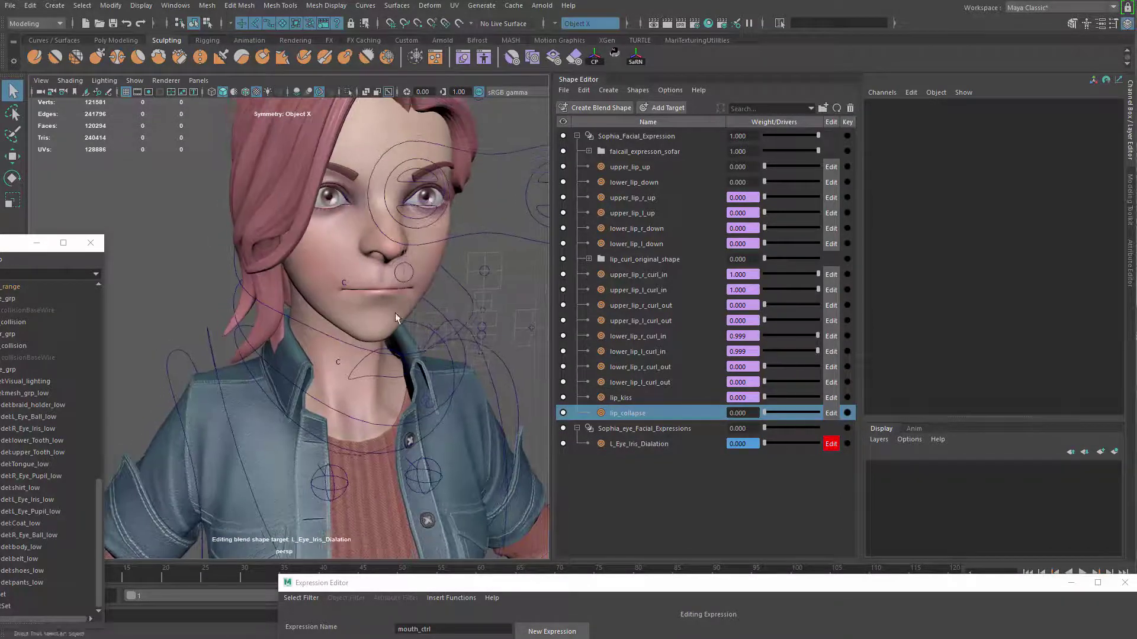
pyautogui.keyDown('alt'); pyautogui.moveTo(489, 266); pyautogui.dragTo(485, 364, button='right'); pyautogui.keyUp('alt')
pyautogui.keyDown('alt'); pyautogui.moveTo(484, 365); pyautogui.dragTo(472, 292); pyautogui.keyUp('alt')
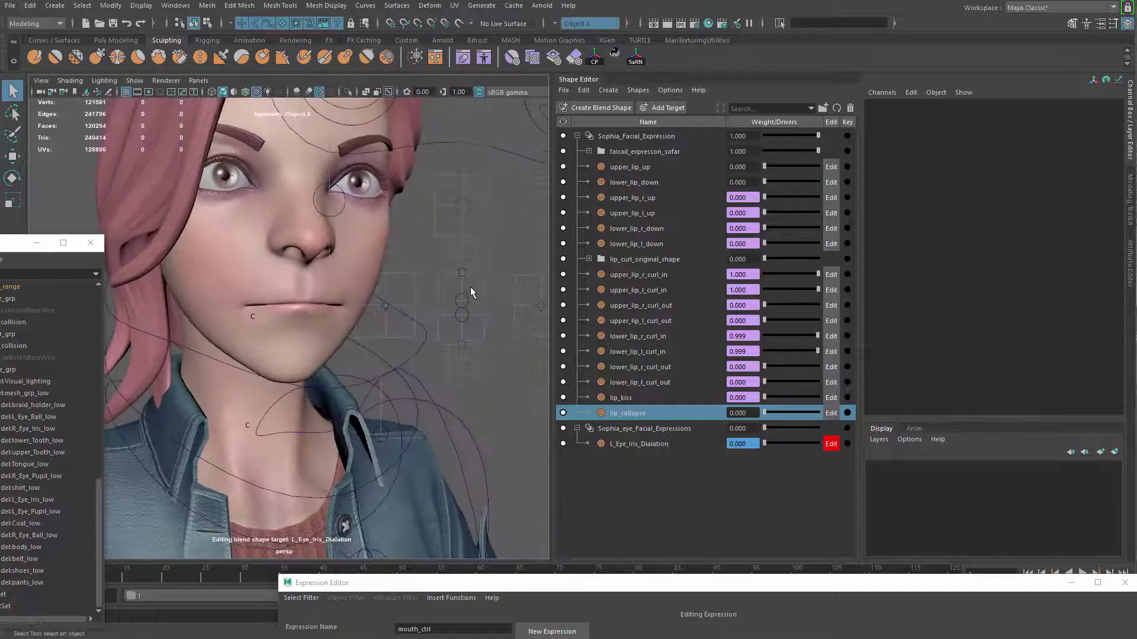
pyautogui.click(461, 344)
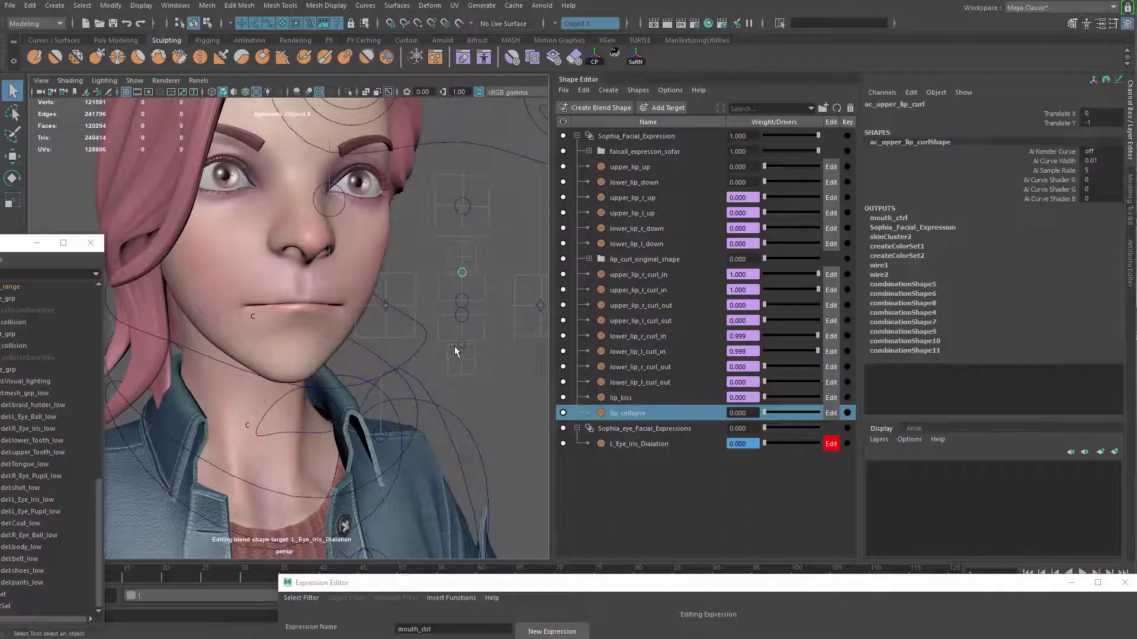
pyautogui.click(1101, 123)
pyautogui.click(1100, 122)
pyautogui.write('0')
pyautogui.press('Return')
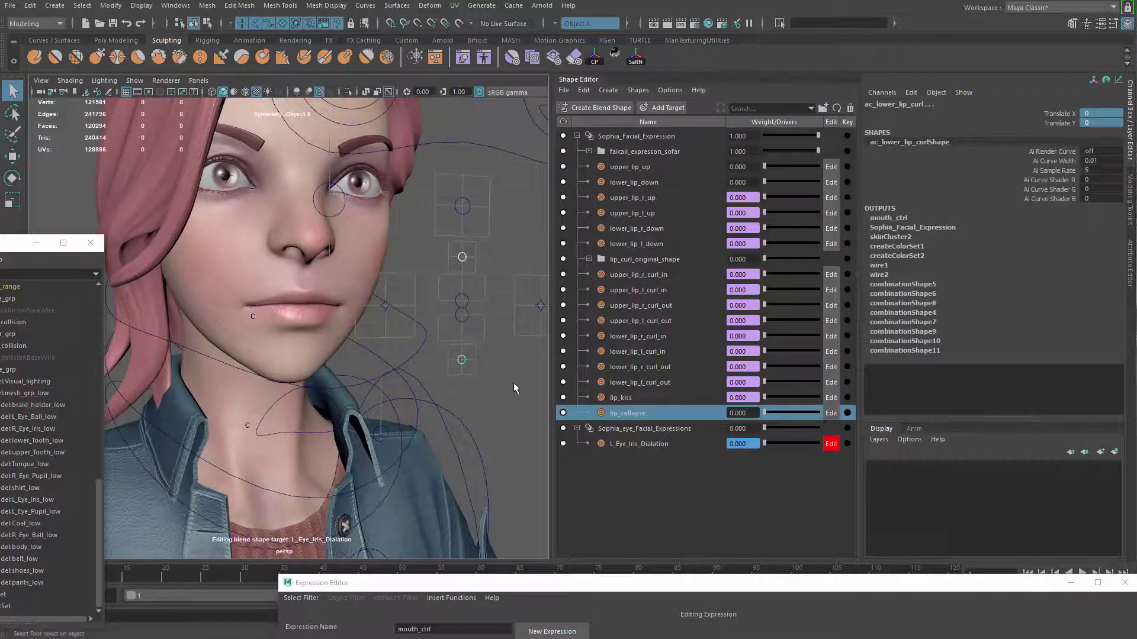
pyautogui.click(507, 445)
pyautogui.moveTo(765, 412); pyautogui.dragTo(831, 413)
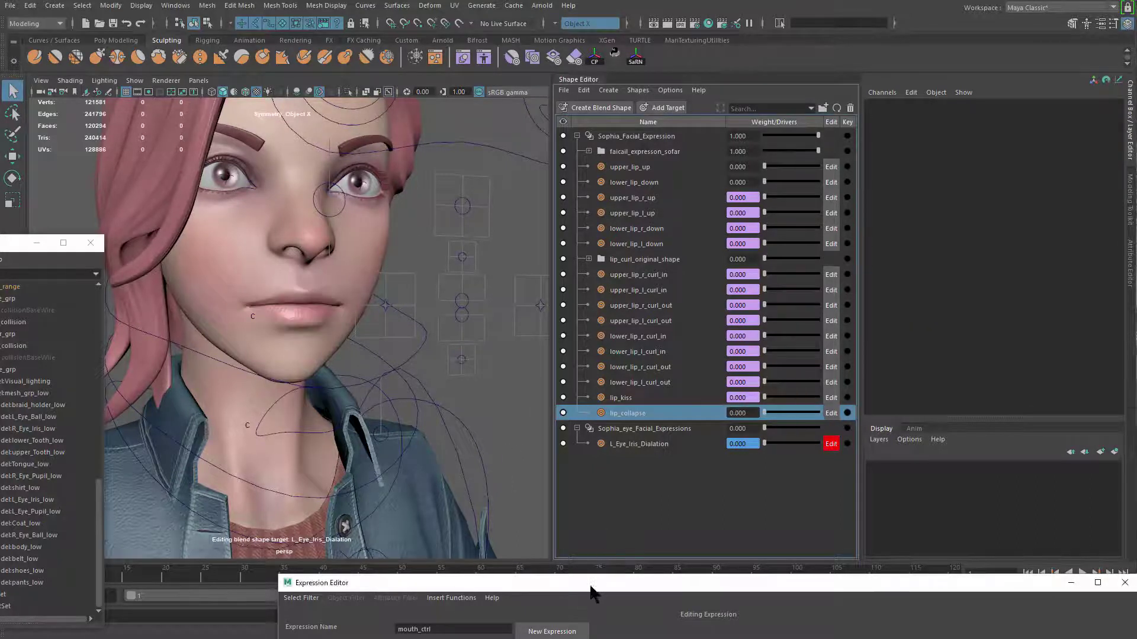
# Duplicate the lip_kiss line at the end of the mouth_ctrl expression
pyautogui.moveTo(579, 583); pyautogui.dragTo(582, 37)
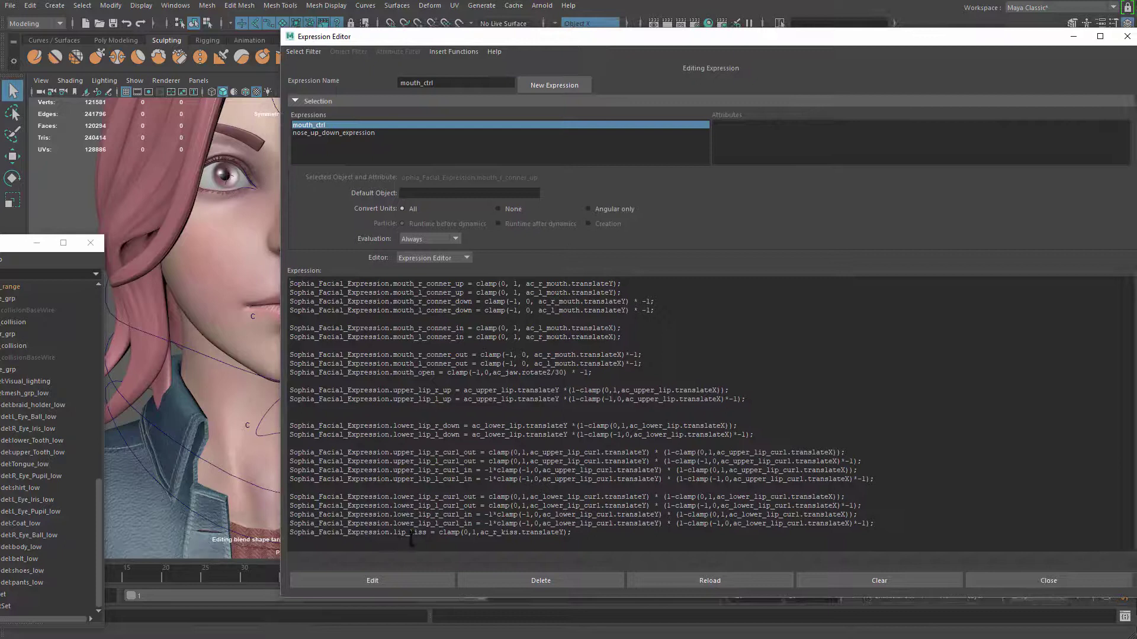
pyautogui.moveTo(745, 45); pyautogui.dragTo(671, 0)
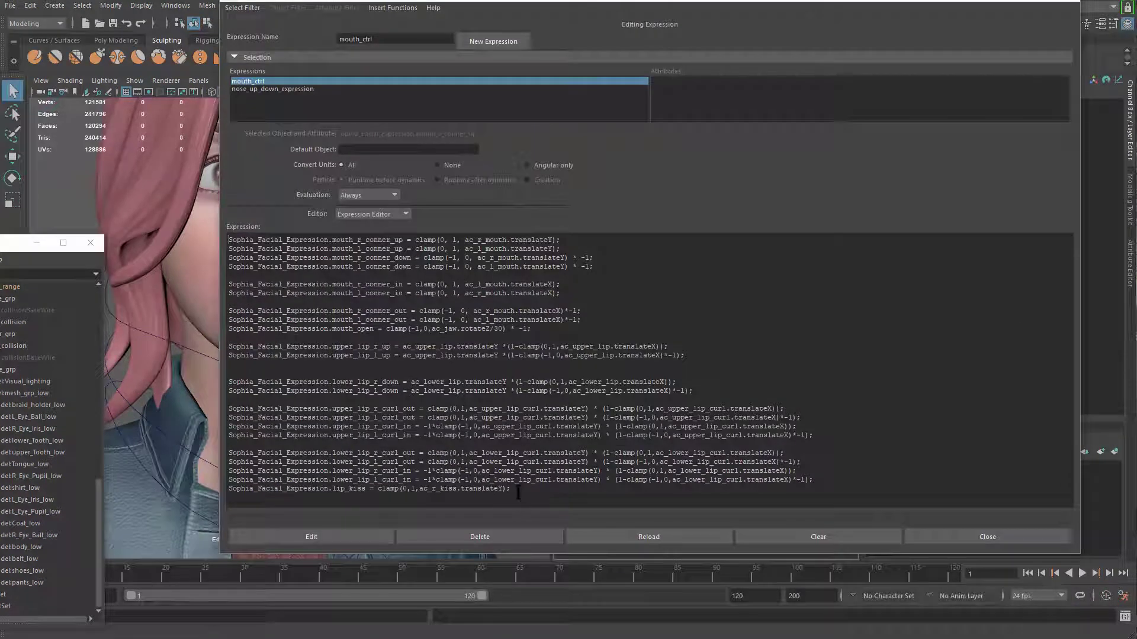
pyautogui.moveTo(518, 493); pyautogui.dragTo(209, 486)
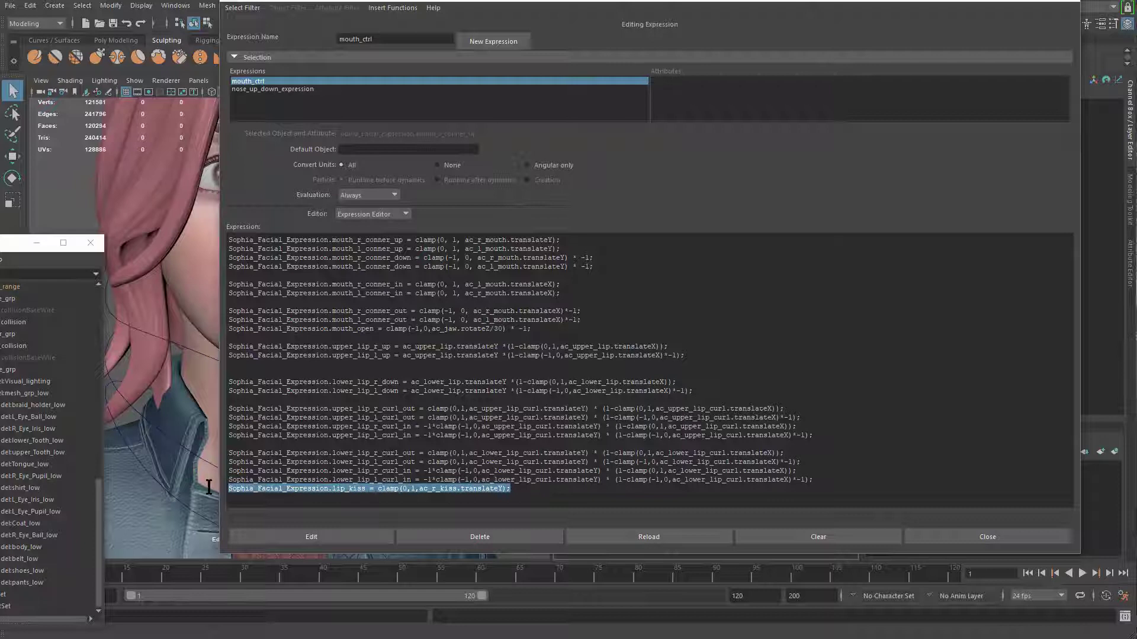
pyautogui.hotkey('ctrl', 'c')
pyautogui.click(524, 495)
pyautogui.press('Return')
pyautogui.hotkey('ctrl', 'v')
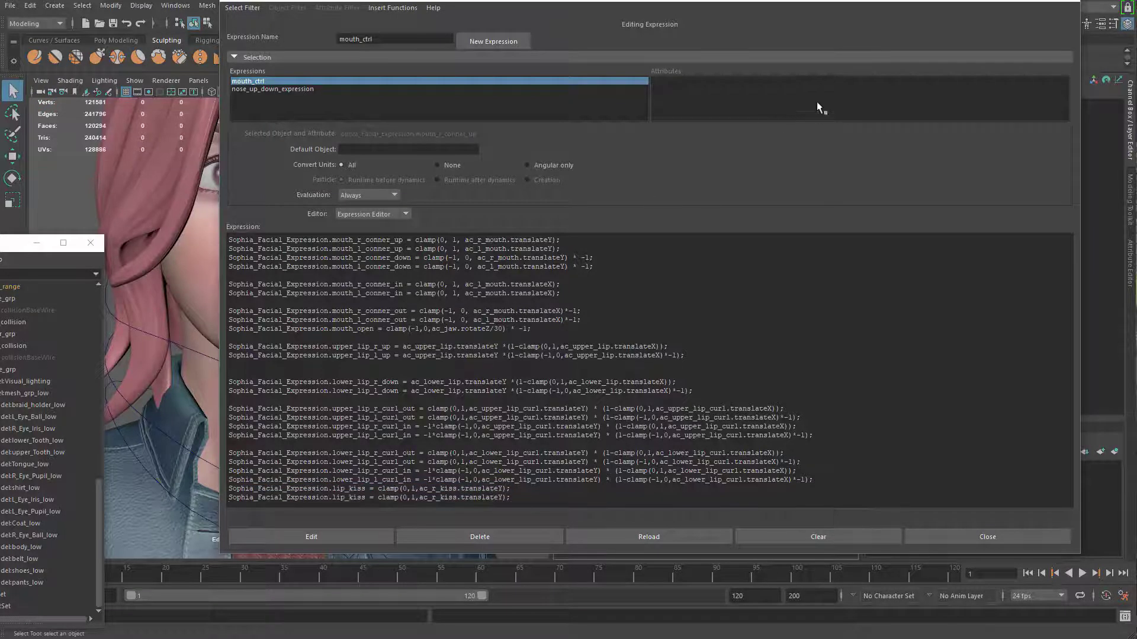
# Change the copied line to Sophia_Facial_Expression.lip_collapse = -1*clamp(-1,0,ac_r_kiss.translateY); and apply the expression edit
pyautogui.moveTo(805, 6); pyautogui.dragTo(769, 500)
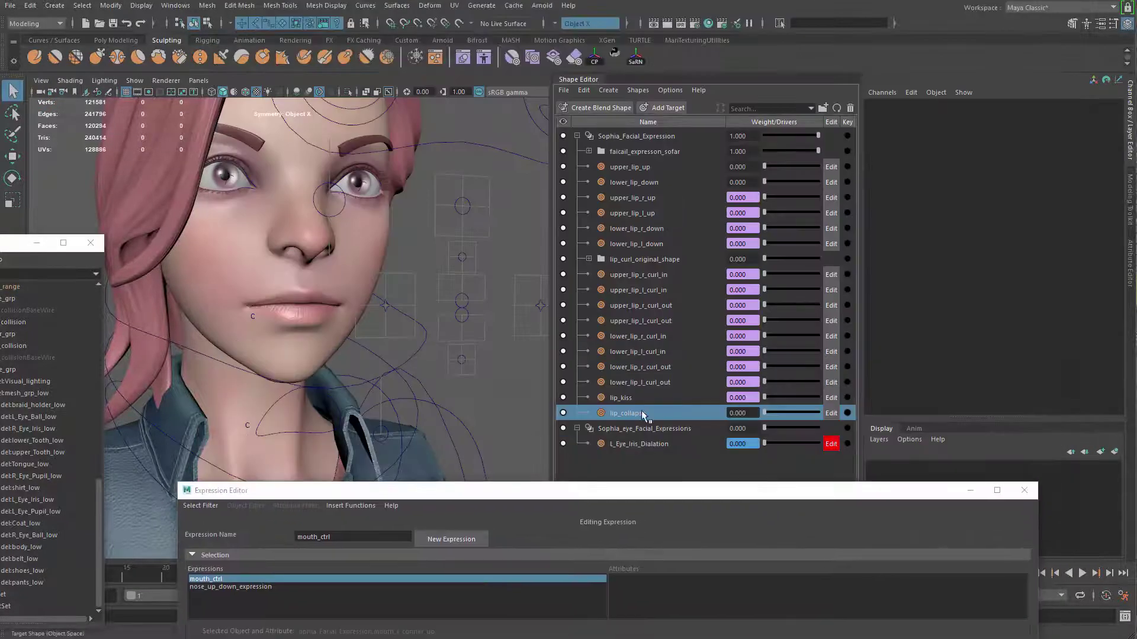
pyautogui.moveTo(637, 491); pyautogui.dragTo(616, 24)
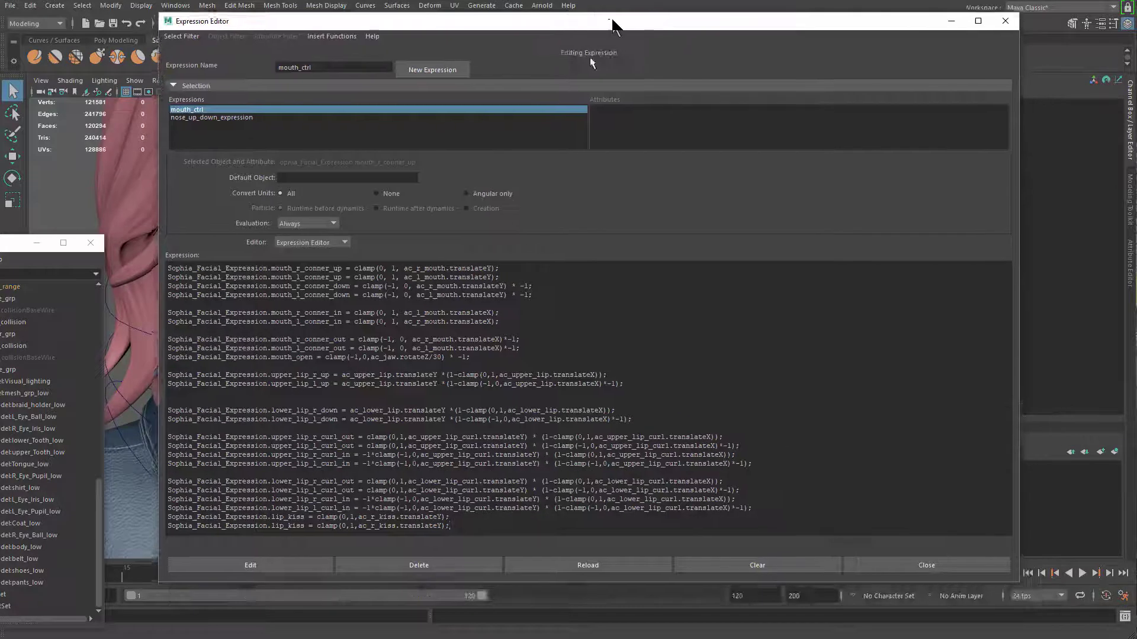
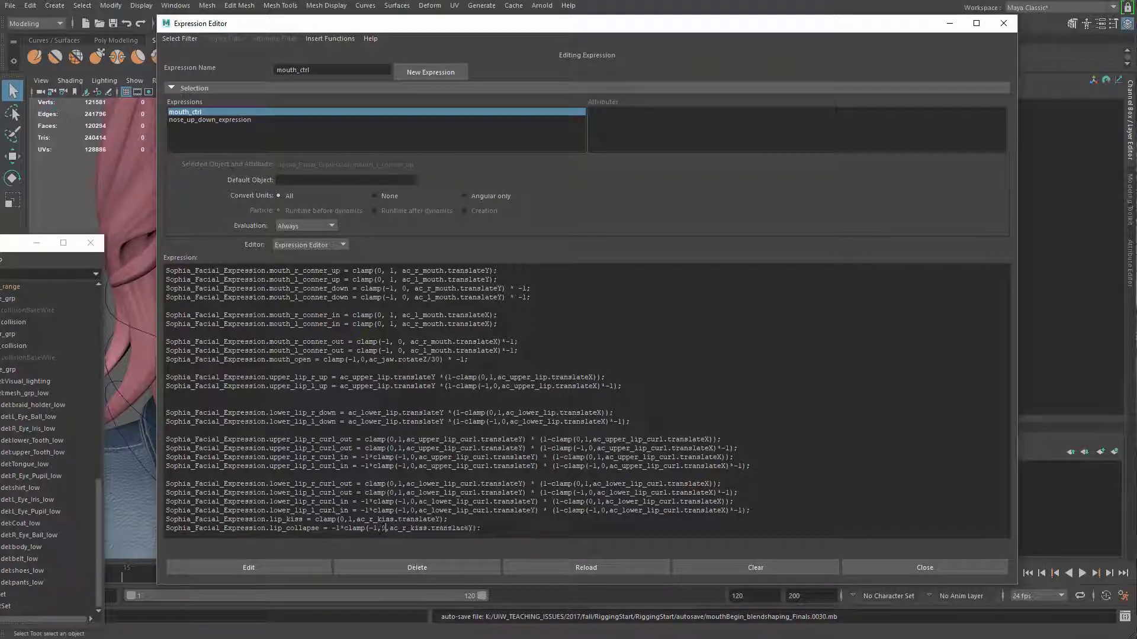
pyautogui.click(275, 567)
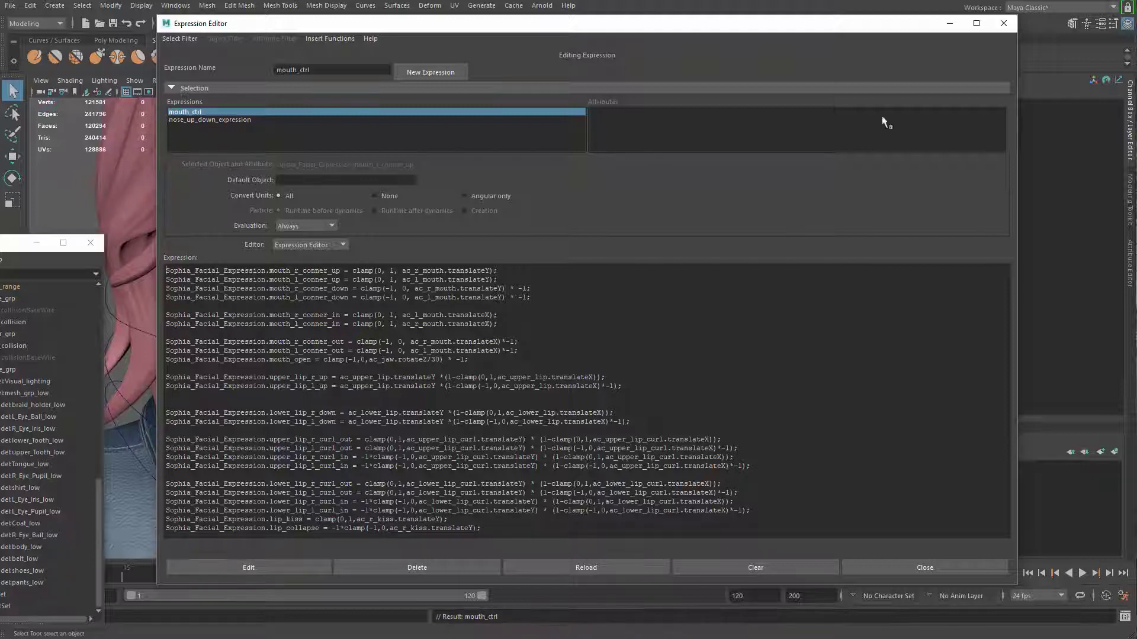
pyautogui.click(960, 25)
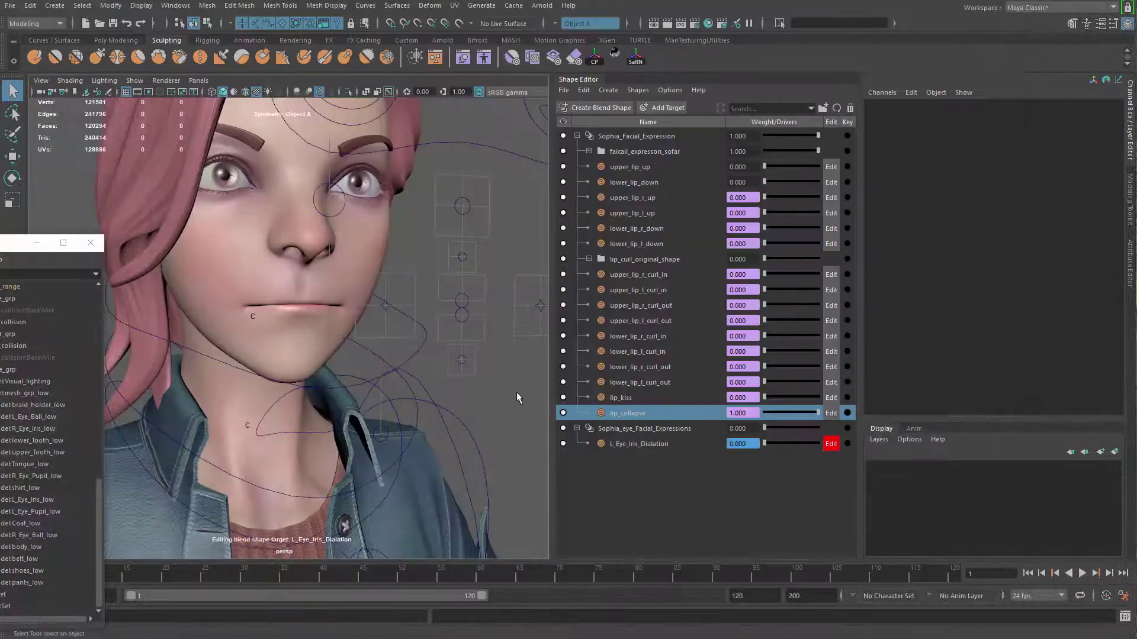
# Raise the ac_r_kiss control to about 0.999 in Translate Y to test the lip shapes from the front and side
pyautogui.click(461, 354)
pyautogui.keyDown('alt'); pyautogui.moveTo(405, 408); pyautogui.dragTo(381, 393, button='middle'); pyautogui.keyUp('alt')
pyautogui.keyDown('alt'); pyautogui.moveTo(382, 393); pyautogui.dragTo(461, 382); pyautogui.keyUp('alt')
pyautogui.click(459, 382)
pyautogui.press('w')
pyautogui.moveTo(459, 325)
pyautogui.mouseDown()
pyautogui.moveTo(459, 264)
pyautogui.moveTo(462, 328)
pyautogui.mouseUp()
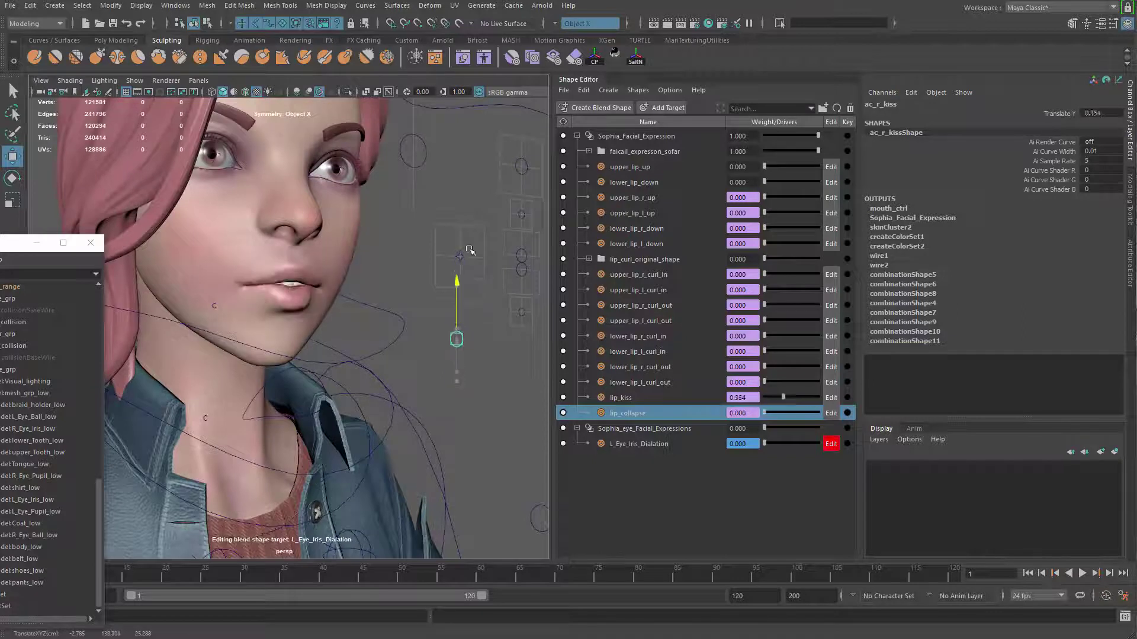
pyautogui.moveTo(469, 250); pyautogui.dragTo(468, 218)
pyautogui.keyDown('alt'); pyautogui.moveTo(467, 218); pyautogui.dragTo(366, 231, button='right'); pyautogui.keyUp('alt')
pyautogui.keyDown('alt'); pyautogui.moveTo(365, 231); pyautogui.dragTo(330, 216); pyautogui.keyUp('alt')
pyautogui.keyDown('alt'); pyautogui.moveTo(335, 231); pyautogui.dragTo(513, 202); pyautogui.keyUp('alt')
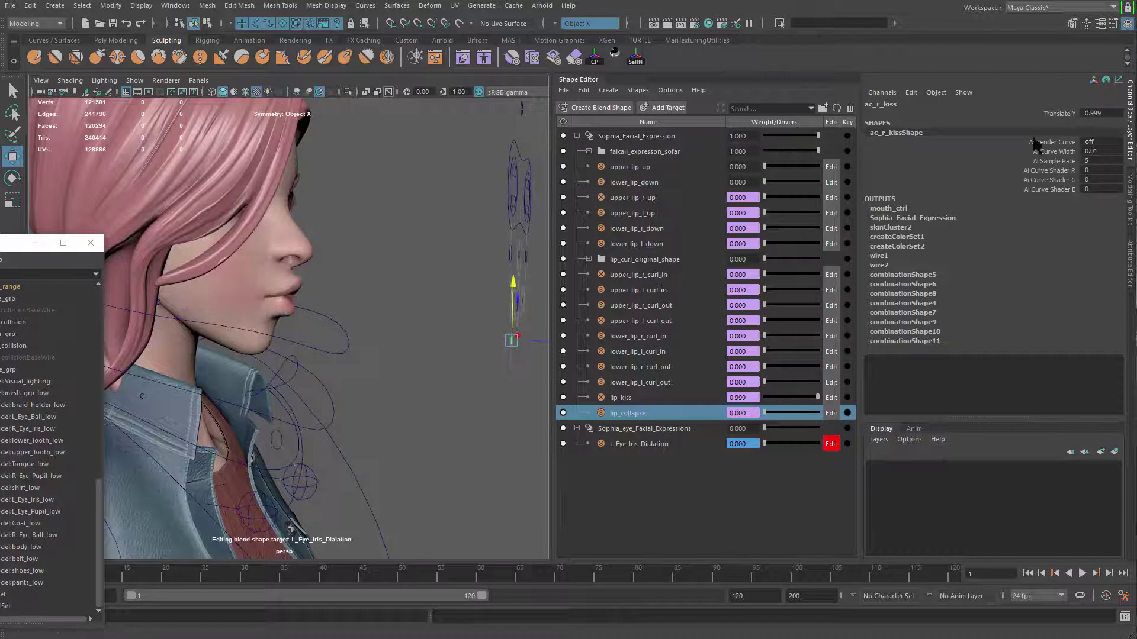
# Set the ac_r_kiss control's Translate Y to 0 and clear the selection
pyautogui.write('0')
pyautogui.press('Return')
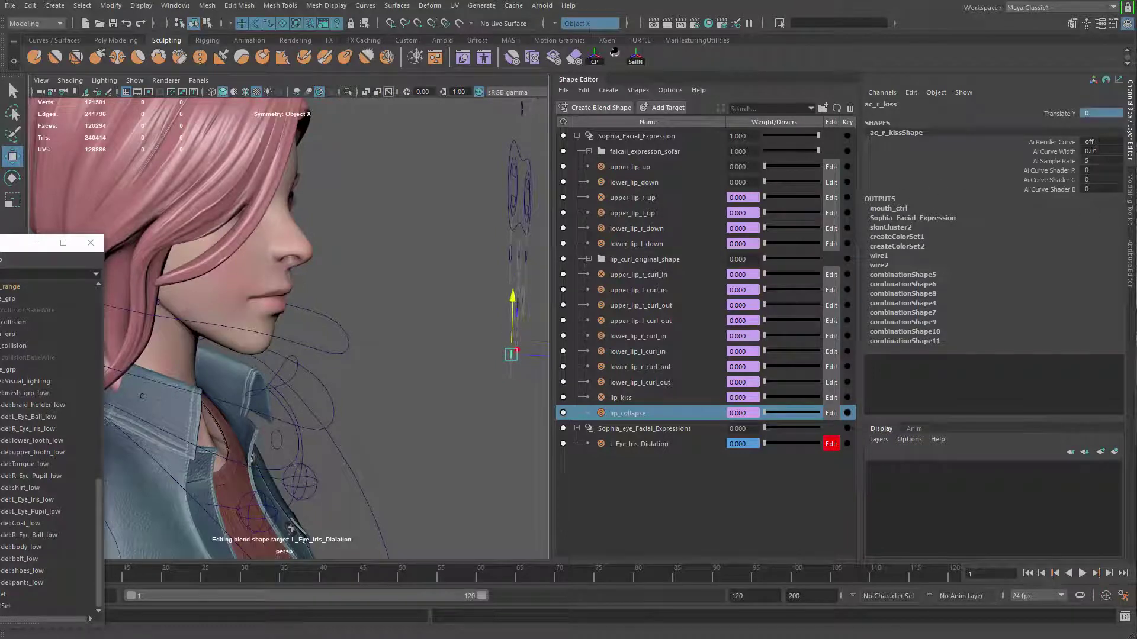
pyautogui.keyDown('alt'); pyautogui.moveTo(400, 348); pyautogui.dragTo(425, 355); pyautogui.keyUp('alt')
pyautogui.press('q')
pyautogui.click(414, 346)
pyautogui.keyDown('alt'); pyautogui.moveTo(425, 355); pyautogui.dragTo(332, 375, button='middle'); pyautogui.keyUp('alt')
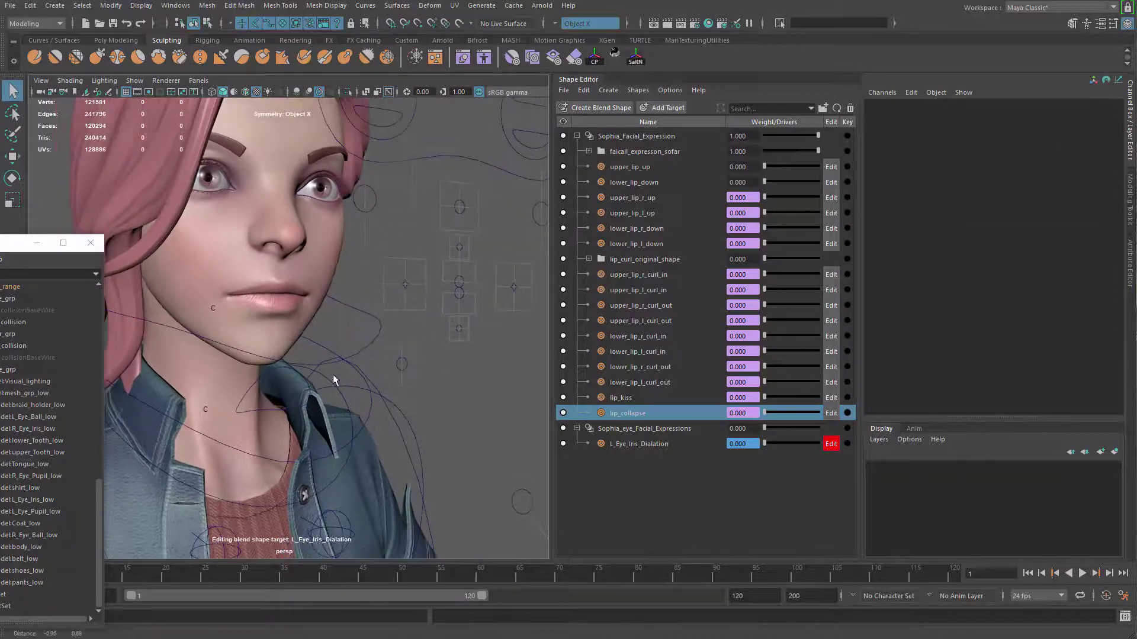
pyautogui.scroll(3, 324, 308)
pyautogui.click(322, 295)
pyautogui.keyDown('alt'); pyautogui.moveTo(322, 294); pyautogui.dragTo(347, 265); pyautogui.keyUp('alt')
pyautogui.keyDown('shift'); pyautogui.moveTo(347, 264); pyautogui.dragTo(234, 187, button='right'); pyautogui.keyUp('shift')
pyautogui.press('q')
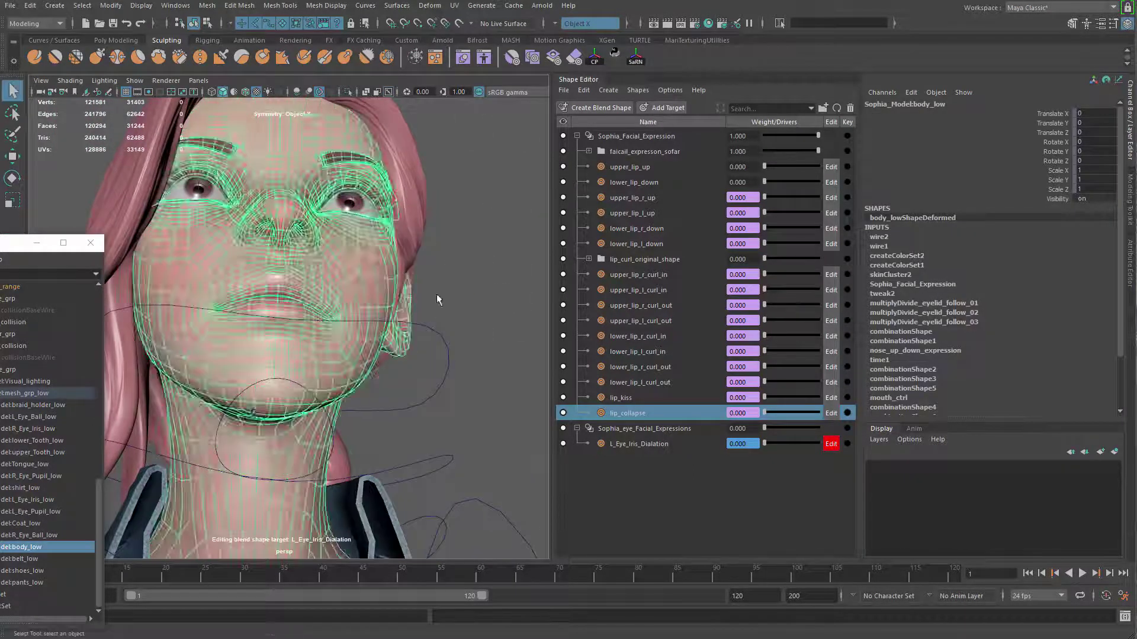
pyautogui.click(435, 294)
# Add a new target to the Sophia_Facial_Expression blendshape and name it lip_blow
pyautogui.click(636, 139)
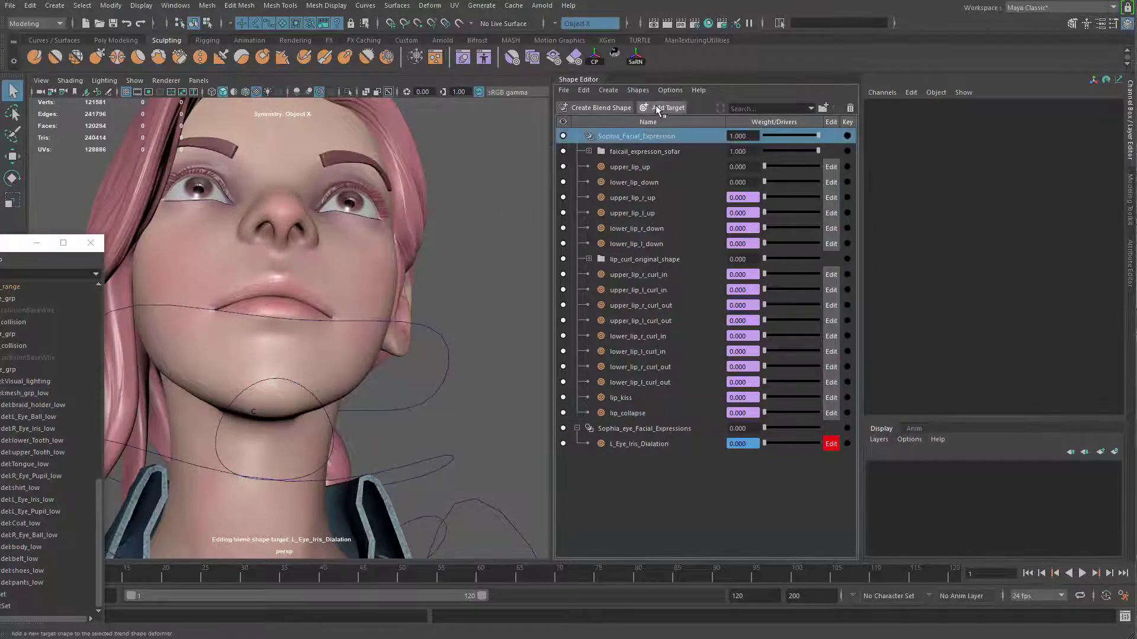
pyautogui.click(657, 107)
pyautogui.doubleClick(644, 433)
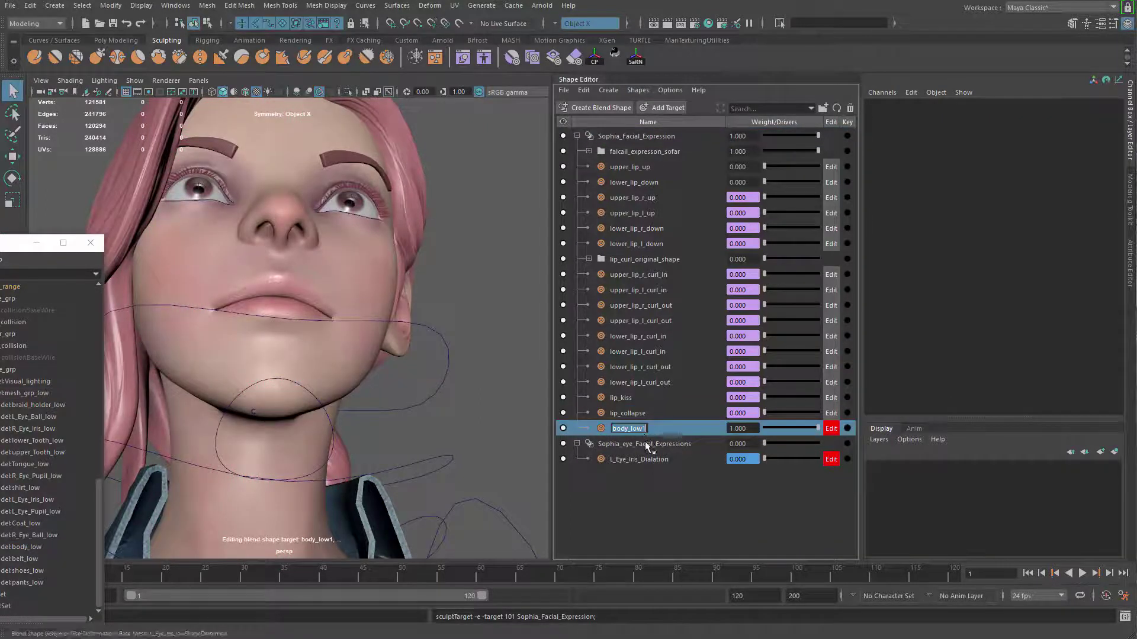
pyautogui.write('lip_blow')
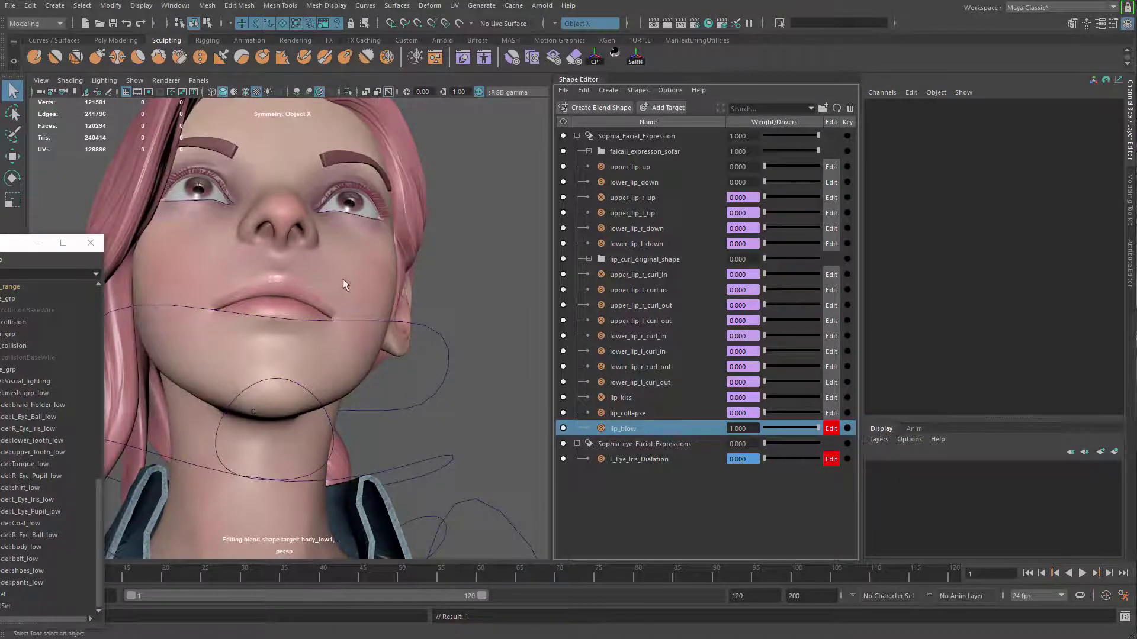
# Select the body_low mesh and activate the Grab sculpting tool for the mouth area of the lip_blow target
pyautogui.click(343, 280)
pyautogui.keyDown('shift'); pyautogui.moveTo(347, 261); pyautogui.dragTo(265, 225, button='right'); pyautogui.keyUp('shift')
pyautogui.keyDown('alt'); pyautogui.moveTo(296, 261); pyautogui.dragTo(314, 278); pyautogui.keyUp('alt')
pyautogui.moveTo(314, 278)
pyautogui.keyDown('alt'); pyautogui.mouseDown(button='right')
pyautogui.moveTo(344, 316)
pyautogui.moveTo(384, 237)
pyautogui.mouseUp(button='right'); pyautogui.keyUp('alt')
pyautogui.keyDown('alt'); pyautogui.moveTo(355, 284); pyautogui.dragTo(358, 248); pyautogui.keyUp('alt')
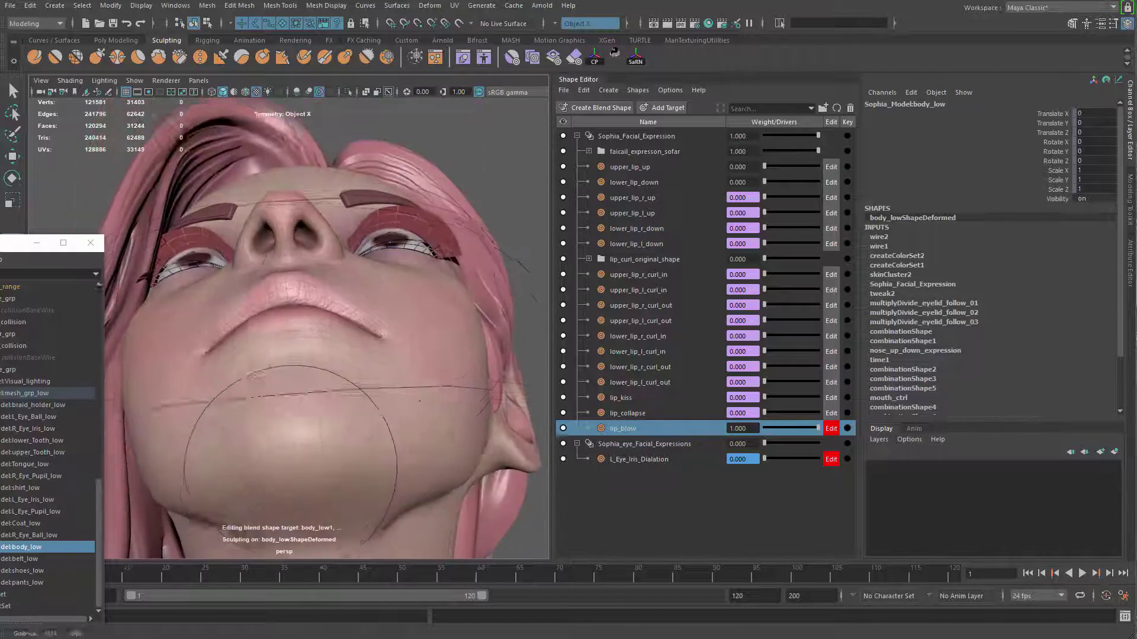
pyautogui.keyDown('alt'); pyautogui.moveTo(420, 401); pyautogui.dragTo(446, 388); pyautogui.keyUp('alt')
pyautogui.moveTo(390, 355)
pyautogui.keyDown('alt'); pyautogui.mouseDown()
pyautogui.moveTo(382, 332)
pyautogui.moveTo(361, 326)
pyautogui.mouseUp(); pyautogui.keyUp('alt')
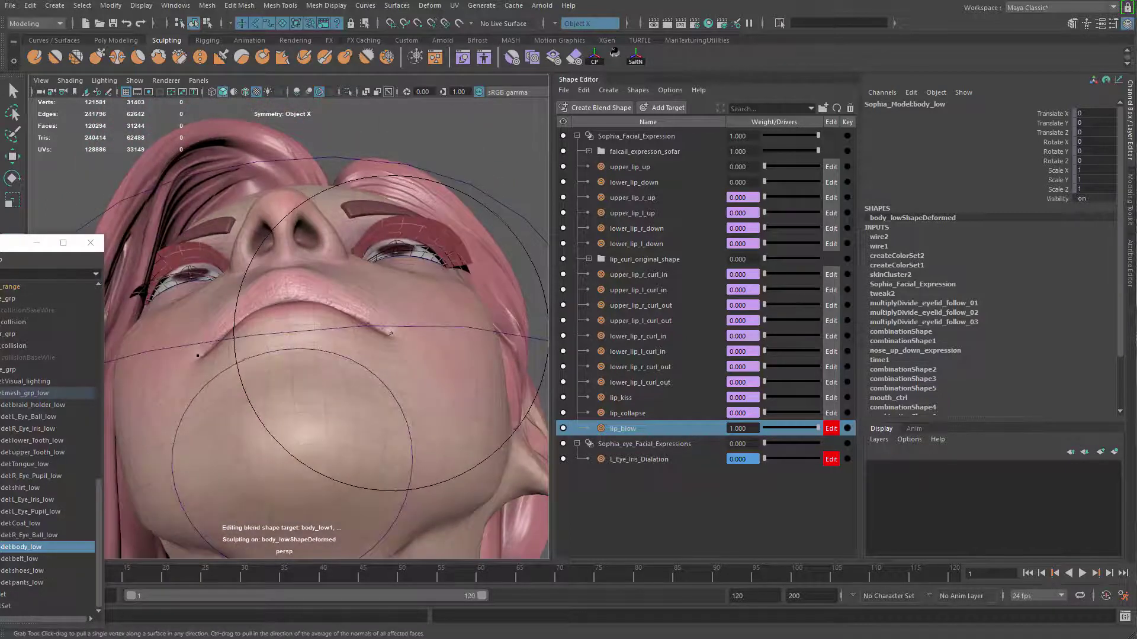
# Try reshaping the lips with the Grab tool and undo the attempts
pyautogui.hotkey('ctrl', 'h')
pyautogui.moveTo(399, 279)
pyautogui.keyDown('alt'); pyautogui.mouseDown()
pyautogui.moveTo(363, 541)
pyautogui.moveTo(380, 274)
pyautogui.mouseUp(); pyautogui.keyUp('alt')
pyautogui.hotkey('ctrl', 'z')
pyautogui.scroll(4, 363, 541)
pyautogui.hotkey('ctrl', 'z')
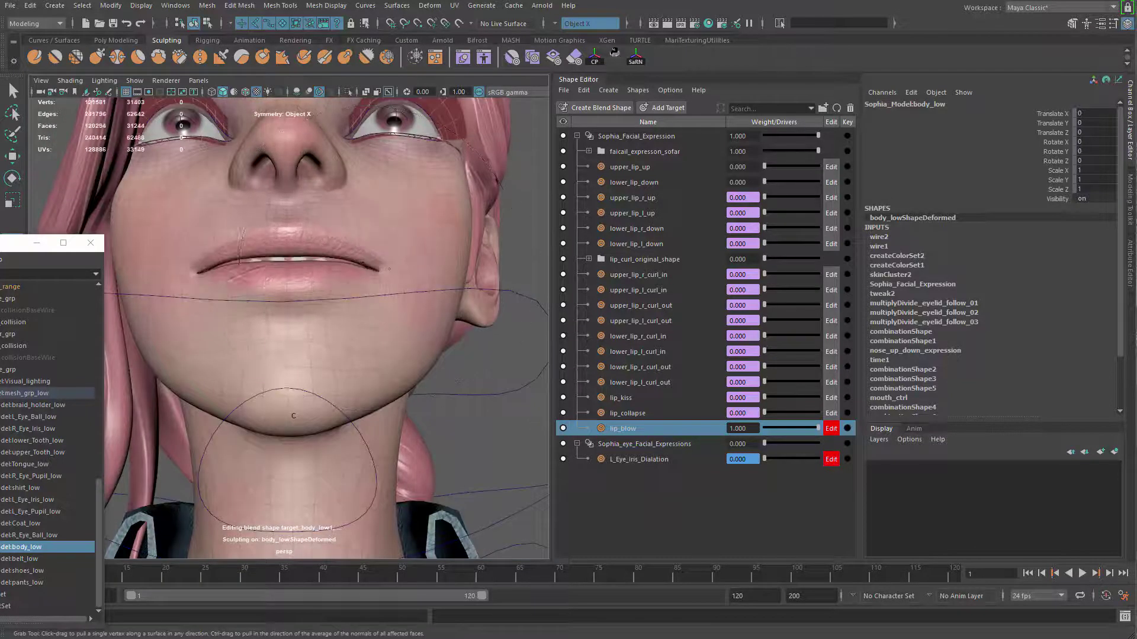
pyautogui.hotkey('ctrl', 'y')
pyautogui.moveTo(380, 426)
pyautogui.keyDown('alt'); pyautogui.mouseDown()
pyautogui.moveTo(379, 333)
pyautogui.moveTo(355, 320)
pyautogui.moveTo(363, 367)
pyautogui.moveTo(385, 319)
pyautogui.mouseUp(); pyautogui.keyUp('alt')
pyautogui.hotkey('ctrl', 'z')
# Set the Grab brush falloff to Volume and check the mouth area from below and the side
pyautogui.keyDown('shift'); pyautogui.rightClick(386, 317); pyautogui.keyUp('shift')
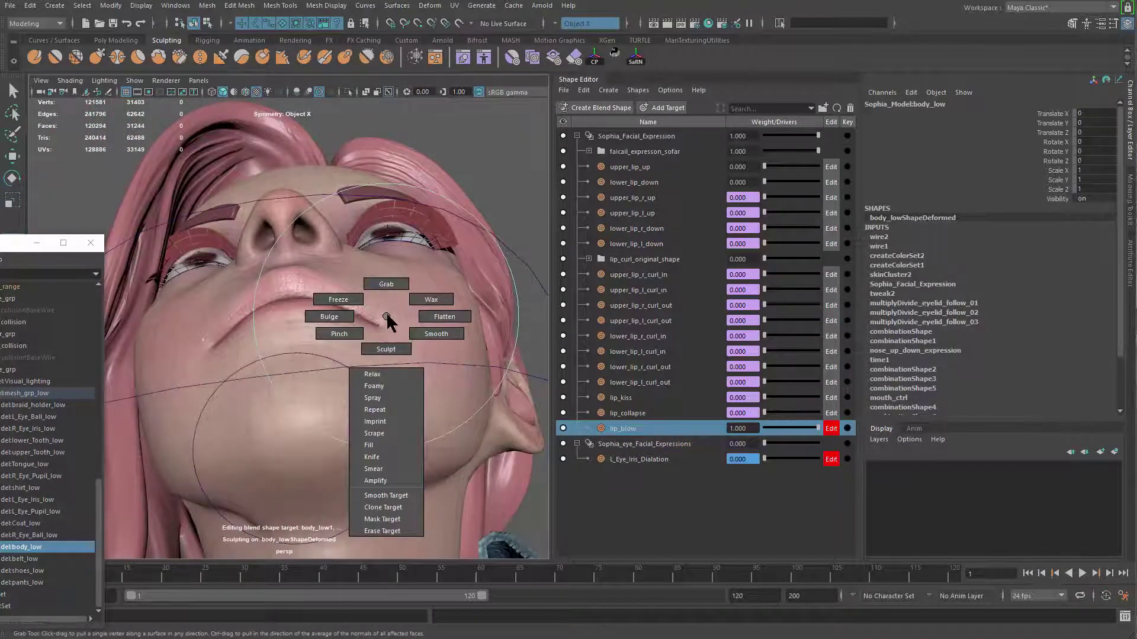
pyautogui.keyDown('ctrl'); pyautogui.keyDown('shift'); pyautogui.moveTo(390, 302); pyautogui.dragTo(324, 329, button='right'); pyautogui.keyUp('shift'); pyautogui.keyUp('ctrl')
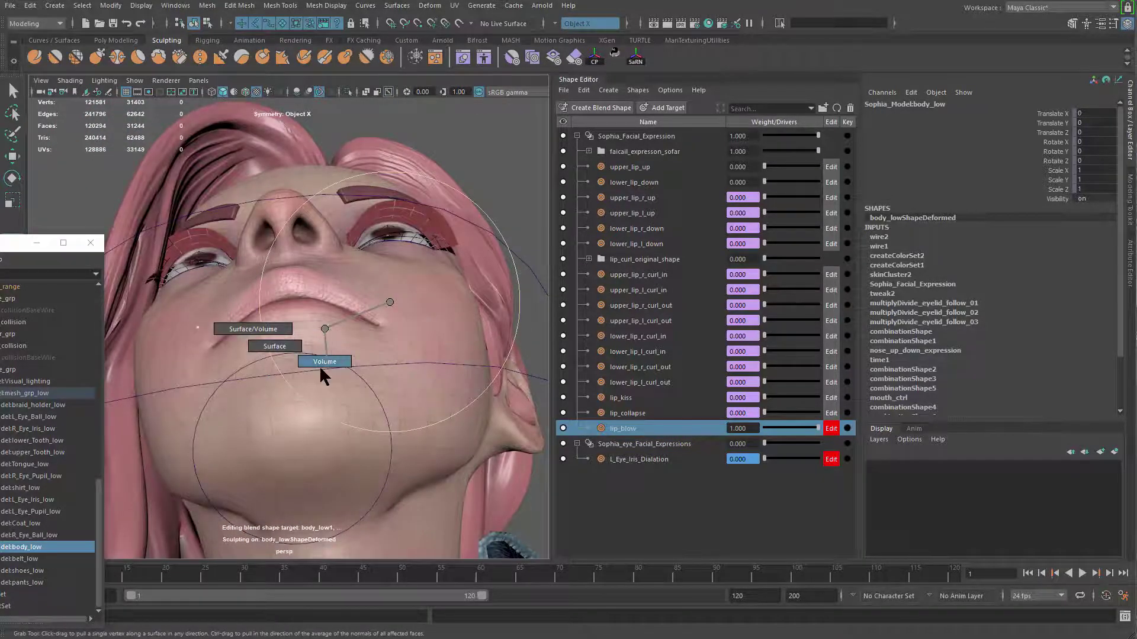
pyautogui.keyDown('ctrl'); pyautogui.keyDown('shift'); pyautogui.moveTo(320, 368); pyautogui.dragTo(321, 370, button='right'); pyautogui.keyUp('shift'); pyautogui.keyUp('ctrl')
pyautogui.keyDown('alt'); pyautogui.moveTo(359, 362); pyautogui.dragTo(364, 331); pyautogui.keyUp('alt')
pyautogui.moveTo(388, 369)
pyautogui.keyDown('alt'); pyautogui.mouseDown()
pyautogui.moveTo(372, 343)
pyautogui.moveTo(323, 363)
pyautogui.moveTo(296, 350)
pyautogui.mouseUp(); pyautogui.keyUp('alt')
pyautogui.keyDown('alt'); pyautogui.moveTo(296, 350); pyautogui.dragTo(362, 262, button='right'); pyautogui.keyUp('alt')
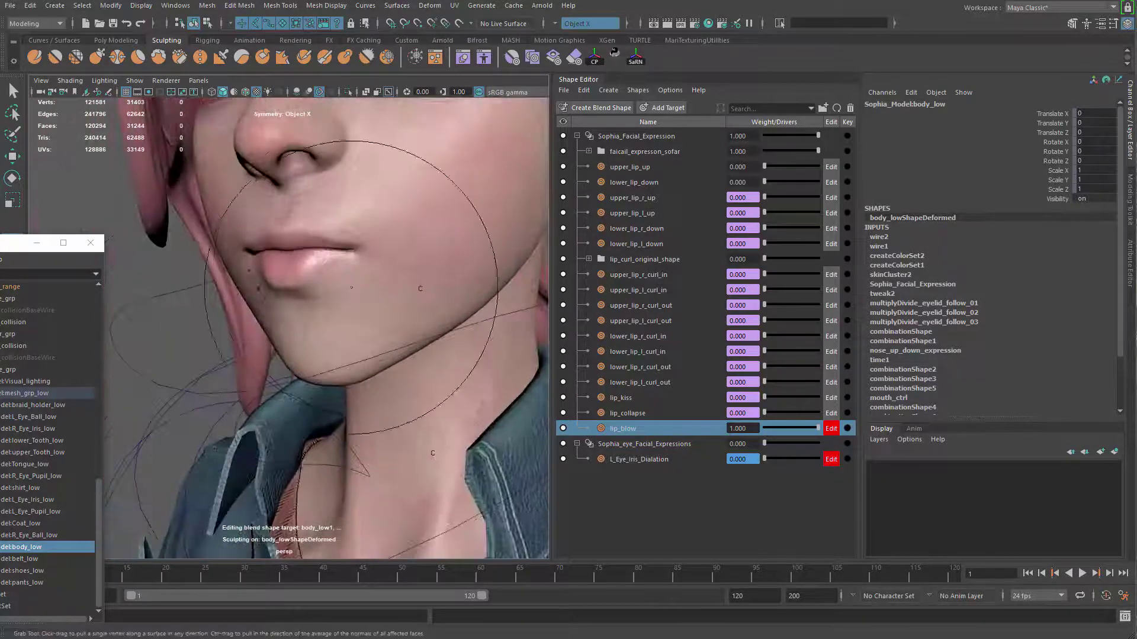
# Shrink the Grab brush and adjust the mouth corners and lip line of the lip_blow target
pyautogui.press('b')
pyautogui.moveTo(361, 261)
pyautogui.mouseDown()
pyautogui.moveTo(319, 261)
pyautogui.moveTo(341, 278)
pyautogui.mouseUp()
pyautogui.keyDown('alt'); pyautogui.moveTo(340, 279); pyautogui.dragTo(367, 290, button='right'); pyautogui.keyUp('alt')
pyautogui.keyDown('alt'); pyautogui.moveTo(367, 290); pyautogui.dragTo(385, 352, button='middle'); pyautogui.keyUp('alt')
pyautogui.moveTo(385, 352)
pyautogui.keyDown('alt'); pyautogui.mouseDown()
pyautogui.moveTo(359, 311)
pyautogui.moveTo(327, 323)
pyautogui.mouseUp(); pyautogui.keyUp('alt')
pyautogui.press('b')
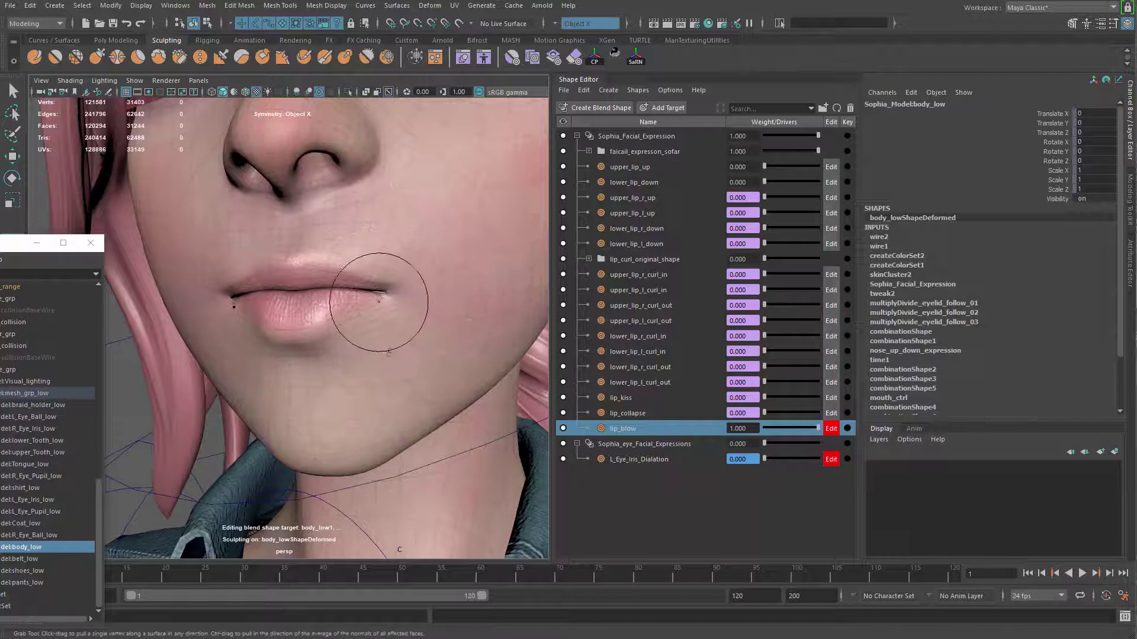
pyautogui.moveTo(379, 305)
pyautogui.keyDown('alt'); pyautogui.mouseDown()
pyautogui.moveTo(376, 336)
pyautogui.moveTo(344, 264)
pyautogui.mouseUp(); pyautogui.keyUp('alt')
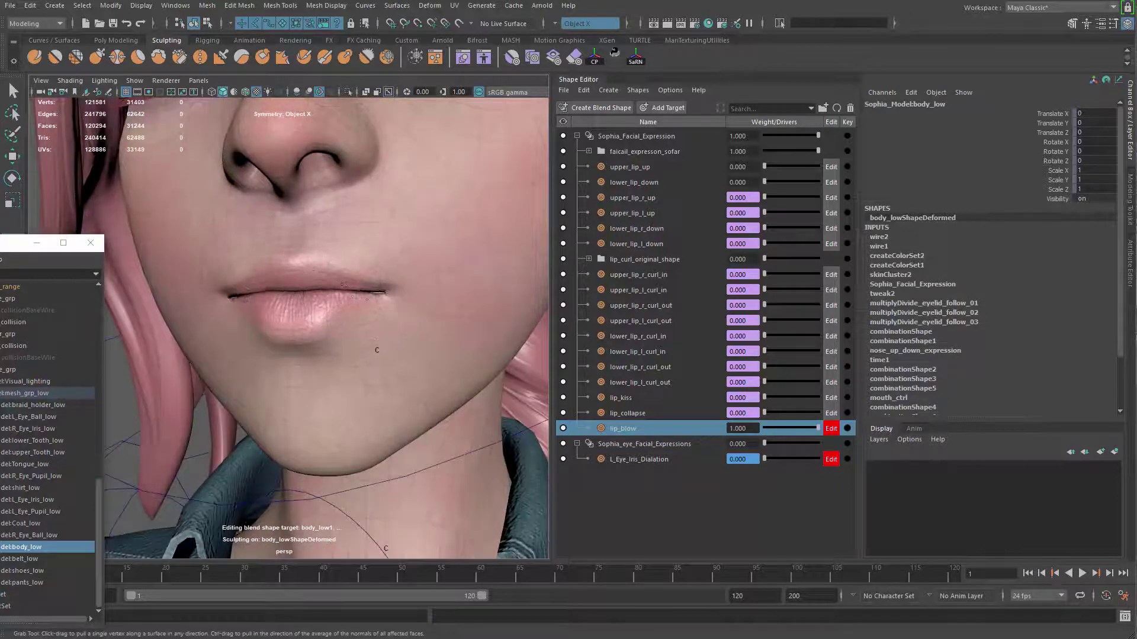
pyautogui.moveTo(381, 330)
pyautogui.keyDown('alt'); pyautogui.mouseDown()
pyautogui.moveTo(317, 292)
pyautogui.moveTo(346, 324)
pyautogui.moveTo(327, 316)
pyautogui.moveTo(359, 321)
pyautogui.mouseUp(); pyautogui.keyUp('alt')
pyautogui.keyDown('alt'); pyautogui.moveTo(332, 322); pyautogui.dragTo(355, 326, button='right'); pyautogui.keyUp('alt')
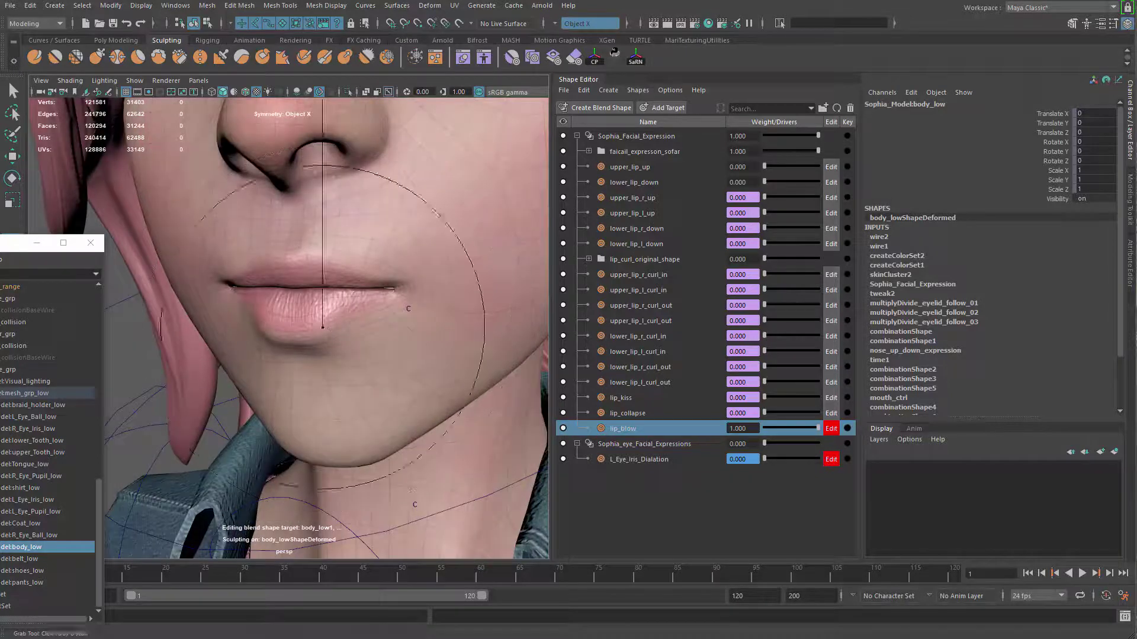
# Resize the Grab brush and refine the skin around the upper and lower lips from the front and three-quarter view
pyautogui.moveTo(323, 327)
pyautogui.mouseDown()
pyautogui.moveTo(275, 326)
pyautogui.moveTo(308, 318)
pyautogui.mouseUp()
pyautogui.press('b')
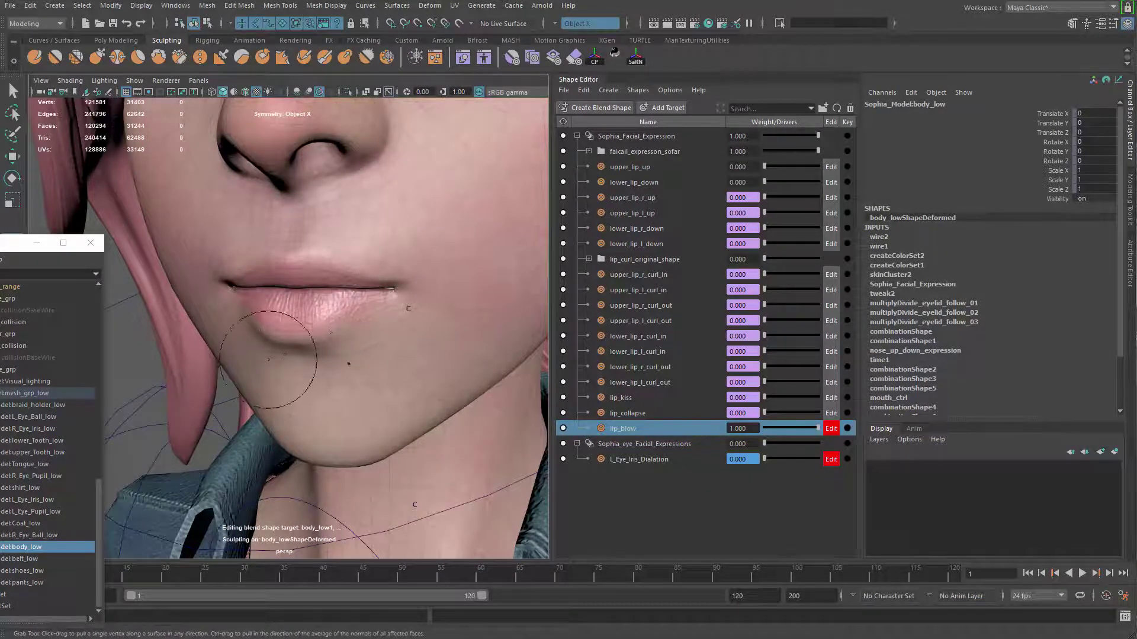
pyautogui.keyDown('alt'); pyautogui.moveTo(339, 330); pyautogui.dragTo(300, 335); pyautogui.keyUp('alt')
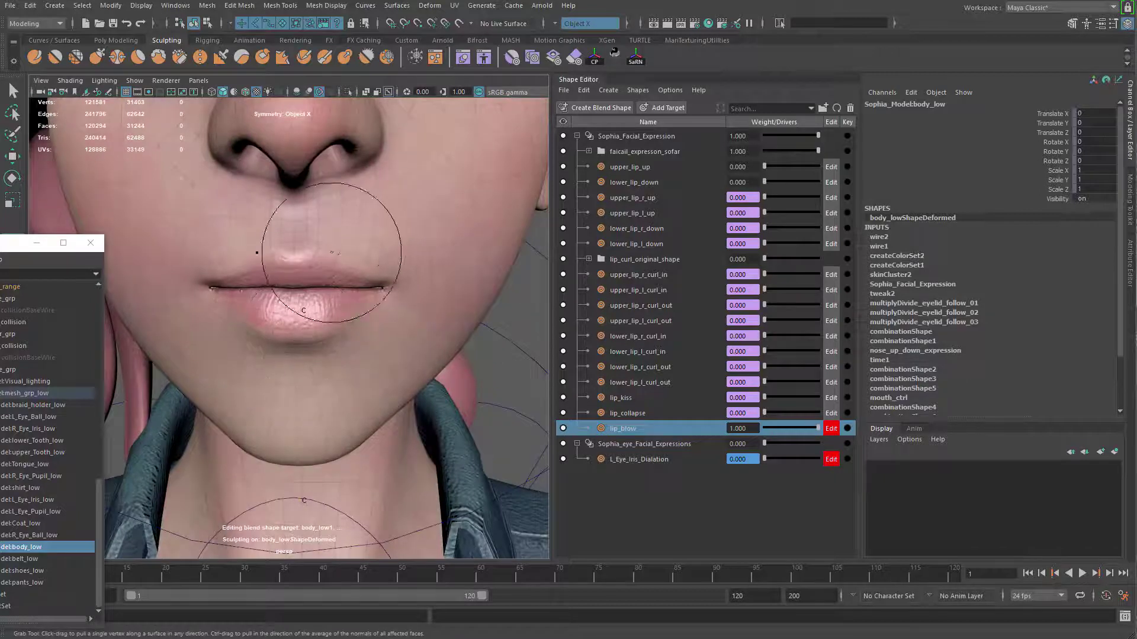
pyautogui.keyDown('alt'); pyautogui.moveTo(342, 254); pyautogui.dragTo(302, 260, button='right'); pyautogui.keyUp('alt')
pyautogui.moveTo(379, 278)
pyautogui.keyDown('alt'); pyautogui.mouseDown()
pyautogui.moveTo(337, 290)
pyautogui.moveTo(444, 308)
pyautogui.moveTo(410, 300)
pyautogui.moveTo(401, 319)
pyautogui.moveTo(412, 305)
pyautogui.moveTo(392, 277)
pyautogui.moveTo(435, 270)
pyautogui.moveTo(401, 292)
pyautogui.moveTo(386, 360)
pyautogui.moveTo(370, 341)
pyautogui.moveTo(371, 374)
pyautogui.moveTo(479, 331)
pyautogui.mouseUp(); pyautogui.keyUp('alt')
pyautogui.press('b')
pyautogui.press('b')
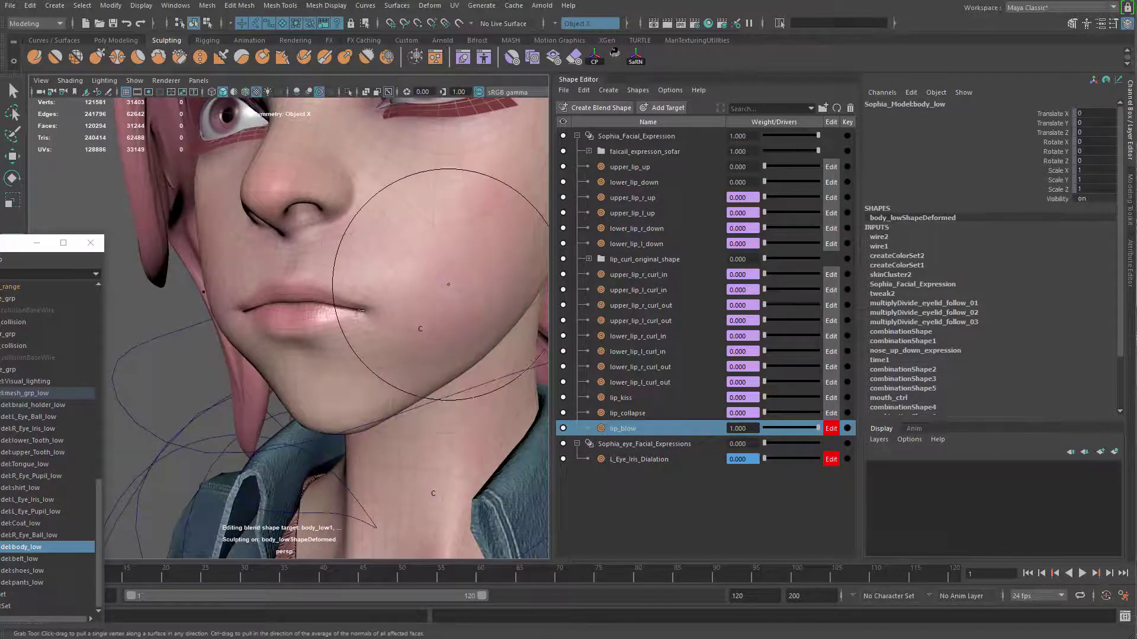
# Resize the Grab brush and puff out the area above the upper lip, working in profile
pyautogui.moveTo(436, 254)
pyautogui.keyDown('alt'); pyautogui.mouseDown()
pyautogui.moveTo(427, 237)
pyautogui.moveTo(411, 290)
pyautogui.moveTo(379, 305)
pyautogui.mouseUp(); pyautogui.keyUp('alt')
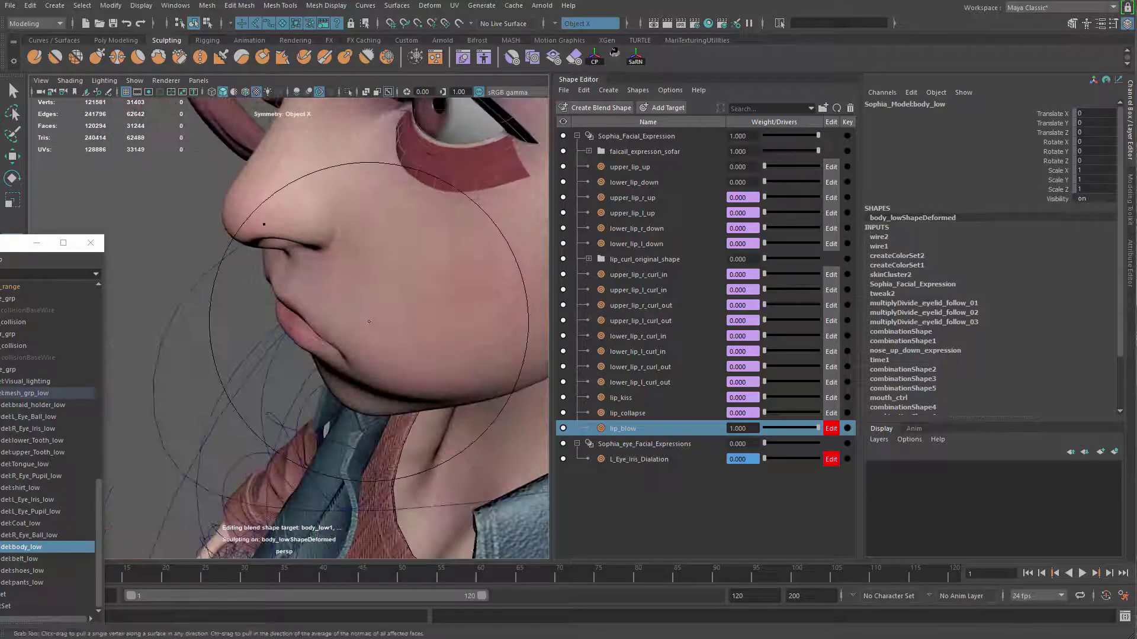
pyautogui.moveTo(333, 296)
pyautogui.keyDown('alt'); pyautogui.mouseDown(button='right')
pyautogui.moveTo(378, 330)
pyautogui.moveTo(403, 324)
pyautogui.mouseUp(button='right'); pyautogui.keyUp('alt')
pyautogui.press('b')
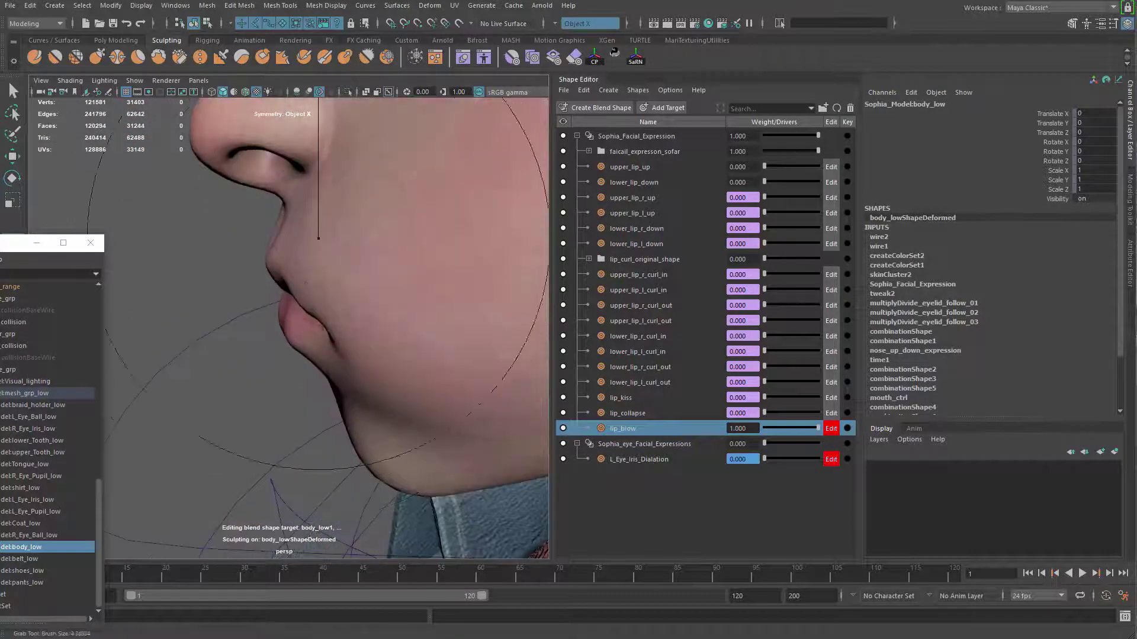
pyautogui.moveTo(321, 245); pyautogui.dragTo(277, 229)
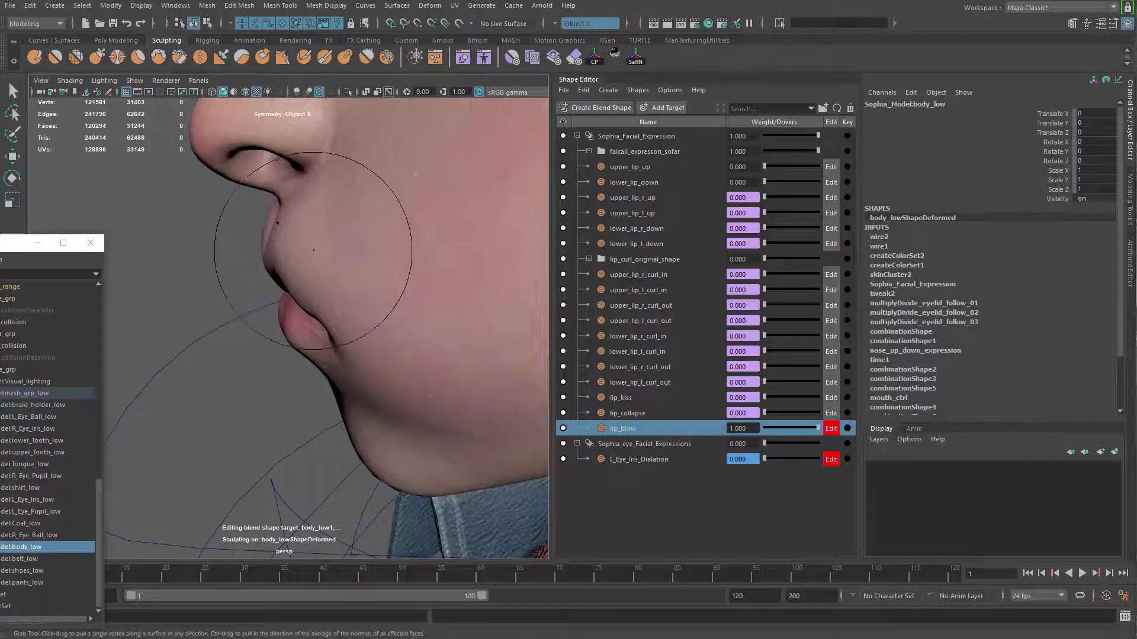
pyautogui.keyDown('alt'); pyautogui.moveTo(188, 251); pyautogui.dragTo(328, 229); pyautogui.keyUp('alt')
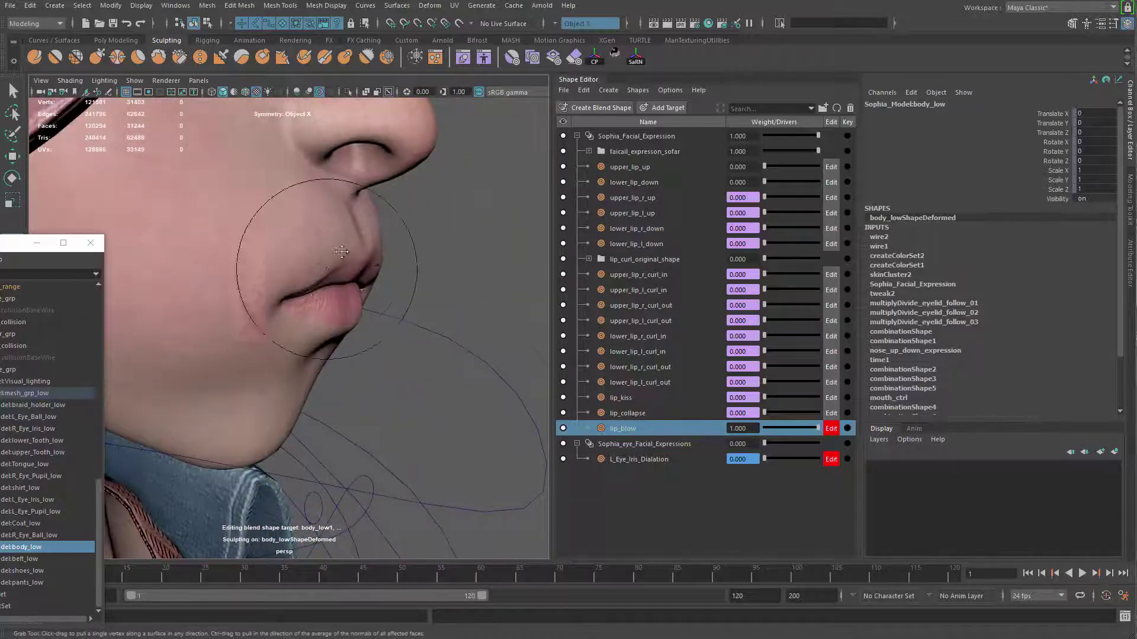
pyautogui.keyDown('alt'); pyautogui.moveTo(320, 326); pyautogui.dragTo(343, 306); pyautogui.keyUp('alt')
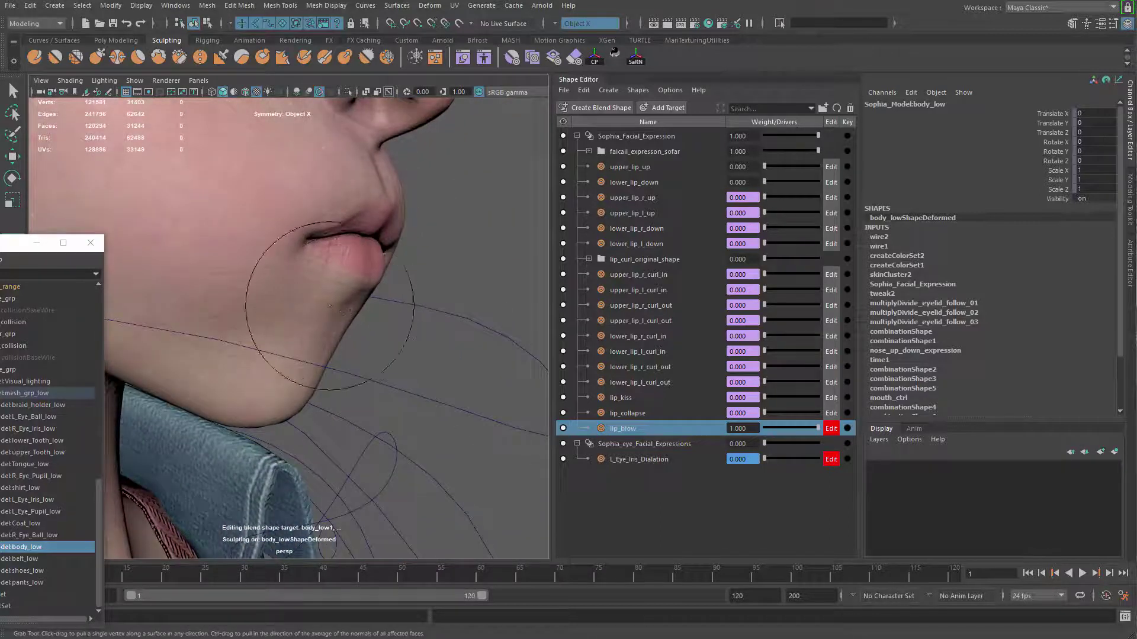
pyautogui.keyDown('alt'); pyautogui.moveTo(331, 308); pyautogui.dragTo(278, 308, button='right'); pyautogui.keyUp('alt')
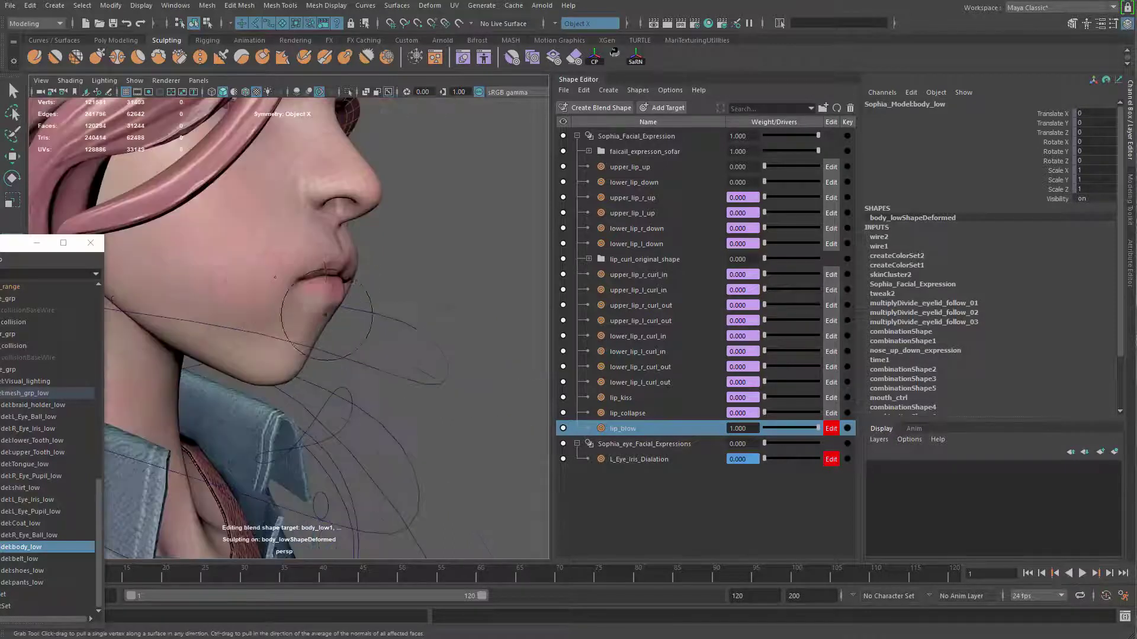
# Adjust the Grab brush size and push the skin around the mouth and lower cheek outward in side view
pyautogui.moveTo(356, 296)
pyautogui.keyDown('alt'); pyautogui.mouseDown()
pyautogui.moveTo(243, 296)
pyautogui.moveTo(189, 281)
pyautogui.mouseUp(); pyautogui.keyUp('alt')
pyautogui.keyDown('alt'); pyautogui.moveTo(331, 296); pyautogui.dragTo(373, 290, button='right'); pyautogui.keyUp('alt')
pyautogui.press('b')
pyautogui.moveTo(375, 280); pyautogui.dragTo(391, 281)
pyautogui.moveTo(408, 224)
pyautogui.keyDown('alt'); pyautogui.mouseDown()
pyautogui.moveTo(346, 232)
pyautogui.moveTo(406, 258)
pyautogui.moveTo(355, 259)
pyautogui.moveTo(349, 270)
pyautogui.moveTo(318, 231)
pyautogui.mouseUp(); pyautogui.keyUp('alt')
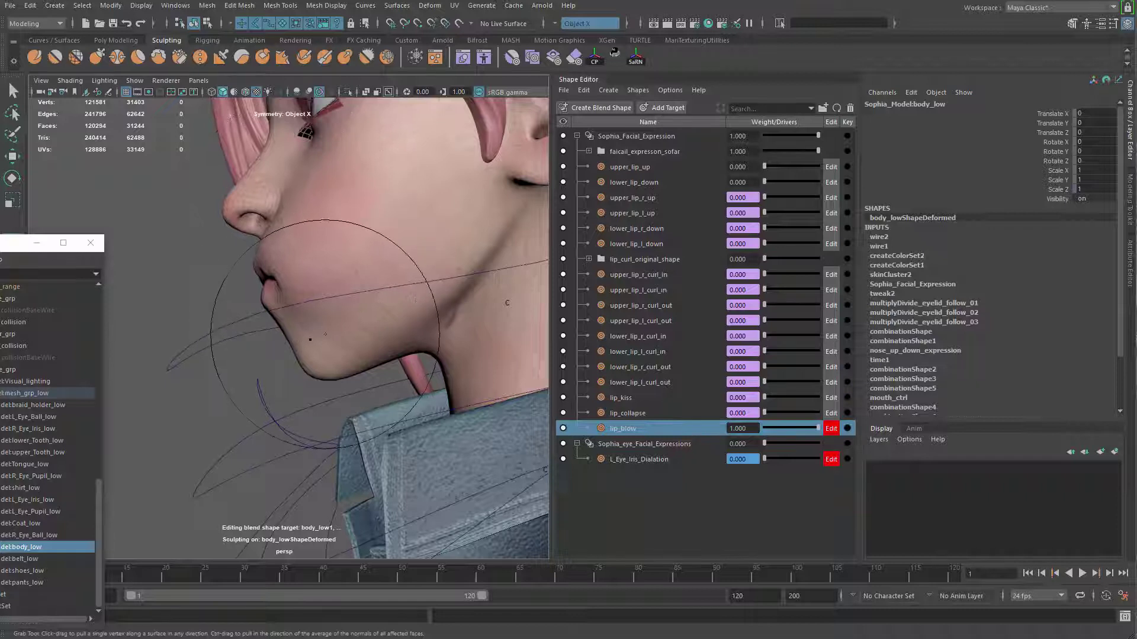
# Puff the cheeks outward symmetrically with the Grab tool from the front view
pyautogui.keyDown('alt'); pyautogui.moveTo(370, 306); pyautogui.dragTo(450, 302); pyautogui.keyUp('alt')
pyautogui.keyDown('alt'); pyautogui.moveTo(415, 395); pyautogui.dragTo(467, 342, button='middle'); pyautogui.keyUp('alt')
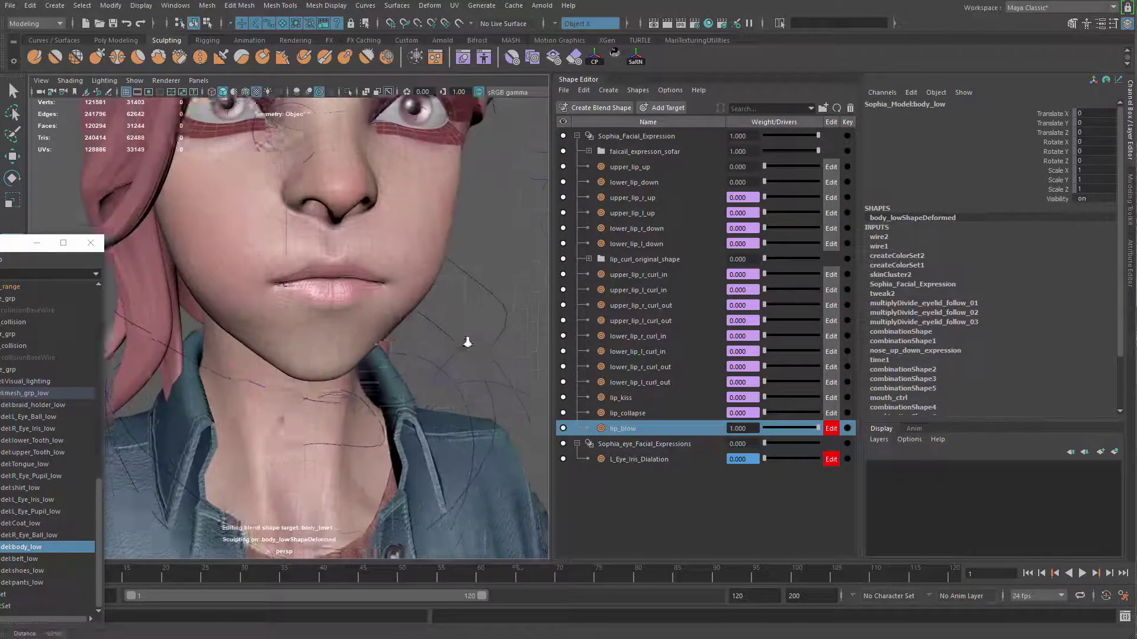
pyautogui.keyDown('alt'); pyautogui.moveTo(424, 271); pyautogui.dragTo(414, 360, button='middle'); pyautogui.keyUp('alt')
pyautogui.keyDown('alt'); pyautogui.moveTo(413, 360); pyautogui.dragTo(355, 303, button='right'); pyautogui.keyUp('alt')
pyautogui.keyDown('alt'); pyautogui.moveTo(356, 303); pyautogui.dragTo(329, 318); pyautogui.keyUp('alt')
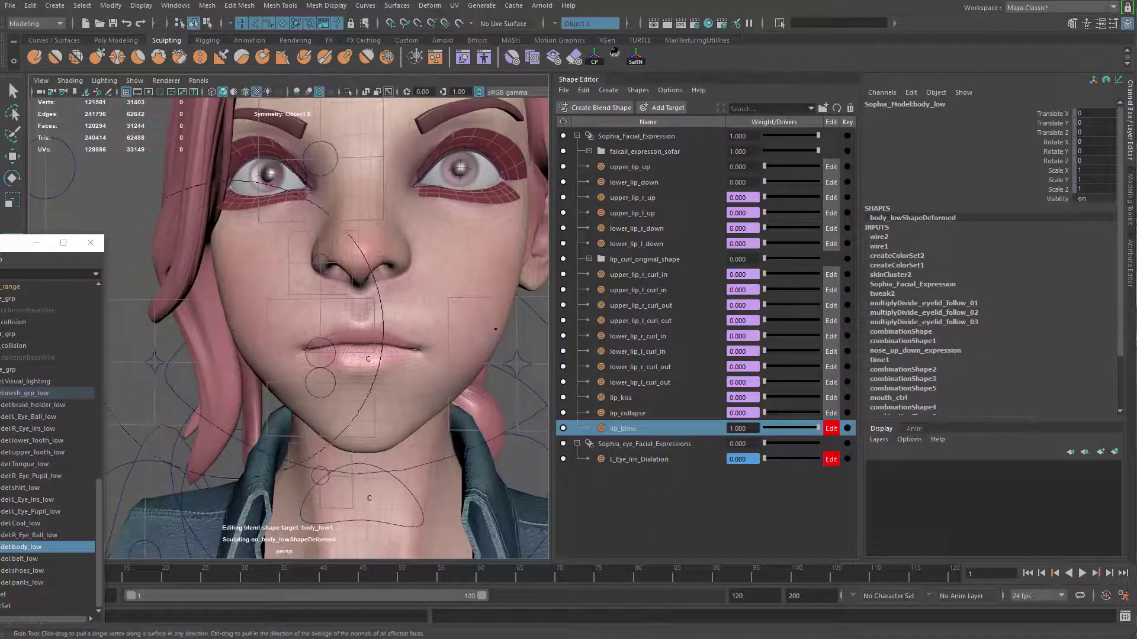
pyautogui.moveTo(233, 329)
pyautogui.mouseDown()
pyautogui.moveTo(223, 329)
pyautogui.moveTo(350, 350)
pyautogui.moveTo(291, 370)
pyautogui.moveTo(264, 360)
pyautogui.moveTo(309, 360)
pyautogui.mouseUp()
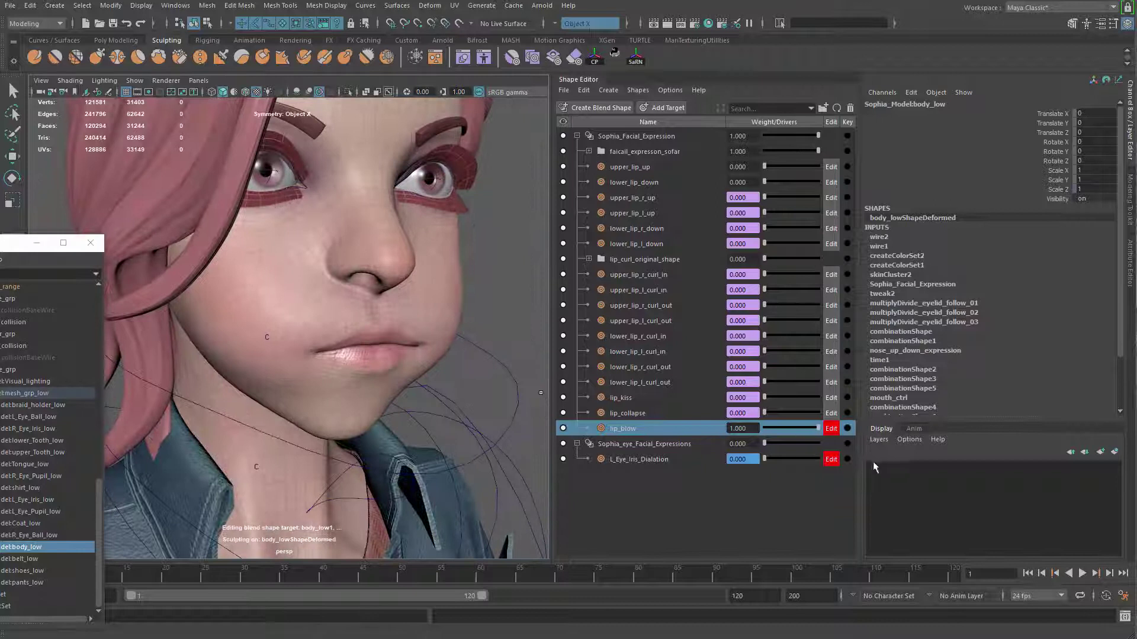
# Test the lip_blow weight by sweeping it down and back to 1, and inspect the puffed cheeks
pyautogui.moveTo(816, 429); pyautogui.dragTo(556, 431)
pyautogui.keyDown('alt'); pyautogui.moveTo(473, 379); pyautogui.dragTo(379, 325); pyautogui.keyUp('alt')
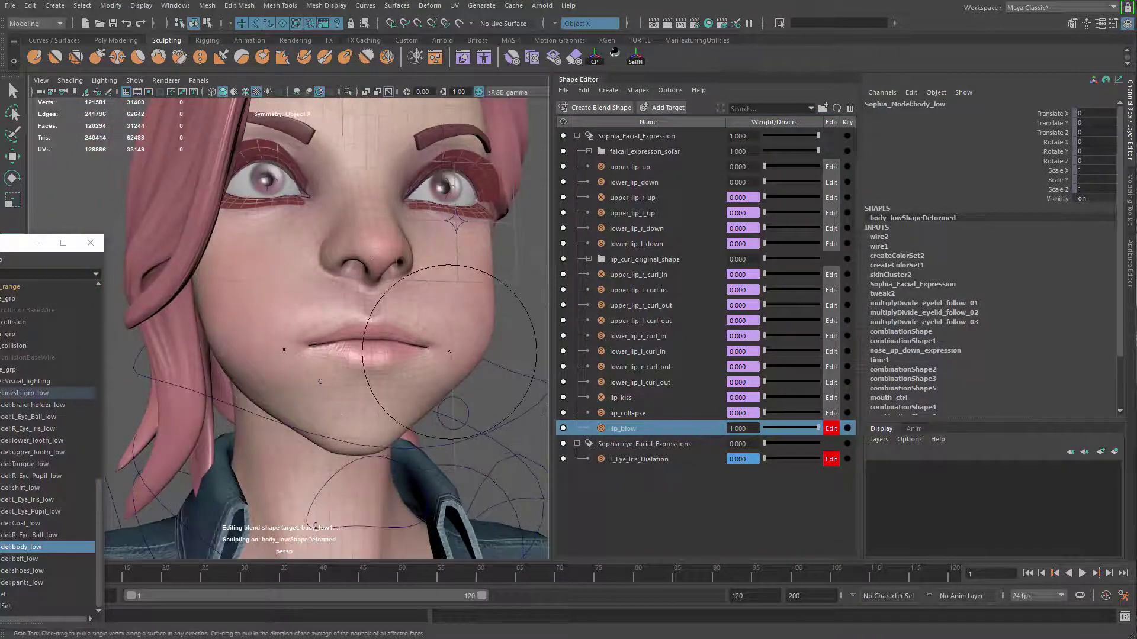
pyautogui.moveTo(459, 354)
pyautogui.keyDown('alt'); pyautogui.mouseDown()
pyautogui.moveTo(439, 338)
pyautogui.moveTo(422, 347)
pyautogui.moveTo(437, 382)
pyautogui.moveTo(497, 402)
pyautogui.moveTo(506, 385)
pyautogui.moveTo(438, 386)
pyautogui.mouseUp(); pyautogui.keyUp('alt')
# Raise the ac_r_kiss control to about 0.625 in Translate Y to test it with lip_blow, and return it to 0
pyautogui.press('q')
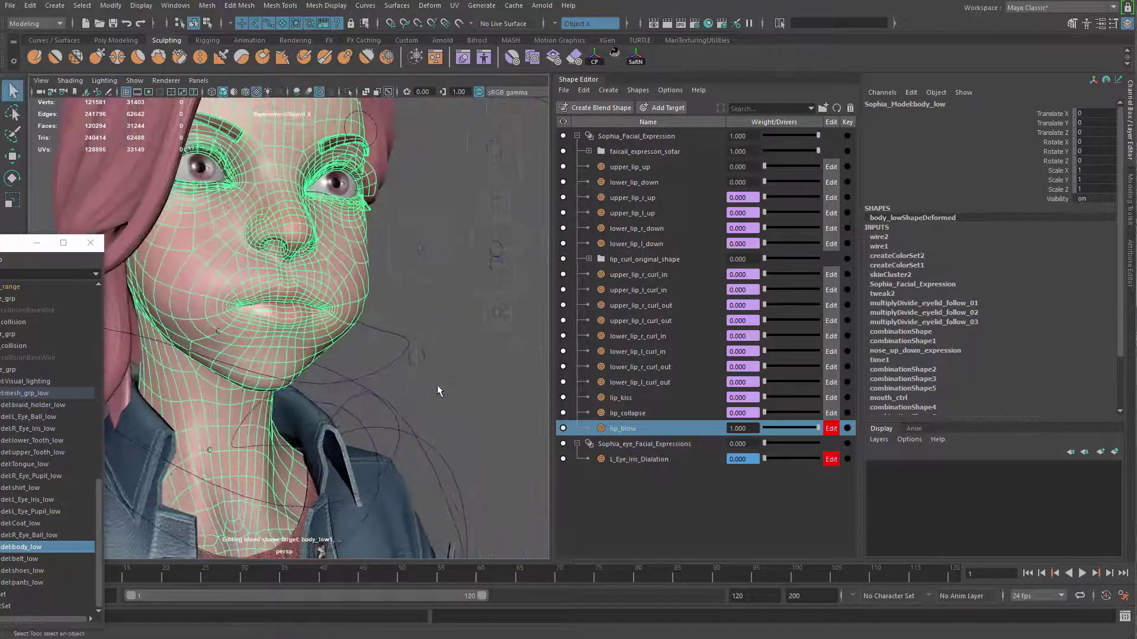
pyautogui.click(429, 376)
pyautogui.click(418, 357)
pyautogui.press('w')
pyautogui.moveTo(418, 296); pyautogui.dragTo(421, 277)
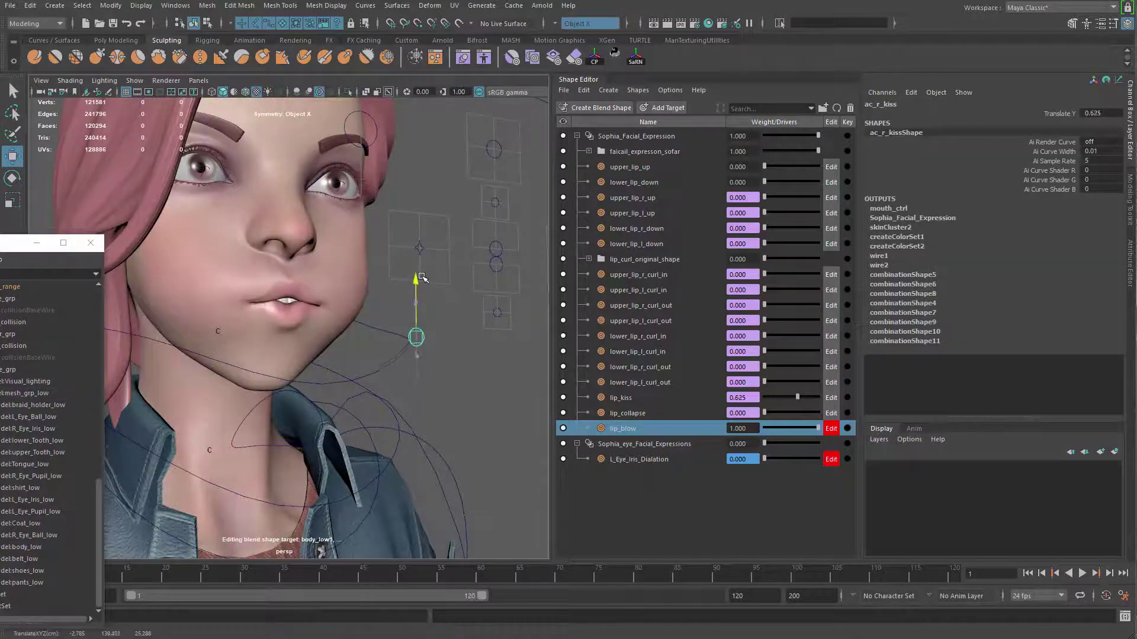
pyautogui.keyDown('alt'); pyautogui.moveTo(427, 361); pyautogui.dragTo(343, 367); pyautogui.keyUp('alt')
pyautogui.keyDown('alt'); pyautogui.moveTo(374, 388); pyautogui.dragTo(252, 298); pyautogui.keyUp('alt')
pyautogui.press('q')
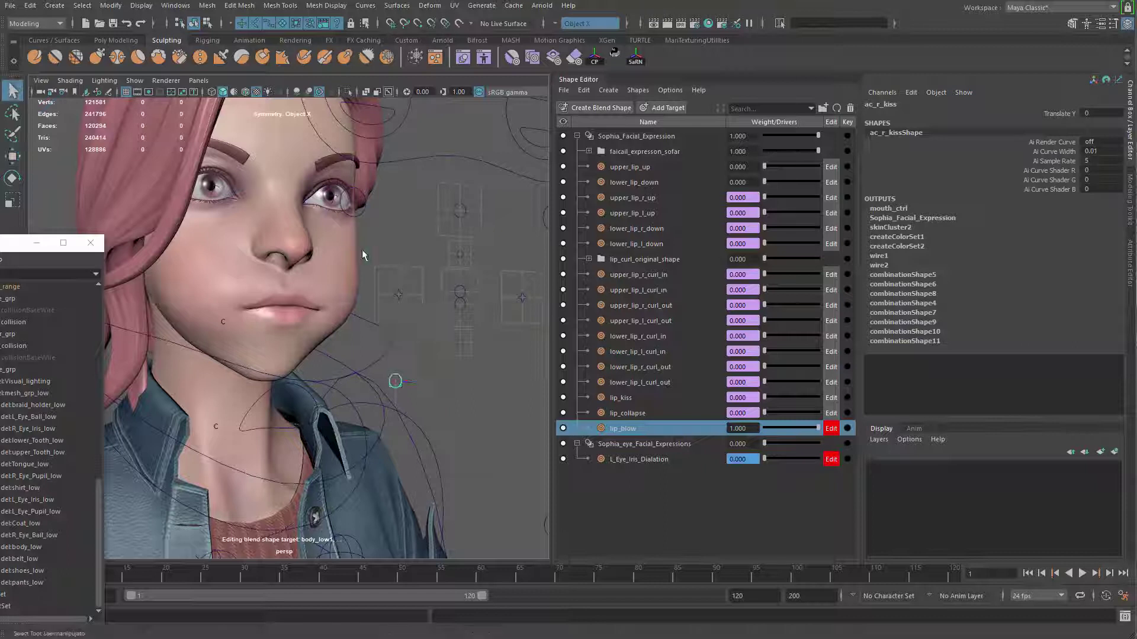
# Select the body_low mesh and open the BlendShape Divider tool
pyautogui.click(340, 261)
pyautogui.click(339, 333)
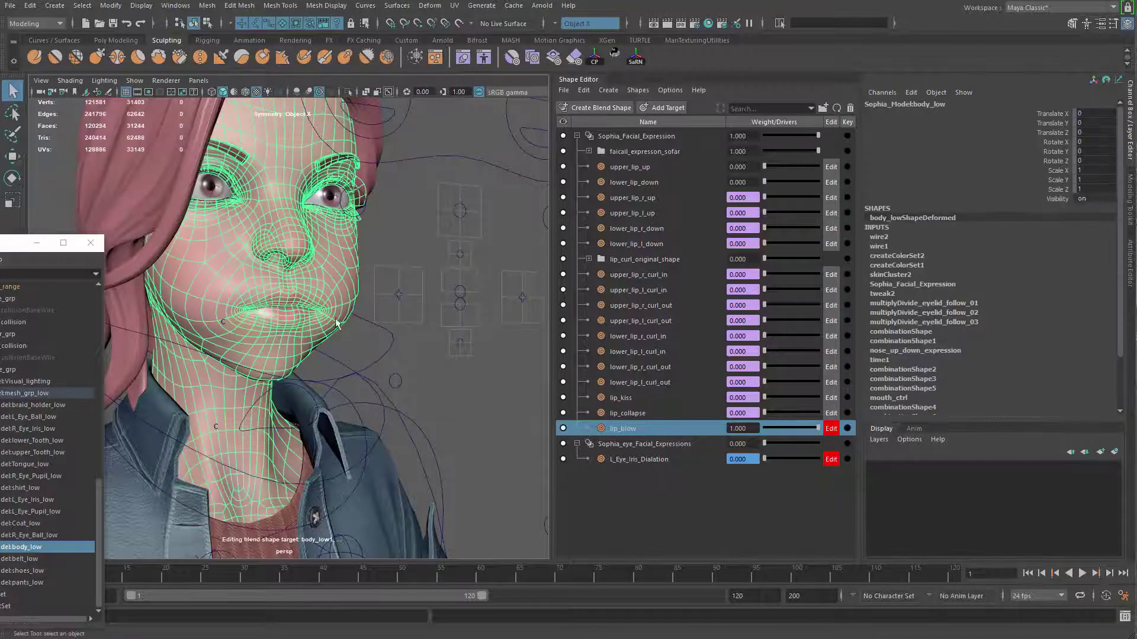
pyautogui.keyDown('alt'); pyautogui.moveTo(342, 318); pyautogui.dragTo(385, 332); pyautogui.keyUp('alt')
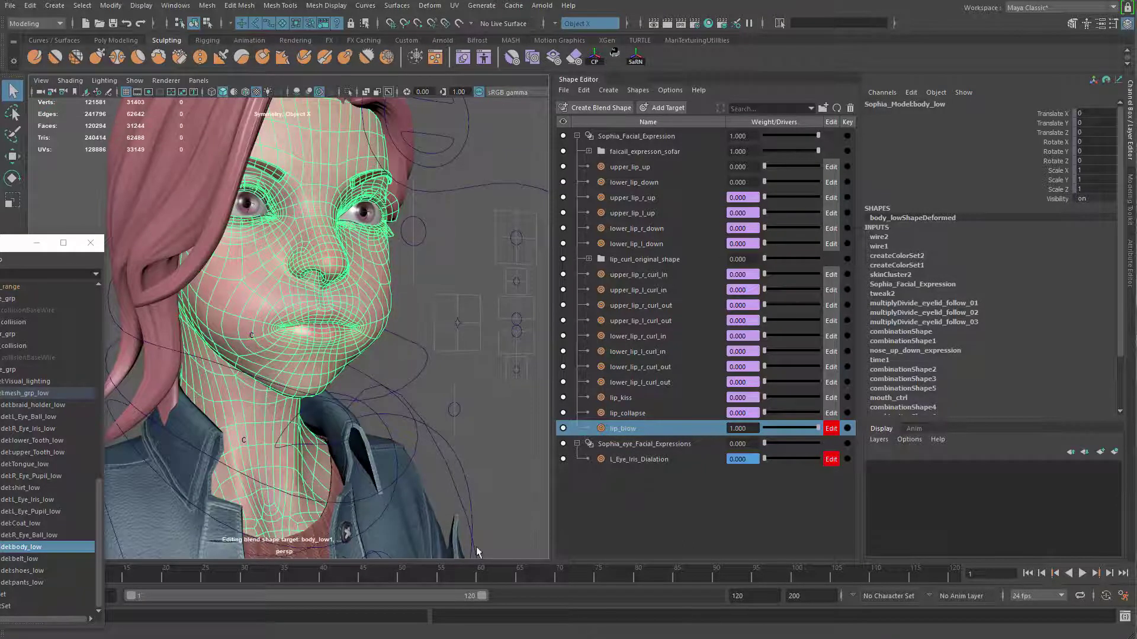
pyautogui.moveTo(407, 304)
pyautogui.keyDown('alt'); pyautogui.mouseDown()
pyautogui.moveTo(249, 299)
pyautogui.moveTo(438, 315)
pyautogui.moveTo(408, 307)
pyautogui.mouseUp(); pyautogui.keyUp('alt')
pyautogui.click(576, 57)
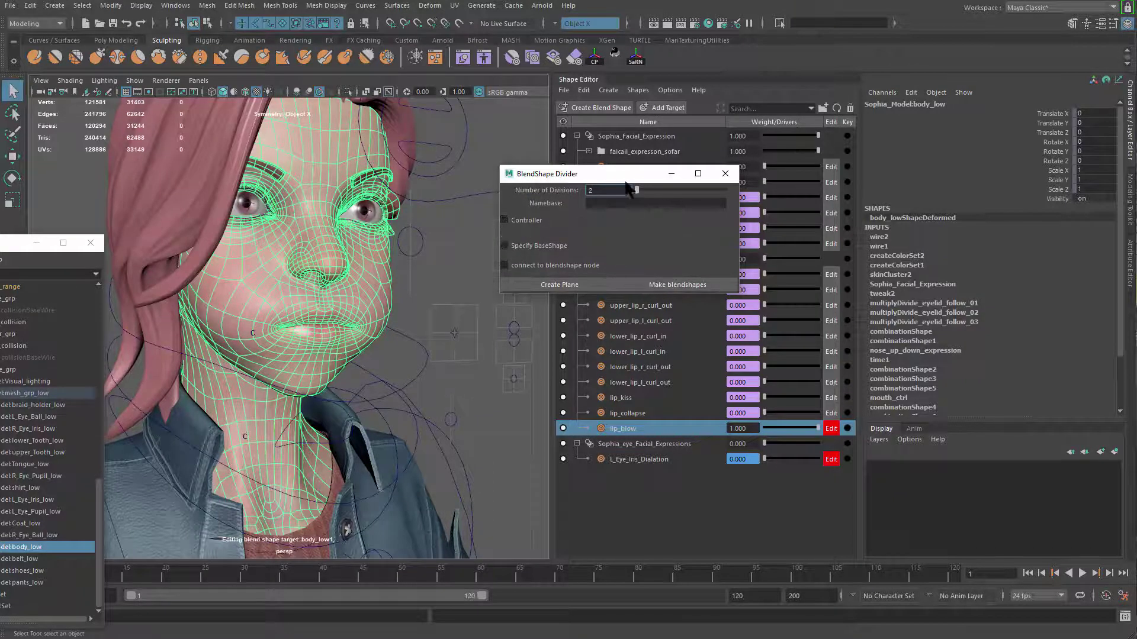
# Set the faicail_expresson_sofar group's weight to 0 and create the division planes for body_low with 2 divisions
pyautogui.moveTo(626, 178); pyautogui.dragTo(540, 184)
pyautogui.click(808, 153)
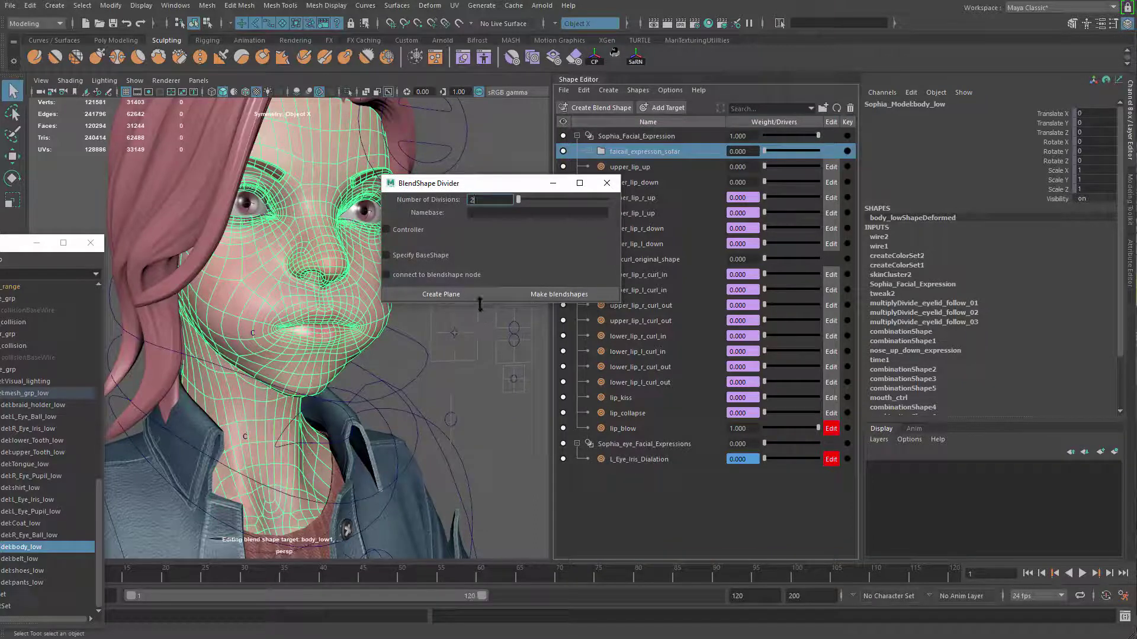
pyautogui.click(441, 294)
# Group the two division planes, center the group's pivot, and scale the group in X to about 0.183
pyautogui.keyDown('alt'); pyautogui.moveTo(346, 372); pyautogui.dragTo(237, 354); pyautogui.keyUp('alt')
pyautogui.keyDown('shift'); pyautogui.click(238, 359); pyautogui.keyUp('shift')
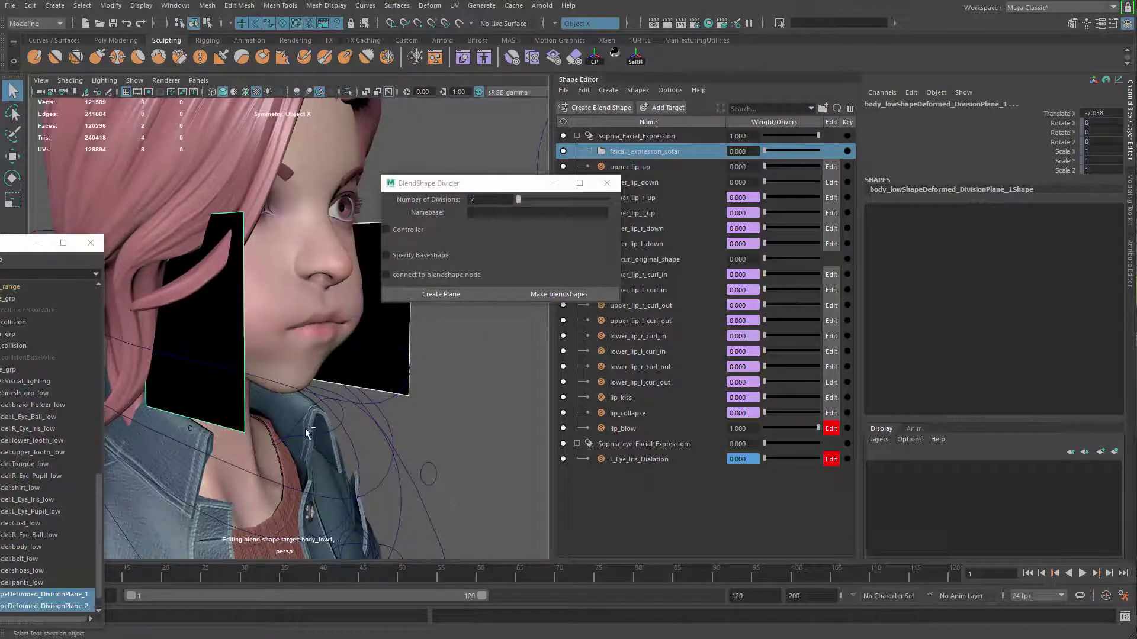
pyautogui.hotkey('ctrl', 'g')
pyautogui.keyDown('alt'); pyautogui.moveTo(407, 369); pyautogui.dragTo(392, 378); pyautogui.keyUp('alt')
pyautogui.click(594, 61)
pyautogui.keyDown('alt'); pyautogui.moveTo(367, 445); pyautogui.dragTo(302, 445); pyautogui.keyUp('alt')
pyautogui.press('r')
pyautogui.keyDown('alt'); pyautogui.moveTo(352, 346); pyautogui.dragTo(342, 345); pyautogui.keyUp('alt')
pyautogui.moveTo(336, 318); pyautogui.dragTo(326, 317)
pyautogui.press('q')
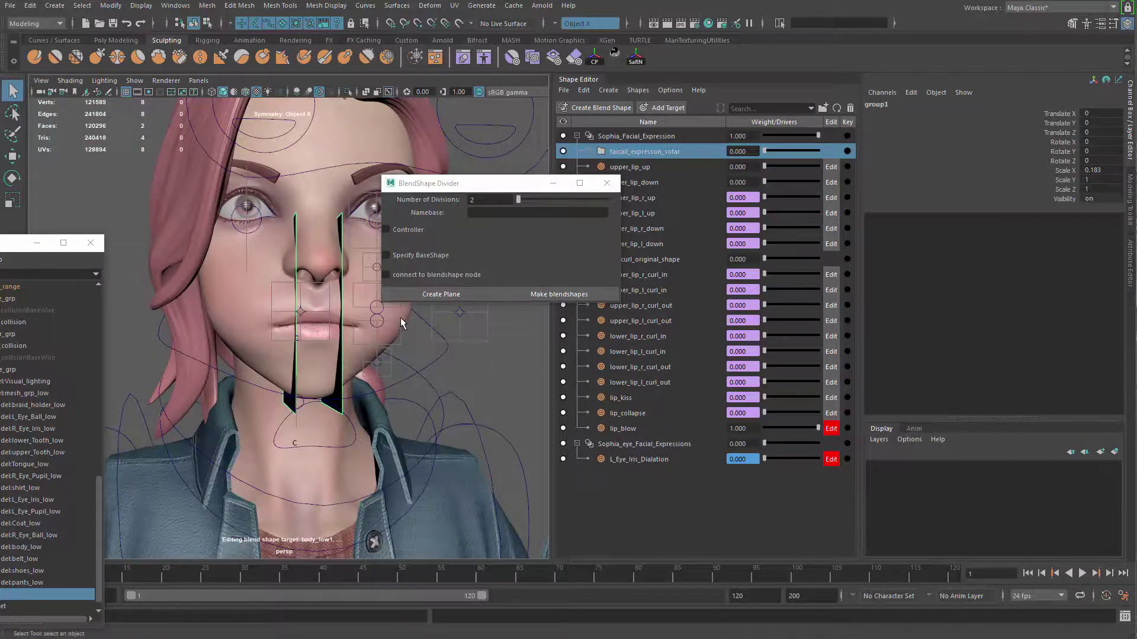
# Widen the spacing between the division planes by scaling their group in X to about 0.228
pyautogui.click(396, 323)
pyautogui.keyDown('alt'); pyautogui.moveTo(359, 381); pyautogui.dragTo(375, 389); pyautogui.keyUp('alt')
pyautogui.hotkey('ctrl', 'z')
pyautogui.press('r')
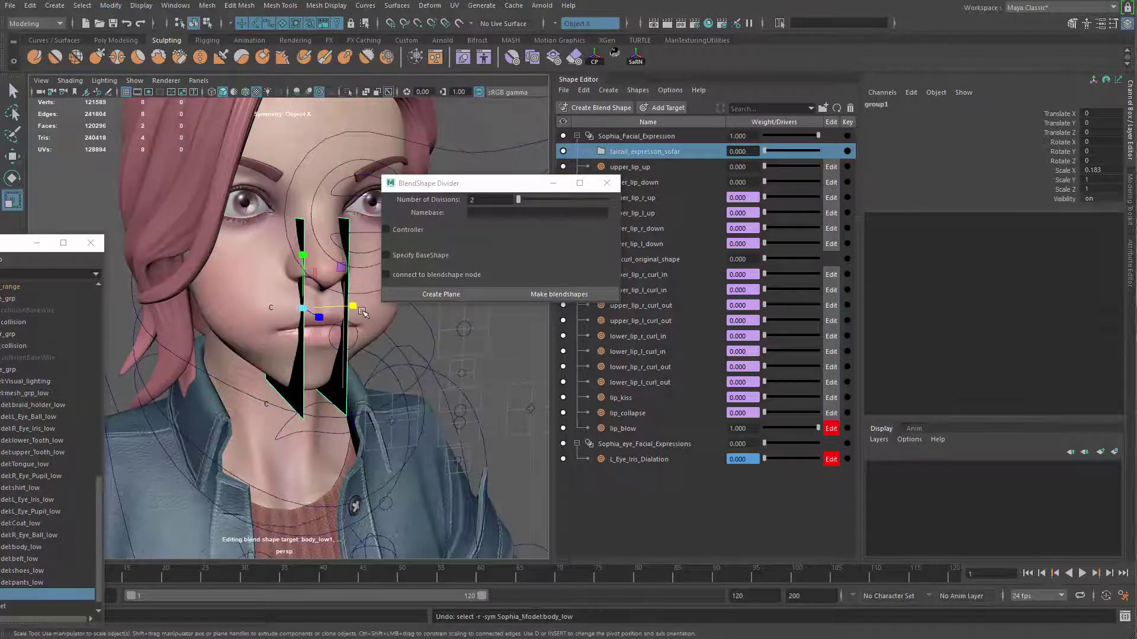
pyautogui.moveTo(362, 312); pyautogui.dragTo(379, 317)
pyautogui.press('q')
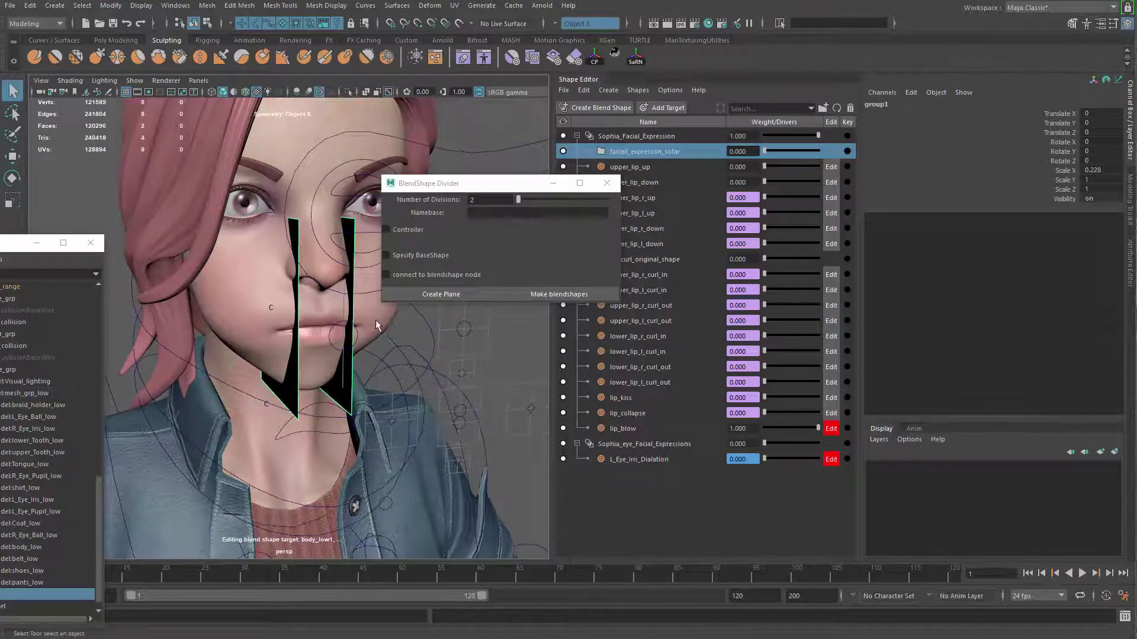
# Generate the divided blendshape meshes from body_low and bring the resulting meshes into view in the Outliner
pyautogui.click(375, 323)
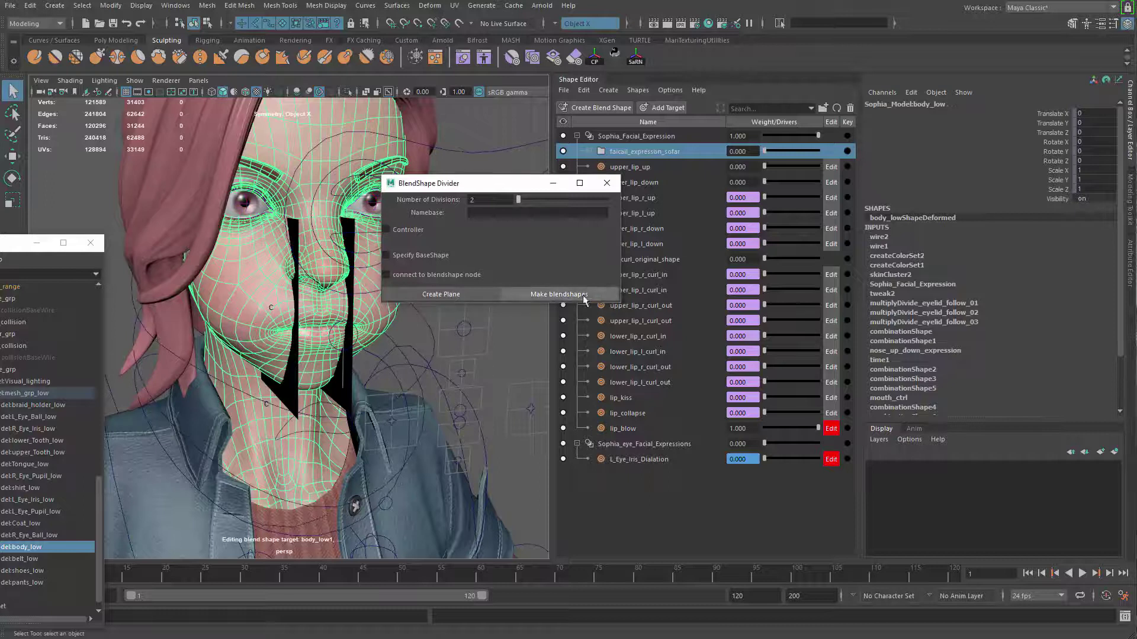
pyautogui.click(584, 296)
pyautogui.moveTo(12, 244); pyautogui.dragTo(297, 101)
pyautogui.scroll(-2, 382, 396)
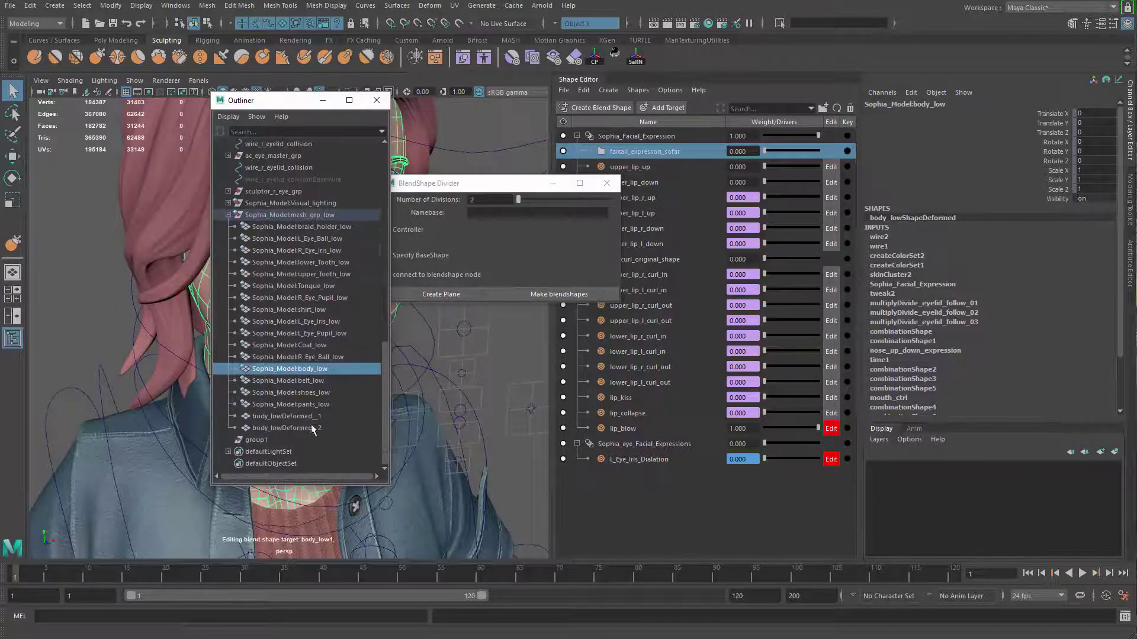
# Add the meshes body_lowDeformed__1 and body_lowDeformed__2 as targets of the Sophia_Facial_Expression blend shape
pyautogui.click(296, 416)
pyautogui.keyDown('shift'); pyautogui.click(310, 428); pyautogui.keyUp('shift')
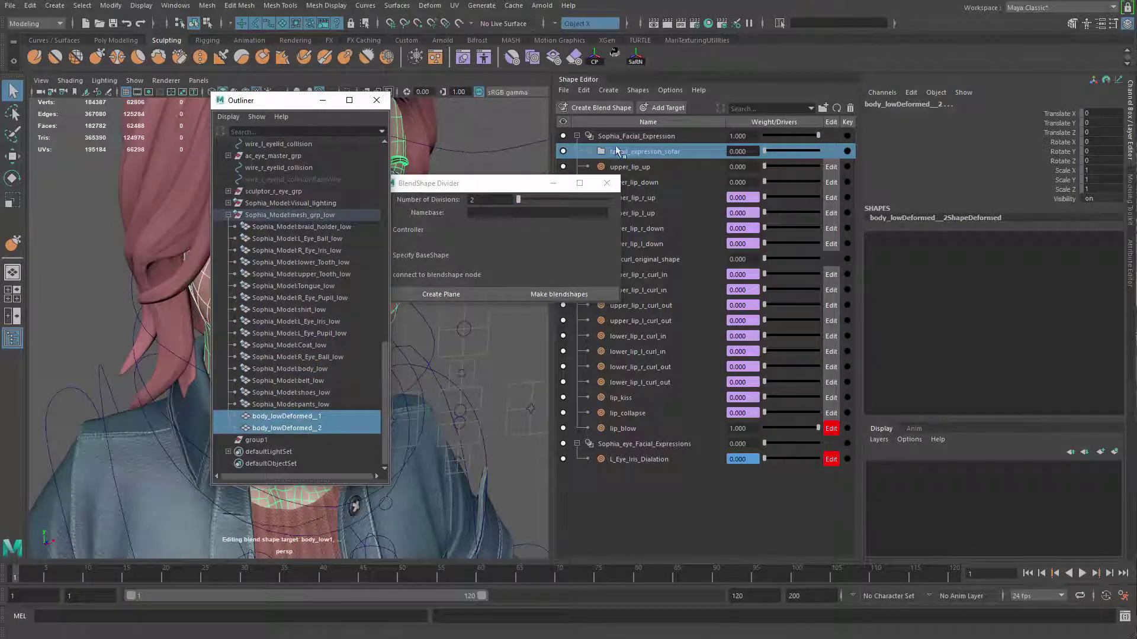
pyautogui.click(627, 137)
pyautogui.rightClick(641, 140)
pyautogui.click(660, 156)
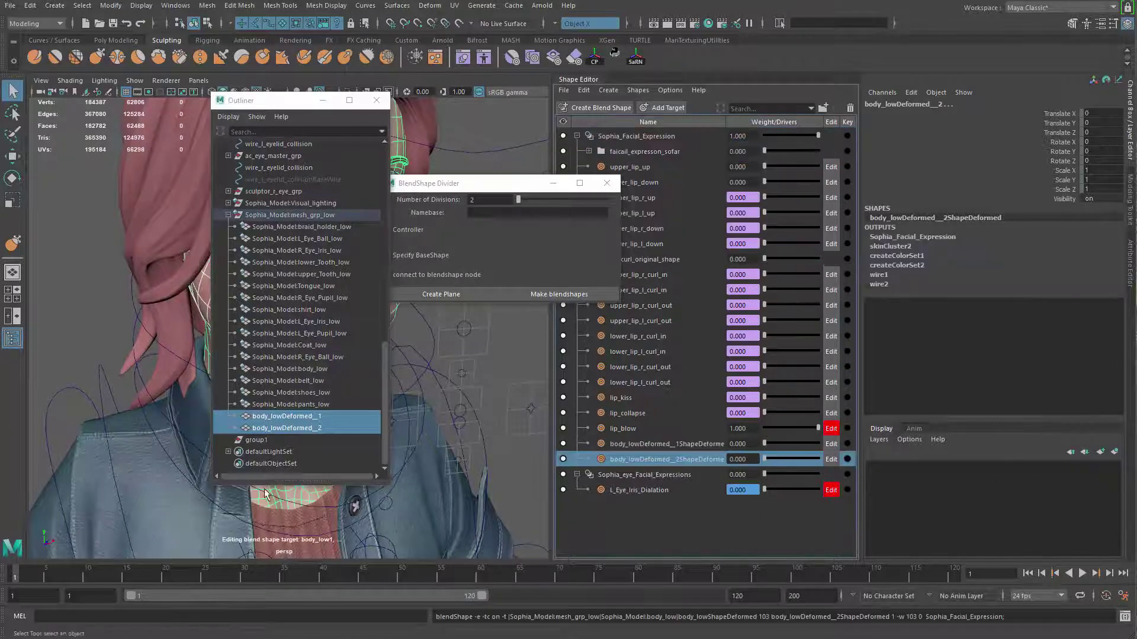
# Delete the two divided meshes and group1, and move the BlendShape Divider and Outliner windows off the face
pyautogui.keyDown('shift'); pyautogui.click(306, 441); pyautogui.keyUp('shift')
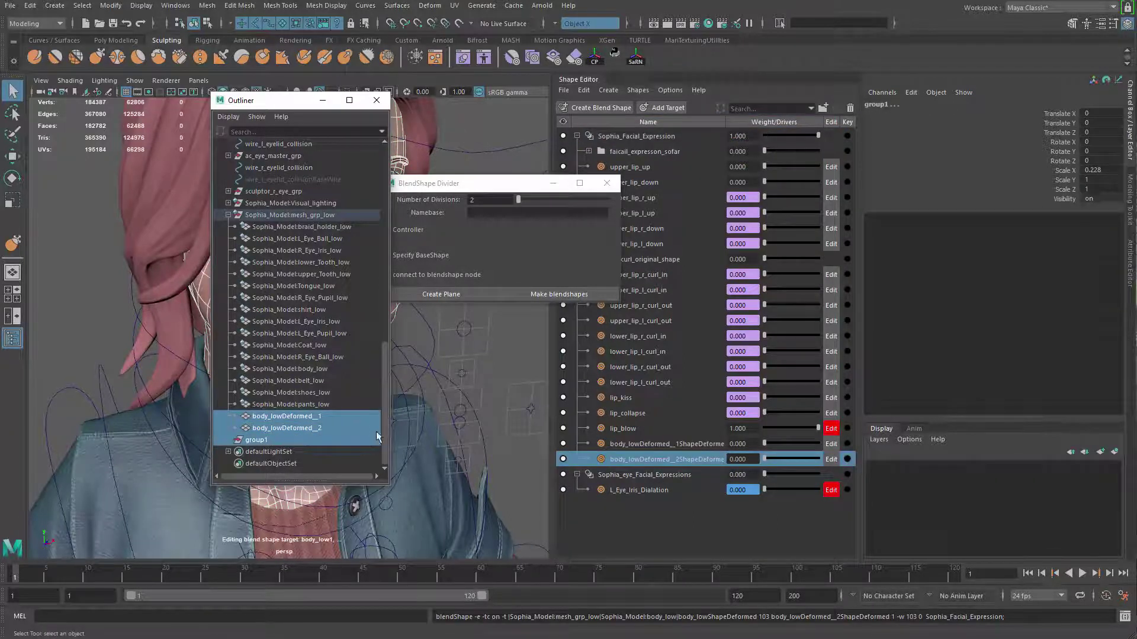
pyautogui.press('Delete')
pyautogui.moveTo(504, 186); pyautogui.dragTo(0, 289)
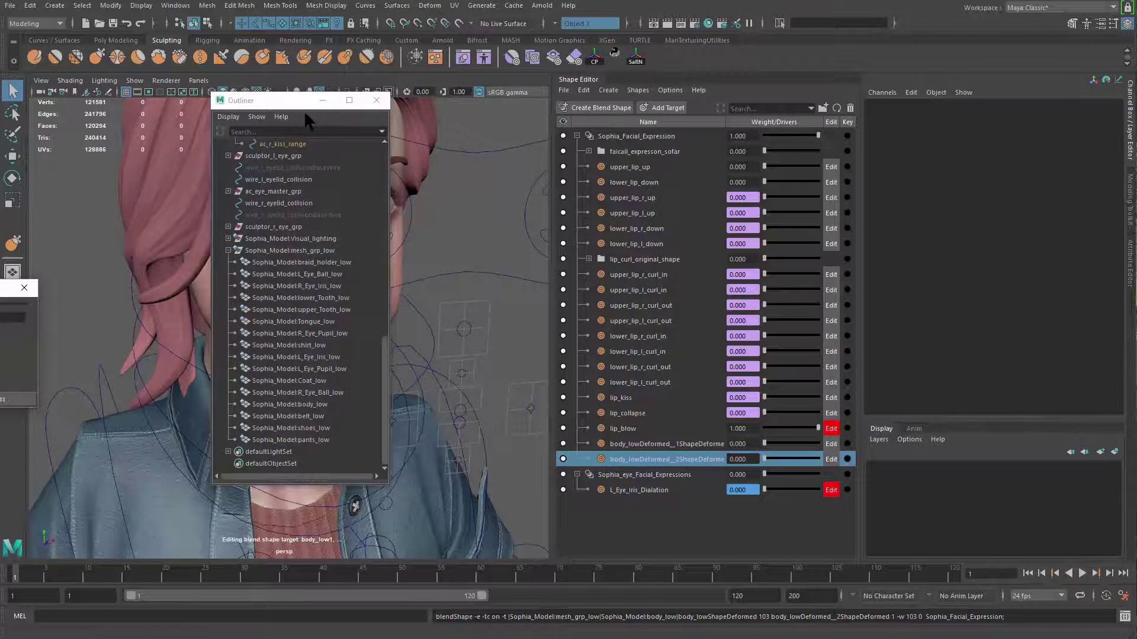
pyautogui.moveTo(303, 110); pyautogui.dragTo(111, 104)
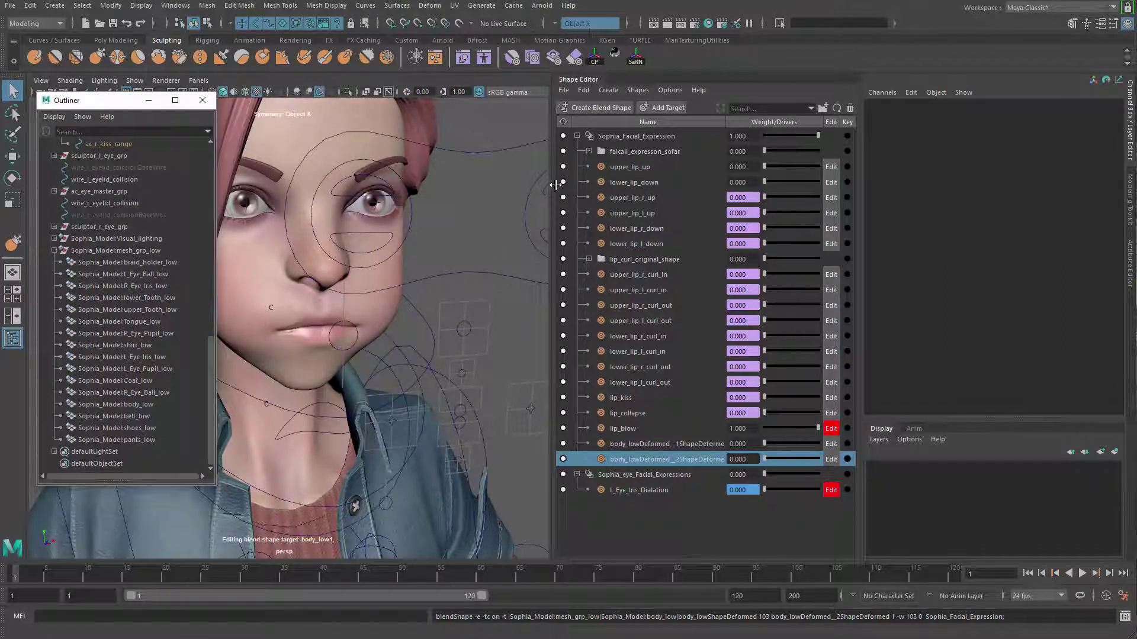
# Rename the body_lowDeformed__1 target as lip_r_blow, reusing the lip_blow name
pyautogui.click(630, 171)
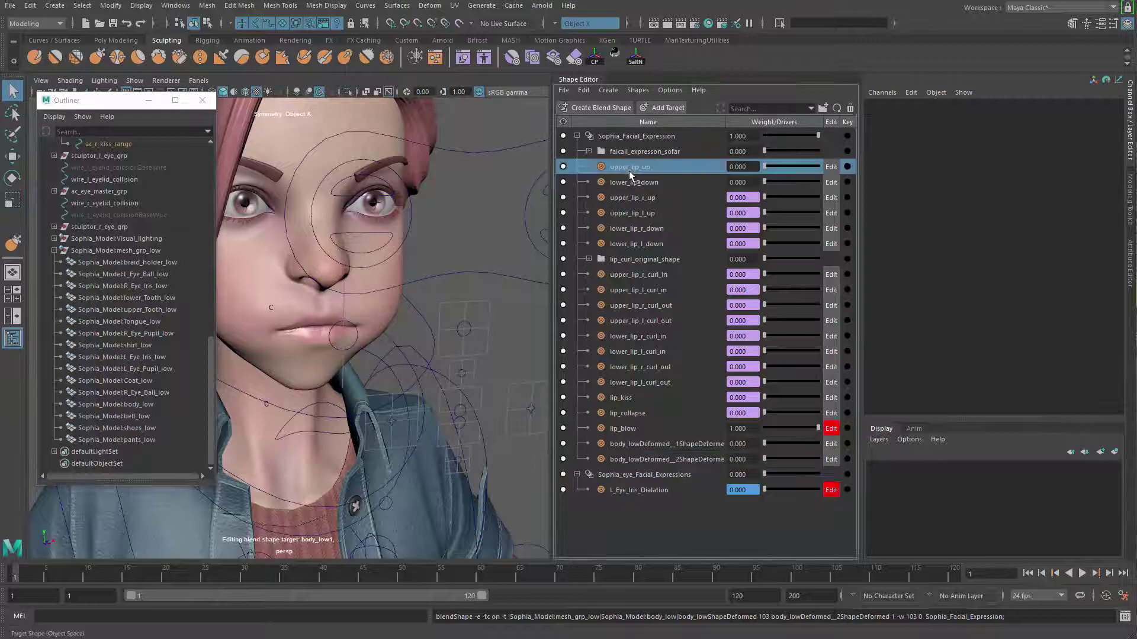
pyautogui.keyDown('shift'); pyautogui.click(641, 461); pyautogui.keyUp('shift')
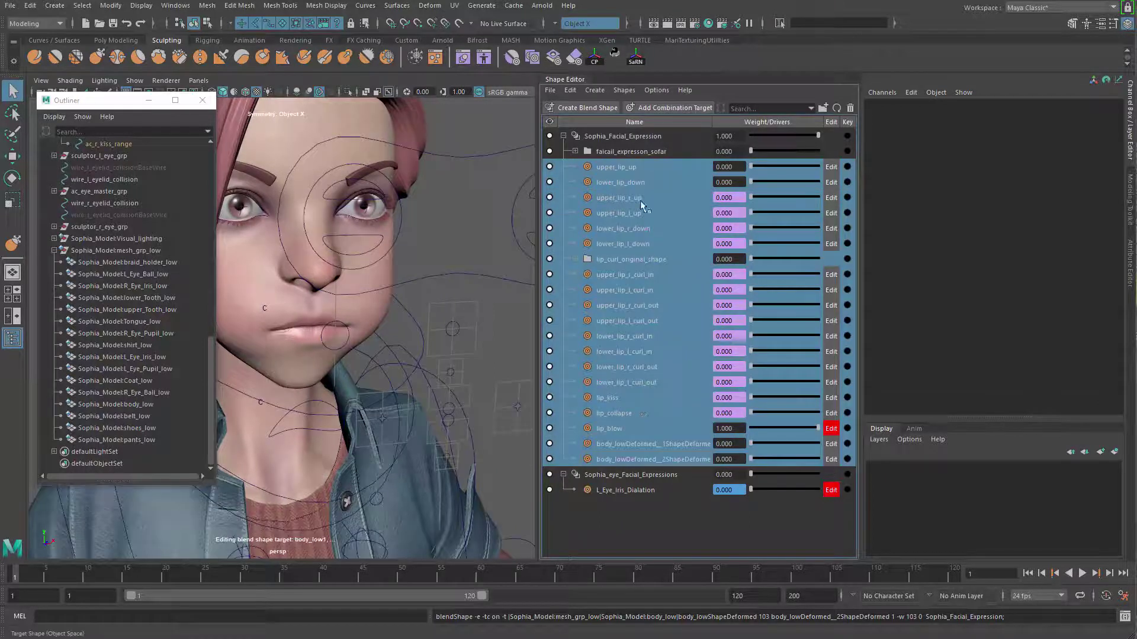
pyautogui.doubleClick(616, 443)
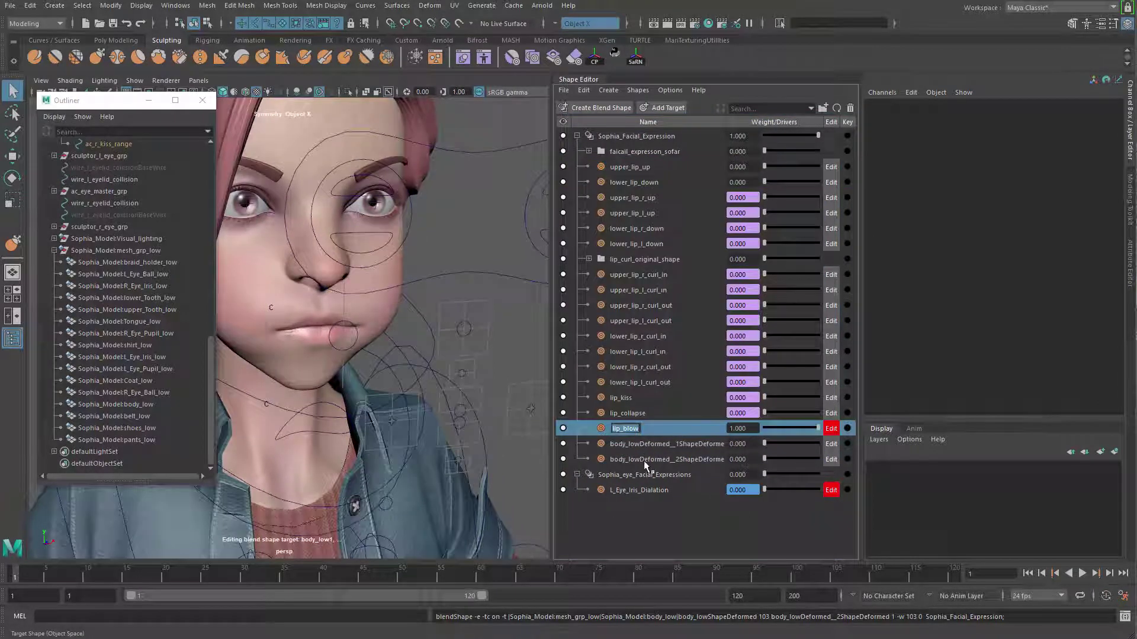
pyautogui.write('lip_blow')
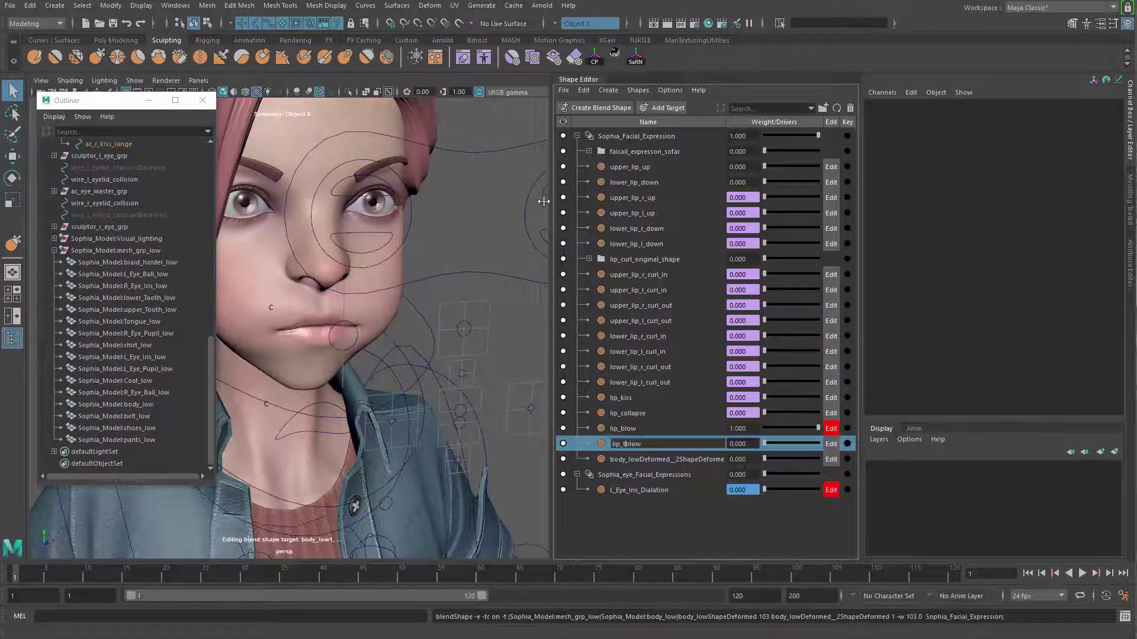
pyautogui.press('Return')
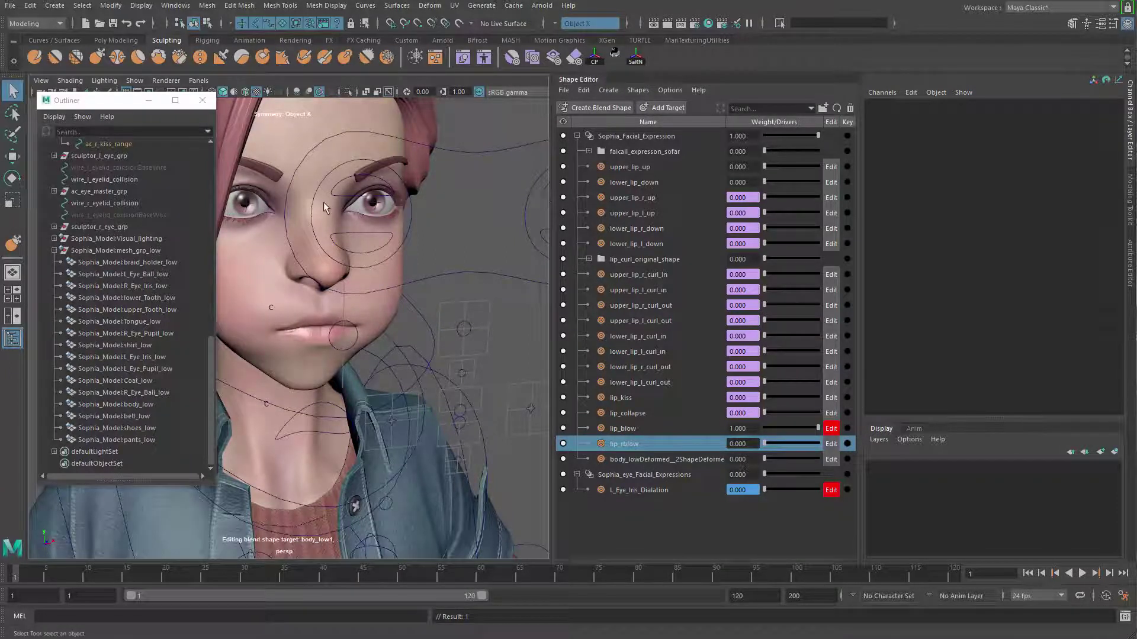
pyautogui.doubleClick(628, 444)
pyautogui.write('_')
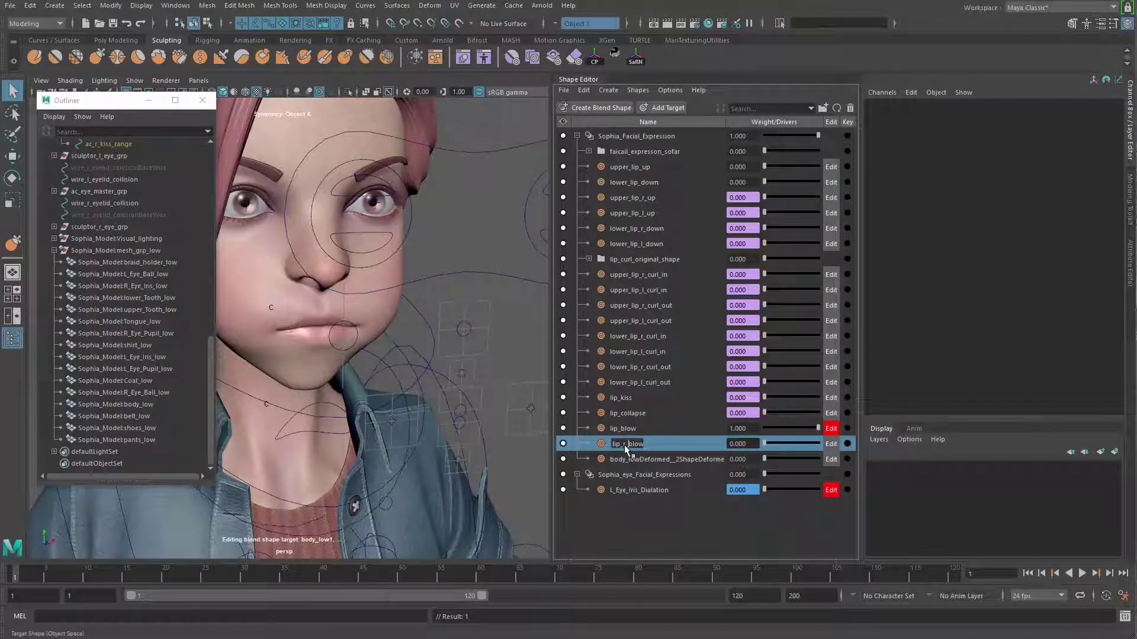
# Rename the body_lowDeformed__2 target as lip_l_blow
pyautogui.doubleClick(670, 461)
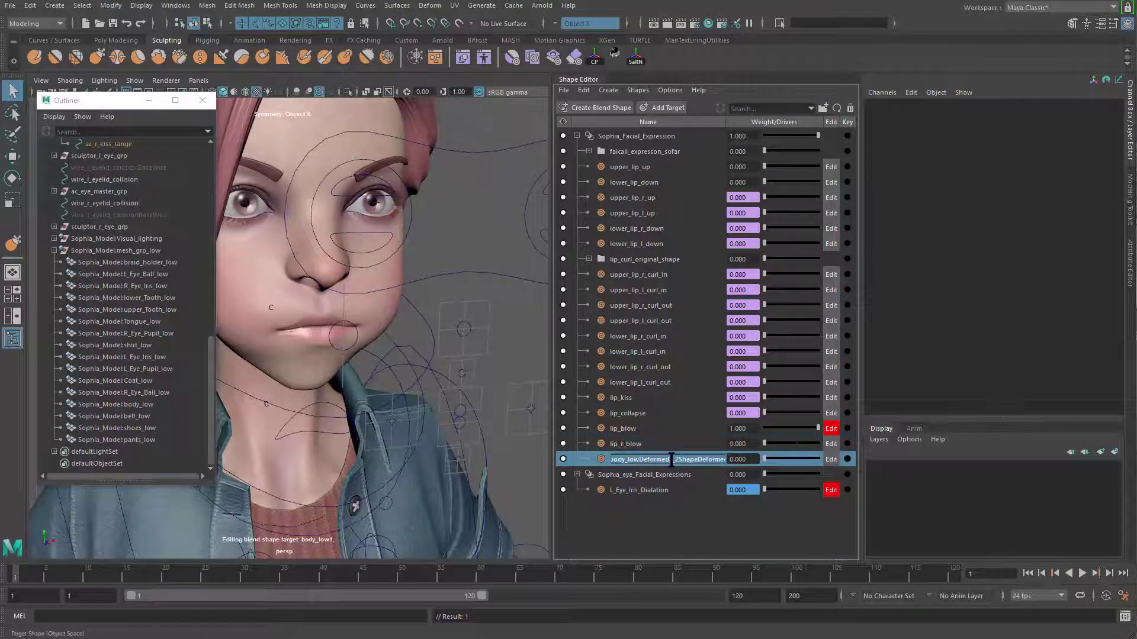
pyautogui.write('lip_r_blow')
pyautogui.click(626, 460)
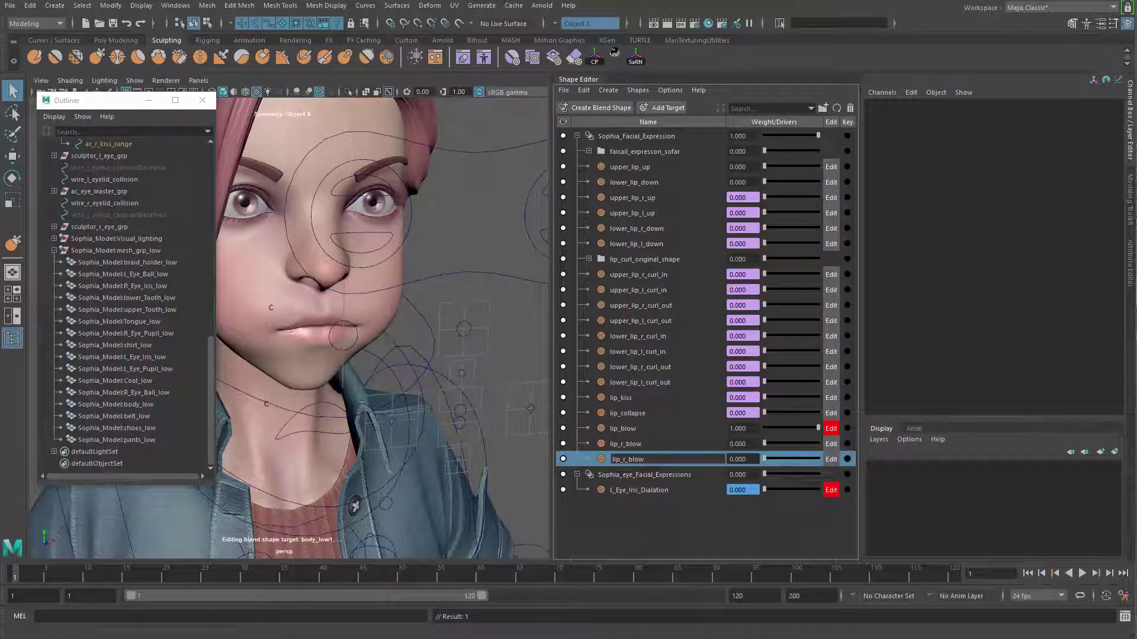
pyautogui.press('Return')
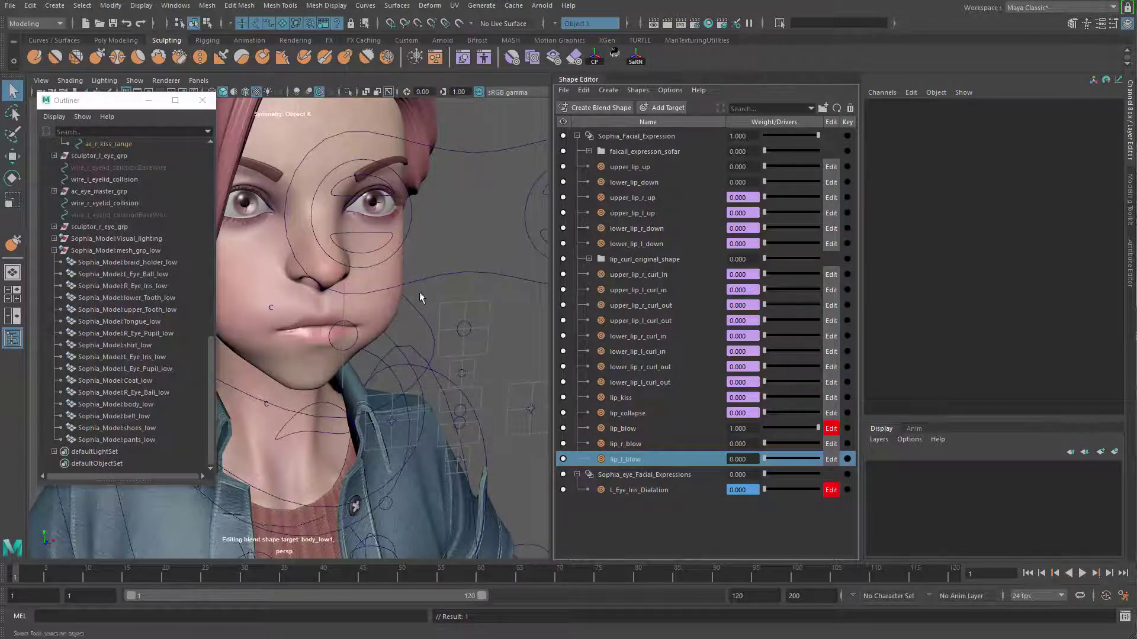
# Set the lip_blow weight to 0, test the lip_r_blow and lip_l_blow weights, and return both to 0
pyautogui.keyDown('alt'); pyautogui.moveTo(419, 292); pyautogui.dragTo(488, 379); pyautogui.keyUp('alt')
pyautogui.click(740, 432)
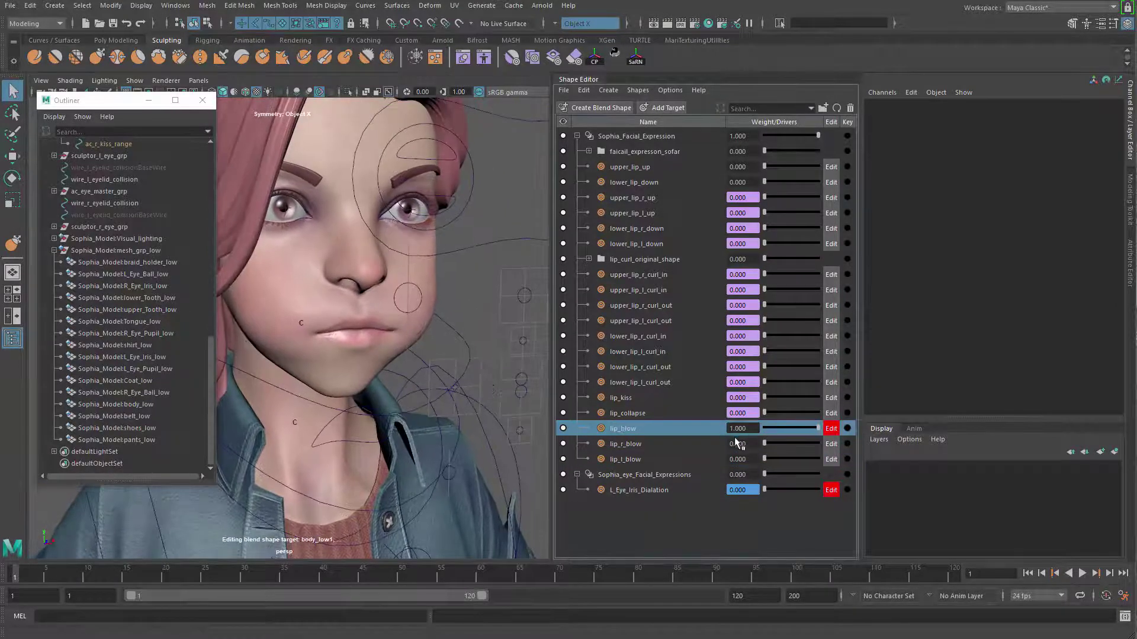
pyautogui.moveTo(817, 428); pyautogui.dragTo(761, 445)
pyautogui.click(741, 447)
pyautogui.moveTo(817, 460); pyautogui.dragTo(758, 463)
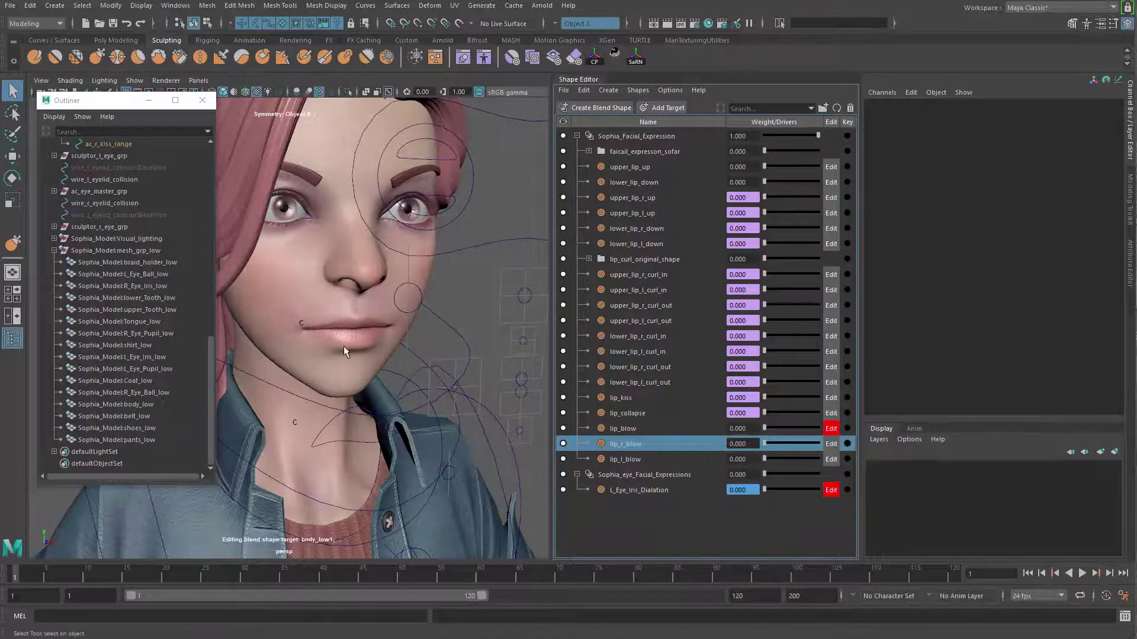
# Duplicate the upper lip control group and move the copy below the other controls, to about 2.172 in X and -3.676 in Y
pyautogui.keyDown('alt'); pyautogui.moveTo(343, 346); pyautogui.dragTo(427, 339); pyautogui.keyUp('alt')
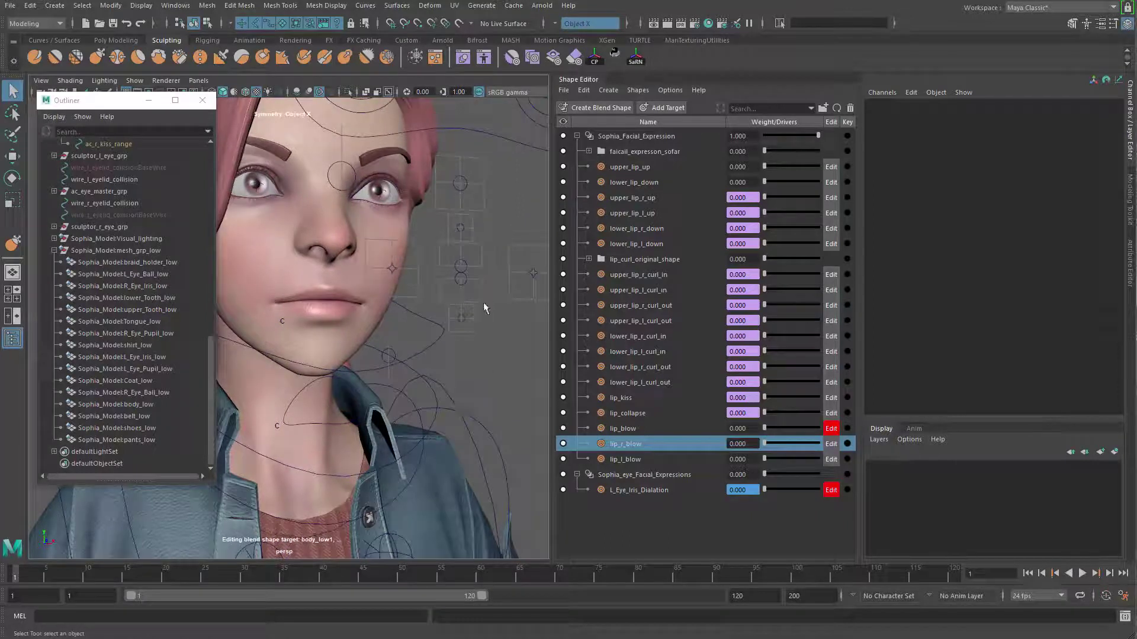
pyautogui.click(460, 278)
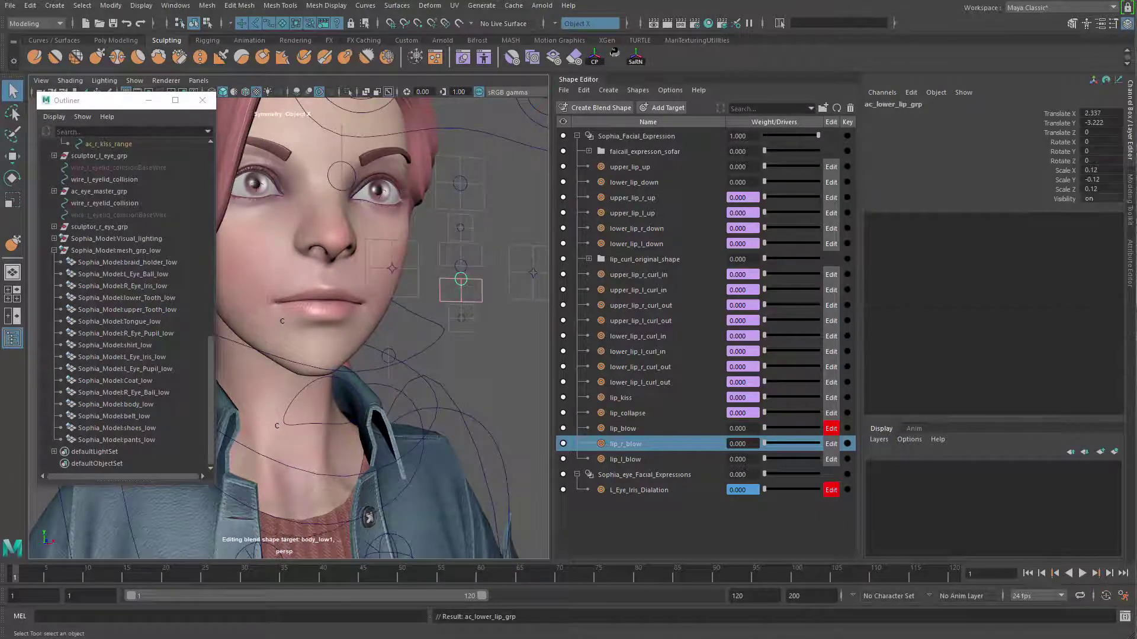
pyautogui.click(460, 260)
pyautogui.press('w')
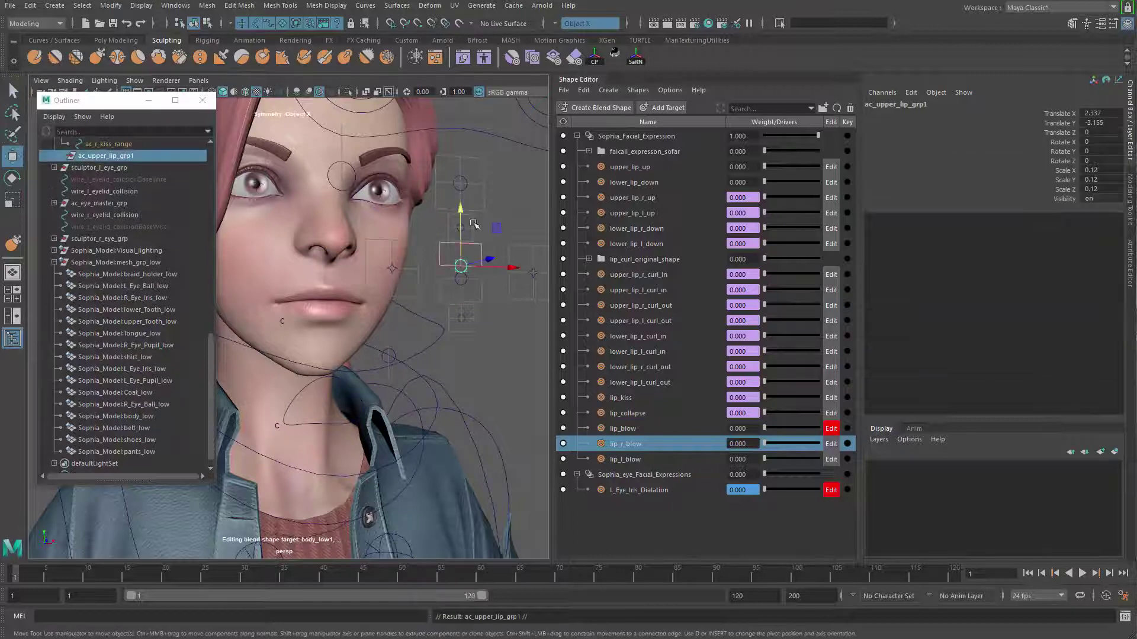
pyautogui.moveTo(493, 270); pyautogui.dragTo(494, 370, button='middle')
pyautogui.moveTo(493, 370); pyautogui.dragTo(463, 370)
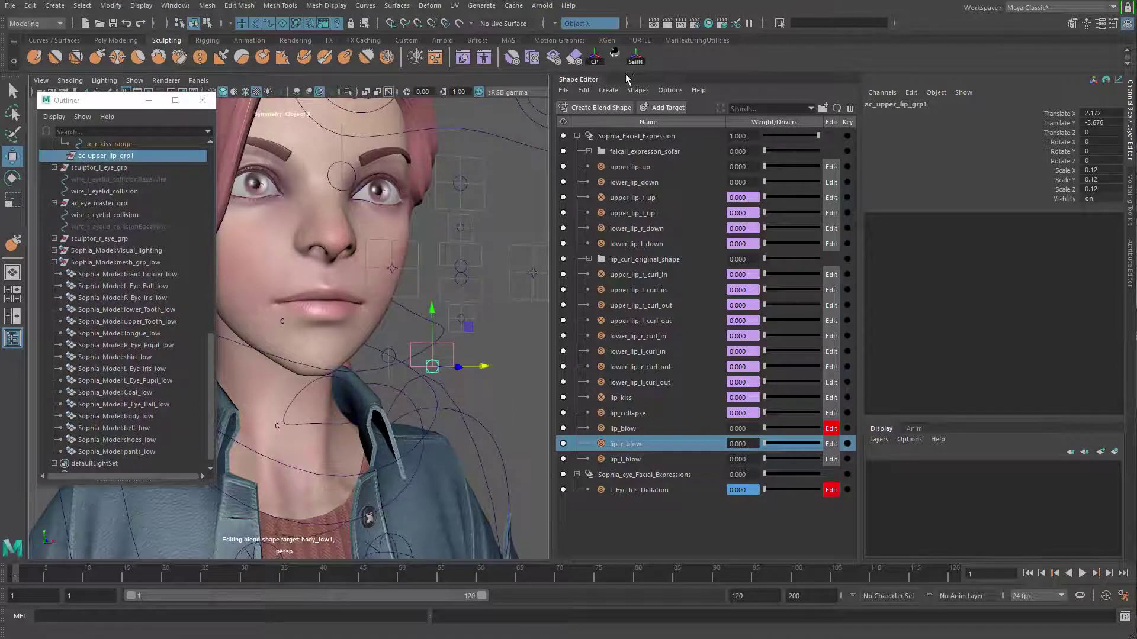
# Replace upper_lip with blow in the names throughout the duplicated group's hierarchy
pyautogui.click(635, 58)
pyautogui.moveTo(279, 246); pyautogui.dragTo(524, 249)
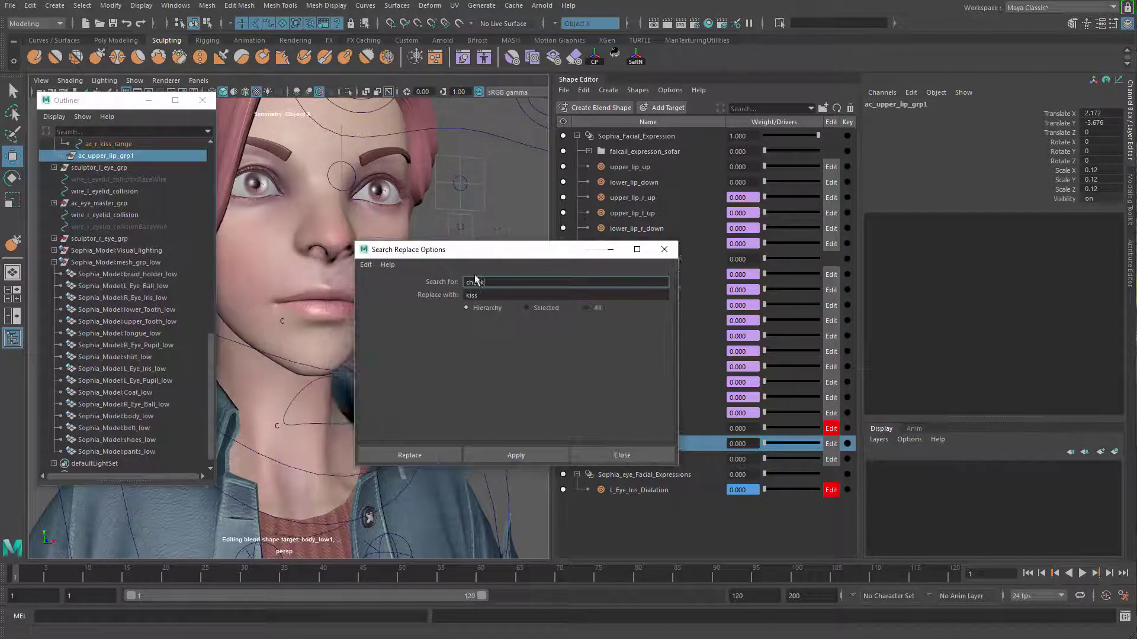
pyautogui.doubleClick(476, 282)
pyautogui.write('upper_lip')
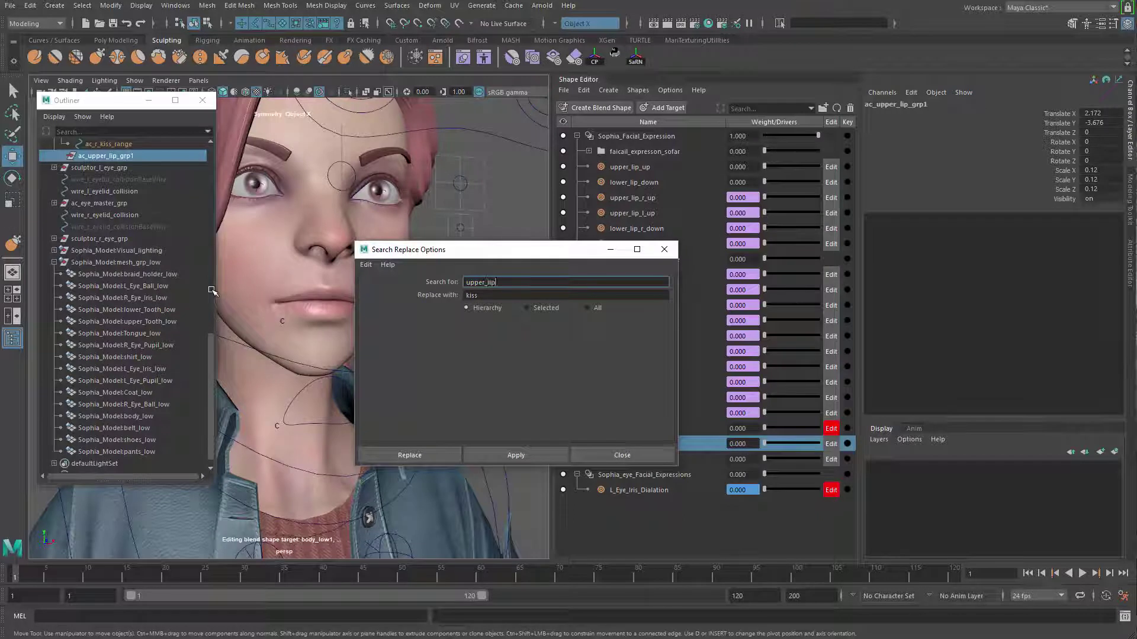
pyautogui.press('Tab')
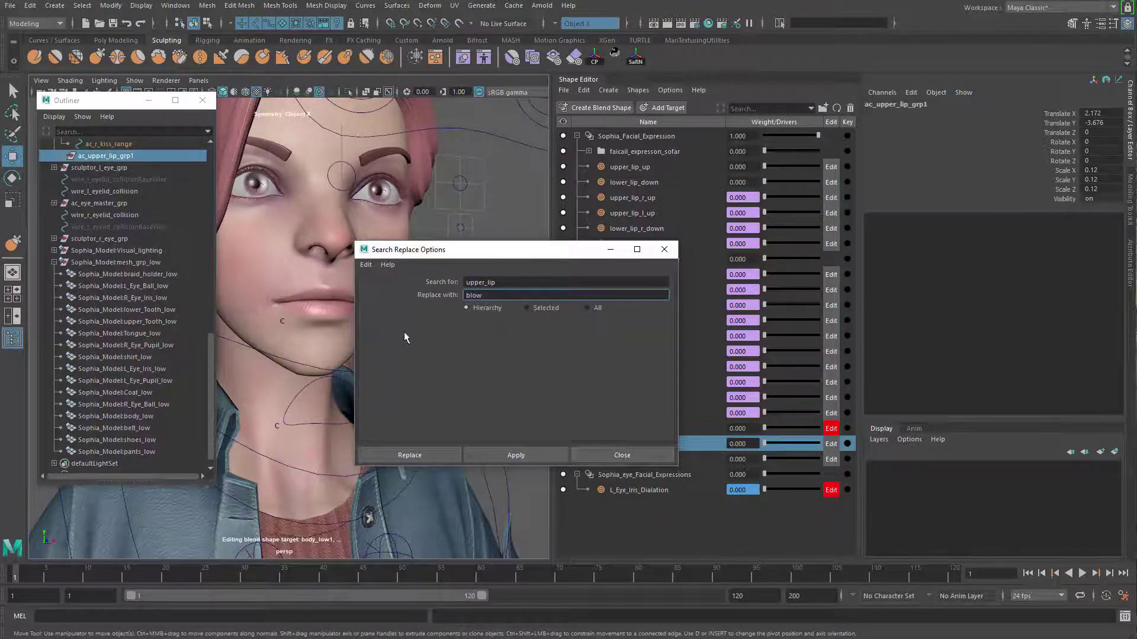
pyautogui.click(422, 455)
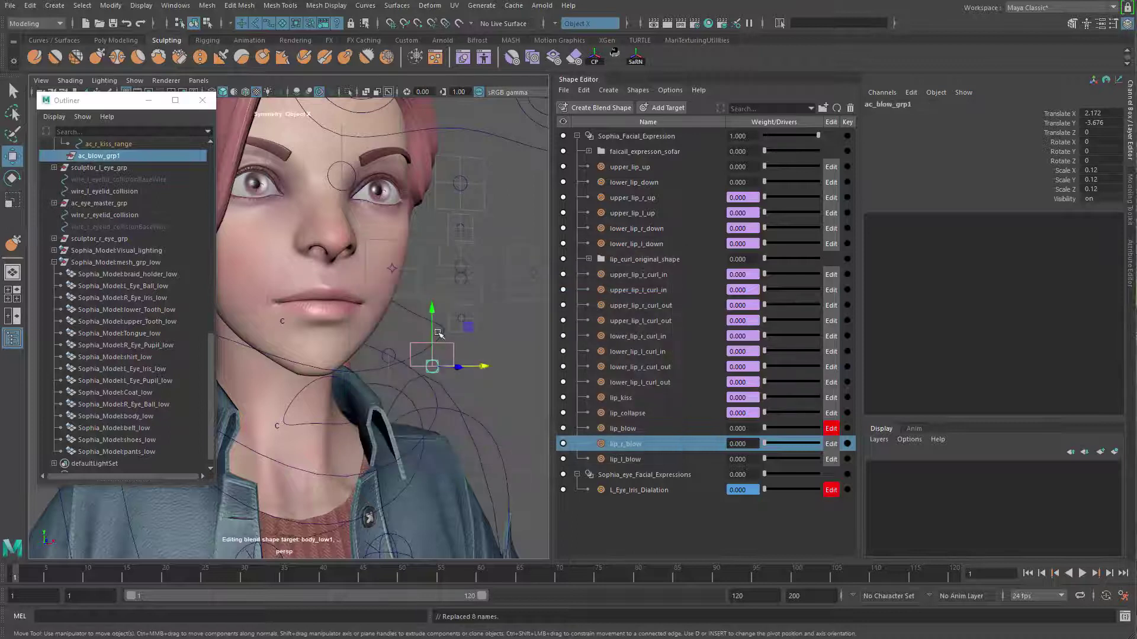
# Rename the duplicated control group as ac_blow_grp
pyautogui.doubleClick(130, 156)
pyautogui.press('End')
pyautogui.press('BackSpace')
pyautogui.press('Return')
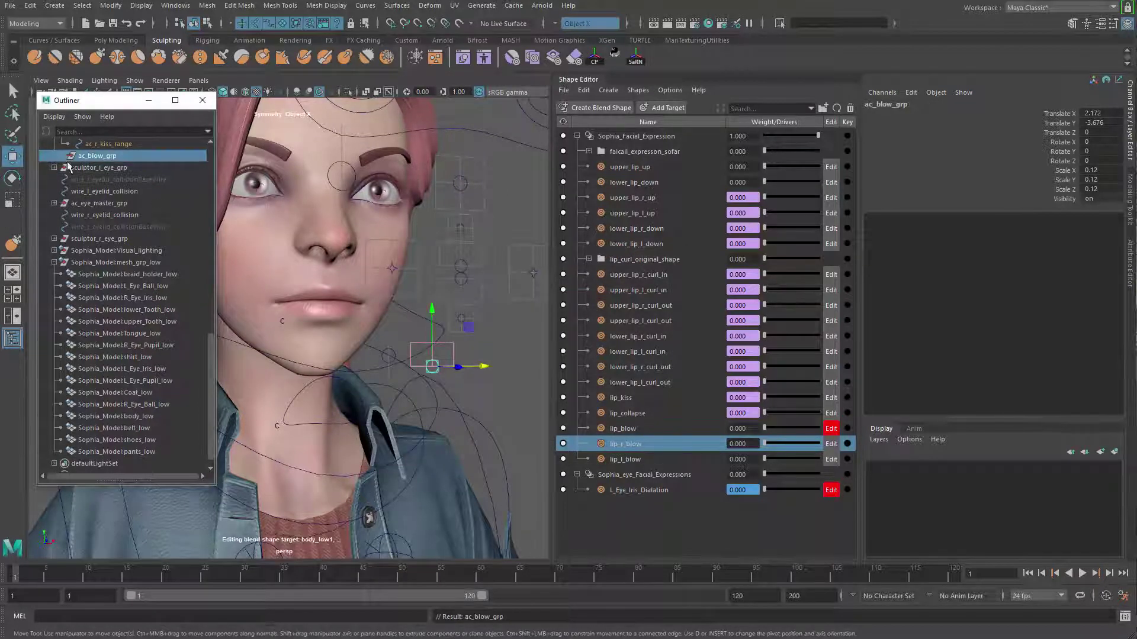
# Select the ac_blow control, test its upward travel by about 3.15 in Y, and undo the move
pyautogui.keyDown('alt'); pyautogui.moveTo(413, 355); pyautogui.dragTo(431, 391); pyautogui.keyUp('alt')
pyautogui.click(474, 388)
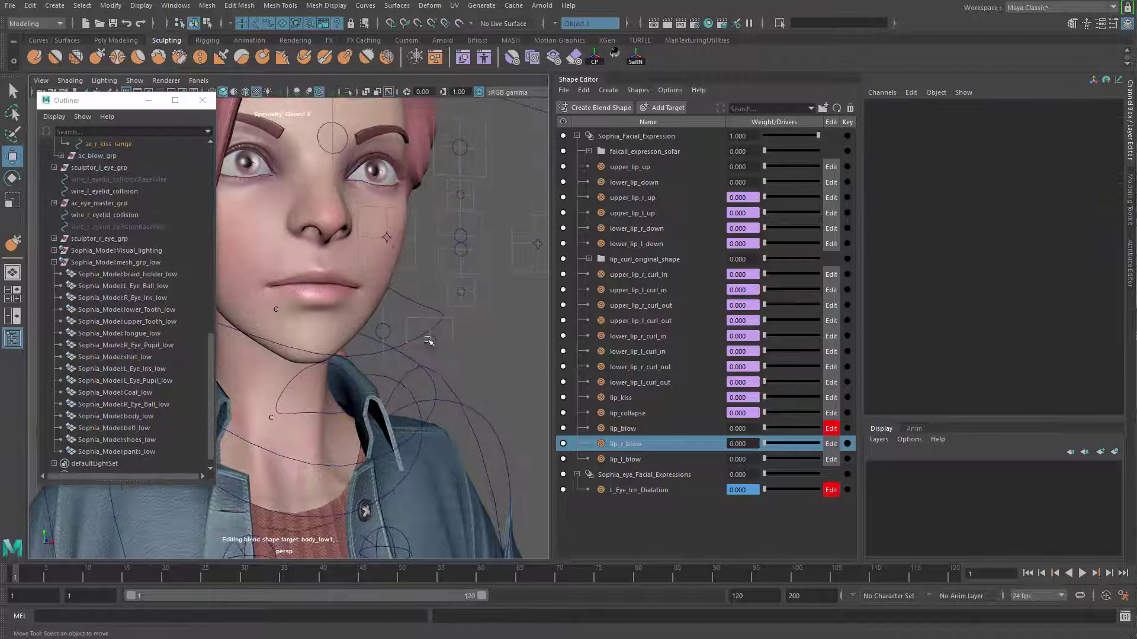
pyautogui.click(428, 340)
pyautogui.moveTo(429, 287); pyautogui.dragTo(430, 252)
pyautogui.hotkey('ctrl', 'z')
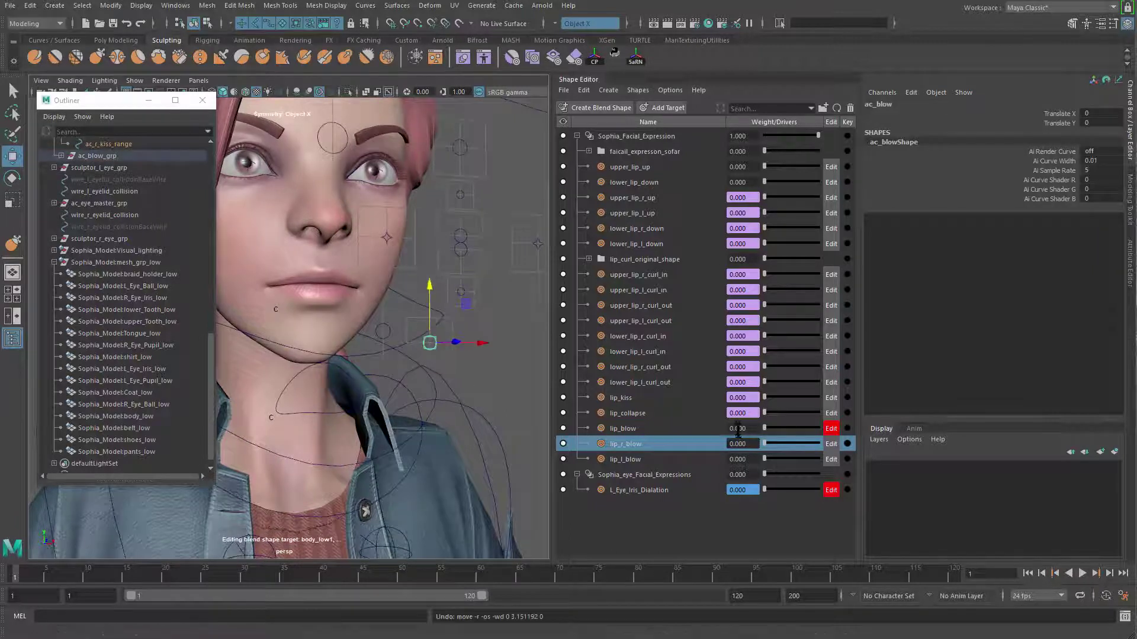
# Open the existing mouth_ctrl expression for editing
pyautogui.rightClick(746, 444)
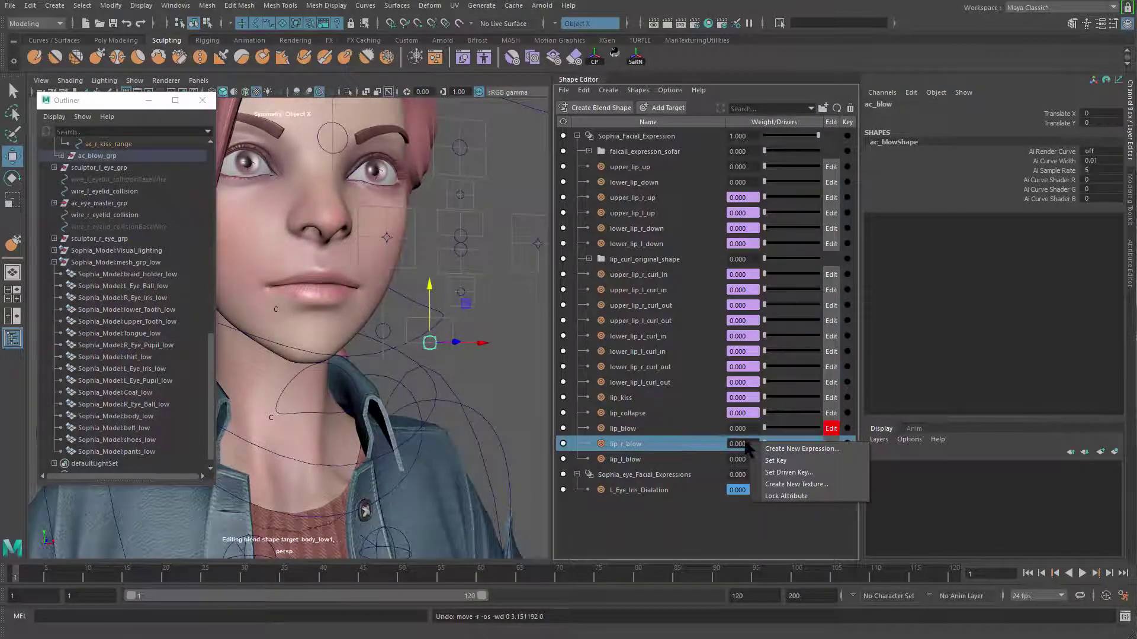
pyautogui.click(769, 459)
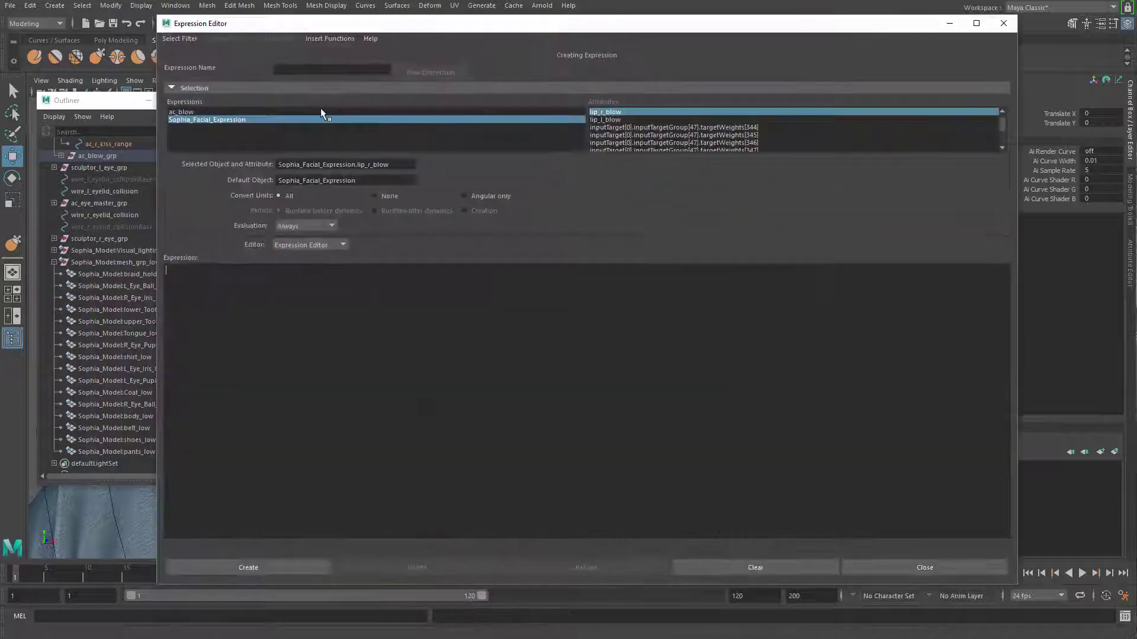
pyautogui.click(183, 117)
pyautogui.click(178, 39)
pyautogui.click(181, 61)
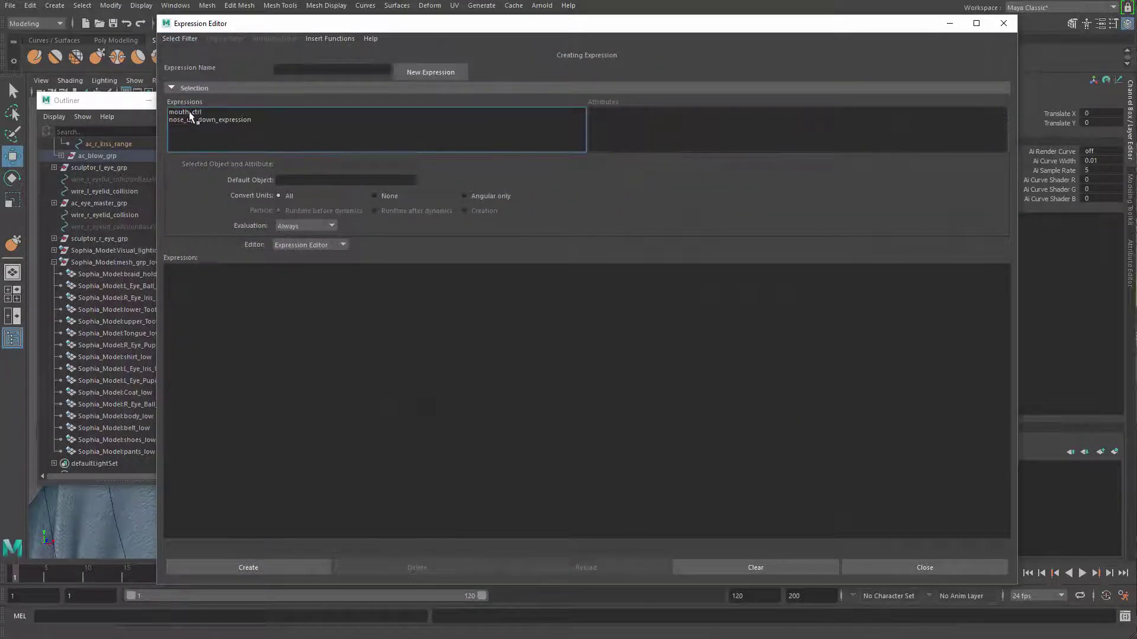
pyautogui.click(188, 112)
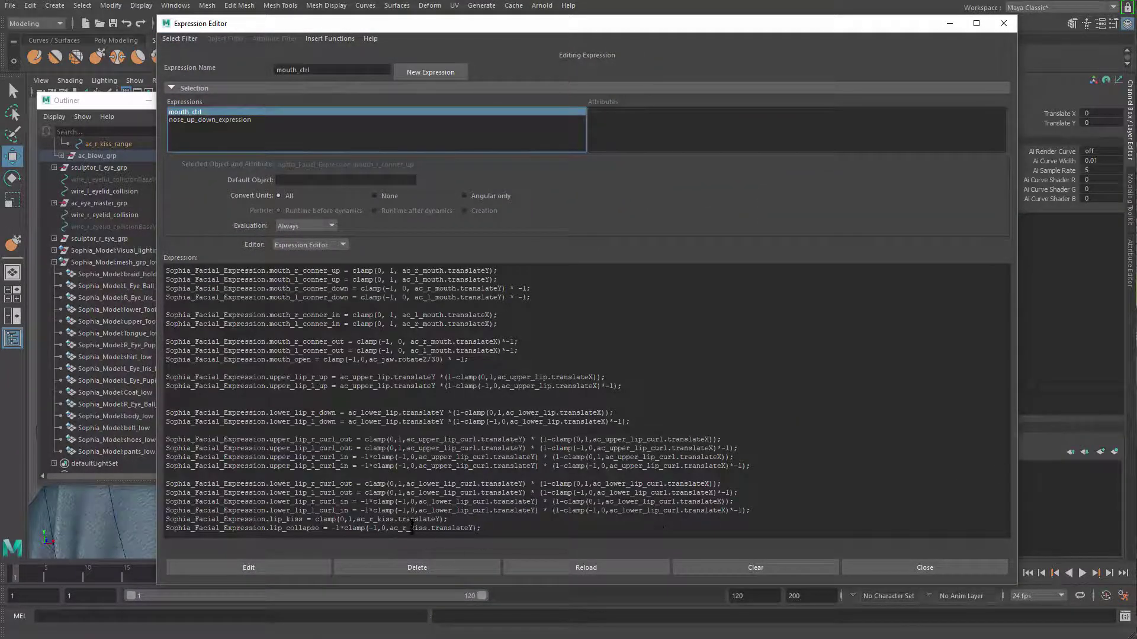
# Add a line starting with Sophia_Facial_Expression at the end of mouth_ctrl and set off the lip_kiss block and the new line with blank lines
pyautogui.click(261, 529)
pyautogui.moveTo(264, 533); pyautogui.dragTo(121, 530)
pyautogui.hotkey('ctrl', 'c')
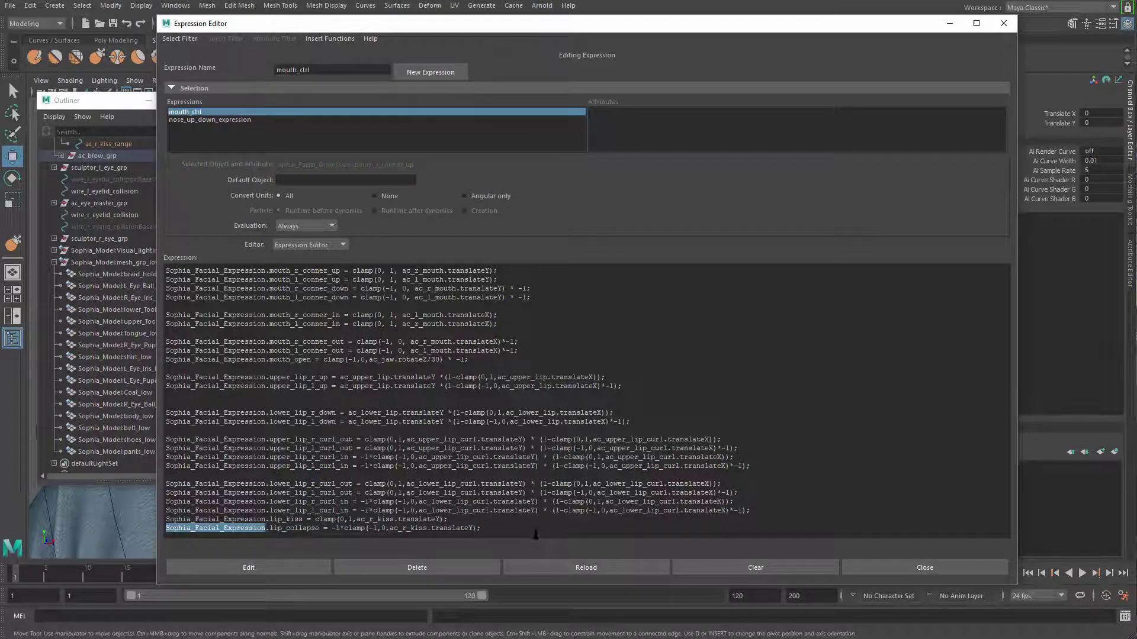
pyautogui.click(536, 529)
pyautogui.press('Return')
pyautogui.hotkey('ctrl', 'v')
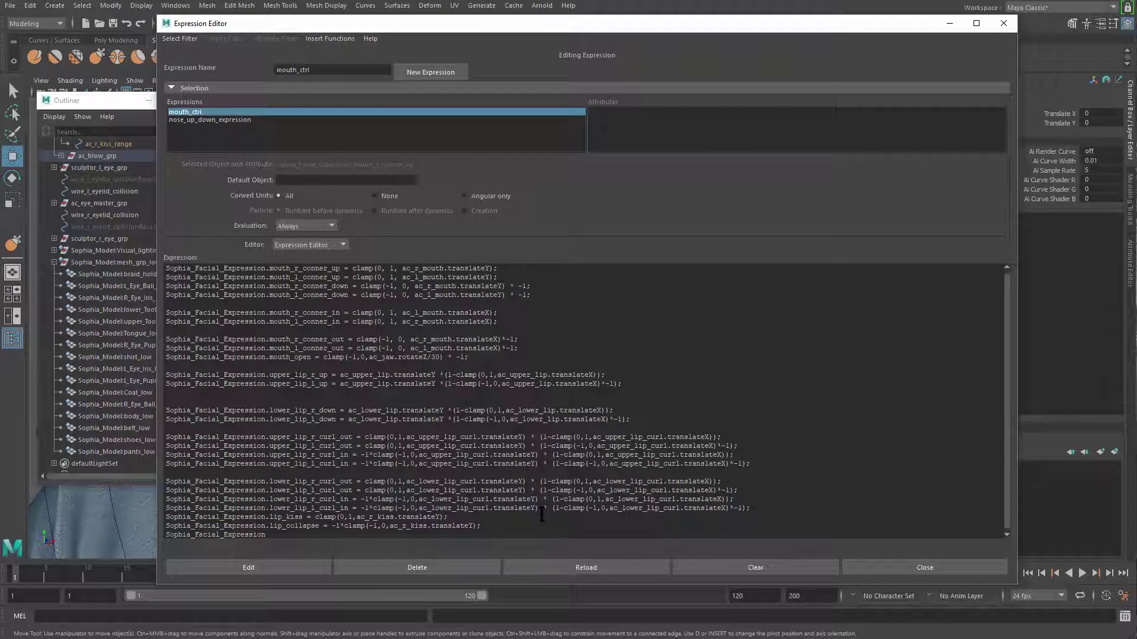
pyautogui.press('Return')
pyautogui.press('Down')
pyautogui.press('Down')
pyautogui.press('Return')
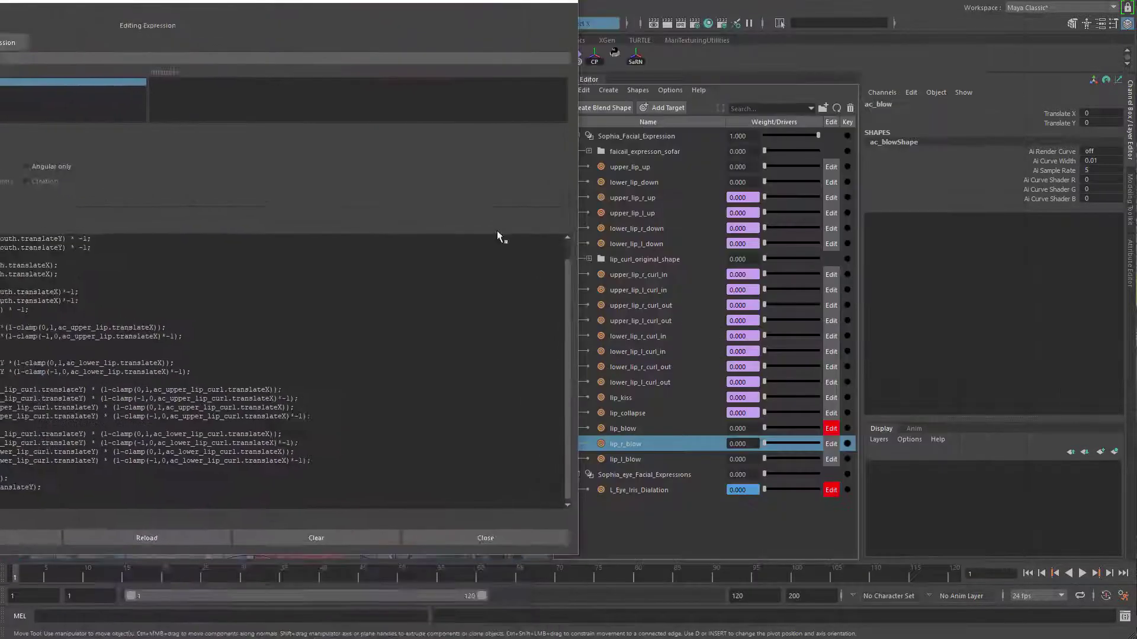
# Complete the new line as Sophia_Facial_Expression.lip_r_blow = ac_blow.ty * (1-clamp(0,1, ac_blow.tx)); and apply the expression edit
pyautogui.doubleClick(627, 444)
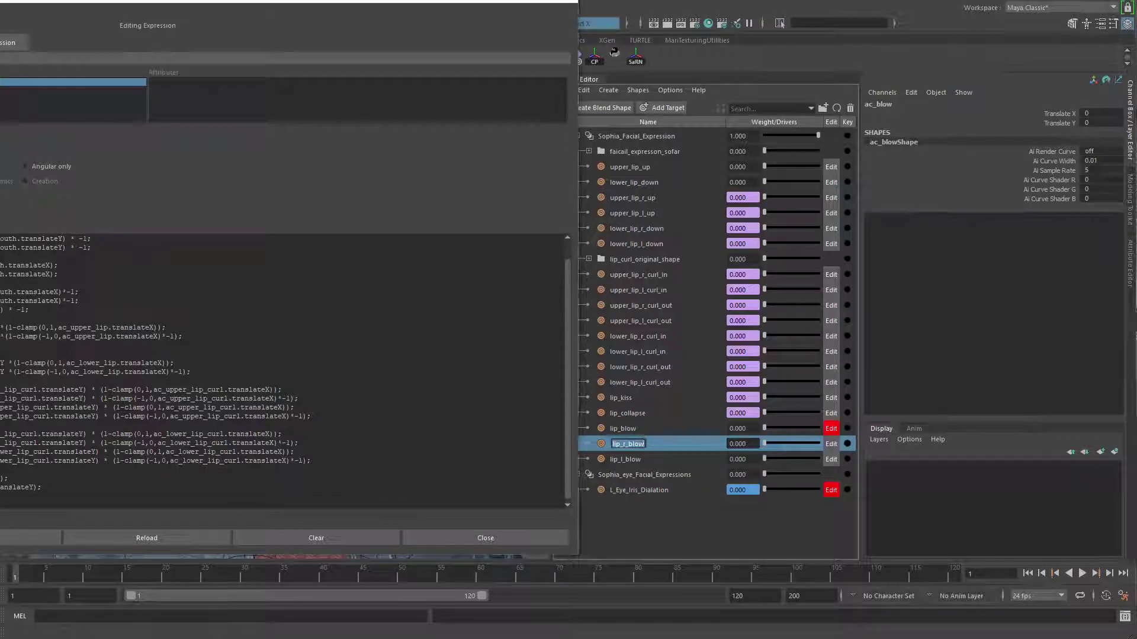
pyautogui.press('Return')
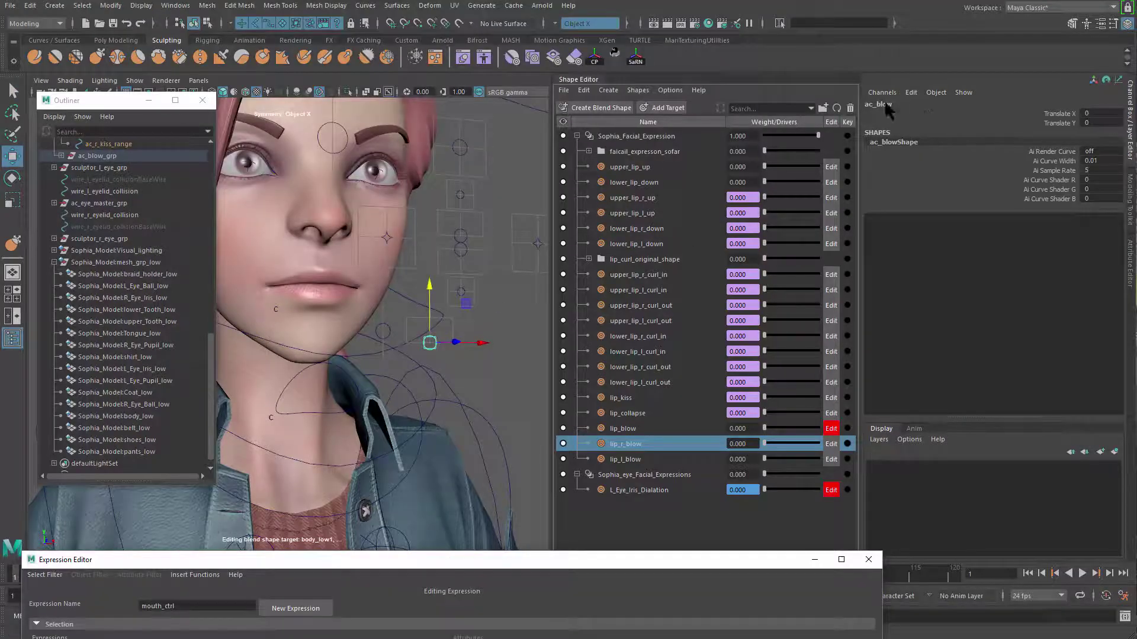
pyautogui.click(888, 105)
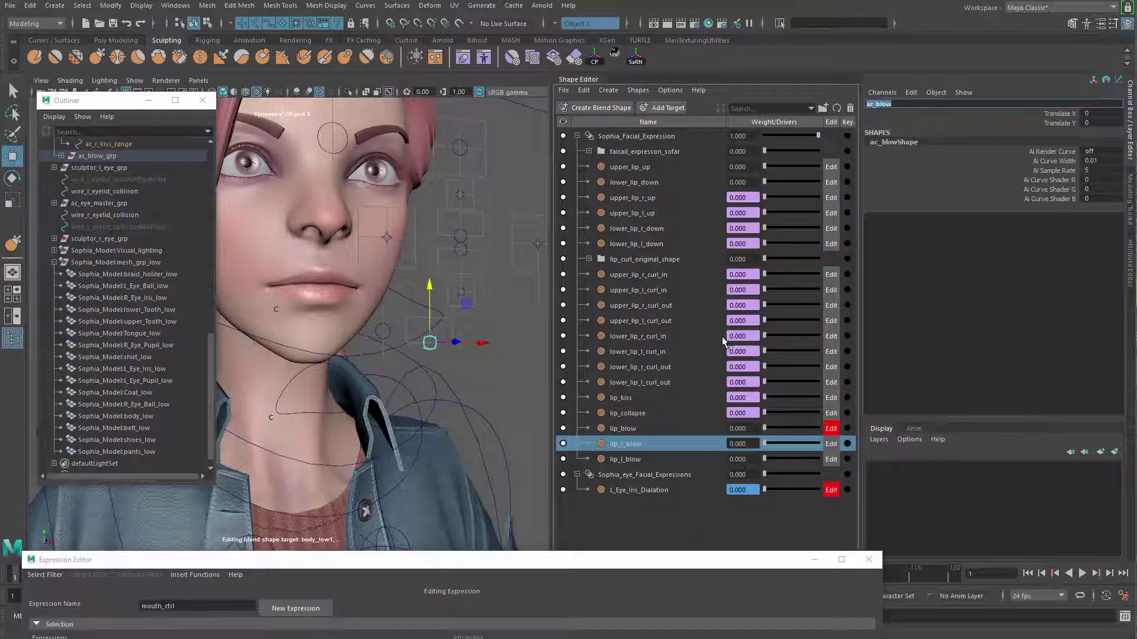
pyautogui.moveTo(565, 561); pyautogui.dragTo(634, 34)
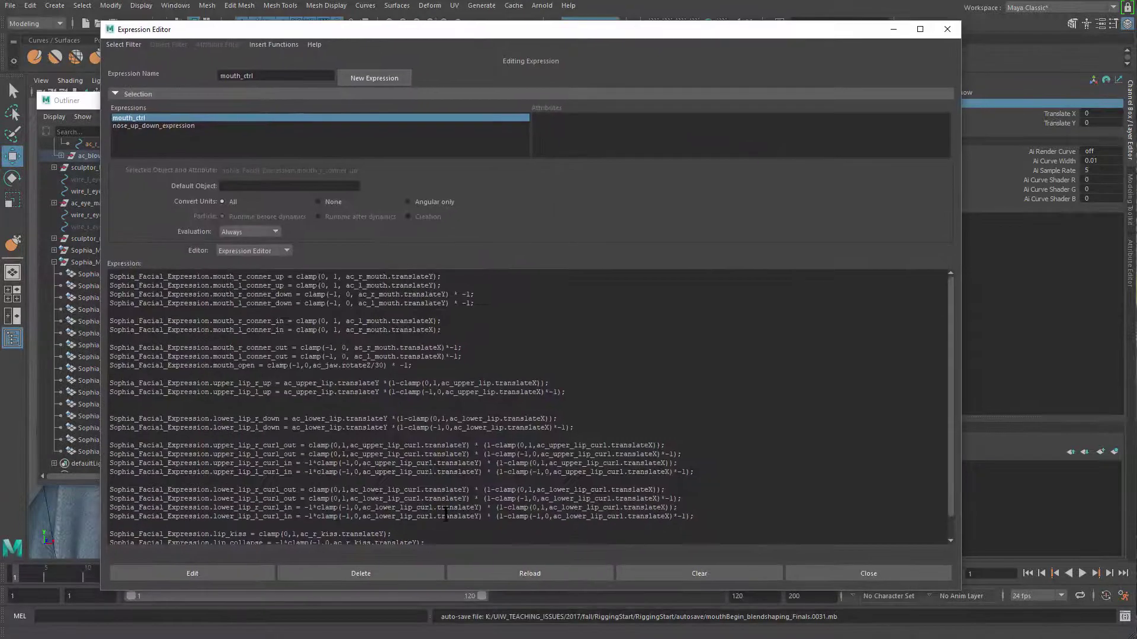
pyautogui.scroll(-1, 946, 355)
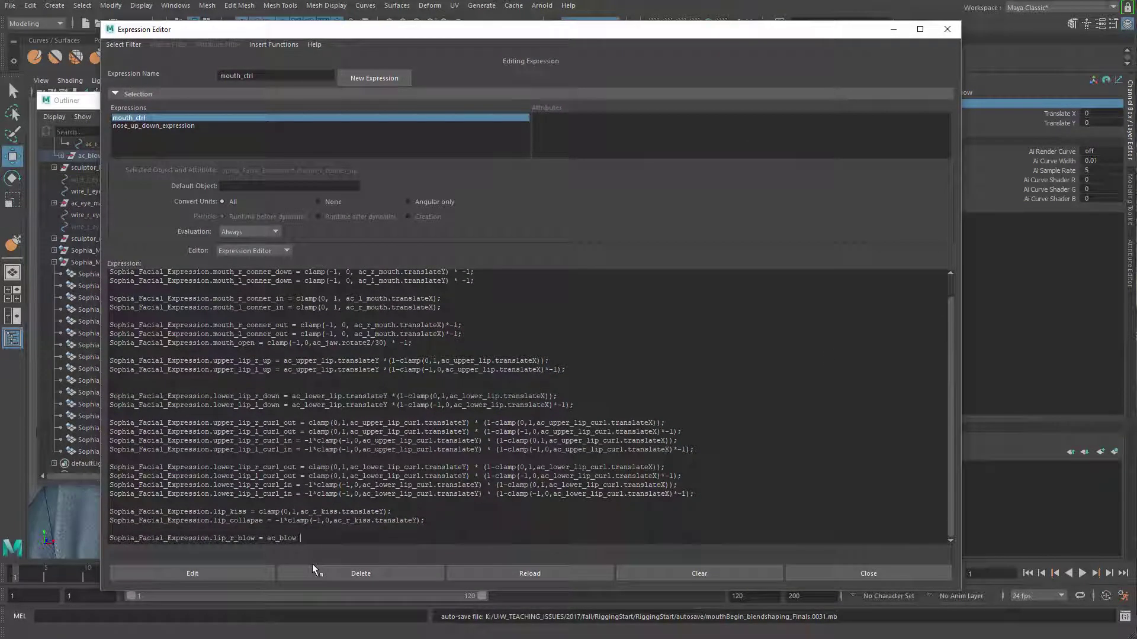
pyautogui.write('t')
pyautogui.write('-clamp(0,1, ac_blowtx')
pyautogui.press('BackSpace')
pyautogui.press('BackSpace')
pyautogui.press('BackSpace')
pyautogui.write('.tx));')
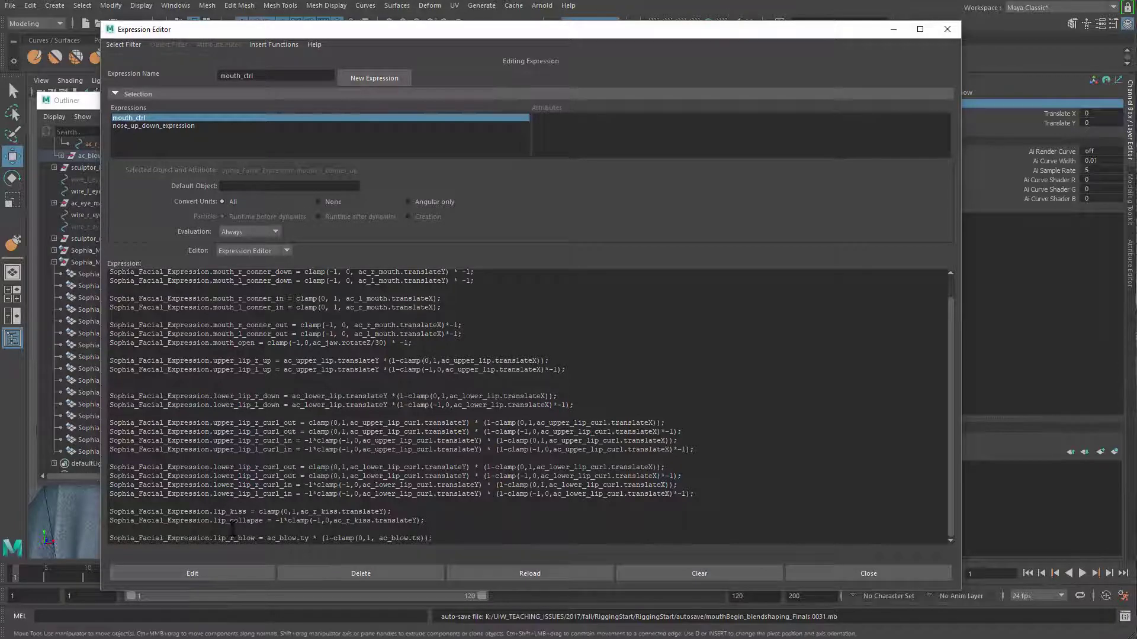
pyautogui.click(222, 573)
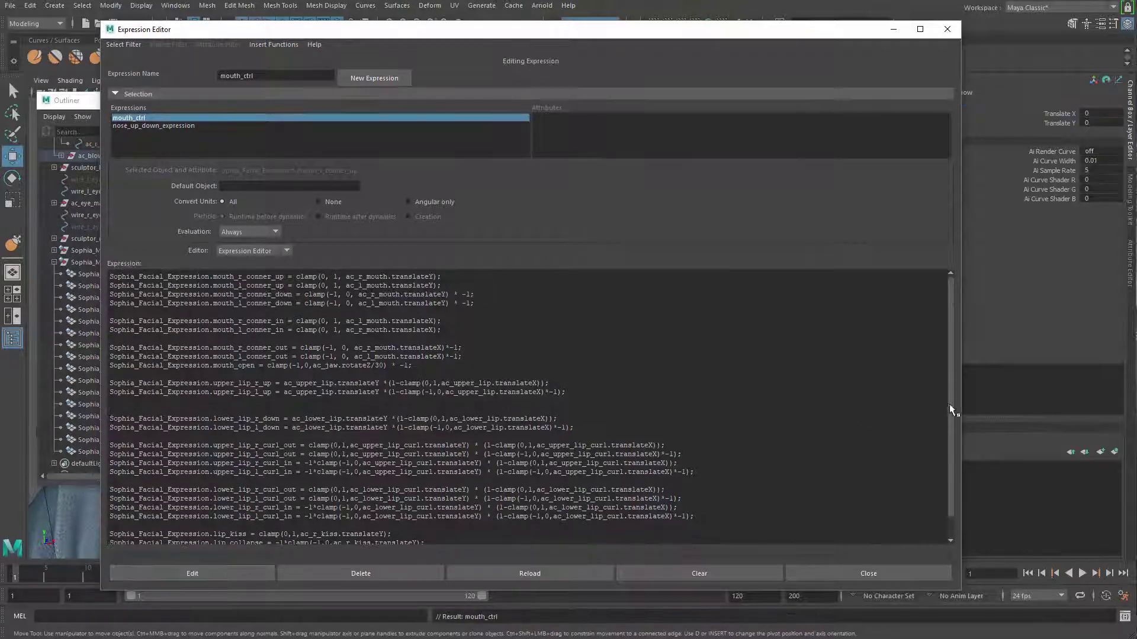
# Duplicate the lip_r_blow line below itself and change the copy's target to lip_l_blow
pyautogui.scroll(-1, 951, 408)
pyautogui.moveTo(519, 538); pyautogui.dragTo(68, 540)
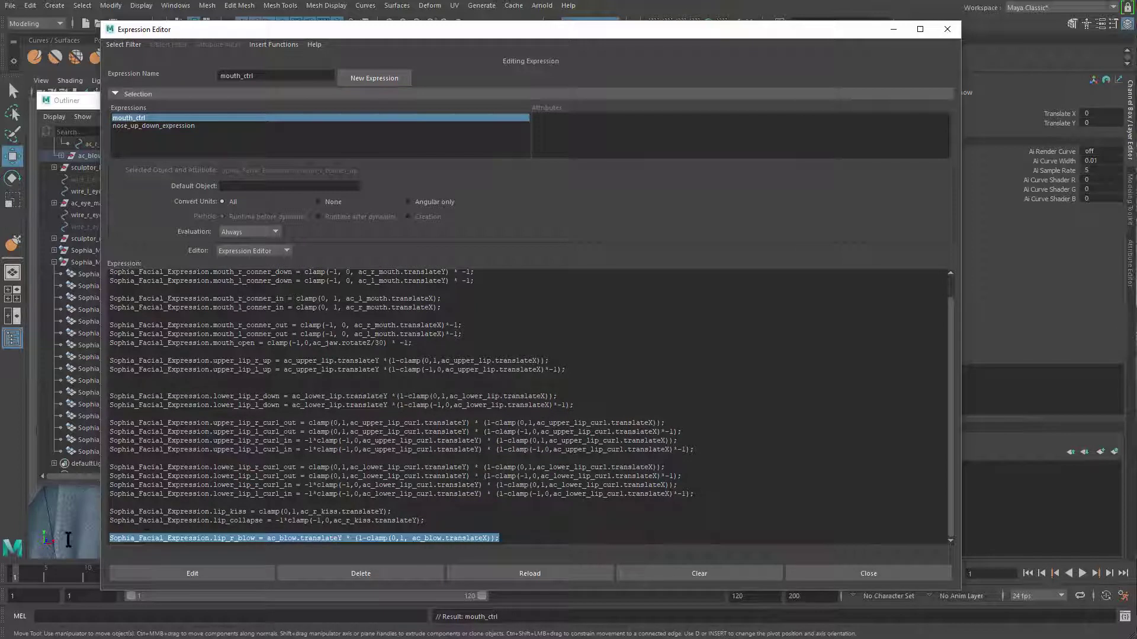
pyautogui.hotkey('ctrl', 'c')
pyautogui.click(509, 538)
pyautogui.press('Return')
pyautogui.hotkey('ctrl', 'v')
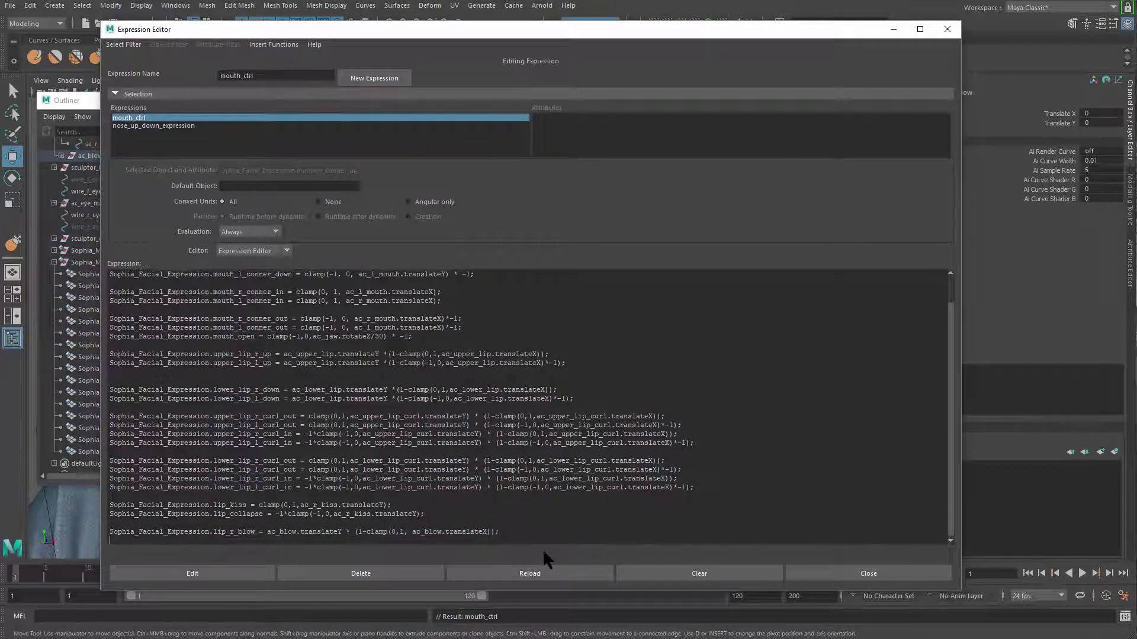
pyautogui.moveTo(229, 541); pyautogui.dragTo(235, 540)
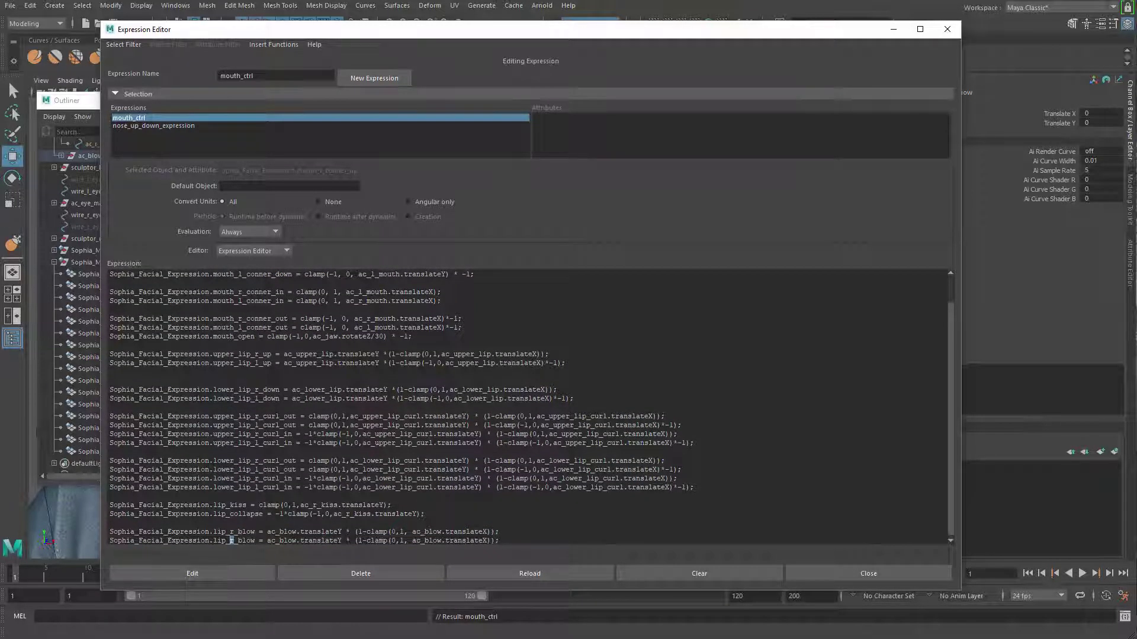
pyautogui.write('l')
# Set the lip_l_blow line's clamp range to -1,0, negate the clamp result, and apply the expression edit
pyautogui.click(398, 540)
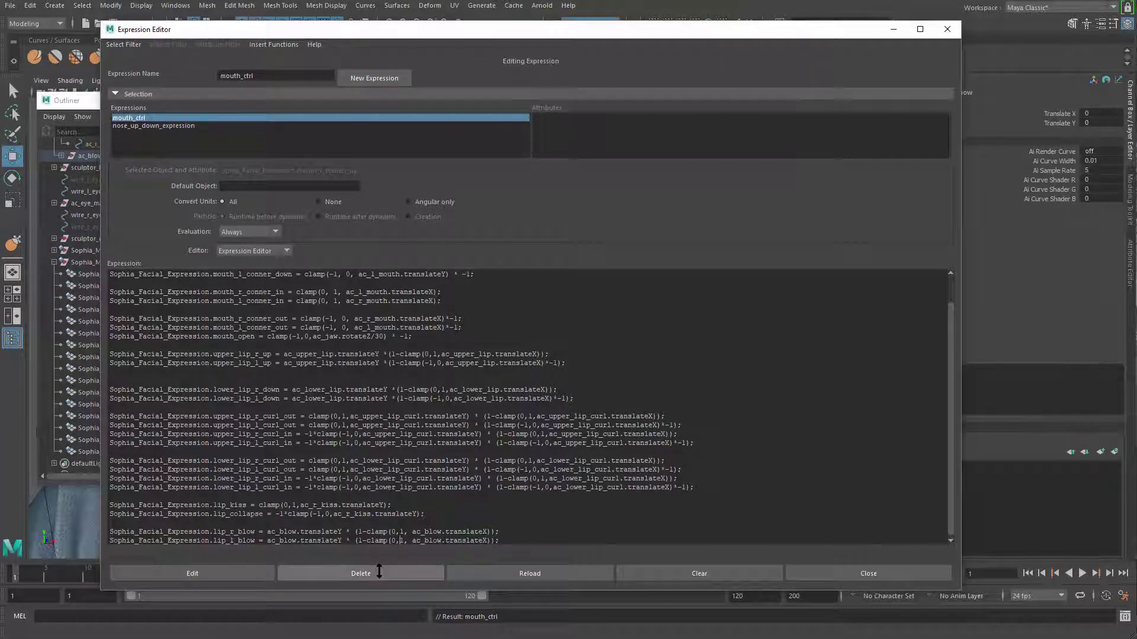
pyautogui.press('BackSpace')
pyautogui.write('-1')
pyautogui.press('Right')
pyautogui.press('Right')
pyautogui.press('BackSpace')
pyautogui.write('0*')
pyautogui.click(240, 573)
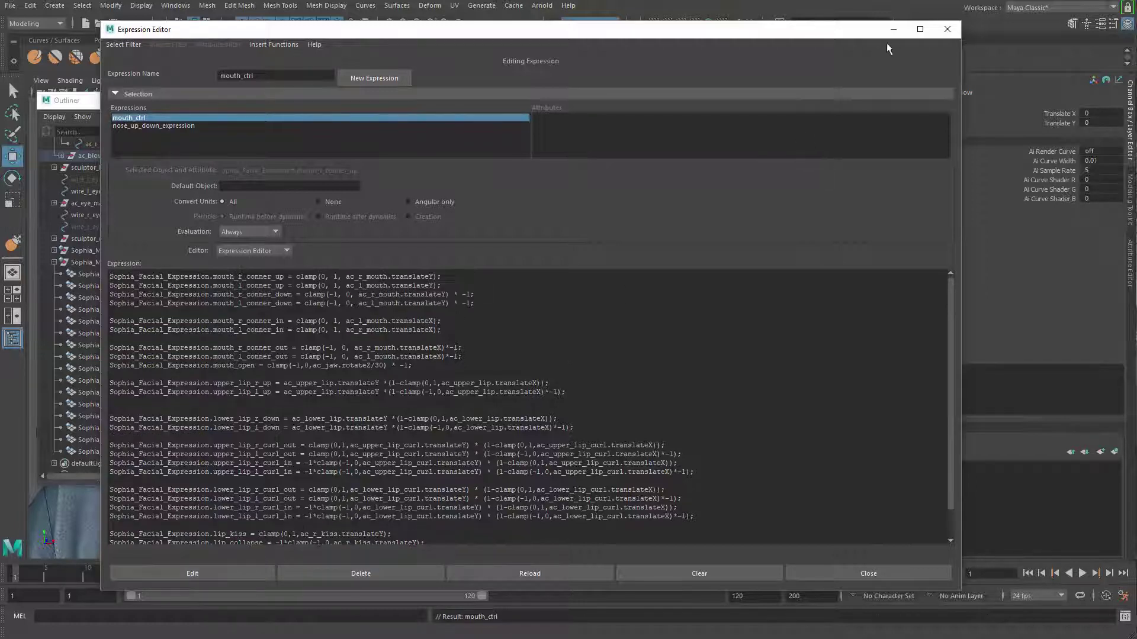
# Test the blow shapes by moving ac_blow up and sideways, and combine them with ac_r_kiss moved down and up
pyautogui.click(893, 29)
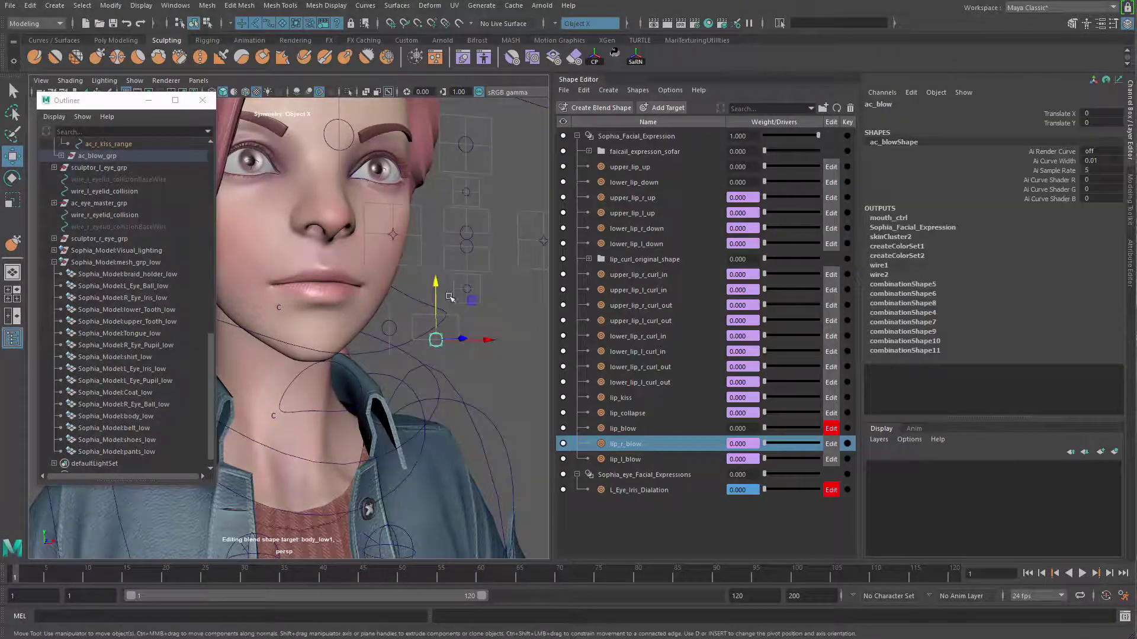
pyautogui.moveTo(437, 287); pyautogui.dragTo(439, 244)
pyautogui.moveTo(436, 315); pyautogui.dragTo(404, 340)
pyautogui.click(388, 322)
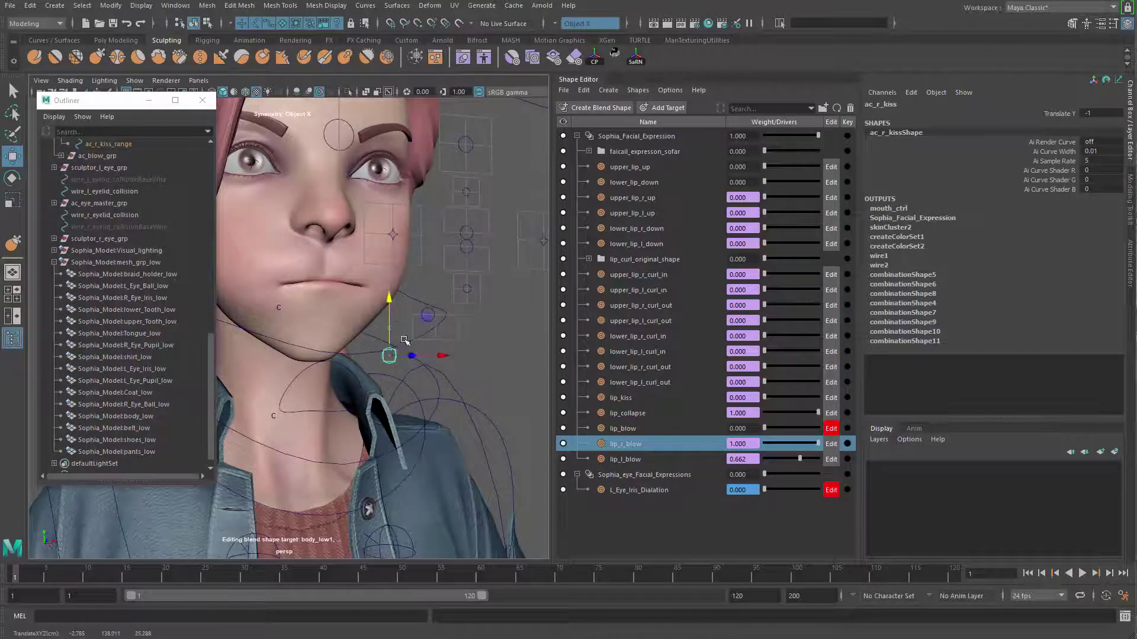
pyautogui.keyDown('alt'); pyautogui.moveTo(332, 326); pyautogui.dragTo(384, 323); pyautogui.keyUp('alt')
pyautogui.moveTo(460, 329); pyautogui.dragTo(461, 282)
pyautogui.press('q')
# Reset the translations of the ac_blow and ac_r_kiss controls to 0
pyautogui.click(479, 332)
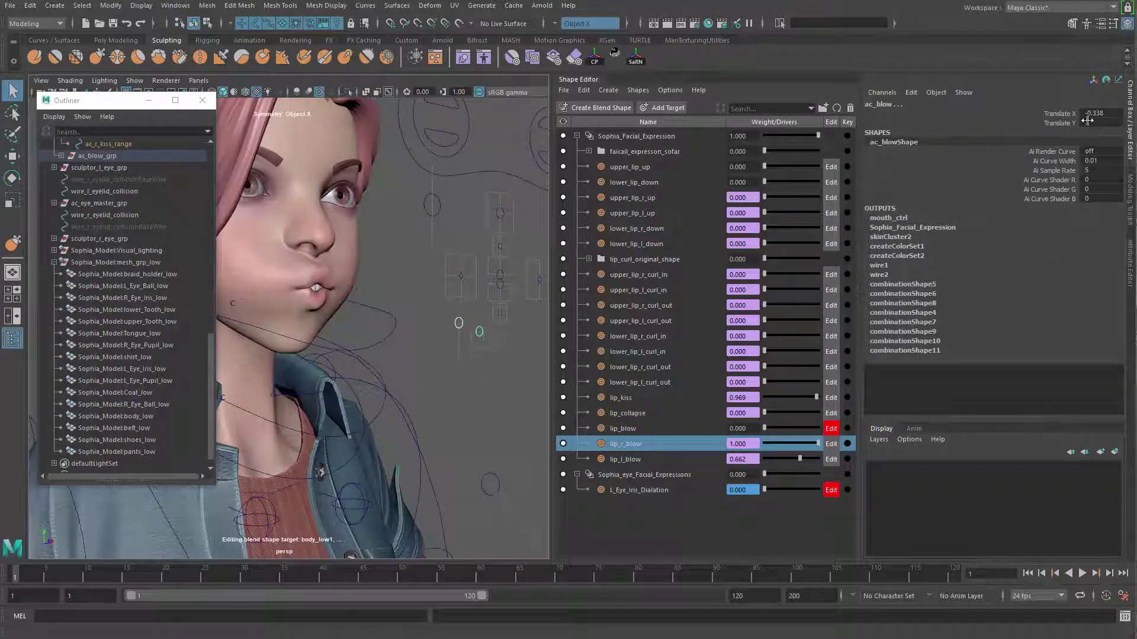
pyautogui.moveTo(1090, 113); pyautogui.dragTo(1090, 123)
pyautogui.write('0')
pyautogui.press('Return')
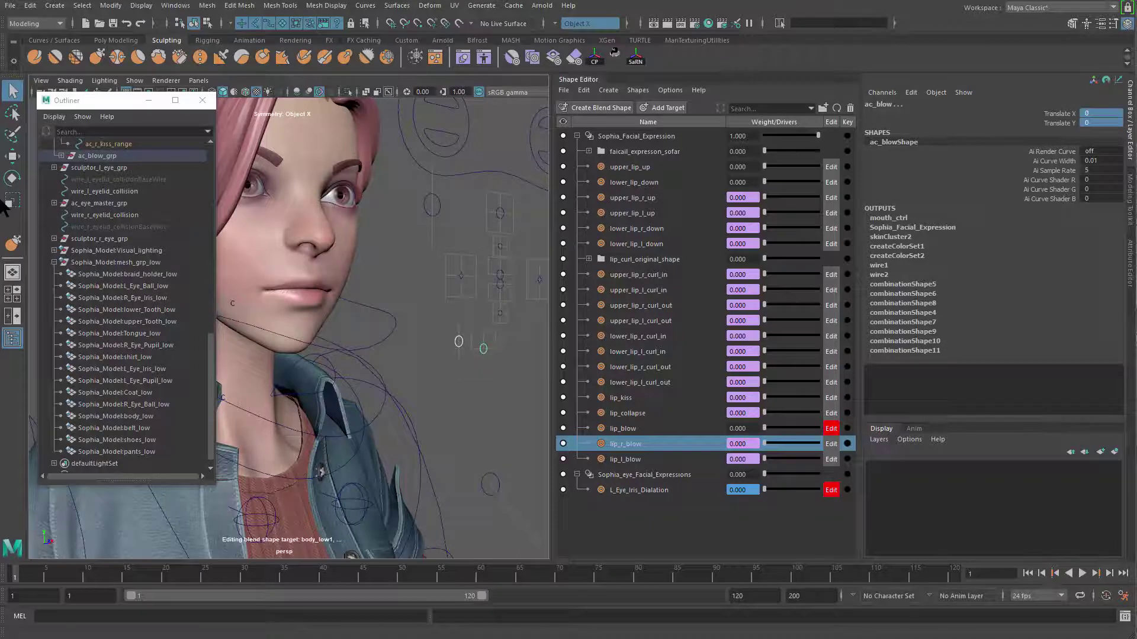
pyautogui.keyDown('alt'); pyautogui.moveTo(415, 335); pyautogui.dragTo(361, 329); pyautogui.keyUp('alt')
pyautogui.keyDown('alt'); pyautogui.moveTo(361, 329); pyautogui.dragTo(490, 385, button='right'); pyautogui.keyUp('alt')
pyautogui.click(490, 385)
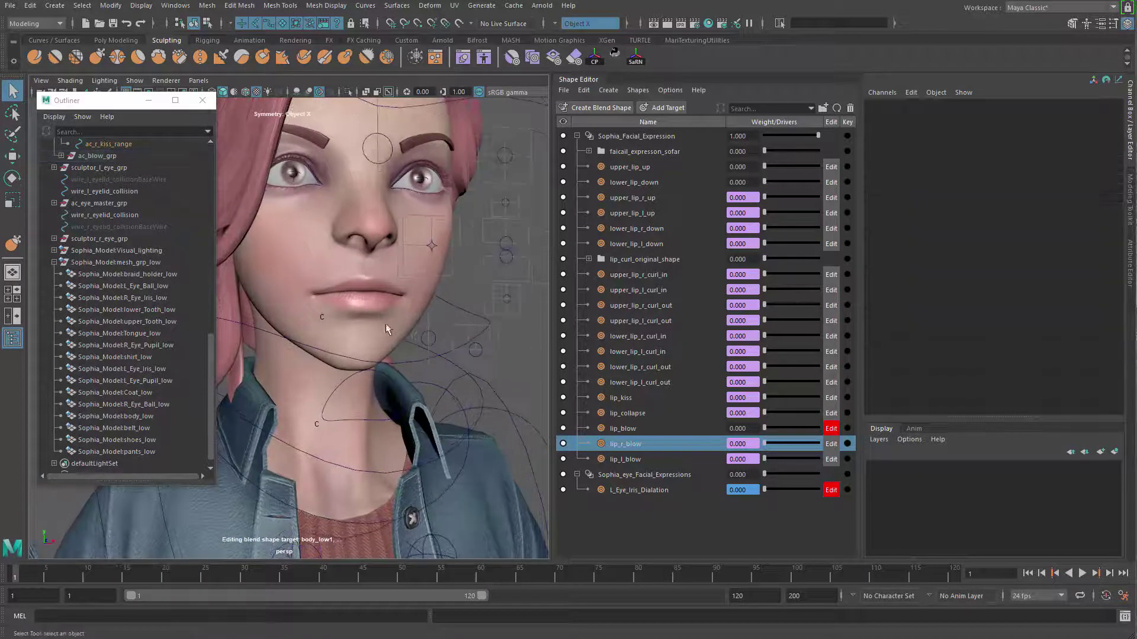
pyautogui.click(386, 324)
pyautogui.keyDown('alt'); pyautogui.moveTo(386, 323); pyautogui.dragTo(335, 324, button='right'); pyautogui.keyUp('alt')
pyautogui.keyDown('alt'); pyautogui.moveTo(335, 324); pyautogui.dragTo(350, 366, button='middle'); pyautogui.keyUp('alt')
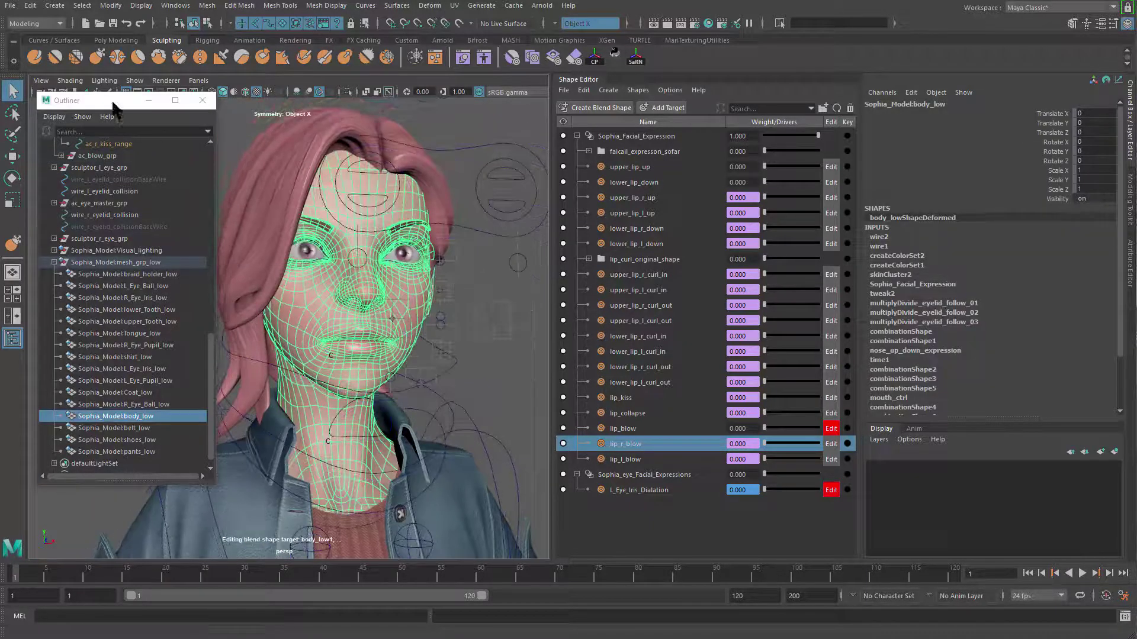
pyautogui.moveTo(112, 105)
pyautogui.mouseDown()
pyautogui.moveTo(77, 248)
pyautogui.moveTo(153, 246)
pyautogui.moveTo(103, 249)
pyautogui.moveTo(66, 110)
pyautogui.moveTo(99, 110)
pyautogui.mouseUp()
pyautogui.click(466, 403)
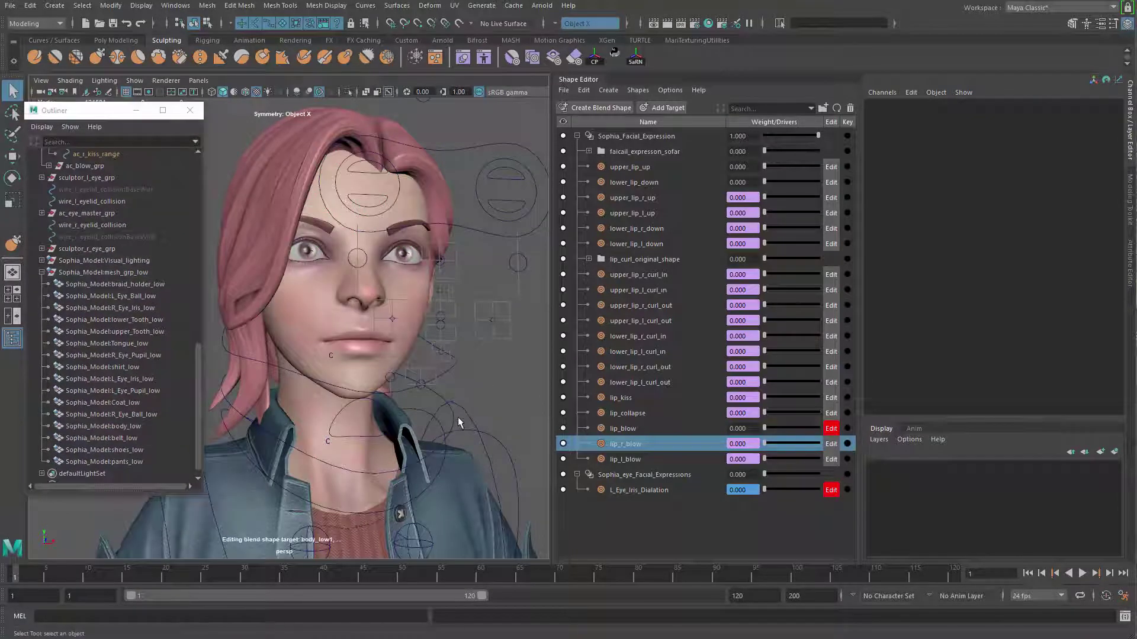
# Select the body_low mesh and add a new target to the Sophia_Facial_Expression blendshape
pyautogui.click(402, 352)
pyautogui.keyDown('alt'); pyautogui.moveTo(388, 411); pyautogui.dragTo(435, 379); pyautogui.keyUp('alt')
pyautogui.keyDown('alt'); pyautogui.moveTo(435, 379); pyautogui.dragTo(463, 428, button='right'); pyautogui.keyUp('alt')
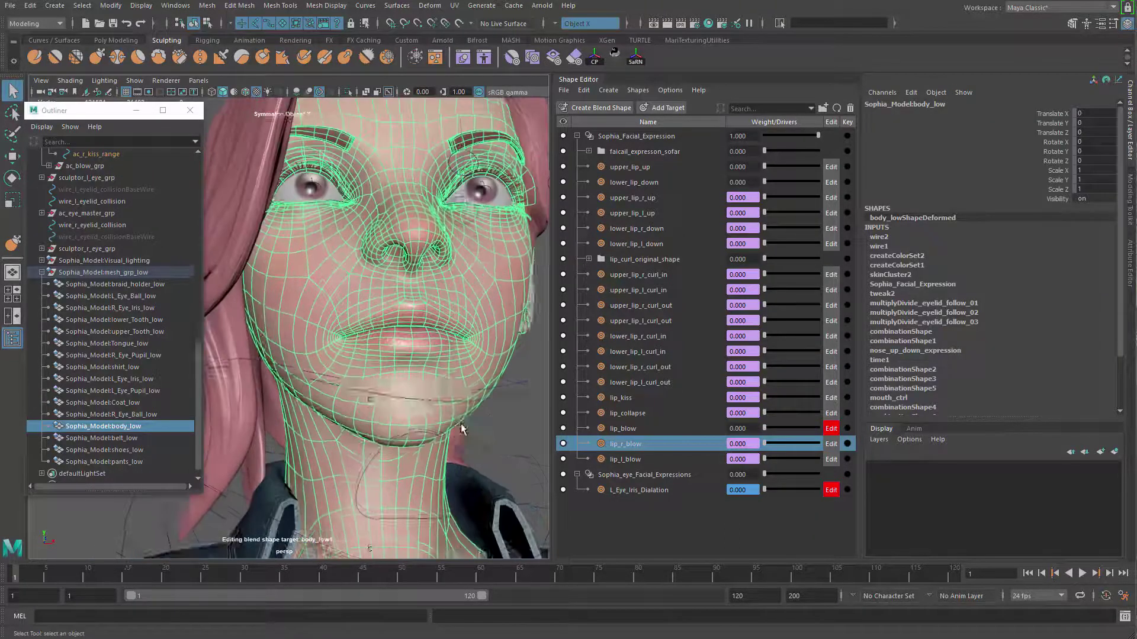
pyautogui.keyDown('alt'); pyautogui.moveTo(463, 428); pyautogui.dragTo(458, 124); pyautogui.keyUp('alt')
pyautogui.keyDown('alt'); pyautogui.moveTo(459, 125); pyautogui.dragTo(425, 120, button='middle'); pyautogui.keyUp('alt')
pyautogui.keyDown('alt'); pyautogui.moveTo(352, 318); pyautogui.dragTo(408, 330); pyautogui.keyUp('alt')
pyautogui.scroll(8, 409, 330)
pyautogui.keyDown('shift'); pyautogui.rightClick(420, 277); pyautogui.keyUp('shift')
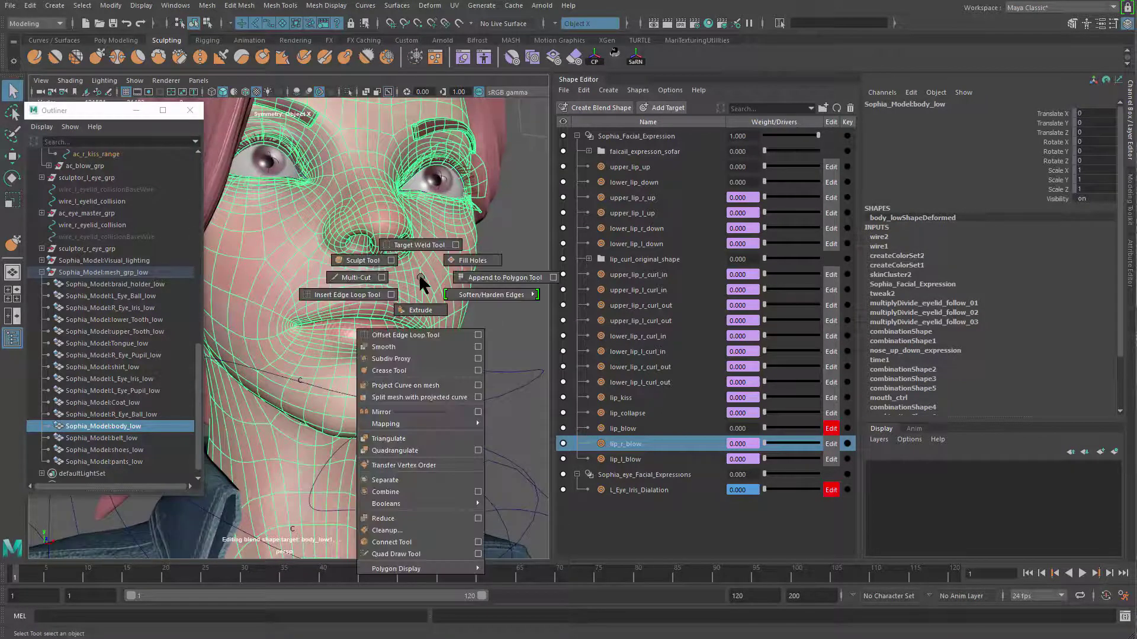
pyautogui.click(664, 108)
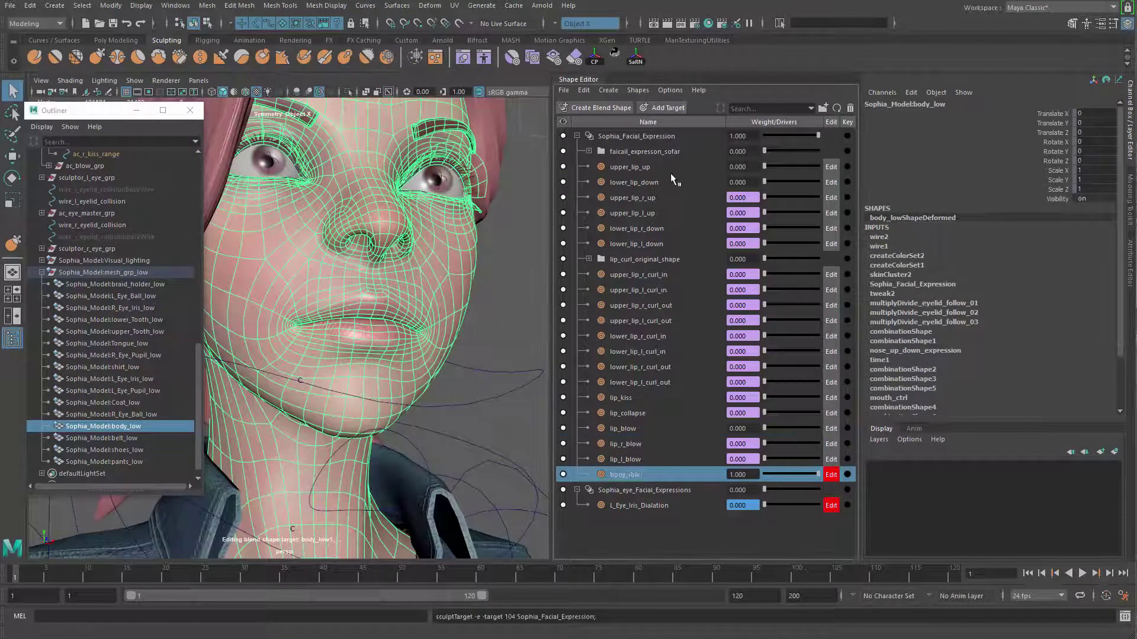
# Rename the new blendshape target as mouth_grimace
pyautogui.doubleClick(627, 475)
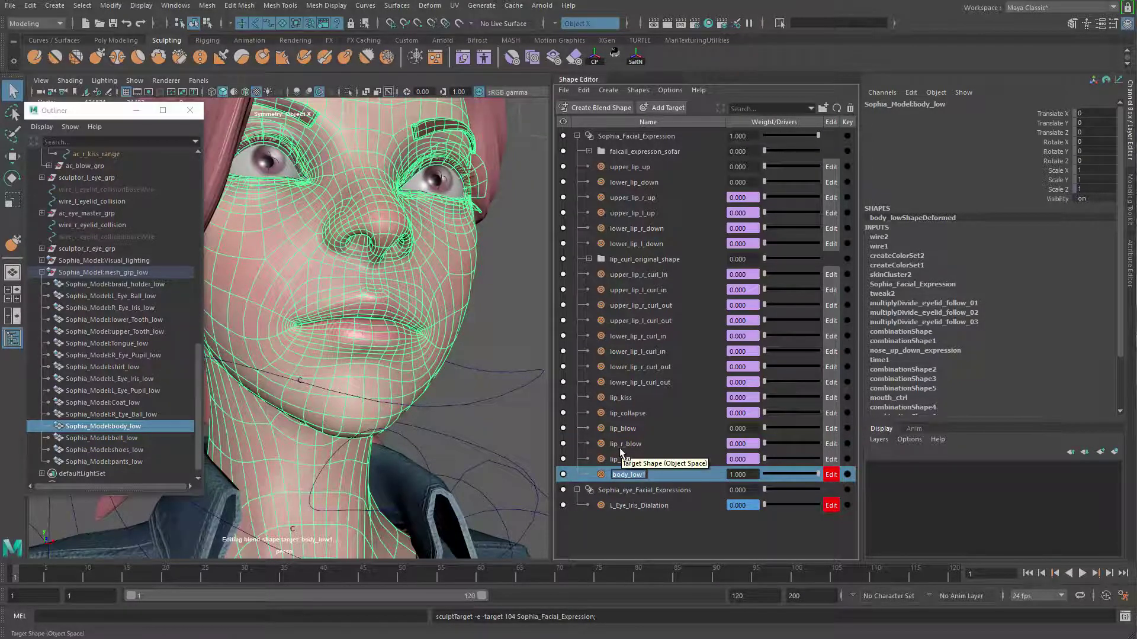
pyautogui.press('BackSpace')
pyautogui.write('mouth_grimace')
pyautogui.press('Return')
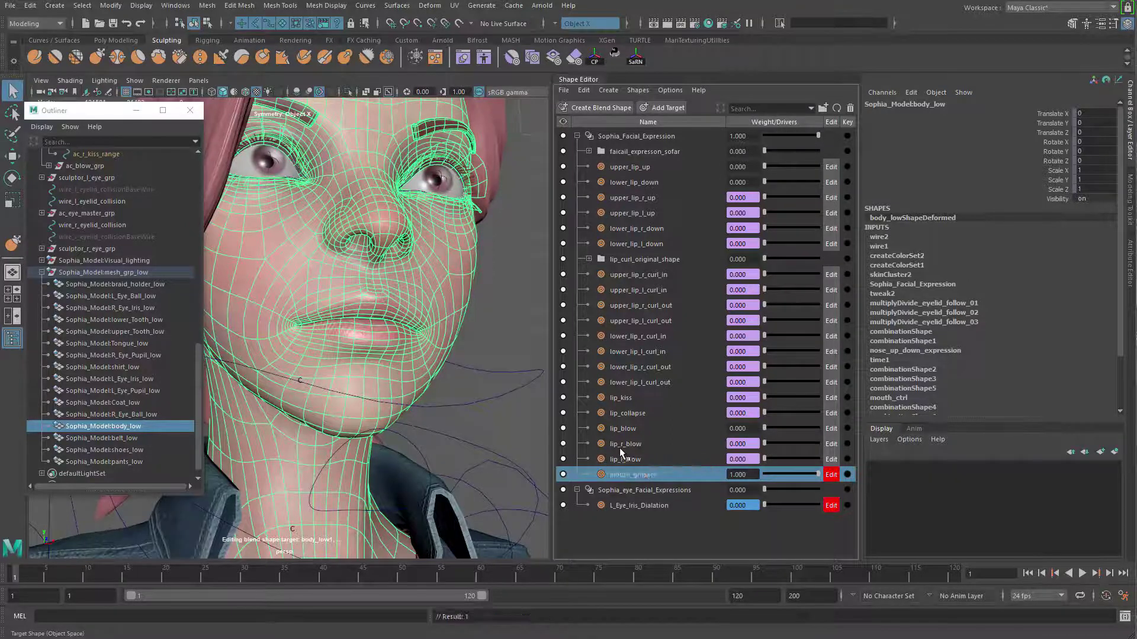
# Activate the Sculpt tool on the face mesh and adjust its brush size around the mouth corner
pyautogui.keyDown('alt'); pyautogui.moveTo(453, 323); pyautogui.dragTo(406, 322); pyautogui.keyUp('alt')
pyautogui.keyDown('shift'); pyautogui.moveTo(428, 298); pyautogui.dragTo(370, 279, button='right'); pyautogui.keyUp('shift')
pyautogui.keyDown('alt'); pyautogui.moveTo(388, 272); pyautogui.dragTo(427, 400); pyautogui.keyUp('alt')
pyautogui.keyDown('alt'); pyautogui.moveTo(427, 400); pyautogui.dragTo(441, 308, button='right'); pyautogui.keyUp('alt')
pyautogui.keyDown('alt'); pyautogui.moveTo(403, 330); pyautogui.dragTo(419, 357); pyautogui.keyUp('alt')
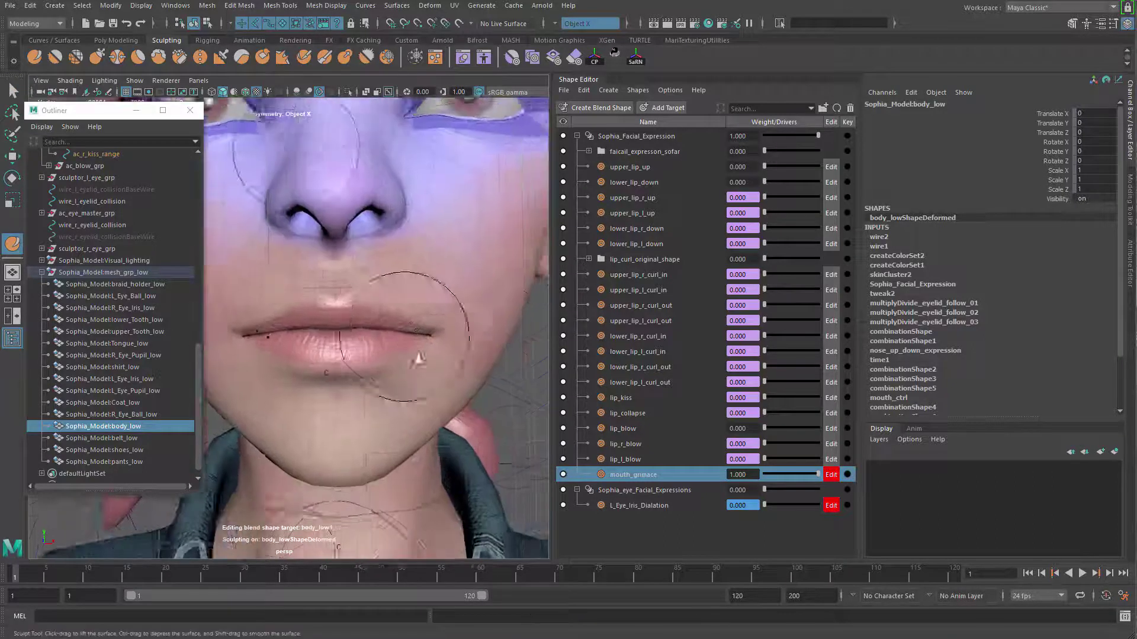
pyautogui.keyDown('alt'); pyautogui.moveTo(418, 357); pyautogui.dragTo(427, 320, button='right'); pyautogui.keyUp('alt')
pyautogui.press('b')
pyautogui.moveTo(427, 312); pyautogui.dragTo(442, 309)
# Switch to the Grab tool, adjust its brush size and pull the upper lip near the mouth corners upward and outward
pyautogui.moveTo(443, 309)
pyautogui.keyDown('shift'); pyautogui.mouseDown(button='right')
pyautogui.moveTo(444, 276)
pyautogui.moveTo(401, 284)
pyautogui.moveTo(401, 327)
pyautogui.moveTo(352, 304)
pyautogui.mouseUp(button='right'); pyautogui.keyUp('shift')
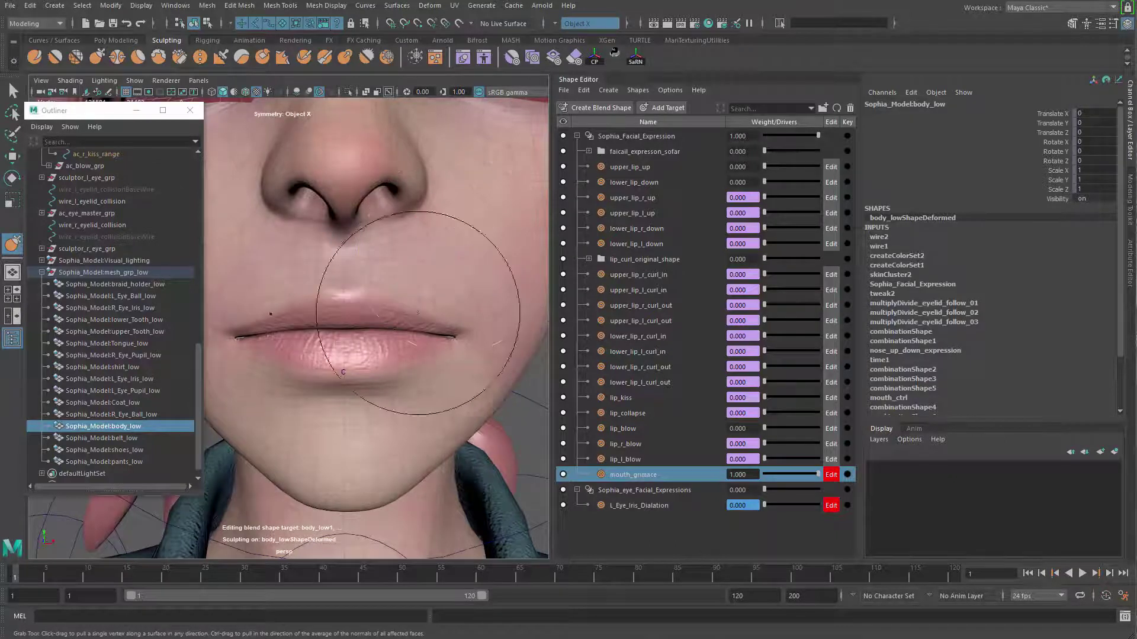
pyautogui.press('b')
pyautogui.moveTo(447, 299)
pyautogui.mouseDown()
pyautogui.moveTo(437, 299)
pyautogui.moveTo(474, 314)
pyautogui.moveTo(474, 267)
pyautogui.moveTo(489, 259)
pyautogui.mouseUp()
pyautogui.press('b')
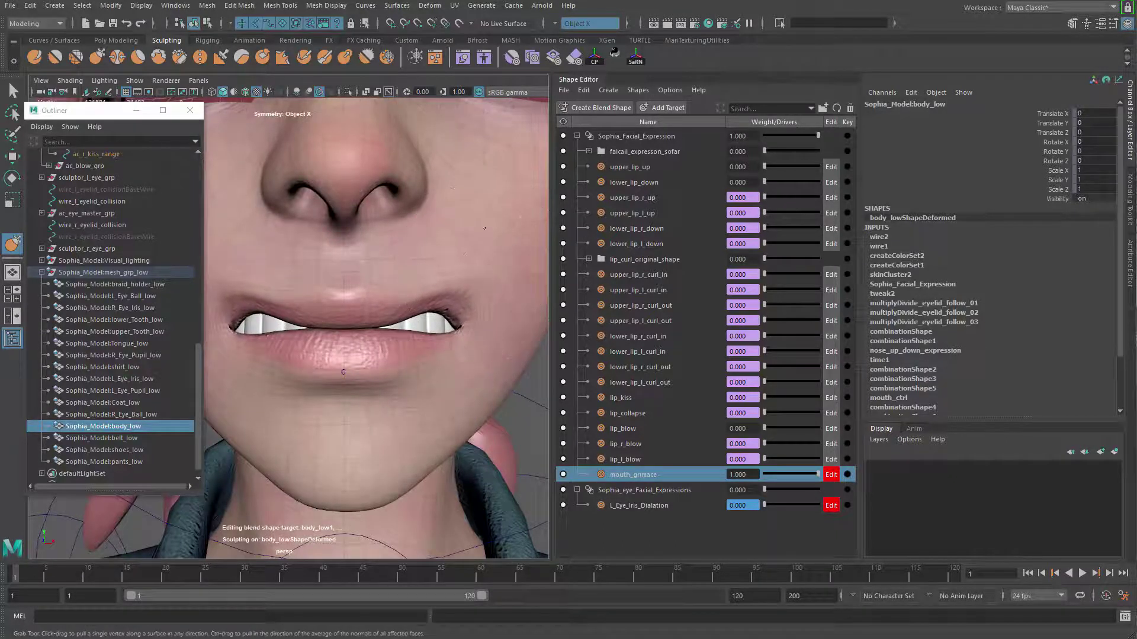
pyautogui.keyDown('alt'); pyautogui.moveTo(520, 212); pyautogui.dragTo(463, 217); pyautogui.keyUp('alt')
pyautogui.moveTo(442, 310); pyautogui.dragTo(457, 308)
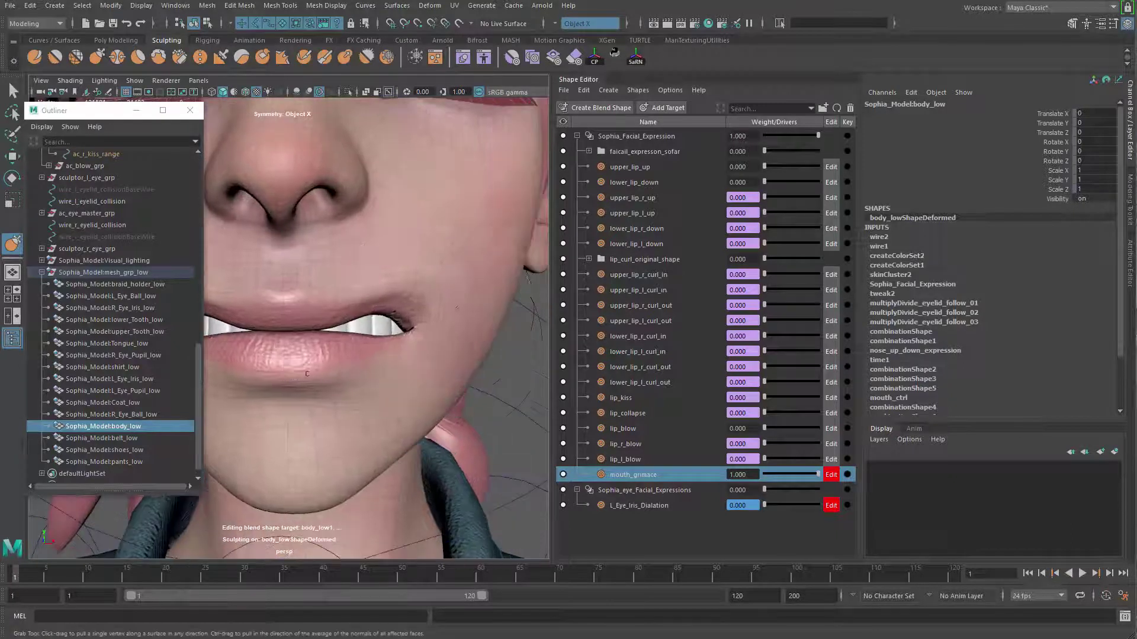
# Pull the lower lip near the mouth corner downward with the Grab tool to expose the side teeth
pyautogui.moveTo(385, 354)
pyautogui.mouseDown()
pyautogui.moveTo(386, 379)
pyautogui.moveTo(405, 393)
pyautogui.mouseUp()
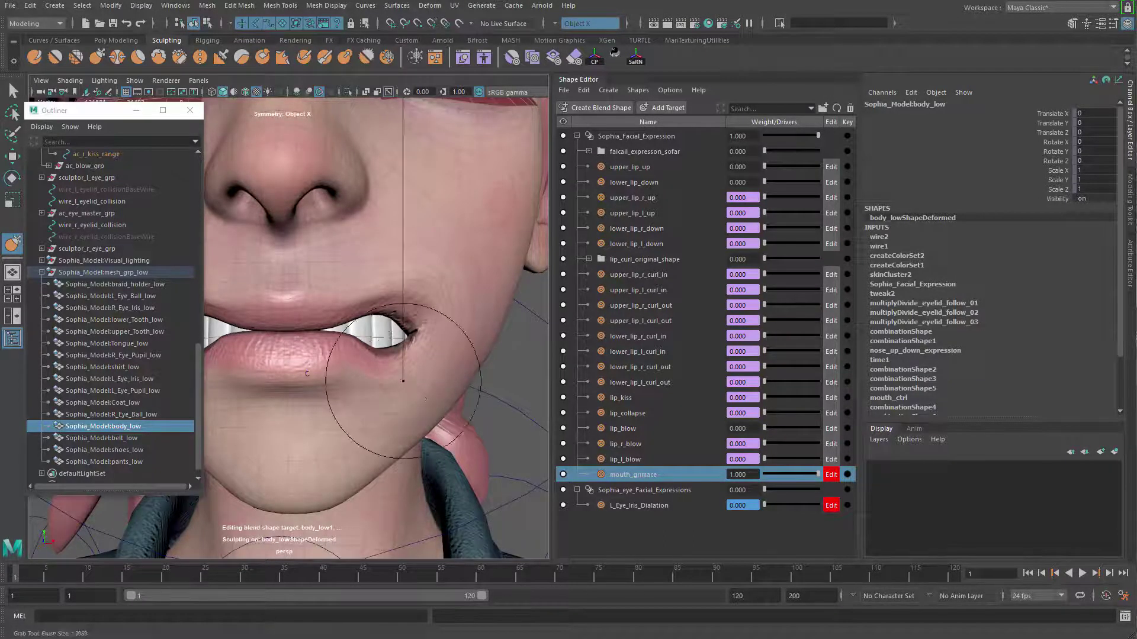
pyautogui.keyDown('alt'); pyautogui.moveTo(462, 406); pyautogui.dragTo(434, 406); pyautogui.keyUp('alt')
pyautogui.keyDown('alt'); pyautogui.moveTo(434, 406); pyautogui.dragTo(453, 395, button='right'); pyautogui.keyUp('alt')
pyautogui.moveTo(425, 361); pyautogui.dragTo(427, 376)
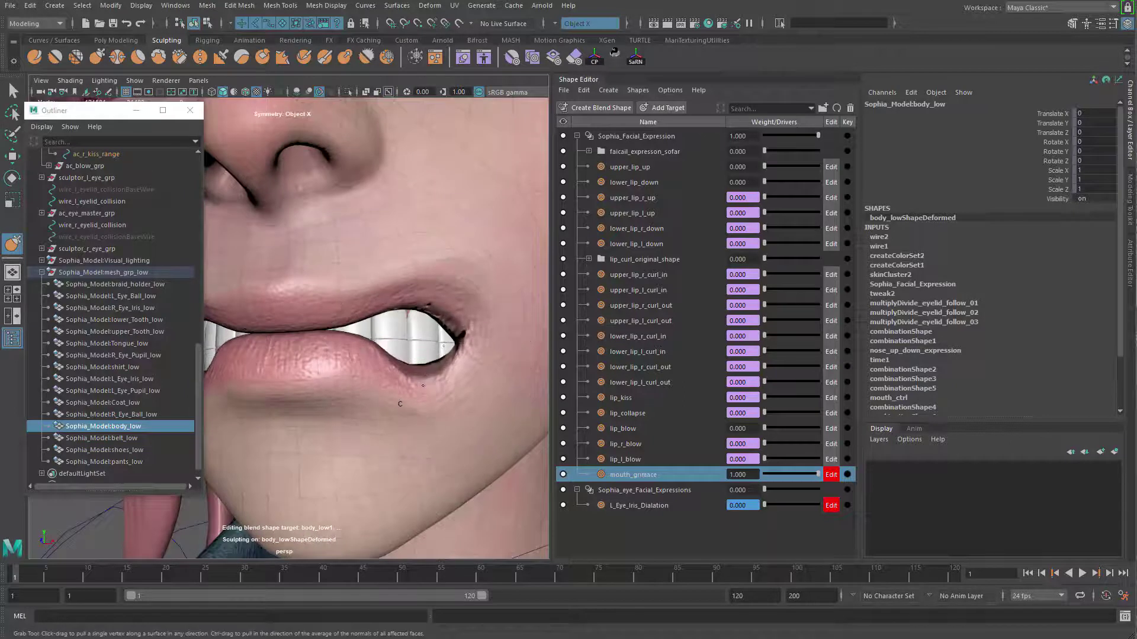
# Resize the Grab brush and raise the upper lip near the corners, refining the bared-teeth grimace from several angles
pyautogui.moveTo(445, 323); pyautogui.dragTo(426, 294)
pyautogui.press('b')
pyautogui.moveTo(418, 286)
pyautogui.mouseDown()
pyautogui.moveTo(440, 285)
pyautogui.moveTo(416, 275)
pyautogui.moveTo(417, 287)
pyautogui.mouseUp()
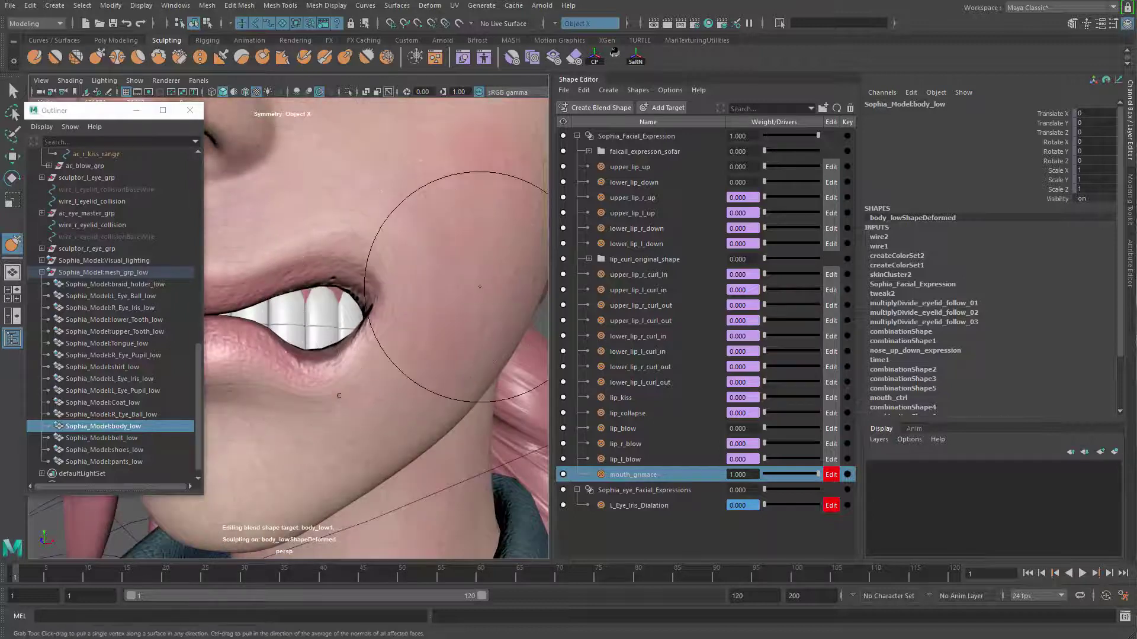
pyautogui.keyDown('alt'); pyautogui.moveTo(462, 204); pyautogui.dragTo(460, 253); pyautogui.keyUp('alt')
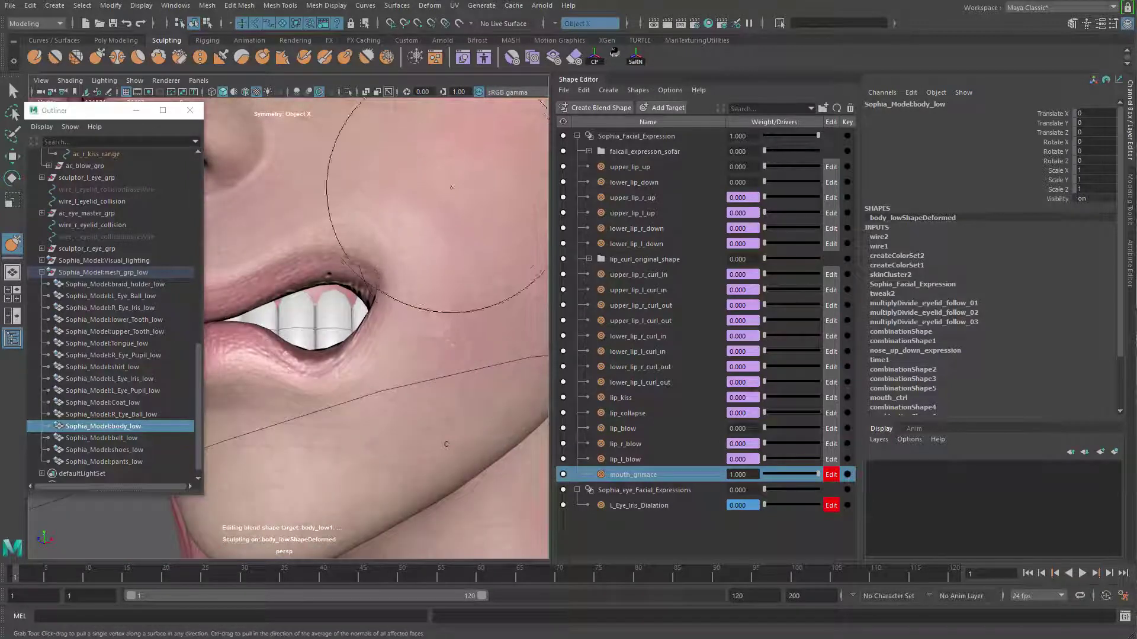
pyautogui.keyDown('alt'); pyautogui.moveTo(441, 155); pyautogui.dragTo(447, 306); pyautogui.keyUp('alt')
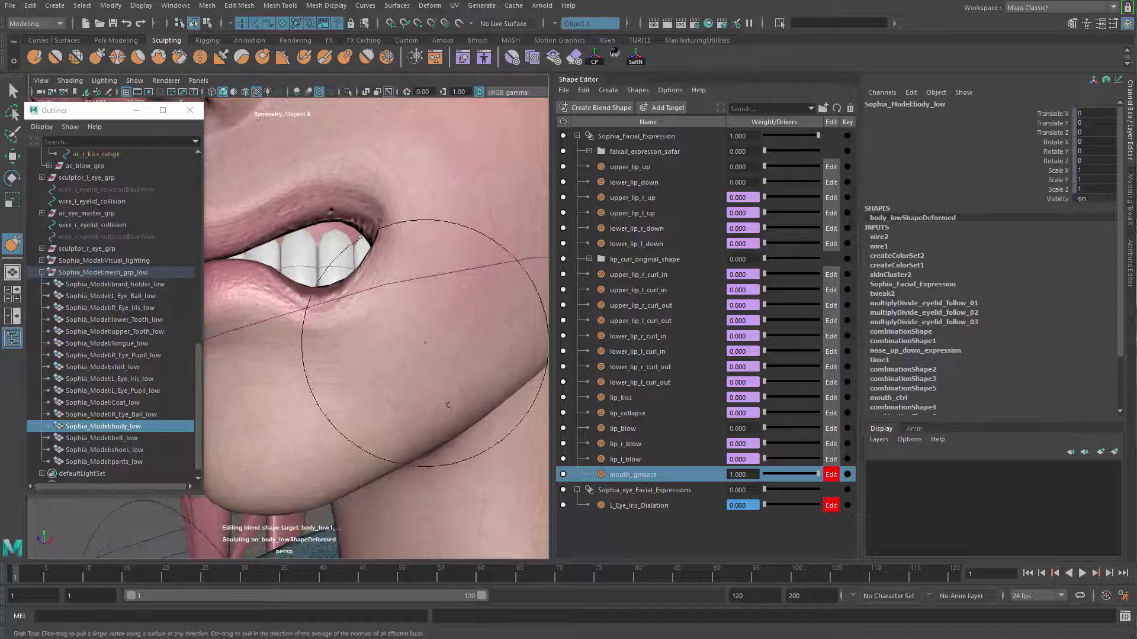
pyautogui.moveTo(425, 343)
pyautogui.keyDown('alt'); pyautogui.mouseDown()
pyautogui.moveTo(468, 331)
pyautogui.moveTo(464, 315)
pyautogui.moveTo(425, 303)
pyautogui.mouseUp(); pyautogui.keyUp('alt')
pyautogui.press('b')
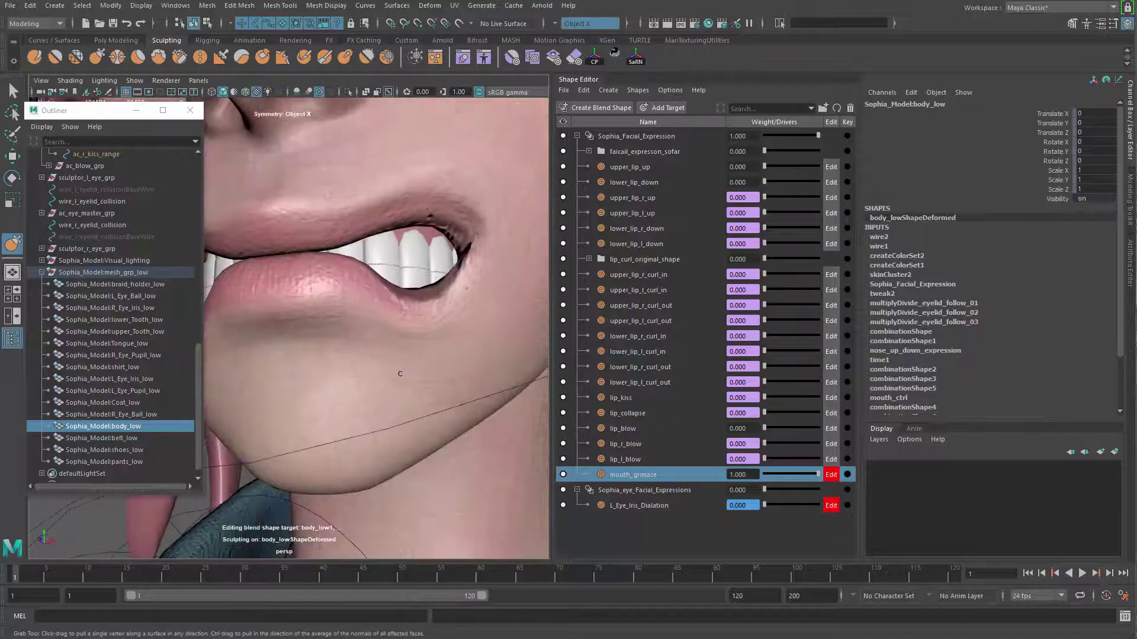
pyautogui.keyDown('alt'); pyautogui.moveTo(400, 373); pyautogui.dragTo(441, 366); pyautogui.keyUp('alt')
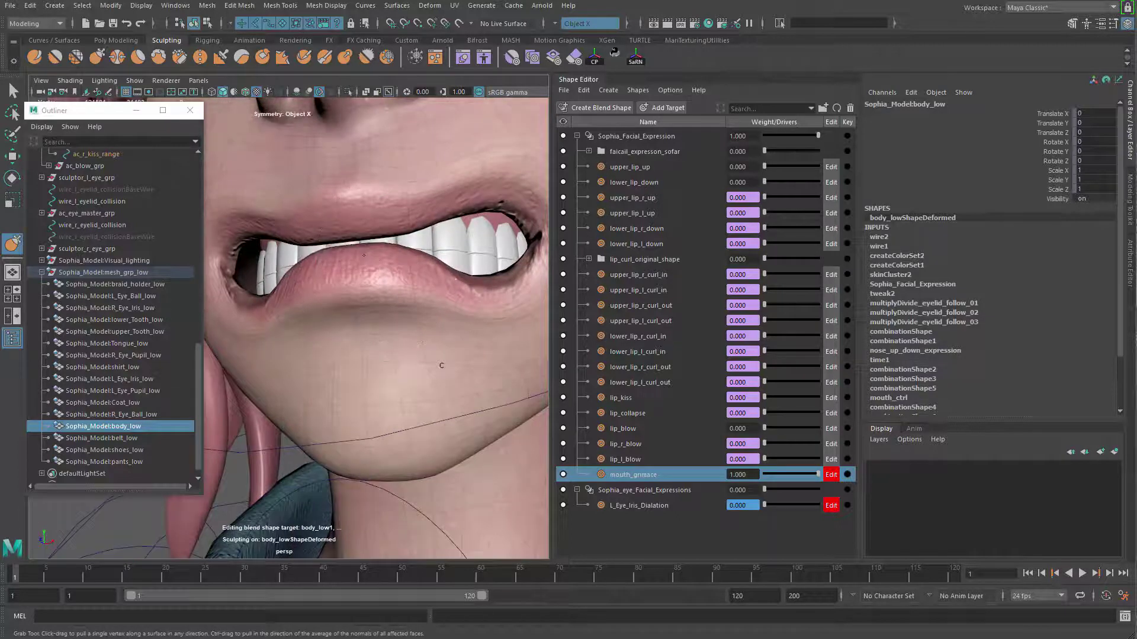
pyautogui.keyDown('alt'); pyautogui.moveTo(438, 291); pyautogui.dragTo(402, 281); pyautogui.keyUp('alt')
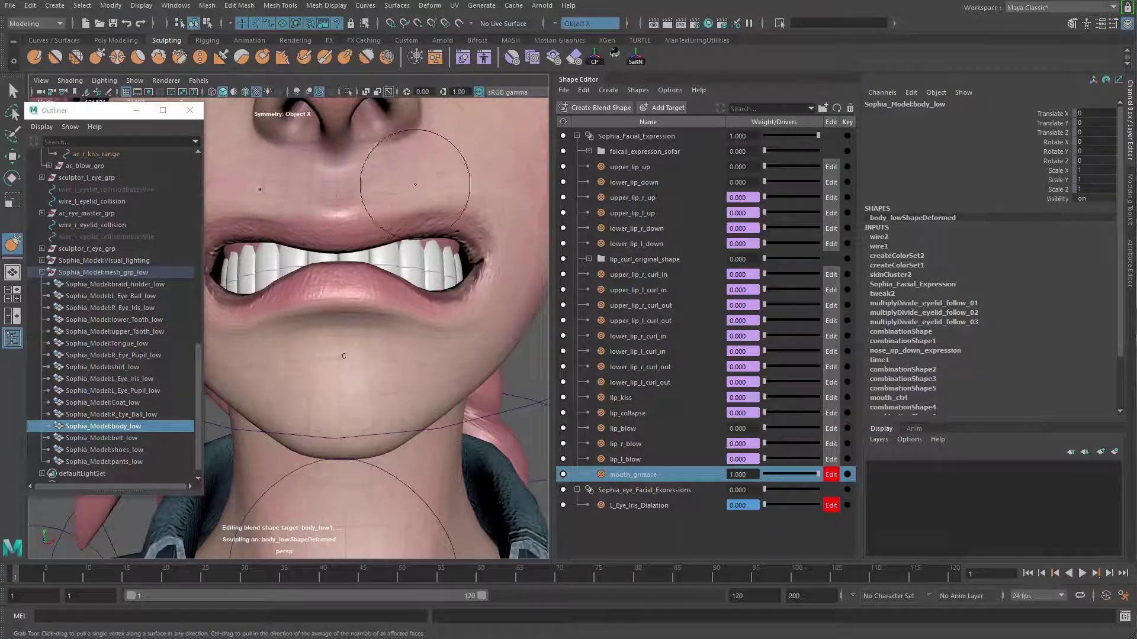
# Maximize the viewport and grab the skin at the mouth corner to reshape the ragged lip edge
pyautogui.keyDown('alt'); pyautogui.moveTo(498, 211); pyautogui.dragTo(409, 237, button='right'); pyautogui.keyUp('alt')
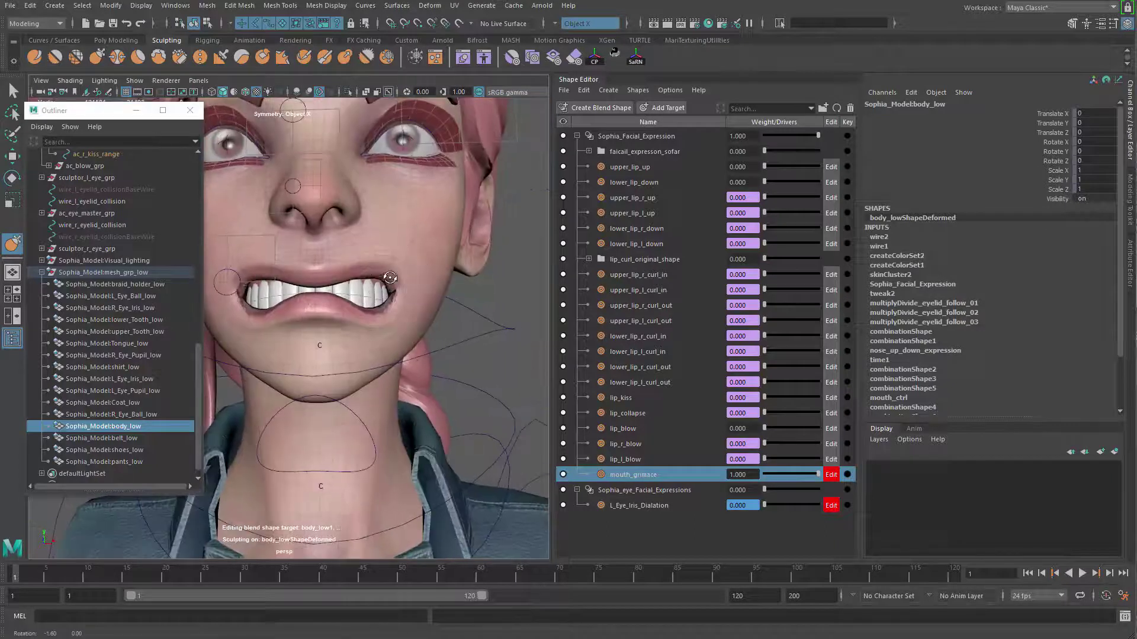
pyautogui.keyDown('alt'); pyautogui.moveTo(450, 296); pyautogui.dragTo(388, 355); pyautogui.keyUp('alt')
pyautogui.keyDown('alt'); pyautogui.moveTo(389, 355); pyautogui.dragTo(421, 349, button='right'); pyautogui.keyUp('alt')
pyautogui.keyDown('alt'); pyautogui.moveTo(375, 294); pyautogui.dragTo(403, 332); pyautogui.keyUp('alt')
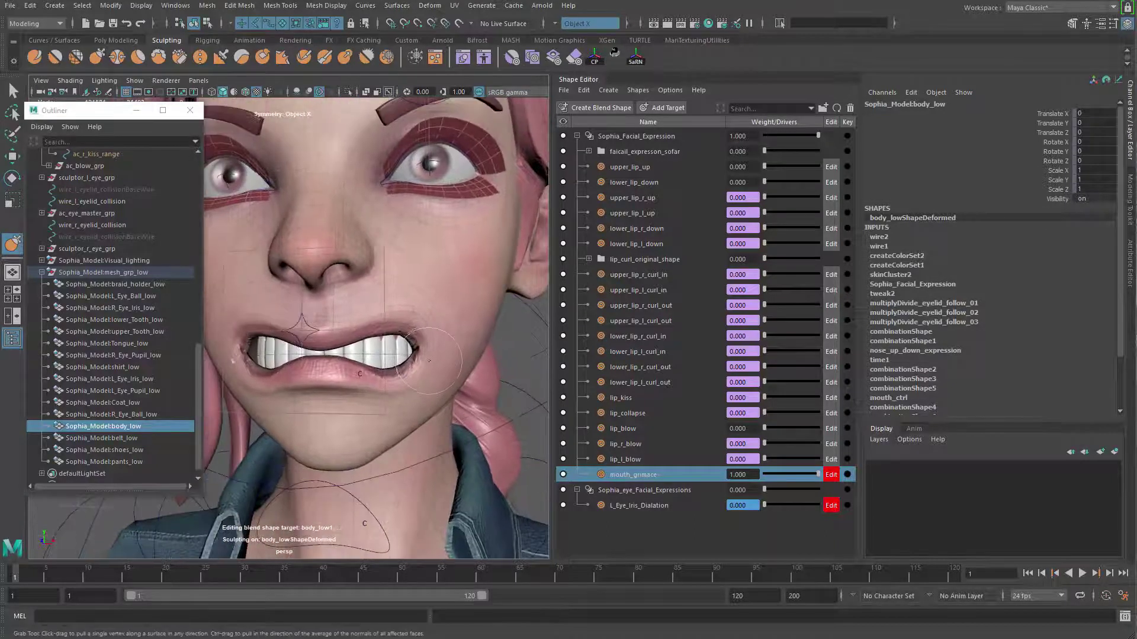
pyautogui.hotkey('ctrl', 'space')
pyautogui.moveTo(591, 343)
pyautogui.keyDown('alt'); pyautogui.mouseDown()
pyautogui.moveTo(610, 254)
pyautogui.moveTo(587, 379)
pyautogui.moveTo(619, 414)
pyautogui.moveTo(581, 361)
pyautogui.moveTo(604, 358)
pyautogui.moveTo(546, 349)
pyautogui.moveTo(611, 385)
pyautogui.moveTo(545, 290)
pyautogui.mouseUp(); pyautogui.keyUp('alt')
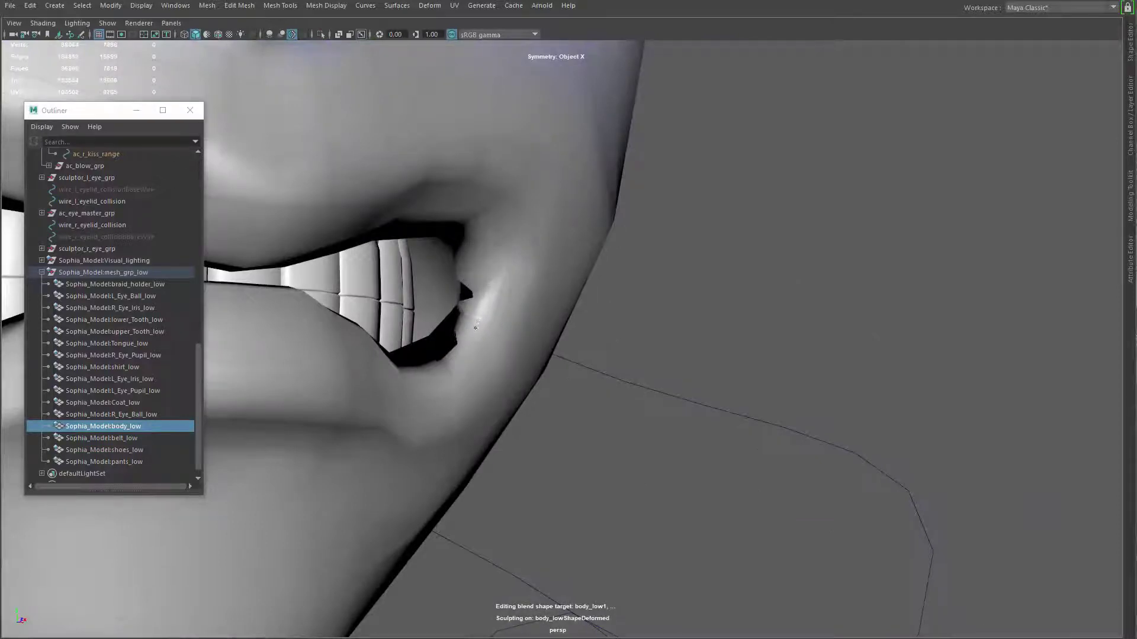
pyautogui.moveTo(476, 322); pyautogui.dragTo(483, 330)
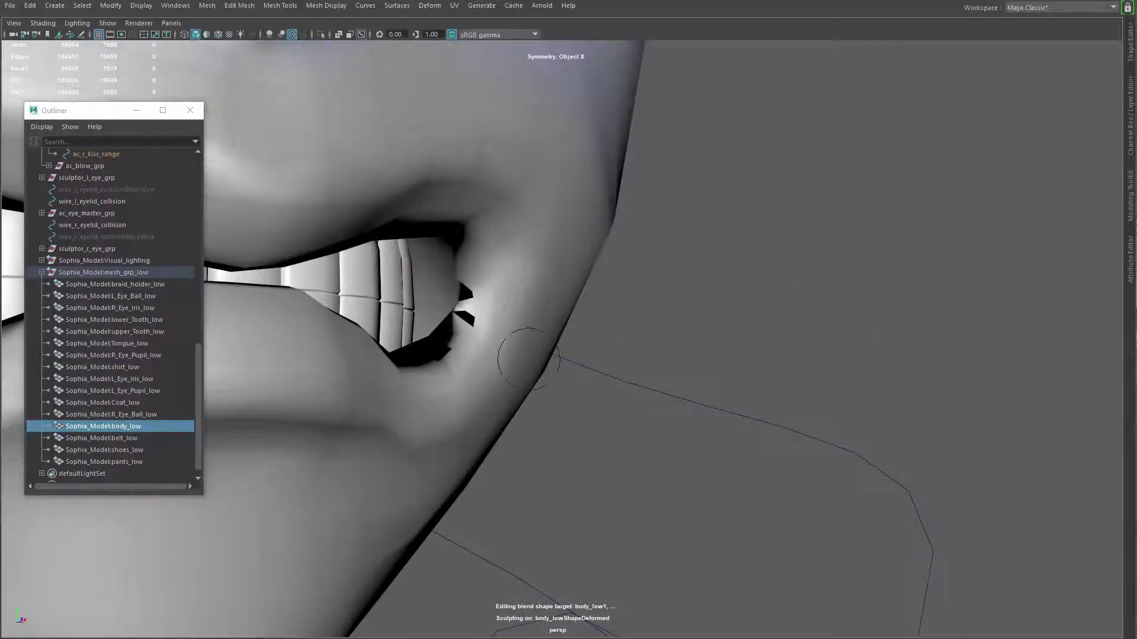
pyautogui.keyDown('alt'); pyautogui.moveTo(529, 358); pyautogui.dragTo(527, 353); pyautogui.keyUp('alt')
pyautogui.keyDown('alt'); pyautogui.moveTo(499, 425); pyautogui.dragTo(398, 391); pyautogui.keyUp('alt')
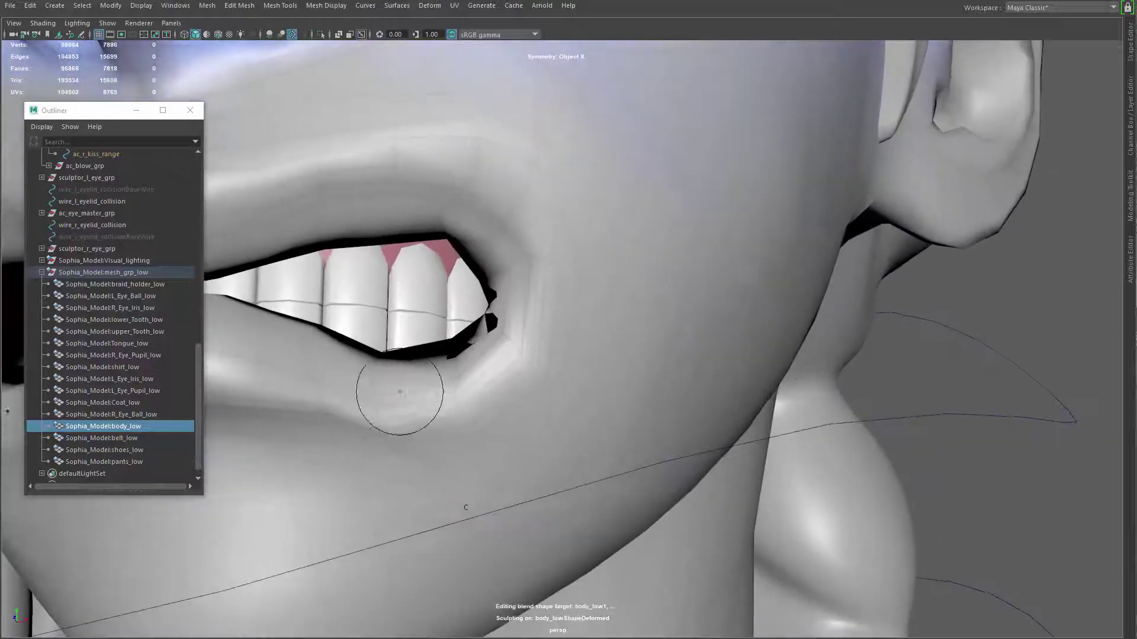
# Keep reshaping the mouth corner with the Grab tool, pulling the lower lip edge over the gaps near the inner corner
pyautogui.keyDown('alt'); pyautogui.moveTo(484, 413); pyautogui.dragTo(517, 422); pyautogui.keyUp('alt')
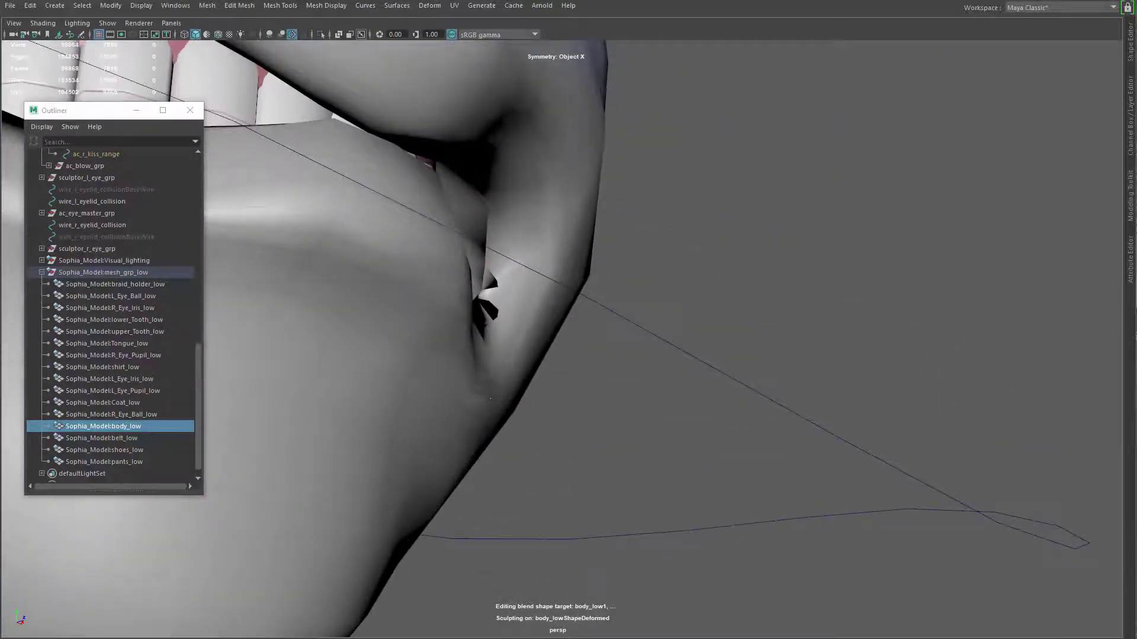
pyautogui.keyDown('alt'); pyautogui.moveTo(496, 382); pyautogui.dragTo(477, 420); pyautogui.keyUp('alt')
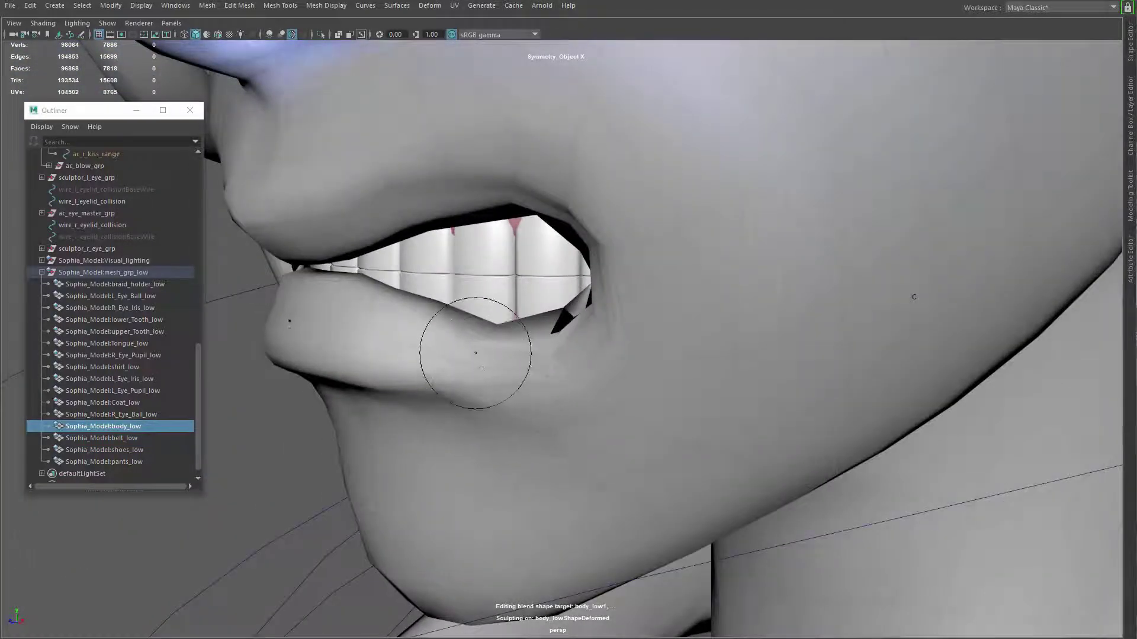
pyautogui.keyDown('alt'); pyautogui.moveTo(475, 353); pyautogui.dragTo(495, 329); pyautogui.keyUp('alt')
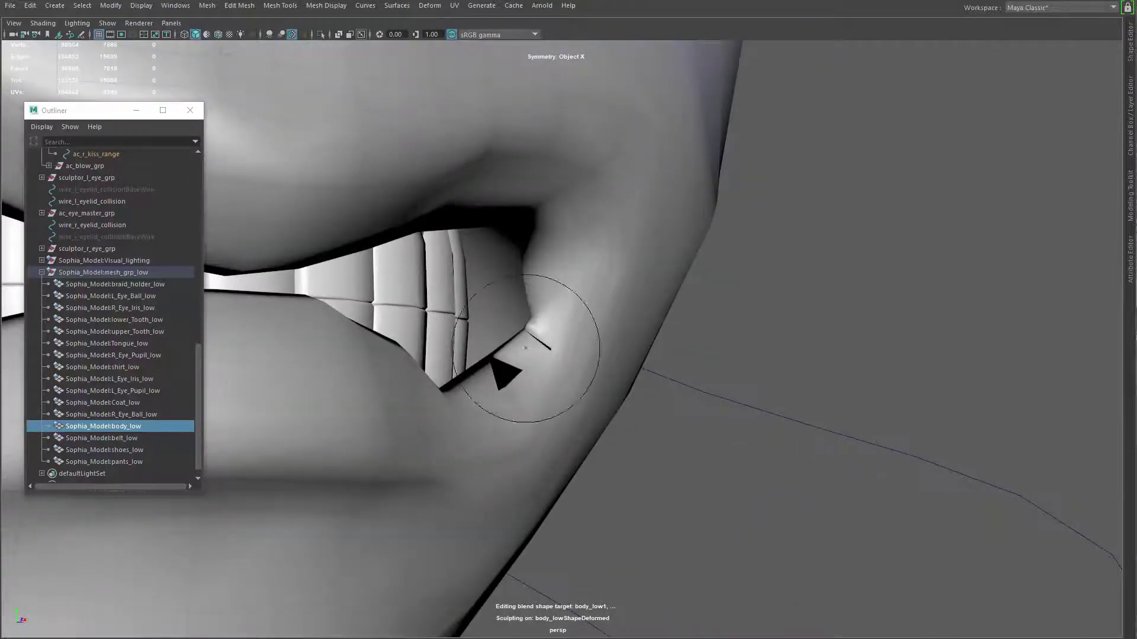
pyautogui.moveTo(500, 369)
pyautogui.mouseDown()
pyautogui.moveTo(519, 426)
pyautogui.moveTo(568, 388)
pyautogui.moveTo(474, 392)
pyautogui.moveTo(501, 418)
pyautogui.moveTo(556, 414)
pyautogui.moveTo(624, 535)
pyautogui.moveTo(514, 424)
pyautogui.mouseUp()
# Isolate the body_low mesh in the viewport and reactivate the Grab tool
pyautogui.press('q')
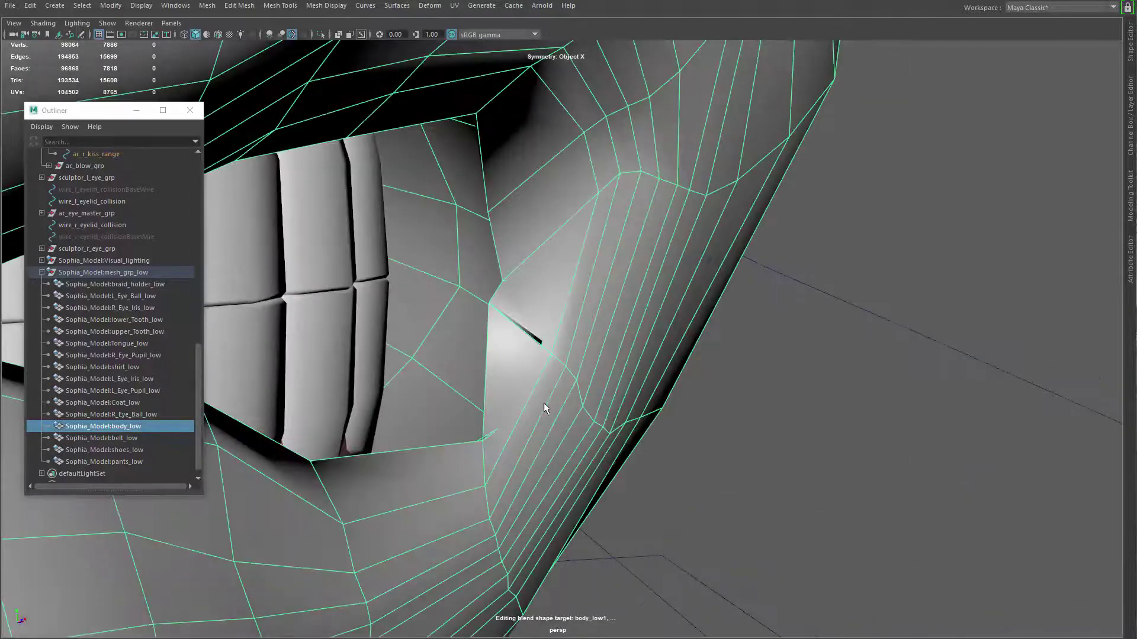
pyautogui.hotkey('ctrl', '1')
pyautogui.keyDown('shift'); pyautogui.rightClick(576, 372); pyautogui.keyUp('shift')
pyautogui.click(520, 350)
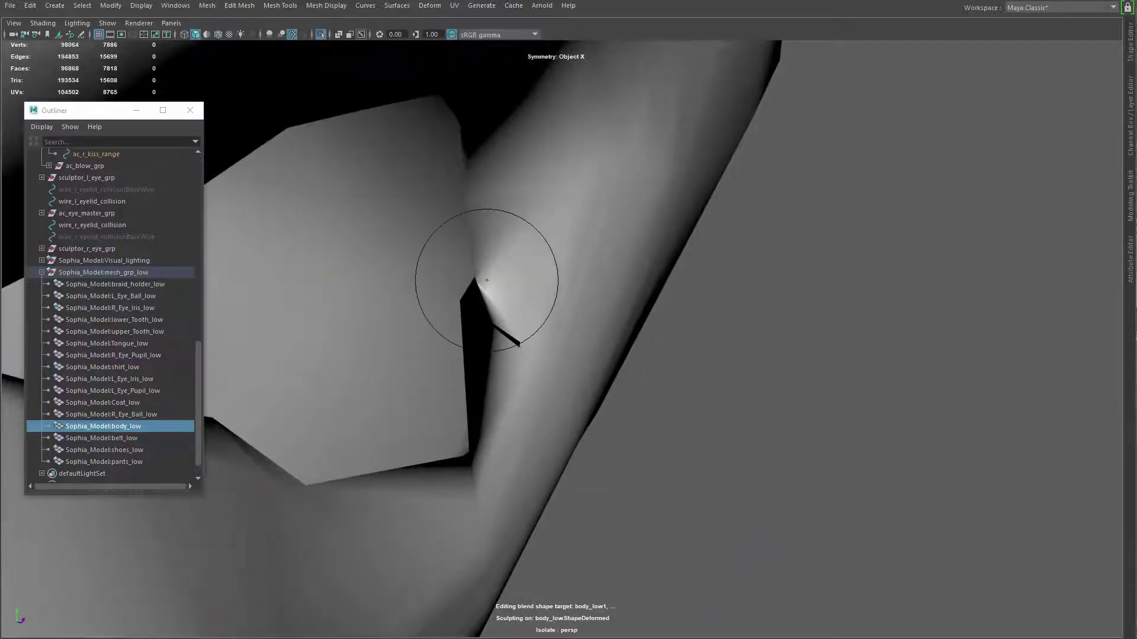
# Undo the trial pull at the mouth corner, then grab the corner vertices to open up the folded lip edge
pyautogui.moveTo(487, 280); pyautogui.dragTo(497, 269)
pyautogui.hotkey('ctrl', 'z')
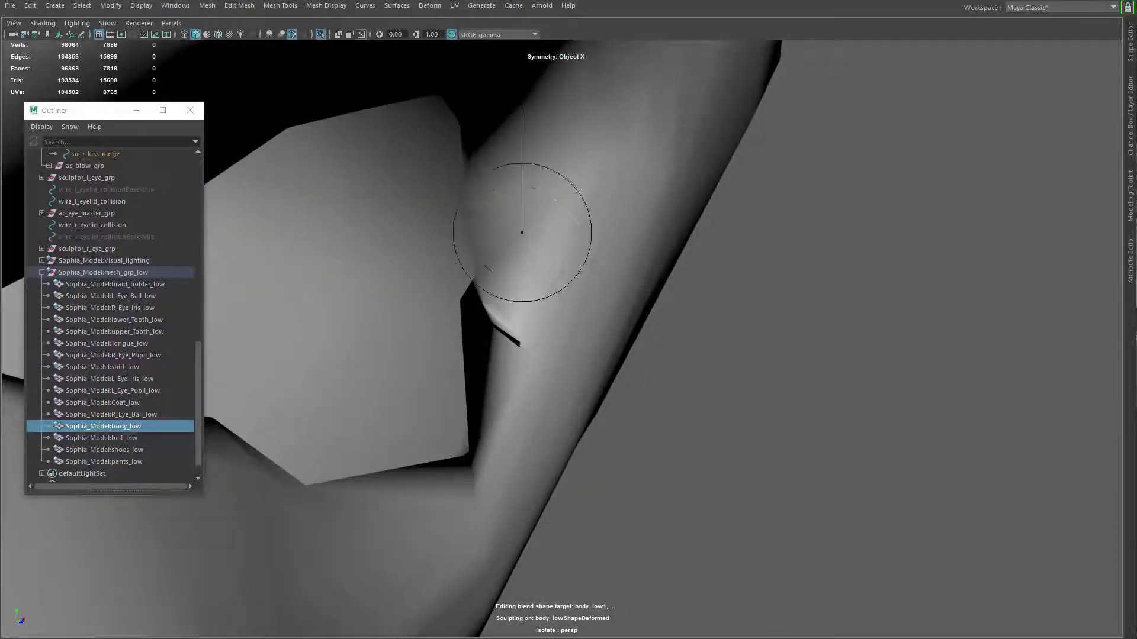
pyautogui.moveTo(496, 210)
pyautogui.keyDown('alt'); pyautogui.mouseDown()
pyautogui.moveTo(515, 318)
pyautogui.moveTo(558, 317)
pyautogui.moveTo(454, 314)
pyautogui.moveTo(573, 359)
pyautogui.moveTo(495, 254)
pyautogui.moveTo(538, 337)
pyautogui.moveTo(452, 330)
pyautogui.moveTo(427, 343)
pyautogui.moveTo(470, 325)
pyautogui.moveTo(538, 398)
pyautogui.moveTo(550, 379)
pyautogui.moveTo(524, 307)
pyautogui.moveTo(618, 225)
pyautogui.mouseUp(); pyautogui.keyUp('alt')
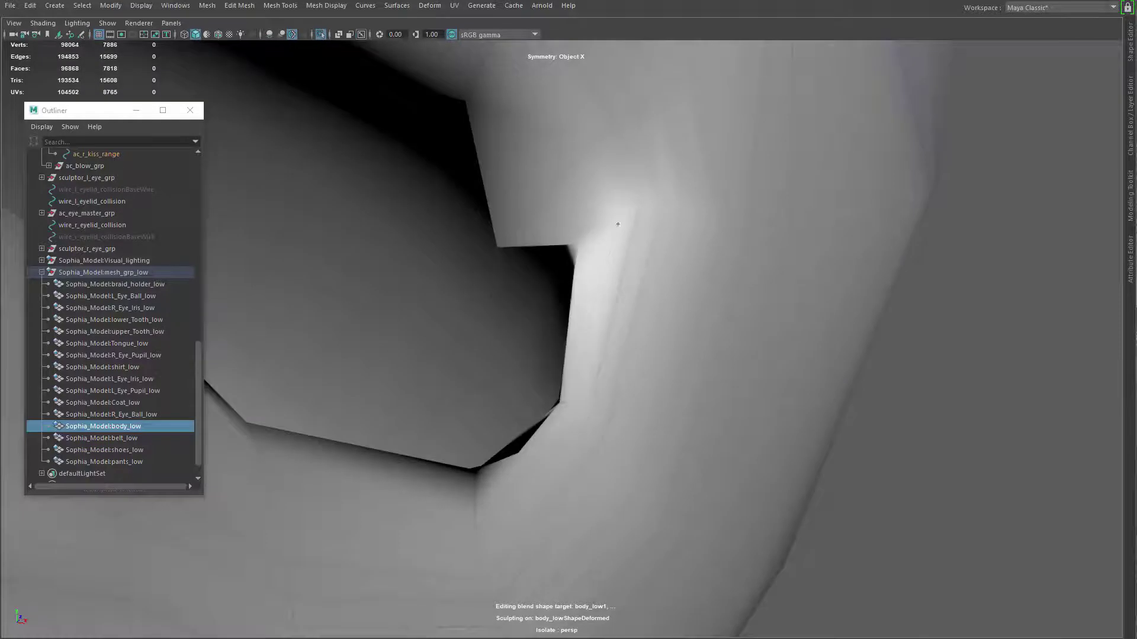
pyautogui.moveTo(557, 352)
pyautogui.keyDown('alt'); pyautogui.mouseDown()
pyautogui.moveTo(609, 478)
pyautogui.moveTo(563, 414)
pyautogui.moveTo(428, 423)
pyautogui.moveTo(416, 436)
pyautogui.moveTo(451, 347)
pyautogui.moveTo(496, 297)
pyautogui.mouseUp(); pyautogui.keyUp('alt')
# Leave sculpting, switch body_low to vertex selection and close the Tool Settings window
pyautogui.press('q')
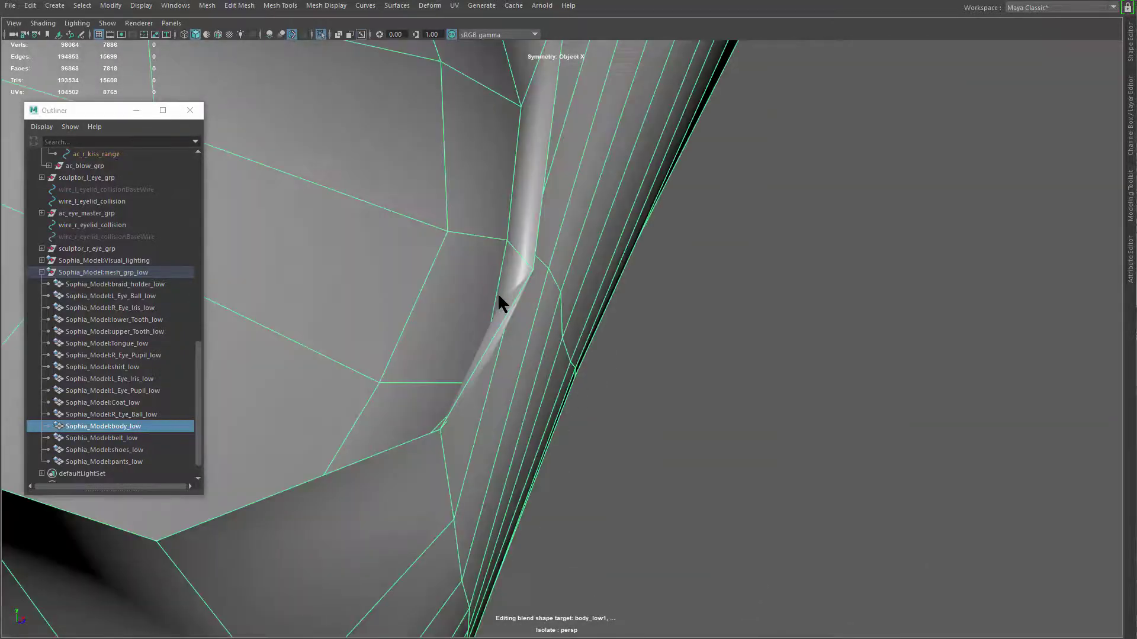
pyautogui.press('w')
pyautogui.press('q')
pyautogui.press('F9')
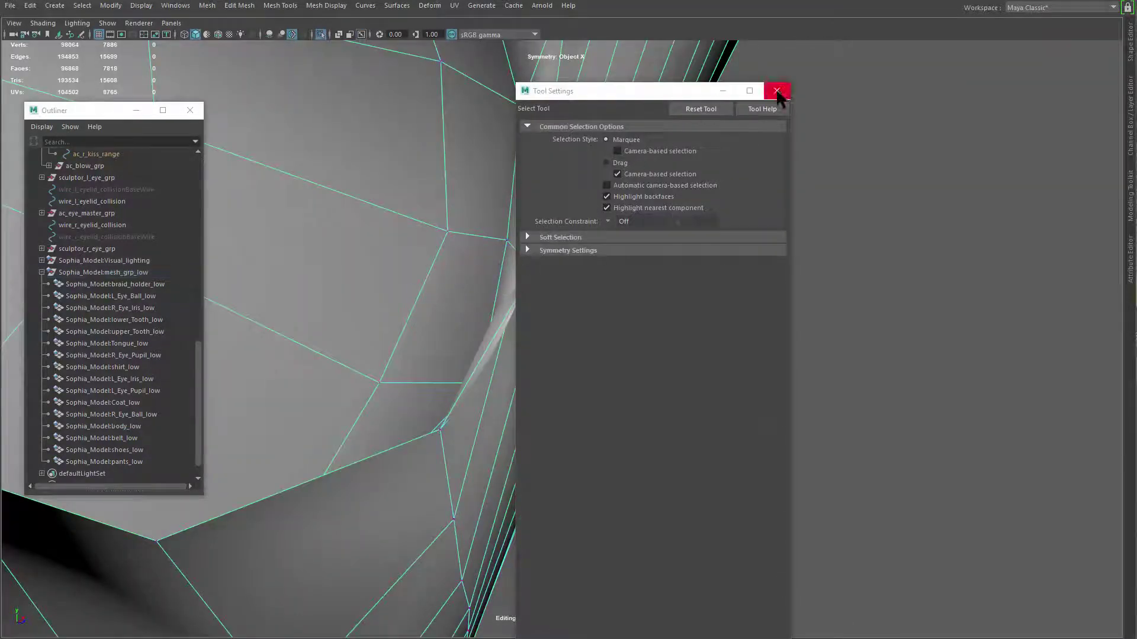
pyautogui.click(777, 91)
# Select the inner vertex behind the mouth corner and move it to straighten the inner lip wall
pyautogui.press('f')
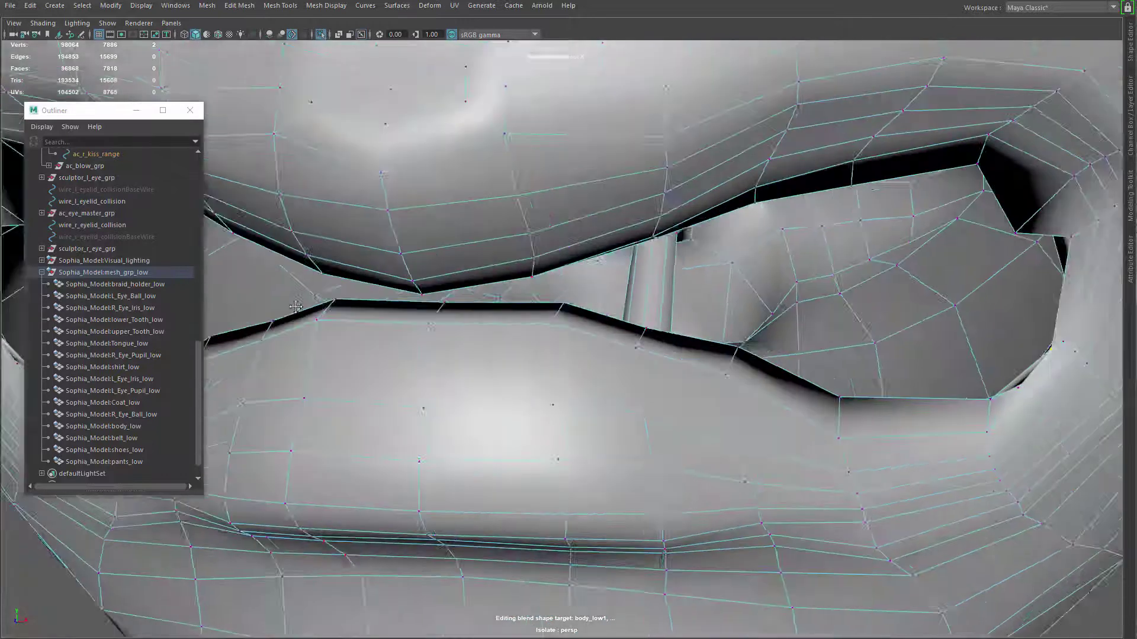
pyautogui.keyDown('alt'); pyautogui.moveTo(296, 307); pyautogui.dragTo(499, 368); pyautogui.keyUp('alt')
pyautogui.keyDown('alt'); pyautogui.moveTo(500, 368); pyautogui.dragTo(741, 343, button='right'); pyautogui.keyUp('alt')
pyautogui.moveTo(740, 344)
pyautogui.keyDown('alt'); pyautogui.mouseDown()
pyautogui.moveTo(797, 315)
pyautogui.moveTo(754, 271)
pyautogui.mouseUp(); pyautogui.keyUp('alt')
pyautogui.moveTo(722, 414)
pyautogui.keyDown('alt'); pyautogui.mouseDown()
pyautogui.moveTo(734, 432)
pyautogui.moveTo(774, 410)
pyautogui.moveTo(745, 425)
pyautogui.moveTo(729, 469)
pyautogui.mouseUp(); pyautogui.keyUp('alt')
pyautogui.click(746, 249)
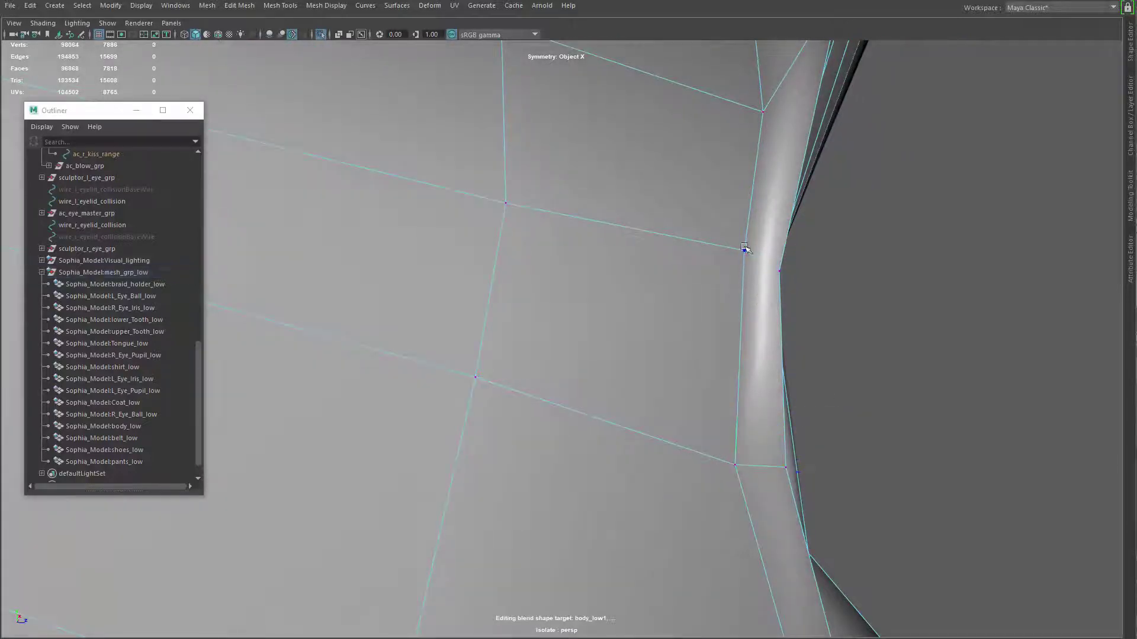
pyautogui.click(744, 251)
pyautogui.moveTo(744, 251)
pyautogui.mouseDown()
pyautogui.moveTo(722, 264)
pyautogui.moveTo(756, 263)
pyautogui.mouseUp()
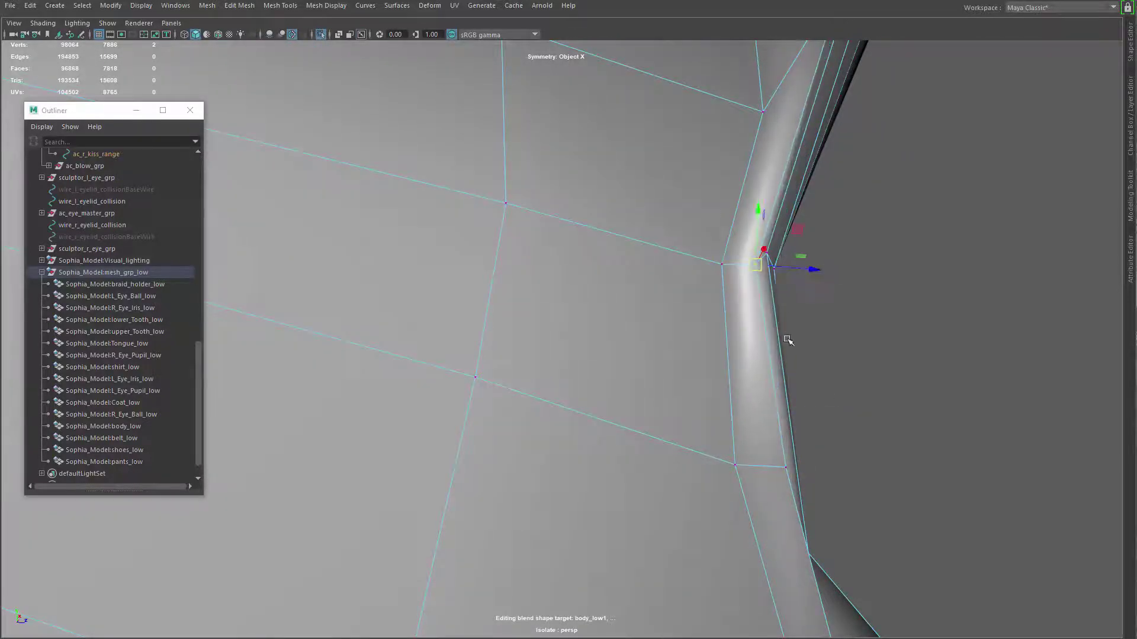
# Move the protruding lip-edge vertex at the mouth corner up and outward to even out the lip outline
pyautogui.keyDown('alt'); pyautogui.moveTo(786, 339); pyautogui.dragTo(636, 261); pyautogui.keyUp('alt')
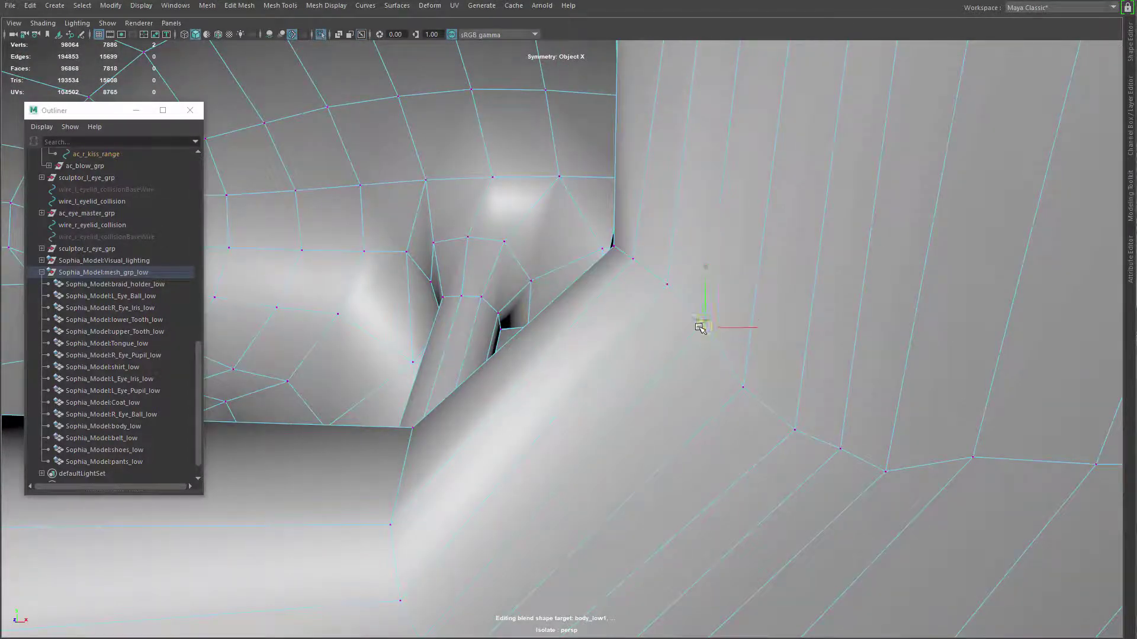
pyautogui.keyDown('alt'); pyautogui.moveTo(701, 329); pyautogui.dragTo(727, 404); pyautogui.keyUp('alt')
pyautogui.keyDown('alt'); pyautogui.moveTo(727, 403); pyautogui.dragTo(580, 607, button='middle'); pyautogui.keyUp('alt')
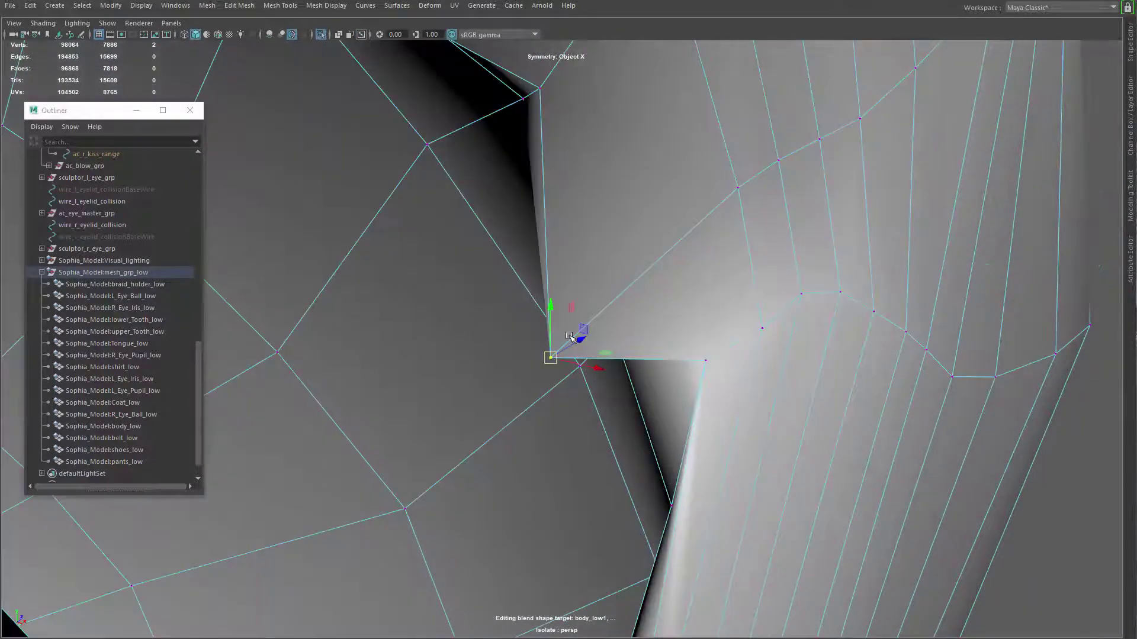
pyautogui.moveTo(550, 357); pyautogui.dragTo(680, 211)
# Reposition the two neighbouring inner mouth-corner vertices, raising the lower one, to even out the inner lip edge
pyautogui.keyDown('alt'); pyautogui.moveTo(705, 285); pyautogui.dragTo(607, 270); pyautogui.keyUp('alt')
pyautogui.click(578, 513)
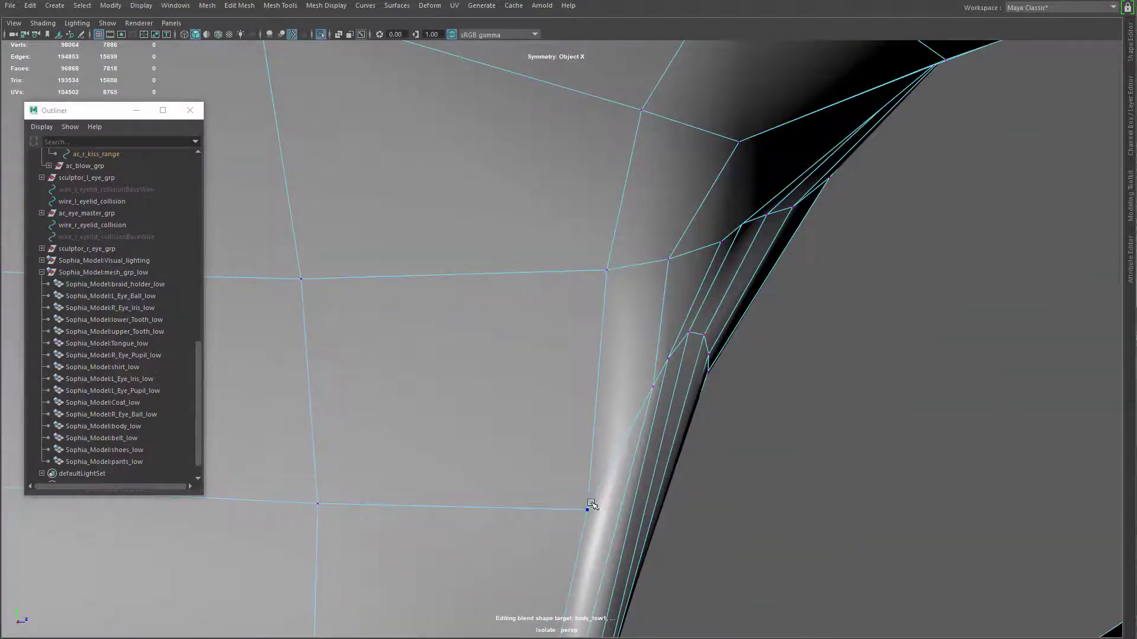
pyautogui.click(587, 511)
pyautogui.moveTo(587, 511); pyautogui.dragTo(608, 401)
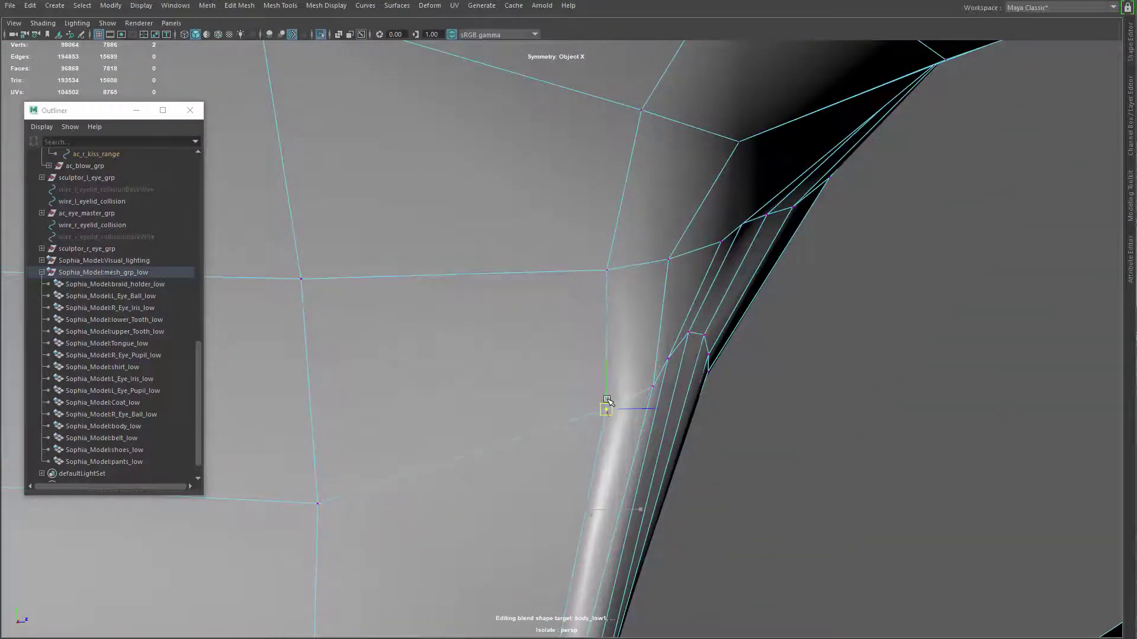
pyautogui.moveTo(620, 265); pyautogui.dragTo(619, 263)
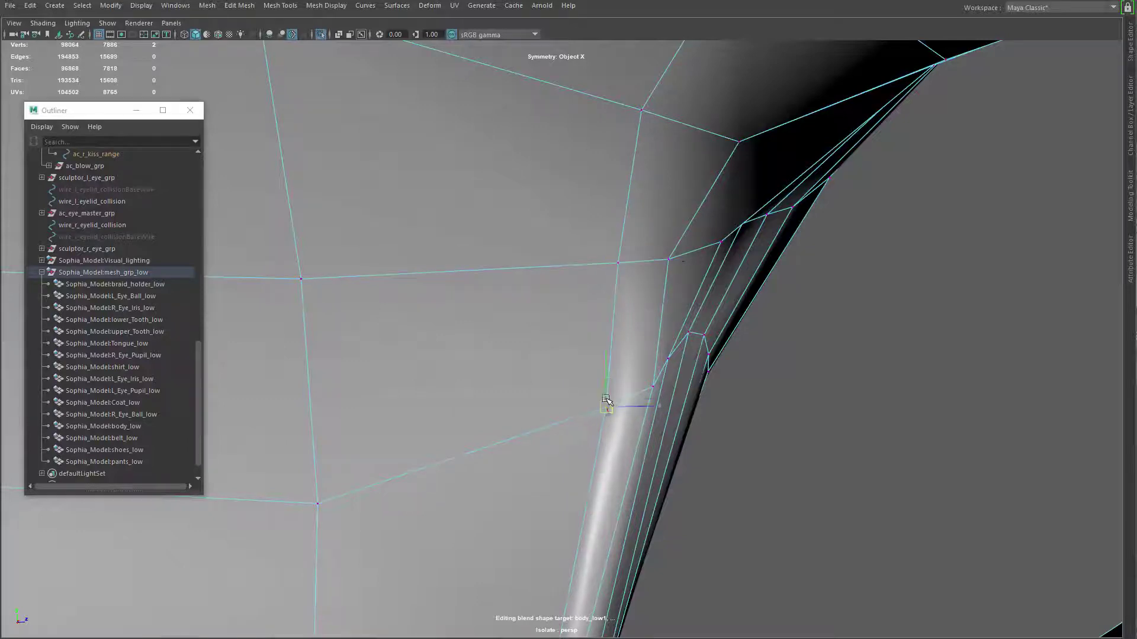
pyautogui.moveTo(605, 400); pyautogui.dragTo(606, 389)
# Return to object mode and sculpting, resize the brush and smooth the skin beside the mouth corner
pyautogui.keyDown('alt'); pyautogui.moveTo(655, 238); pyautogui.dragTo(538, 300); pyautogui.keyUp('alt')
pyautogui.moveTo(690, 305)
pyautogui.keyDown('alt'); pyautogui.mouseDown()
pyautogui.moveTo(585, 351)
pyautogui.moveTo(744, 355)
pyautogui.moveTo(599, 370)
pyautogui.moveTo(505, 399)
pyautogui.moveTo(608, 372)
pyautogui.moveTo(706, 289)
pyautogui.mouseUp(); pyautogui.keyUp('alt')
pyautogui.moveTo(707, 289)
pyautogui.mouseDown(button='right')
pyautogui.moveTo(754, 268)
pyautogui.moveTo(710, 270)
pyautogui.mouseUp(button='right')
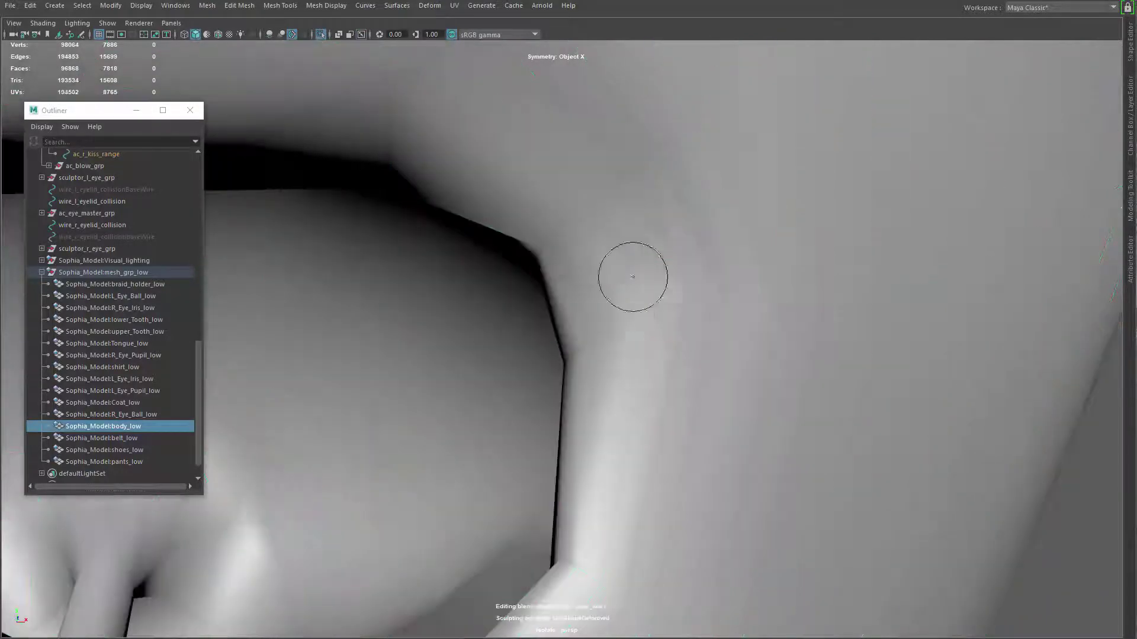
pyautogui.press('b')
pyautogui.moveTo(656, 306)
pyautogui.mouseDown()
pyautogui.moveTo(694, 309)
pyautogui.moveTo(682, 305)
pyautogui.moveTo(694, 244)
pyautogui.moveTo(680, 282)
pyautogui.moveTo(685, 343)
pyautogui.moveTo(629, 343)
pyautogui.moveTo(619, 362)
pyautogui.mouseUp()
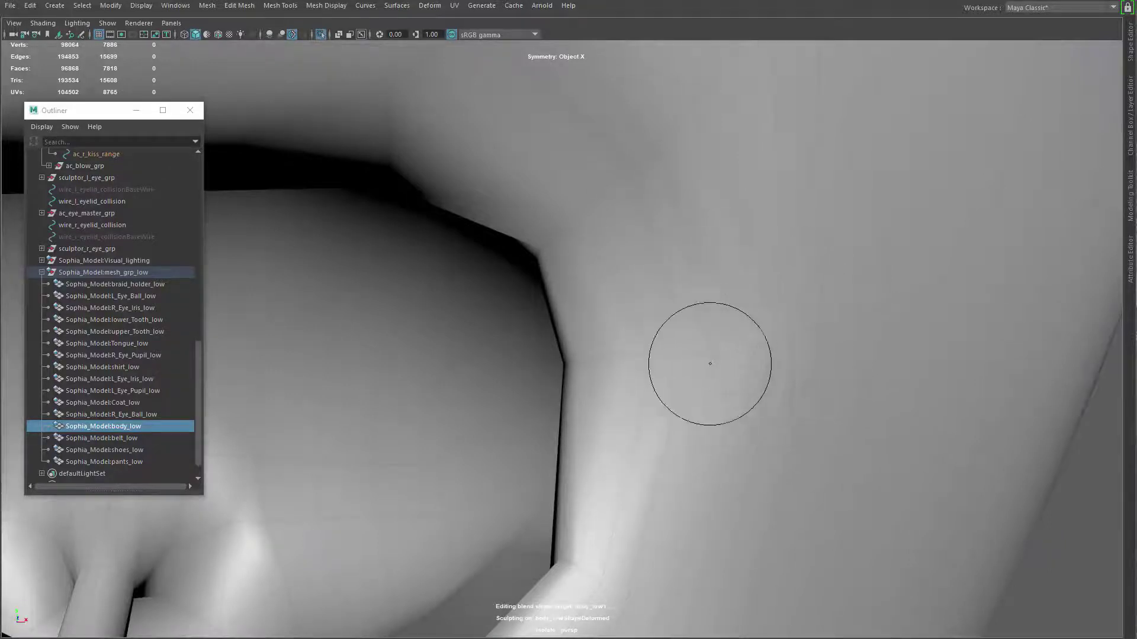
# Sculpt the skin beside the mouth corner and soften the crease at the end of the upper lip
pyautogui.moveTo(719, 363); pyautogui.dragTo(718, 351)
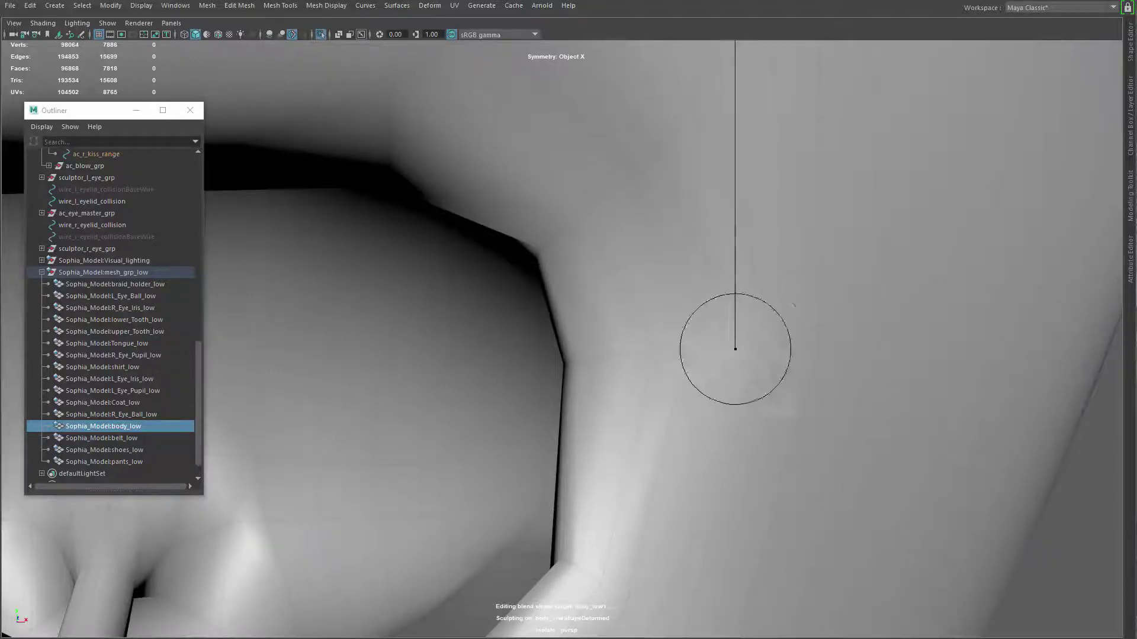
pyautogui.keyDown('alt'); pyautogui.moveTo(799, 338); pyautogui.dragTo(680, 296, button='right'); pyautogui.keyUp('alt')
pyautogui.moveTo(681, 296)
pyautogui.keyDown('alt'); pyautogui.mouseDown()
pyautogui.moveTo(690, 320)
pyautogui.moveTo(625, 243)
pyautogui.moveTo(659, 301)
pyautogui.mouseUp(); pyautogui.keyUp('alt')
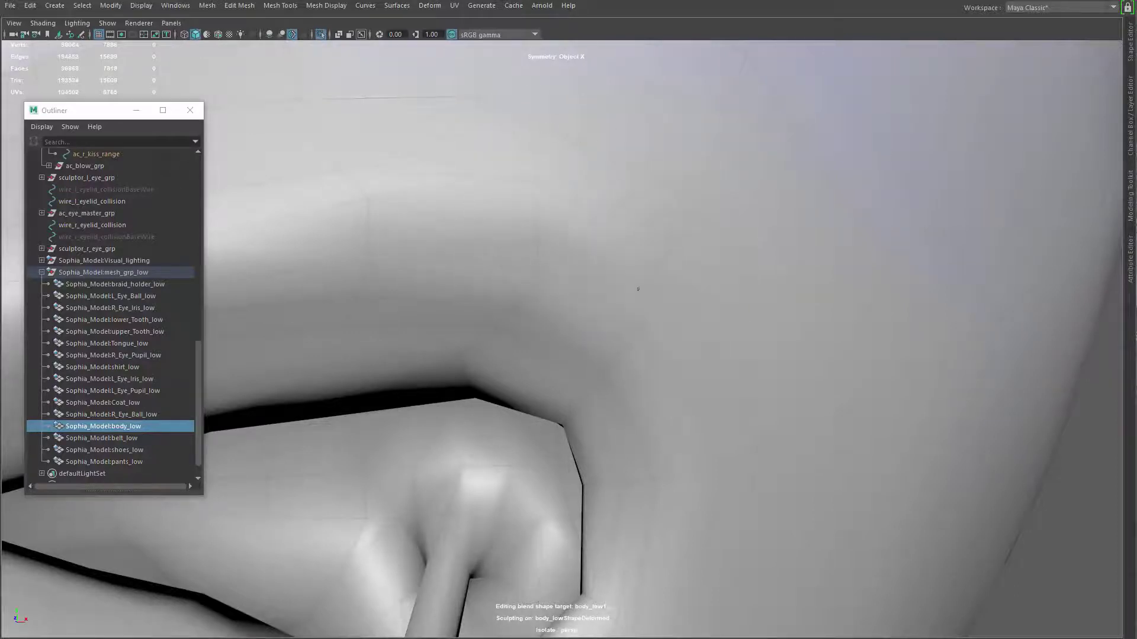
pyautogui.keyDown('alt'); pyautogui.moveTo(573, 246); pyautogui.dragTo(697, 271); pyautogui.keyUp('alt')
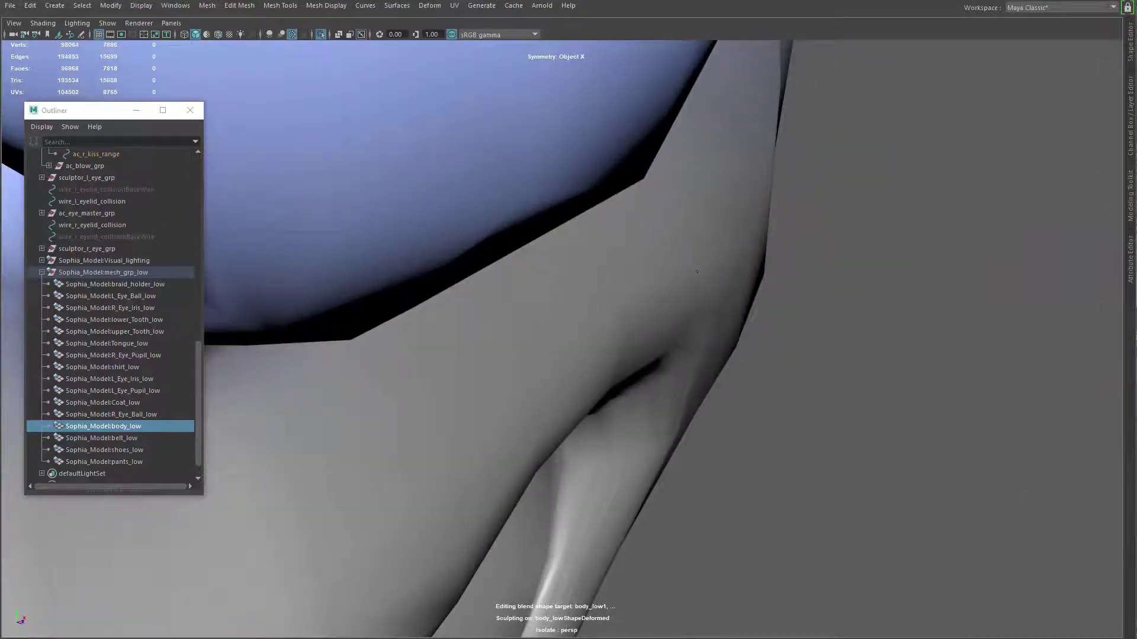
pyautogui.moveTo(629, 330); pyautogui.dragTo(616, 307)
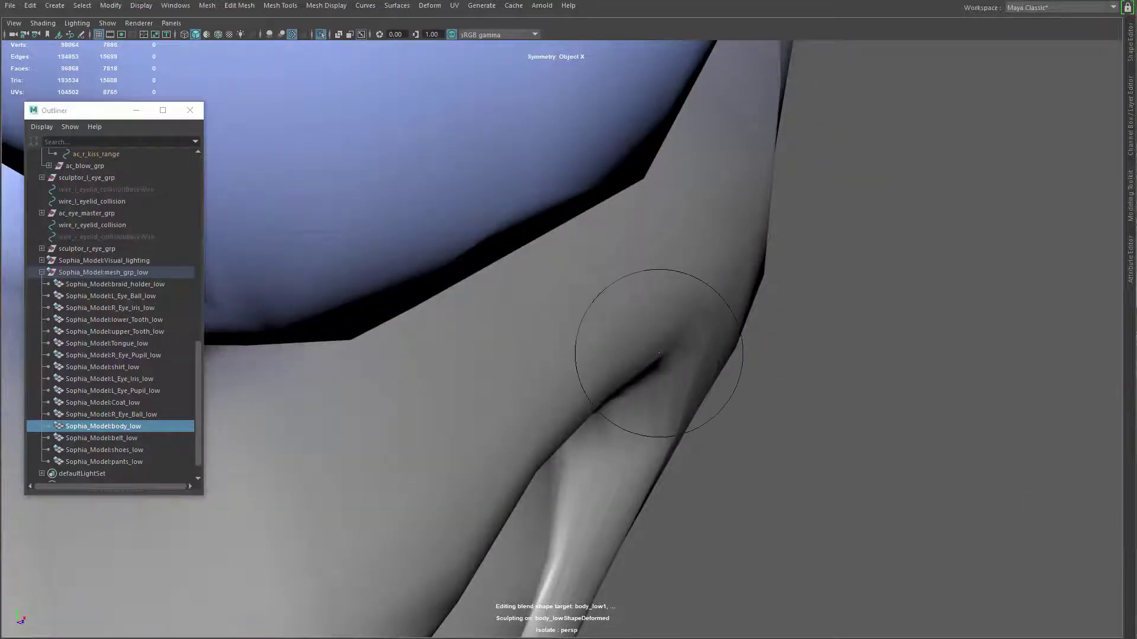
# Resize the brush and sculpt the inner edge of the upper lip near the mouth corner into a smoother curve
pyautogui.moveTo(660, 350)
pyautogui.keyDown('alt'); pyautogui.mouseDown()
pyautogui.moveTo(691, 311)
pyautogui.moveTo(691, 336)
pyautogui.moveTo(673, 337)
pyautogui.mouseUp(); pyautogui.keyUp('alt')
pyautogui.press('b')
pyautogui.keyDown('alt'); pyautogui.moveTo(741, 335); pyautogui.dragTo(681, 329); pyautogui.keyUp('alt')
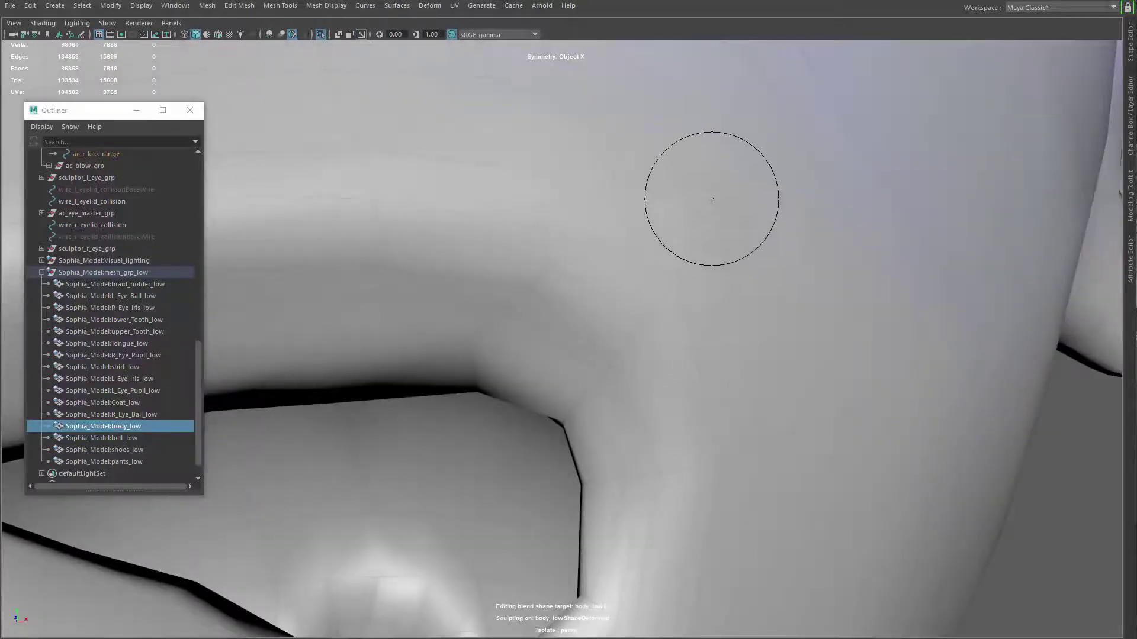
pyautogui.moveTo(727, 160)
pyautogui.keyDown('alt'); pyautogui.mouseDown()
pyautogui.moveTo(622, 331)
pyautogui.moveTo(521, 394)
pyautogui.moveTo(469, 317)
pyautogui.mouseUp(); pyautogui.keyUp('alt')
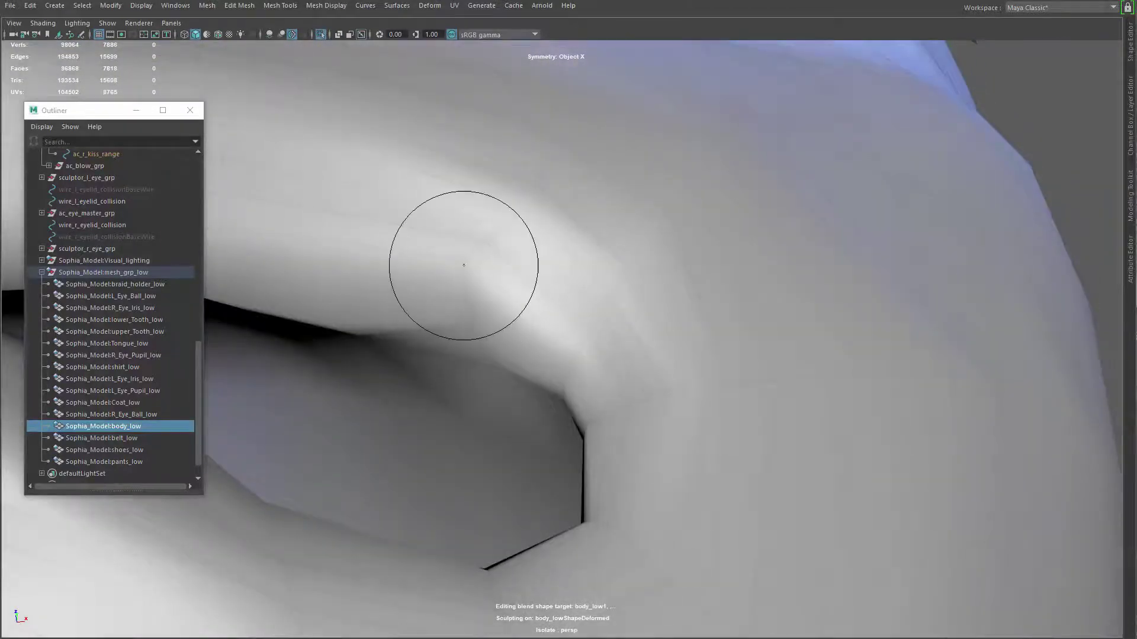
pyautogui.moveTo(322, 318)
pyautogui.mouseDown()
pyautogui.moveTo(478, 328)
pyautogui.moveTo(478, 346)
pyautogui.mouseUp()
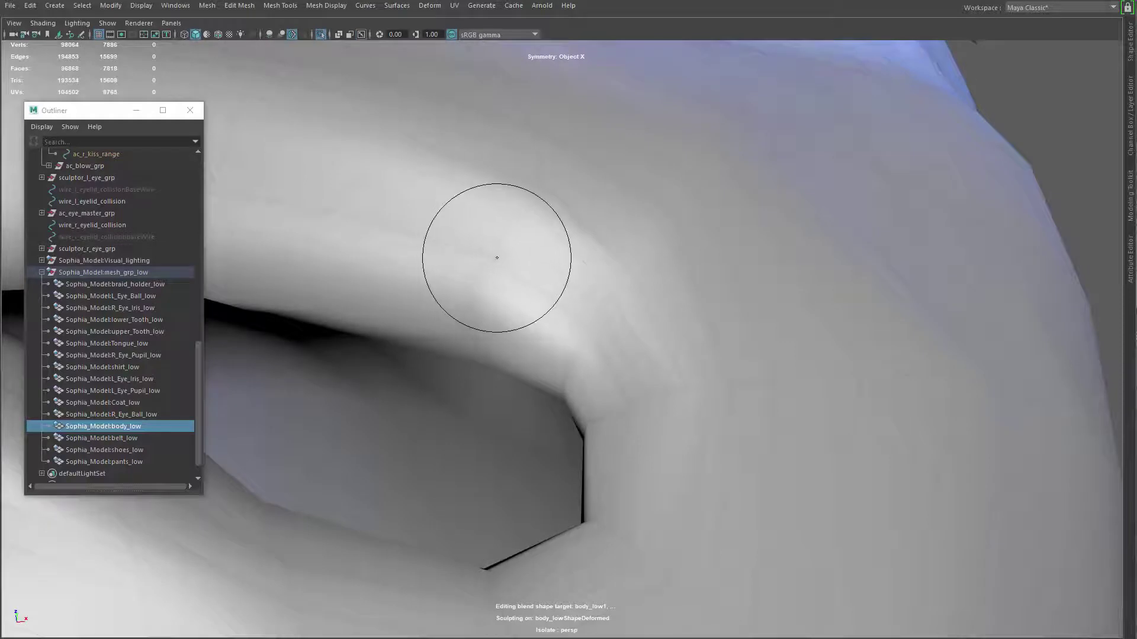
# Pull the mouth-corner edge outward with a resized brush to round the end of the lip opening
pyautogui.moveTo(539, 243)
pyautogui.keyDown('alt'); pyautogui.mouseDown()
pyautogui.moveTo(584, 332)
pyautogui.moveTo(560, 325)
pyautogui.mouseUp(); pyautogui.keyUp('alt')
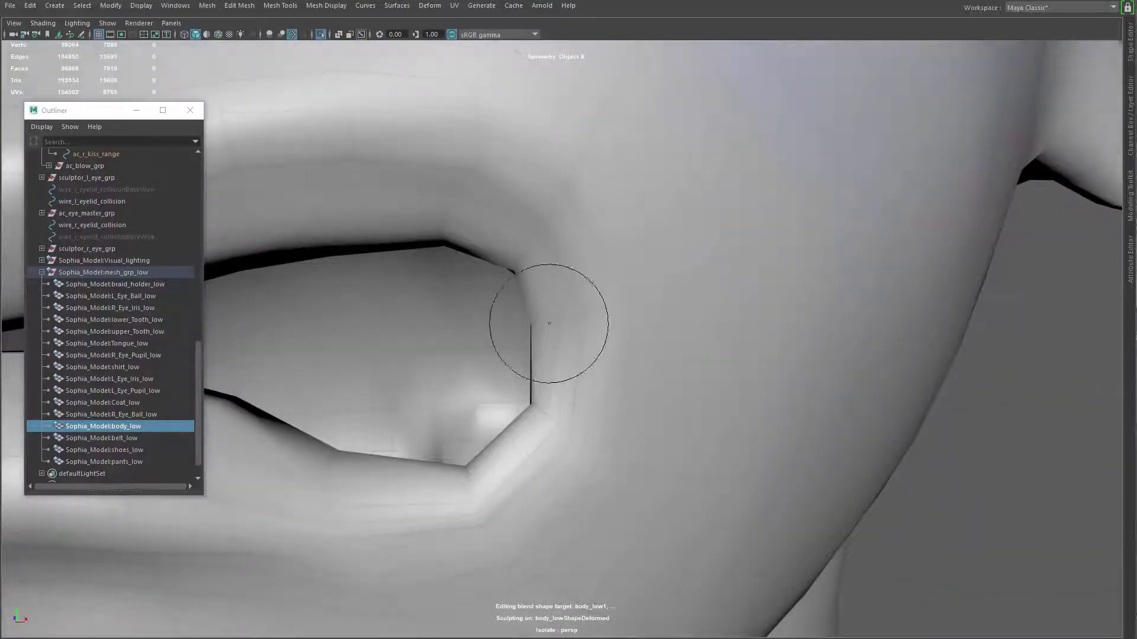
pyautogui.moveTo(546, 323)
pyautogui.mouseDown()
pyautogui.moveTo(556, 320)
pyautogui.moveTo(381, 332)
pyautogui.mouseUp()
pyautogui.press('b')
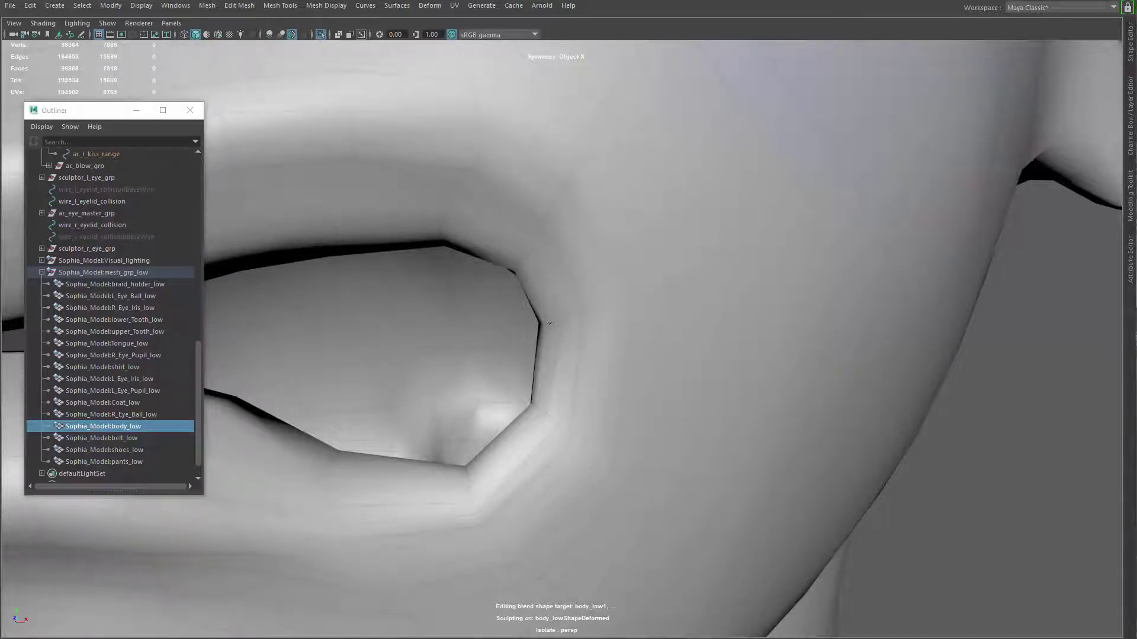
pyautogui.press('b')
pyautogui.moveTo(546, 323); pyautogui.dragTo(625, 311)
pyautogui.press('b')
pyautogui.press('b')
pyautogui.moveTo(623, 309)
pyautogui.mouseDown()
pyautogui.moveTo(593, 308)
pyautogui.moveTo(617, 307)
pyautogui.moveTo(585, 341)
pyautogui.mouseUp()
pyautogui.press('b')
pyautogui.press('b')
pyautogui.moveTo(532, 375); pyautogui.dragTo(408, 378)
# Adjust the brush size and strength and refine the lip edge at the mouth corner
pyautogui.moveTo(561, 439)
pyautogui.keyDown('alt'); pyautogui.mouseDown()
pyautogui.moveTo(556, 416)
pyautogui.moveTo(572, 420)
pyautogui.moveTo(538, 401)
pyautogui.moveTo(568, 397)
pyautogui.moveTo(560, 392)
pyautogui.moveTo(567, 410)
pyautogui.moveTo(538, 379)
pyautogui.moveTo(586, 416)
pyautogui.moveTo(573, 391)
pyautogui.moveTo(581, 299)
pyautogui.moveTo(639, 297)
pyautogui.mouseUp(); pyautogui.keyUp('alt')
pyautogui.press('m')
pyautogui.press('b')
pyautogui.moveTo(639, 297)
pyautogui.keyDown('alt'); pyautogui.mouseDown()
pyautogui.moveTo(606, 312)
pyautogui.moveTo(555, 367)
pyautogui.moveTo(590, 389)
pyautogui.mouseUp(); pyautogui.keyUp('alt')
pyautogui.moveTo(590, 389); pyautogui.dragTo(608, 382)
# Switch the mesh to smooth preview with textured shading and frame the mouth
pyautogui.keyDown('alt'); pyautogui.moveTo(608, 382); pyautogui.dragTo(530, 385, button='right'); pyautogui.keyUp('alt')
pyautogui.keyDown('alt'); pyautogui.moveTo(530, 385); pyautogui.dragTo(633, 408, button='middle'); pyautogui.keyUp('alt')
pyautogui.press('3')
pyautogui.keyDown('alt'); pyautogui.moveTo(711, 439); pyautogui.dragTo(636, 403, button='right'); pyautogui.keyUp('alt')
pyautogui.keyDown('alt'); pyautogui.moveTo(636, 403); pyautogui.dragTo(664, 376); pyautogui.keyUp('alt')
pyautogui.press('6')
pyautogui.scroll(5, 660, 426)
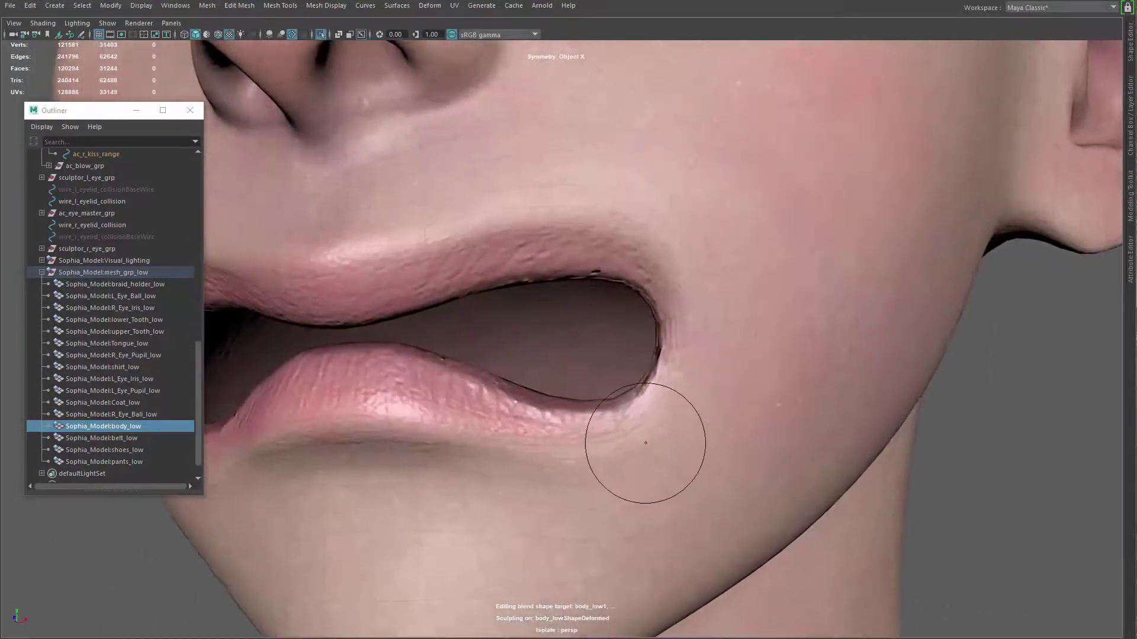
# Examine the textured lips and mouth corners from the front, below and the side for uneven areas
pyautogui.keyDown('alt'); pyautogui.moveTo(628, 467); pyautogui.dragTo(716, 556); pyautogui.keyUp('alt')
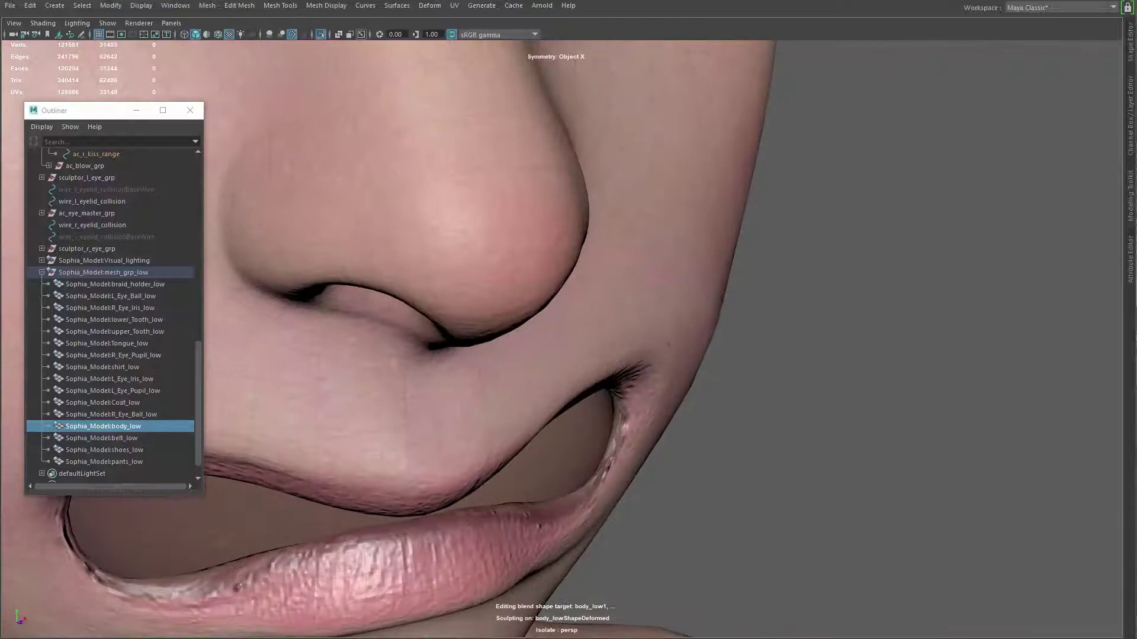
pyautogui.keyDown('alt'); pyautogui.moveTo(648, 326); pyautogui.dragTo(587, 332, button='right'); pyautogui.keyUp('alt')
pyautogui.keyDown('alt'); pyautogui.moveTo(622, 367); pyautogui.dragTo(518, 371); pyautogui.keyUp('alt')
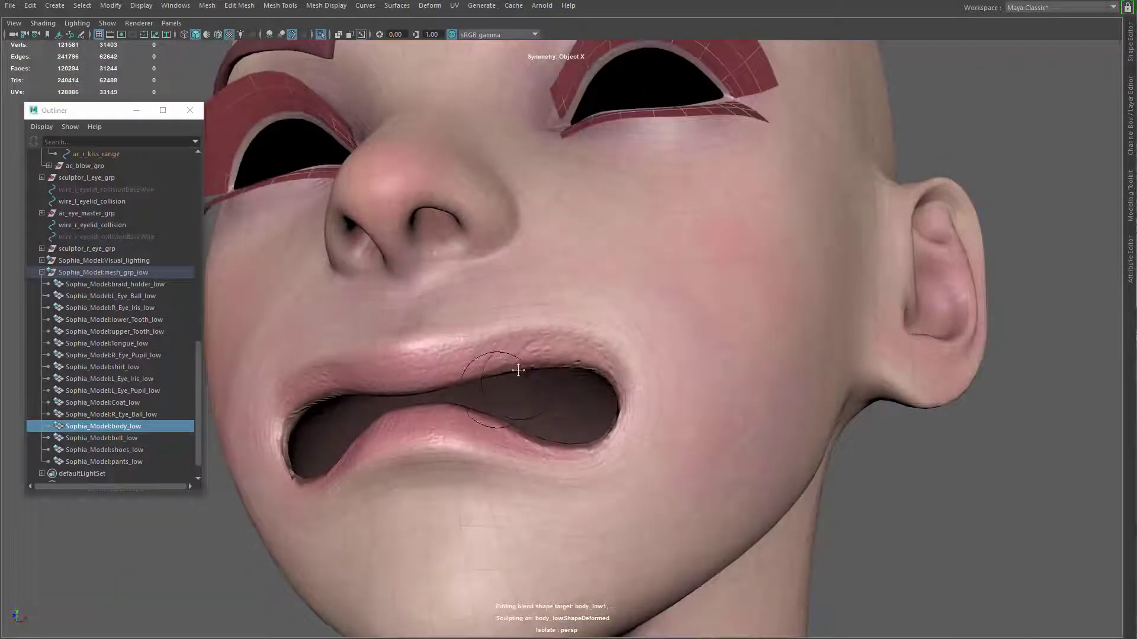
pyautogui.keyDown('alt'); pyautogui.moveTo(518, 371); pyautogui.dragTo(543, 329, button='middle'); pyautogui.keyUp('alt')
pyautogui.keyDown('alt'); pyautogui.moveTo(574, 409); pyautogui.dragTo(583, 465); pyautogui.keyUp('alt')
pyautogui.keyDown('alt'); pyautogui.moveTo(582, 465); pyautogui.dragTo(604, 471, button='right'); pyautogui.keyUp('alt')
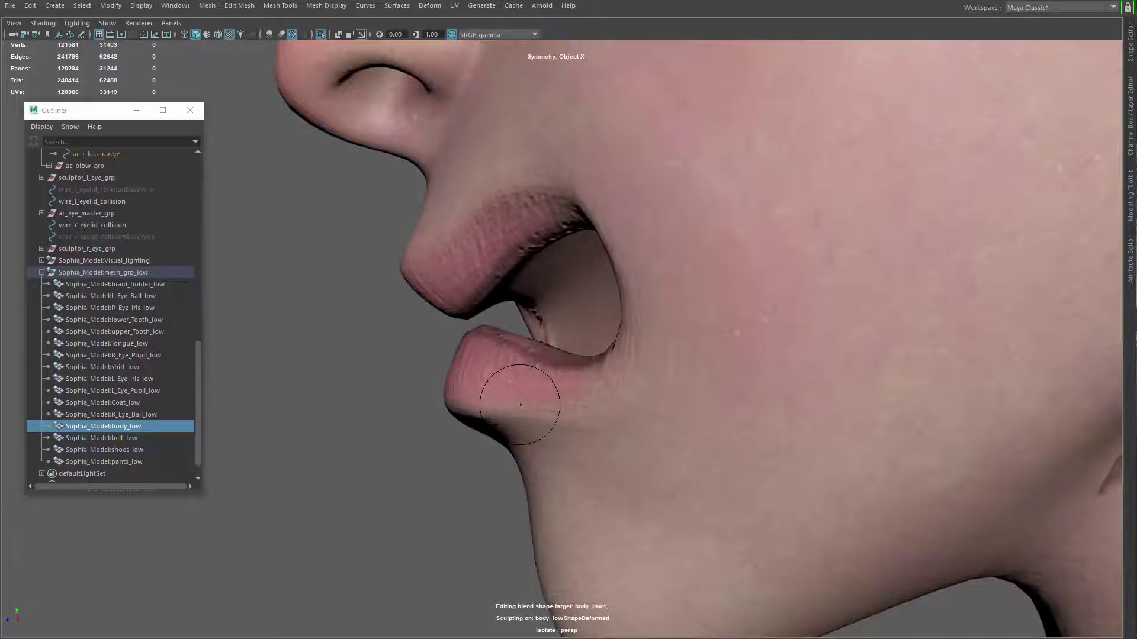
pyautogui.moveTo(596, 342)
pyautogui.keyDown('alt'); pyautogui.mouseDown()
pyautogui.moveTo(602, 399)
pyautogui.moveTo(628, 334)
pyautogui.moveTo(655, 312)
pyautogui.moveTo(698, 330)
pyautogui.moveTo(646, 320)
pyautogui.mouseUp(); pyautogui.keyUp('alt')
pyautogui.press('b')
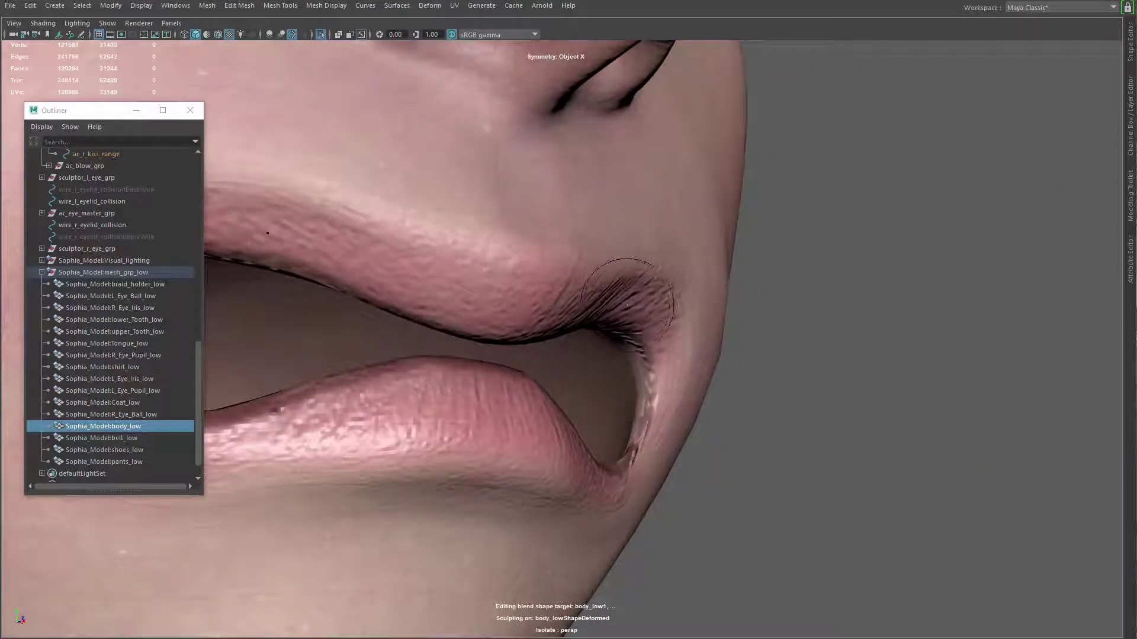
pyautogui.moveTo(665, 375)
pyautogui.keyDown('alt'); pyautogui.mouseDown()
pyautogui.moveTo(535, 414)
pyautogui.moveTo(614, 296)
pyautogui.mouseUp(); pyautogui.keyUp('alt')
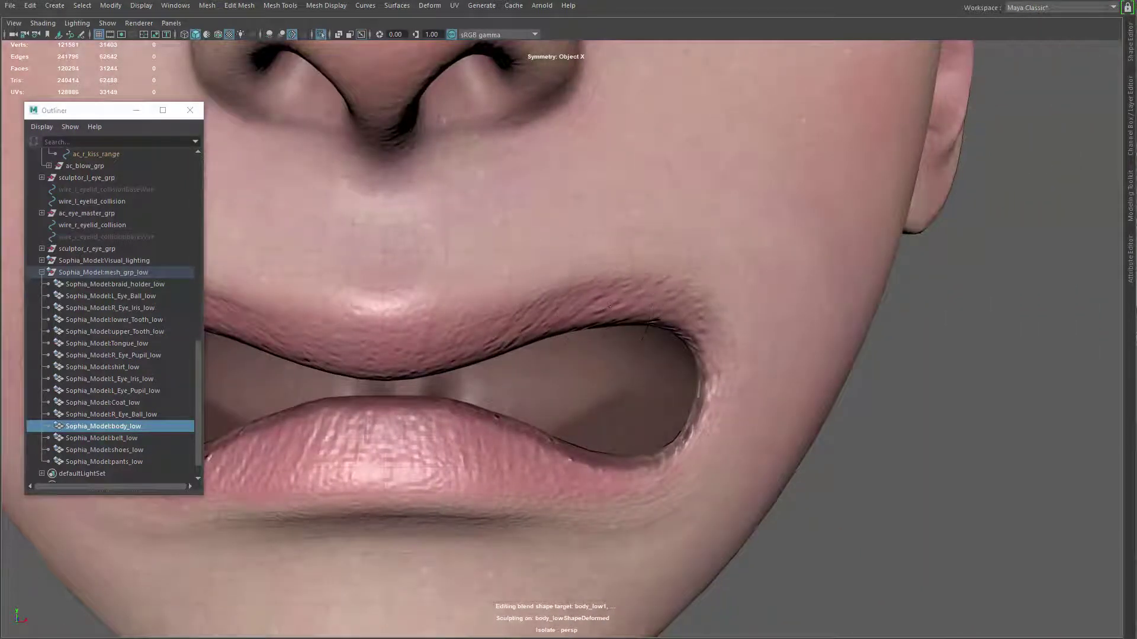
pyautogui.moveTo(613, 306)
pyautogui.keyDown('alt'); pyautogui.mouseDown()
pyautogui.moveTo(526, 330)
pyautogui.moveTo(477, 328)
pyautogui.moveTo(471, 311)
pyautogui.moveTo(619, 359)
pyautogui.moveTo(601, 338)
pyautogui.mouseUp(); pyautogui.keyUp('alt')
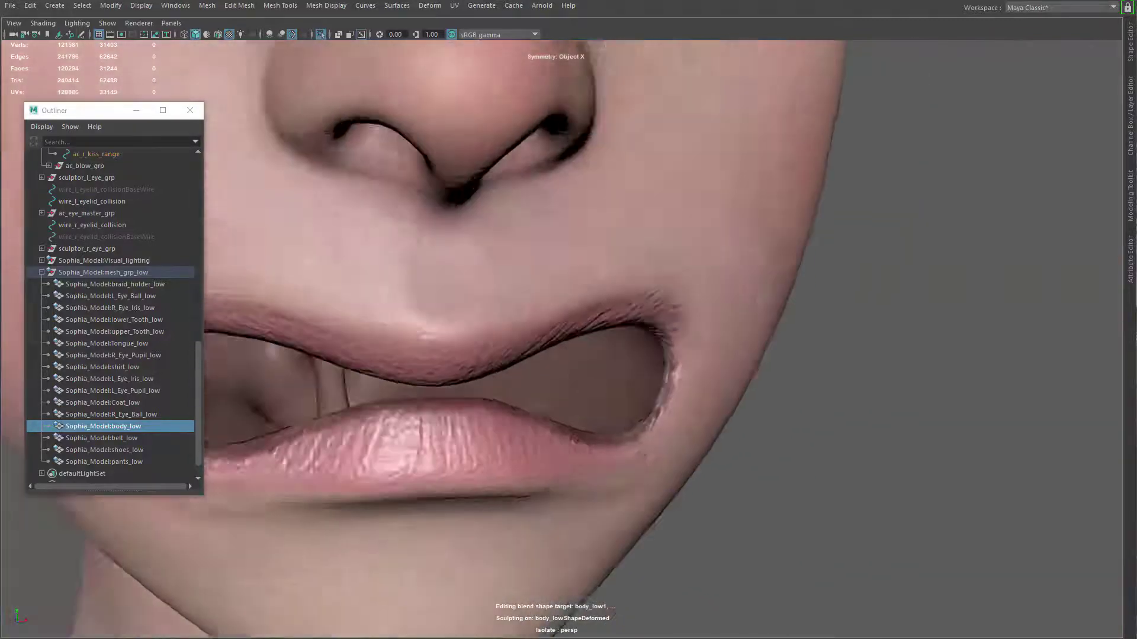
# Sculpt the skin along the inner wall of the mouth corner from inside the mouth
pyautogui.keyDown('alt'); pyautogui.moveTo(601, 338); pyautogui.dragTo(633, 458, button='right'); pyautogui.keyUp('alt')
pyautogui.keyDown('alt'); pyautogui.moveTo(633, 457); pyautogui.dragTo(537, 318); pyautogui.keyUp('alt')
pyautogui.keyDown('alt'); pyautogui.moveTo(538, 318); pyautogui.dragTo(645, 454, button='right'); pyautogui.keyUp('alt')
pyautogui.keyDown('alt'); pyautogui.moveTo(645, 454); pyautogui.dragTo(680, 477); pyautogui.keyUp('alt')
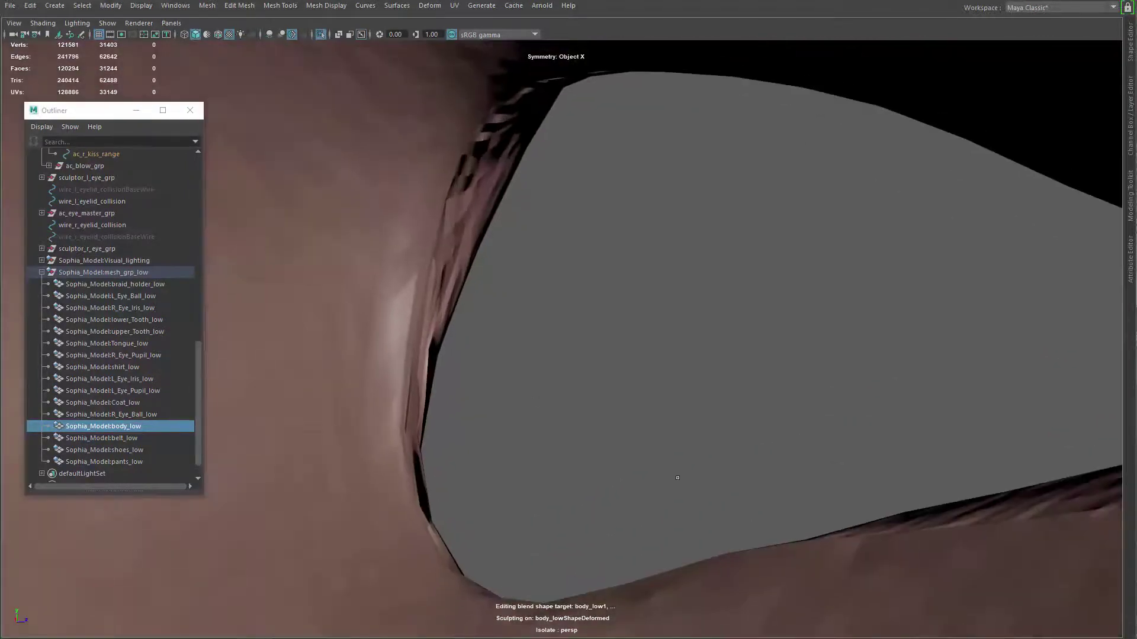
pyautogui.keyDown('alt'); pyautogui.moveTo(681, 477); pyautogui.dragTo(588, 369, button='middle'); pyautogui.keyUp('alt')
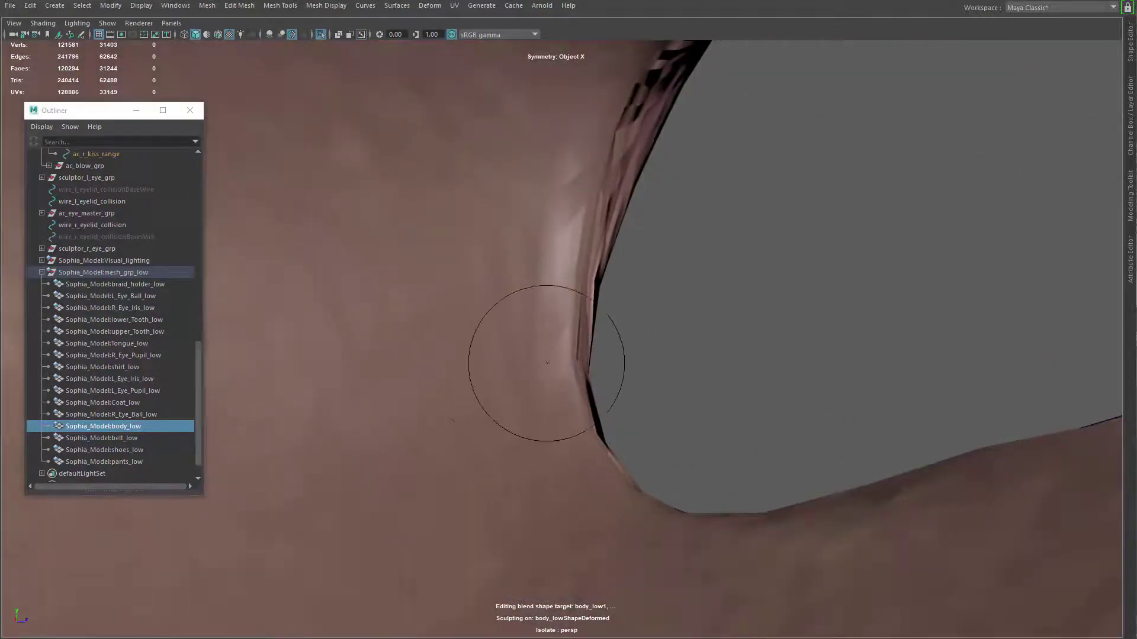
pyautogui.moveTo(547, 362)
pyautogui.mouseDown()
pyautogui.moveTo(532, 382)
pyautogui.moveTo(332, 356)
pyautogui.mouseUp()
pyautogui.keyDown('alt'); pyautogui.moveTo(331, 356); pyautogui.dragTo(249, 356, button='right'); pyautogui.keyUp('alt')
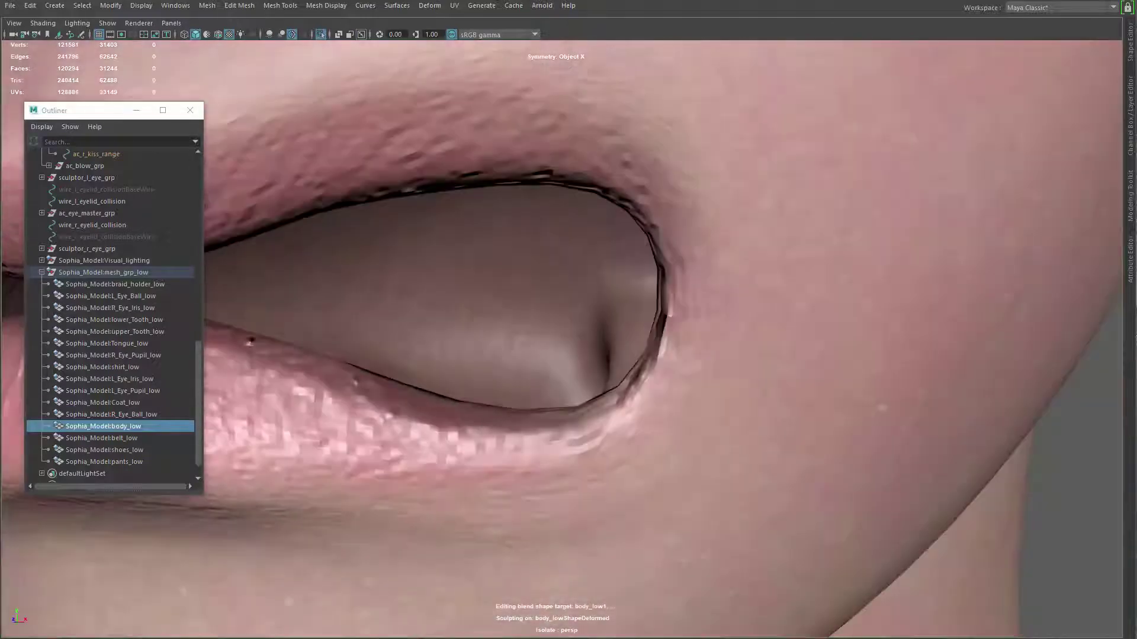
# Examine the grimace shape from the front, three-quarter and profile views, checking lips, cheek and jaw
pyautogui.keyDown('alt'); pyautogui.moveTo(669, 355); pyautogui.dragTo(556, 267, button='right'); pyautogui.keyUp('alt')
pyautogui.keyDown('alt'); pyautogui.moveTo(556, 266); pyautogui.dragTo(651, 382); pyautogui.keyUp('alt')
pyautogui.keyDown('alt'); pyautogui.moveTo(652, 382); pyautogui.dragTo(614, 434, button='right'); pyautogui.keyUp('alt')
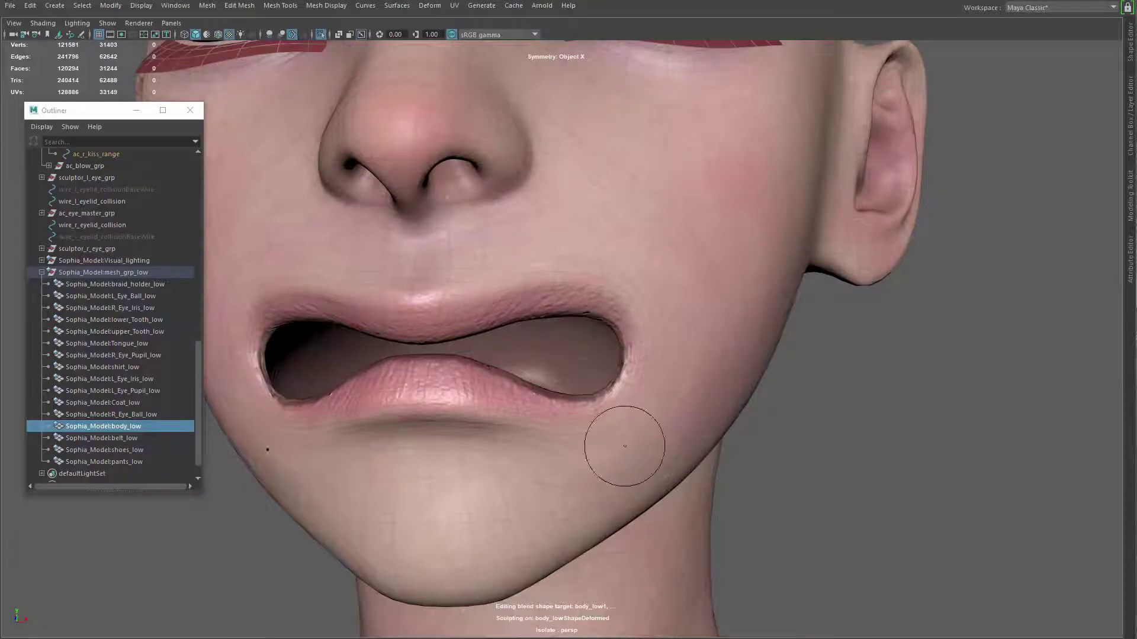
pyautogui.keyDown('alt'); pyautogui.moveTo(622, 435); pyautogui.dragTo(610, 444); pyautogui.keyUp('alt')
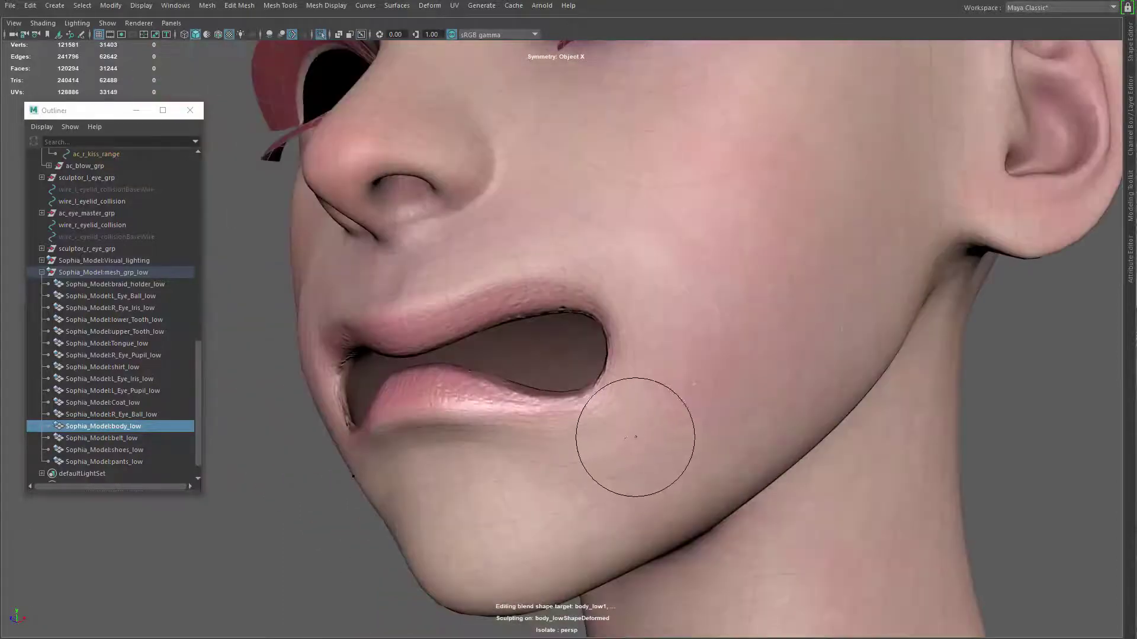
pyautogui.keyDown('alt'); pyautogui.moveTo(639, 440); pyautogui.dragTo(592, 434, button='right'); pyautogui.keyUp('alt')
pyautogui.keyDown('alt'); pyautogui.moveTo(592, 434); pyautogui.dragTo(637, 436); pyautogui.keyUp('alt')
pyautogui.keyDown('alt'); pyautogui.moveTo(637, 437); pyautogui.dragTo(658, 453, button='right'); pyautogui.keyUp('alt')
pyautogui.keyDown('alt'); pyautogui.moveTo(658, 452); pyautogui.dragTo(526, 571); pyautogui.keyUp('alt')
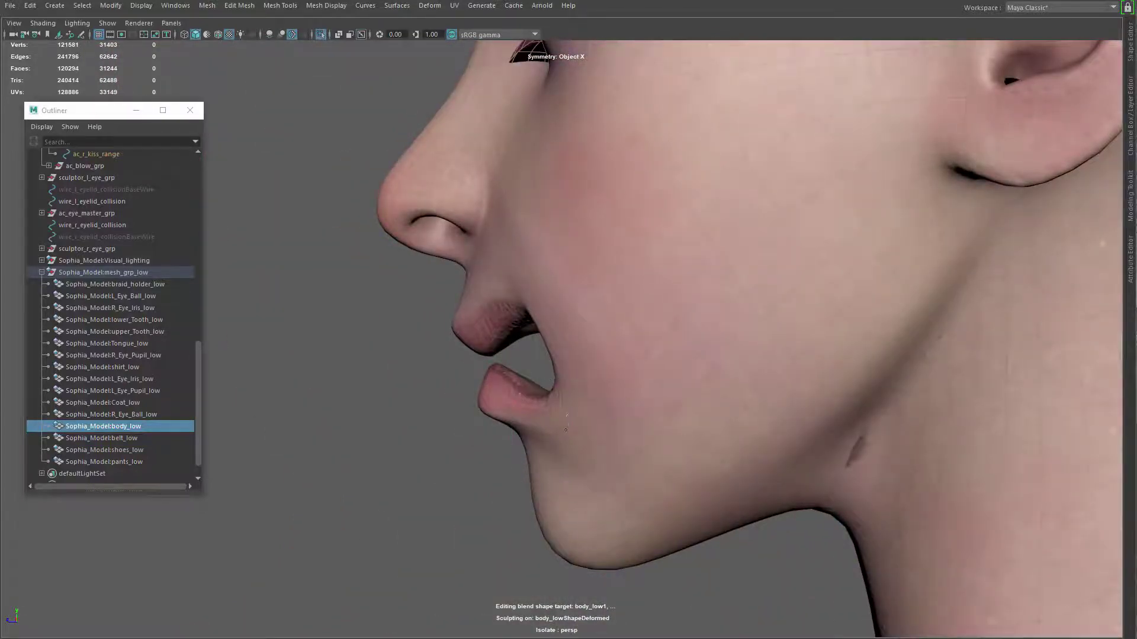
pyautogui.keyDown('alt'); pyautogui.moveTo(639, 446); pyautogui.dragTo(681, 437); pyautogui.keyUp('alt')
pyautogui.keyDown('alt'); pyautogui.moveTo(680, 437); pyautogui.dragTo(725, 456, button='right'); pyautogui.keyUp('alt')
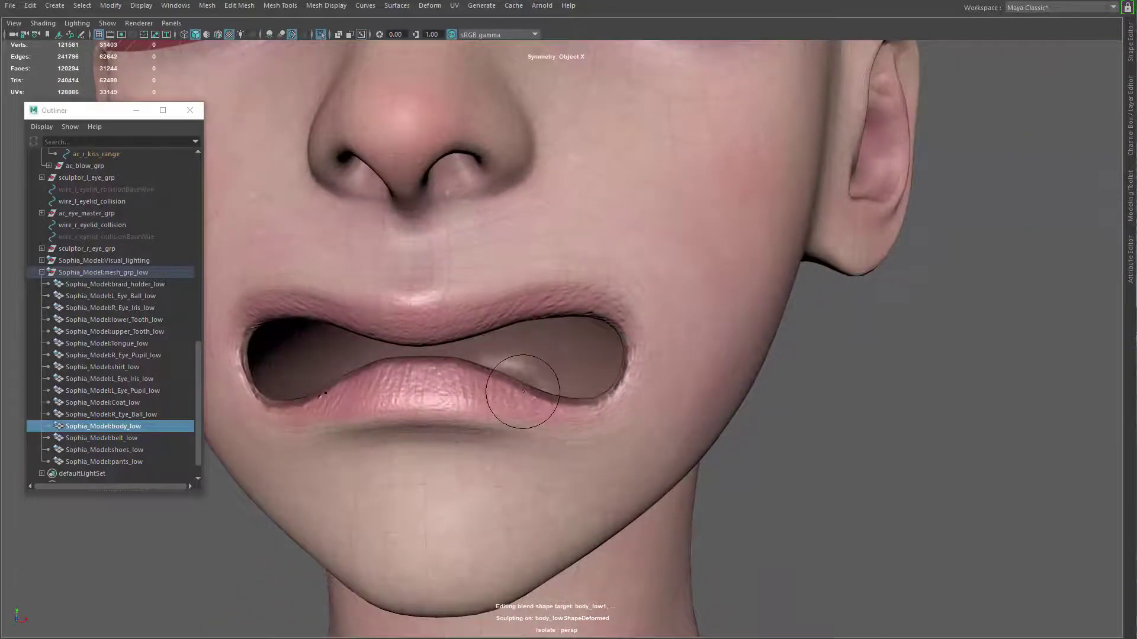
# Smooth the upper edge of the lower lip near its centre
pyautogui.keyDown('alt'); pyautogui.moveTo(519, 400); pyautogui.dragTo(533, 404); pyautogui.keyUp('alt')
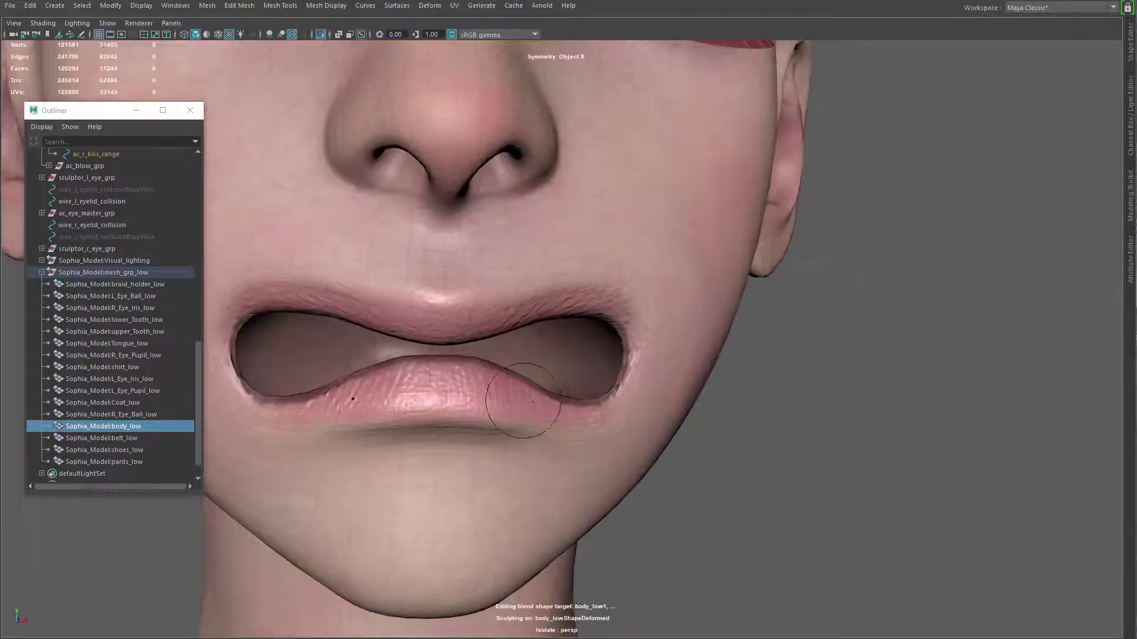
pyautogui.moveTo(474, 380)
pyautogui.keyDown('shift'); pyautogui.mouseDown()
pyautogui.moveTo(491, 367)
pyautogui.moveTo(444, 358)
pyautogui.moveTo(492, 386)
pyautogui.mouseUp(); pyautogui.keyUp('shift')
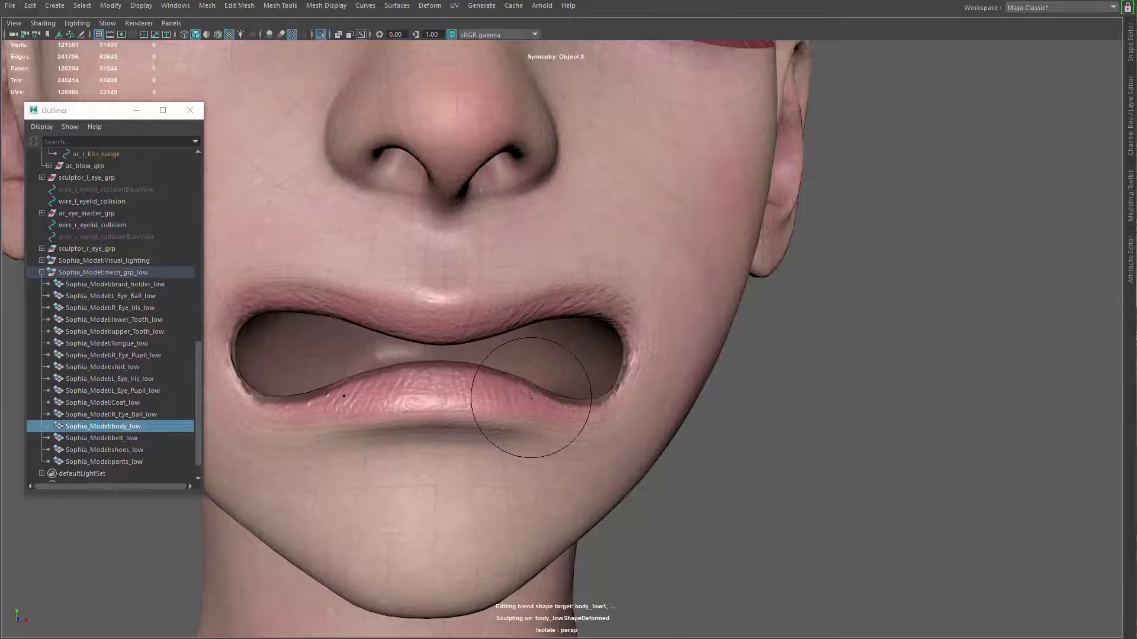
pyautogui.keyDown('alt'); pyautogui.moveTo(528, 385); pyautogui.dragTo(446, 379); pyautogui.keyUp('alt')
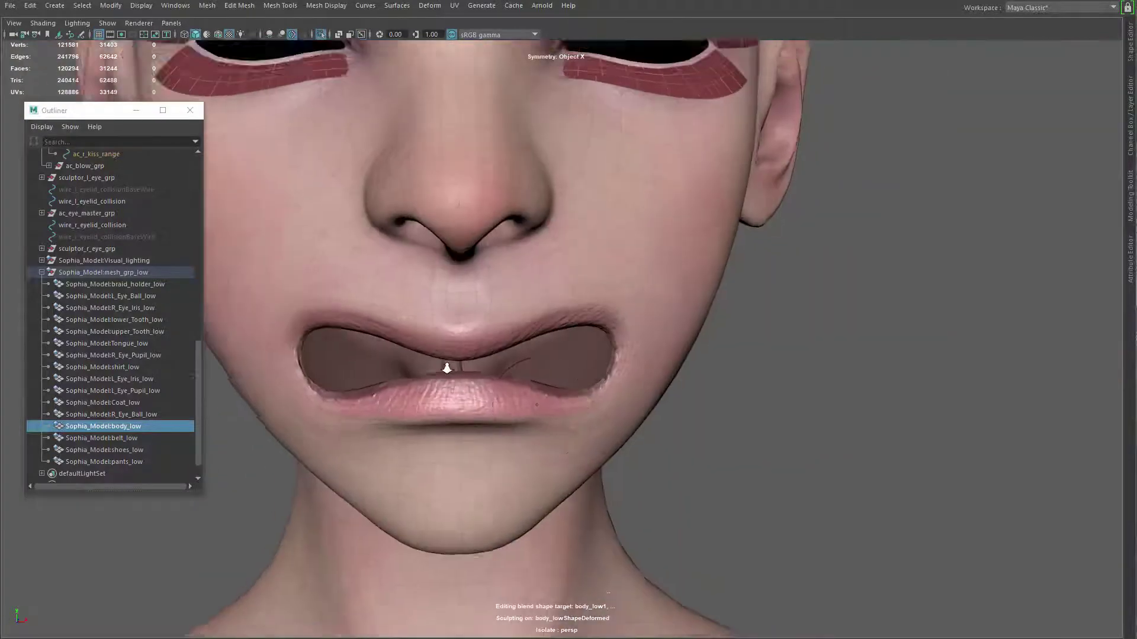
# Examine the overall mouth, chin and jaw of the grimace at several distances and angles
pyautogui.scroll(-2, 490, 401)
pyautogui.keyDown('alt'); pyautogui.moveTo(540, 417); pyautogui.dragTo(799, 459, button='right'); pyautogui.keyUp('alt')
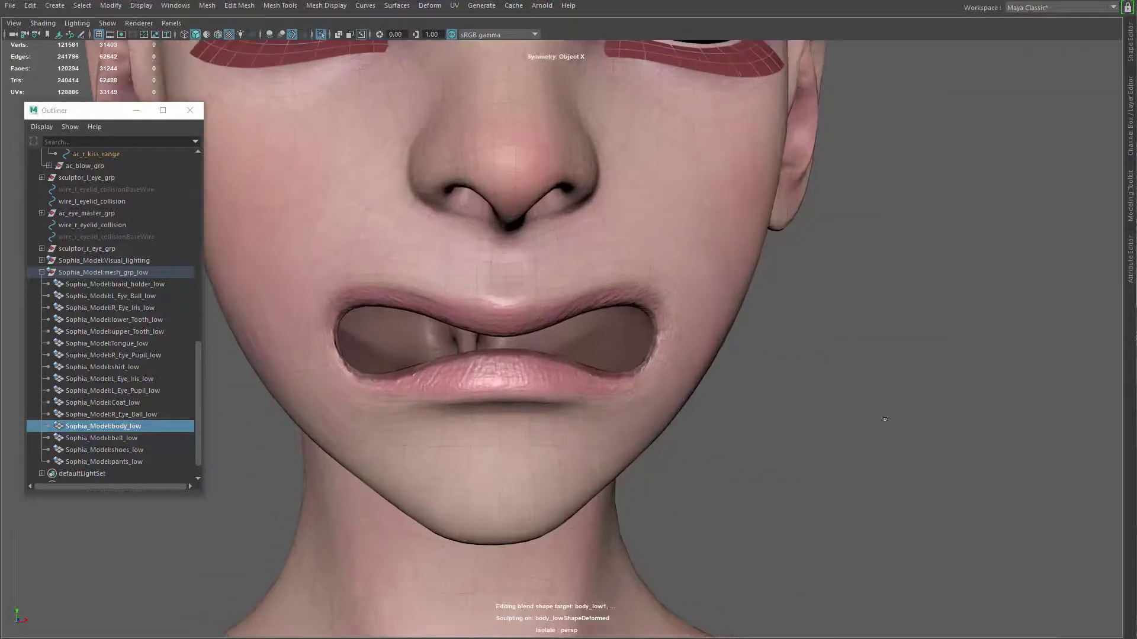
pyautogui.keyDown('alt'); pyautogui.moveTo(885, 420); pyautogui.dragTo(619, 266, button='right'); pyautogui.keyUp('alt')
pyautogui.keyDown('alt'); pyautogui.moveTo(599, 425); pyautogui.dragTo(612, 362, button='middle'); pyautogui.keyUp('alt')
pyautogui.keyDown('alt'); pyautogui.moveTo(612, 361); pyautogui.dragTo(664, 455, button='right'); pyautogui.keyUp('alt')
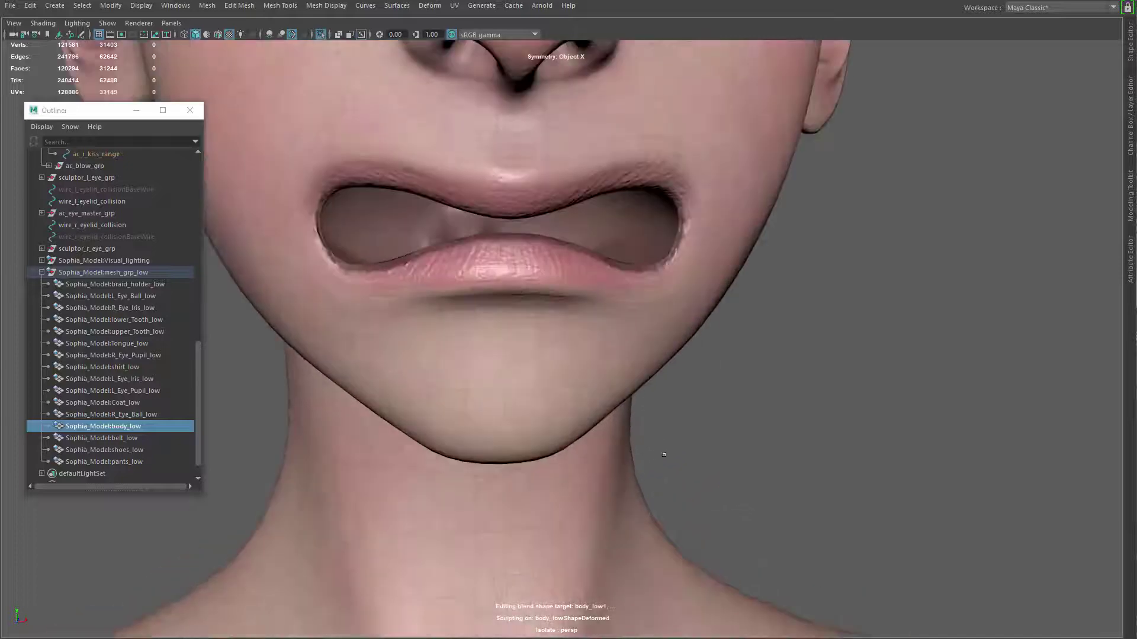
pyautogui.keyDown('alt'); pyautogui.moveTo(664, 455); pyautogui.dragTo(643, 446); pyautogui.keyUp('alt')
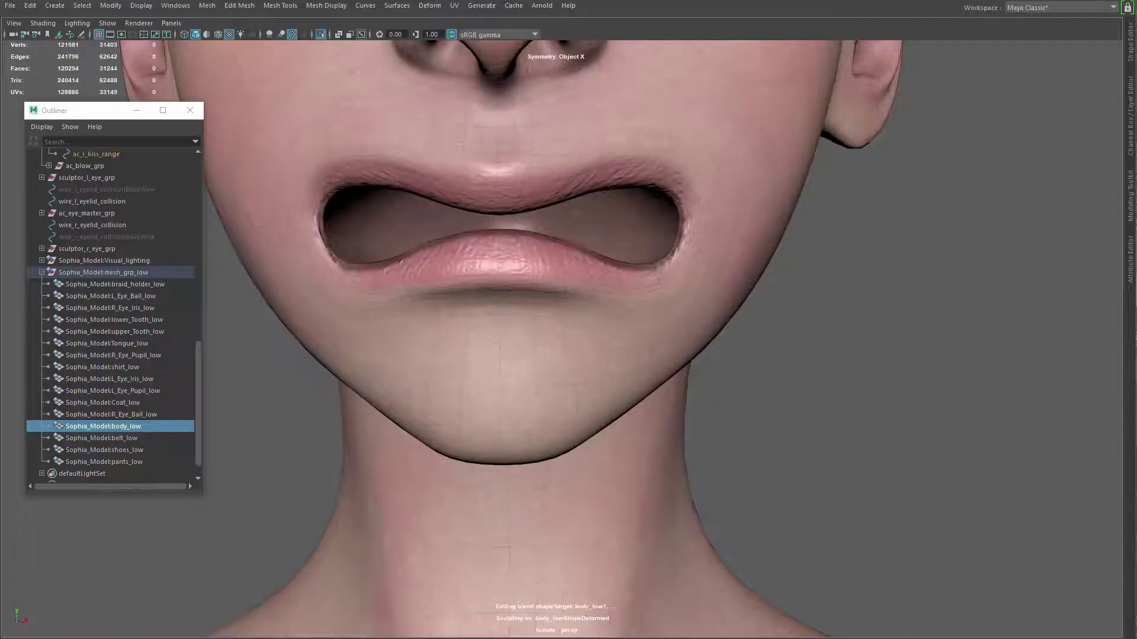
pyautogui.keyDown('alt'); pyautogui.moveTo(526, 287); pyautogui.dragTo(553, 337, button='right'); pyautogui.keyUp('alt')
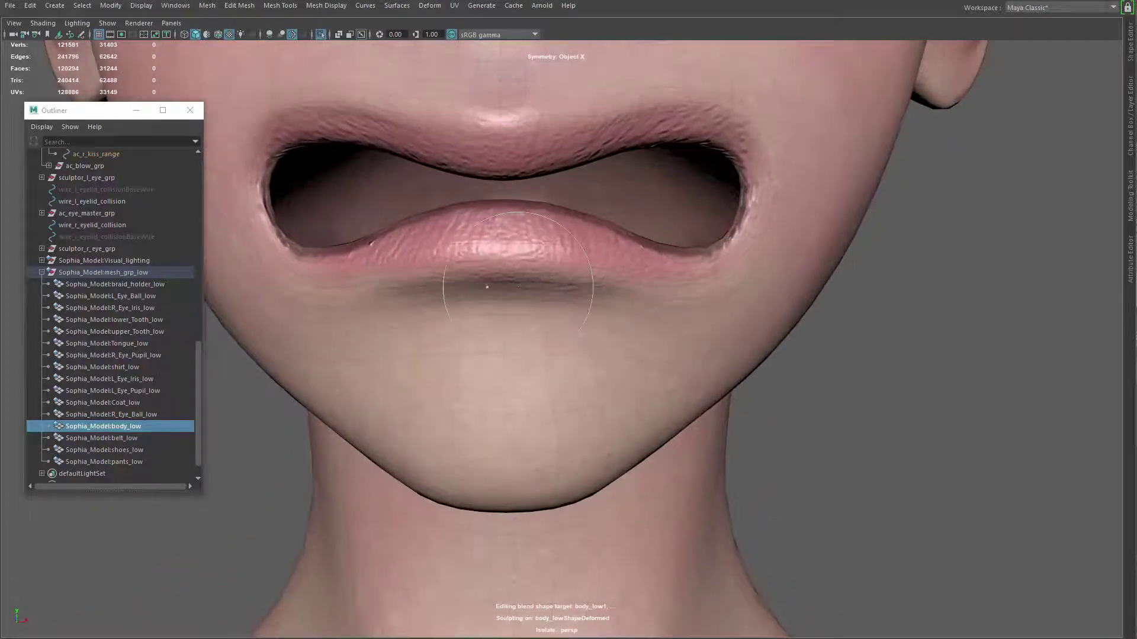
pyautogui.keyDown('alt'); pyautogui.moveTo(619, 312); pyautogui.dragTo(703, 384, button='right'); pyautogui.keyUp('alt')
pyautogui.keyDown('alt'); pyautogui.moveTo(803, 409); pyautogui.dragTo(746, 414); pyautogui.keyUp('alt')
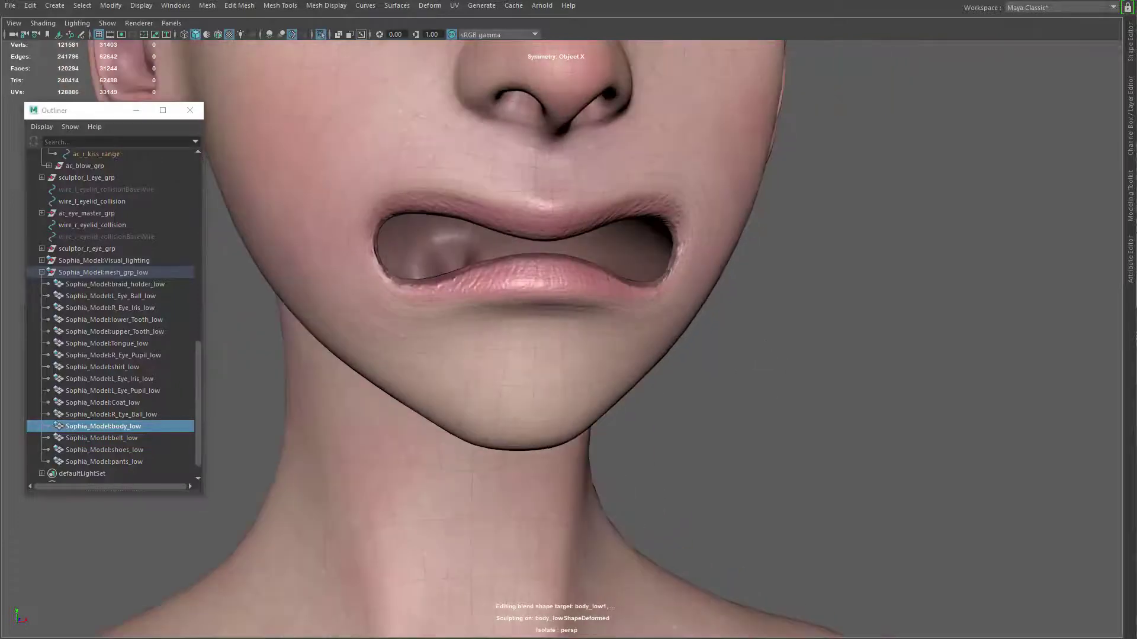
# Restore the full interface, leave sculpting, deselect the body mesh and turn off isolation to show the whole character
pyautogui.hotkey('ctrl', 'space')
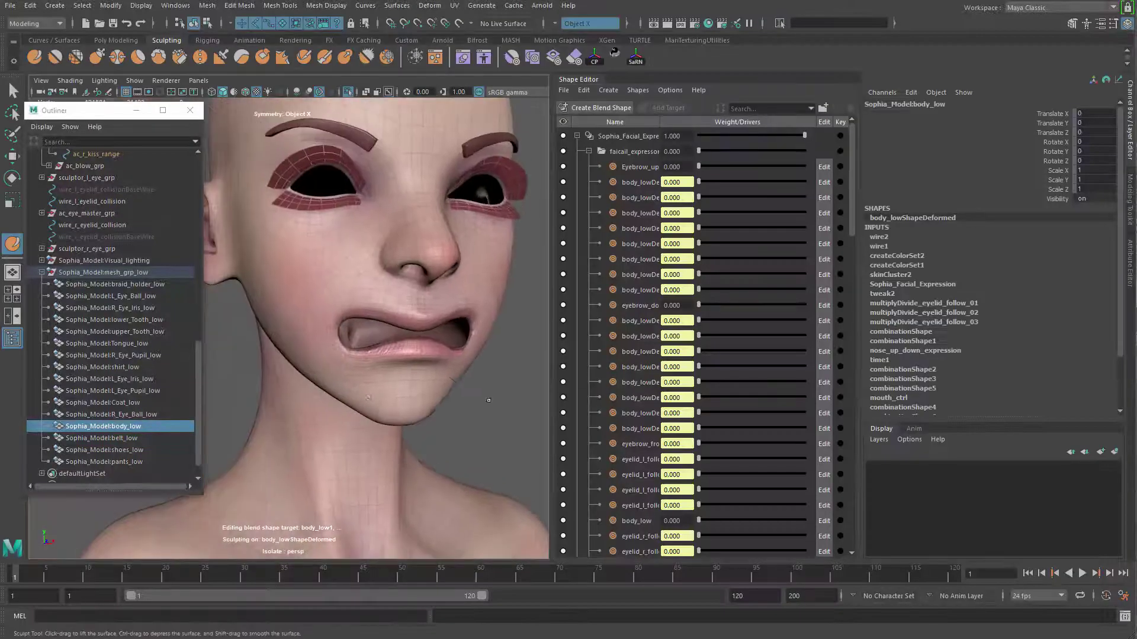
pyautogui.press('q')
pyautogui.click(507, 429)
pyautogui.hotkey('ctrl', '1')
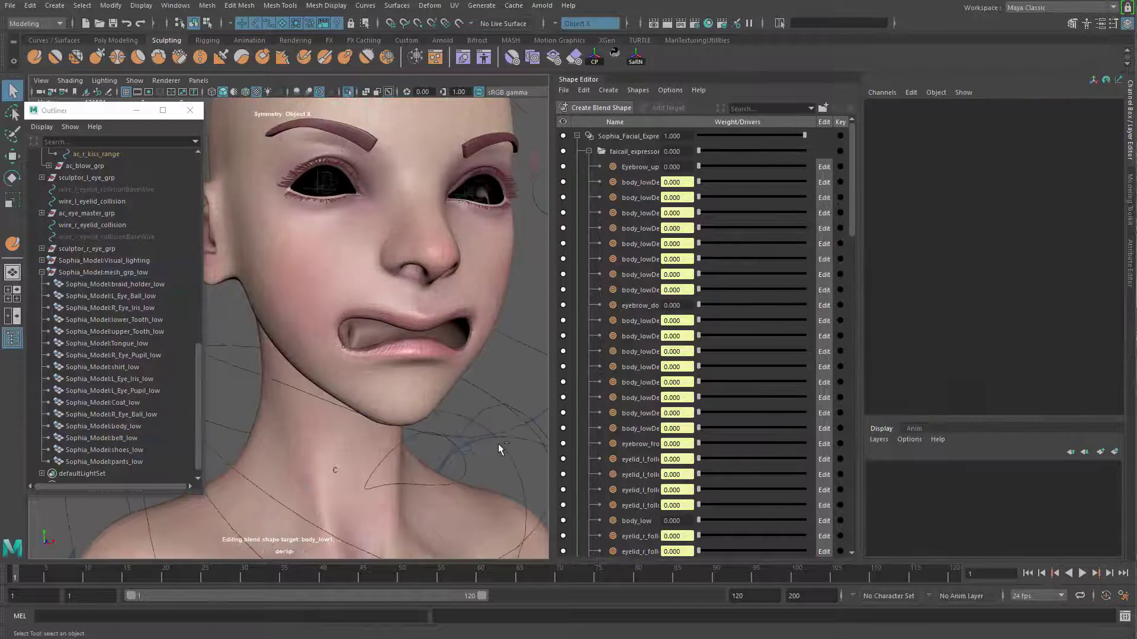
# Check the grimace against the teeth on the full character and reselect the body_low mesh
pyautogui.moveTo(462, 389)
pyautogui.keyDown('alt'); pyautogui.mouseDown()
pyautogui.moveTo(331, 358)
pyautogui.moveTo(452, 381)
pyautogui.moveTo(444, 349)
pyautogui.moveTo(304, 300)
pyautogui.mouseUp(); pyautogui.keyUp('alt')
pyautogui.scroll(5, 459, 389)
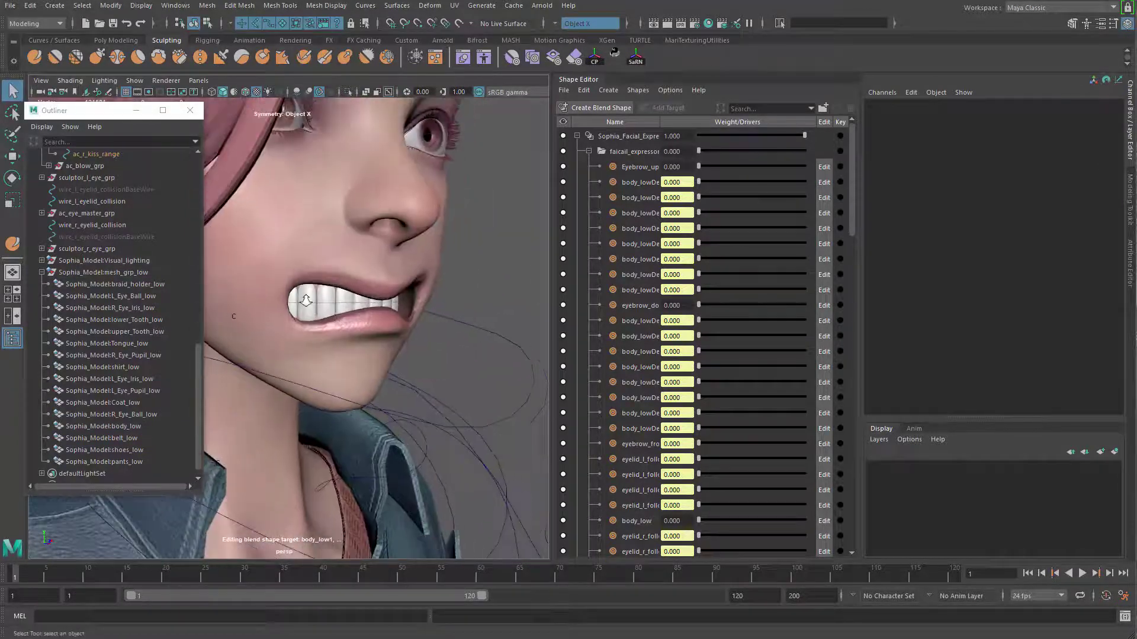
pyautogui.scroll(-5, 355, 337)
pyautogui.keyDown('alt'); pyautogui.moveTo(380, 358); pyautogui.dragTo(386, 218); pyautogui.keyUp('alt')
pyautogui.scroll(5, 406, 379)
pyautogui.scroll(-5, 413, 332)
pyautogui.click(386, 219)
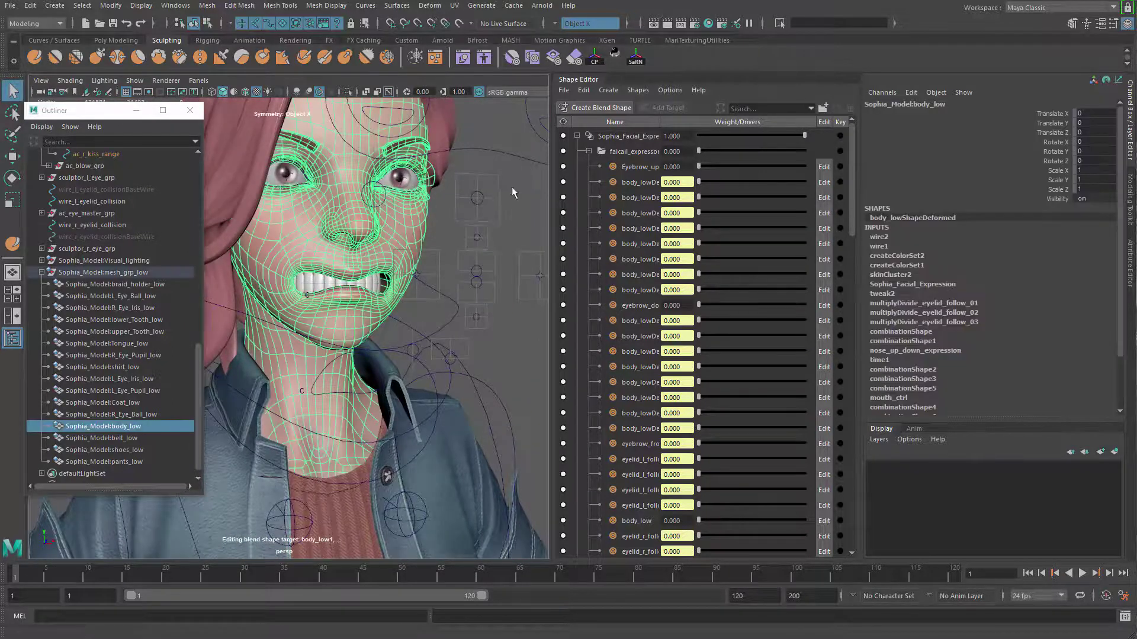
# Create two division planes for the body mesh in BlendShape Divider, with Controller and Specify BaseShape off, and group the planes
pyautogui.click(589, 152)
pyautogui.scroll(-1, 851, 284)
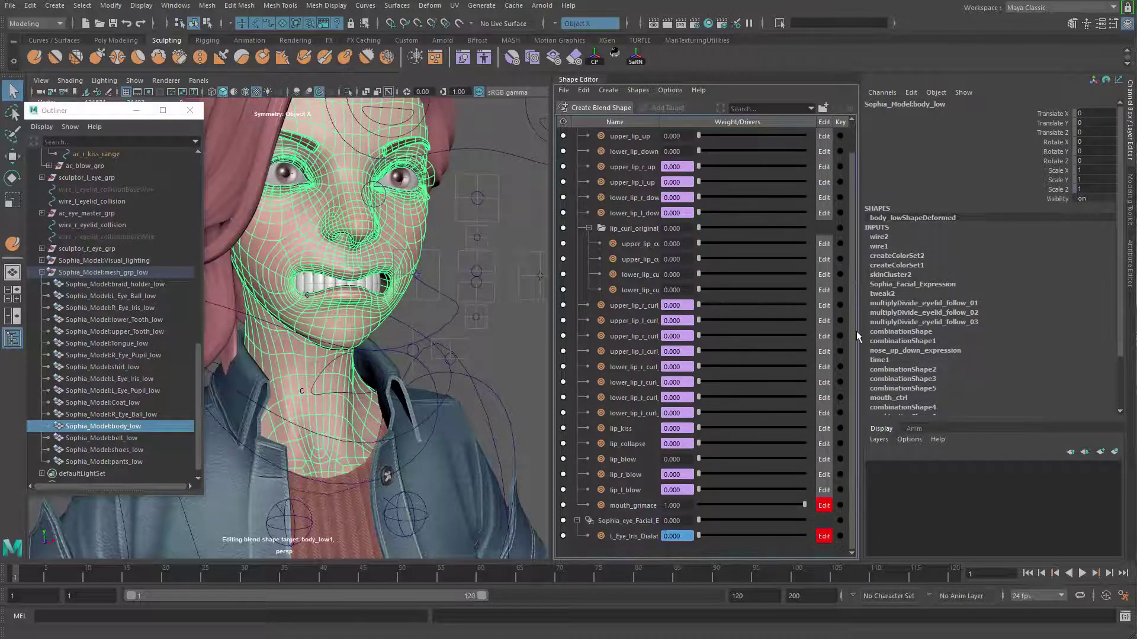
pyautogui.scroll(1, 852, 353)
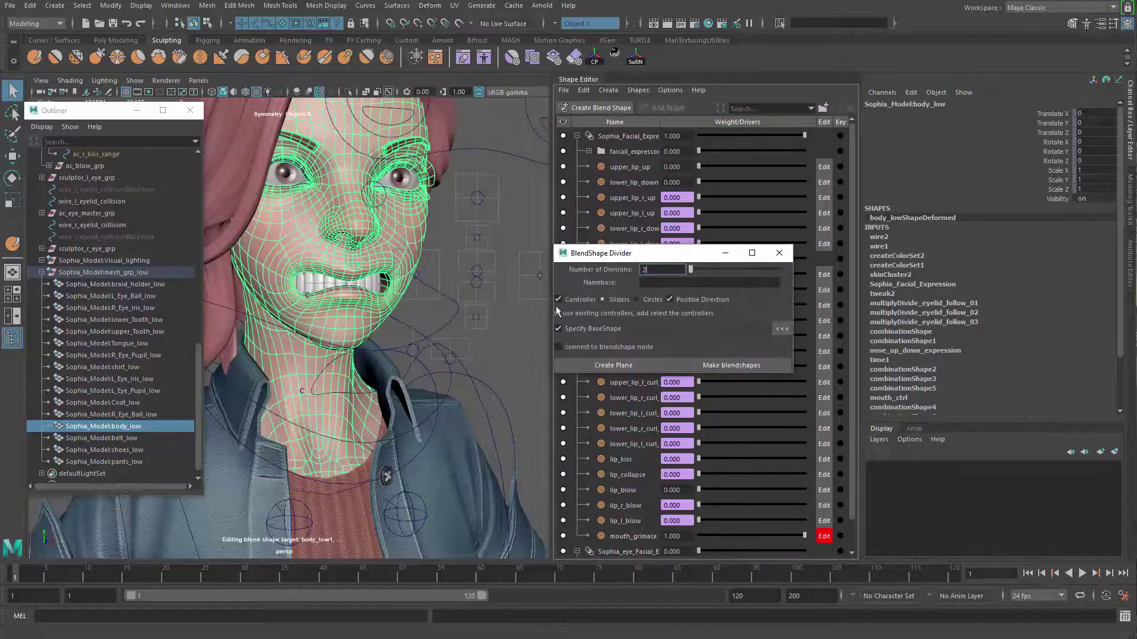
pyautogui.click(580, 300)
pyautogui.click(588, 325)
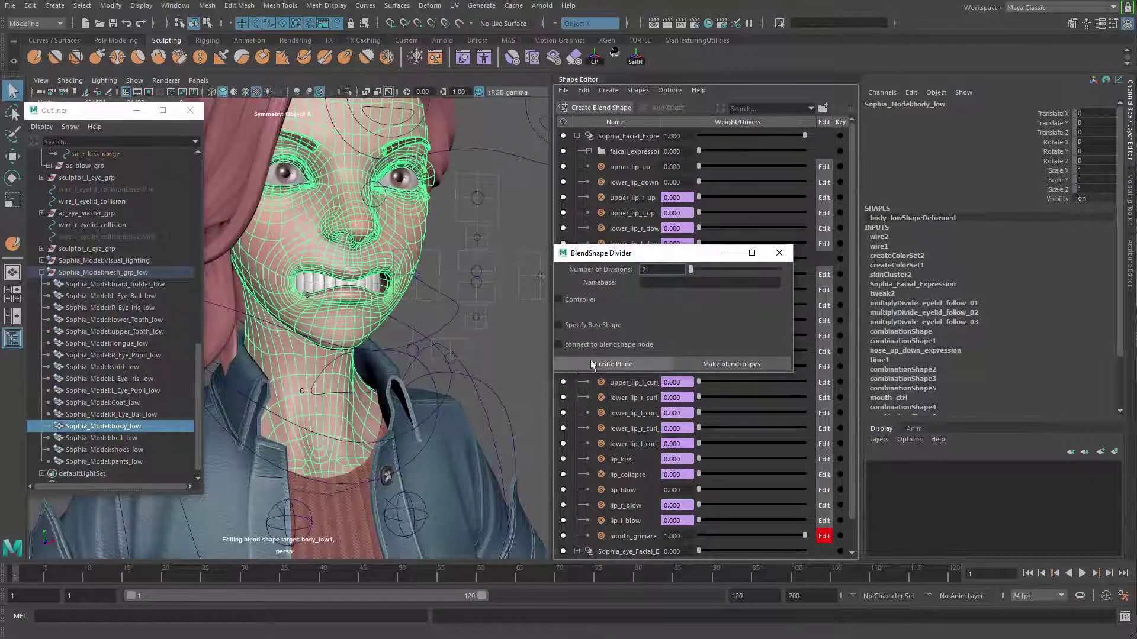
pyautogui.click(592, 364)
pyautogui.click(440, 322)
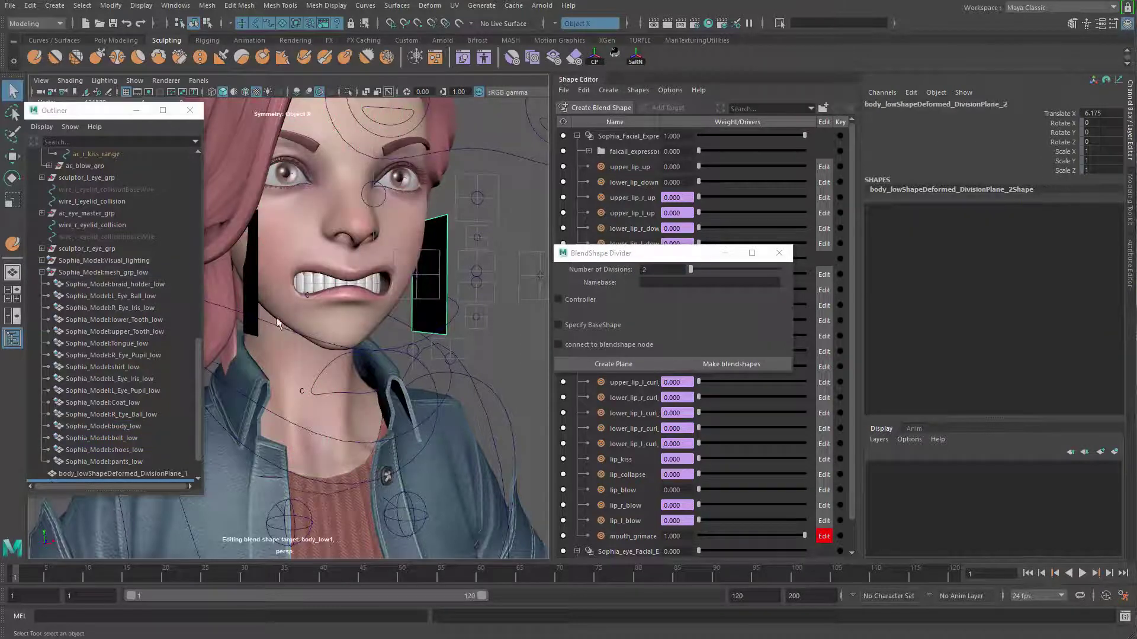
pyautogui.hotkey('ctrl', 'g')
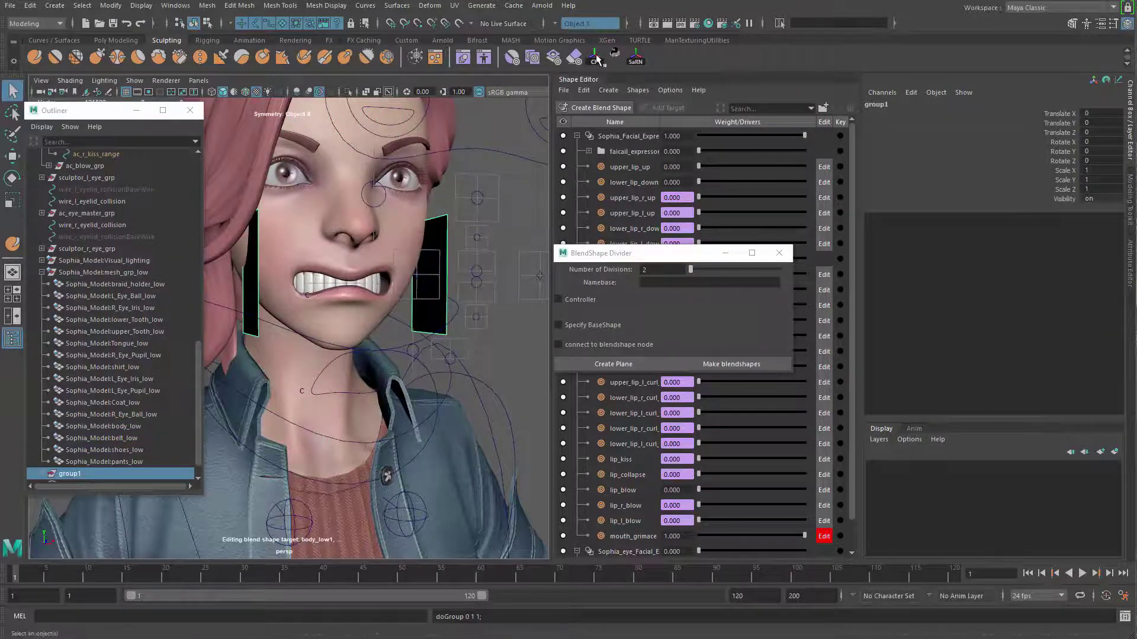
# Scale the division-plane group to 0.222 in X so the planes sit close around the middle of the mouth
pyautogui.keyDown('alt'); pyautogui.moveTo(450, 273); pyautogui.dragTo(392, 276); pyautogui.keyUp('alt')
pyautogui.press('r')
pyautogui.press('q')
pyautogui.click(403, 302)
pyautogui.click(402, 283)
pyautogui.press('r')
pyautogui.press('q')
# Select the body_low mesh and generate its two divided grimace meshes with the BlendShape Divider
pyautogui.click(410, 229)
pyautogui.keyDown('alt'); pyautogui.moveTo(410, 230); pyautogui.dragTo(465, 261); pyautogui.keyUp('alt')
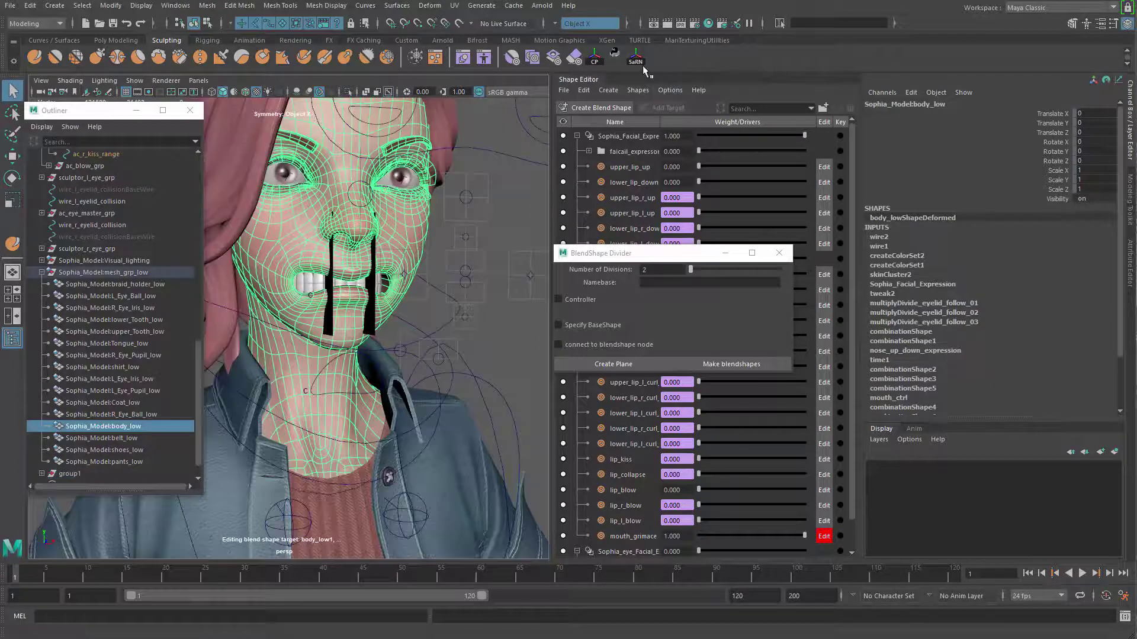
pyautogui.click(740, 364)
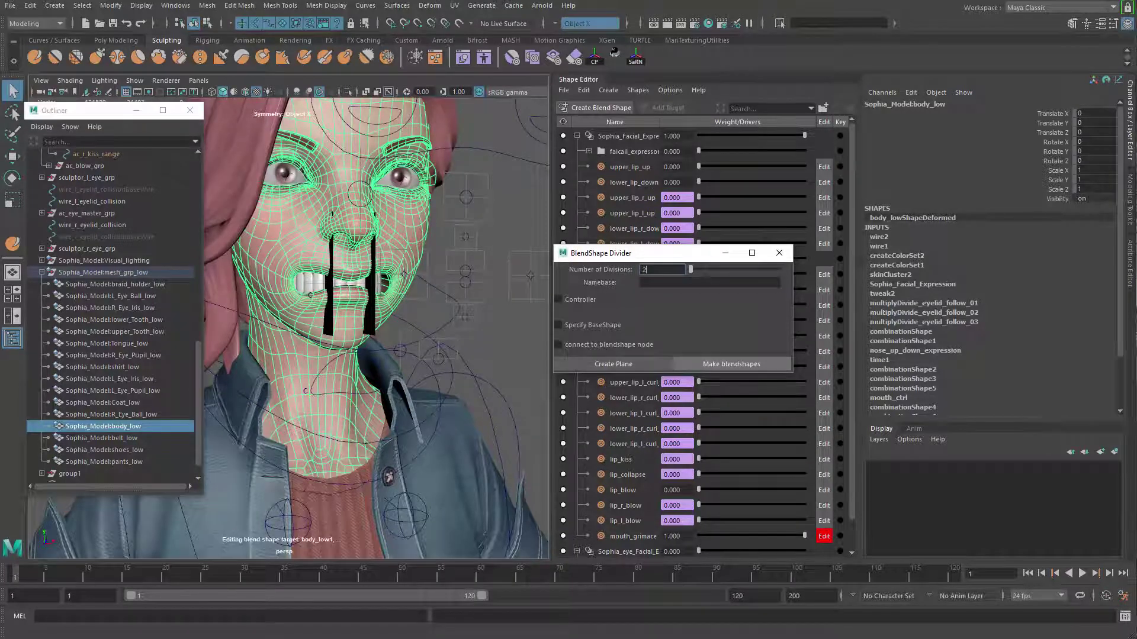
pyautogui.click(731, 364)
pyautogui.scroll(8, 447, 355)
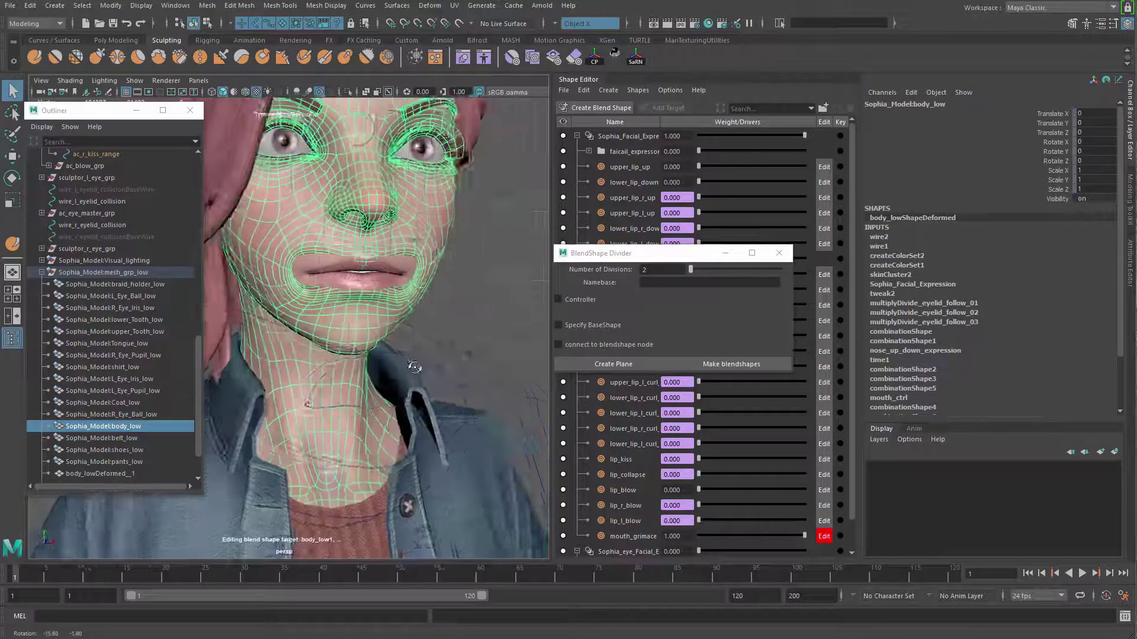
pyautogui.scroll(-3, 397, 403)
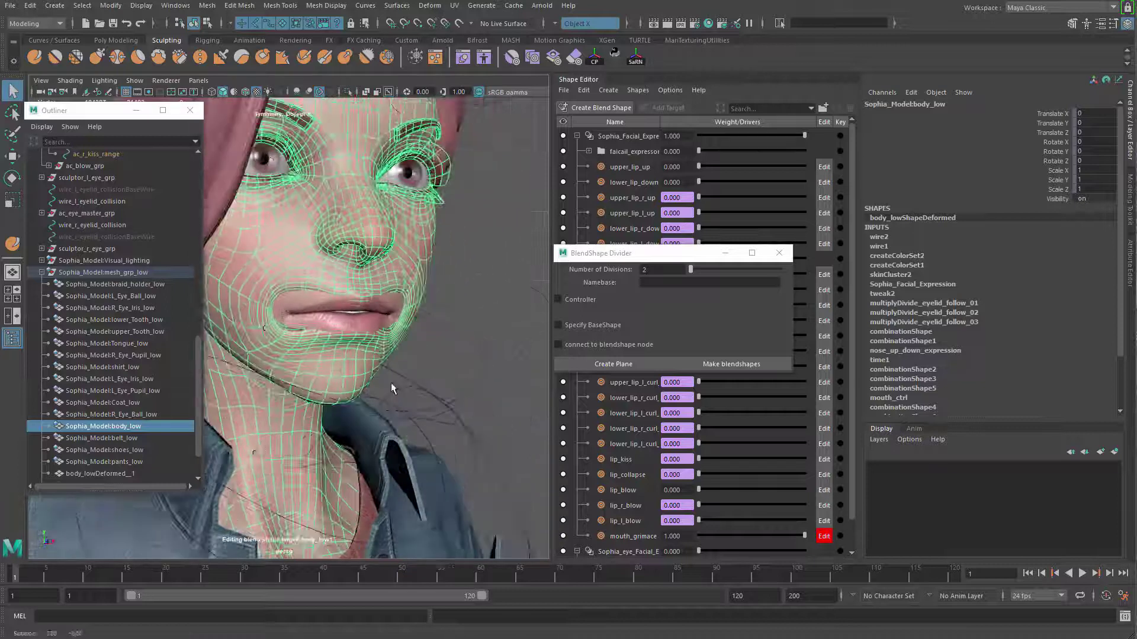
# Select both divided body meshes and check how their left and right halves blend around the lips
pyautogui.click(124, 473)
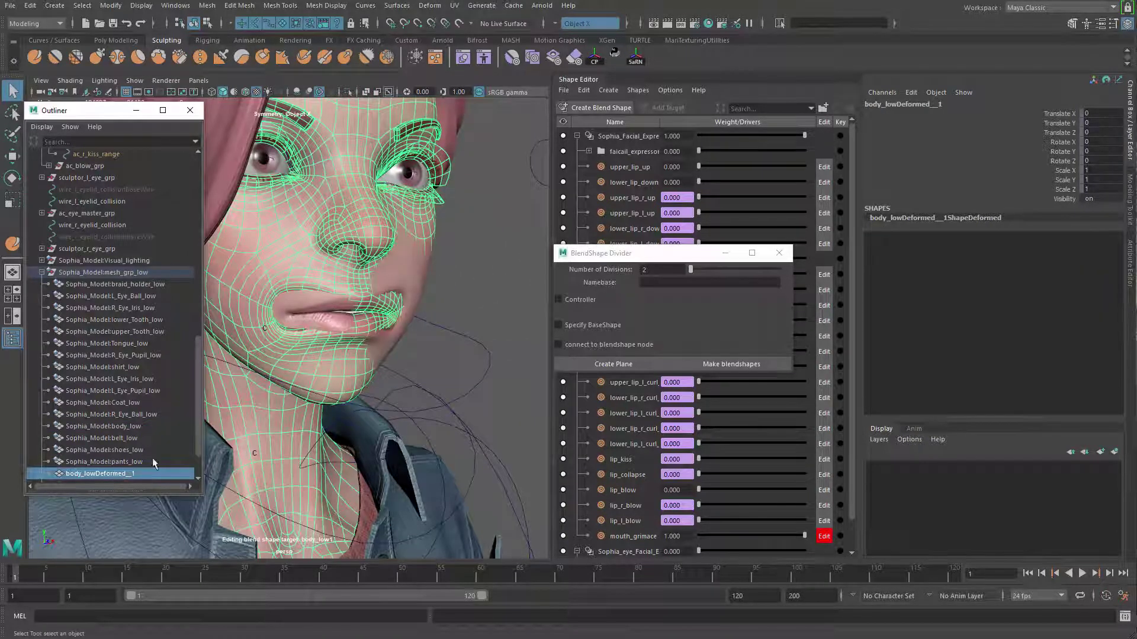
pyautogui.scroll(-2, 193, 434)
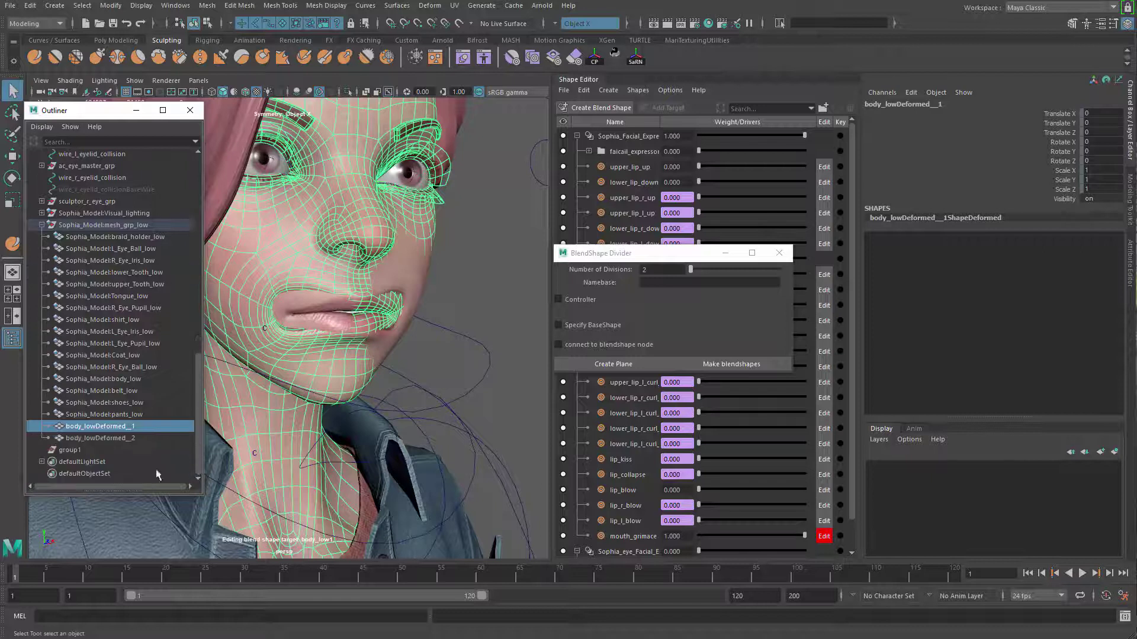
pyautogui.keyDown('shift'); pyautogui.click(134, 438); pyautogui.keyUp('shift')
pyautogui.keyDown('alt'); pyautogui.moveTo(414, 368); pyautogui.dragTo(444, 408); pyautogui.keyUp('alt')
pyautogui.keyDown('alt'); pyautogui.moveTo(444, 409); pyautogui.dragTo(462, 410, button='right'); pyautogui.keyUp('alt')
pyautogui.keyDown('alt'); pyautogui.moveTo(462, 413); pyautogui.dragTo(407, 397); pyautogui.keyUp('alt')
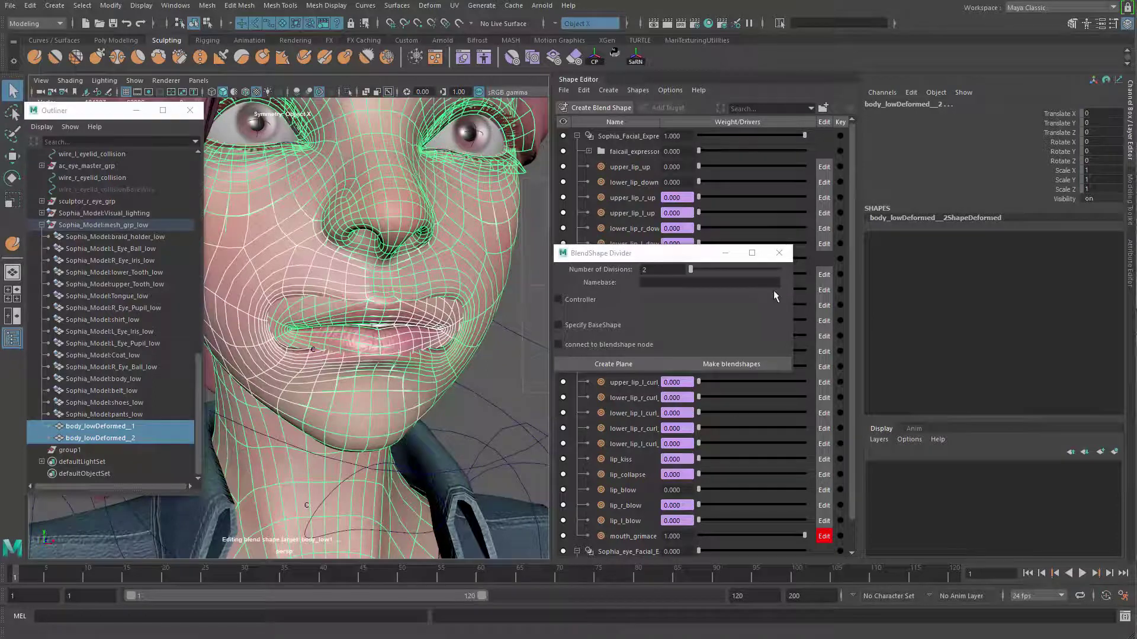
# Put the divider window away and add the two selected meshes as targets of the Sophia_Facial_Expression blend shape
pyautogui.click(726, 253)
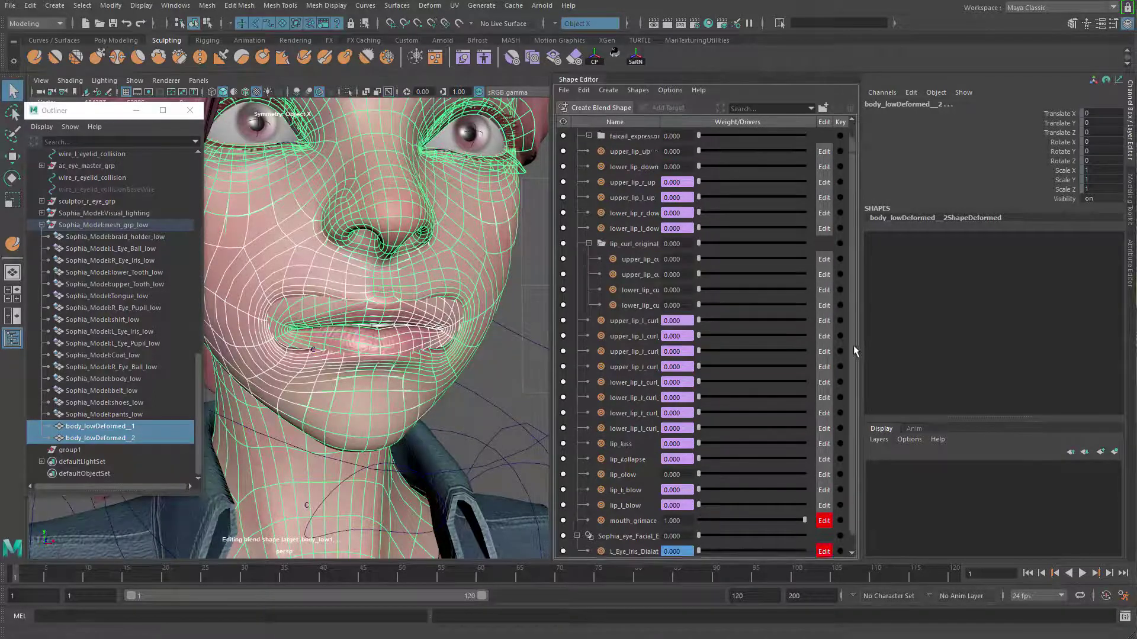
pyautogui.scroll(-1, 854, 351)
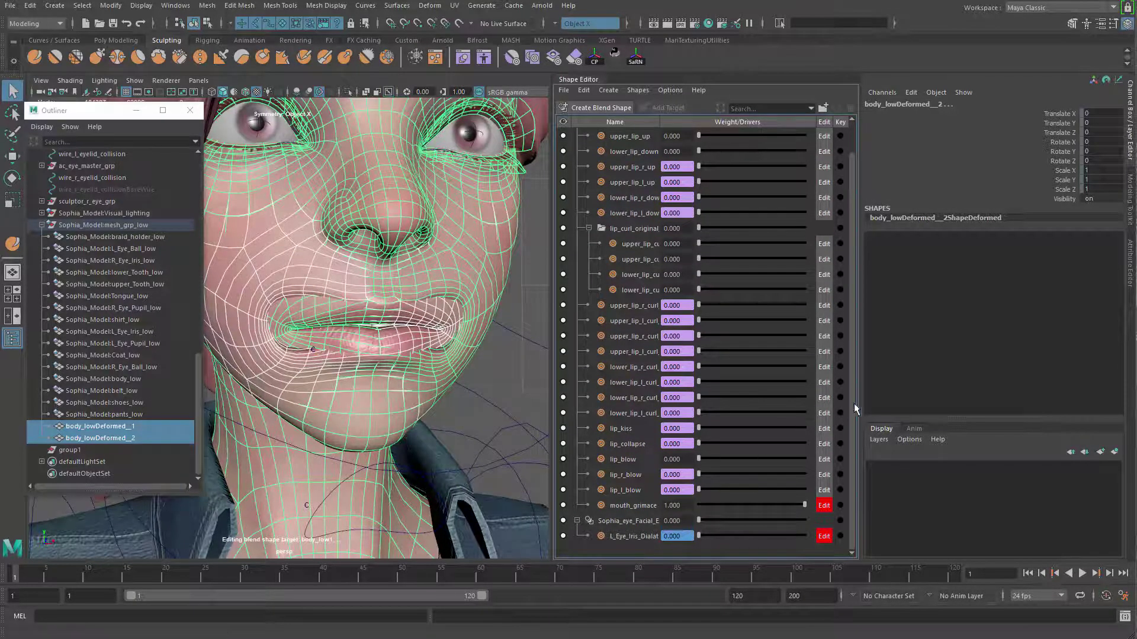
pyautogui.scroll(2, 853, 379)
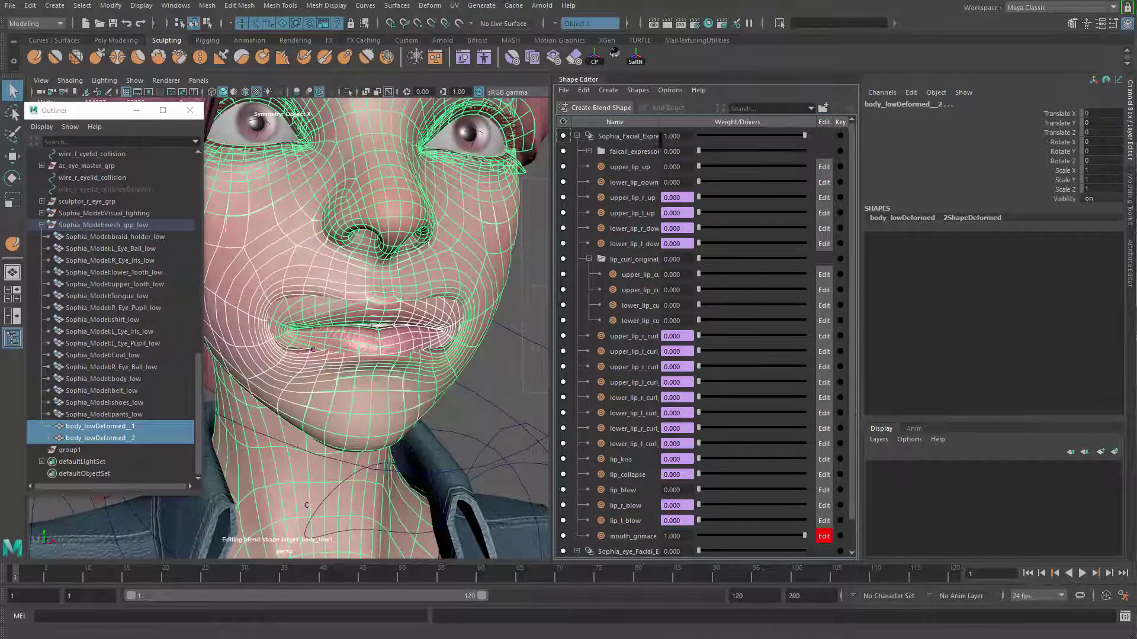
pyautogui.click(647, 137)
pyautogui.rightClick(647, 138)
pyautogui.click(681, 148)
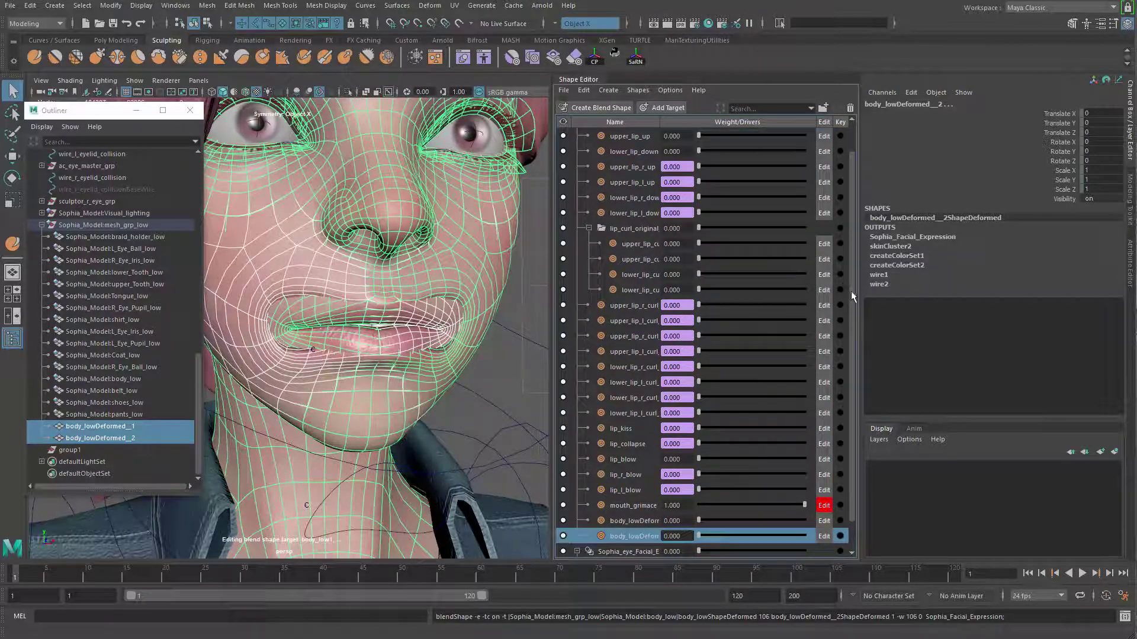
# Delete the two divided meshes with the division-plane group, and reset the mouth_grimace weight to 0
pyautogui.scroll(-4, 844, 403)
pyautogui.press('Delete')
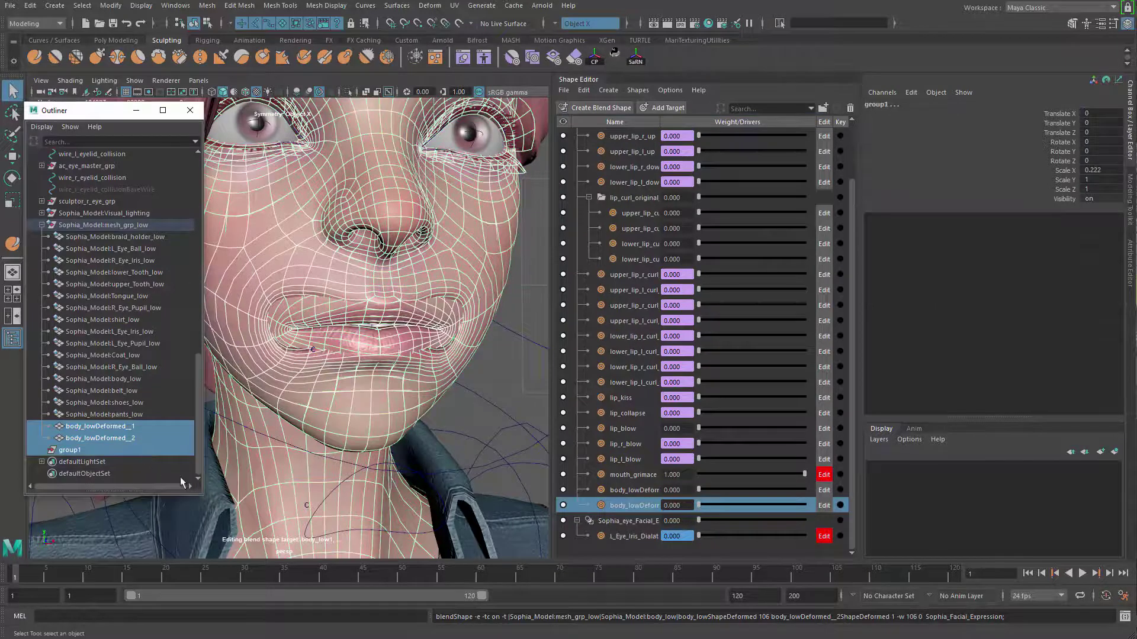
pyautogui.click(638, 493)
pyautogui.moveTo(726, 475); pyautogui.dragTo(589, 498)
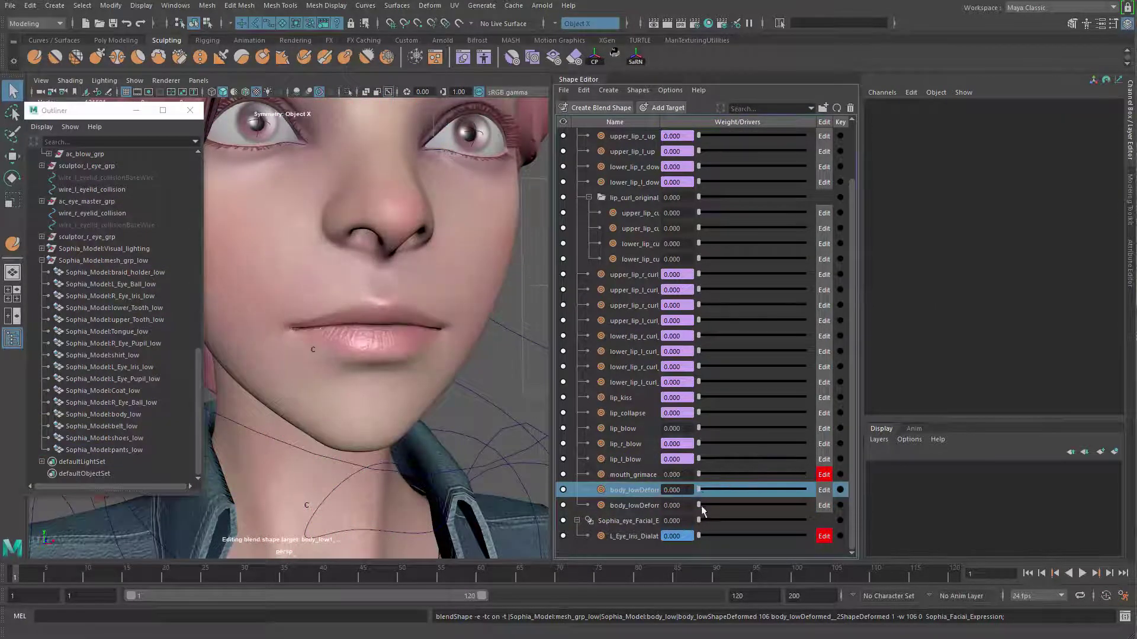
pyautogui.moveTo(706, 494); pyautogui.dragTo(637, 496)
# Widen the target name column and rename the first divided target mouth_r_grimace
pyautogui.moveTo(659, 122); pyautogui.dragTo(729, 122)
pyautogui.doubleClick(642, 474)
pyautogui.hotkey('ctrl', 'c')
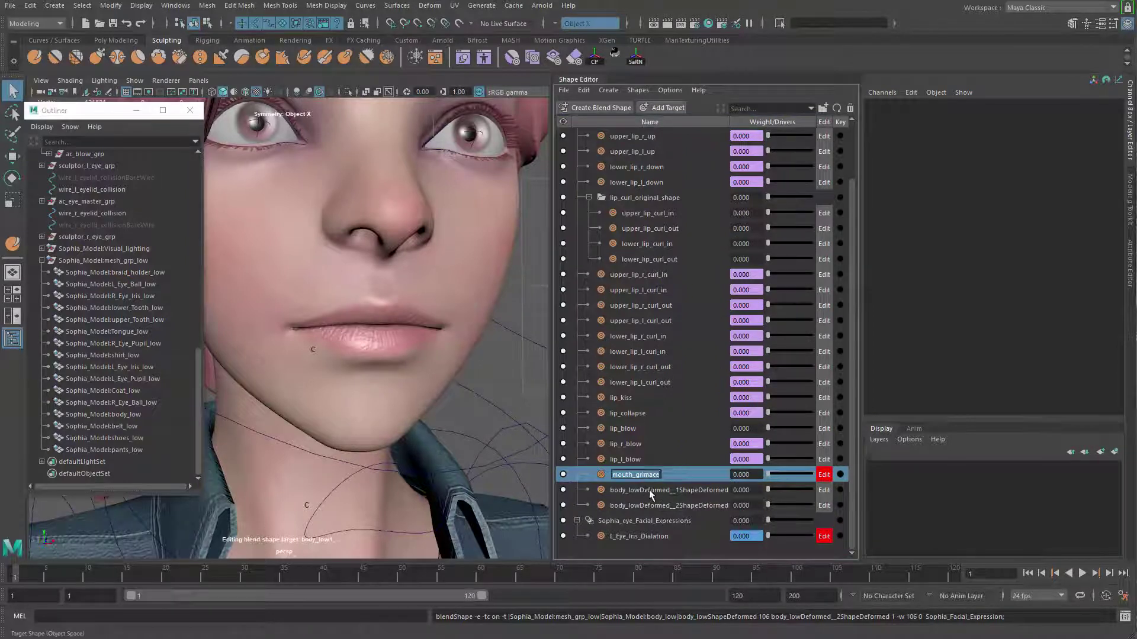
pyautogui.doubleClick(648, 490)
pyautogui.hotkey('ctrl', 'v')
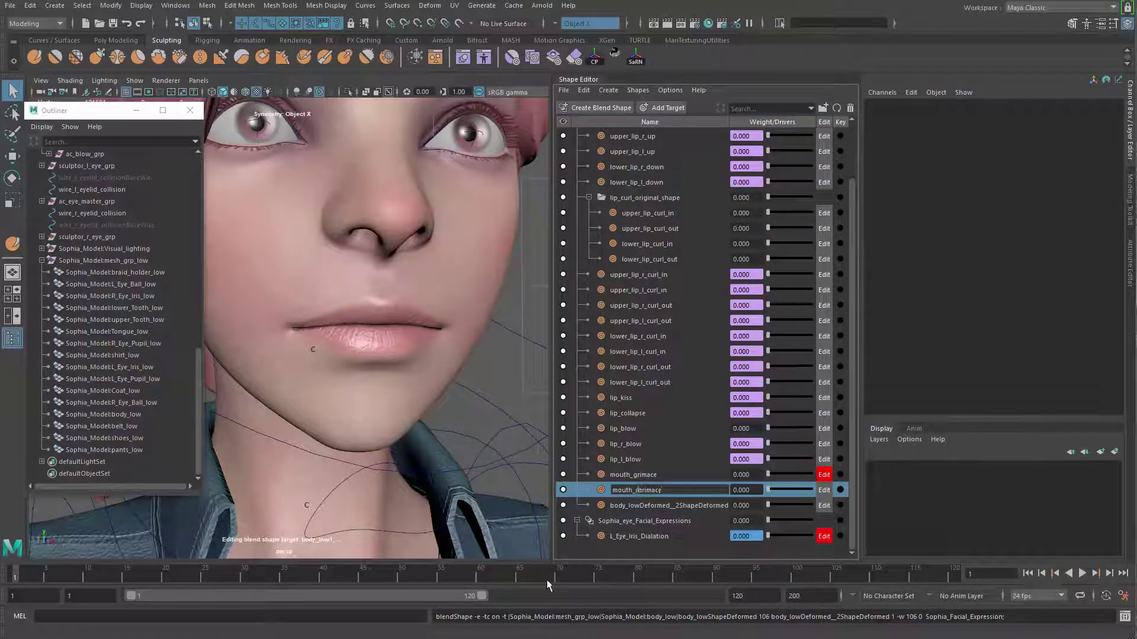
pyautogui.write('r_')
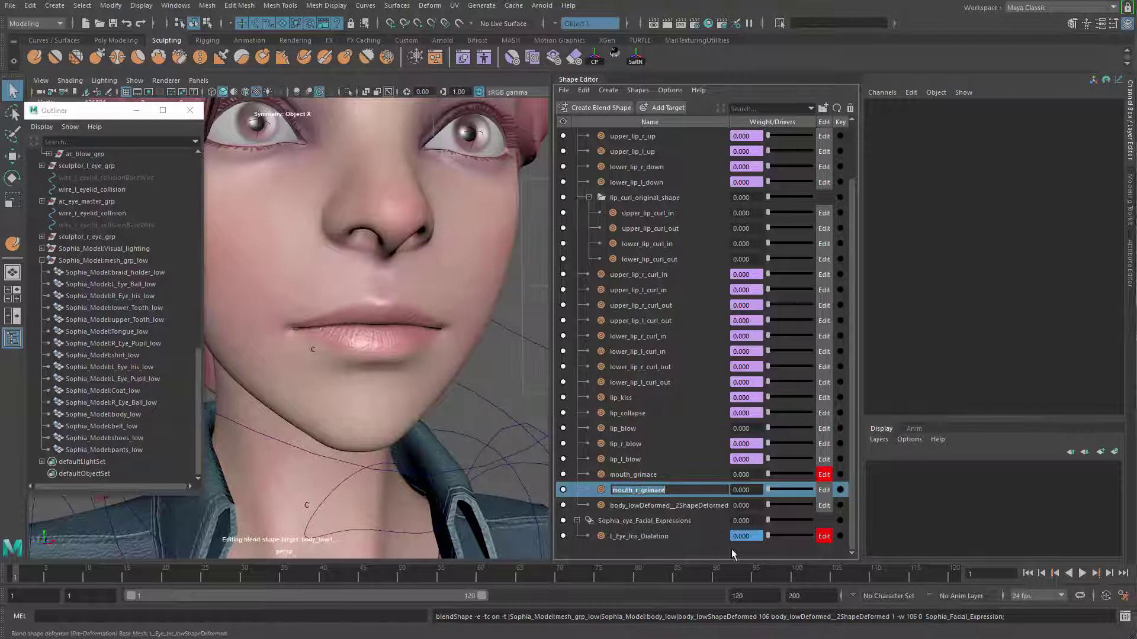
# Rename the second divided target mouth_l_grimace
pyautogui.doubleClick(683, 508)
pyautogui.write('mouth_r_grimace')
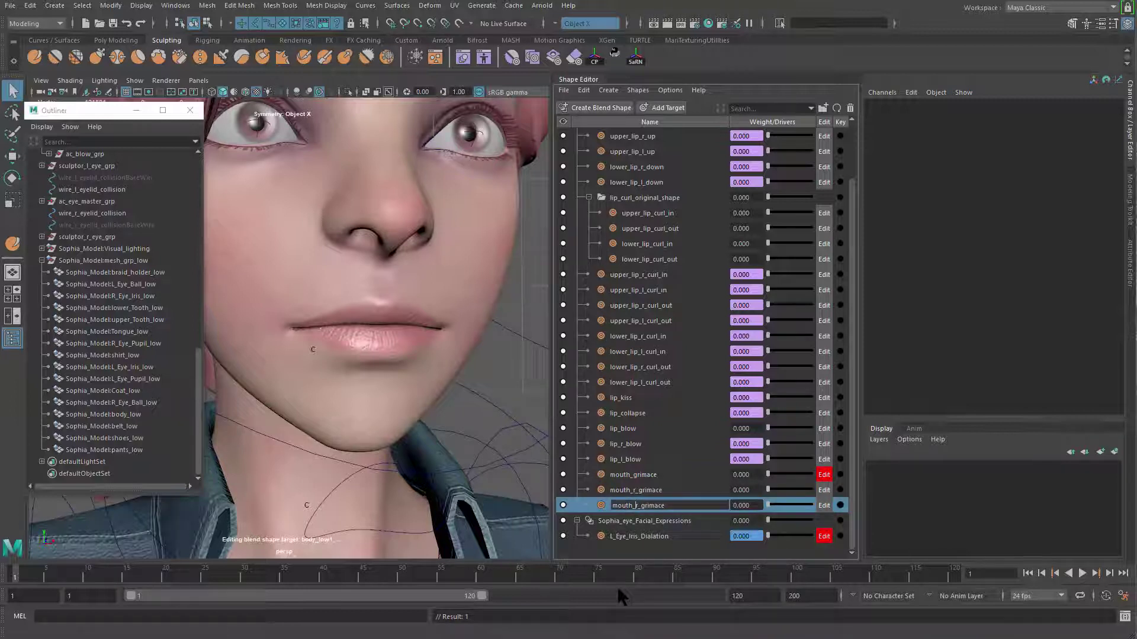
pyautogui.press('BackSpace')
pyautogui.write('l')
pyautogui.press('Return')
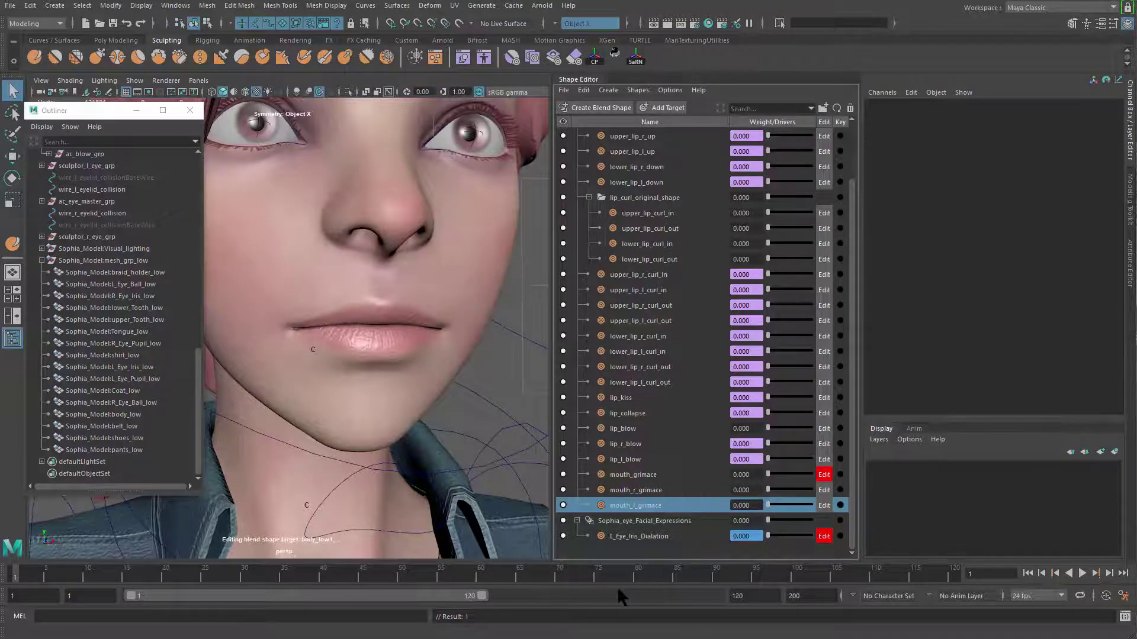
# Duplicate the ac_blow_grp control group and move the copy sideways to a Translate X of 2.472
pyautogui.scroll(-5, 468, 435)
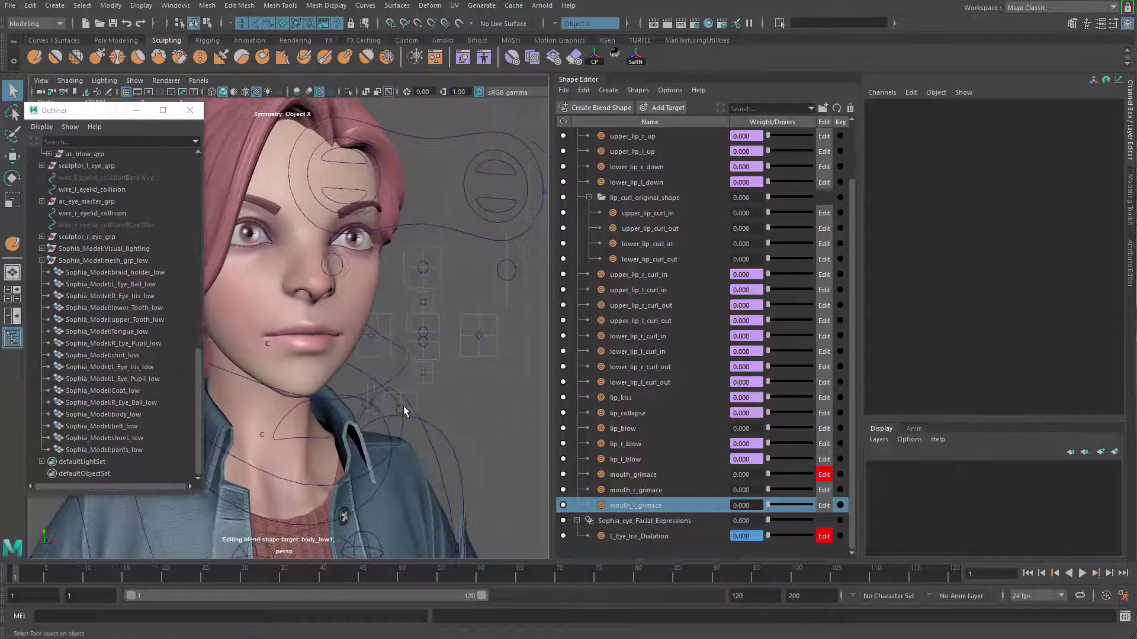
pyautogui.click(403, 409)
pyautogui.hotkey('ctrl', 'd')
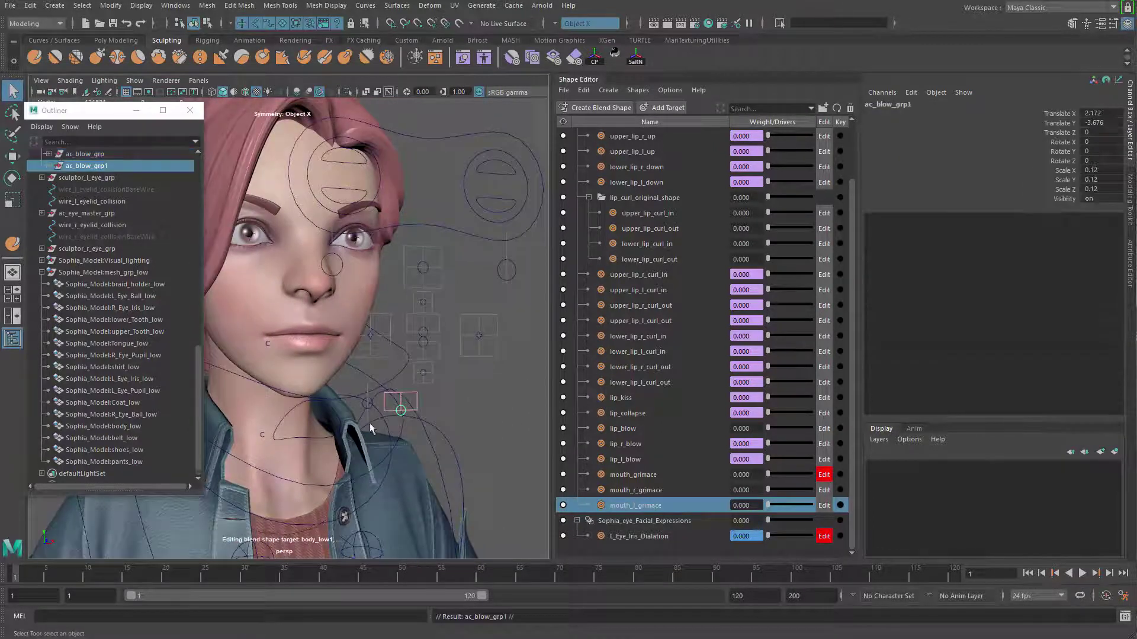
pyautogui.press('w')
pyautogui.keyDown('alt'); pyautogui.moveTo(370, 423); pyautogui.dragTo(360, 424); pyautogui.keyUp('alt')
pyautogui.moveTo(439, 410); pyautogui.dragTo(481, 408)
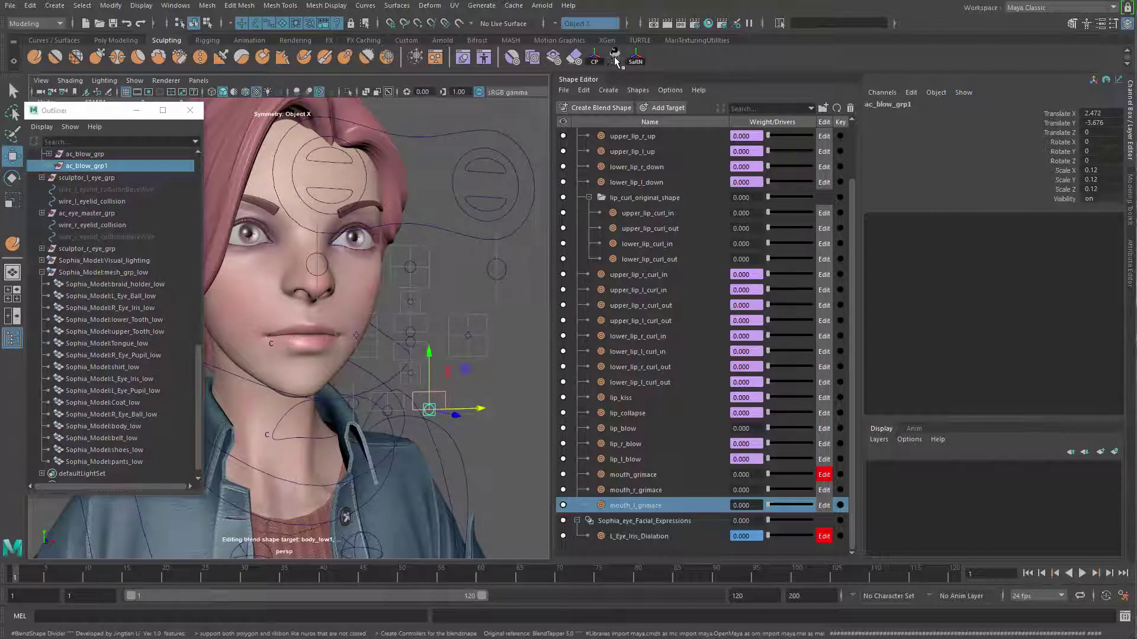
# Replace "blow" with "grimace" in the names of the duplicated control hierarchy and rename its top group ac_grimace_grp
pyautogui.click(616, 61)
pyautogui.click(778, 254)
pyautogui.click(635, 59)
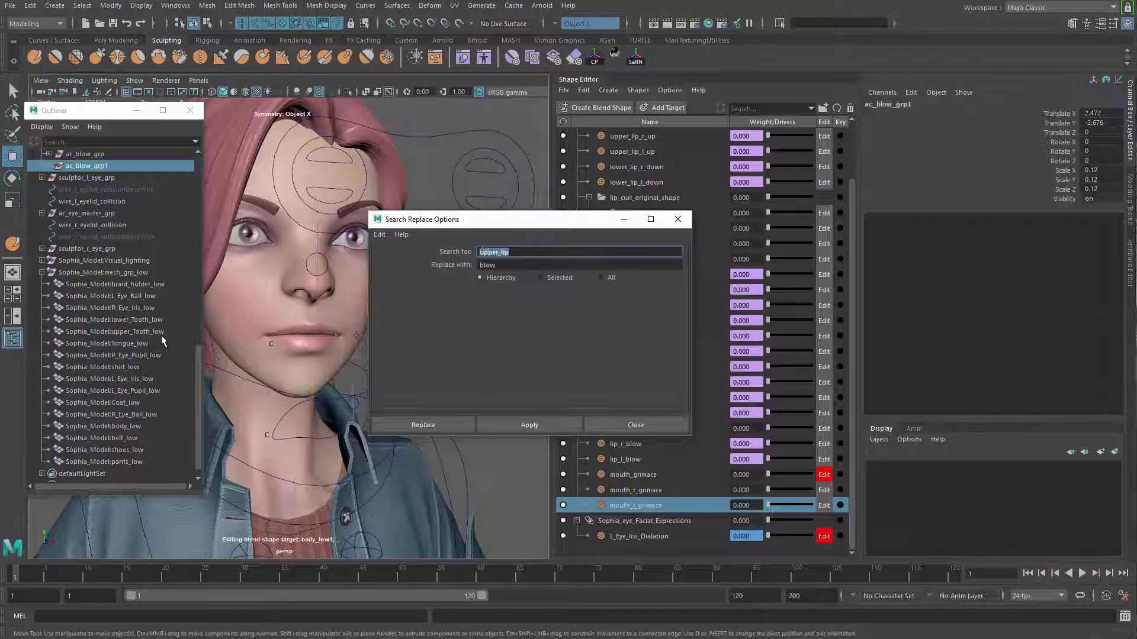
pyautogui.write('blow')
pyautogui.press('Tab')
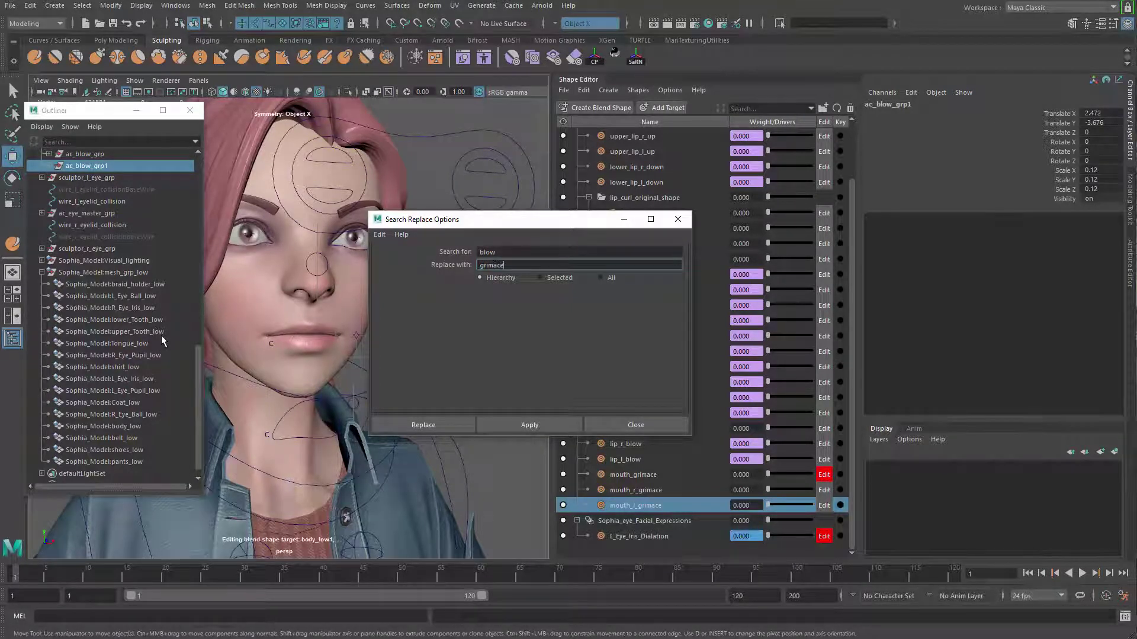
pyautogui.click(438, 423)
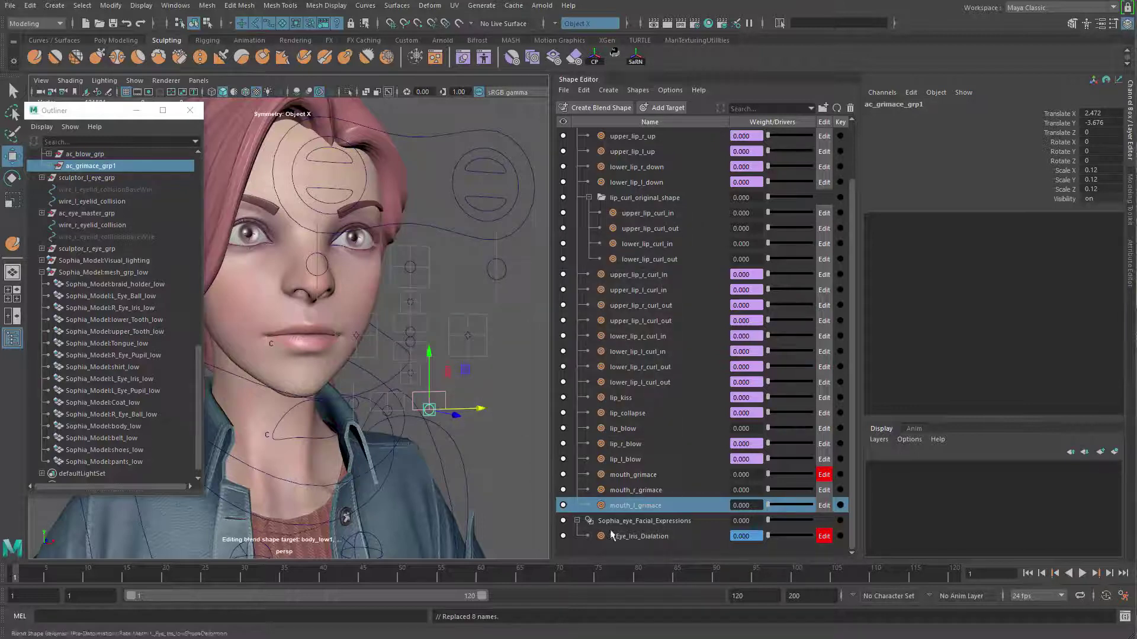
pyautogui.doubleClick(126, 166)
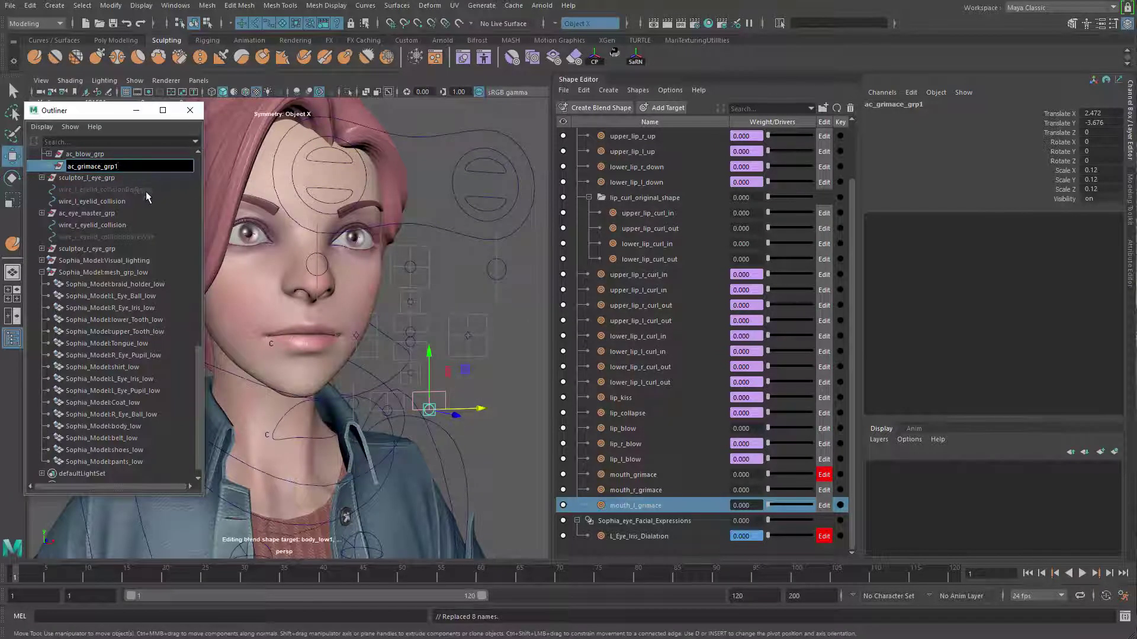
pyautogui.press('Return')
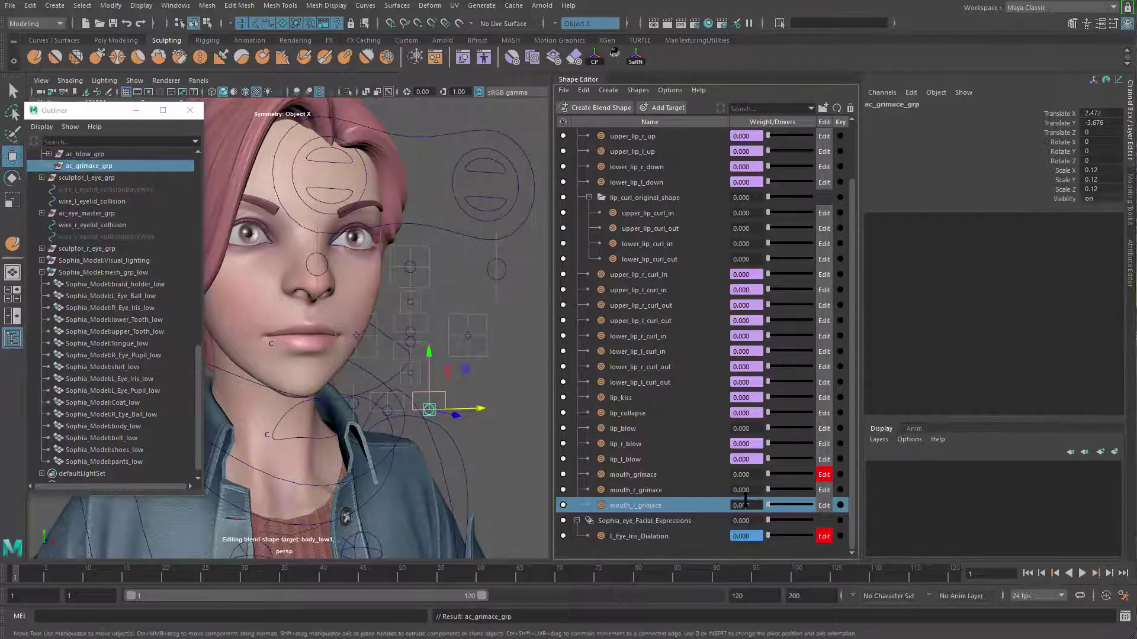
# Open the Expression Editor from the mouth_r_grimace weight and load the existing mouth_ctrl expression
pyautogui.rightClick(749, 490)
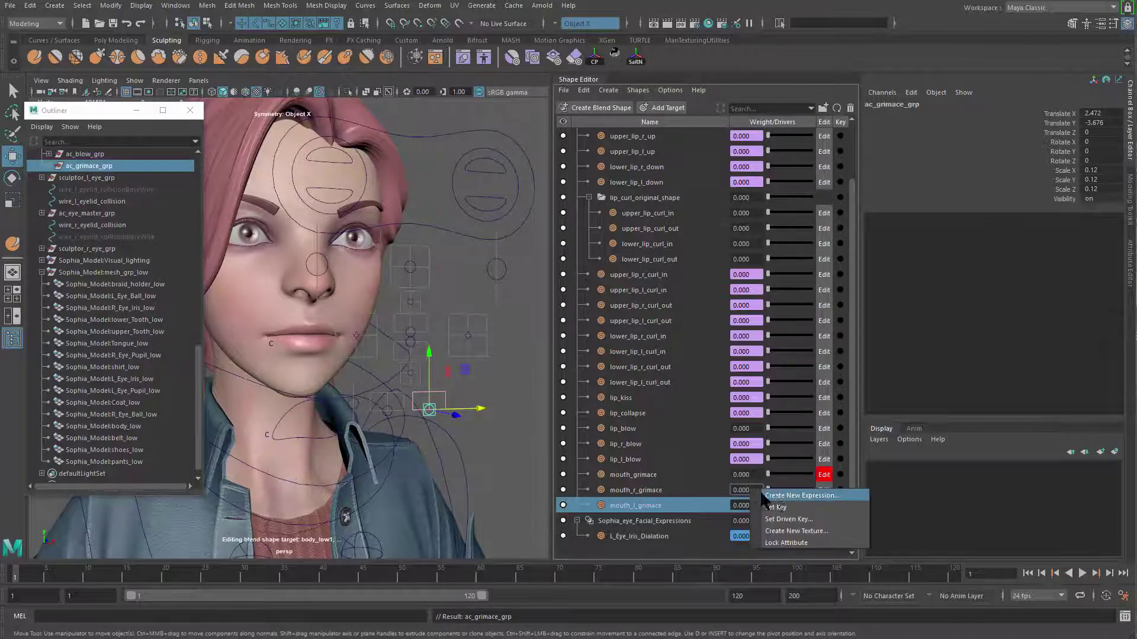
pyautogui.click(776, 496)
pyautogui.click(121, 45)
pyautogui.click(138, 55)
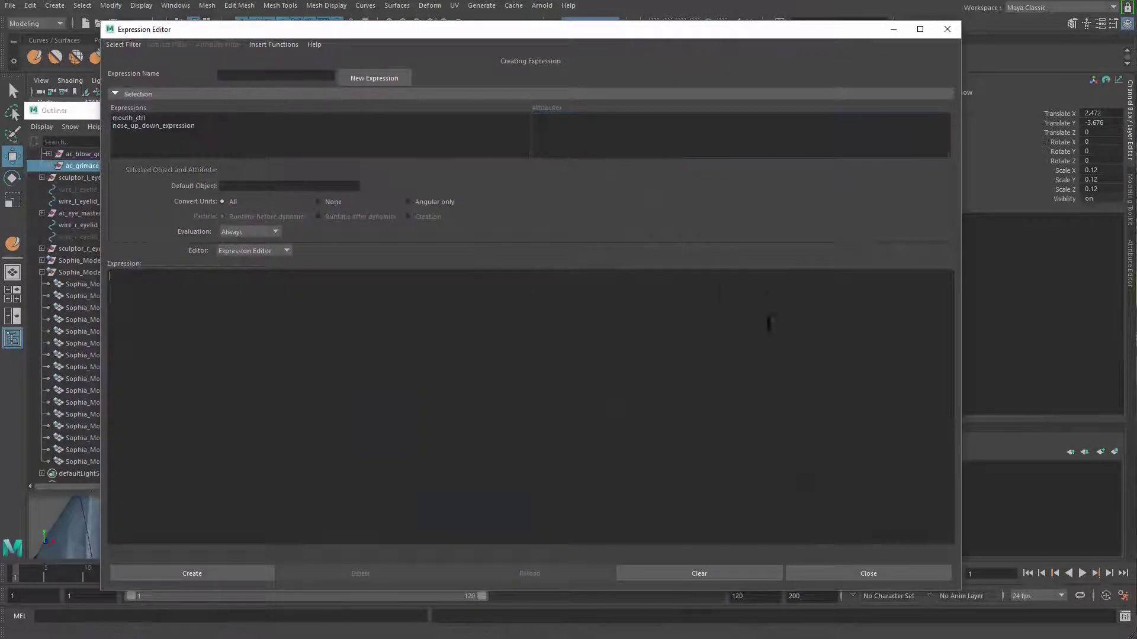
pyautogui.click(116, 118)
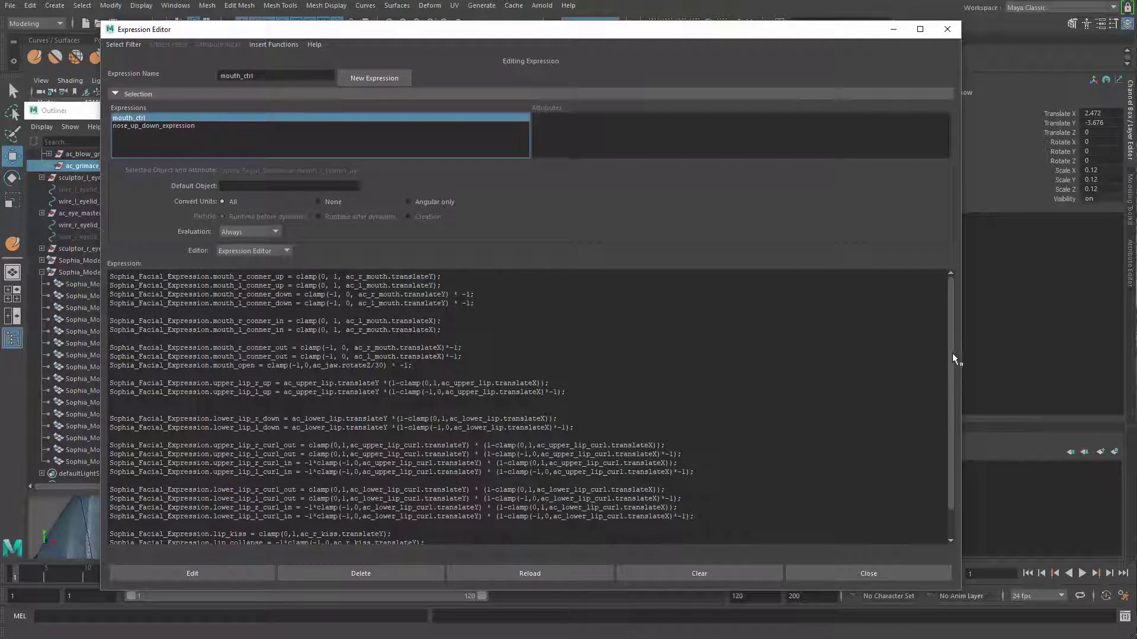
# Duplicate the lip_r_blow and lip_l_blow lines at the end of the mouth_ctrl expression, separated by a blank line
pyautogui.scroll(-2, 950, 355)
pyautogui.moveTo(538, 541); pyautogui.dragTo(110, 521)
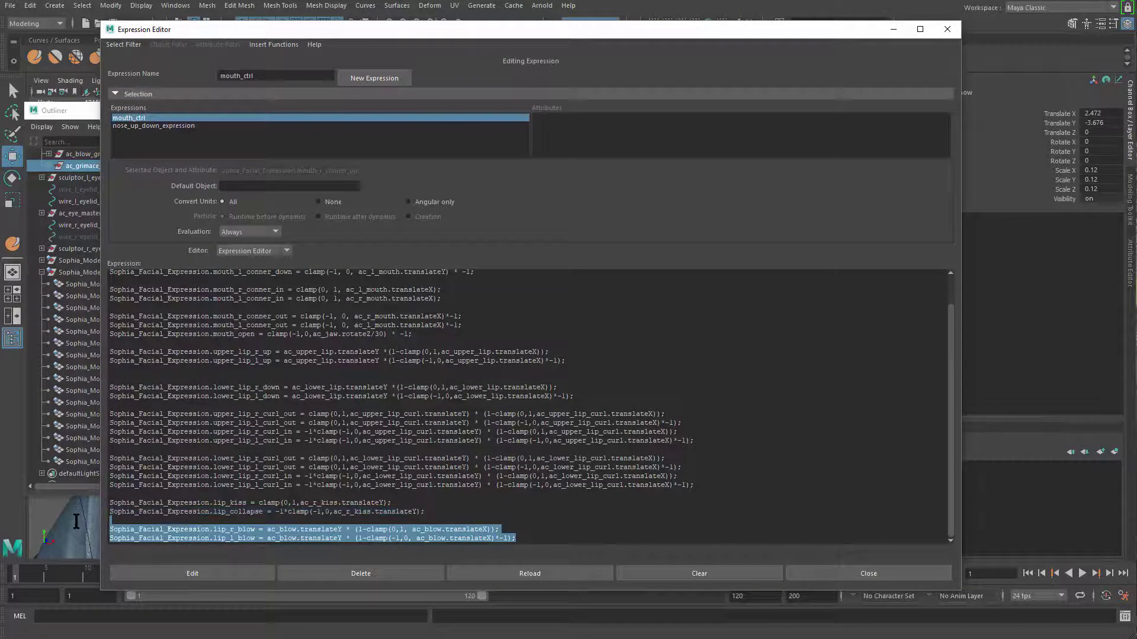
pyautogui.hotkey('ctrl', 'c')
pyautogui.click(545, 538)
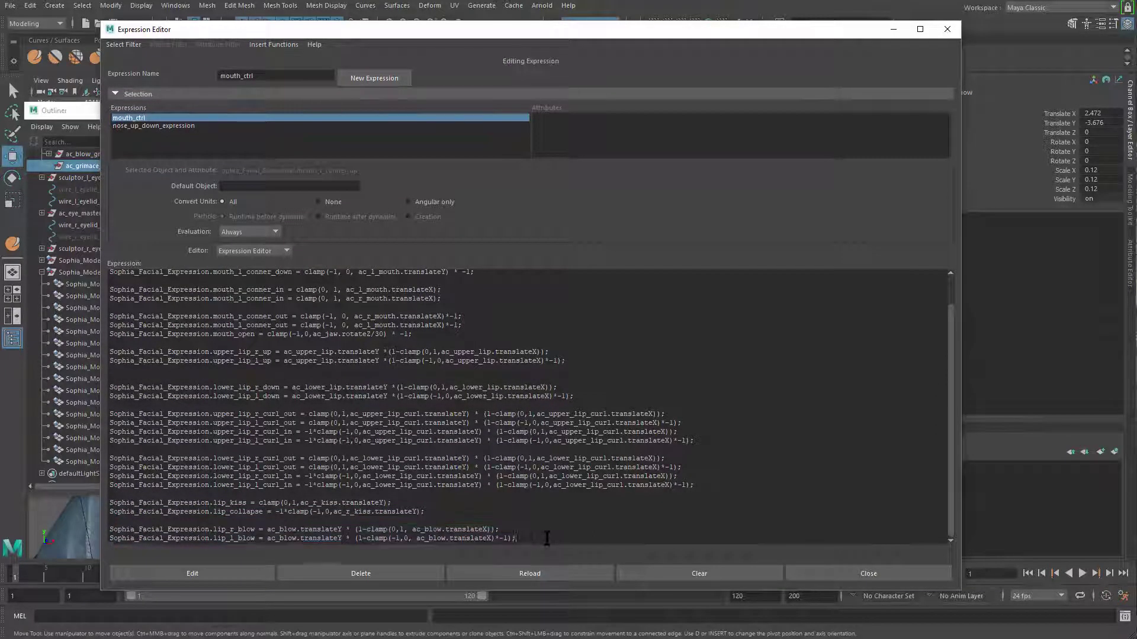
pyautogui.hotkey('ctrl', 'v')
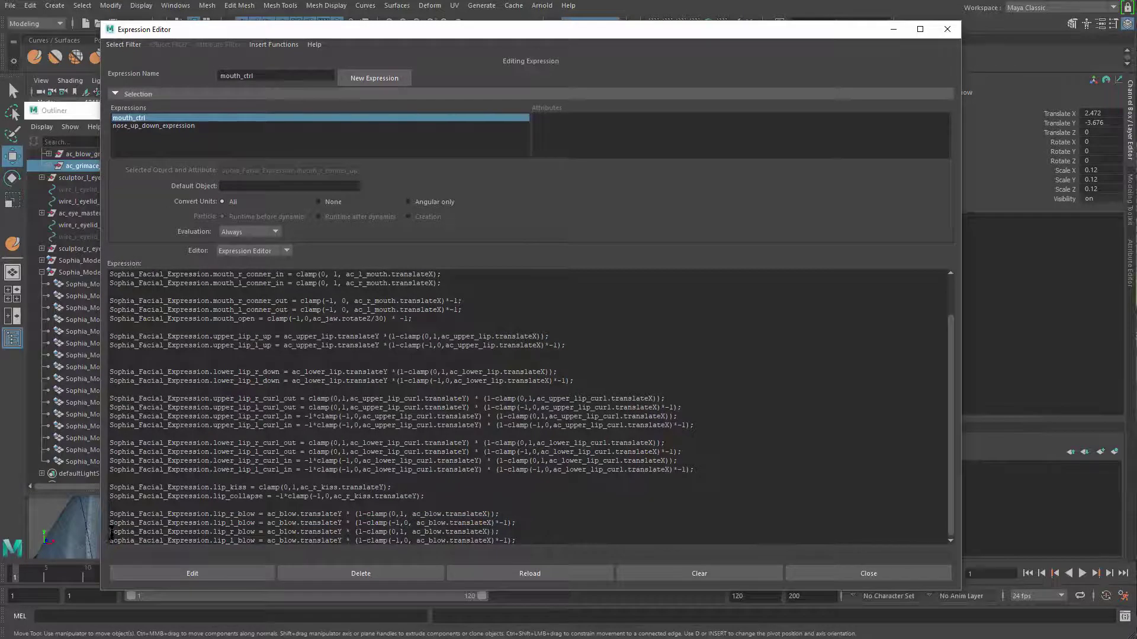
pyautogui.click(111, 532)
pyautogui.press('Return')
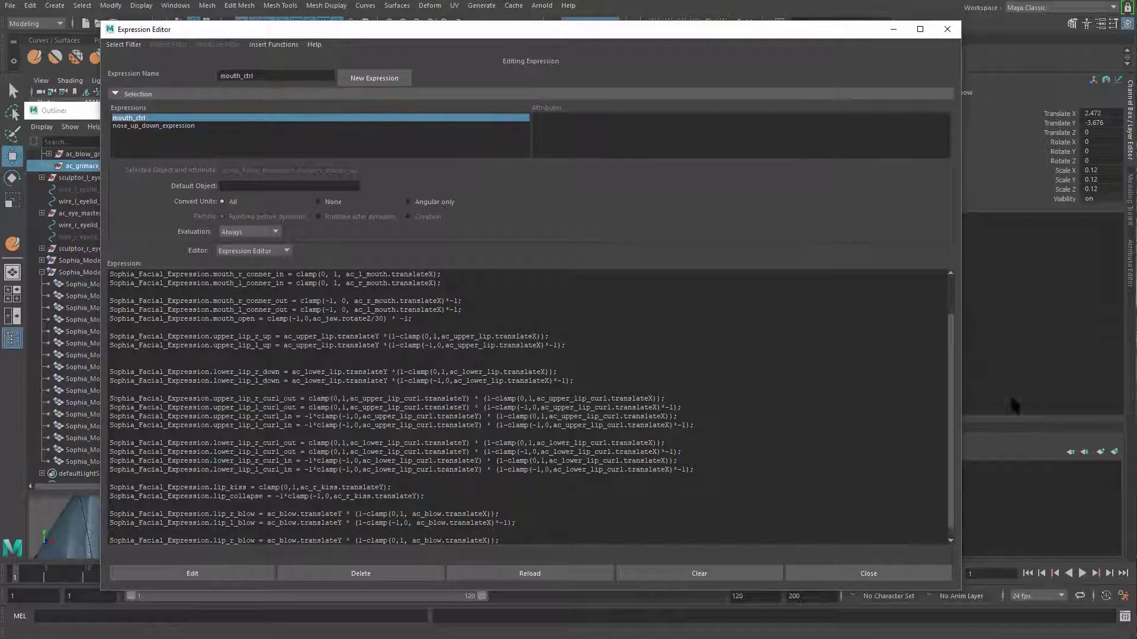
pyautogui.scroll(-1, 957, 401)
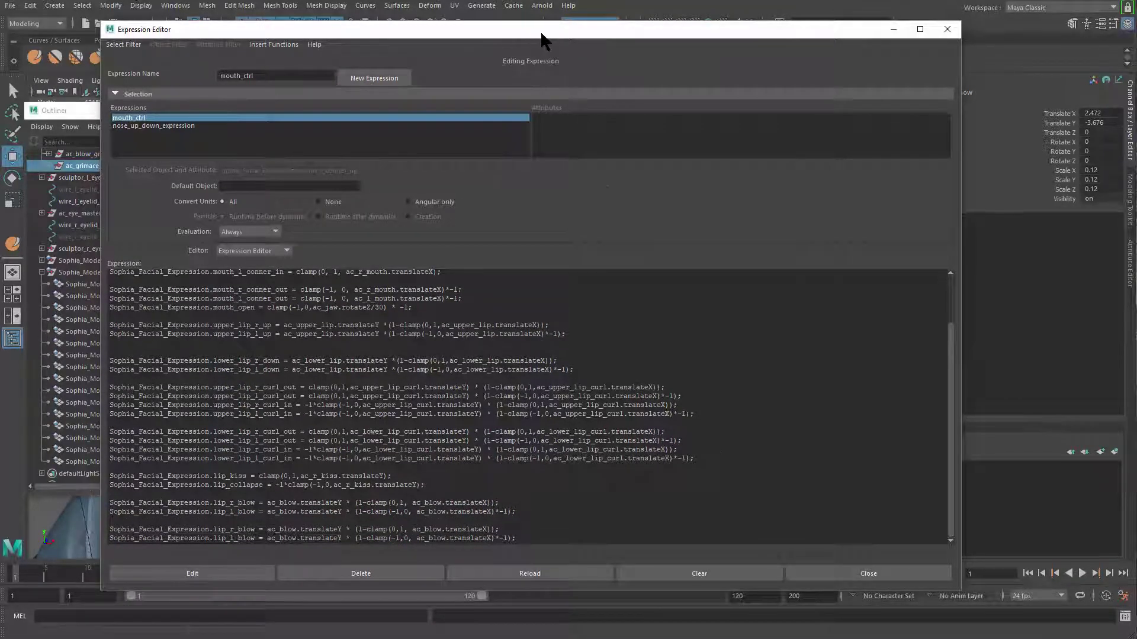
# Rename the targets in the two copied expression lines to lip_r_grimace and lip_l_grimace
pyautogui.moveTo(543, 35); pyautogui.dragTo(576, 80)
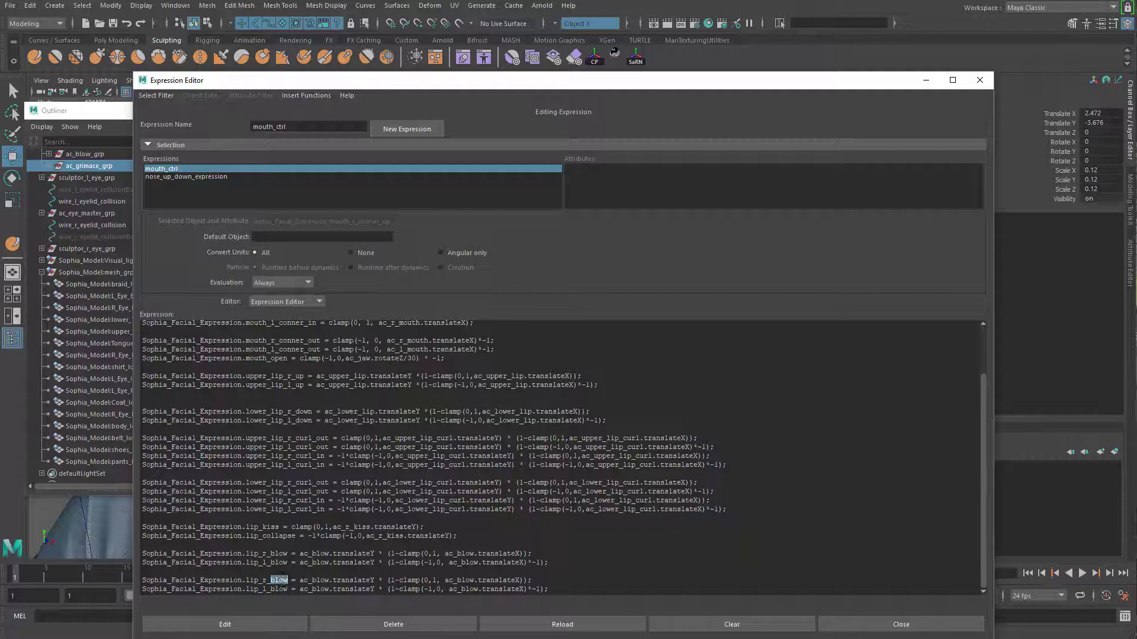
pyautogui.write('gr')
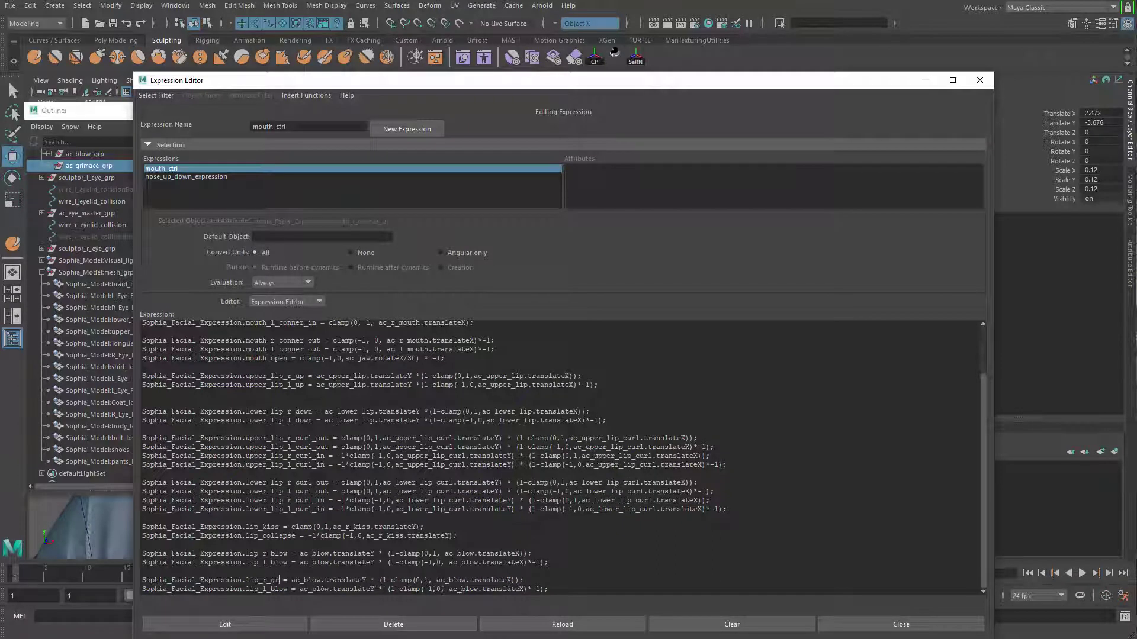
pyautogui.write('imace')
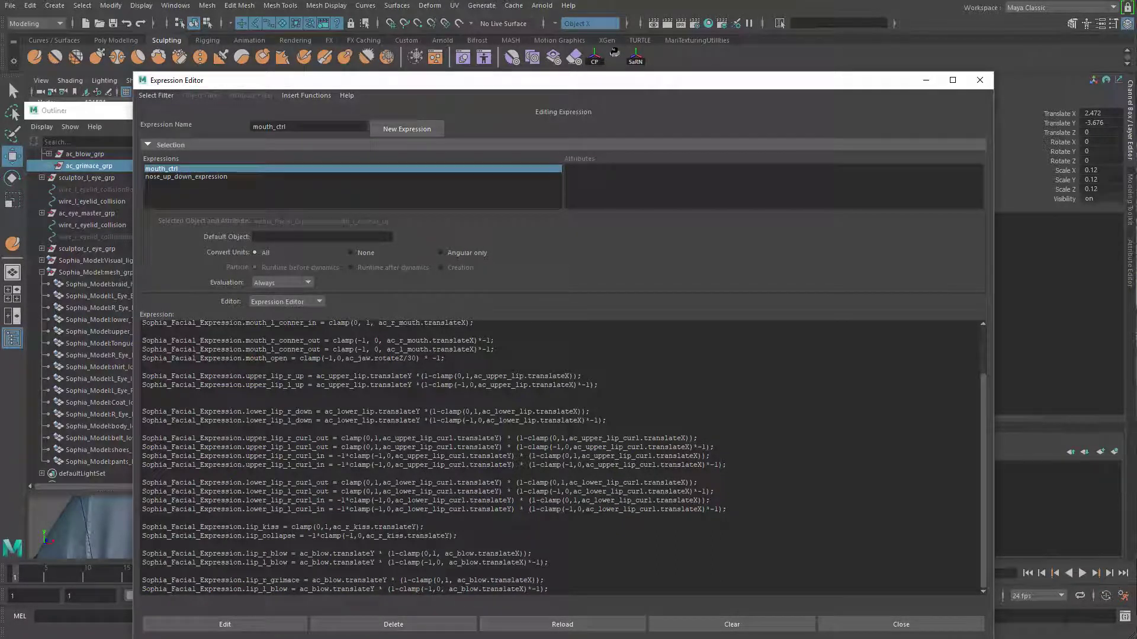
pyautogui.press('BackSpace')
pyautogui.press('BackSpace')
pyautogui.press('BackSpace')
pyautogui.press('BackSpace')
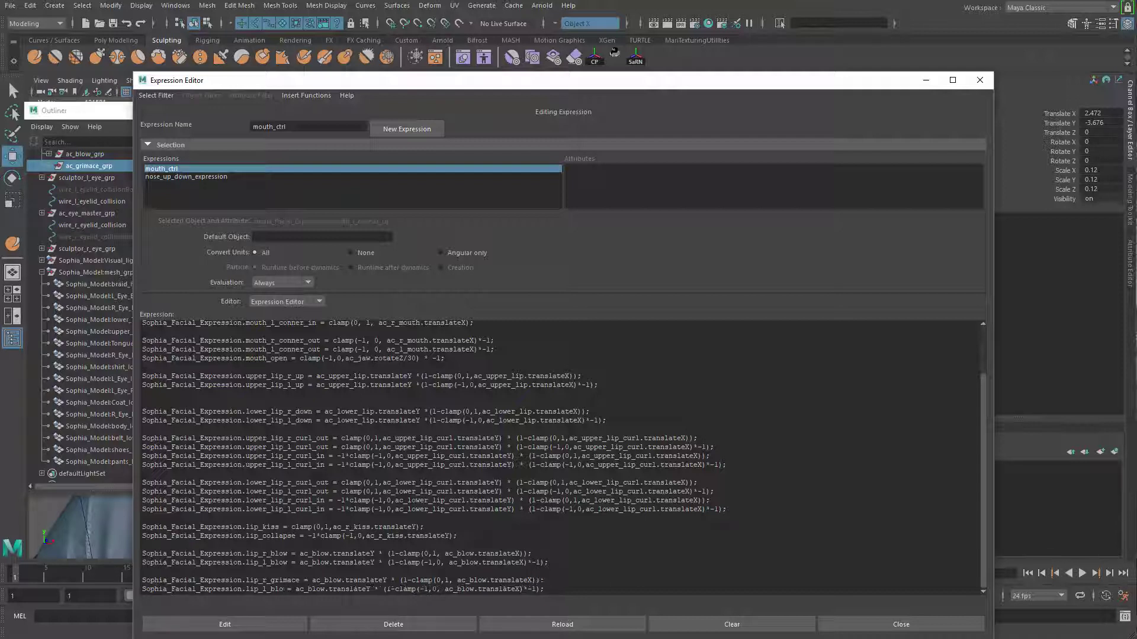
pyautogui.write('griman')
pyautogui.write('e')
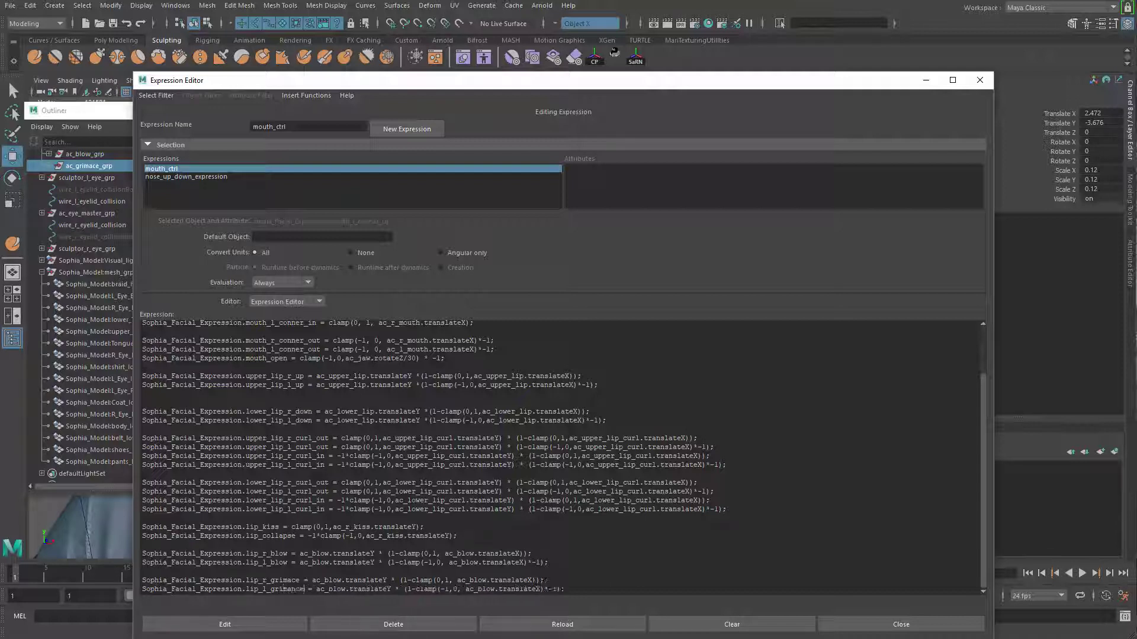
pyautogui.press('BackSpace')
pyautogui.press('BackSpace')
pyautogui.press('BackSpace')
pyautogui.write('ce')
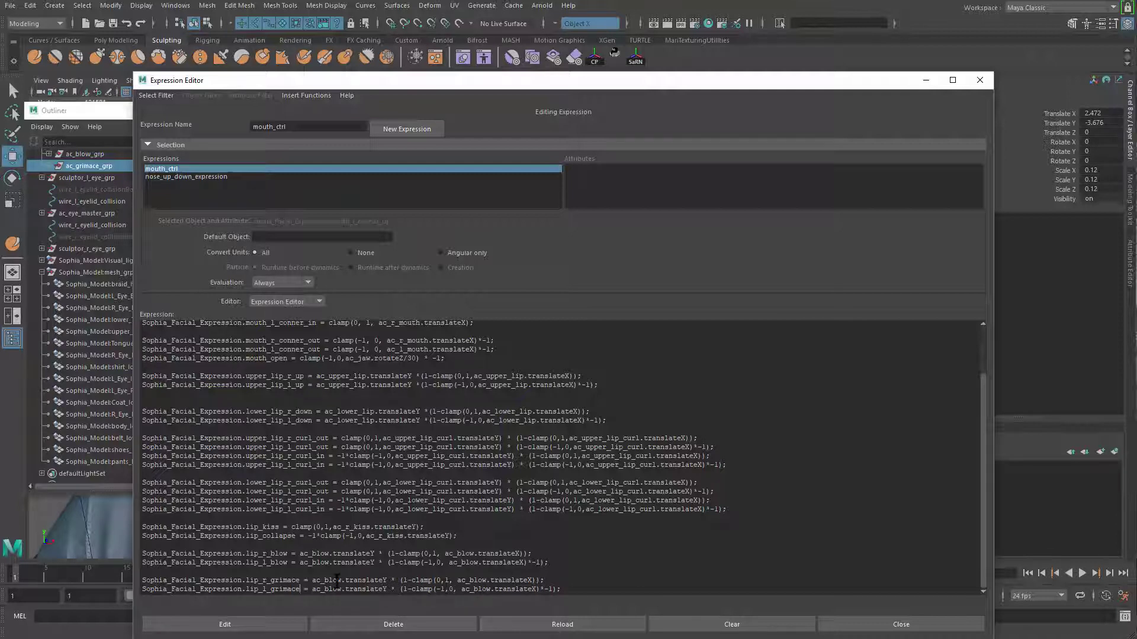
# Replace every ac_blow reference in the two copied lines with ac_grimace and try to apply the edited expression
pyautogui.doubleClick(331, 582)
pyautogui.write('ac_grimac')
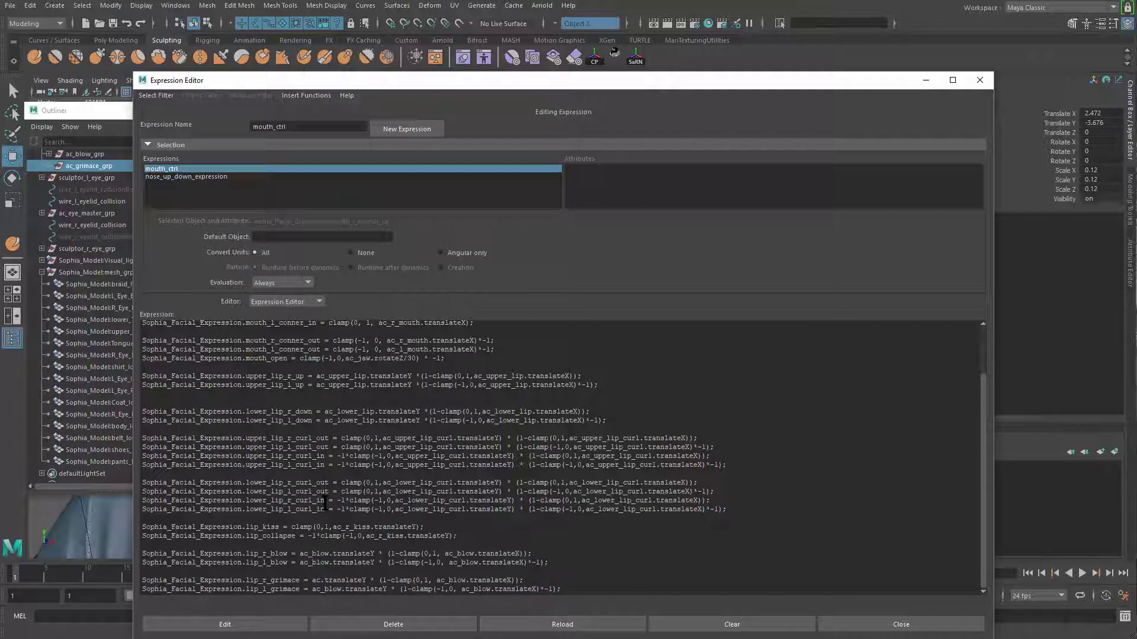
pyautogui.write('e')
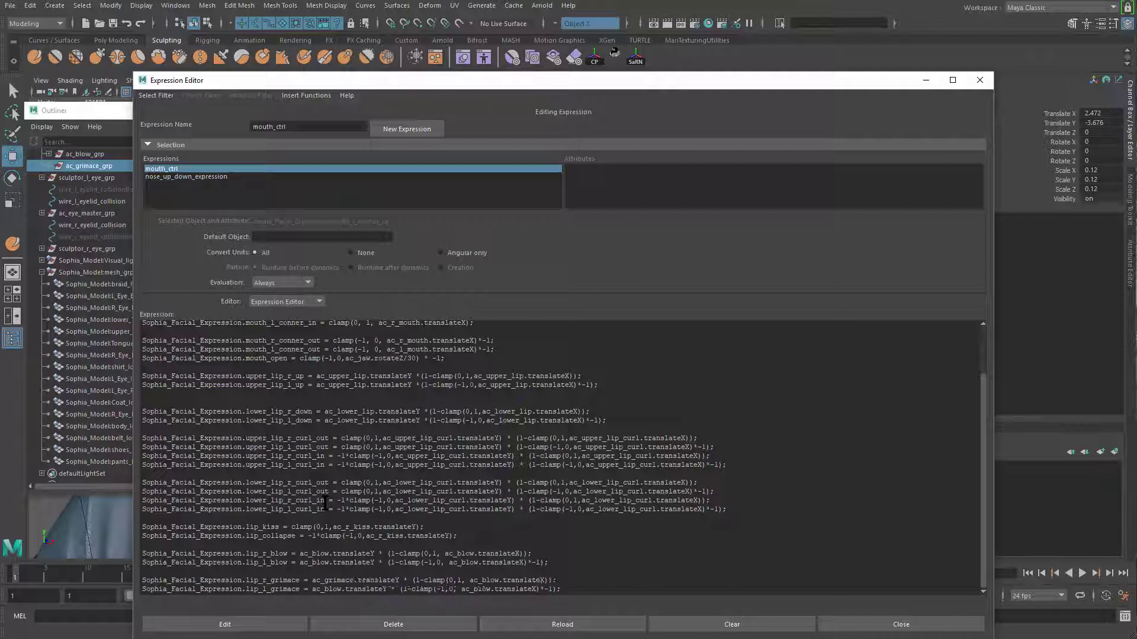
pyautogui.doubleClick(330, 580)
pyautogui.hotkey('ctrl', 'c')
pyautogui.doubleClick(325, 589)
pyautogui.hotkey('ctrl', 'v')
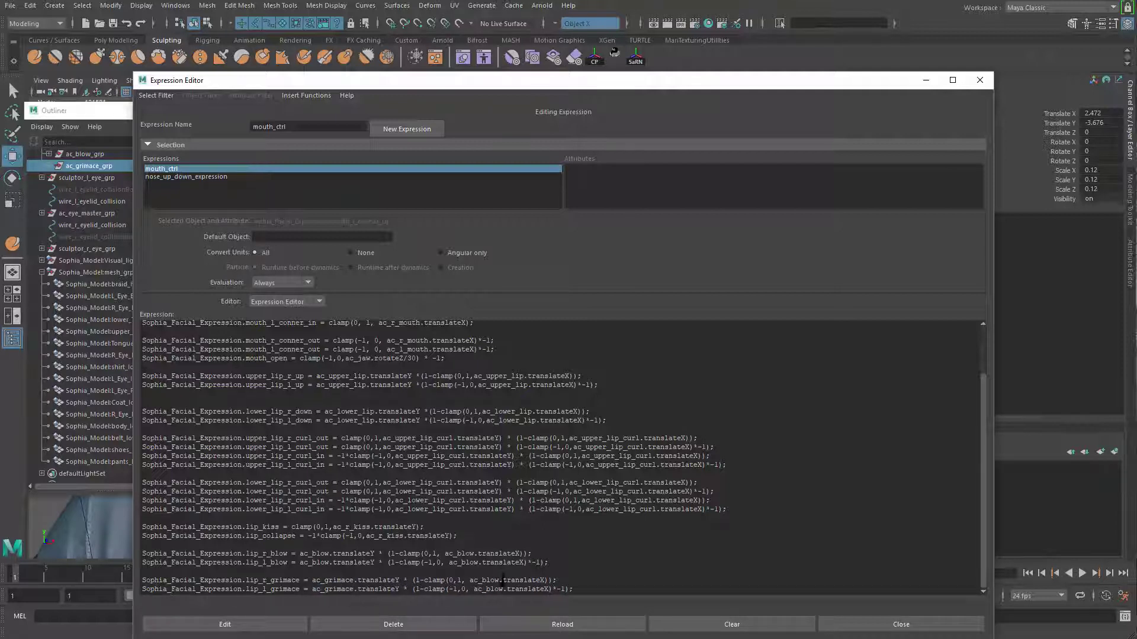
pyautogui.doubleClick(485, 581)
pyautogui.hotkey('ctrl', 'v')
pyautogui.doubleClick(486, 590)
pyautogui.hotkey('ctrl', 'v')
pyautogui.click(231, 625)
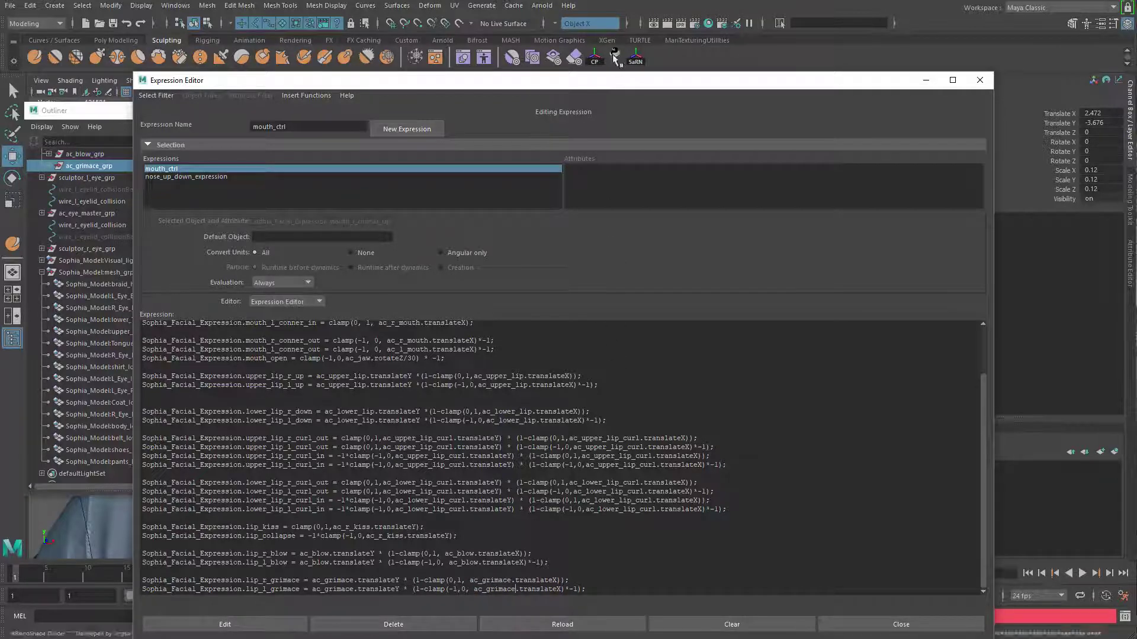
# Change the target names in the two grimace lines to mouth_r_grimace and mouth_l_grimace, matching the Shape Editor, and apply the expression
pyautogui.moveTo(621, 86); pyautogui.dragTo(206, 142)
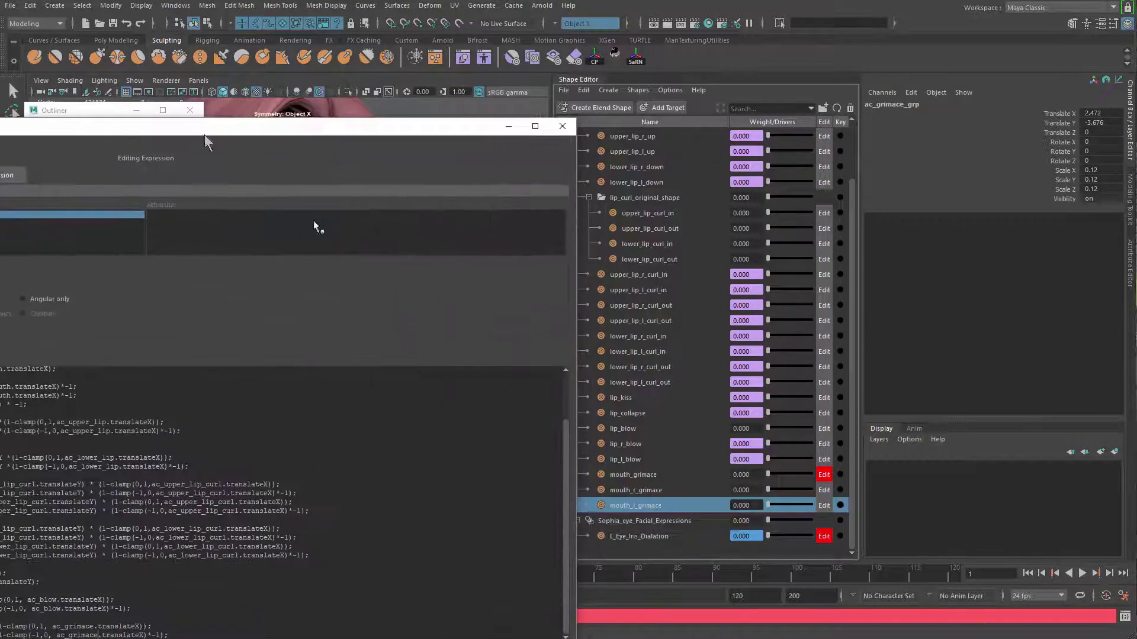
pyautogui.click(648, 506)
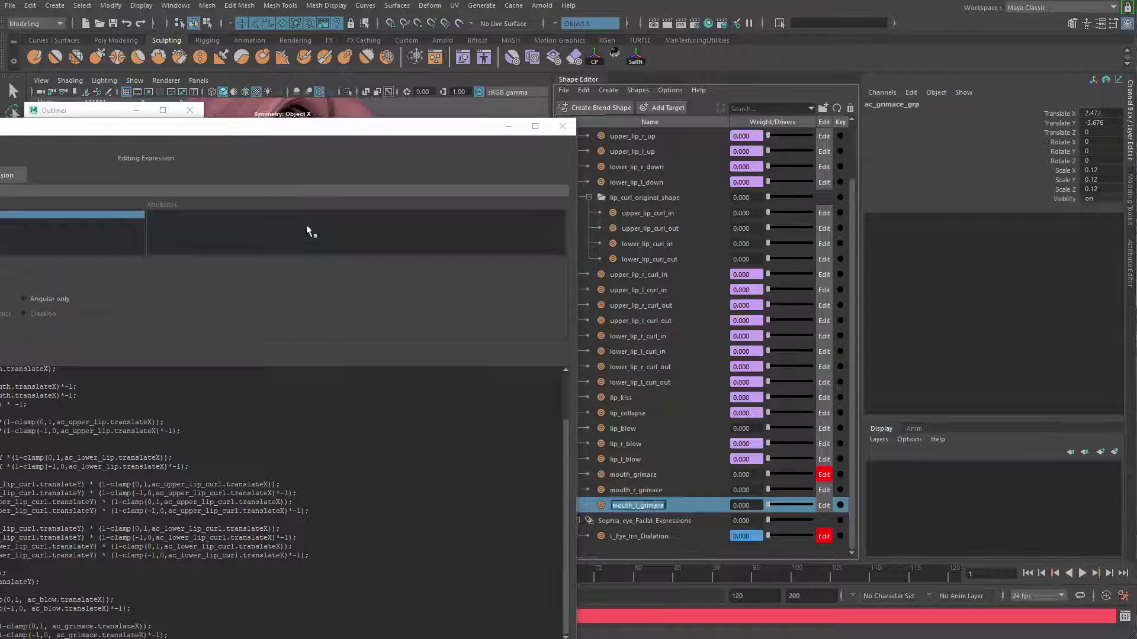
pyautogui.moveTo(331, 138); pyautogui.dragTo(763, 62)
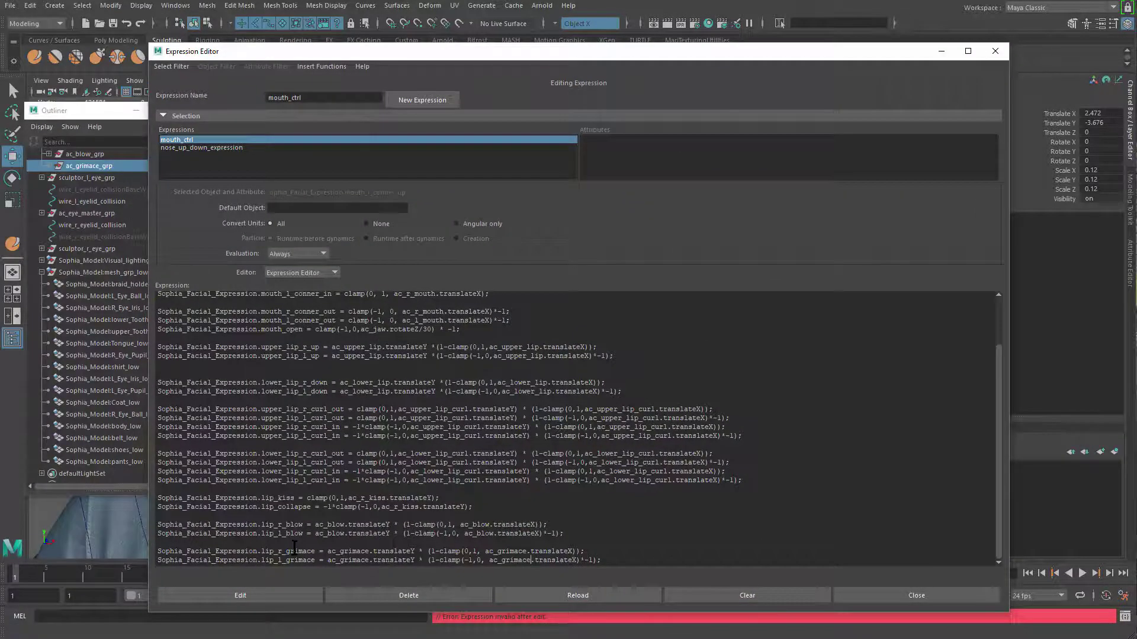
pyautogui.doubleClick(294, 551)
pyautogui.hotkey('ctrl', 'v')
pyautogui.doubleClick(292, 560)
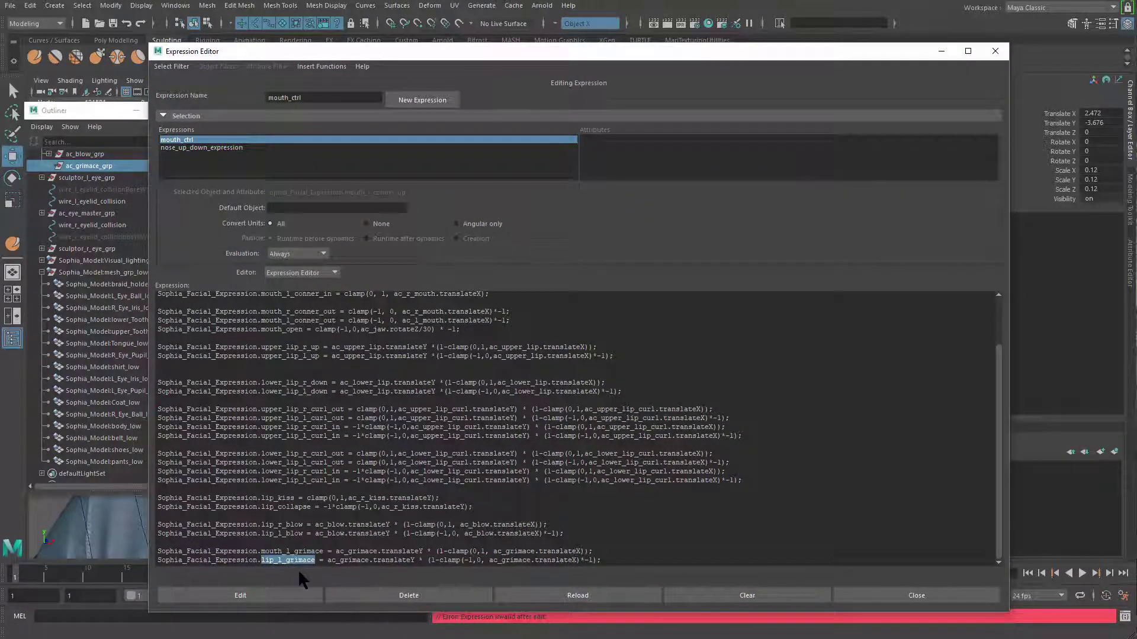
pyautogui.hotkey('ctrl', 'v')
pyautogui.click(292, 551)
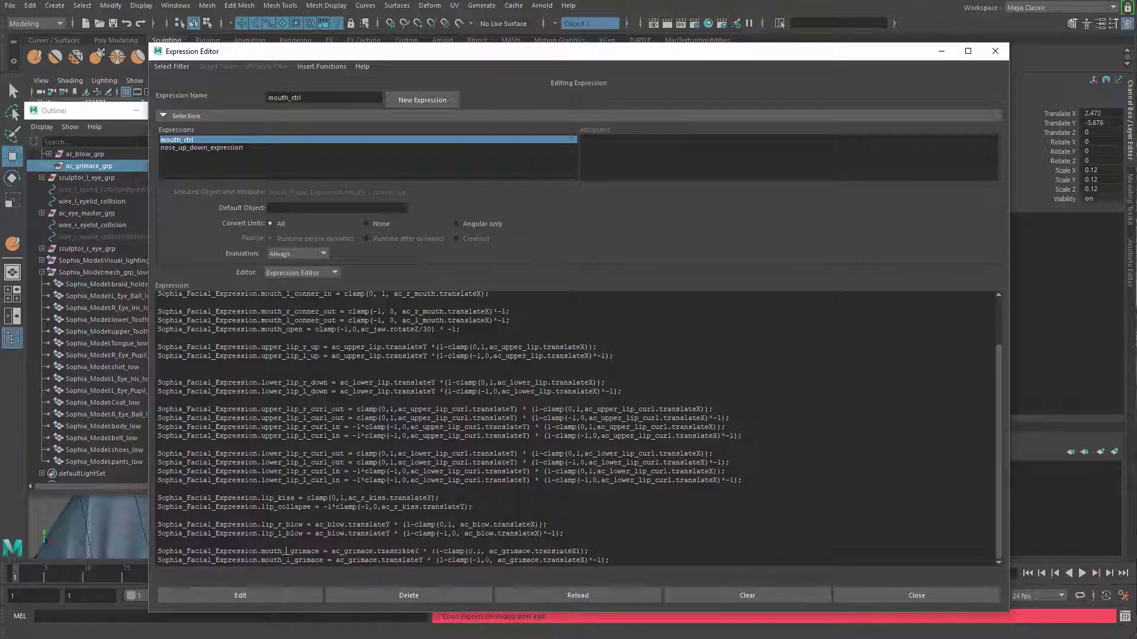
pyautogui.press('BackSpace')
pyautogui.write('r')
pyautogui.click(278, 596)
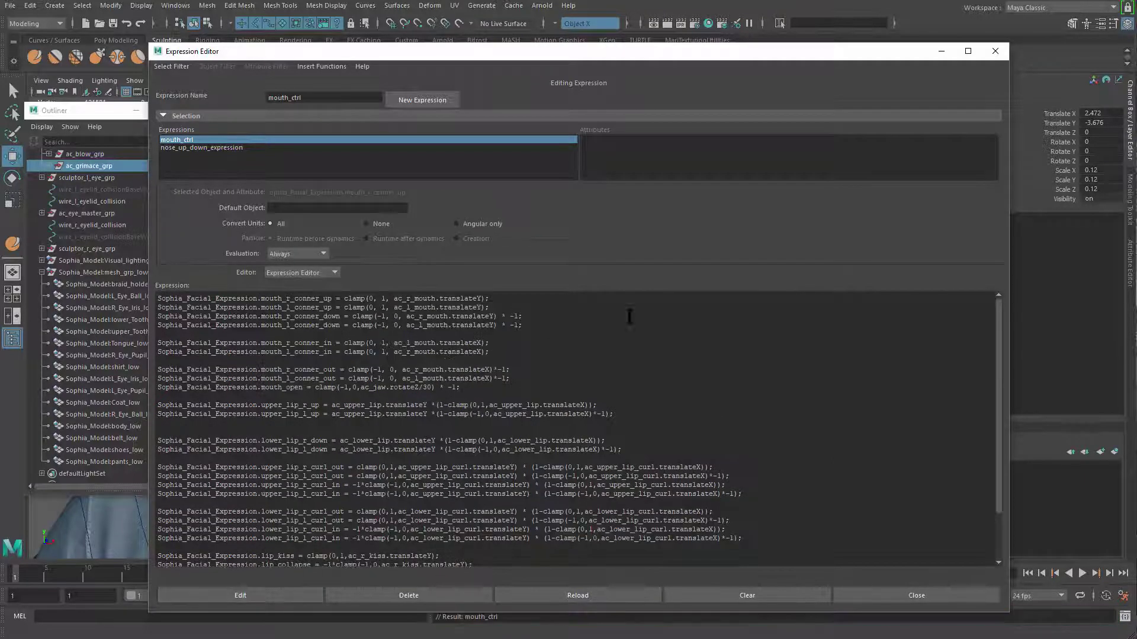
# Minimize the Expression Editor and test the ac_grimace control by moving it to about Translate X -0.083 and Translate Y 0.912
pyautogui.click(942, 51)
pyautogui.click(495, 437)
pyautogui.keyDown('alt'); pyautogui.moveTo(495, 437); pyautogui.dragTo(524, 407); pyautogui.keyUp('alt')
pyautogui.click(530, 439)
pyautogui.keyDown('alt'); pyautogui.moveTo(515, 407); pyautogui.dragTo(405, 407, button='right'); pyautogui.keyUp('alt')
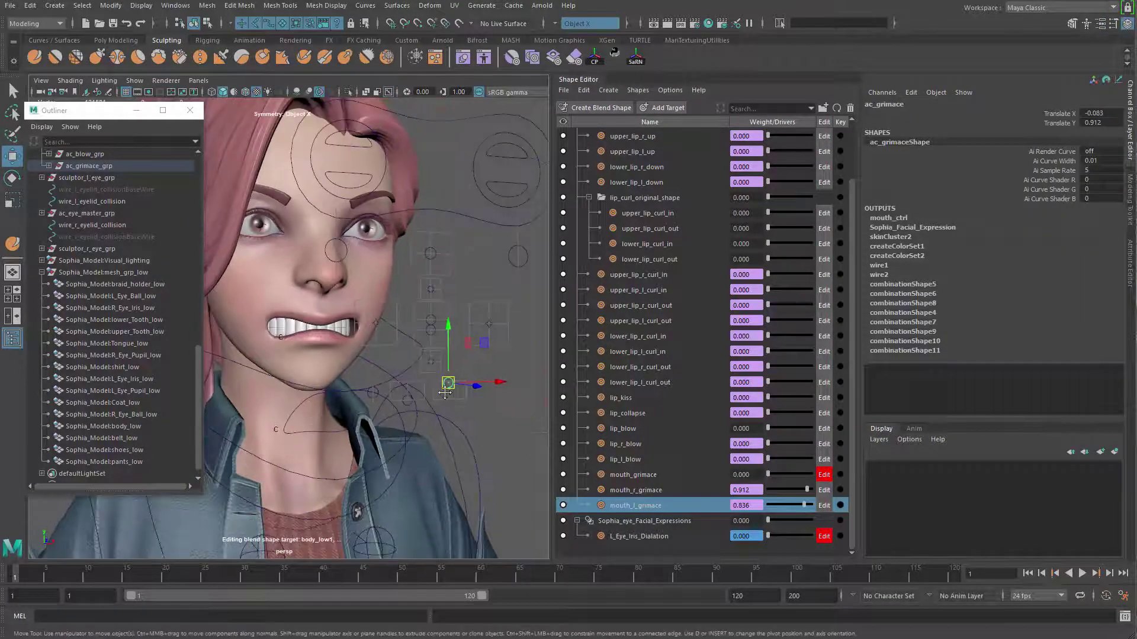
pyautogui.keyDown('alt'); pyautogui.moveTo(405, 407); pyautogui.dragTo(411, 401, button='middle'); pyautogui.keyUp('alt')
# Test the mouth controls together with Translate Y at about 0.763 for ac_blow, 0.264 for ac_grimace and 0.789 for ac_r_kiss
pyautogui.click(418, 386)
pyautogui.moveTo(416, 333); pyautogui.dragTo(459, 326)
pyautogui.click(465, 362)
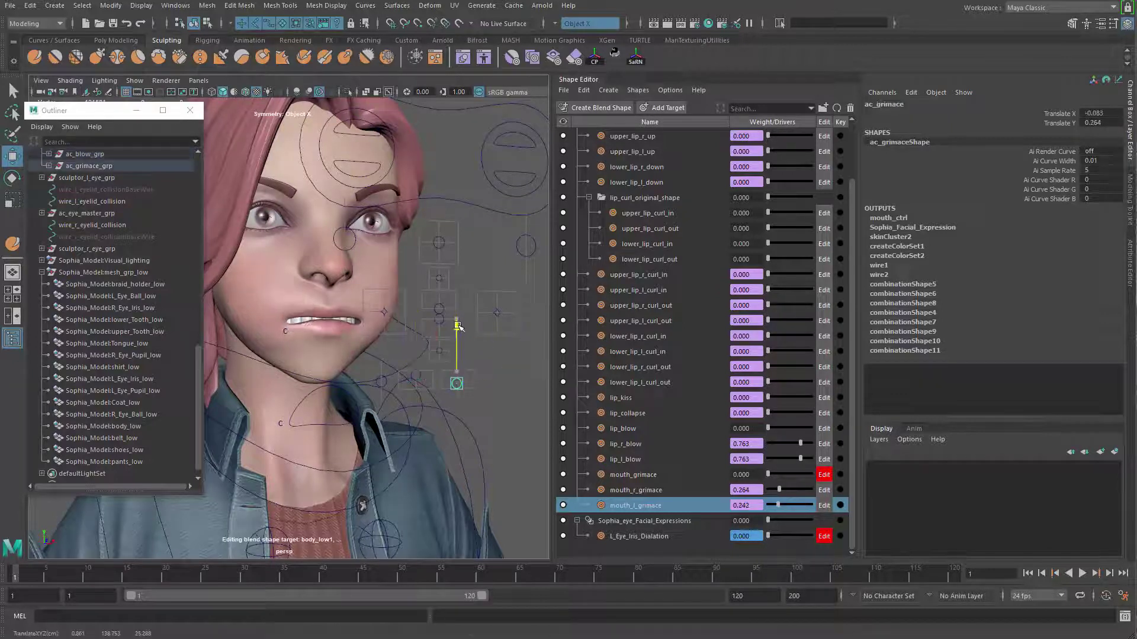
pyautogui.keyDown('alt'); pyautogui.moveTo(385, 400); pyautogui.dragTo(444, 406); pyautogui.keyUp('alt')
pyautogui.click(439, 377)
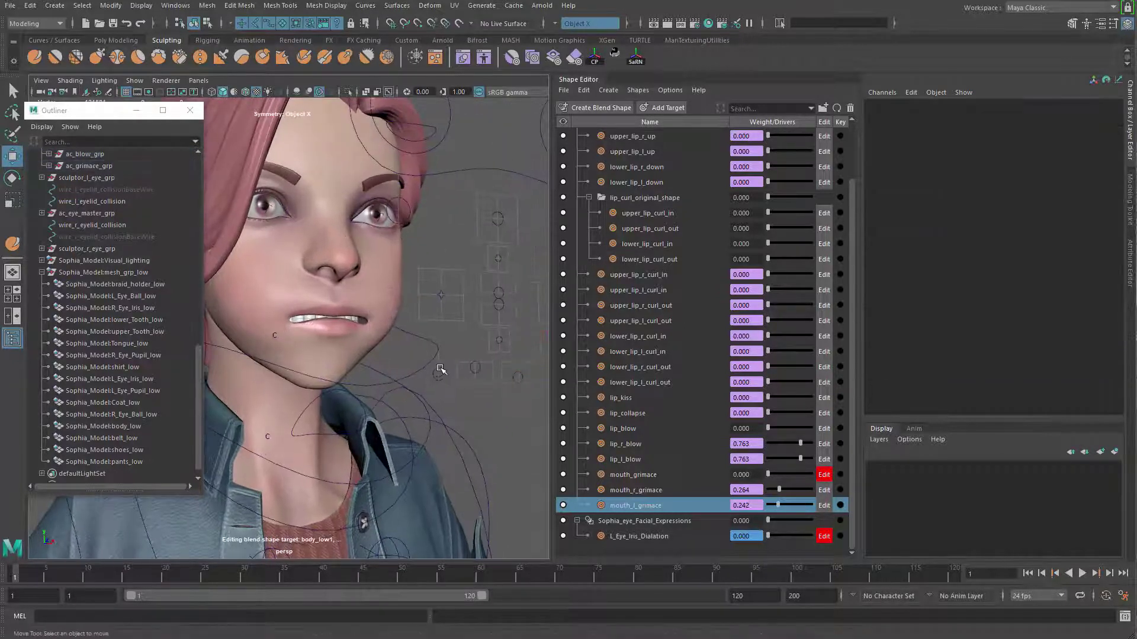
pyautogui.click(440, 368)
pyautogui.moveTo(439, 332); pyautogui.dragTo(426, 385)
# Select the kiss, blow and grimace controls together and reset their translation values to 0
pyautogui.press('q')
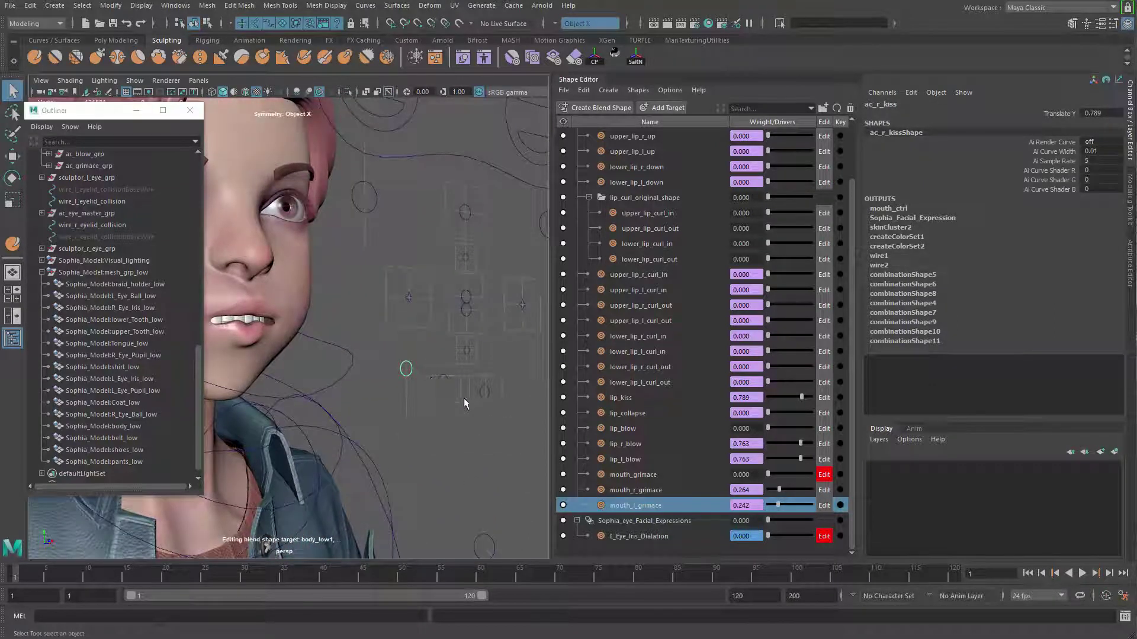
pyautogui.keyDown('shift'); pyautogui.click(445, 387); pyautogui.keyUp('shift')
pyautogui.keyDown('shift'); pyautogui.click(484, 397); pyautogui.keyUp('shift')
pyautogui.moveTo(1088, 113); pyautogui.dragTo(1091, 122)
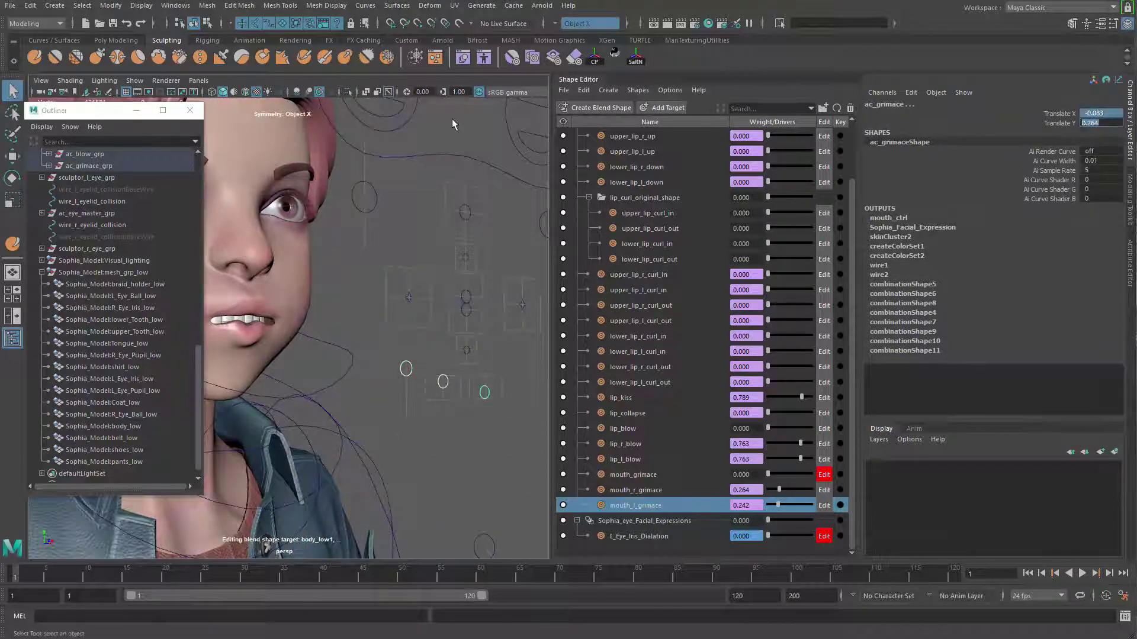
pyautogui.write('0')
pyautogui.press('Return')
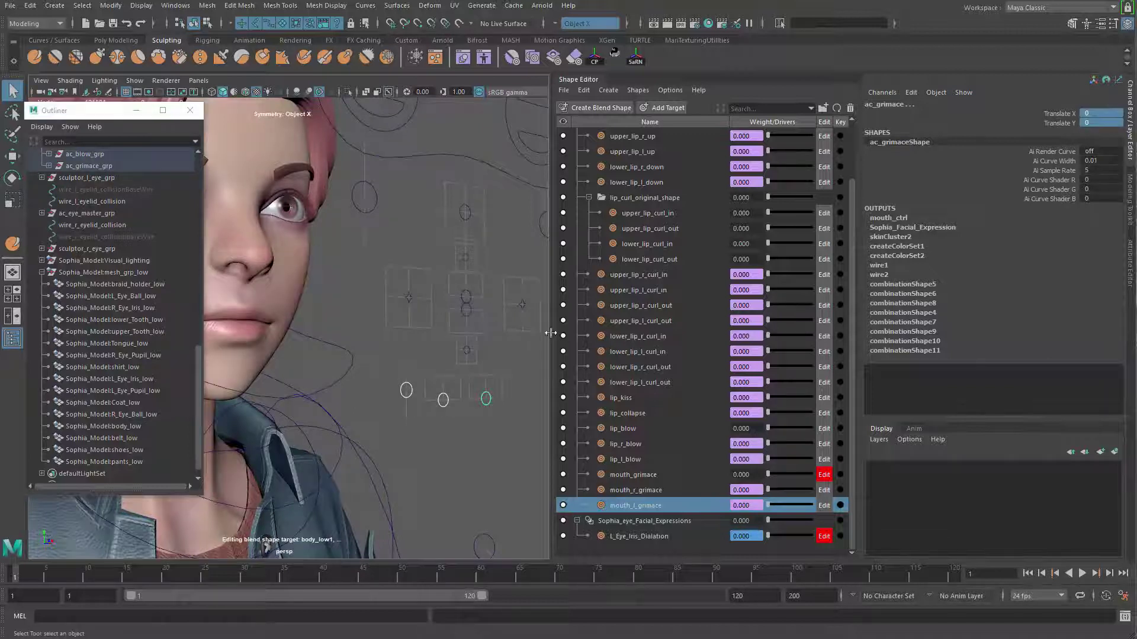
# Close the Outliner and test a puffed mouth by raising ac_blow to Translate Y 1 and the kiss control to about 0.735
pyautogui.moveTo(133, 110); pyautogui.dragTo(134, 142)
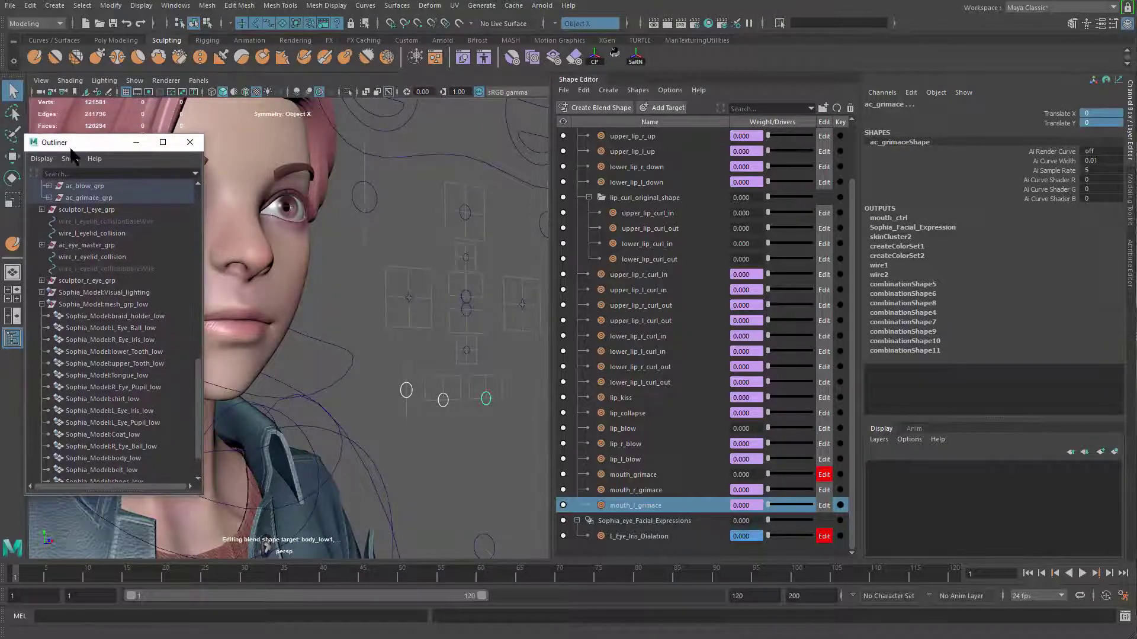
pyautogui.click(190, 142)
pyautogui.keyDown('alt'); pyautogui.moveTo(346, 312); pyautogui.dragTo(296, 248, button='middle'); pyautogui.keyUp('alt')
pyautogui.click(392, 368)
pyautogui.moveTo(374, 309); pyautogui.dragTo(391, 345)
pyautogui.press('w')
pyautogui.moveTo(379, 270); pyautogui.dragTo(374, 241)
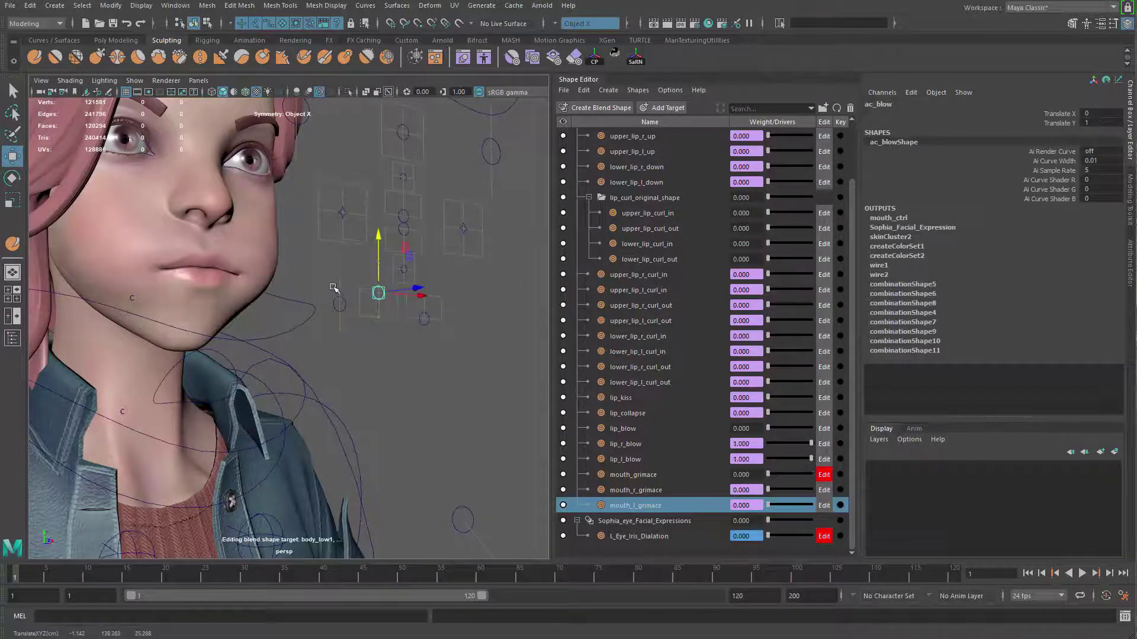
pyautogui.moveTo(330, 284); pyautogui.dragTo(405, 346)
# Return the kiss, blow and grimace controls to neutral by setting their translations to 0
pyautogui.press('q')
pyautogui.keyDown('shift'); pyautogui.moveTo(417, 307); pyautogui.dragTo(456, 349); pyautogui.keyUp('shift')
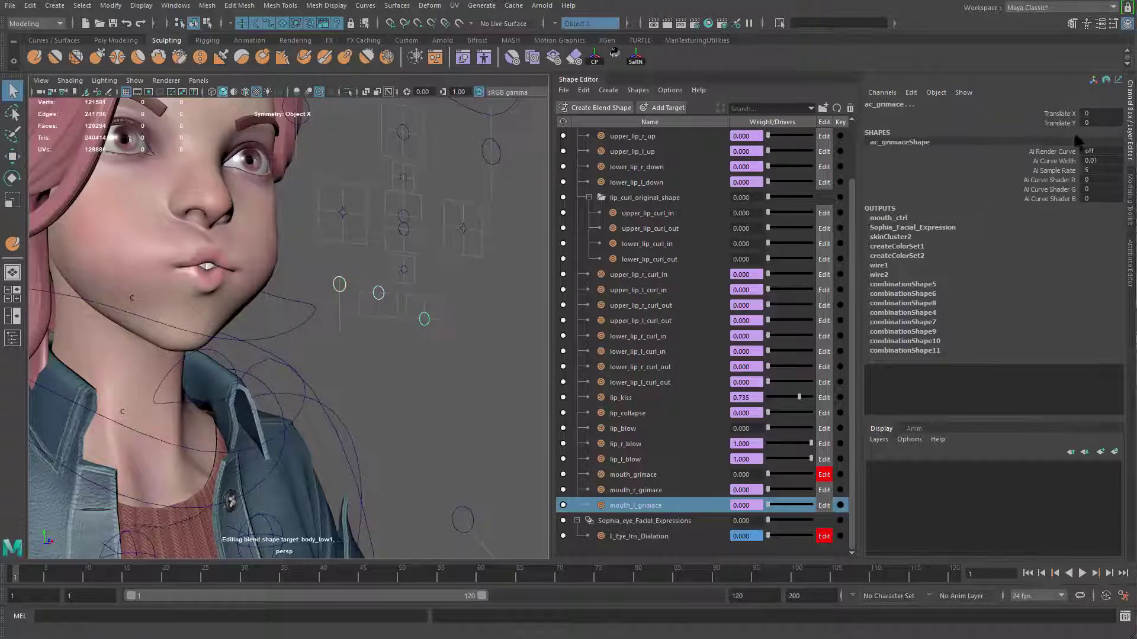
pyautogui.moveTo(1101, 113); pyautogui.dragTo(1101, 123)
pyautogui.write('0')
pyautogui.press('Return')
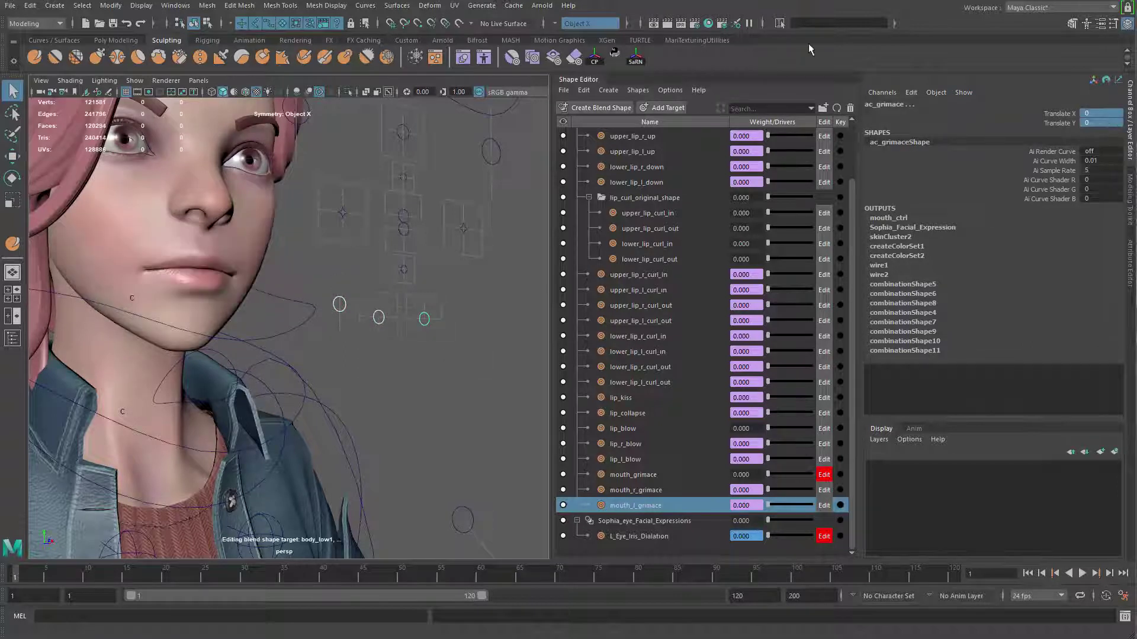
# Move the ac_grimace control to about Translate X -0.317 and Translate Y 0.56 to test an uneven grimace
pyautogui.click(414, 424)
pyautogui.press('w')
pyautogui.moveTo(410, 307)
pyautogui.mouseDown()
pyautogui.moveTo(439, 335)
pyautogui.moveTo(421, 303)
pyautogui.mouseUp()
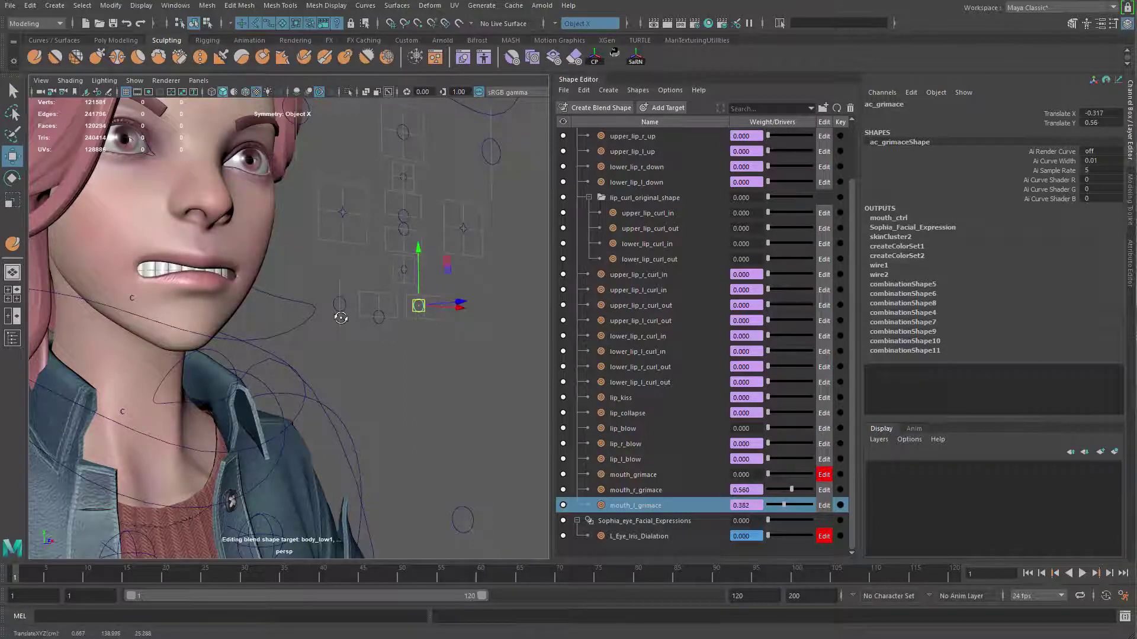
# Raise the right and left mouth controls to test a smile combined with the uneven grimace
pyautogui.keyDown('alt'); pyautogui.moveTo(341, 315); pyautogui.dragTo(423, 330); pyautogui.keyUp('alt')
pyautogui.moveTo(359, 255); pyautogui.dragTo(380, 267)
pyautogui.hotkey('ctrl', 'z')
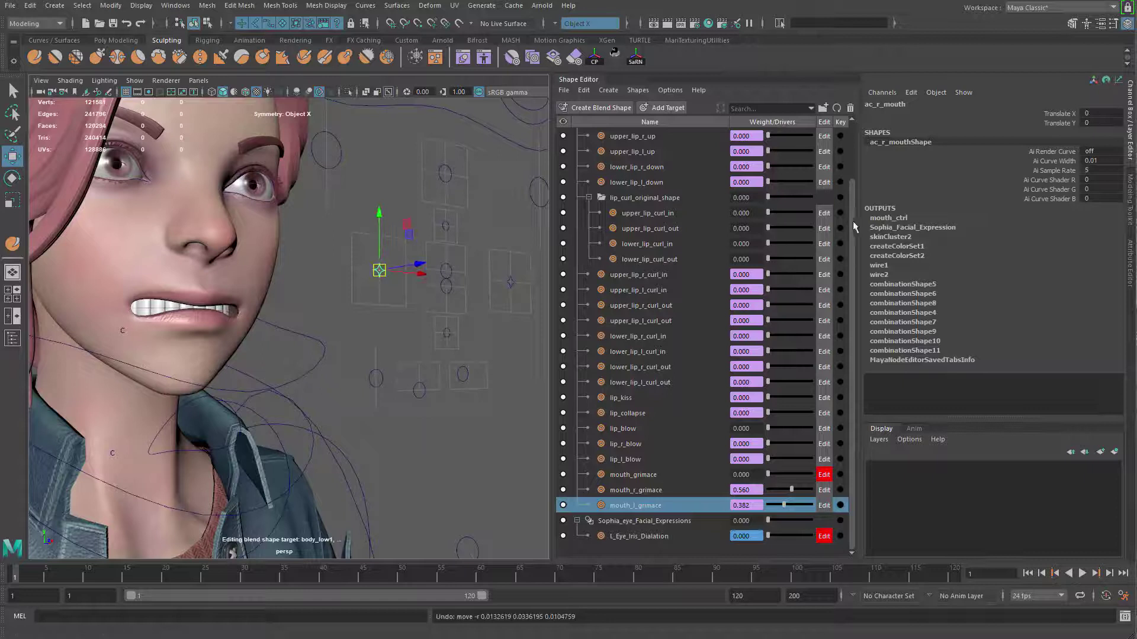
pyautogui.scroll(3, 788, 172)
pyautogui.keyDown('alt'); pyautogui.moveTo(361, 365); pyautogui.dragTo(326, 332, button='right'); pyautogui.keyUp('alt')
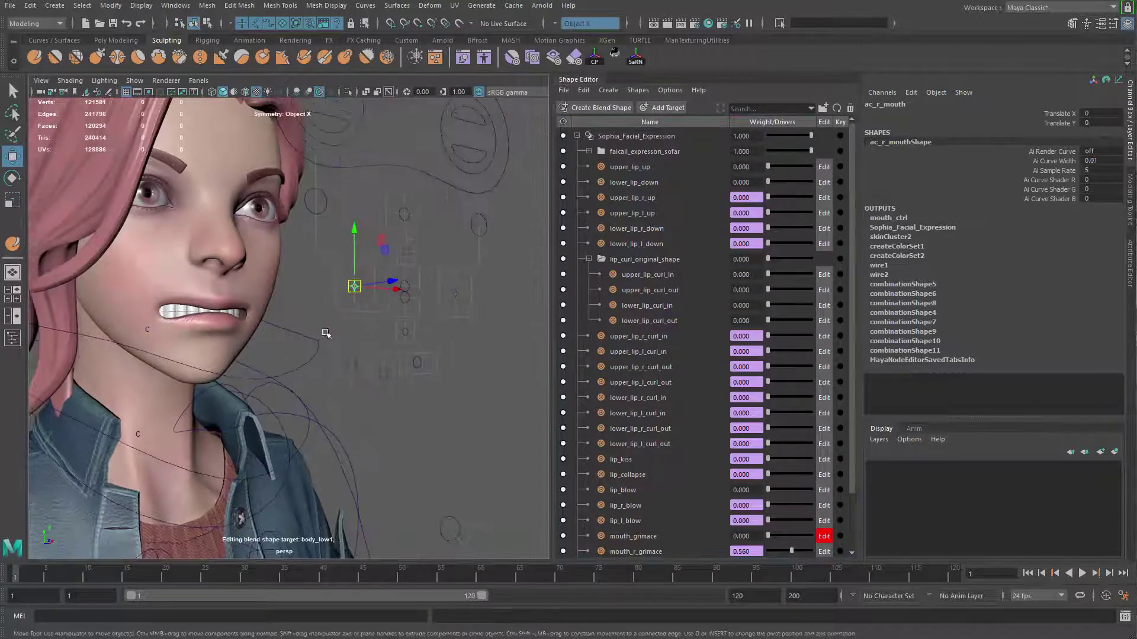
pyautogui.keyDown('alt'); pyautogui.moveTo(347, 319); pyautogui.dragTo(348, 335, button='middle'); pyautogui.keyUp('alt')
pyautogui.keyDown('alt'); pyautogui.moveTo(347, 335); pyautogui.dragTo(340, 286); pyautogui.keyUp('alt')
pyautogui.press('q')
pyautogui.click(449, 308)
pyautogui.press('w')
pyautogui.moveTo(450, 309); pyautogui.dragTo(388, 291)
# Select all the mouth controls together and reset their Translate X and Y to 0
pyautogui.keyDown('alt'); pyautogui.moveTo(358, 211); pyautogui.dragTo(343, 278, button='right'); pyautogui.keyUp('alt')
pyautogui.moveTo(320, 247); pyautogui.dragTo(451, 392)
pyautogui.moveTo(1085, 114); pyautogui.dragTo(1086, 123)
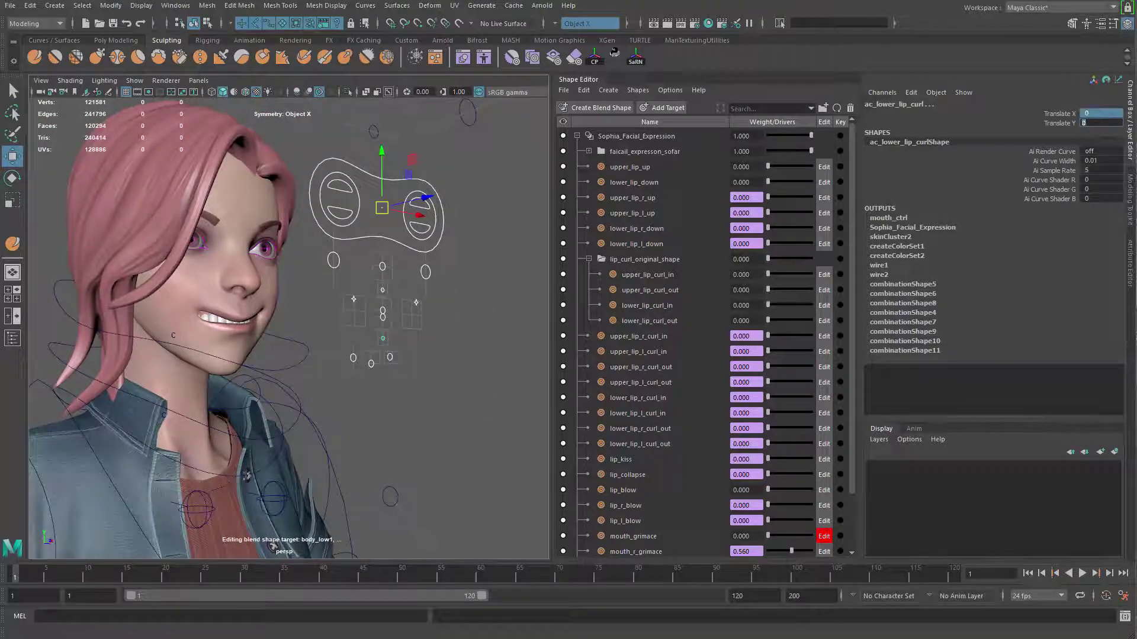
pyautogui.press('Return')
pyautogui.click(417, 444)
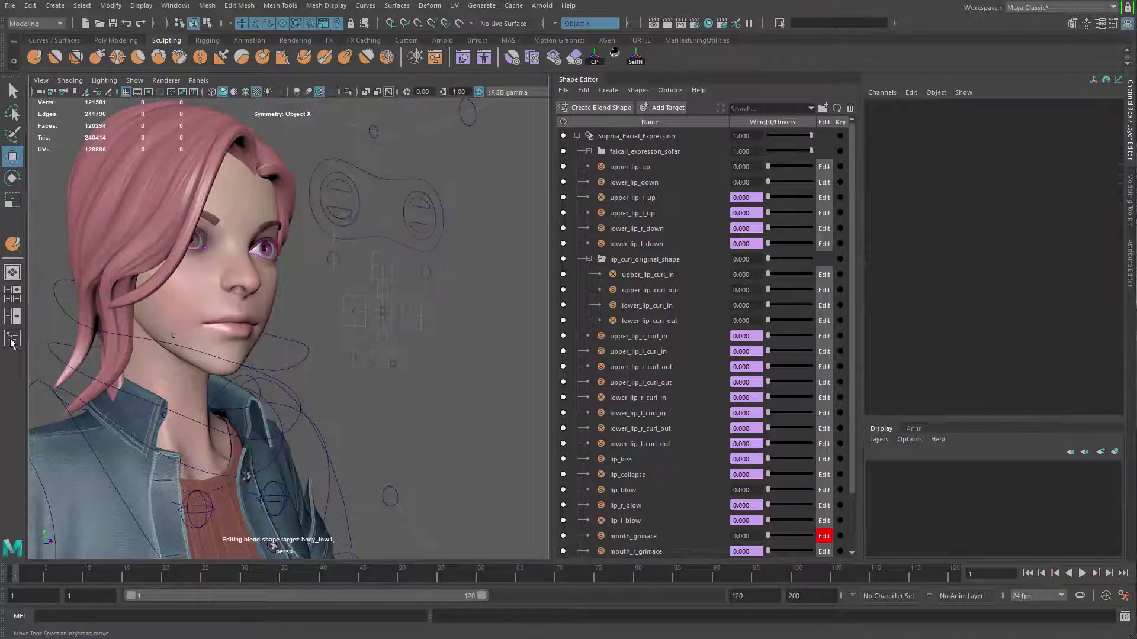
# Open the Outliner and collapse the Sophia_Model:mesh_grp_low and ac_eyebrow_grp hierarchies
pyautogui.click(13, 341)
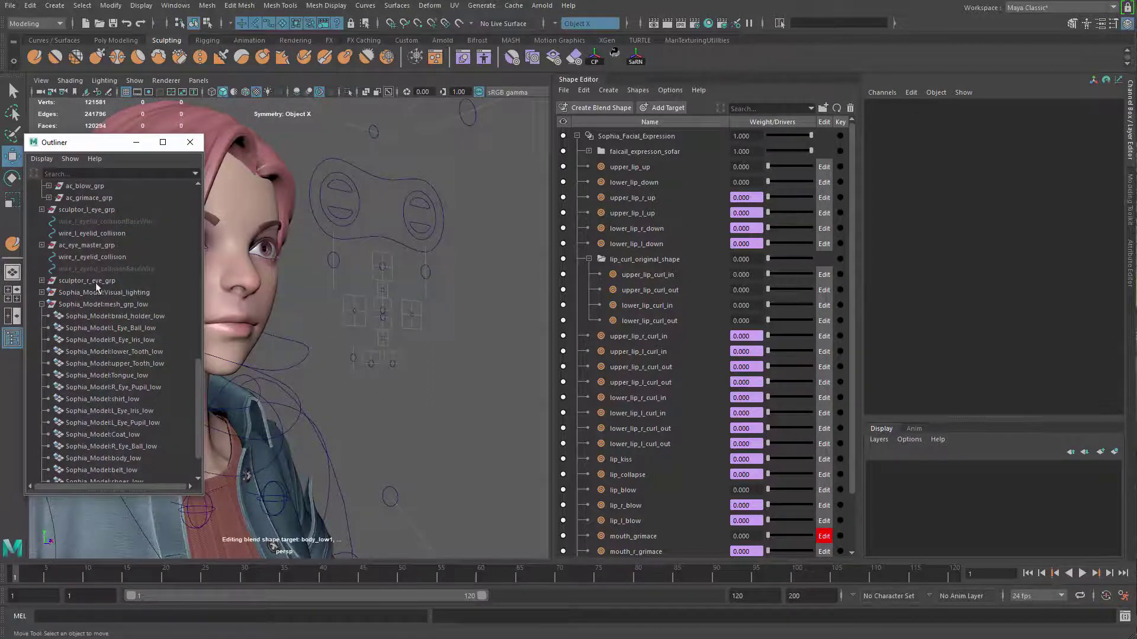
pyautogui.click(42, 304)
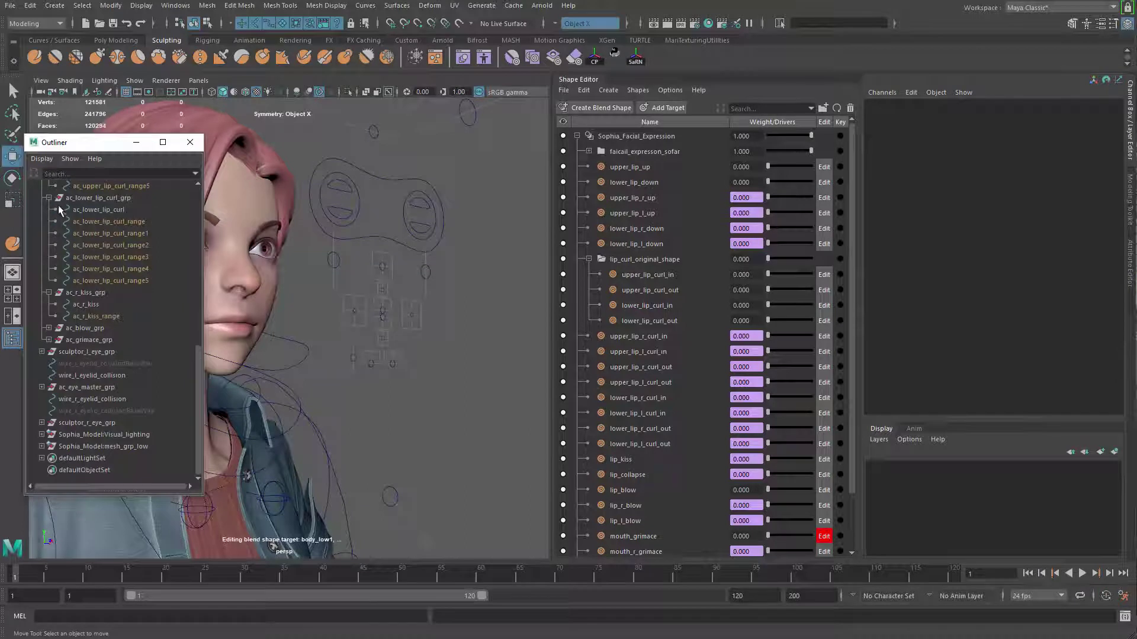
pyautogui.scroll(10, 165, 211)
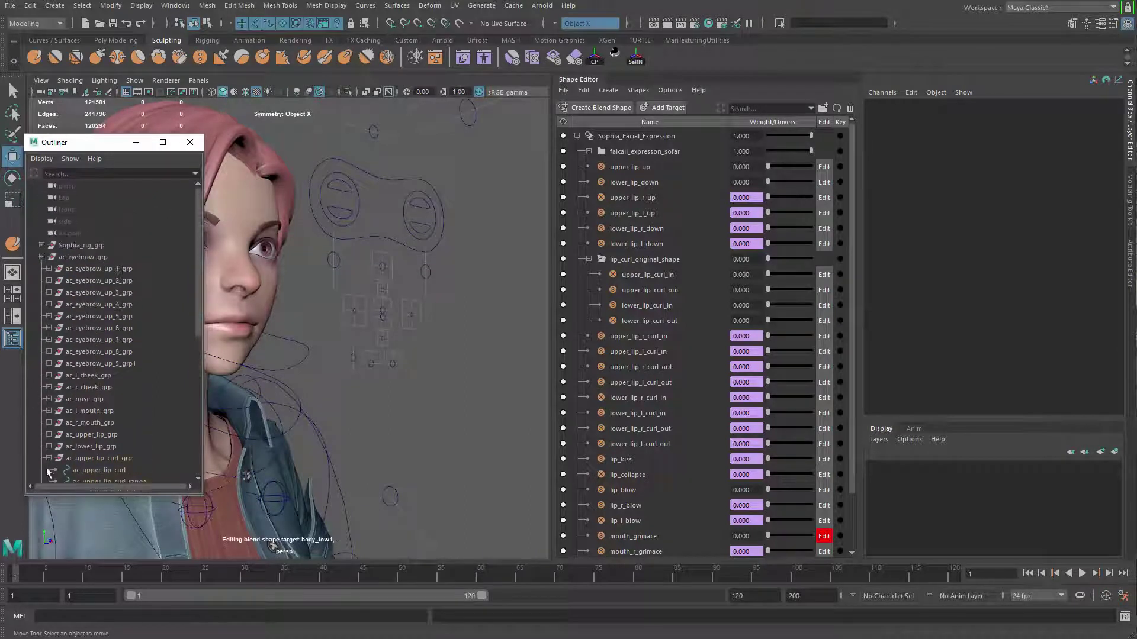
pyautogui.click(48, 458)
pyautogui.click(41, 257)
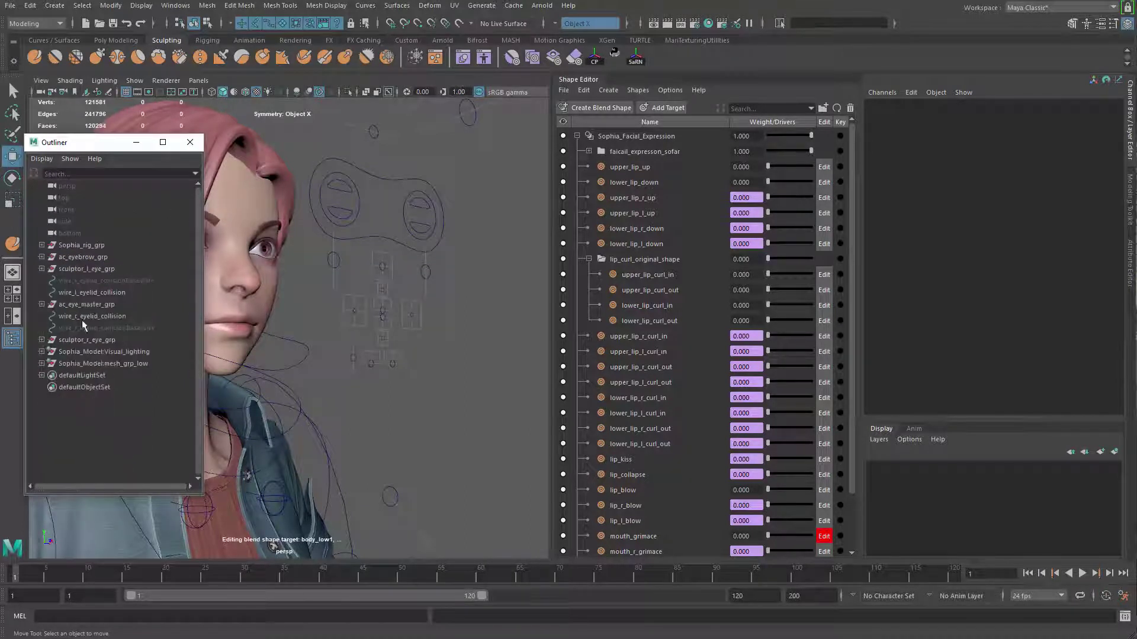
# Group everything from ac_eyebrow_grp through sculptor_r_eye_grp and name the new group facial_rig_grp
pyautogui.click(83, 257)
pyautogui.keyDown('shift'); pyautogui.click(98, 337); pyautogui.keyUp('shift')
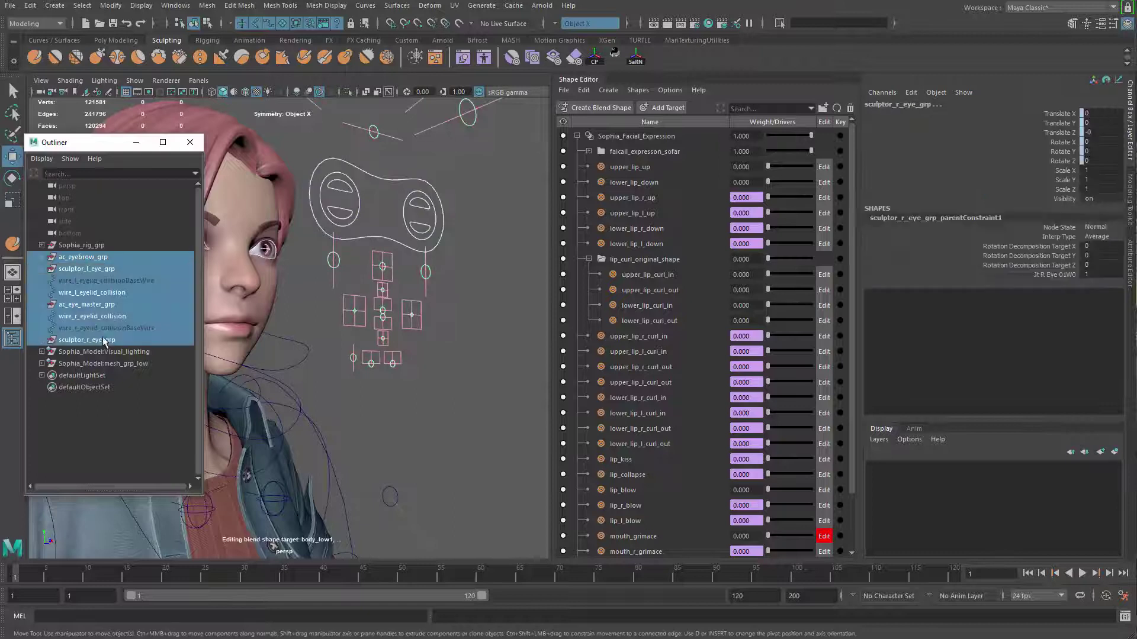
pyautogui.hotkey('ctrl', 'g')
pyautogui.doubleClick(80, 281)
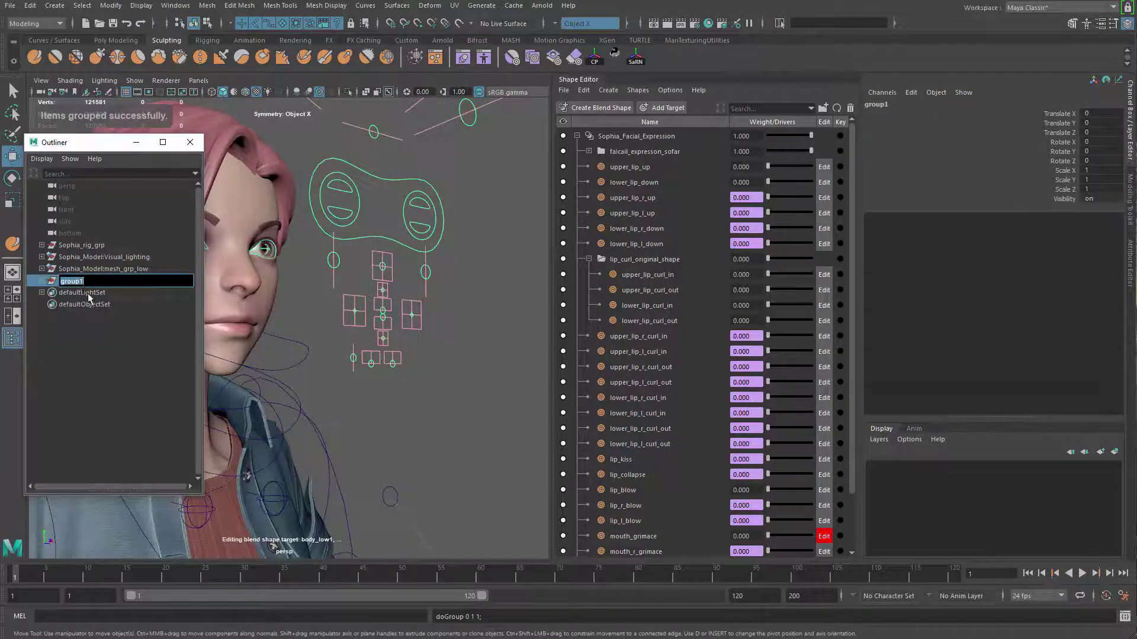
pyautogui.write('facial_rig_grp')
pyautogui.press('Return')
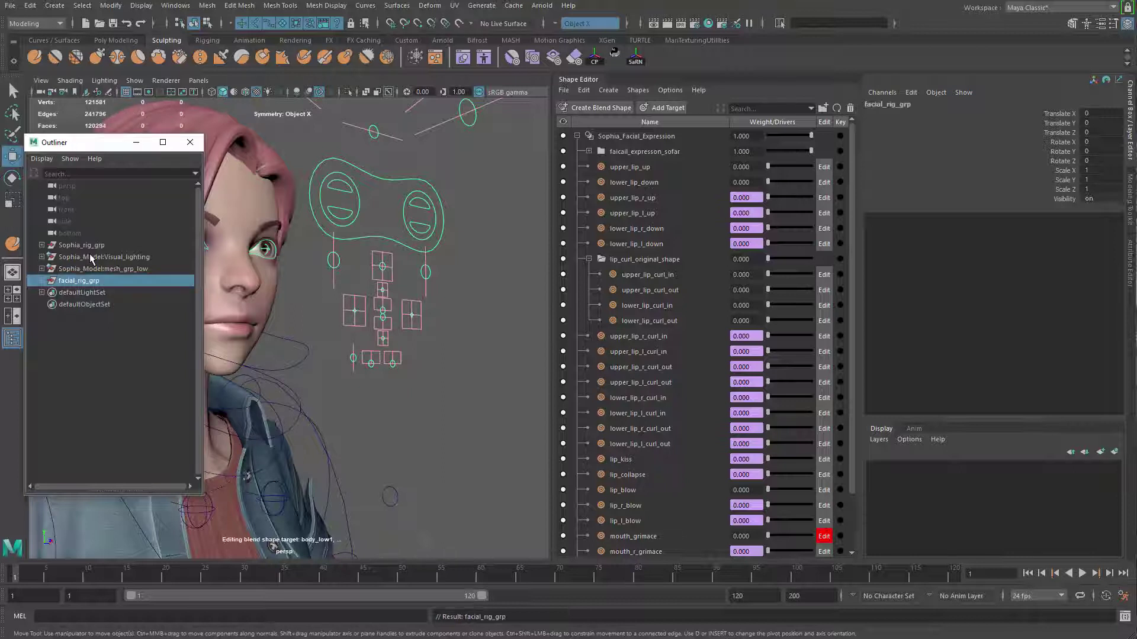
# Parent facial_rig_grp under Sophia_rig_grp in the Outliner hierarchy
pyautogui.moveTo(104, 283); pyautogui.dragTo(102, 251)
pyautogui.click(41, 245)
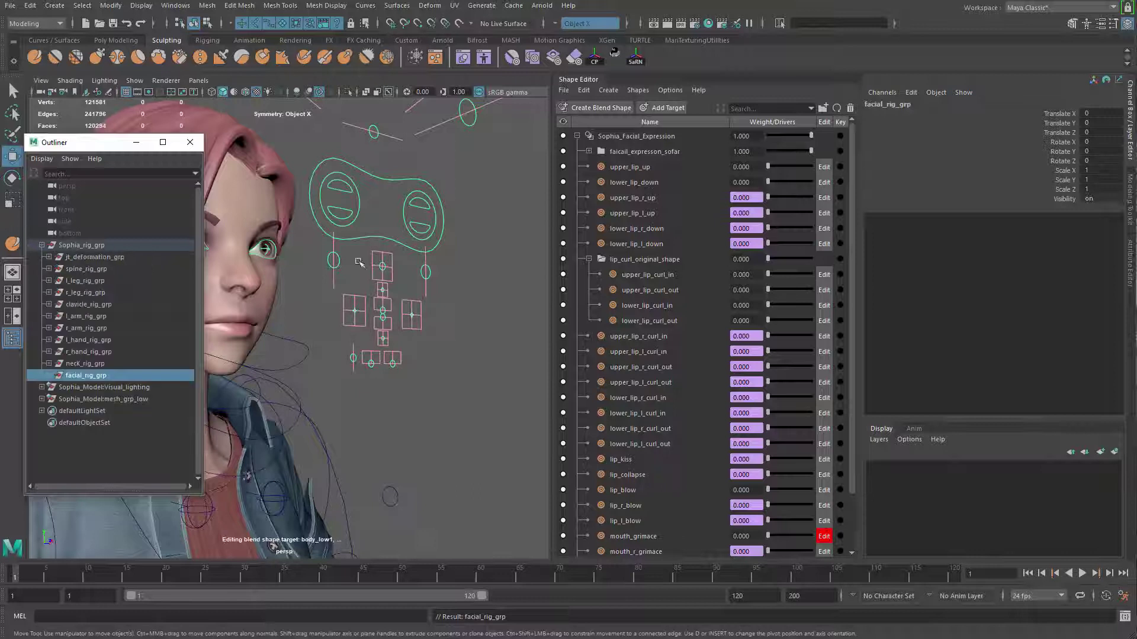
pyautogui.keyDown('alt'); pyautogui.moveTo(391, 373); pyautogui.dragTo(444, 331, button='middle'); pyautogui.keyUp('alt')
pyautogui.keyDown('alt'); pyautogui.moveTo(444, 330); pyautogui.dragTo(354, 331, button='right'); pyautogui.keyUp('alt')
pyautogui.click(353, 339)
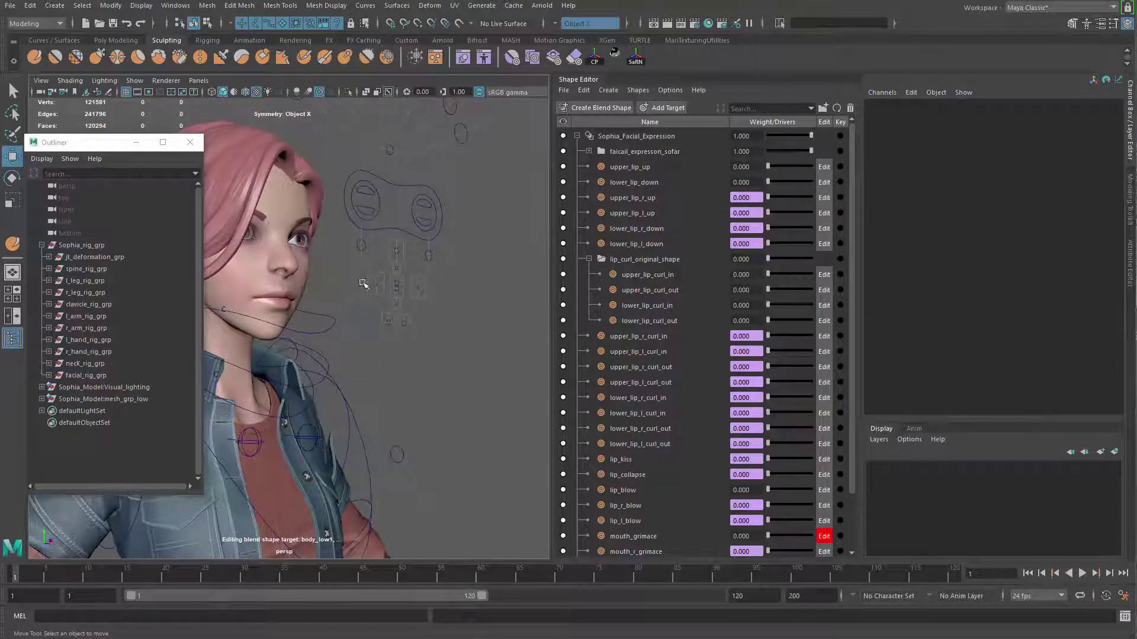
# Parent-constrain facial_rig_grp to the ac_neck_03 head control
pyautogui.moveTo(342, 332); pyautogui.dragTo(332, 324)
pyautogui.click(360, 365)
pyautogui.keyDown('ctrl'); pyautogui.click(97, 376); pyautogui.keyUp('ctrl')
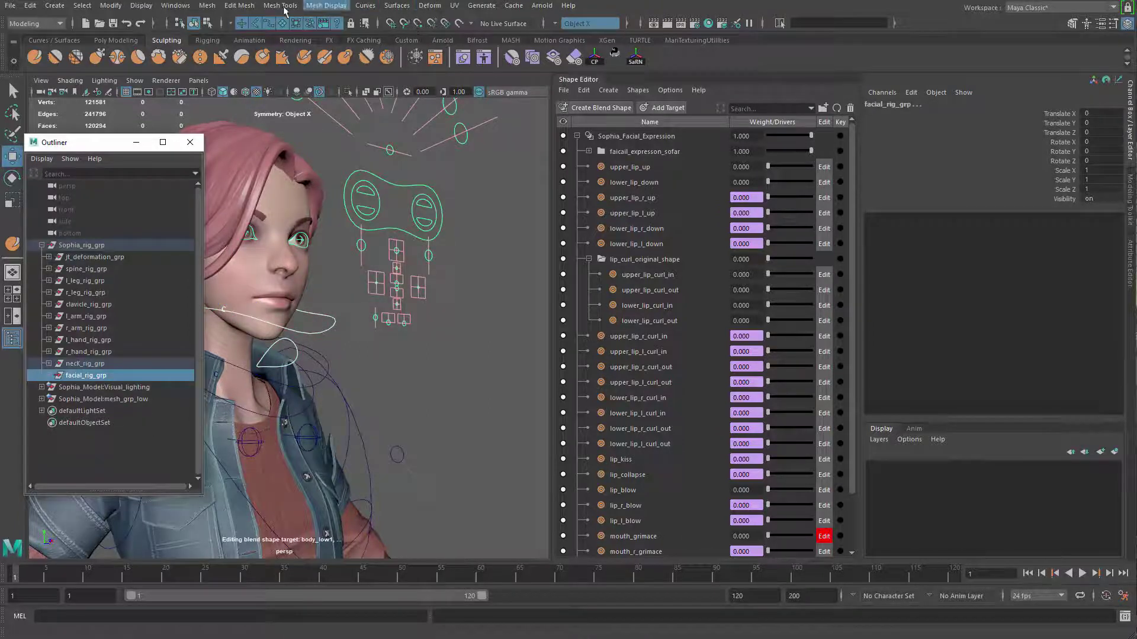
pyautogui.click(47, 22)
pyautogui.click(36, 41)
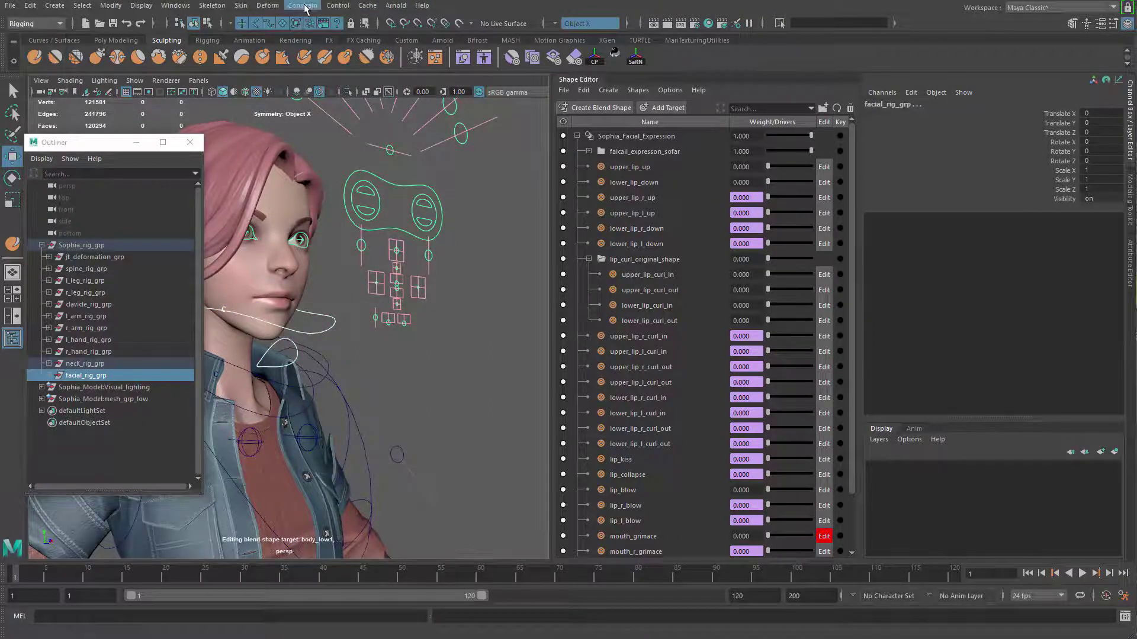
pyautogui.click(303, 5)
pyautogui.click(334, 37)
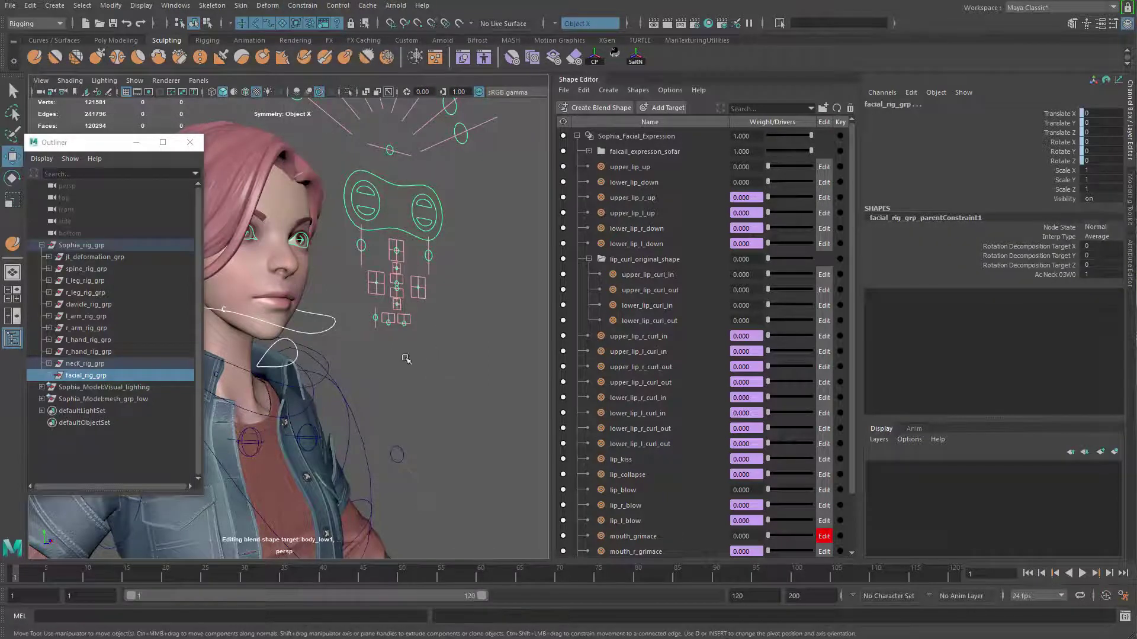
# Rotate the ac_neck_03 control to test the facial rig's constraint, and undo the rotation
pyautogui.click(340, 314)
pyautogui.click(328, 329)
pyautogui.press('e')
pyautogui.moveTo(268, 290); pyautogui.dragTo(284, 294)
pyautogui.hotkey('ctrl', 'z')
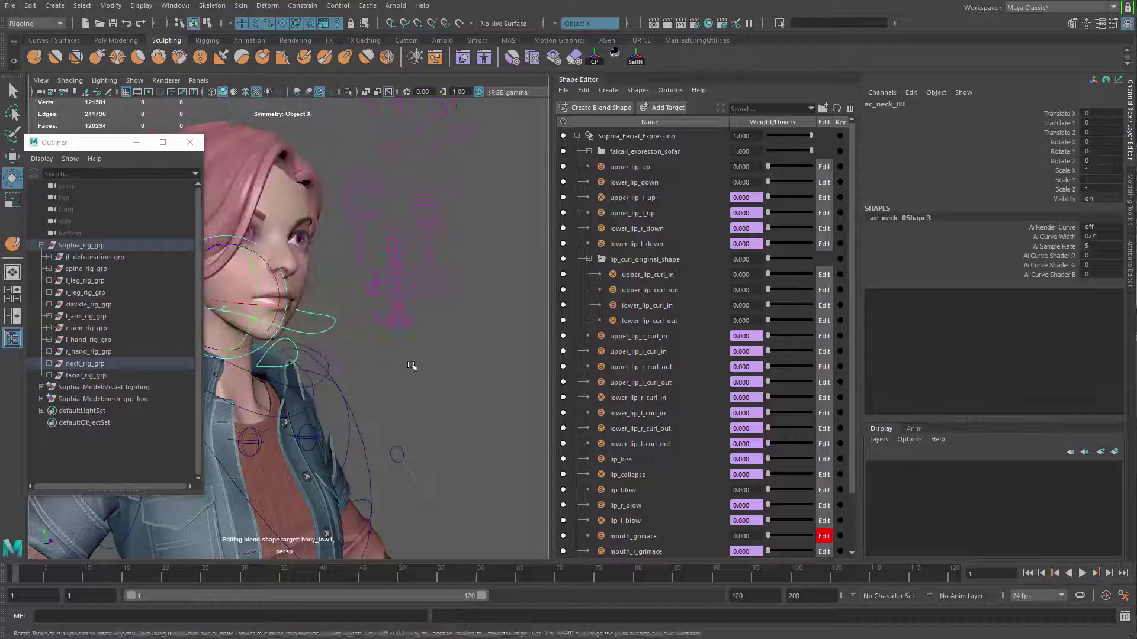
pyautogui.click(411, 366)
# Select the left FK shoulder control and show its transform attributes in the Attribute Editor
pyautogui.keyDown('alt'); pyautogui.moveTo(411, 365); pyautogui.dragTo(378, 316); pyautogui.keyUp('alt')
pyautogui.keyDown('alt'); pyautogui.moveTo(378, 316); pyautogui.dragTo(426, 155, button='middle'); pyautogui.keyUp('alt')
pyautogui.keyDown('alt'); pyautogui.moveTo(426, 155); pyautogui.dragTo(355, 328, button='right'); pyautogui.keyUp('alt')
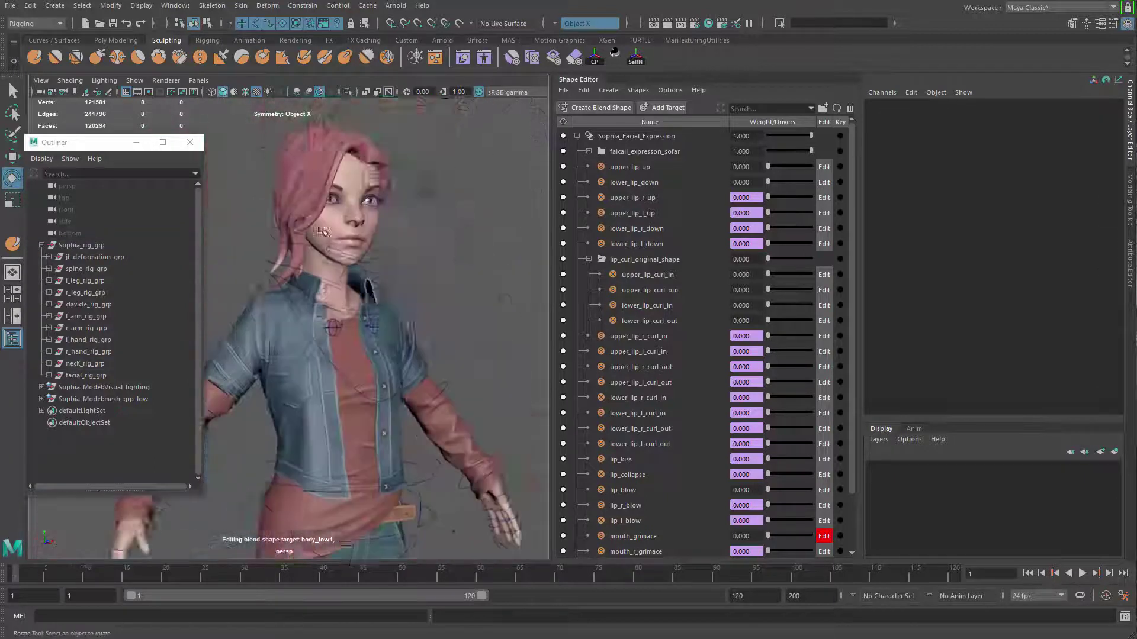
pyautogui.keyDown('alt'); pyautogui.moveTo(355, 329); pyautogui.dragTo(346, 278, button='middle'); pyautogui.keyUp('alt')
pyautogui.keyDown('alt'); pyautogui.moveTo(379, 317); pyautogui.dragTo(415, 260); pyautogui.keyUp('alt')
pyautogui.keyDown('alt'); pyautogui.moveTo(415, 278); pyautogui.dragTo(477, 268); pyautogui.keyUp('alt')
pyautogui.press('q')
pyautogui.hotkey('ctrl', 'a')
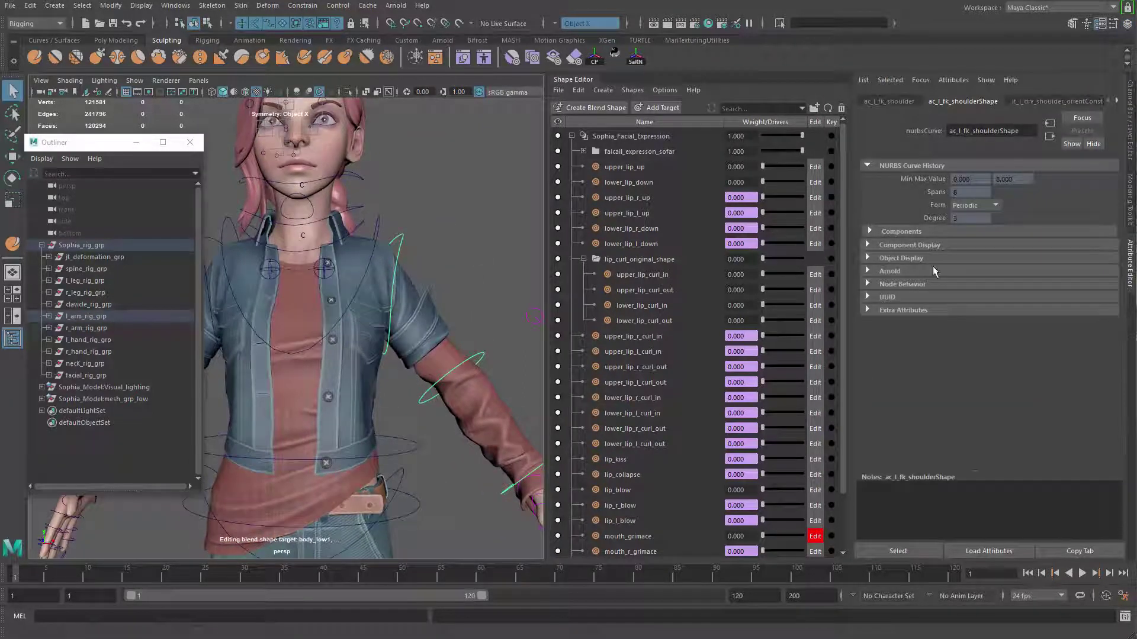
pyautogui.click(890, 102)
# Enable drawing overrides on the left FK shoulder control and set its index color to red
pyautogui.scroll(-3, 1098, 417)
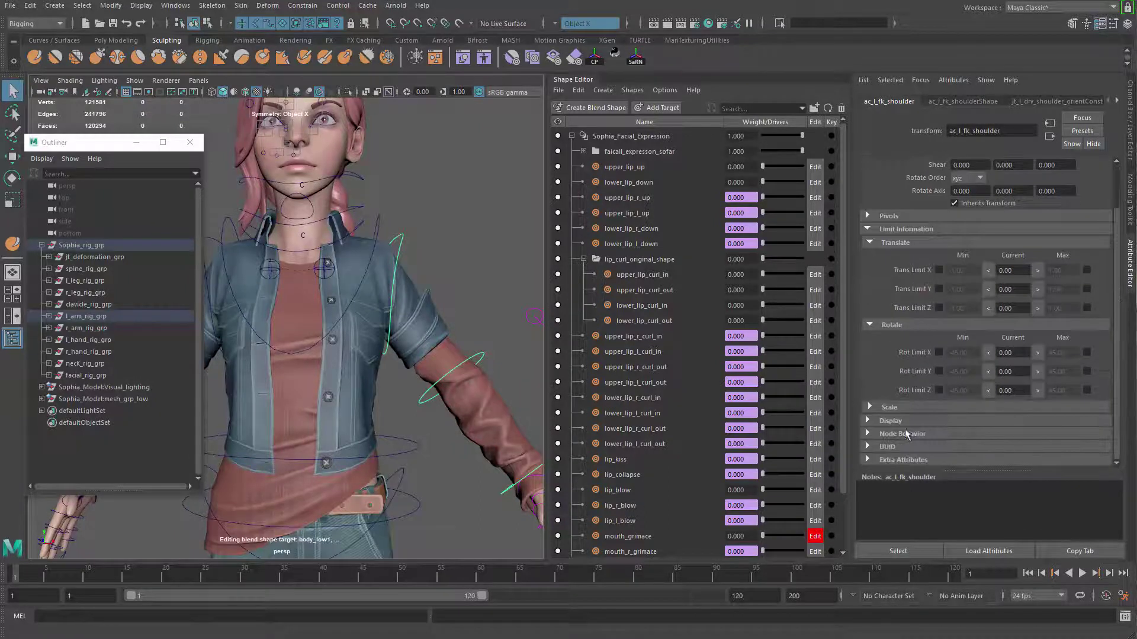
pyautogui.click(891, 421)
pyautogui.scroll(-5, 1092, 424)
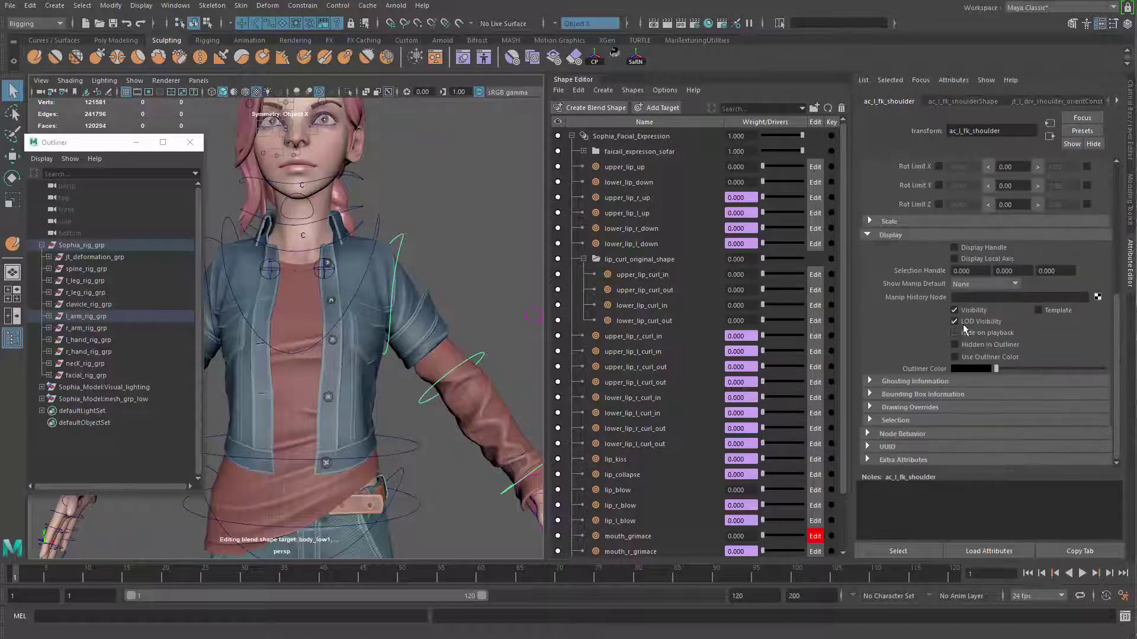
pyautogui.click(909, 408)
pyautogui.scroll(-3, 1113, 456)
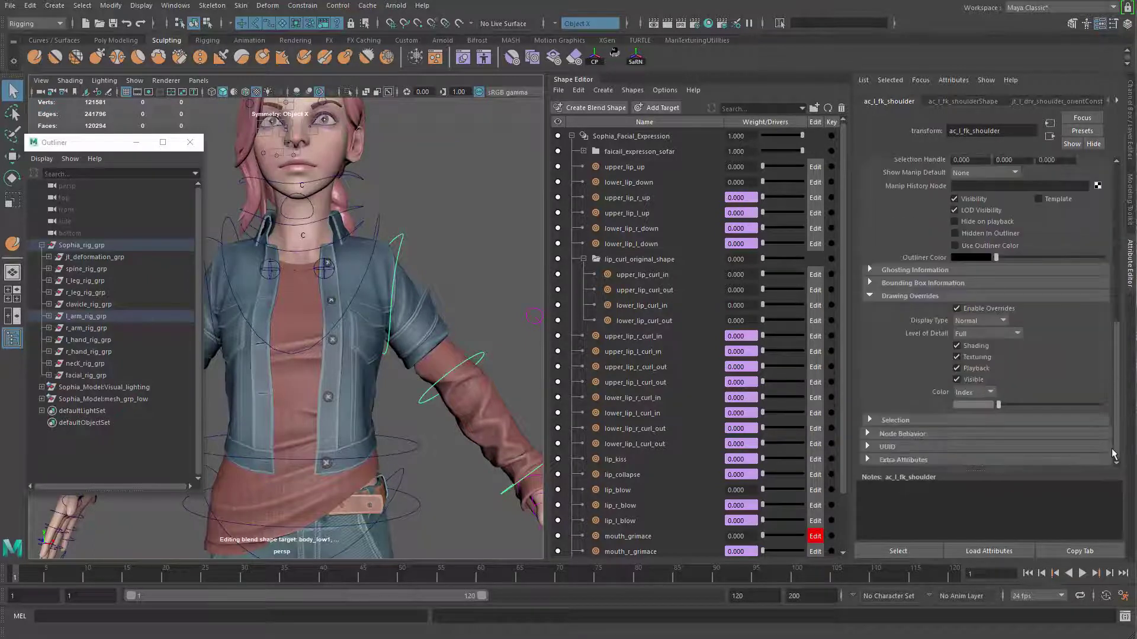
pyautogui.moveTo(998, 406); pyautogui.dragTo(1041, 408)
pyautogui.click(433, 309)
# Enable drawing overrides on the right FK shoulder control and set its index color to blue
pyautogui.keyDown('alt'); pyautogui.moveTo(413, 332); pyautogui.dragTo(514, 336, button='middle'); pyautogui.keyUp('alt')
pyautogui.click(304, 257)
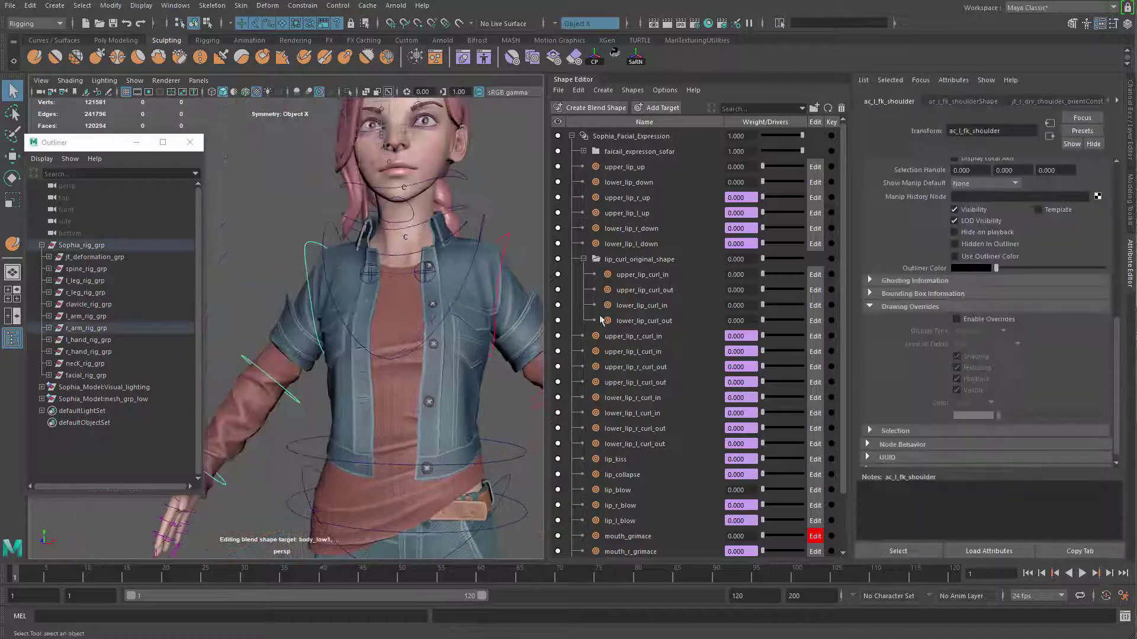
pyautogui.click(956, 319)
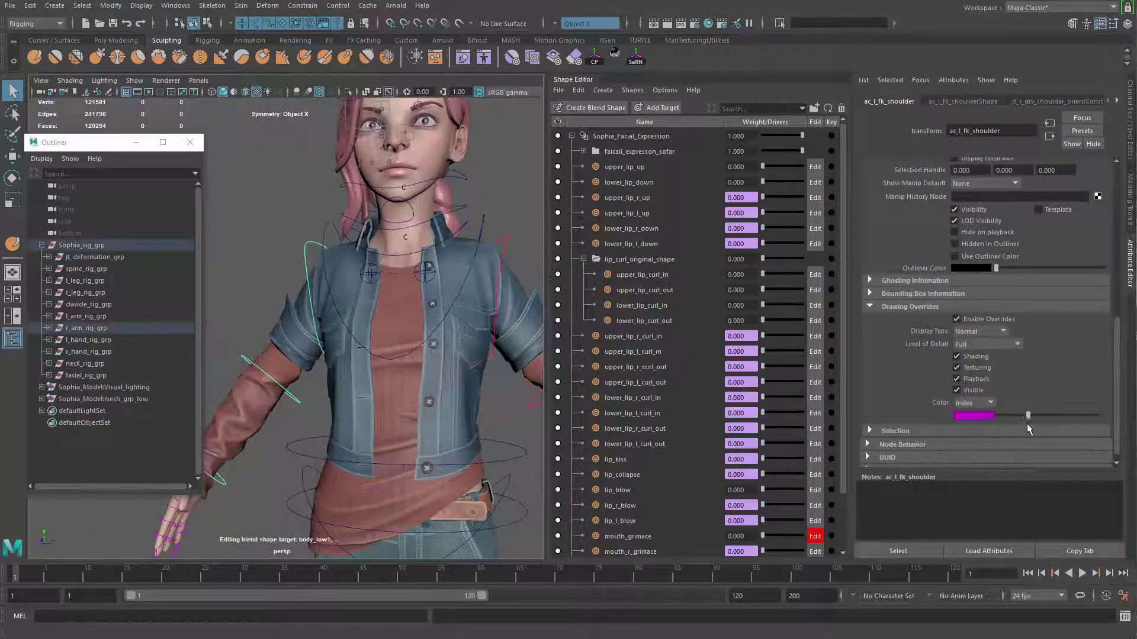
pyautogui.moveTo(1028, 427)
pyautogui.mouseDown()
pyautogui.moveTo(1049, 428)
pyautogui.moveTo(1018, 426)
pyautogui.mouseUp()
pyautogui.click(502, 173)
# Collapse Sophia_rig_grp in the Outliner and minimize the Outliner window
pyautogui.keyDown('alt'); pyautogui.moveTo(502, 173); pyautogui.dragTo(403, 322, button='right'); pyautogui.keyUp('alt')
pyautogui.keyDown('alt'); pyautogui.moveTo(403, 322); pyautogui.dragTo(438, 320); pyautogui.keyUp('alt')
pyautogui.moveTo(100, 145); pyautogui.dragTo(142, 202)
pyautogui.click(72, 307)
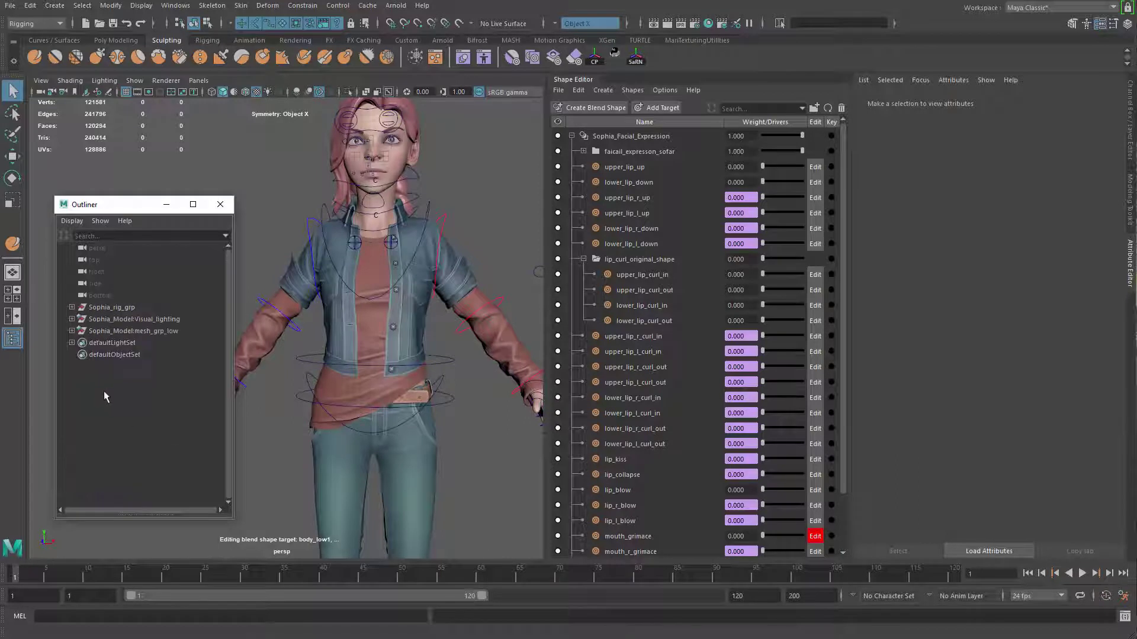
pyautogui.click(165, 206)
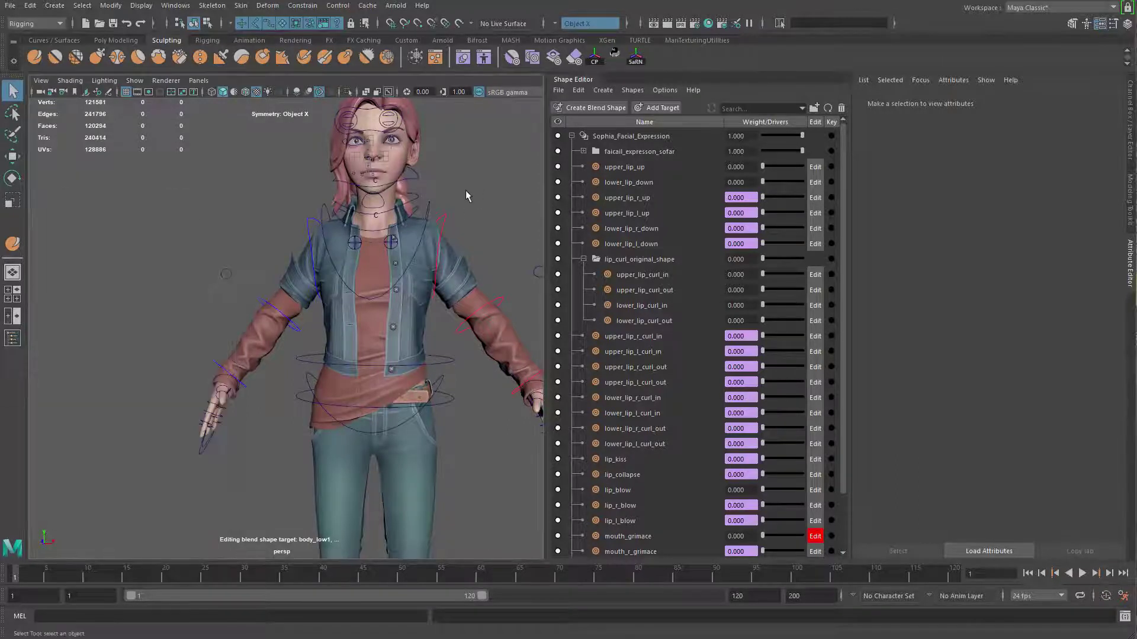
# Raise the left and right mouth controls to test a smile, and undo both moves
pyautogui.keyDown('alt'); pyautogui.moveTo(327, 245); pyautogui.dragTo(385, 260); pyautogui.keyUp('alt')
pyautogui.keyDown('alt'); pyautogui.moveTo(385, 260); pyautogui.dragTo(328, 337, button='middle'); pyautogui.keyUp('alt')
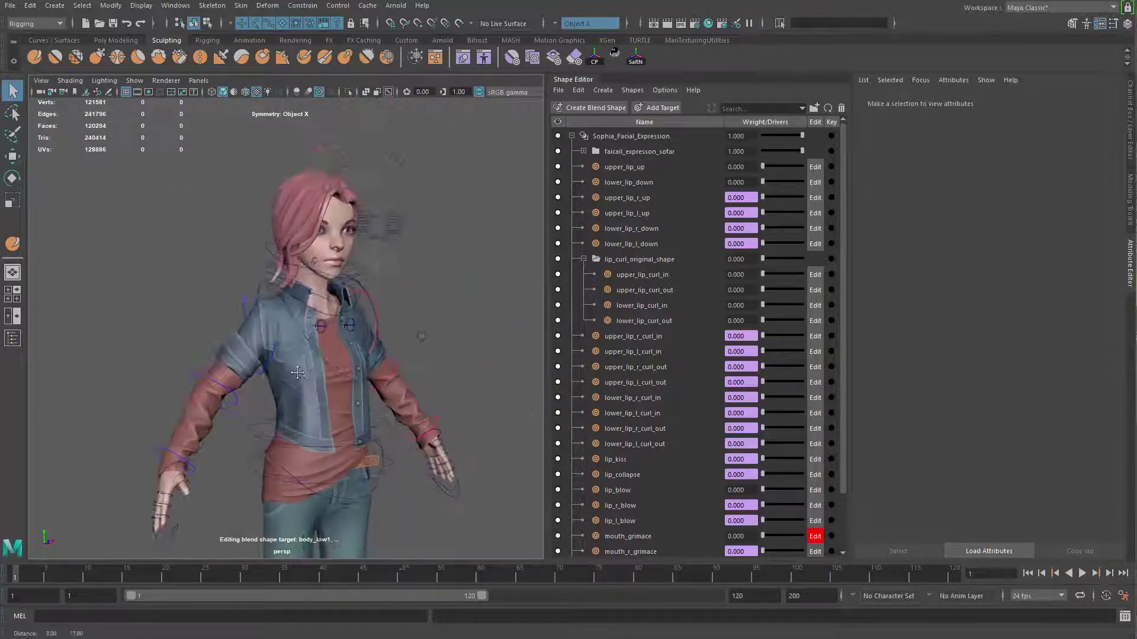
pyautogui.keyDown('alt'); pyautogui.moveTo(328, 337); pyautogui.dragTo(420, 429, button='right'); pyautogui.keyUp('alt')
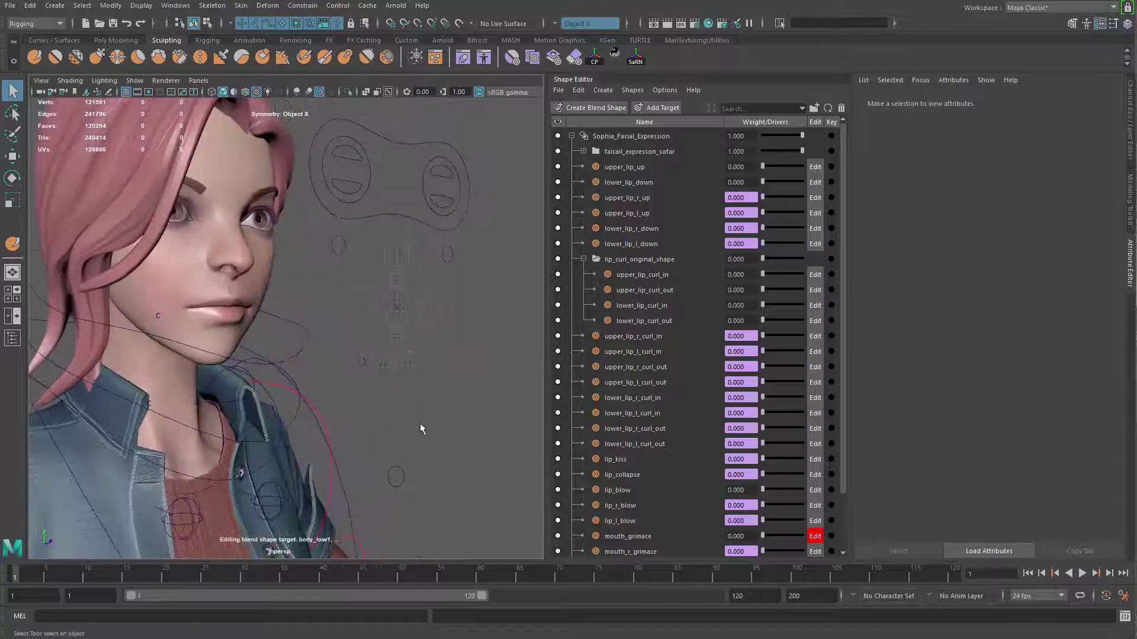
pyautogui.click(428, 305)
pyautogui.press('w')
pyautogui.keyDown('alt'); pyautogui.moveTo(450, 338); pyautogui.dragTo(403, 395, button='middle'); pyautogui.keyUp('alt')
pyautogui.keyDown('alt'); pyautogui.moveTo(404, 395); pyautogui.dragTo(381, 389); pyautogui.keyUp('alt')
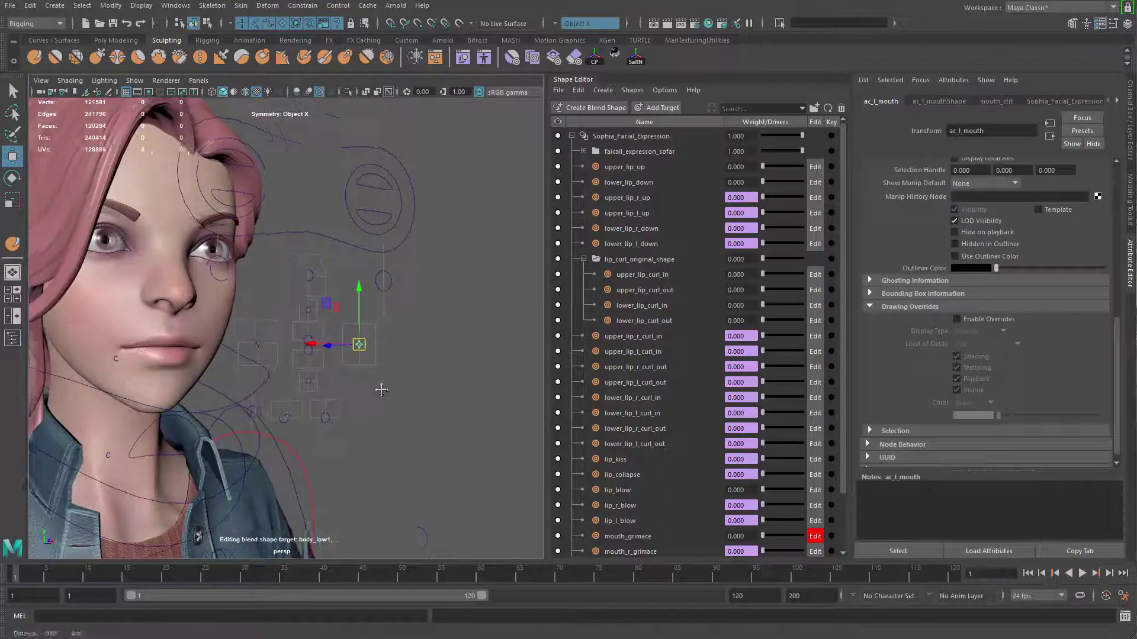
pyautogui.keyDown('alt'); pyautogui.moveTo(381, 389); pyautogui.dragTo(411, 379, button='right'); pyautogui.keyUp('alt')
pyautogui.moveTo(398, 360); pyautogui.dragTo(416, 347)
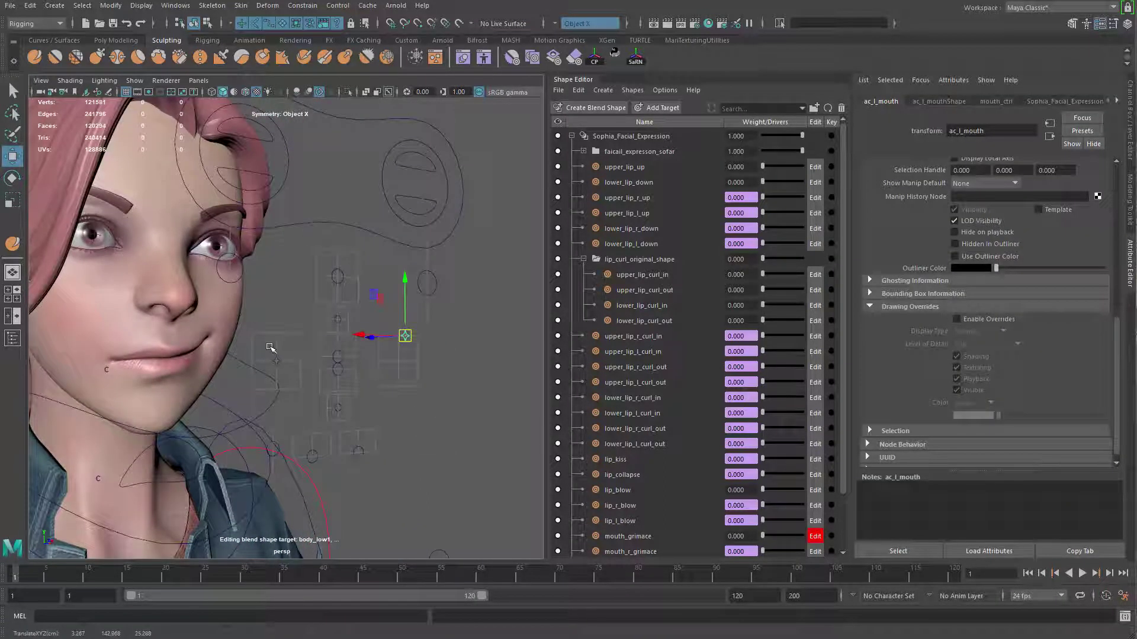
pyautogui.moveTo(278, 362); pyautogui.dragTo(275, 338)
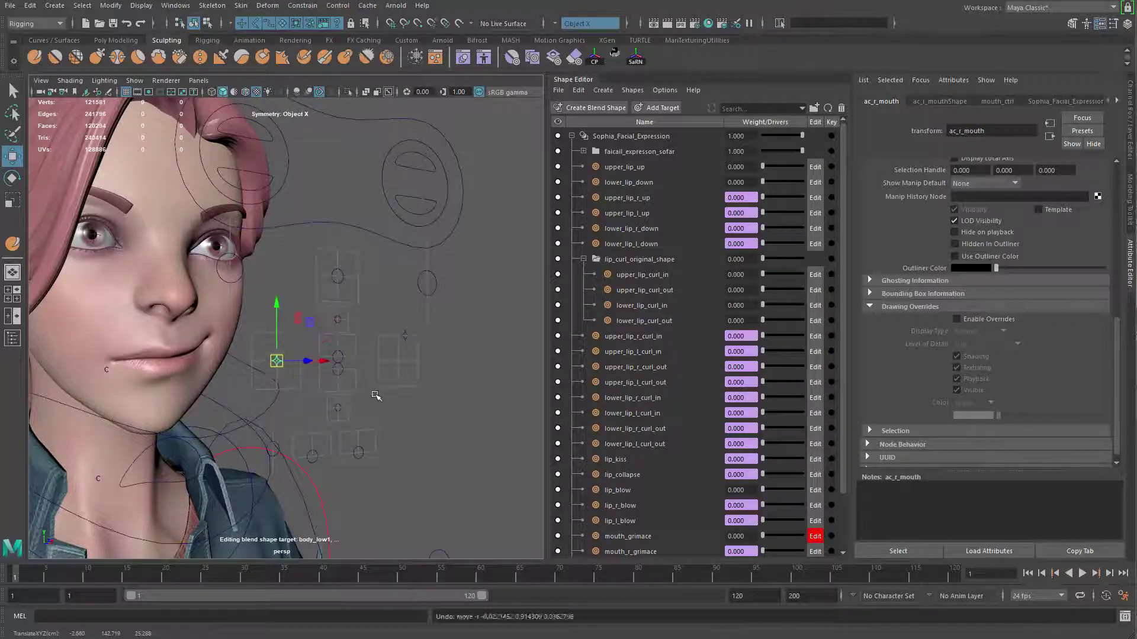
pyautogui.hotkey('ctrl', 'z')
pyautogui.hotkey('ctrl', 'z')
# Examine the color-coded arm controls, selecting the left FK shoulder control for a closer look along the left arm
pyautogui.keyDown('alt'); pyautogui.moveTo(313, 413); pyautogui.dragTo(379, 327, button='middle'); pyautogui.keyUp('alt')
pyautogui.keyDown('alt'); pyautogui.moveTo(379, 328); pyautogui.dragTo(284, 331, button='right'); pyautogui.keyUp('alt')
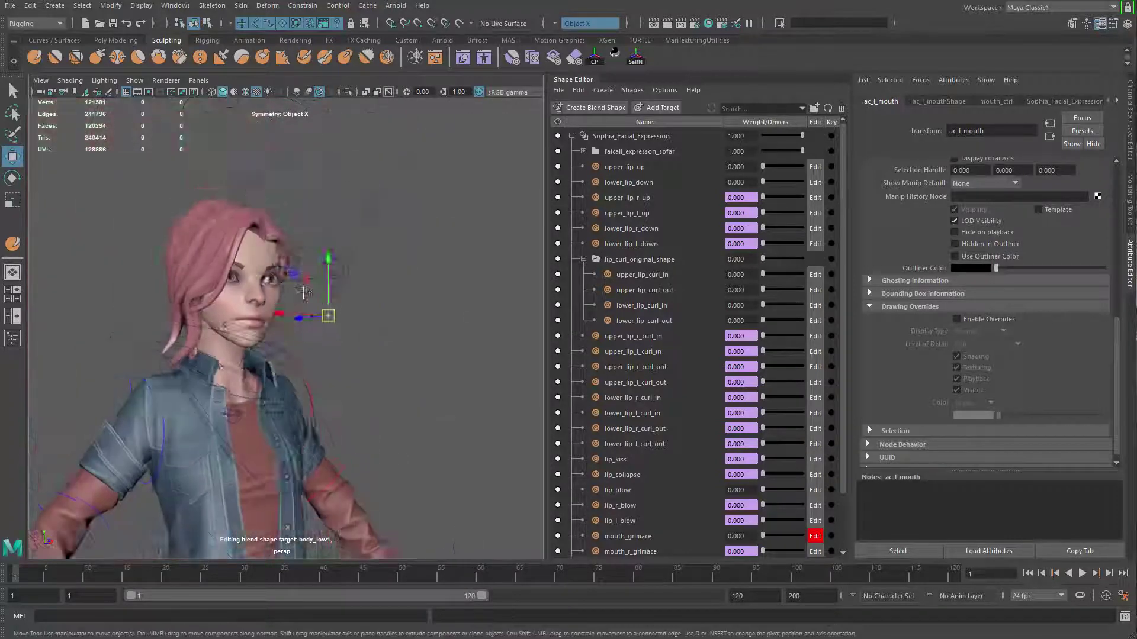
pyautogui.keyDown('alt'); pyautogui.moveTo(302, 426); pyautogui.dragTo(296, 302, button='middle'); pyautogui.keyUp('alt')
pyautogui.keyDown('alt'); pyautogui.moveTo(349, 322); pyautogui.dragTo(384, 302); pyautogui.keyUp('alt')
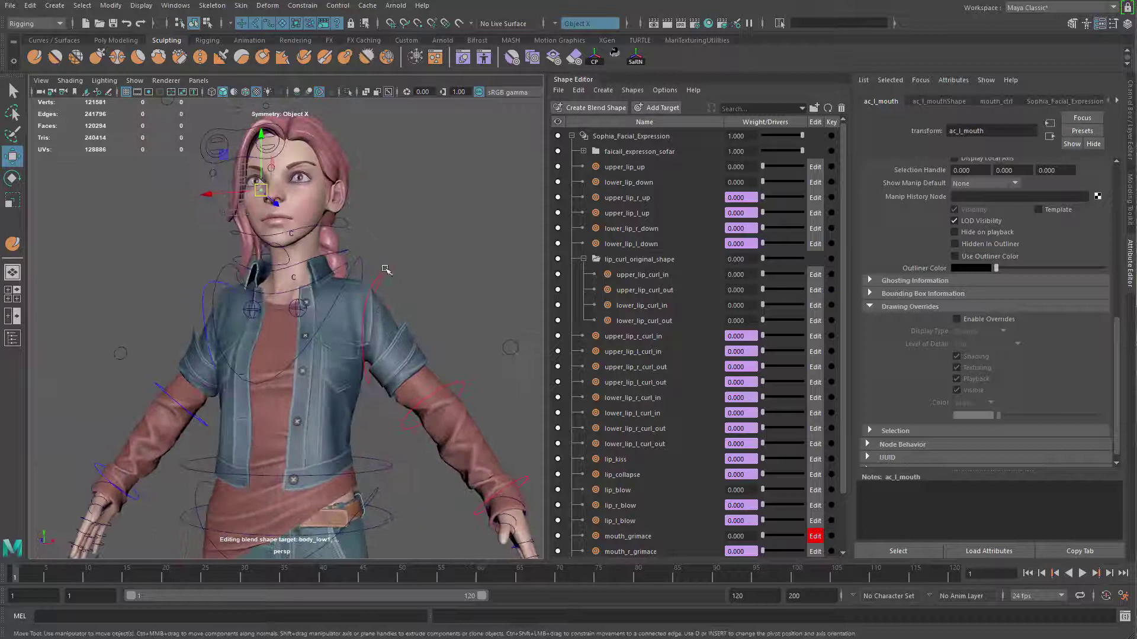
pyautogui.moveTo(379, 262); pyautogui.dragTo(394, 280)
pyautogui.keyDown('alt'); pyautogui.moveTo(376, 403); pyautogui.dragTo(357, 166, button='middle'); pyautogui.keyUp('alt')
pyautogui.scroll(2, 367, 485)
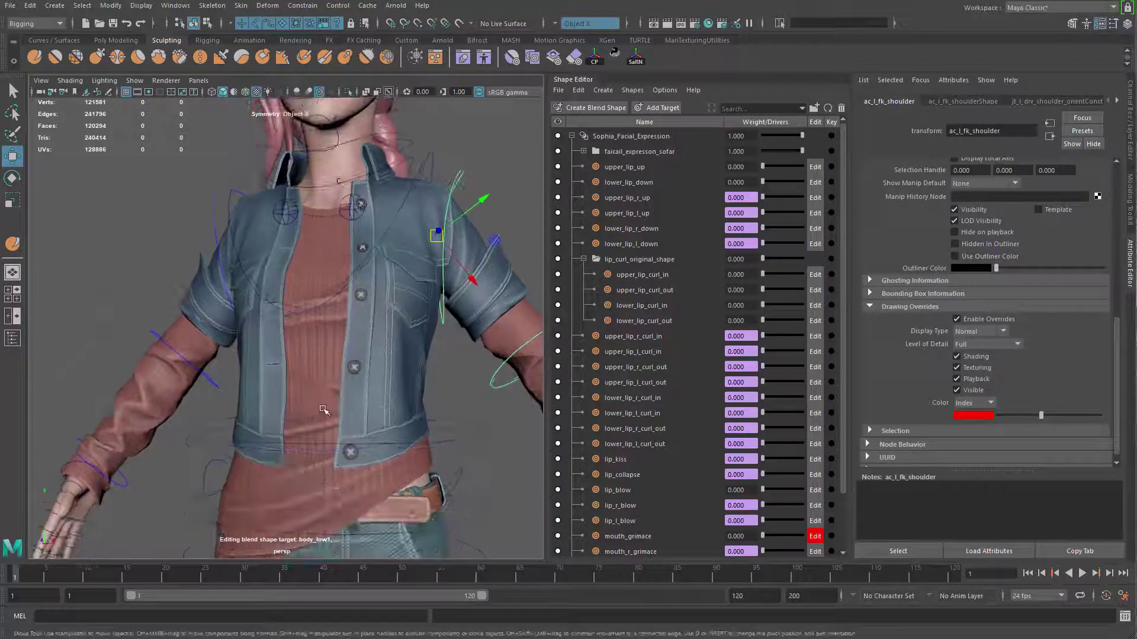
pyautogui.keyDown('alt'); pyautogui.moveTo(360, 436); pyautogui.dragTo(351, 373, button='right'); pyautogui.keyUp('alt')
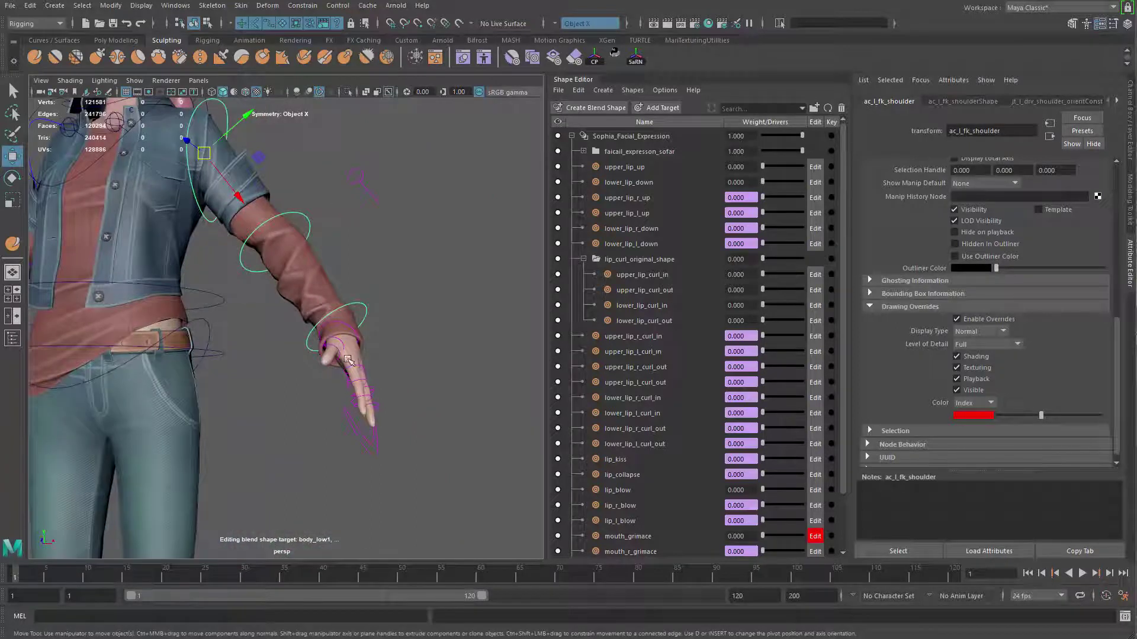
# Raise the left mouth control beside Sophia's head to test a smile on that side, and undo the move
pyautogui.keyDown('alt'); pyautogui.moveTo(347, 359); pyautogui.dragTo(367, 500, button='middle'); pyautogui.keyUp('alt')
pyautogui.keyDown('alt'); pyautogui.moveTo(368, 500); pyautogui.dragTo(415, 474, button='right'); pyautogui.keyUp('alt')
pyautogui.keyDown('alt'); pyautogui.moveTo(385, 391); pyautogui.dragTo(400, 398, button='middle'); pyautogui.keyUp('alt')
pyautogui.keyDown('alt'); pyautogui.moveTo(401, 320); pyautogui.dragTo(409, 349, button='middle'); pyautogui.keyUp('alt')
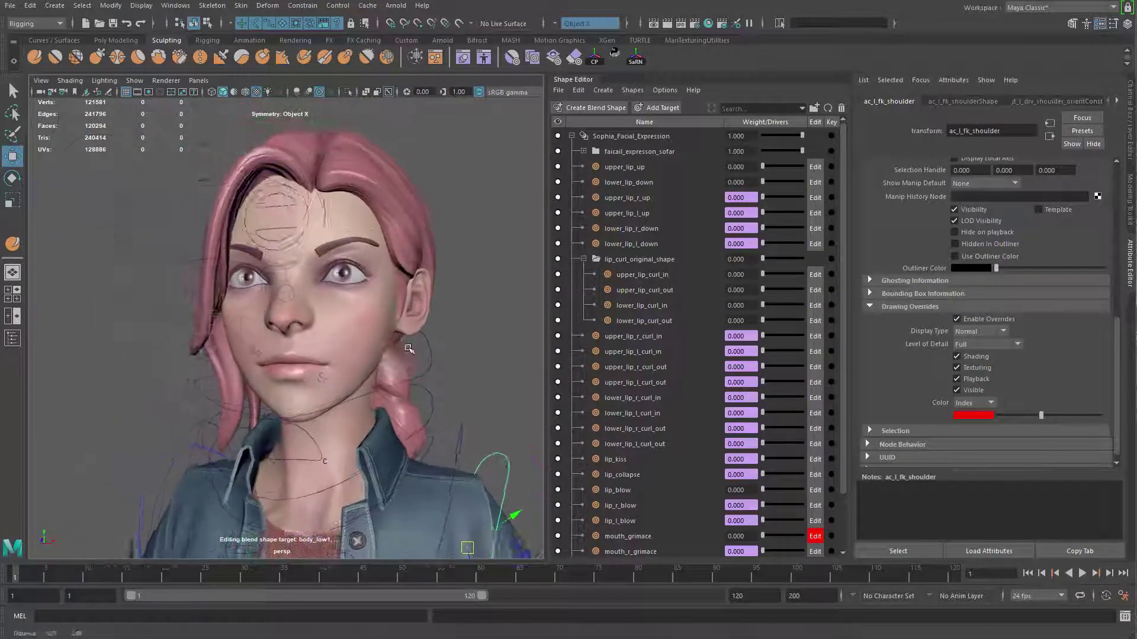
pyautogui.keyDown('alt'); pyautogui.moveTo(408, 349); pyautogui.dragTo(190, 355); pyautogui.keyUp('alt')
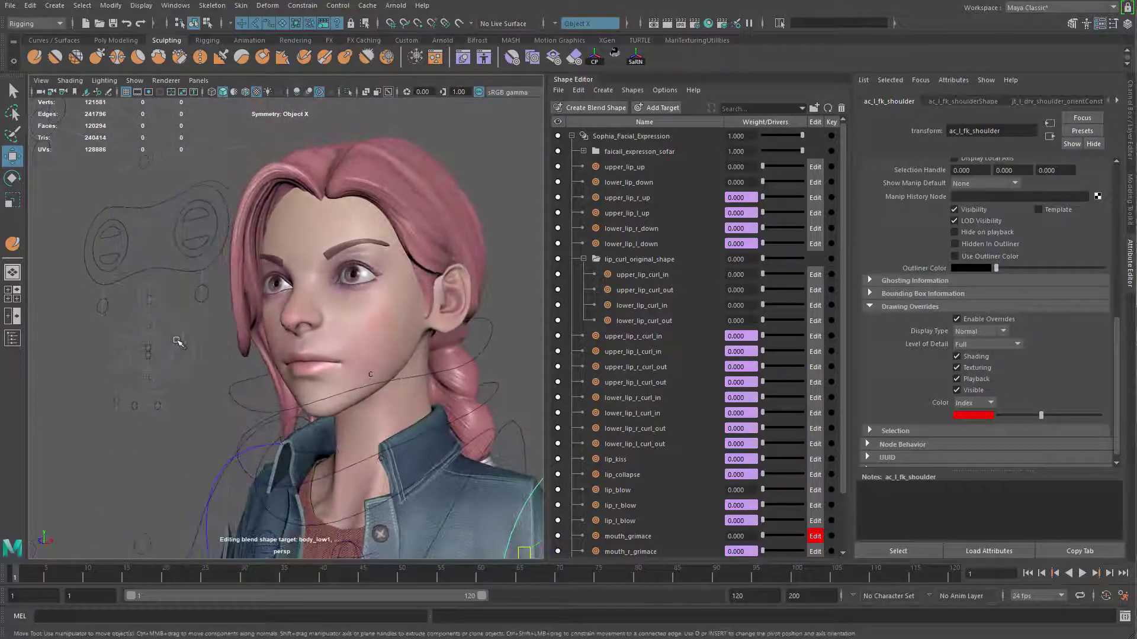
pyautogui.click(182, 349)
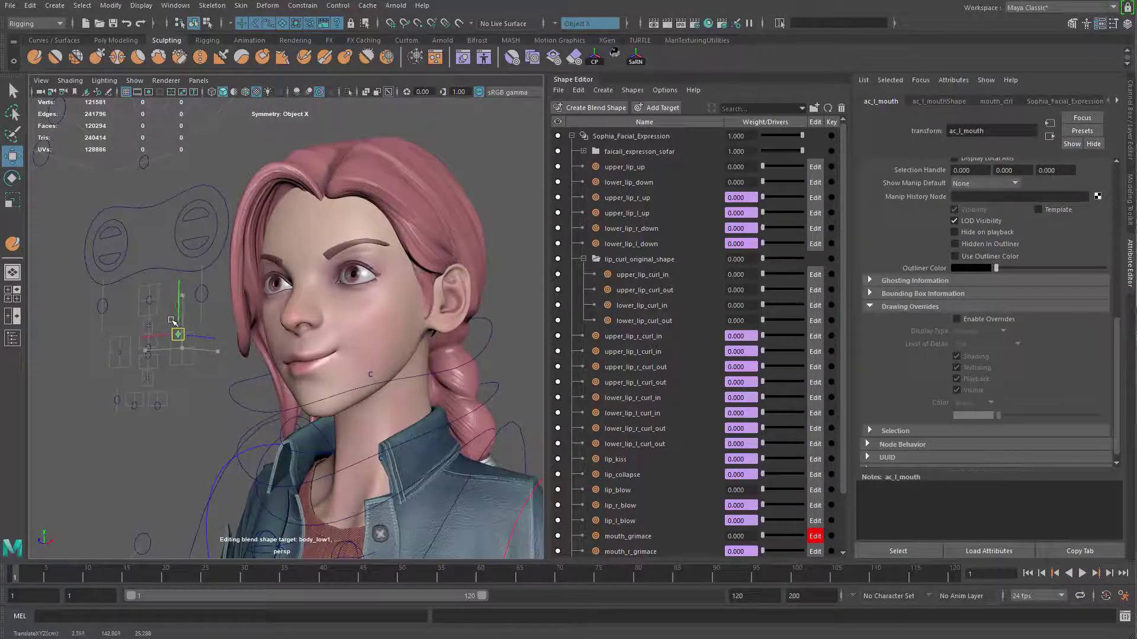
# Move the eye master control upward to test the gaze of both eyes, and undo the move
pyautogui.click(169, 271)
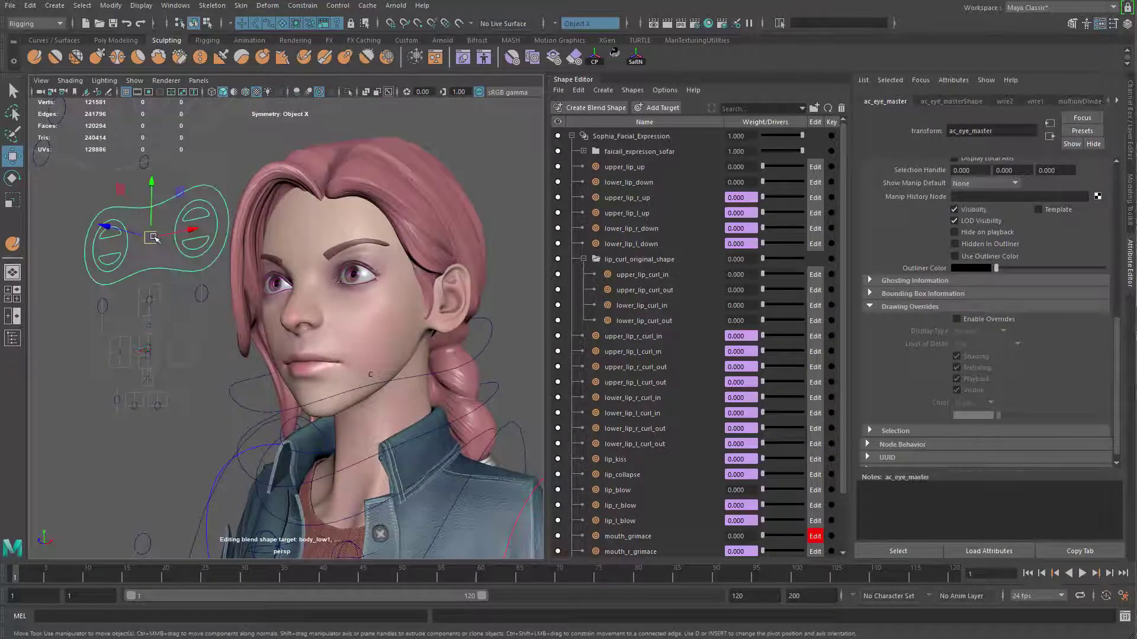
pyautogui.moveTo(150, 237); pyautogui.dragTo(142, 201)
pyautogui.hotkey('ctrl', 'z')
# Examine the body rig from several angles, clearing the selection to inspect the color-coded arm controls and the full figure
pyautogui.scroll(3, 360, 298)
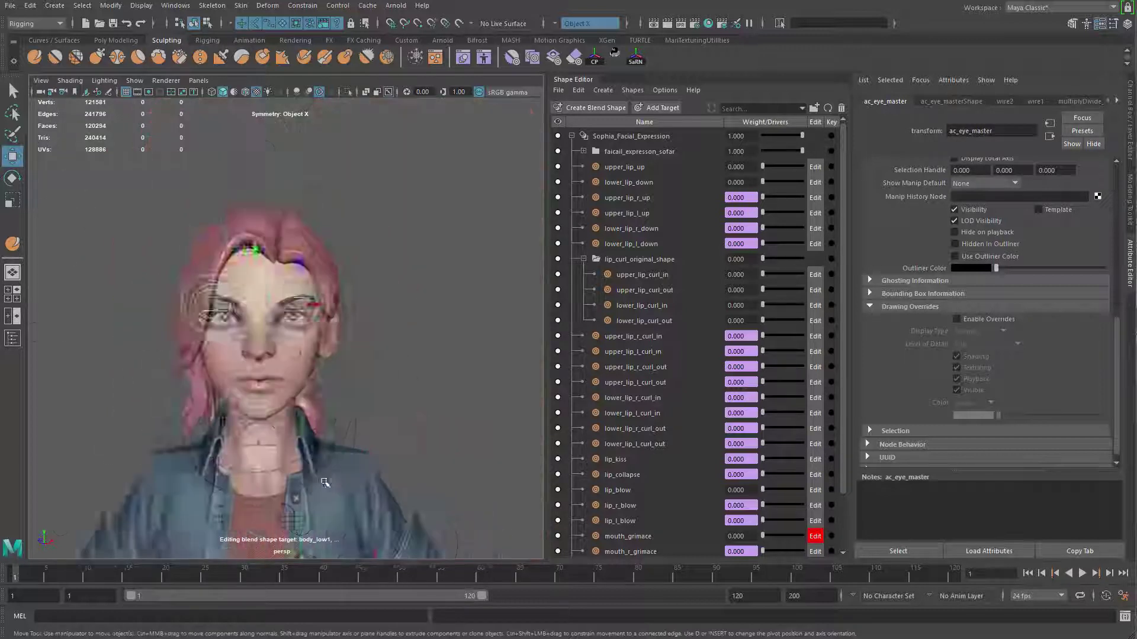
pyautogui.keyDown('alt'); pyautogui.moveTo(325, 483); pyautogui.dragTo(306, 249, button='middle'); pyautogui.keyUp('alt')
pyautogui.keyDown('alt'); pyautogui.moveTo(221, 223); pyautogui.dragTo(195, 366); pyautogui.keyUp('alt')
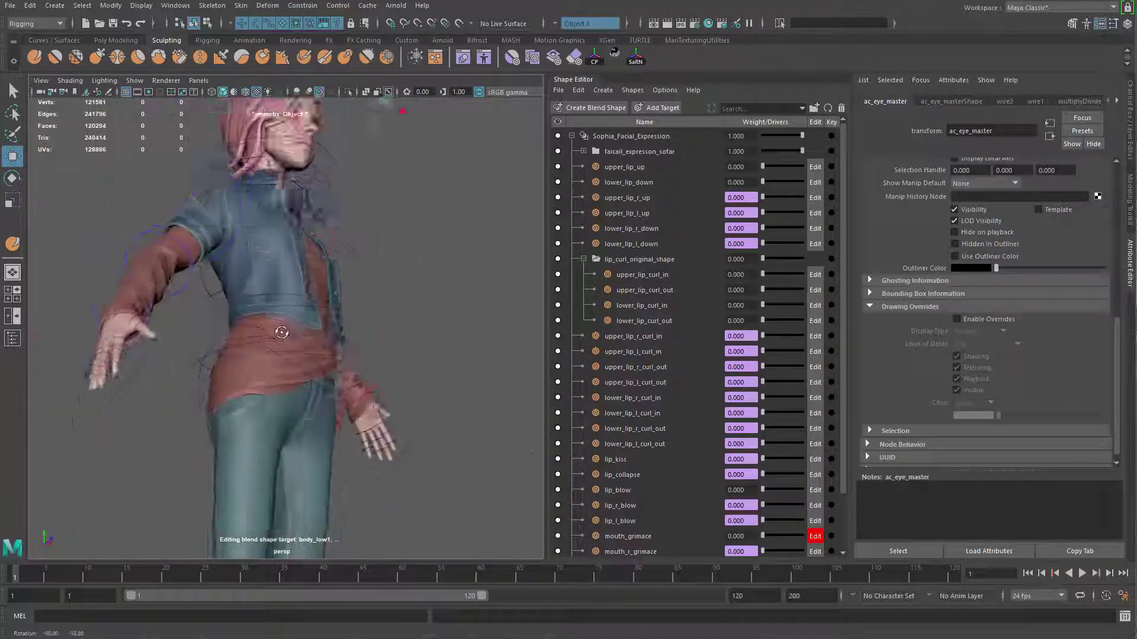
pyautogui.keyDown('alt'); pyautogui.moveTo(195, 366); pyautogui.dragTo(313, 367, button='right'); pyautogui.keyUp('alt')
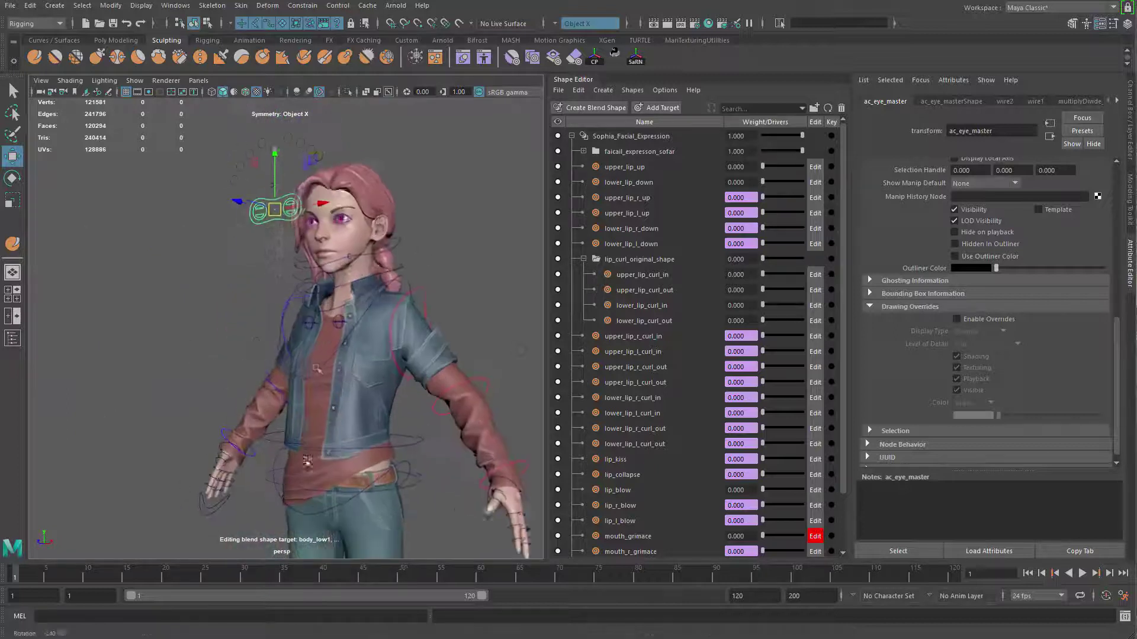
pyautogui.keyDown('alt'); pyautogui.moveTo(314, 366); pyautogui.dragTo(331, 414, button='middle'); pyautogui.keyUp('alt')
pyautogui.keyDown('alt'); pyautogui.moveTo(331, 414); pyautogui.dragTo(437, 353, button='right'); pyautogui.keyUp('alt')
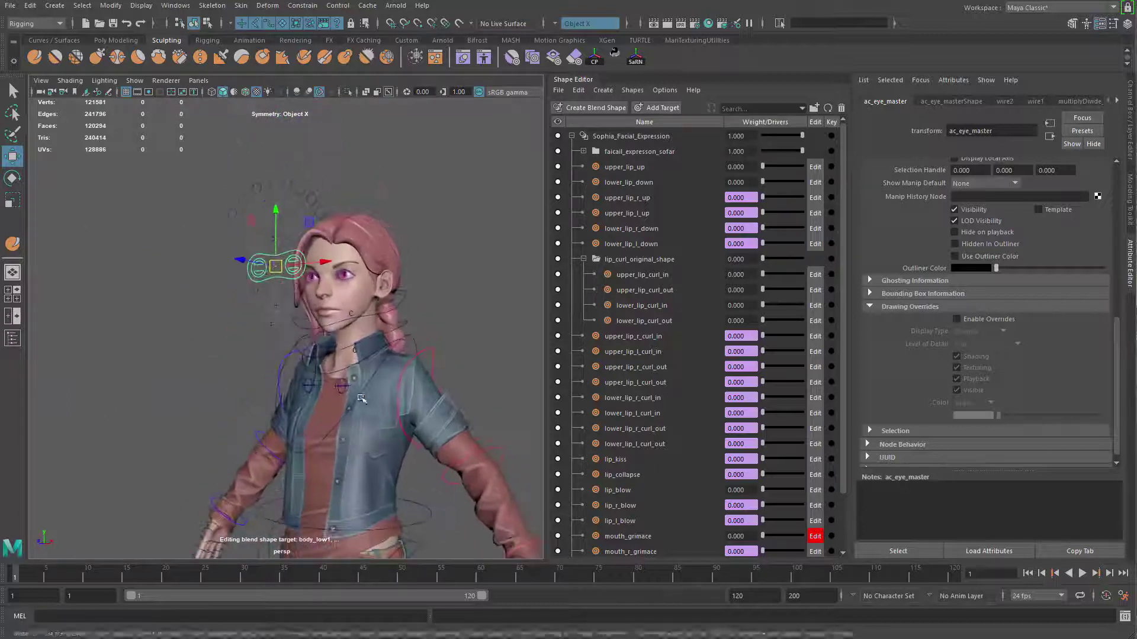
pyautogui.click(375, 357)
pyautogui.keyDown('alt'); pyautogui.moveTo(332, 361); pyautogui.dragTo(417, 365); pyautogui.keyUp('alt')
pyautogui.keyDown('alt'); pyautogui.moveTo(331, 373); pyautogui.dragTo(399, 373, button='right'); pyautogui.keyUp('alt')
pyautogui.keyDown('alt'); pyautogui.moveTo(398, 373); pyautogui.dragTo(379, 421, button='middle'); pyautogui.keyUp('alt')
pyautogui.keyDown('alt'); pyautogui.moveTo(378, 421); pyautogui.dragTo(291, 351); pyautogui.keyUp('alt')
pyautogui.keyDown('alt'); pyautogui.moveTo(392, 423); pyautogui.dragTo(255, 307, button='middle'); pyautogui.keyUp('alt')
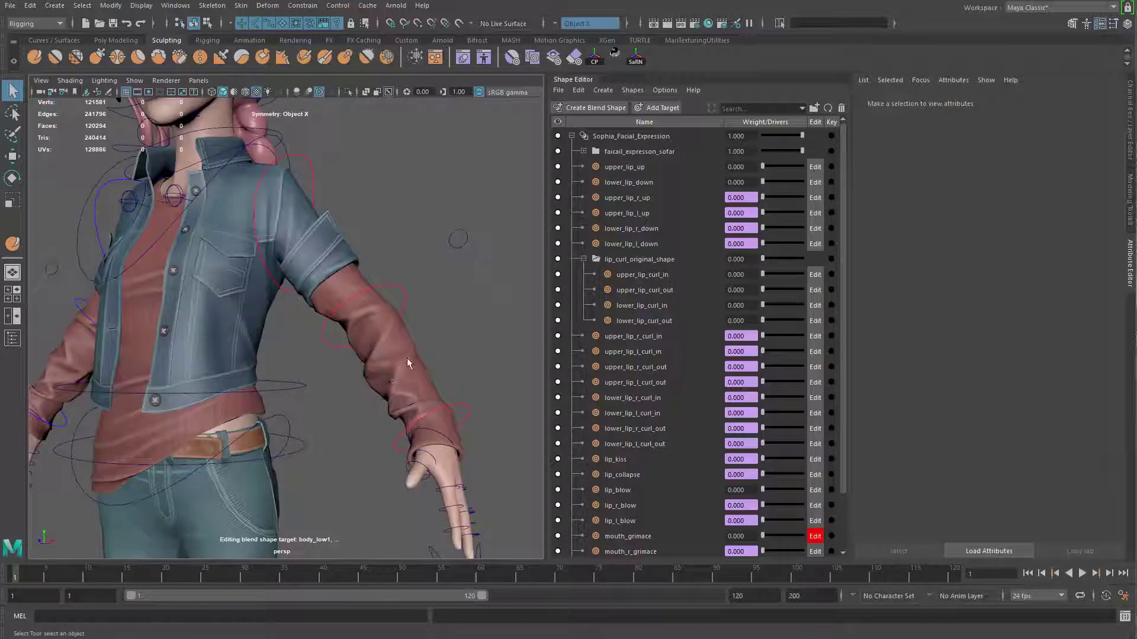
pyautogui.keyDown('alt'); pyautogui.moveTo(379, 378); pyautogui.dragTo(332, 340); pyautogui.keyUp('alt')
pyautogui.keyDown('alt'); pyautogui.moveTo(331, 201); pyautogui.dragTo(379, 314, button='middle'); pyautogui.keyUp('alt')
pyautogui.keyDown('alt'); pyautogui.moveTo(379, 314); pyautogui.dragTo(397, 247, button='right'); pyautogui.keyUp('alt')
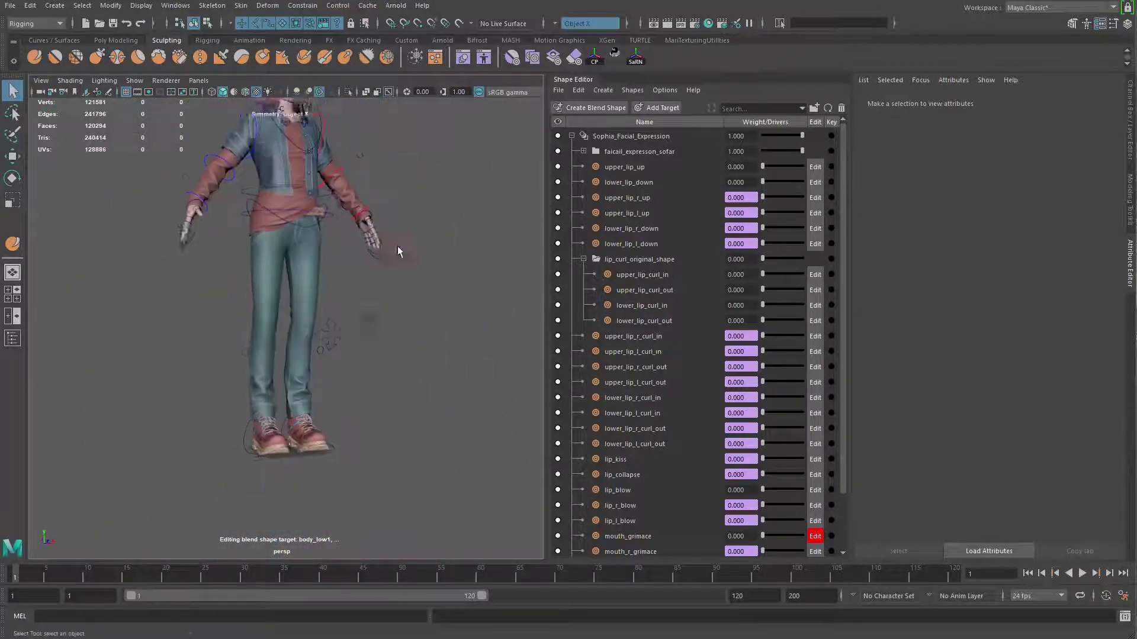
# Test the eye master control again from Sophia's right side by shifting it up and sideways, and undo the move
pyautogui.keyDown('alt'); pyautogui.moveTo(397, 248); pyautogui.dragTo(395, 438, button='middle'); pyautogui.keyUp('alt')
pyautogui.keyDown('alt'); pyautogui.moveTo(396, 438); pyautogui.dragTo(438, 465, button='right'); pyautogui.keyUp('alt')
pyautogui.keyDown('alt'); pyautogui.moveTo(392, 323); pyautogui.dragTo(389, 398, button='middle'); pyautogui.keyUp('alt')
pyautogui.keyDown('alt'); pyautogui.moveTo(389, 397); pyautogui.dragTo(417, 378, button='right'); pyautogui.keyUp('alt')
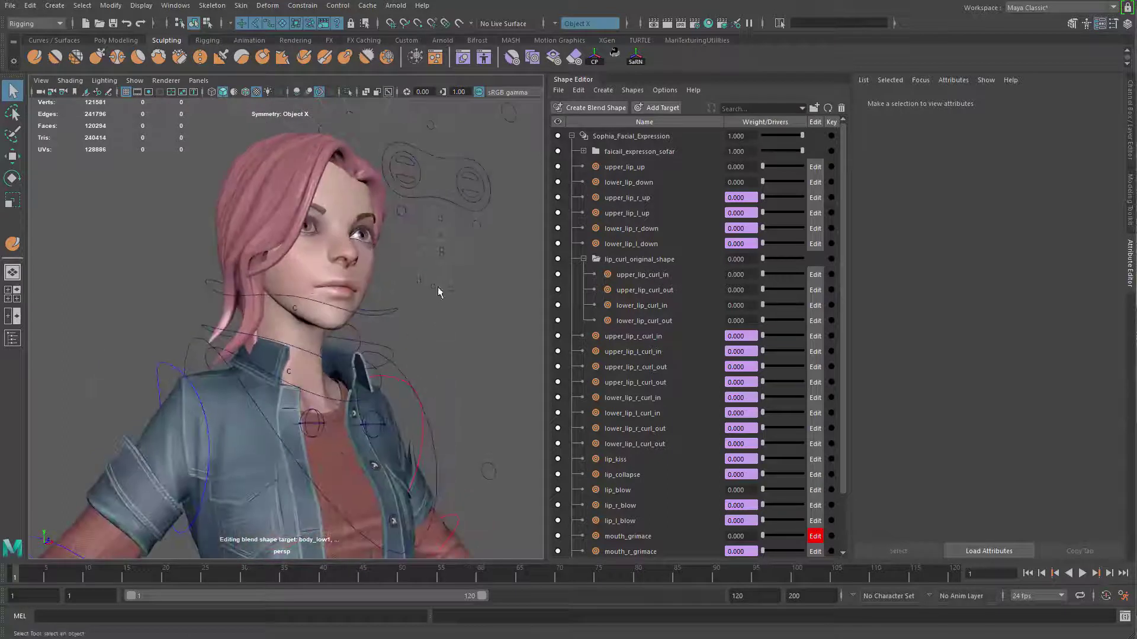
pyautogui.click(446, 219)
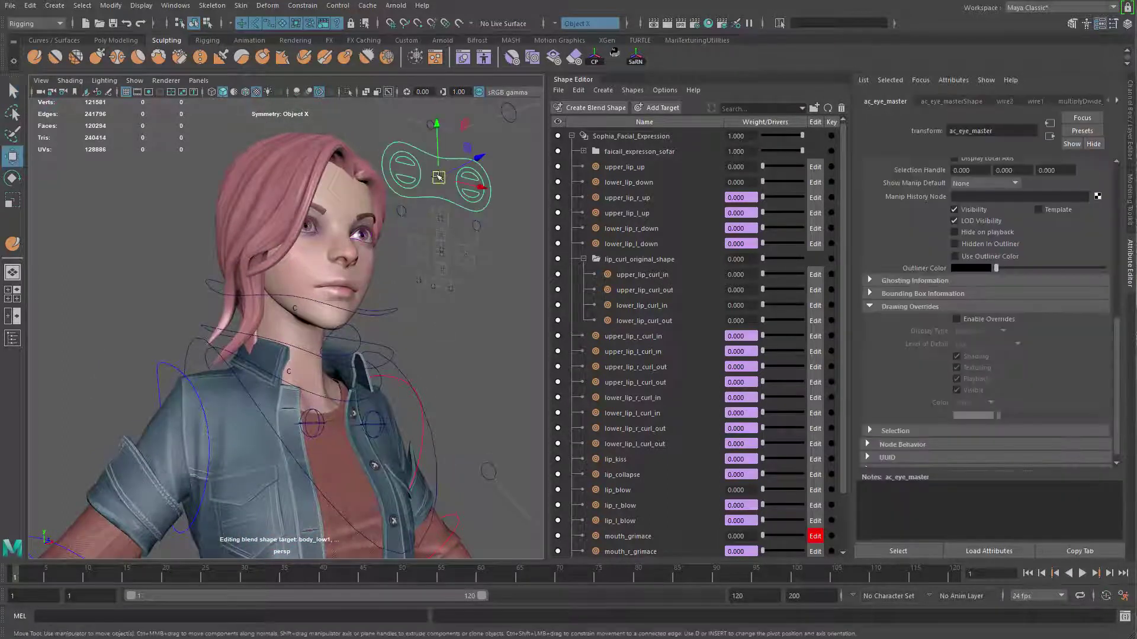
pyautogui.moveTo(438, 177); pyautogui.dragTo(412, 109)
pyautogui.hotkey('ctrl', 'z')
pyautogui.hotkey('ctrl', 'z')
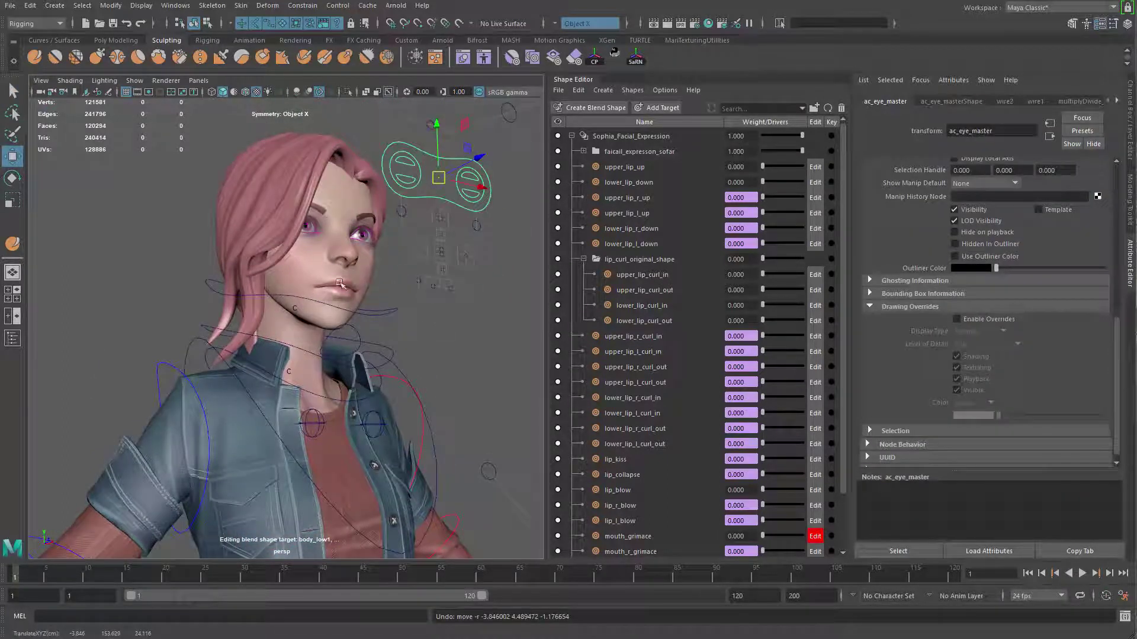
# Test the left and right mouth controls in a close view of the face, returning them to neutral
pyautogui.keyDown('alt'); pyautogui.moveTo(319, 328); pyautogui.dragTo(320, 397, button='middle'); pyautogui.keyUp('alt')
pyautogui.keyDown('alt'); pyautogui.moveTo(320, 397); pyautogui.dragTo(402, 379, button='right'); pyautogui.keyUp('alt')
pyautogui.keyDown('alt'); pyautogui.moveTo(402, 379); pyautogui.dragTo(444, 341); pyautogui.keyUp('alt')
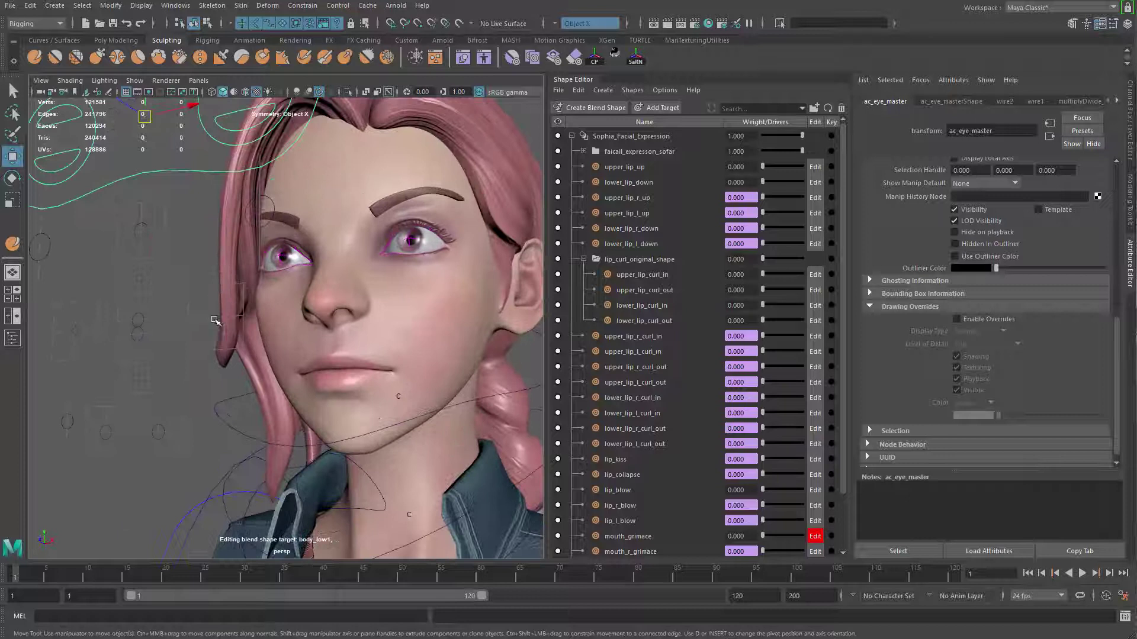
pyautogui.moveTo(217, 326); pyautogui.dragTo(224, 288)
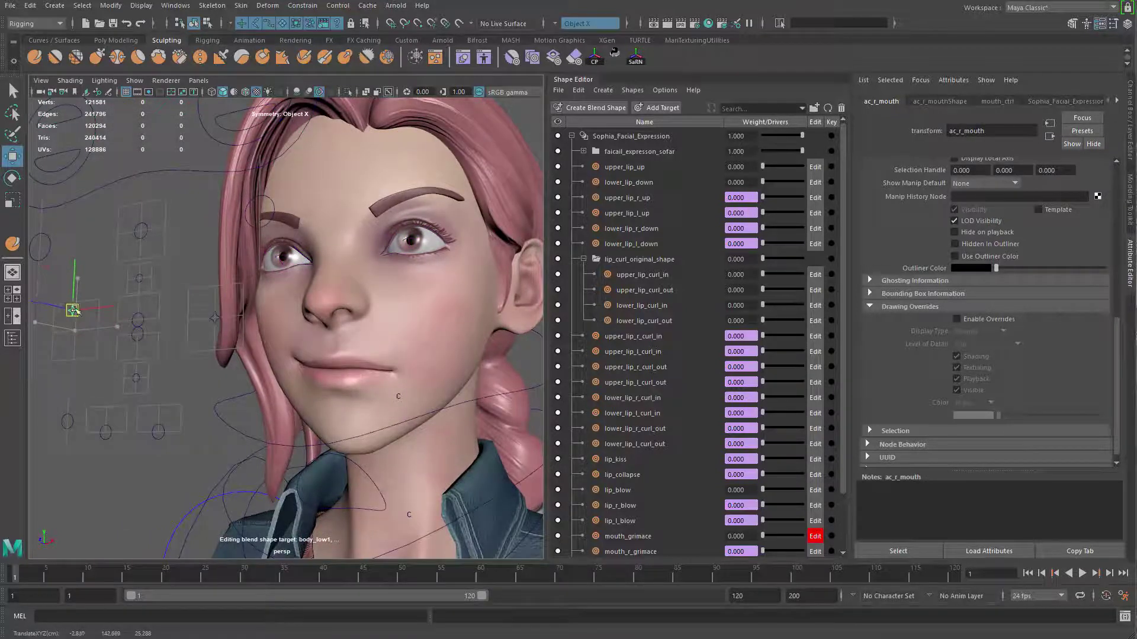
pyautogui.moveTo(216, 323); pyautogui.dragTo(409, 384)
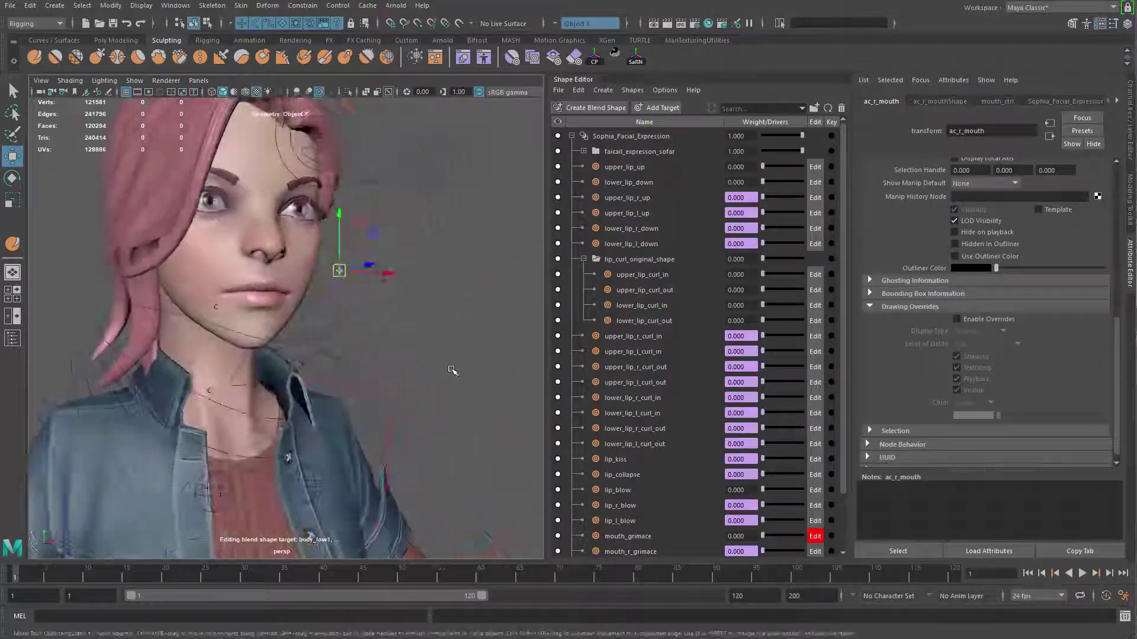